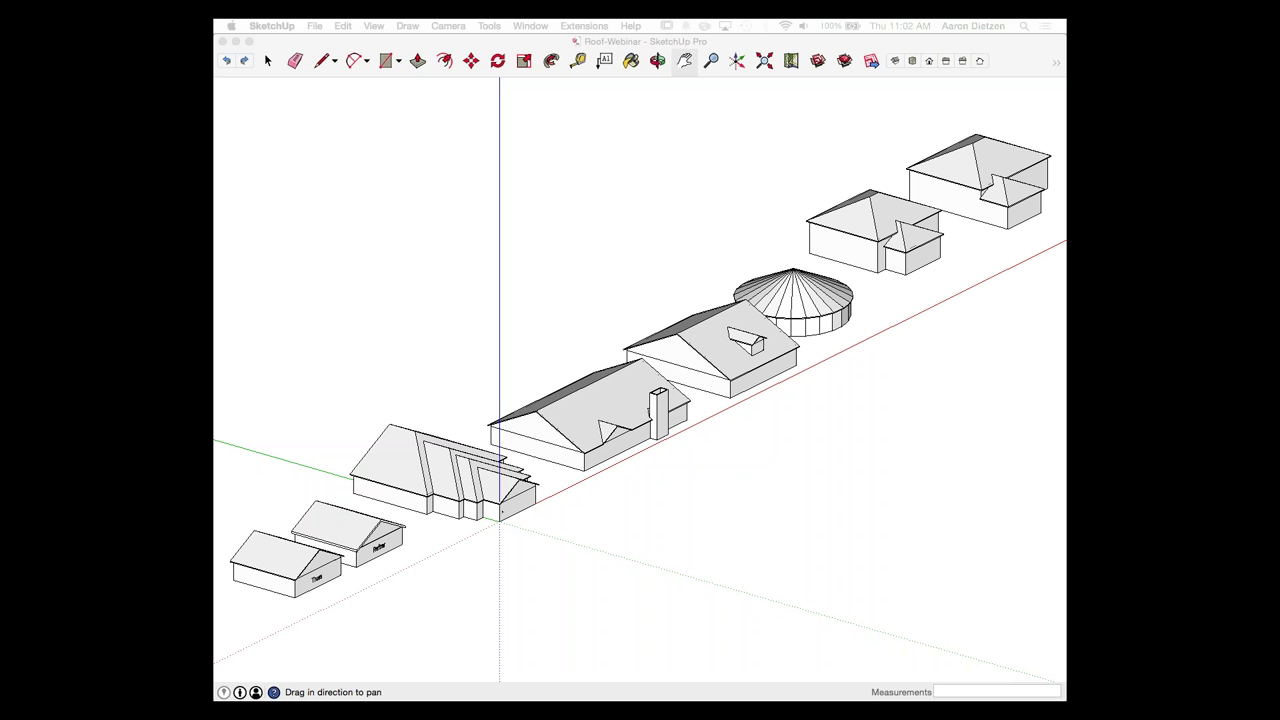
# Step: Switch to SketchUp and examine the Truss and Rafter sample buildings up close, comparing their gable roofs and eaves
pyautogui.press('super+Tab')
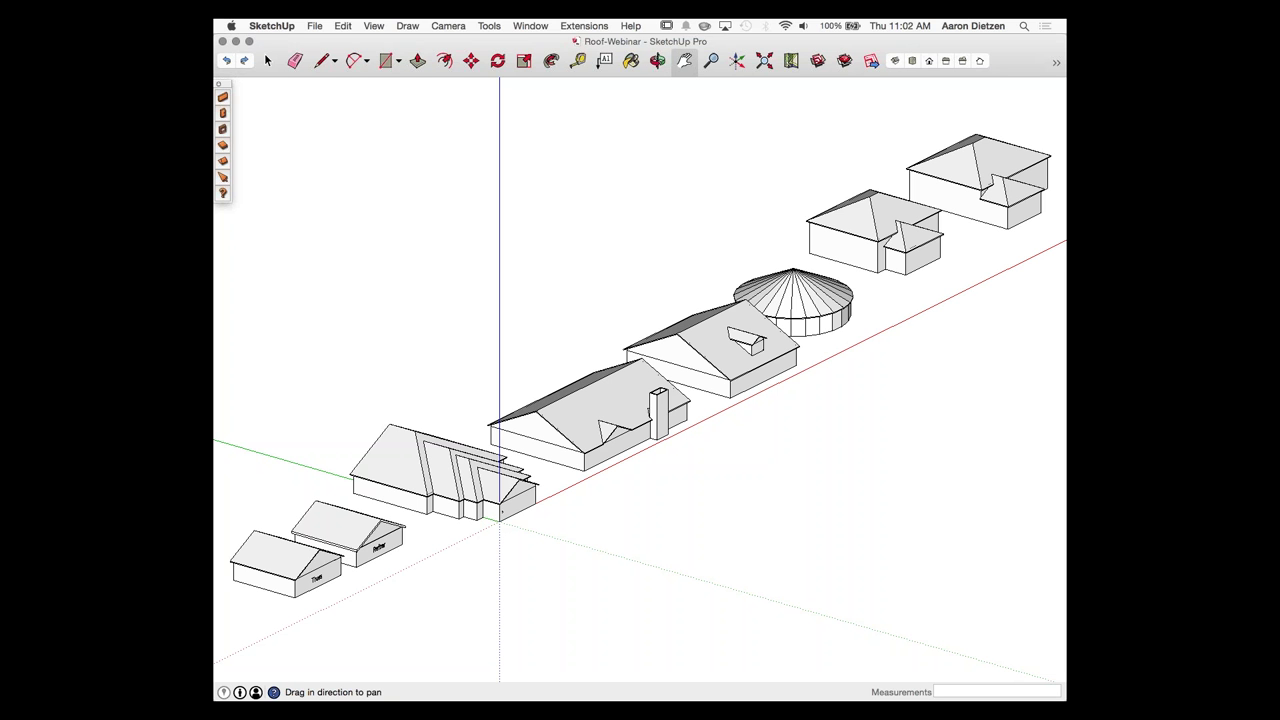
pyautogui.moveTo(640, 400)
pyautogui.mouseDown()
pyautogui.moveTo(616, 397)
pyautogui.moveTo(645, 400)
pyautogui.mouseUp()
pyautogui.press('space')
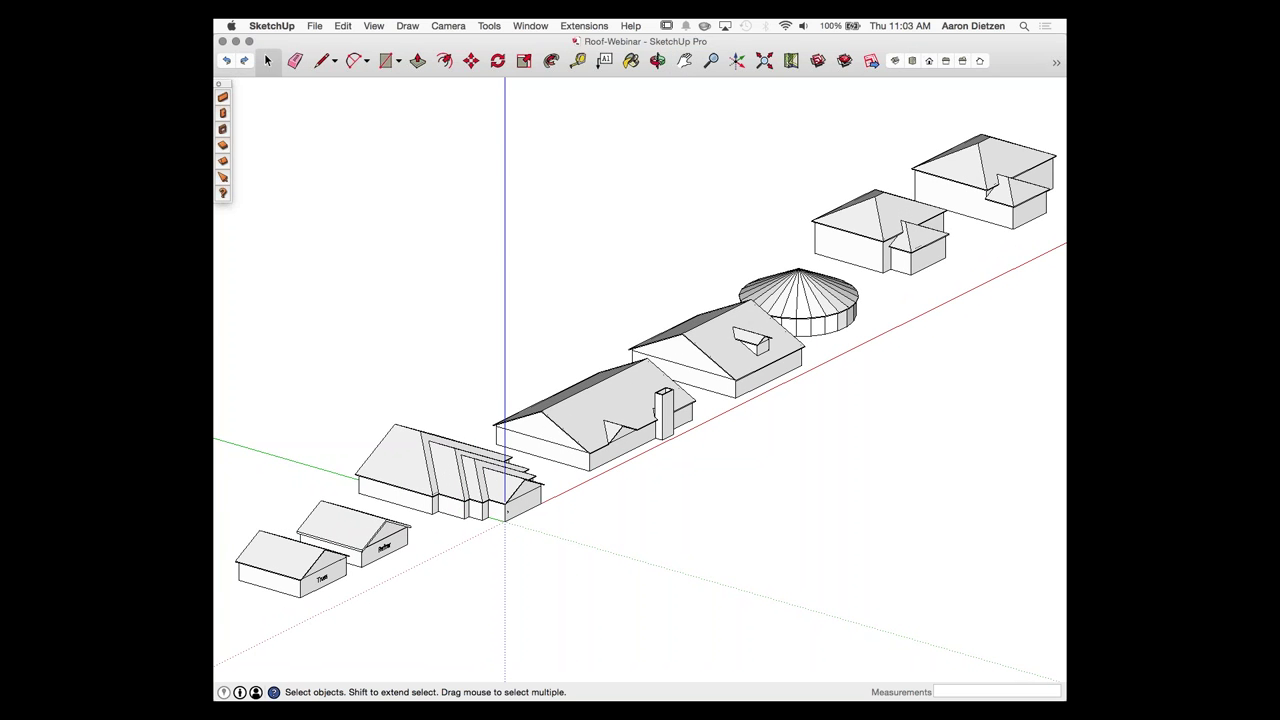
pyautogui.scroll(5, 304, 574)
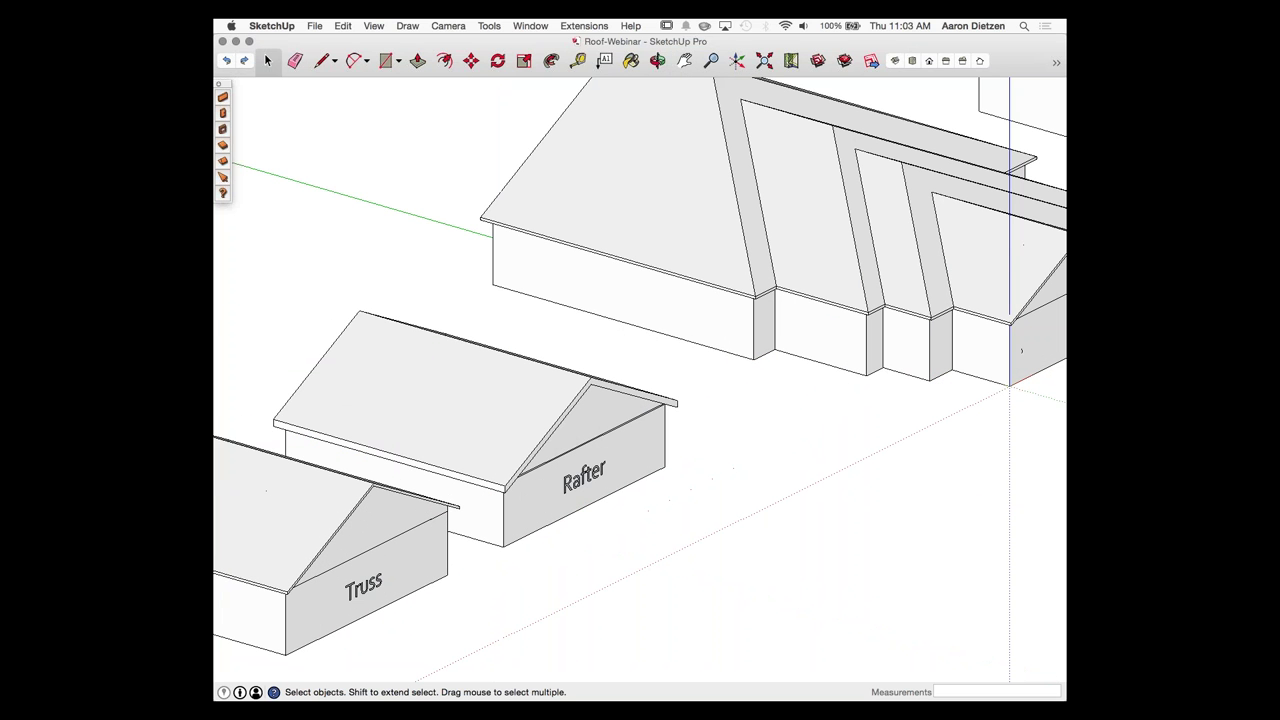
pyautogui.scroll(2, 576, 548)
pyautogui.moveTo(576, 548); pyautogui.dragTo(444, 453, button='middle')
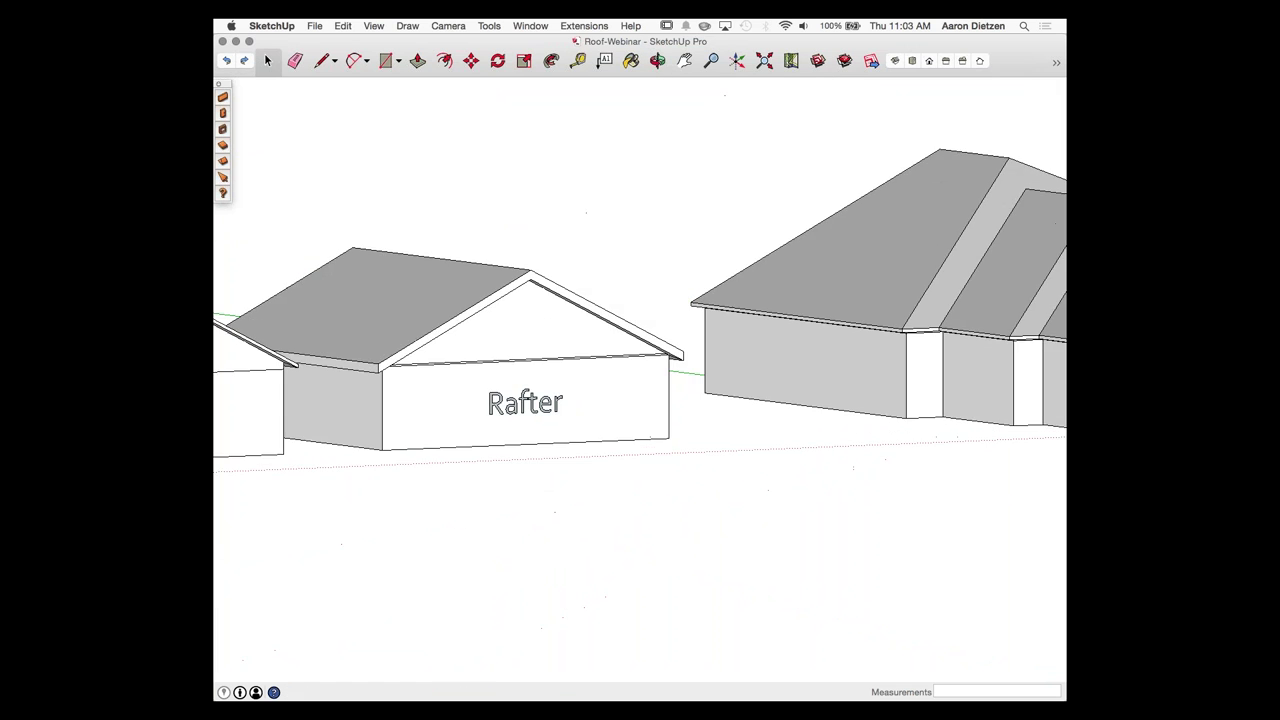
pyautogui.scroll(-4, 444, 453)
pyautogui.scroll(-3, 676, 486)
pyautogui.scroll(5, 328, 434)
pyautogui.scroll(-3, 328, 434)
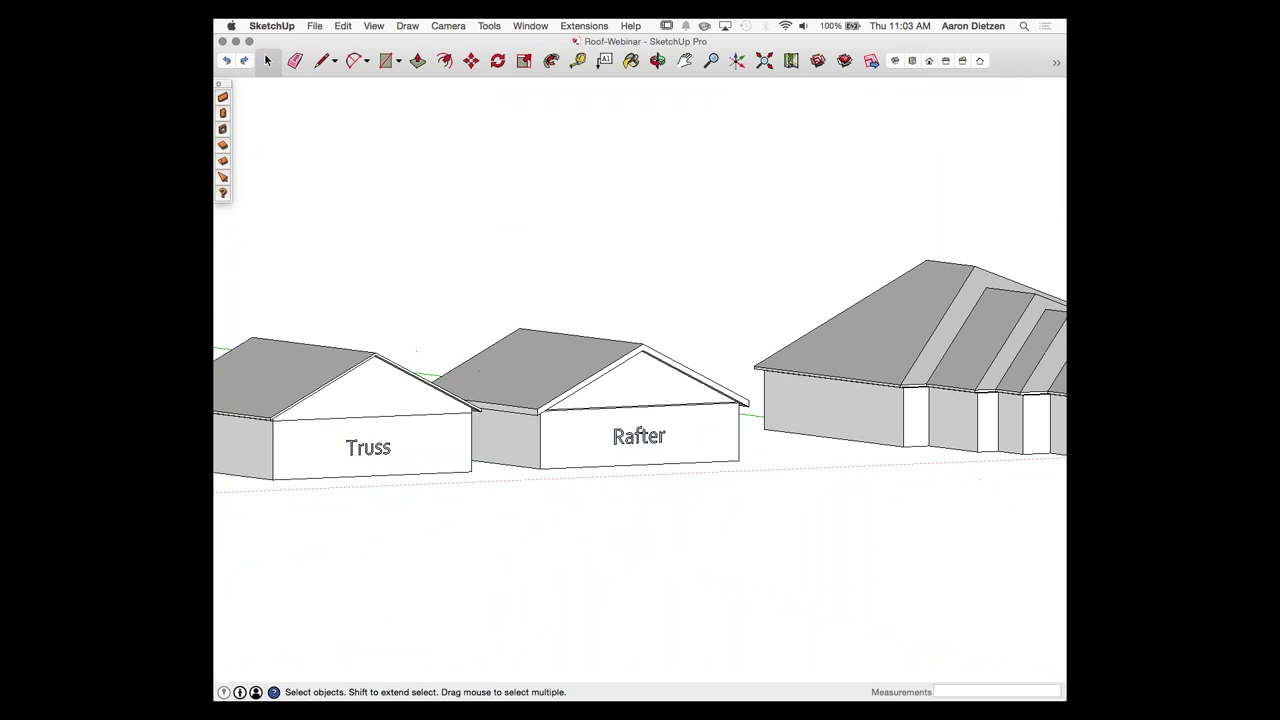
pyautogui.moveTo(328, 434); pyautogui.dragTo(256, 443, button='middle')
pyautogui.scroll(-5, 651, 482)
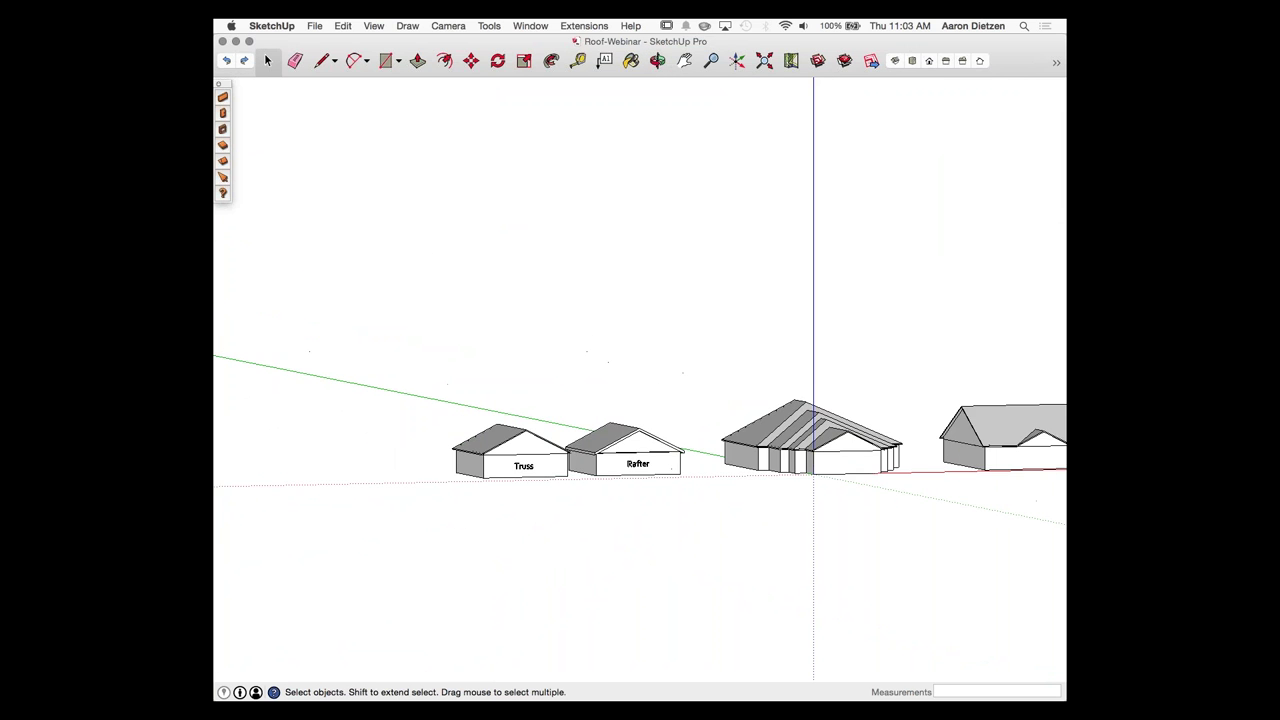
pyautogui.scroll(2, 458, 460)
pyautogui.scroll(5, 636, 457)
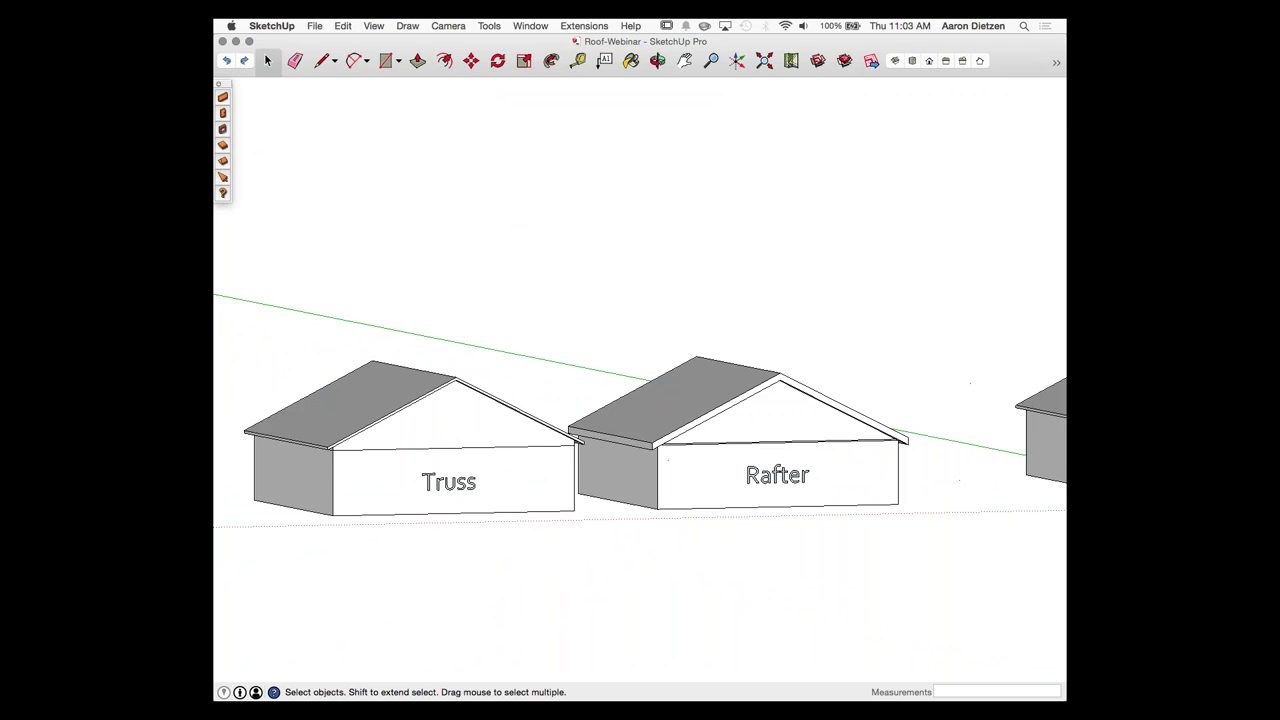
pyautogui.scroll(2, 672, 458)
pyautogui.moveTo(668, 460); pyautogui.dragTo(535, 475, button='middle')
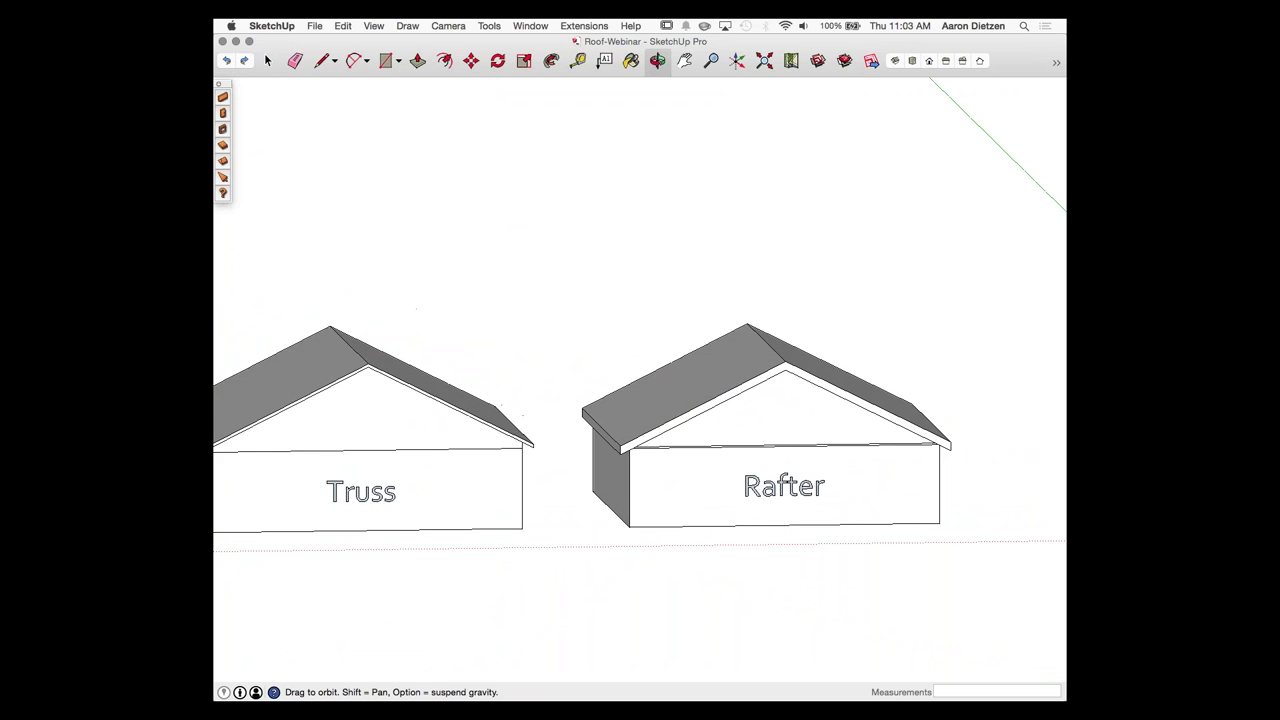
pyautogui.moveTo(670, 400); pyautogui.dragTo(702, 407, button='middle')
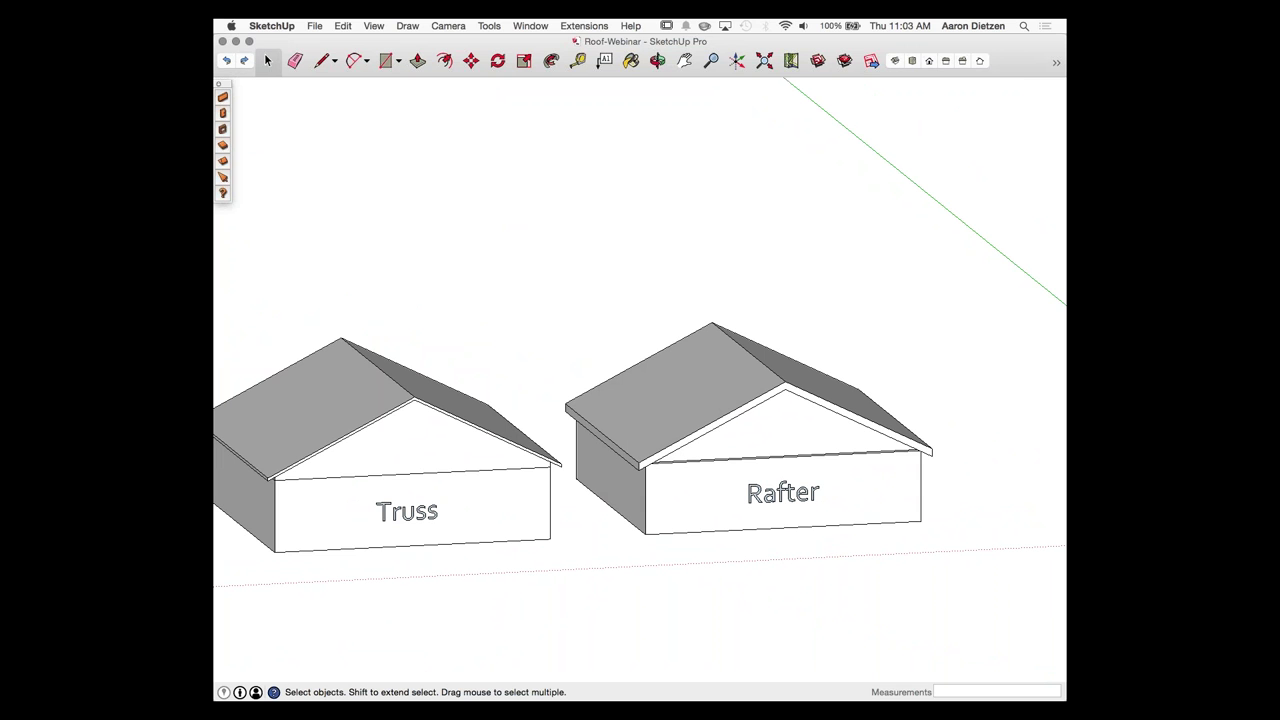
pyautogui.click(335, 408)
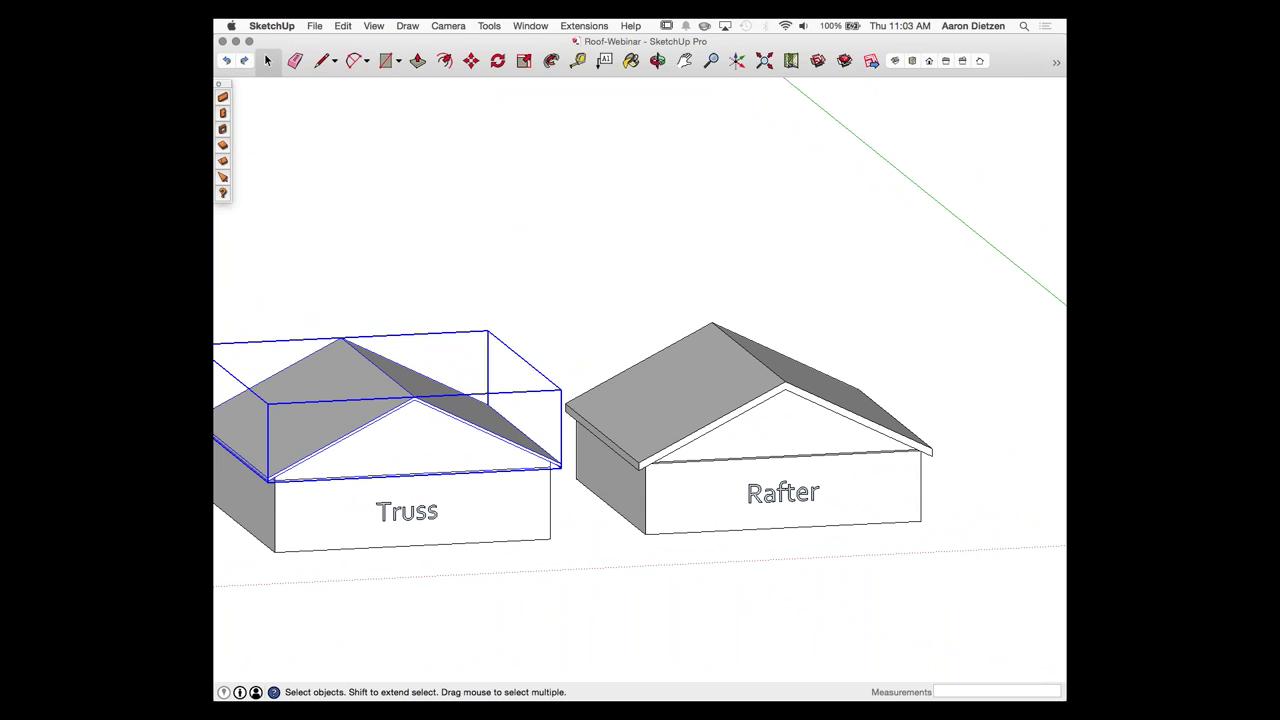
pyautogui.click(480, 270)
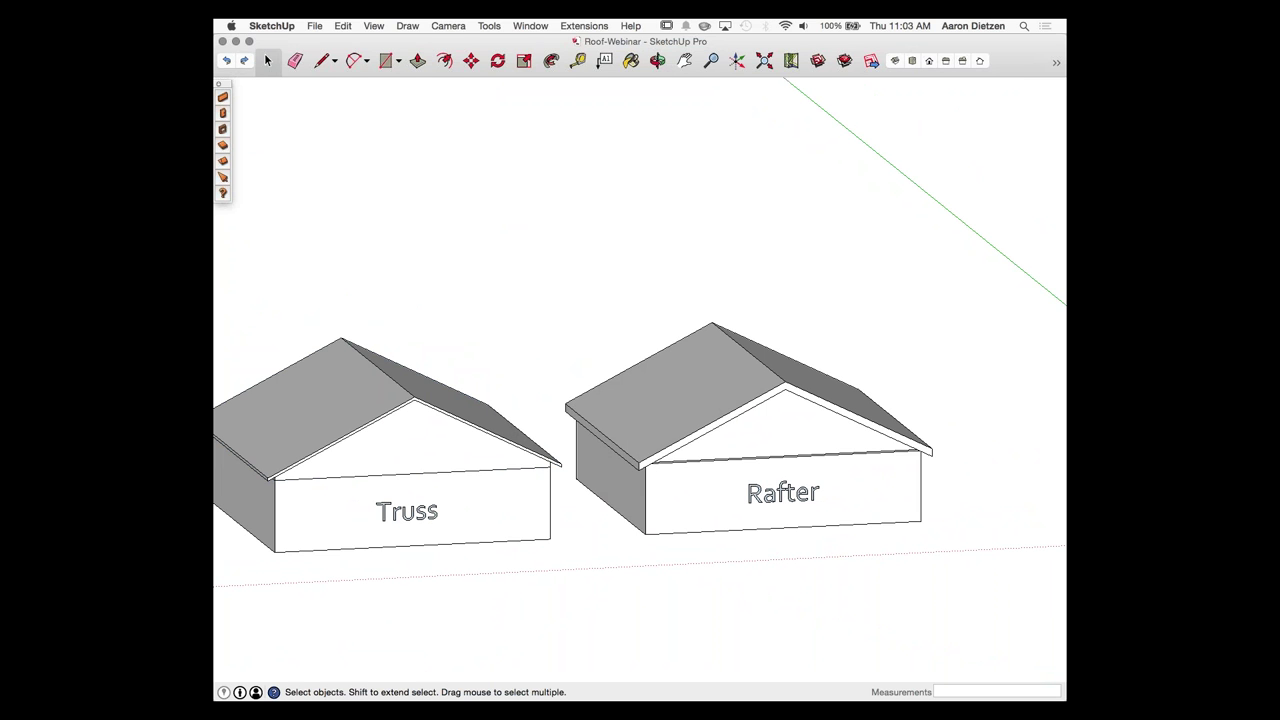
# Step: With BuildEdge Direct Edit, inspect the roof properties of the side eave line on the Truss roof and on the Rafter roof
pyautogui.click(223, 177)
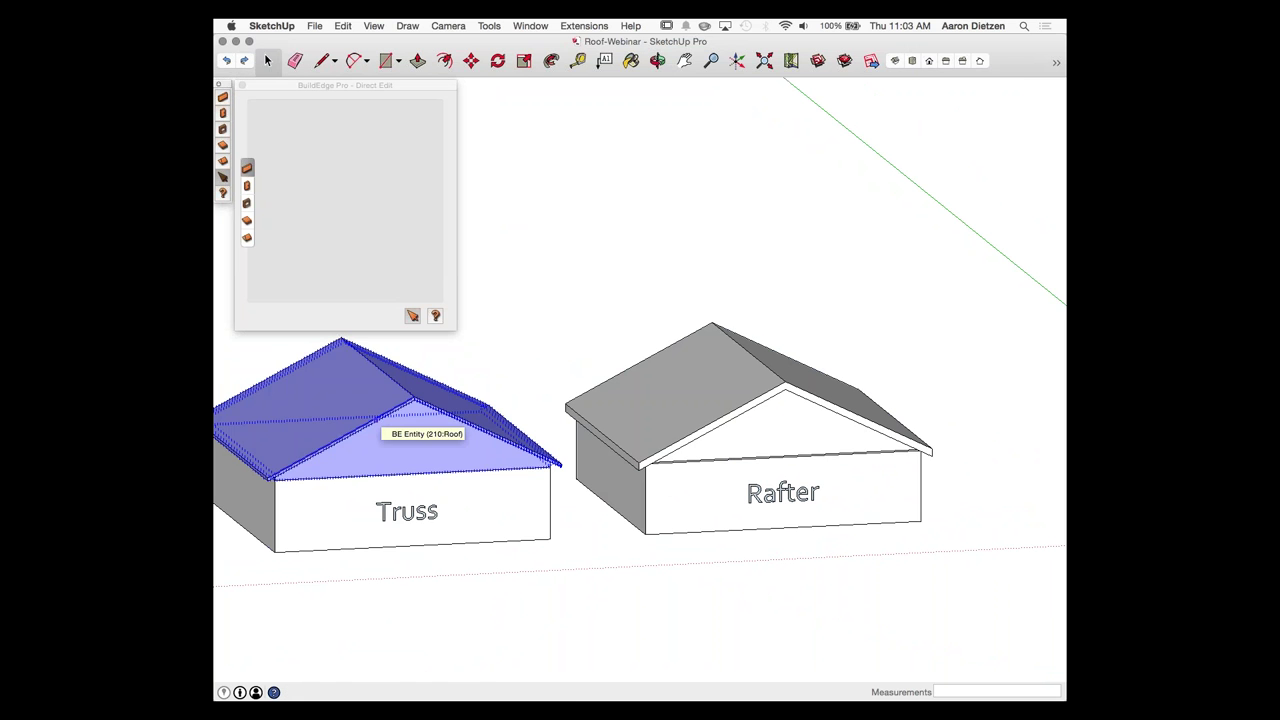
pyautogui.click(386, 423)
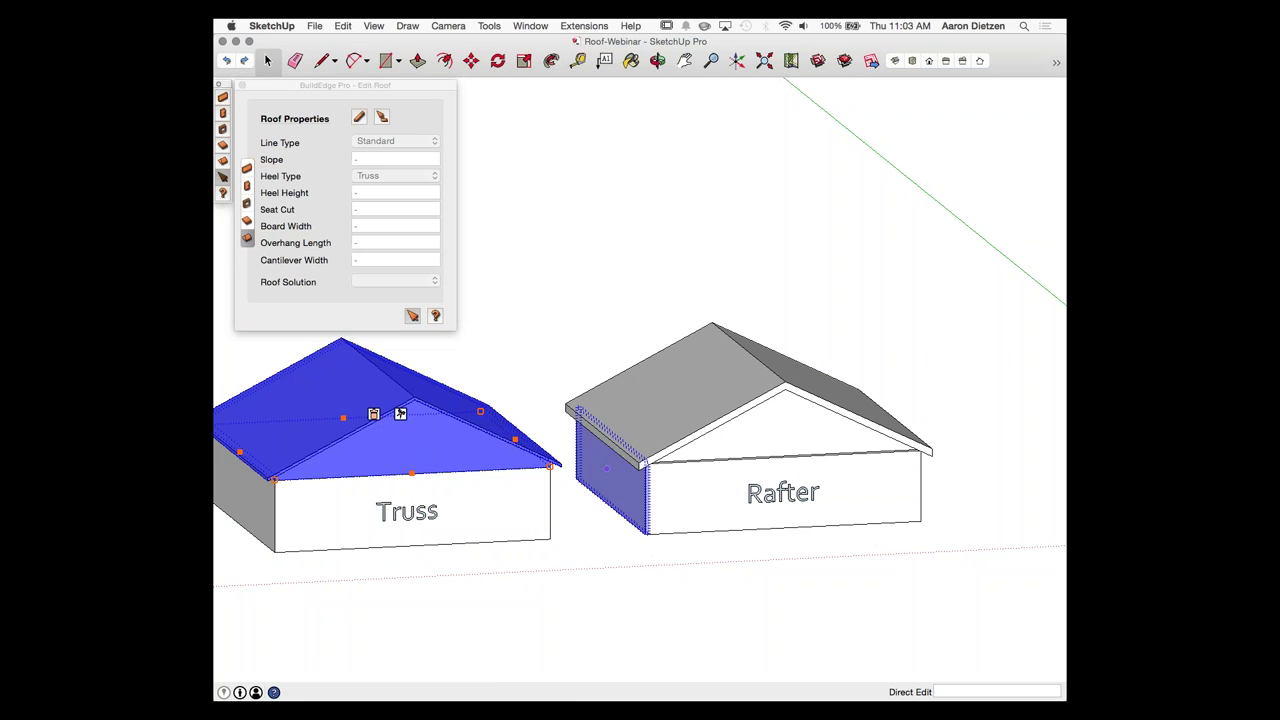
pyautogui.scroll(-3, 725, 516)
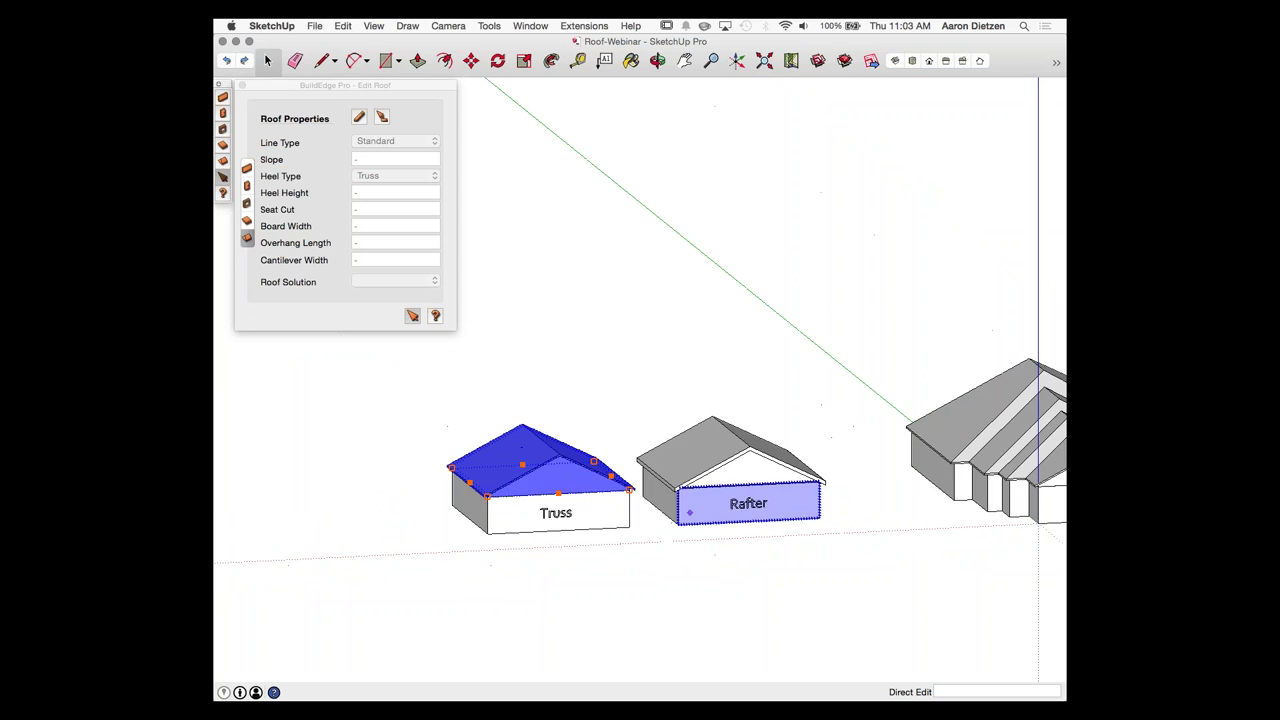
pyautogui.scroll(5, 520, 490)
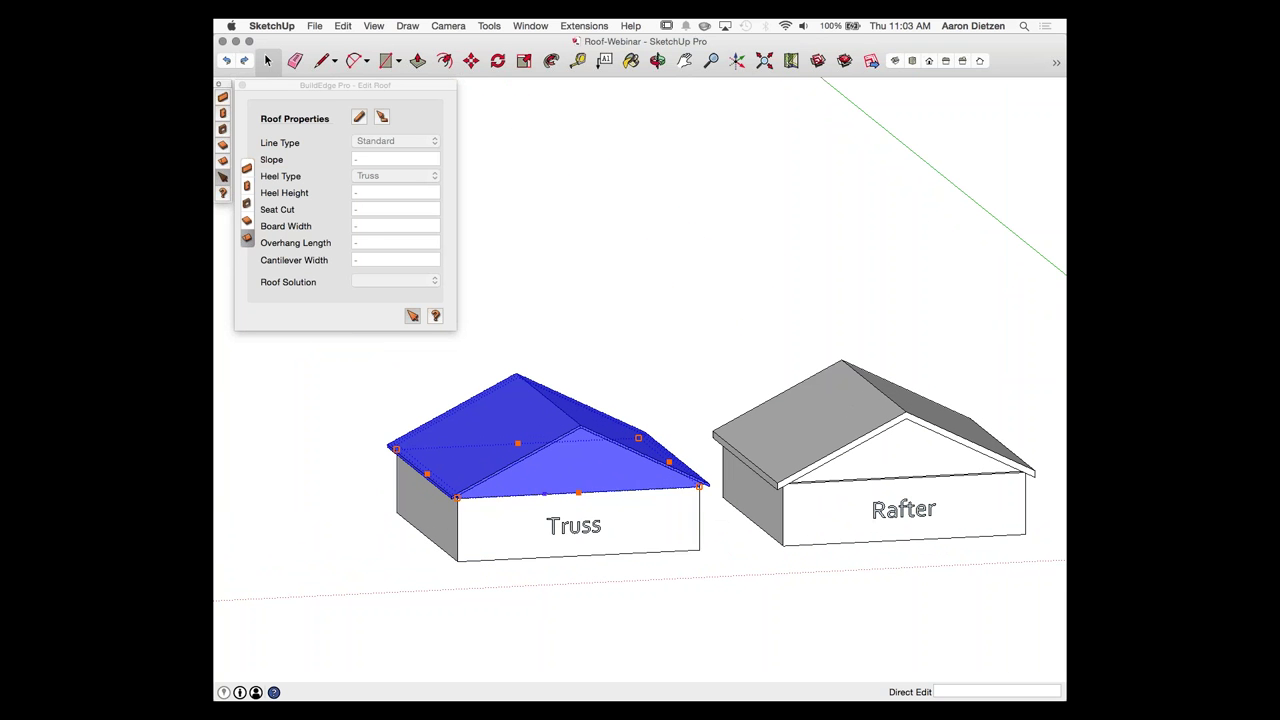
pyautogui.click(427, 474)
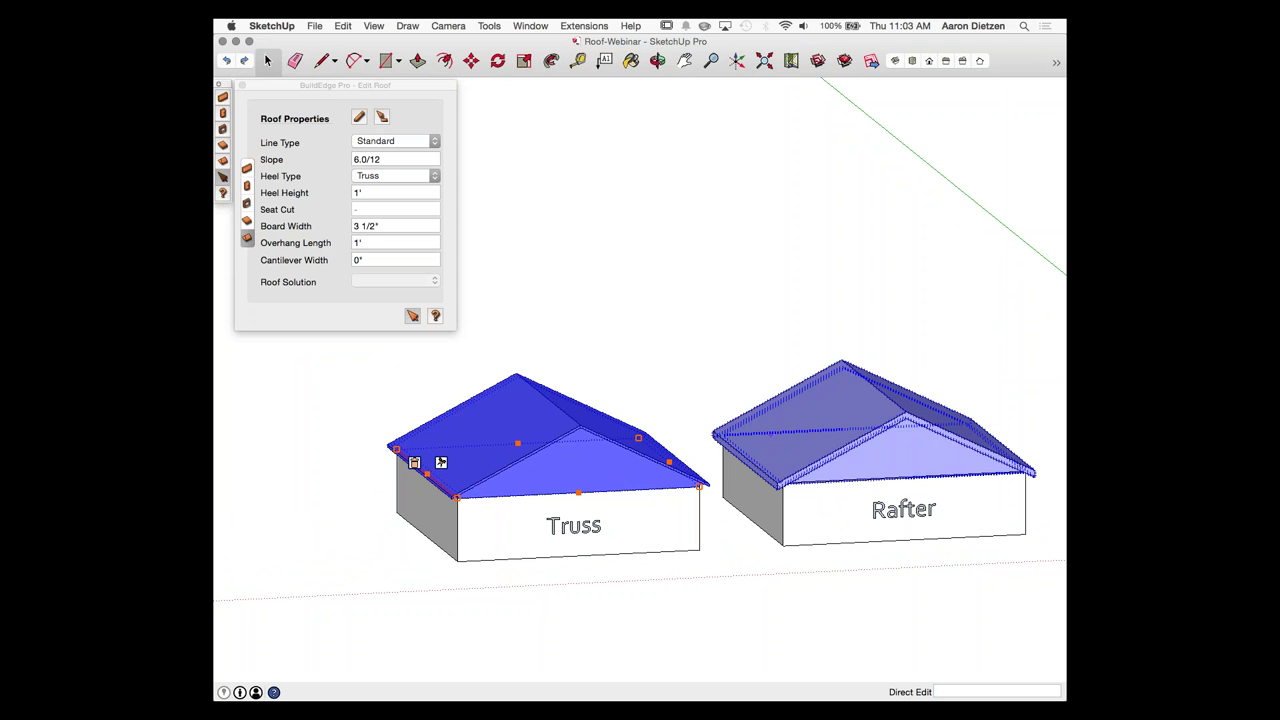
pyautogui.click(740, 446)
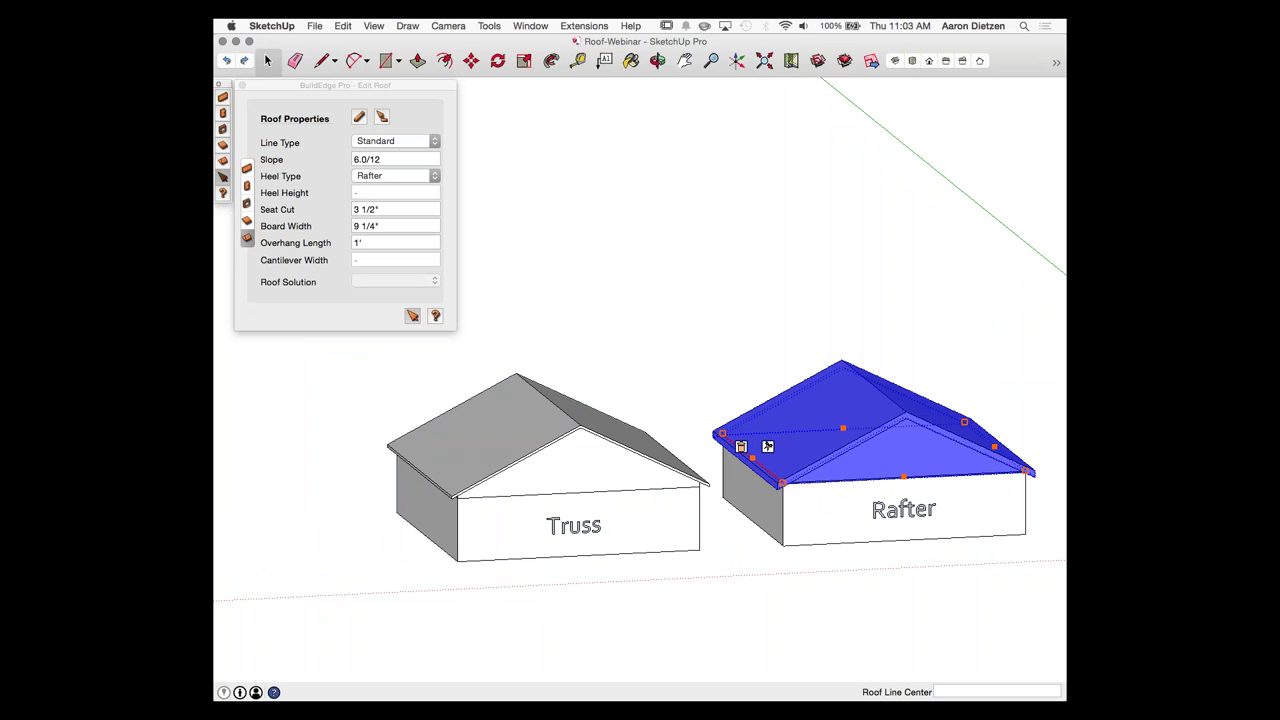
# Step: Place a section plane on the Truss building's front wall and move it about 13' back through both buildings
pyautogui.click(489, 26)
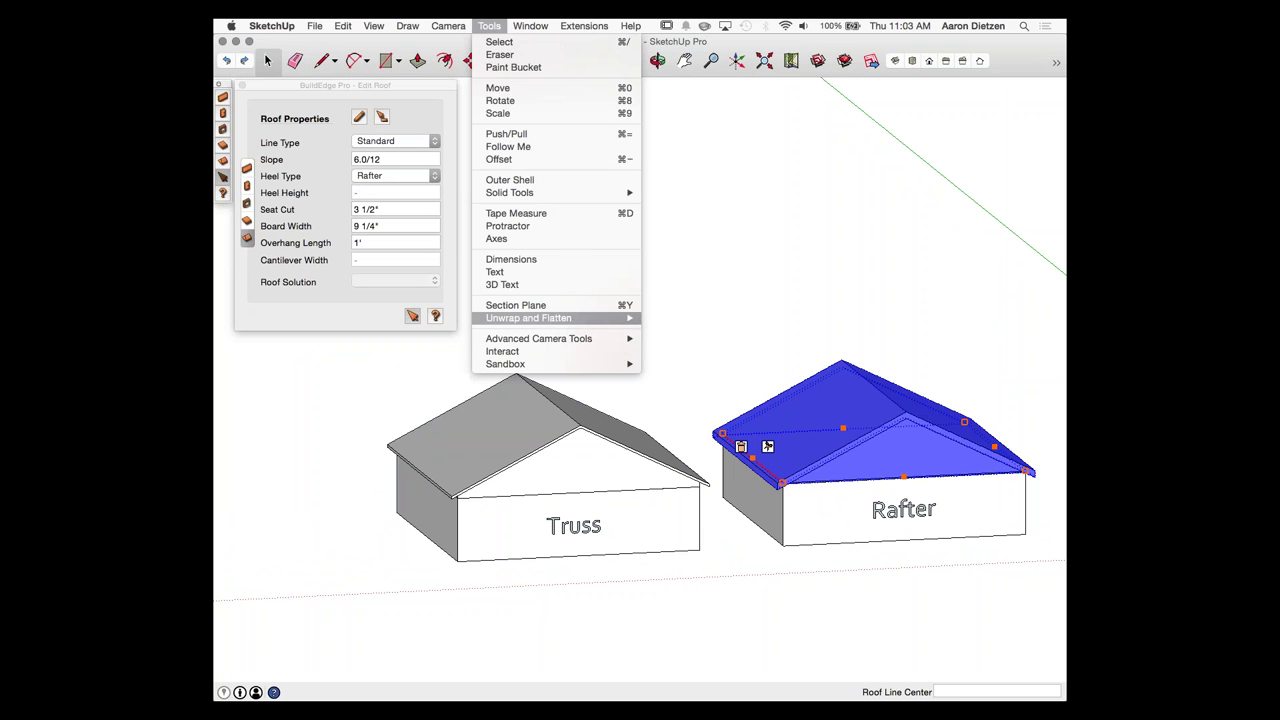
pyautogui.click(523, 305)
pyautogui.click(637, 521)
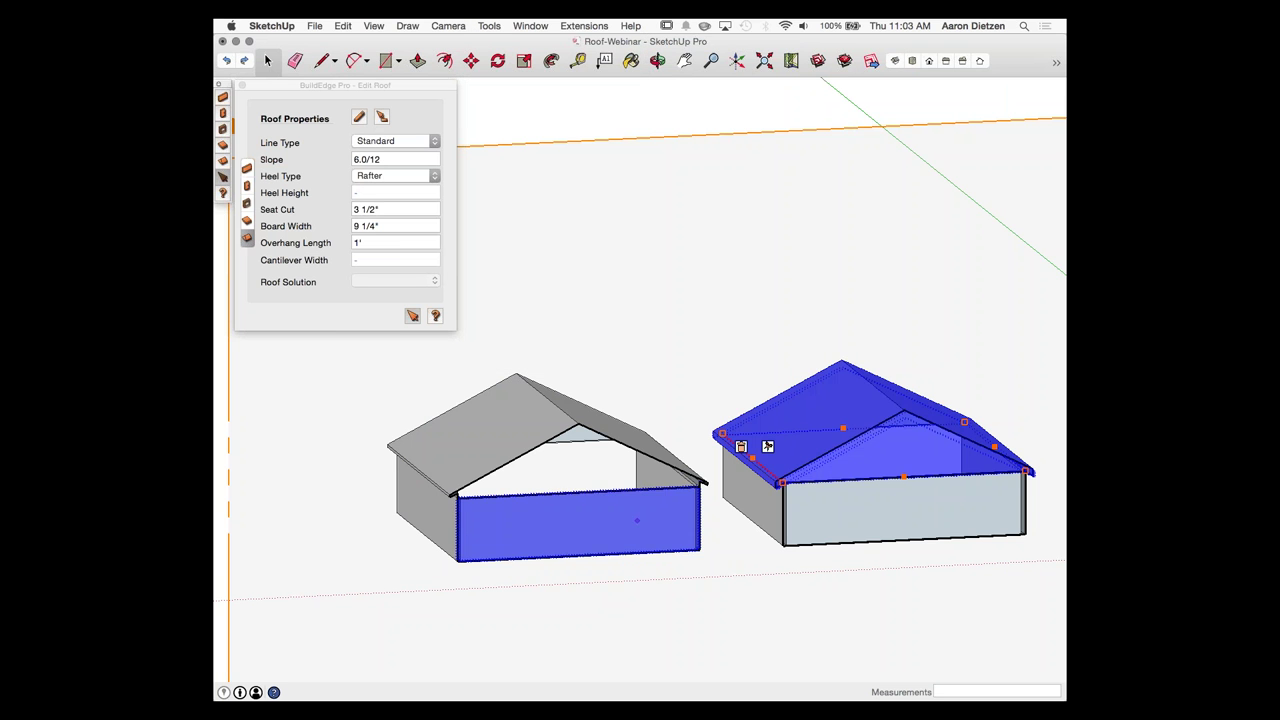
pyautogui.scroll(-3, 658, 488)
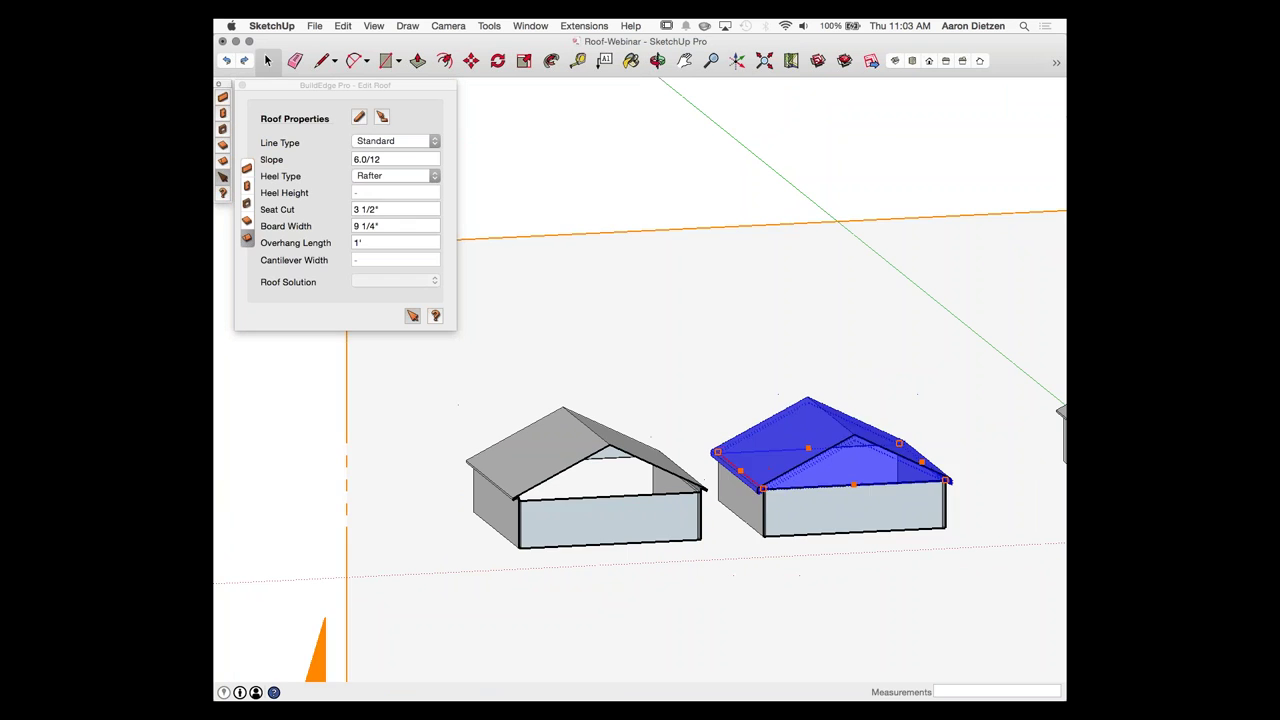
pyautogui.press('m')
pyautogui.click(652, 228)
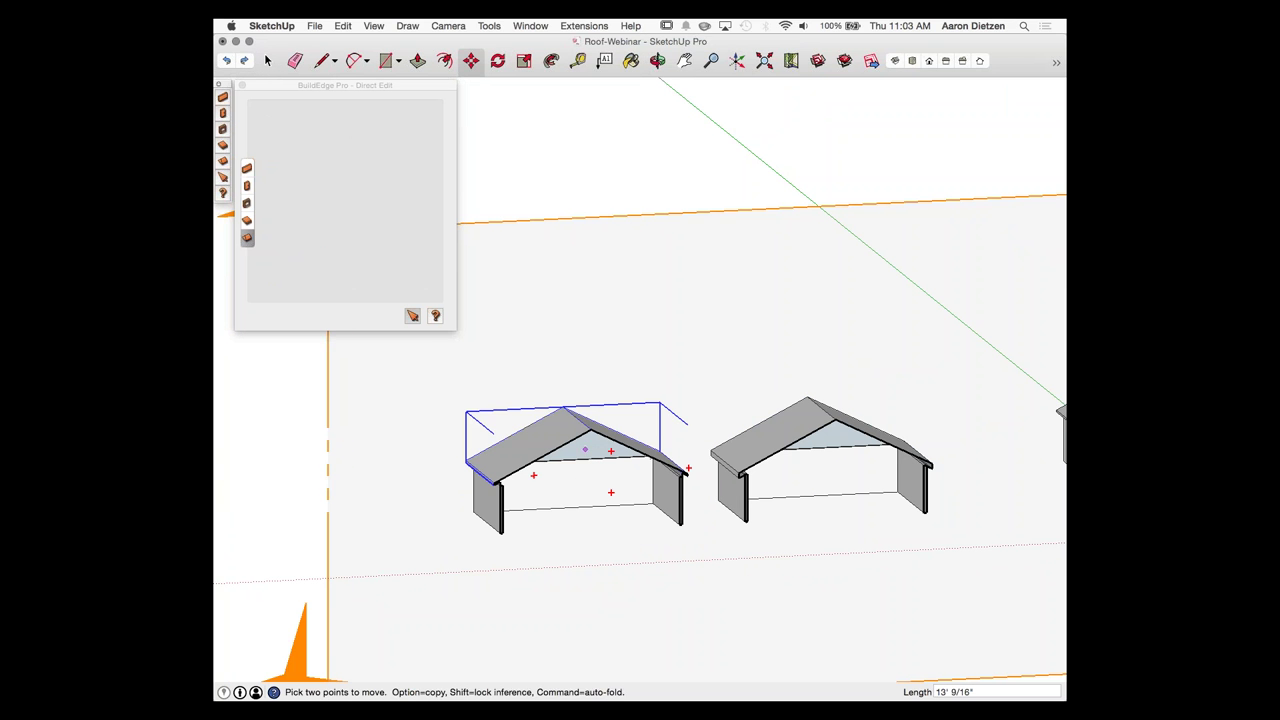
# Step: View the truss roof section from the front and inspect its eave line's roof properties at the heel with Direct Edit
pyautogui.click(929, 61)
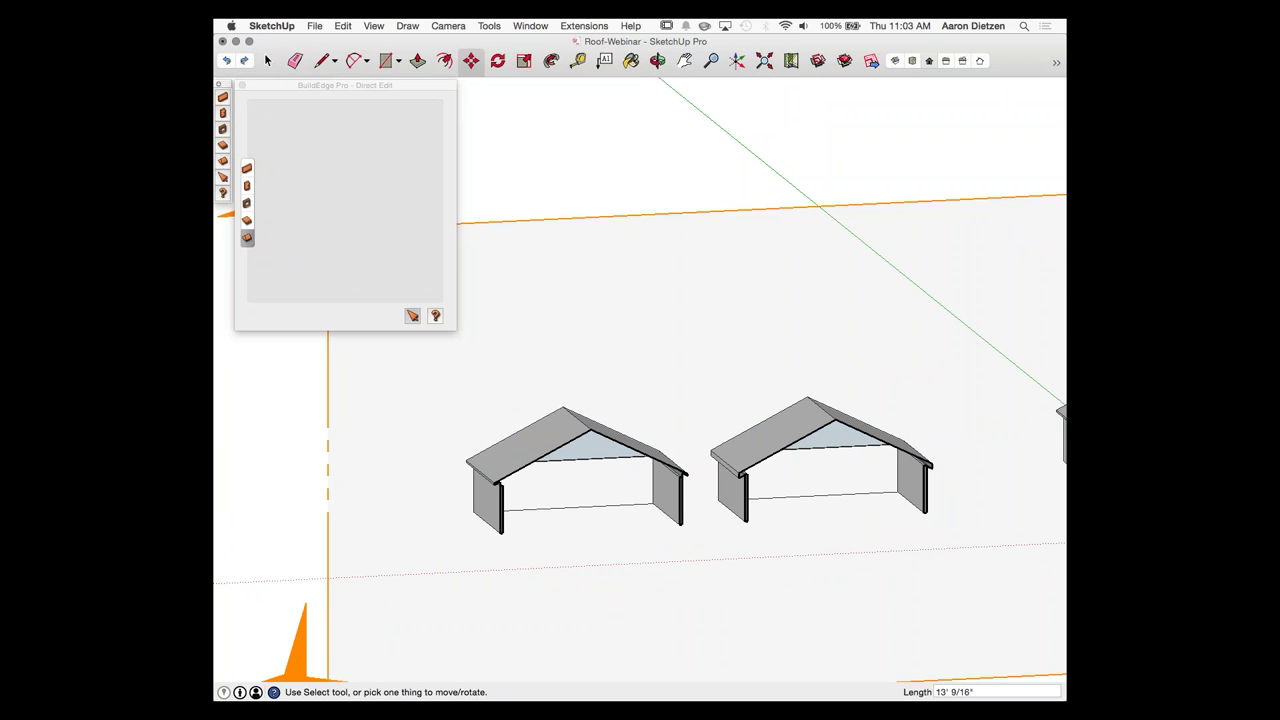
pyautogui.scroll(5, 306, 403)
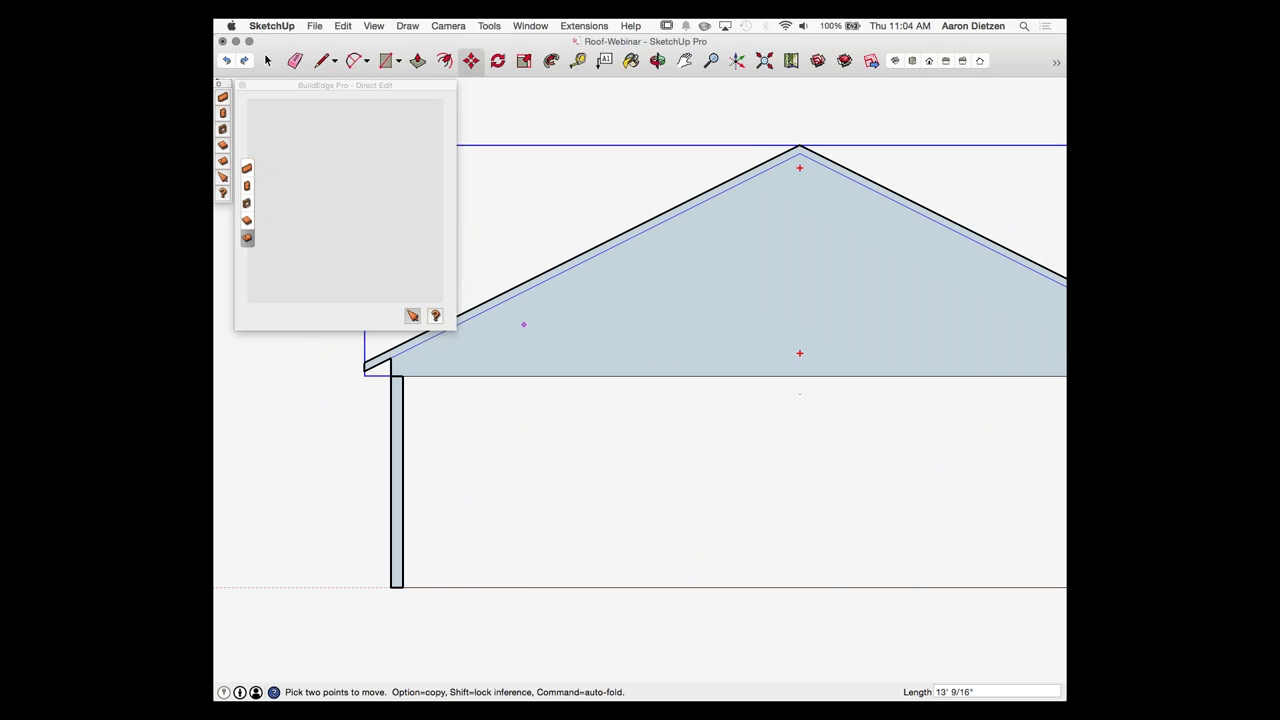
pyautogui.click(412, 316)
pyautogui.scroll(-3, 723, 386)
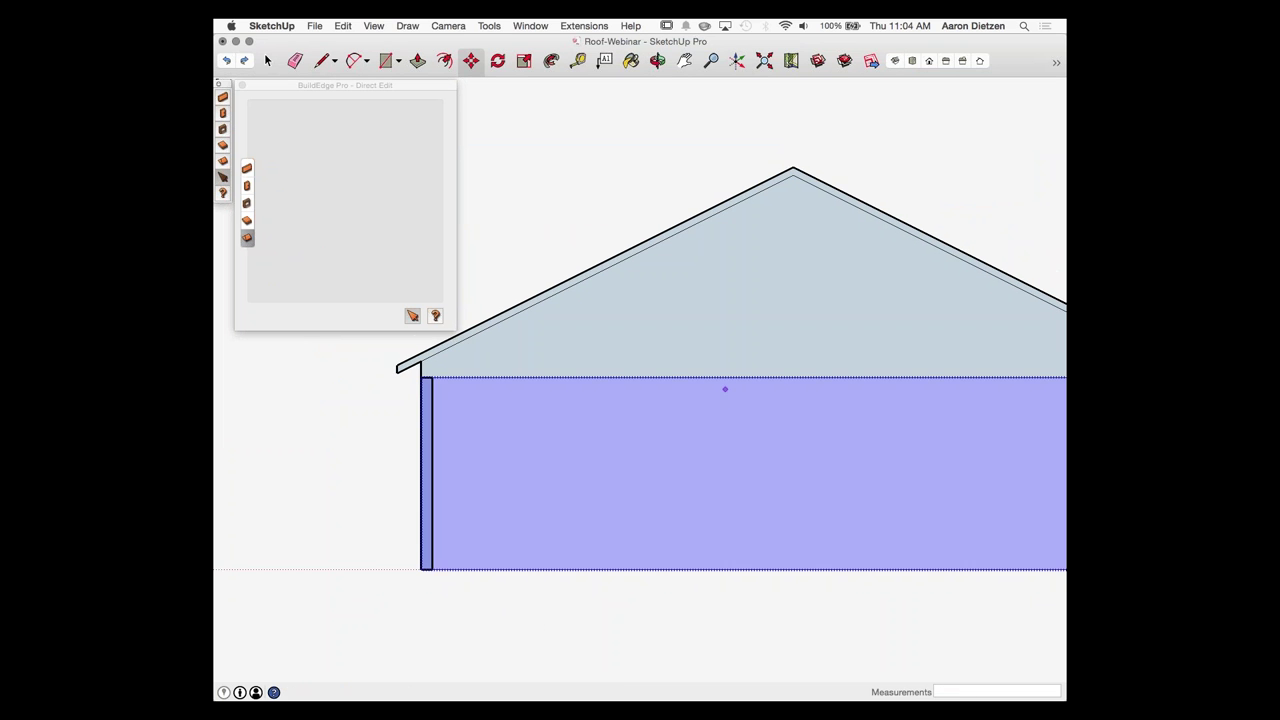
pyautogui.scroll(5, 466, 329)
pyautogui.click(570, 362)
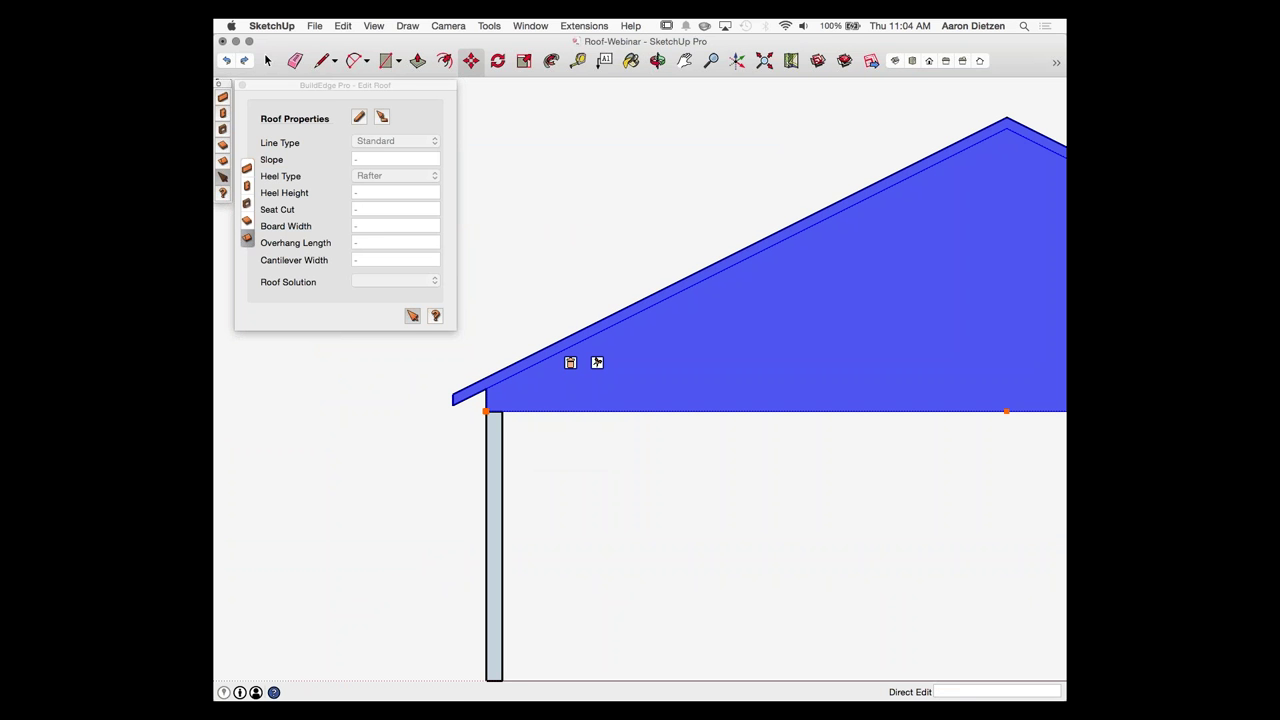
pyautogui.click(487, 400)
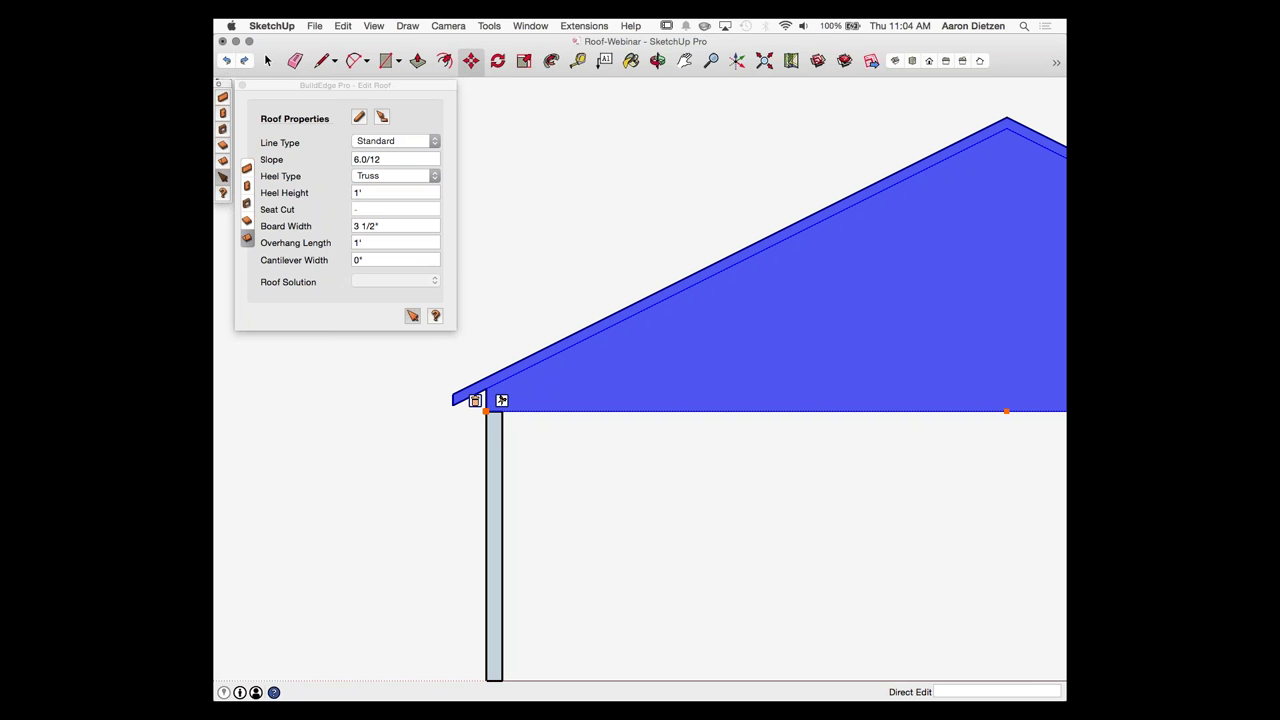
# Step: With the Tape Measure, check the truss heel and the overhang from the wall's outer top corner
pyautogui.press('t')
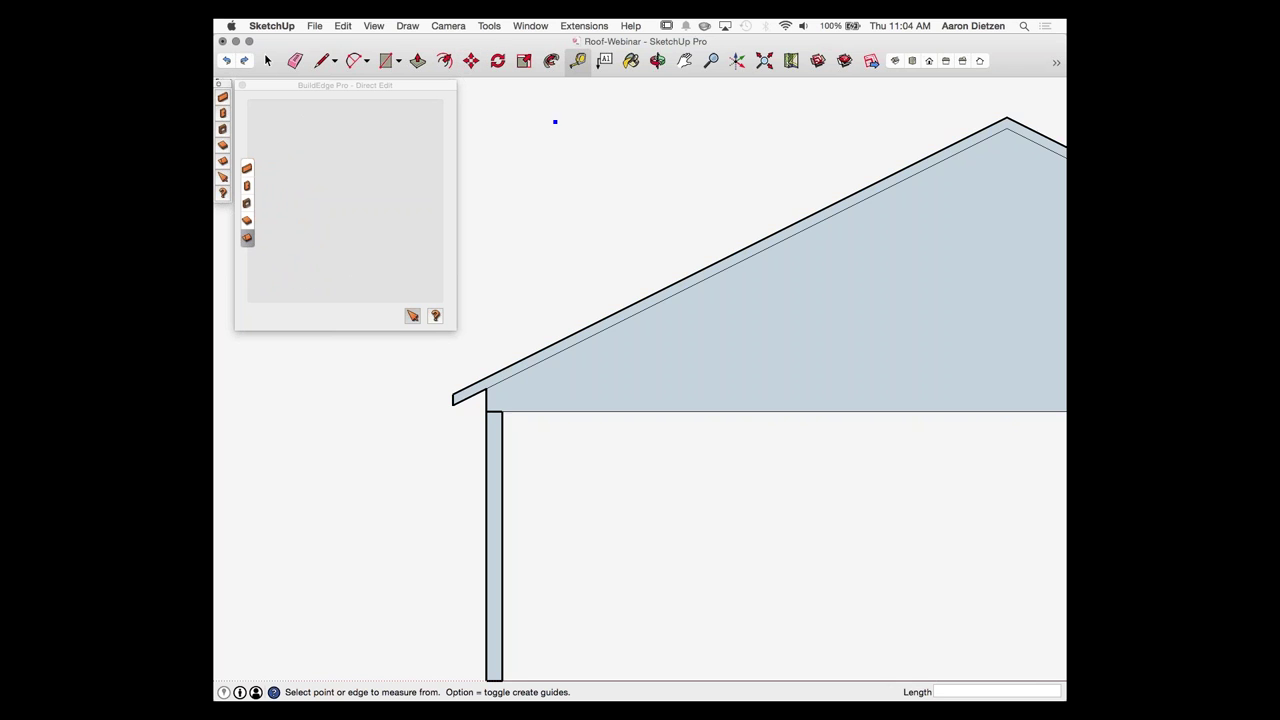
pyautogui.scroll(3, 486, 410)
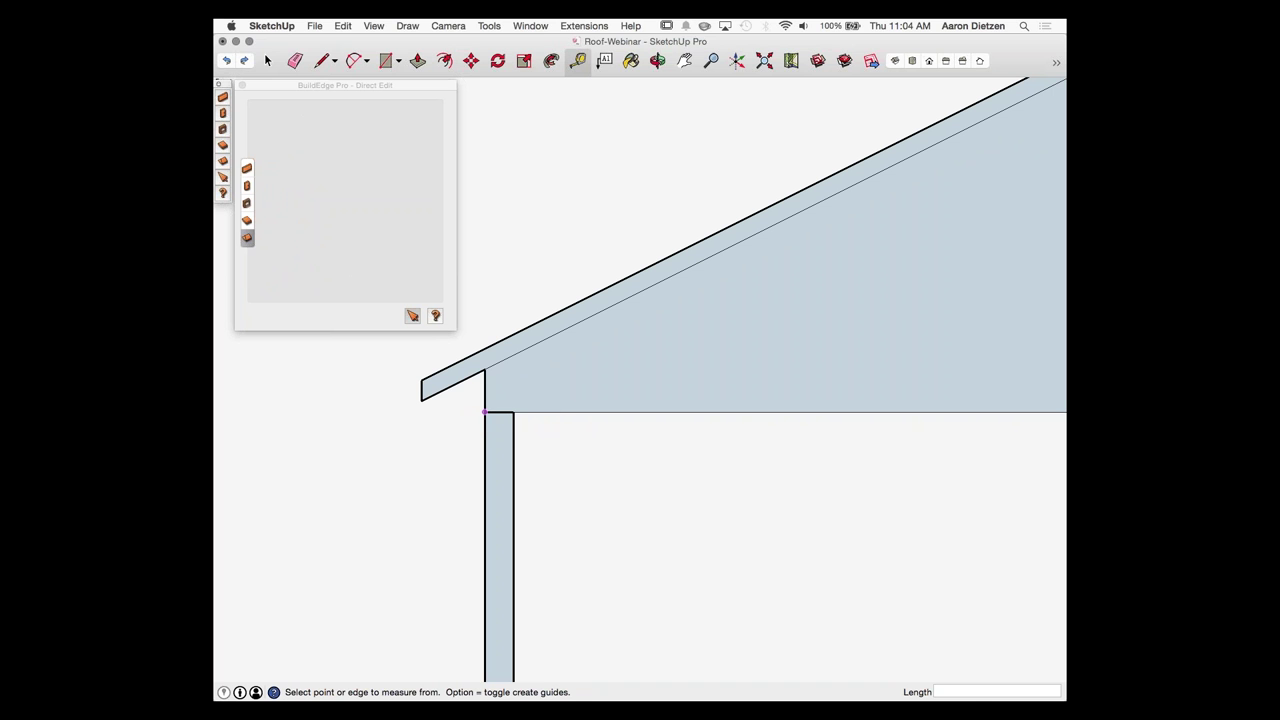
pyautogui.click(486, 411)
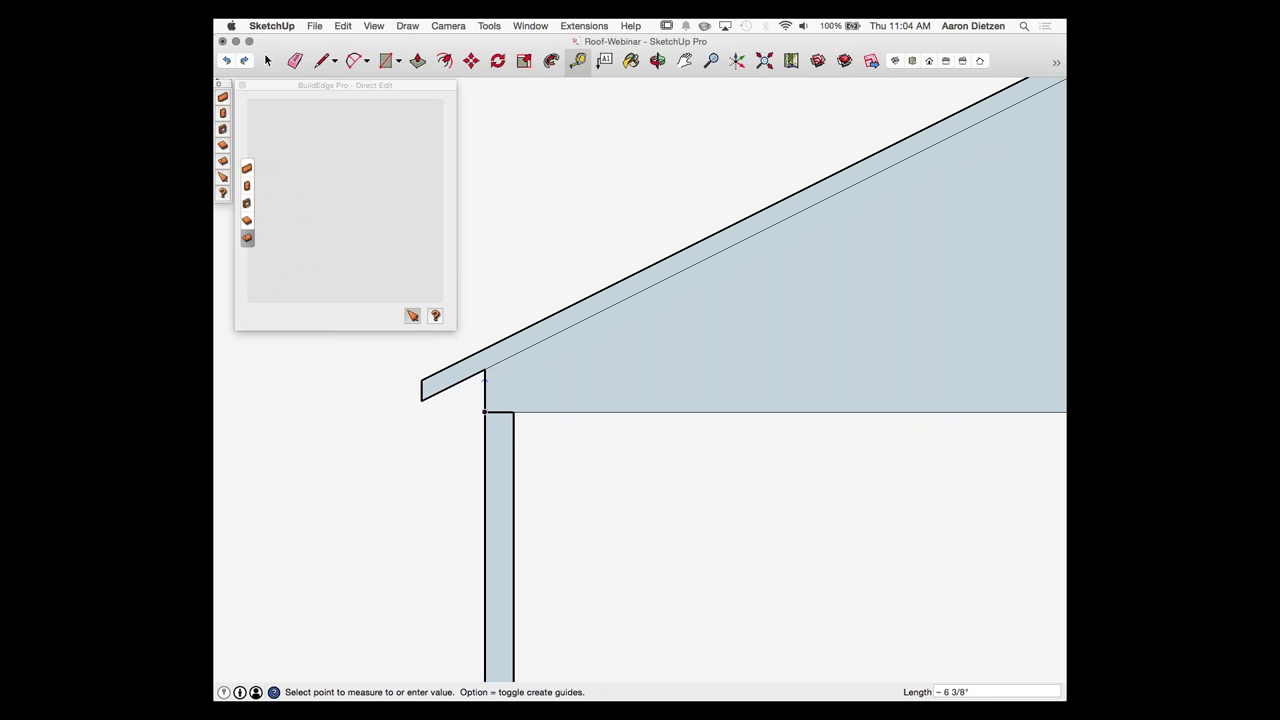
pyautogui.scroll(2, 484, 322)
pyautogui.moveTo(484, 322); pyautogui.dragTo(515, 404, button='middle')
pyautogui.scroll(-5, 511, 404)
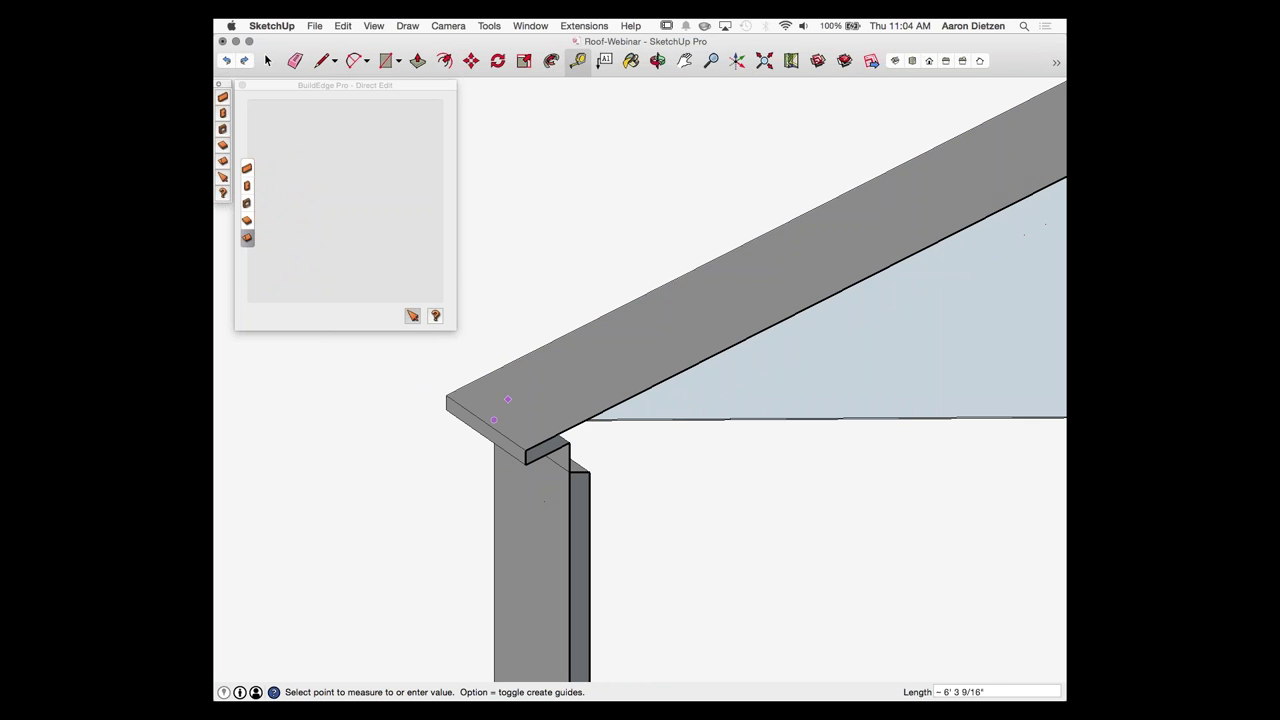
pyautogui.click(564, 465)
pyautogui.click(564, 465)
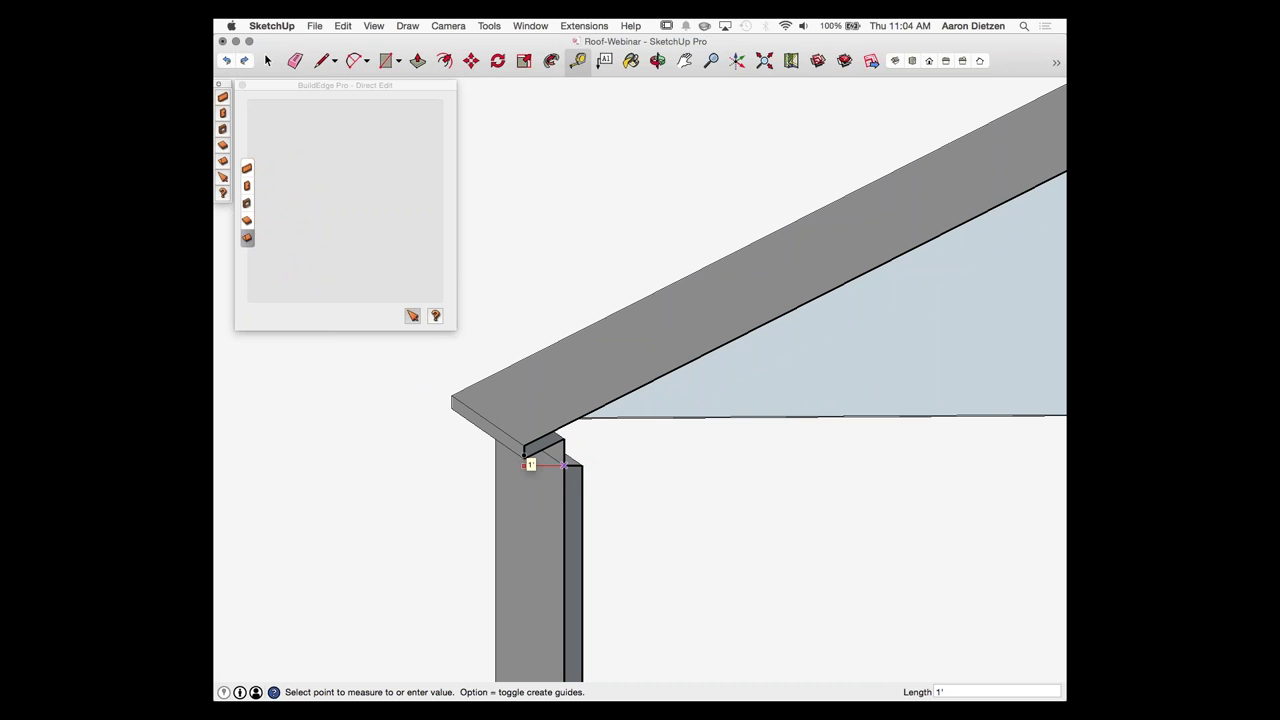
# Step: Measure the board width at the truss roof's overhang, square across its cut end from upper to lower edge
pyautogui.scroll(5, 528, 463)
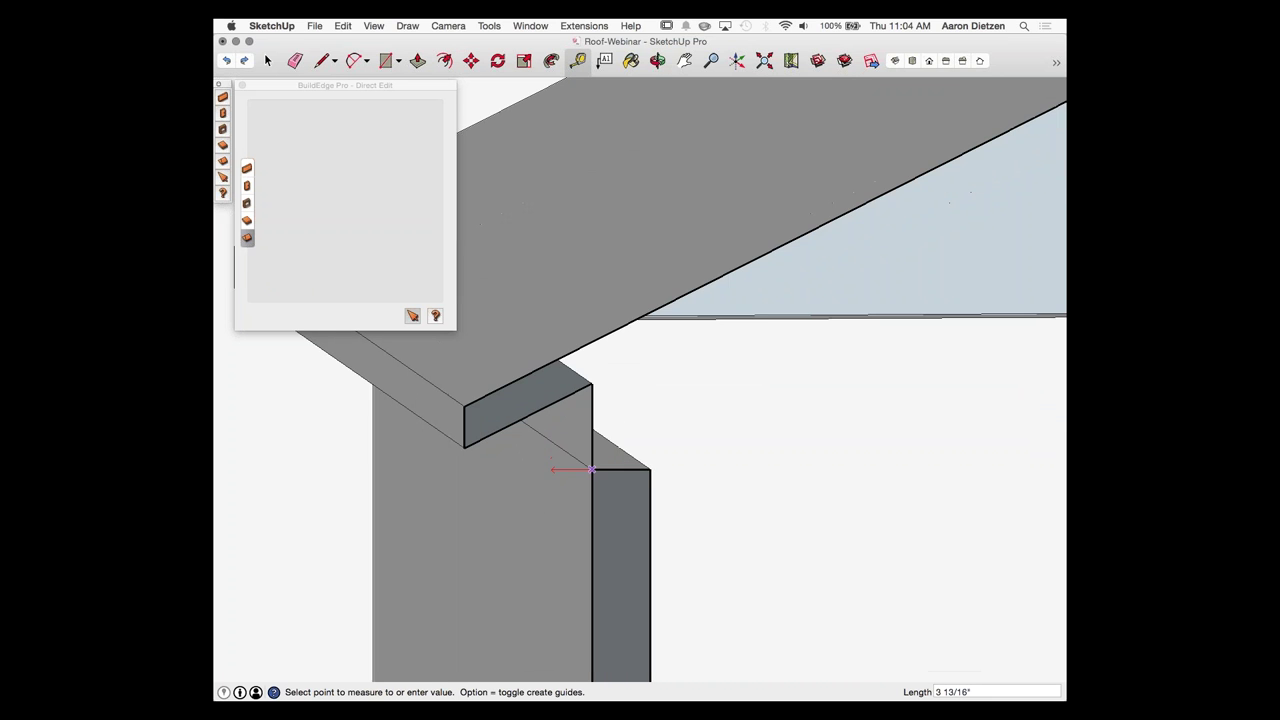
pyautogui.click(534, 372)
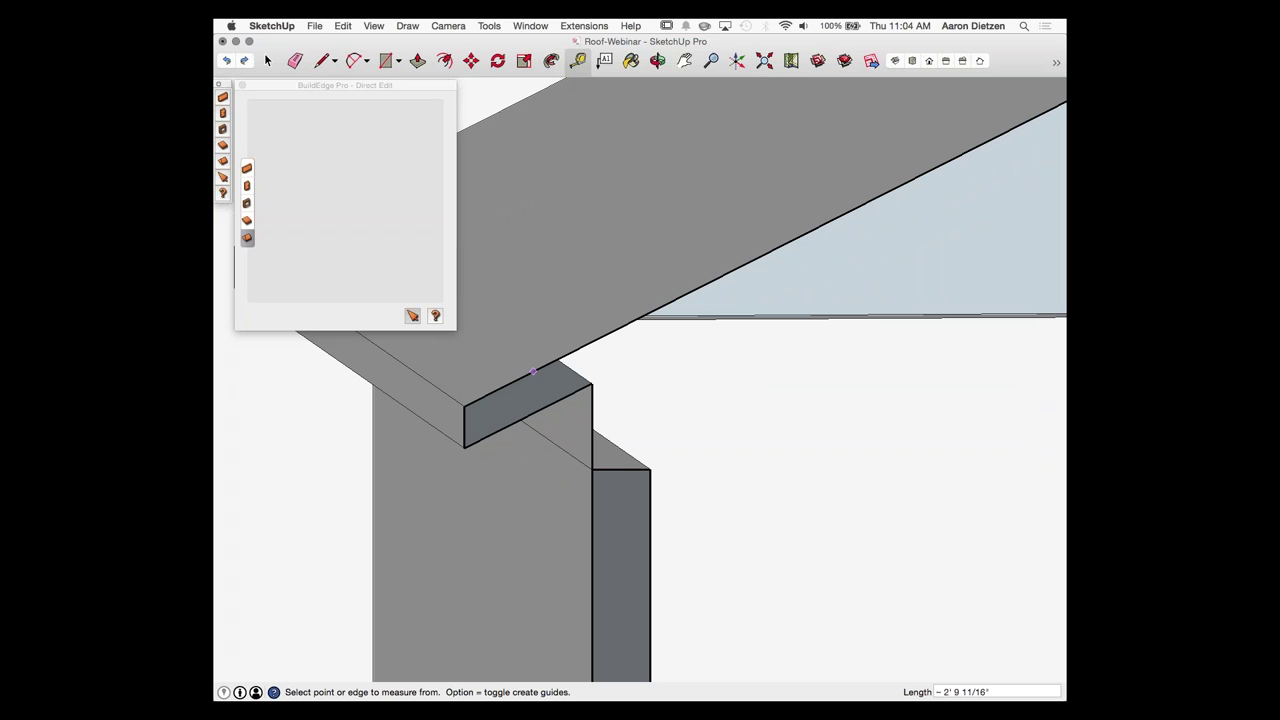
pyautogui.click(520, 378)
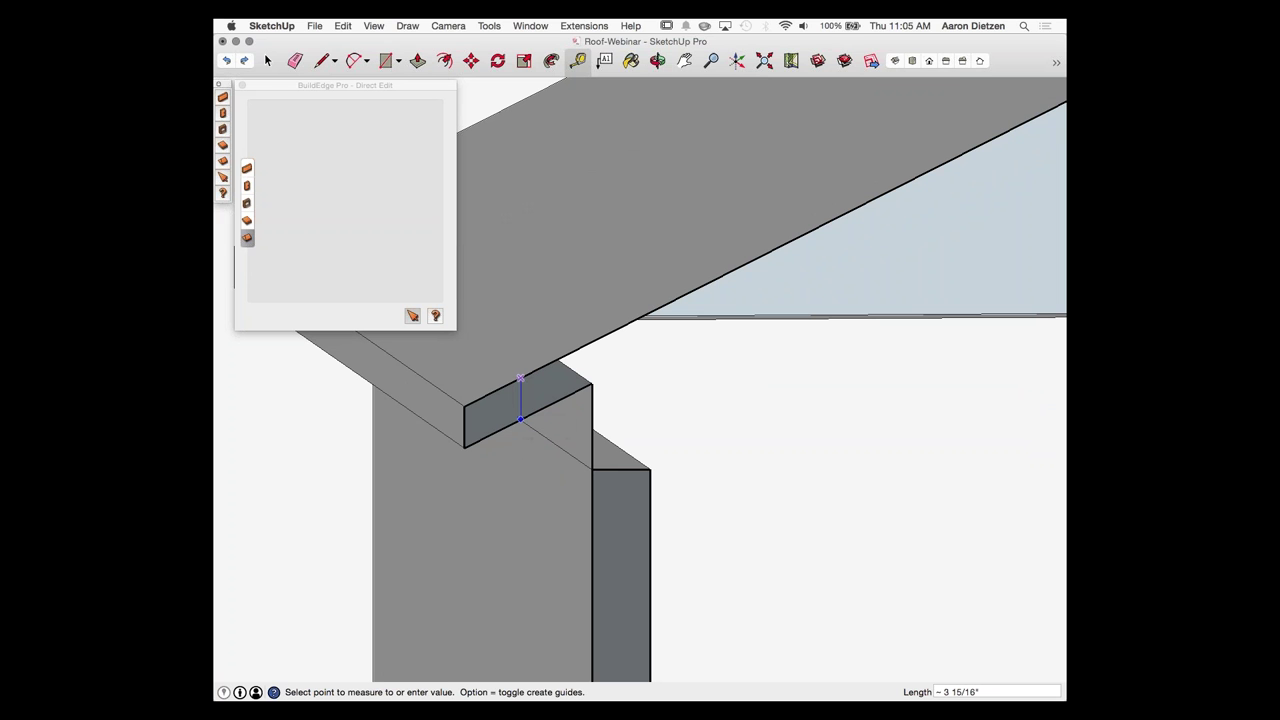
pyautogui.click(537, 410)
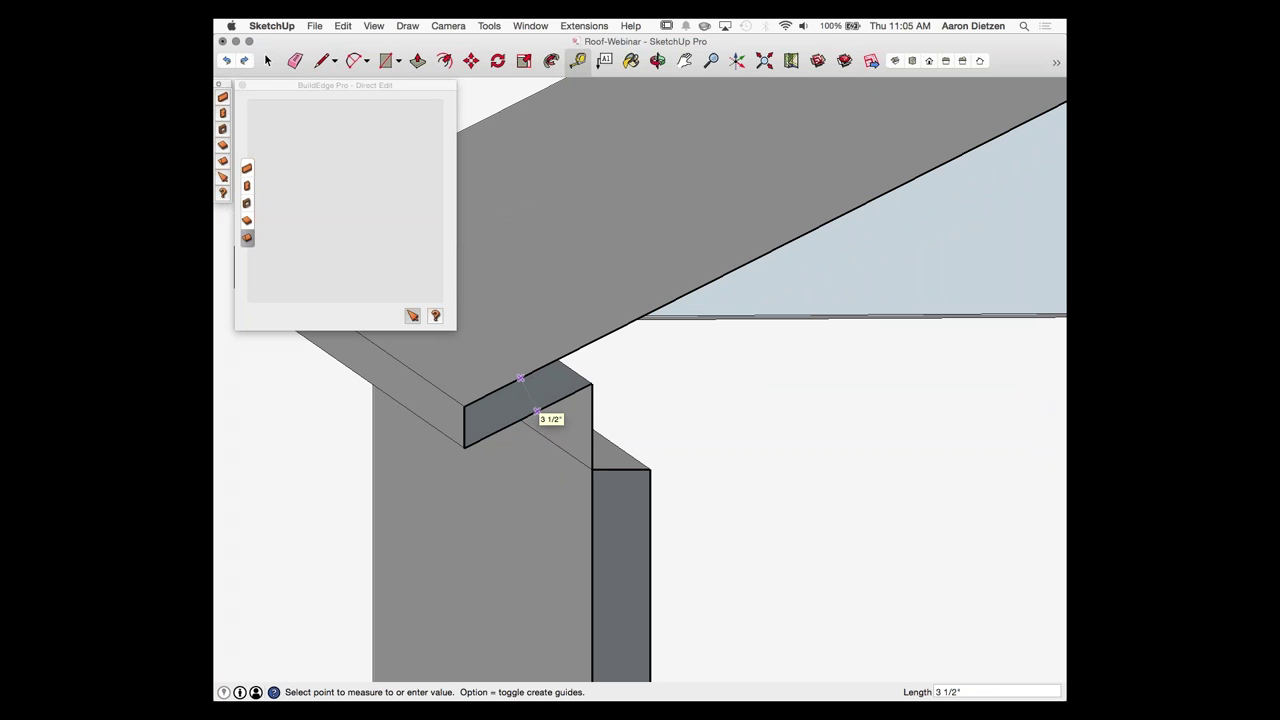
# Step: Move over to the Rafter building's section and inspect its eave line's roof properties with Direct Edit
pyautogui.scroll(-3, 537, 410)
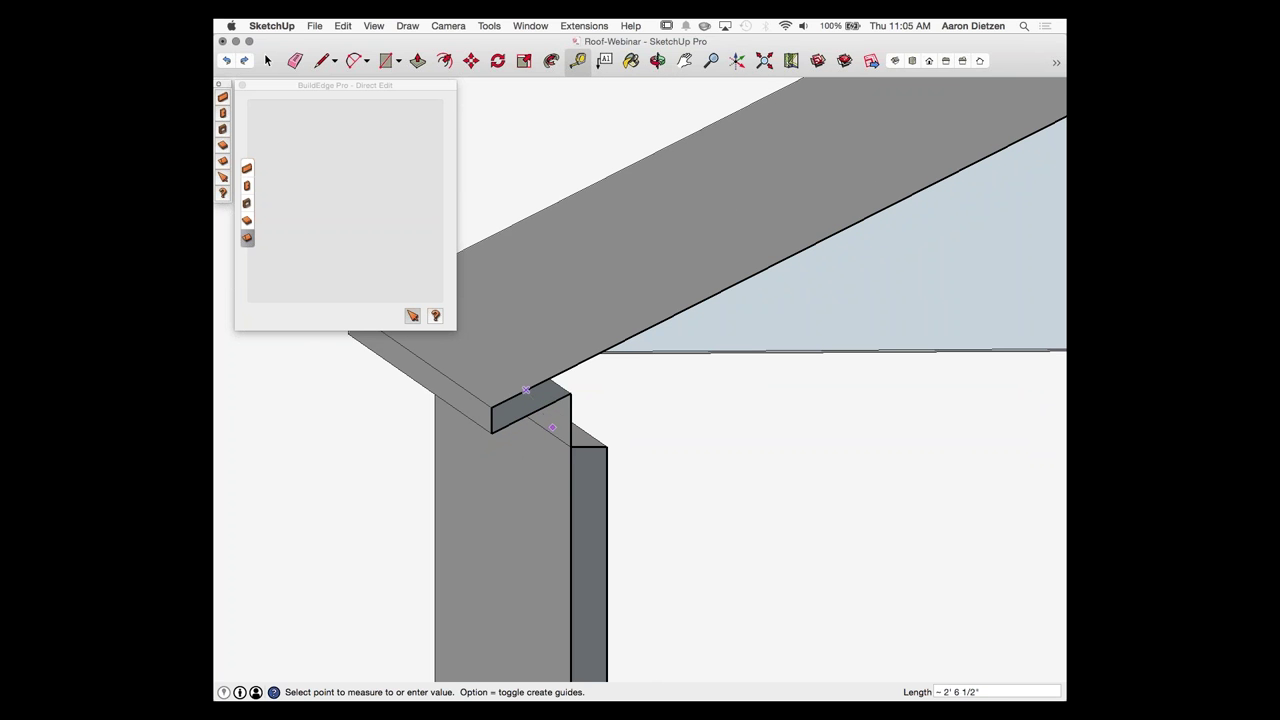
pyautogui.scroll(-6, 527, 390)
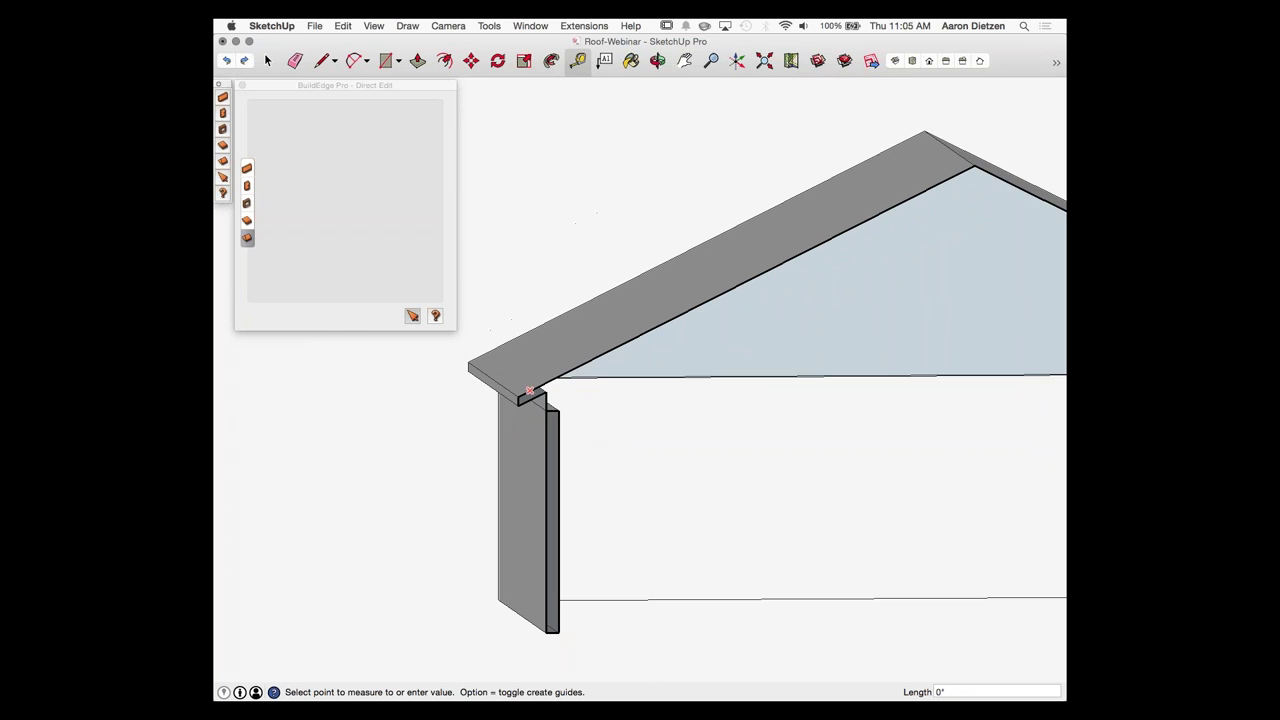
pyautogui.click(1010, 383)
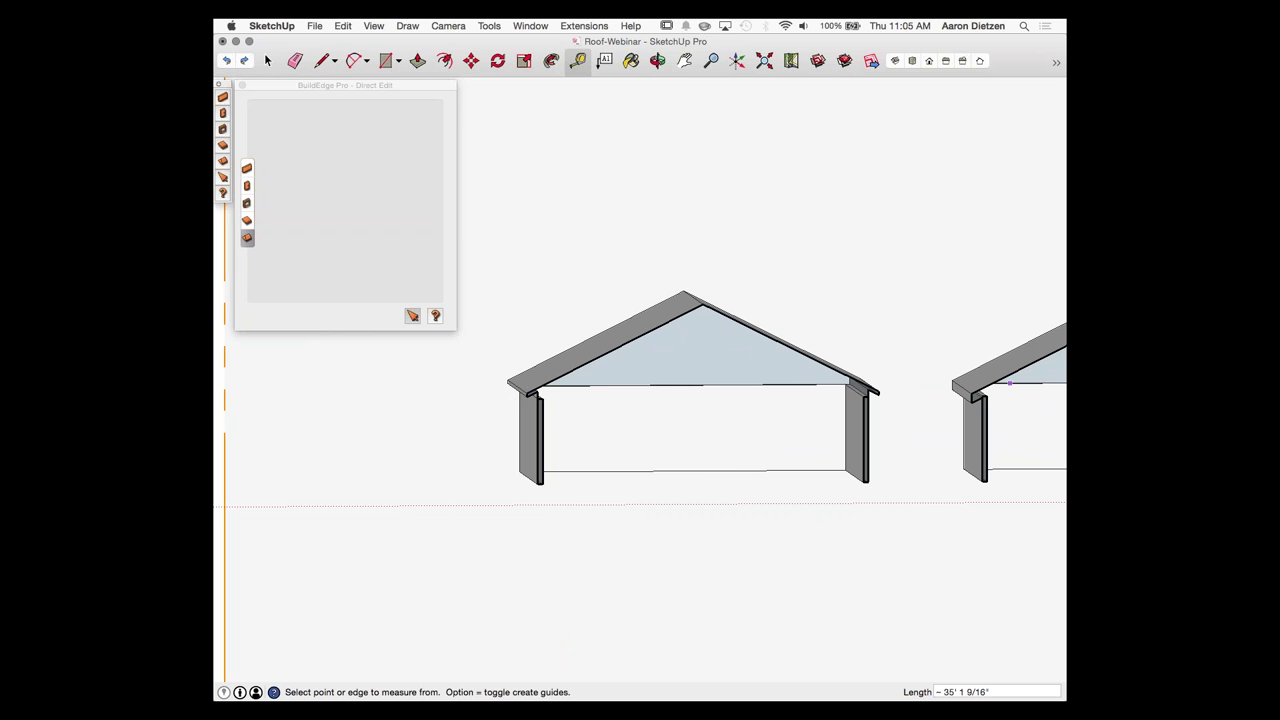
pyautogui.scroll(10, 995, 391)
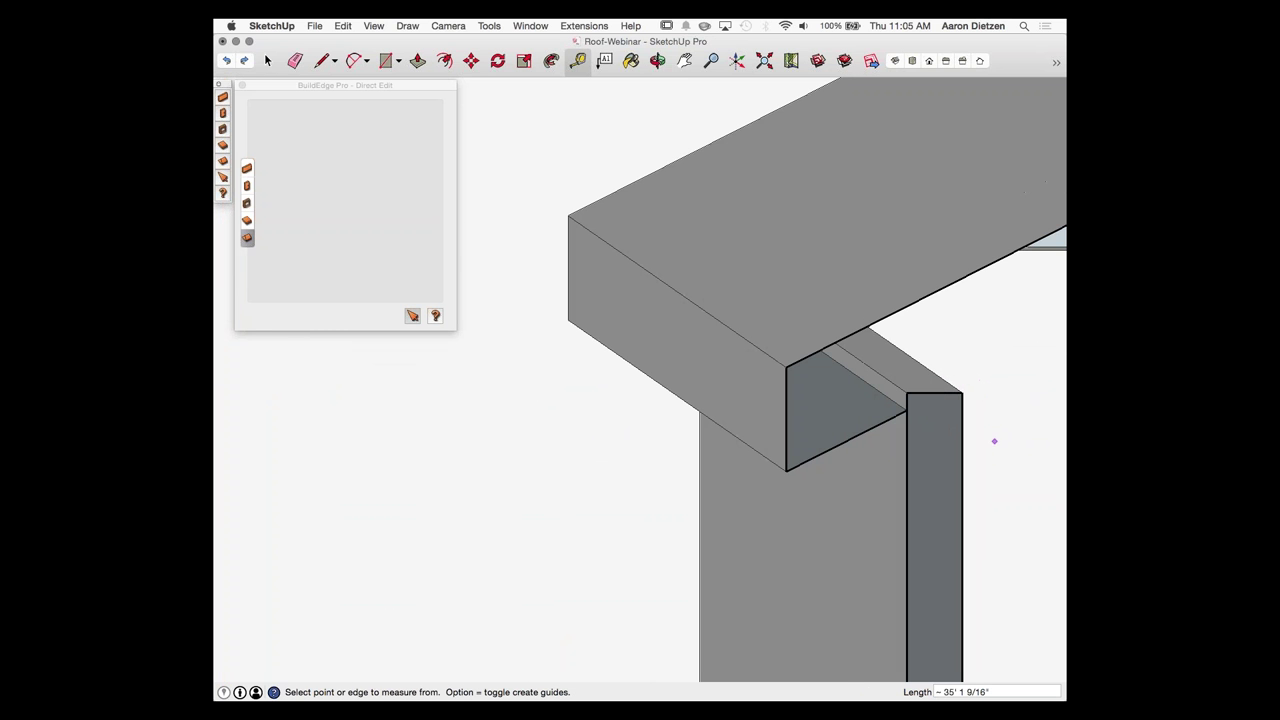
pyautogui.click(412, 316)
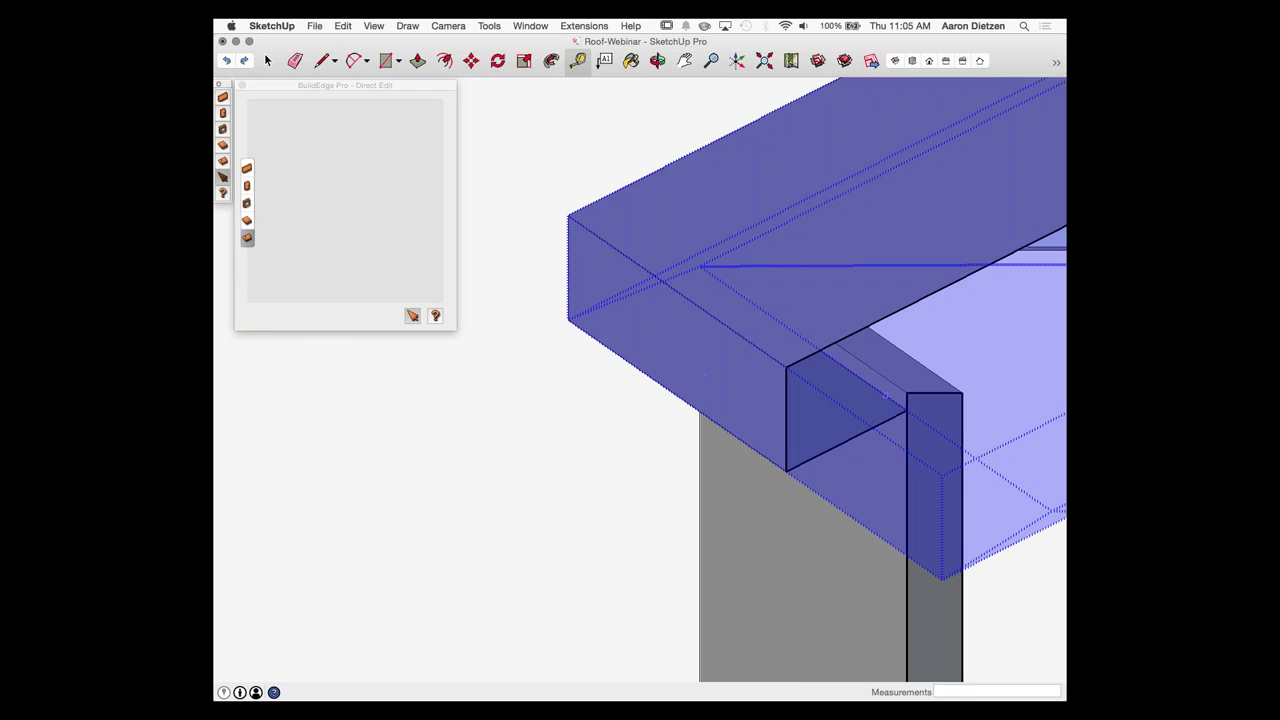
pyautogui.click(843, 388)
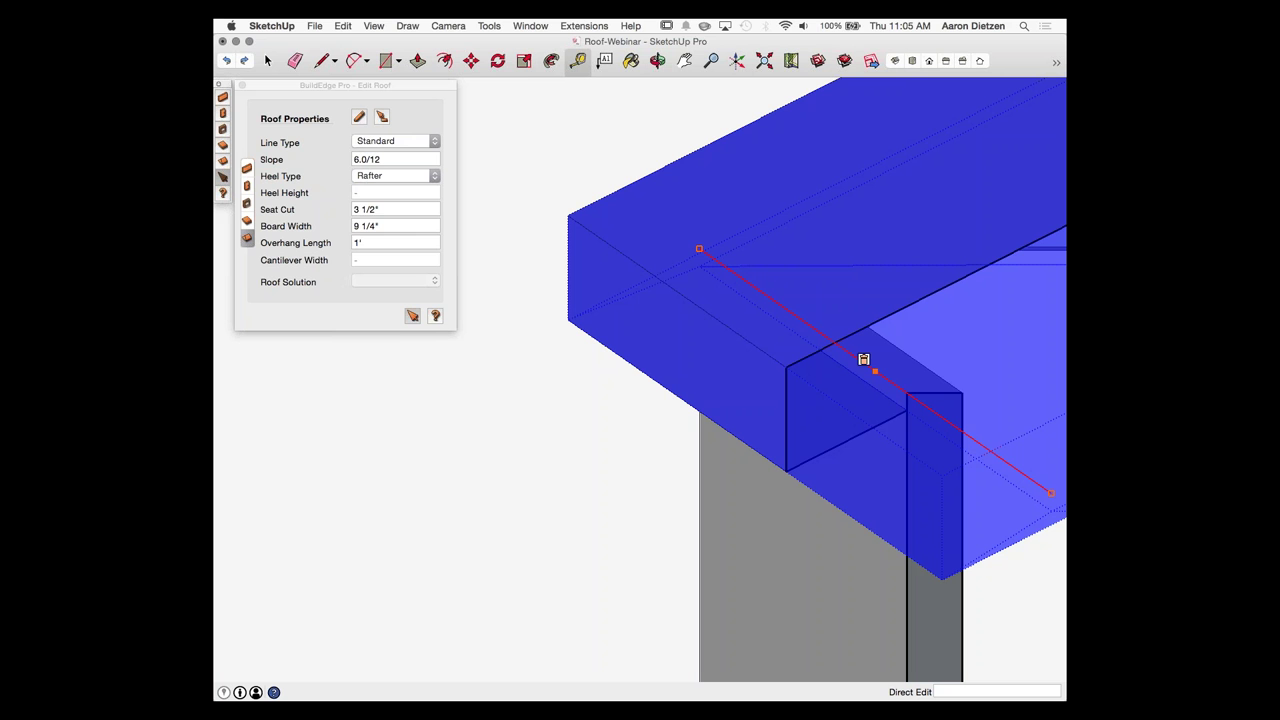
# Step: With the Tape Measure, check the rafter roof's overhang from the wall's outer top corner and its board width square across the rafter
pyautogui.click(578, 62)
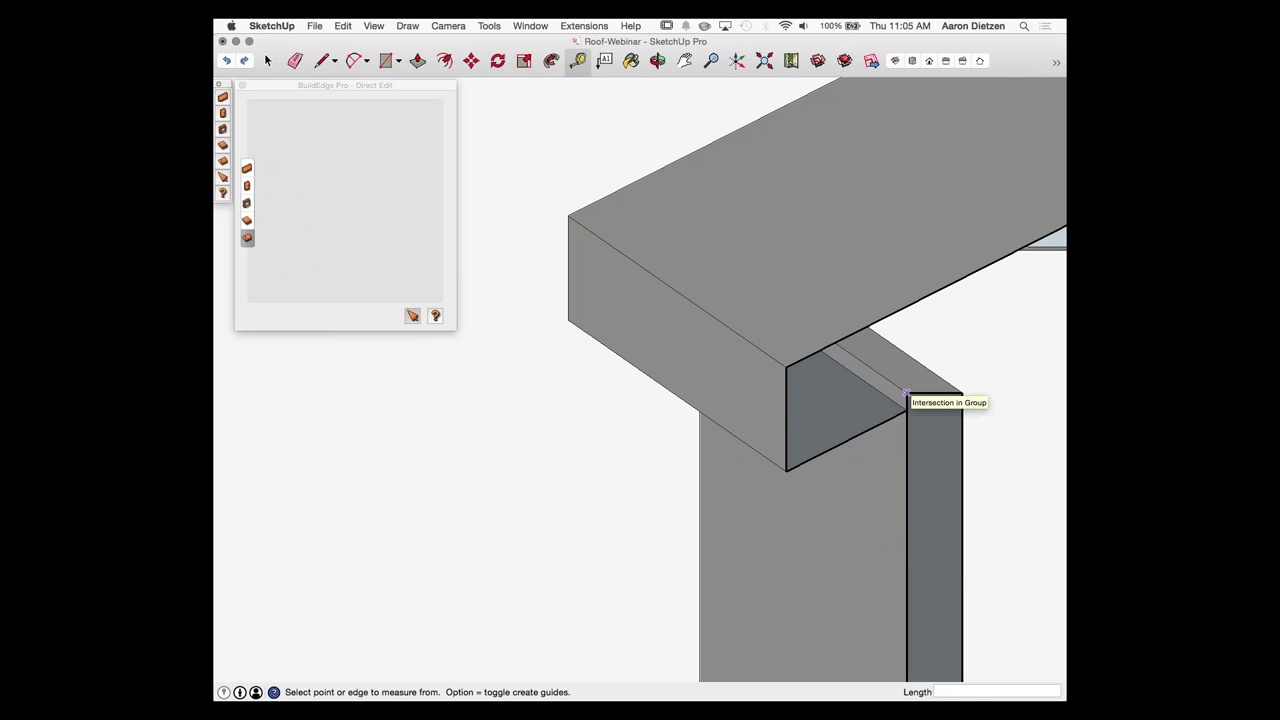
pyautogui.click(905, 393)
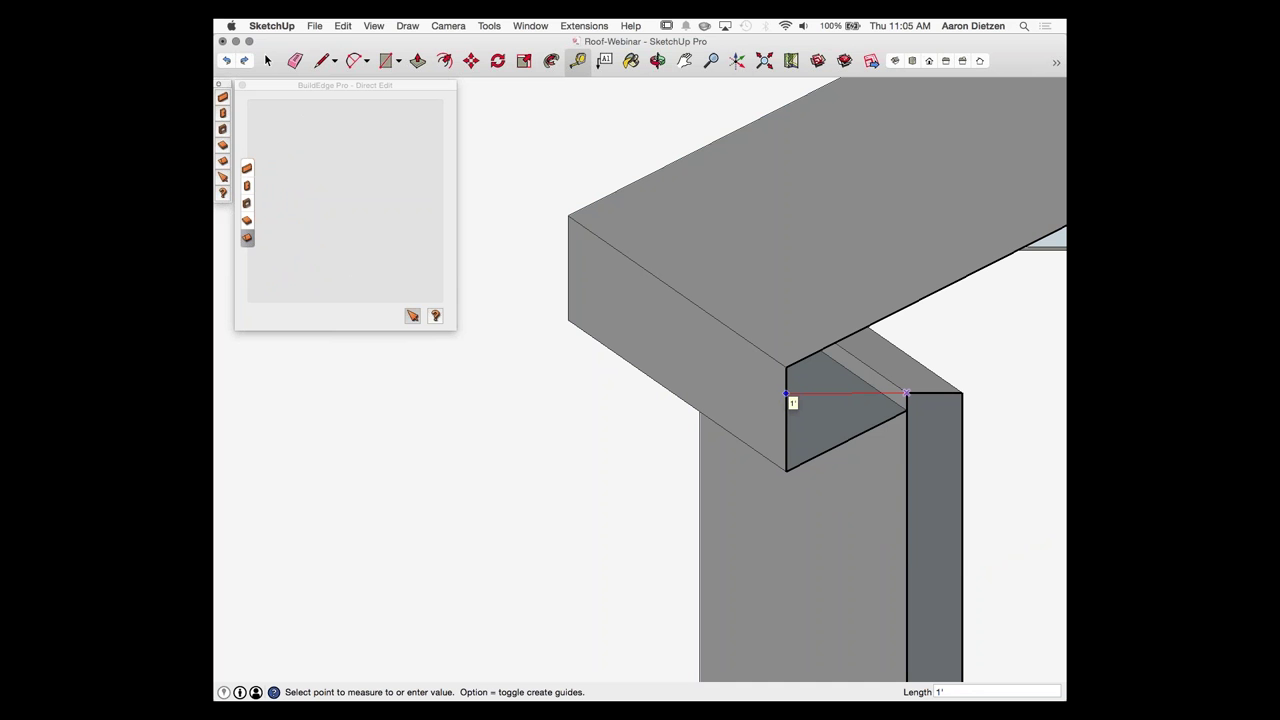
pyautogui.click(786, 393)
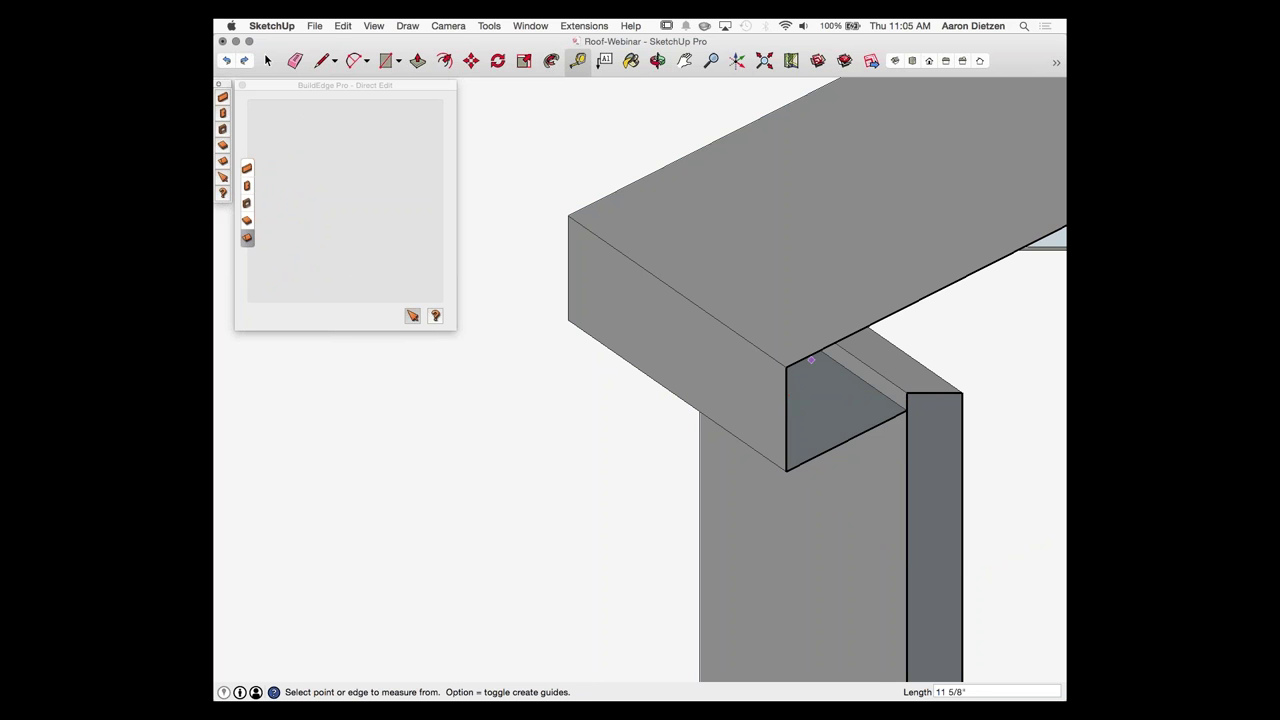
pyautogui.click(804, 358)
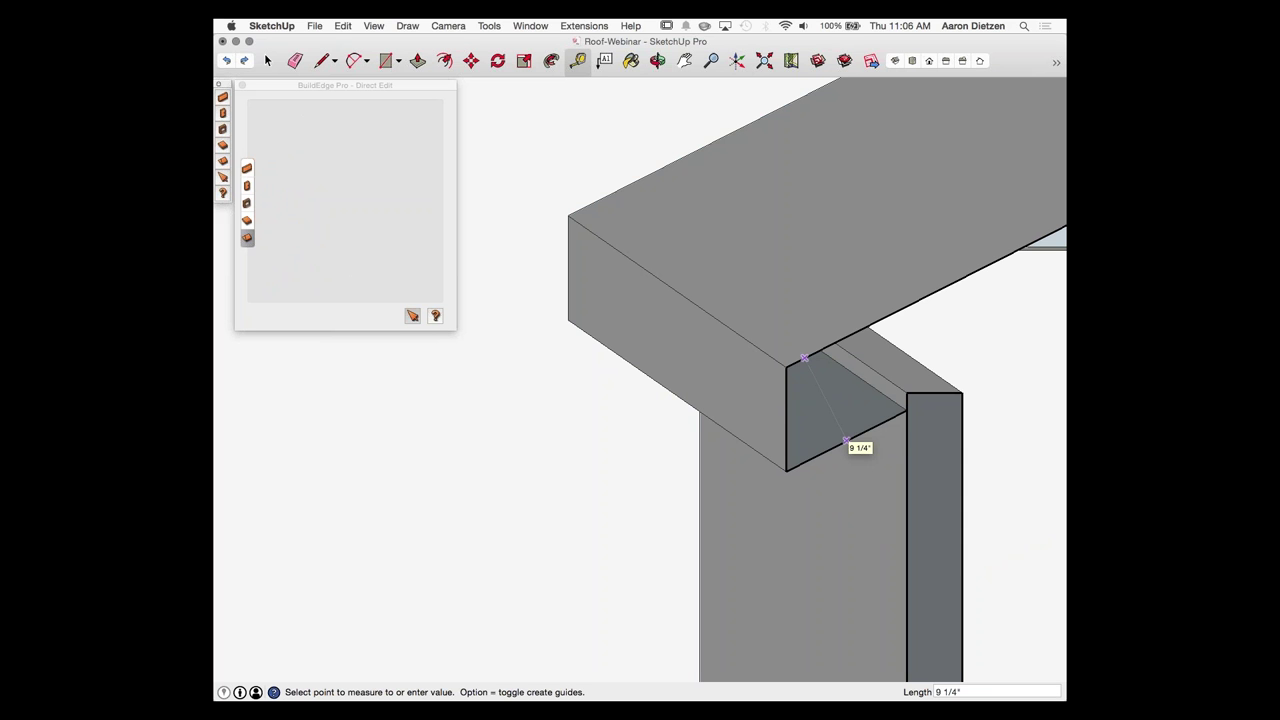
pyautogui.click(845, 441)
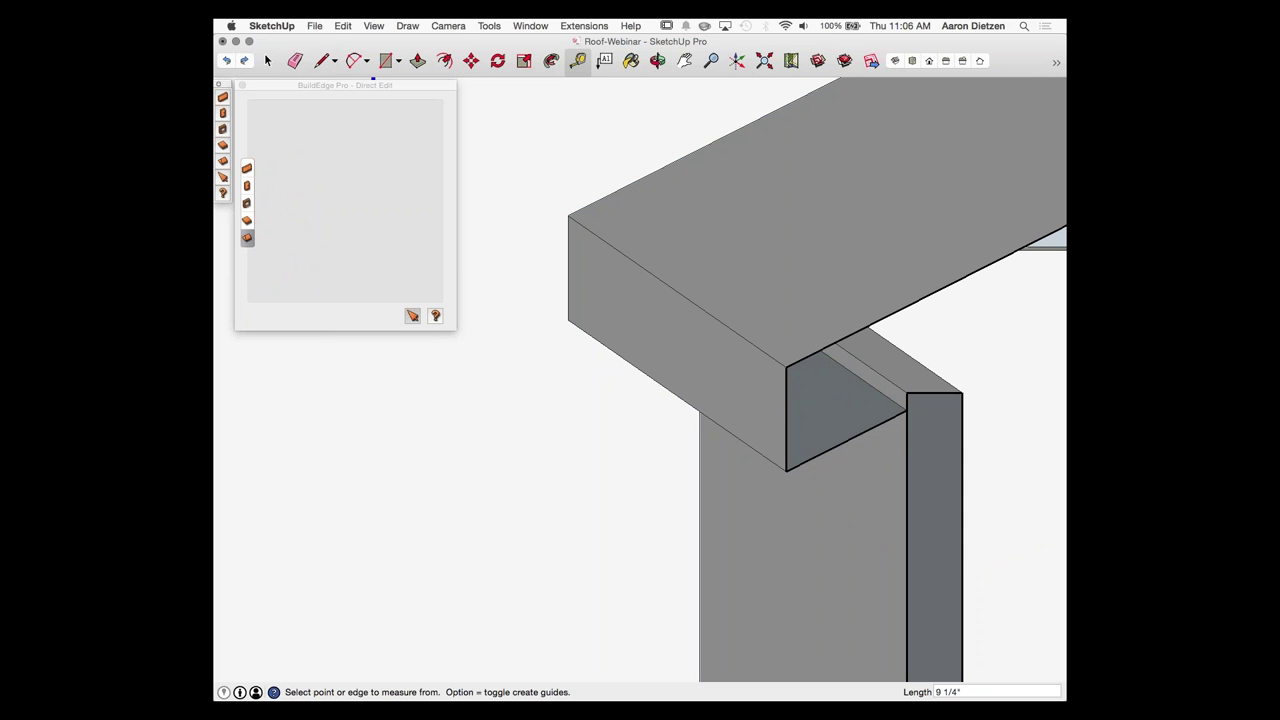
# Step: Trace the rafter's underside with the Line tool up to the wall's top edge to show the seat cut, without keeping any line
pyautogui.press('l')
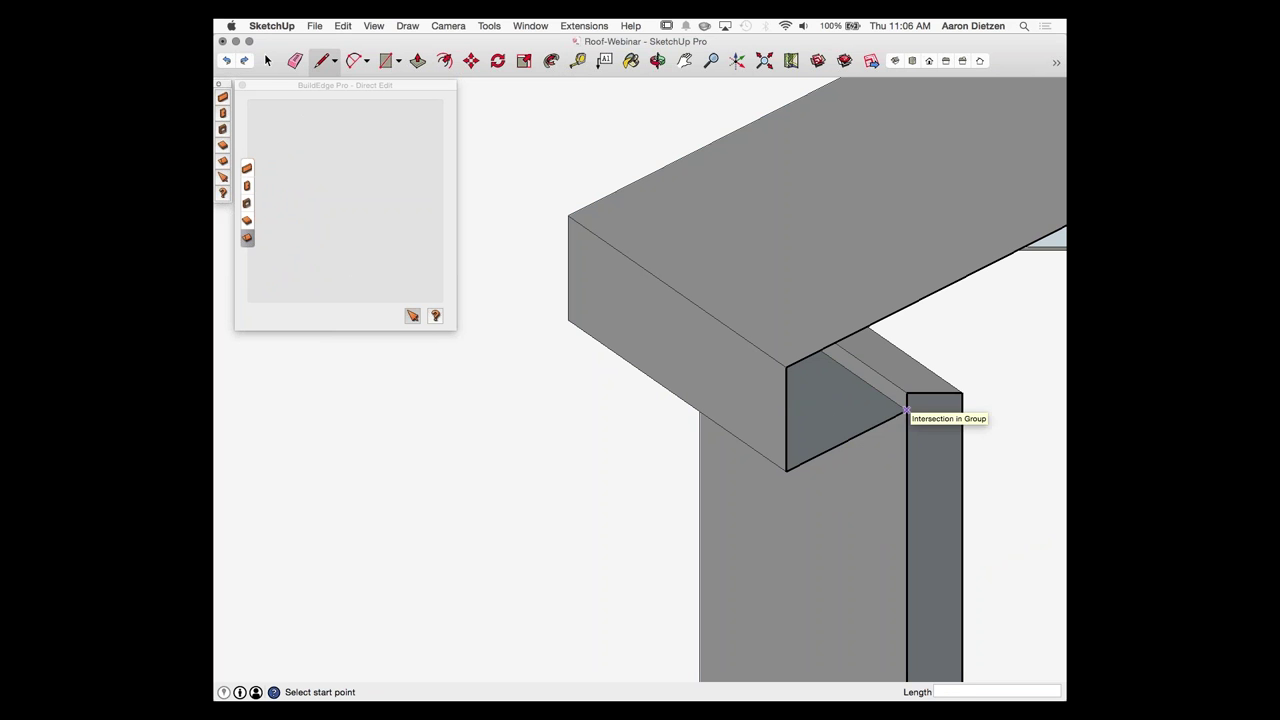
pyautogui.click(907, 409)
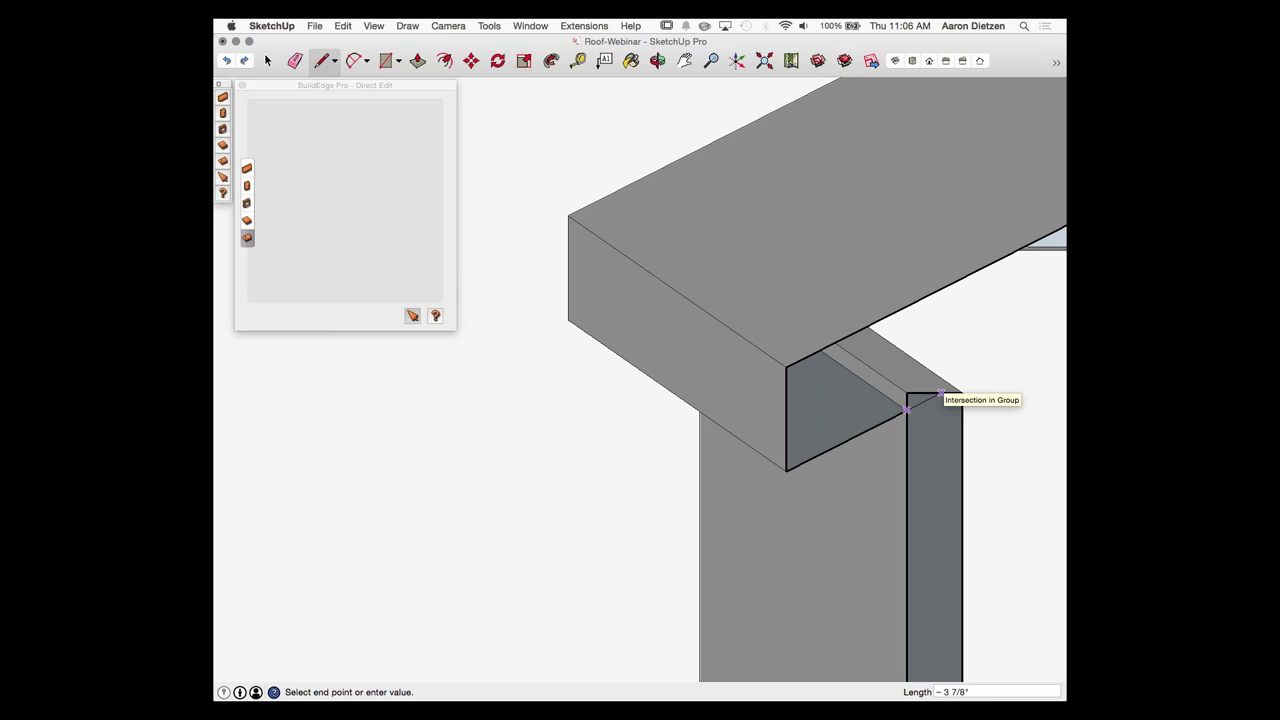
pyautogui.click(940, 393)
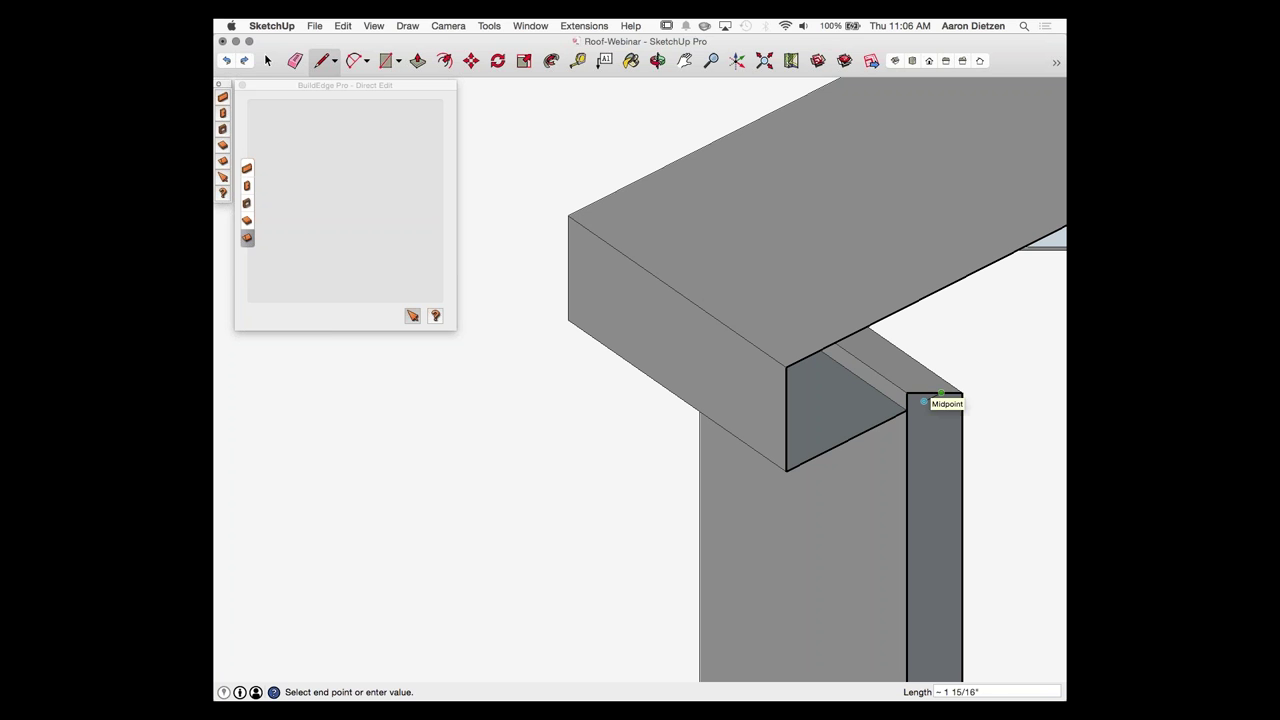
pyautogui.click(924, 395)
pyautogui.click(786, 470)
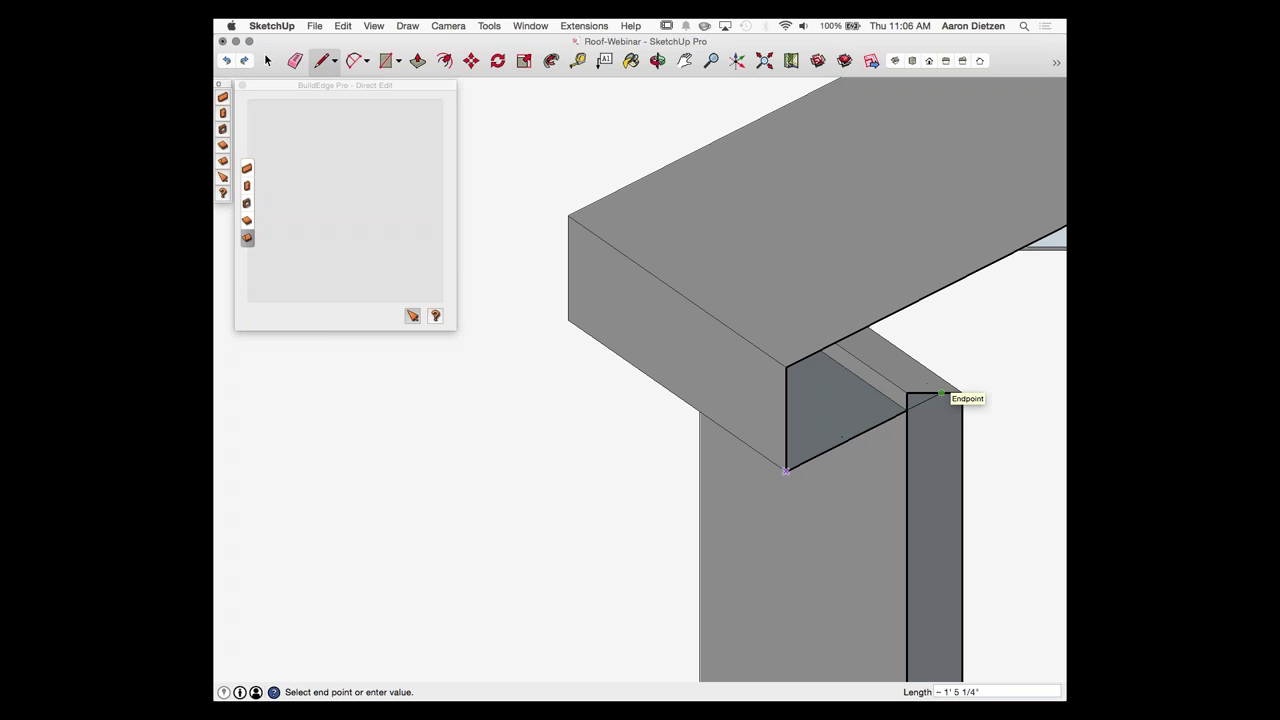
pyautogui.press('Escape')
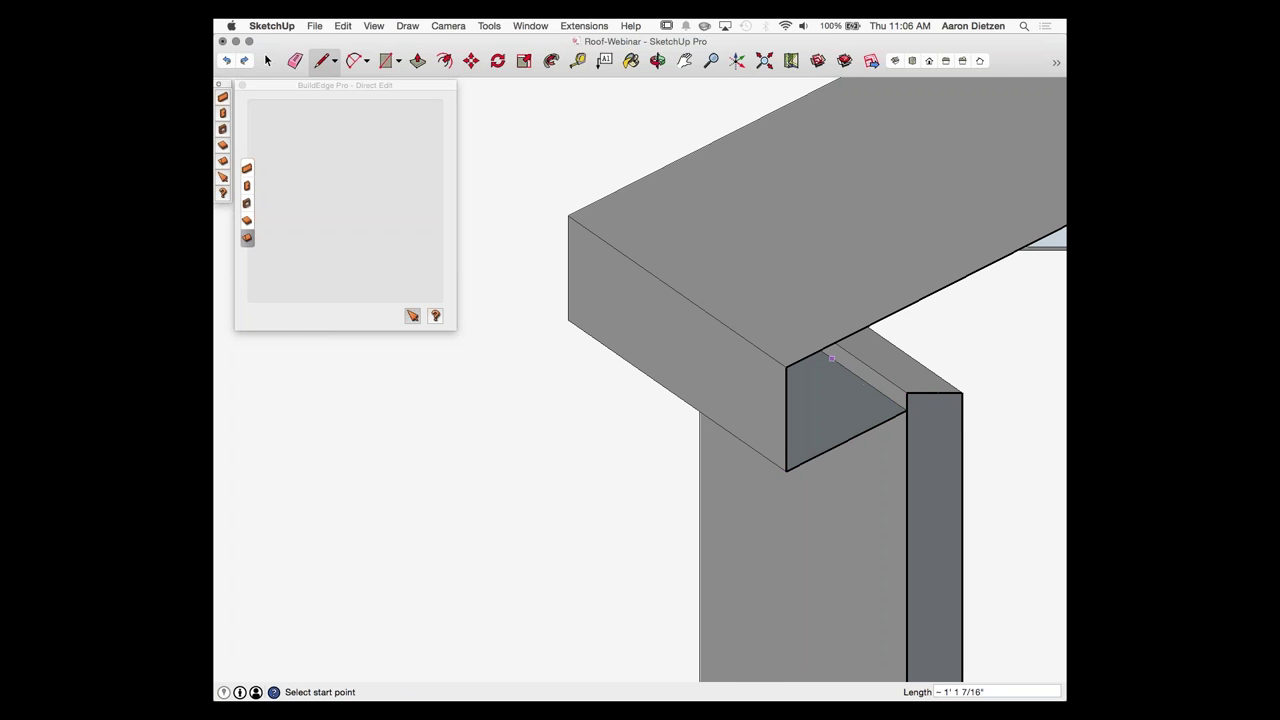
# Step: Compare the truss and rafter eave sections side by side between the two buildings
pyautogui.scroll(-4, 827, 361)
pyautogui.moveTo(827, 361); pyautogui.dragTo(810, 362, button='middle')
pyautogui.moveTo(940, 345); pyautogui.dragTo(852, 368, button='middle')
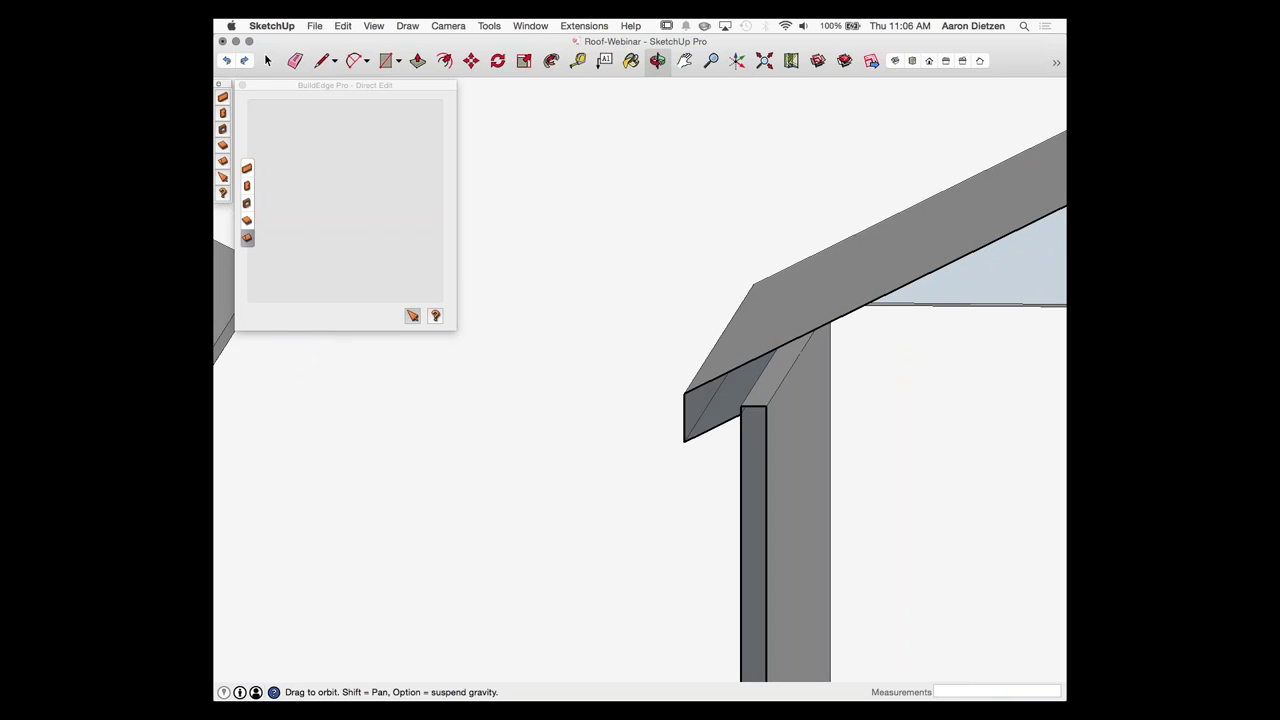
pyautogui.scroll(-5, 852, 368)
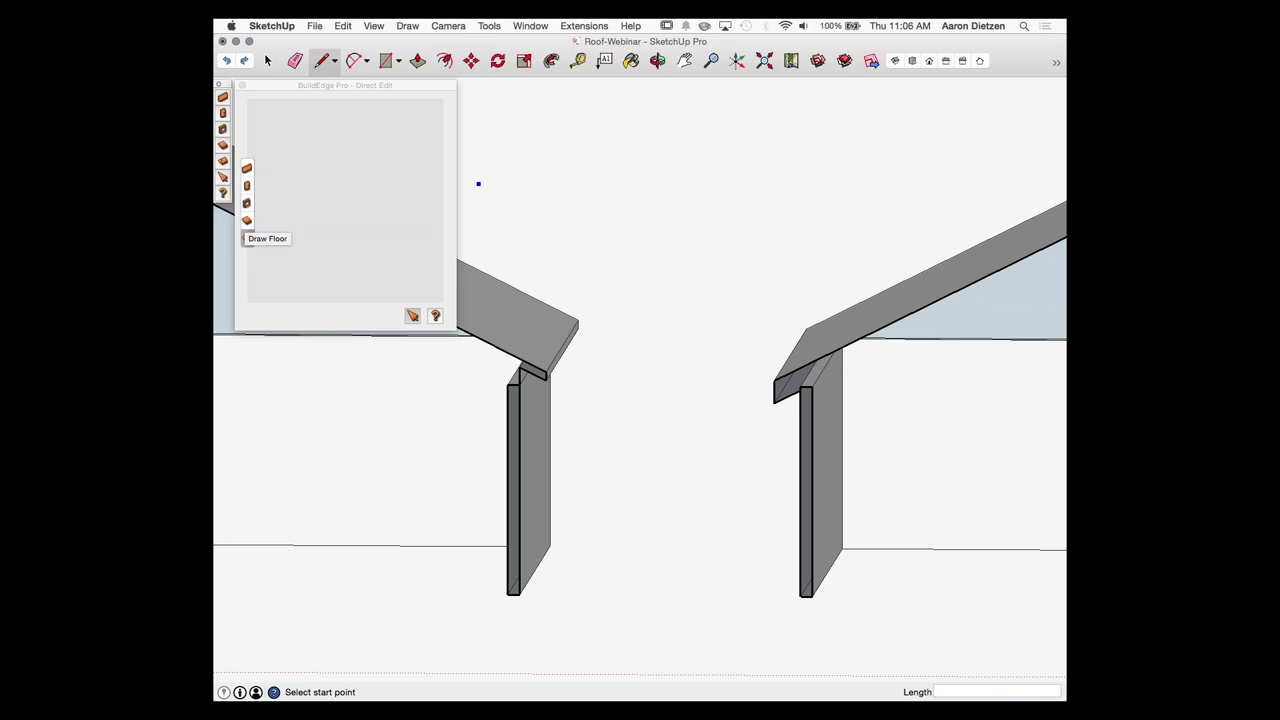
pyautogui.click(247, 238)
# Step: Remove the section plane from the model and look at the sample building with the stepped gable roofs from above
pyautogui.scroll(-5, 631, 387)
pyautogui.scroll(-5, 631, 387)
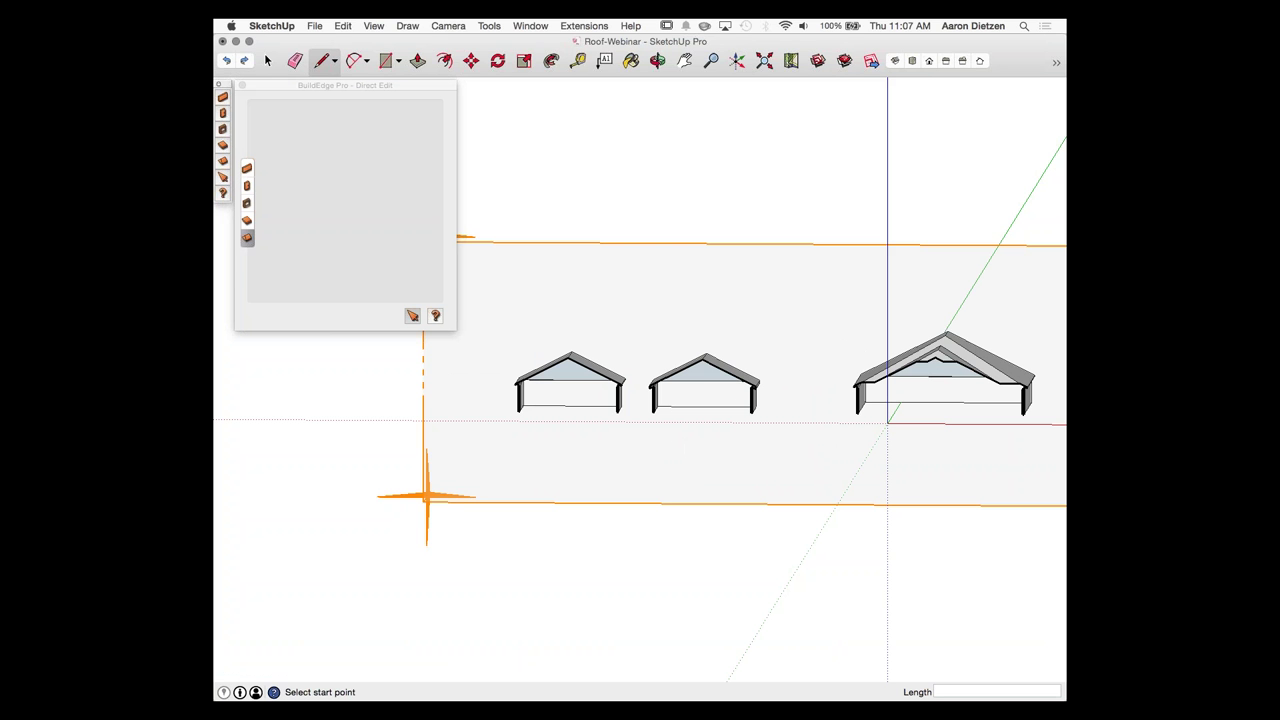
pyautogui.click(267, 61)
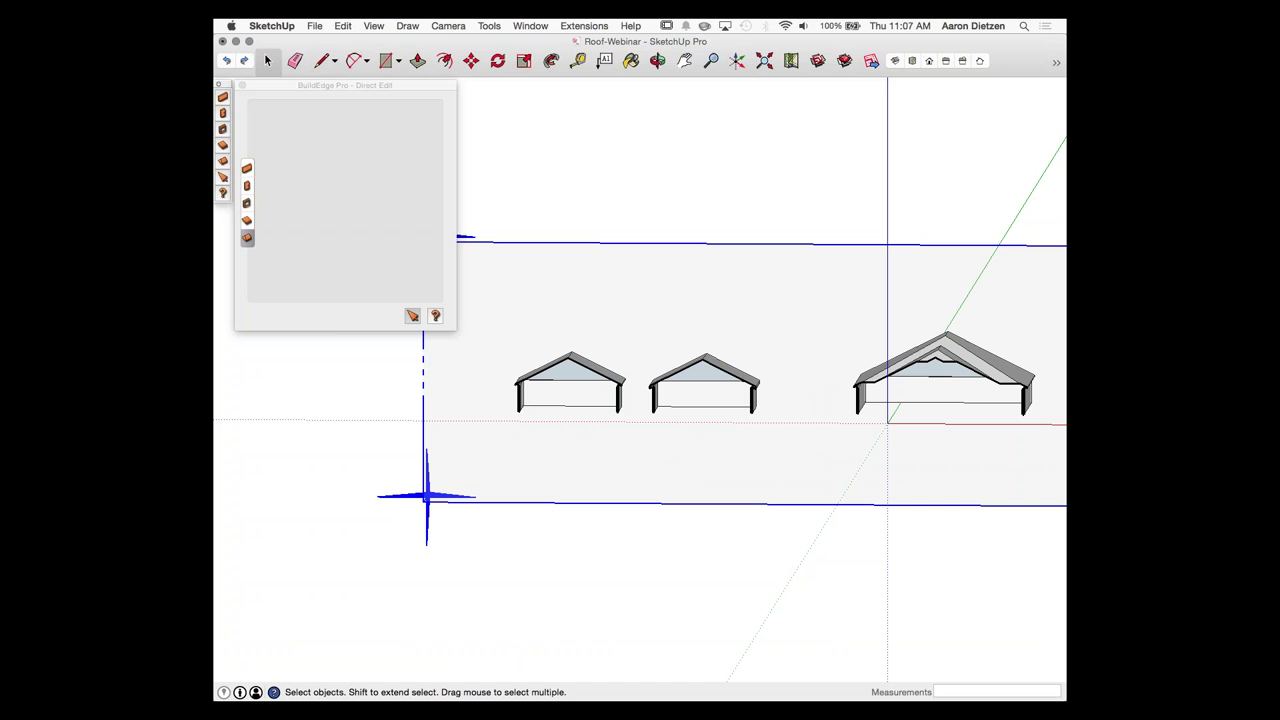
pyautogui.scroll(-5, 356, 516)
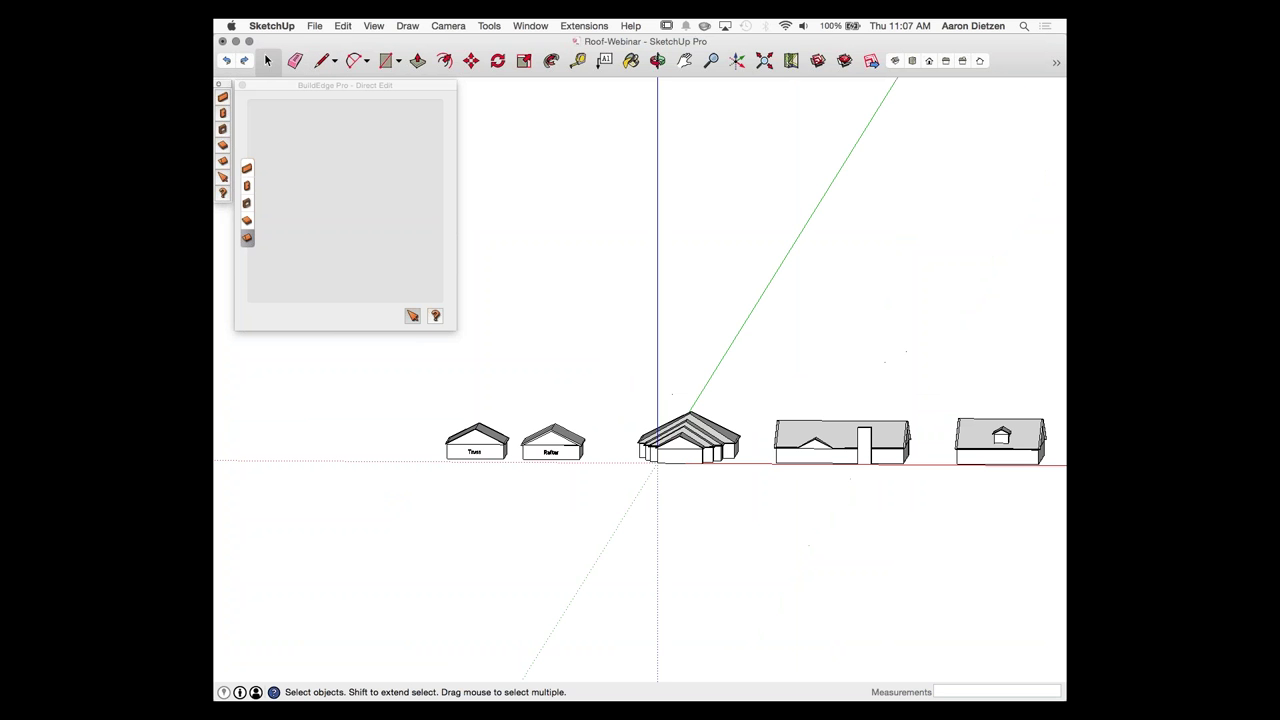
pyautogui.moveTo(356, 516); pyautogui.dragTo(390, 568, button='middle')
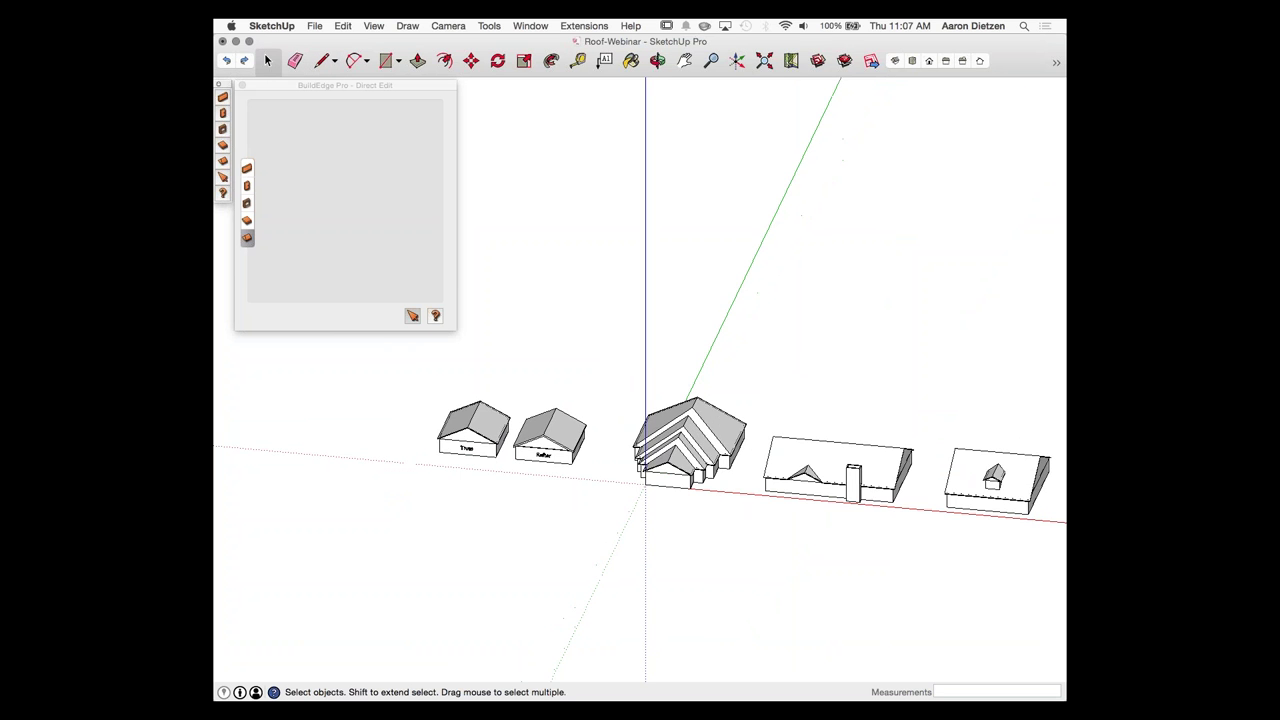
pyautogui.scroll(10, 686, 444)
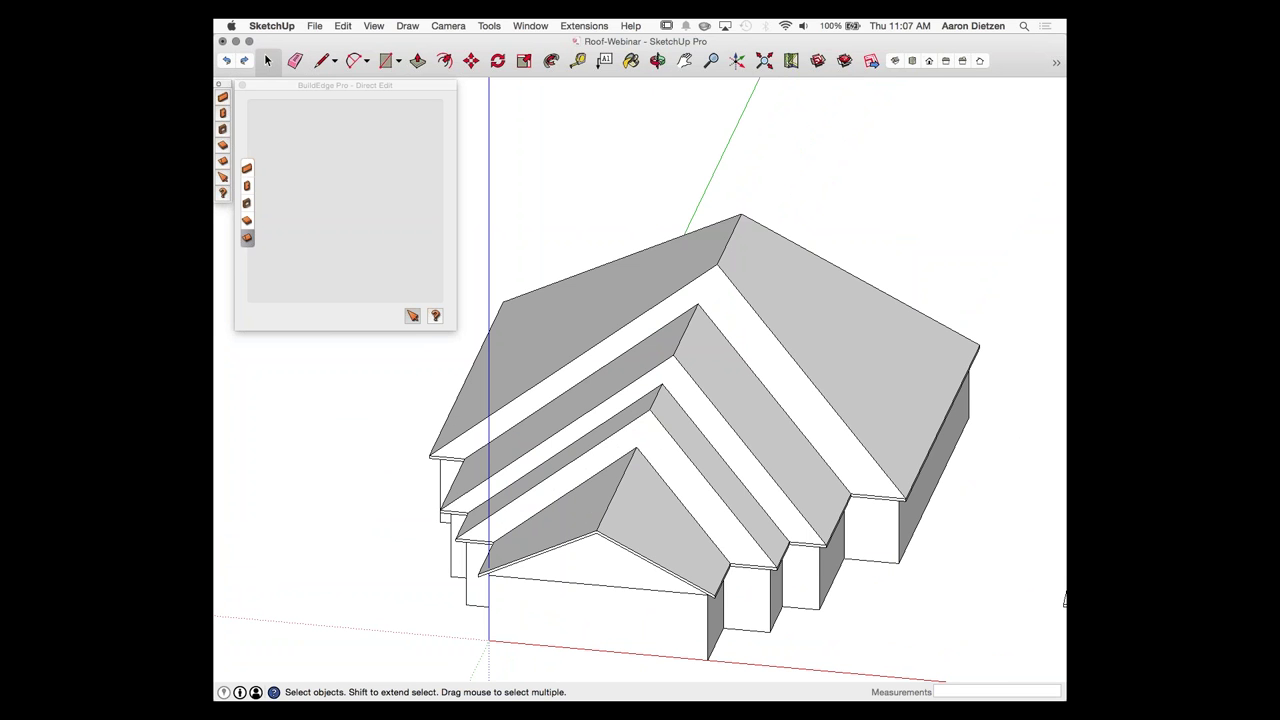
# Step: Close the BuildEdge Direct Edit window and create a new, empty model
pyautogui.click(315, 26)
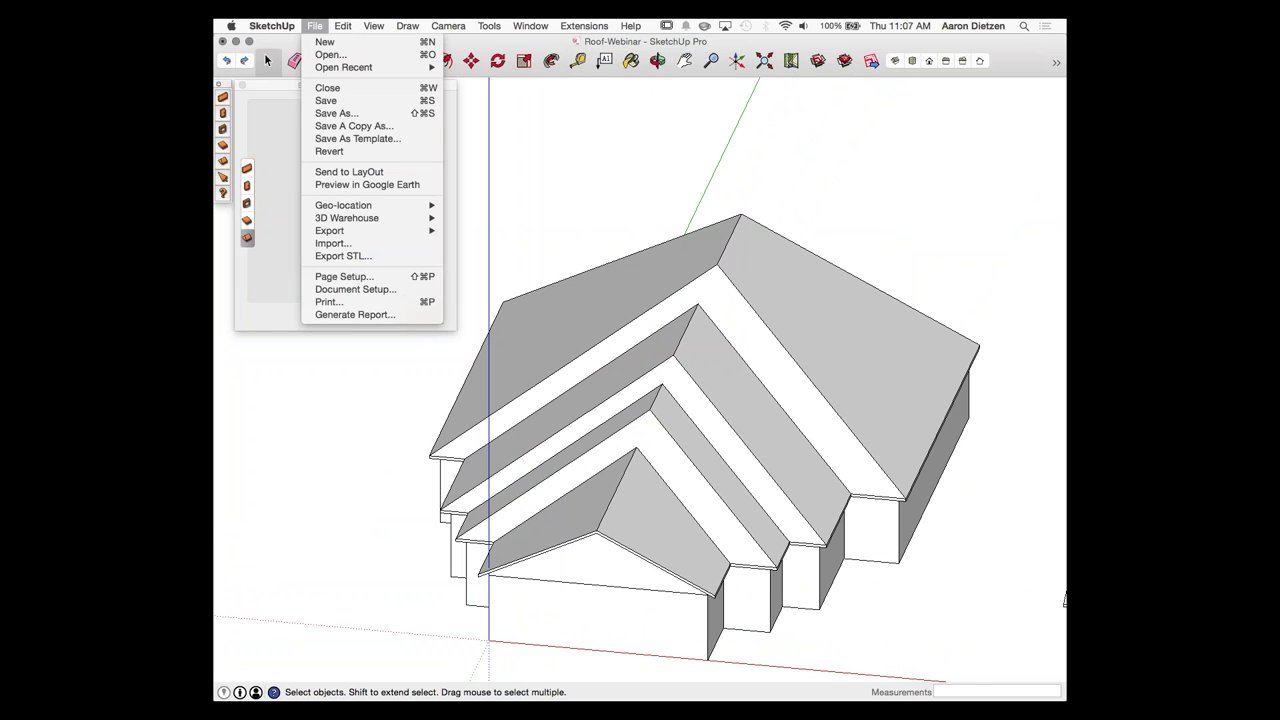
pyautogui.click(272, 26)
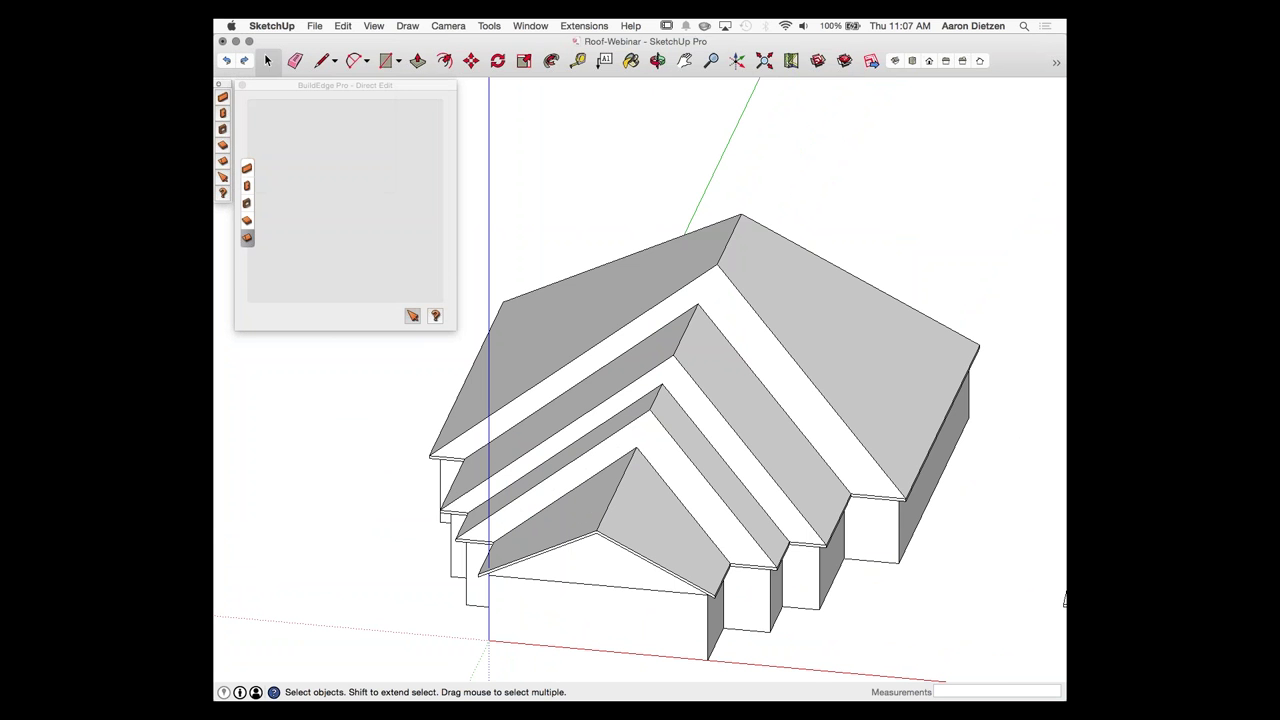
pyautogui.click(242, 85)
pyautogui.click(315, 26)
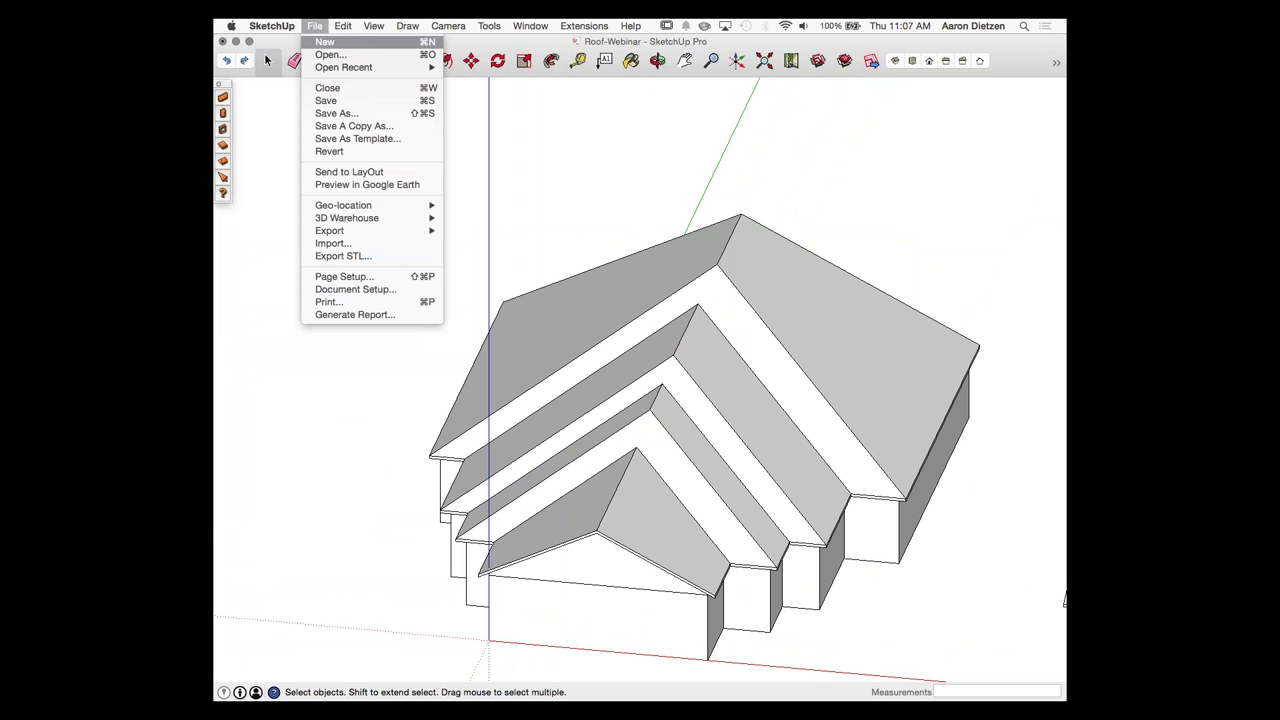
pyautogui.press('Escape')
pyautogui.press('Escape')
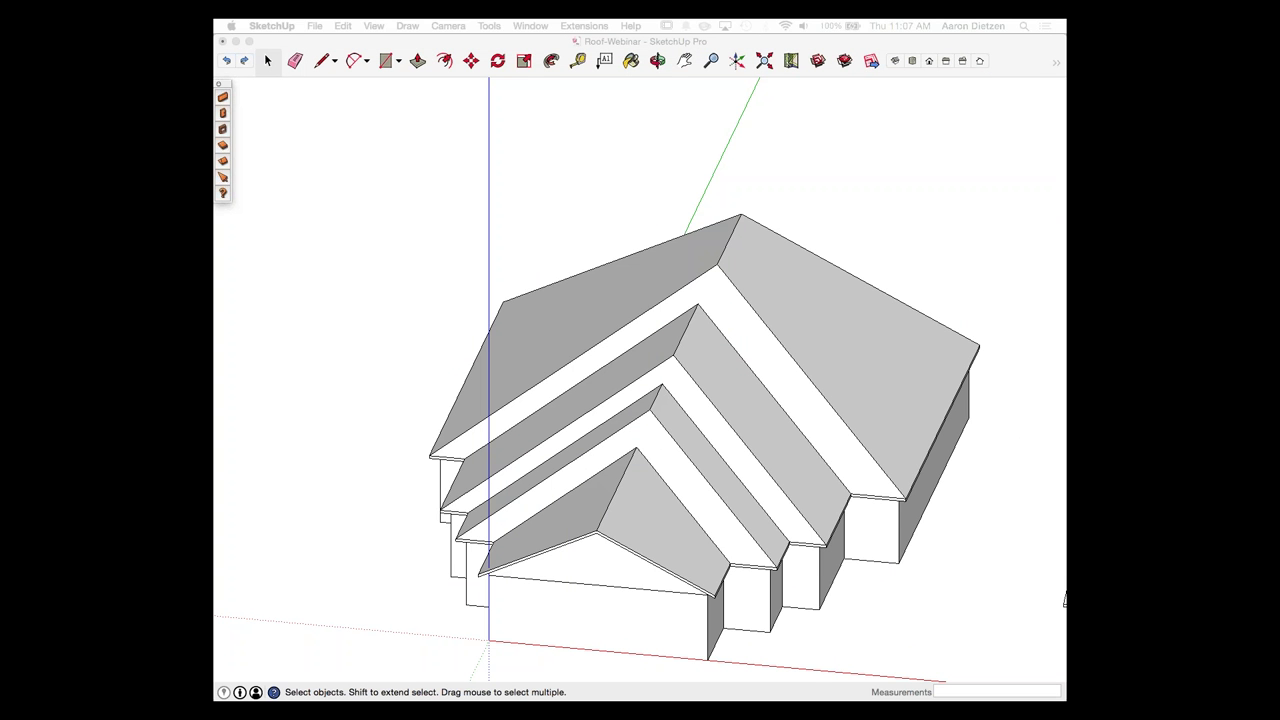
pyautogui.press('super+n')
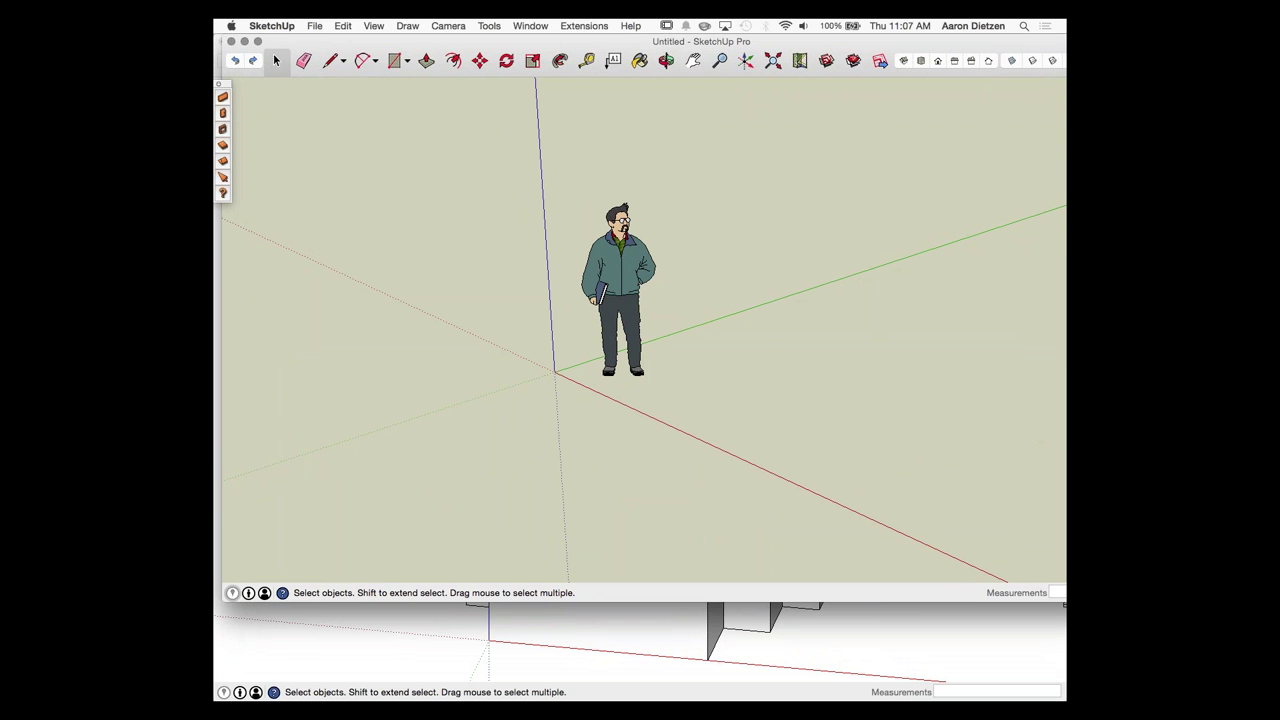
# Step: Bring up the BuildEdge wall properties and enlarge the new model's window to fill the screen
pyautogui.click(223, 97)
pyautogui.click(258, 41)
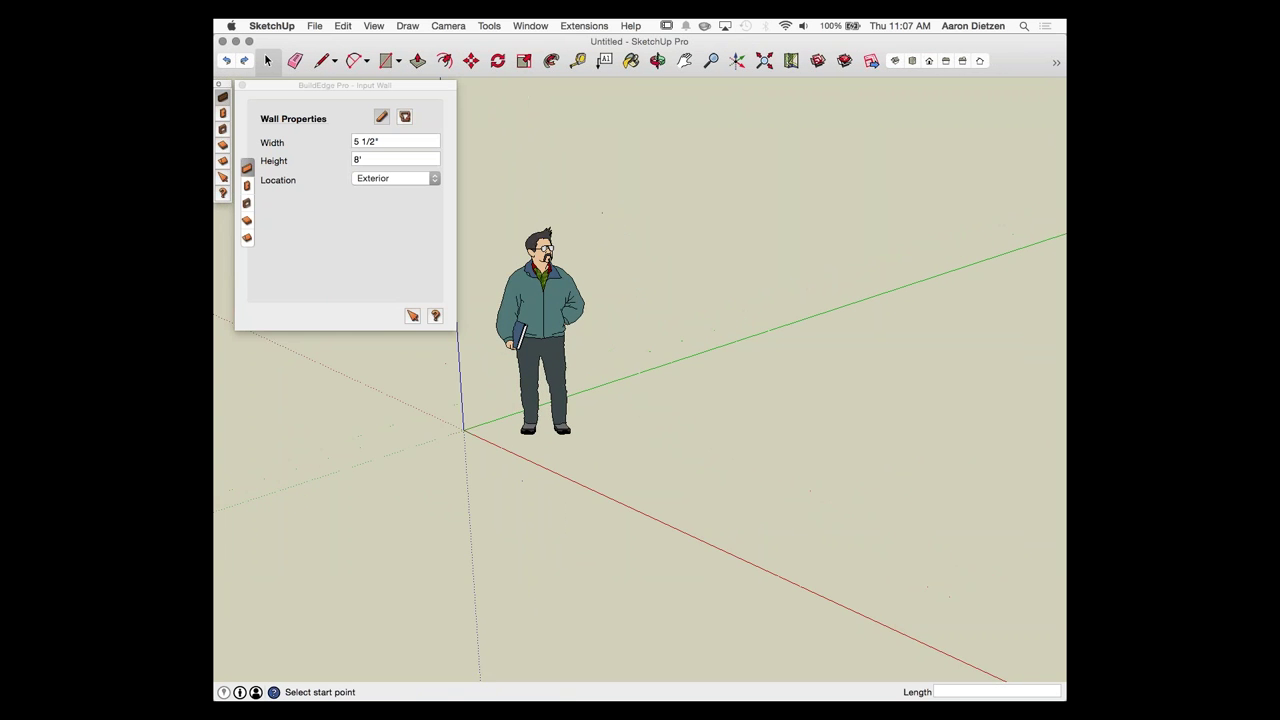
pyautogui.scroll(-5, 480, 165)
pyautogui.moveTo(580, 345); pyautogui.dragTo(680, 410, button='middle')
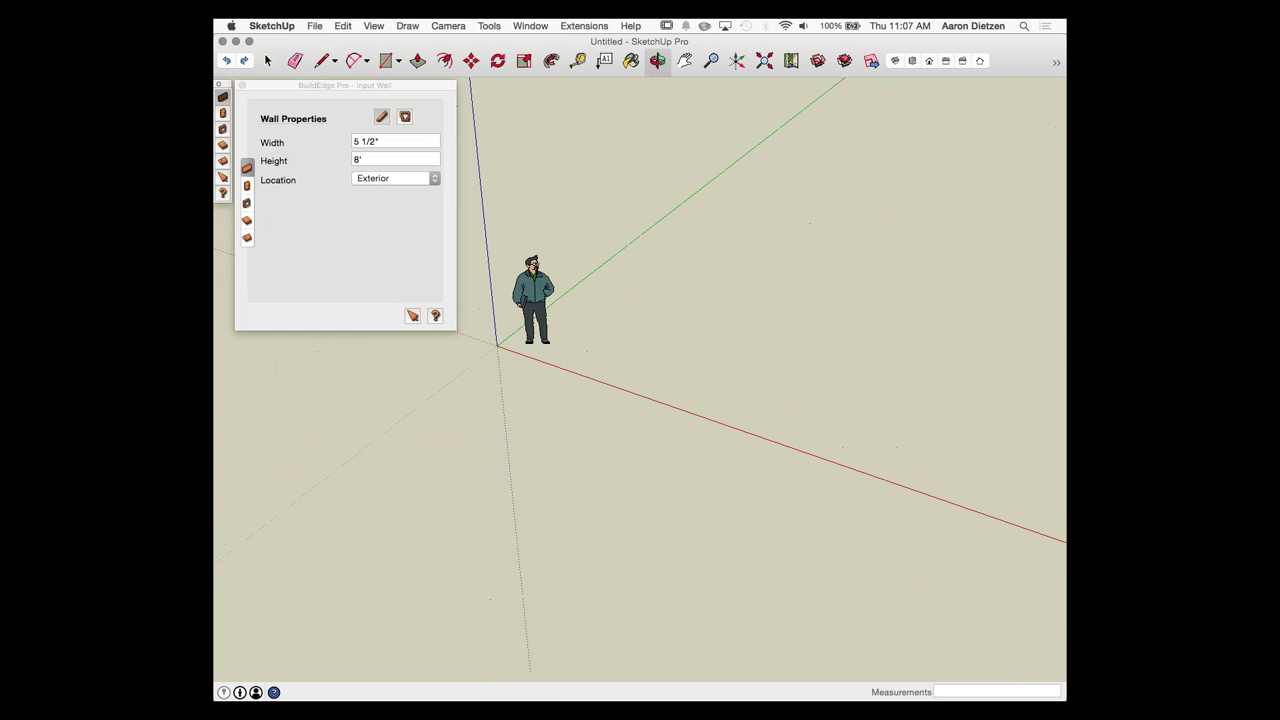
pyautogui.scroll(-4, 680, 410)
pyautogui.scroll(3, 655, 295)
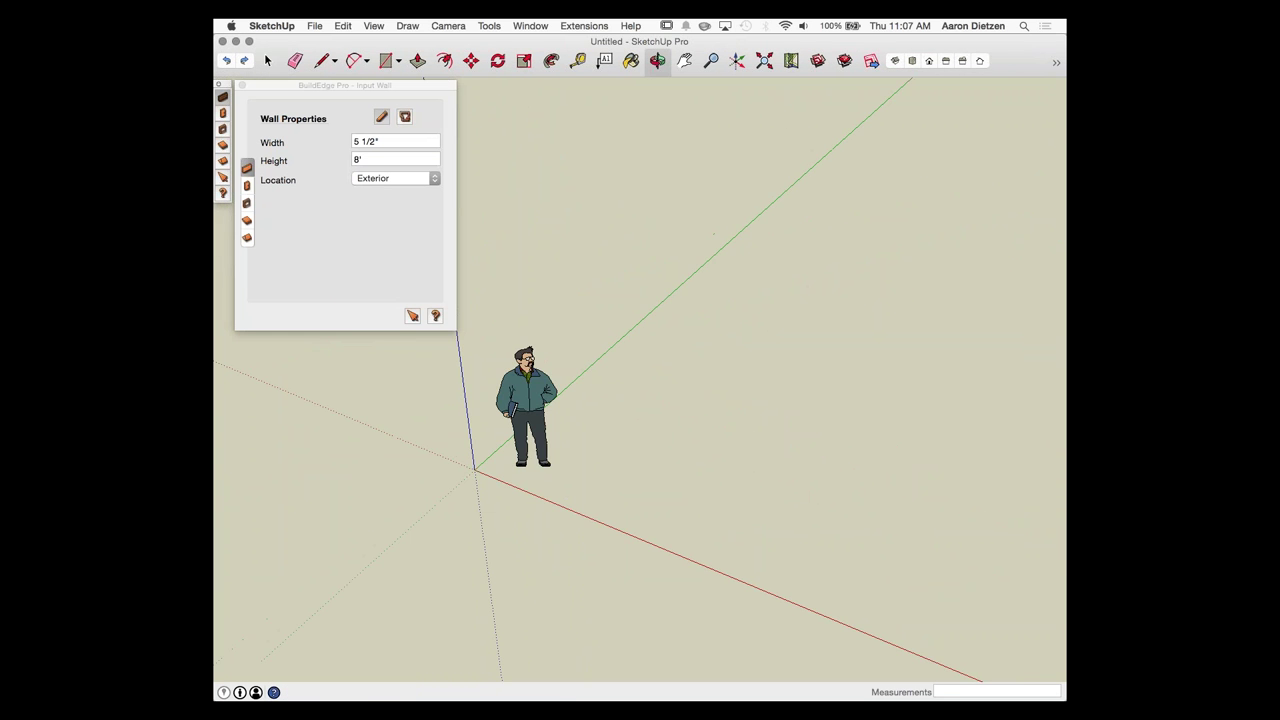
# Step: Draw a ground rectangle about 14' 5" by 9' 11" starting at the origin along the red and green axes
pyautogui.press('r')
pyautogui.scroll(-2, 497, 90)
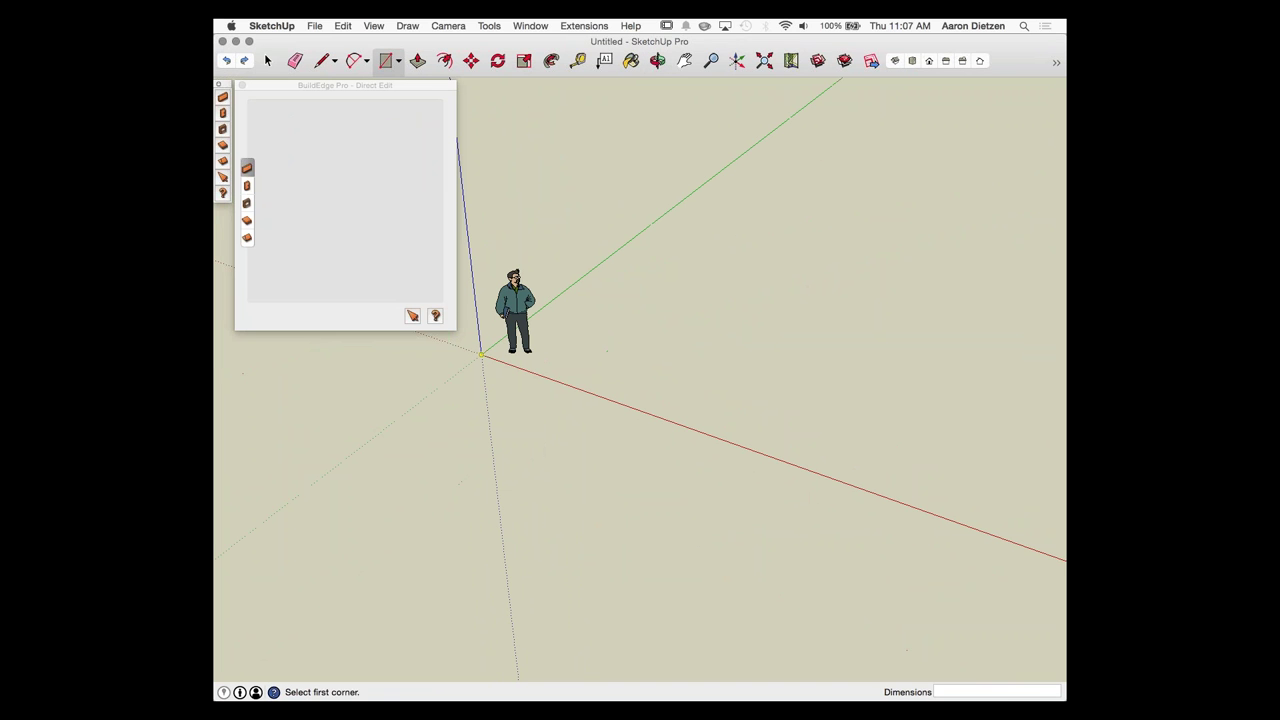
pyautogui.click(481, 355)
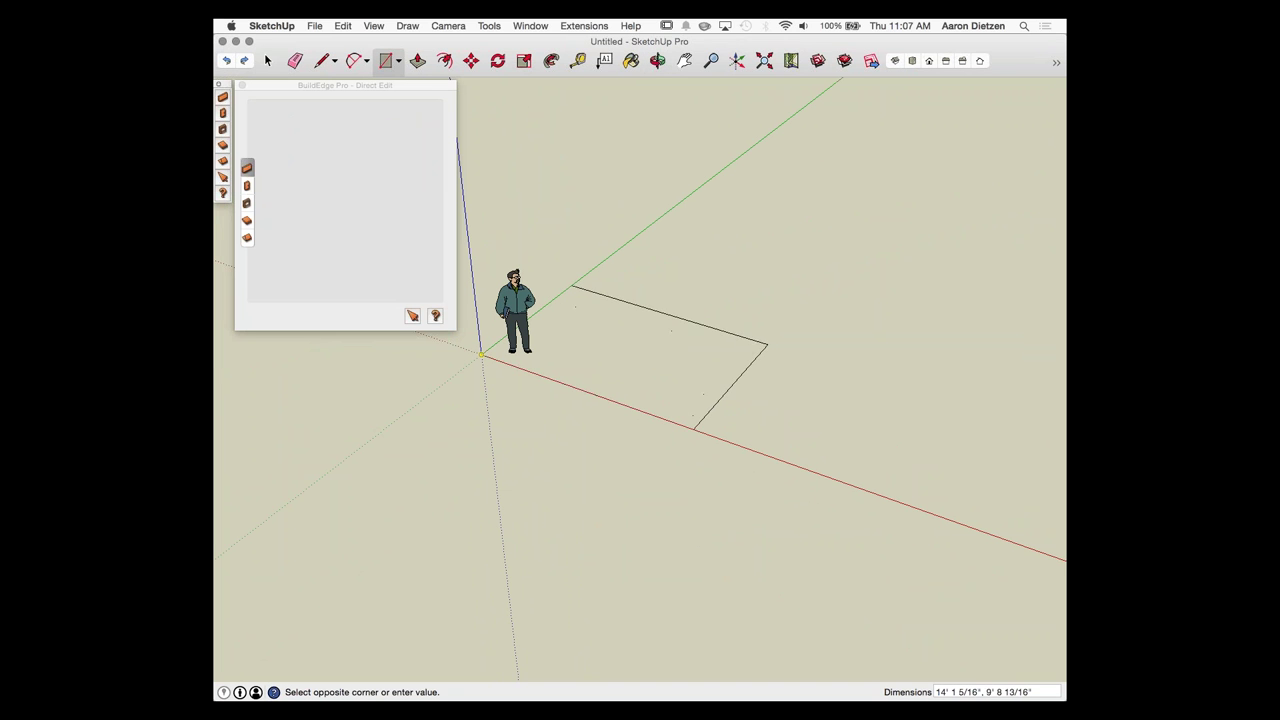
pyautogui.click(767, 344)
# Step: Draw two larger rectangles behind it, about 28' by 15' and 45' by 22' 7", each overlapping the previous one's back edge
pyautogui.scroll(-2, 685, 427)
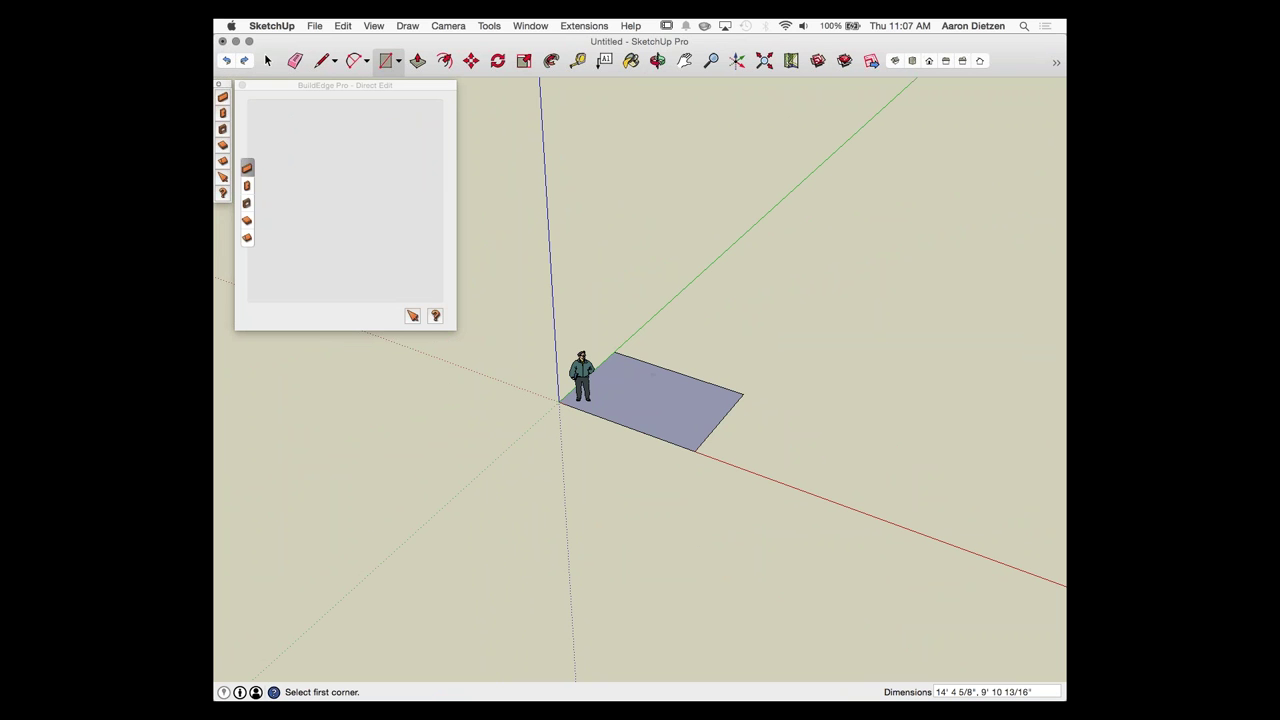
pyautogui.click(616, 280)
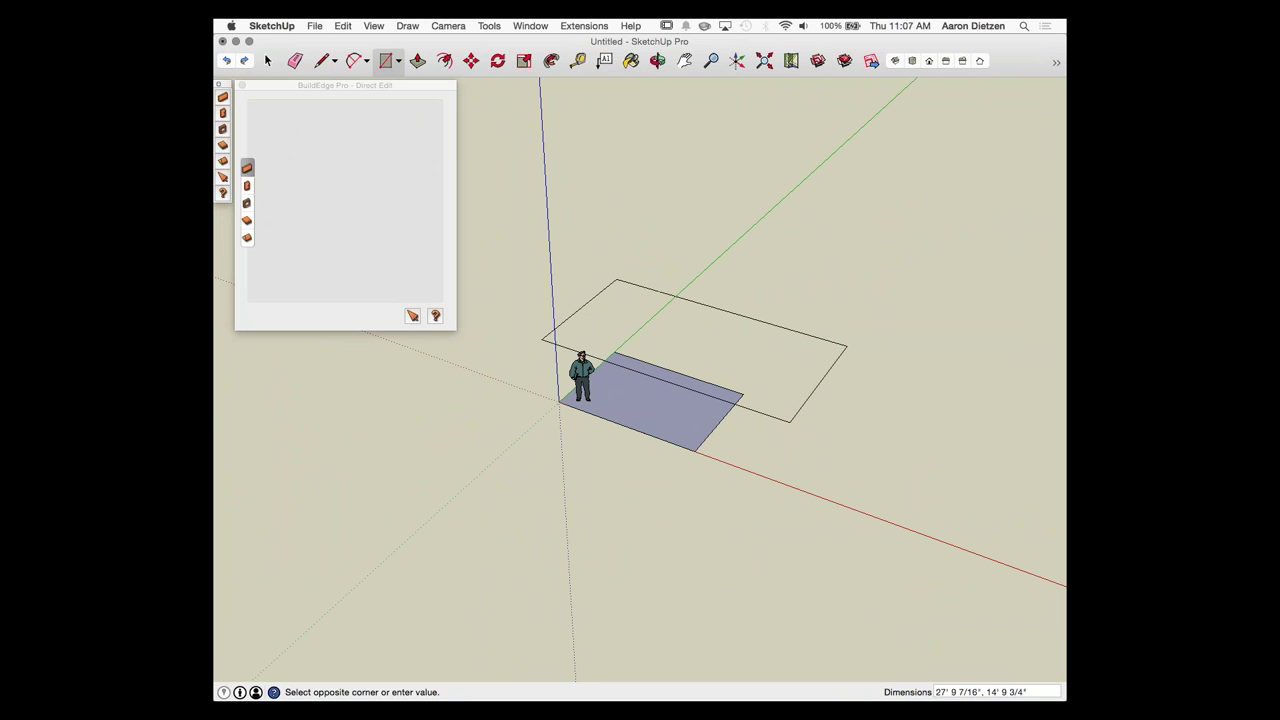
pyautogui.click(790, 421)
pyautogui.click(632, 195)
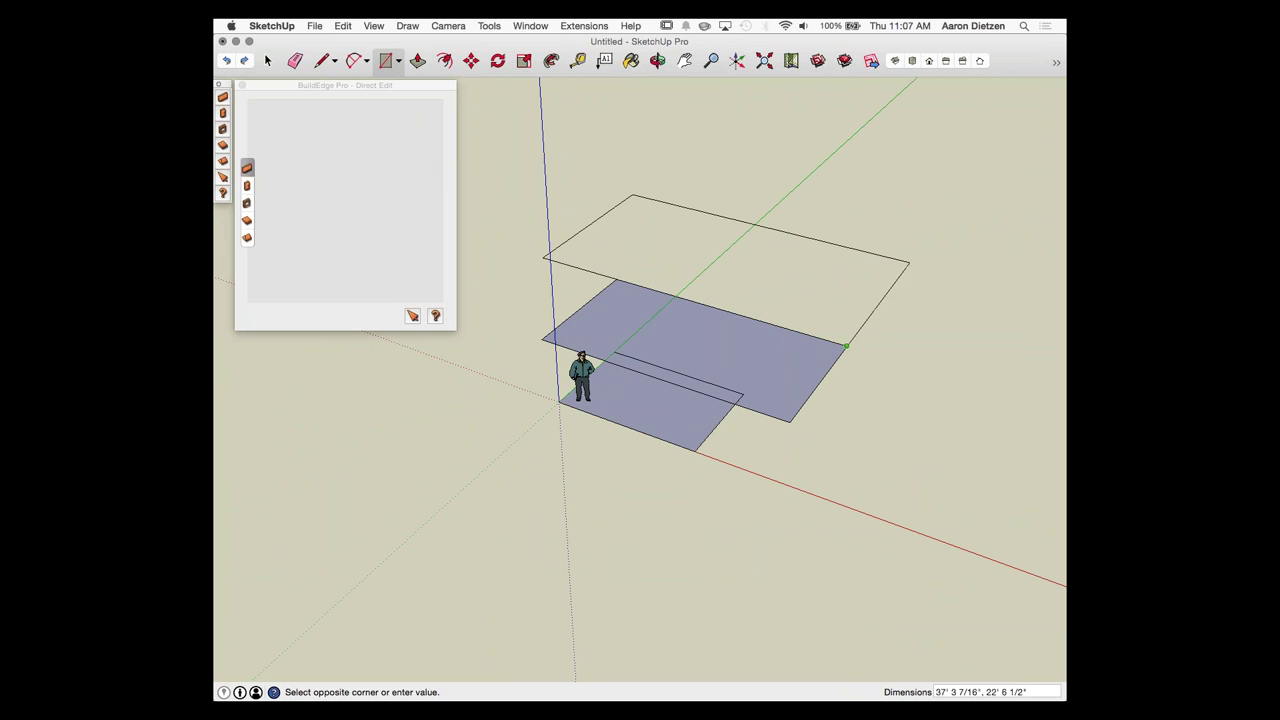
pyautogui.click(910, 374)
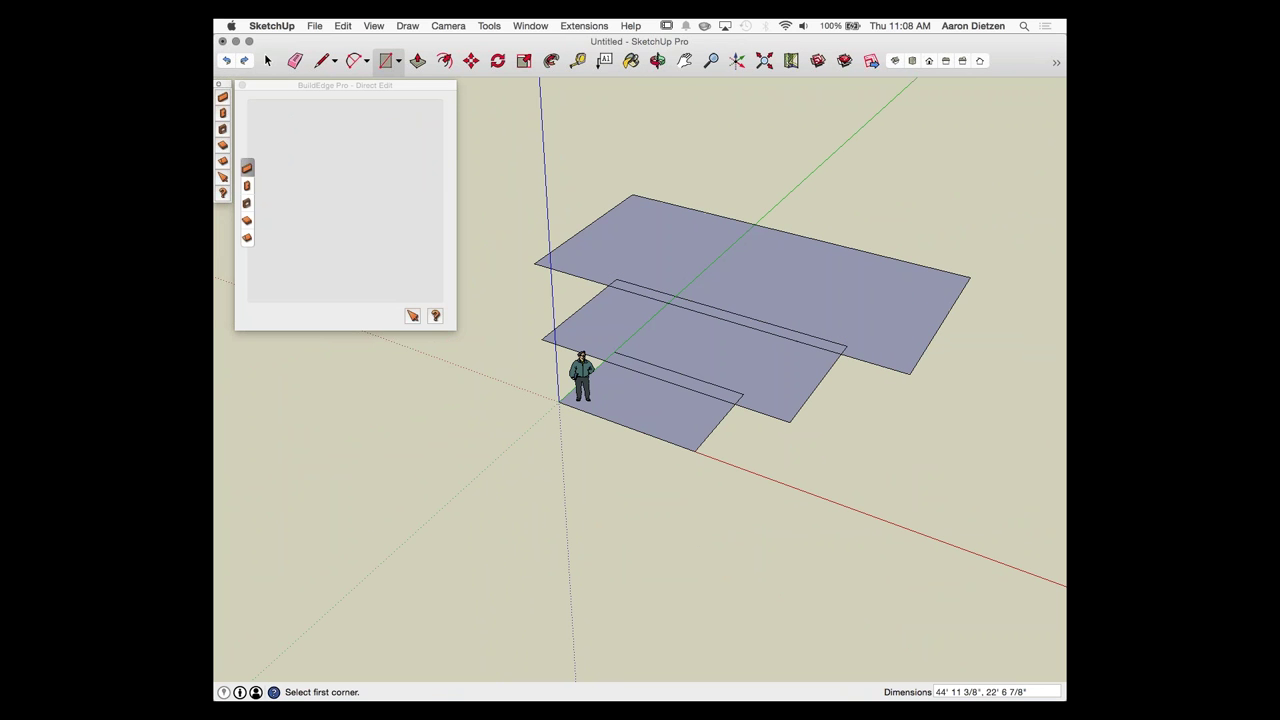
# Step: Draw a fourth rectangle about 67' by 34' 4" that overlaps the back edge of the third footprint
pyautogui.scroll(-5, 629, 229)
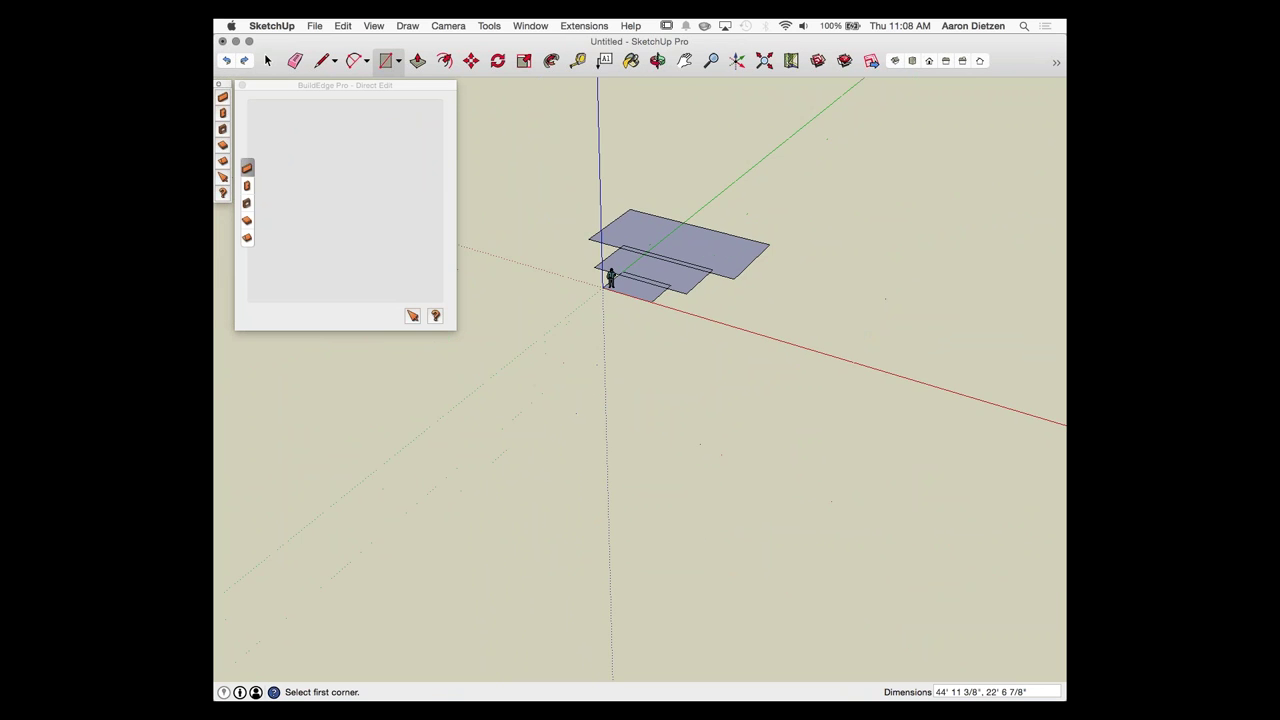
pyautogui.moveTo(629, 229); pyautogui.dragTo(631, 282, button='middle')
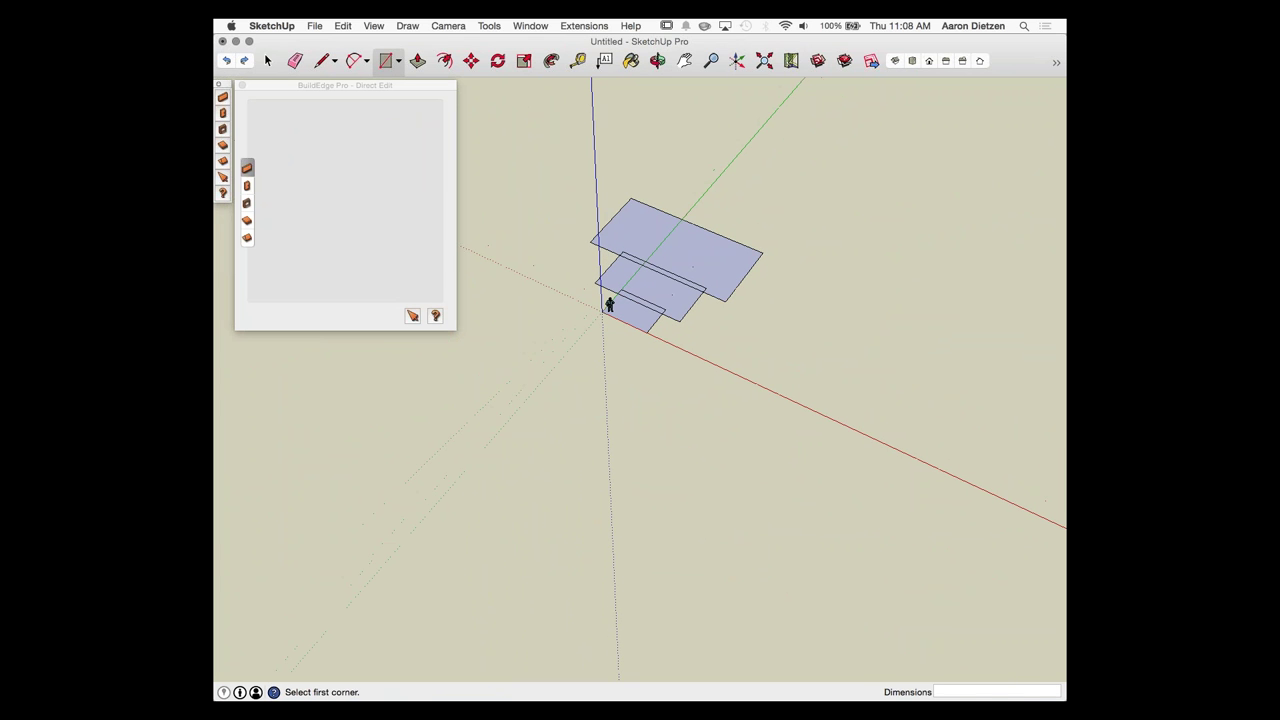
pyautogui.click(650, 133)
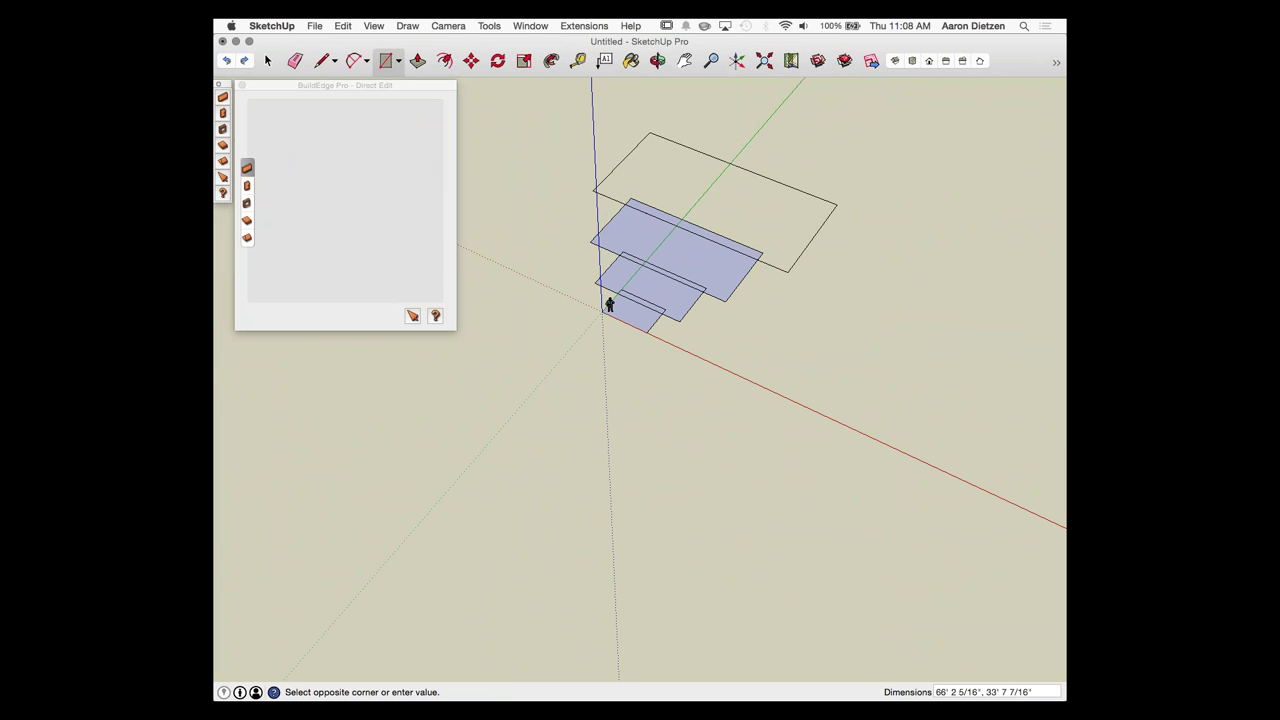
pyautogui.click(790, 274)
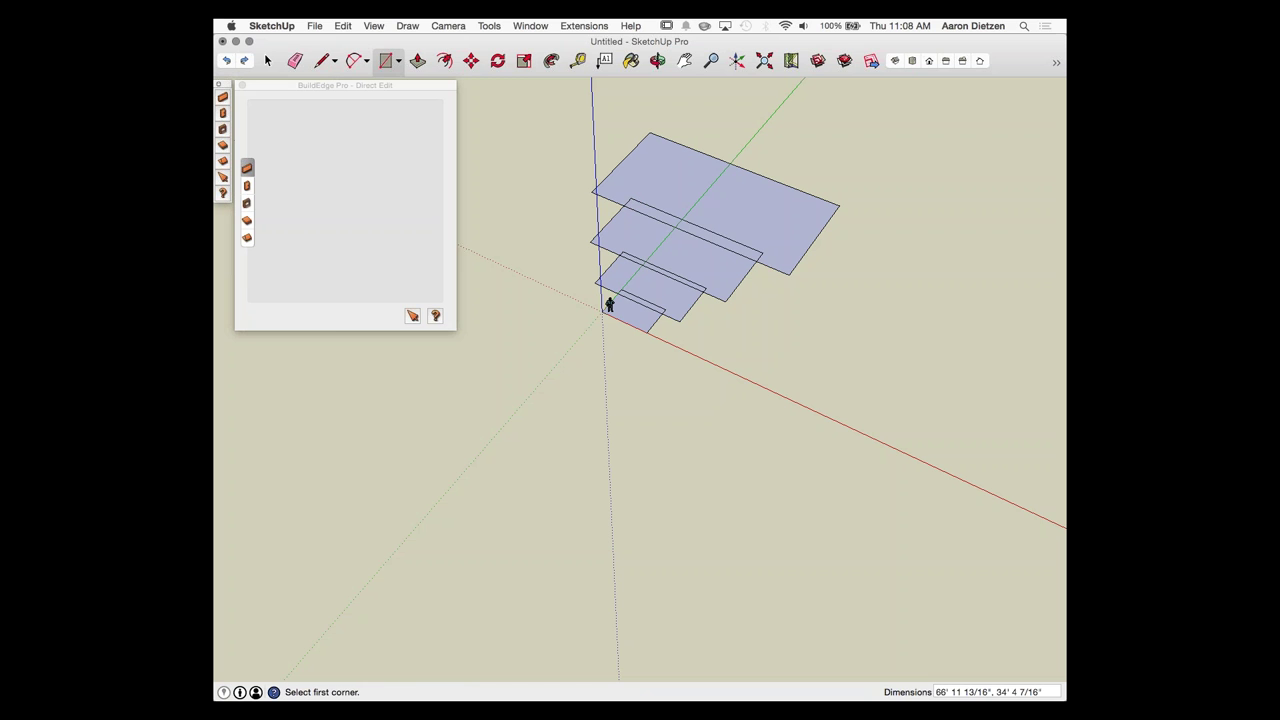
# Step: Erase the interior edges where the four rectangles overlap, merging them into one stepped building footprint
pyautogui.press('e')
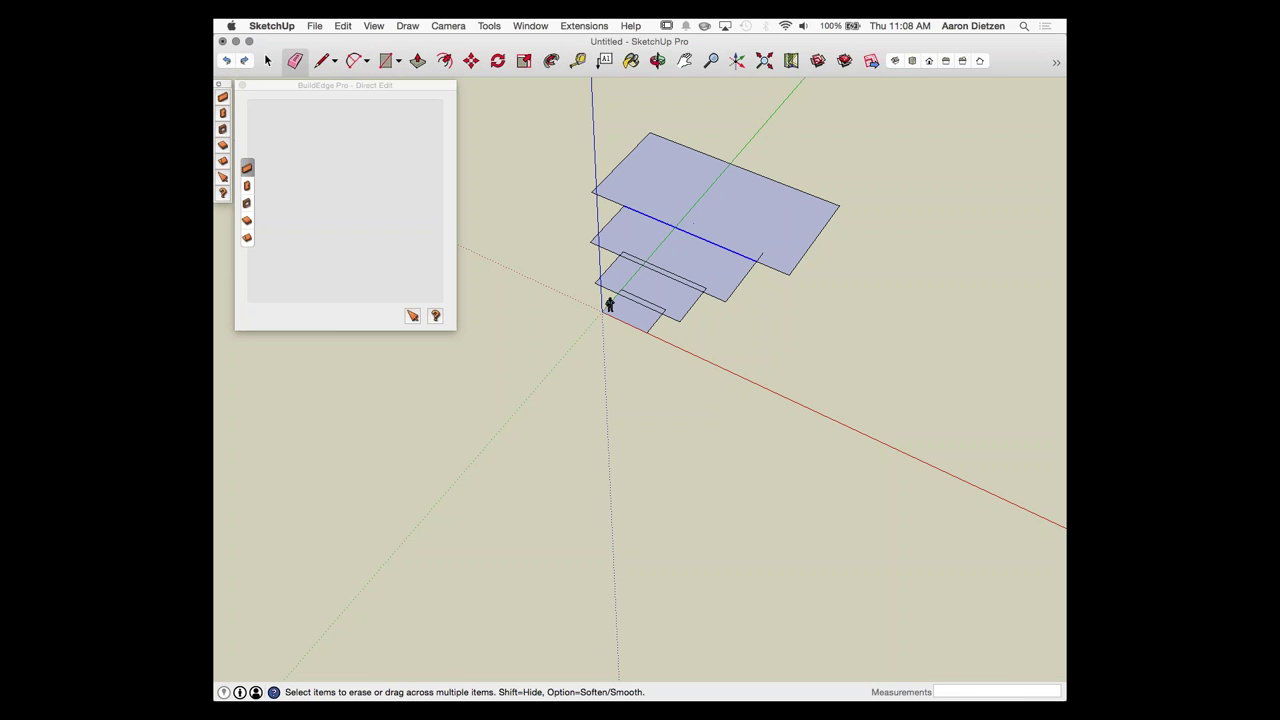
pyautogui.click(694, 229)
pyautogui.click(693, 283)
pyautogui.click(693, 287)
pyautogui.press('Delete')
pyautogui.scroll(5, 670, 263)
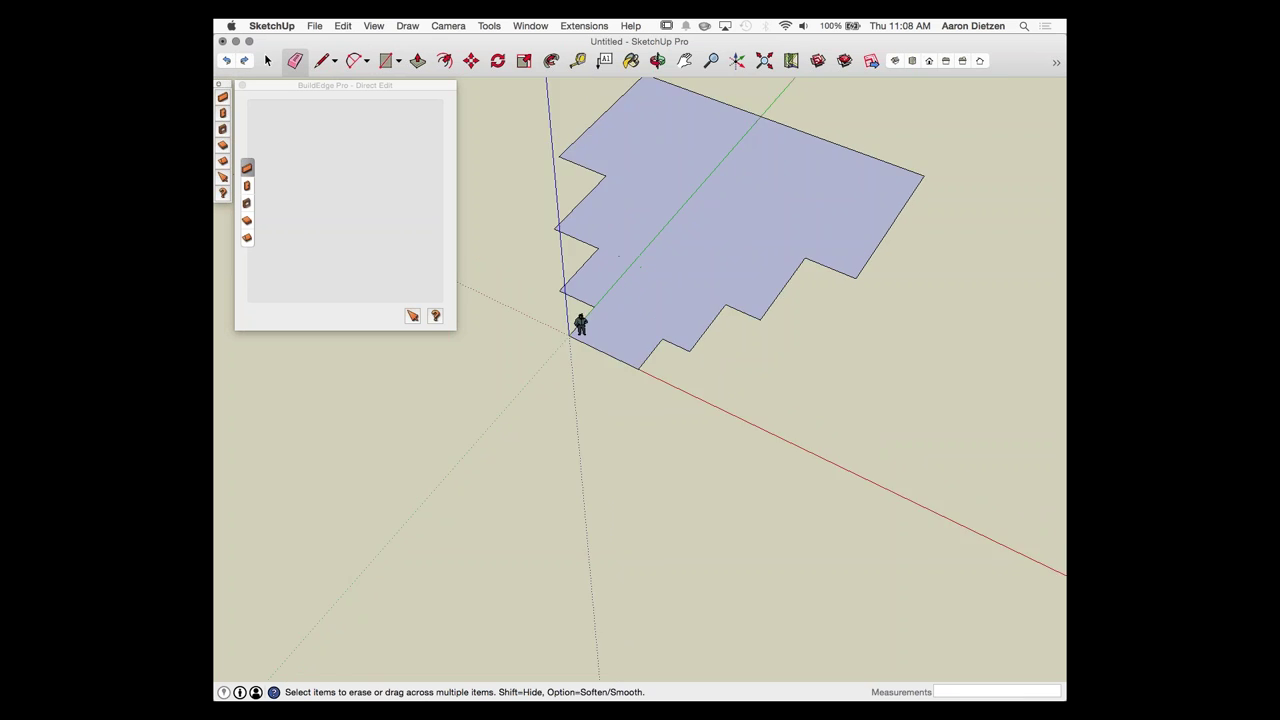
pyautogui.scroll(-4, 670, 318)
pyautogui.moveTo(670, 320); pyautogui.dragTo(668, 268, button='middle')
pyautogui.press('e')
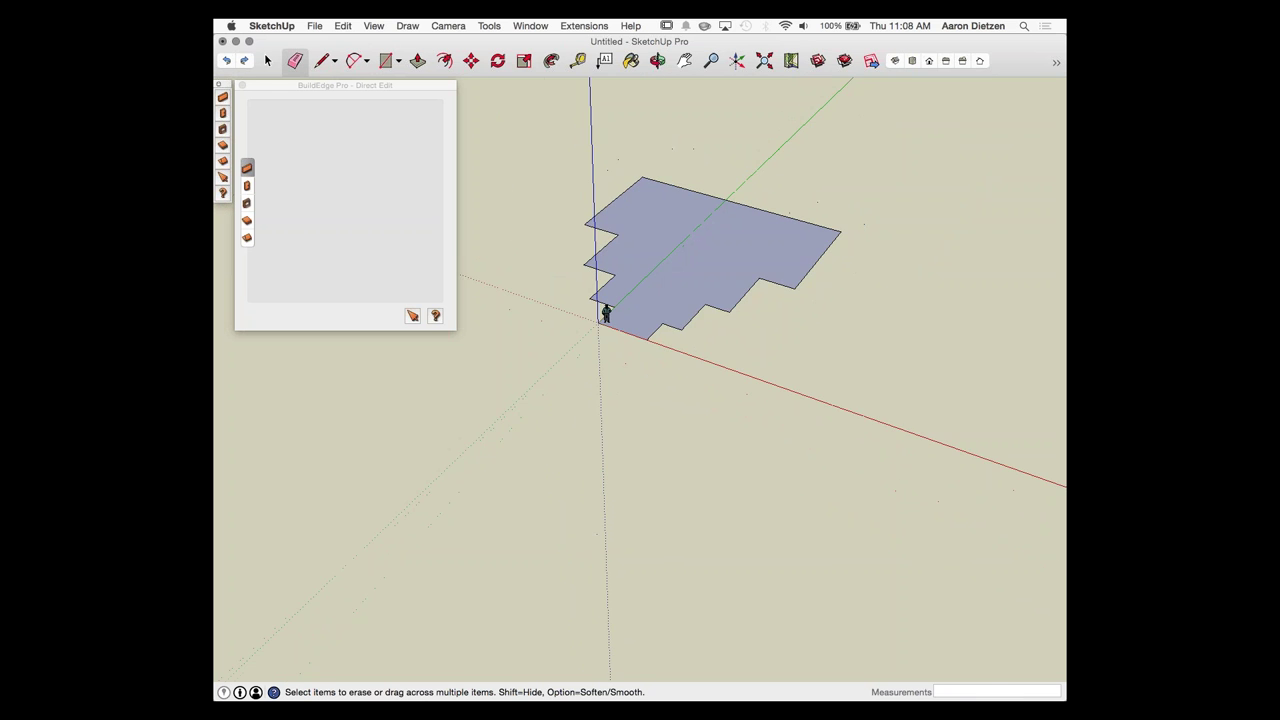
pyautogui.scroll(3, 706, 206)
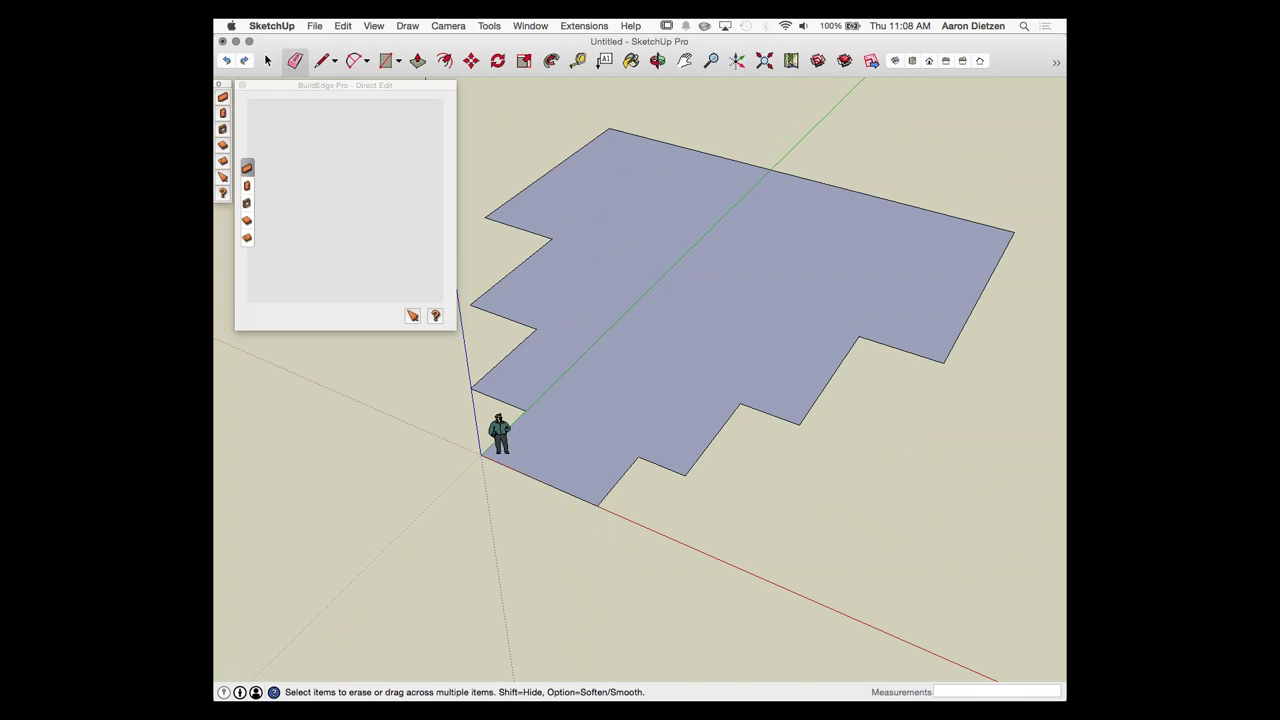
pyautogui.scroll(-3, 780, 290)
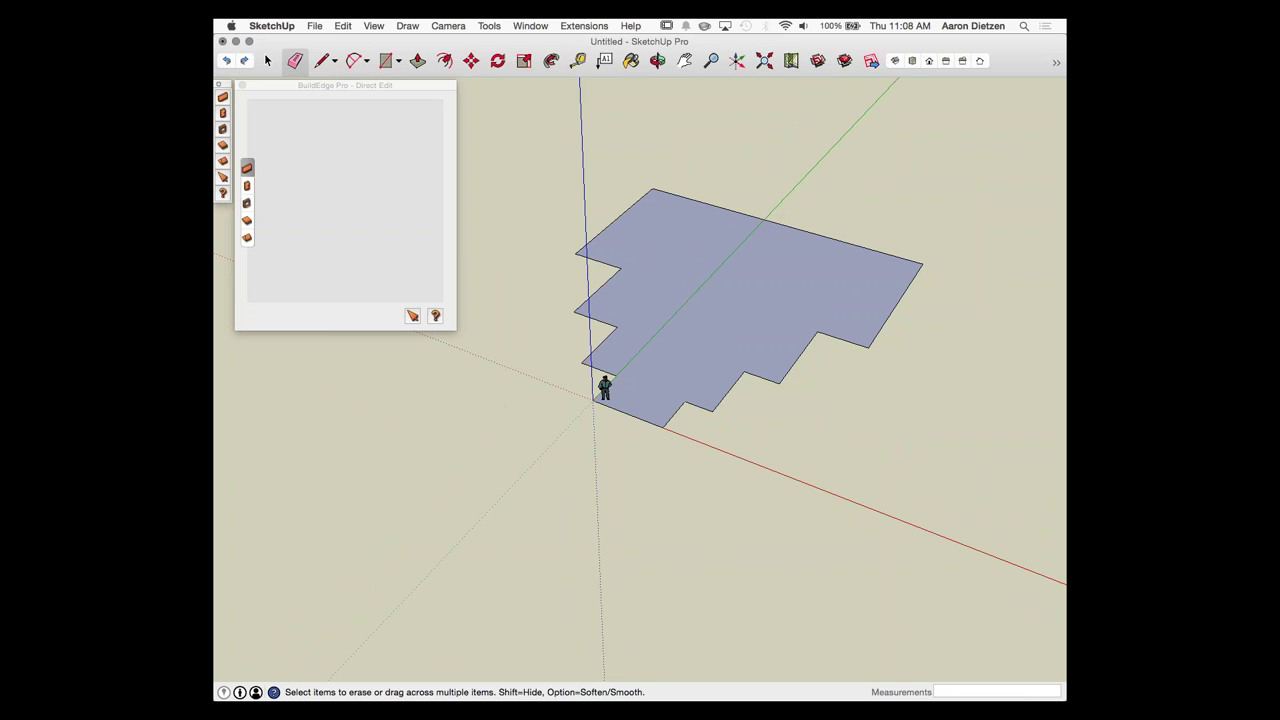
# Step: Build BuildEdge exterior walls, 5 1/2" wide and 8' high, around the outline of the stepped footprint
pyautogui.click(247, 168)
pyautogui.click(247, 186)
pyautogui.click(247, 168)
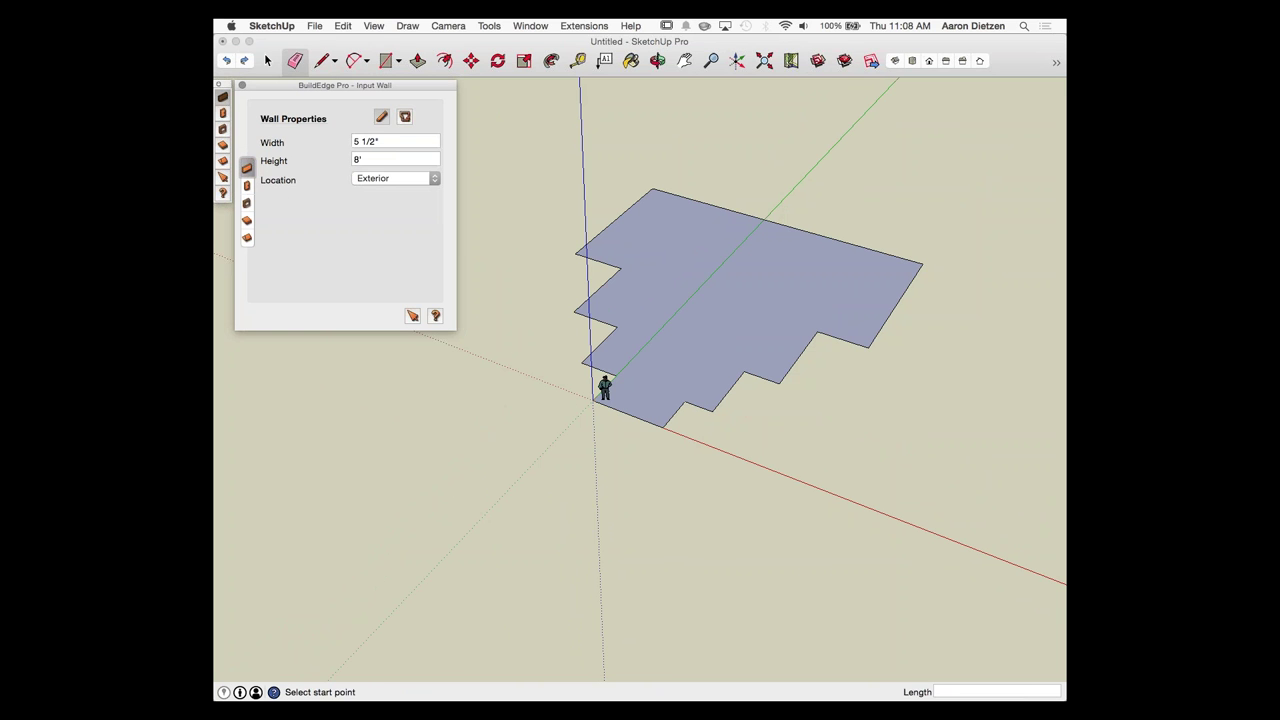
pyautogui.click(730, 295)
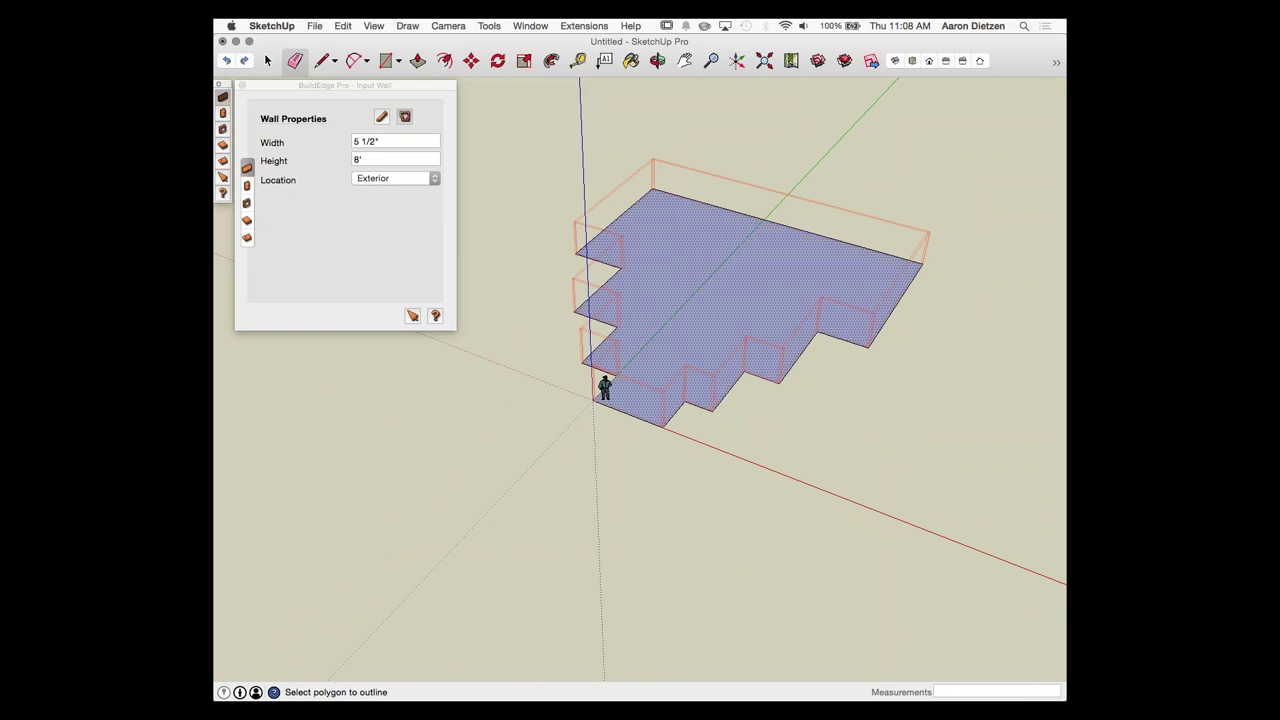
pyautogui.click(730, 295)
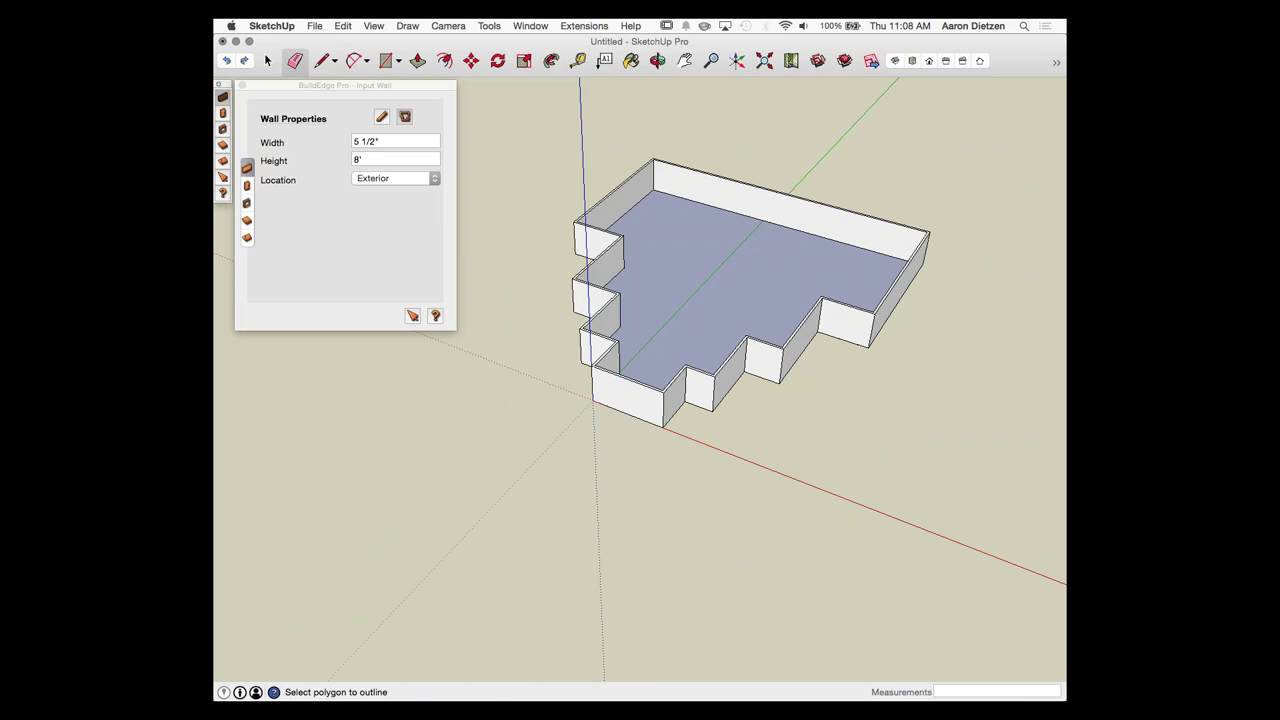
pyautogui.moveTo(730, 300); pyautogui.dragTo(700, 300, button='middle')
pyautogui.scroll(-2, 750, 383)
pyautogui.scroll(2, 665, 287)
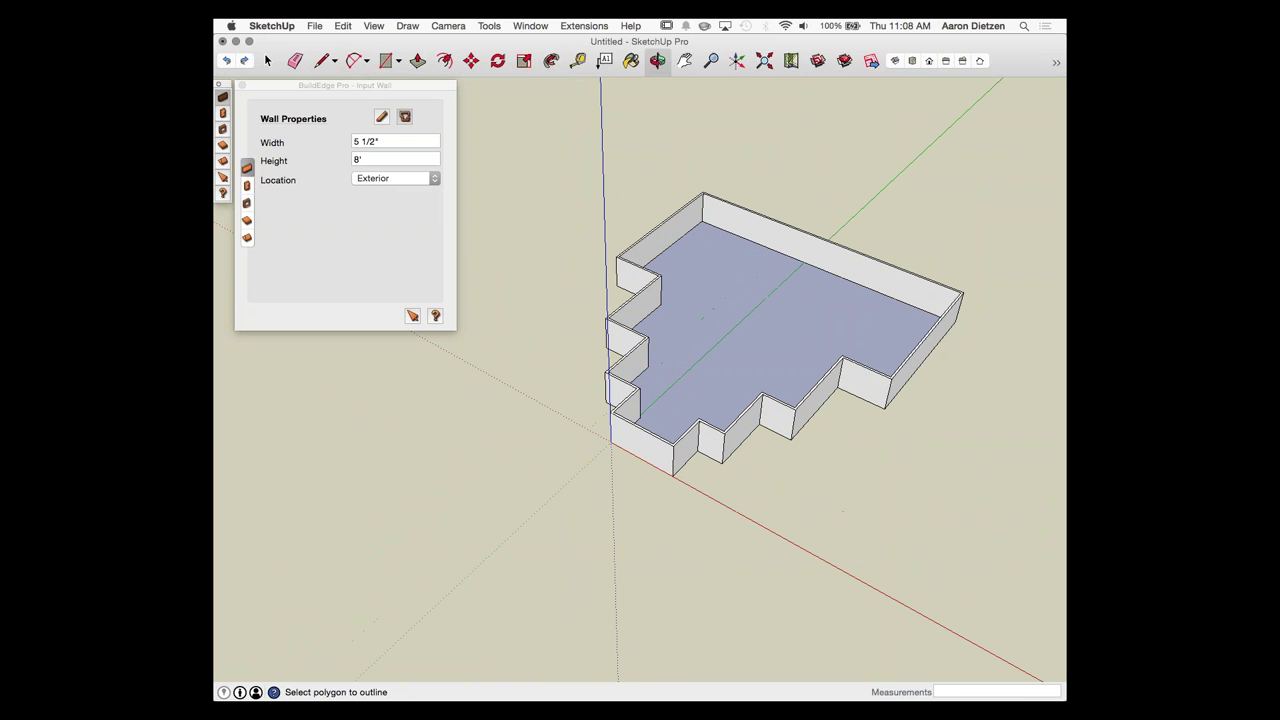
# Step: Start a 6.0/12 truss roof from existing lines and pick the wall tops along one stepped side and the short front wall
pyautogui.click(223, 161)
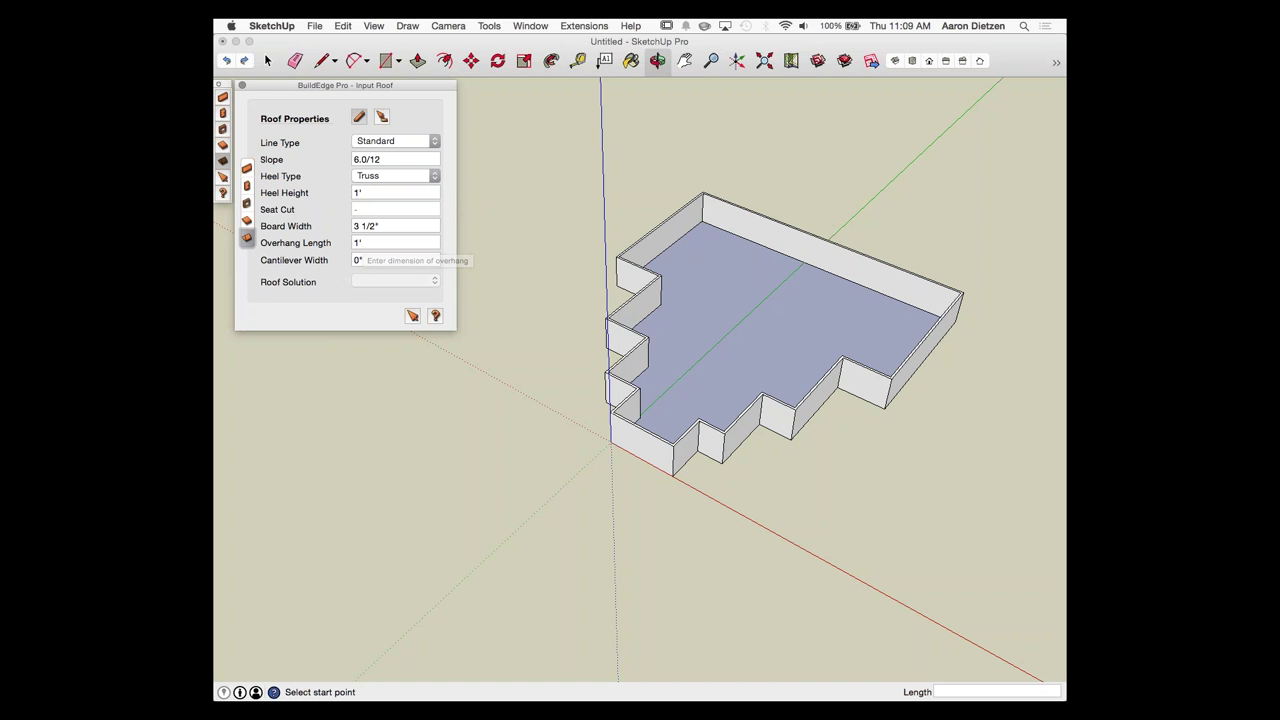
pyautogui.click(382, 117)
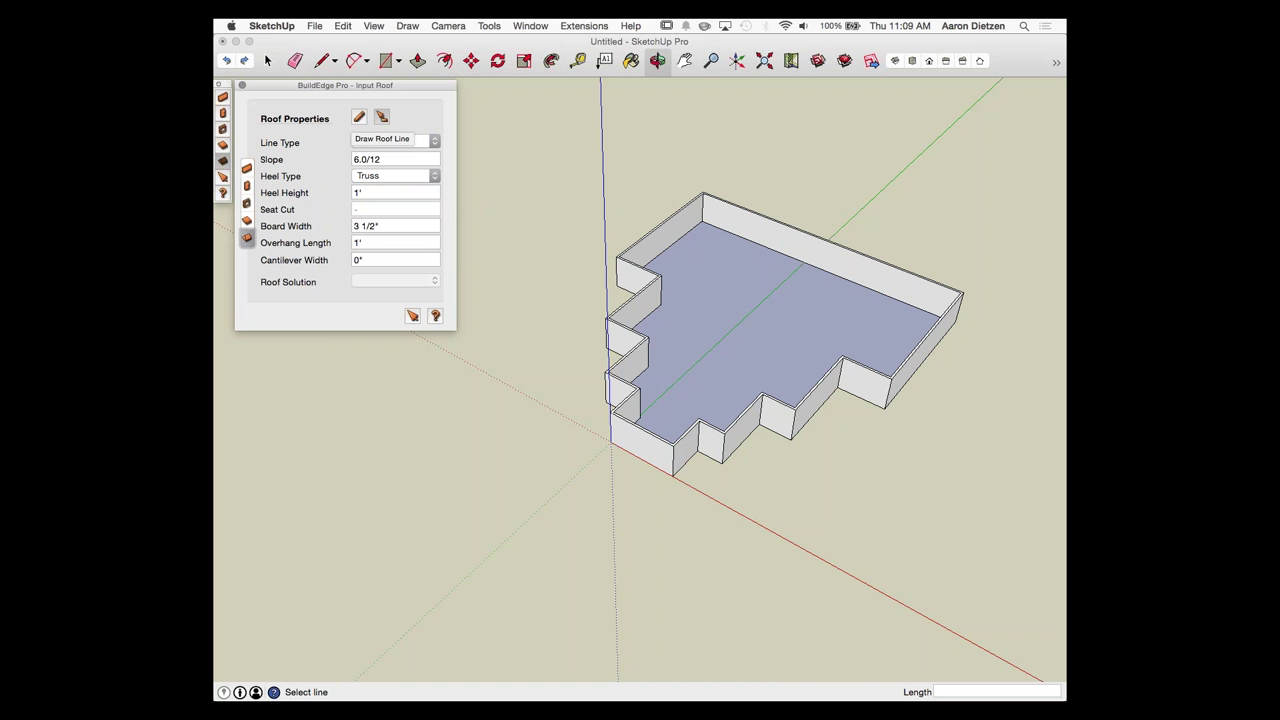
pyautogui.scroll(3, 945, 370)
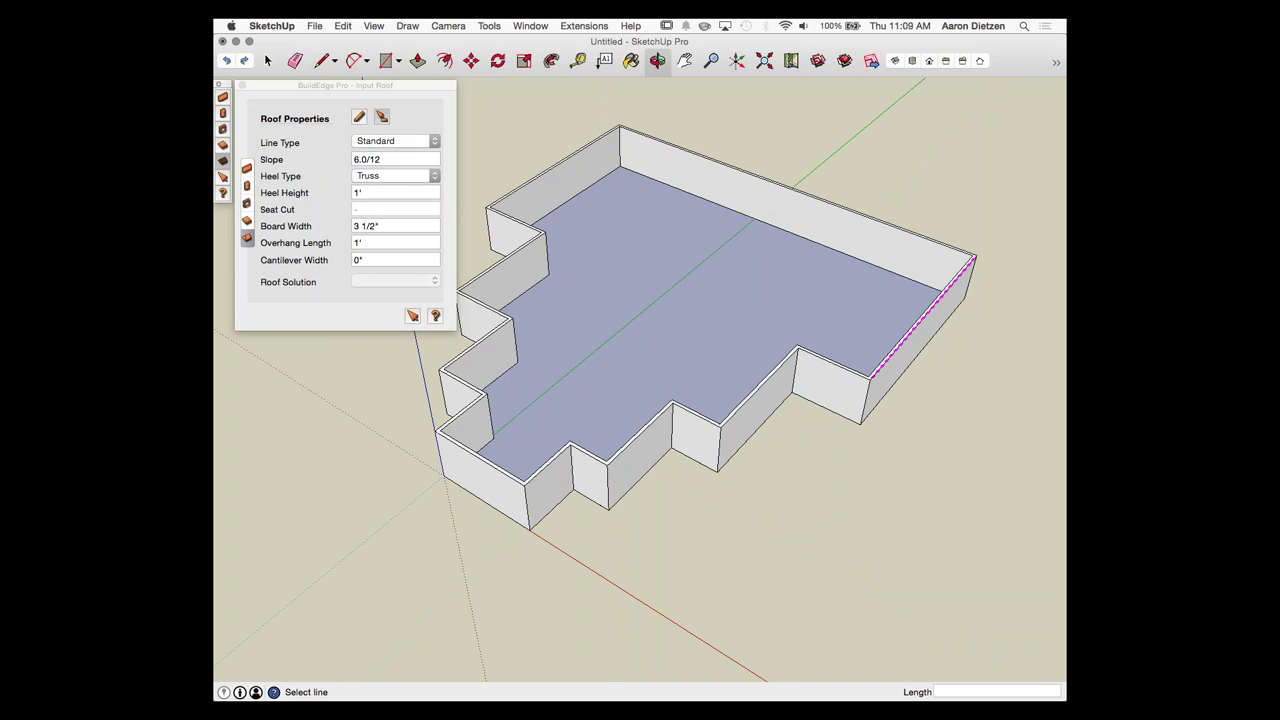
pyautogui.click(923, 316)
pyautogui.click(833, 362)
pyautogui.click(758, 386)
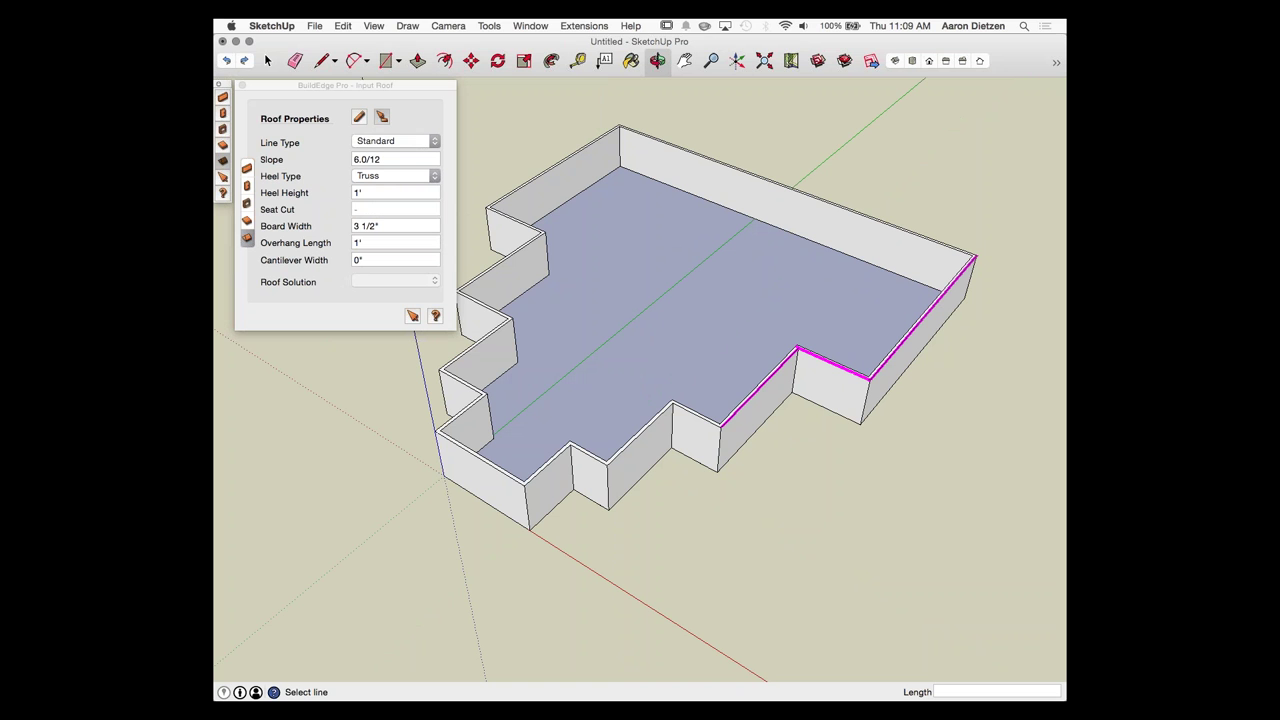
pyautogui.click(696, 415)
pyautogui.click(640, 434)
pyautogui.click(588, 452)
pyautogui.click(480, 458)
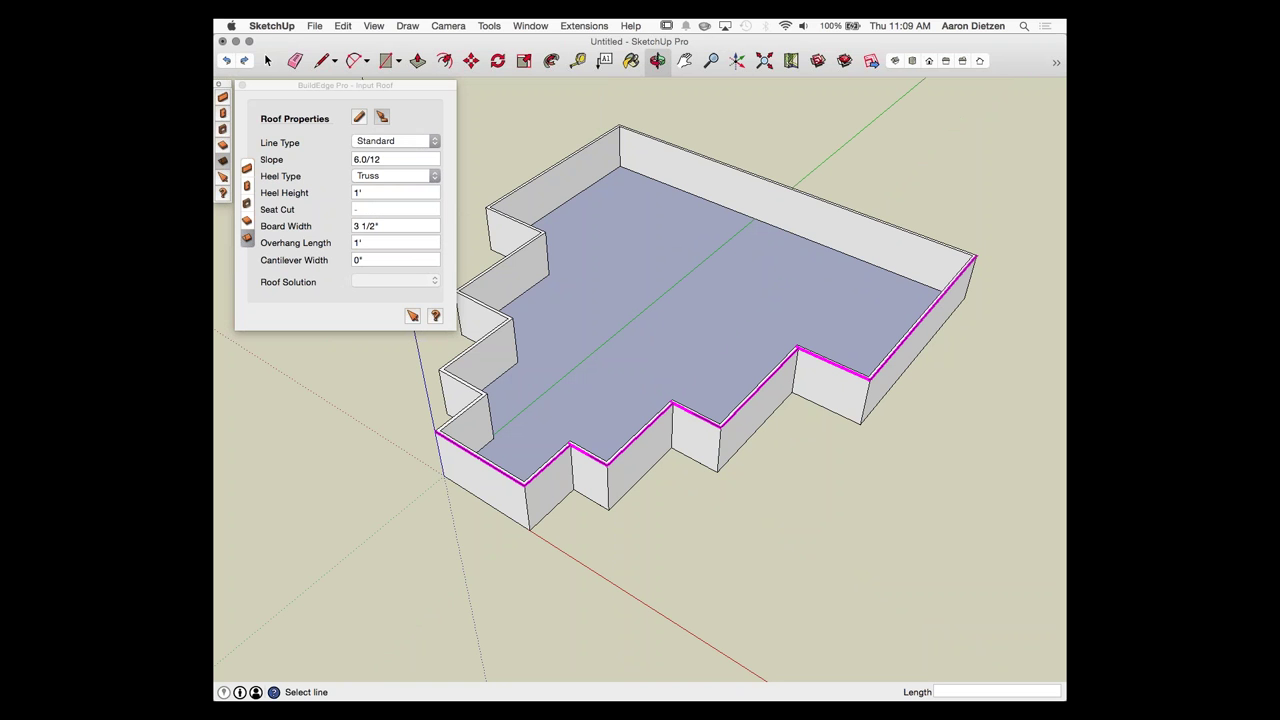
# Step: Add the wall tops of the opposite stepped side and the long back wall to the roof outline and generate the roof
pyautogui.moveTo(480, 460); pyautogui.dragTo(850, 458, button='middle')
pyautogui.scroll(-3, 850, 456)
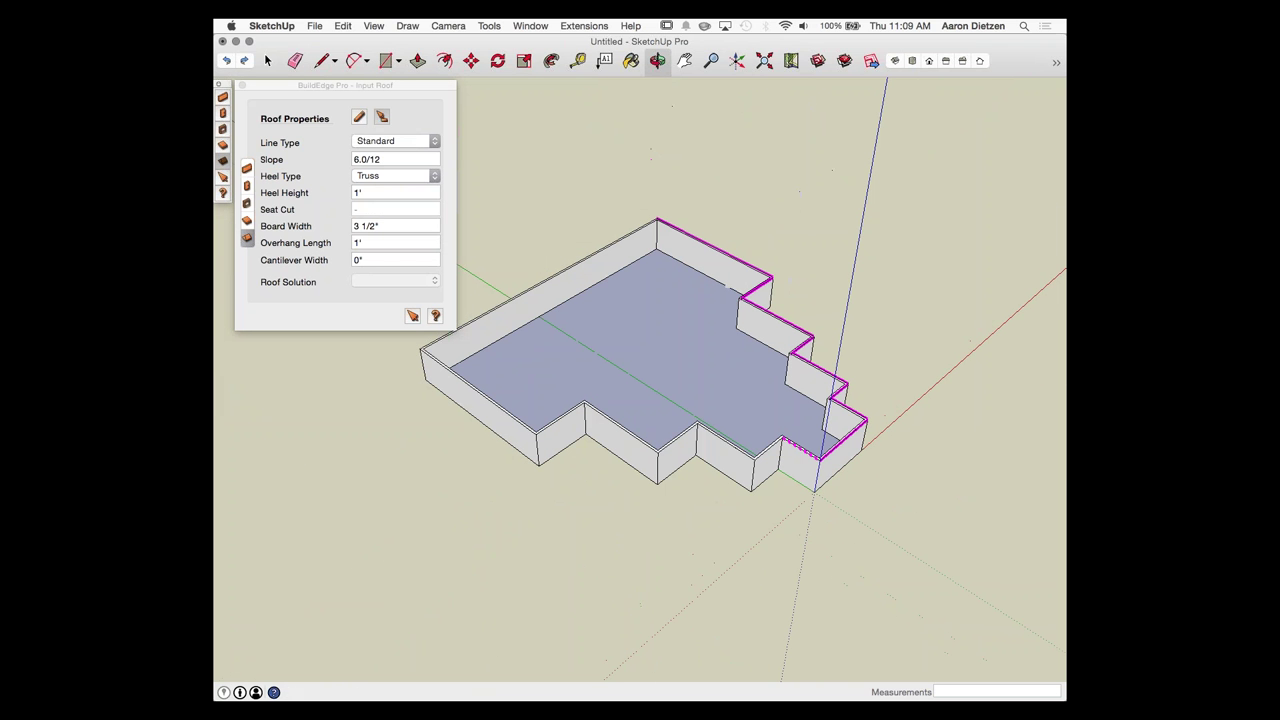
pyautogui.click(800, 449)
pyautogui.click(768, 449)
pyautogui.click(726, 442)
pyautogui.click(678, 437)
pyautogui.click(622, 428)
pyautogui.click(570, 412)
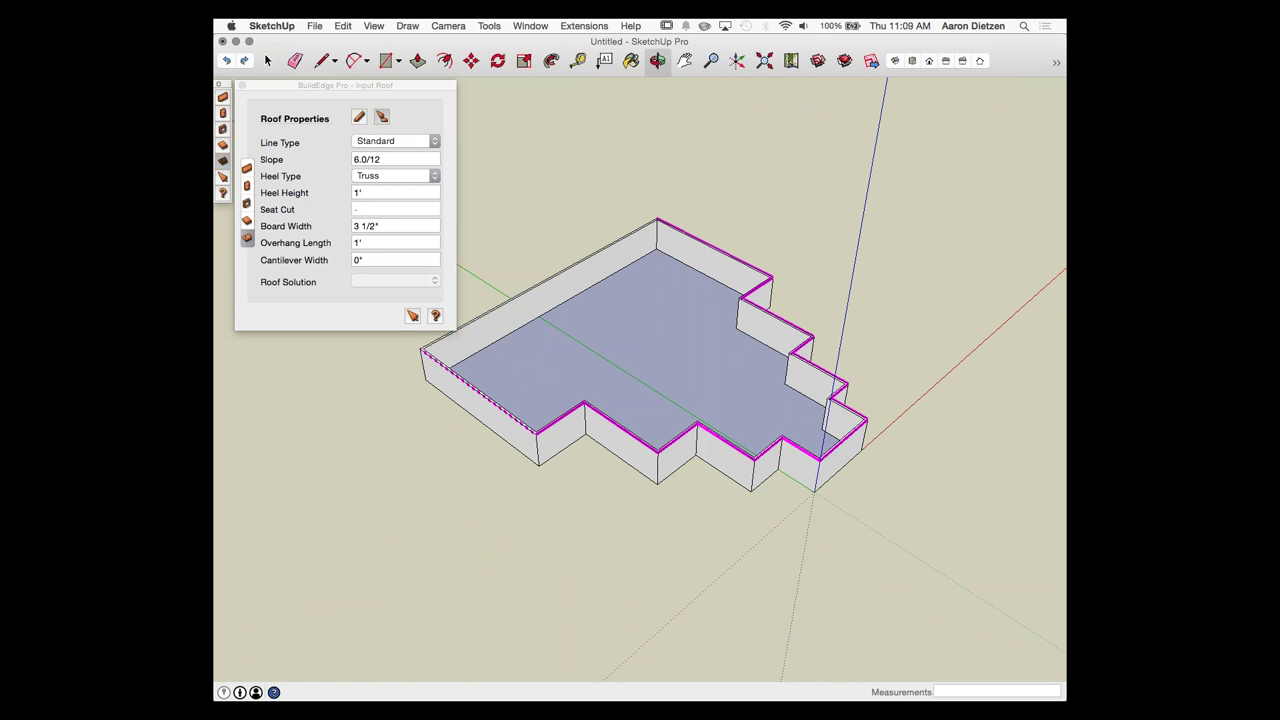
pyautogui.moveTo(490, 405); pyautogui.dragTo(785, 405, button='middle')
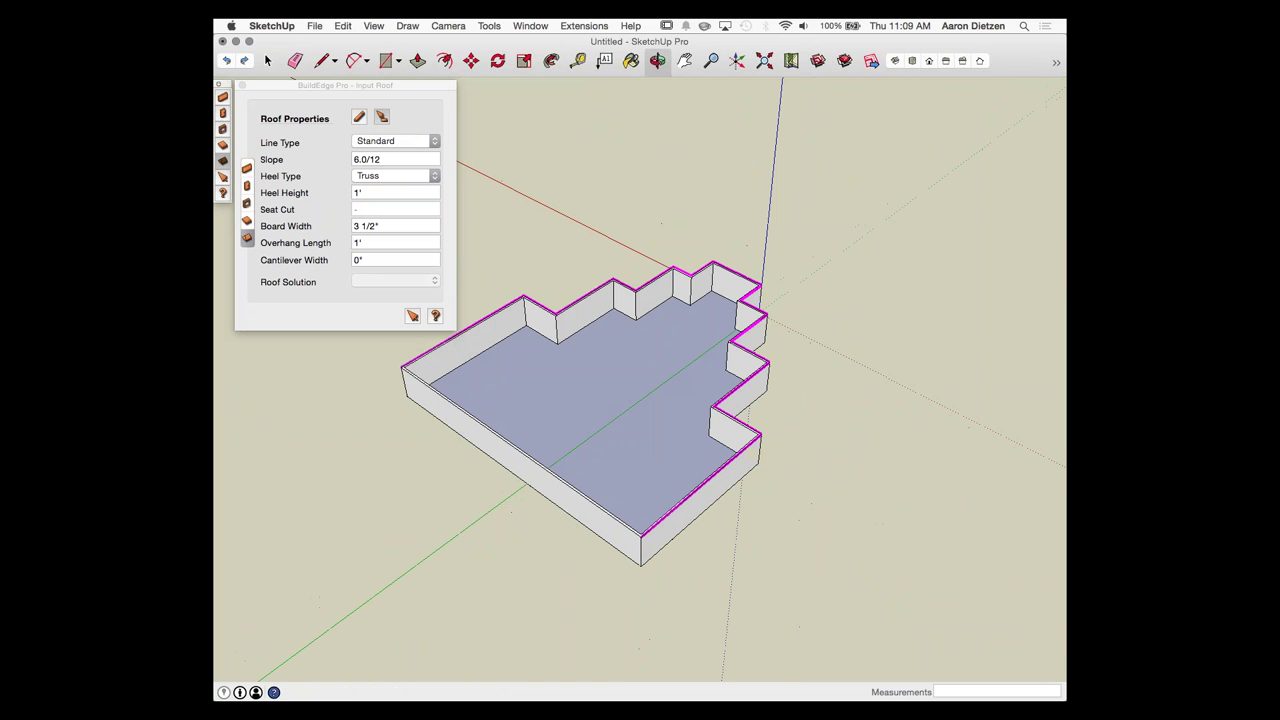
pyautogui.press('Return')
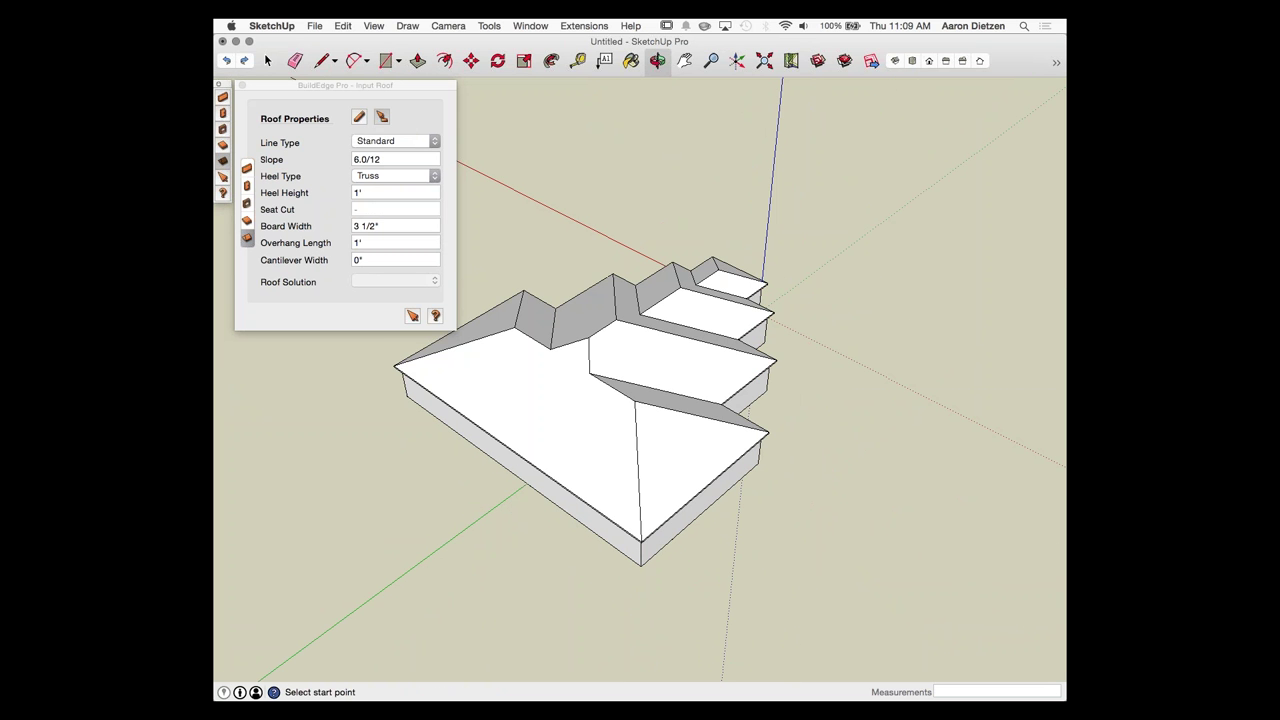
# Step: Select the truss roof for direct editing and change the line type of its short front eave to Gable
pyautogui.moveTo(745, 425); pyautogui.dragTo(455, 422, button='middle')
pyautogui.moveTo(640, 400); pyautogui.dragTo(488, 390, button='middle')
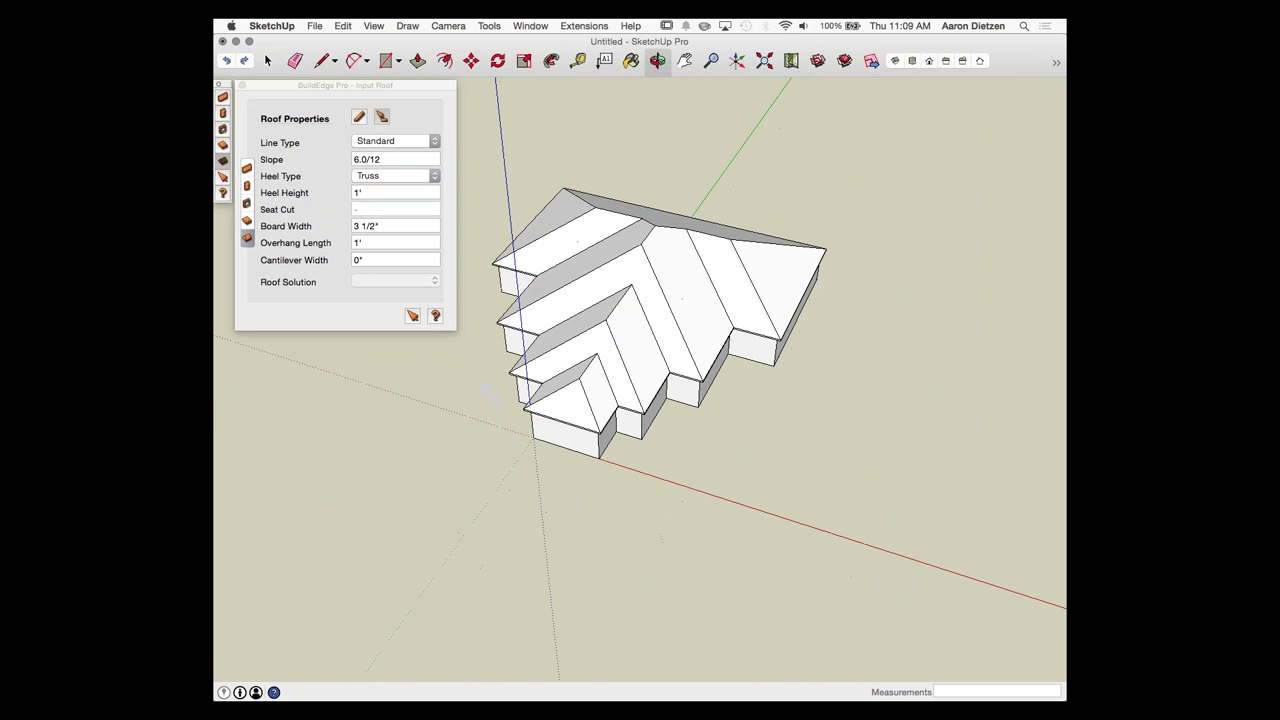
pyautogui.scroll(4, 545, 285)
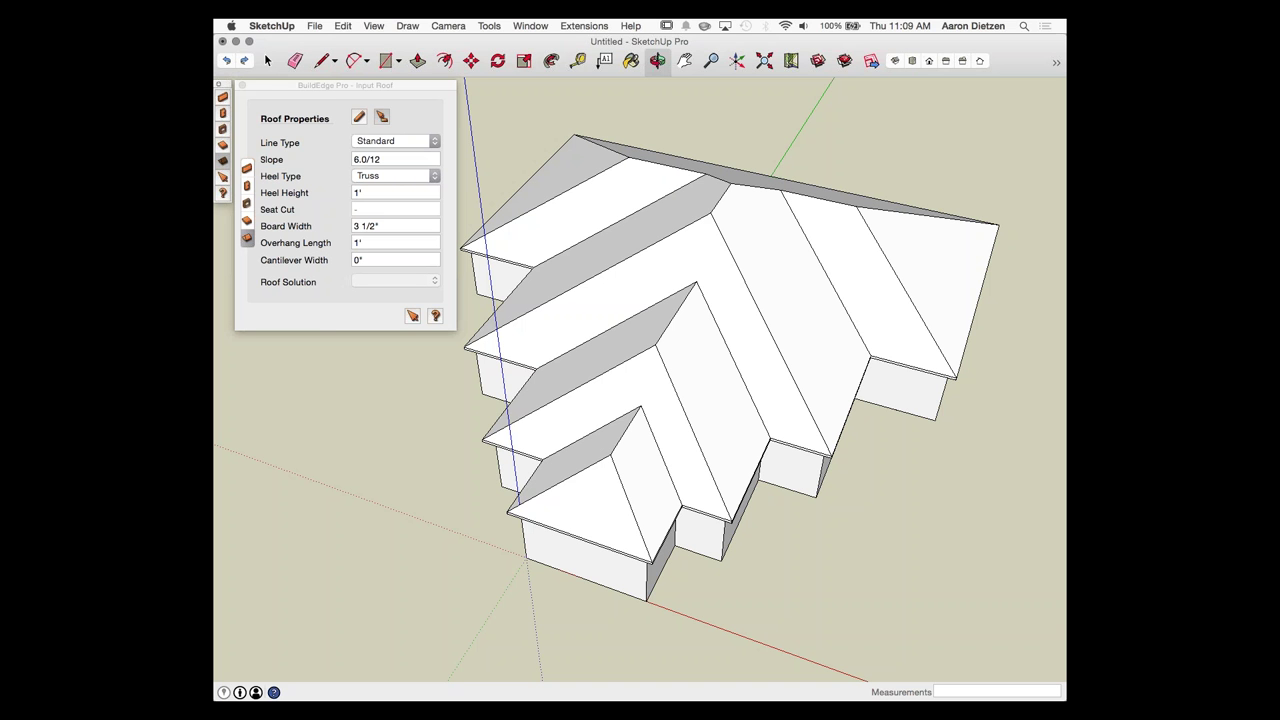
pyautogui.scroll(1, 678, 363)
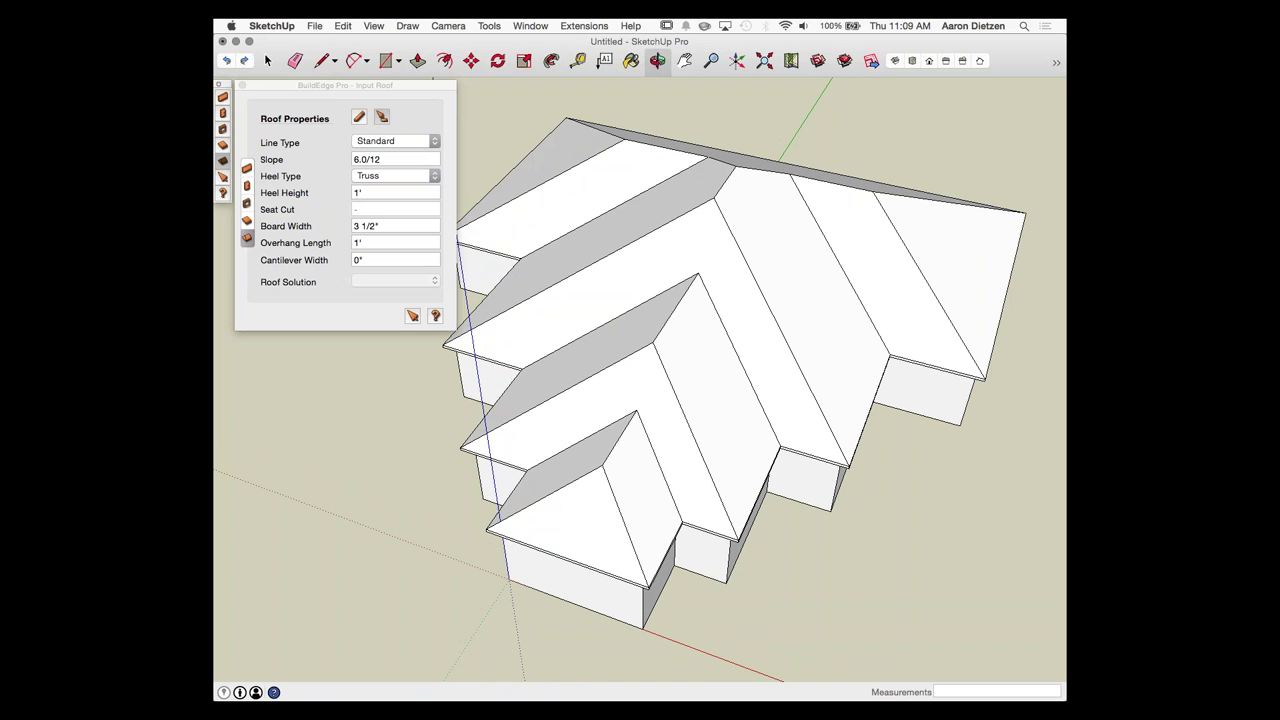
pyautogui.scroll(-8, 808, 326)
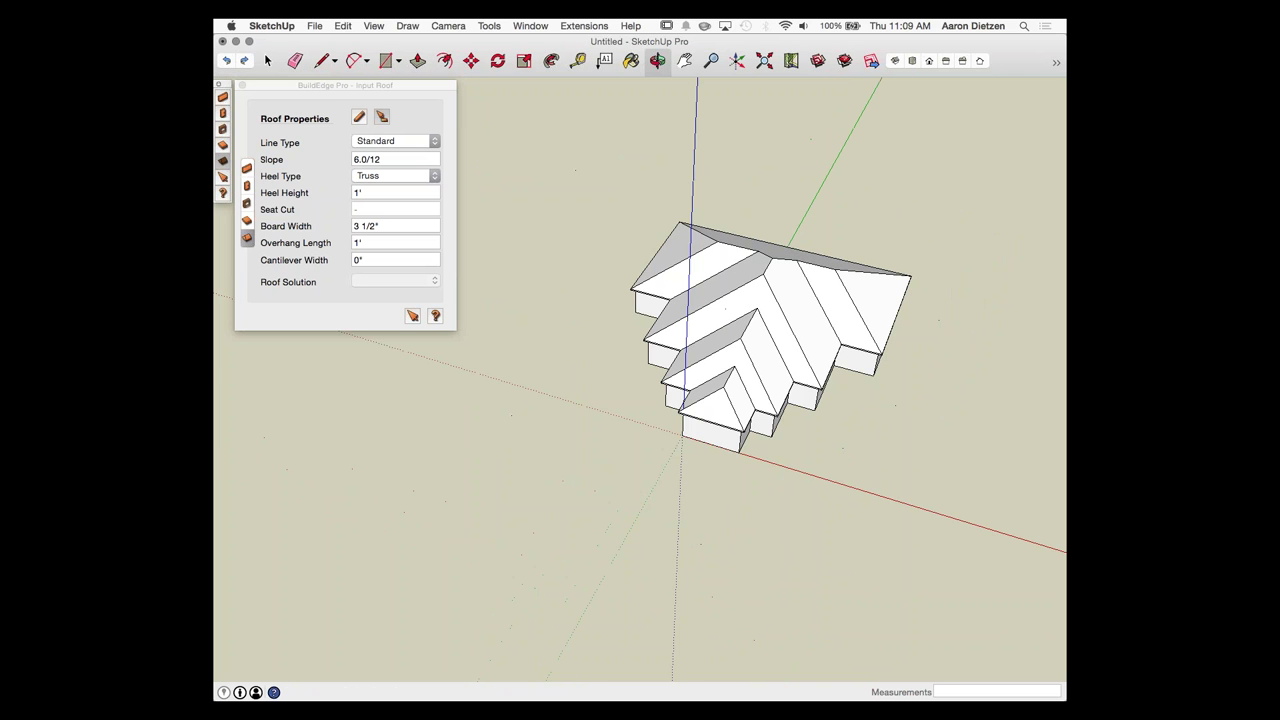
pyautogui.scroll(6, 776, 313)
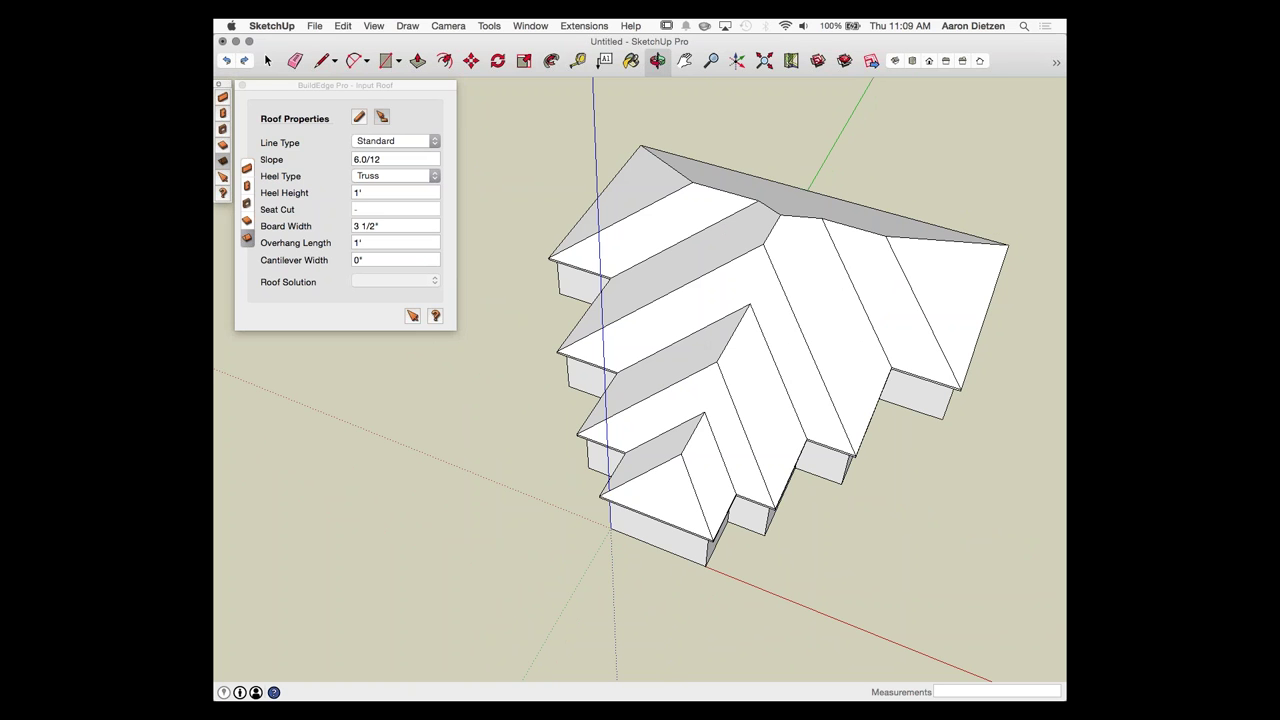
pyautogui.click(413, 316)
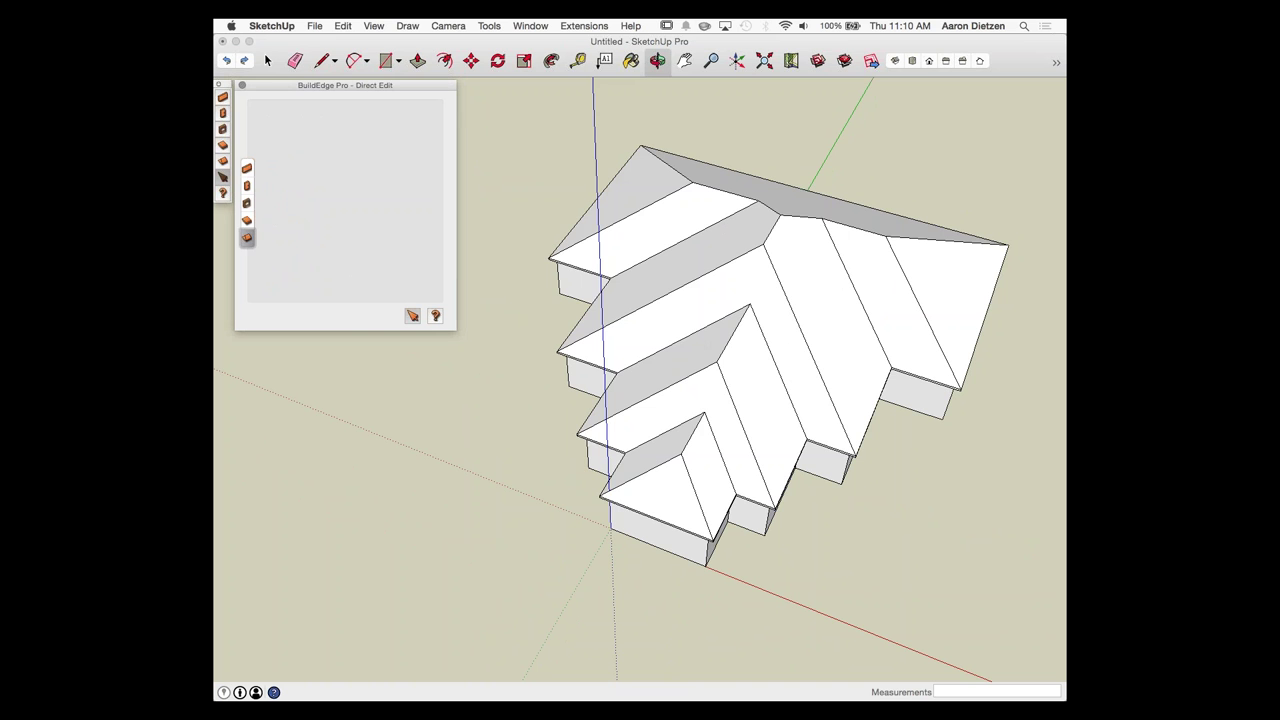
pyautogui.click(703, 364)
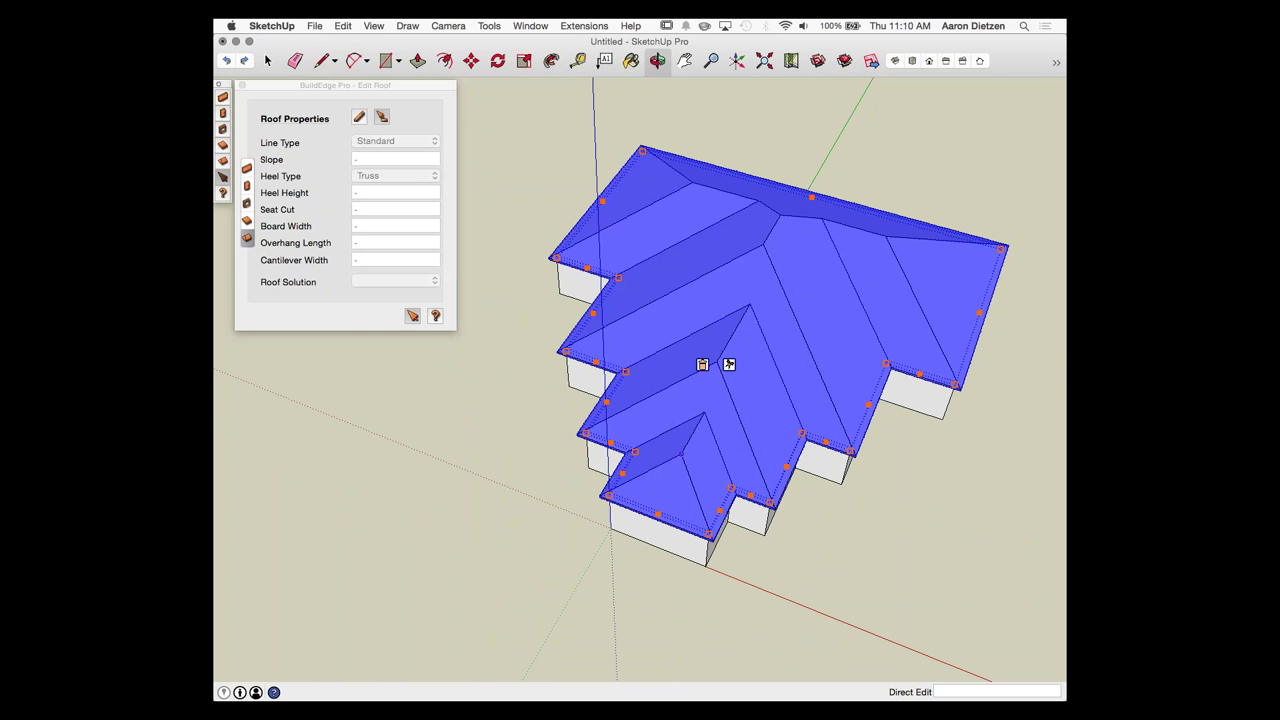
pyautogui.scroll(3, 703, 364)
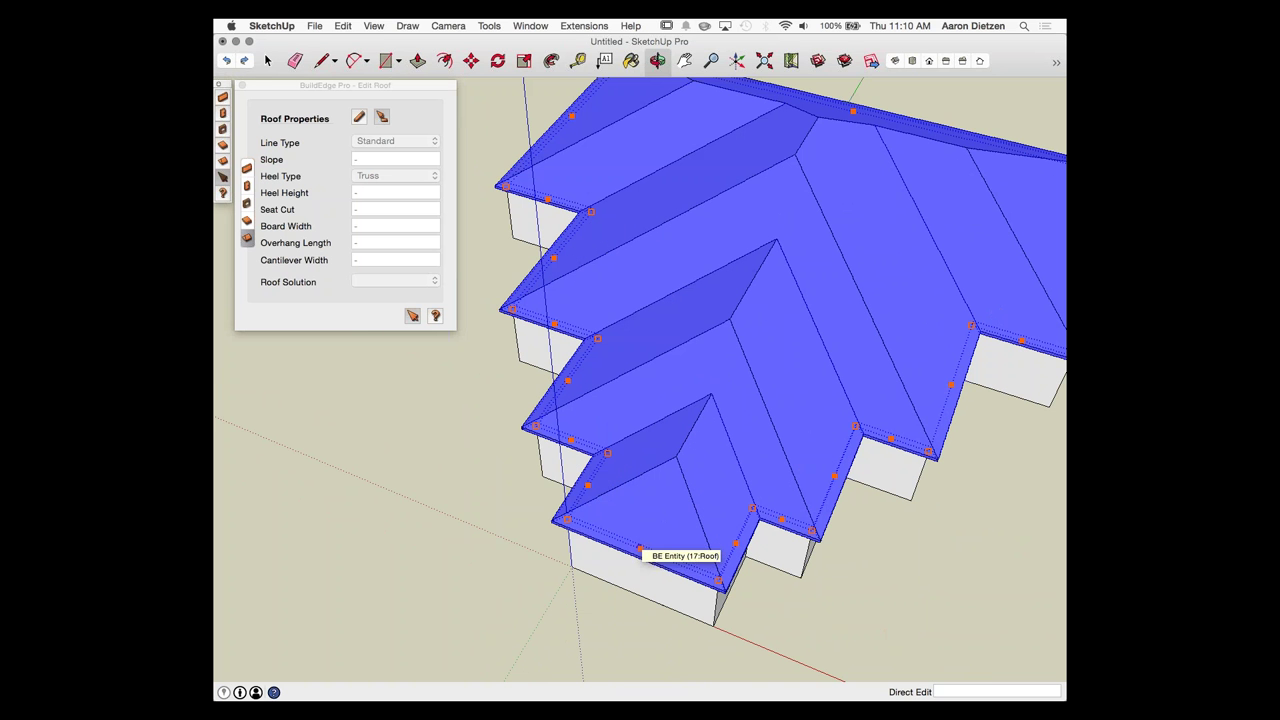
pyautogui.click(640, 549)
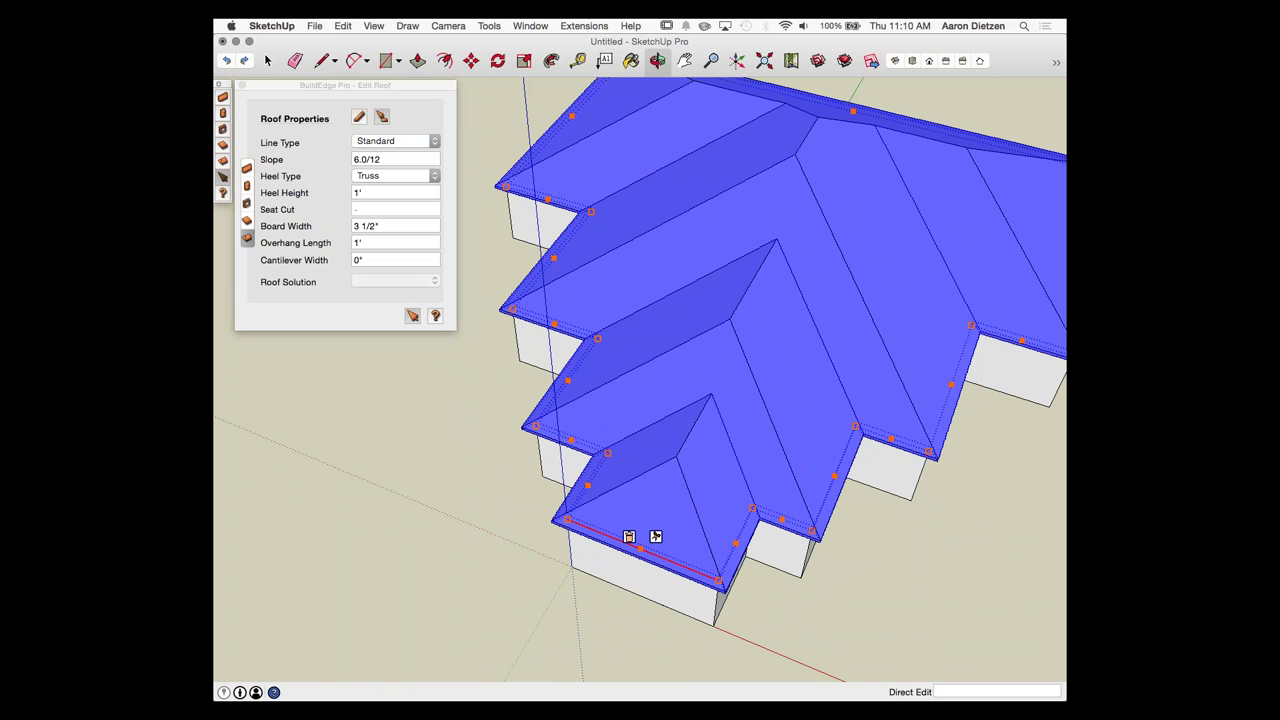
pyautogui.click(395, 141)
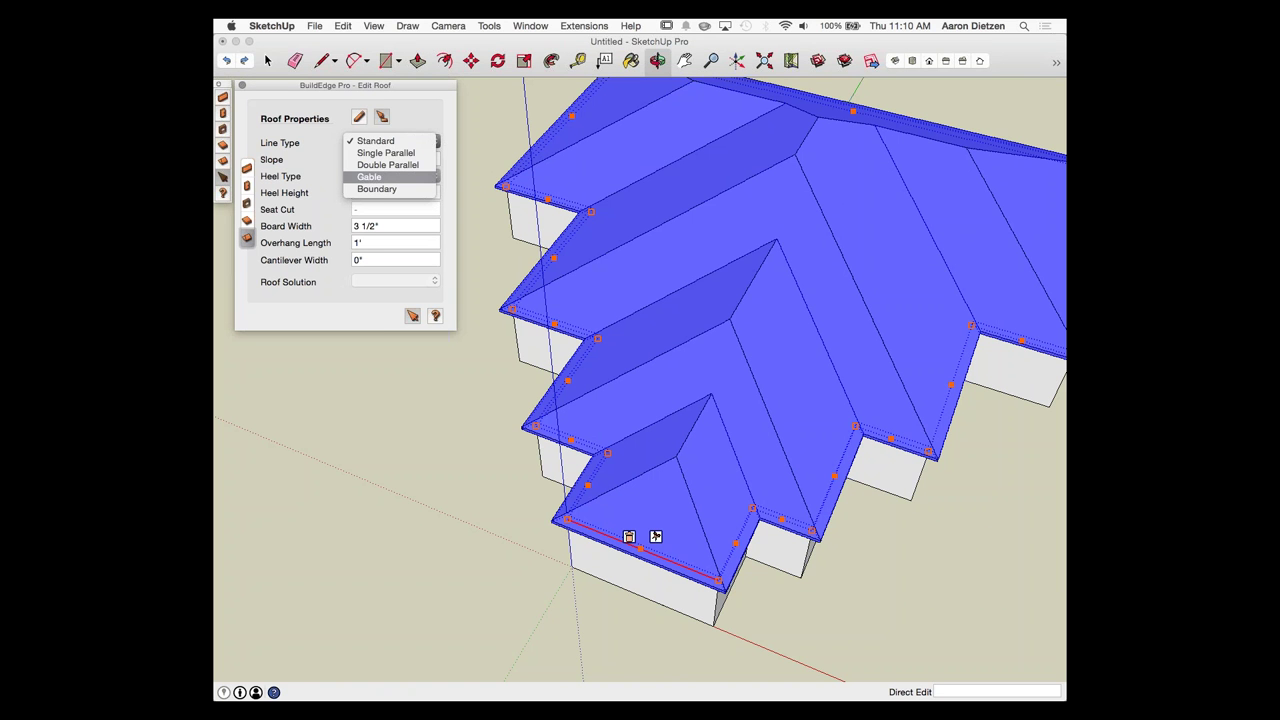
pyautogui.click(370, 177)
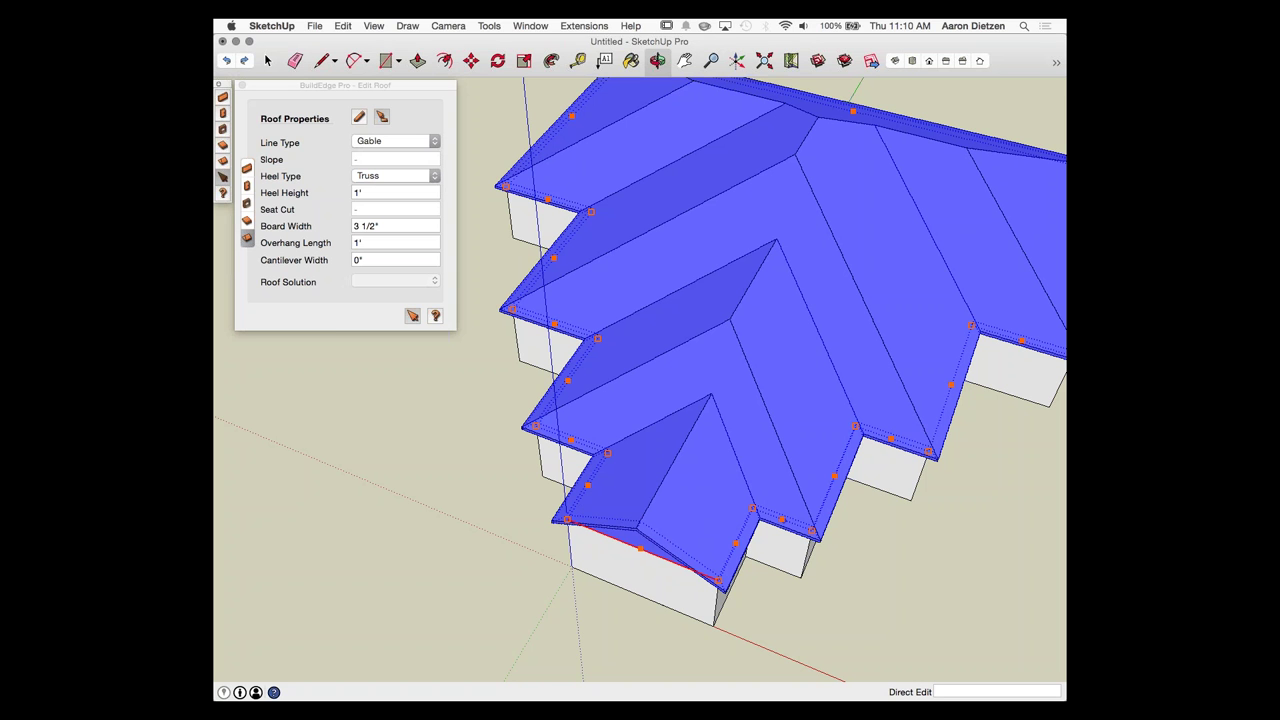
# Step: Change the line type of both eave lines flanking the second roof section from the front to Gable
pyautogui.click(767, 512)
pyautogui.click(395, 141)
pyautogui.click(369, 176)
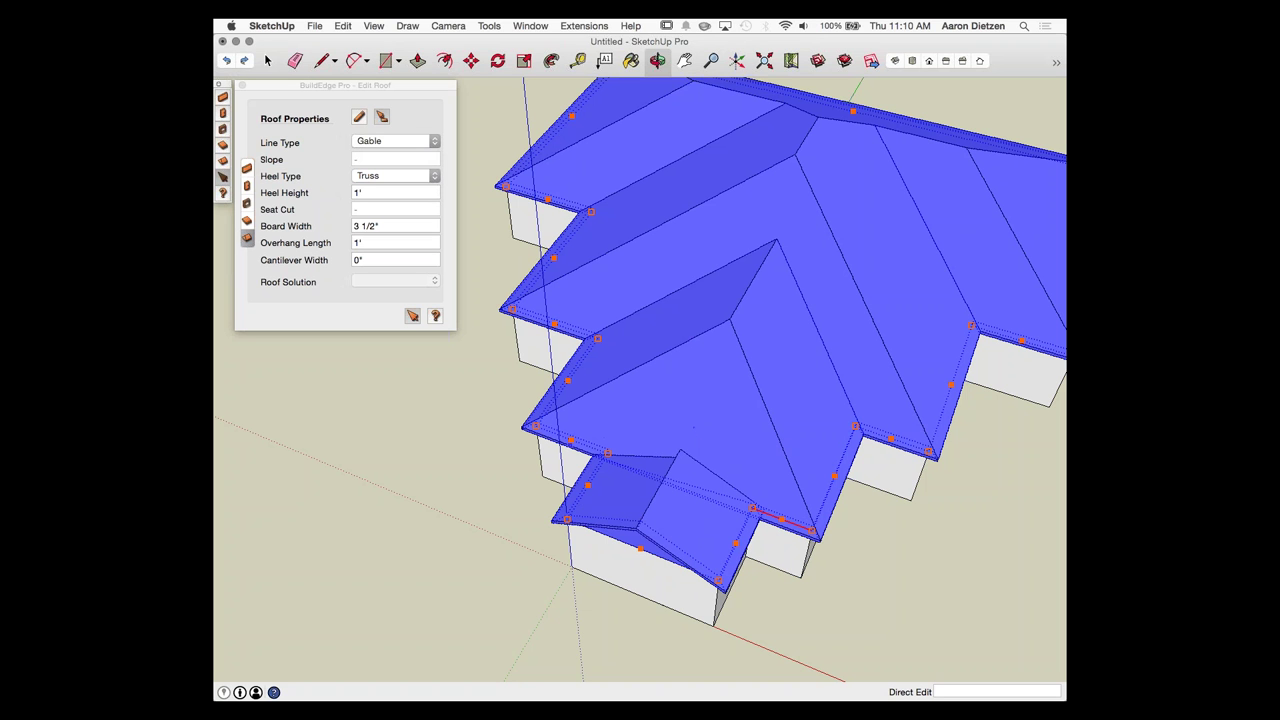
pyautogui.click(566, 437)
pyautogui.click(395, 141)
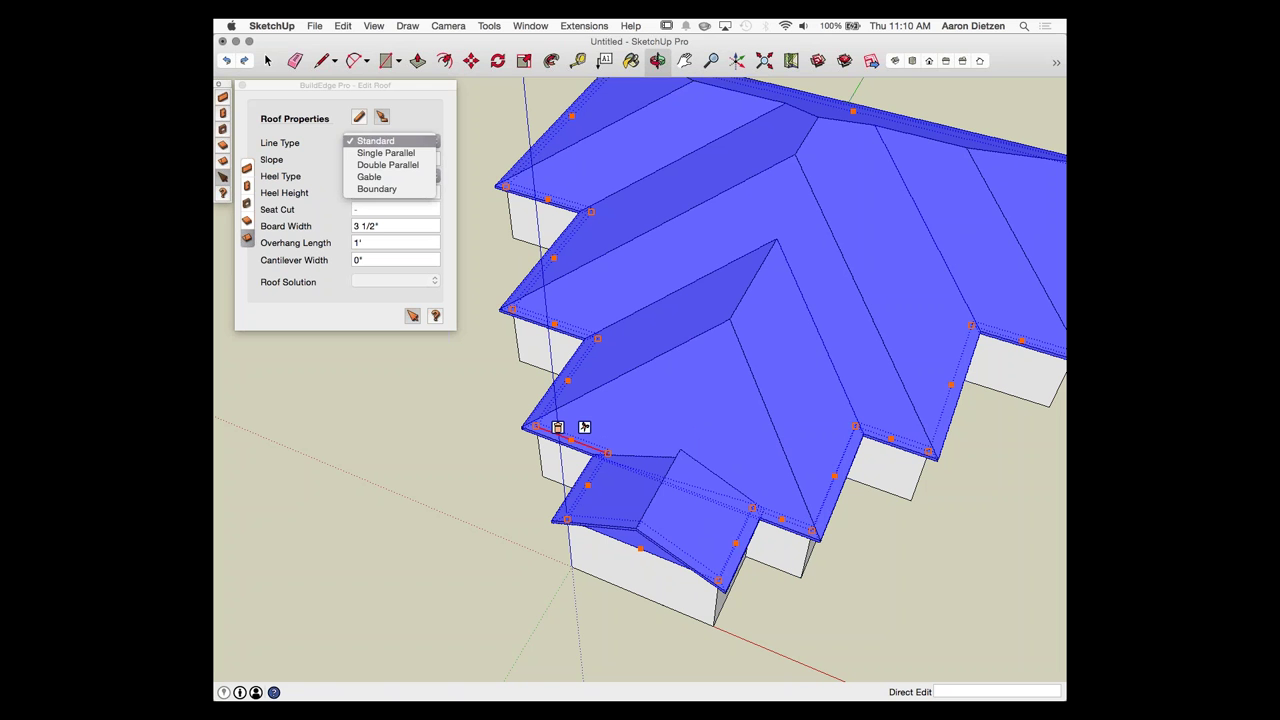
pyautogui.click(390, 175)
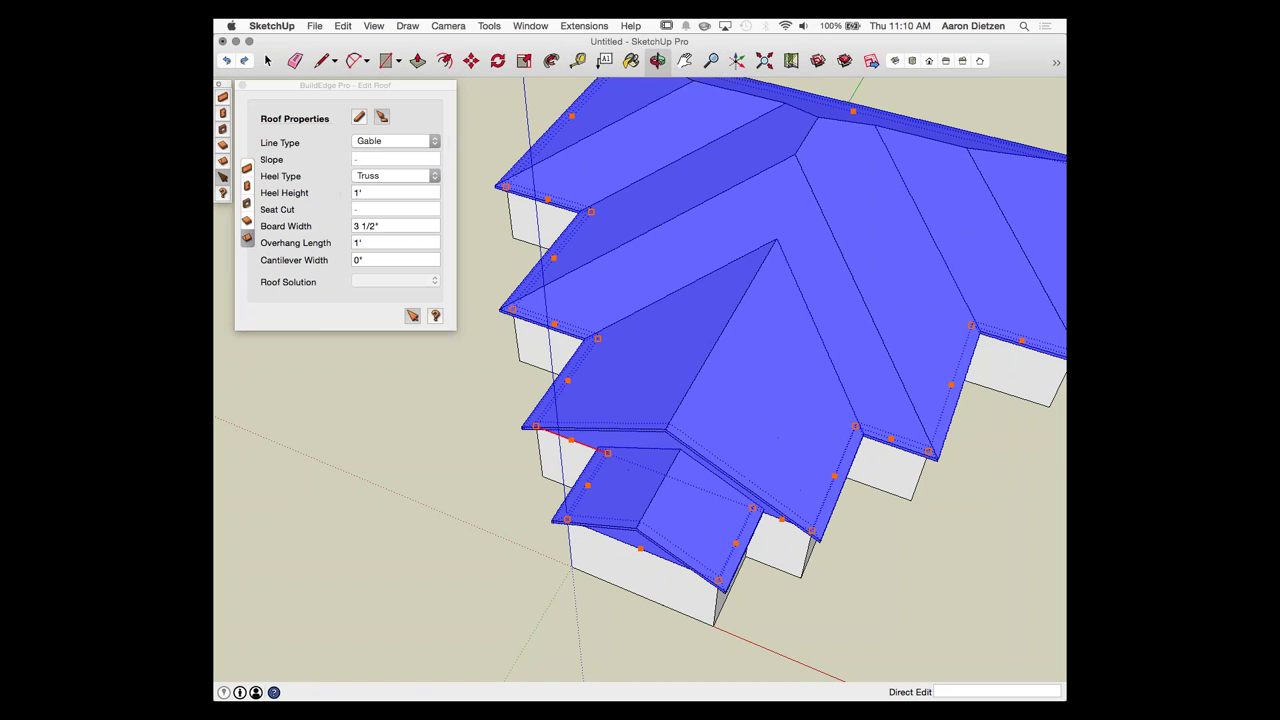
# Step: Set both eave lines facing the front on the third roof section to the Gable line type
pyautogui.moveTo(640, 430); pyautogui.dragTo(660, 395, button='middle')
pyautogui.scroll(-3, 418, 391)
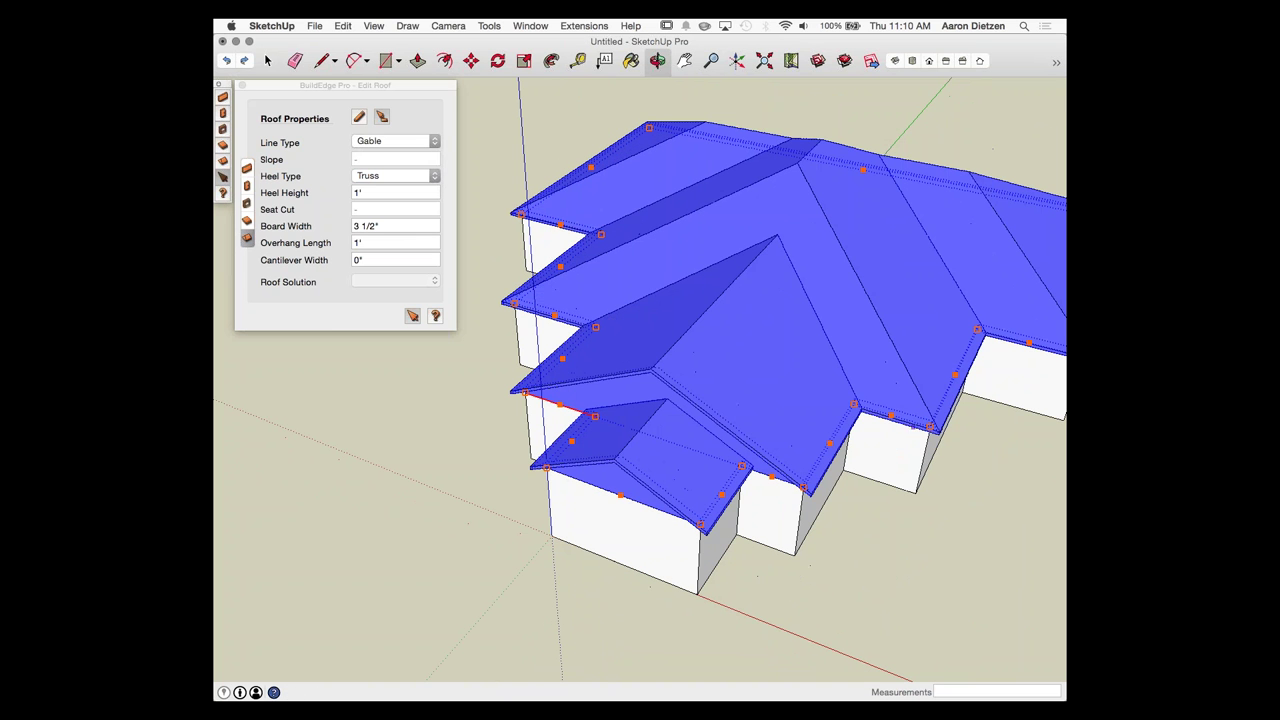
pyautogui.click(396, 141)
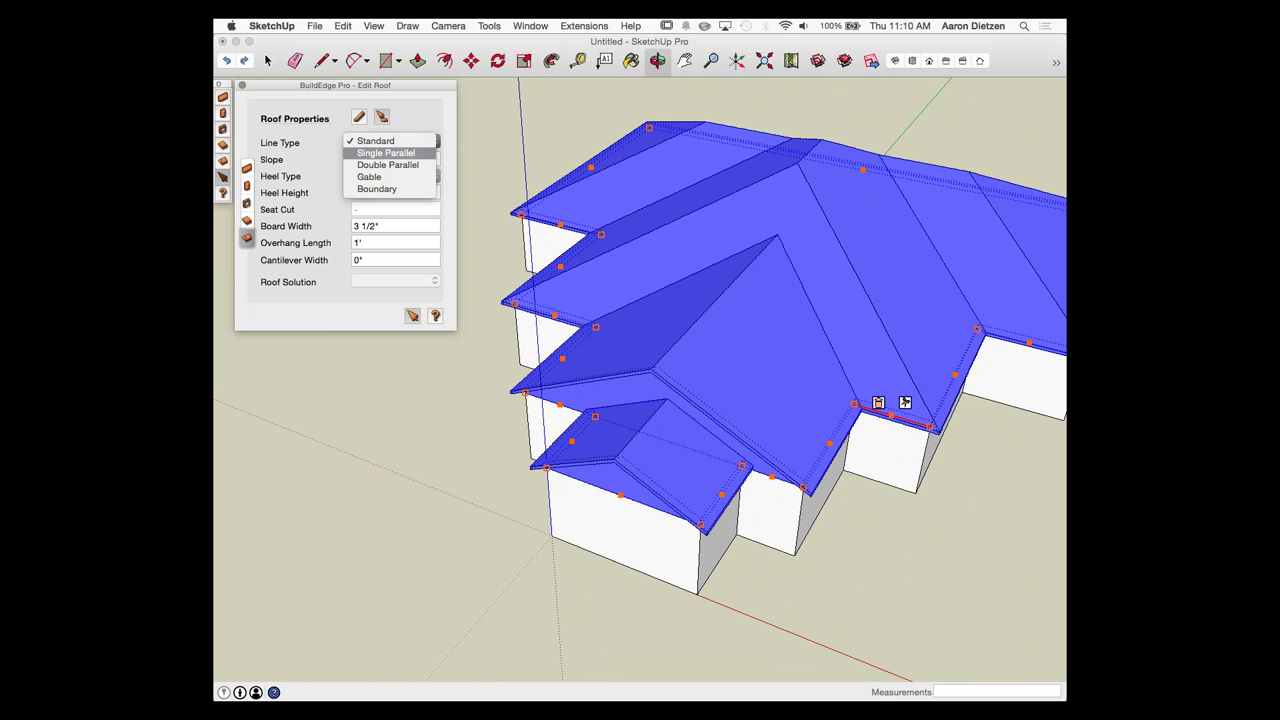
pyautogui.click(386, 174)
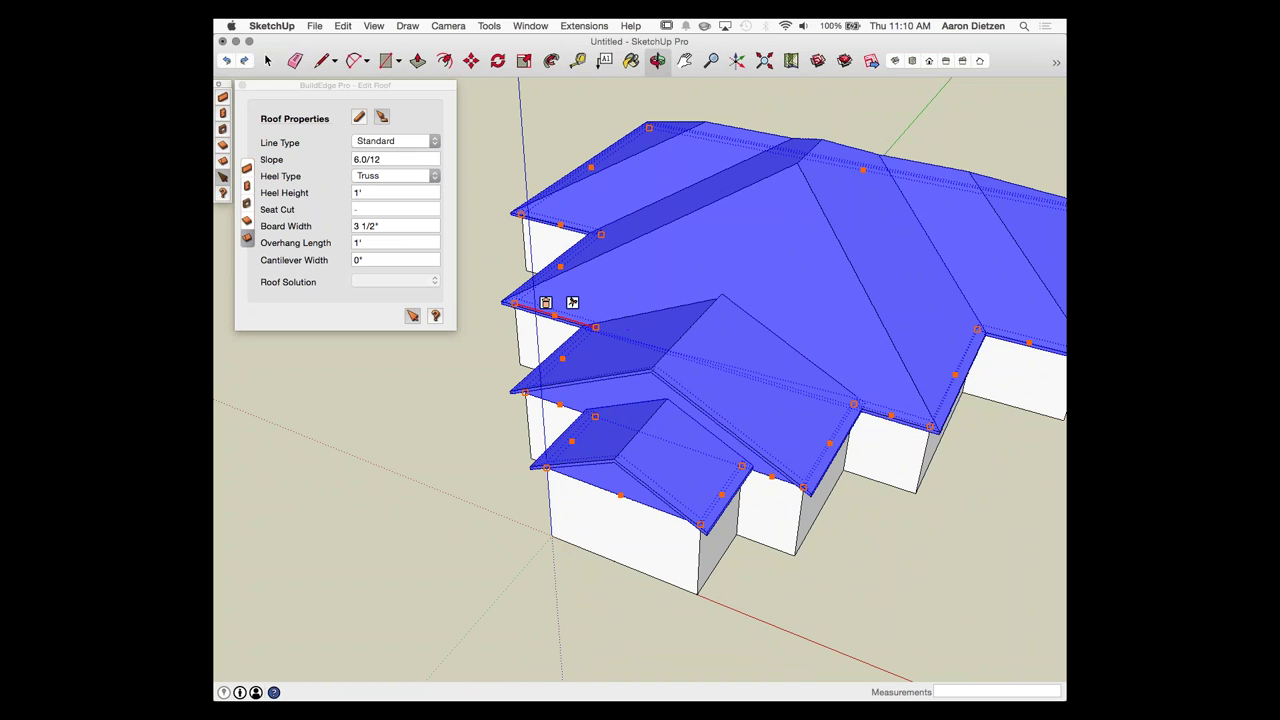
pyautogui.click(396, 141)
pyautogui.click(386, 178)
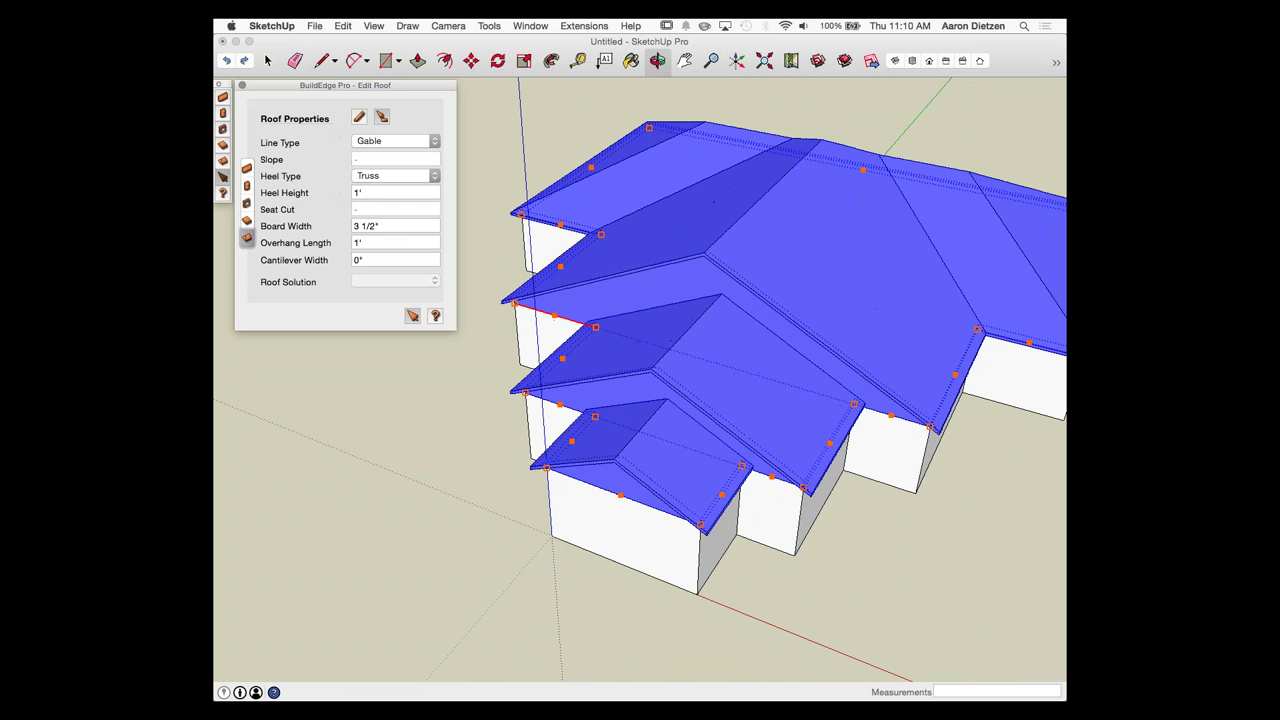
# Step: Set both front-facing eave lines of the largest, rearmost roof section to the Gable line type
pyautogui.scroll(-3, 723, 317)
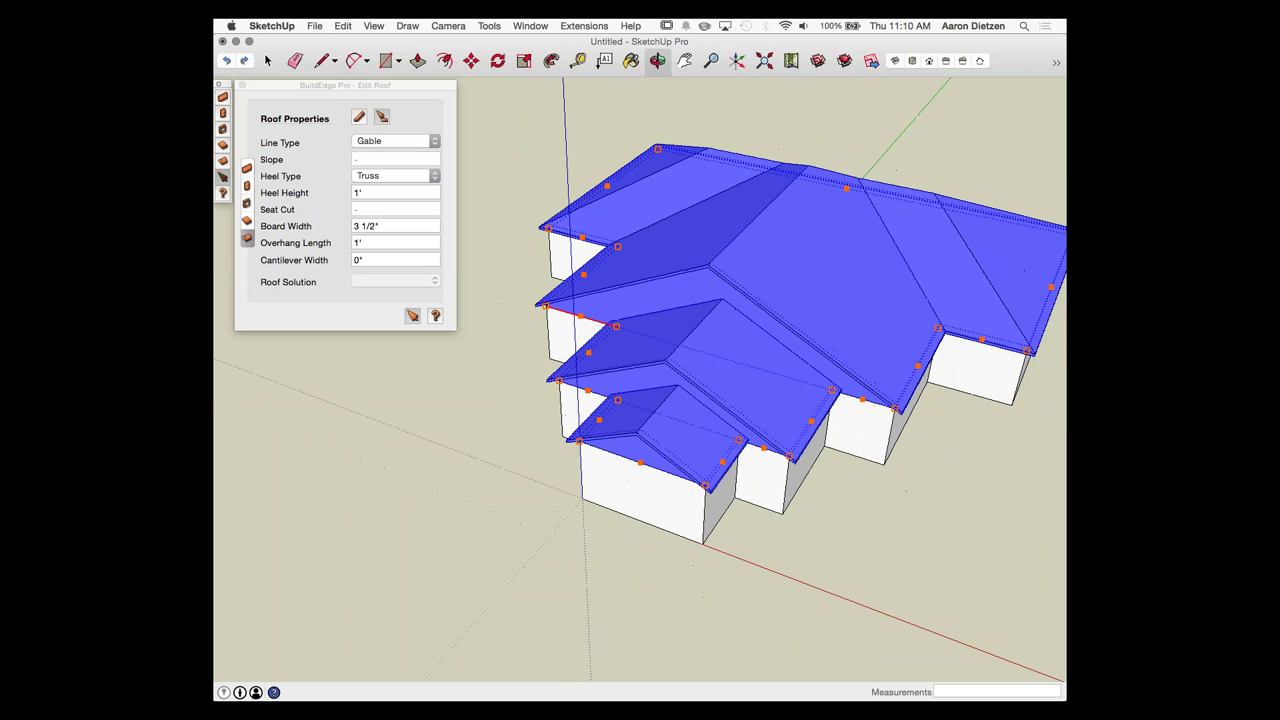
pyautogui.click(982, 339)
pyautogui.click(396, 141)
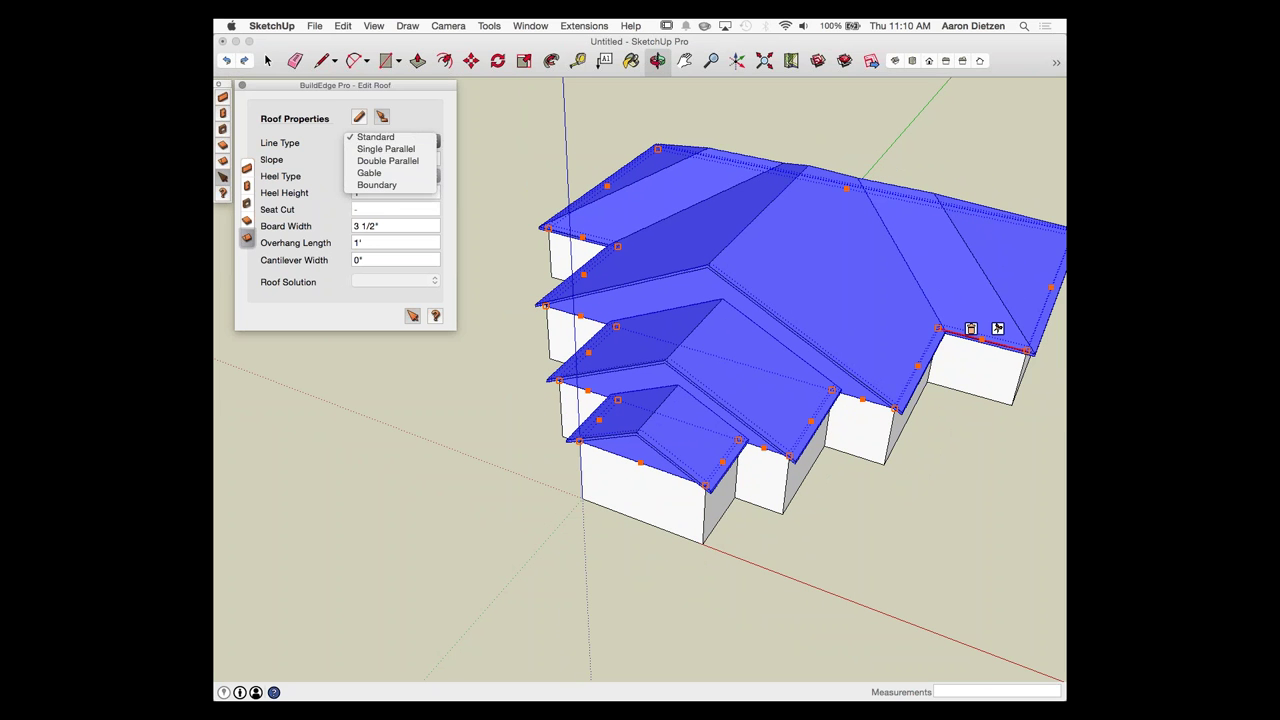
pyautogui.click(386, 175)
pyautogui.click(396, 141)
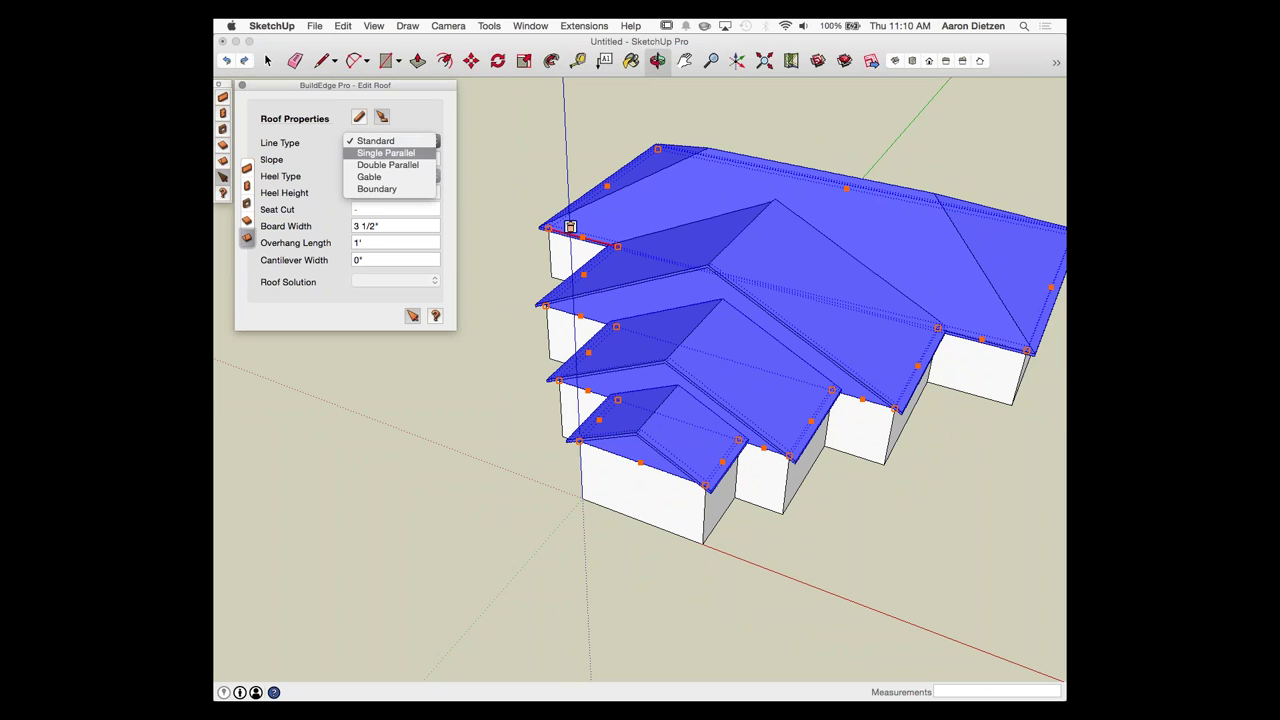
pyautogui.click(386, 175)
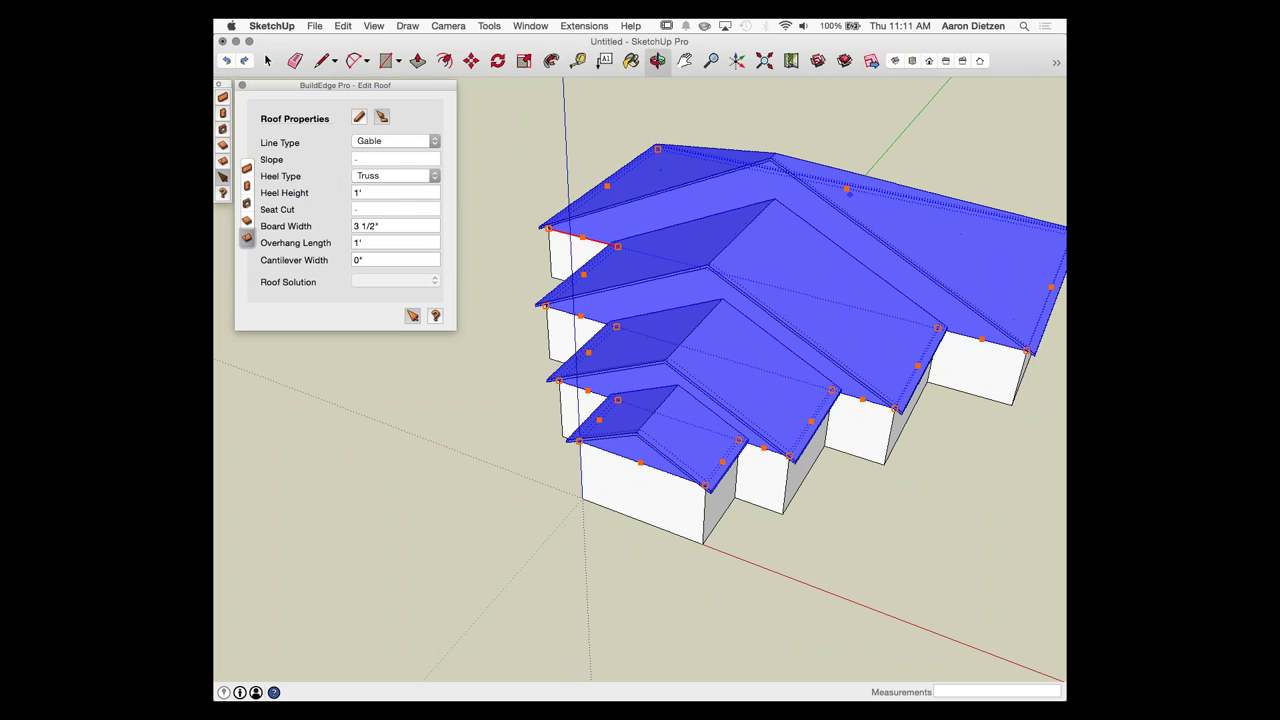
# Step: Change the roof line along the long back wall to Gable and deselect the roof
pyautogui.click(860, 183)
pyautogui.click(396, 141)
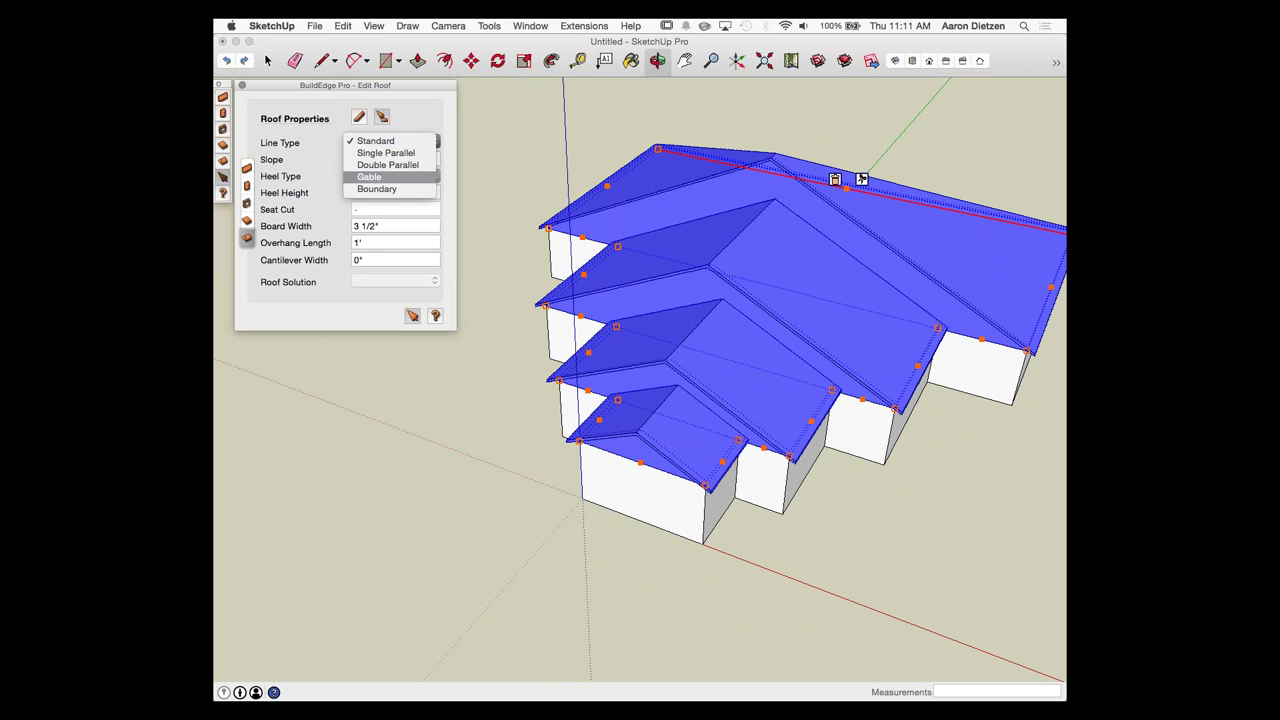
pyautogui.click(386, 175)
pyautogui.click(640, 585)
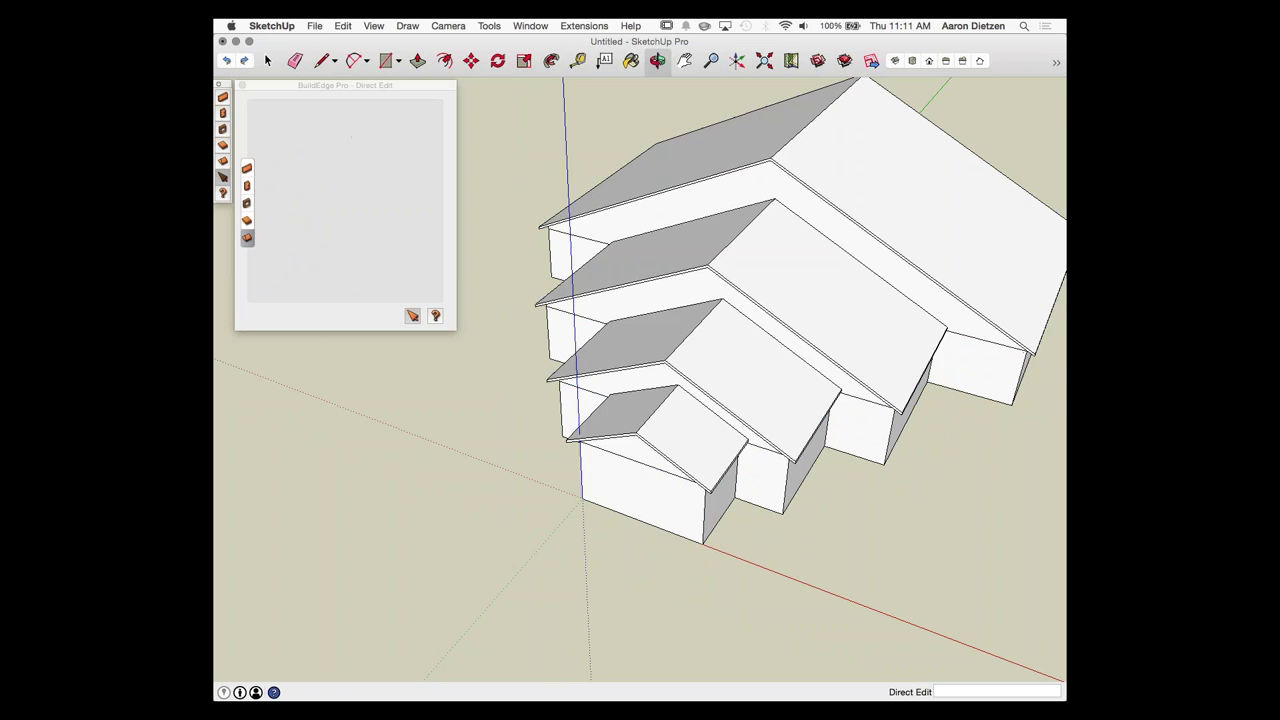
# Step: Reselect the roof and move the rearmost section's gable line on one stepped side about 9' 9" toward the front
pyautogui.moveTo(640, 585); pyautogui.dragTo(700, 578, button='middle')
pyautogui.moveTo(760, 520); pyautogui.dragTo(922, 478, button='middle')
pyautogui.scroll(-1, 922, 478)
pyautogui.moveTo(545, 352); pyautogui.dragTo(832, 420, button='middle')
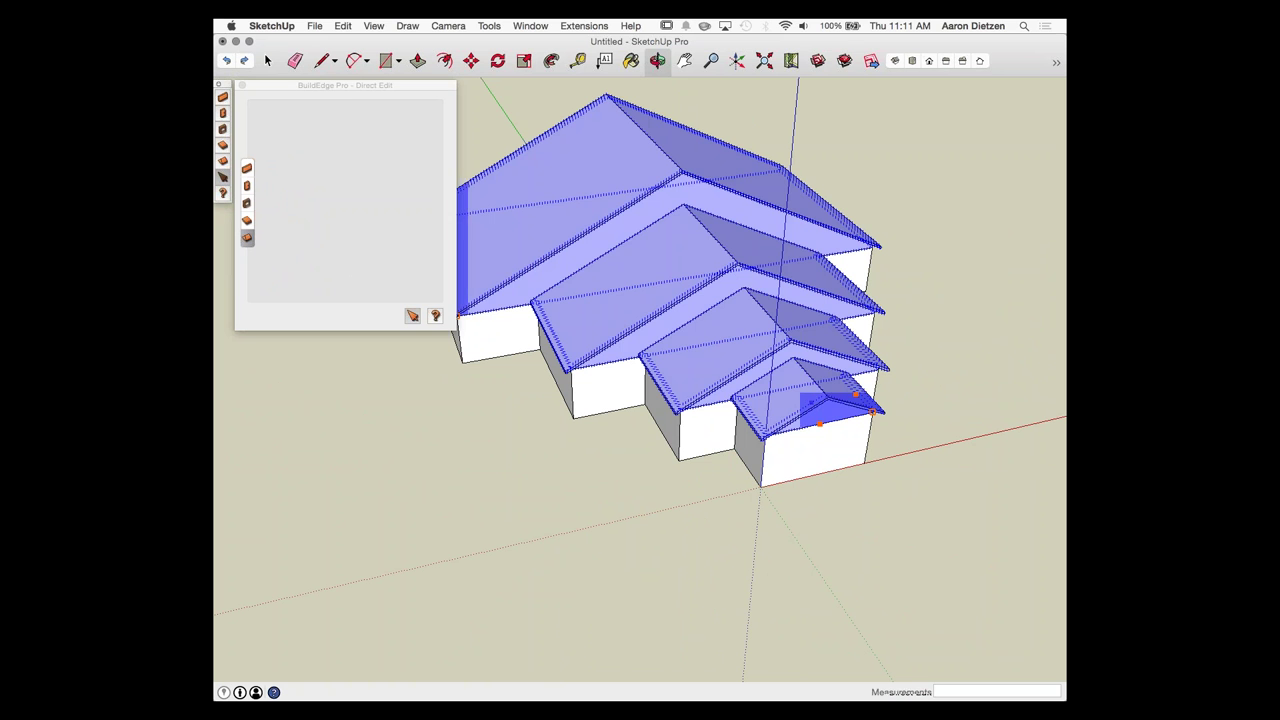
pyautogui.click(798, 390)
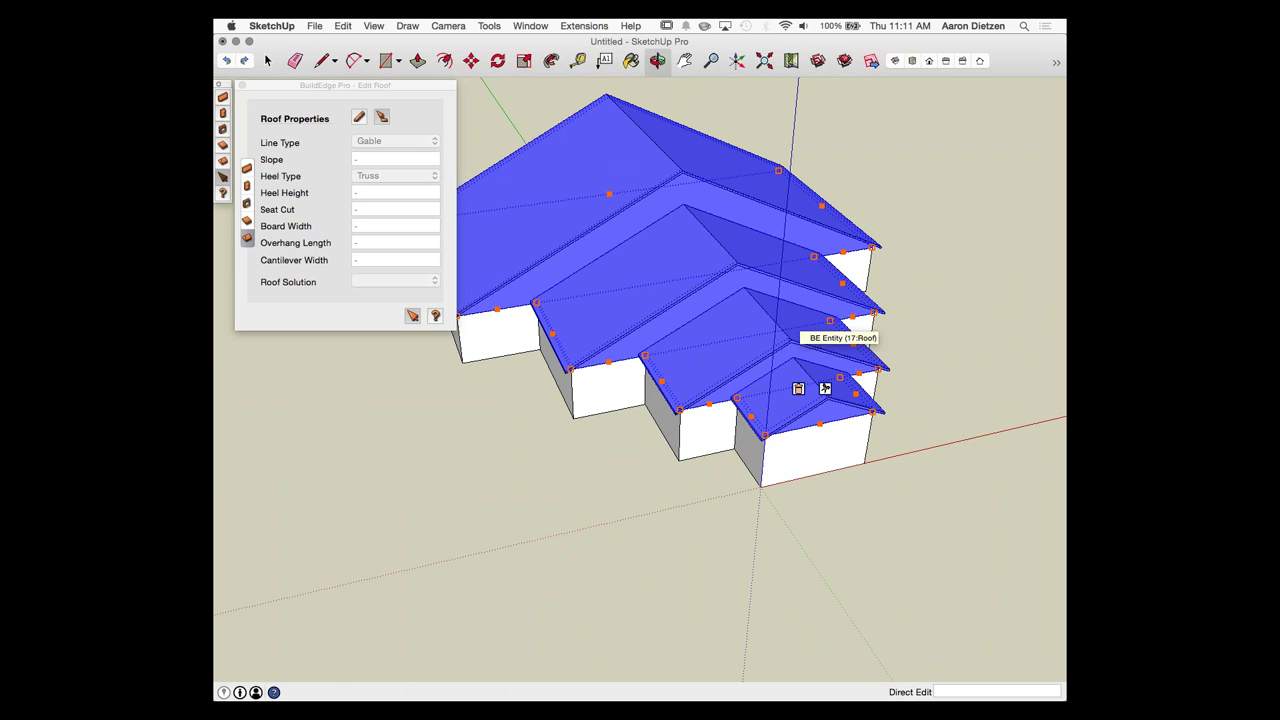
pyautogui.moveTo(788, 320); pyautogui.dragTo(676, 345, button='middle')
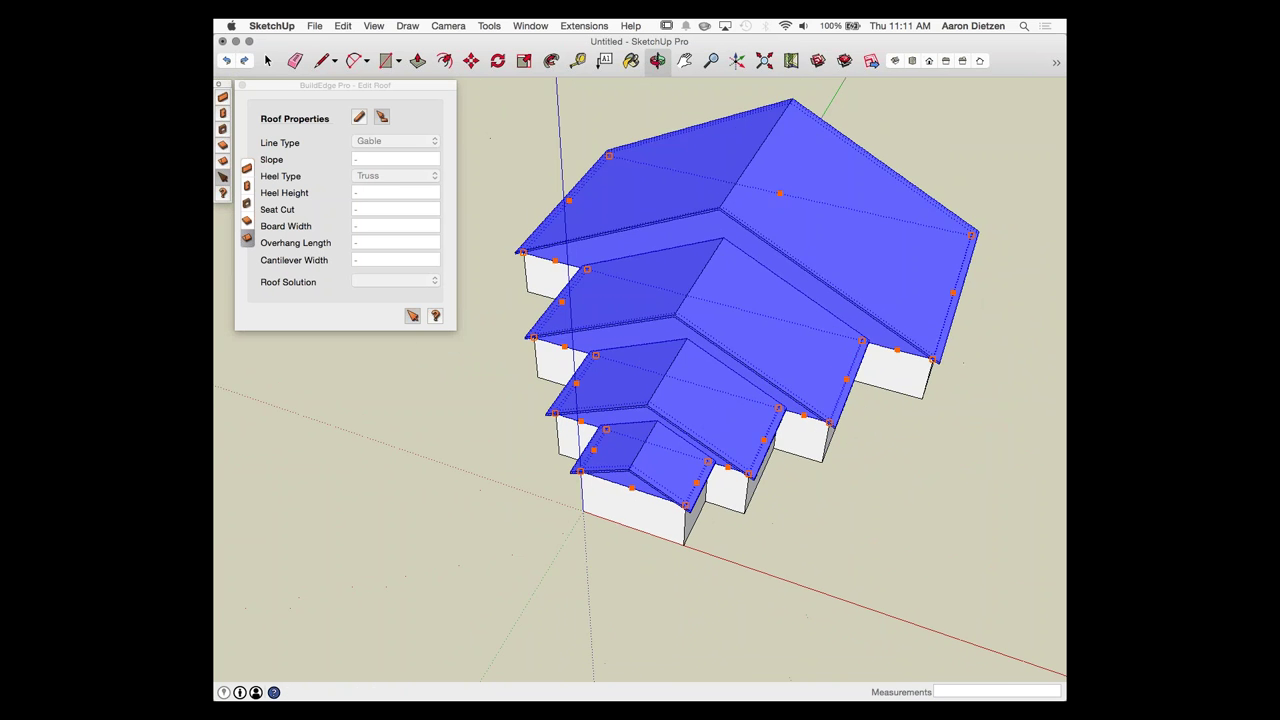
pyautogui.scroll(-1, 676, 345)
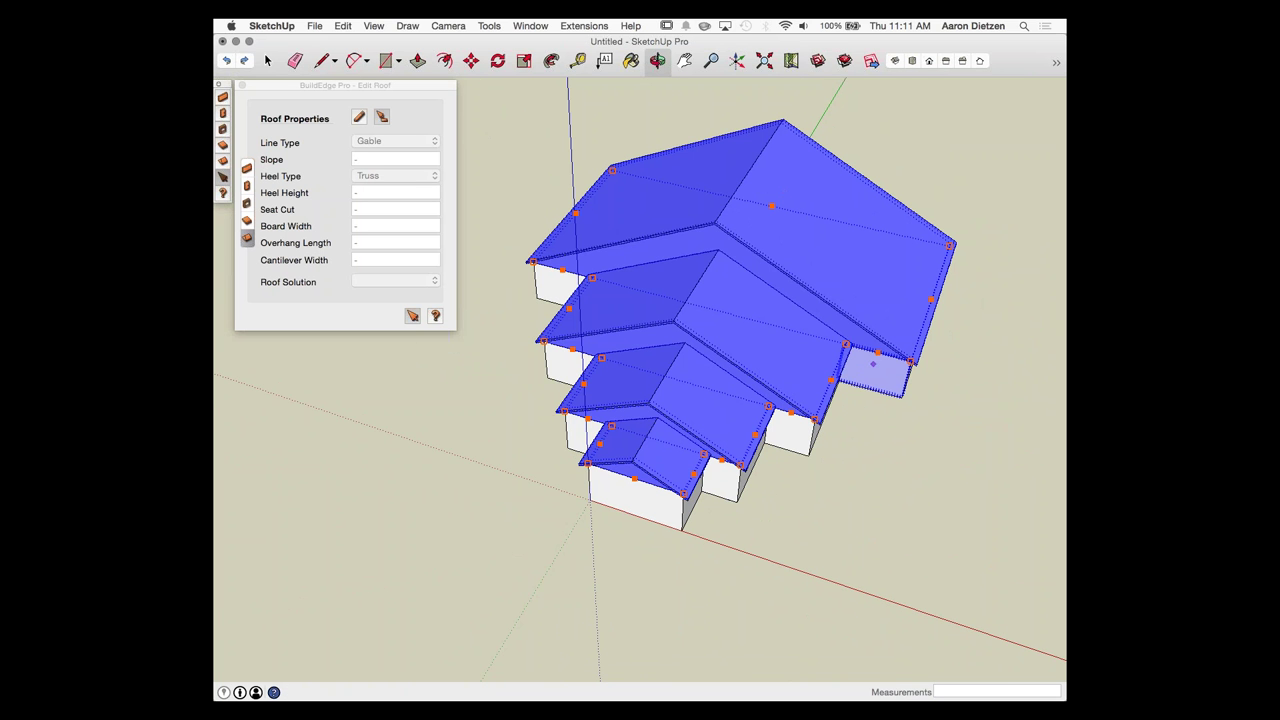
pyautogui.scroll(5, 873, 364)
pyautogui.scroll(-3, 870, 360)
pyautogui.scroll(4, 868, 356)
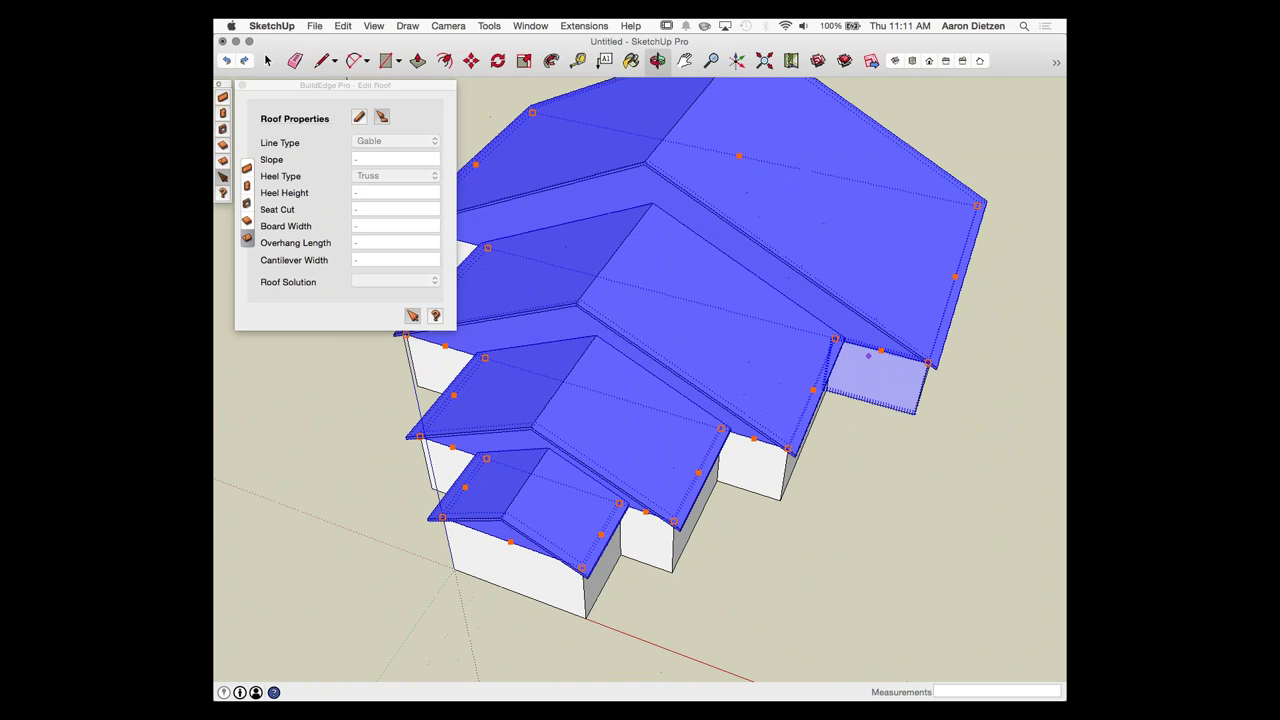
pyautogui.click(878, 351)
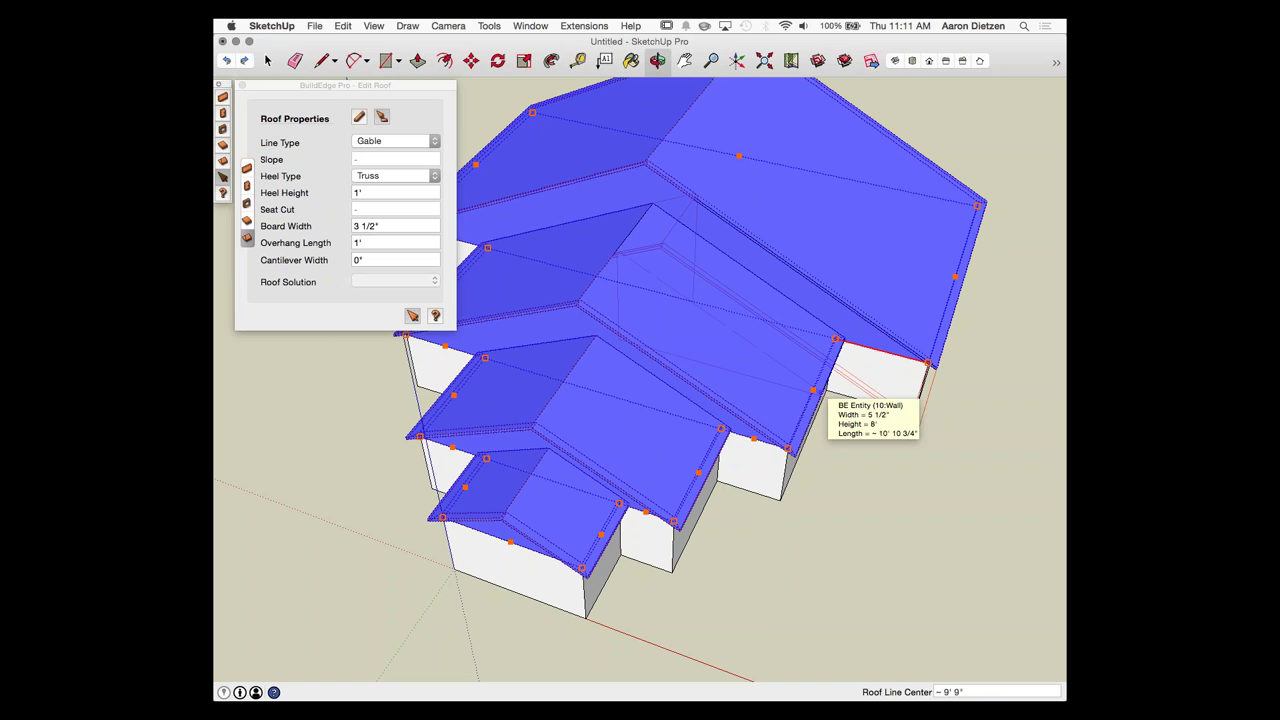
pyautogui.click(826, 389)
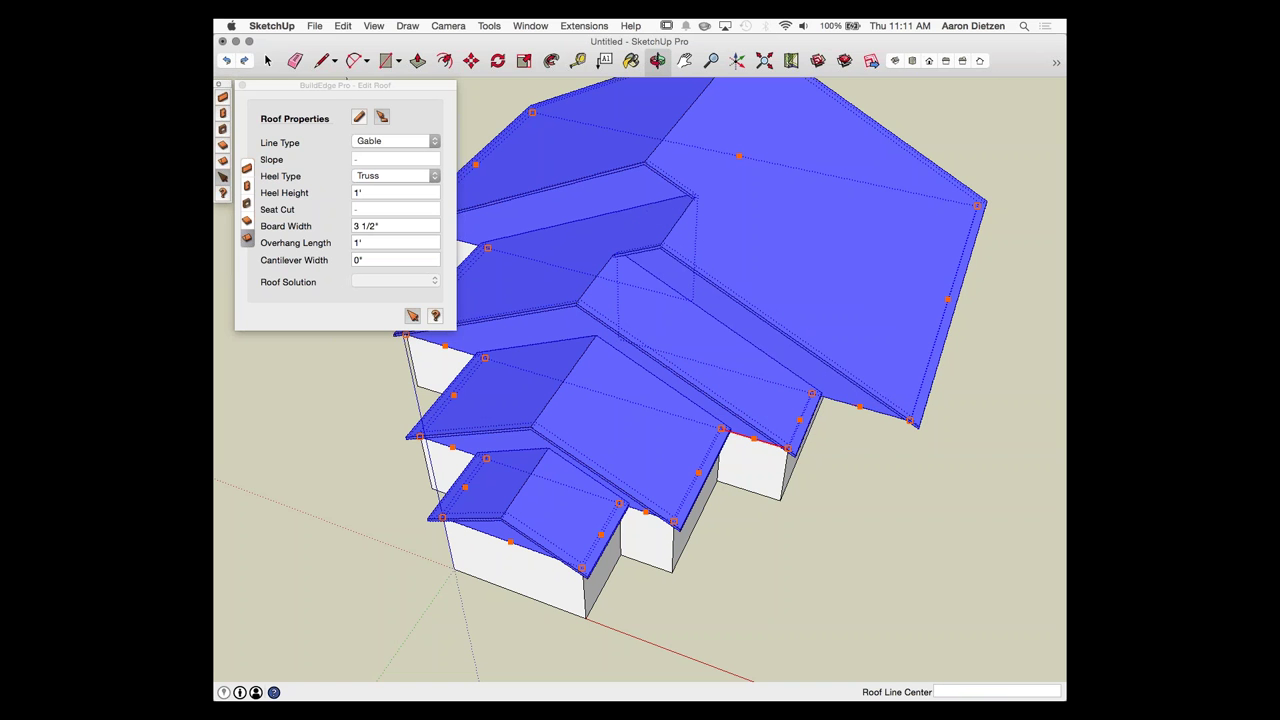
# Step: Move the third section's gable line on the same side forward about 8' 11" and shift the second section's line forward too
pyautogui.click(754, 439)
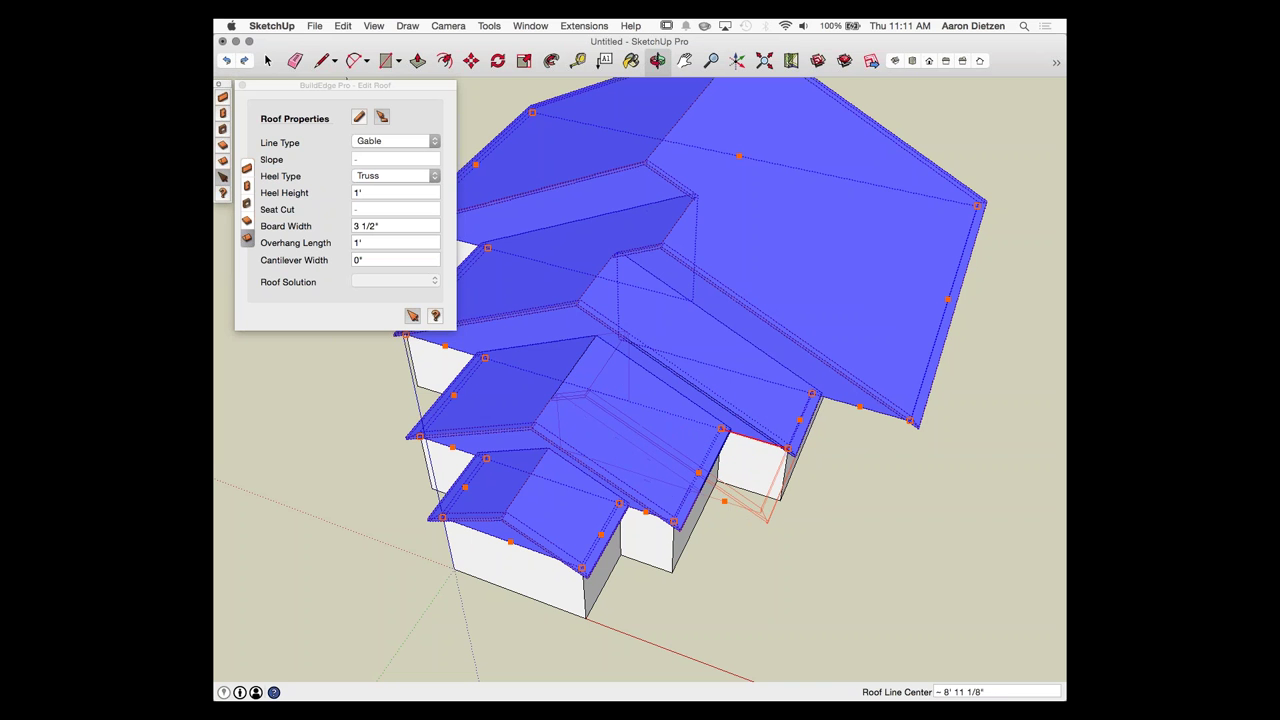
pyautogui.click(770, 512)
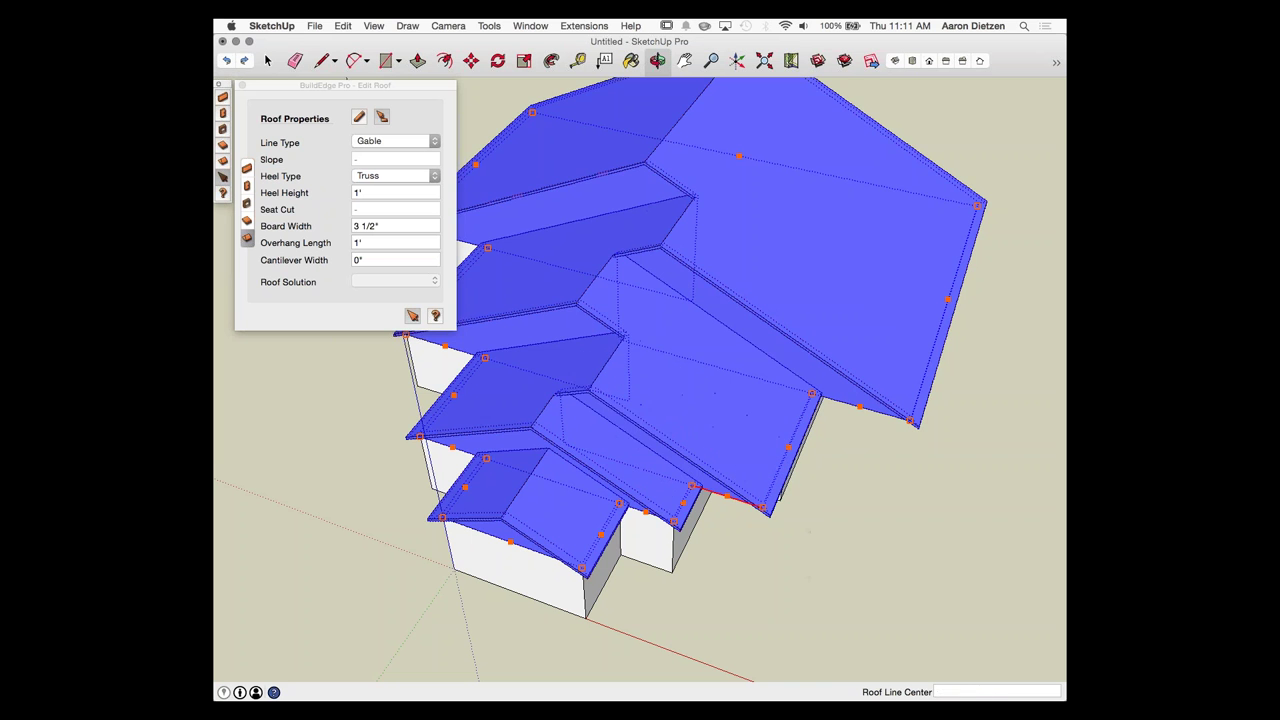
pyautogui.click(646, 512)
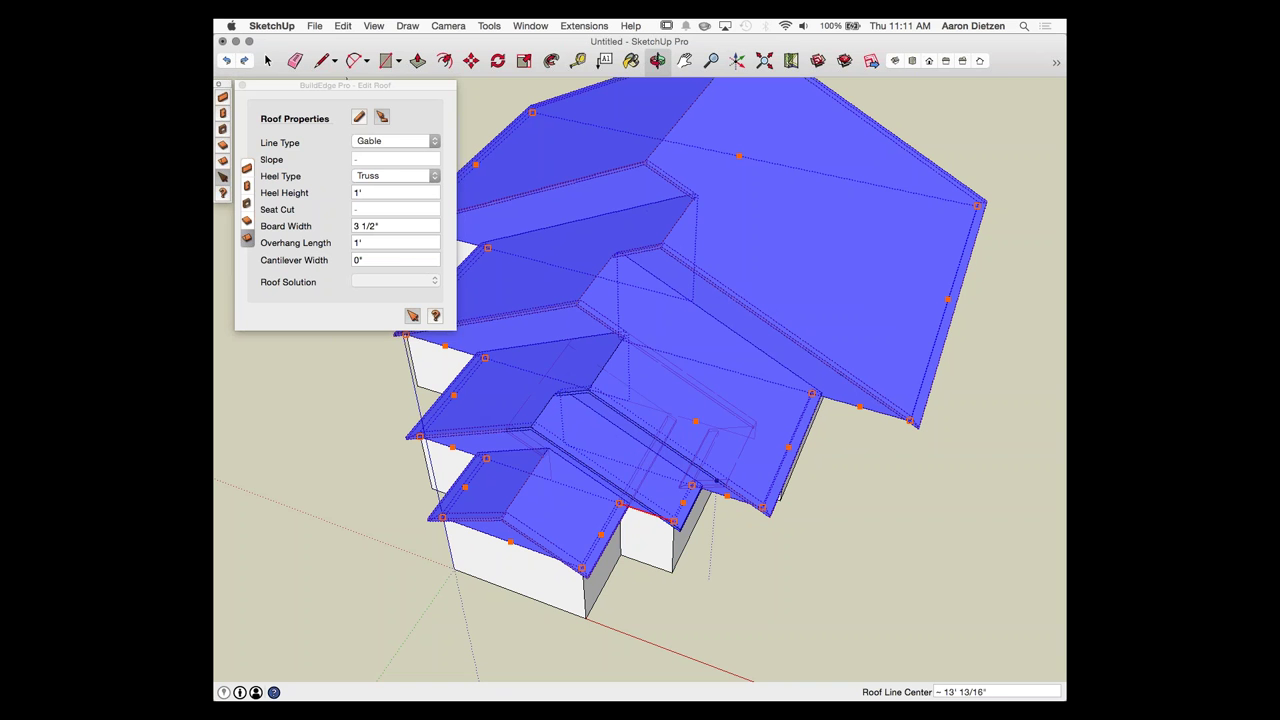
pyautogui.click(627, 549)
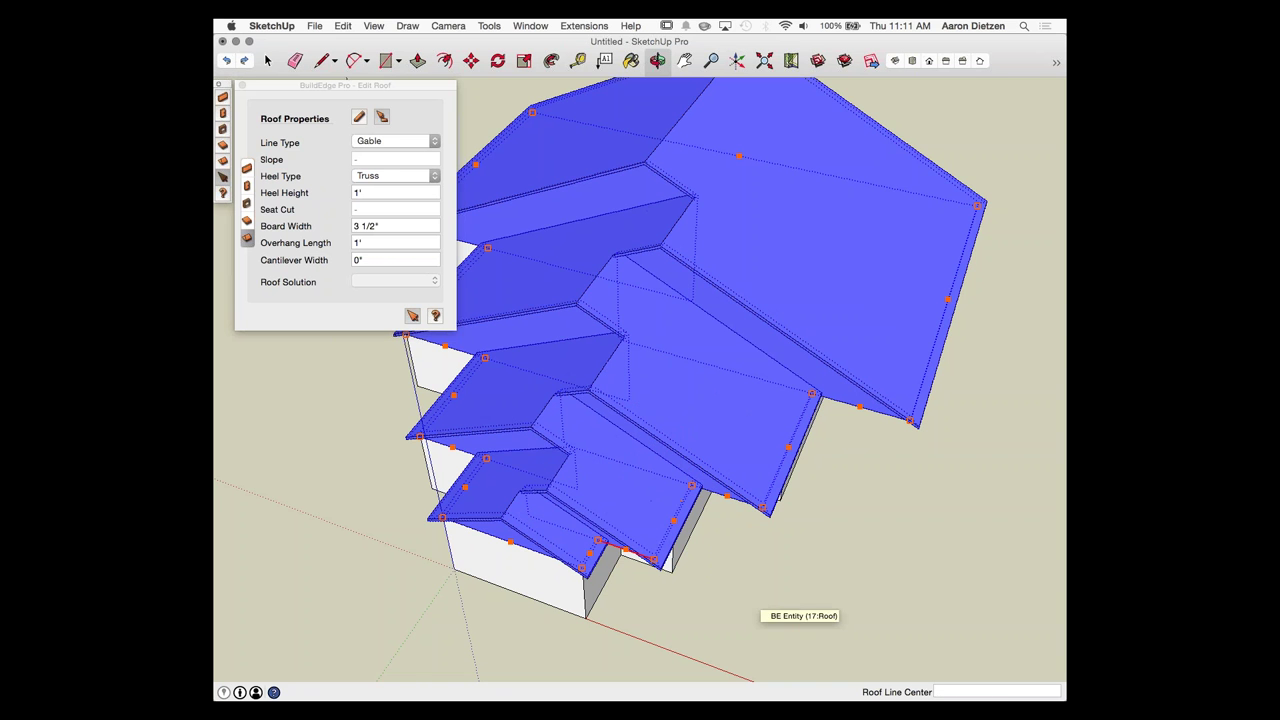
# Step: Deselect the roof, then reselect it and set the frontmost section's front roof line to the Standard line type
pyautogui.scroll(1, 752, 597)
pyautogui.scroll(-2, 752, 597)
pyautogui.click(752, 597)
pyautogui.moveTo(752, 597)
pyautogui.mouseDown(button='middle')
pyautogui.moveTo(795, 592)
pyautogui.moveTo(948, 400)
pyautogui.moveTo(935, 425)
pyautogui.mouseUp(button='middle')
pyautogui.scroll(-1, 935, 400)
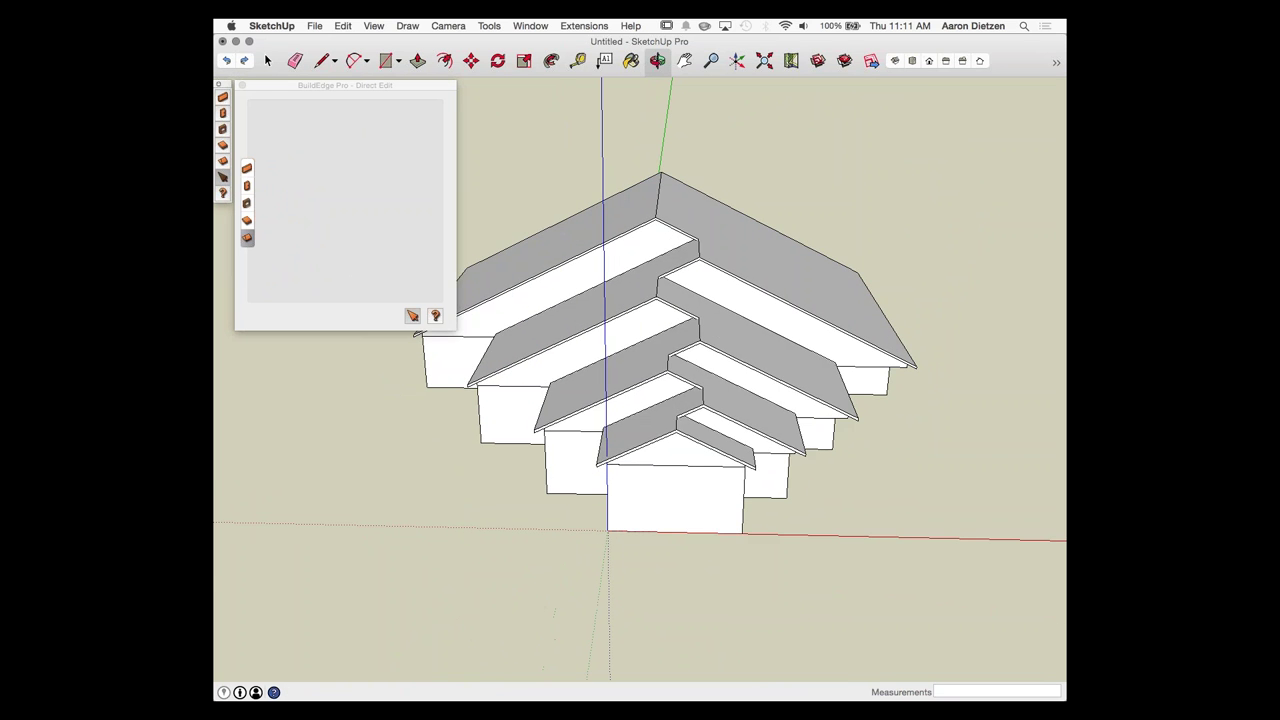
pyautogui.moveTo(674, 184); pyautogui.dragTo(702, 245, button='middle')
pyautogui.scroll(-2, 572, 180)
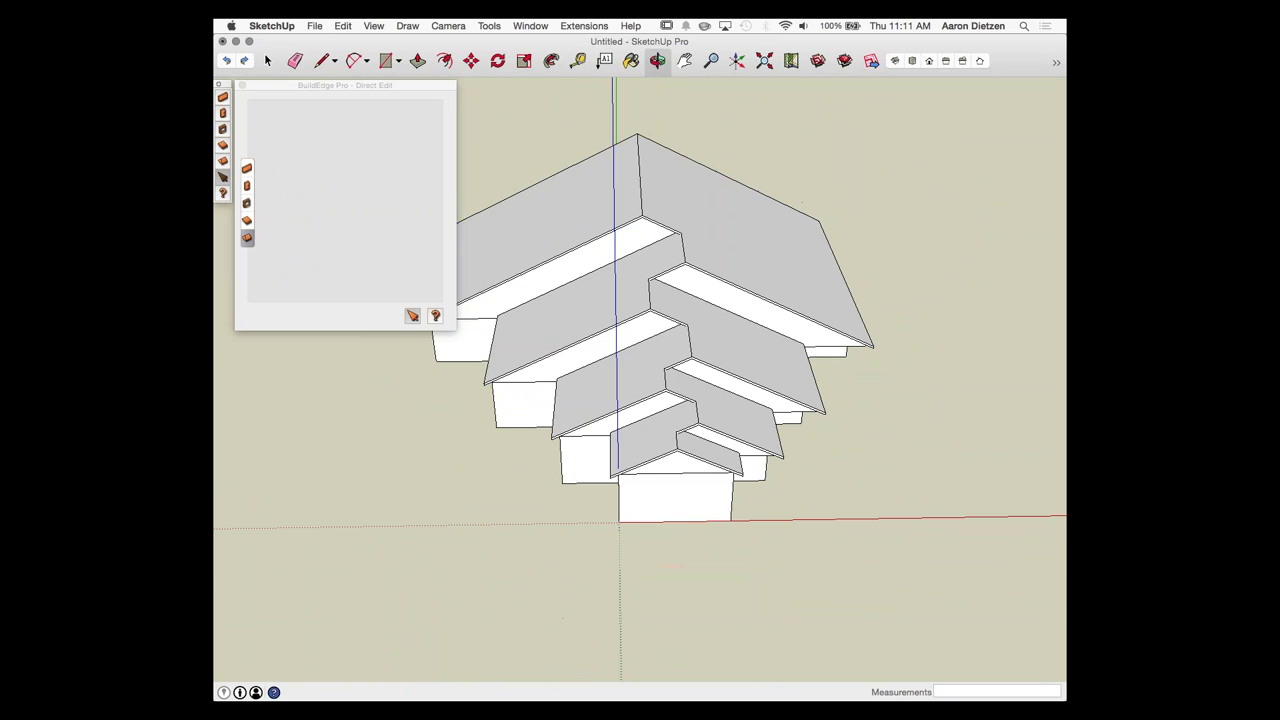
pyautogui.moveTo(718, 515)
pyautogui.click(697, 393)
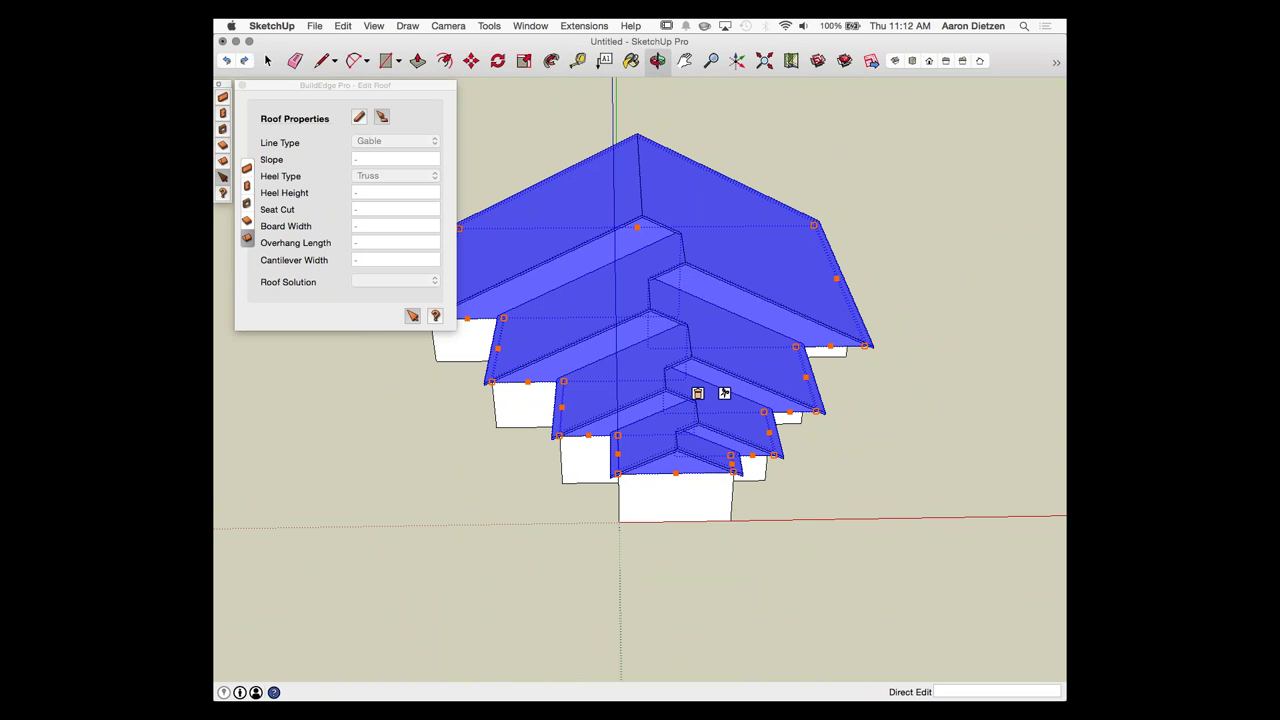
pyautogui.click(395, 141)
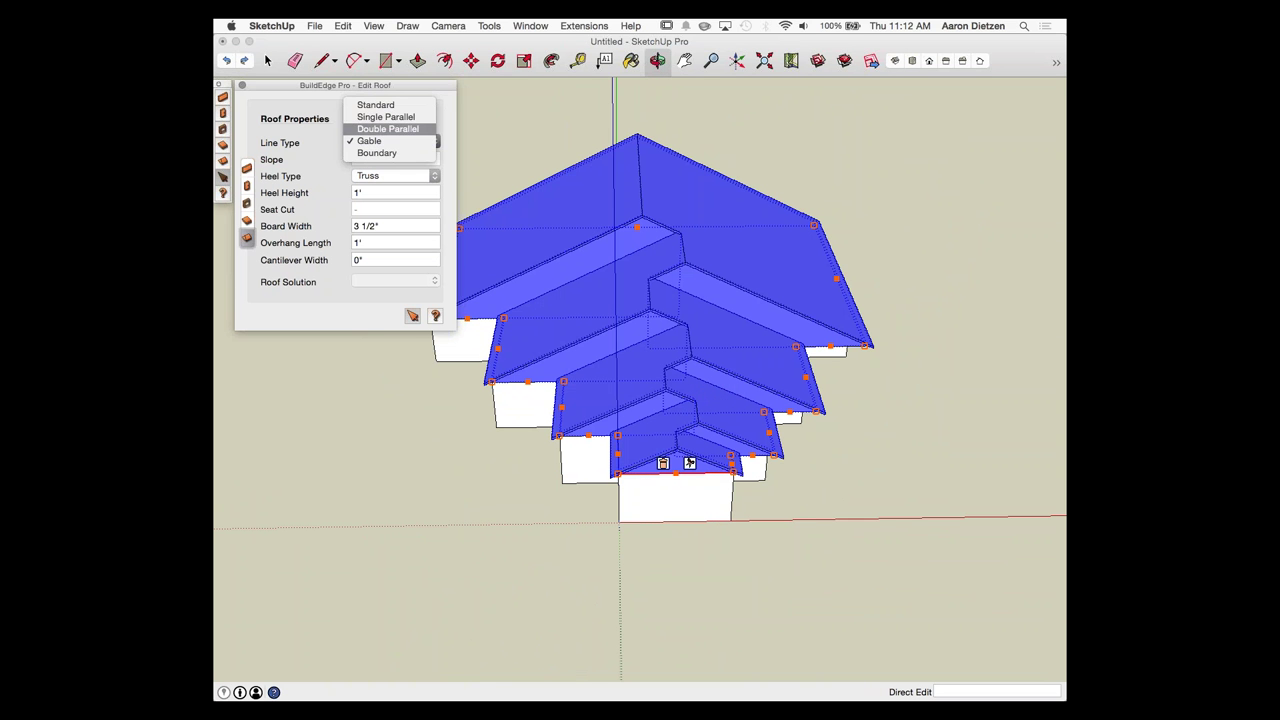
pyautogui.click(376, 104)
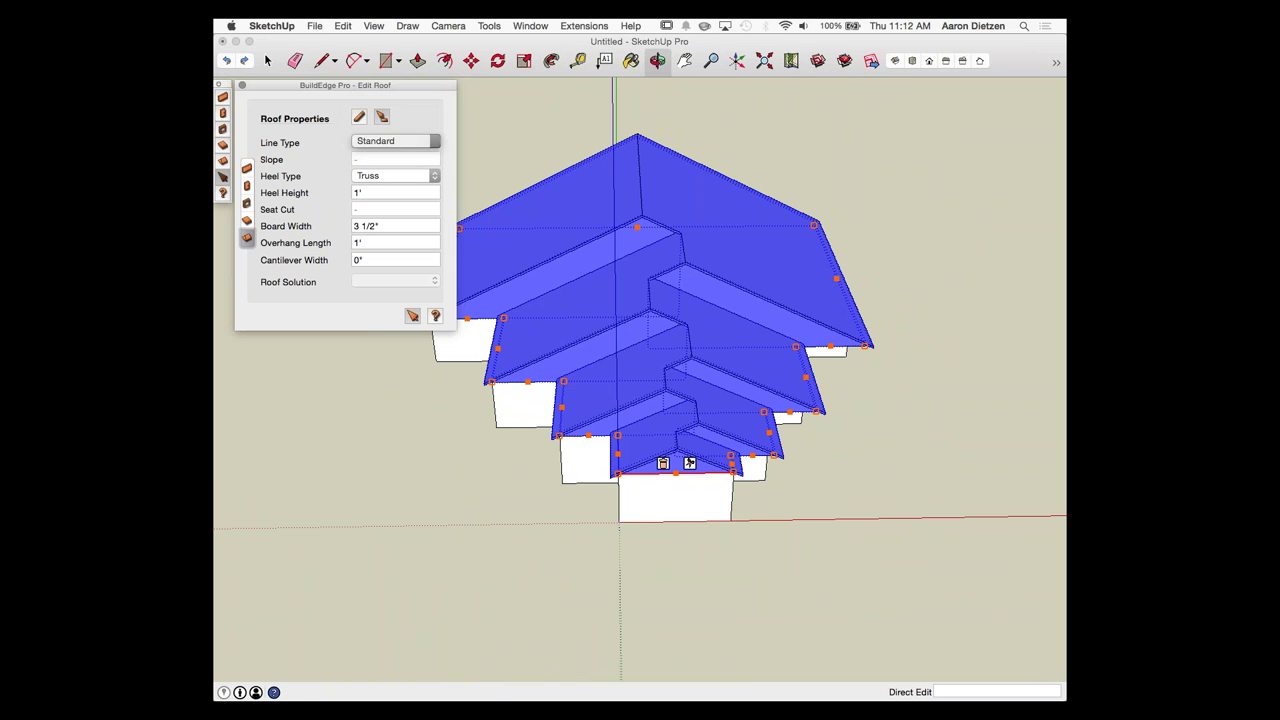
pyautogui.press('Escape')
# Step: Set the second section's front-facing roof lines on both stepped sides to the Standard line type
pyautogui.moveTo(660, 420)
pyautogui.mouseDown(button='middle')
pyautogui.moveTo(590, 418)
pyautogui.moveTo(672, 424)
pyautogui.mouseUp(button='middle')
pyautogui.scroll(2, 850, 465)
pyautogui.scroll(1, 733, 428)
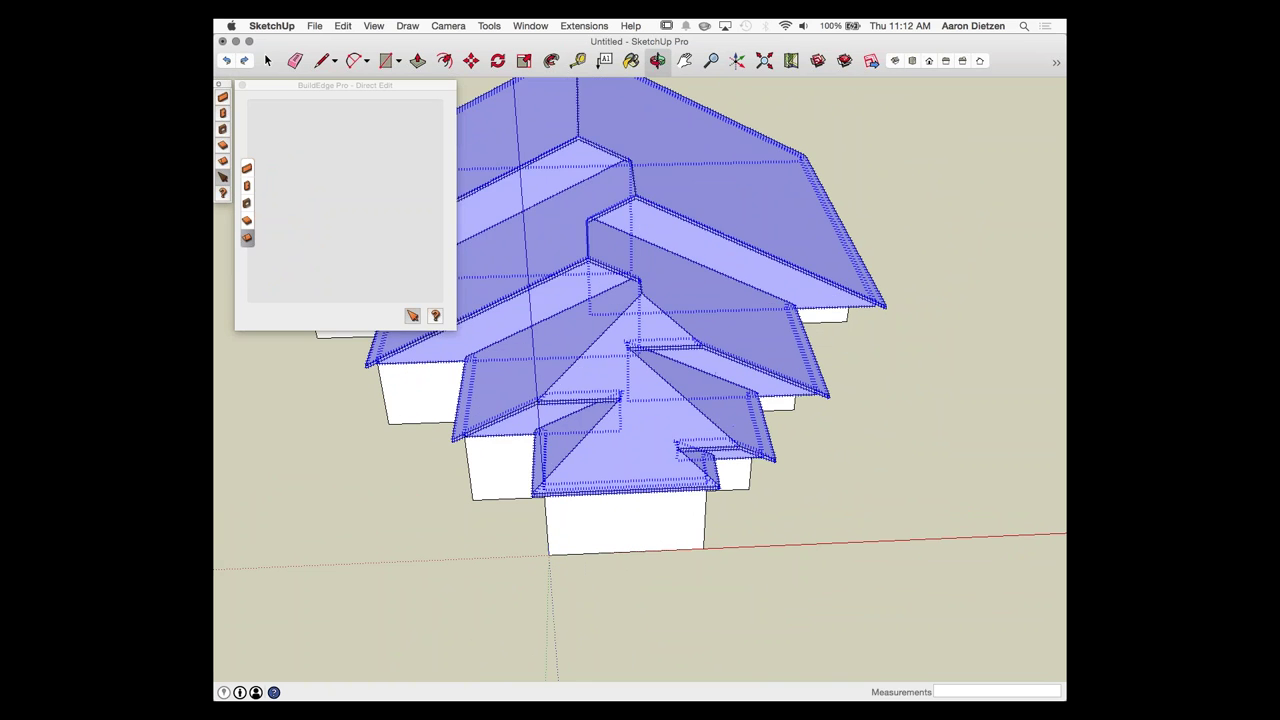
pyautogui.click(704, 413)
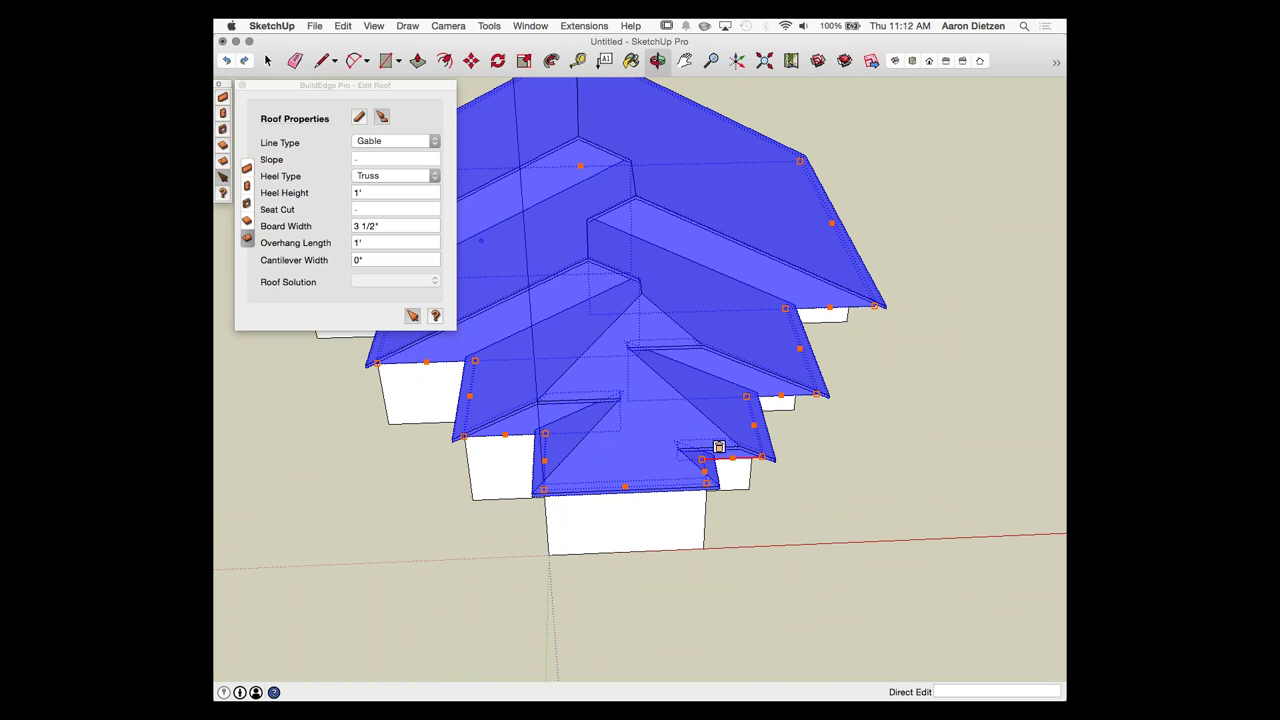
pyautogui.click(396, 141)
pyautogui.click(376, 104)
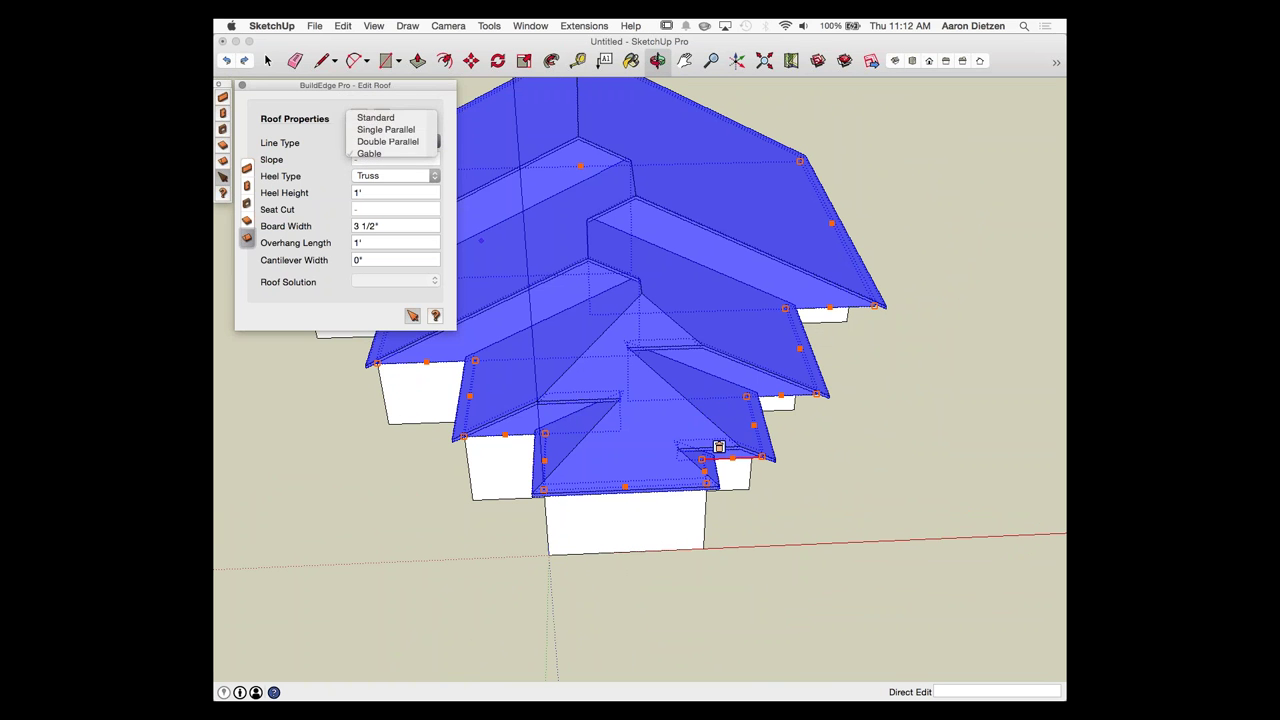
pyautogui.click(494, 424)
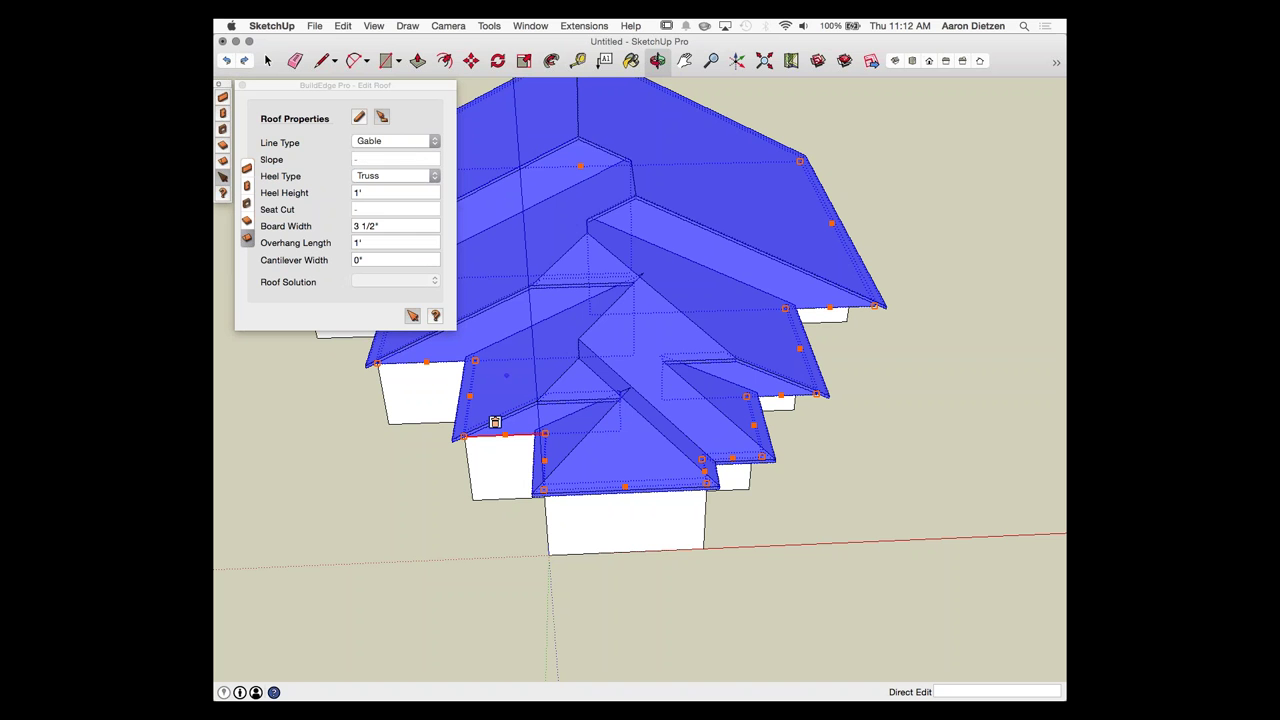
pyautogui.click(395, 141)
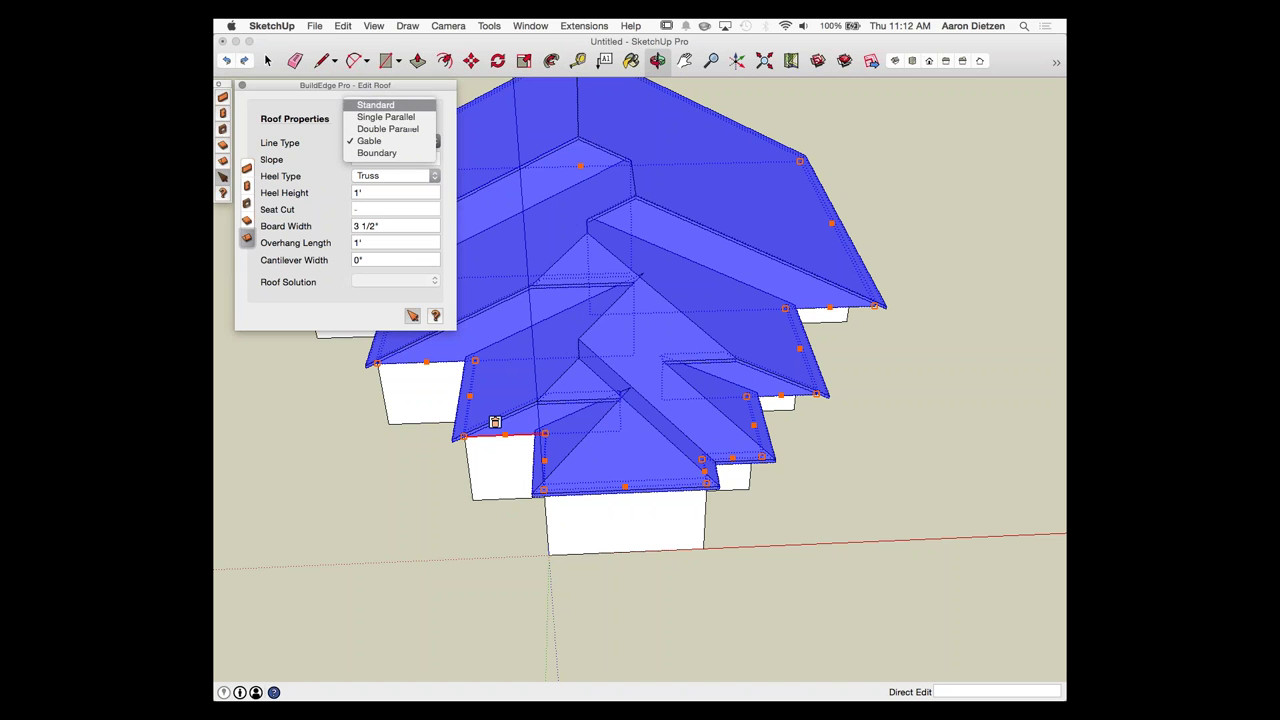
pyautogui.click(378, 108)
# Step: Change the third section's two front-facing roof lines from Gable to Standard
pyautogui.click(766, 394)
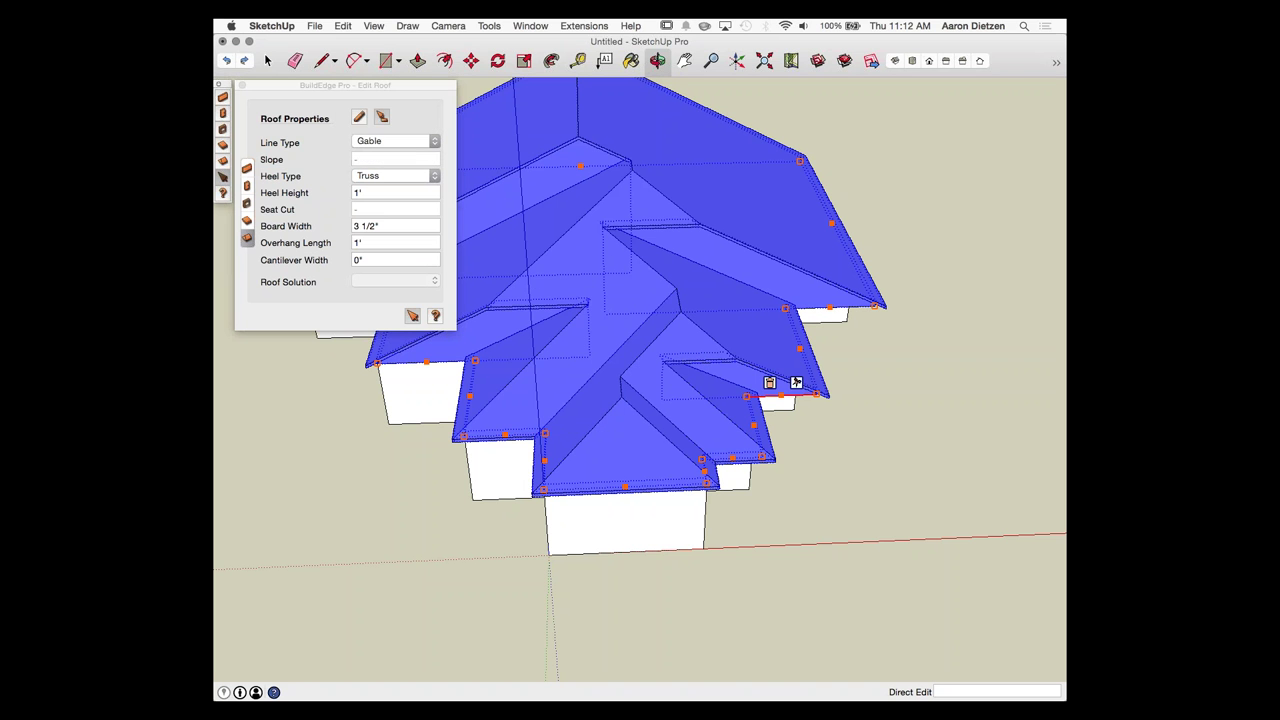
pyautogui.click(395, 141)
pyautogui.click(378, 106)
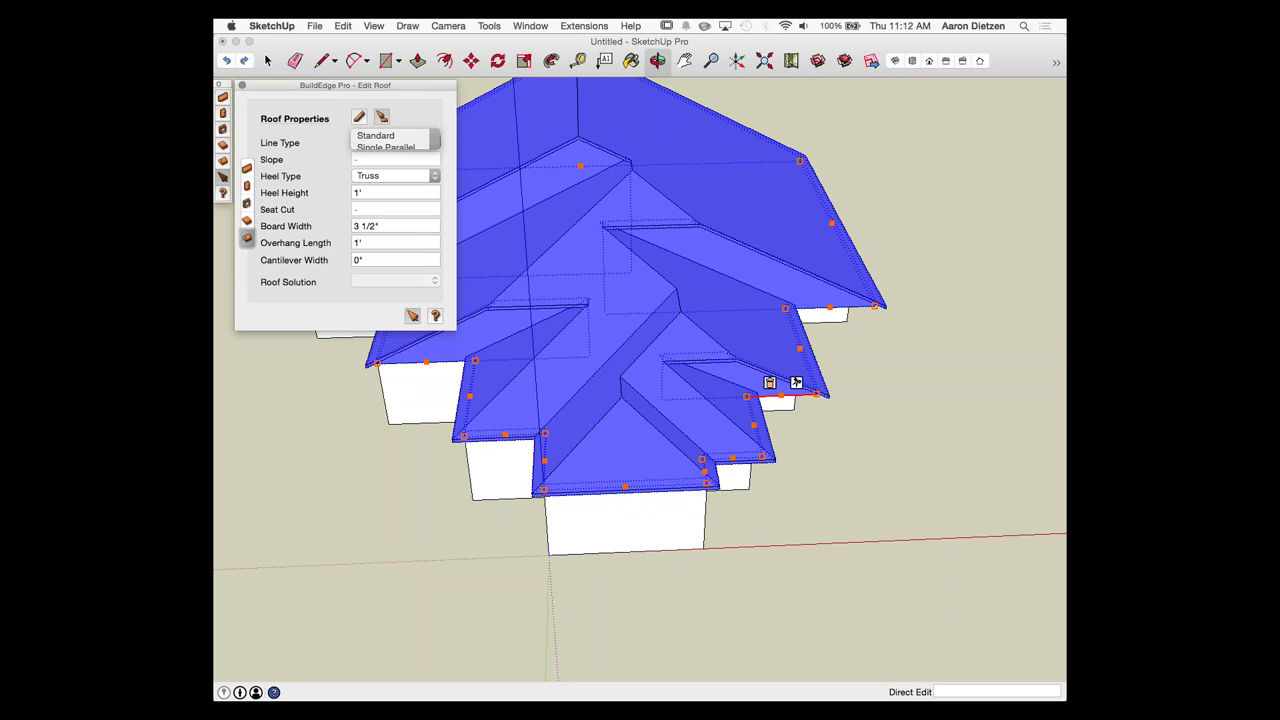
pyautogui.click(430, 362)
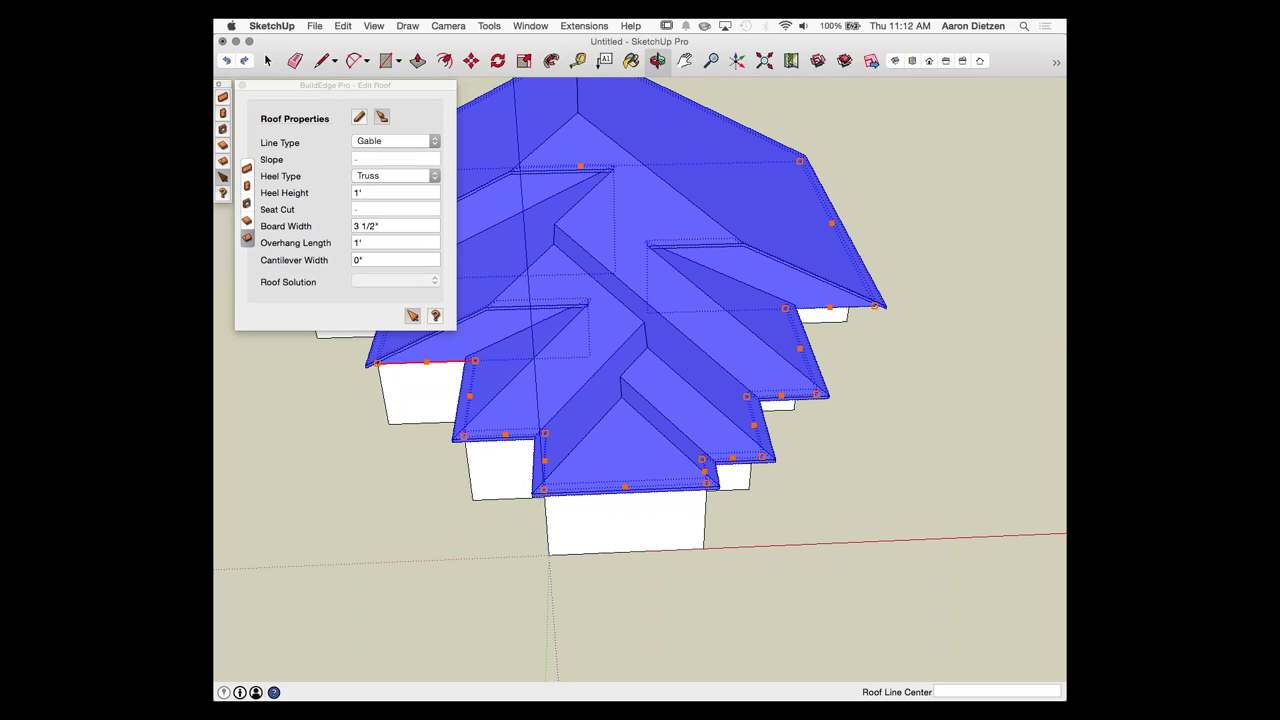
pyautogui.click(395, 141)
pyautogui.click(378, 103)
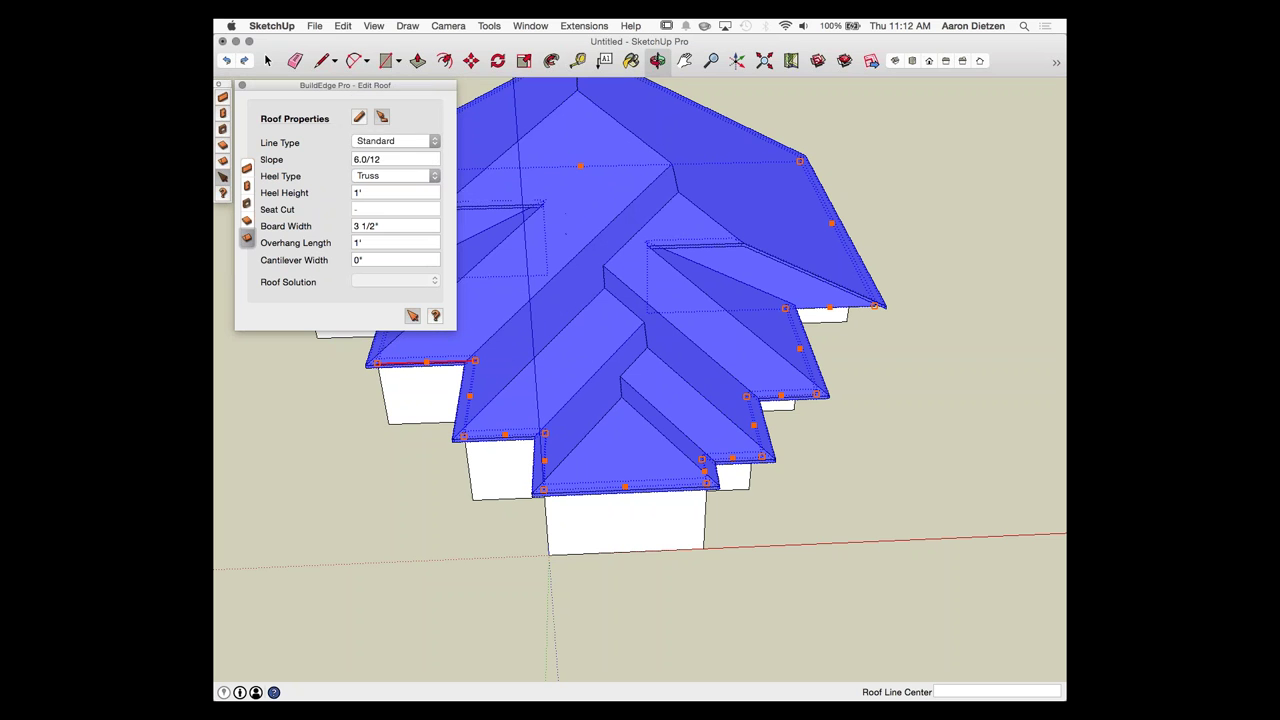
# Step: Set both front-facing lines of the rearmost roof section to Standard and deselect the roof
pyautogui.click(835, 307)
pyautogui.click(395, 141)
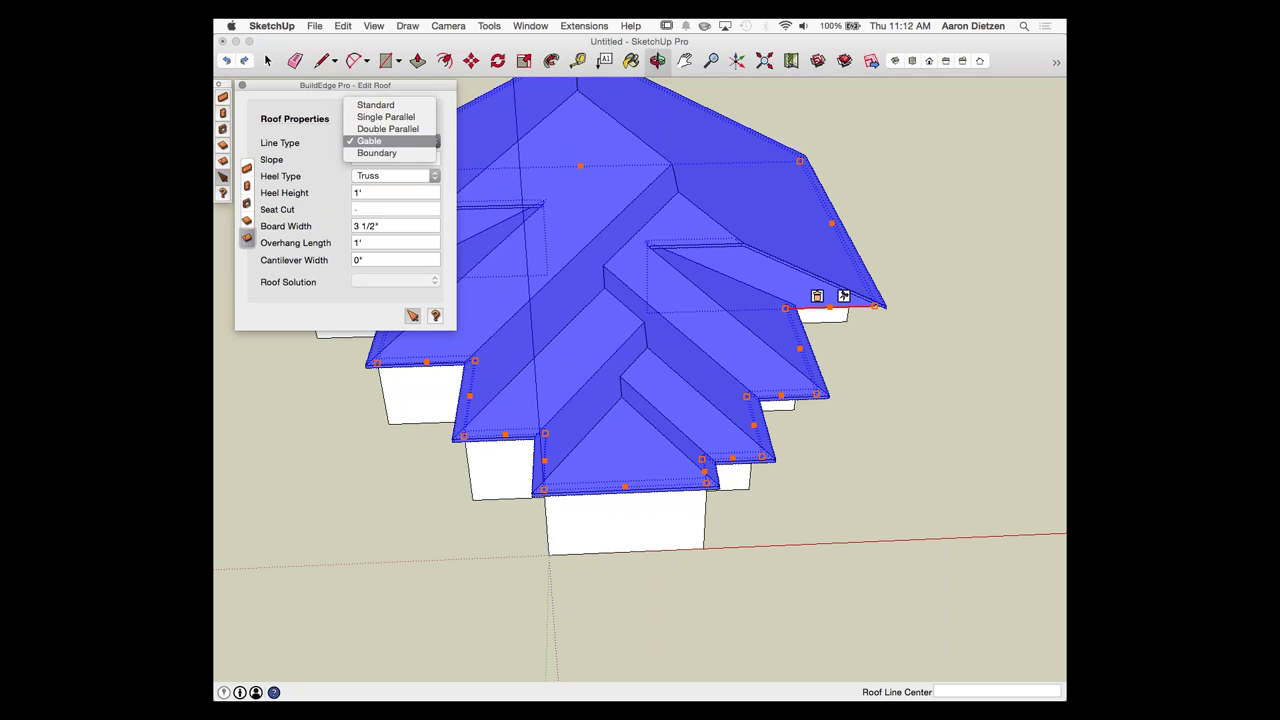
pyautogui.click(376, 105)
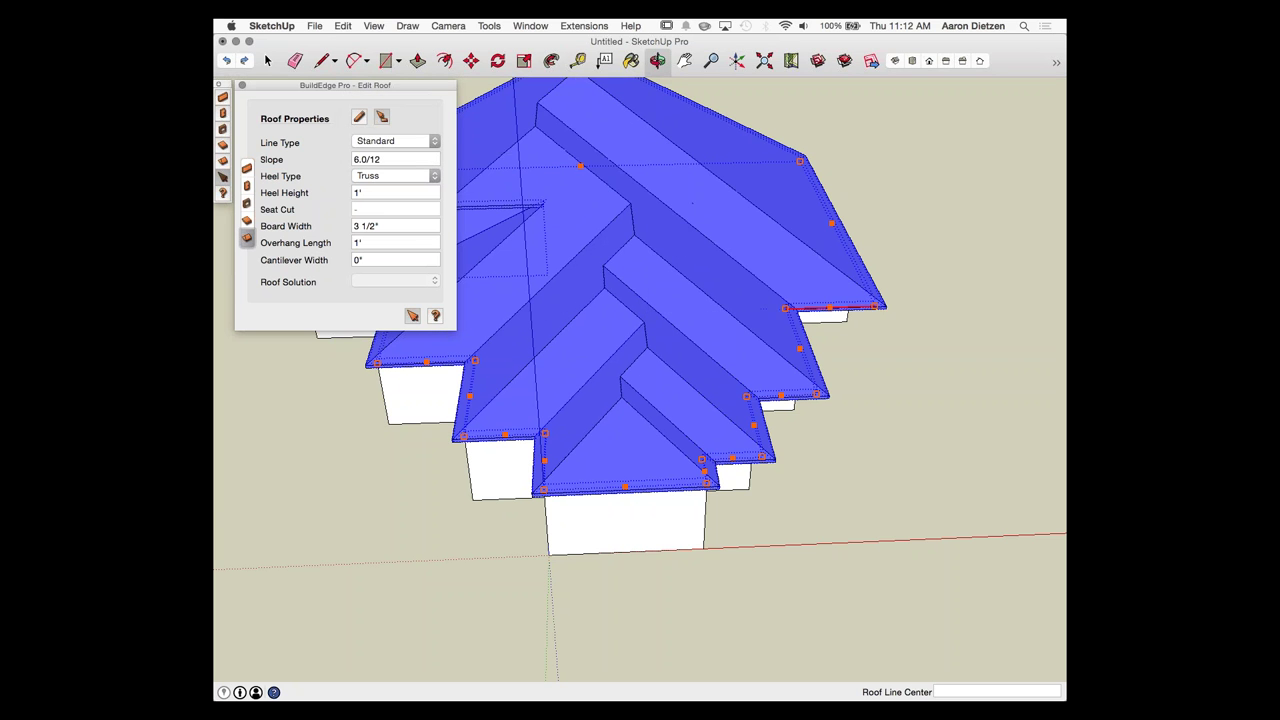
pyautogui.scroll(-3, 865, 337)
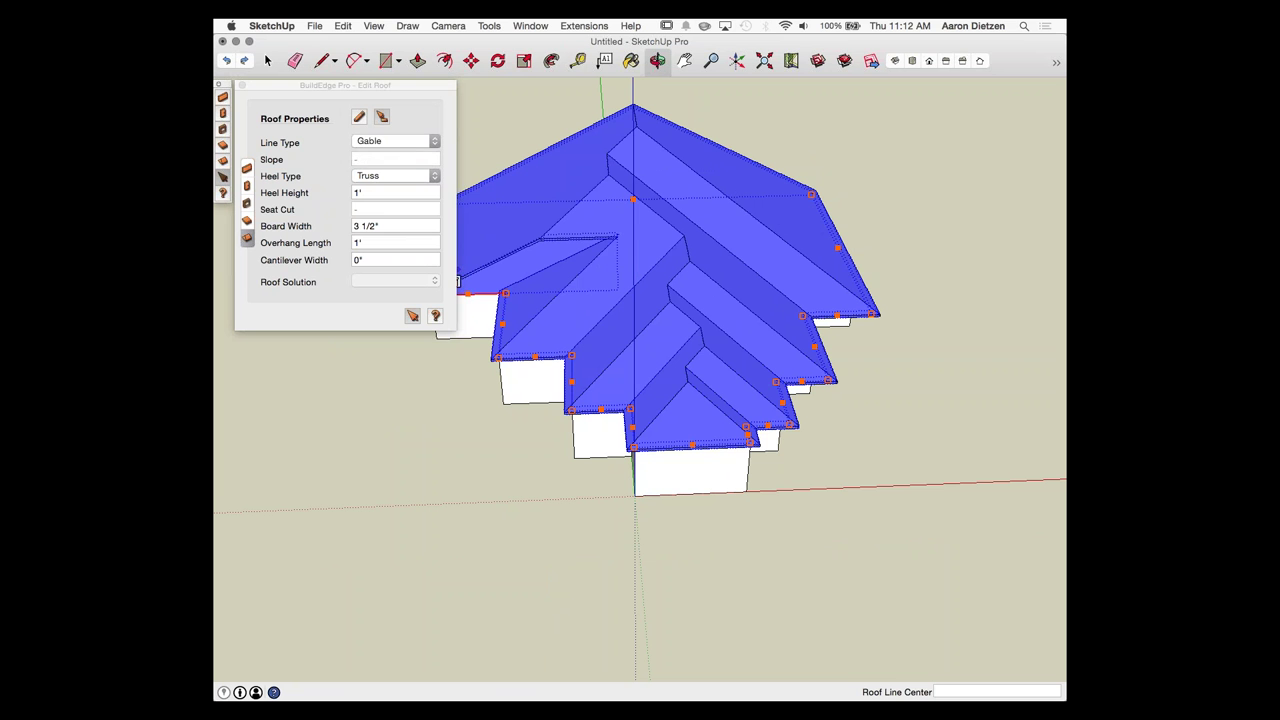
pyautogui.click(395, 141)
pyautogui.click(376, 105)
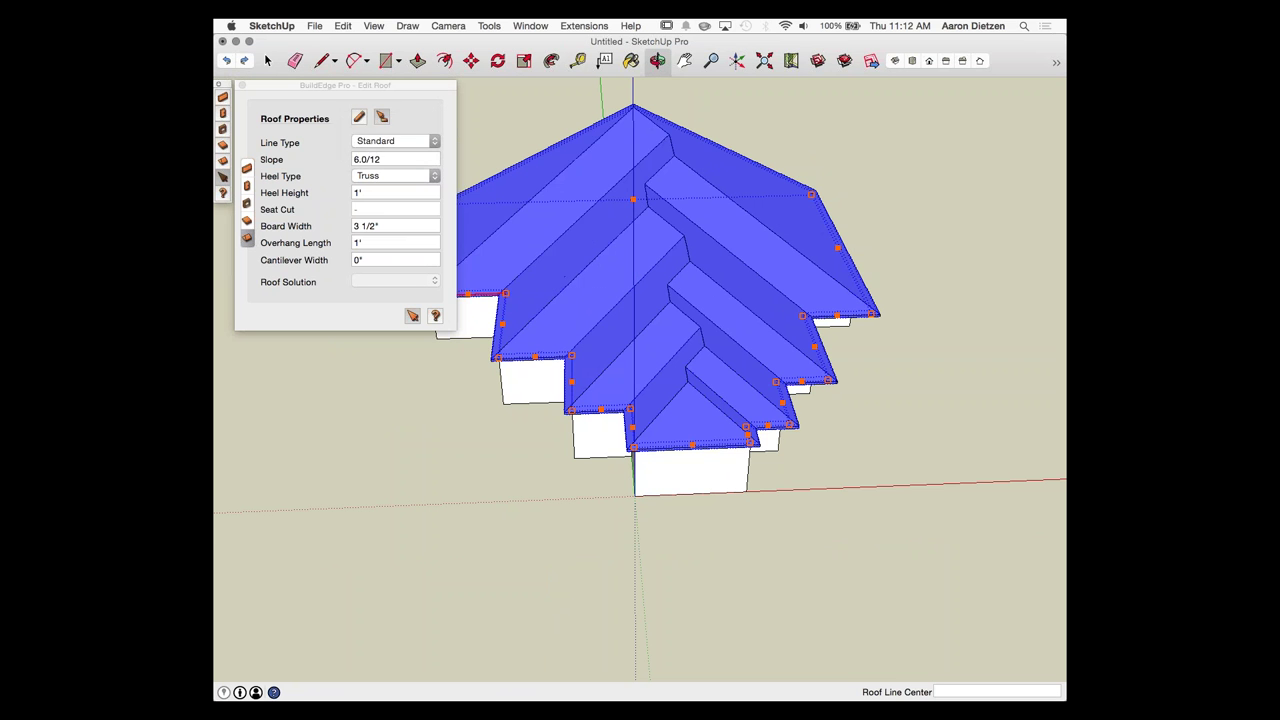
pyautogui.press('Escape')
# Step: Examine the hips, ridges and valleys of the stepped roof from the front, above and the side
pyautogui.moveTo(700, 560); pyautogui.dragTo(610, 630, button='middle')
pyautogui.moveTo(765, 420); pyautogui.dragTo(785, 400, button='middle')
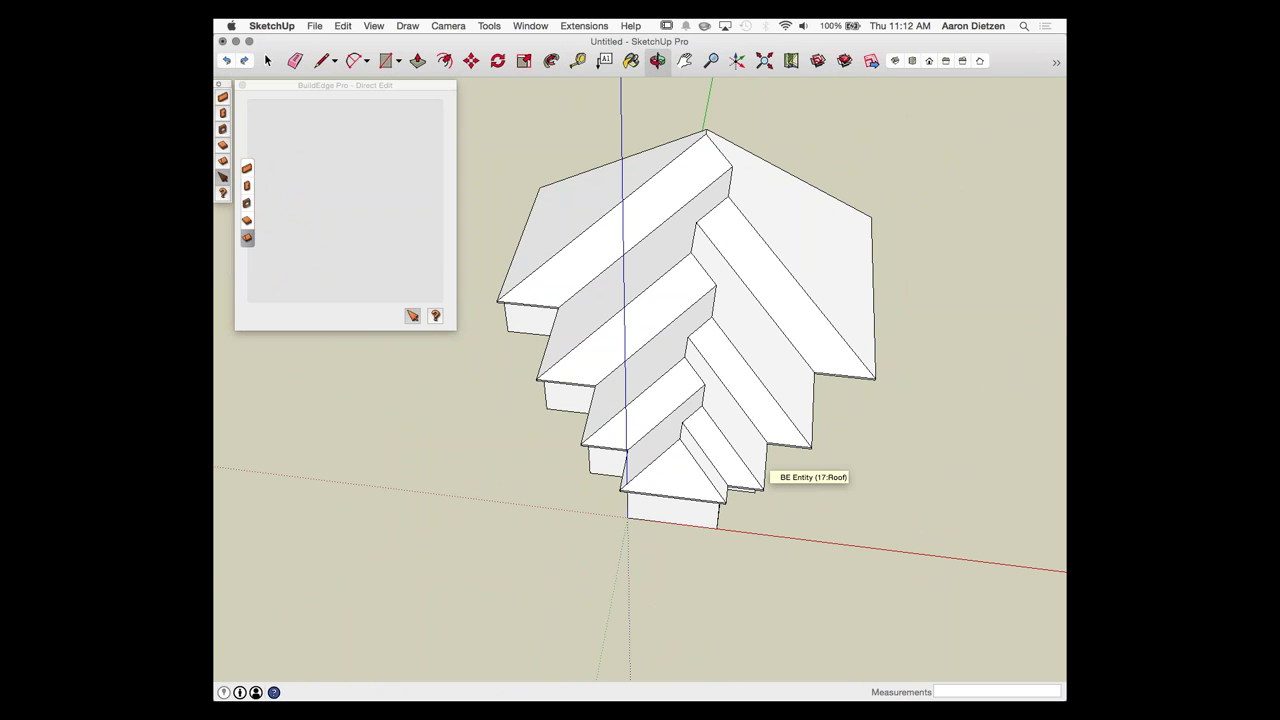
pyautogui.moveTo(765, 472); pyautogui.dragTo(700, 420, button='middle')
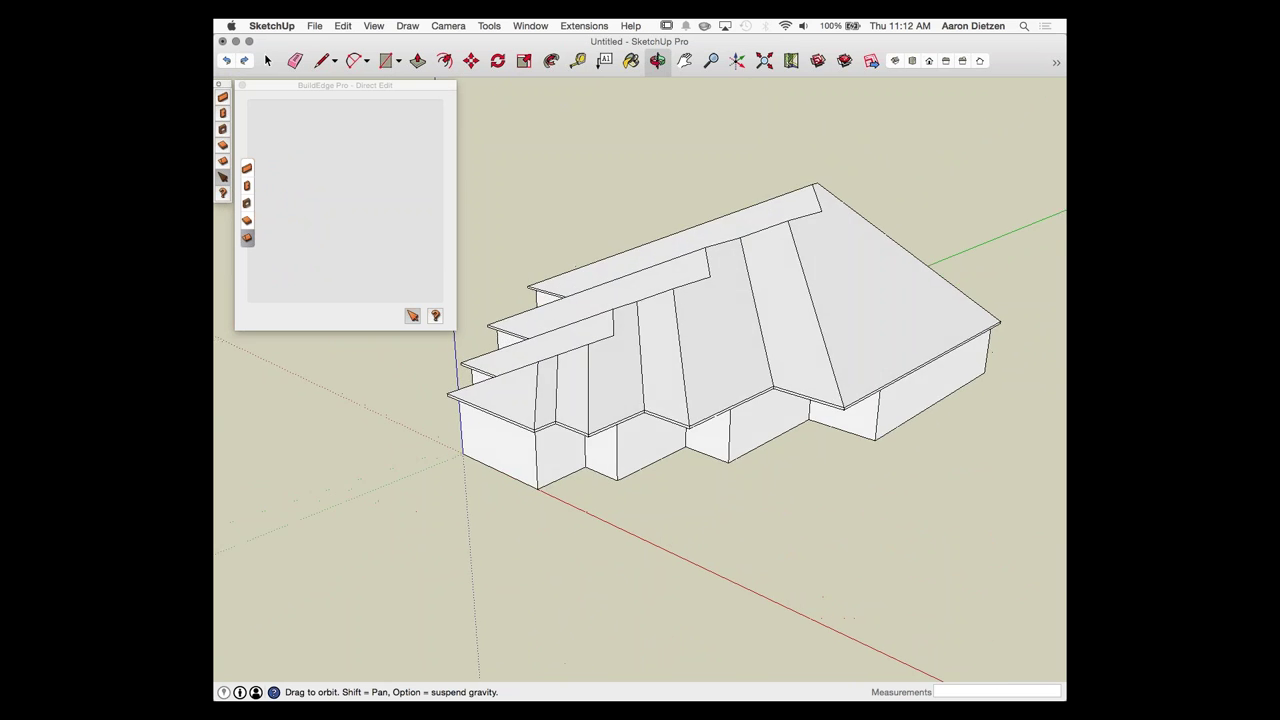
pyautogui.moveTo(745, 260); pyautogui.dragTo(933, 373, button='middle')
pyautogui.scroll(-5, 933, 373)
pyautogui.click(645, 271)
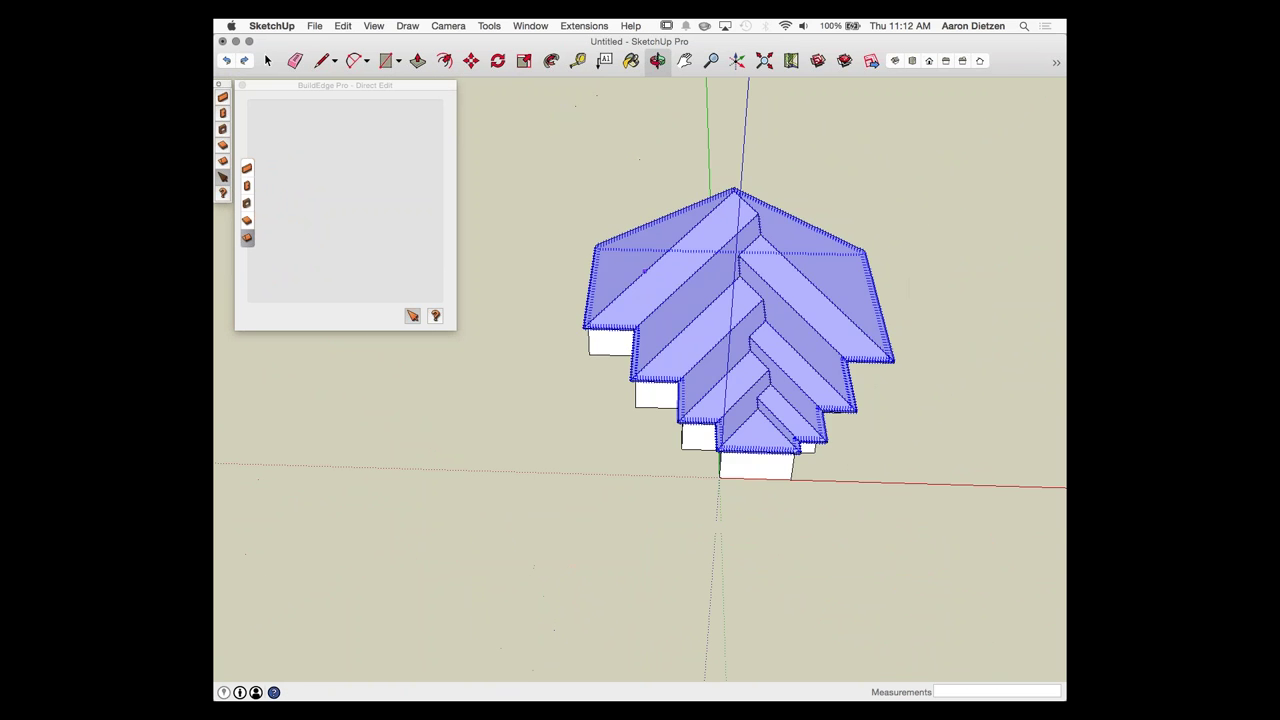
pyautogui.scroll(-3, 793, 279)
pyautogui.scroll(2, 655, 222)
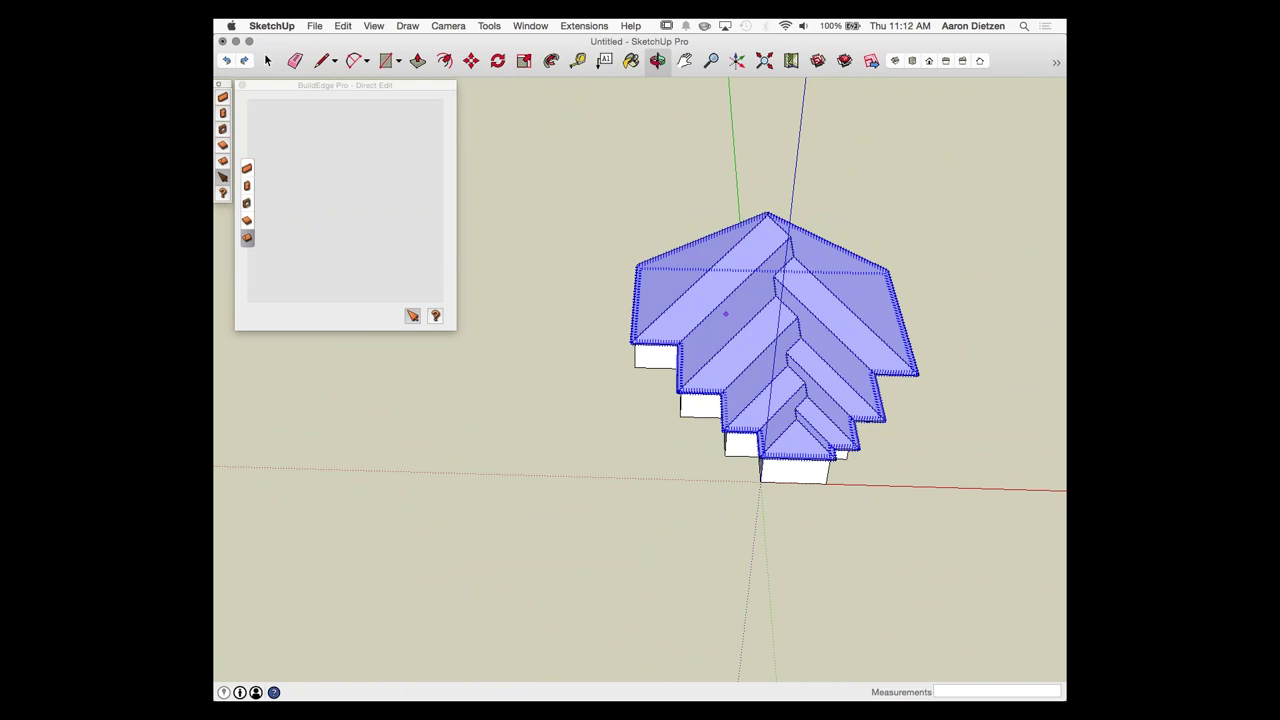
pyautogui.moveTo(870, 365); pyautogui.dragTo(705, 335, button='middle')
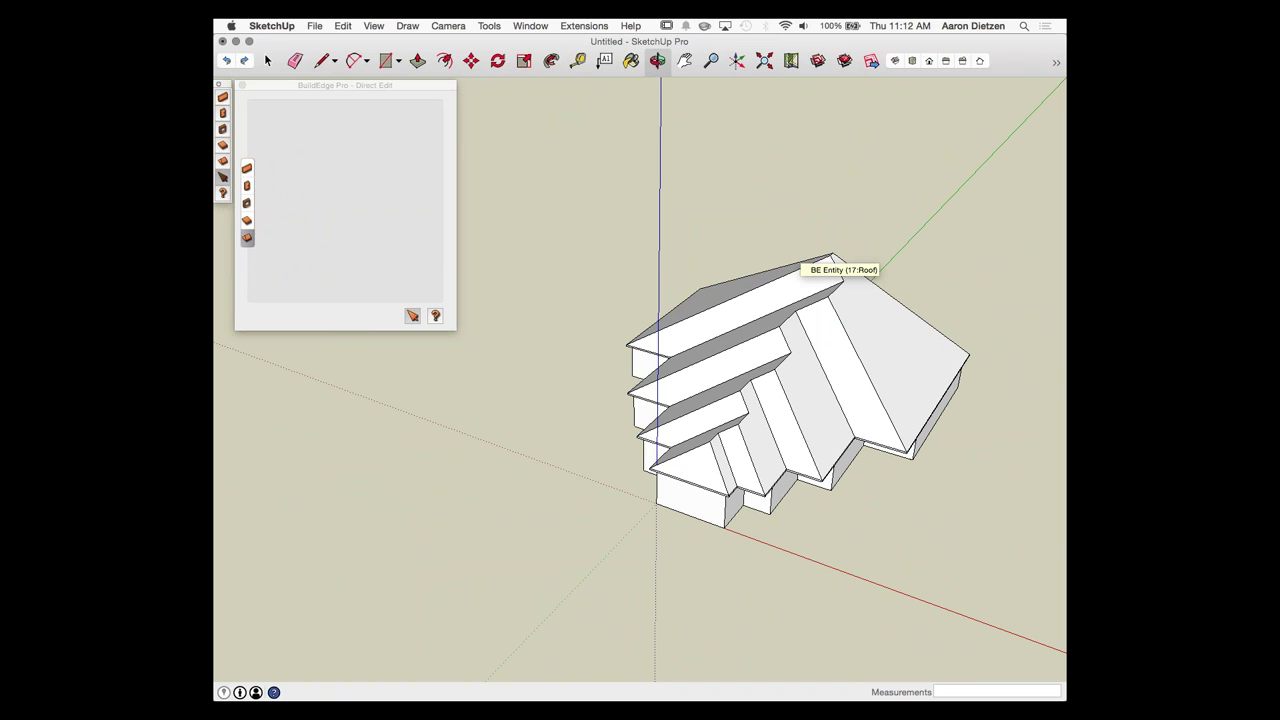
# Step: Close the untitled model without saving its changes
pyautogui.click(222, 41)
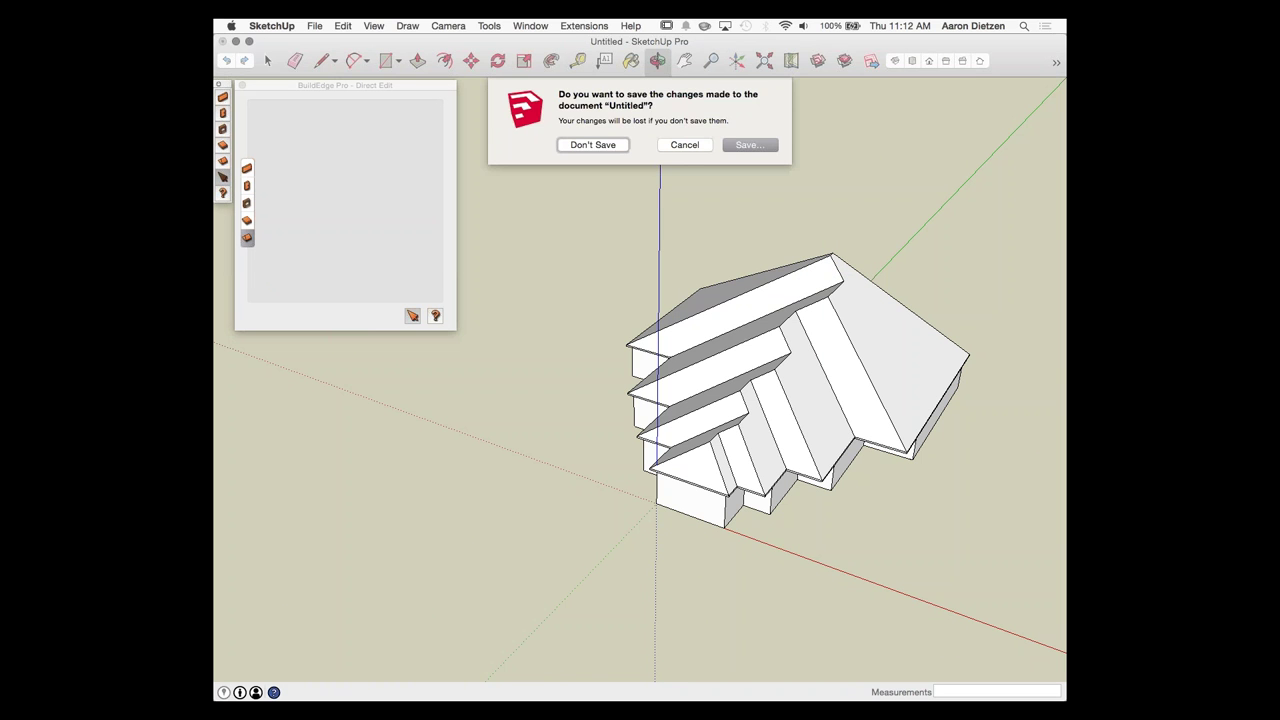
pyautogui.press('super+d')
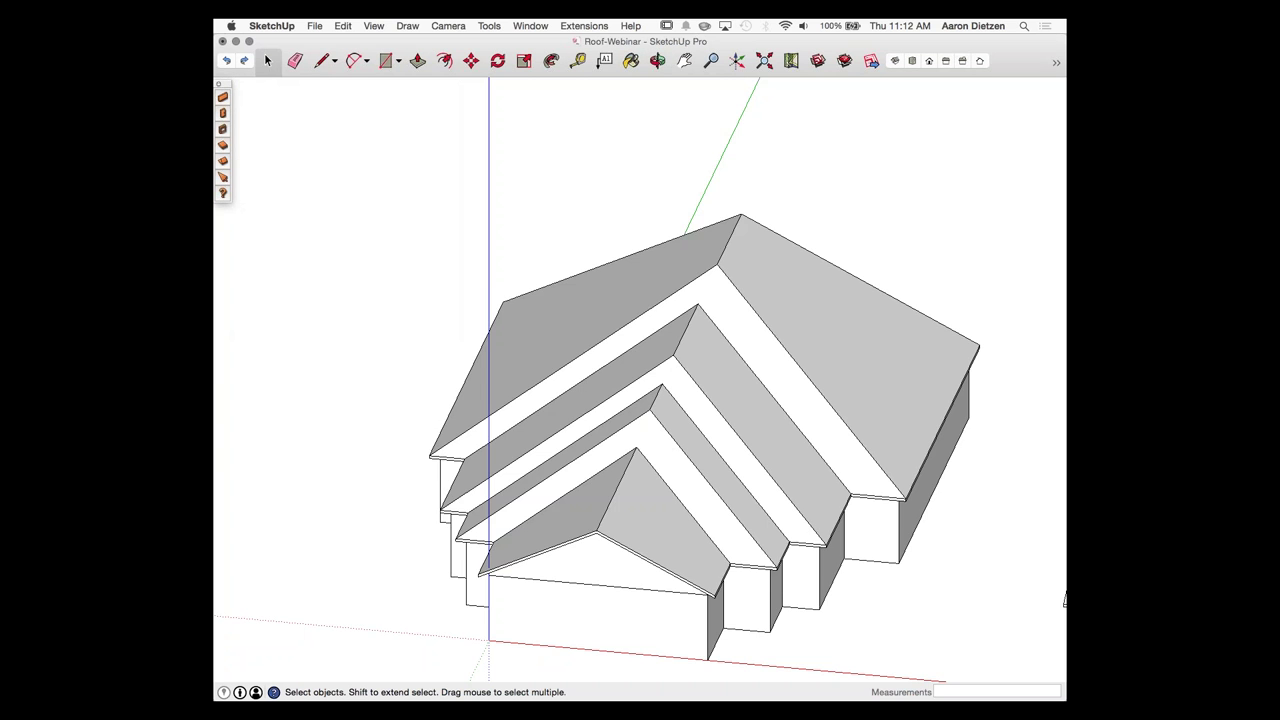
# Step: Examine the Roof-Webinar model's long gabled house, including its chimney, the small cricket behind it and the front cross gable
pyautogui.scroll(-8, 488, 340)
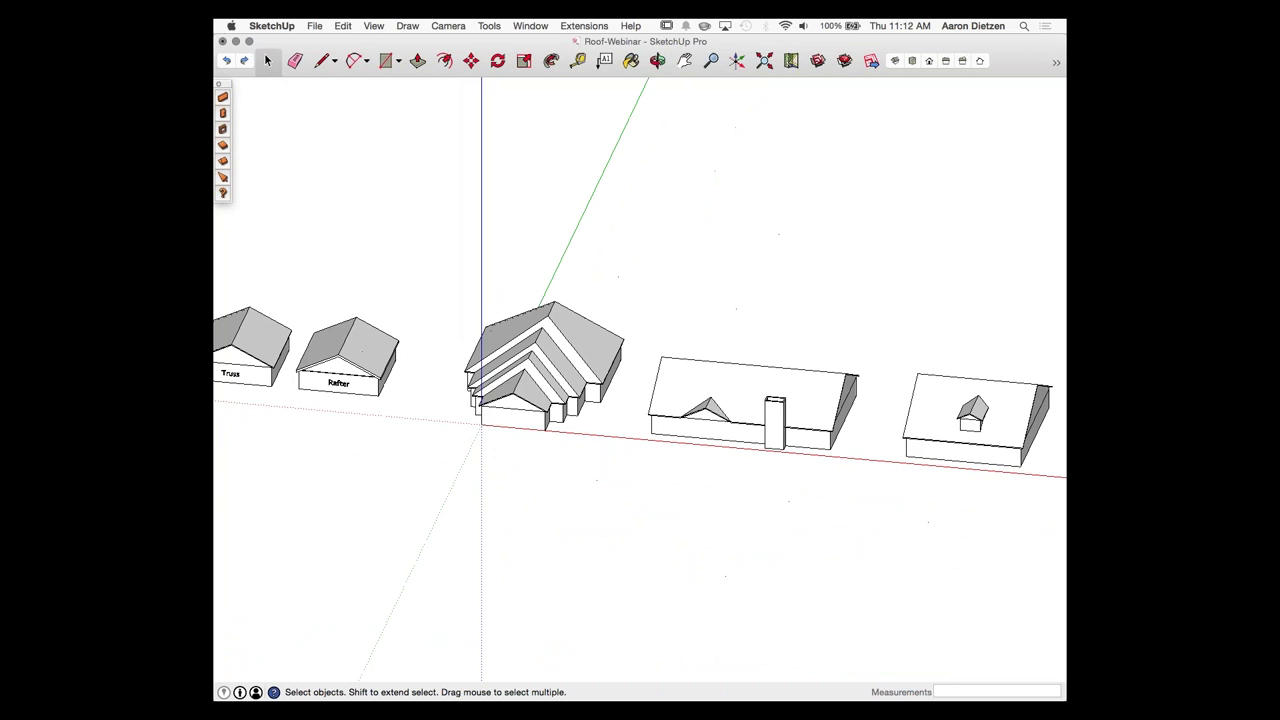
pyautogui.scroll(3, 750, 412)
pyautogui.scroll(5, 775, 427)
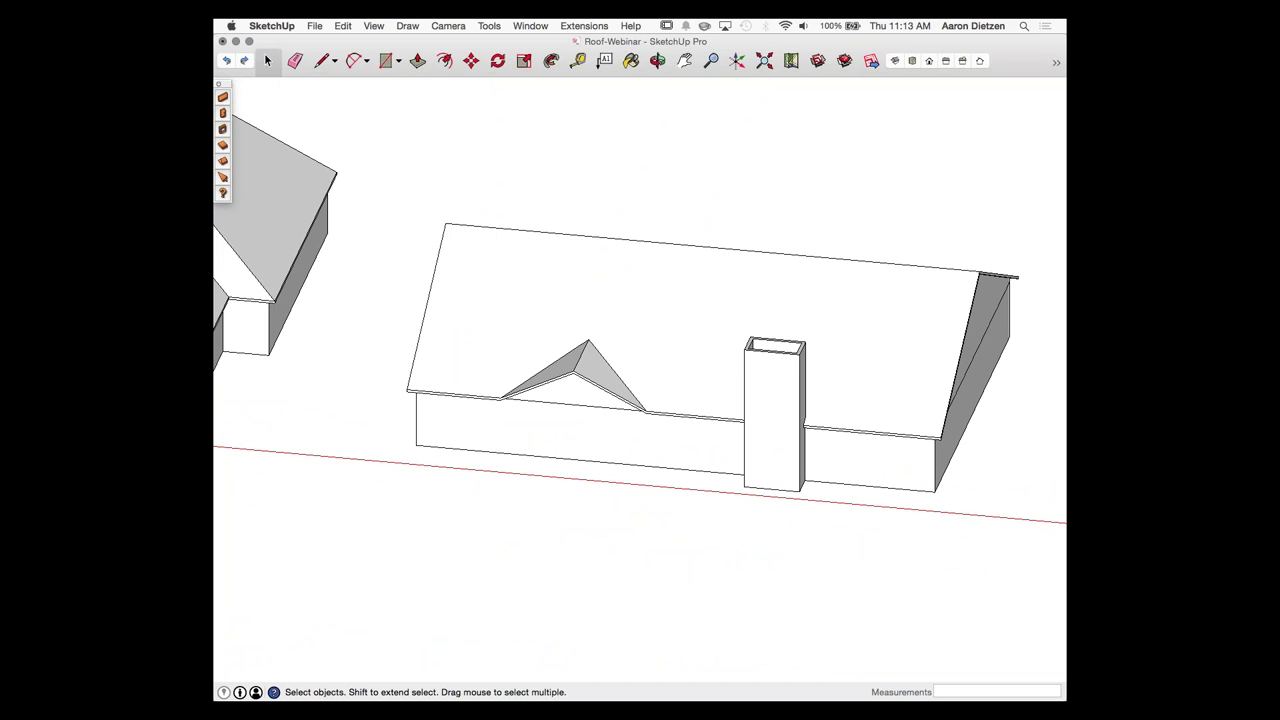
pyautogui.scroll(3, 780, 400)
pyautogui.moveTo(780, 400); pyautogui.dragTo(540, 475, button='middle')
pyautogui.moveTo(725, 480); pyautogui.dragTo(795, 565, button='middle')
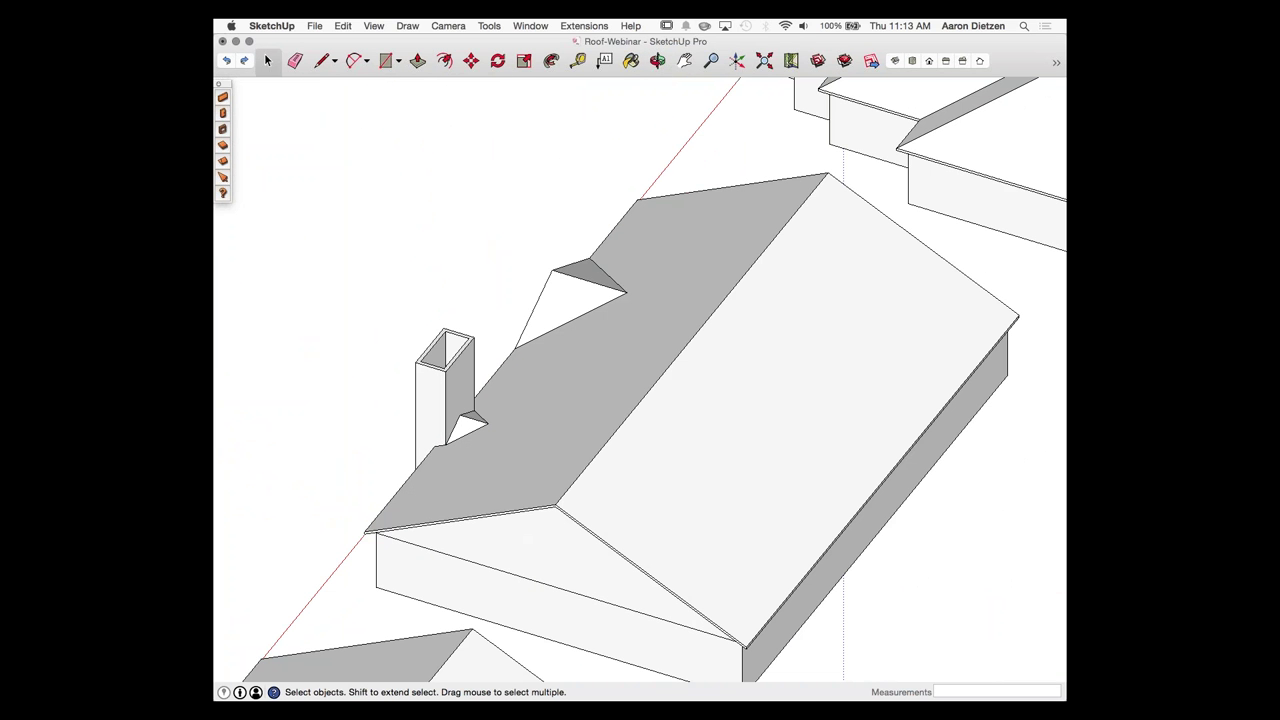
pyautogui.scroll(3, 455, 430)
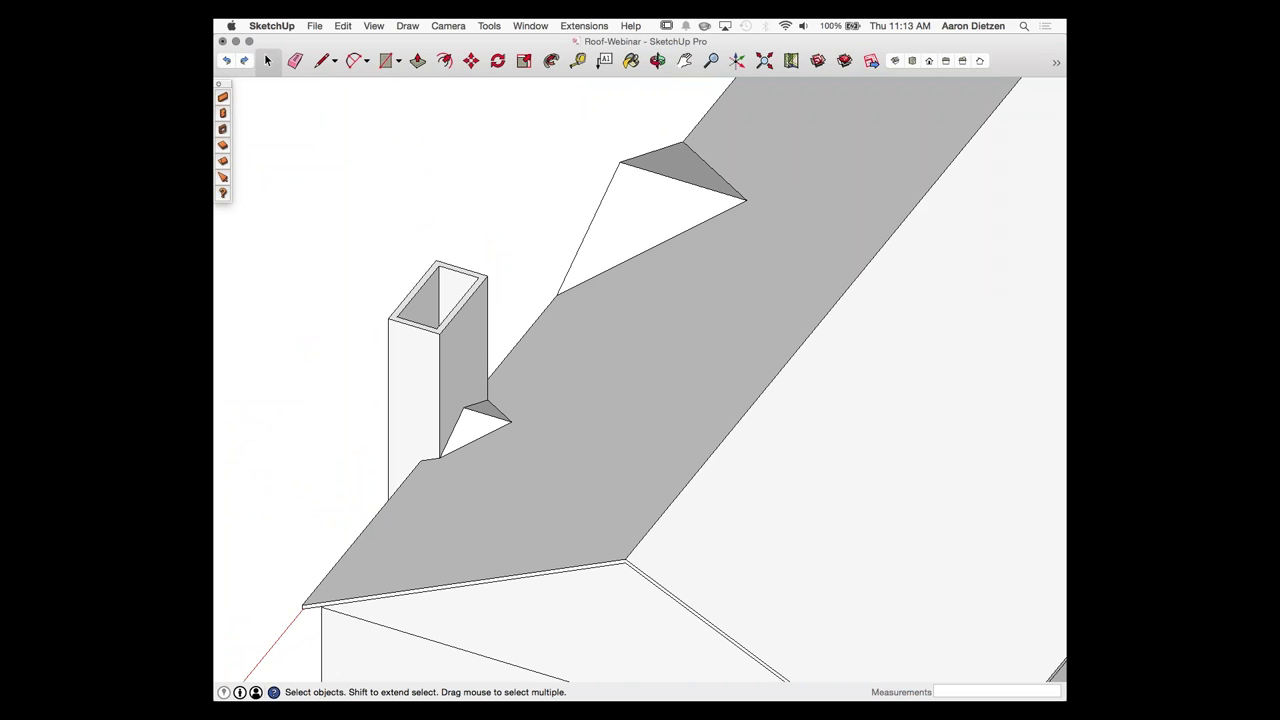
pyautogui.scroll(-4, 470, 433)
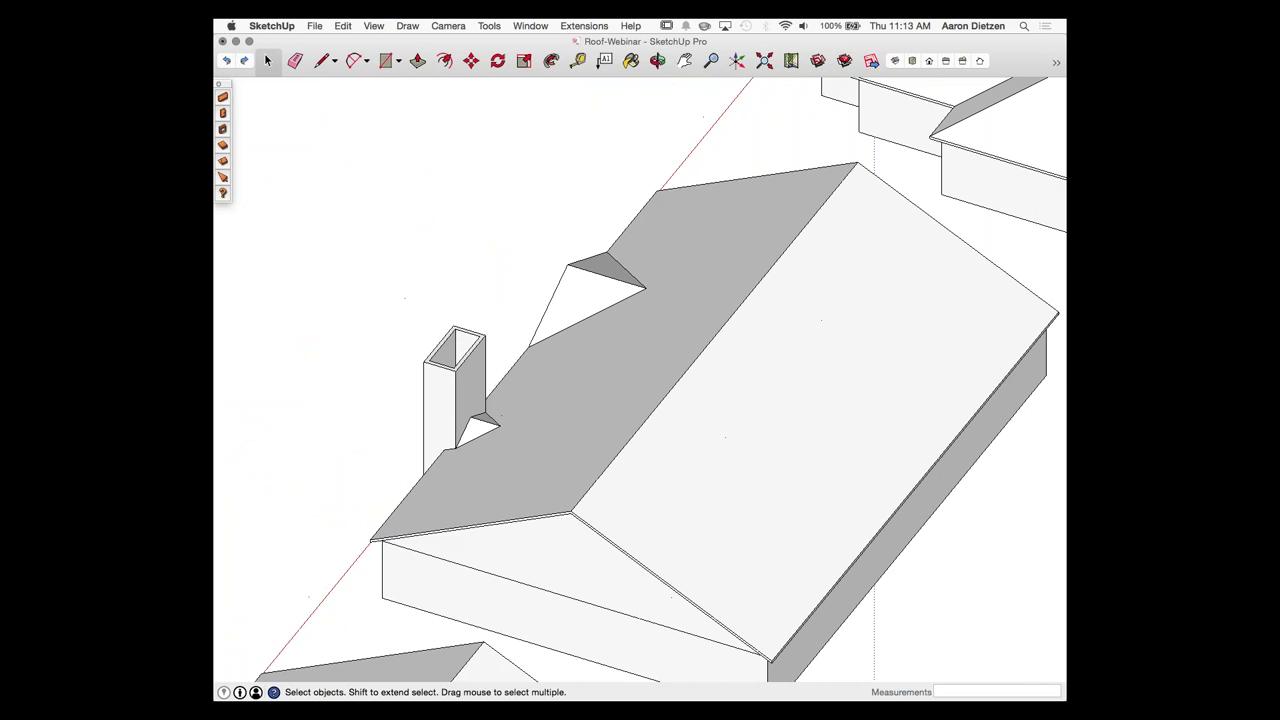
pyautogui.moveTo(470, 433); pyautogui.dragTo(800, 395, button='middle')
pyautogui.scroll(-1, 963, 334)
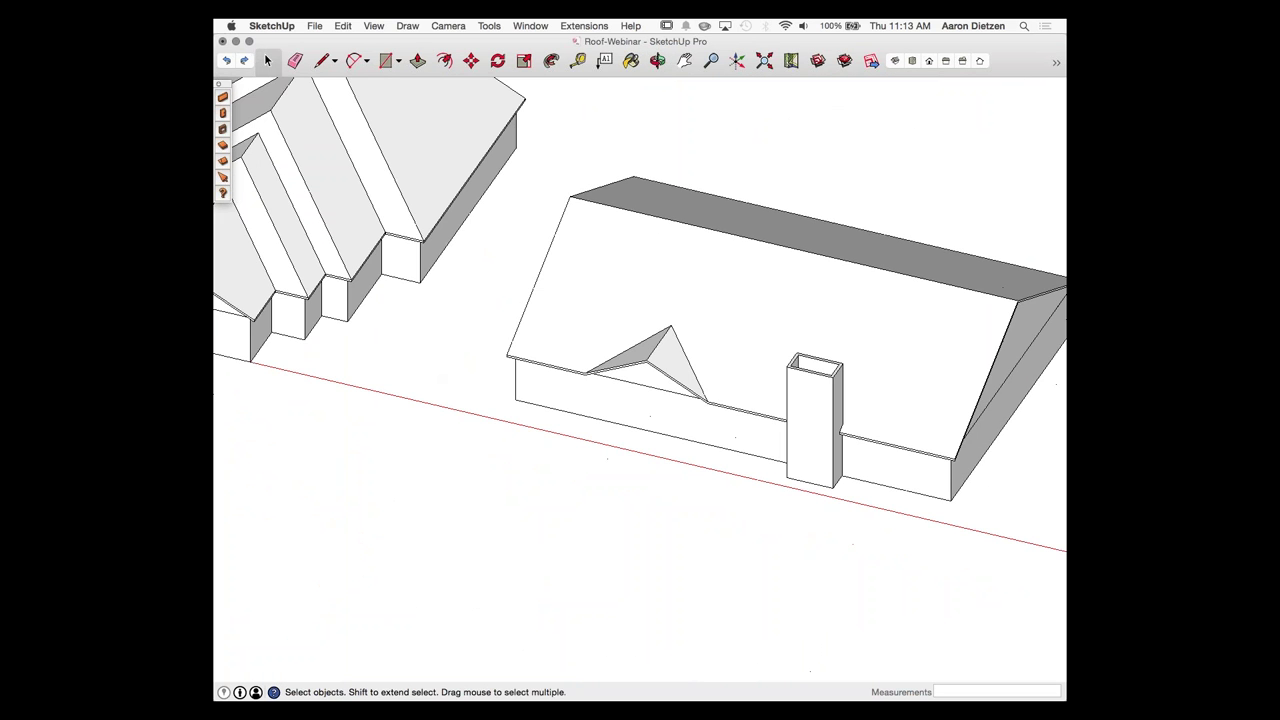
# Step: Start a new model and draw an exterior wall 5 1/2" wide and 8' high from the origin along the green axis
pyautogui.click(314, 26)
pyautogui.click(324, 43)
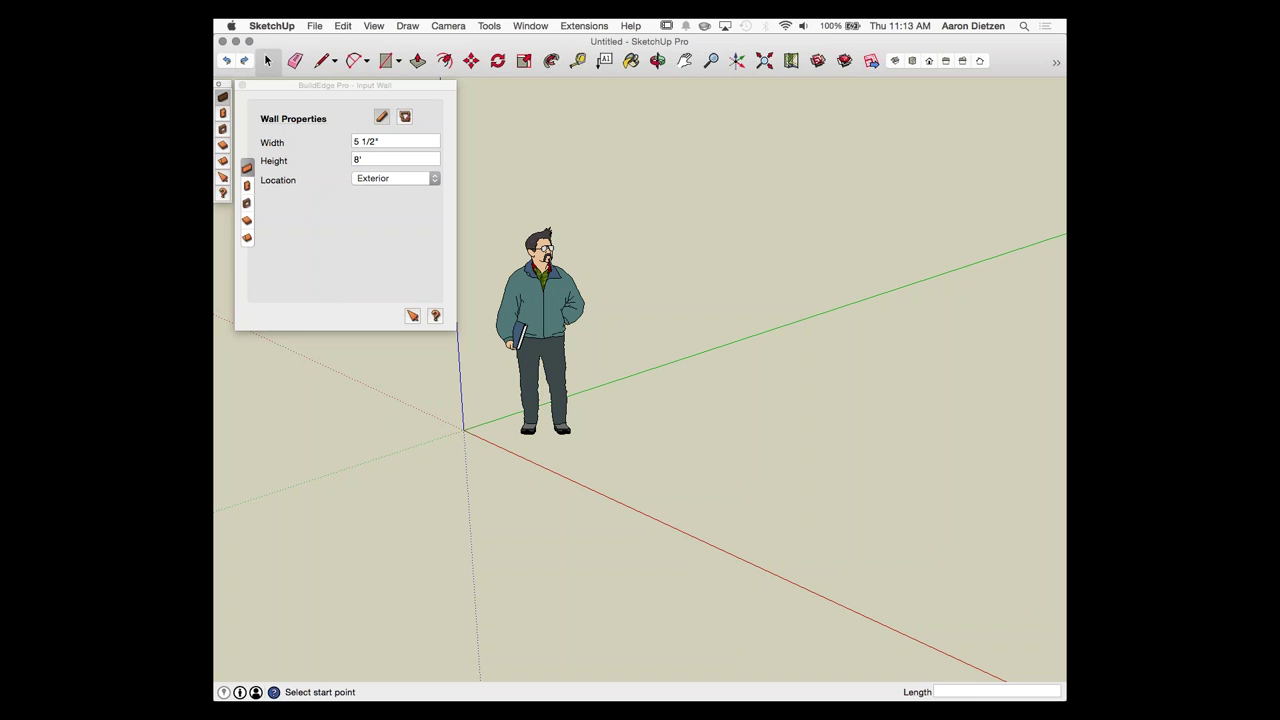
pyautogui.click(464, 430)
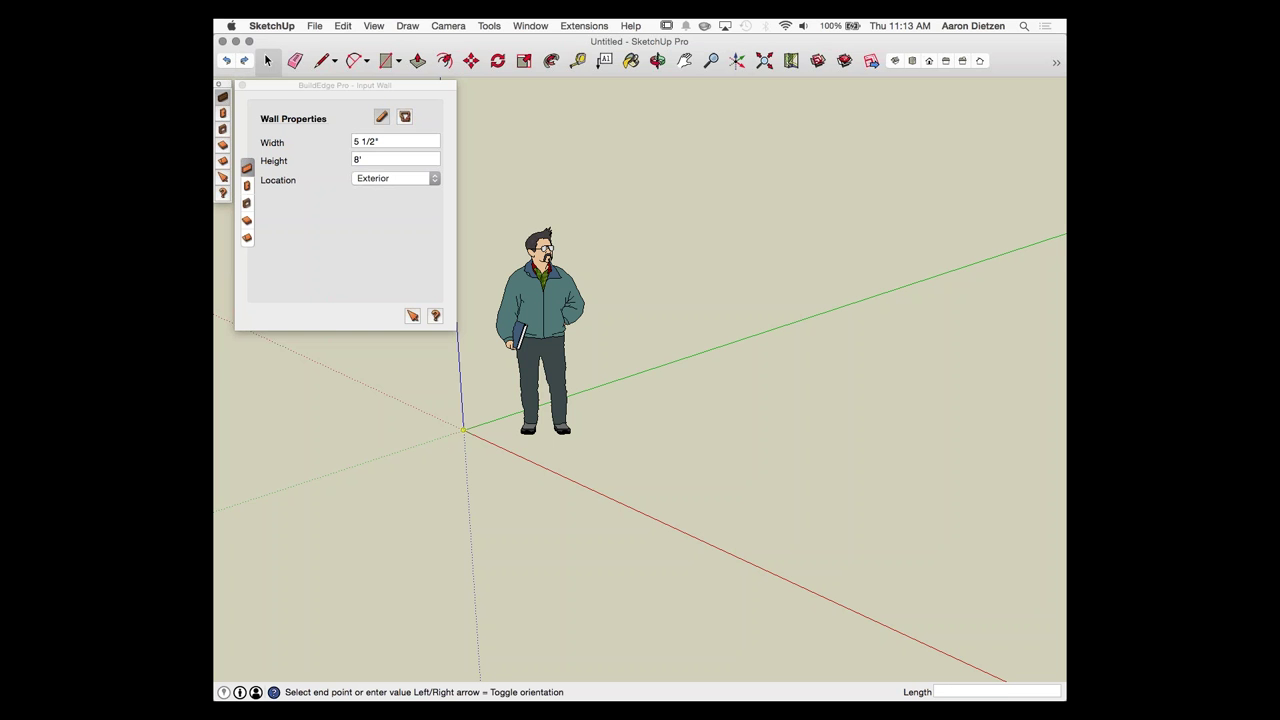
pyautogui.scroll(-5, 432, 516)
pyautogui.scroll(-2, 430, 515)
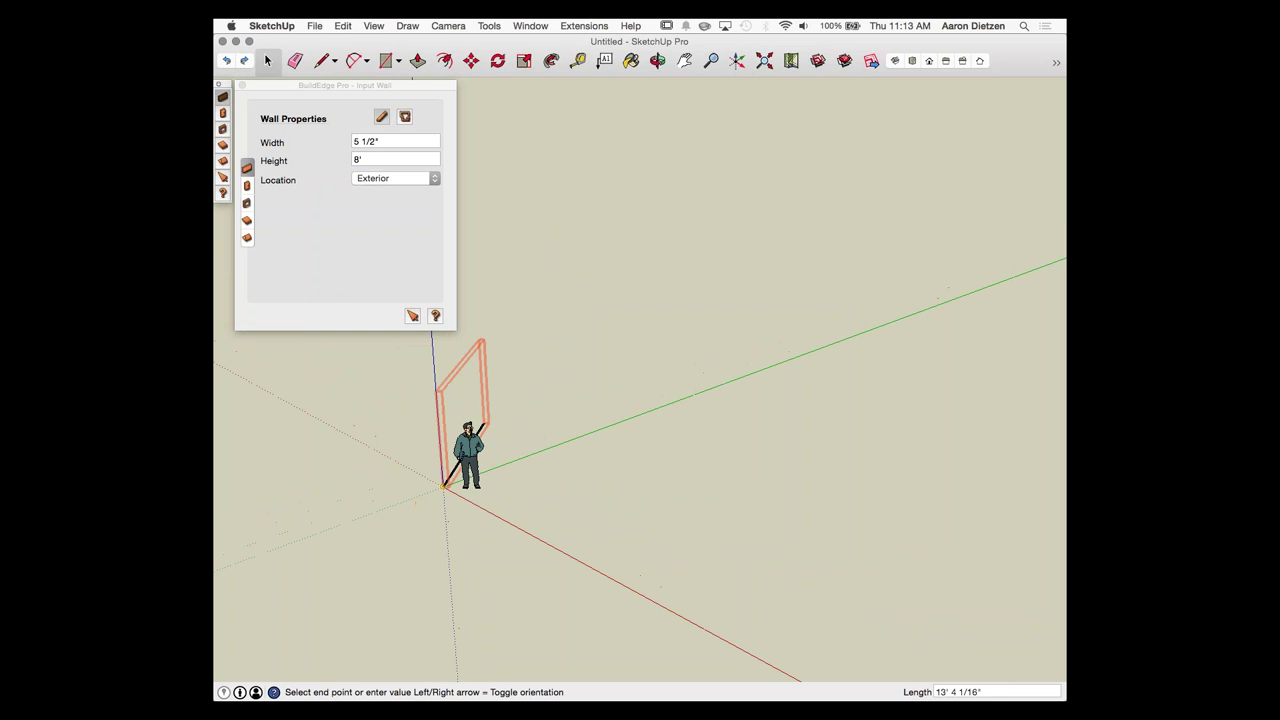
pyautogui.click(658, 405)
pyautogui.scroll(-1, 658, 405)
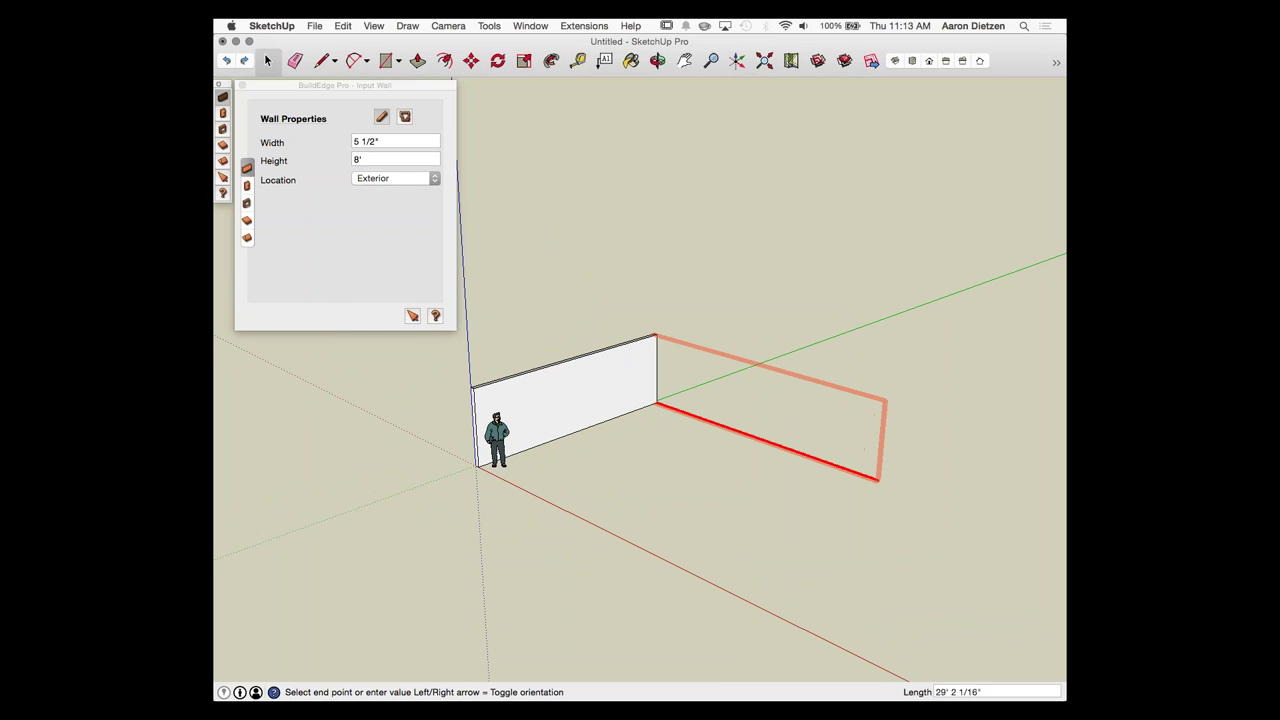
# Step: Continue the 8' exterior walls about 29' 2" along the back and 24' 6" down the side to the red axis
pyautogui.click(880, 482)
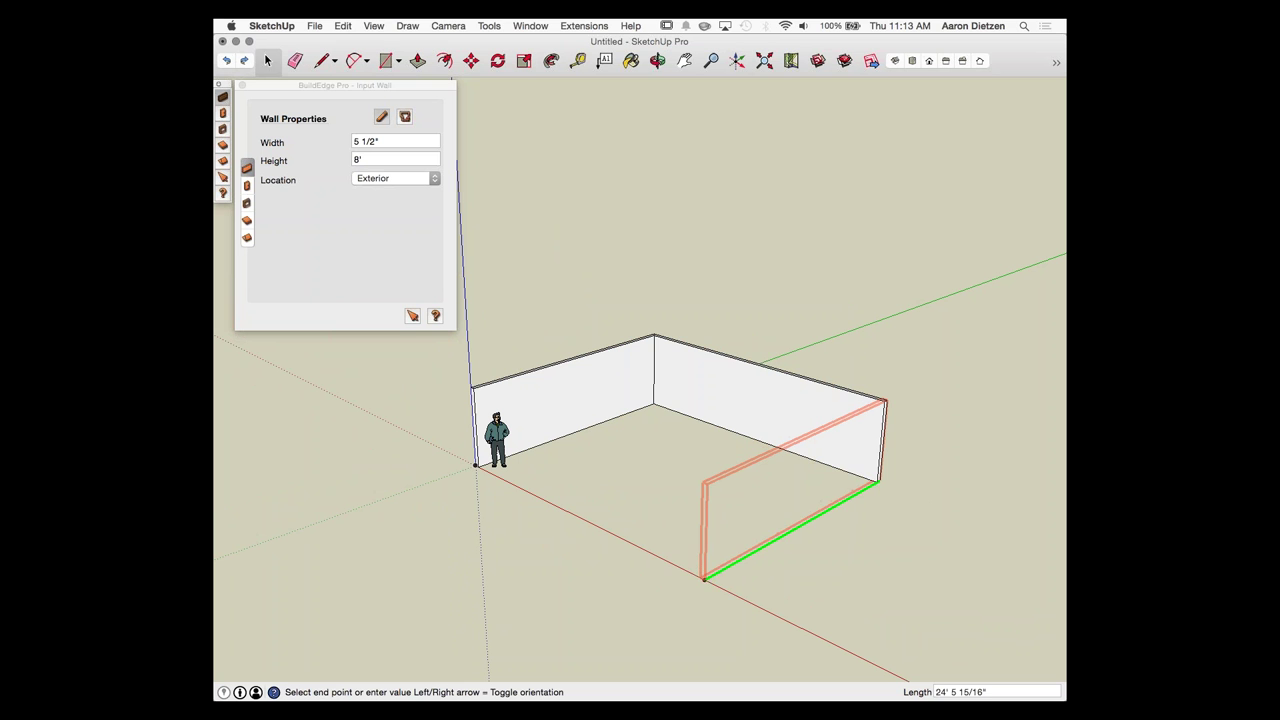
pyautogui.click(704, 577)
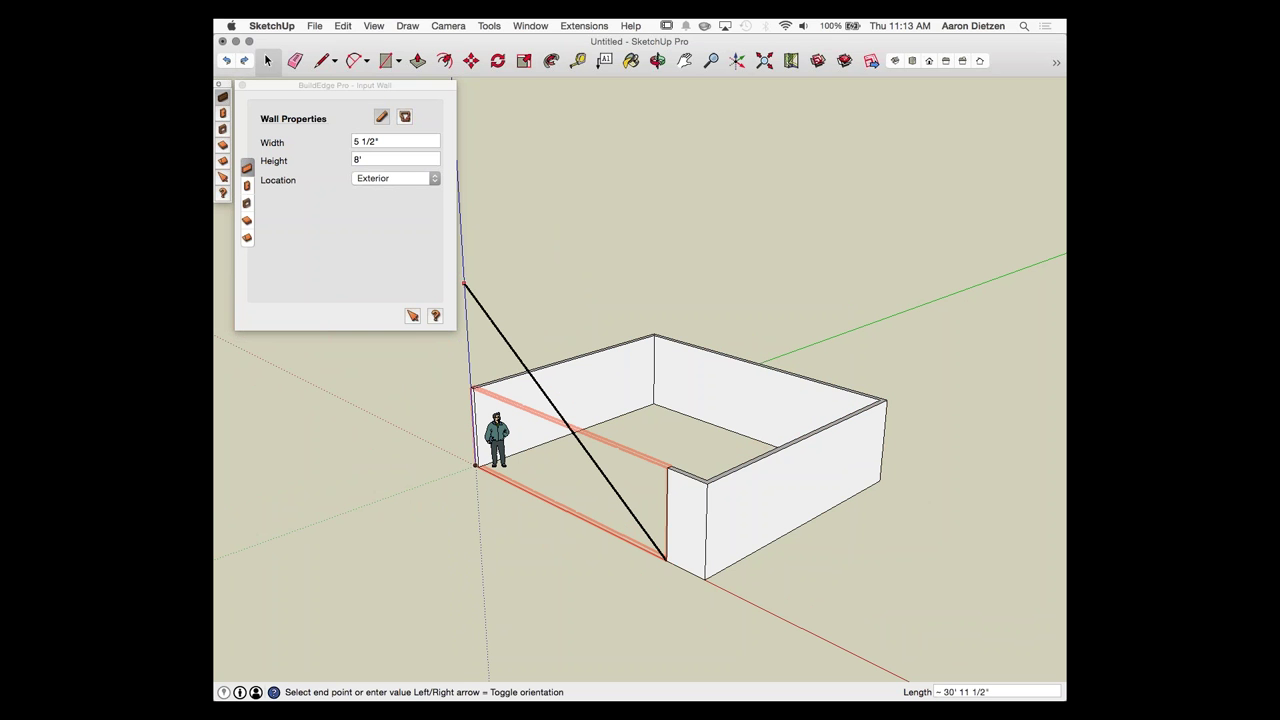
# Step: Set the wall height to 20' and draw a tall section about 6' 4" long in the front wall
pyautogui.doubleClick(358, 159)
pyautogui.write("20'")
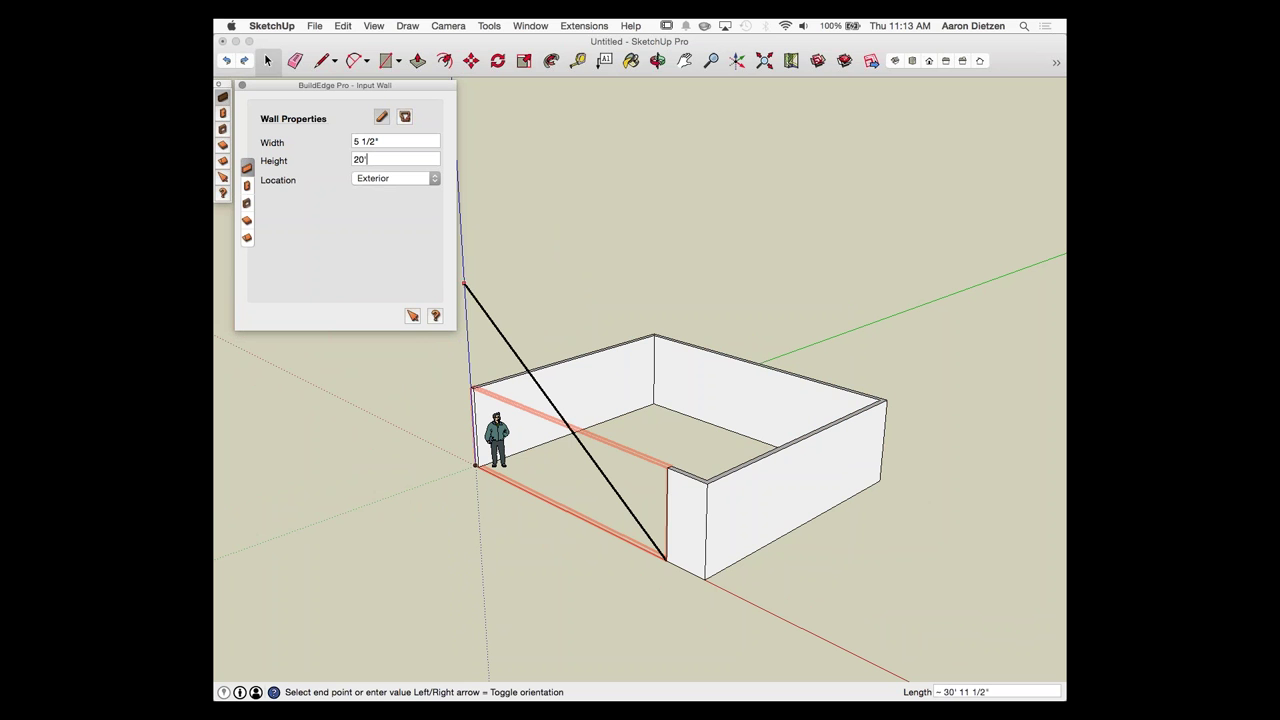
pyautogui.press('Return')
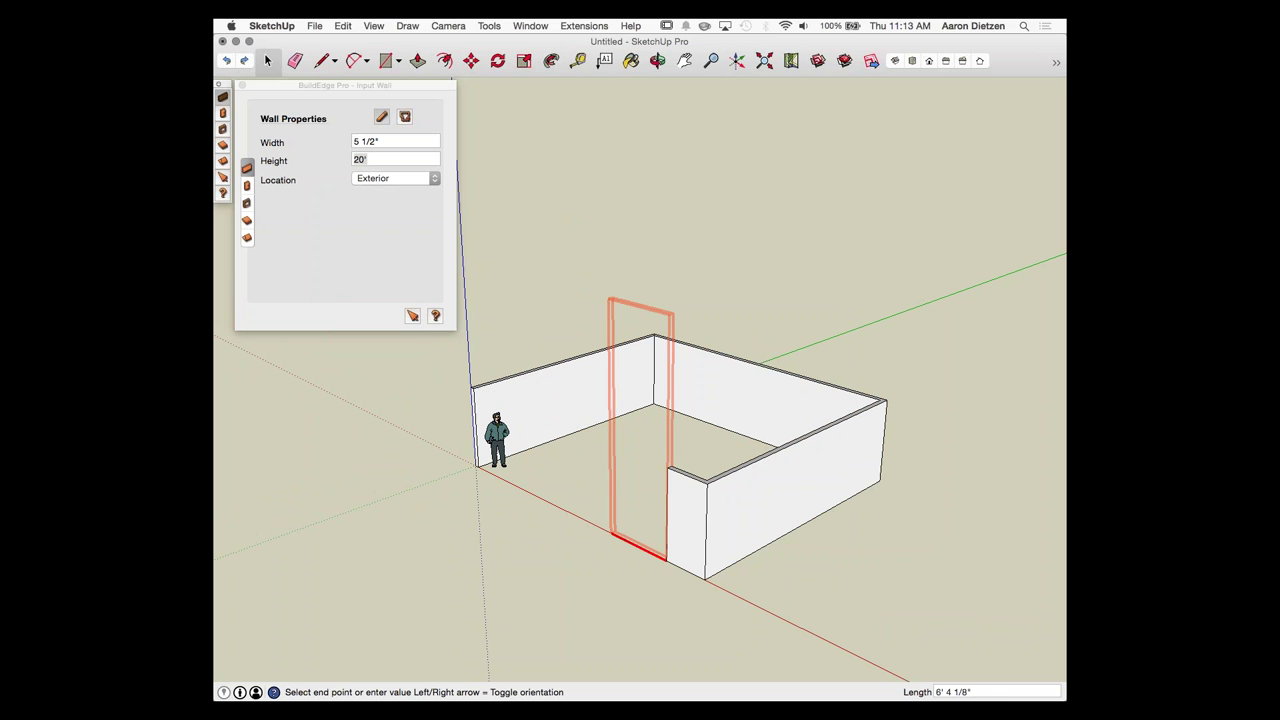
pyautogui.click(611, 533)
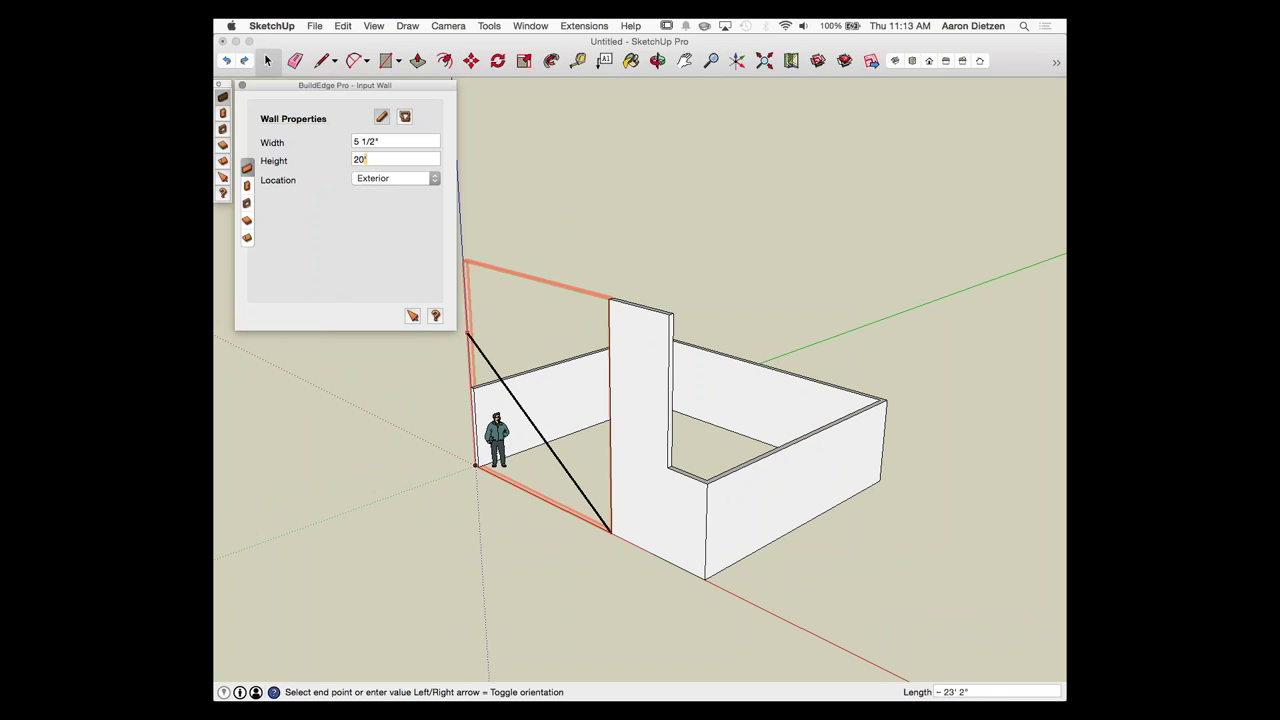
# Step: Set the wall height to 8' and close the house footprint with a front wall from the tall section to the origin
pyautogui.write("8'")
pyautogui.press('Return')
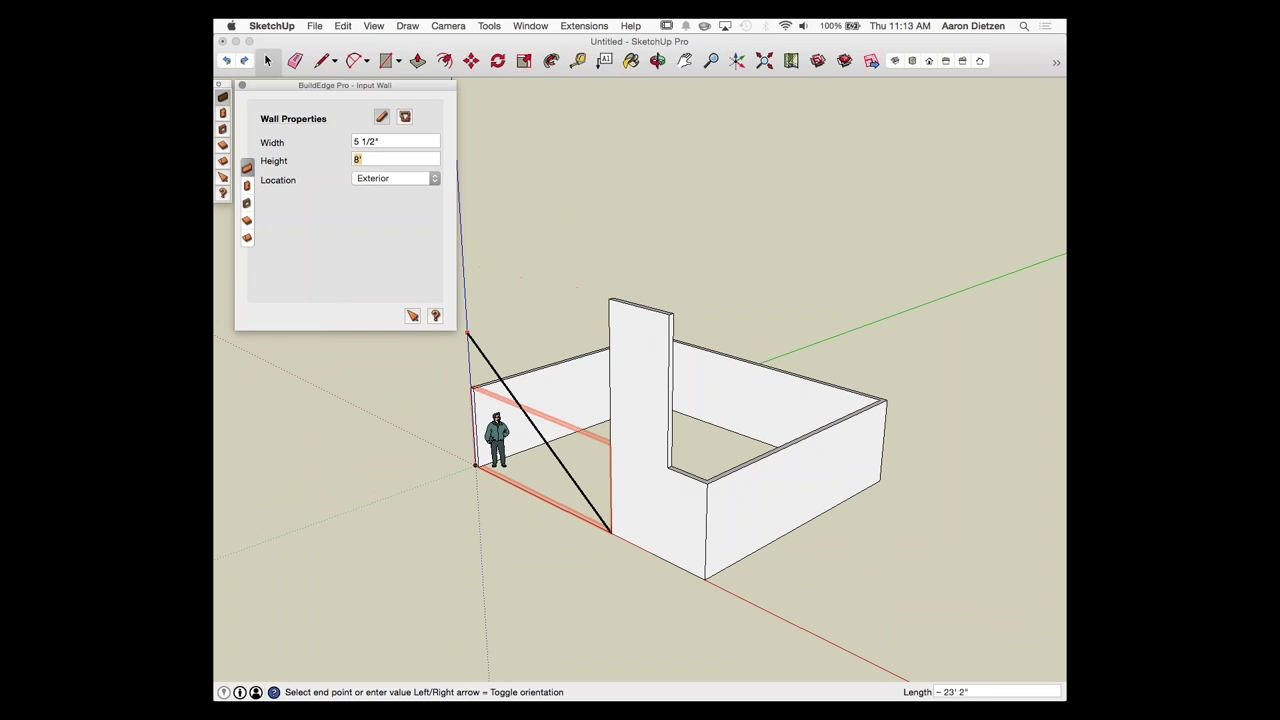
pyautogui.click(474, 465)
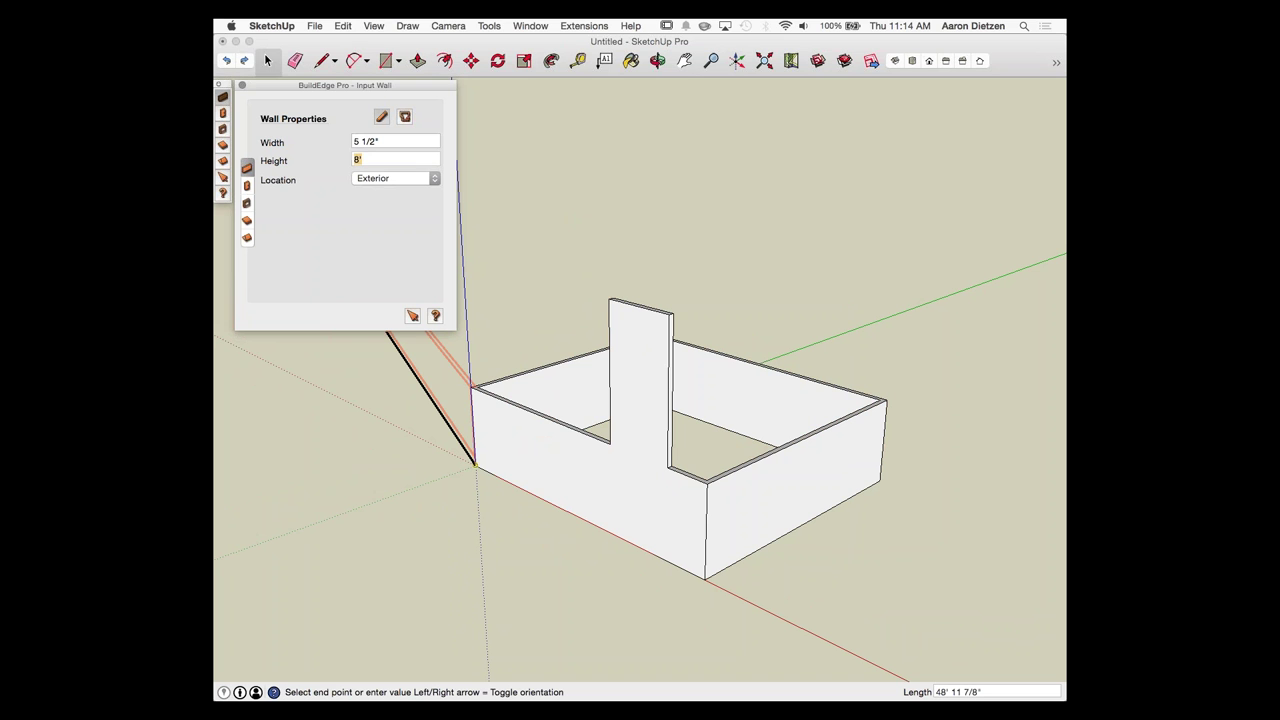
# Step: Draw three exterior walls 20' high in front of the tall section to form a closed rectangular chimney projecting outside the house
pyautogui.write("20'")
pyautogui.press('Return')
pyautogui.press('Escape')
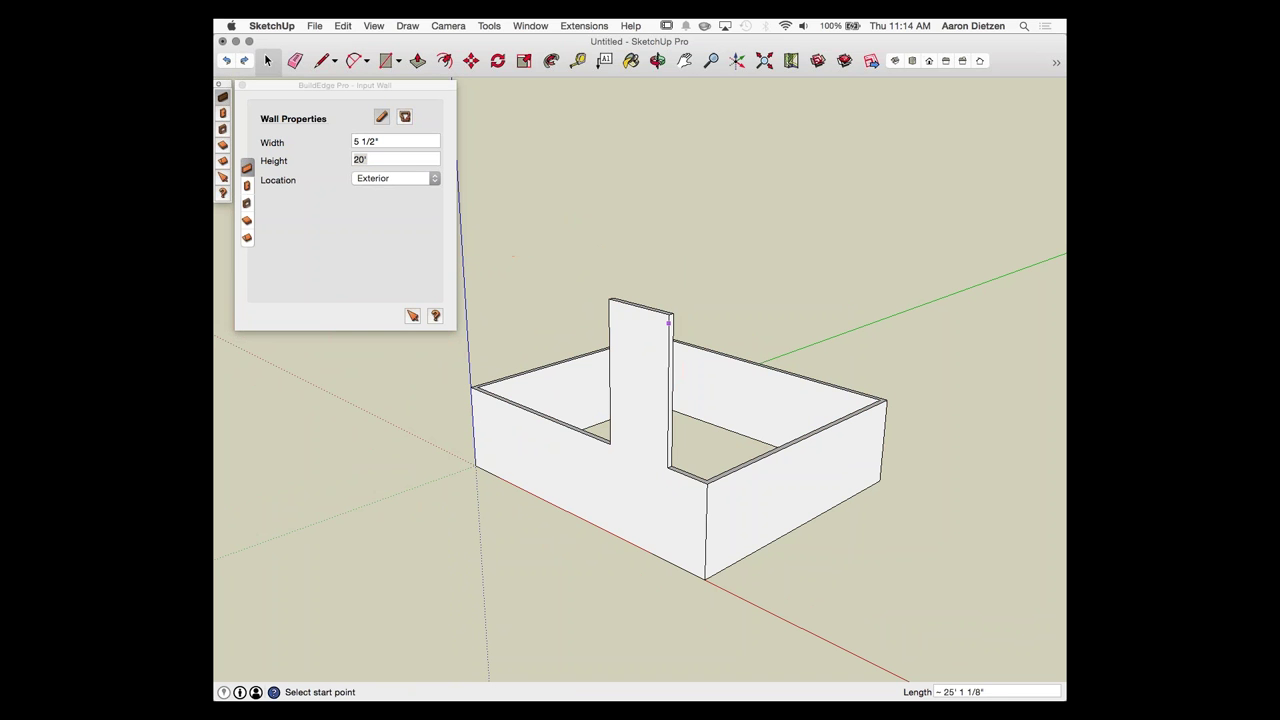
pyautogui.click(670, 462)
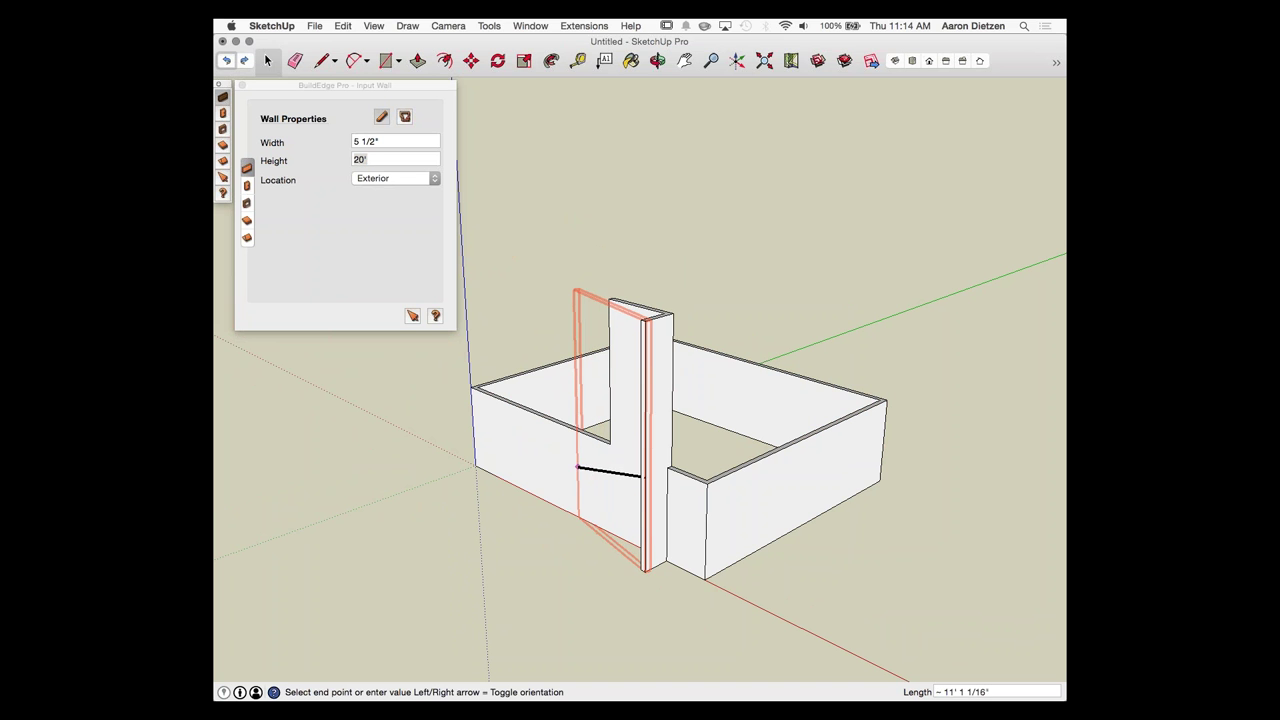
pyautogui.press('Escape')
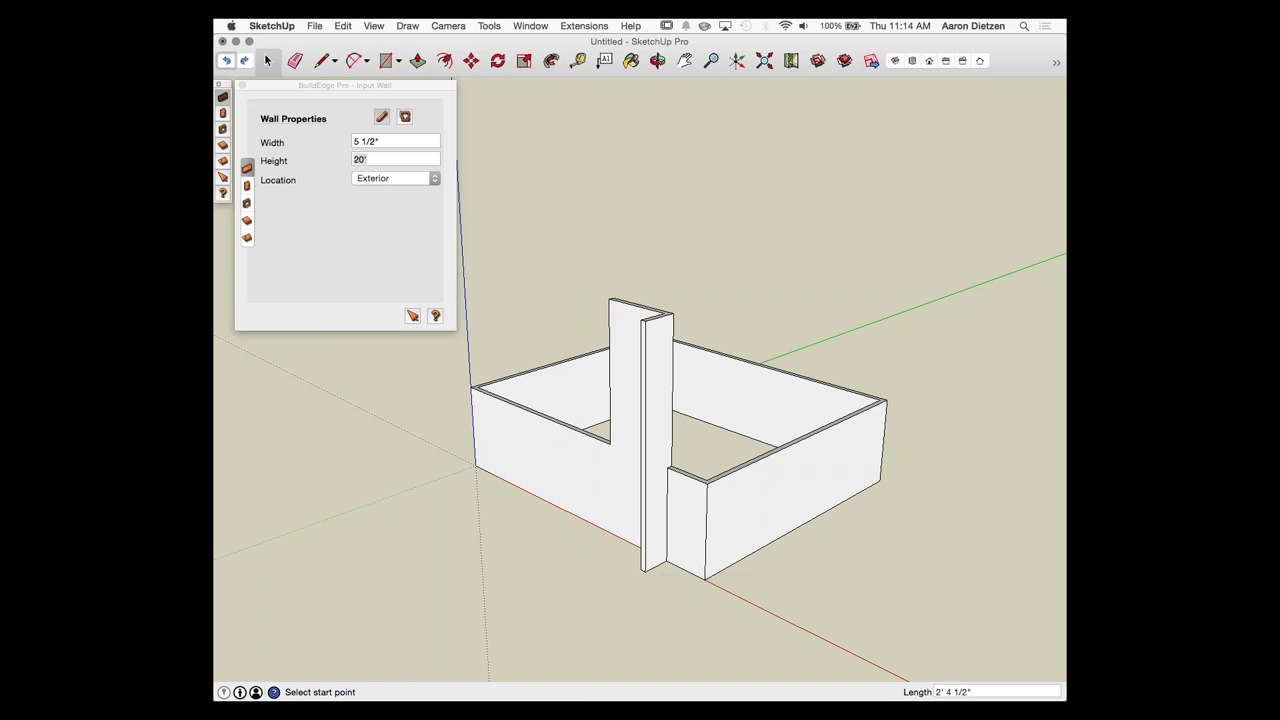
pyautogui.click(644, 569)
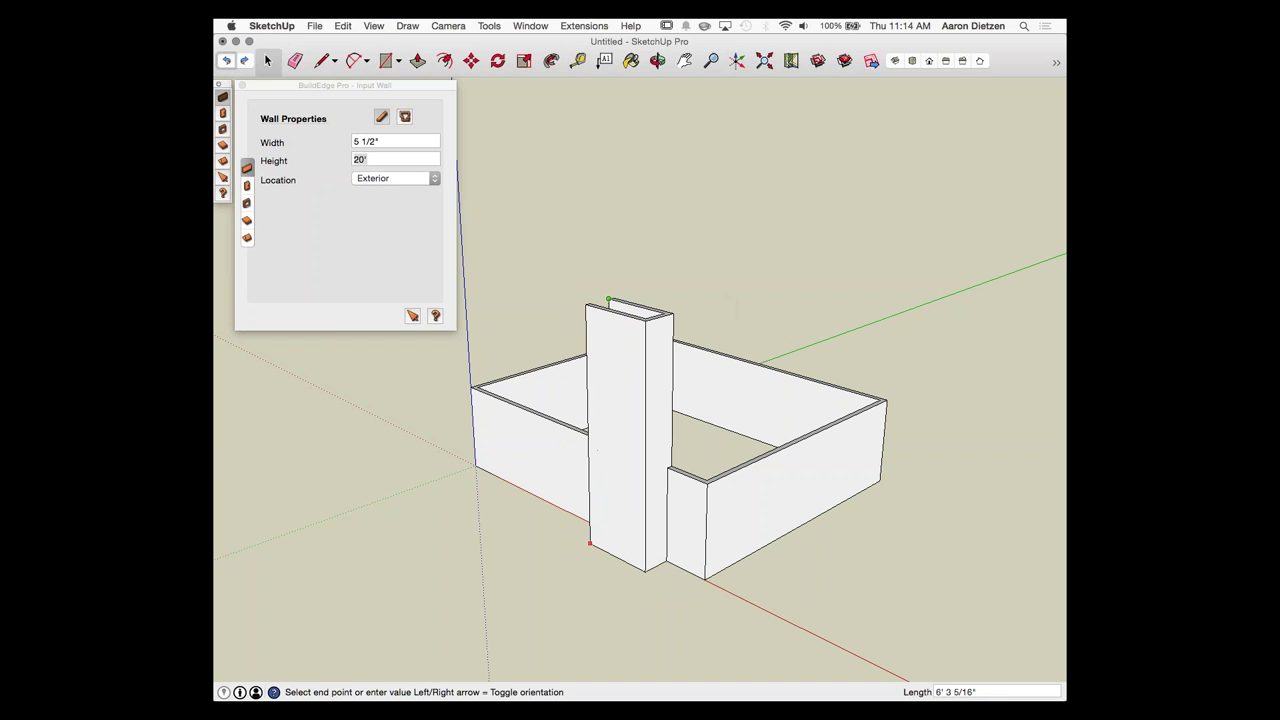
pyautogui.click(609, 298)
pyautogui.moveTo(780, 500); pyautogui.dragTo(785, 535, button='middle')
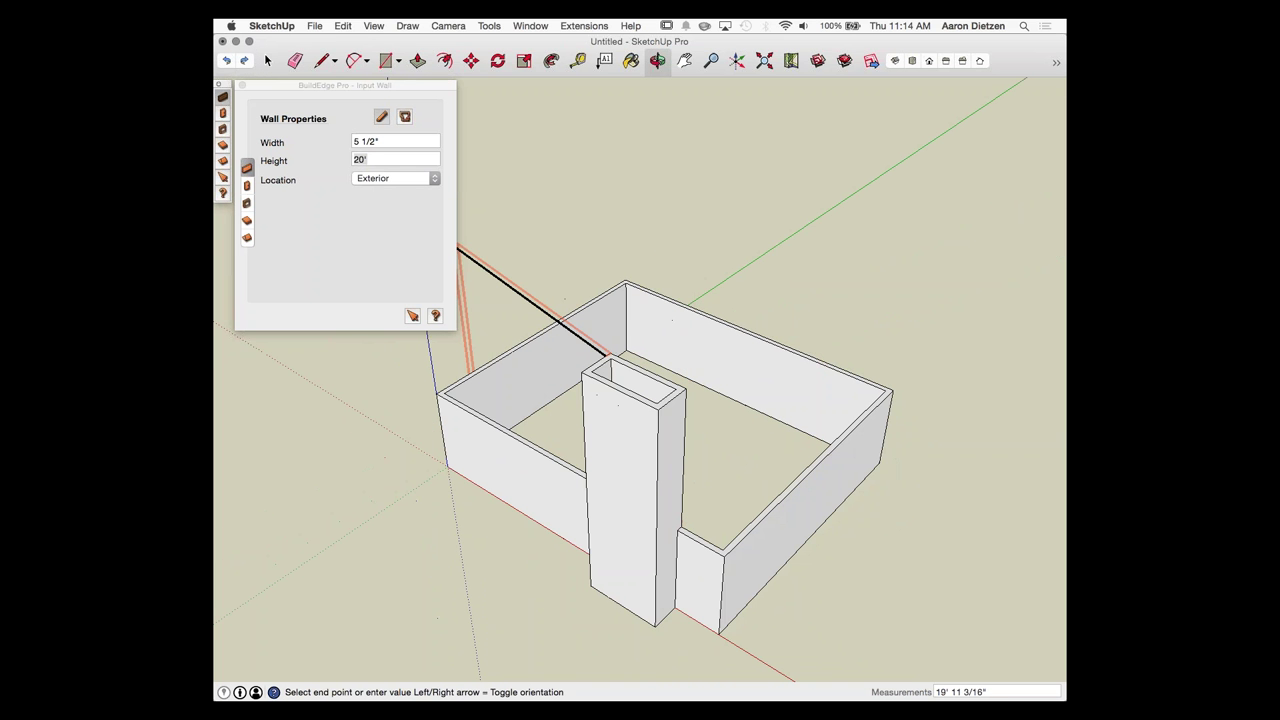
pyautogui.moveTo(374, 420); pyautogui.dragTo(533, 490, button='middle')
pyautogui.scroll(-1, 840, 493)
pyautogui.press('Escape')
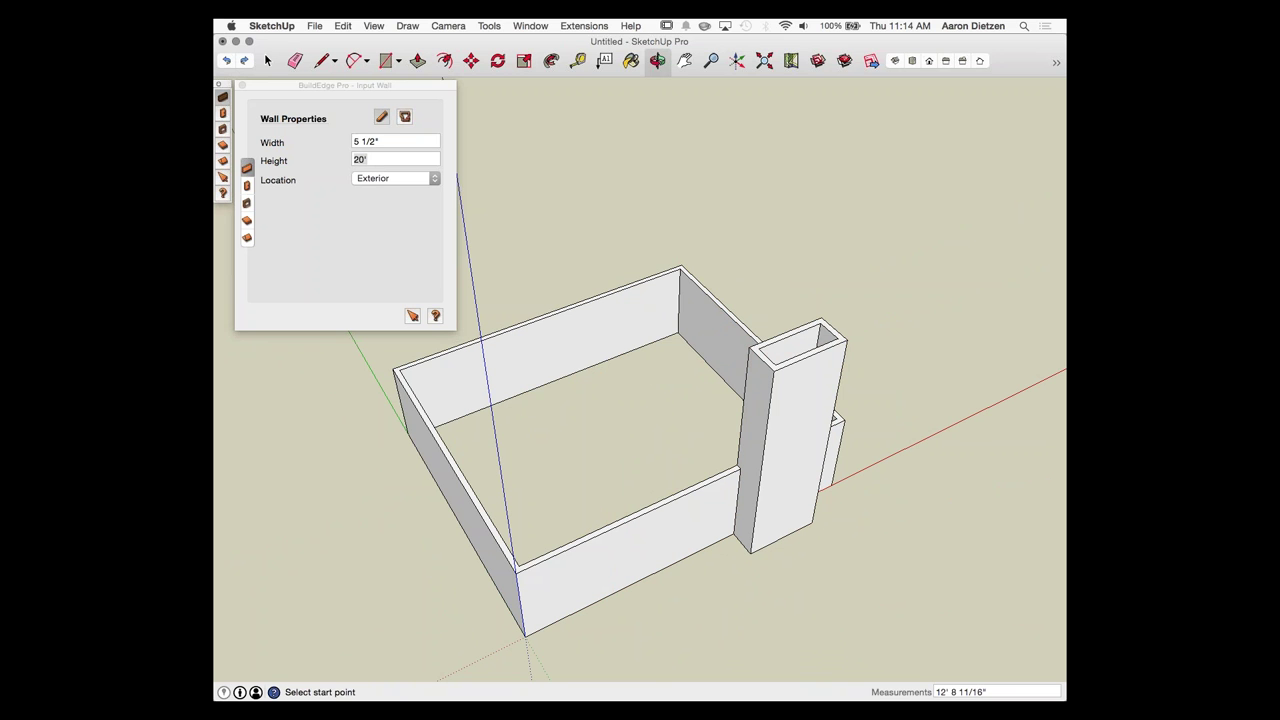
# Step: Start a roof from existing wall edges, assigning a Standard 6.0/12 line to the long front wall and Gable to the adjoining side wall
pyautogui.click(247, 238)
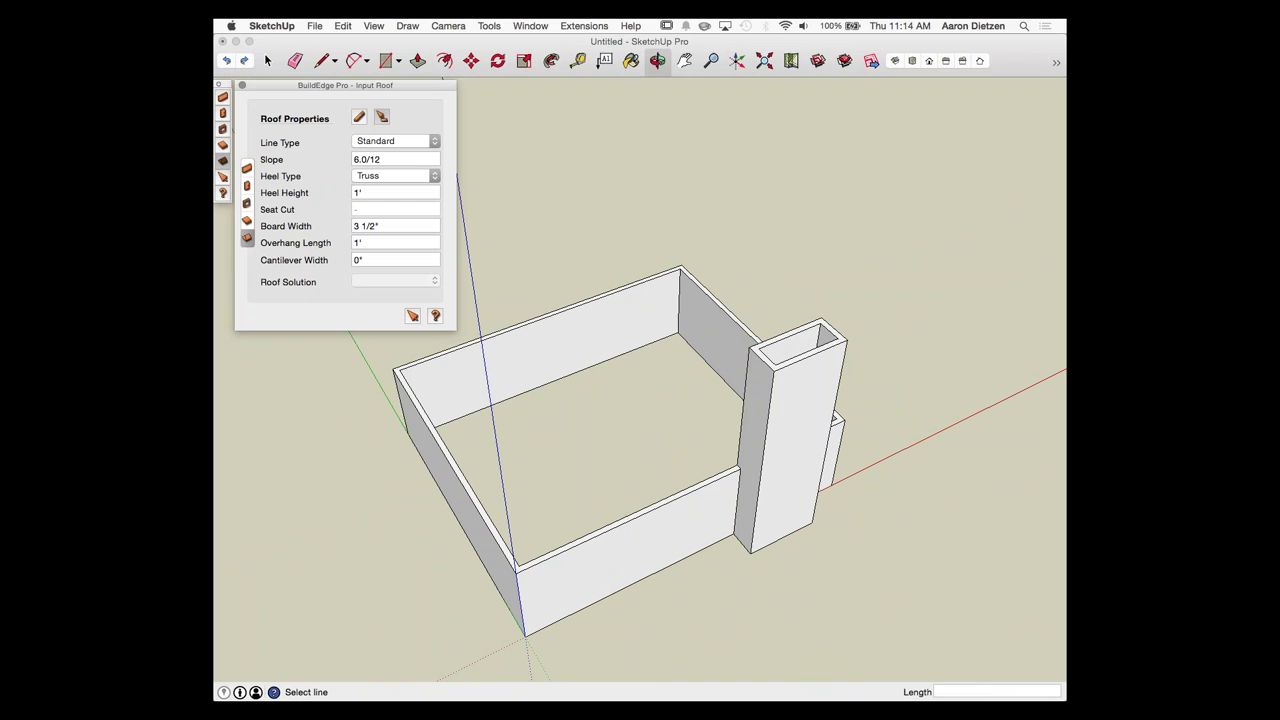
pyautogui.click(382, 117)
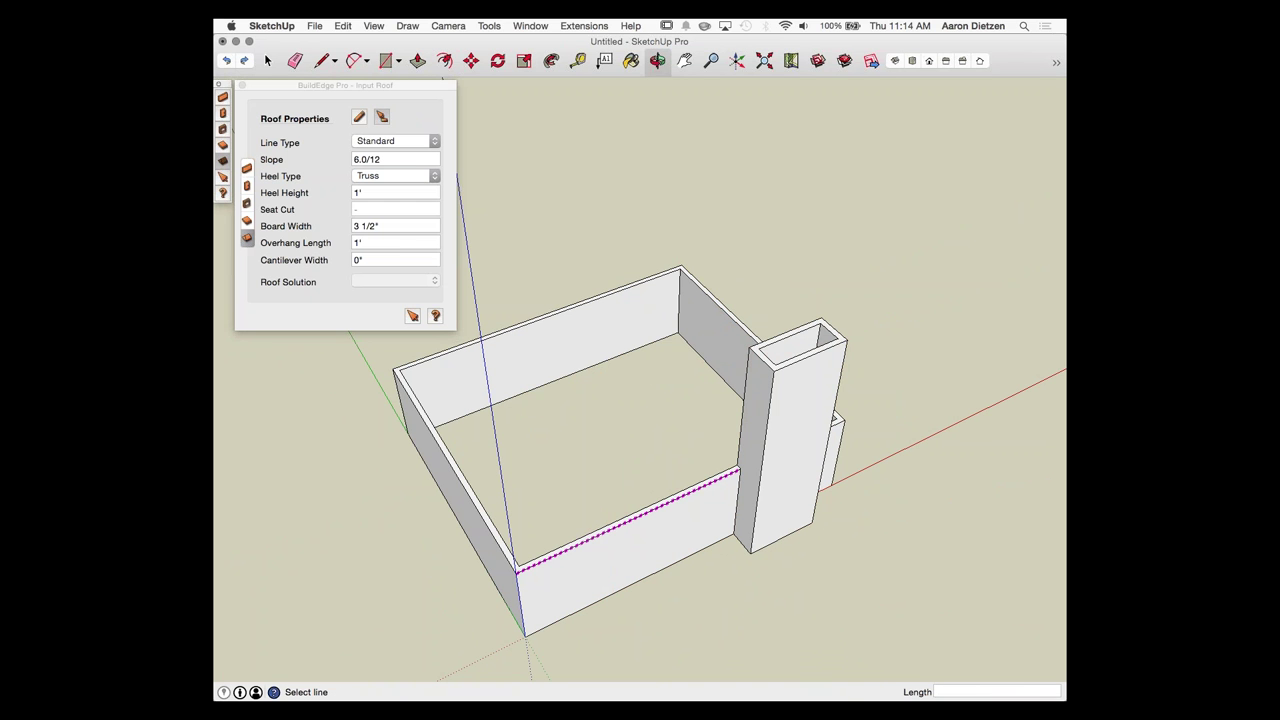
pyautogui.click(550, 557)
pyautogui.click(396, 141)
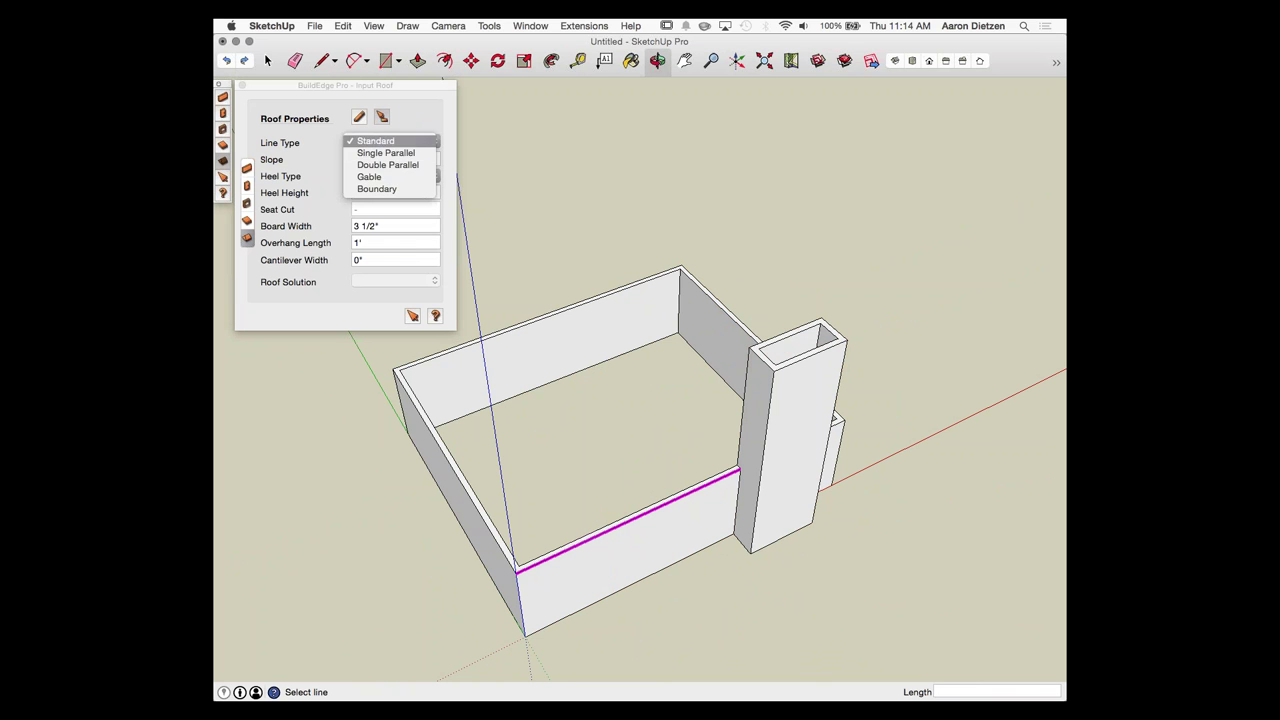
pyautogui.click(374, 177)
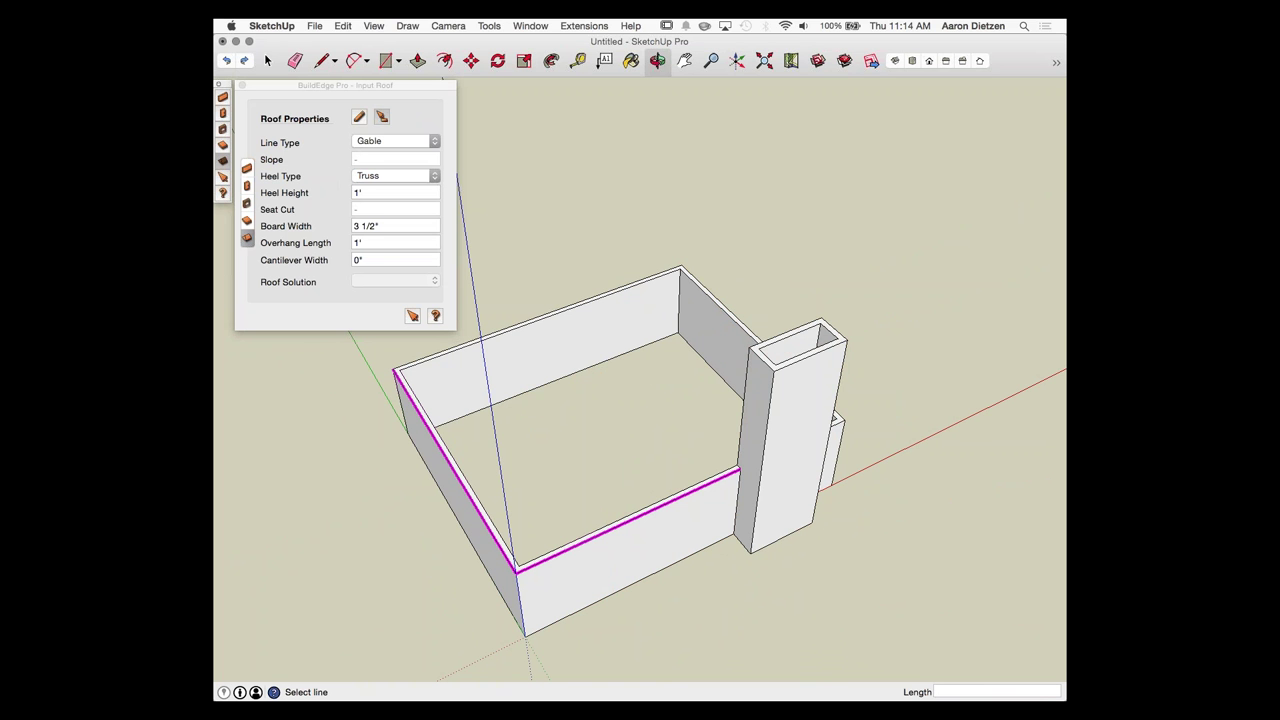
# Step: Assign a Standard roof line with 6.0/12 slope to the outer top edge of the back wall
pyautogui.click(395, 141)
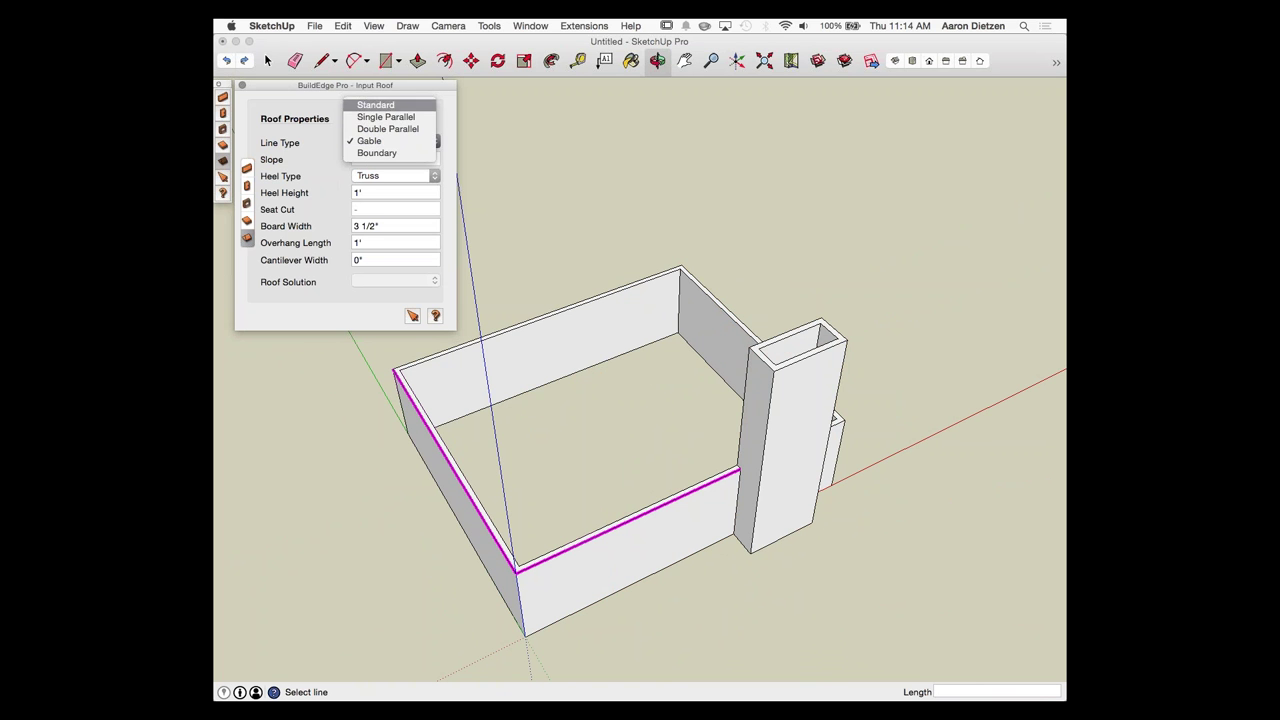
pyautogui.click(376, 105)
pyautogui.moveTo(520, 480); pyautogui.dragTo(820, 478, button='middle')
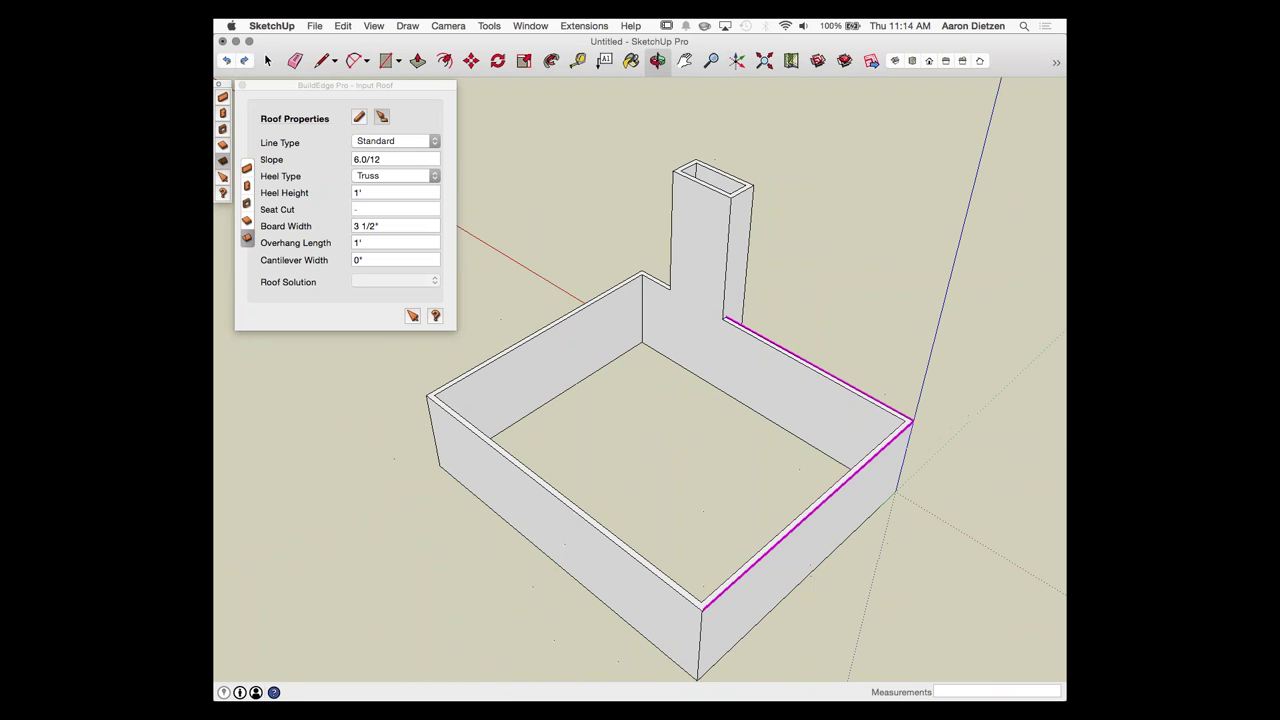
pyautogui.click(490, 446)
# Step: Assign a Gable roof line to the outer top edge of the side wall nearest the chimney
pyautogui.moveTo(520, 480); pyautogui.dragTo(825, 440, button='middle')
pyautogui.moveTo(490, 408); pyautogui.dragTo(376, 414, button='middle')
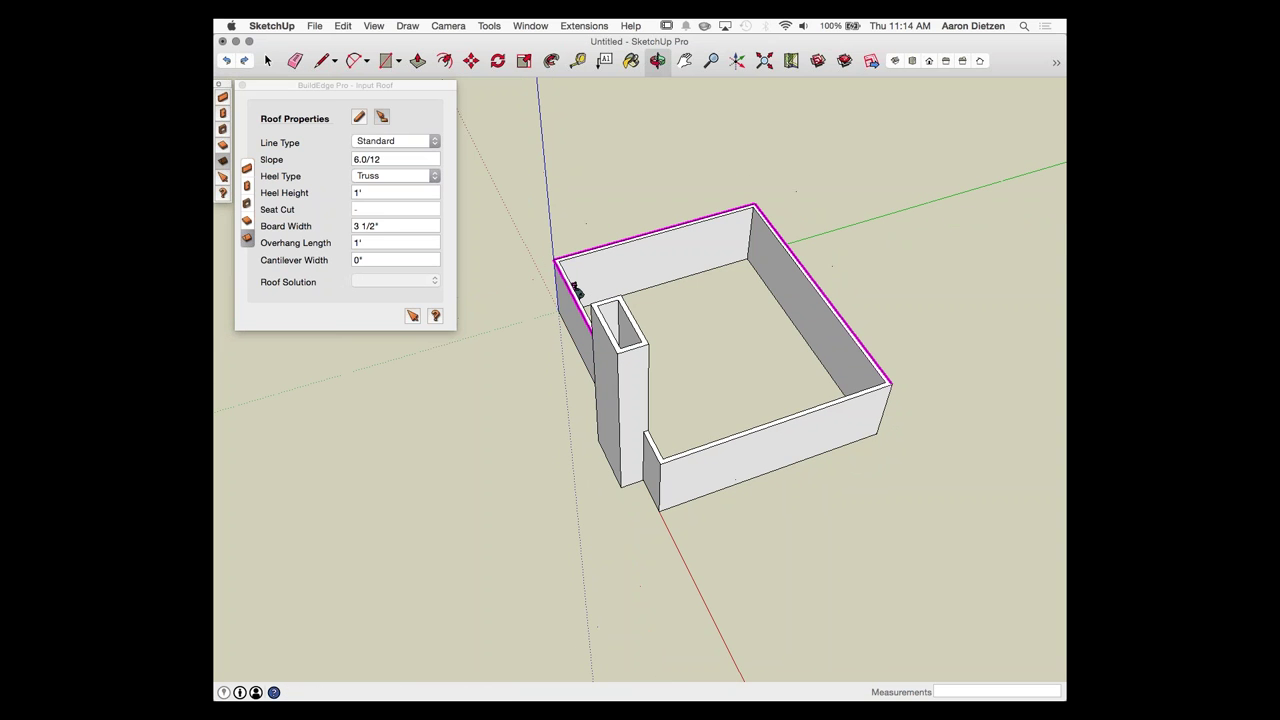
pyautogui.click(395, 141)
pyautogui.click(370, 175)
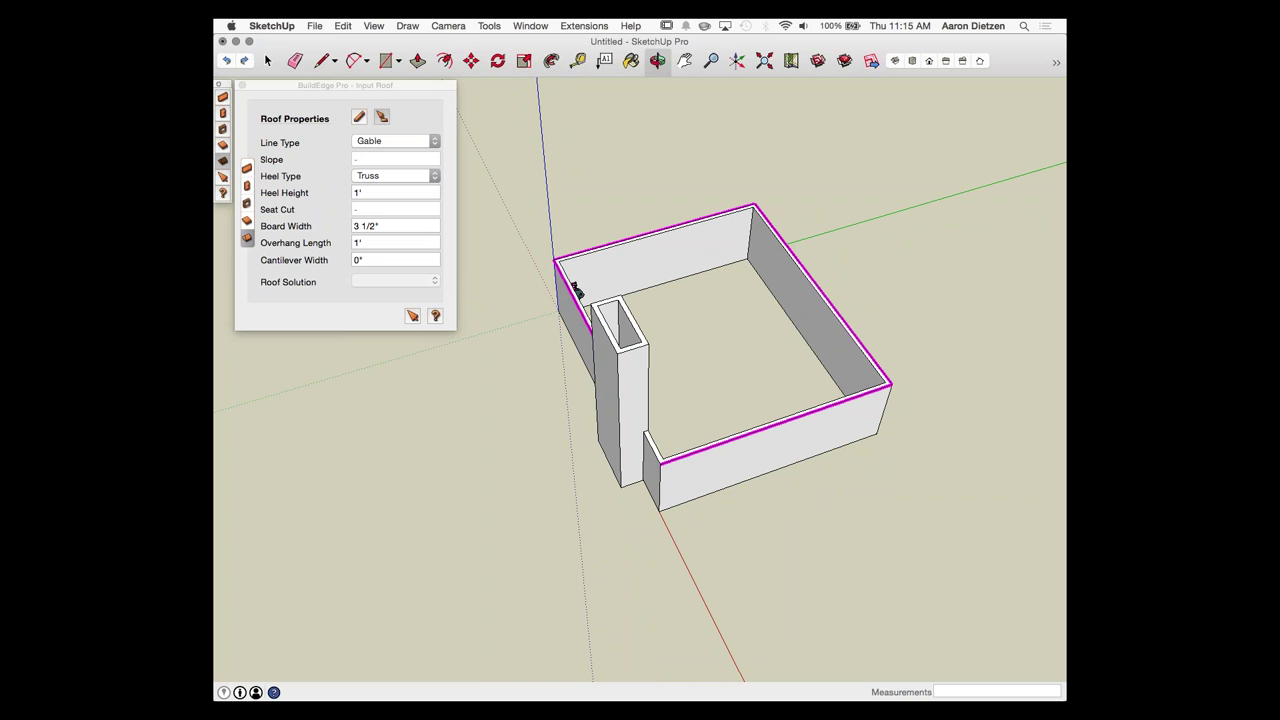
# Step: Assign a Standard 6.0/12 roof line to the short front wall piece between the chimney and the gable wall
pyautogui.click(395, 141)
pyautogui.click(380, 105)
pyautogui.scroll(5, 553, 425)
pyautogui.moveTo(553, 425); pyautogui.dragTo(790, 440, button='middle')
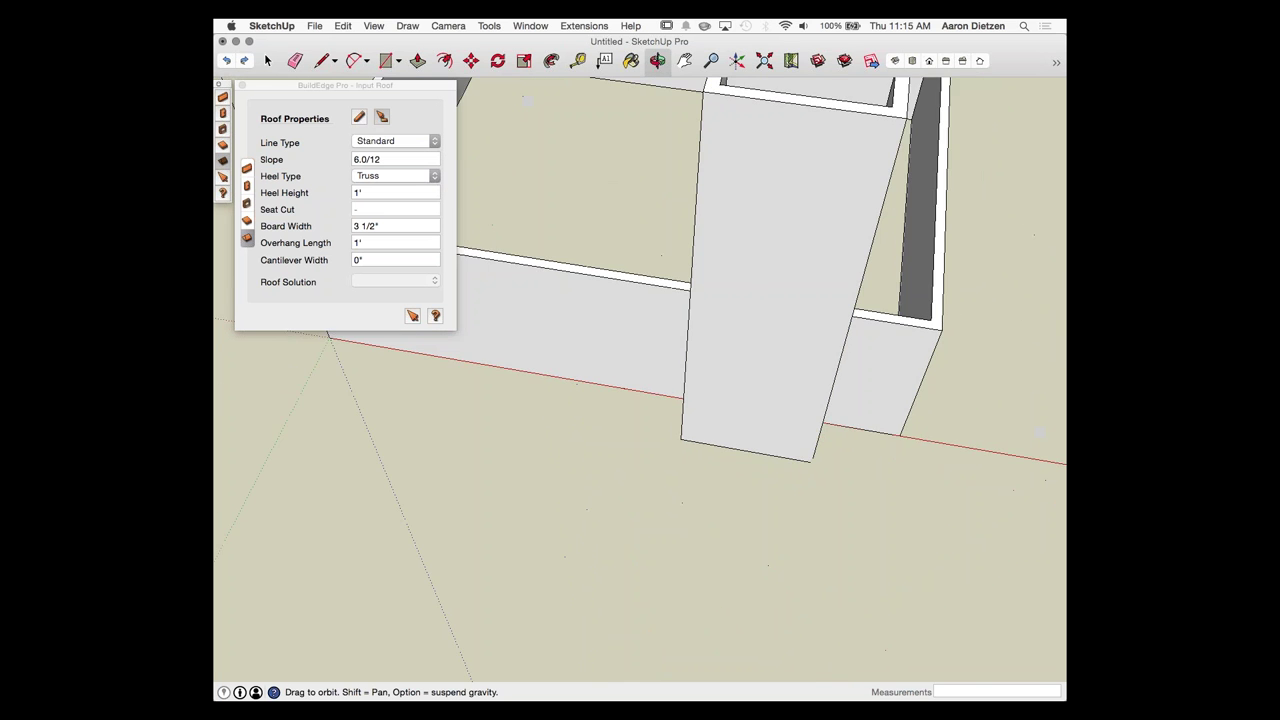
pyautogui.moveTo(528, 101); pyautogui.dragTo(576, 155, button='middle')
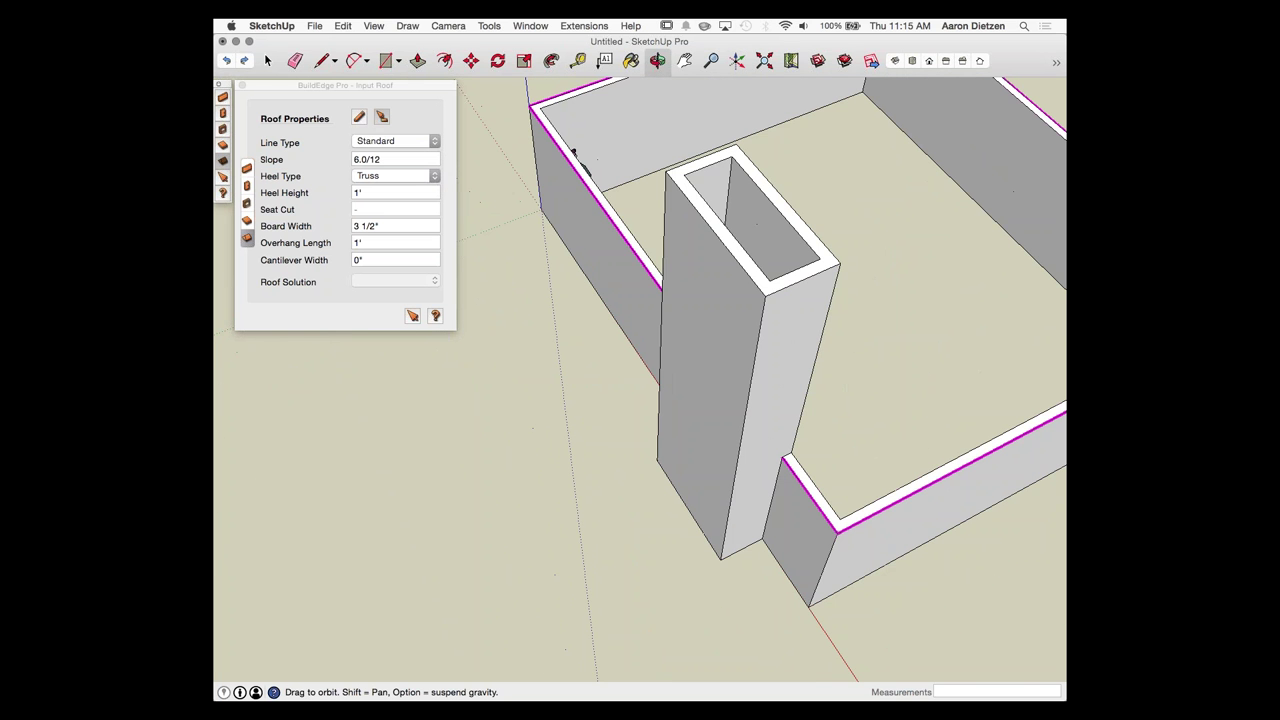
pyautogui.moveTo(770, 400); pyautogui.dragTo(527, 373, button='middle')
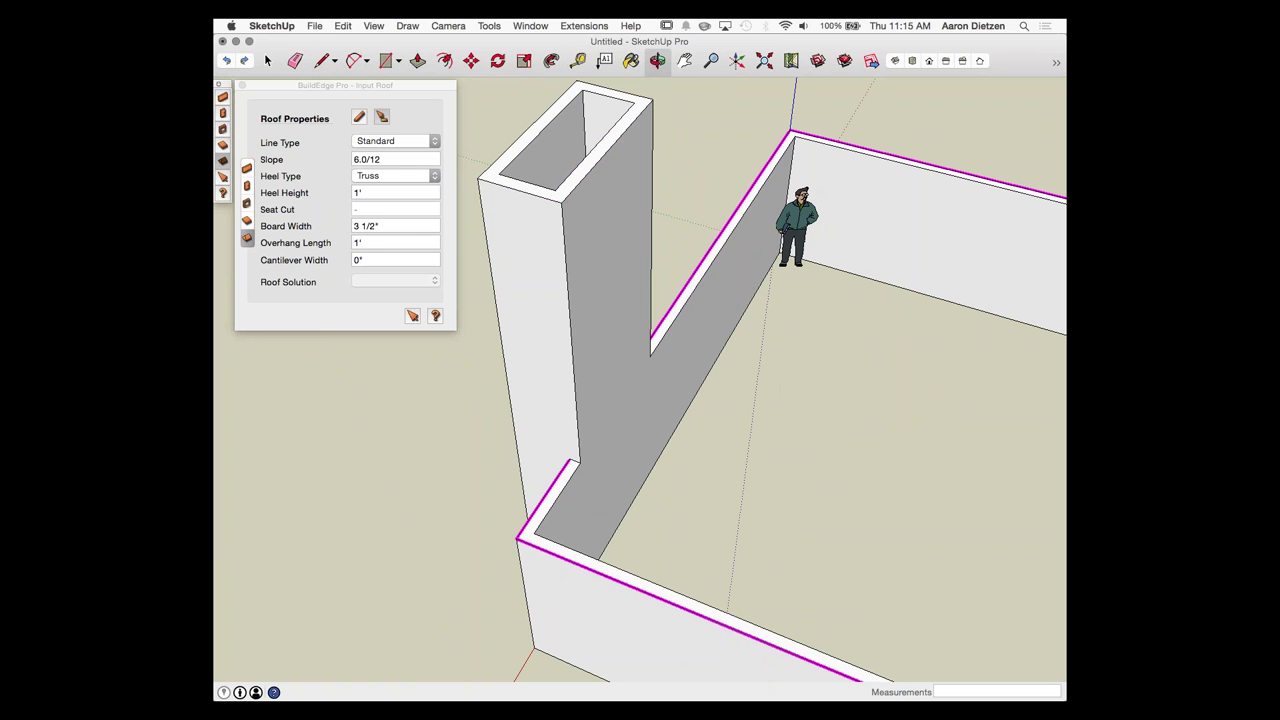
# Step: Draw Boundary roof lines 5 1/2" across the short front wall's end and along the chimney's inner face
pyautogui.click(395, 141)
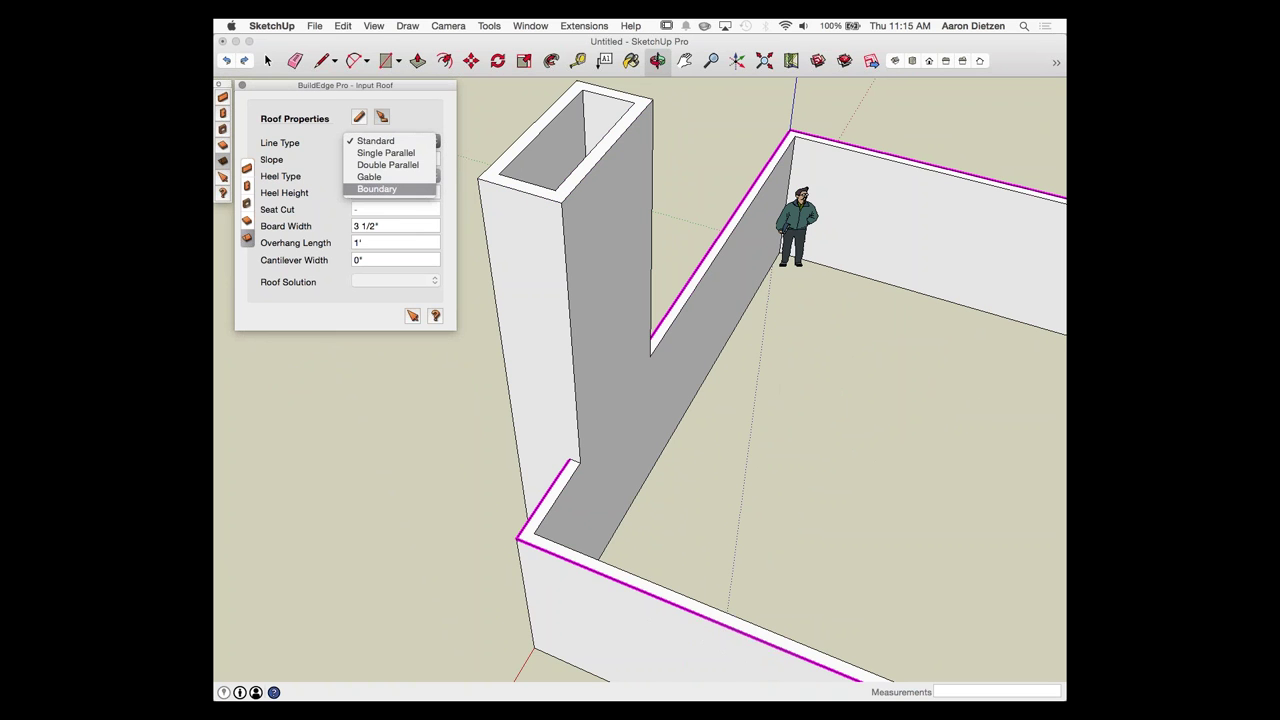
pyautogui.click(377, 189)
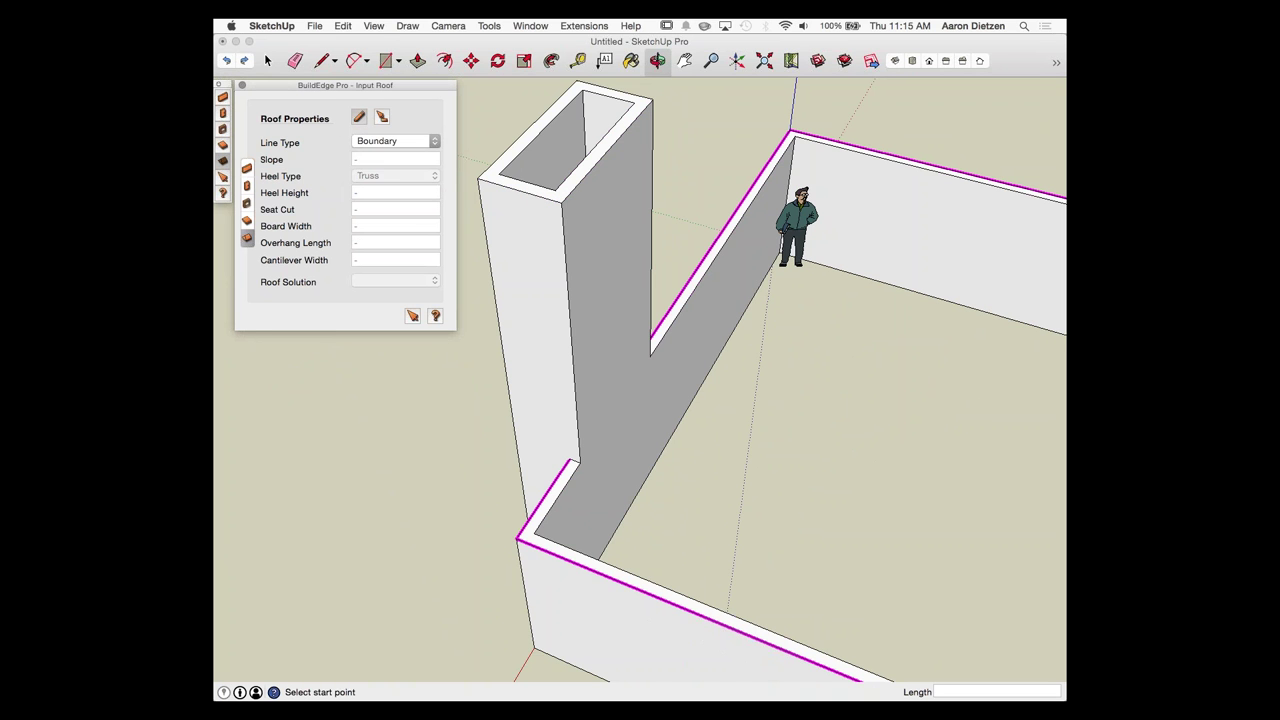
pyautogui.scroll(3, 612, 446)
pyautogui.scroll(2, 553, 458)
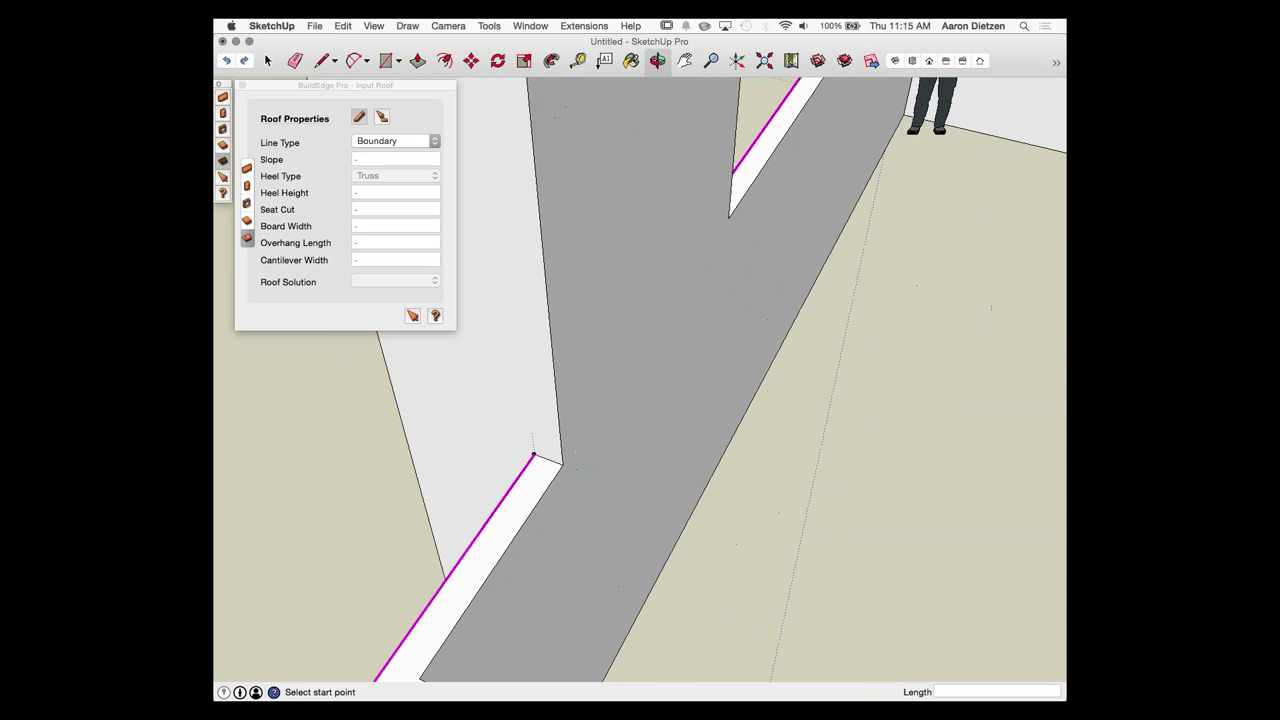
pyautogui.click(534, 456)
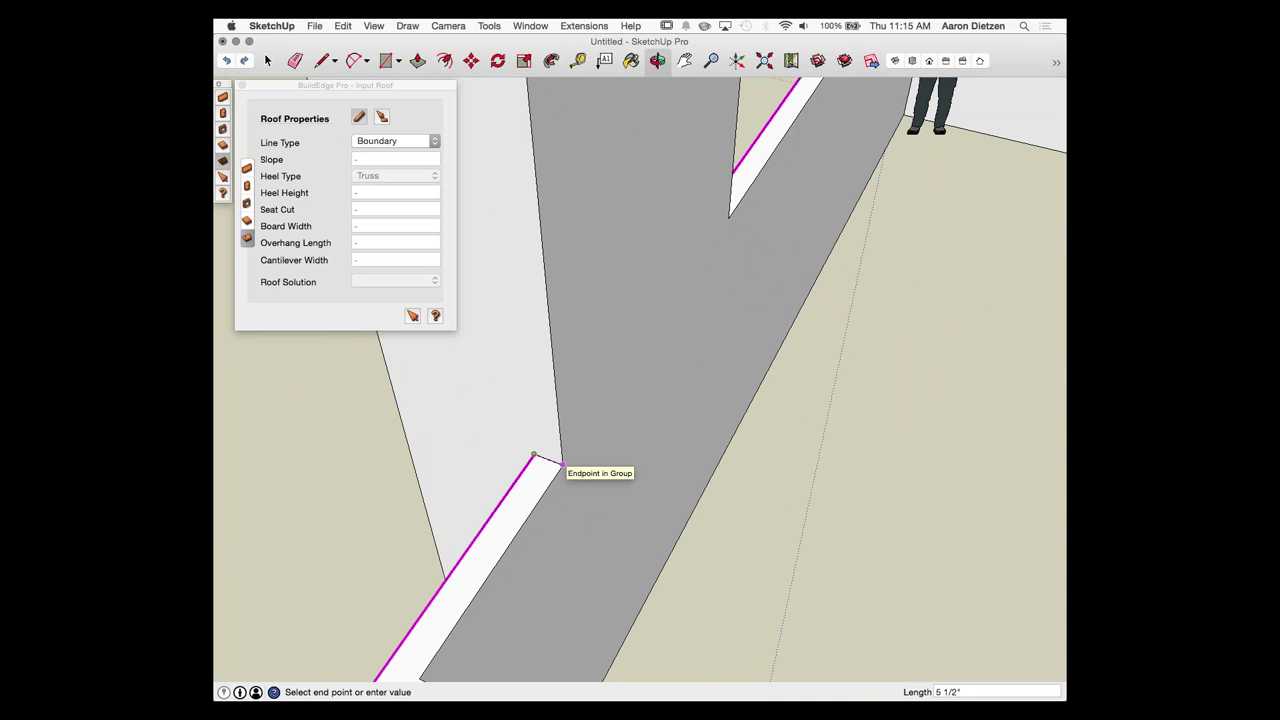
pyautogui.click(562, 464)
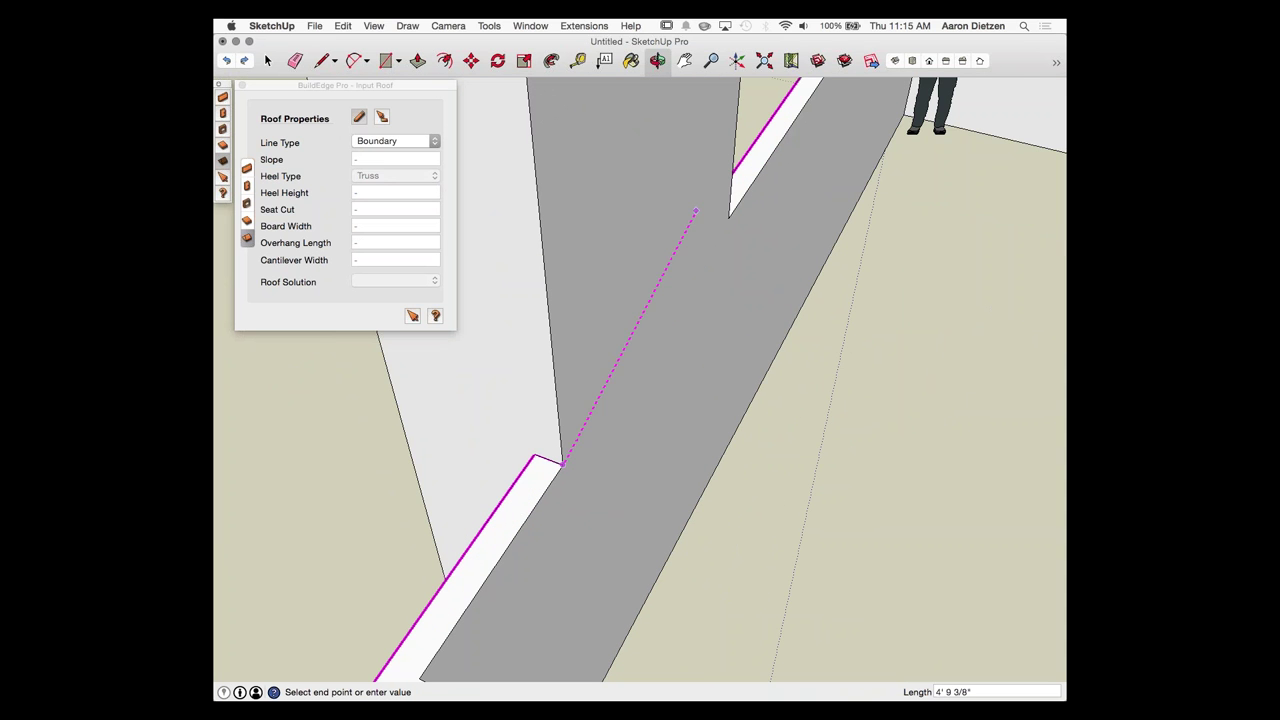
pyautogui.click(728, 219)
# Step: Close the roof outline with a 5 1/2" Boundary line from the chimney's far inner corner to the long front wall's outer edge
pyautogui.scroll(2, 824, 266)
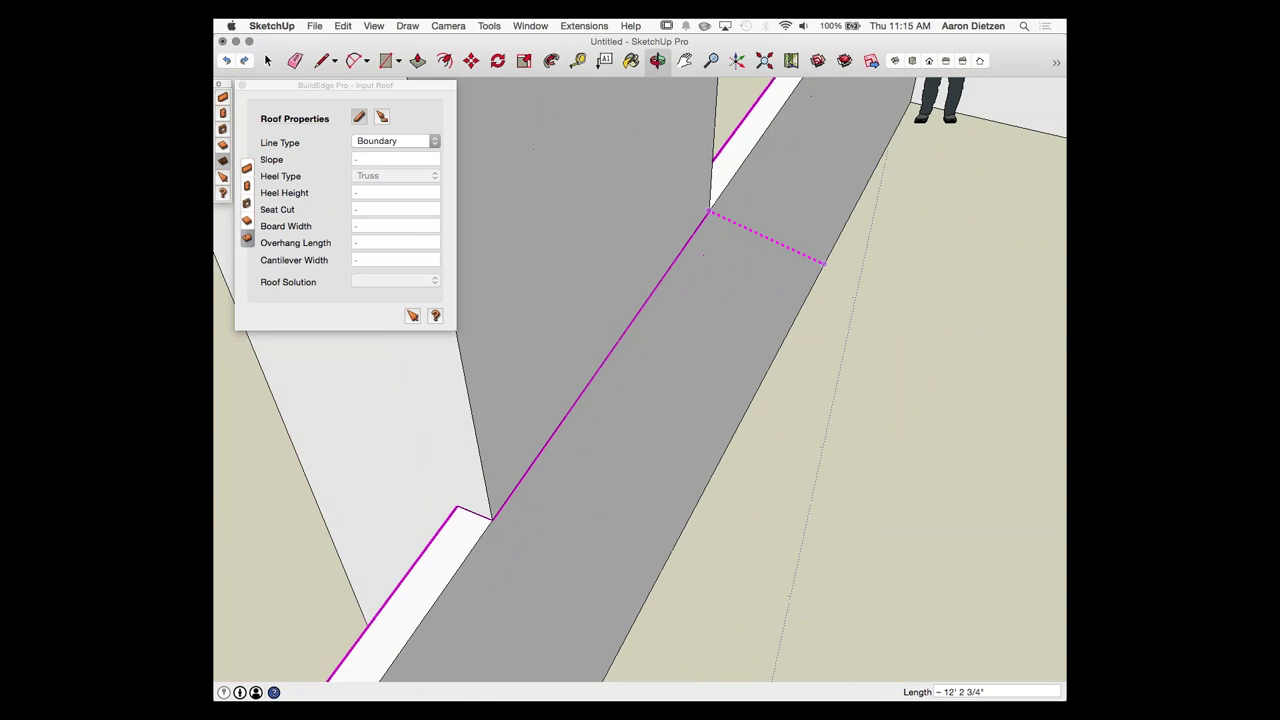
pyautogui.moveTo(824, 266); pyautogui.dragTo(700, 262, button='middle')
pyautogui.moveTo(1065, 189); pyautogui.dragTo(705, 241, button='middle')
pyautogui.scroll(-2, 703, 241)
pyautogui.scroll(-3, 703, 241)
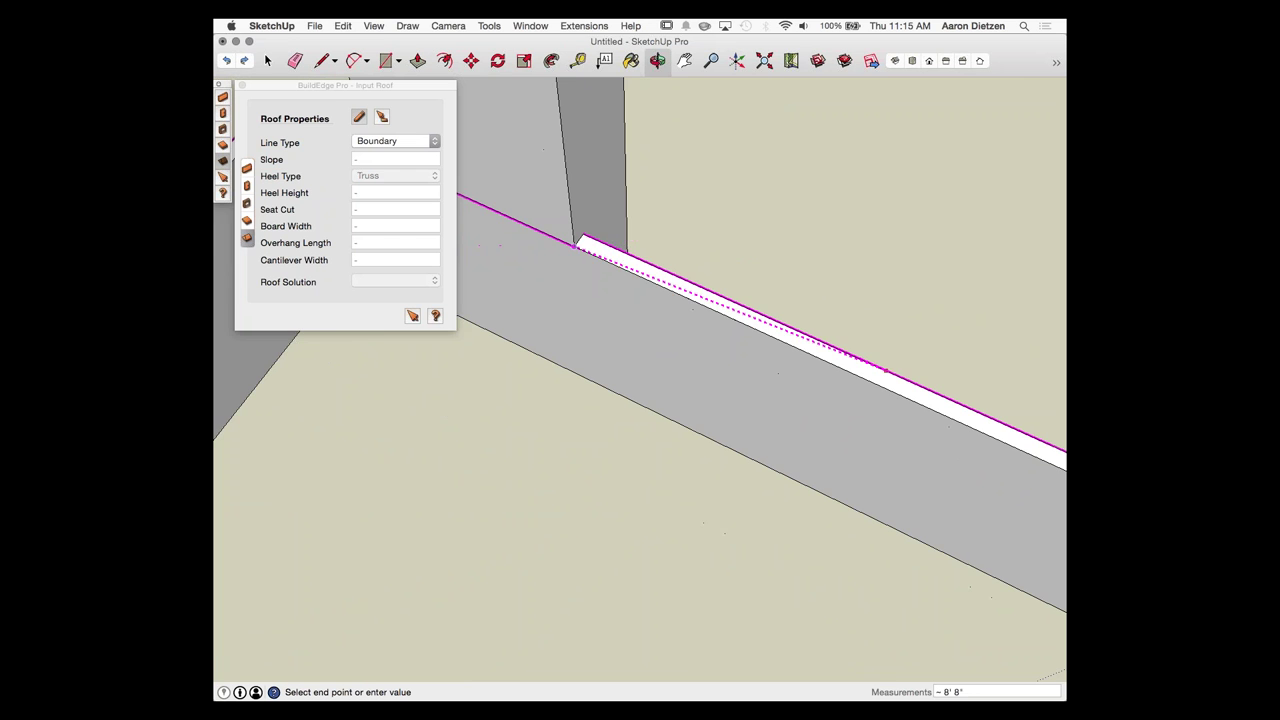
pyautogui.scroll(-3, 881, 384)
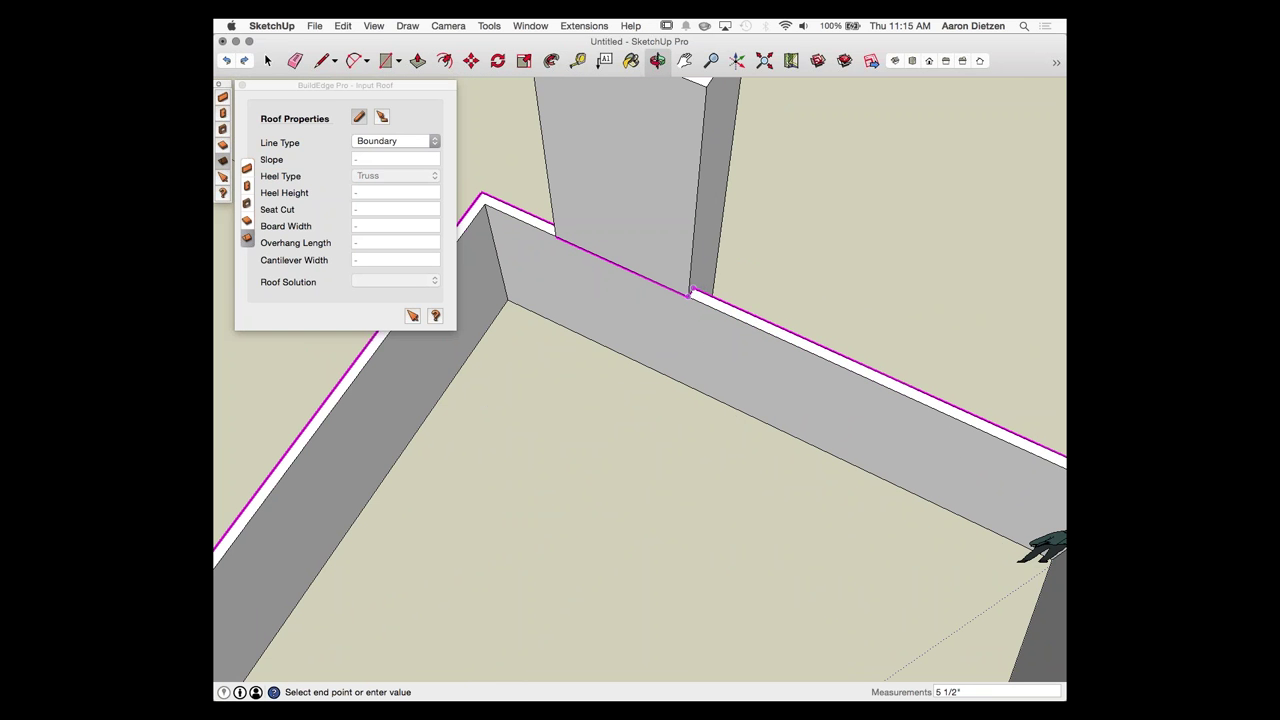
pyautogui.click(690, 295)
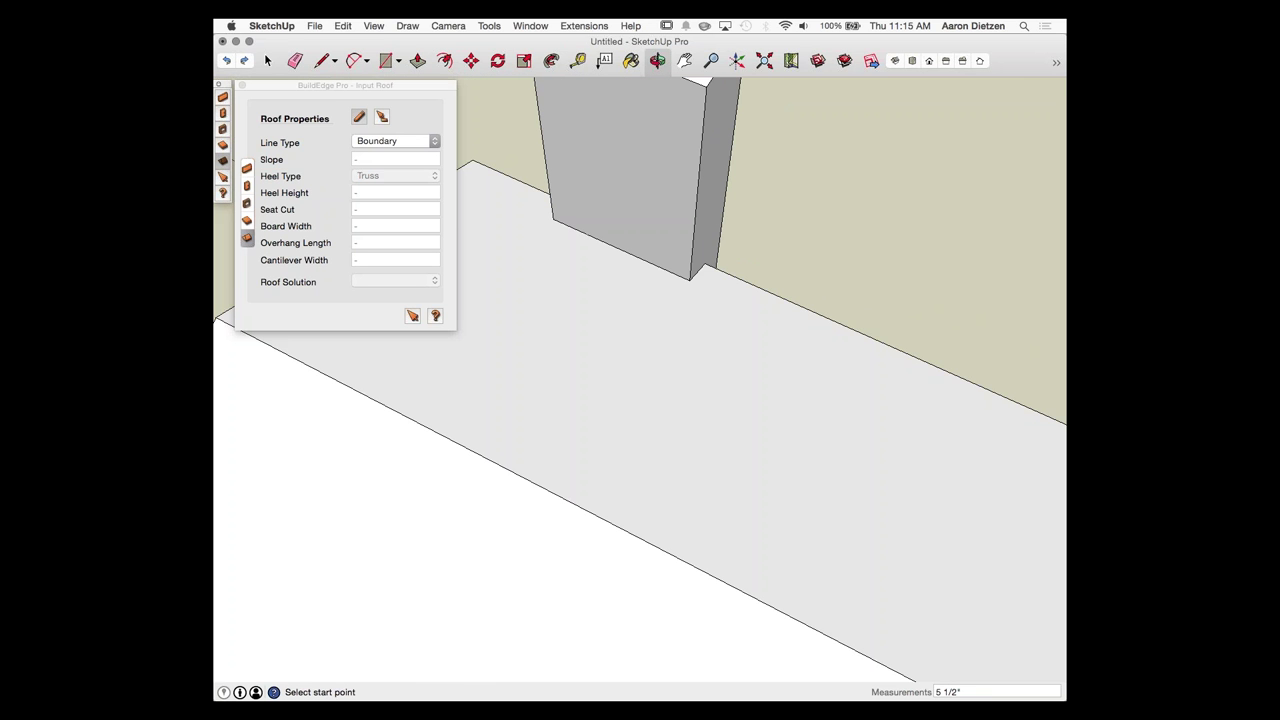
# Step: Select the completed roof for direct editing and examine how it fits around the chimney
pyautogui.scroll(-5, 690, 295)
pyautogui.moveTo(690, 295); pyautogui.dragTo(398, 250, button='middle')
pyautogui.click(412, 316)
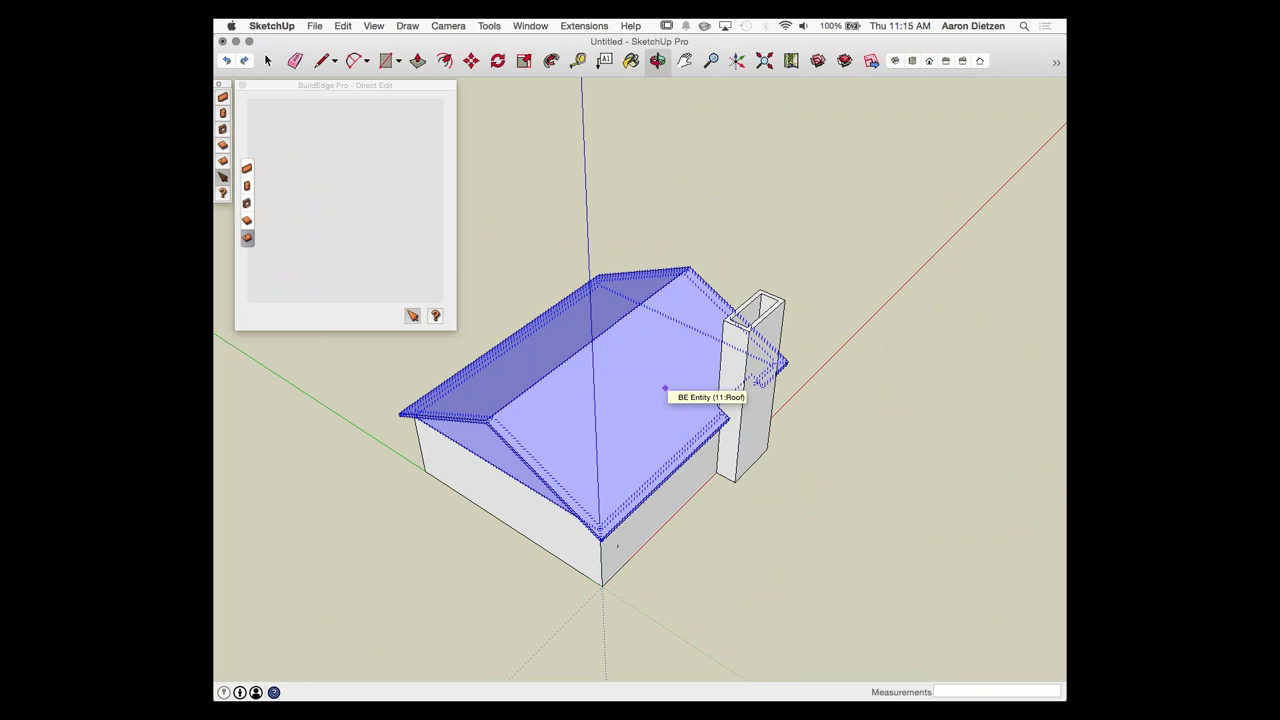
pyautogui.click(665, 388)
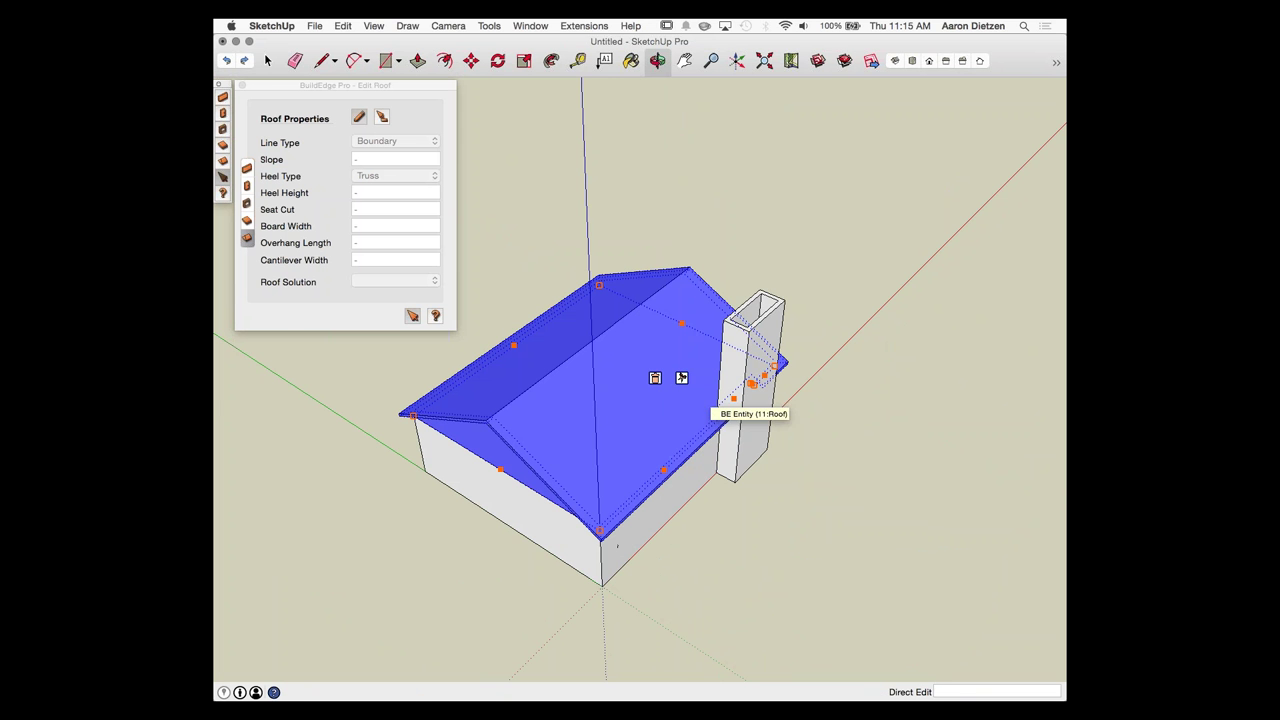
pyautogui.moveTo(617, 546); pyautogui.dragTo(501, 468, button='middle')
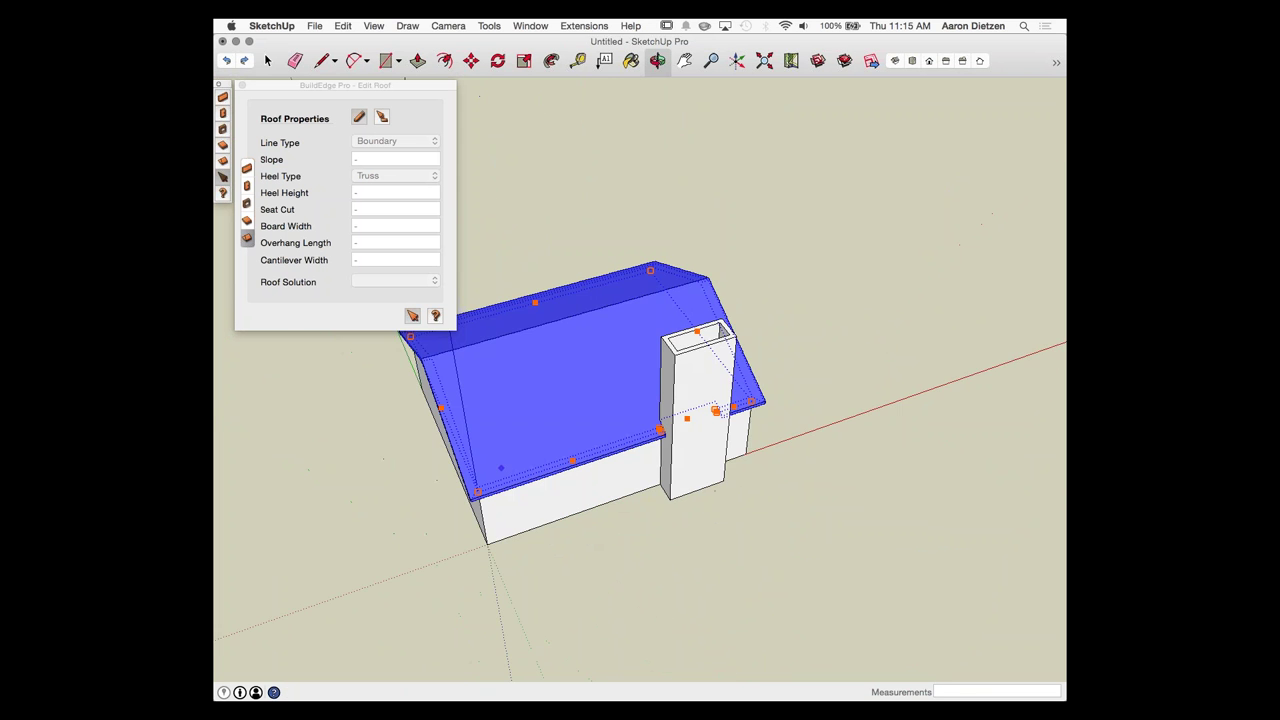
pyautogui.scroll(5, 510, 455)
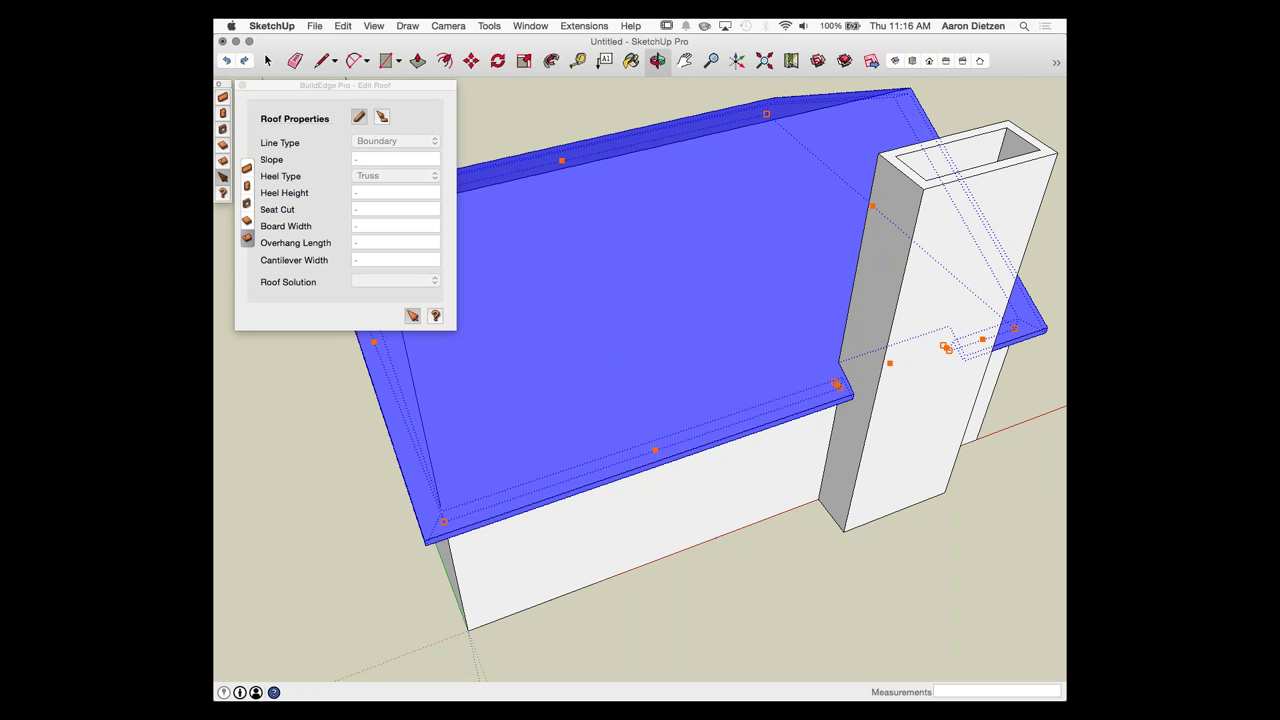
# Step: Draw a vertical centre line on the long front wall from its base midpoint up to the wall's top edge
pyautogui.press('l')
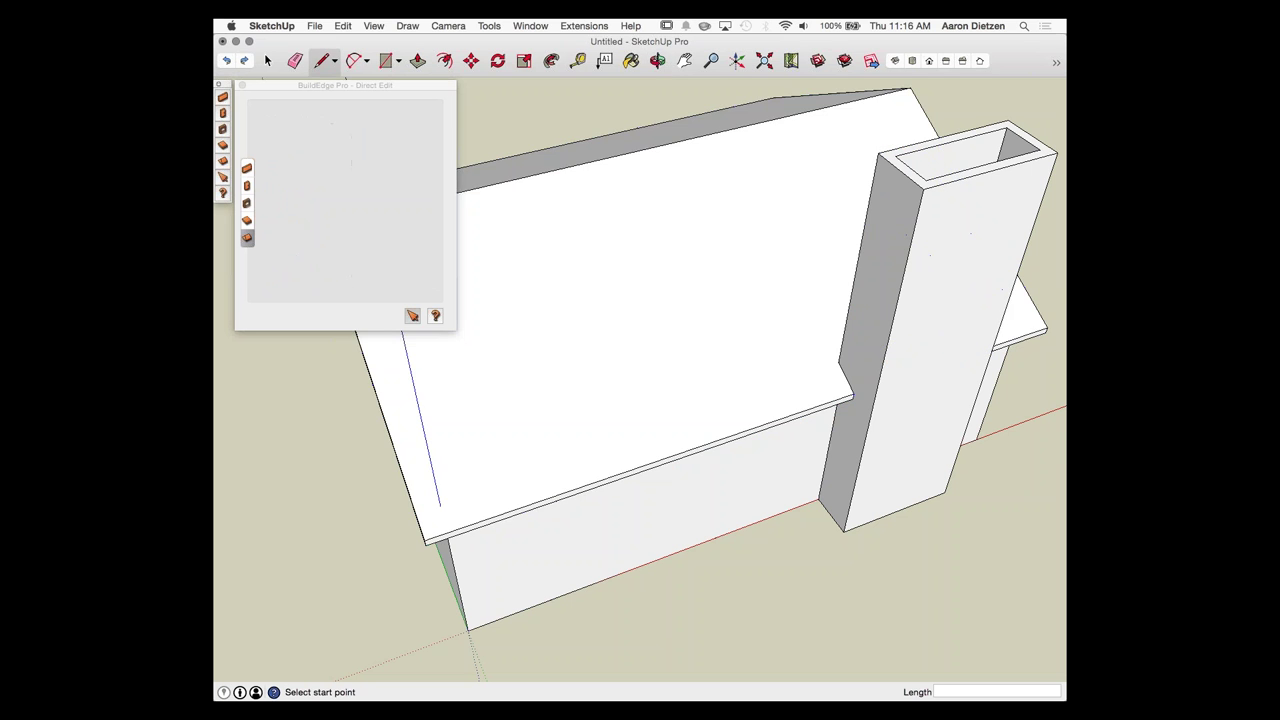
pyautogui.moveTo(691, 509)
pyautogui.mouseDown(button='middle')
pyautogui.moveTo(683, 300)
pyautogui.moveTo(663, 455)
pyautogui.mouseUp(button='middle')
pyautogui.click(650, 455)
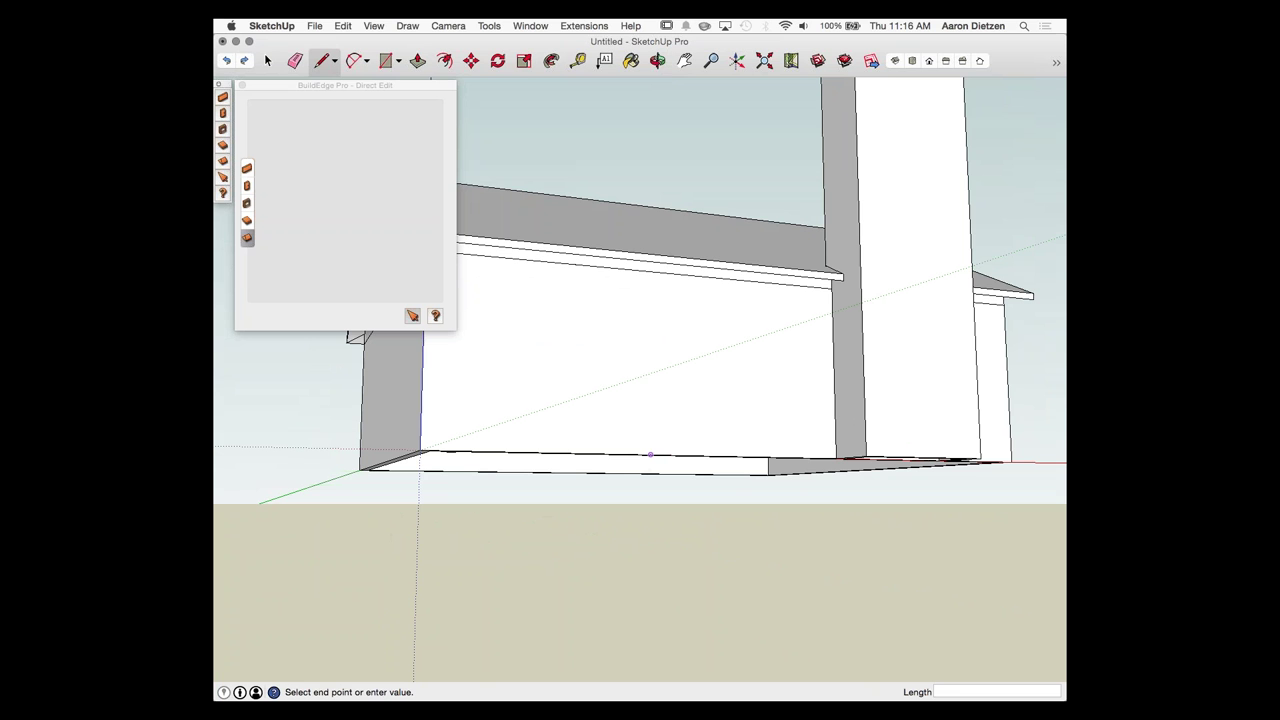
pyautogui.click(650, 271)
# Step: Mark points 4' to each side of the centre line along the front wall's top edge with short vertical tick lines
pyautogui.write('4')
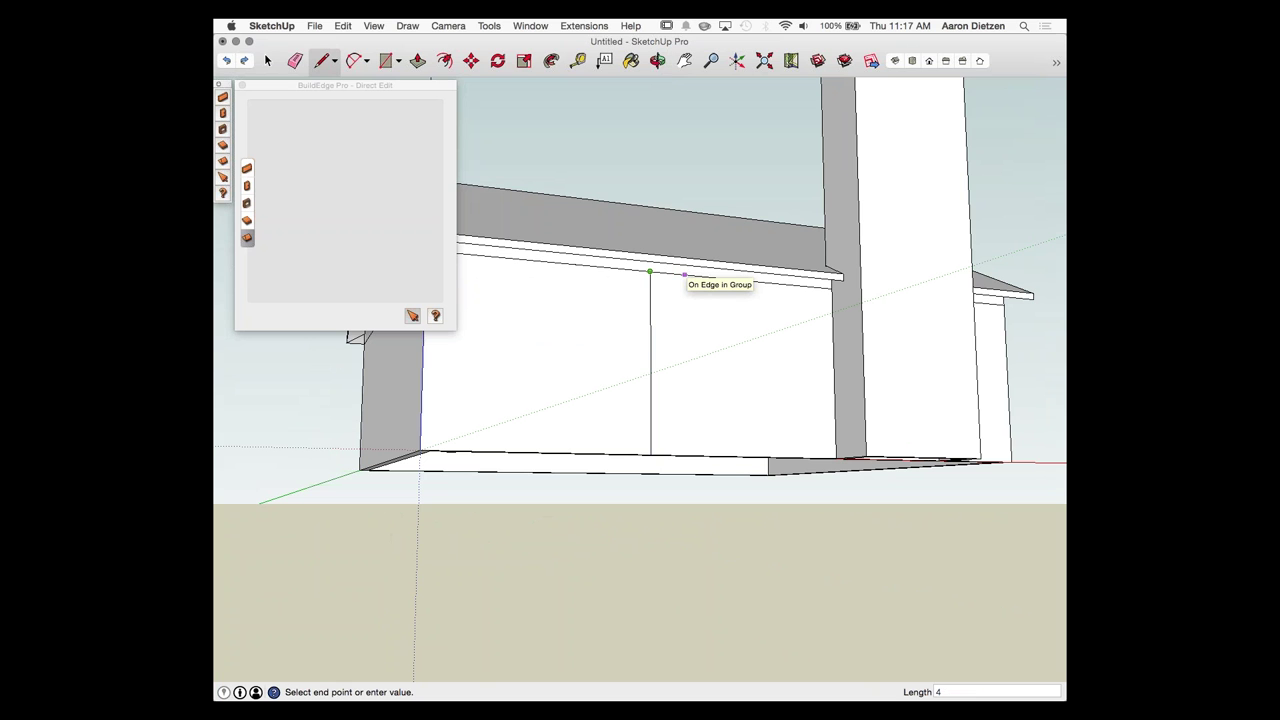
pyautogui.press('Return')
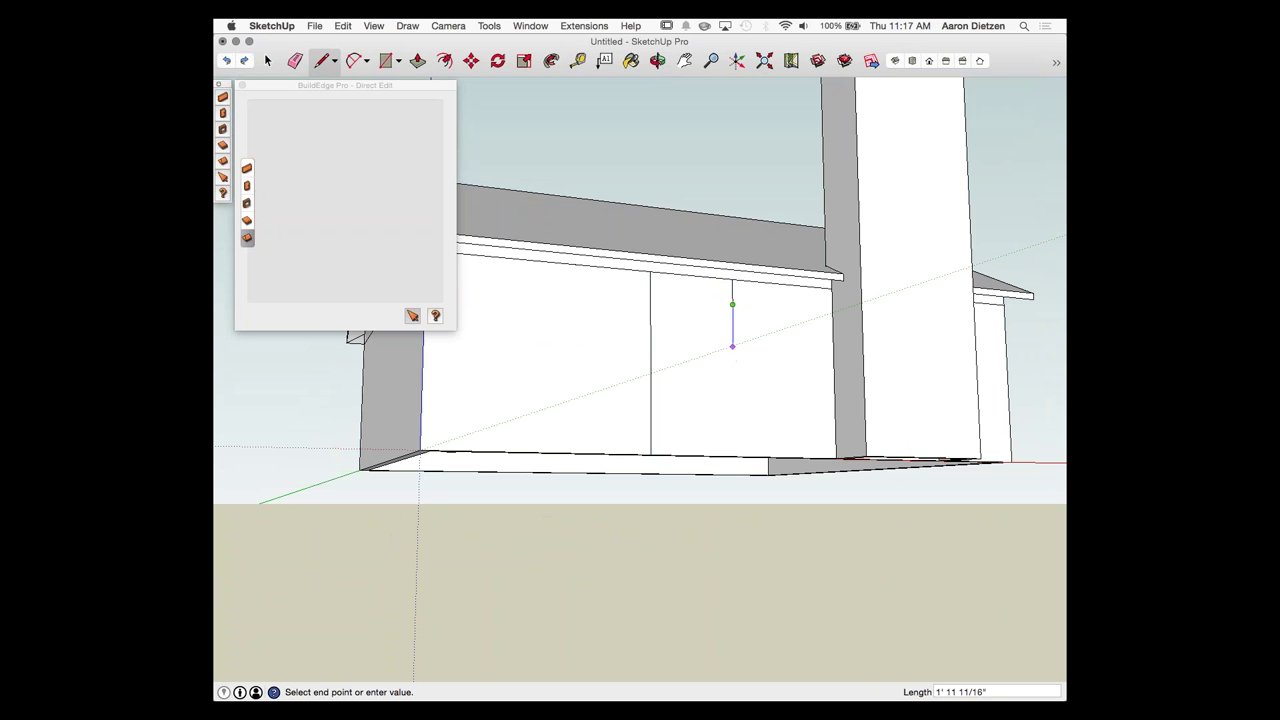
pyautogui.press('Escape')
pyautogui.click(650, 271)
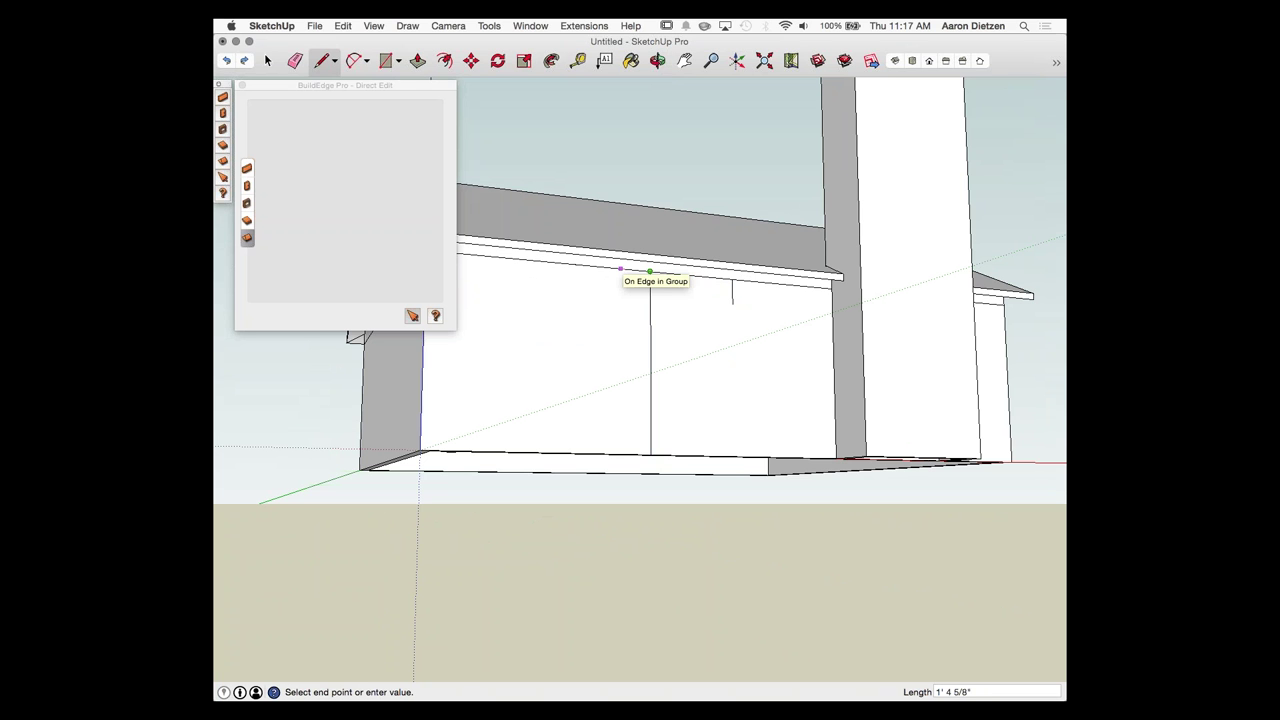
pyautogui.write('4')
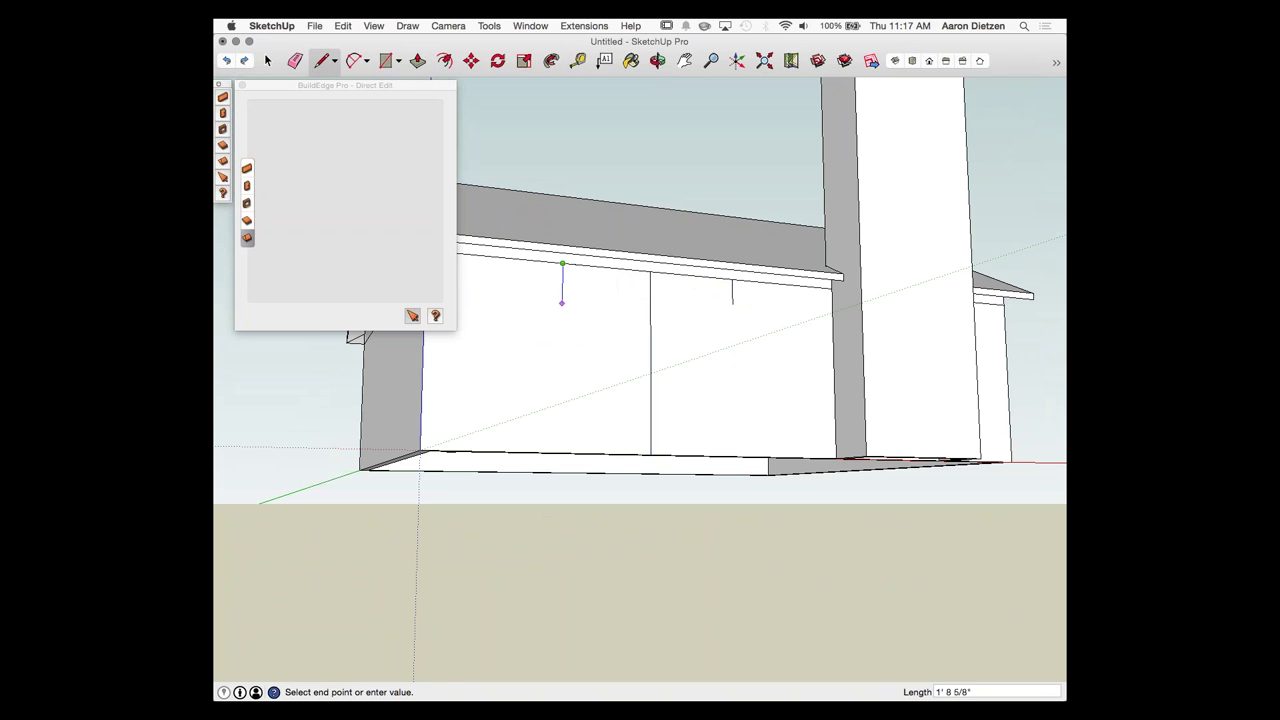
pyautogui.click(562, 290)
# Step: Display the model in X-Ray and split the roof's long front eave line at the two tick marks using direct editing
pyautogui.press('e')
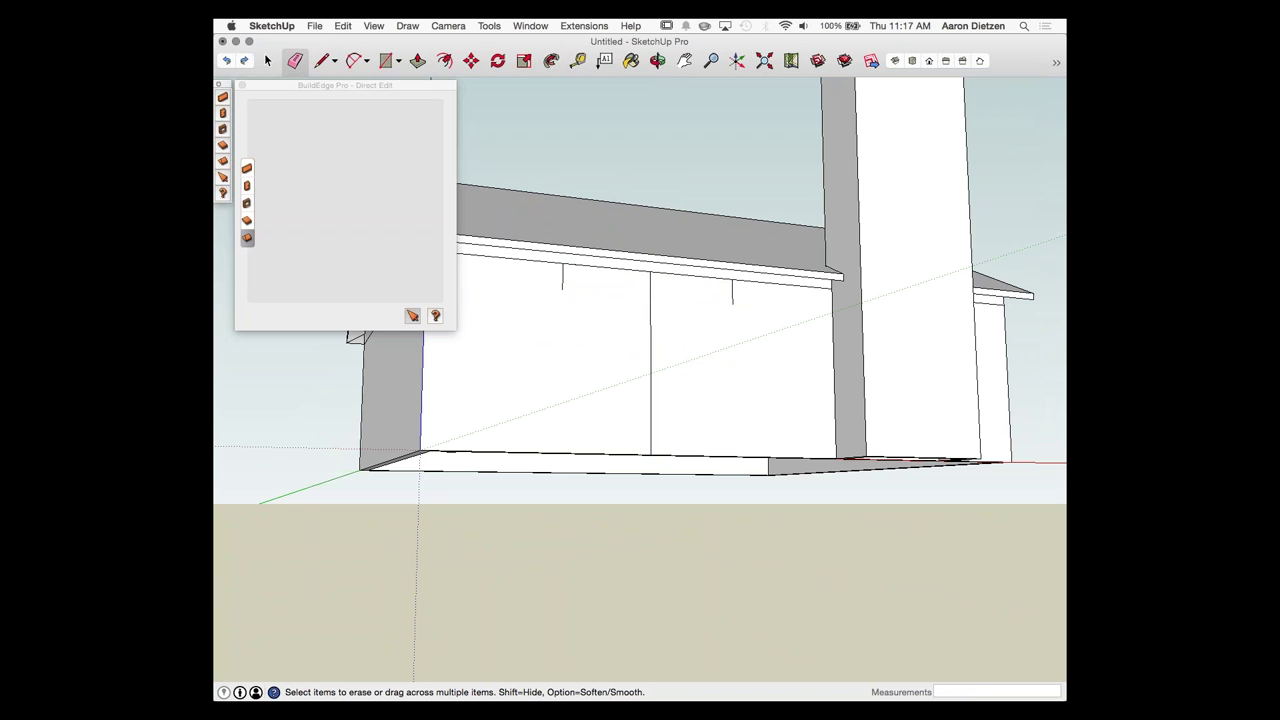
pyautogui.scroll(4, 612, 188)
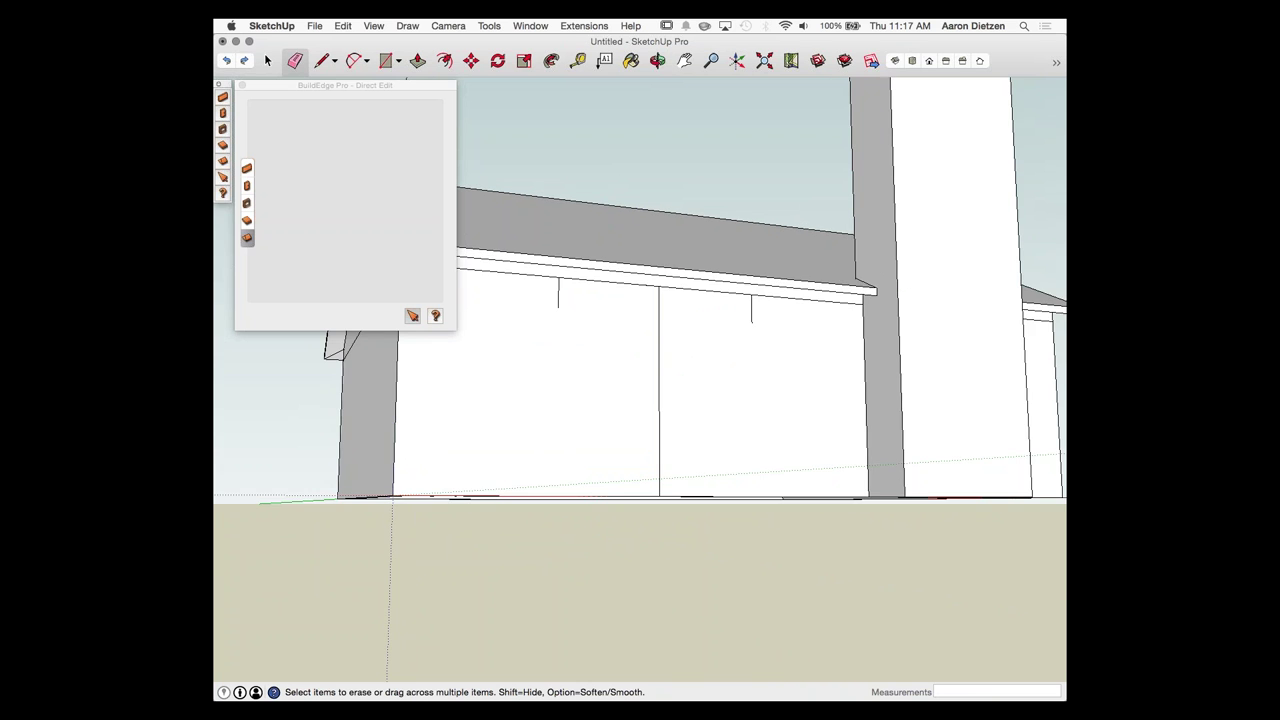
pyautogui.moveTo(612, 188); pyautogui.dragTo(640, 465, button='middle')
pyautogui.scroll(-2, 640, 465)
pyautogui.scroll(-3, 608, 484)
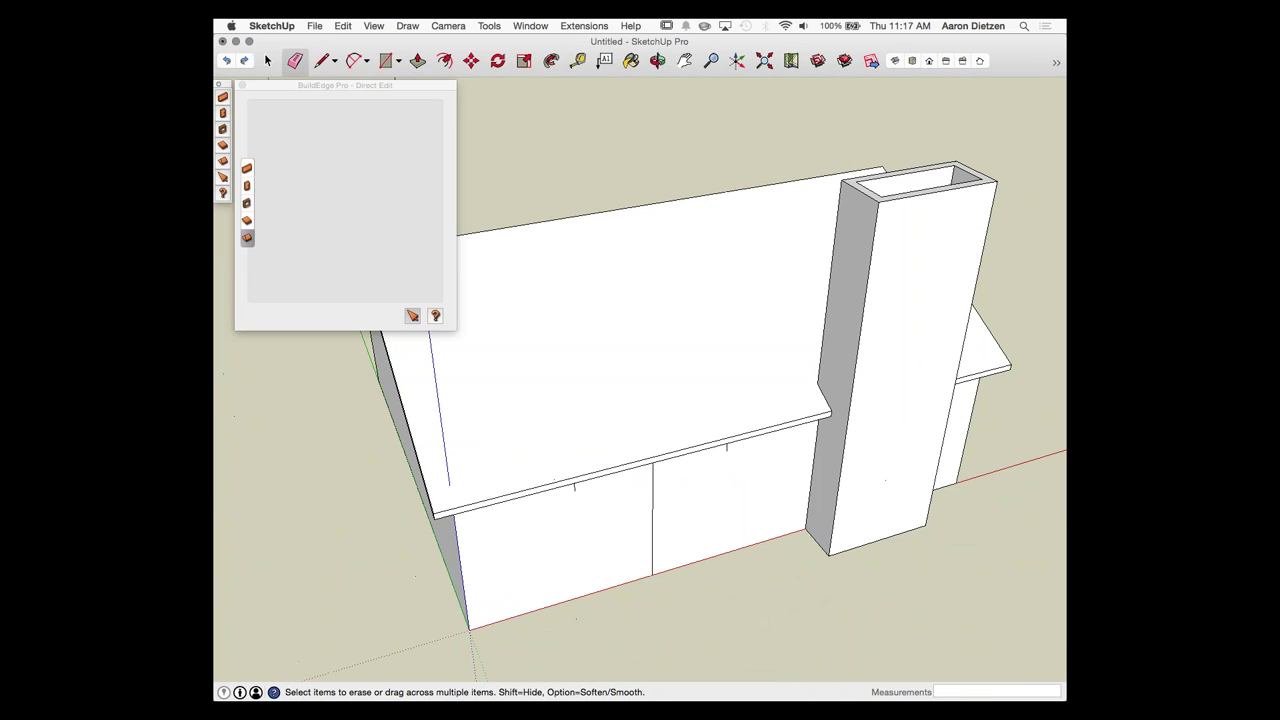
pyautogui.click(680, 347)
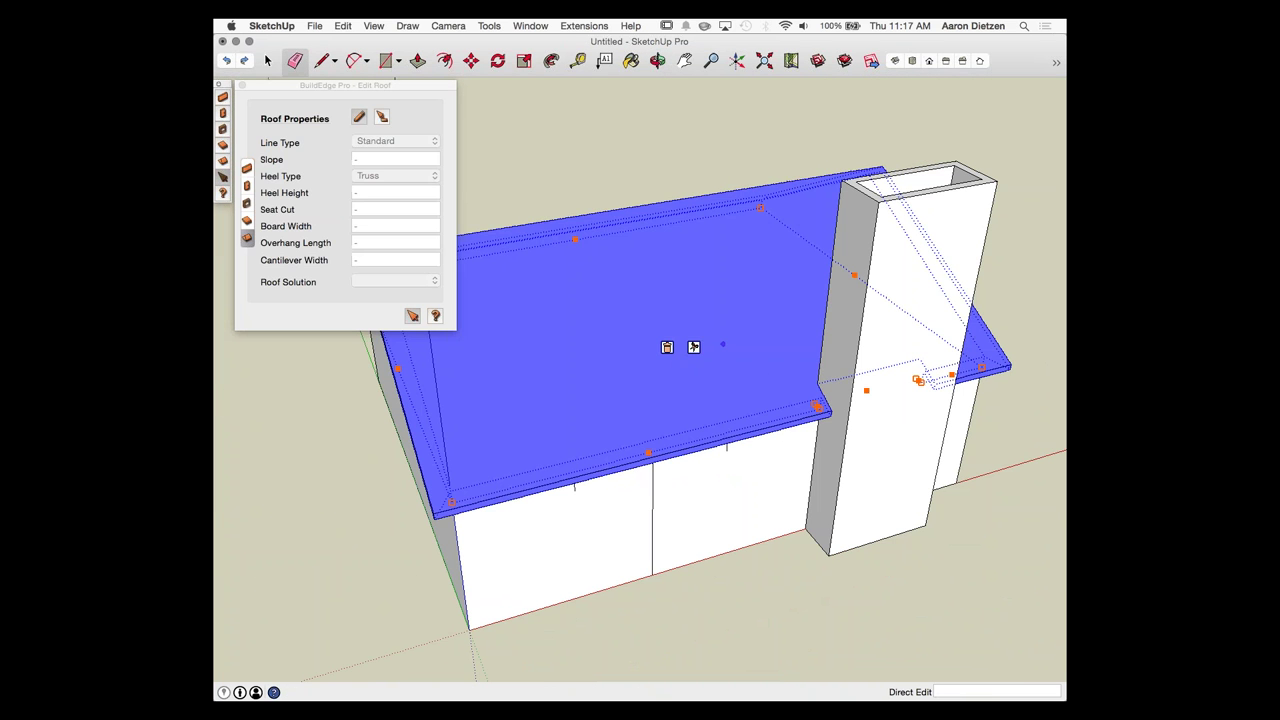
pyautogui.click(1056, 62)
pyautogui.moveTo(1000, 64)
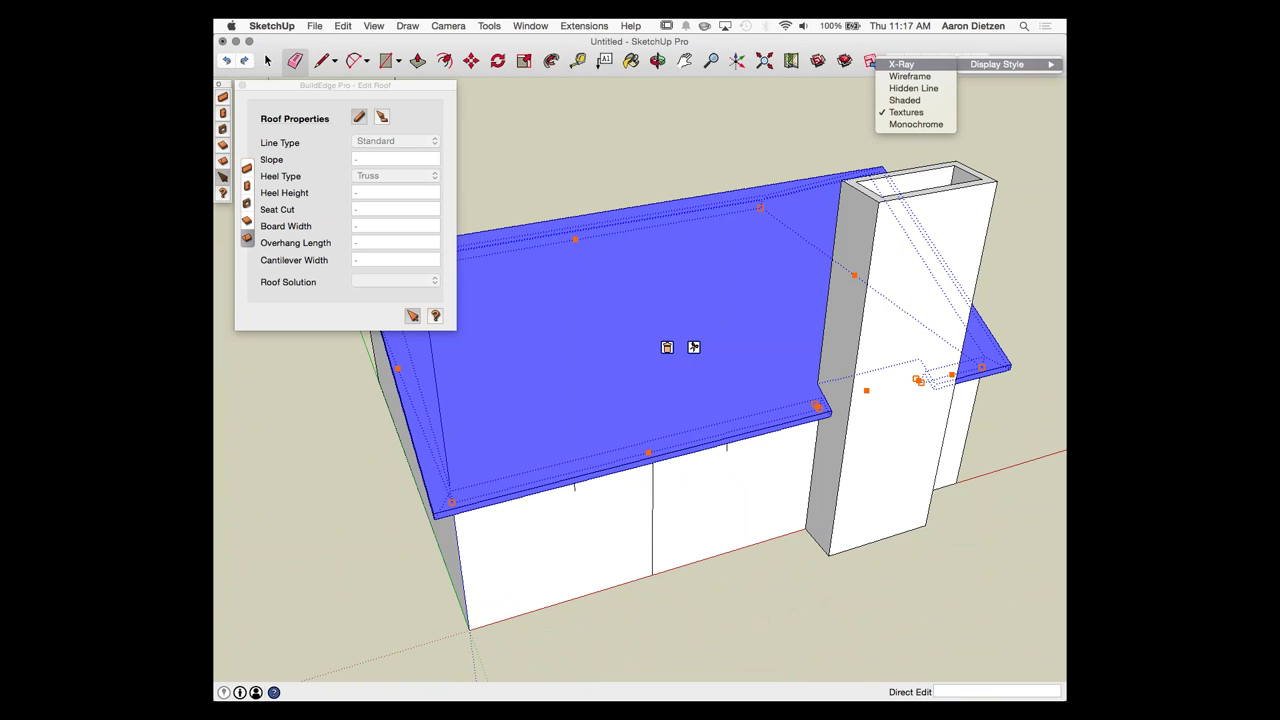
pyautogui.click(901, 64)
pyautogui.scroll(5, 680, 347)
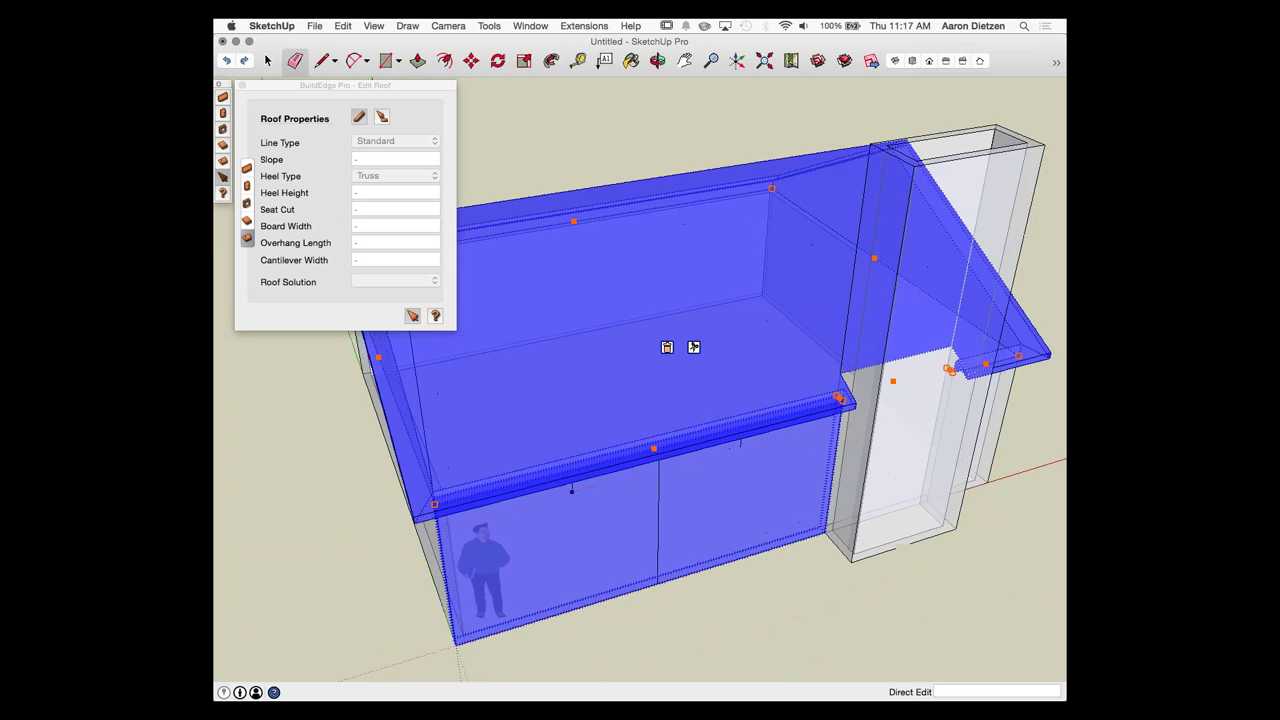
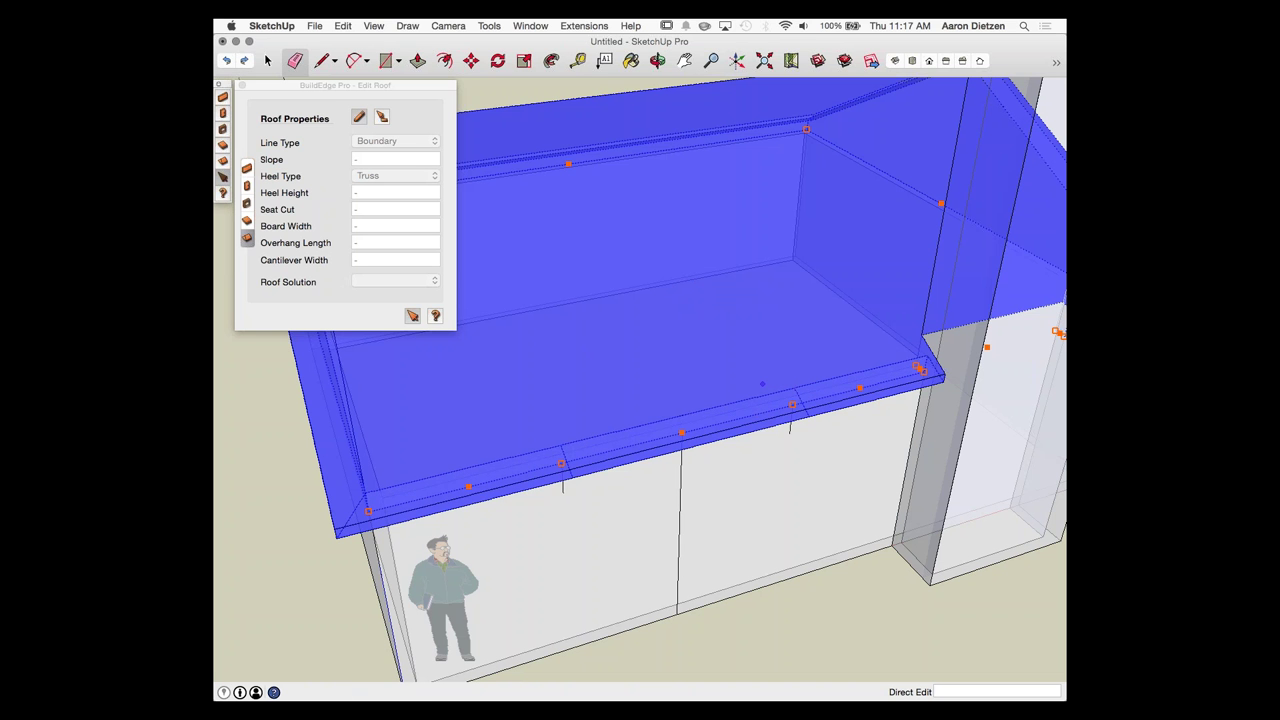
# Step: Set the overhang length of the middle front eave segment to 3'
pyautogui.moveTo(648, 350); pyautogui.dragTo(631, 420, button='middle')
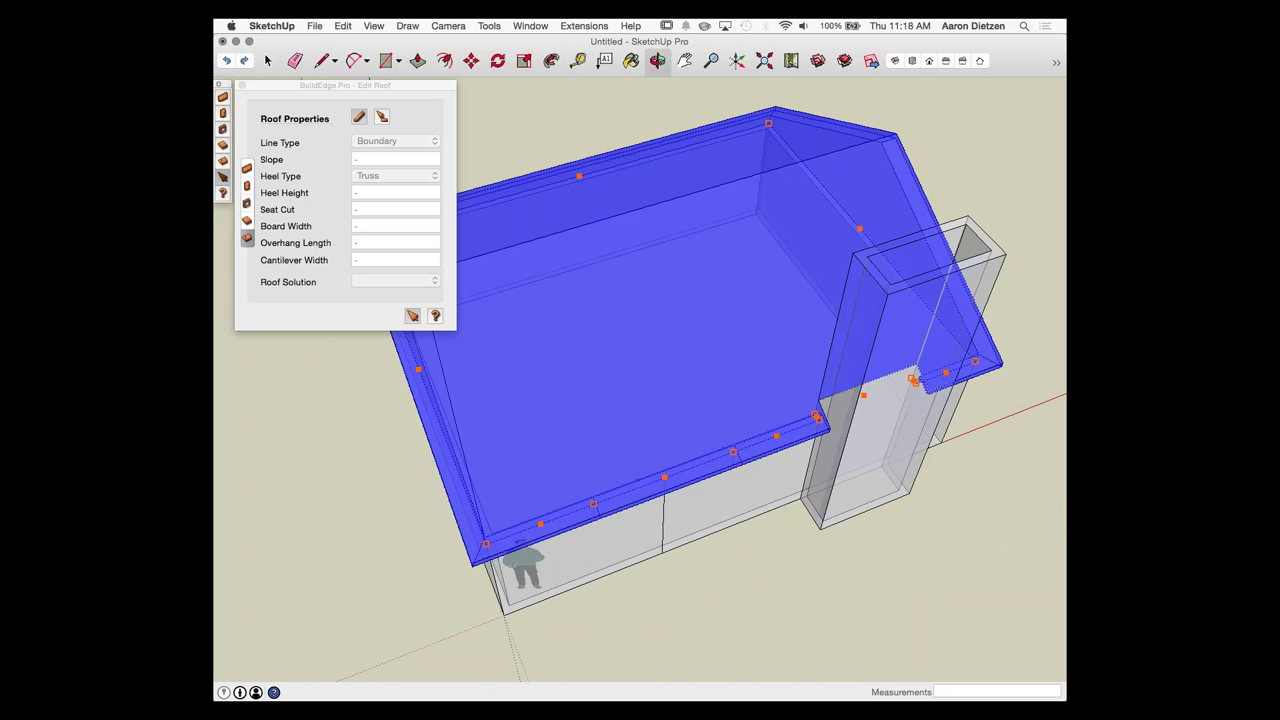
pyautogui.click(653, 466)
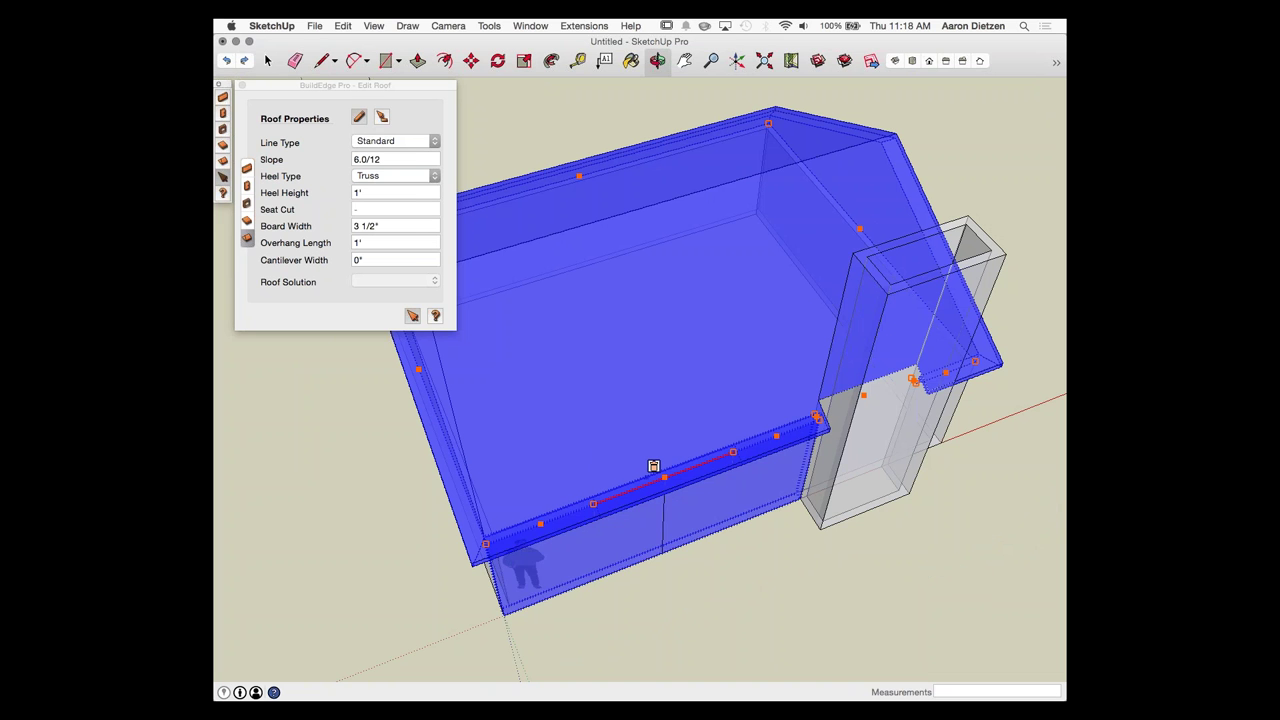
pyautogui.click(385, 243)
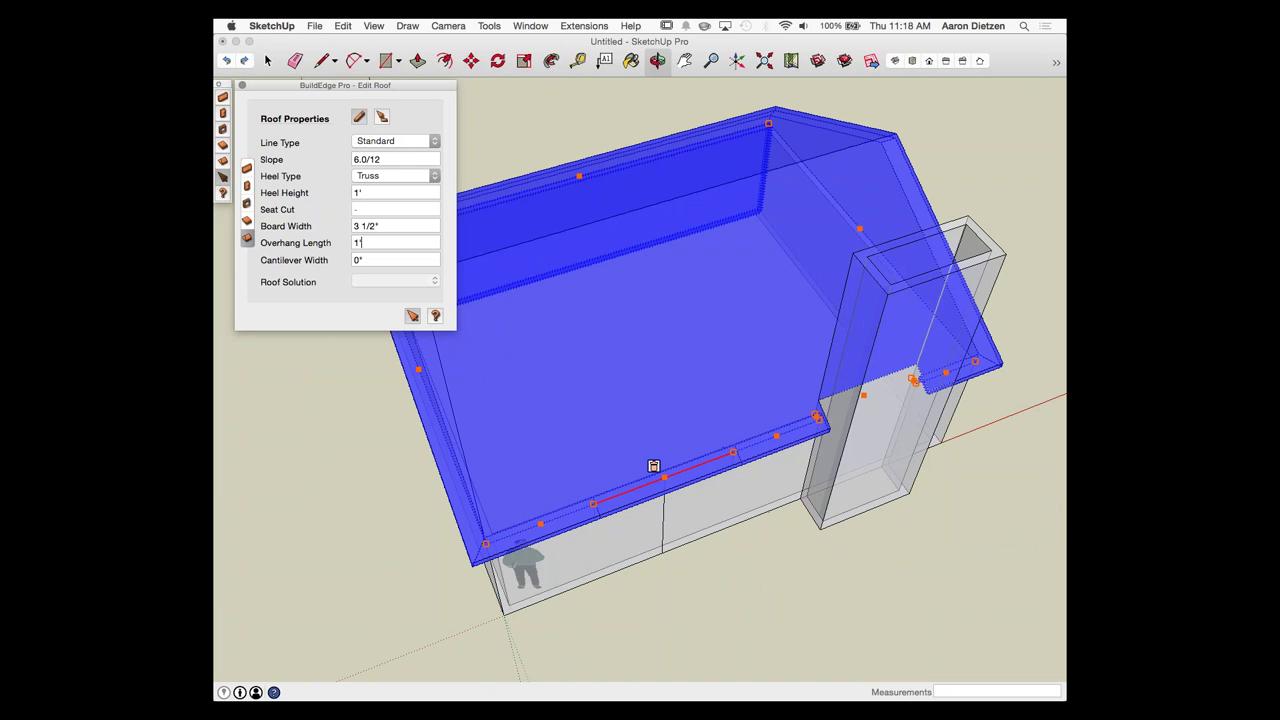
pyautogui.moveTo(380, 243); pyautogui.dragTo(353, 243)
pyautogui.write("3'")
pyautogui.press('Return')
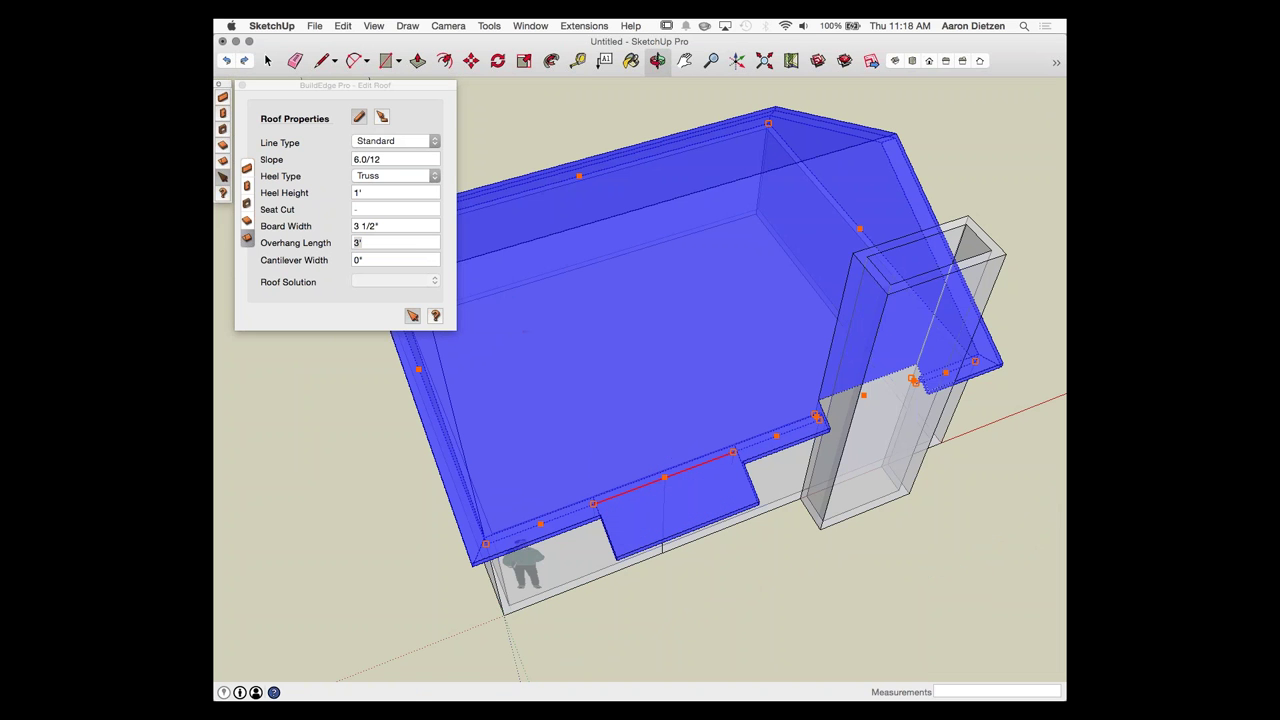
# Step: Erase the vertical centre line and the short tick marks from the long front wall
pyautogui.moveTo(617, 543); pyautogui.dragTo(630, 437, button='middle')
pyautogui.moveTo(740, 506); pyautogui.dragTo(748, 545, button='middle')
pyautogui.moveTo(662, 462); pyautogui.dragTo(665, 405, button='middle')
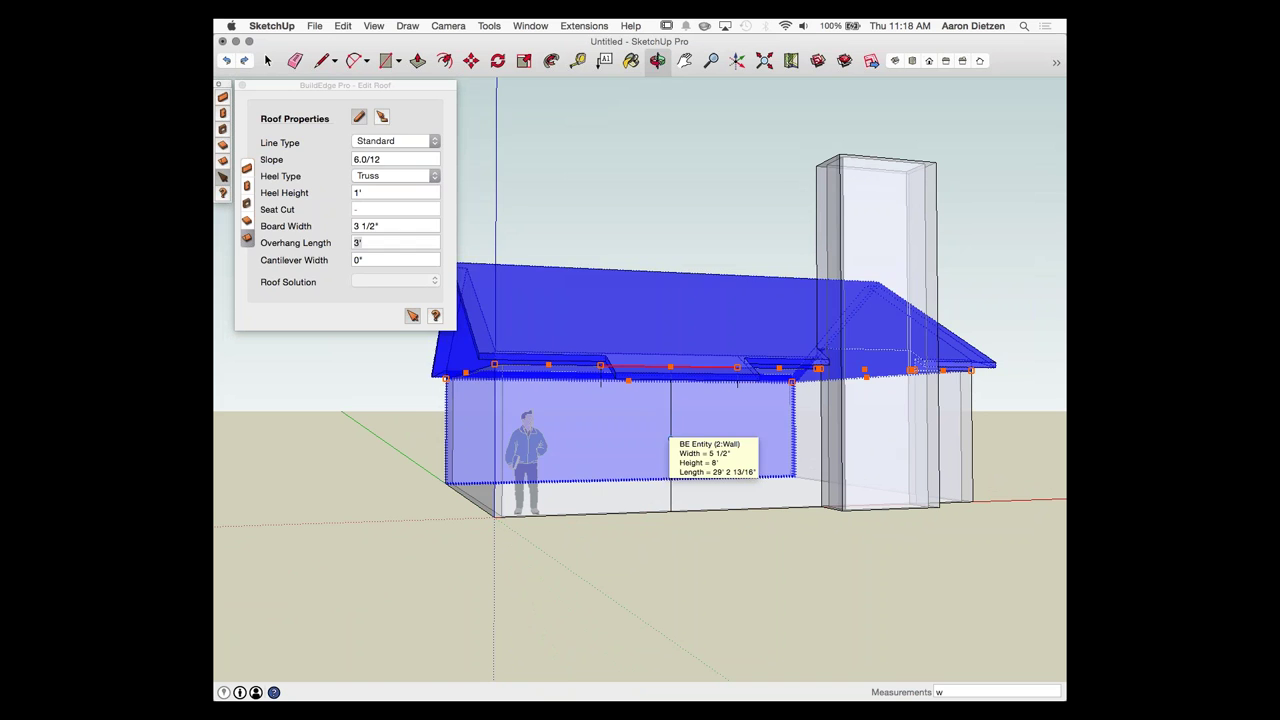
pyautogui.press('e')
pyautogui.click(671, 435)
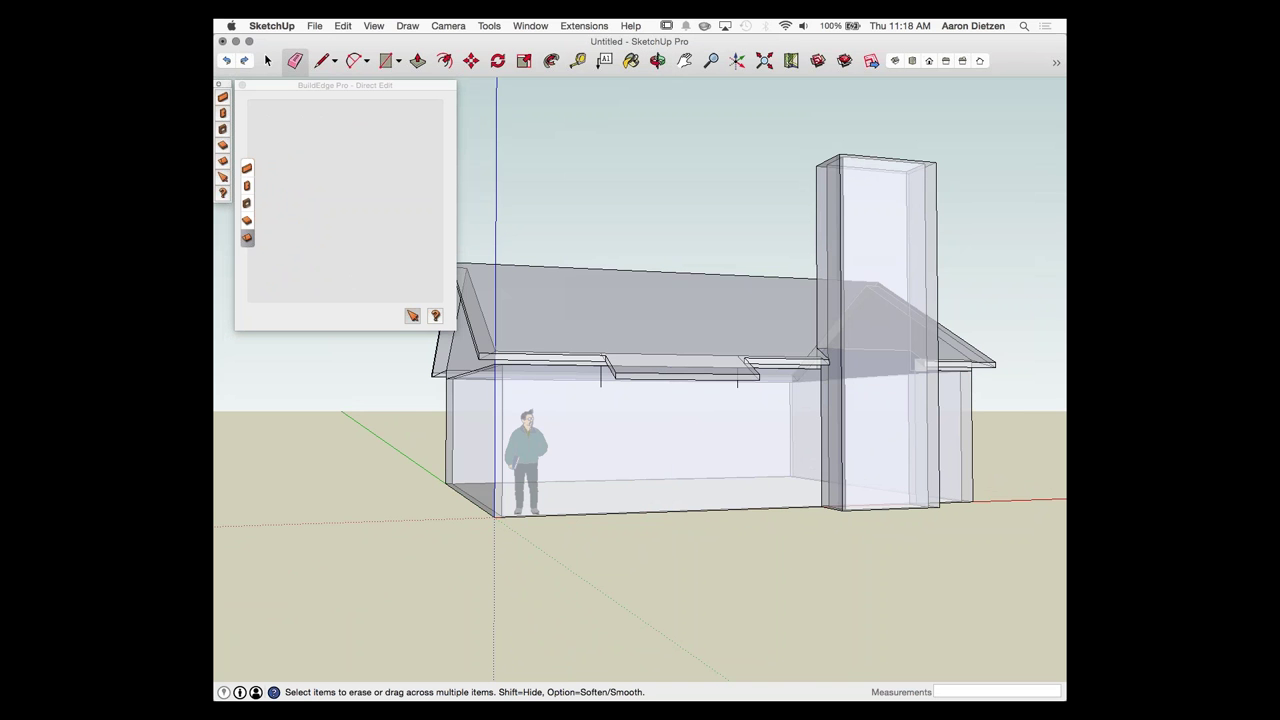
pyautogui.click(600, 378)
pyautogui.moveTo(620, 370)
pyautogui.mouseDown(button='middle')
pyautogui.moveTo(665, 500)
pyautogui.moveTo(695, 505)
pyautogui.mouseUp(button='middle')
pyautogui.scroll(-2, 765, 552)
# Step: Turn off the X-Ray display and select the roof for direct editing
pyautogui.click(223, 176)
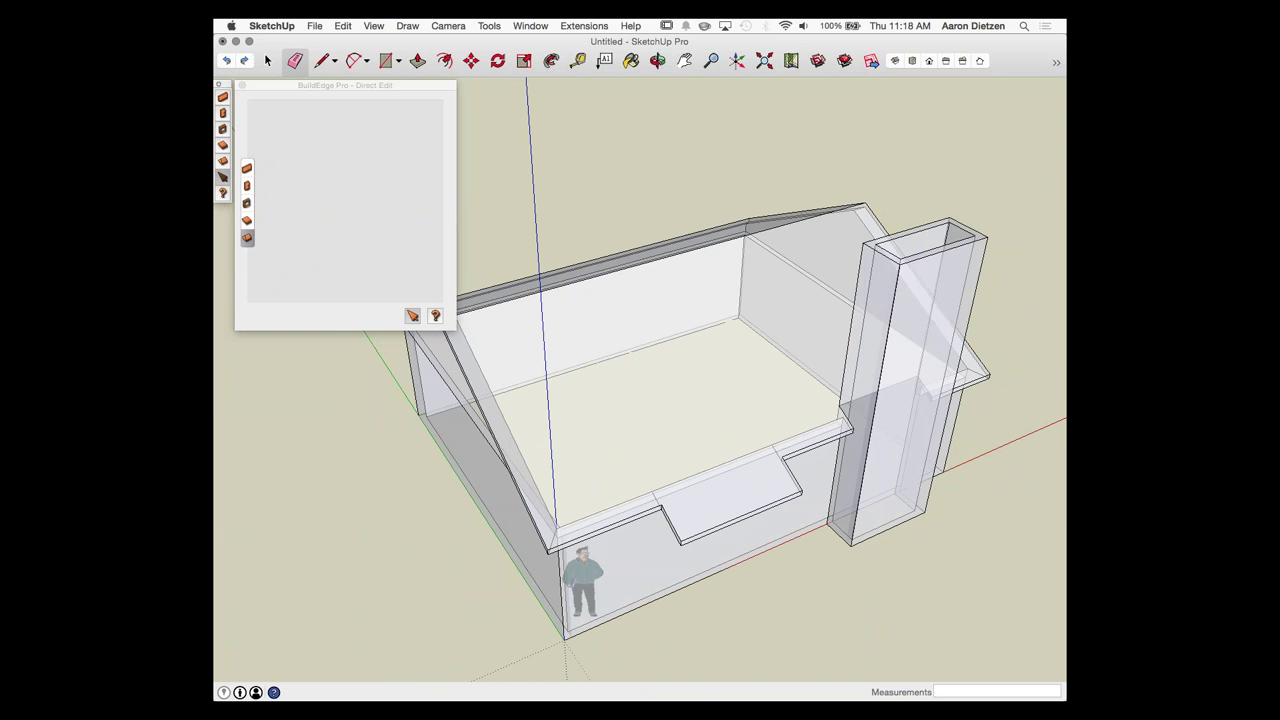
pyautogui.click(1056, 63)
pyautogui.moveTo(1004, 64)
pyautogui.click(904, 64)
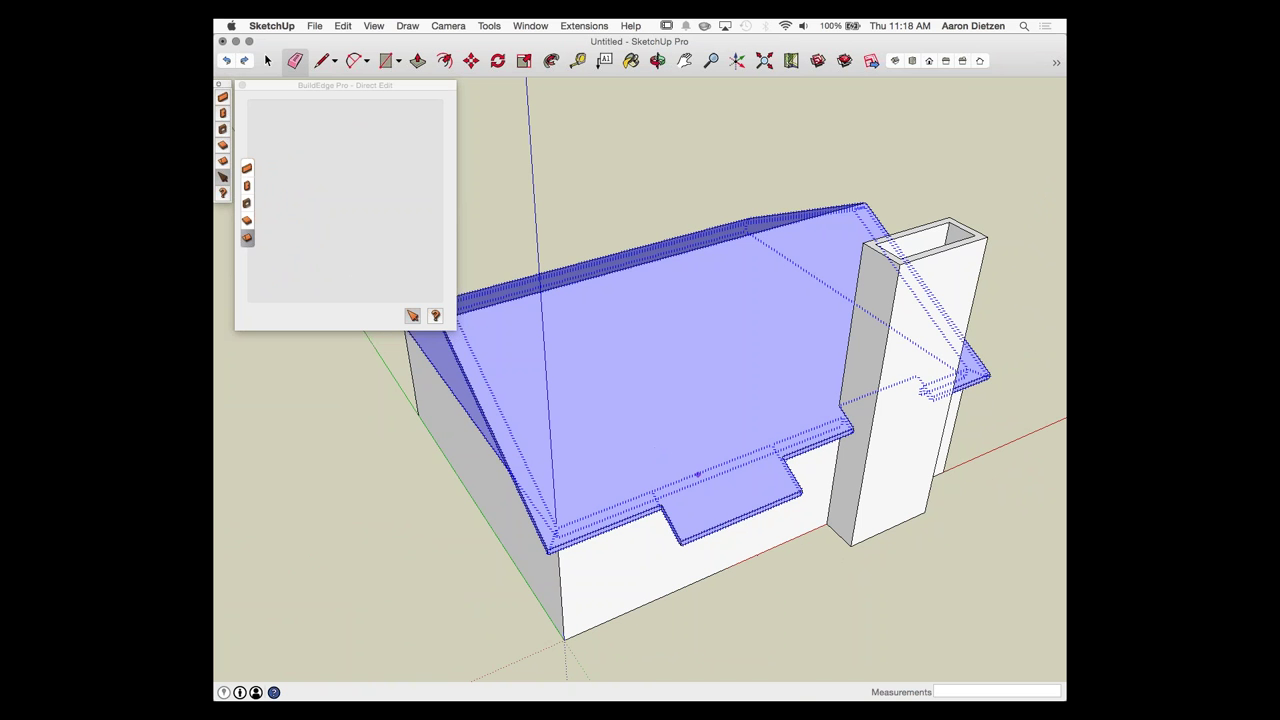
pyautogui.click(712, 432)
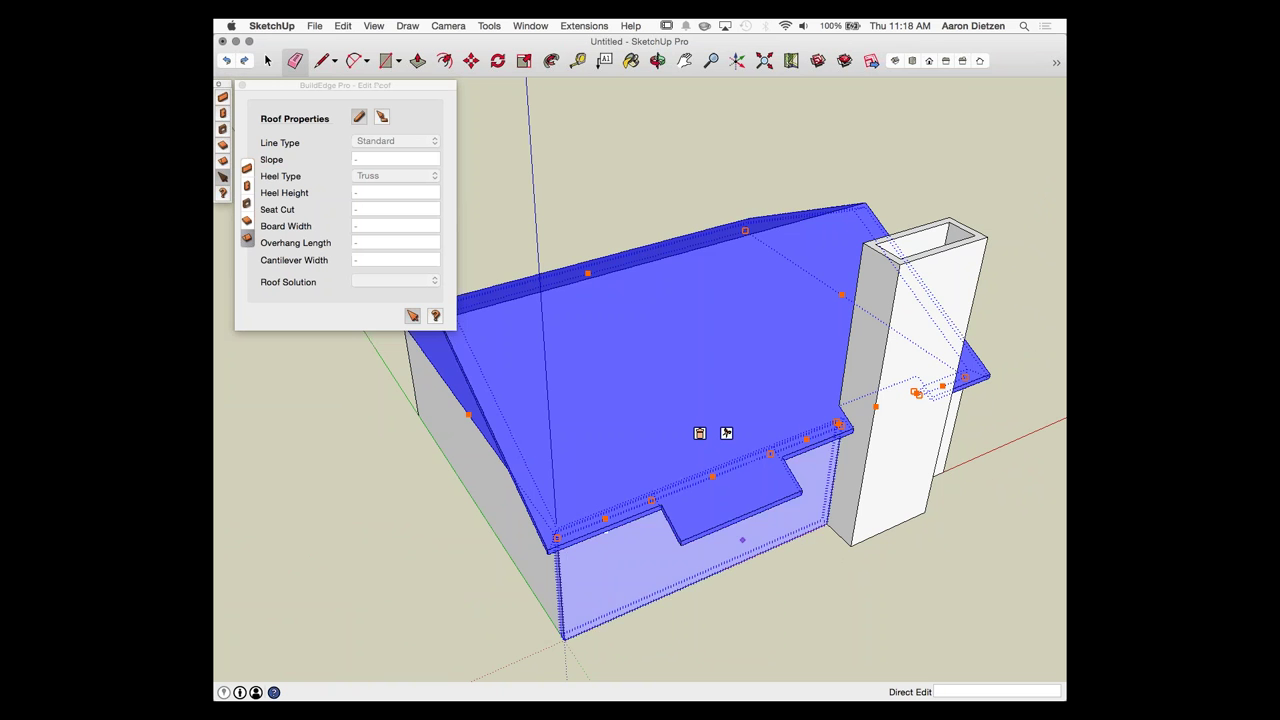
# Step: Set the overhang length of the middle front eave segment to 1'
pyautogui.moveTo(712, 432); pyautogui.dragTo(690, 460, button='middle')
pyautogui.scroll(-1, 690, 460)
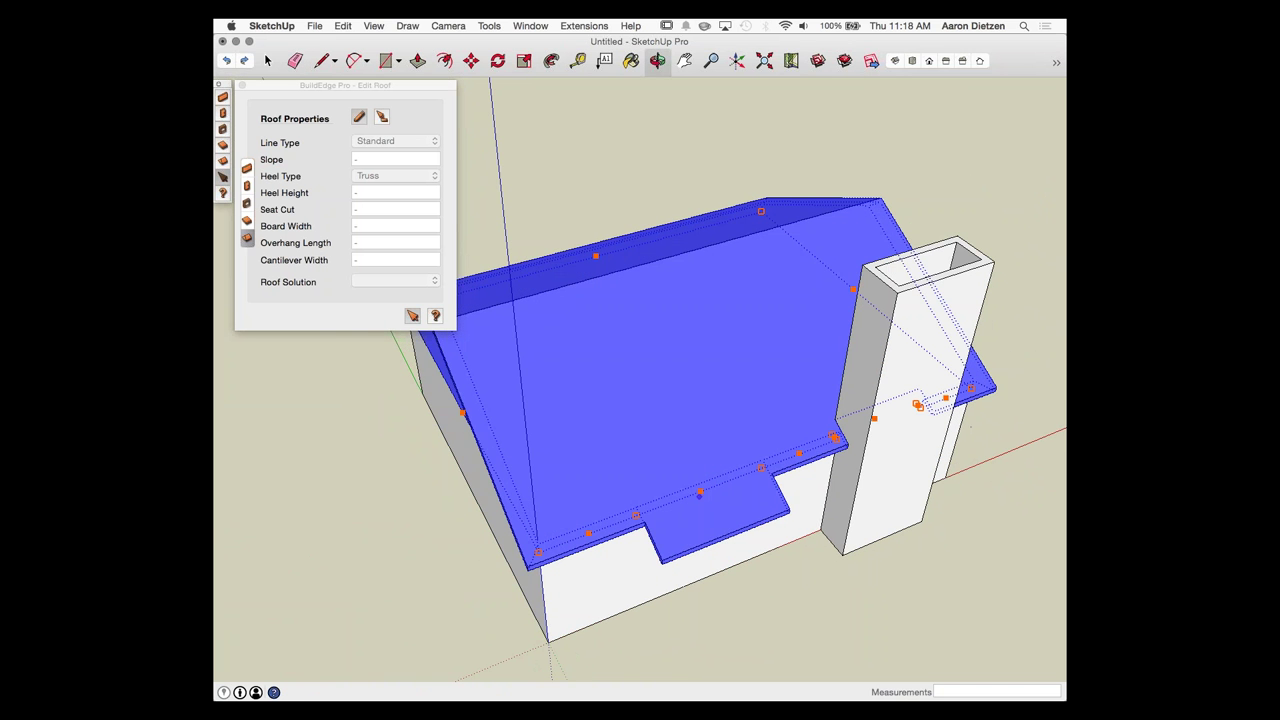
pyautogui.click(703, 488)
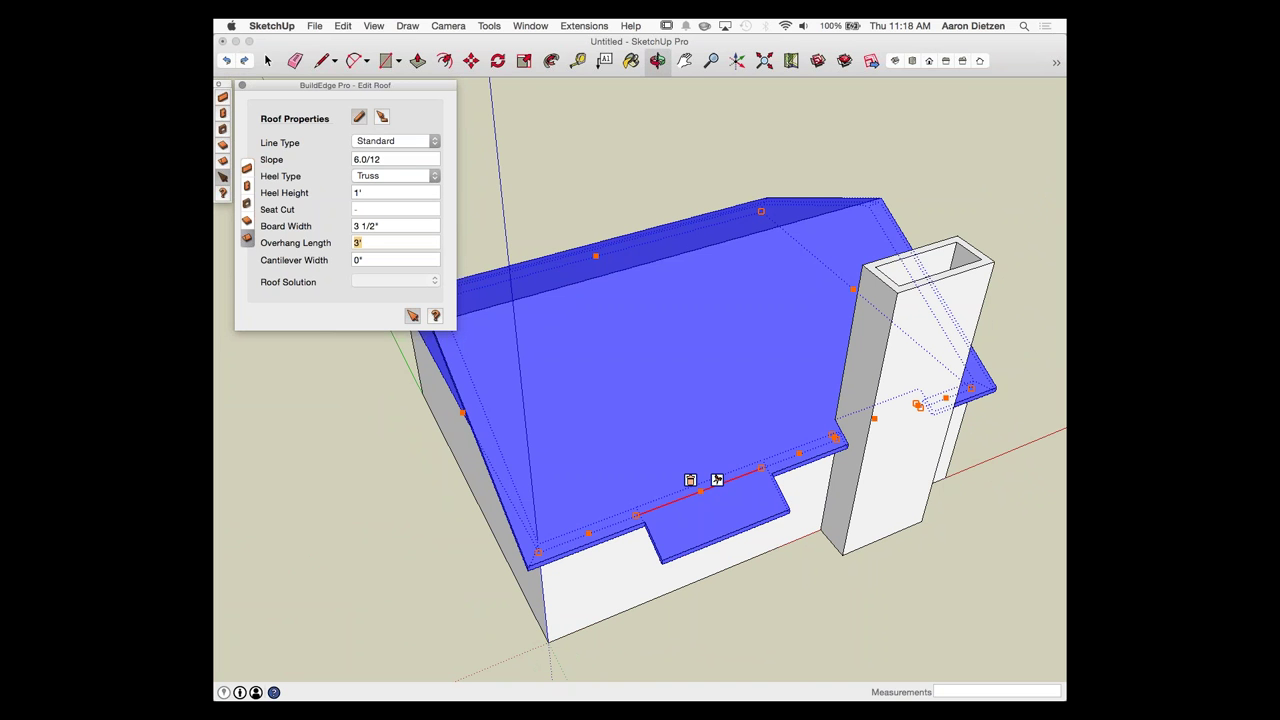
pyautogui.write('1')
pyautogui.press('Return')
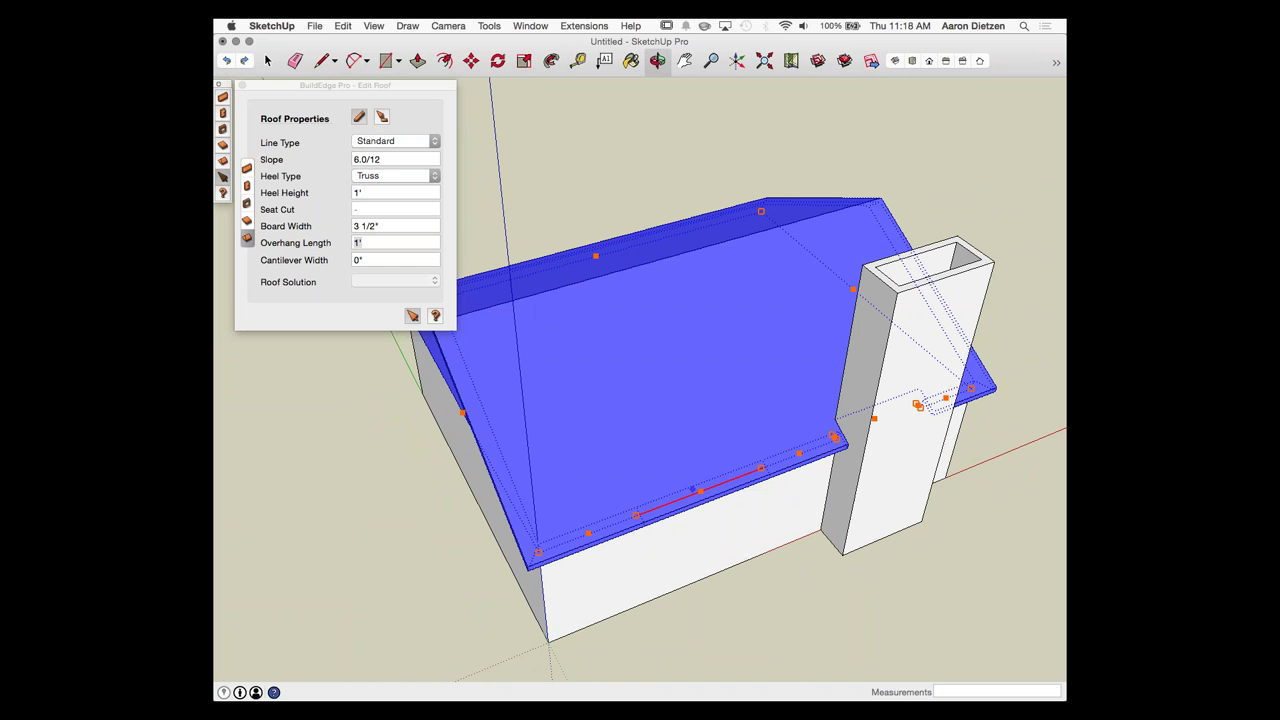
# Step: Change the line type of the middle front eave segment to Double Parallel to form a small cross gable
pyautogui.click(395, 141)
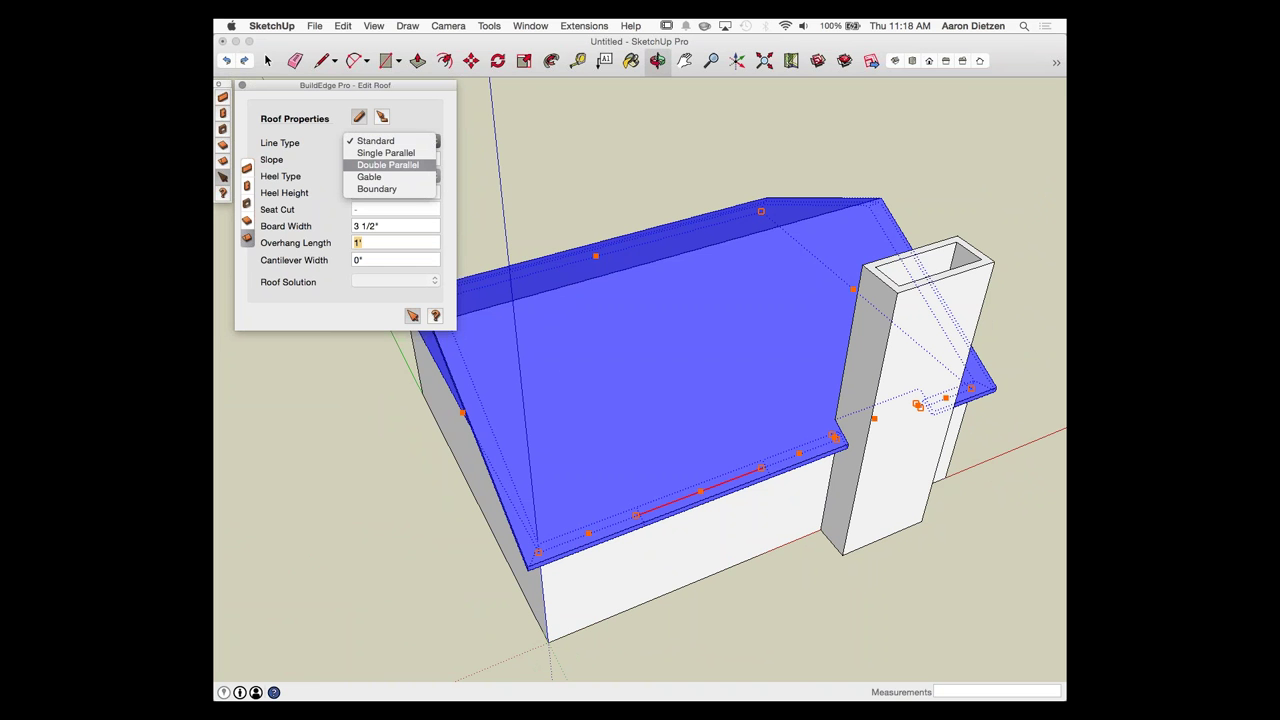
pyautogui.click(388, 164)
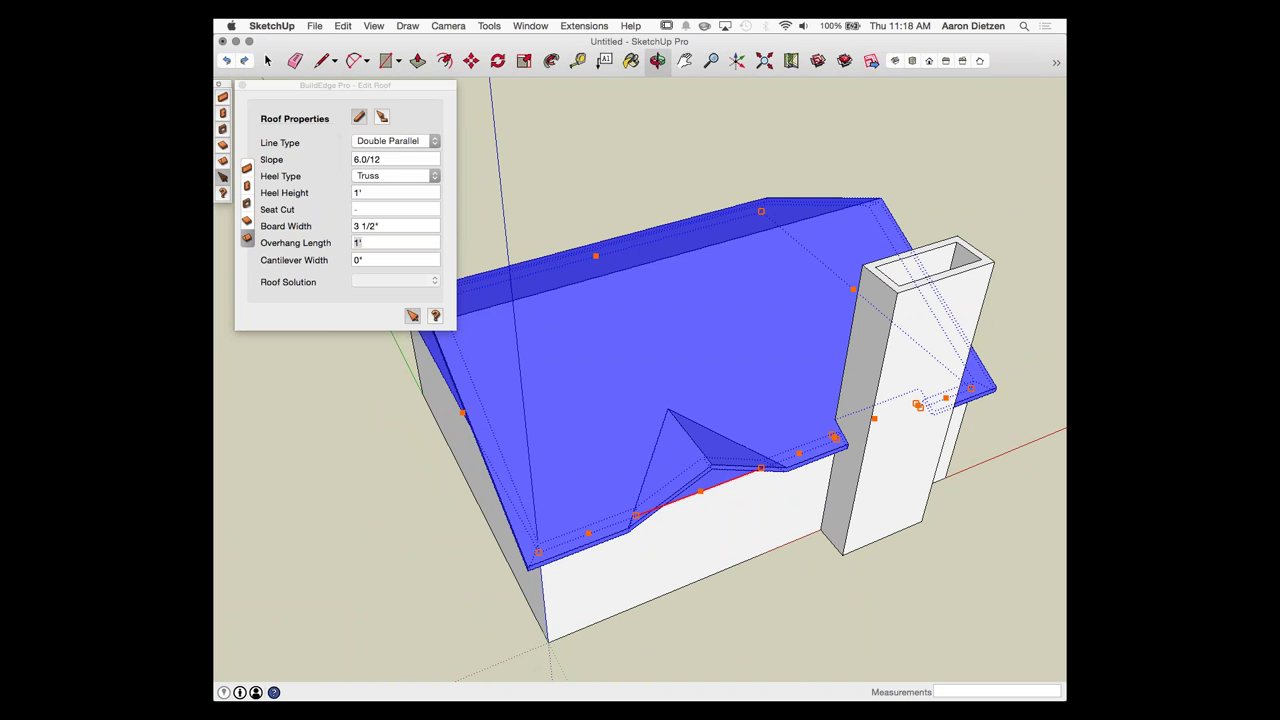
pyautogui.moveTo(758, 542); pyautogui.dragTo(785, 492, button='middle')
pyautogui.scroll(-2, 780, 475)
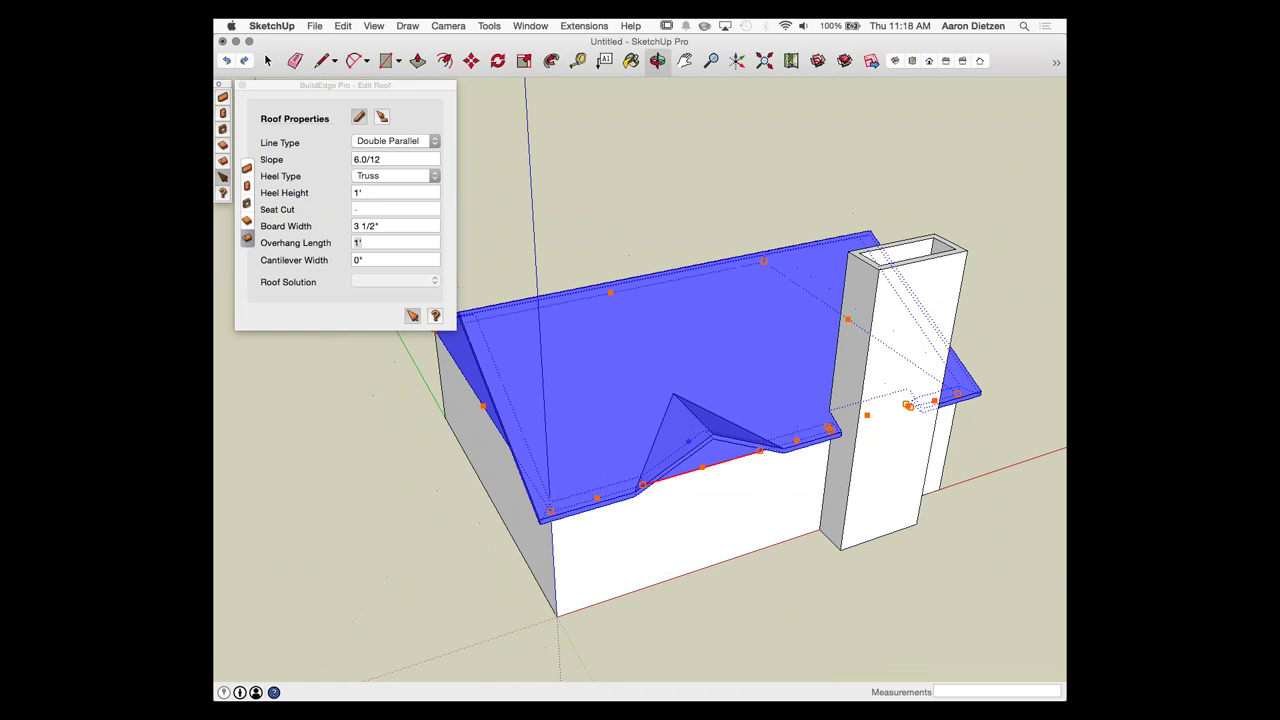
# Step: Set the slope of the cross gable's Double Parallel line to 10/12
pyautogui.scroll(2, 765, 435)
pyautogui.scroll(2, 668, 380)
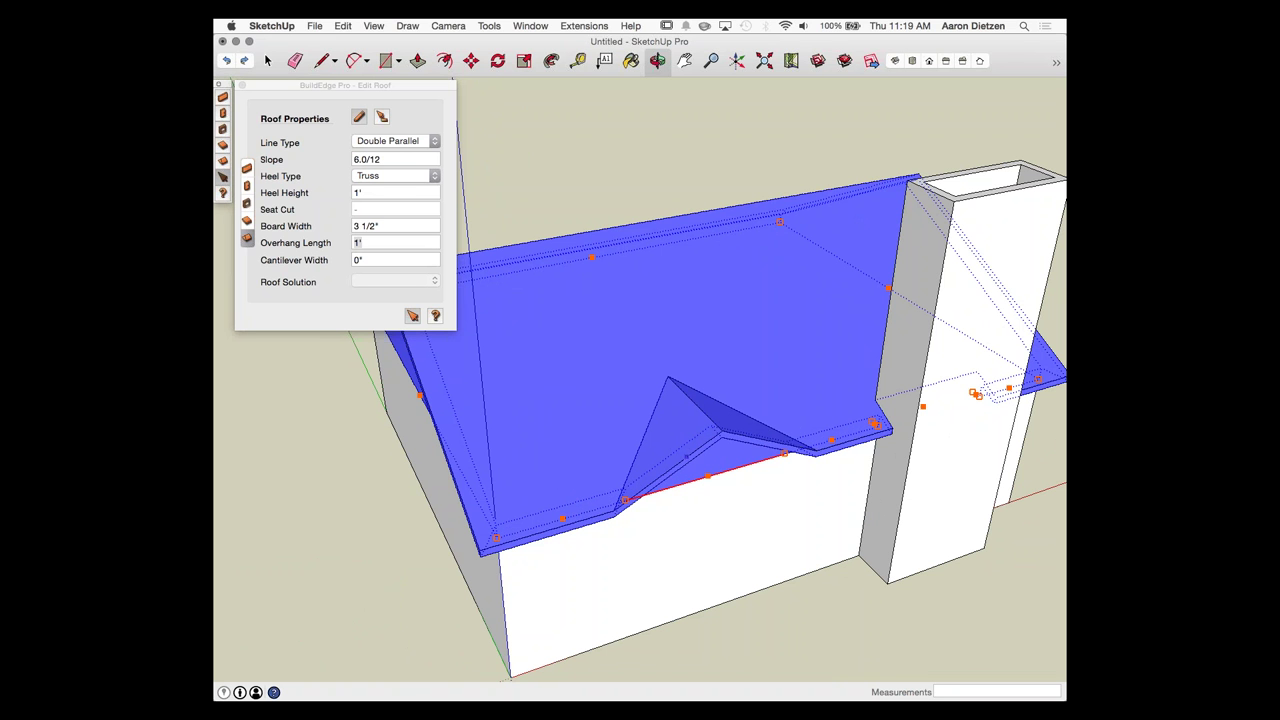
pyautogui.moveTo(706, 476)
pyautogui.click(356, 159)
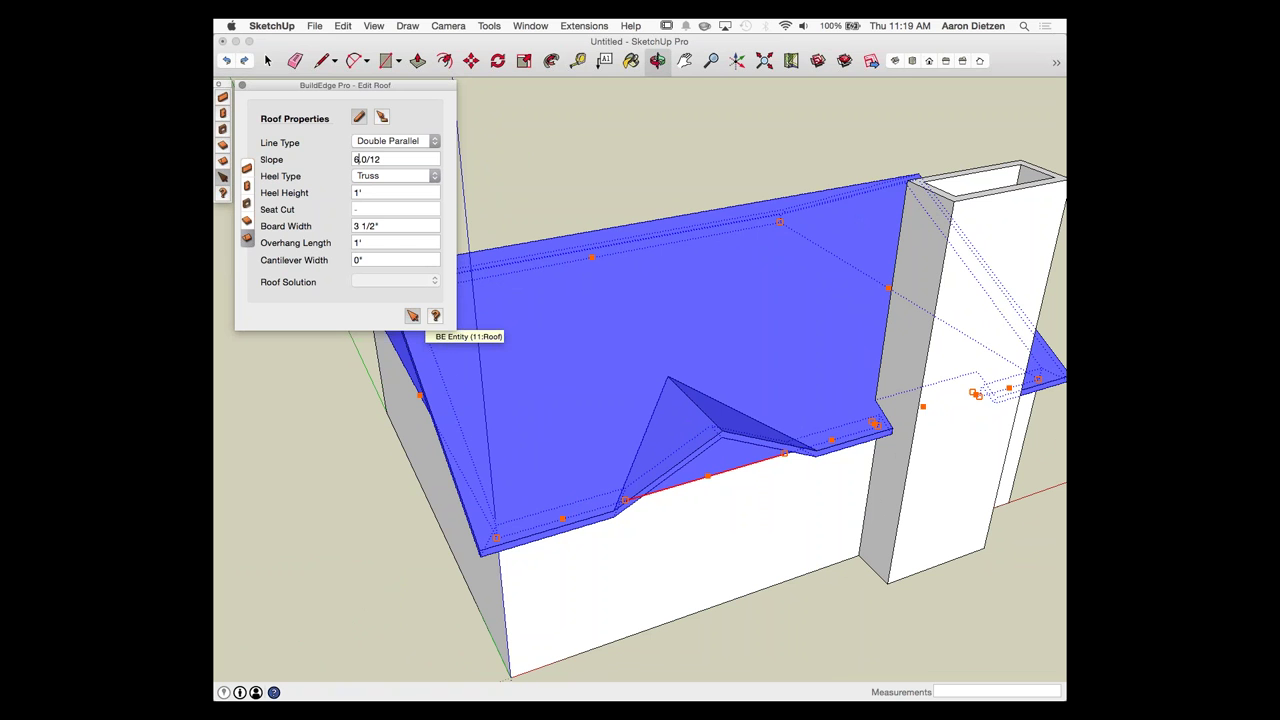
pyautogui.moveTo(360, 159); pyautogui.dragTo(353, 159)
pyautogui.write('10')
pyautogui.press('Return')
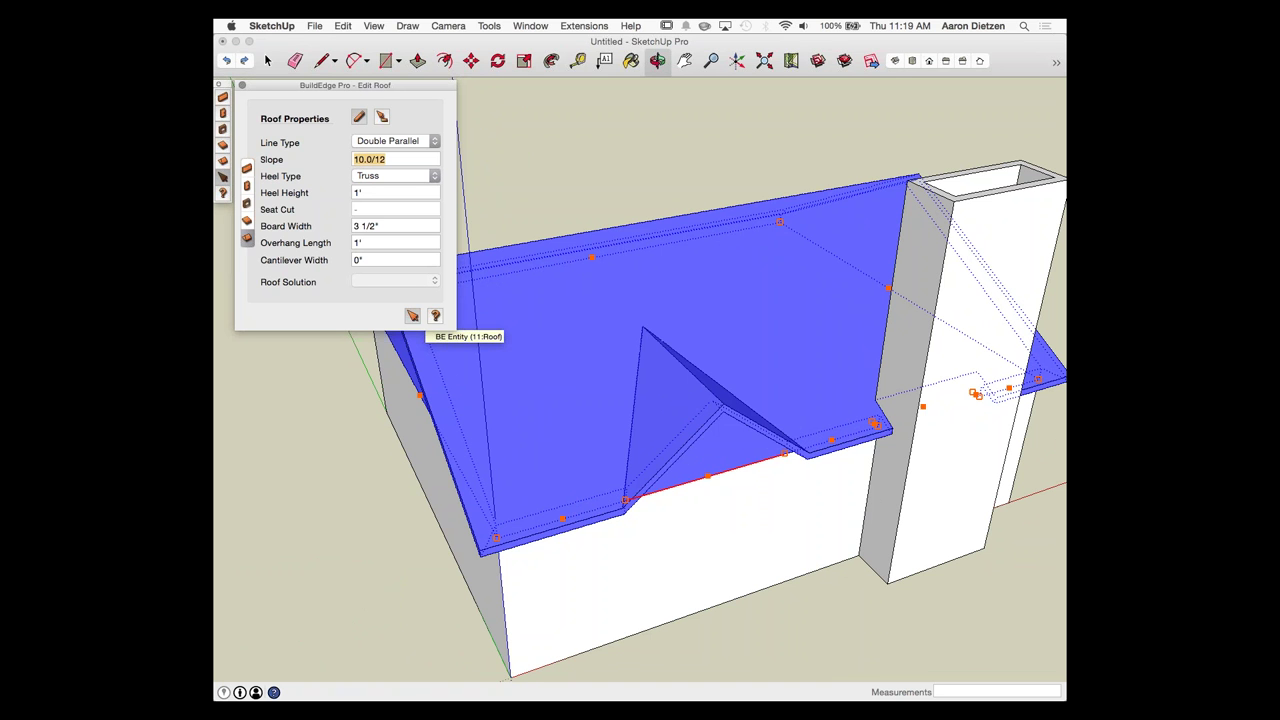
# Step: Examine the cross gable from the front and the roof around the chimney from behind
pyautogui.moveTo(660, 420); pyautogui.dragTo(752, 475, button='middle')
pyautogui.click(265, 58)
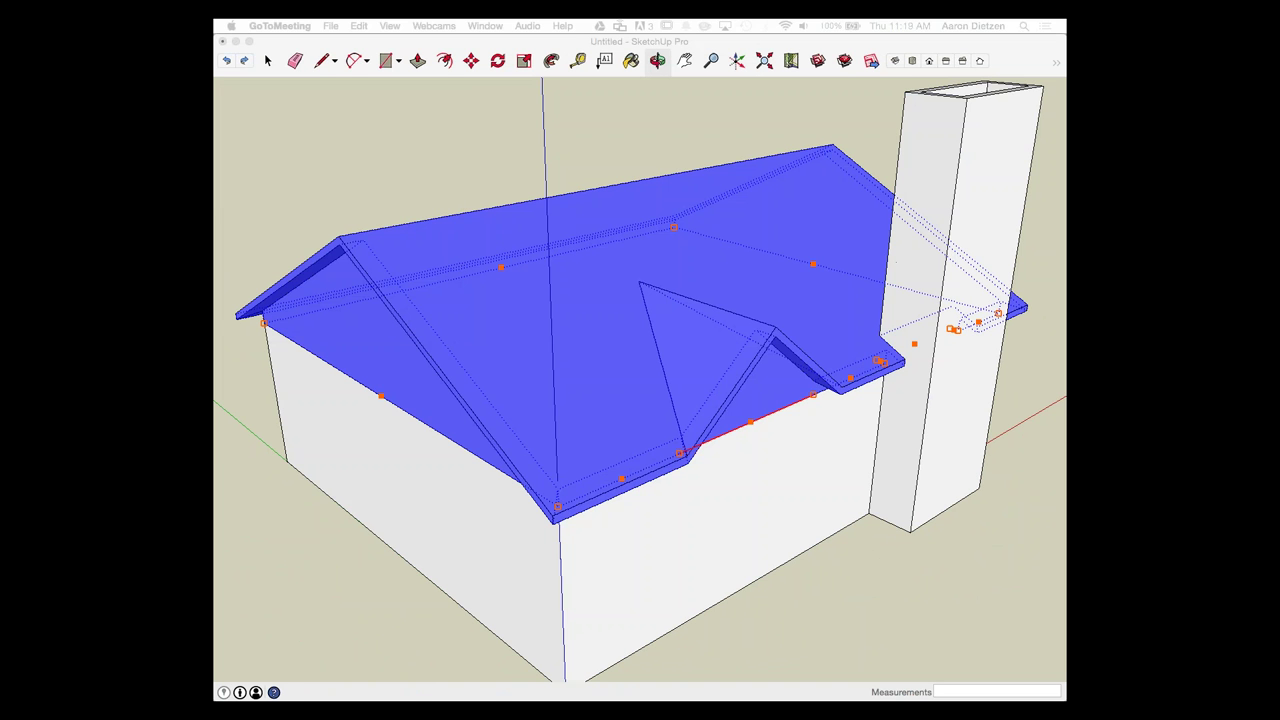
pyautogui.scroll(2, 862, 447)
pyautogui.scroll(-1, 625, 575)
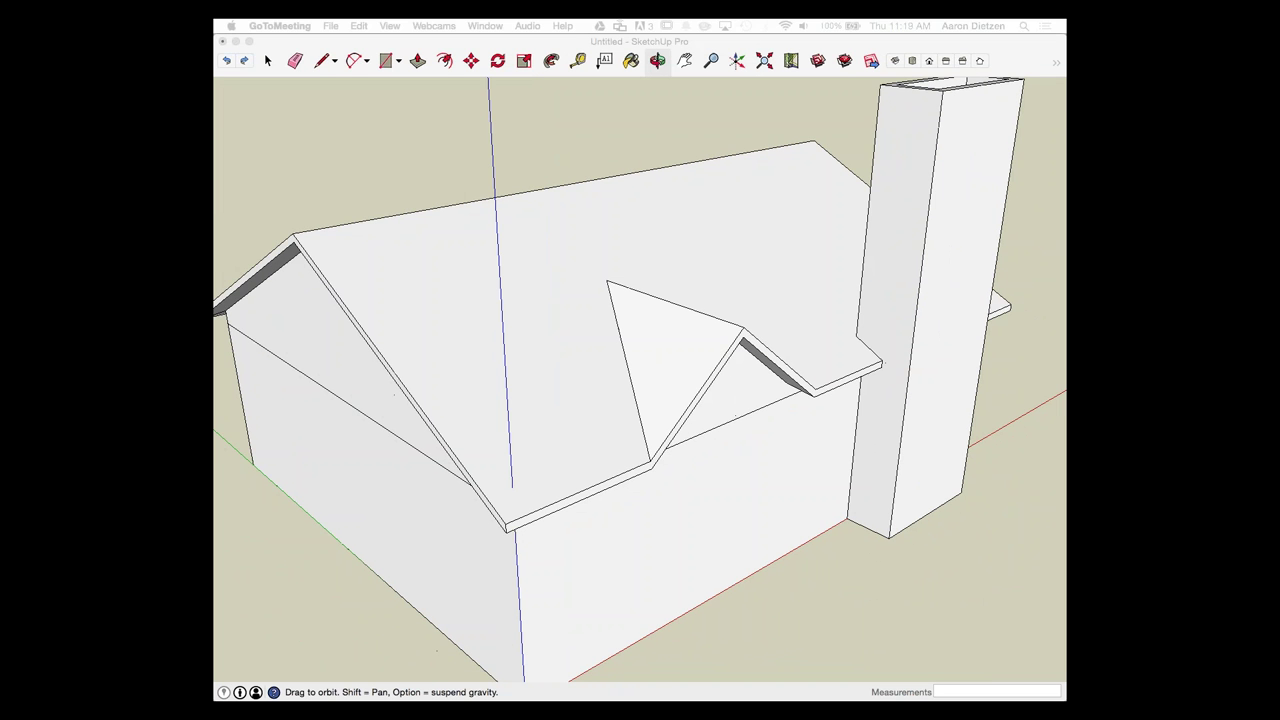
pyautogui.click(800, 420)
pyautogui.moveTo(800, 420)
pyautogui.mouseDown(button='middle')
pyautogui.moveTo(765, 450)
pyautogui.moveTo(640, 485)
pyautogui.moveTo(465, 505)
pyautogui.moveTo(300, 480)
pyautogui.mouseUp(button='middle')
pyautogui.scroll(-3, 840, 590)
pyautogui.scroll(3, 554, 446)
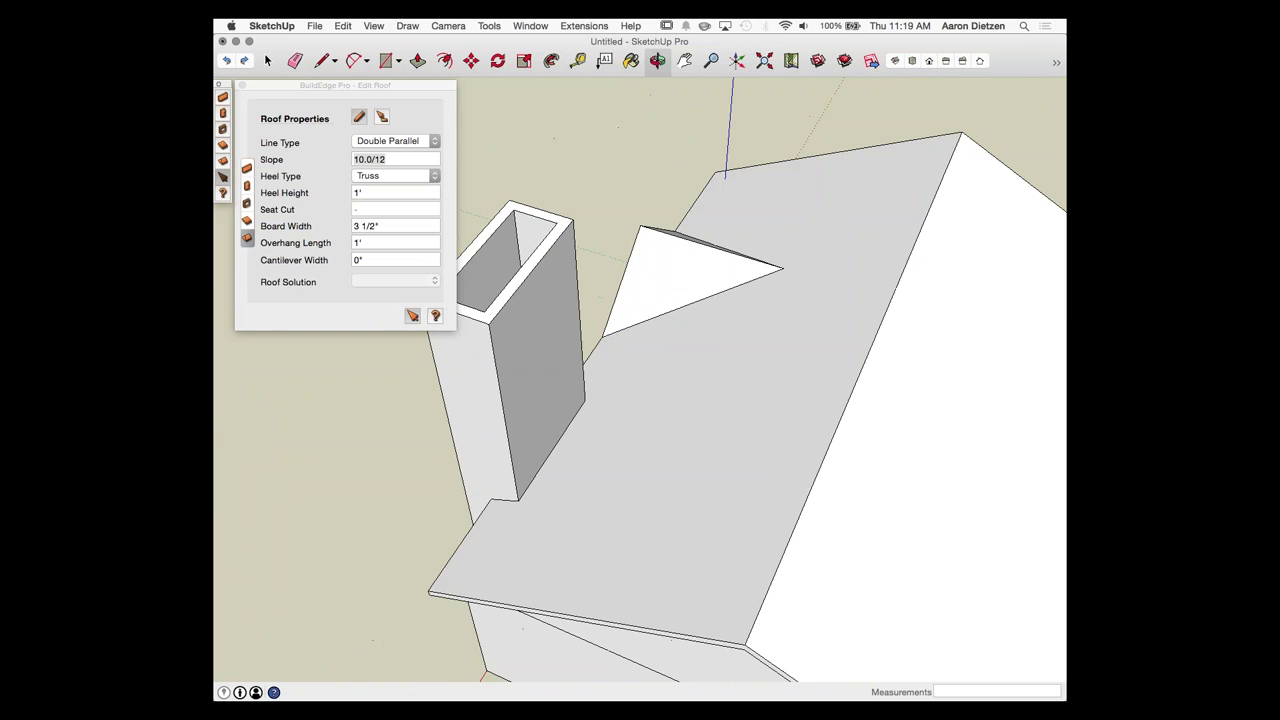
# Step: Try changing the line type of the roof's boundary line behind the chimney to Double Parallel
pyautogui.scroll(3, 538, 459)
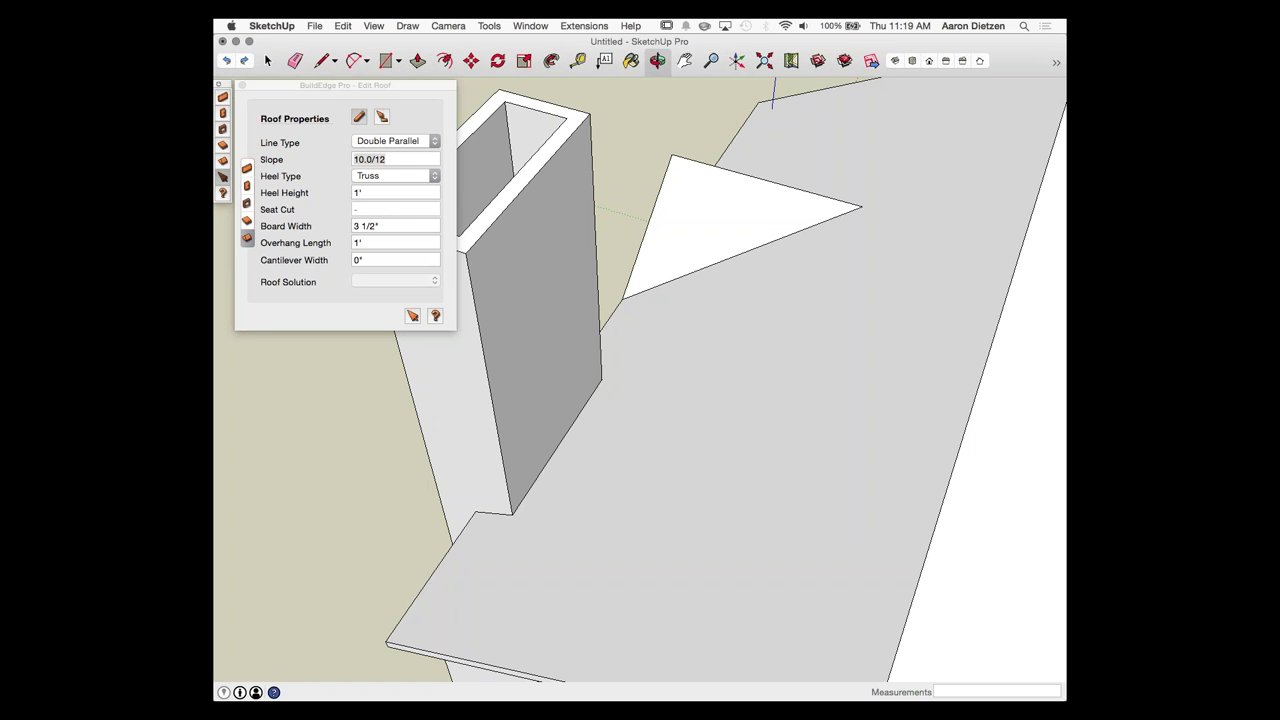
pyautogui.click(588, 449)
pyautogui.click(560, 465)
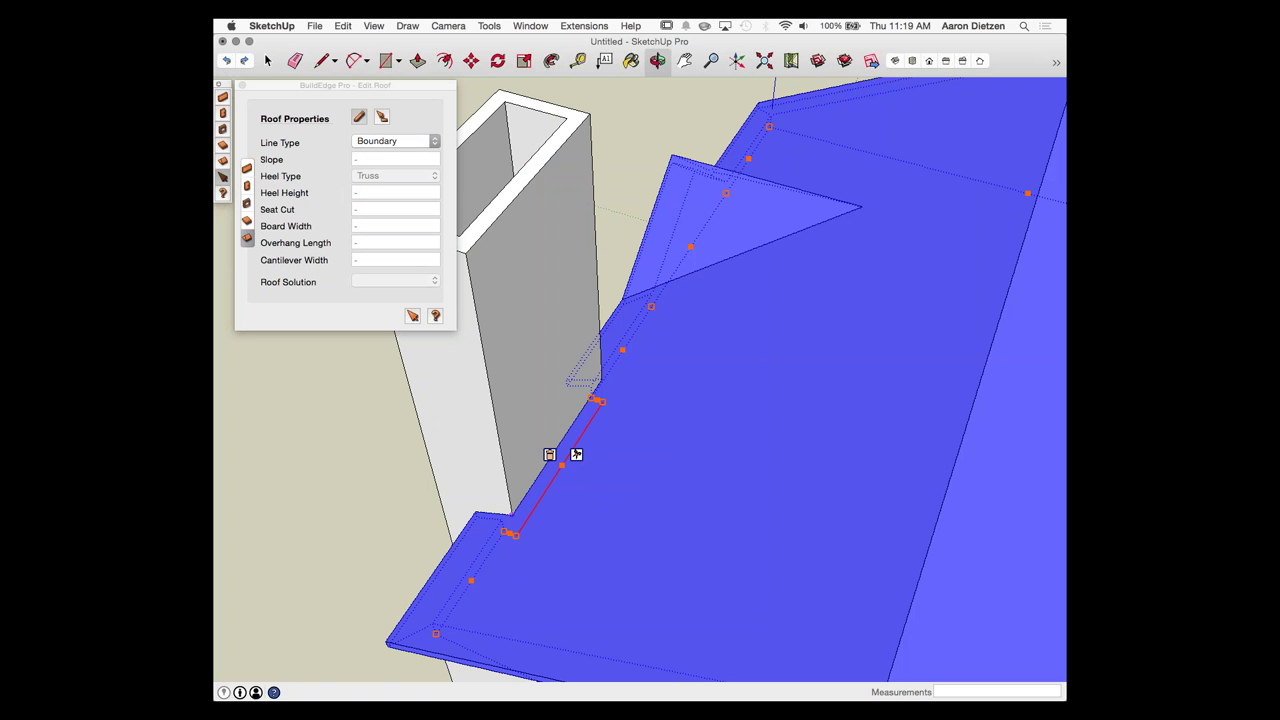
pyautogui.click(395, 141)
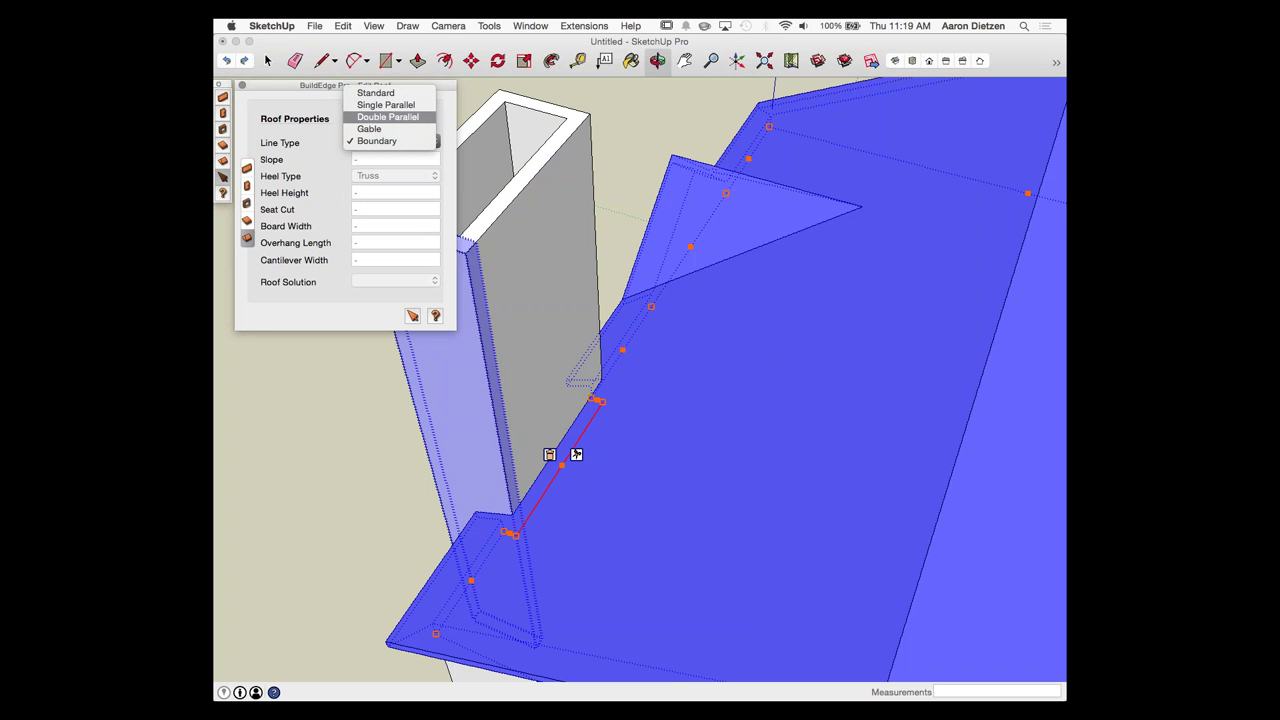
pyautogui.click(388, 117)
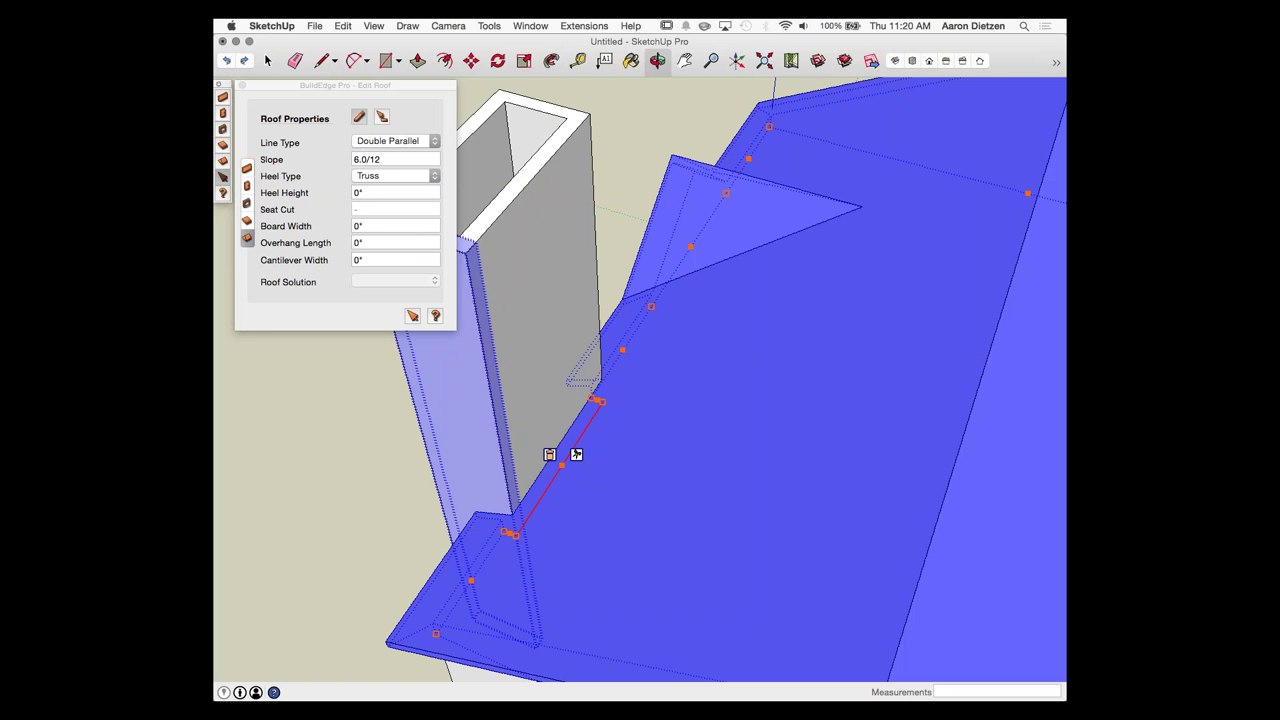
# Step: Turn on the X-Ray display and measure from the boundary line's end up to the roof surface at the chimney corner
pyautogui.scroll(4, 509, 531)
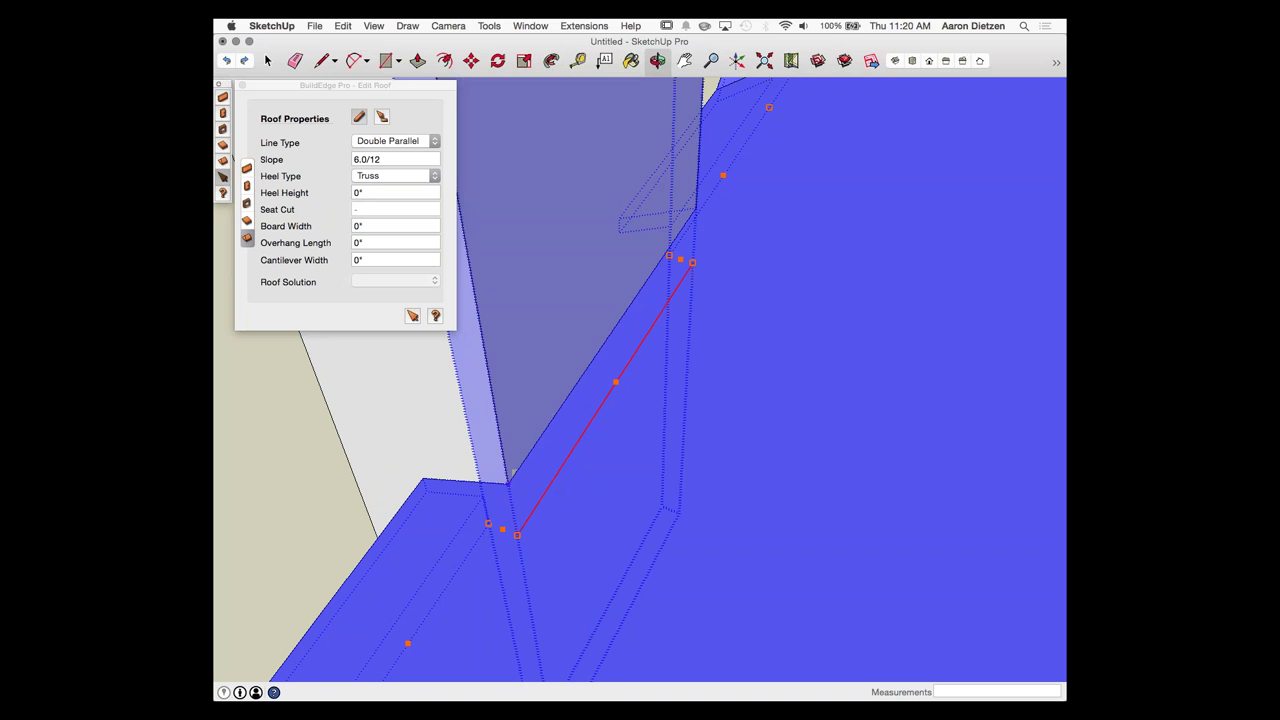
pyautogui.moveTo(507, 484); pyautogui.dragTo(490, 397, button='middle')
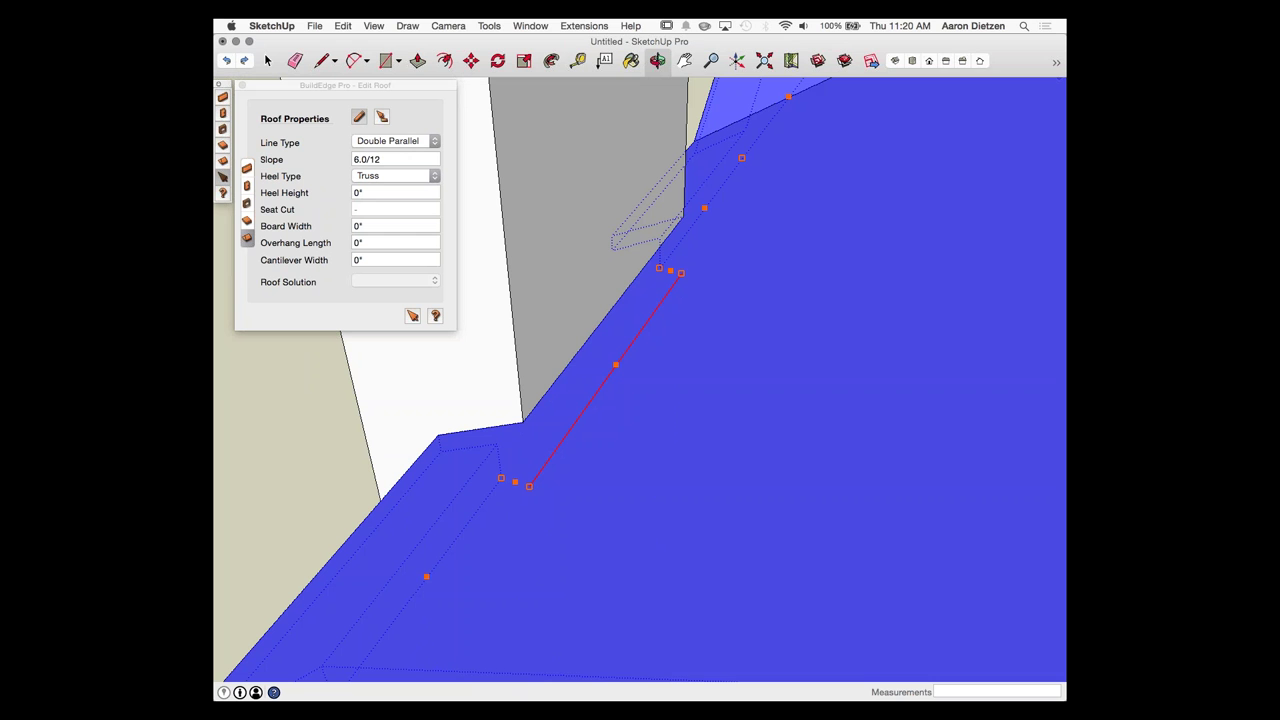
pyautogui.click(1056, 62)
pyautogui.moveTo(1000, 64)
pyautogui.click(901, 64)
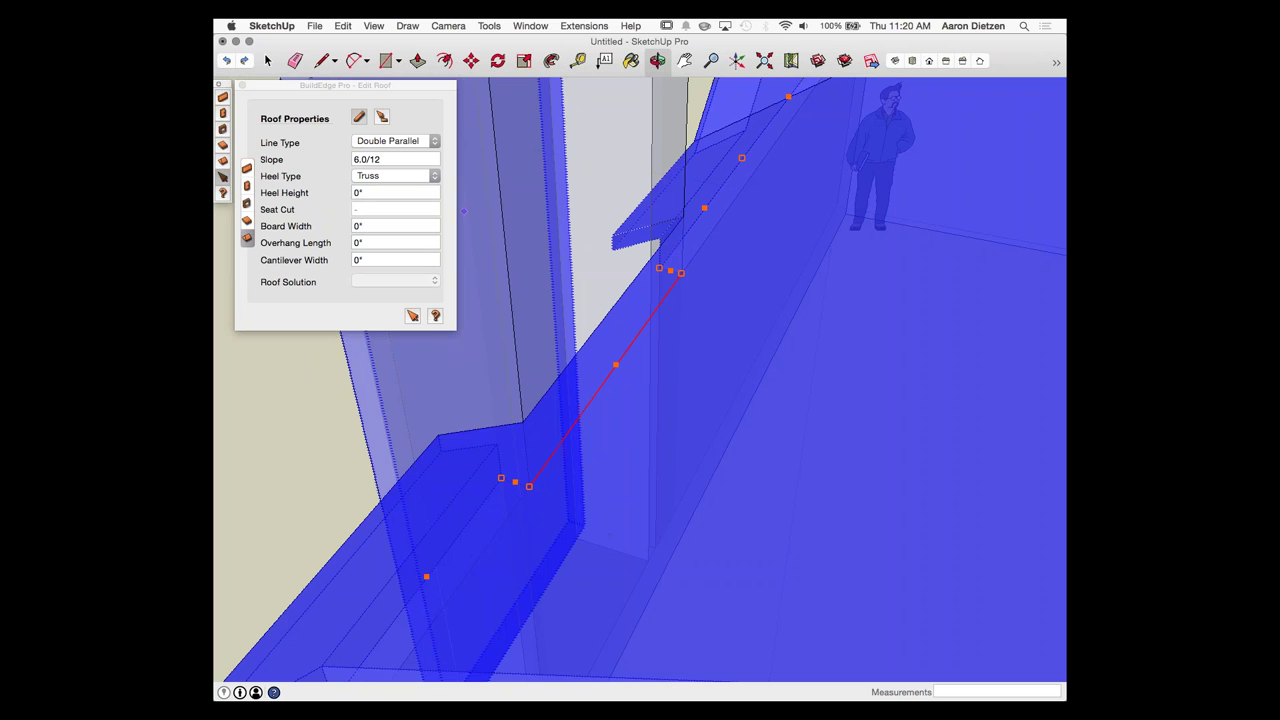
pyautogui.press('t')
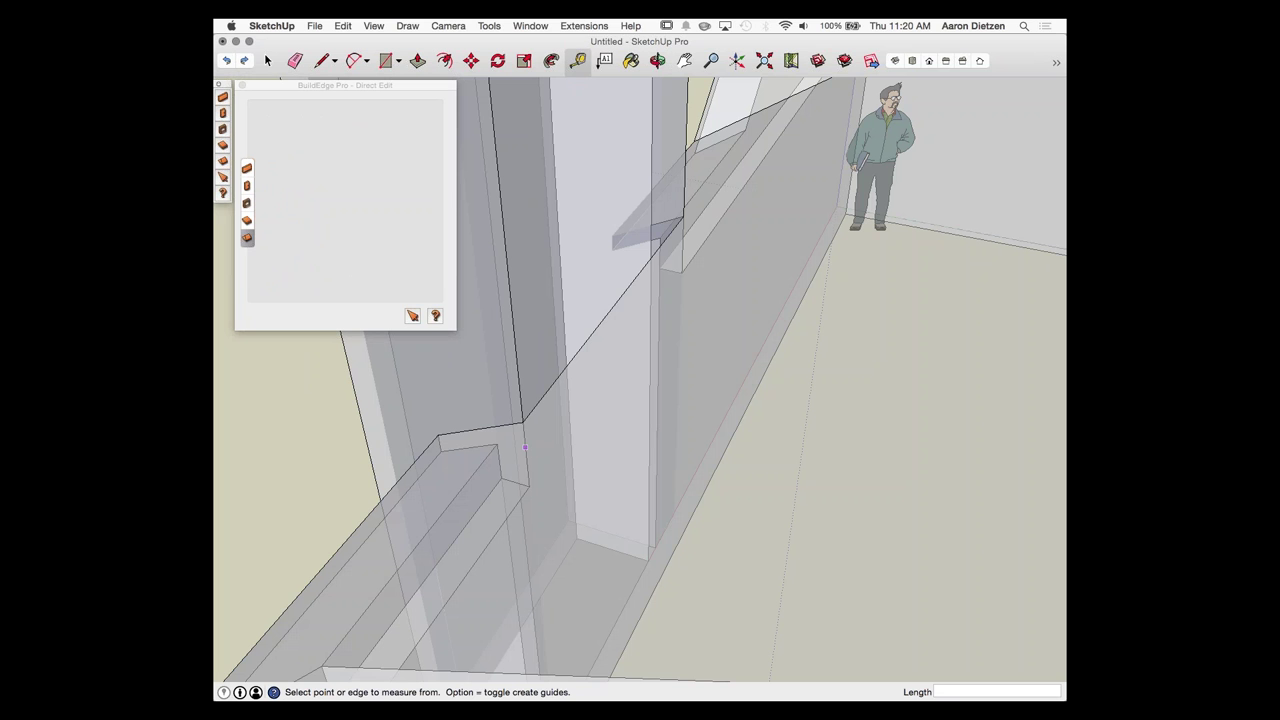
pyautogui.click(529, 487)
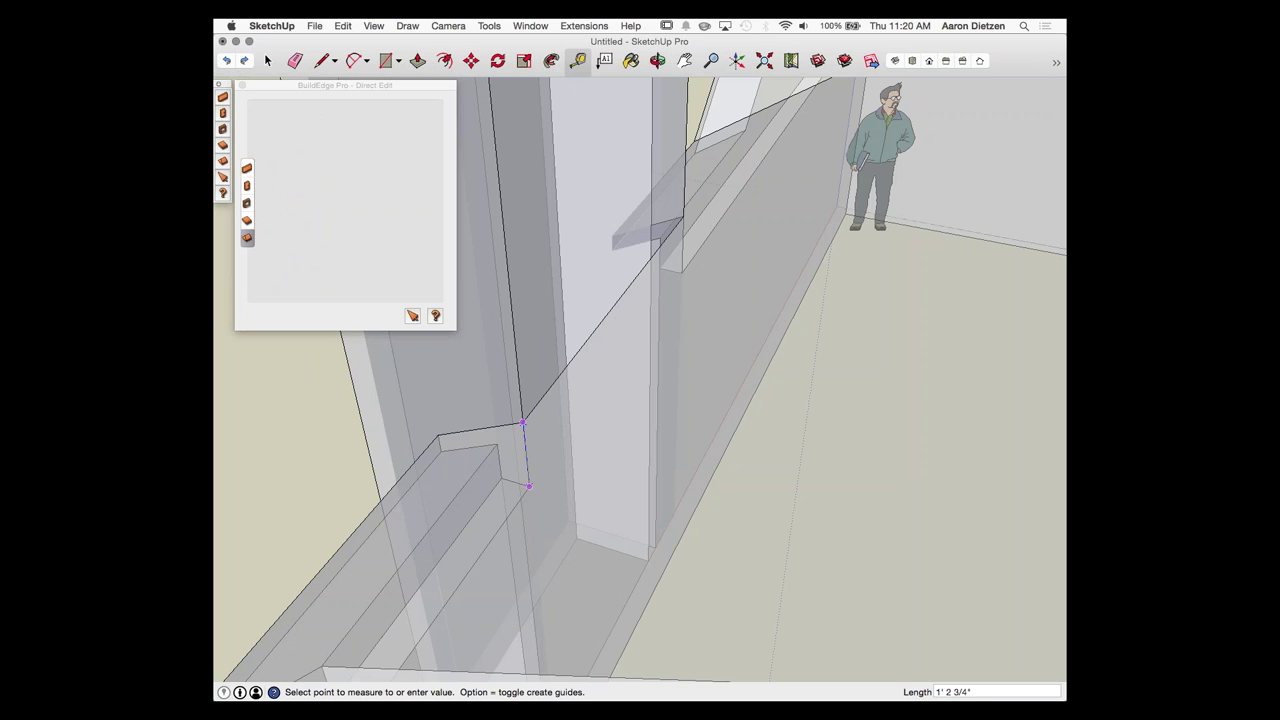
# Step: Direct-edit the roof, changing the boundary line behind the chimney to Double Parallel with a heel height of 1' 2 3/4"
pyautogui.click(413, 316)
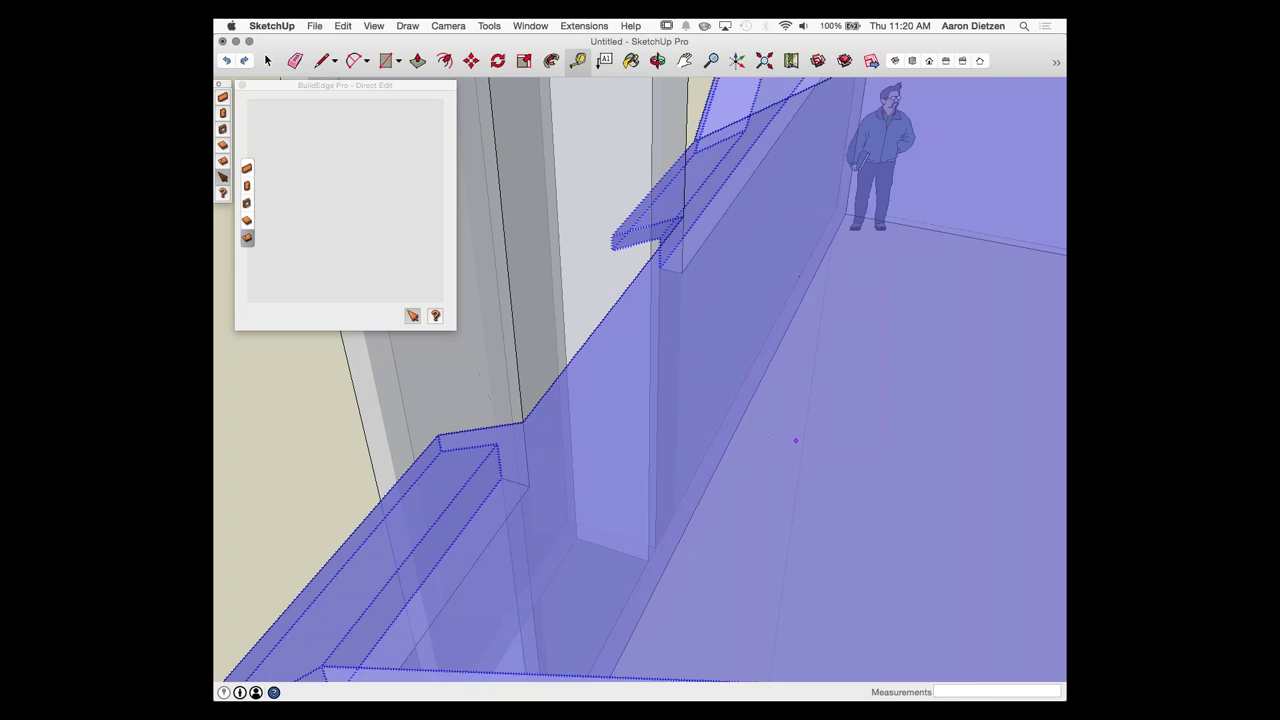
pyautogui.click(796, 440)
pyautogui.click(612, 362)
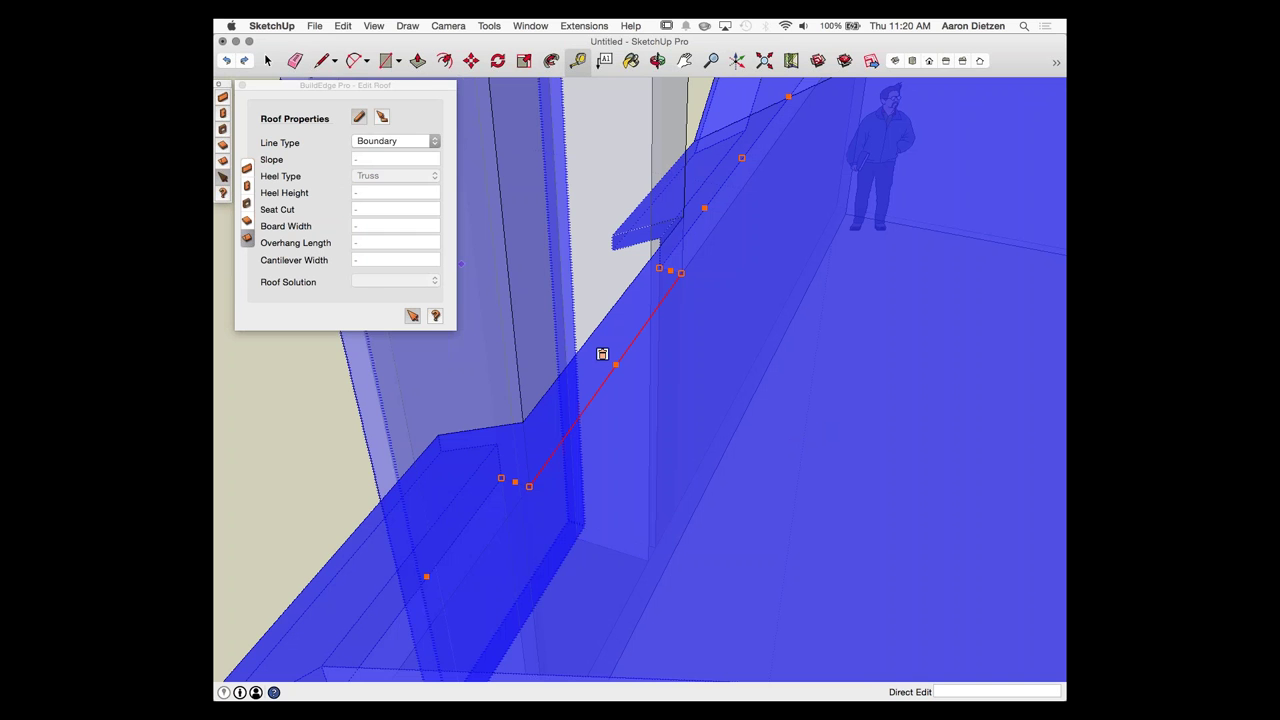
pyautogui.click(395, 141)
pyautogui.click(388, 117)
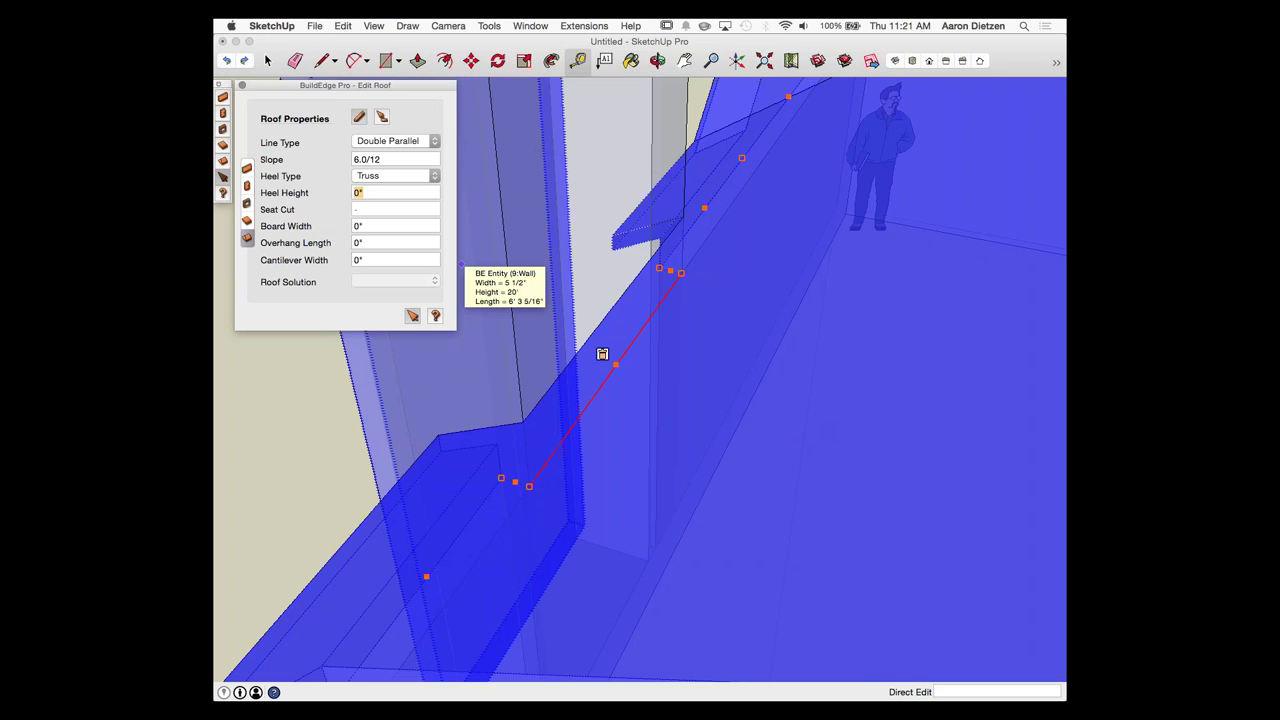
pyautogui.write("1' 2 3/4")
pyautogui.press('Return')
pyautogui.moveTo(461, 264); pyautogui.dragTo(766, 410, button='middle')
pyautogui.click(436, 500)
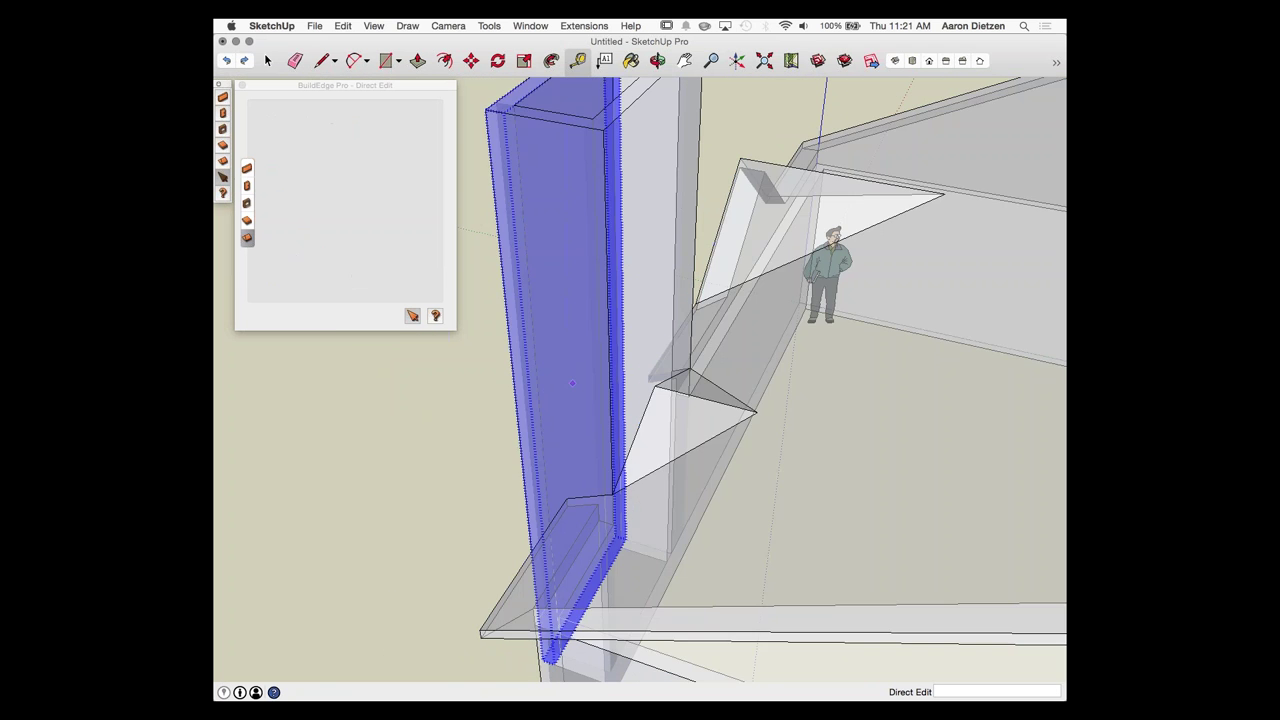
# Step: Turn off the X-Ray display
pyautogui.click(1056, 62)
pyautogui.moveTo(1000, 64)
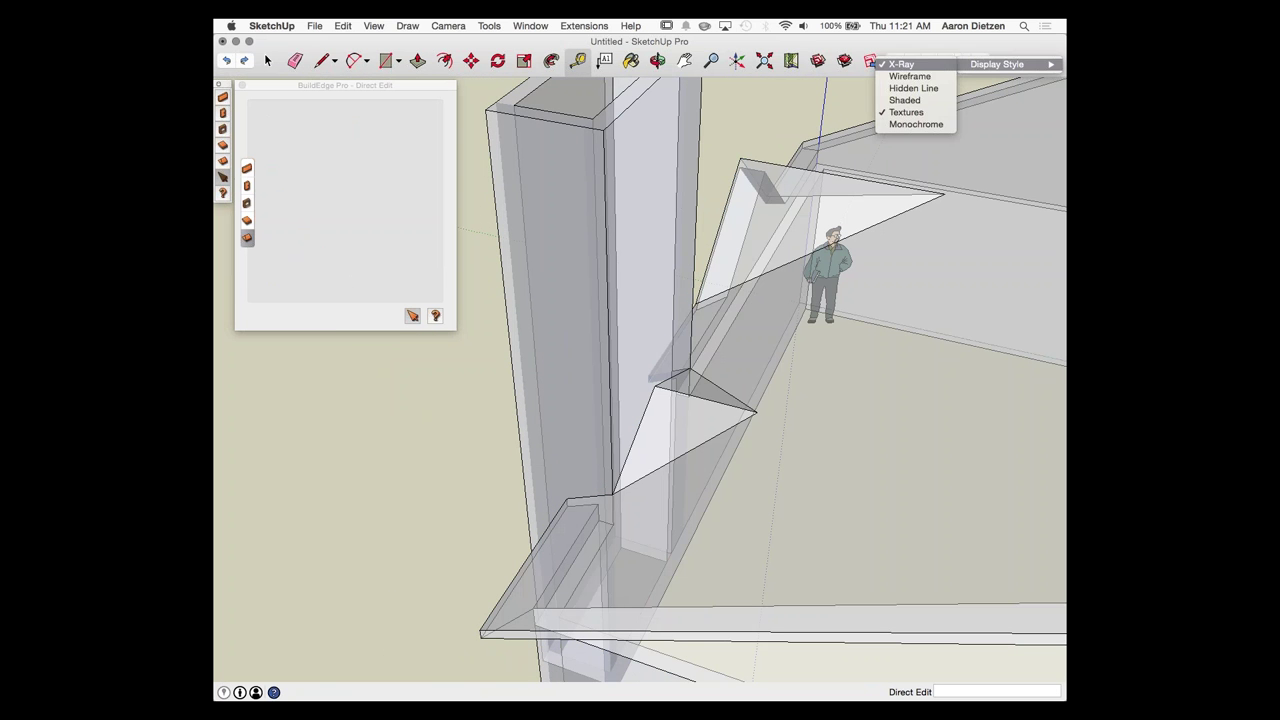
pyautogui.click(903, 64)
# Step: Set the slope of the Double Parallel line behind the chimney to 3/12 and leave roof editing
pyautogui.moveTo(823, 371); pyautogui.dragTo(612, 440, button='middle')
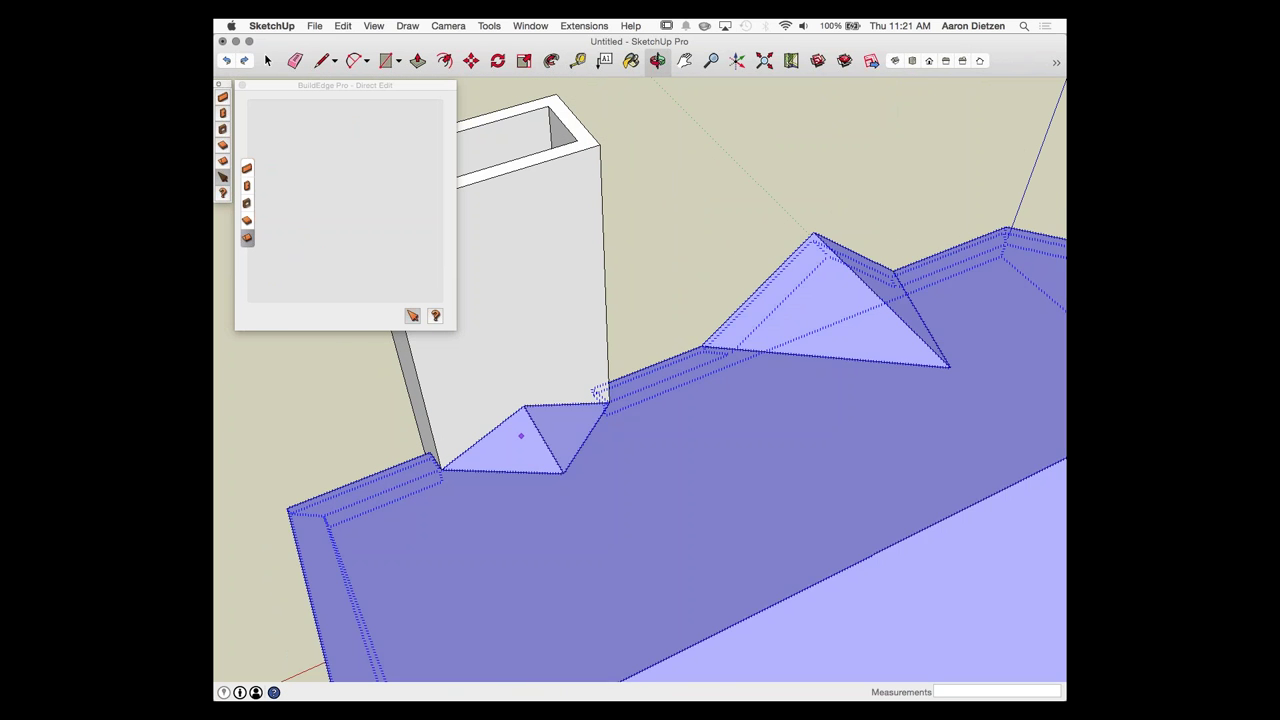
pyautogui.click(521, 436)
pyautogui.click(530, 457)
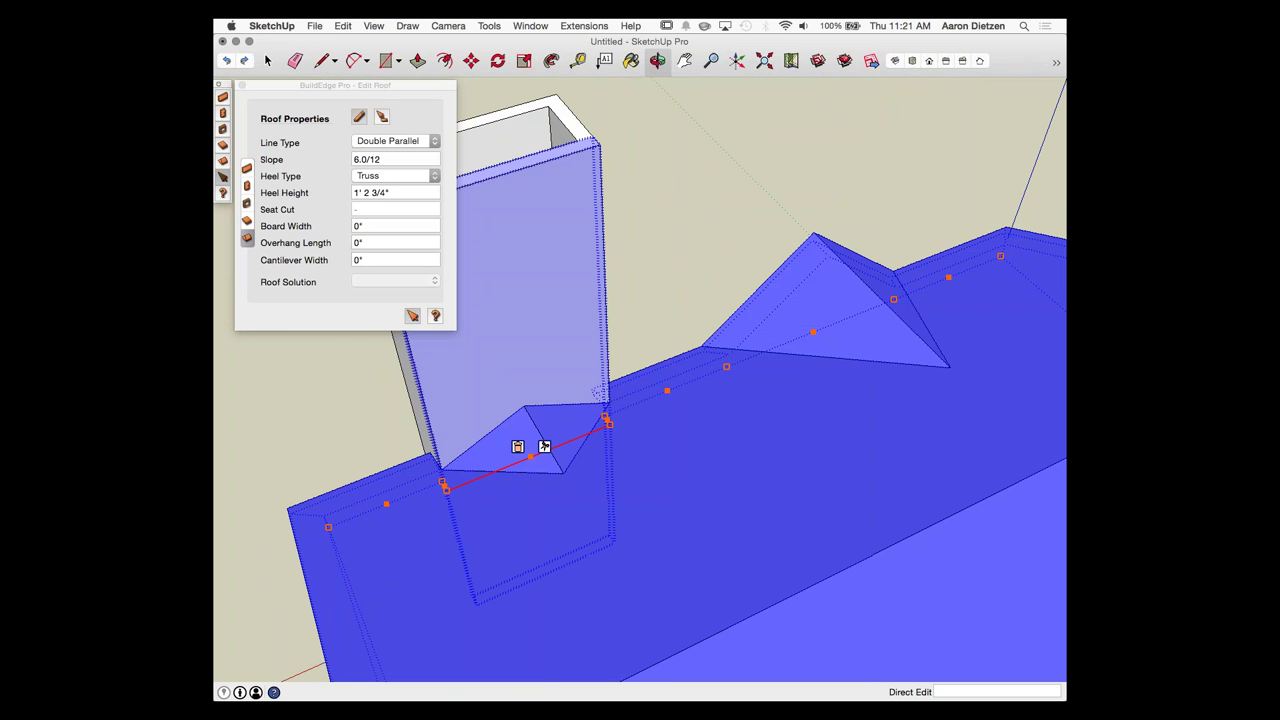
pyautogui.click(359, 160)
pyautogui.hotkey('shift', 'Left')
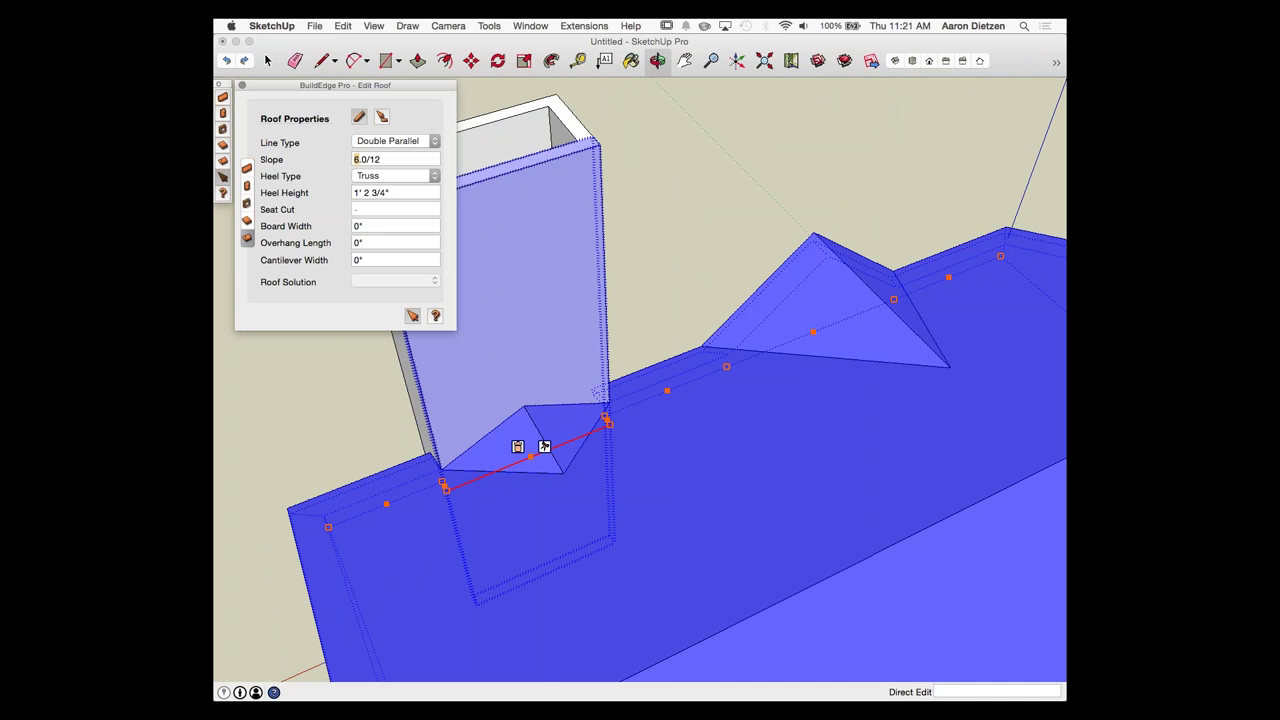
pyautogui.write('3')
pyautogui.press('Return')
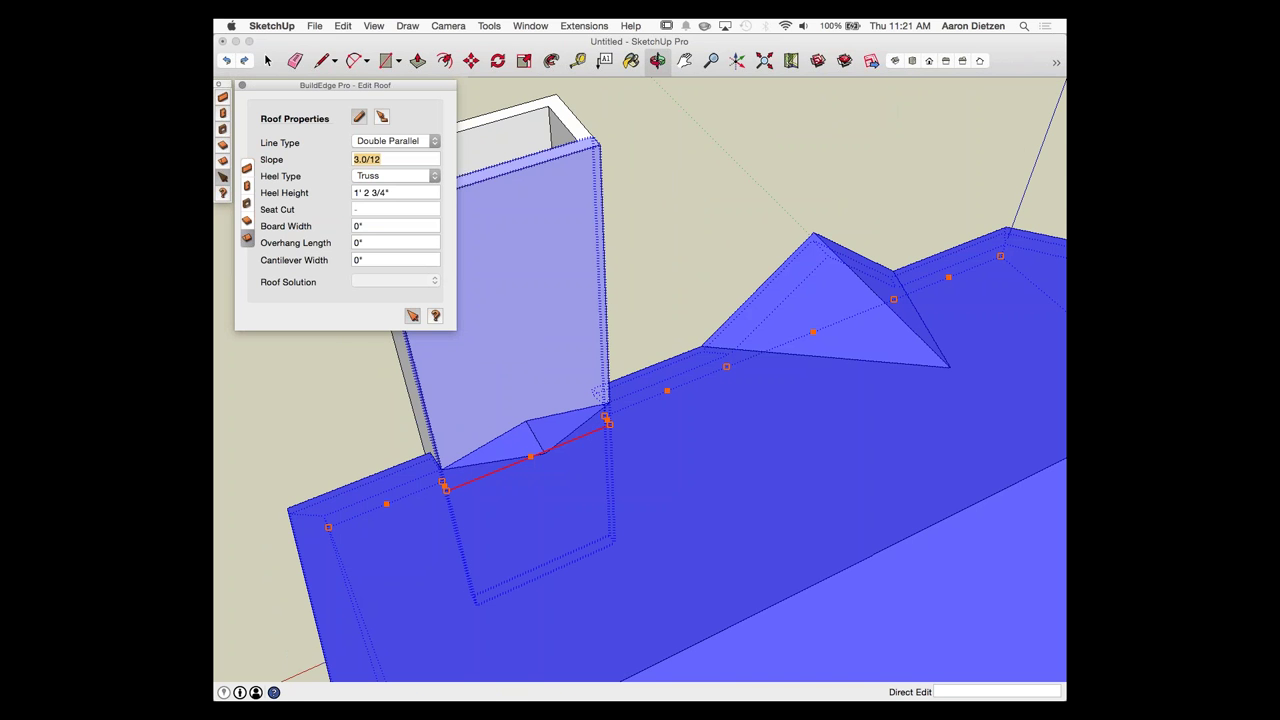
pyautogui.click(672, 236)
# Step: Examine the small cricket behind the chimney and the whole roof from several sides
pyautogui.moveTo(640, 390); pyautogui.dragTo(840, 345, button='middle')
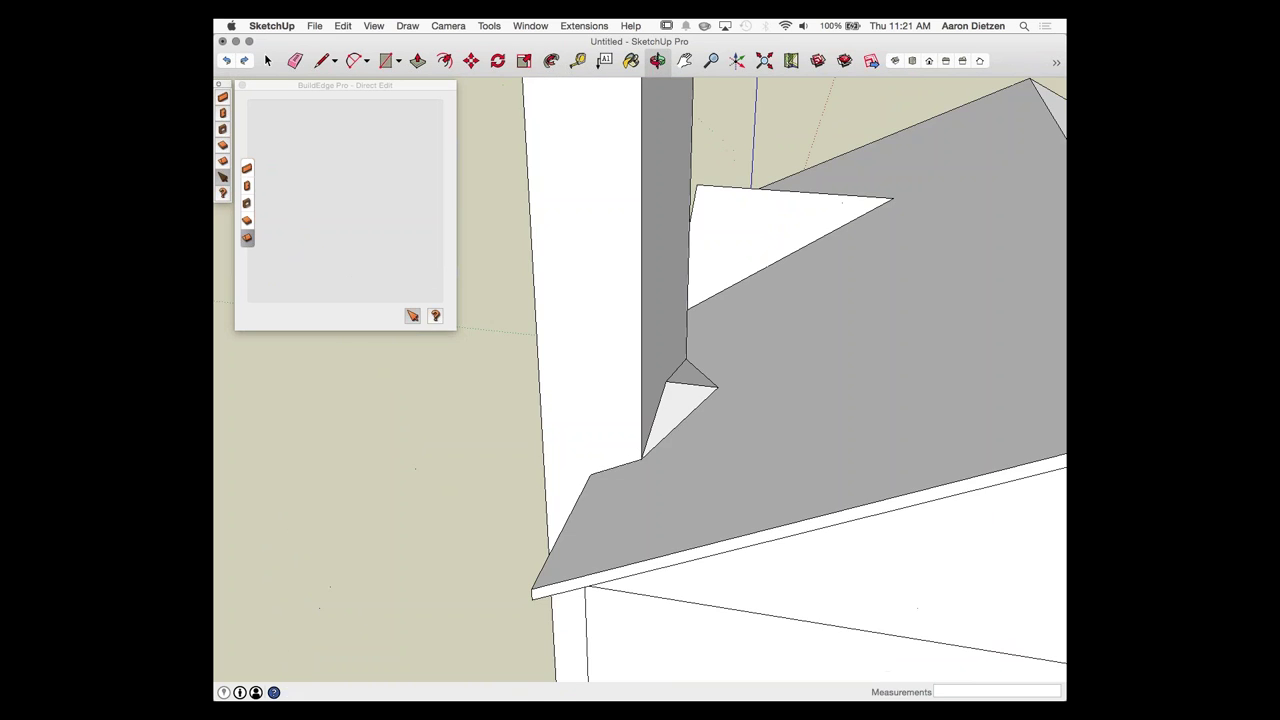
pyautogui.click(840, 345)
pyautogui.moveTo(500, 400); pyautogui.dragTo(850, 480, button='middle')
pyautogui.scroll(-1, 1005, 490)
pyautogui.moveTo(797, 388); pyautogui.dragTo(574, 400, button='middle')
pyautogui.moveTo(760, 404); pyautogui.dragTo(560, 430, button='middle')
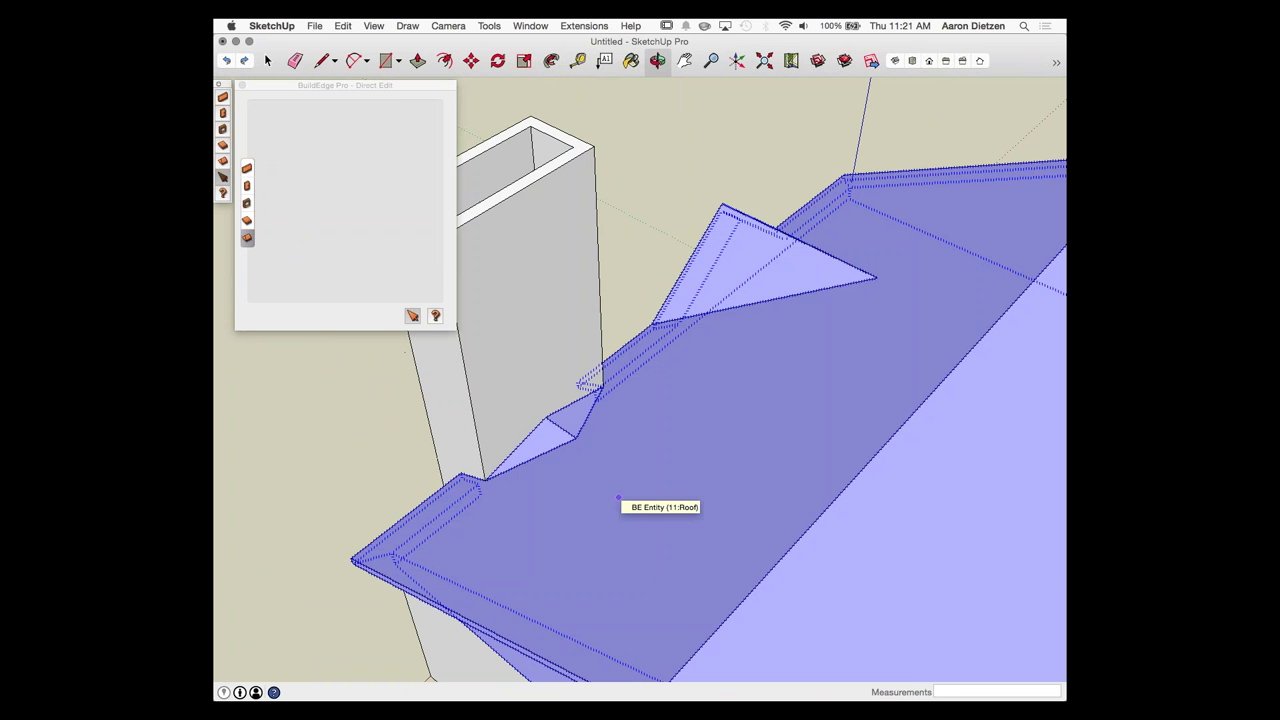
pyautogui.moveTo(458, 424); pyautogui.dragTo(952, 484, button='middle')
pyautogui.scroll(-5, 832, 472)
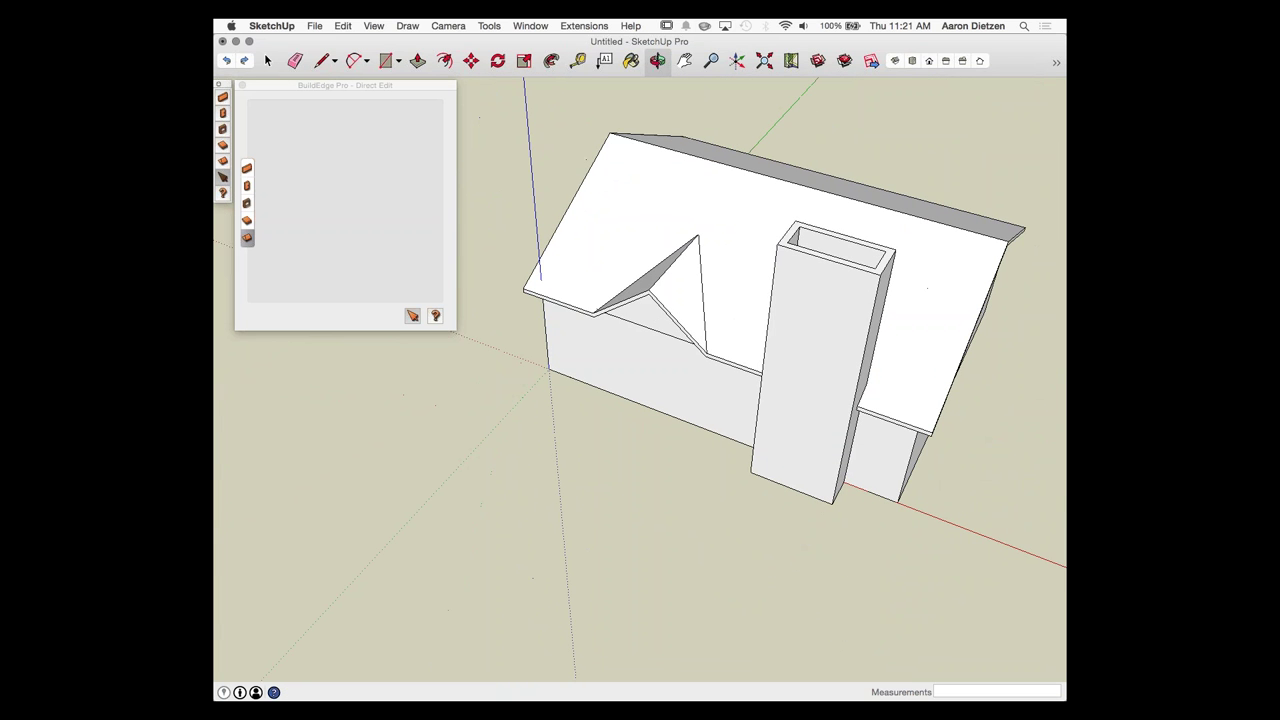
# Step: Close the untitled house model without saving its changes
pyautogui.click(222, 41)
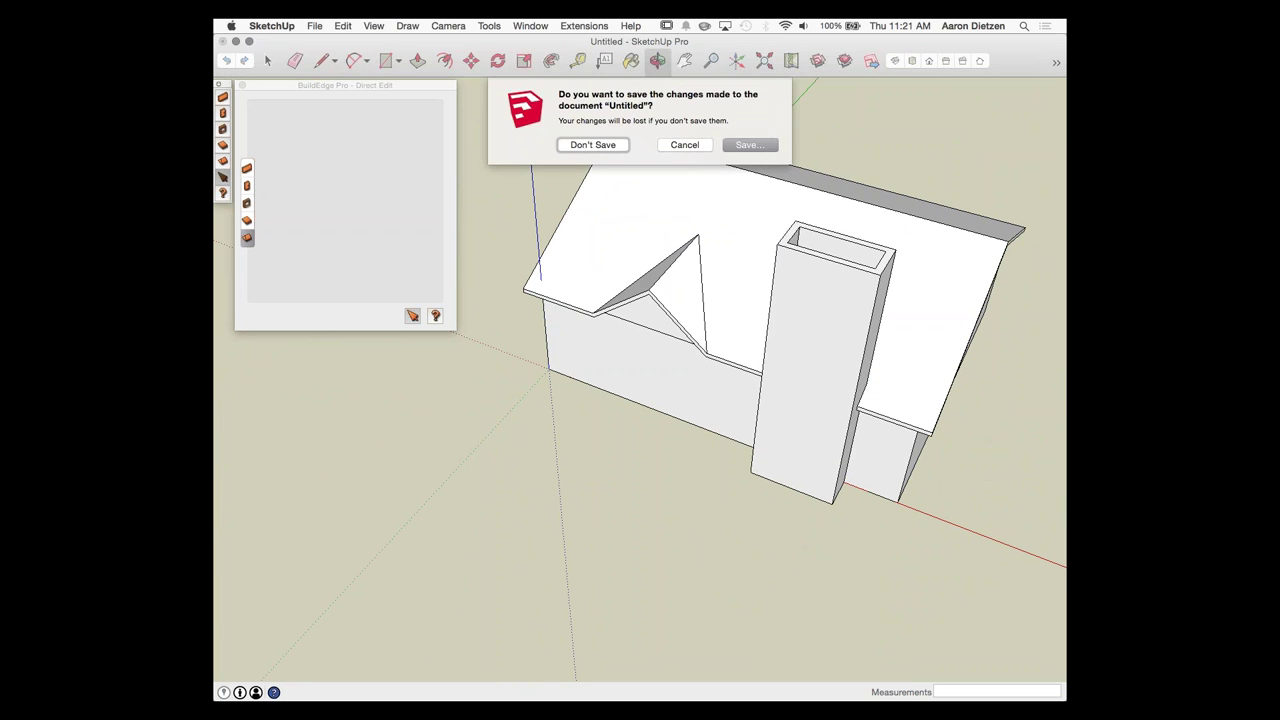
pyautogui.press('super+d')
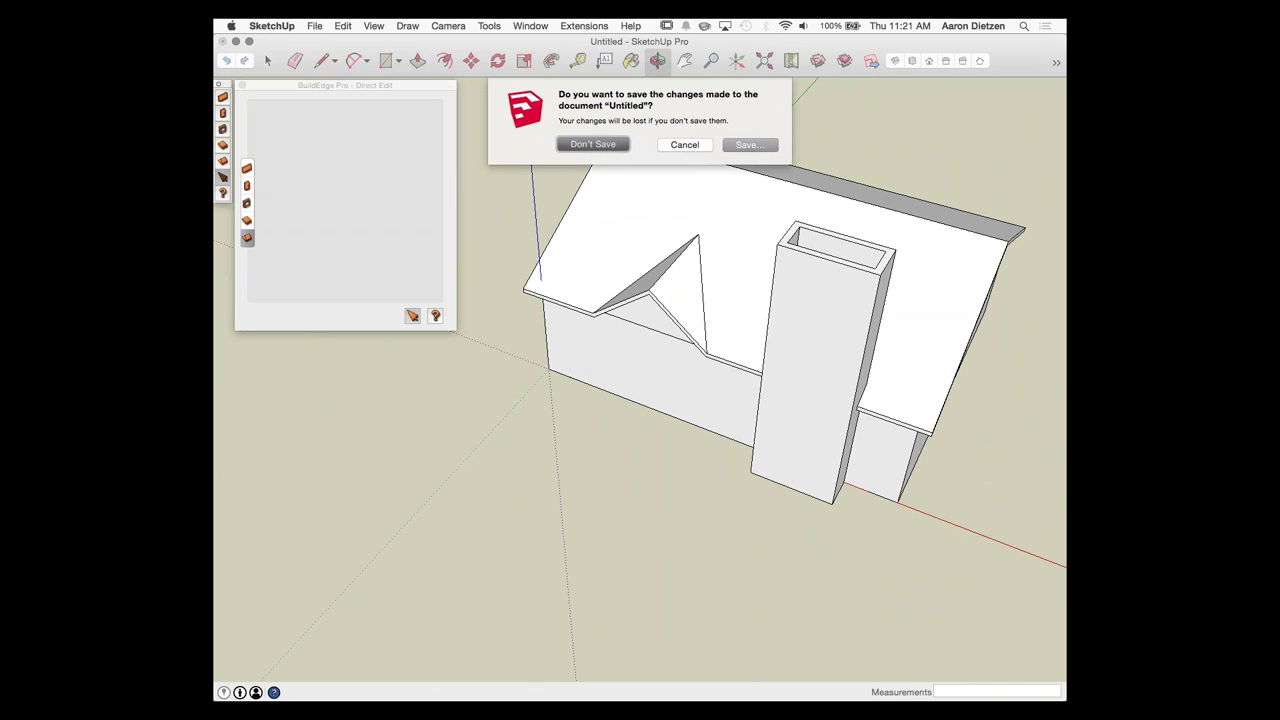
# Step: Examine the example house with a gabled dormer in the Roof-Webinar model
pyautogui.scroll(-5, 526, 138)
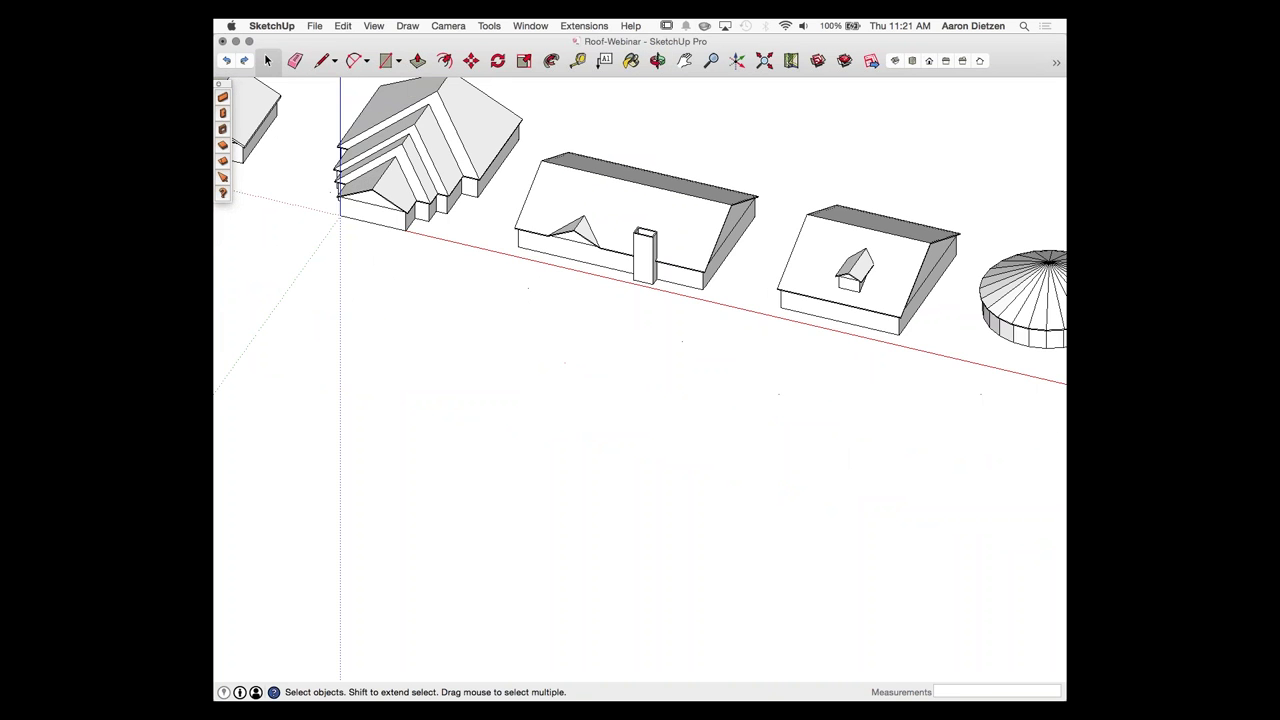
pyautogui.scroll(12, 944, 259)
pyautogui.keyDown('shift'); pyautogui.moveTo(930, 262); pyautogui.dragTo(965, 271, button='middle'); pyautogui.keyUp('shift')
pyautogui.moveTo(592, 215); pyautogui.dragTo(590, 245, button='middle')
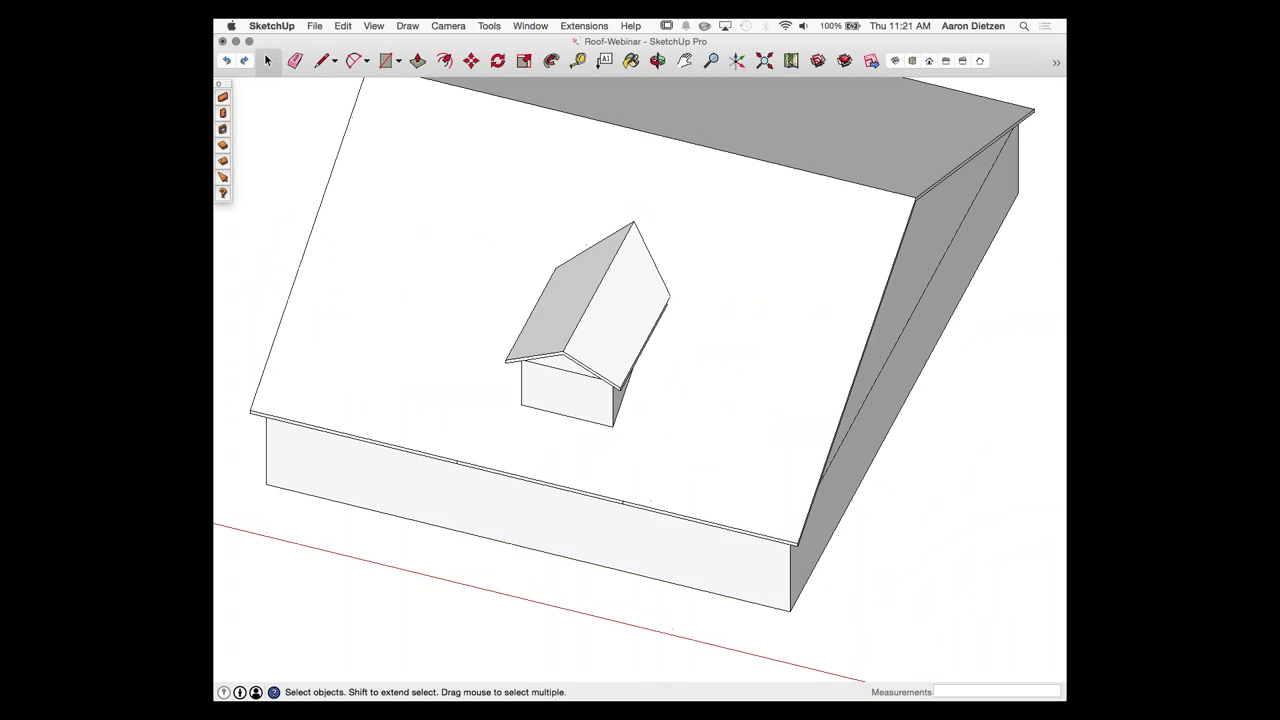
pyautogui.scroll(-5, 590, 245)
pyautogui.scroll(5, 486, 119)
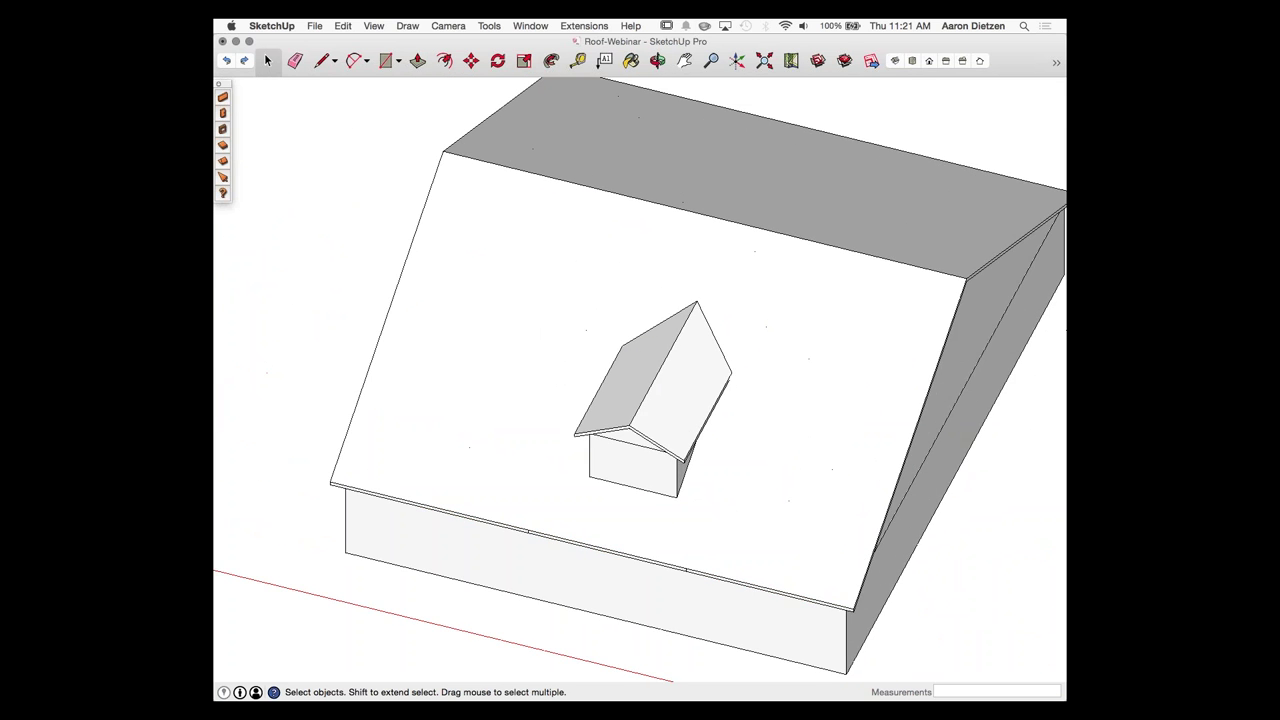
pyautogui.scroll(-6, 486, 119)
pyautogui.moveTo(515, 232); pyautogui.dragTo(485, 220, button='middle')
pyautogui.scroll(5, 485, 220)
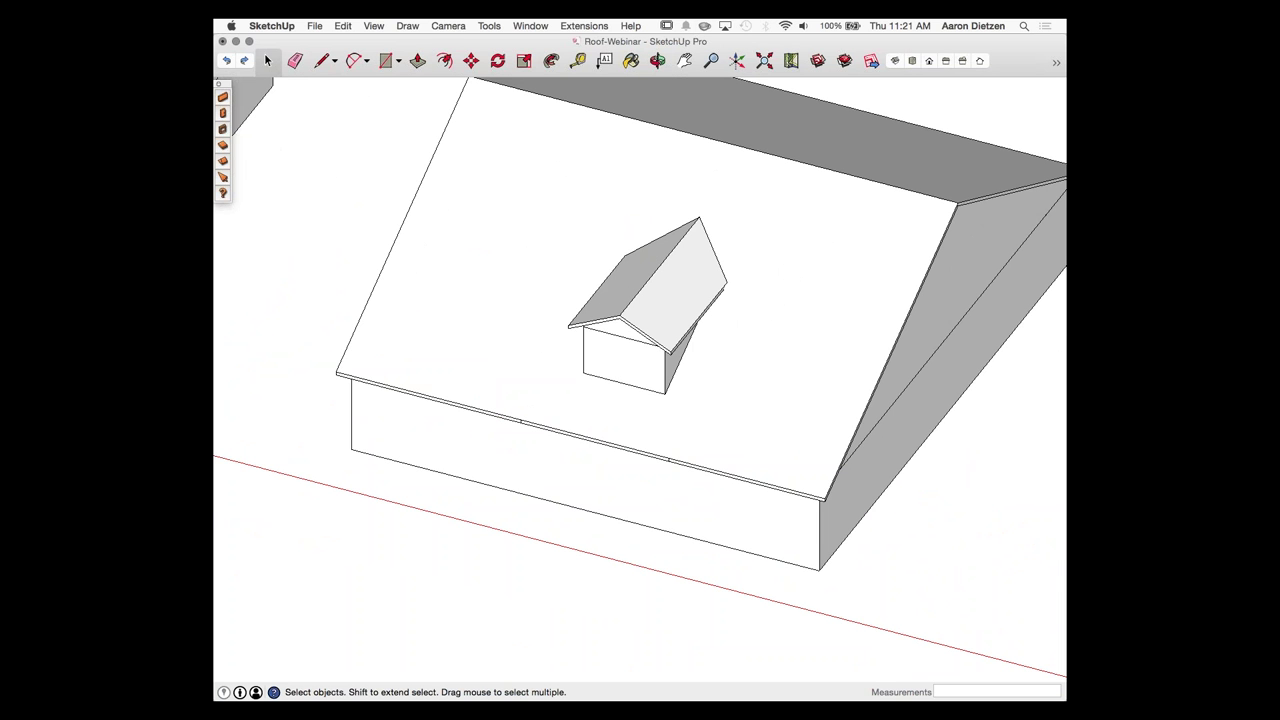
# Step: Start a new model and begin an 8' high exterior wall, 5 1/2" wide, at the origin
pyautogui.click(314, 26)
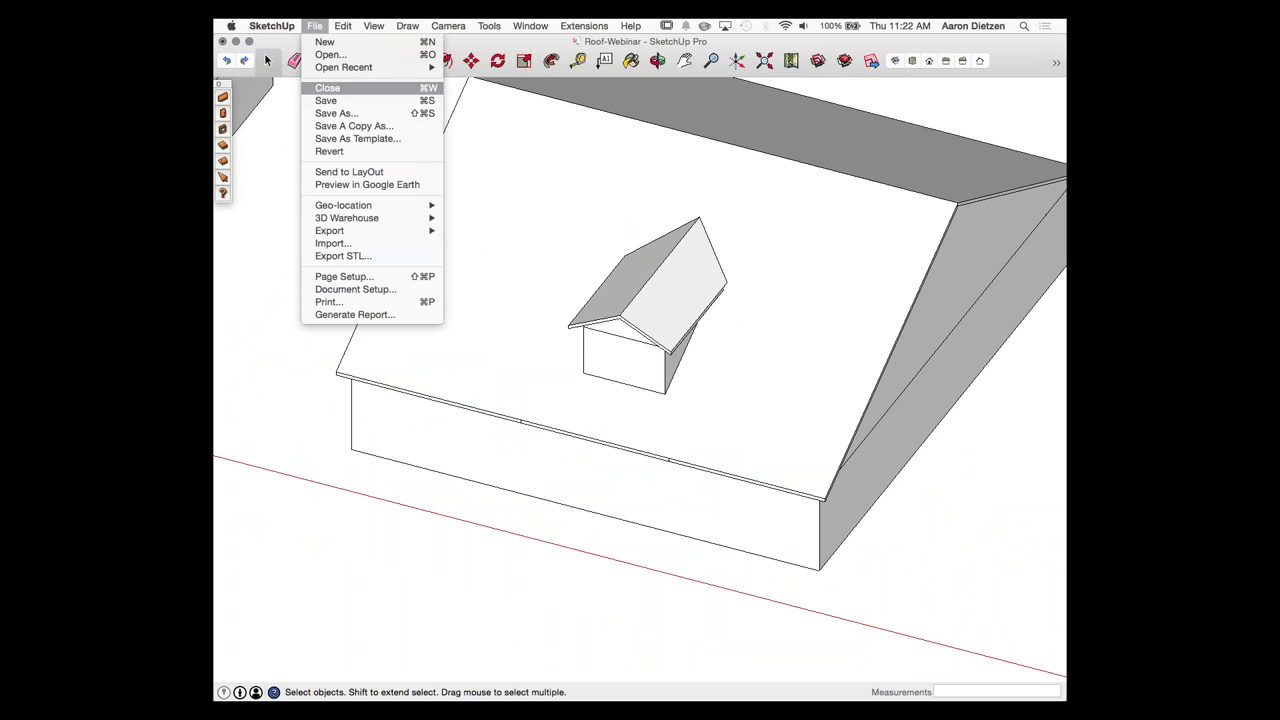
pyautogui.click(325, 42)
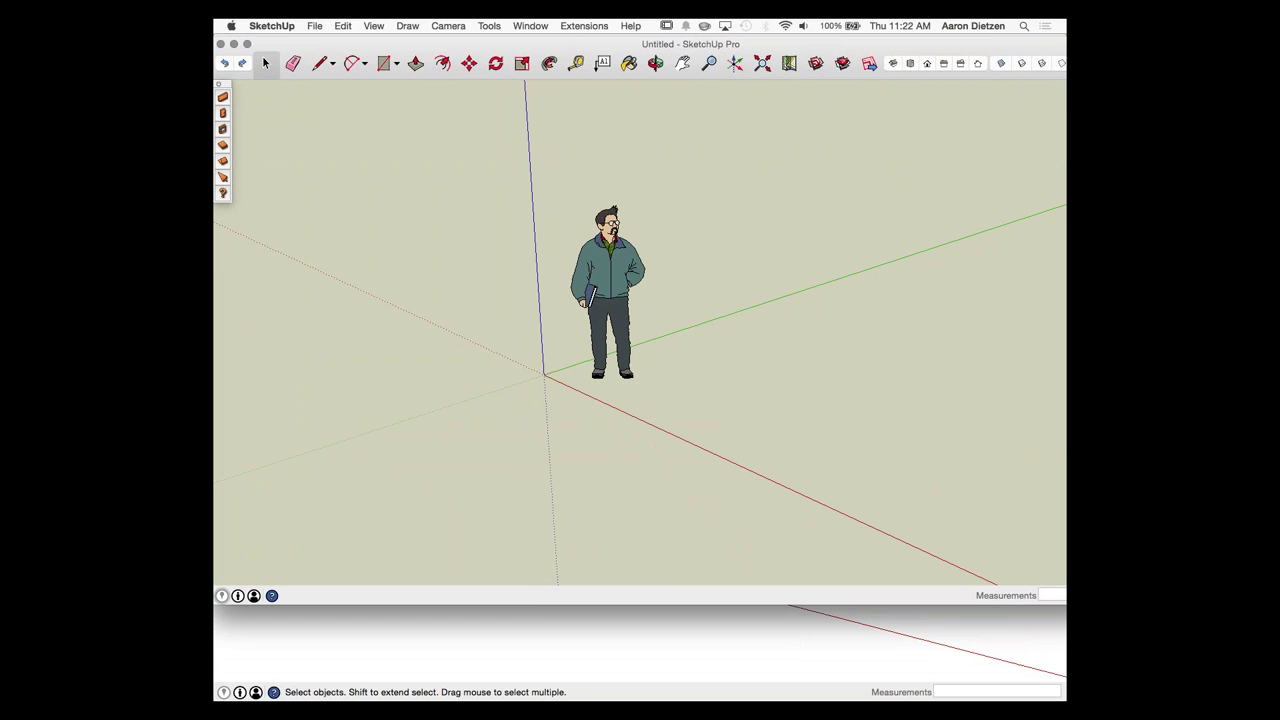
pyautogui.click(223, 97)
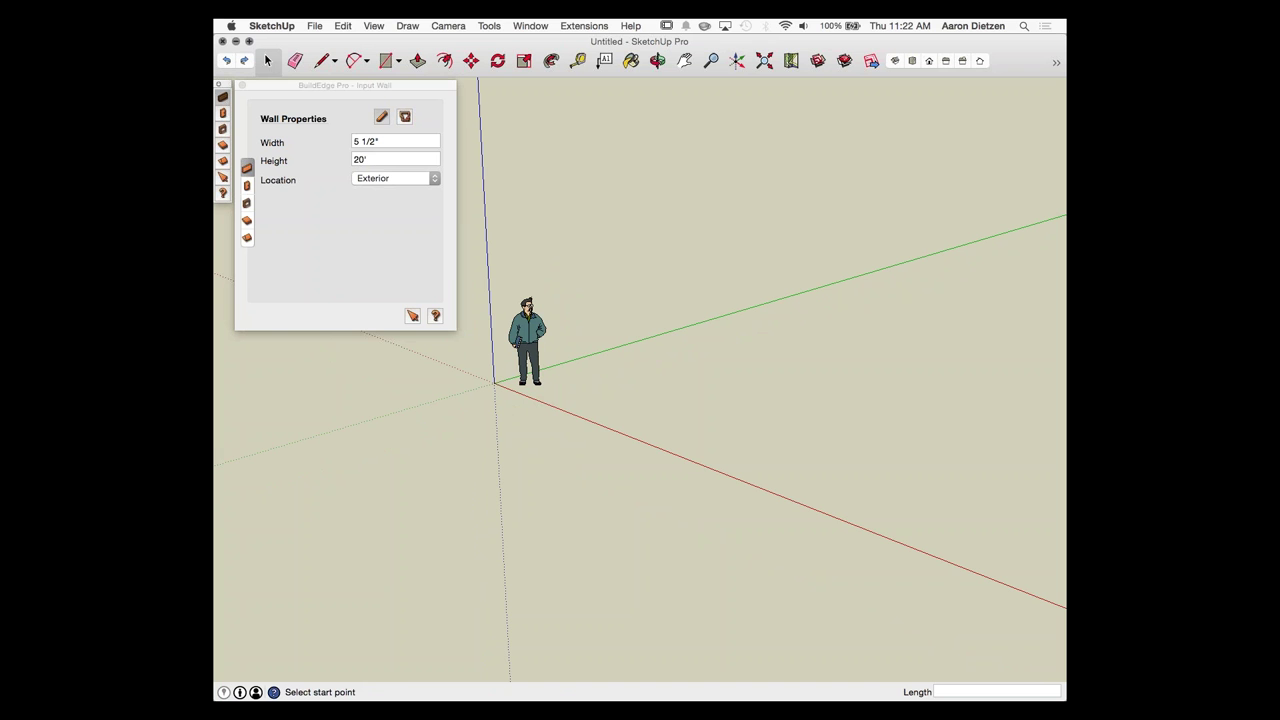
pyautogui.click(493, 383)
pyautogui.scroll(-4, 497, 497)
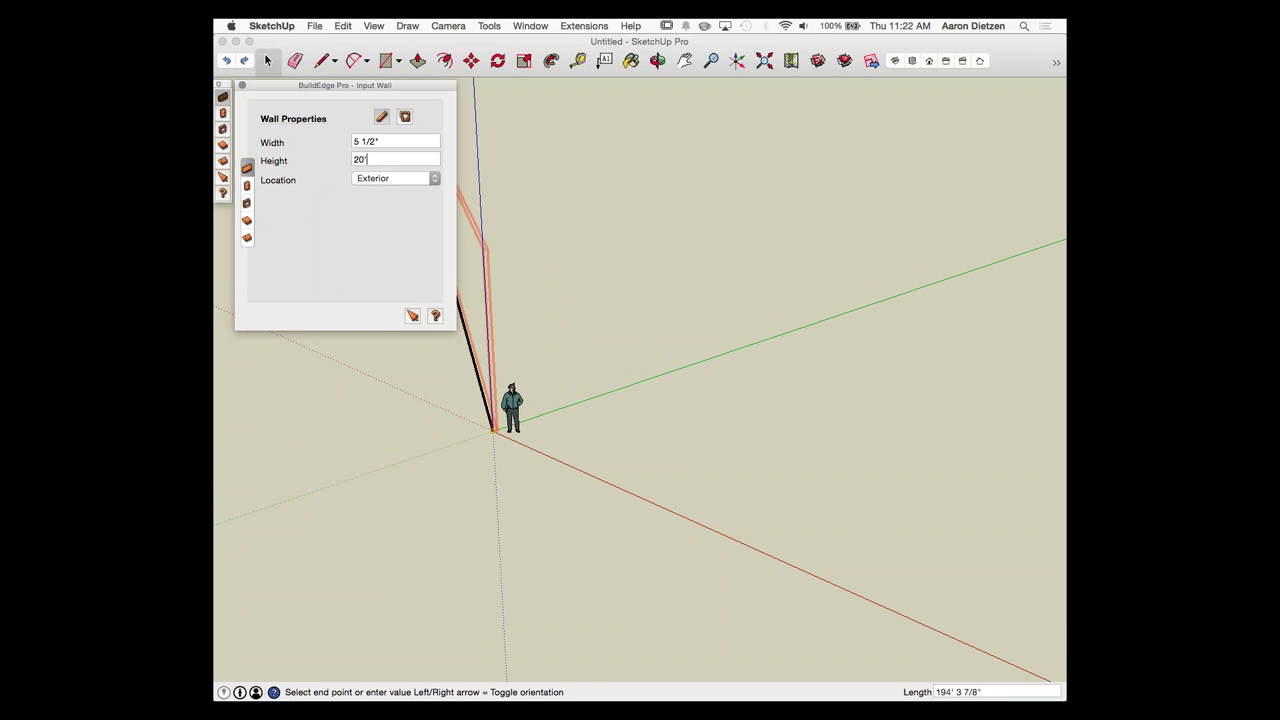
pyautogui.doubleClick(362, 159)
pyautogui.write("8'")
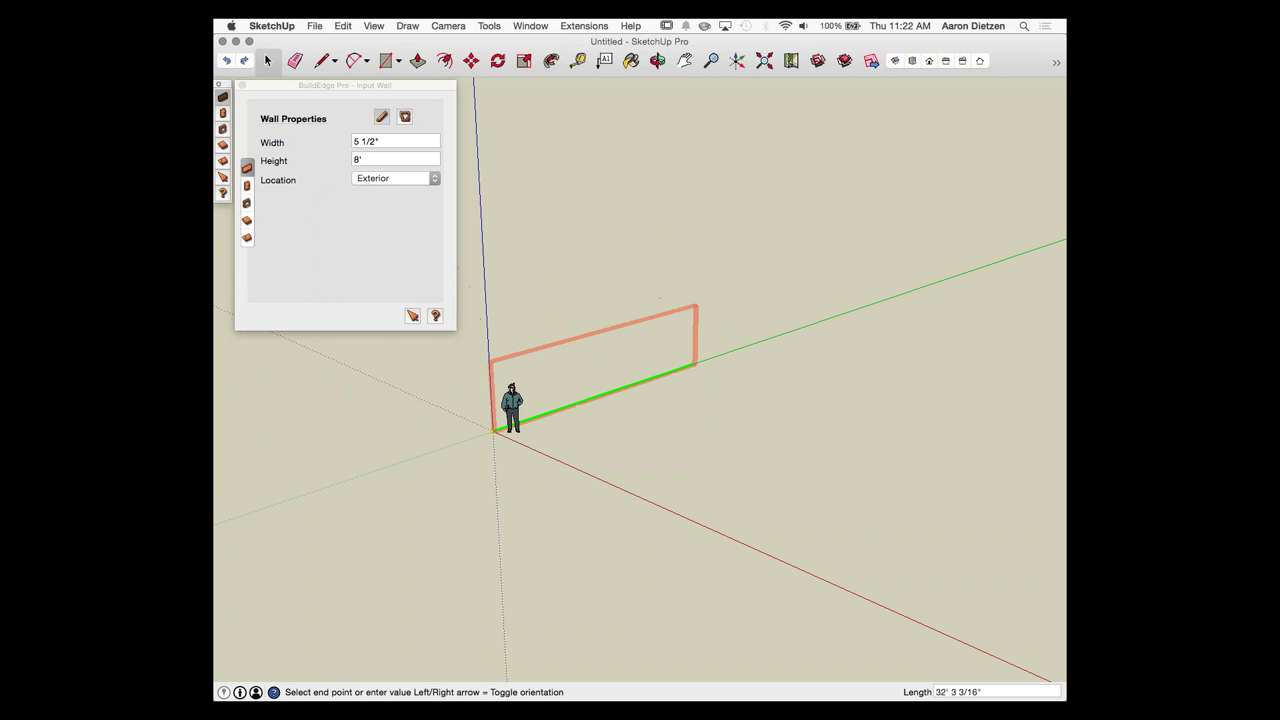
# Step: Draw a closed rectangle of exterior walls about 32' by 35', ending back at the origin
pyautogui.click(697, 366)
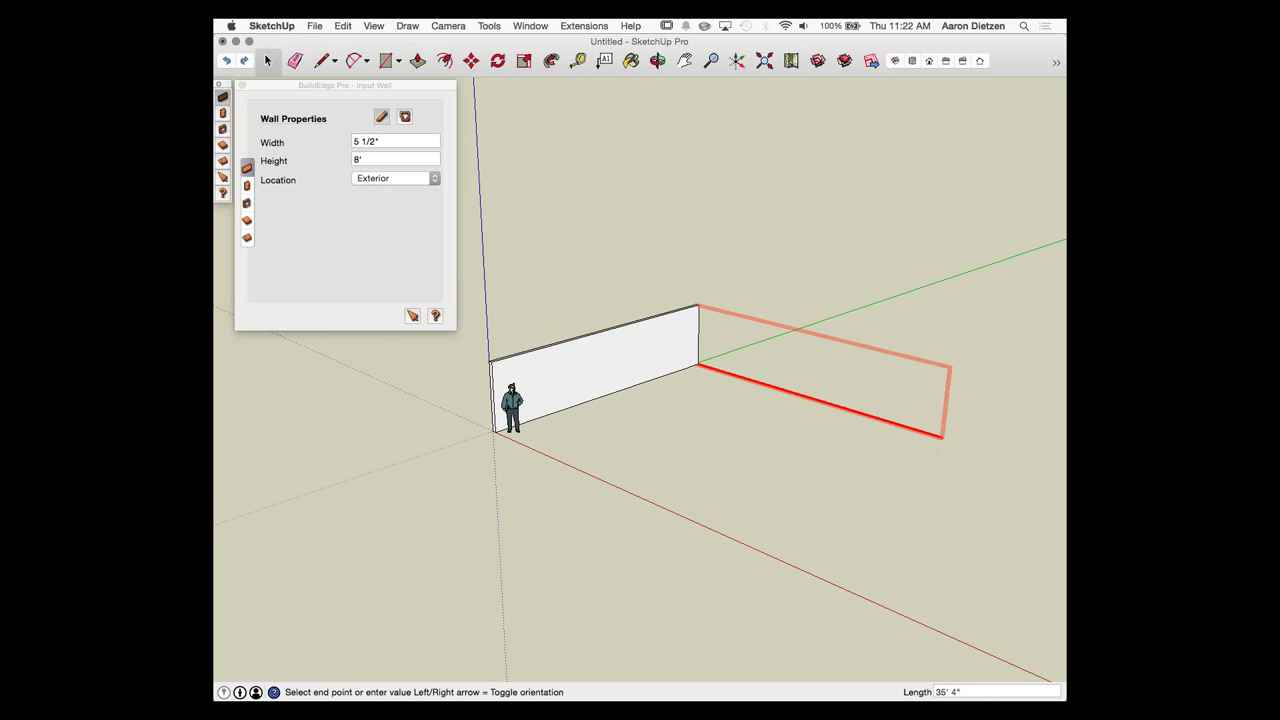
pyautogui.click(942, 437)
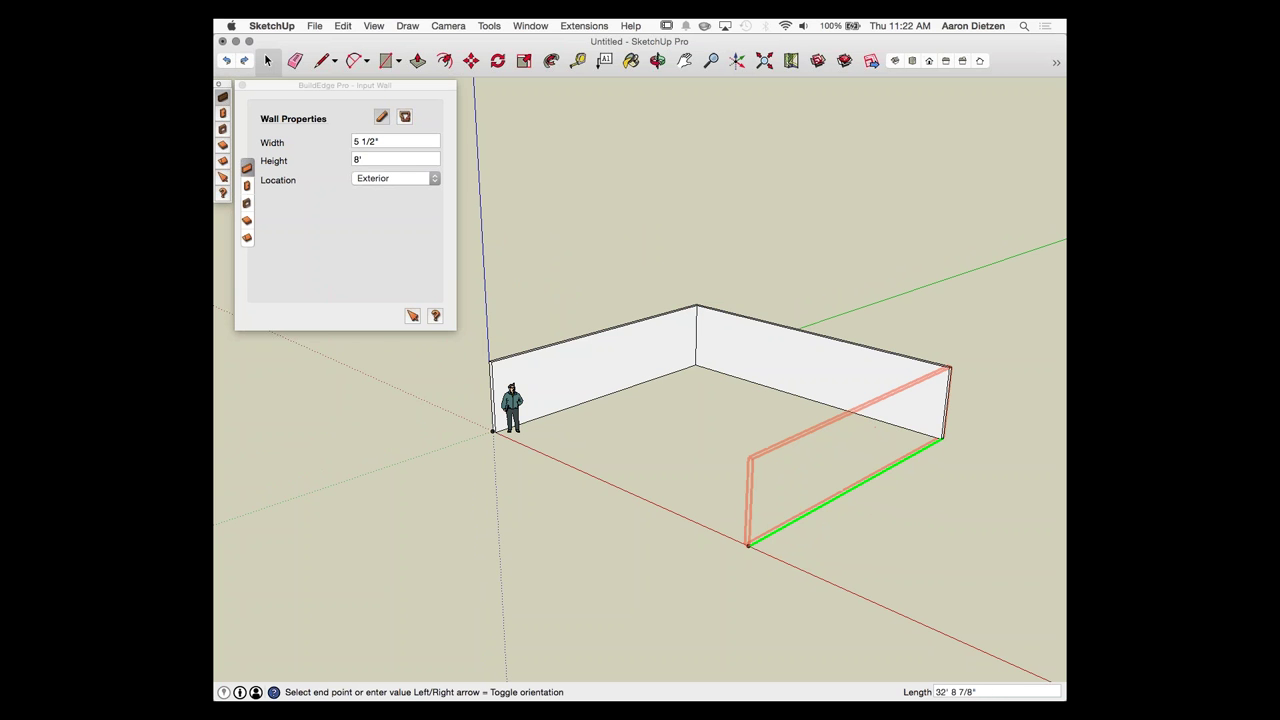
pyautogui.click(748, 546)
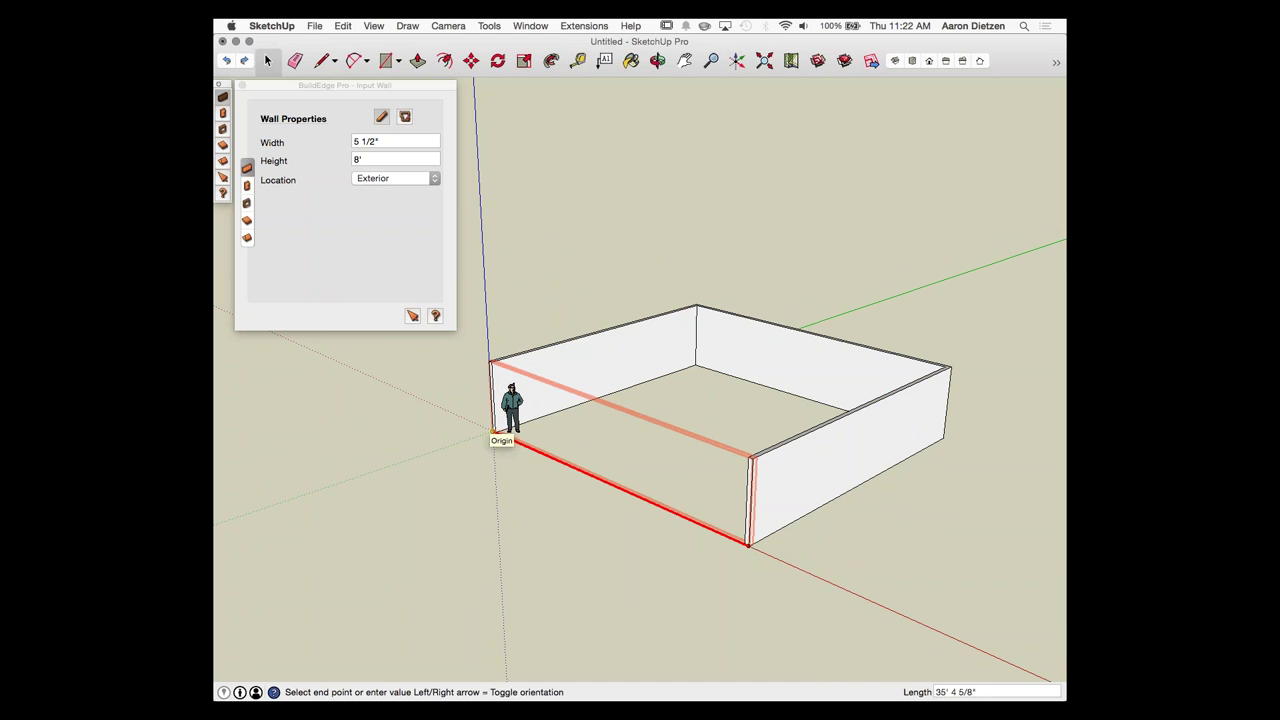
pyautogui.click(492, 432)
# Step: Set the exterior wall height to 12' and end the wall chain at the origin
pyautogui.moveTo(602, 374); pyautogui.dragTo(585, 466, button='middle')
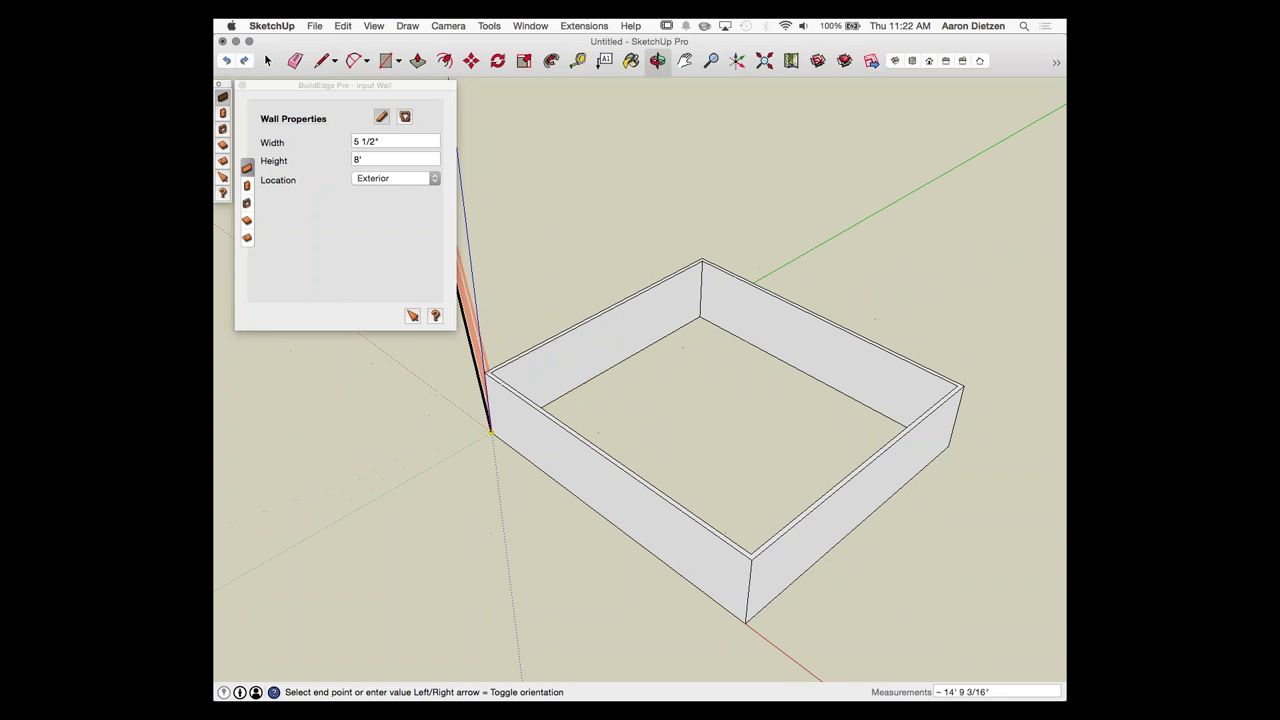
pyautogui.click(366, 159)
pyautogui.doubleClick(364, 159)
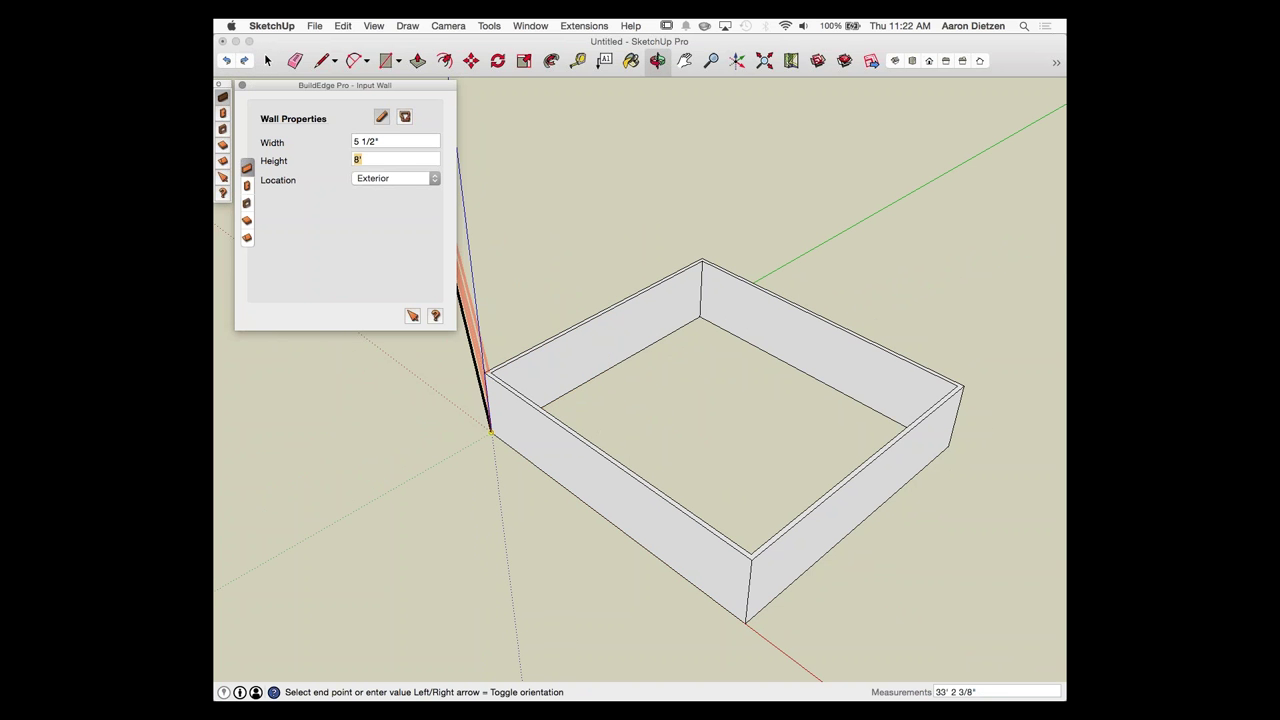
pyautogui.write('12')
pyautogui.press('Escape')
pyautogui.press('o')
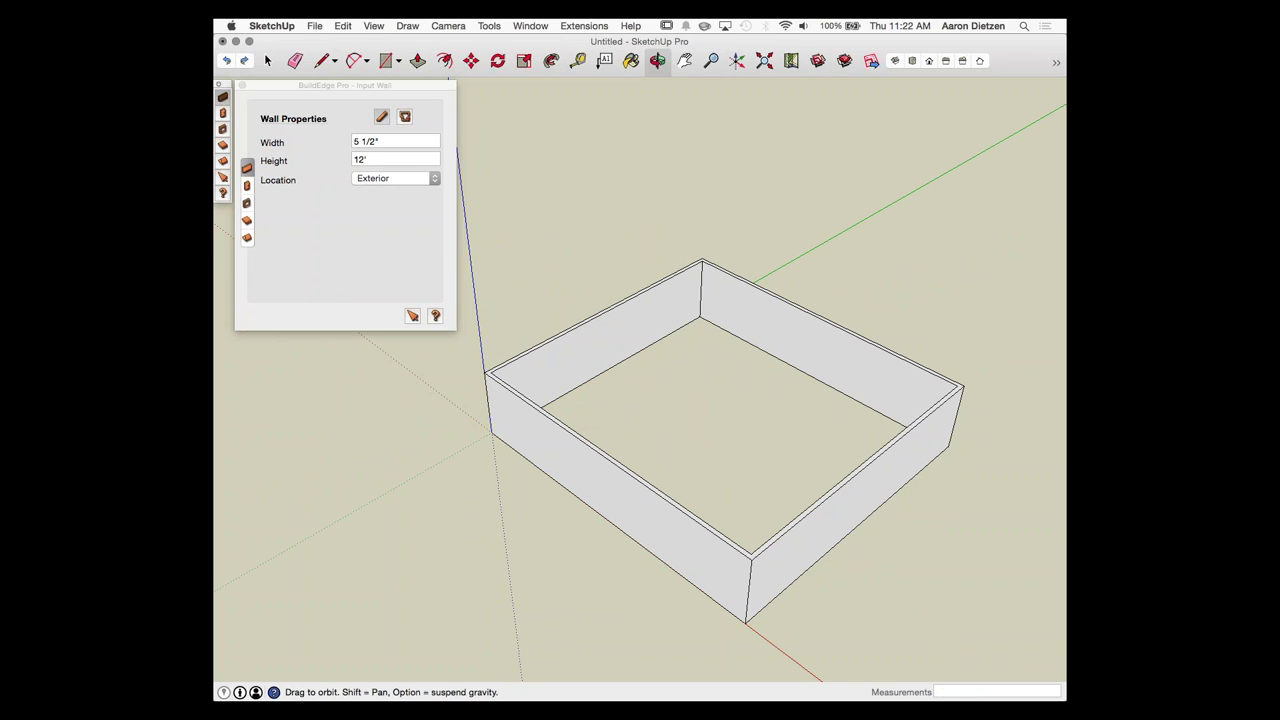
# Step: Draw three dormer walls in a U inside the front wall, open toward the back, with side walls about 6' 6" long
pyautogui.moveTo(560, 420); pyautogui.dragTo(492, 387)
pyautogui.click(658, 432)
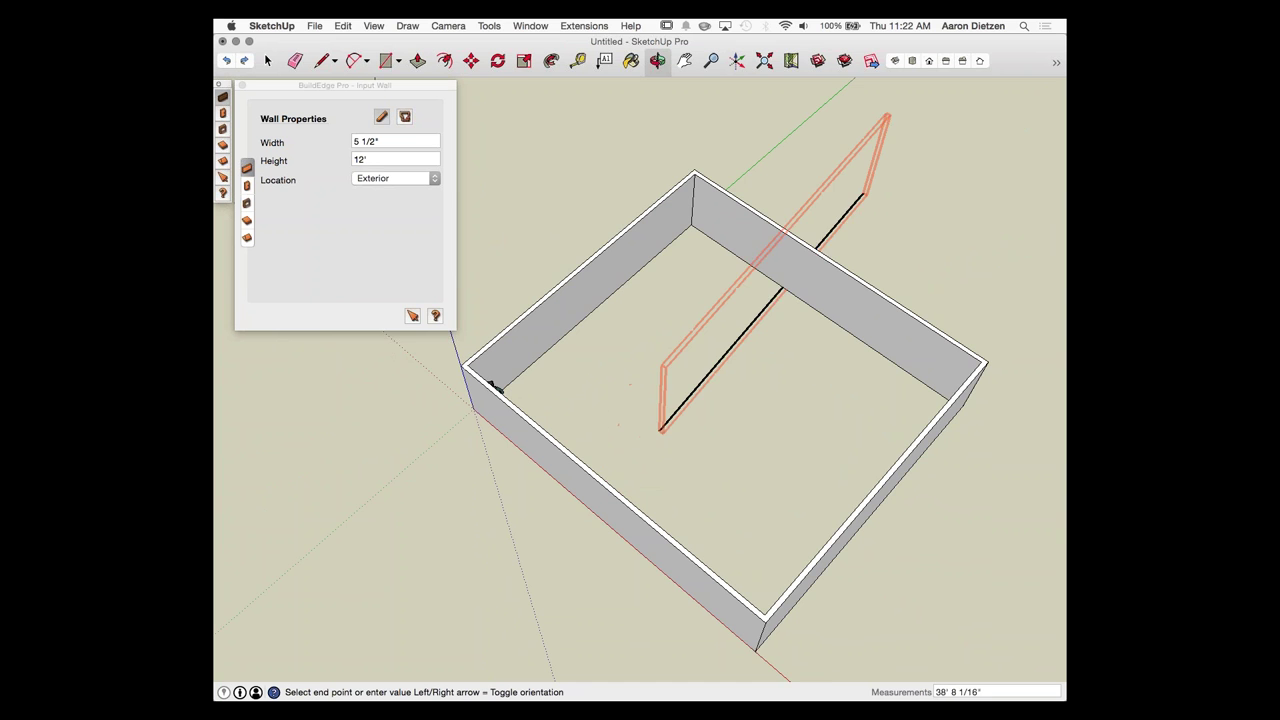
pyautogui.click(912, 61)
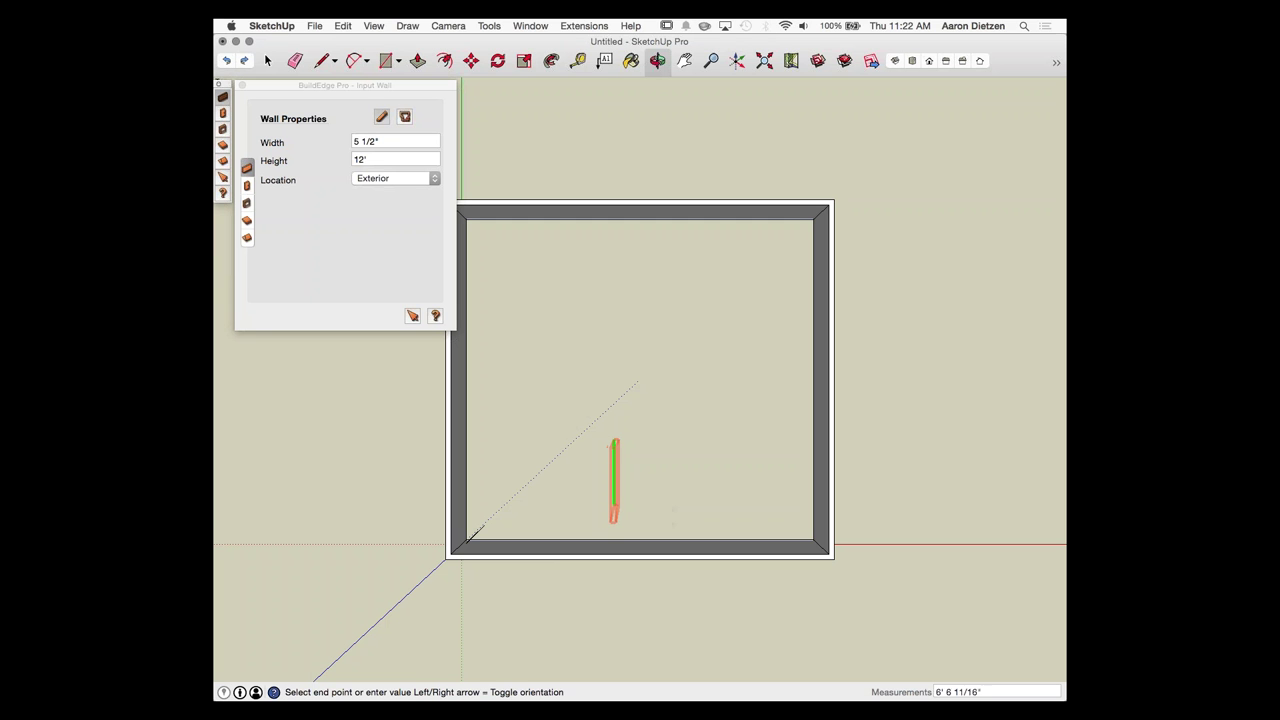
pyautogui.click(613, 519)
pyautogui.click(666, 519)
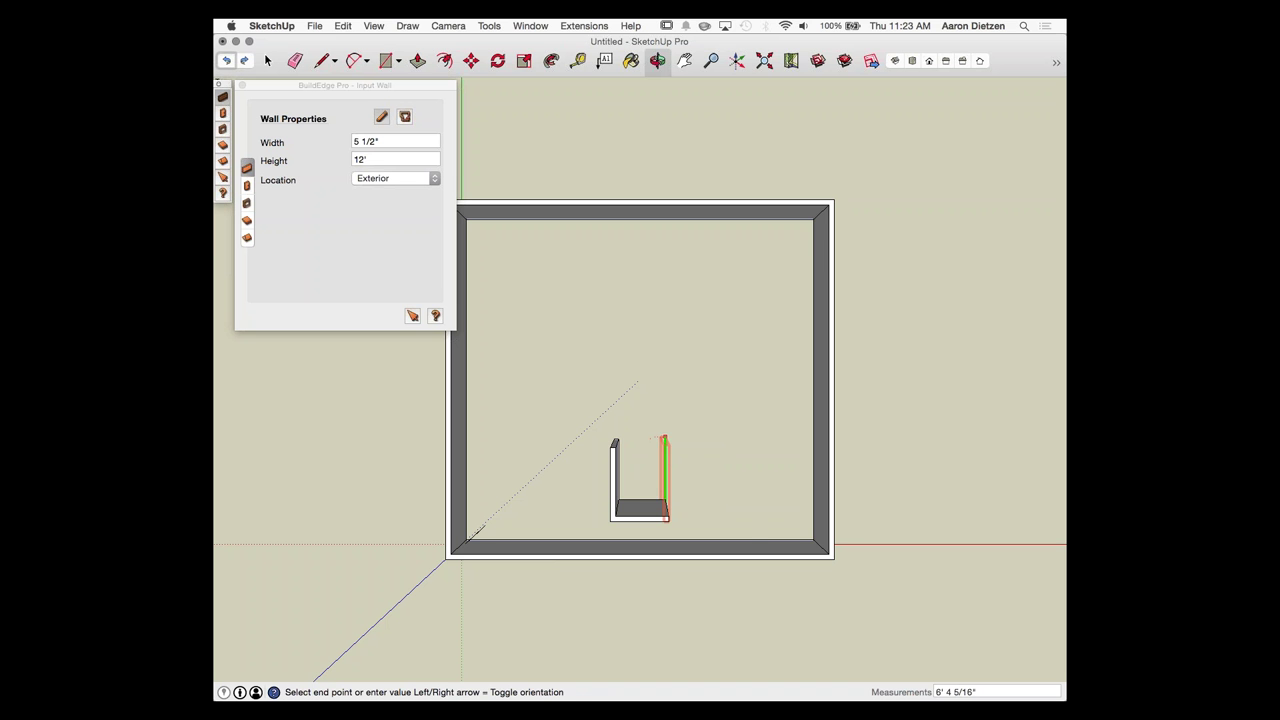
pyautogui.moveTo(478, 530); pyautogui.dragTo(560, 300, button='middle')
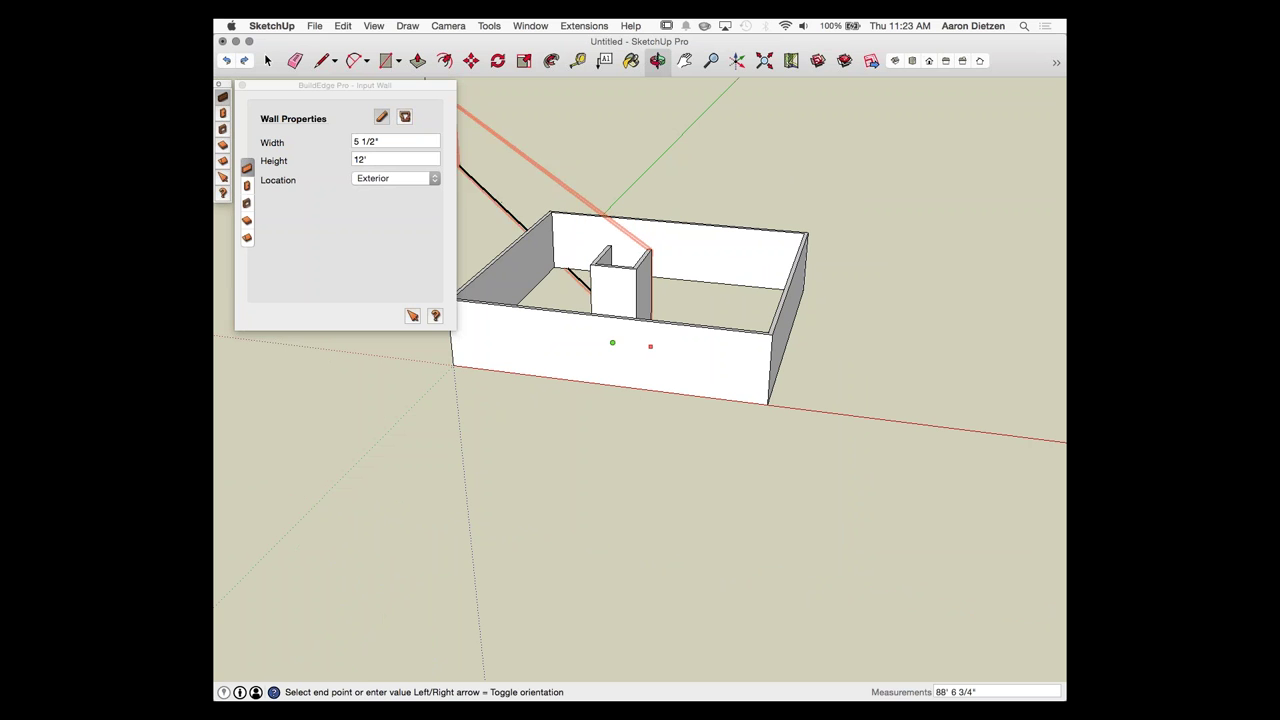
# Step: Set up a roof by line selection with Standard line type, 3/12 slope and a 1' heel height
pyautogui.click(247, 238)
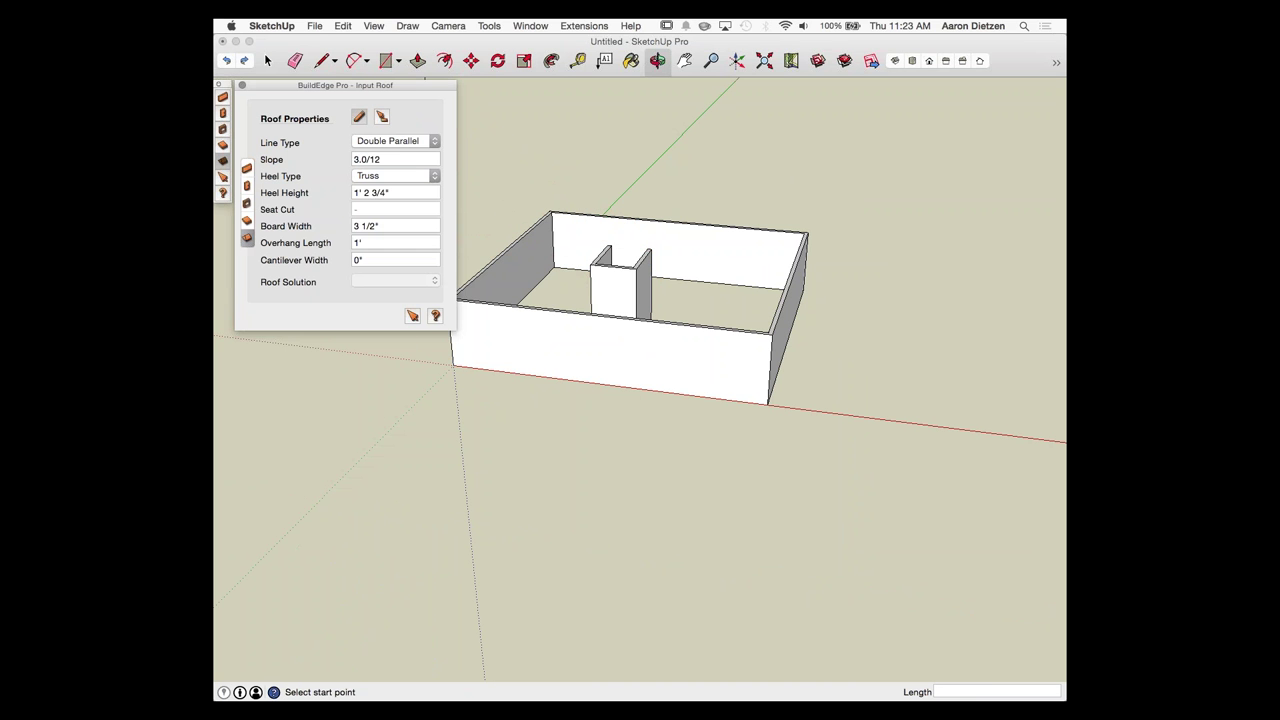
pyautogui.click(382, 116)
pyautogui.click(395, 141)
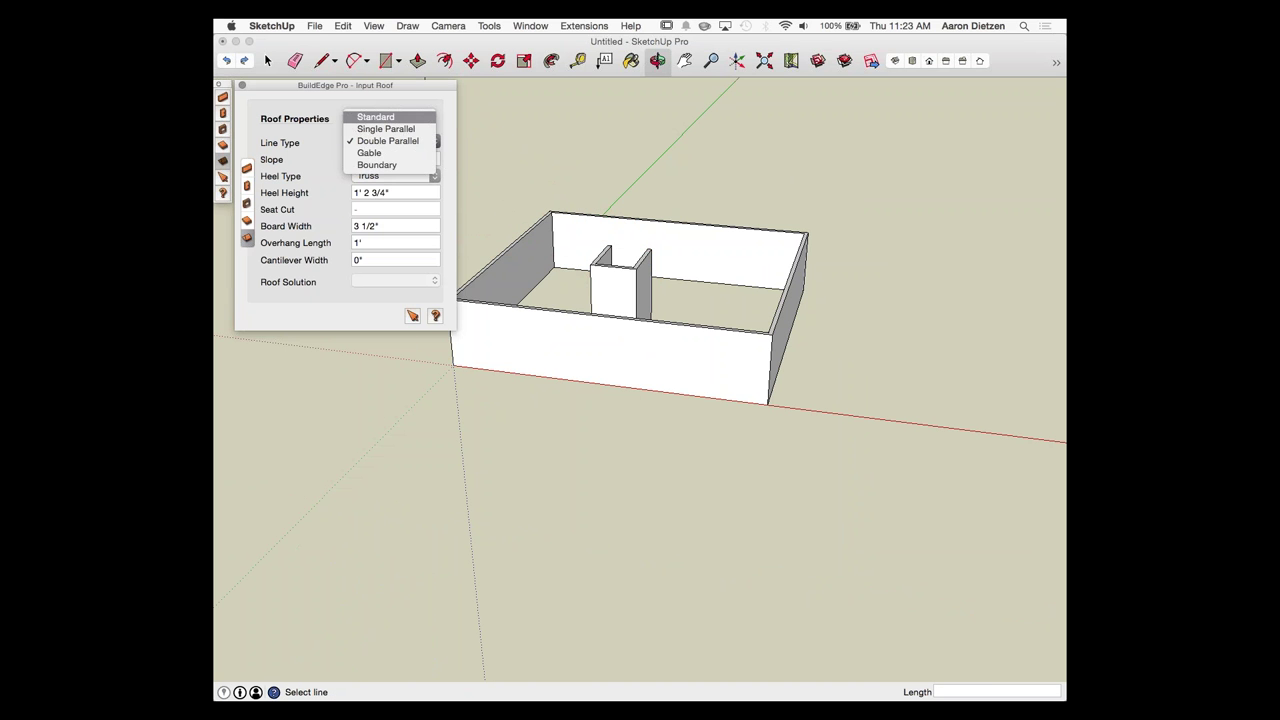
pyautogui.click(376, 117)
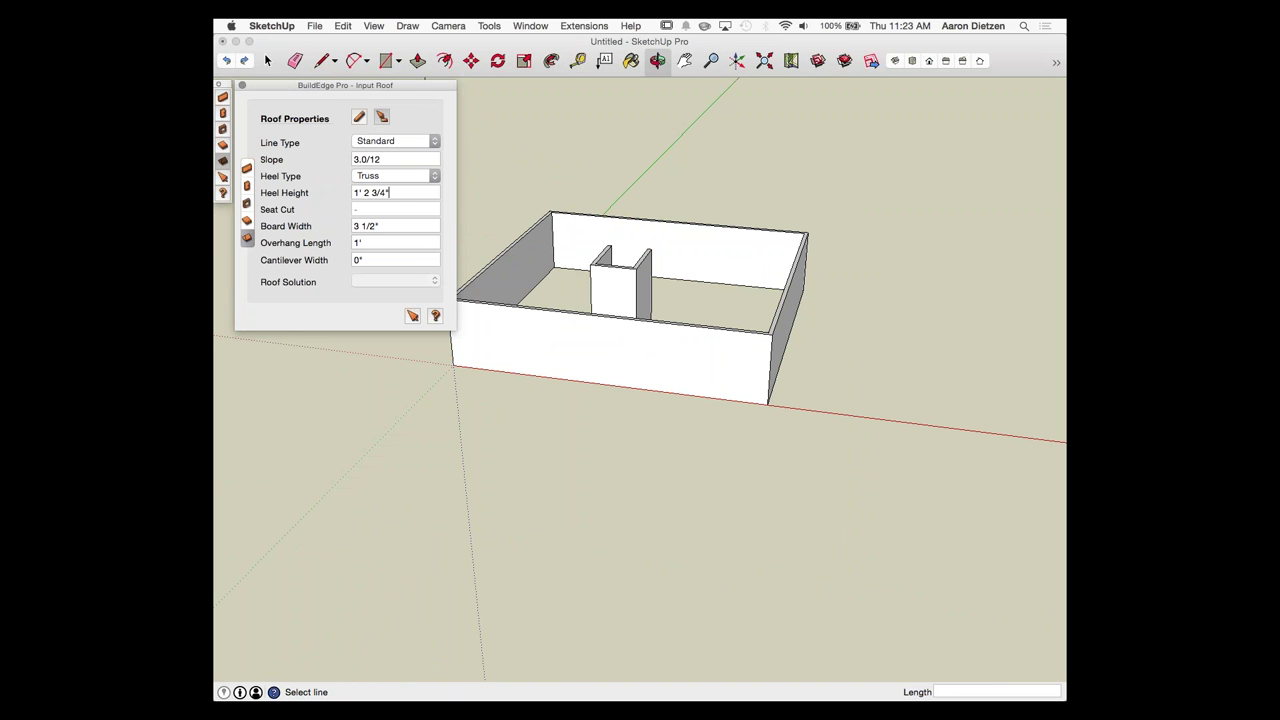
pyautogui.press('BackSpace')
pyautogui.press('BackSpace')
pyautogui.press('BackSpace')
pyautogui.press('BackSpace')
pyautogui.press('BackSpace')
pyautogui.press('BackSpace')
pyautogui.press('BackSpace')
# Step: Assign Standard roof lines to the house's front and rear outer walls
pyautogui.click(614, 317)
pyautogui.click(616, 317)
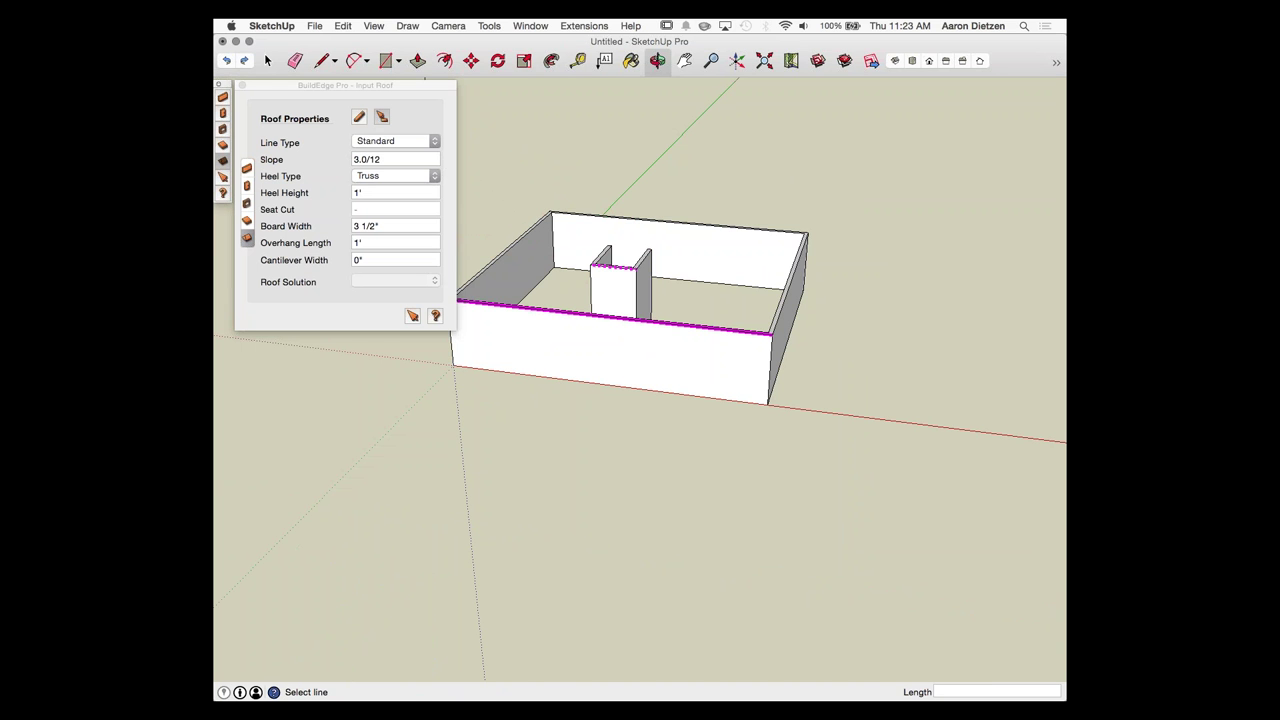
pyautogui.moveTo(768, 404); pyautogui.dragTo(508, 405, button='middle')
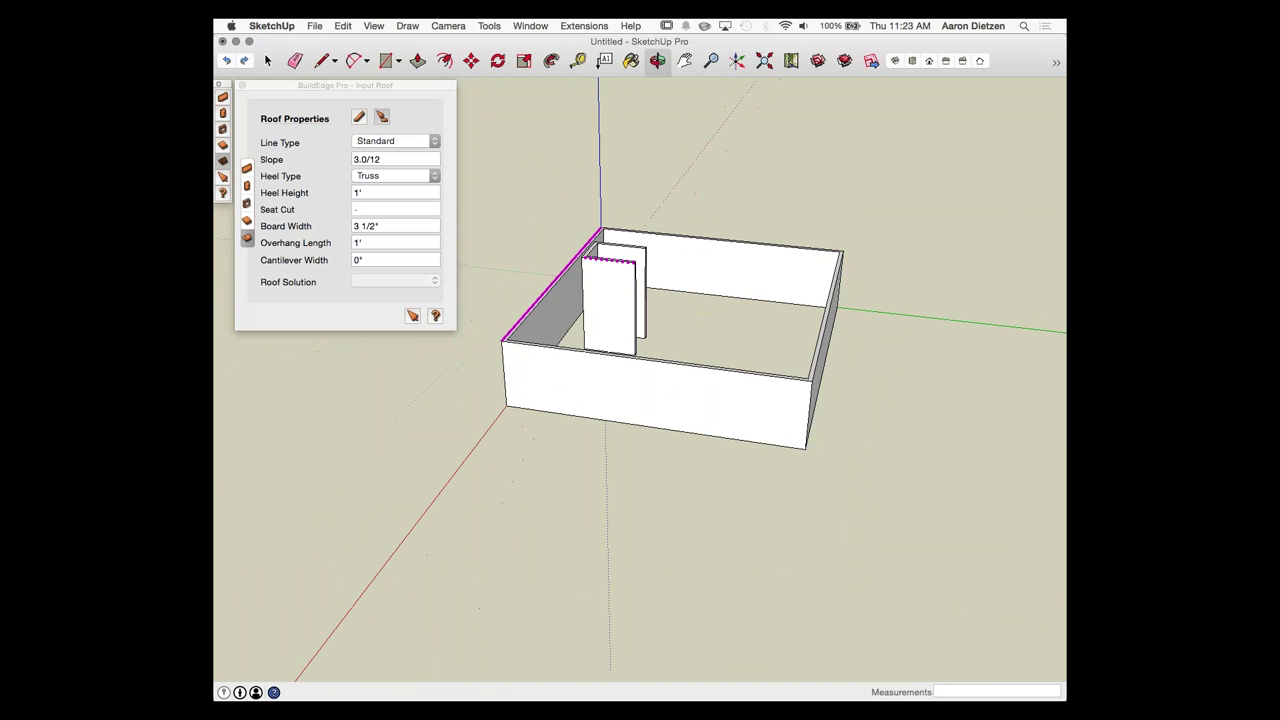
pyautogui.moveTo(635, 270); pyautogui.dragTo(660, 262, button='middle')
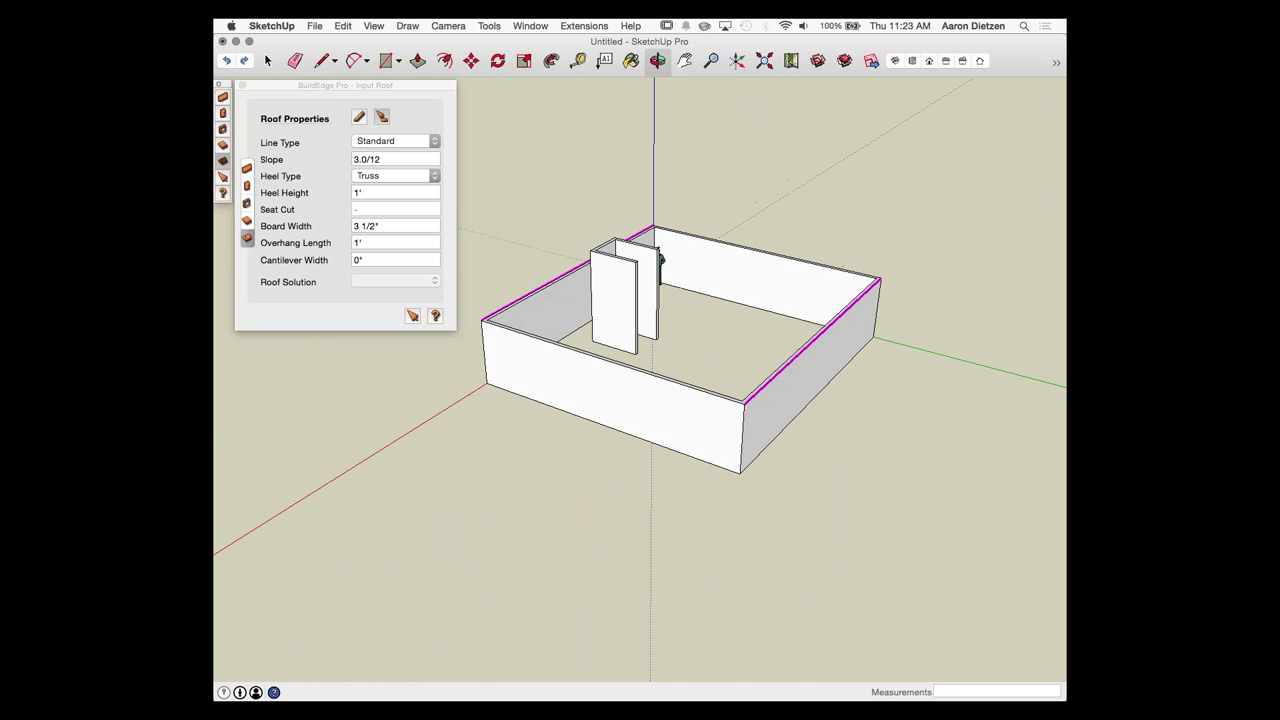
# Step: Assign Gable lines to the two end walls and generate the main roof
pyautogui.click(394, 141)
pyautogui.click(384, 177)
pyautogui.moveTo(600, 420); pyautogui.dragTo(800, 415, button='middle')
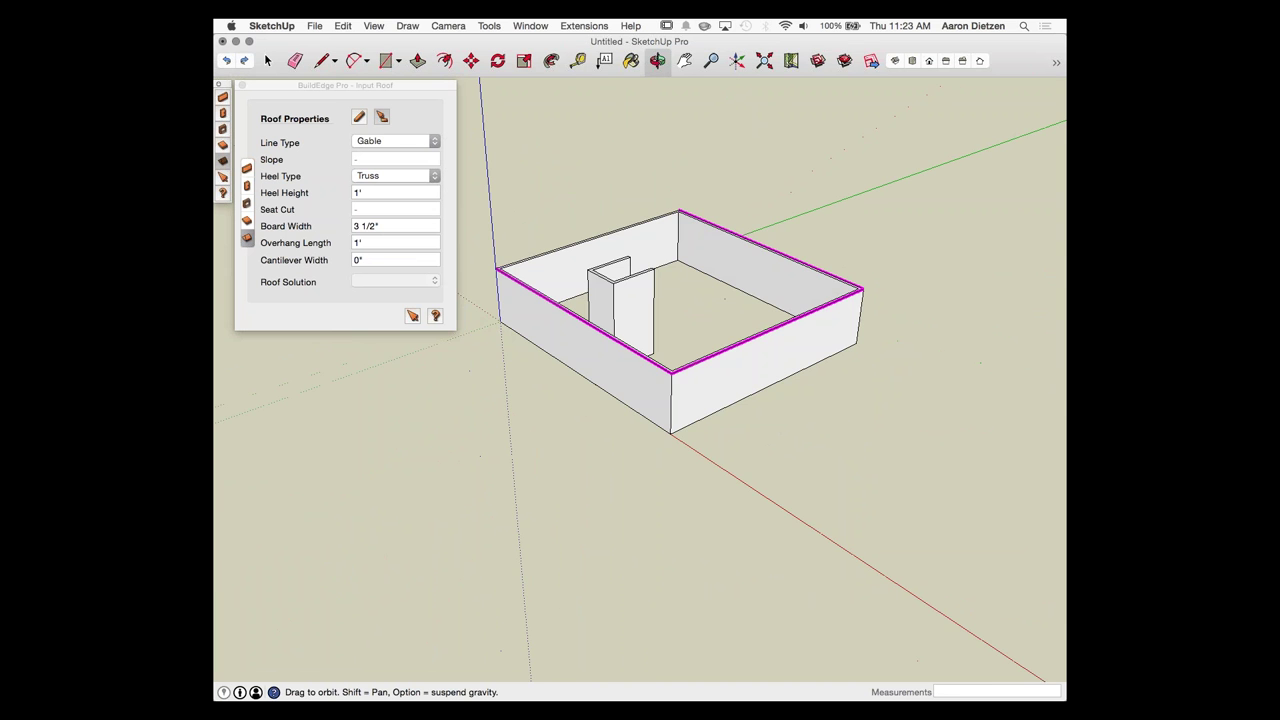
pyautogui.moveTo(500, 400); pyautogui.dragTo(725, 365, button='middle')
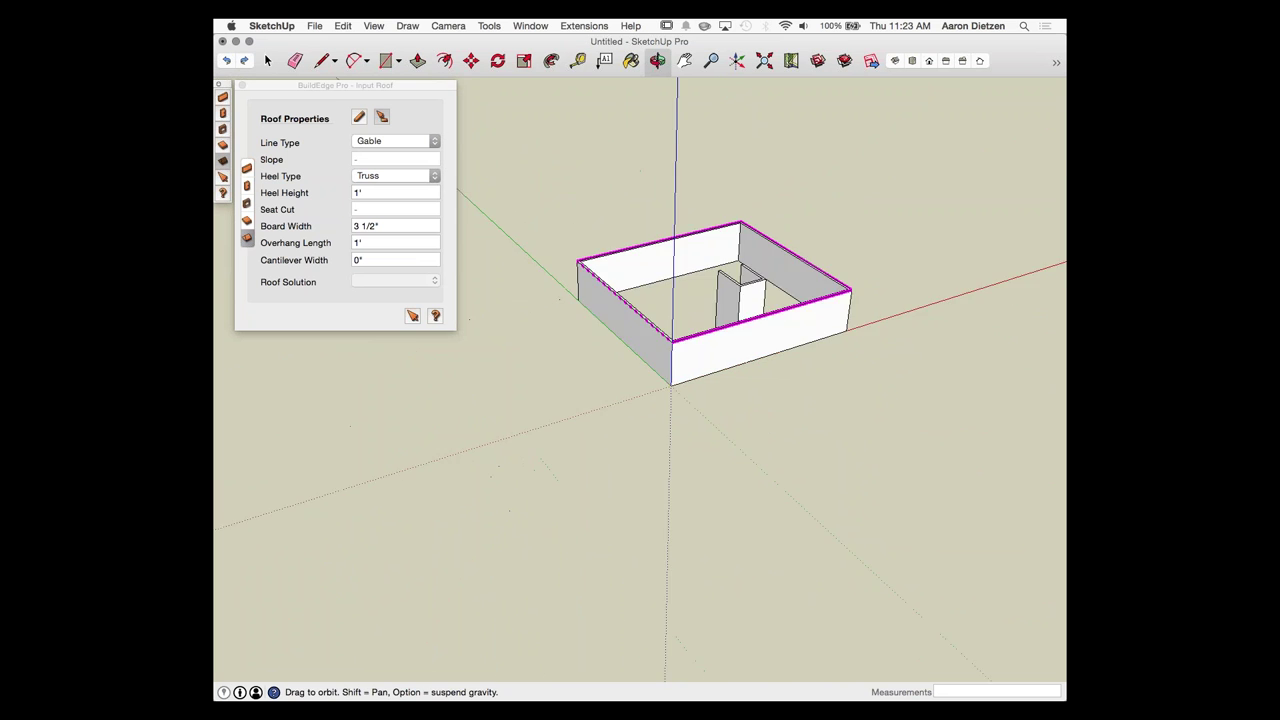
pyautogui.moveTo(870, 290); pyautogui.dragTo(895, 282, button='middle')
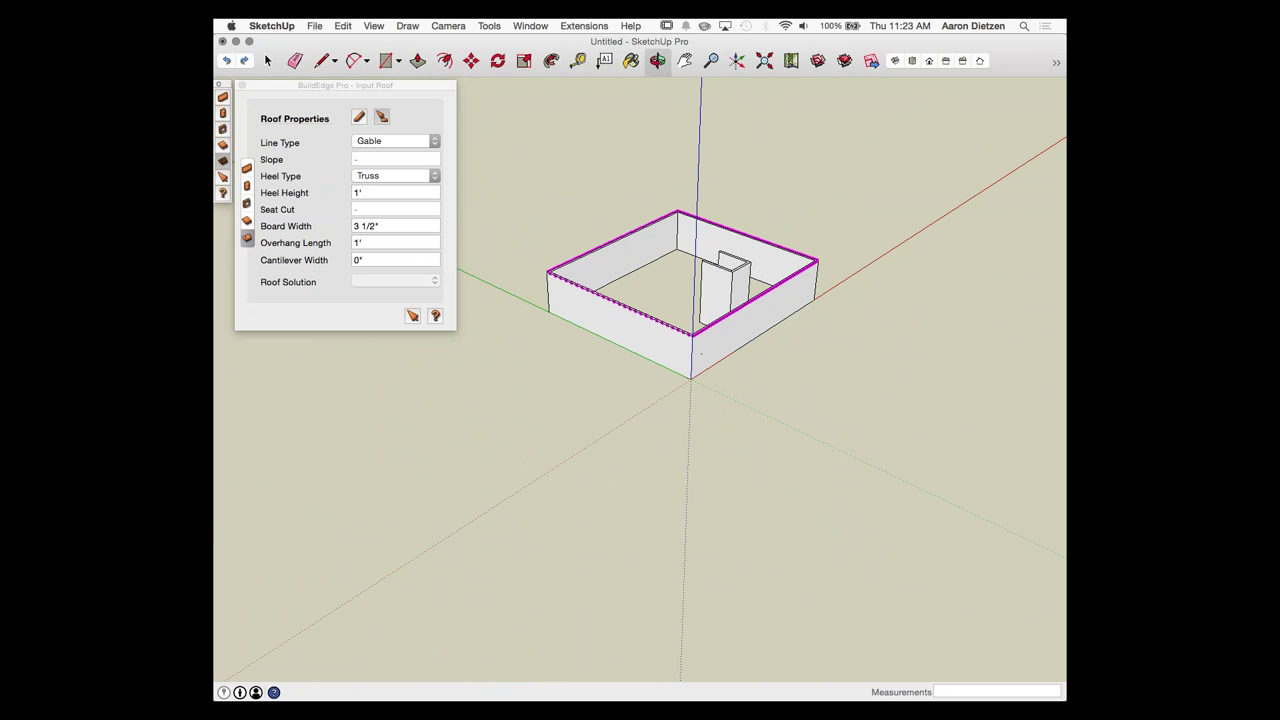
pyautogui.press('Return')
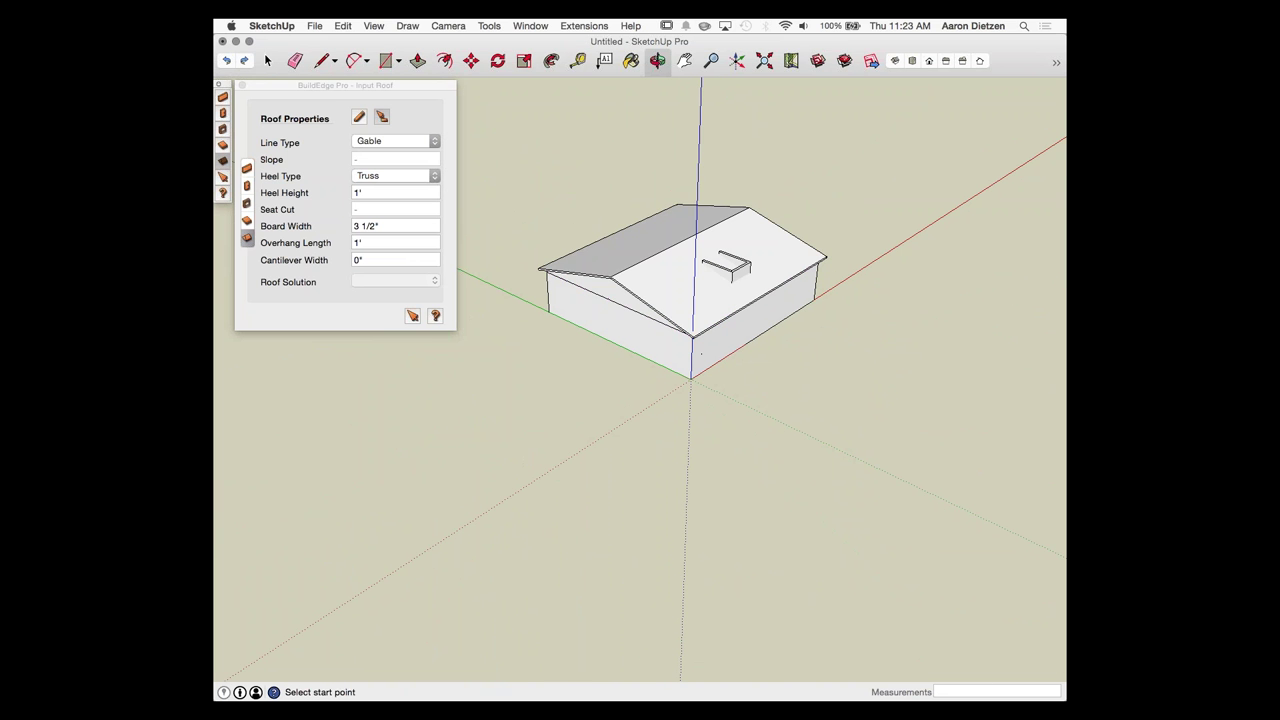
# Step: Delete the newly generated main roof using direct editing
pyautogui.click(412, 316)
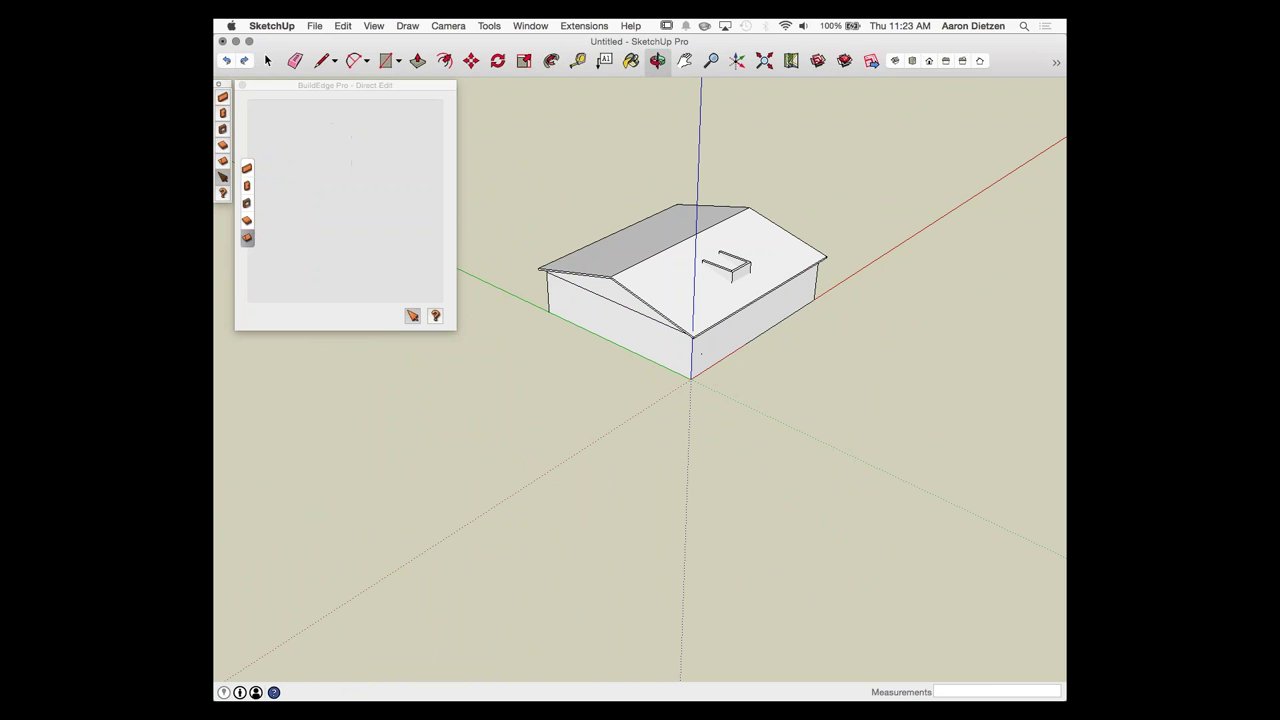
pyautogui.click(660, 268)
pyautogui.press('Delete')
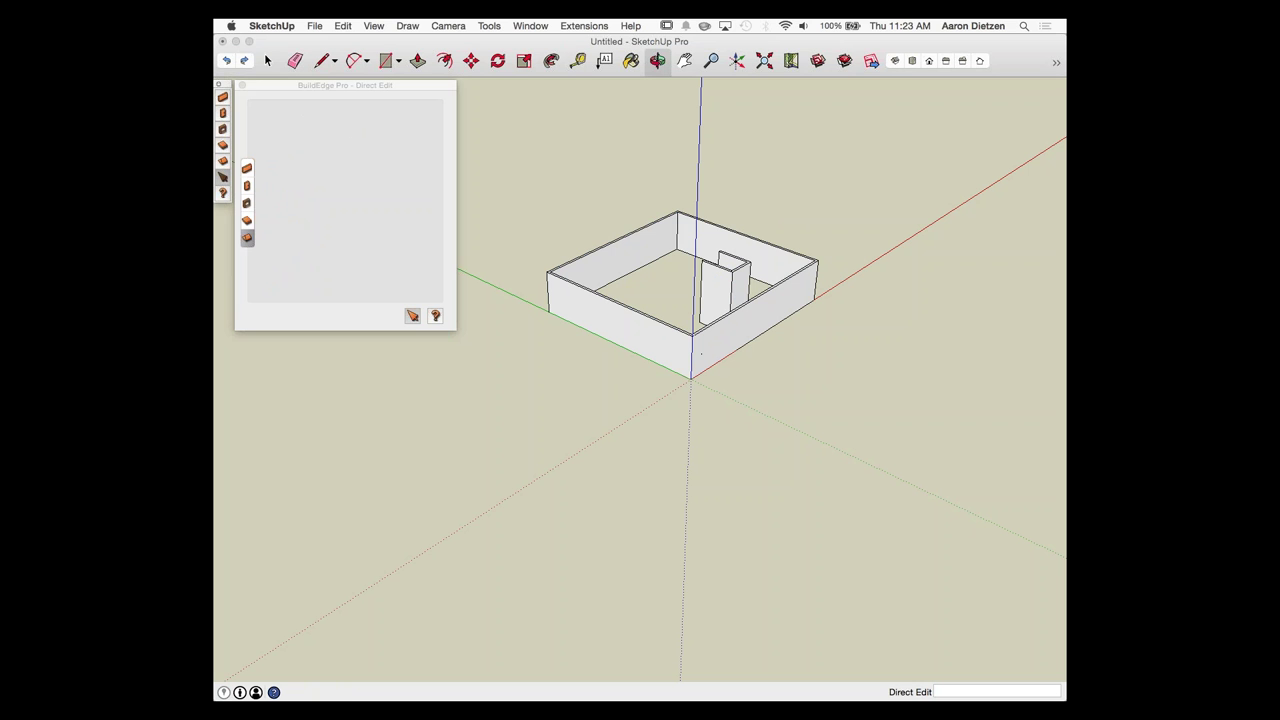
# Step: Restart the roof by line selection and assign Gable lines to the two end walls
pyautogui.click(247, 220)
pyautogui.click(247, 238)
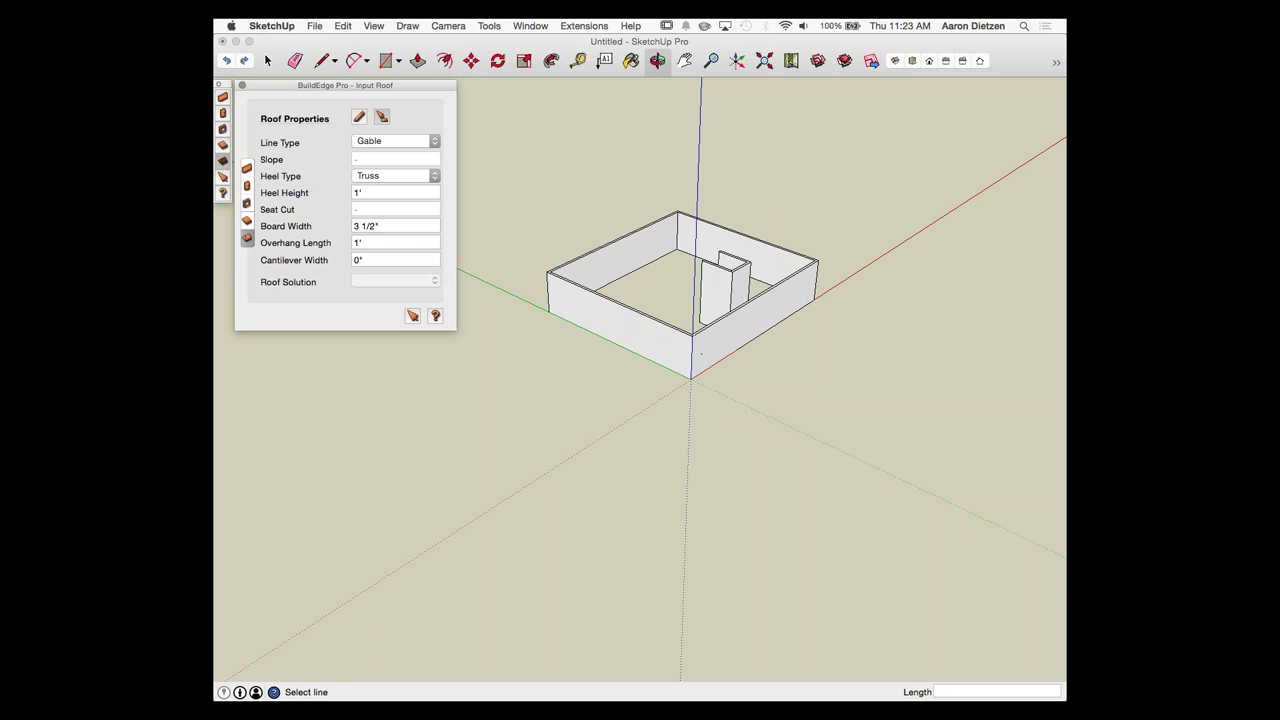
pyautogui.click(620, 304)
pyautogui.scroll(1, 810, 225)
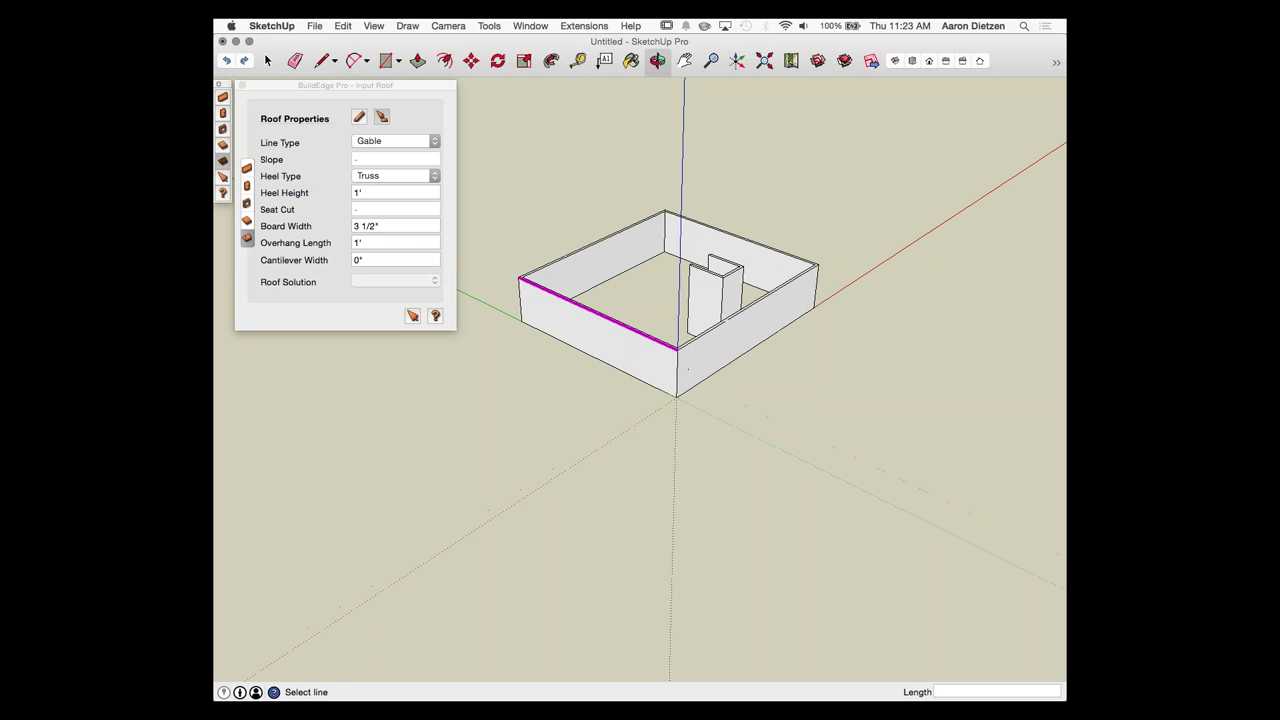
pyautogui.moveTo(810, 225); pyautogui.dragTo(625, 255, button='middle')
pyautogui.scroll(2, 625, 255)
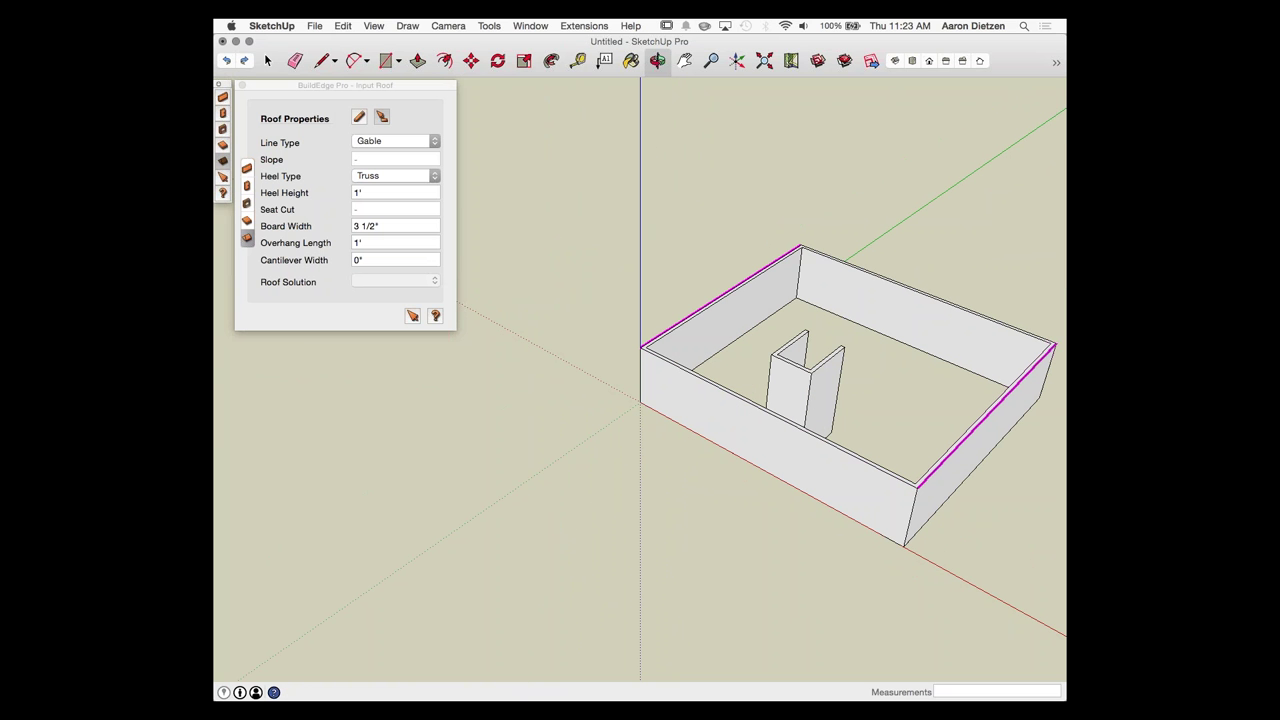
# Step: Assign Standard lines with a 6/12 slope to the front and rear walls and generate the main roof
pyautogui.click(395, 141)
pyautogui.click(380, 105)
pyautogui.click(359, 160)
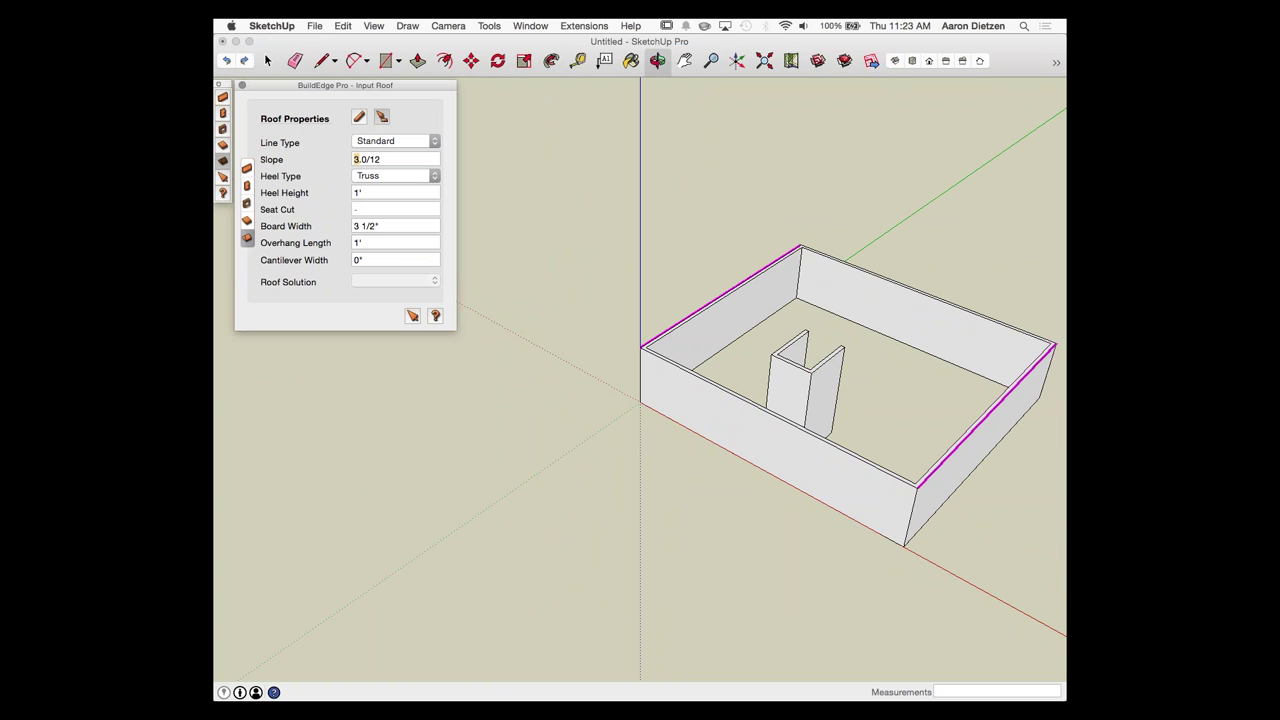
pyautogui.click(560, 290)
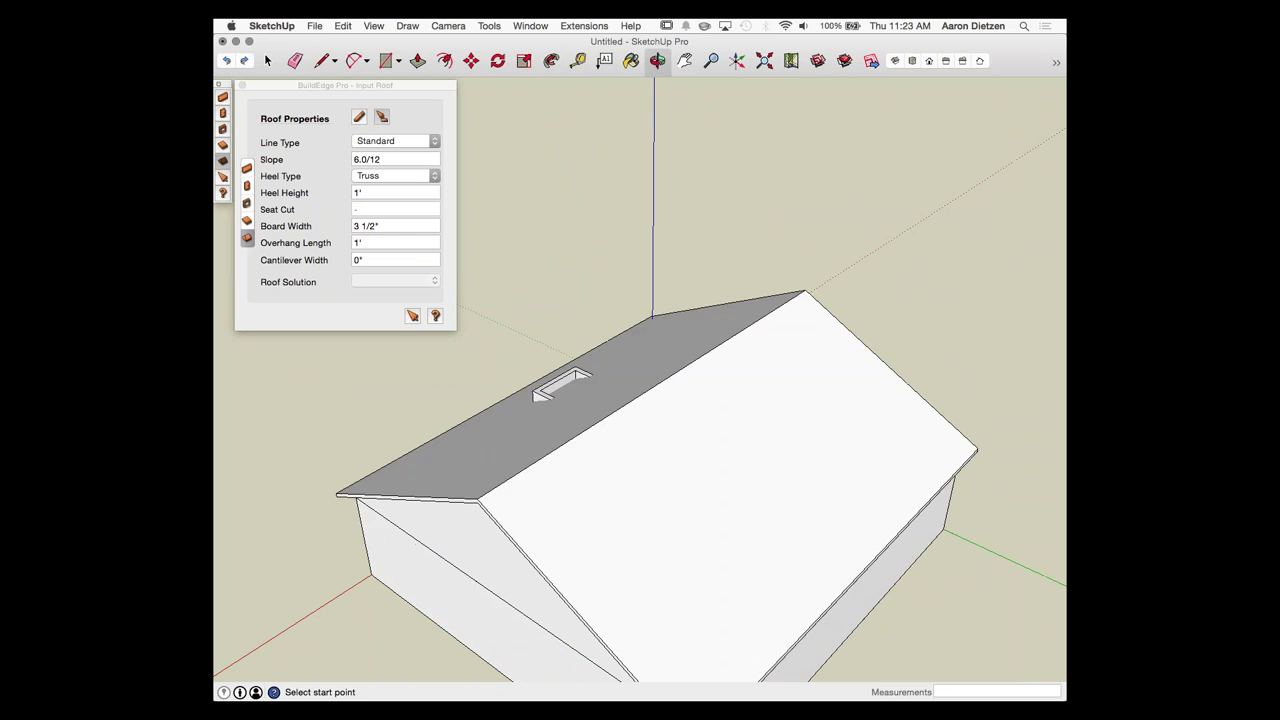
# Step: Select the dormer side wall nearest the main roof's open gable end with direct editing and raise its height to 14'
pyautogui.moveTo(540, 460)
pyautogui.mouseDown(button='middle')
pyautogui.moveTo(680, 465)
pyautogui.moveTo(830, 440)
pyautogui.mouseUp(button='middle')
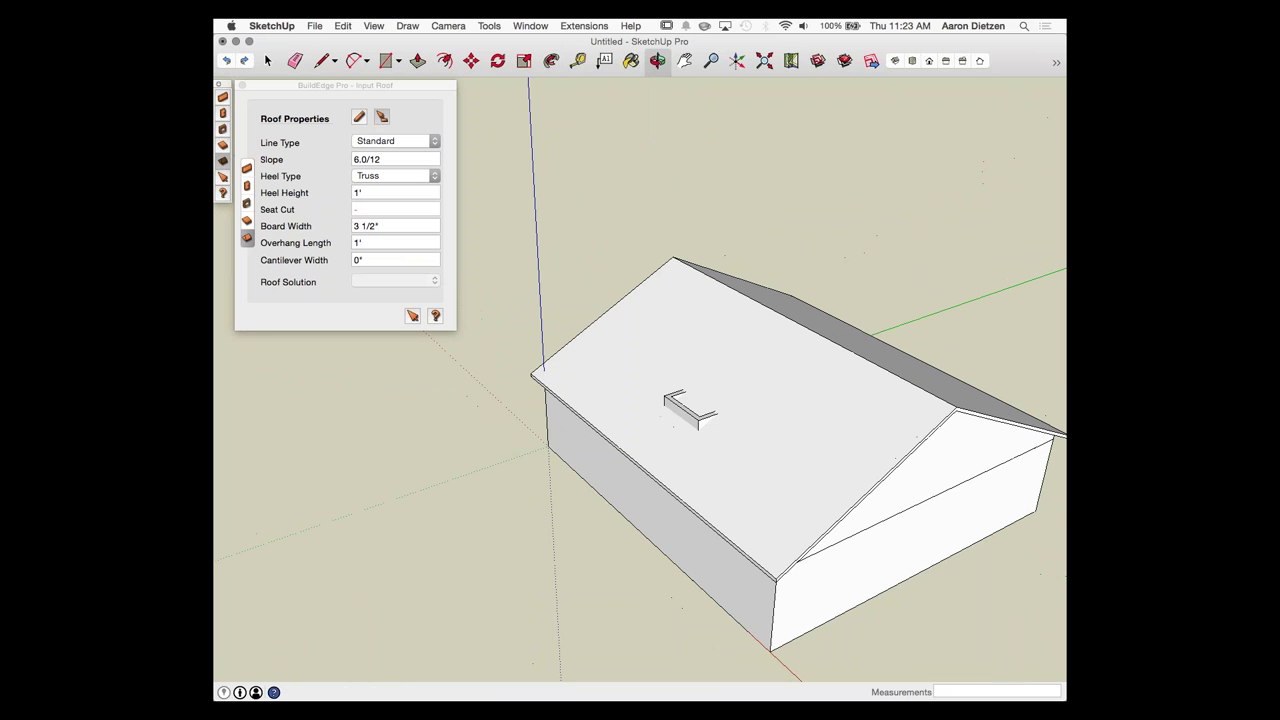
pyautogui.scroll(2, 700, 410)
pyautogui.click(412, 316)
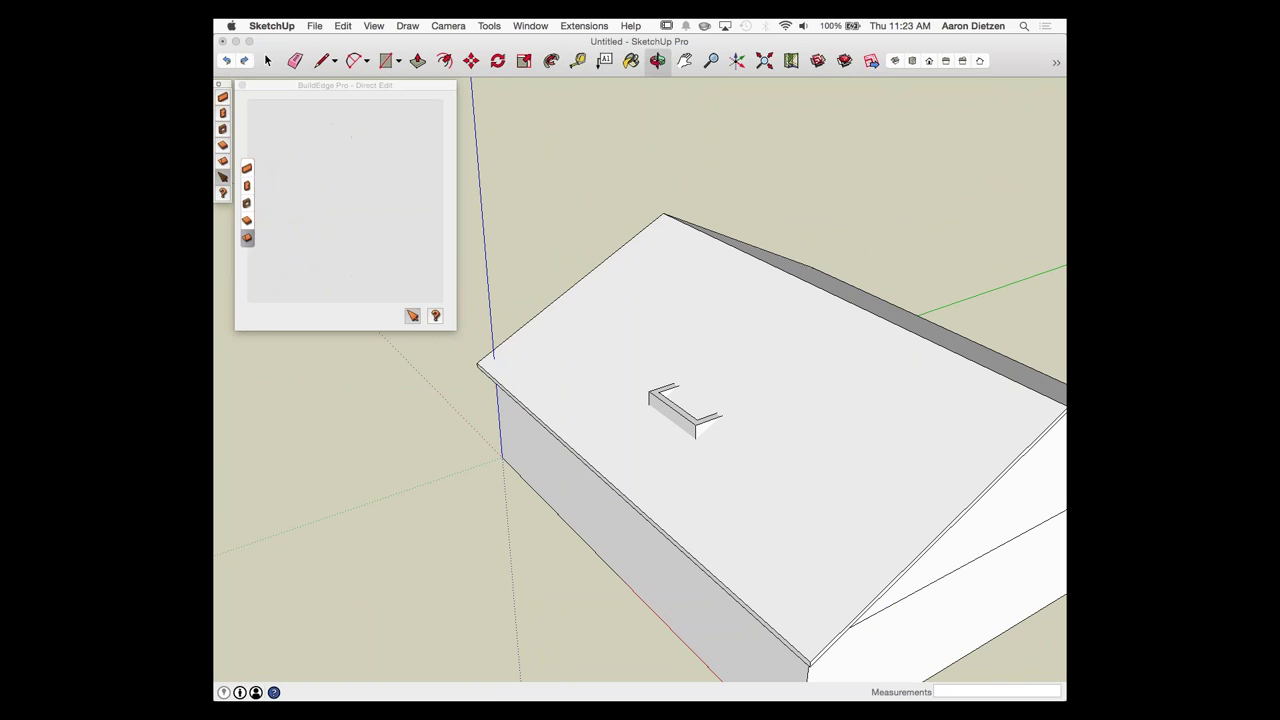
pyautogui.click(706, 423)
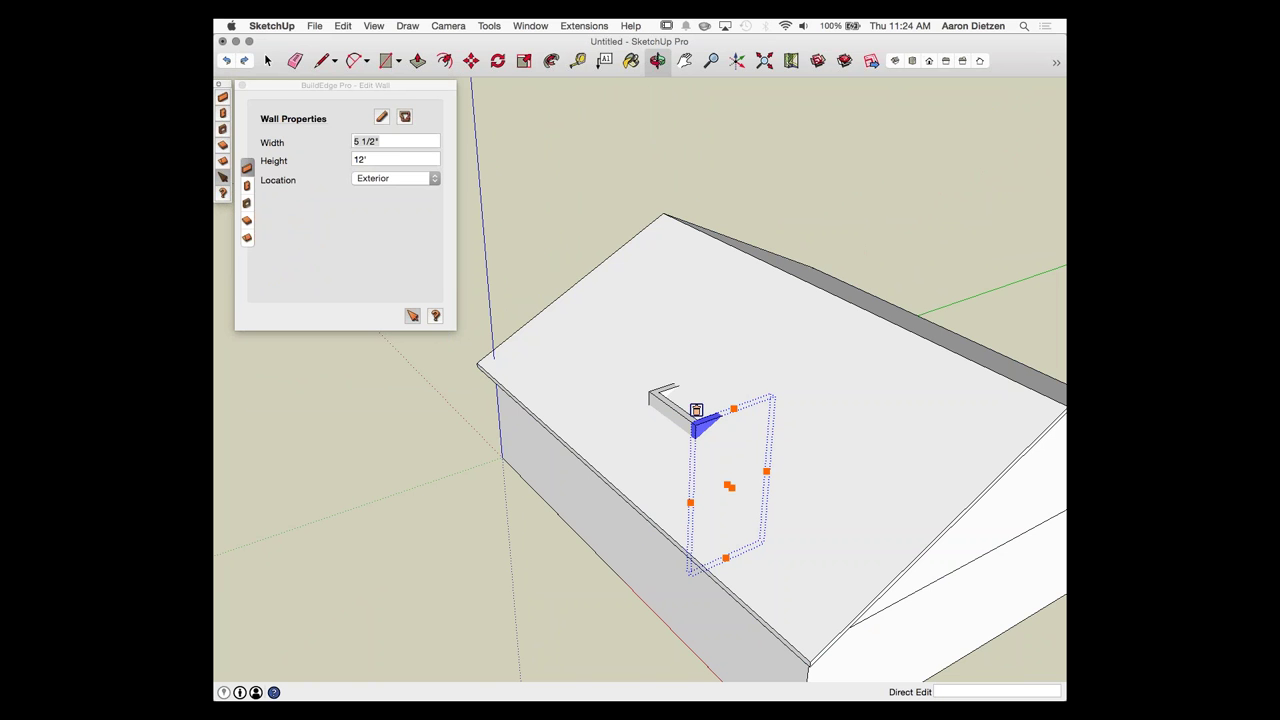
pyautogui.click(384, 159)
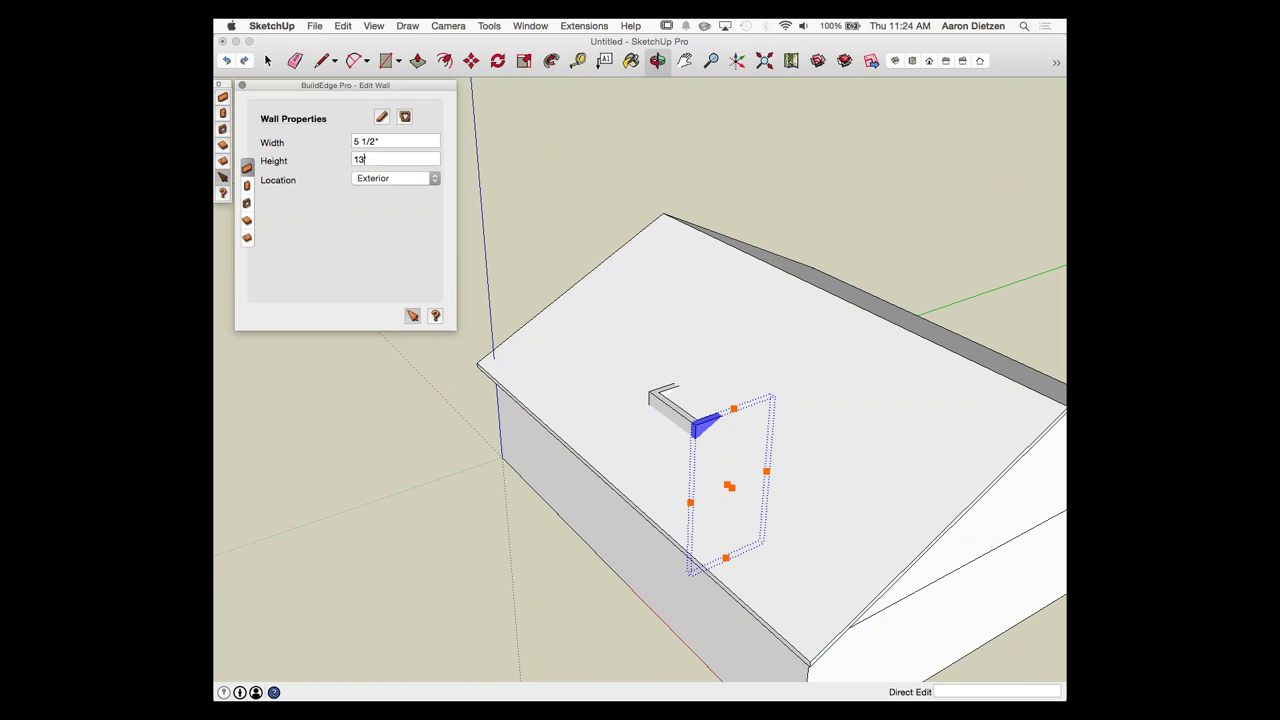
pyautogui.write('13')
pyautogui.press('Return')
pyautogui.click(359, 159)
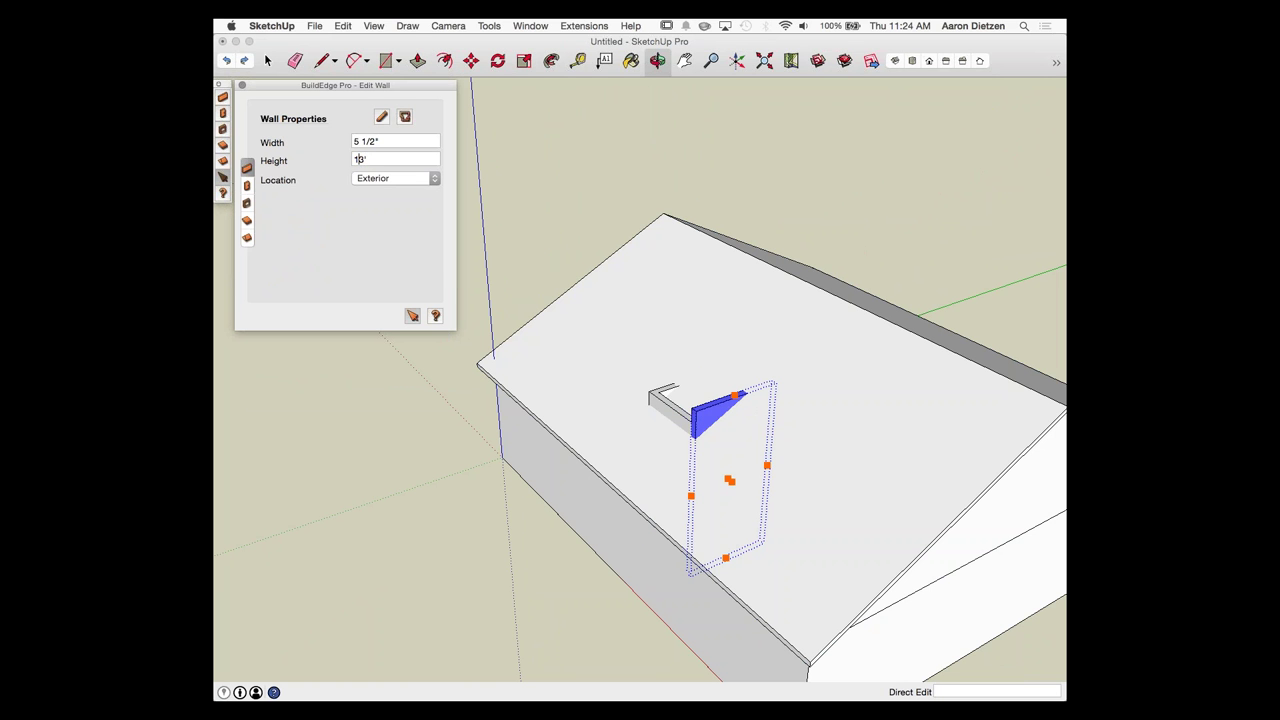
pyautogui.press('Return')
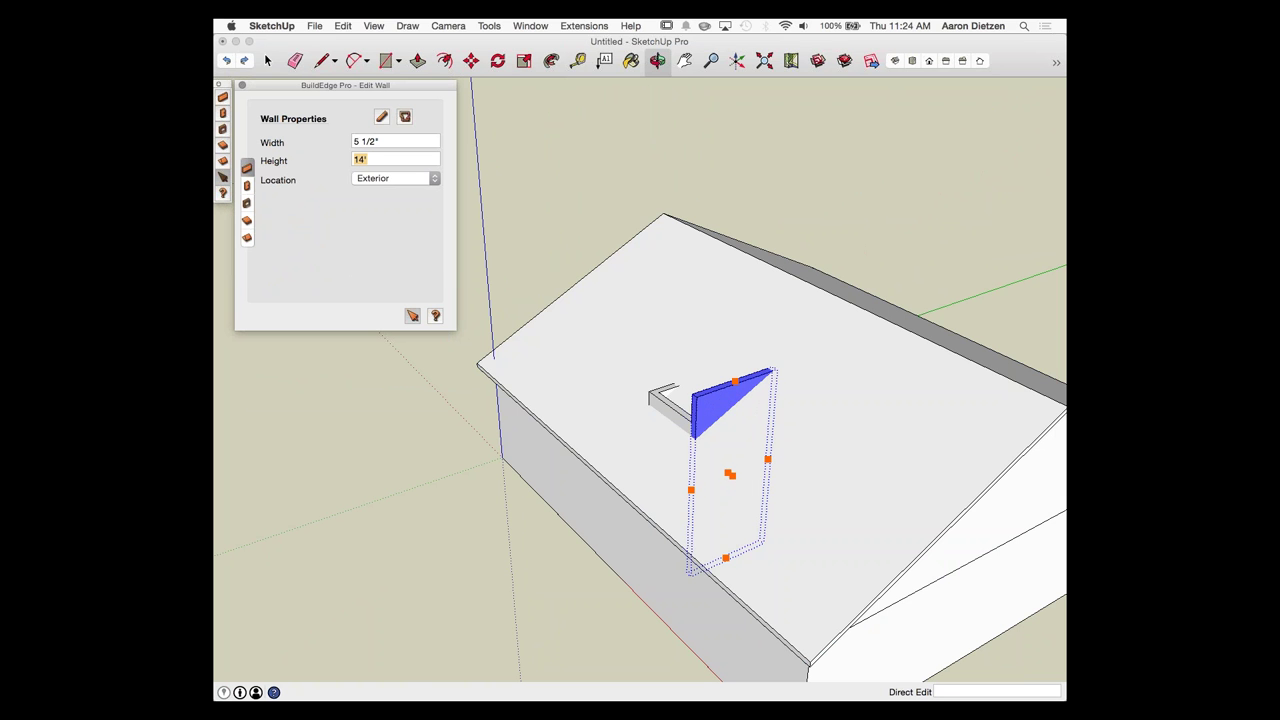
# Step: Raise the dormer's front wall to 14' to match the raised side wall
pyautogui.click(673, 412)
pyautogui.click(673, 412)
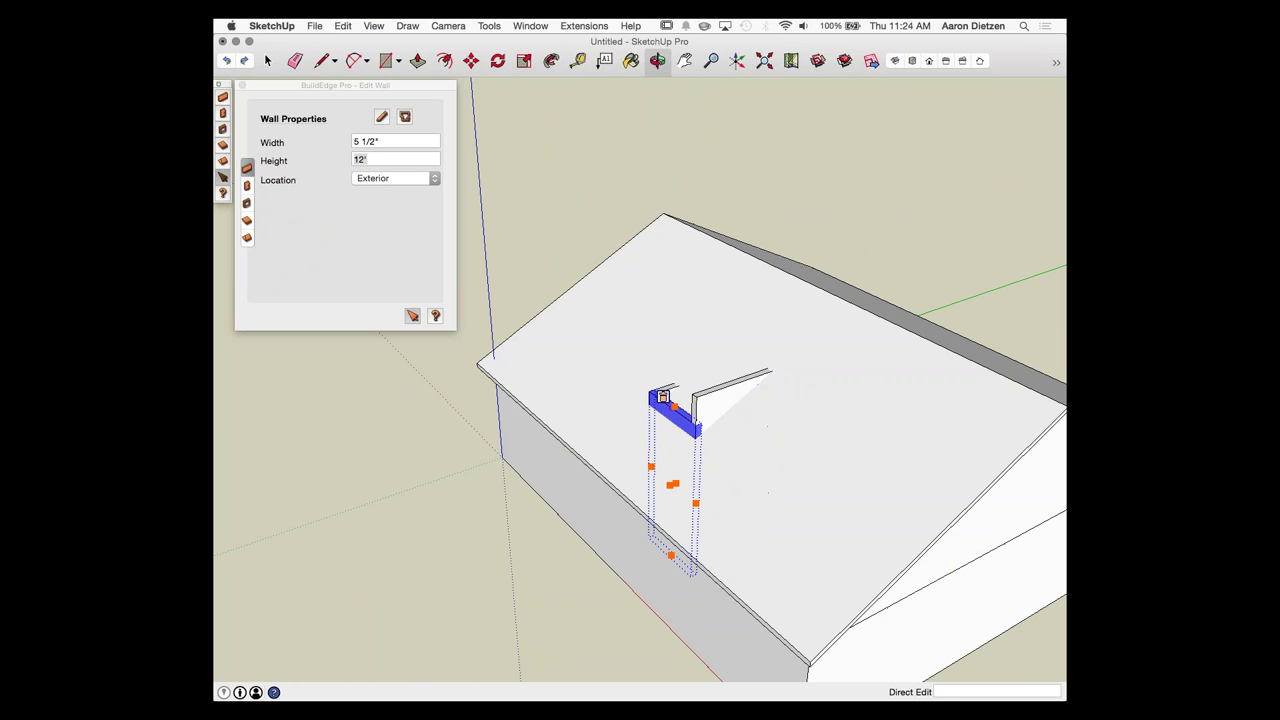
pyautogui.click(674, 406)
pyautogui.click(692, 394)
# Step: Raise the dormer's remaining side wall to 14' by matching it to the top of the front wall
pyautogui.moveTo(566, 314); pyautogui.dragTo(1049, 348, button='middle')
pyautogui.moveTo(822, 338); pyautogui.dragTo(843, 340, button='middle')
pyautogui.scroll(5, 840, 338)
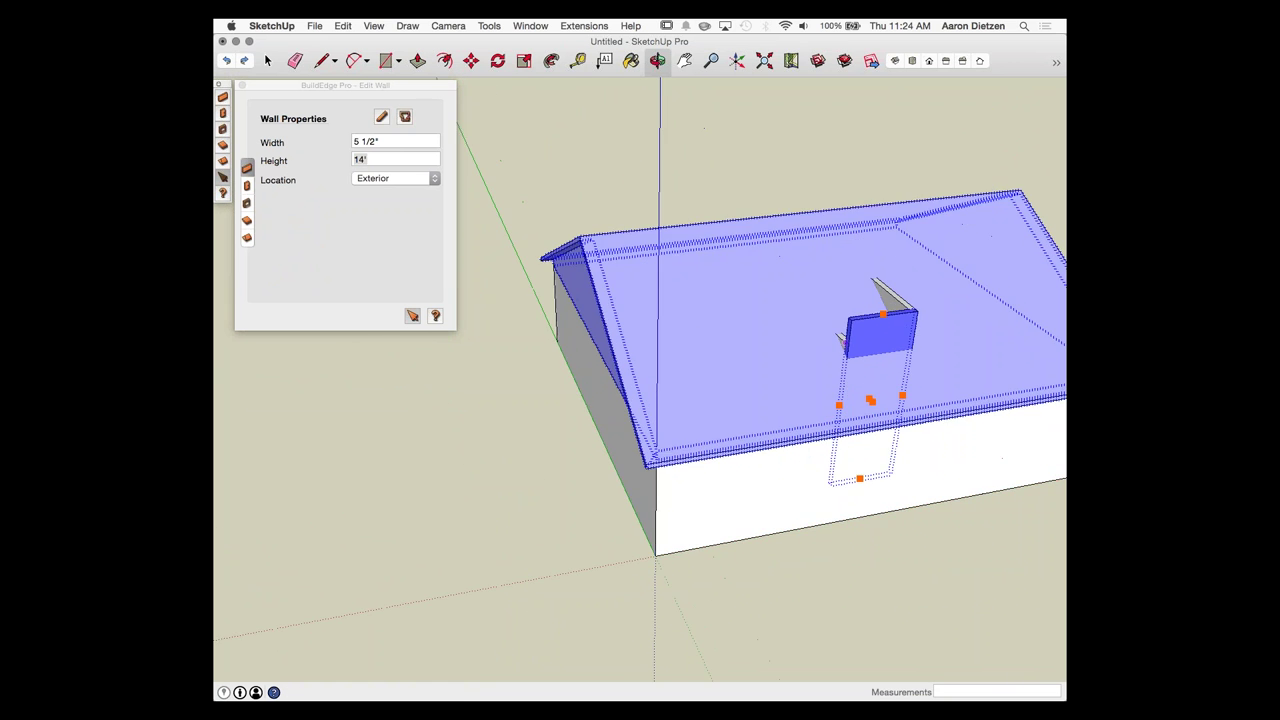
pyautogui.moveTo(829, 327); pyautogui.dragTo(828, 281)
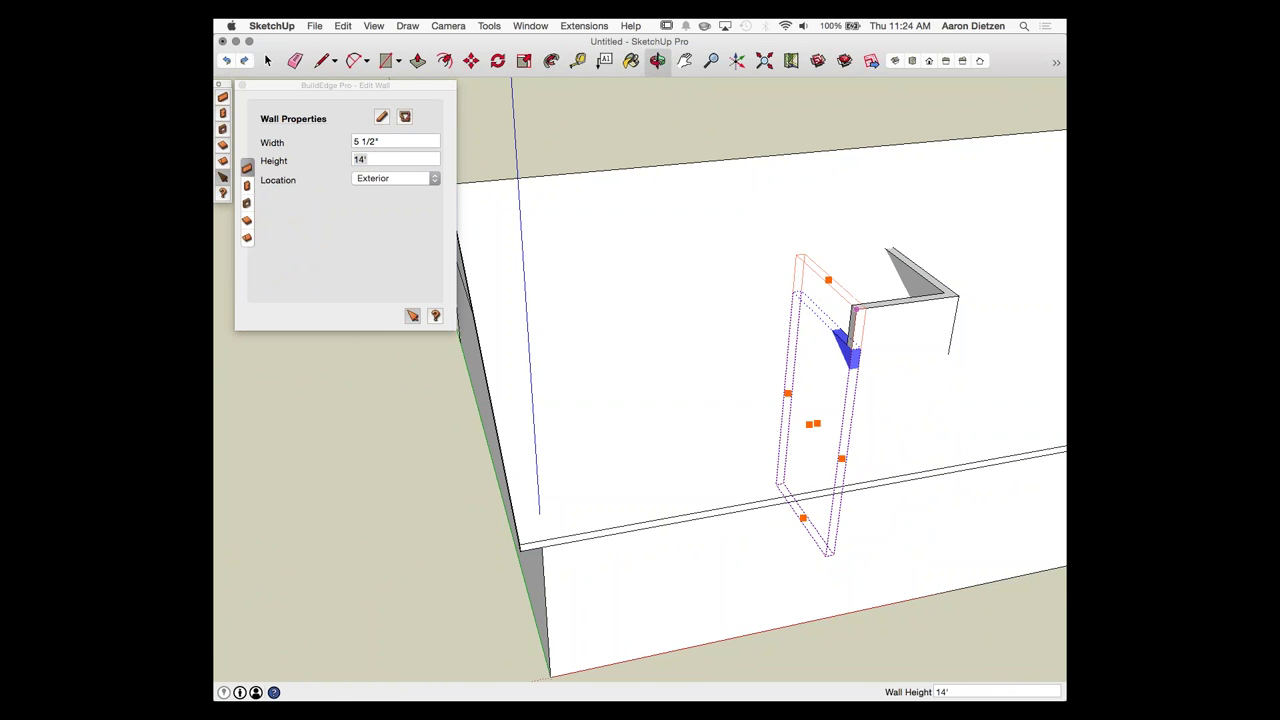
pyautogui.click(857, 310)
pyautogui.scroll(-5, 761, 310)
pyautogui.click(790, 192)
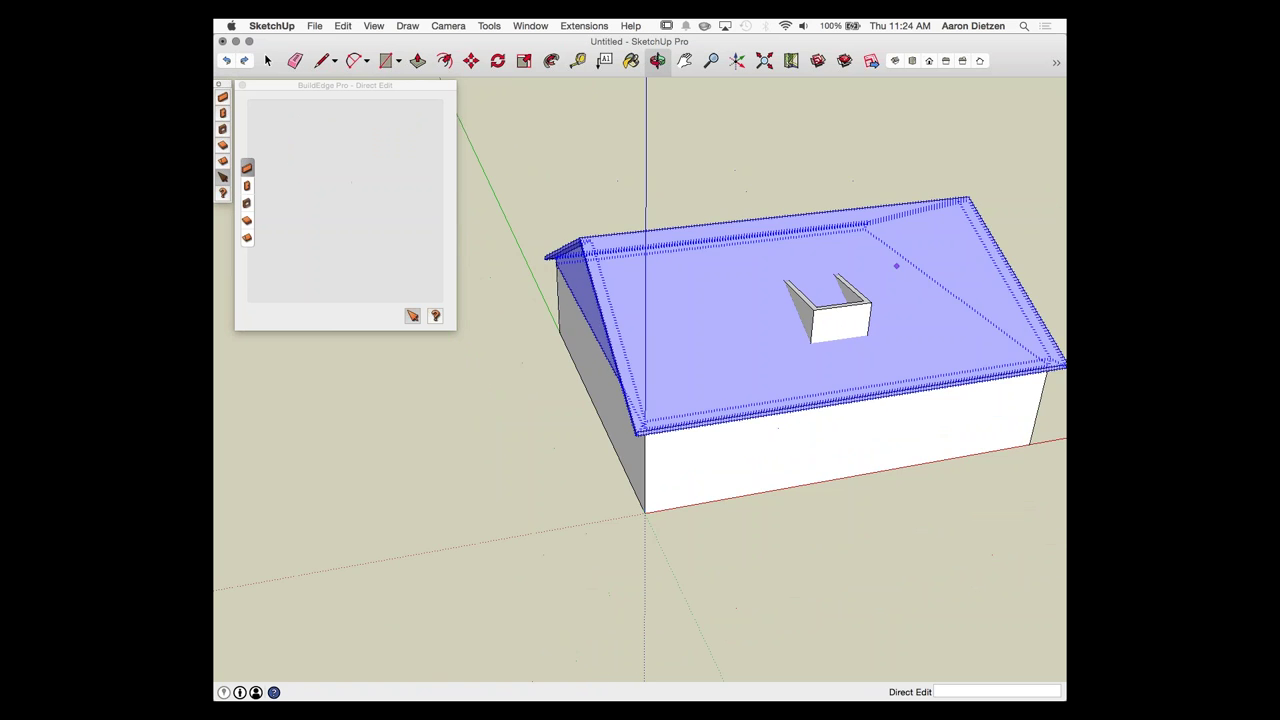
# Step: Examine the three raised dormer walls and how they meet the main roof slope
pyautogui.moveTo(897, 266); pyautogui.dragTo(660, 305, button='middle')
pyautogui.click(660, 305)
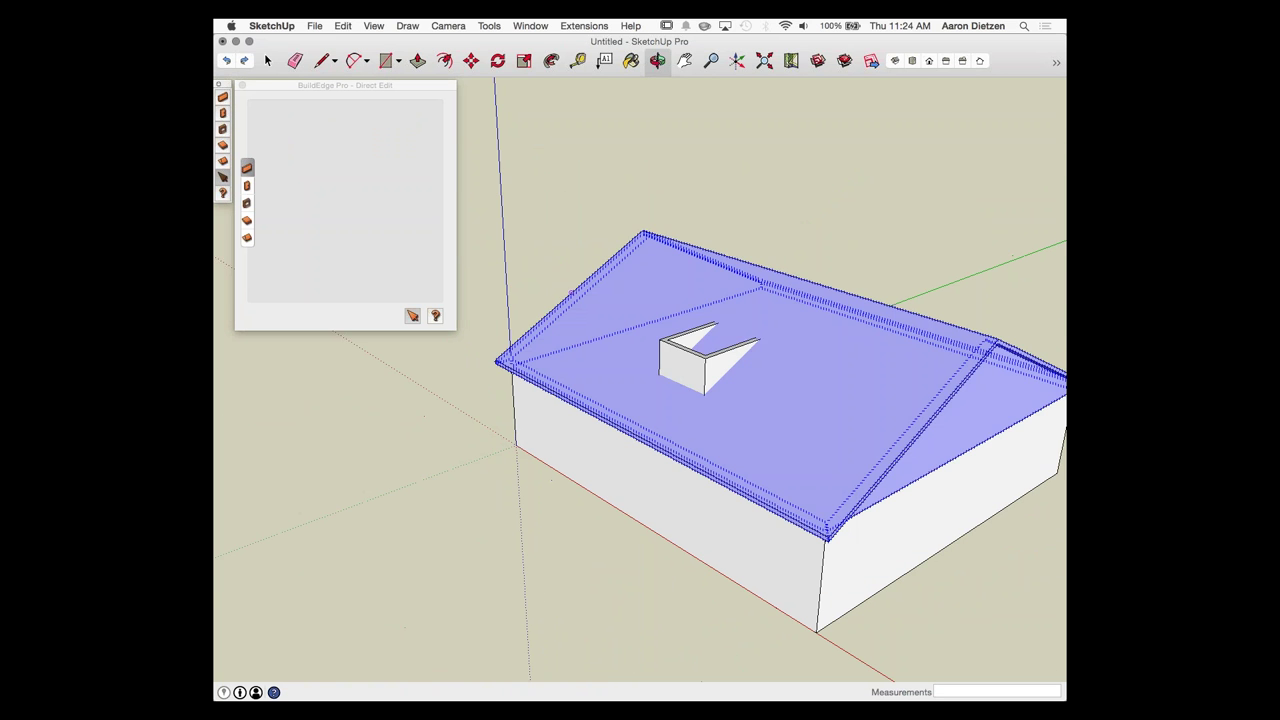
pyautogui.moveTo(735, 262); pyautogui.dragTo(888, 460, button='middle')
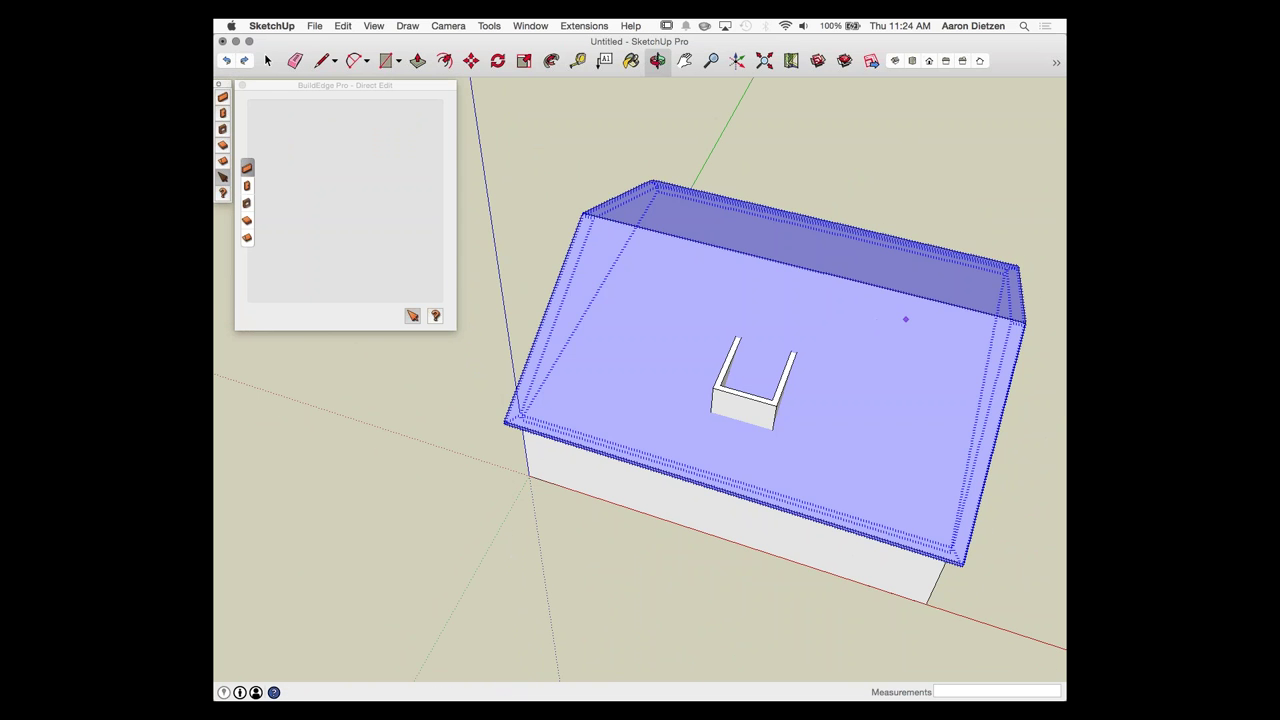
pyautogui.scroll(1, 883, 329)
pyautogui.moveTo(883, 329); pyautogui.dragTo(722, 277, button='middle')
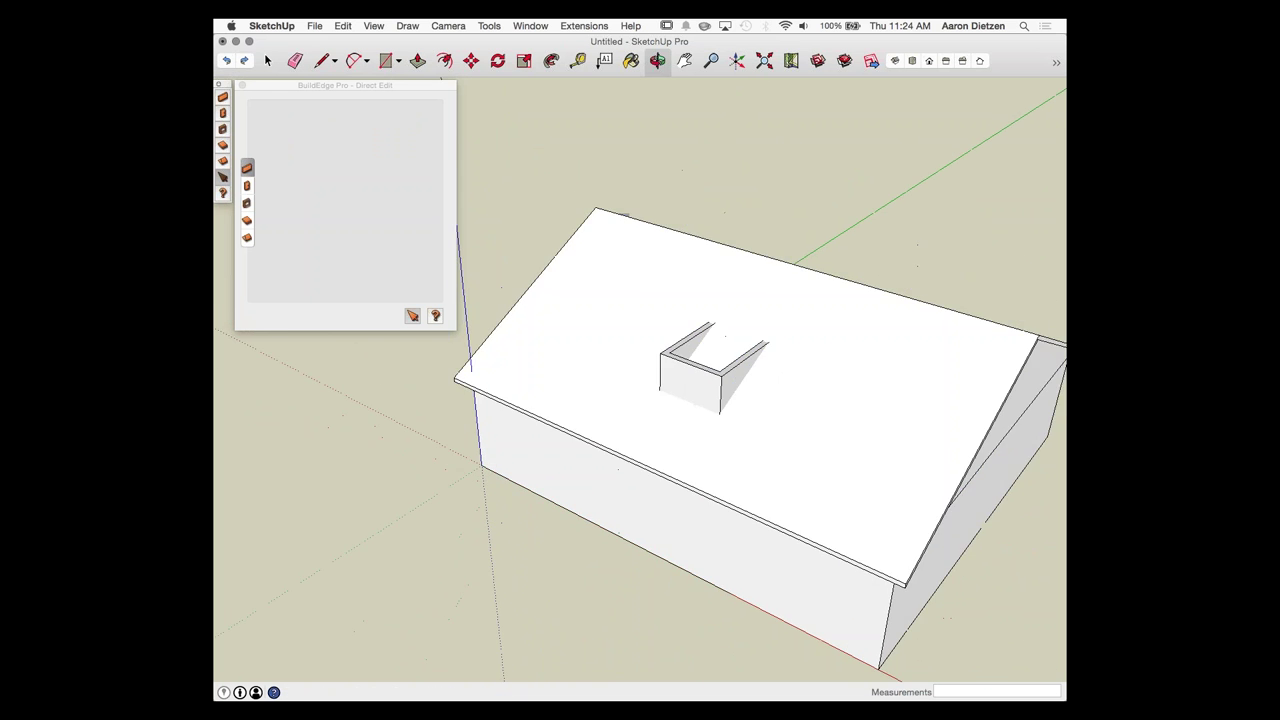
pyautogui.scroll(-1, 722, 277)
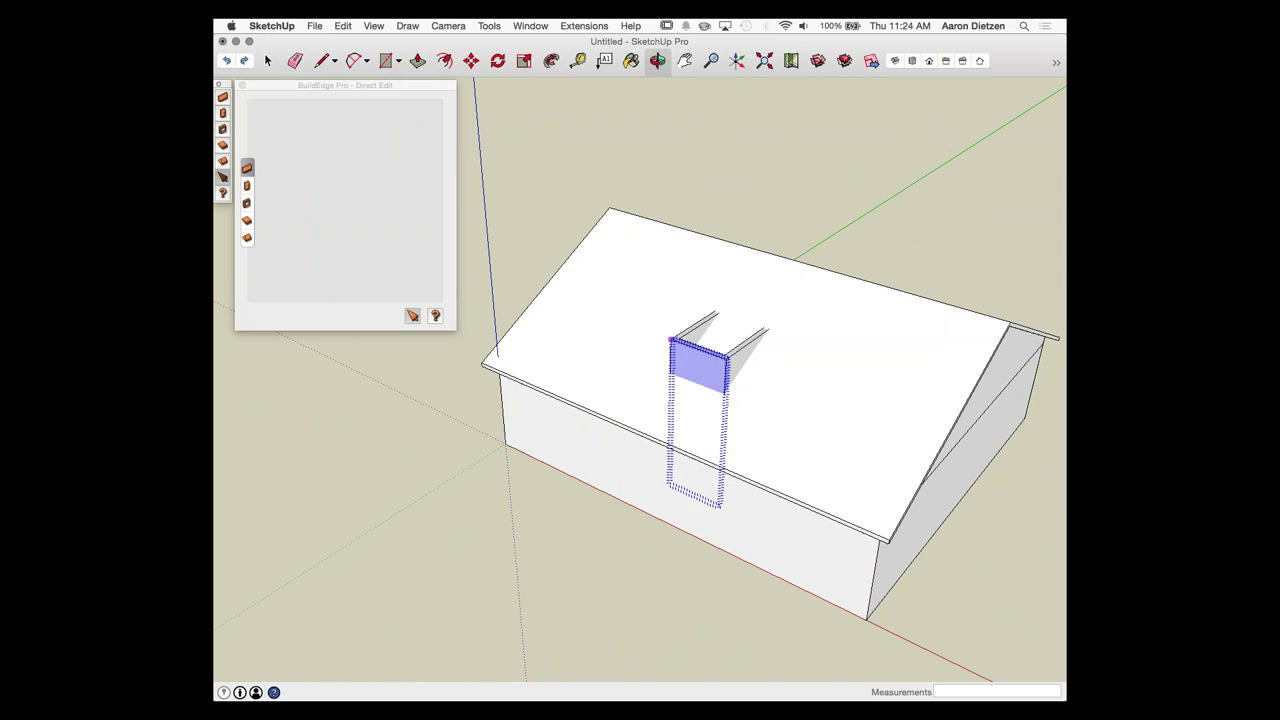
pyautogui.scroll(3, 726, 375)
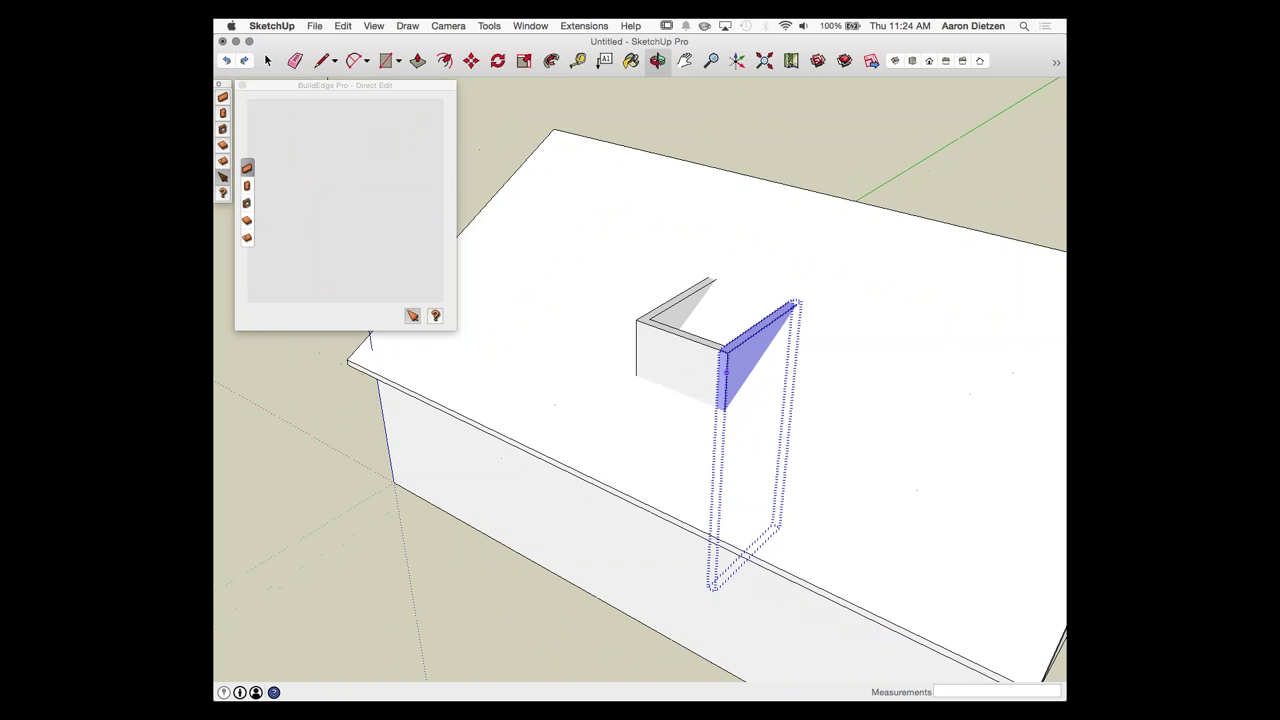
pyautogui.scroll(2, 726, 372)
pyautogui.moveTo(726, 373); pyautogui.dragTo(726, 373, button='middle')
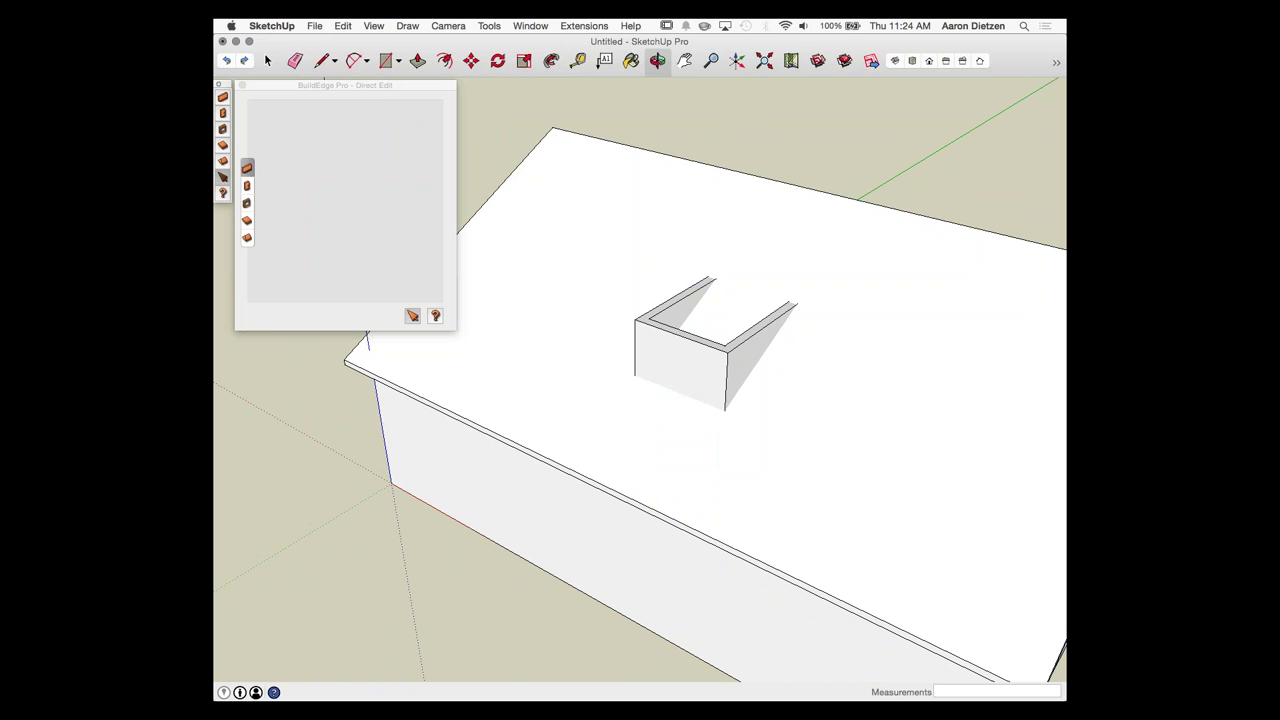
# Step: Start the dormer roof by line selection, assigning Standard 6/12 lines to the side walls and a Gable line to the front wall
pyautogui.click(247, 238)
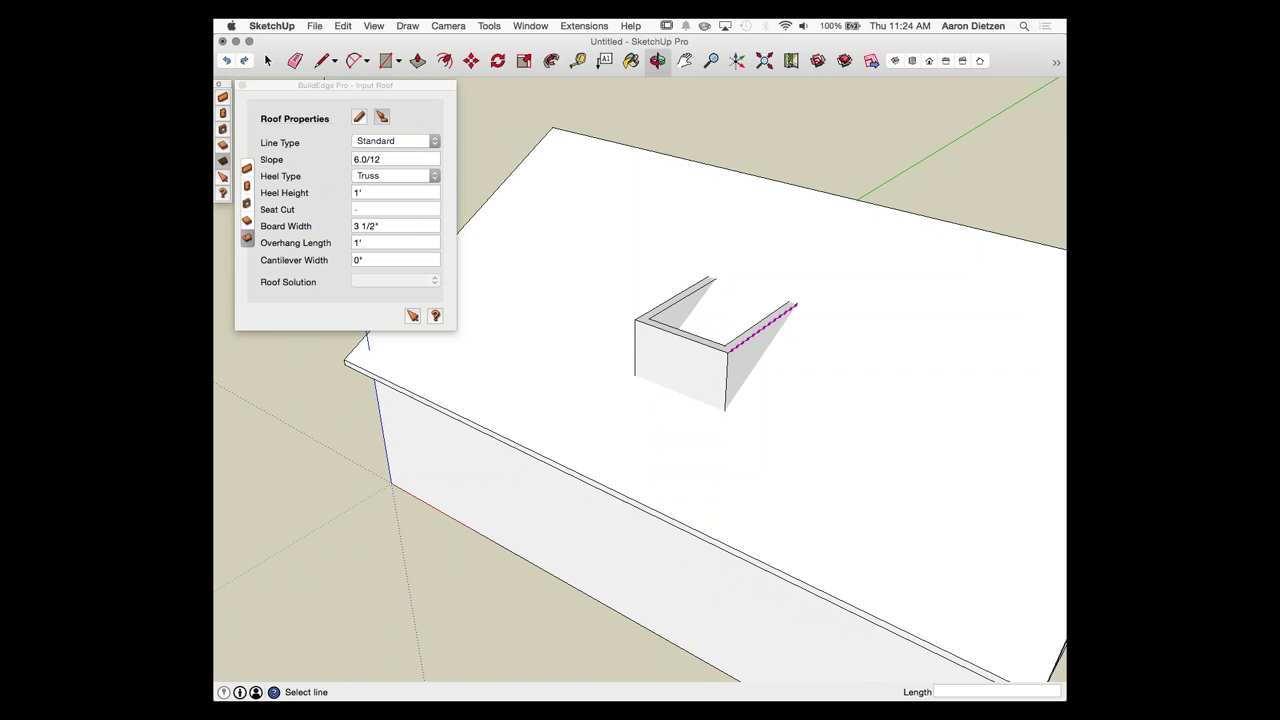
pyautogui.click(673, 297)
pyautogui.click(395, 141)
pyautogui.click(375, 177)
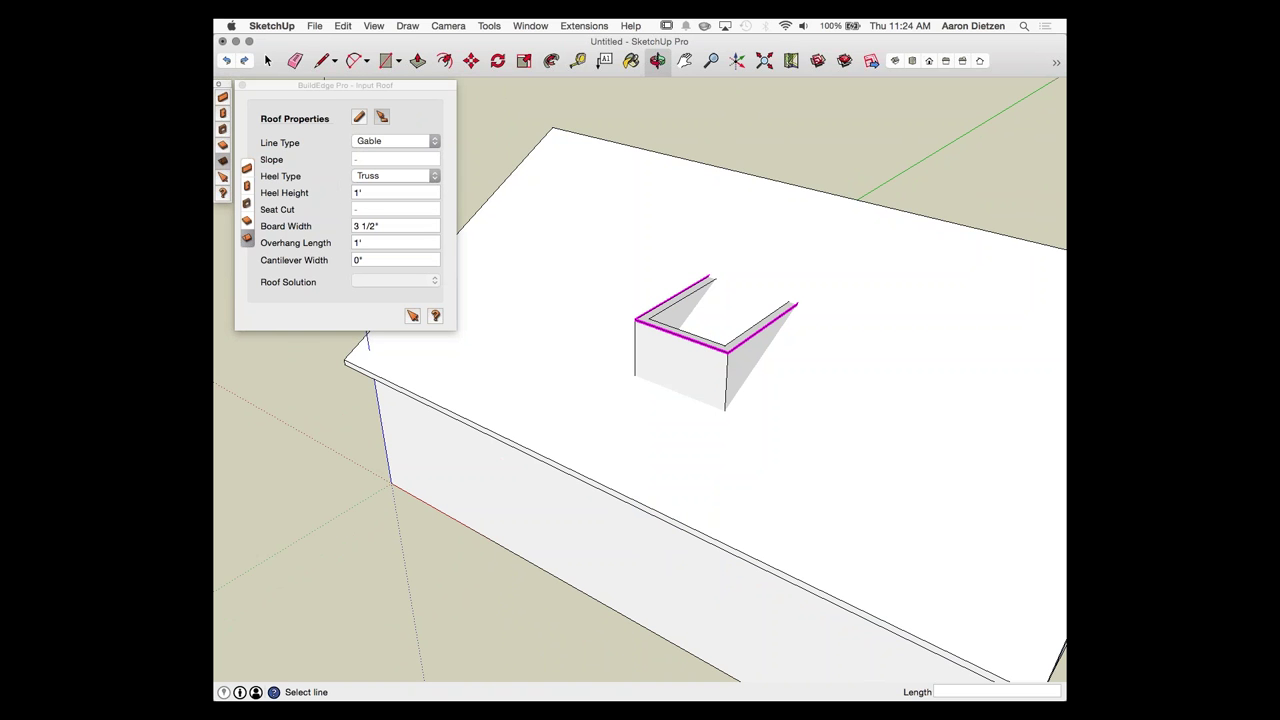
# Step: Draw a Standard 6/12 line across the dormer's open rear between the side wall ends to generate its roof
pyautogui.click(395, 141)
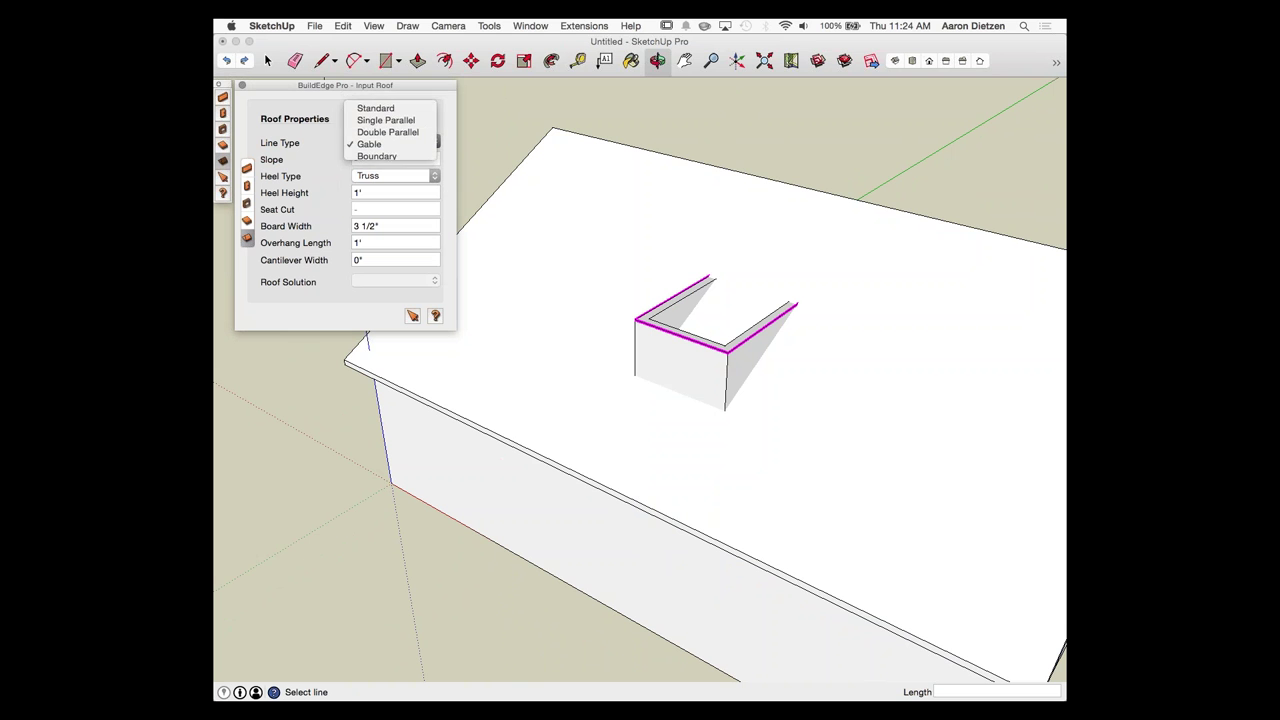
pyautogui.click(380, 103)
pyautogui.scroll(4, 765, 302)
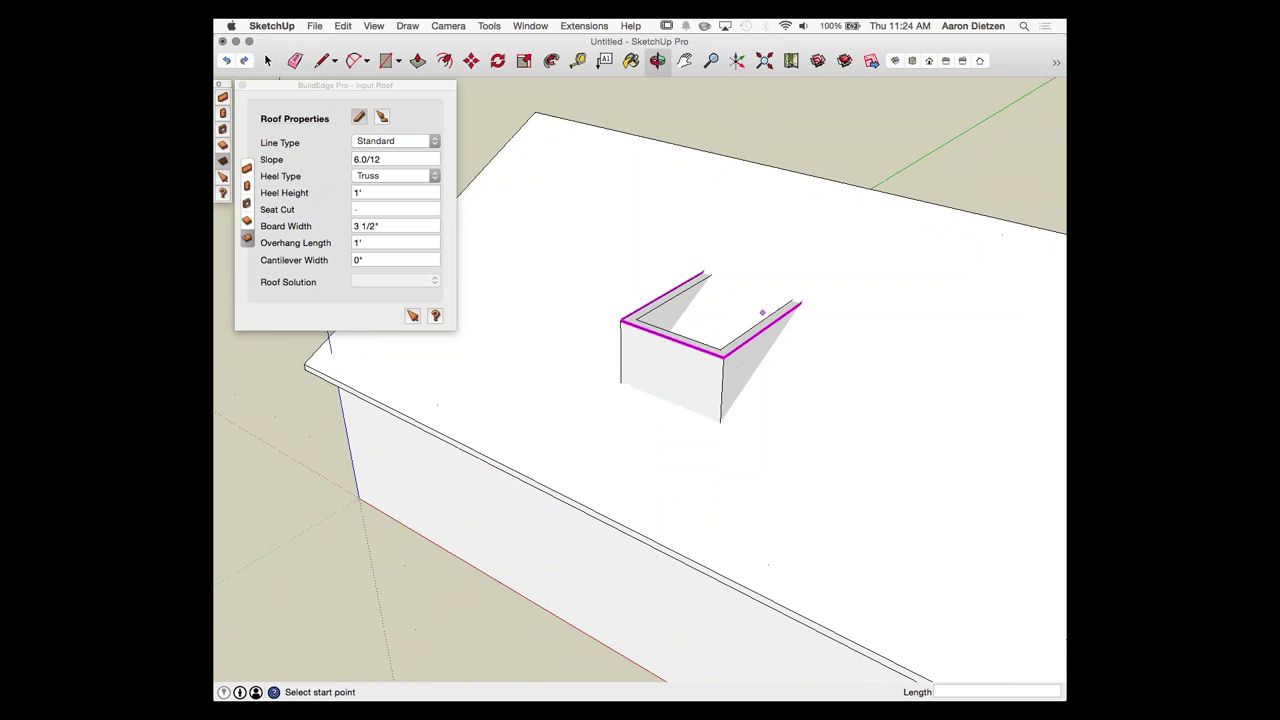
pyautogui.click(667, 248)
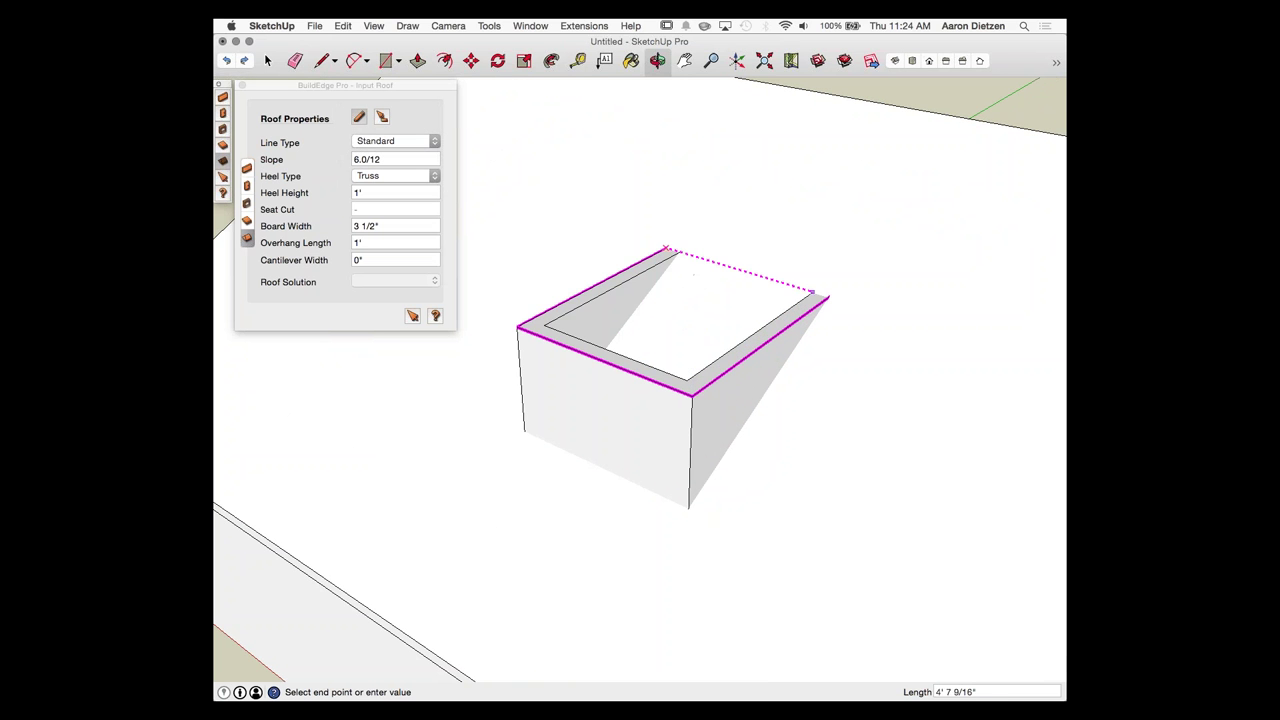
pyautogui.click(828, 297)
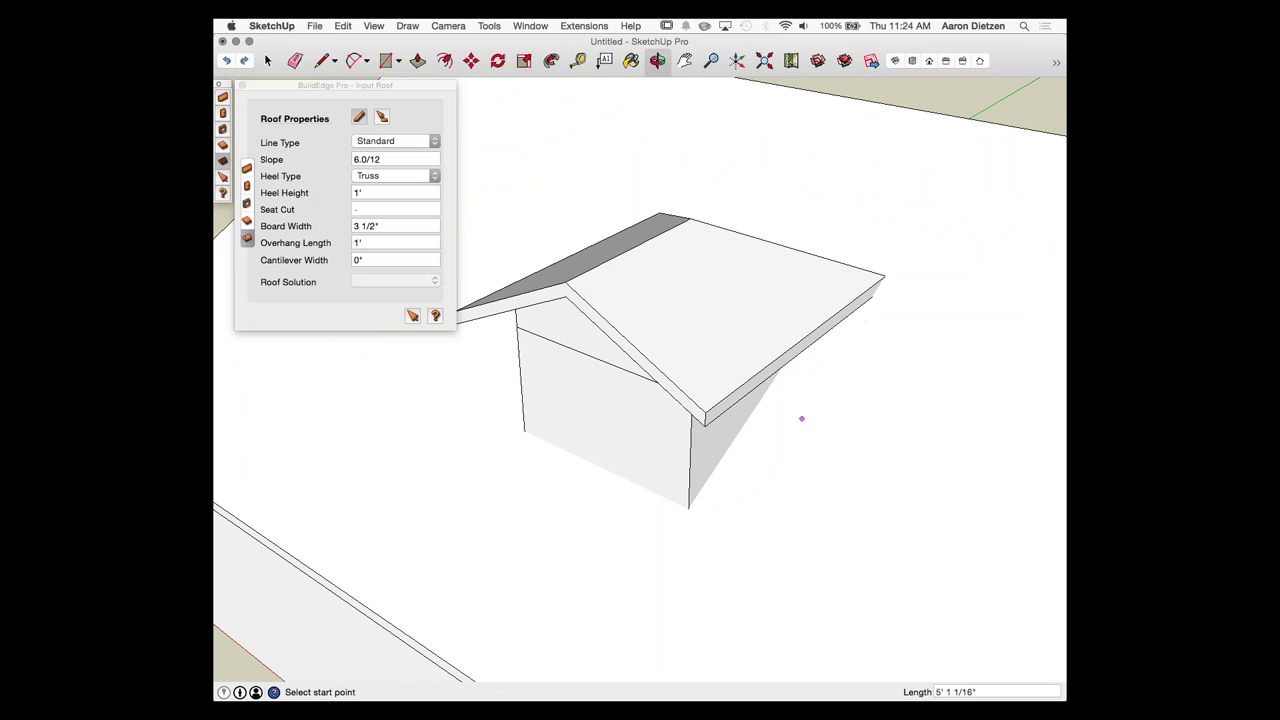
# Step: Change the line type of the dormer roof's rear line to Boundary with direct editing
pyautogui.moveTo(767, 320); pyautogui.dragTo(463, 246, button='middle')
pyautogui.click(412, 316)
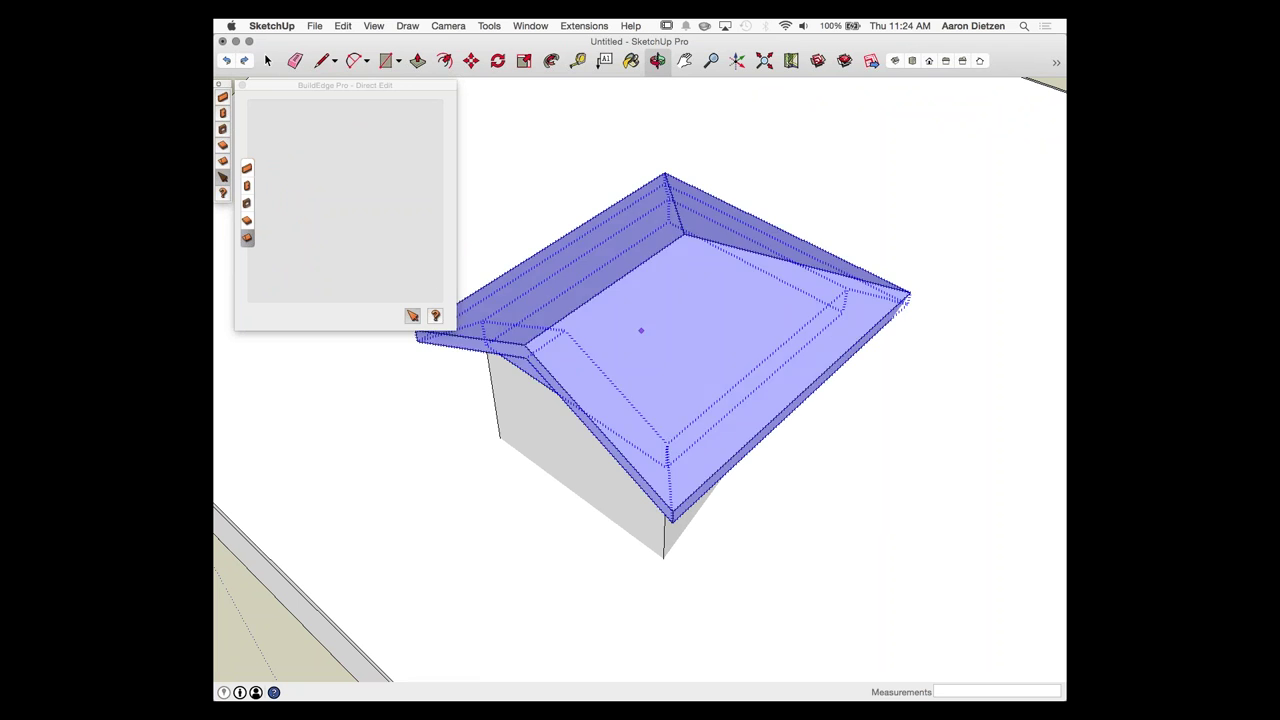
pyautogui.click(642, 329)
pyautogui.click(750, 260)
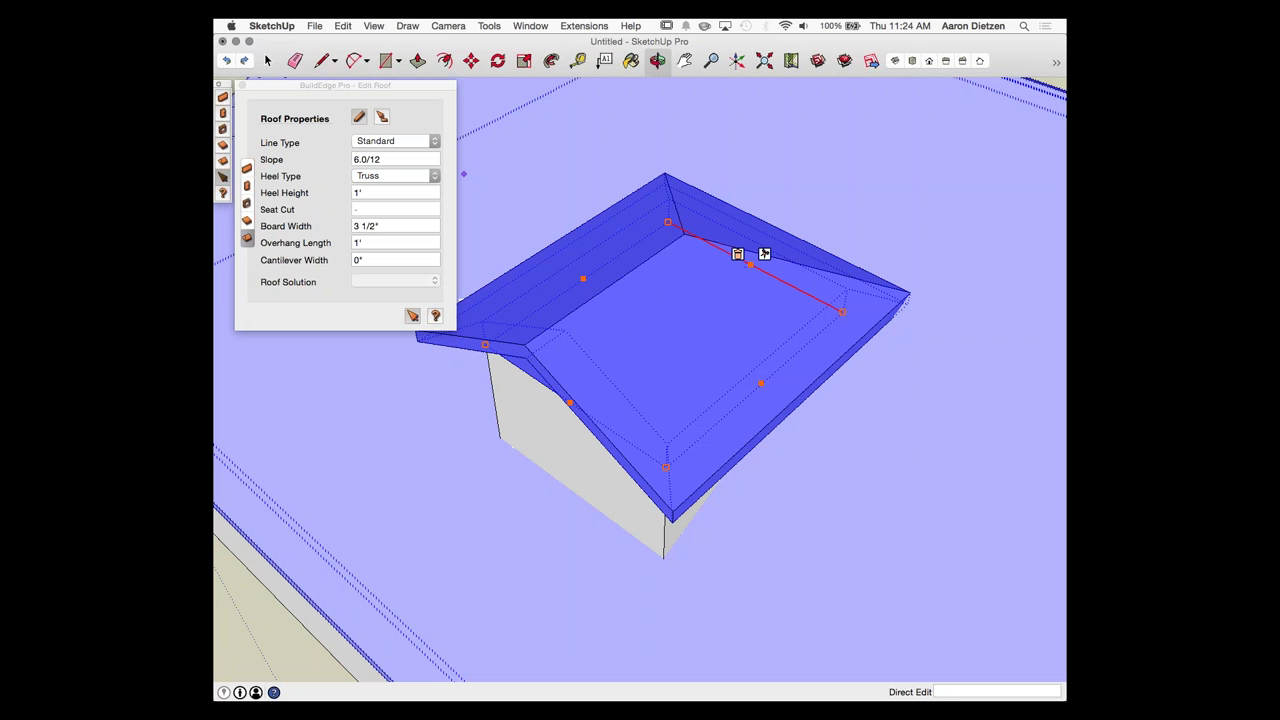
pyautogui.click(377, 189)
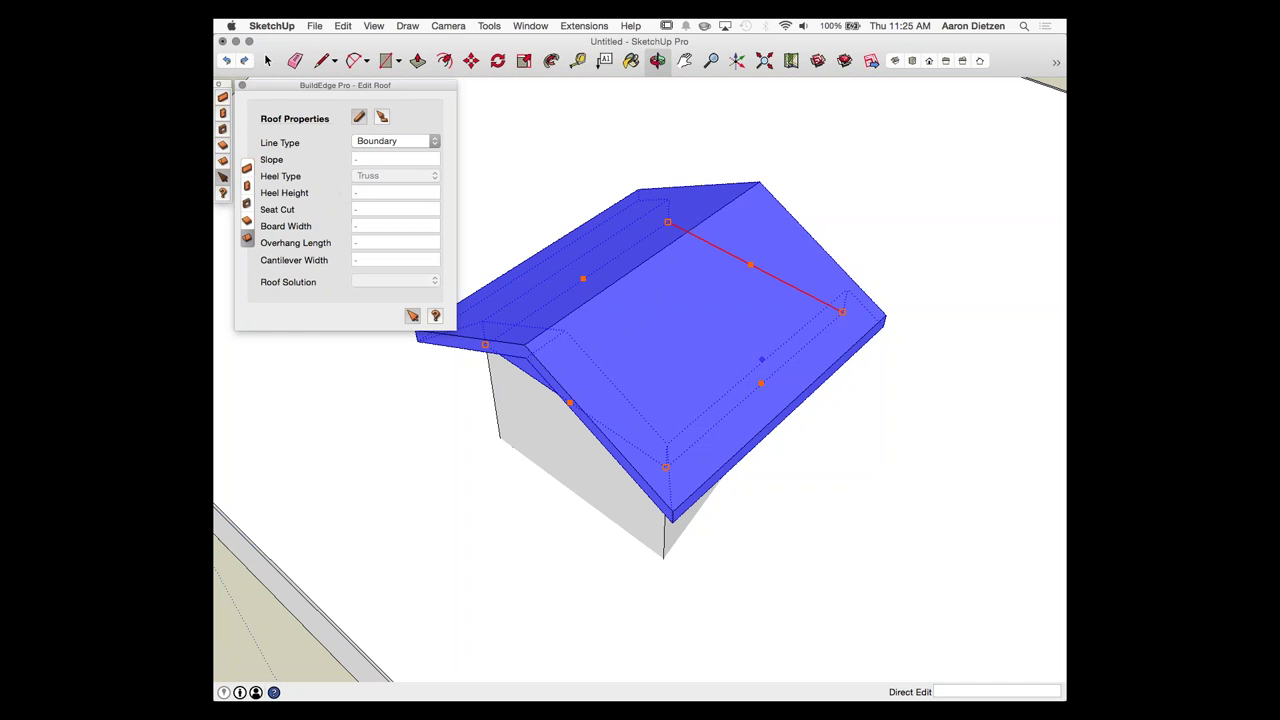
pyautogui.scroll(-3, 776, 364)
pyautogui.scroll(-2, 776, 365)
pyautogui.click(560, 620)
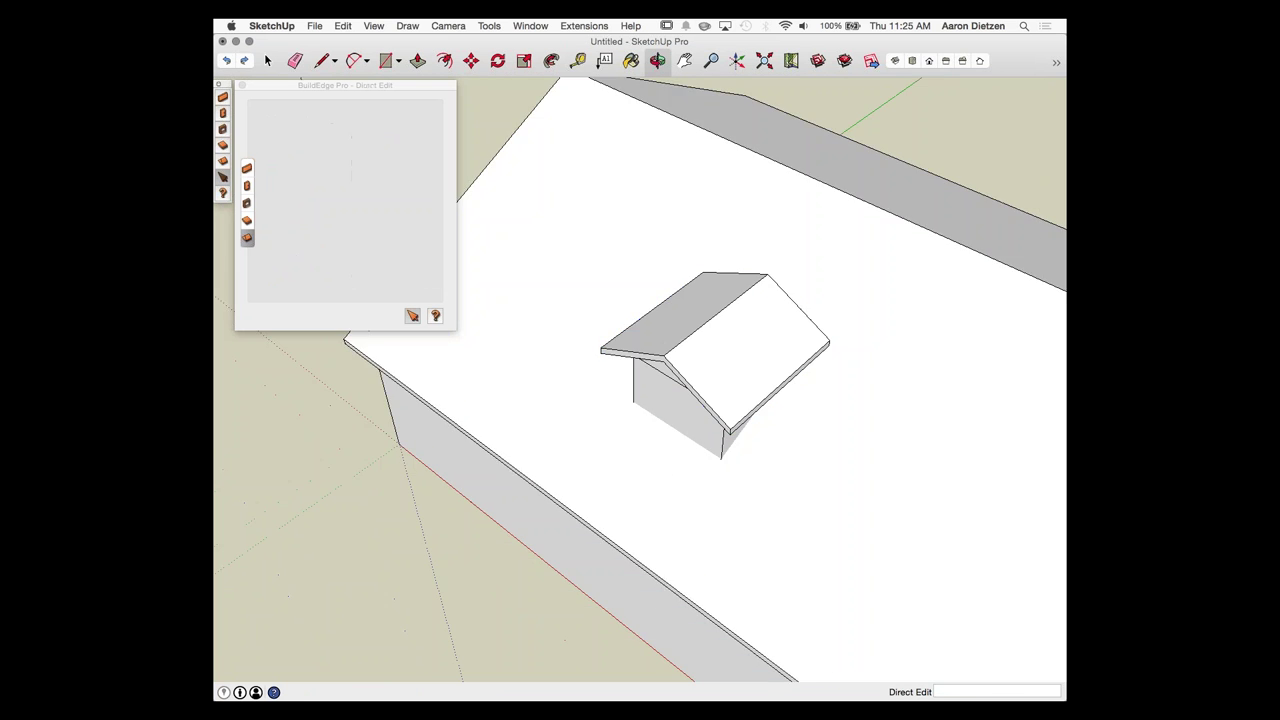
# Step: Extend the rear boundary line of the dormer roof back into the main roof slope
pyautogui.moveTo(794, 503); pyautogui.dragTo(782, 474, button='middle')
pyautogui.moveTo(840, 400); pyautogui.dragTo(370, 455, button='middle')
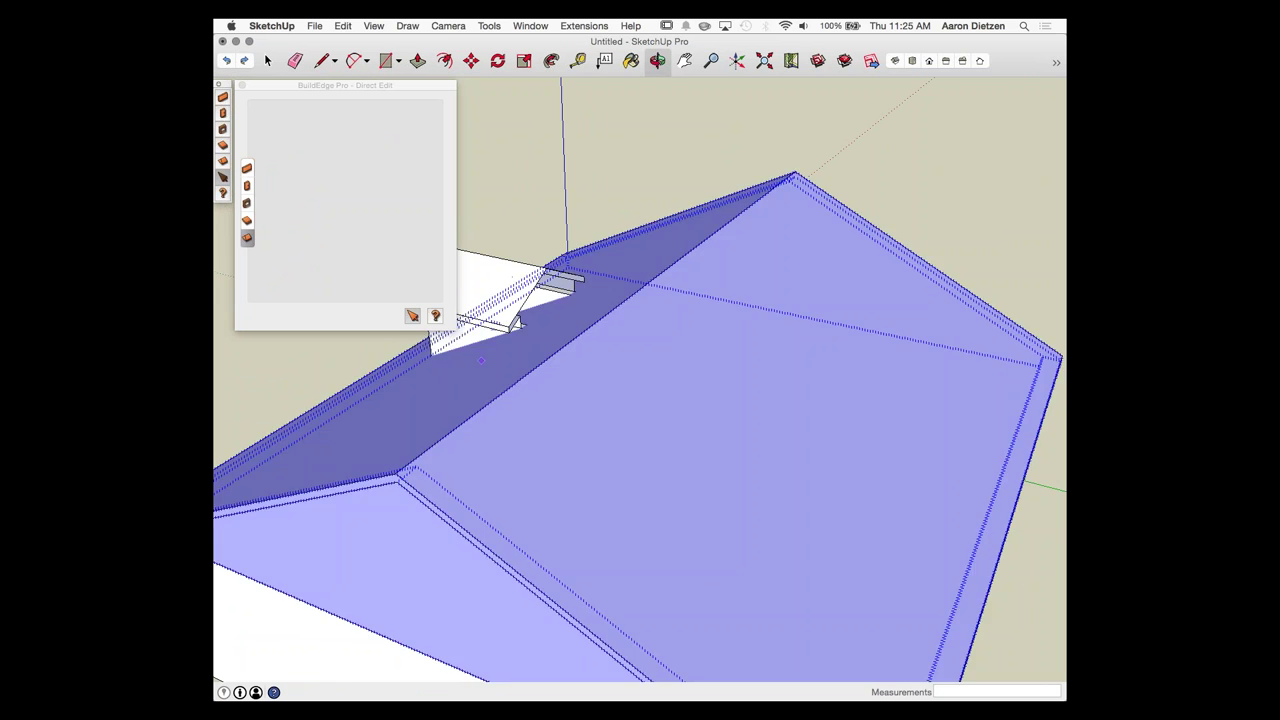
pyautogui.moveTo(560, 325)
pyautogui.mouseDown(button='middle')
pyautogui.moveTo(700, 332)
pyautogui.moveTo(673, 331)
pyautogui.mouseUp(button='middle')
pyautogui.moveTo(505, 325); pyautogui.dragTo(538, 333, button='middle')
pyautogui.scroll(-1, 538, 333)
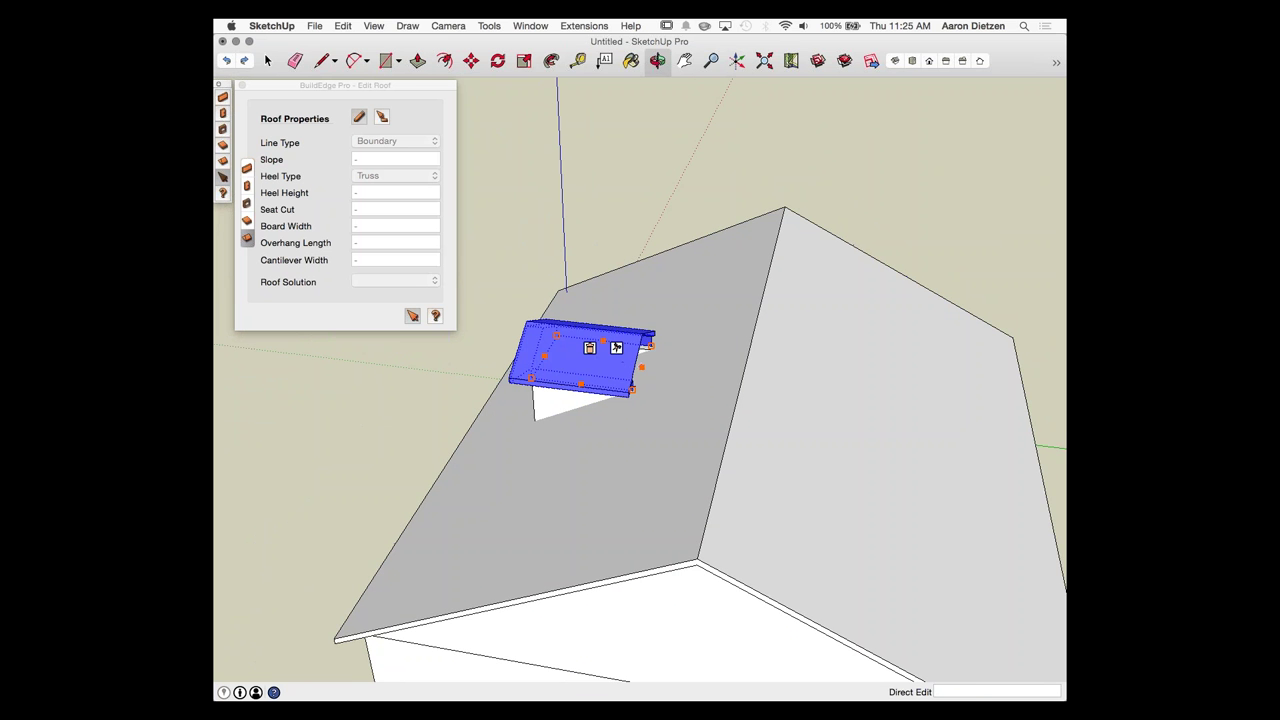
pyautogui.moveTo(642, 367); pyautogui.dragTo(777, 400)
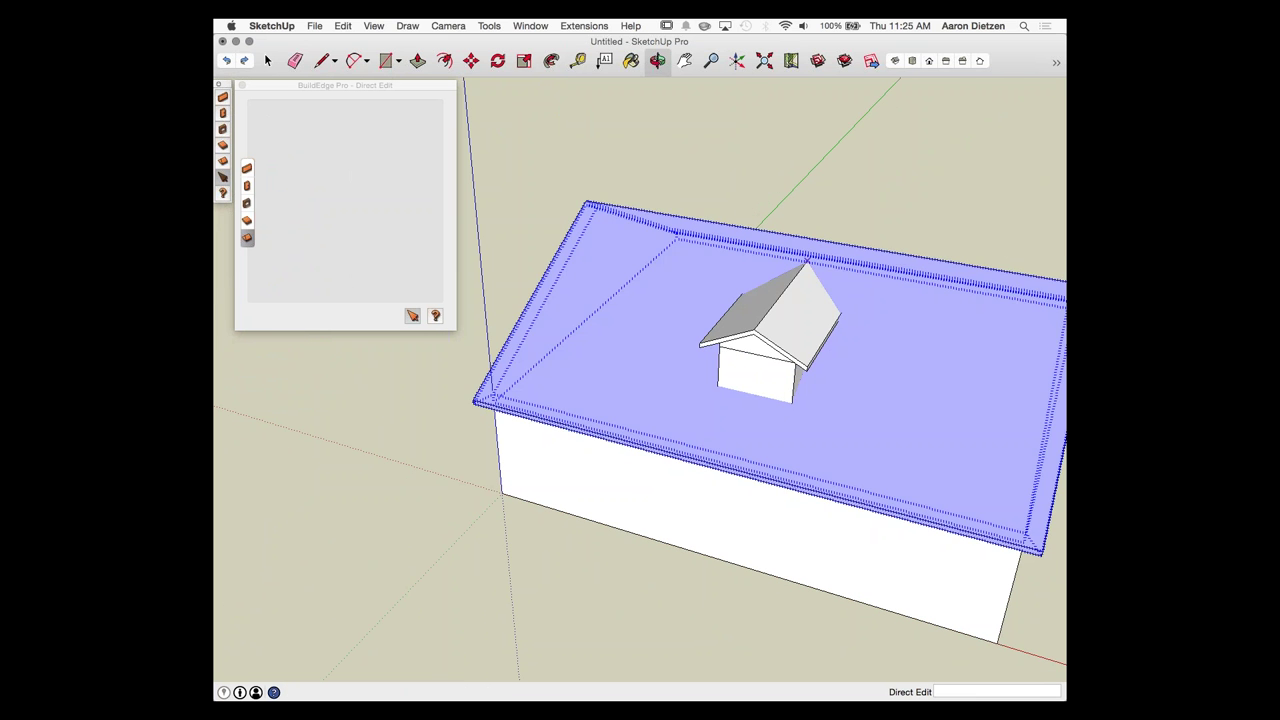
# Step: Examine the extended dormer roof and its intersection with the main roof from several angles
pyautogui.moveTo(770, 420); pyautogui.dragTo(647, 434, button='middle')
pyautogui.scroll(-1, 743, 374)
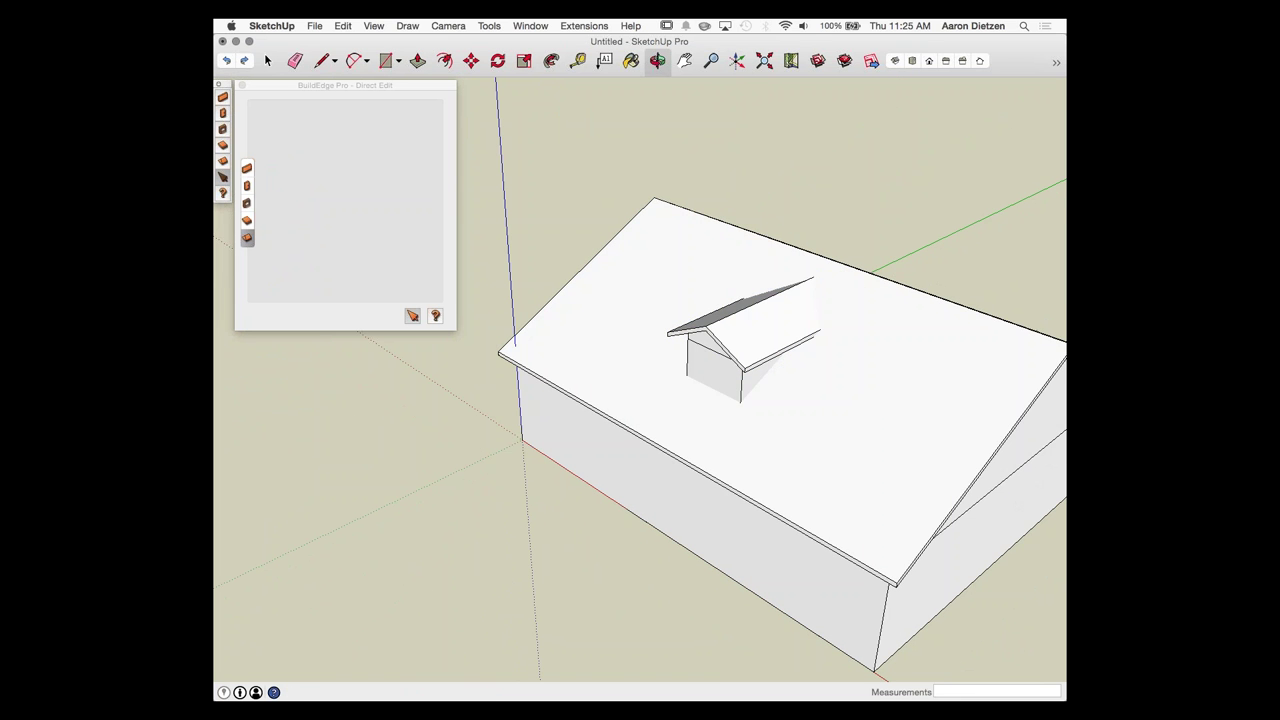
pyautogui.moveTo(830, 268); pyautogui.dragTo(849, 306, button='middle')
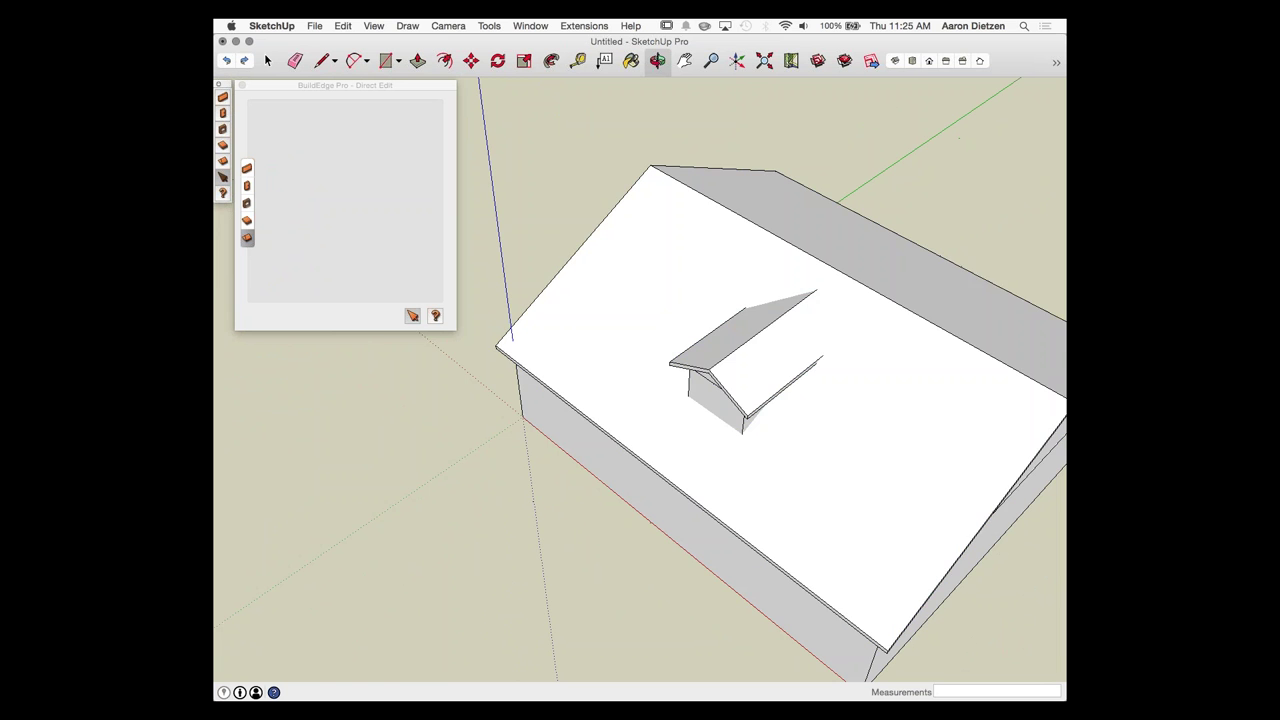
pyautogui.scroll(3, 960, 268)
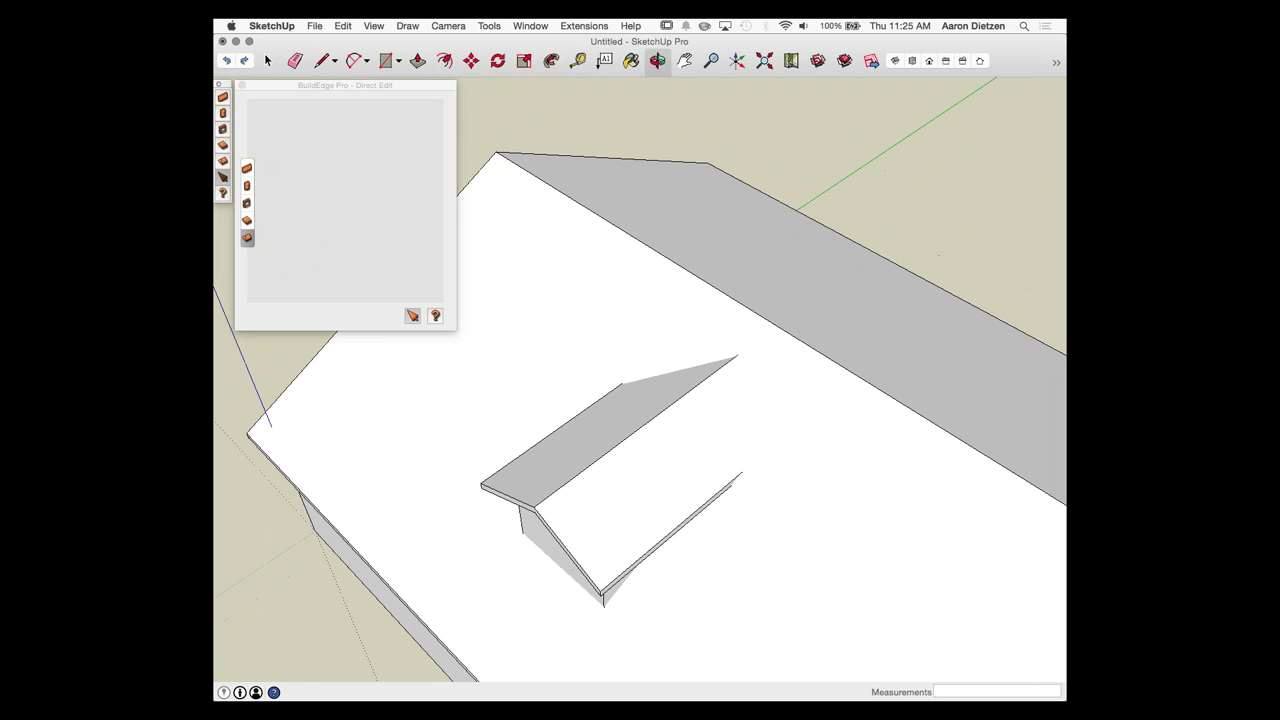
pyautogui.scroll(1, 865, 261)
pyautogui.moveTo(860, 310); pyautogui.dragTo(793, 262, button='middle')
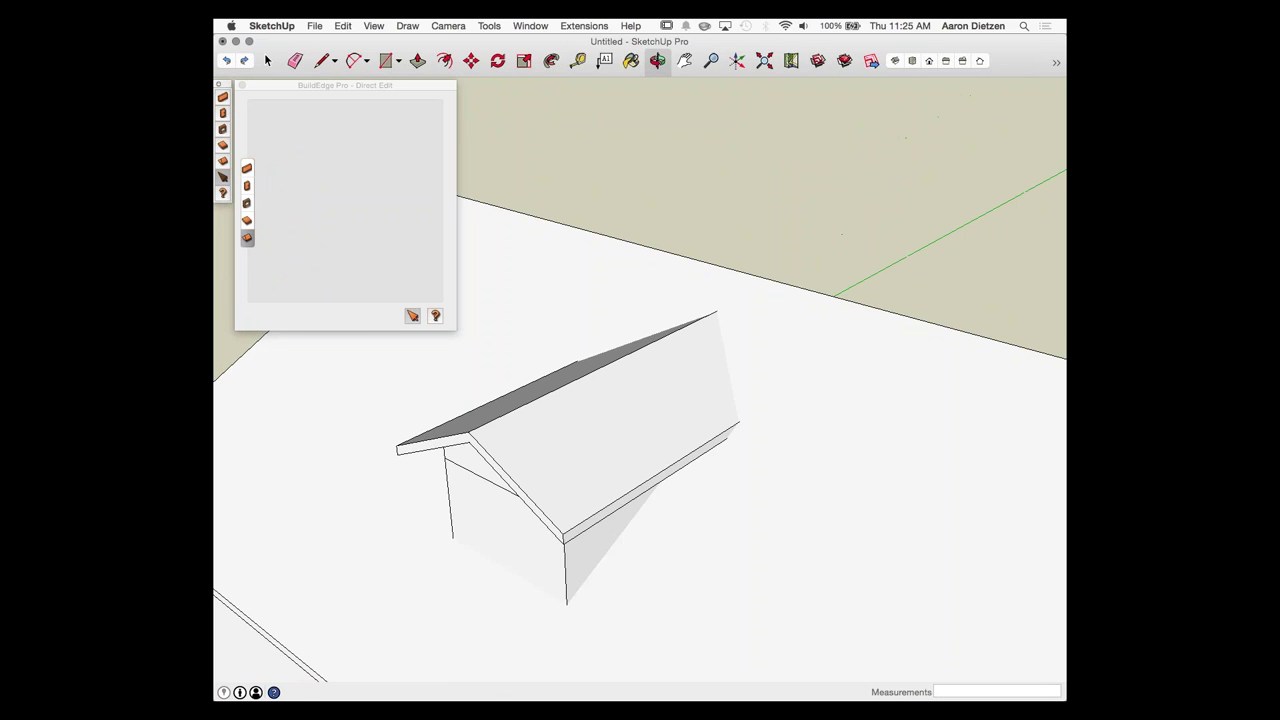
pyautogui.scroll(-1, 790, 267)
pyautogui.scroll(-4, 800, 255)
pyautogui.moveTo(690, 520); pyautogui.dragTo(926, 508, button='middle')
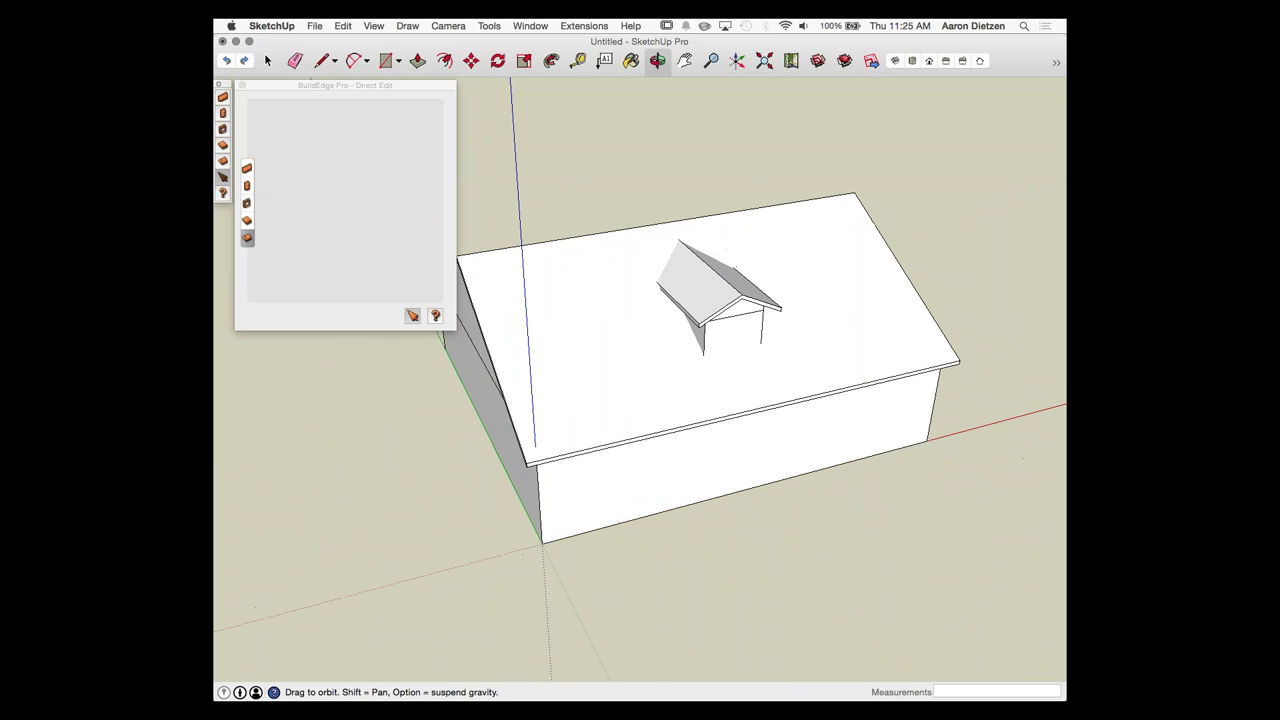
pyautogui.scroll(-1, 926, 508)
# Step: Trace the dormer roof's valley edges on the main roof with lines from the eave corner up to the ridge and down the other side
pyautogui.press('l')
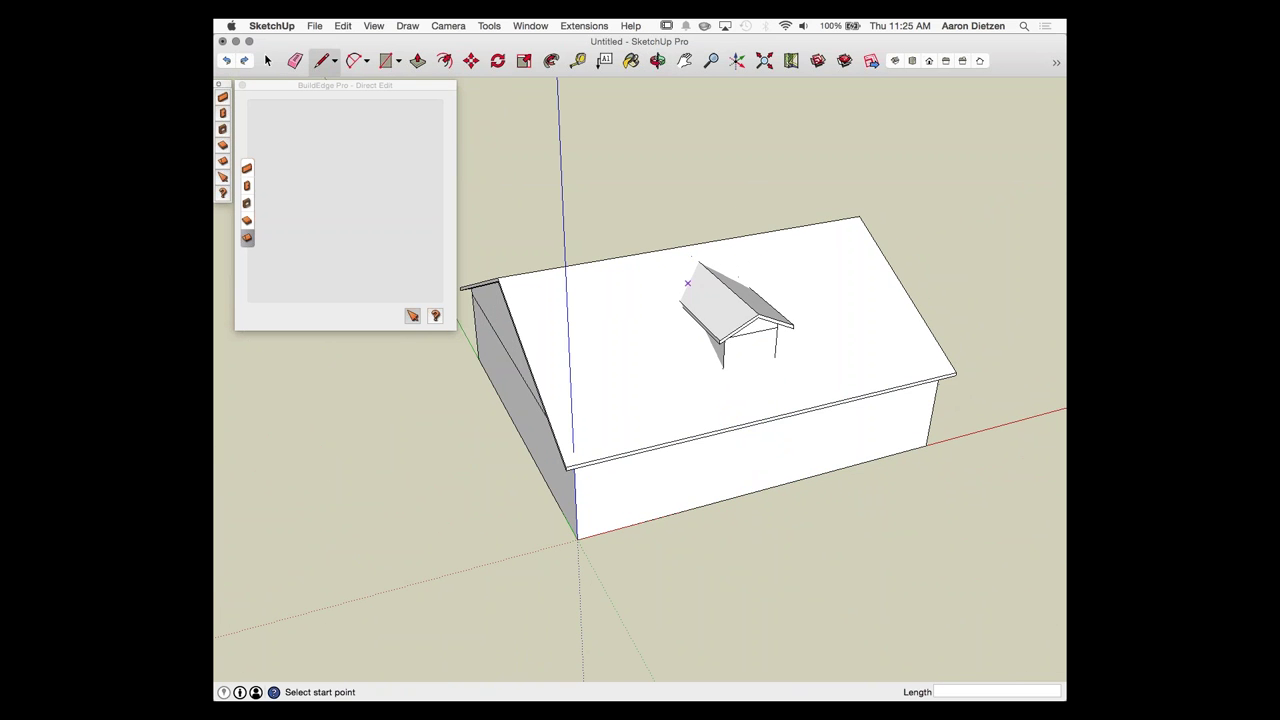
pyautogui.scroll(5, 679, 300)
pyautogui.click(680, 296)
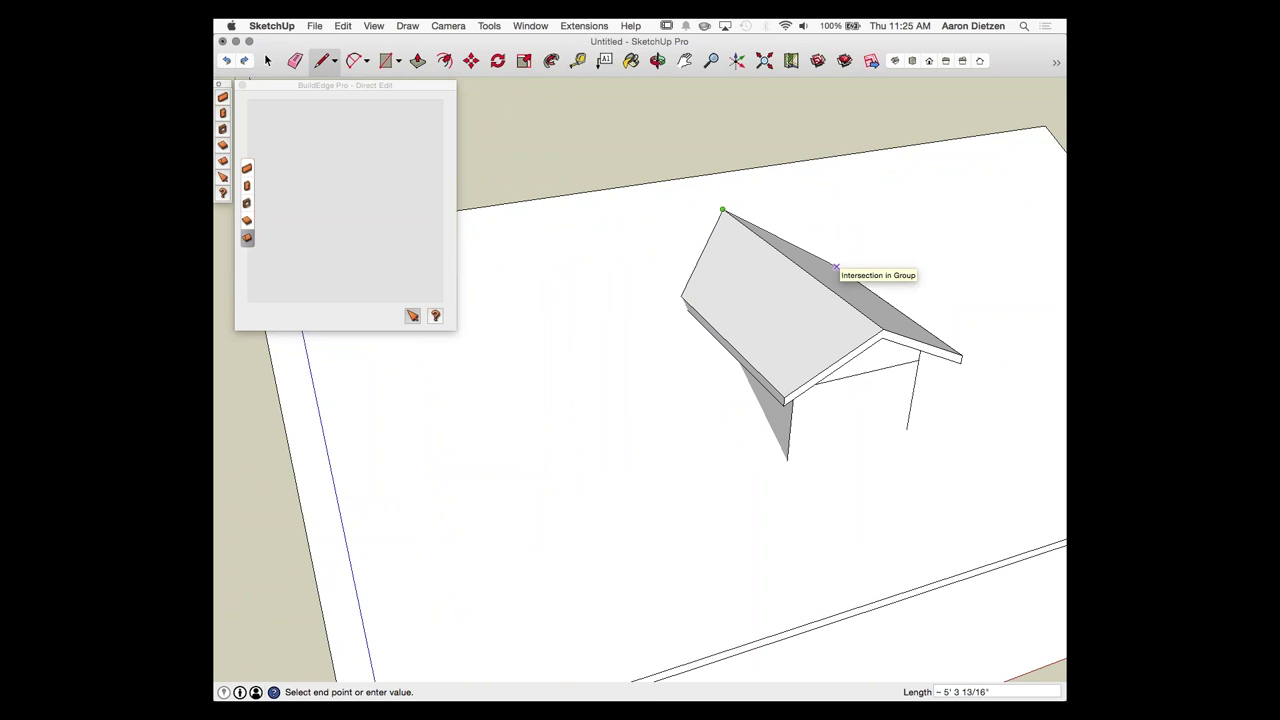
pyautogui.click(836, 267)
pyautogui.press('Escape')
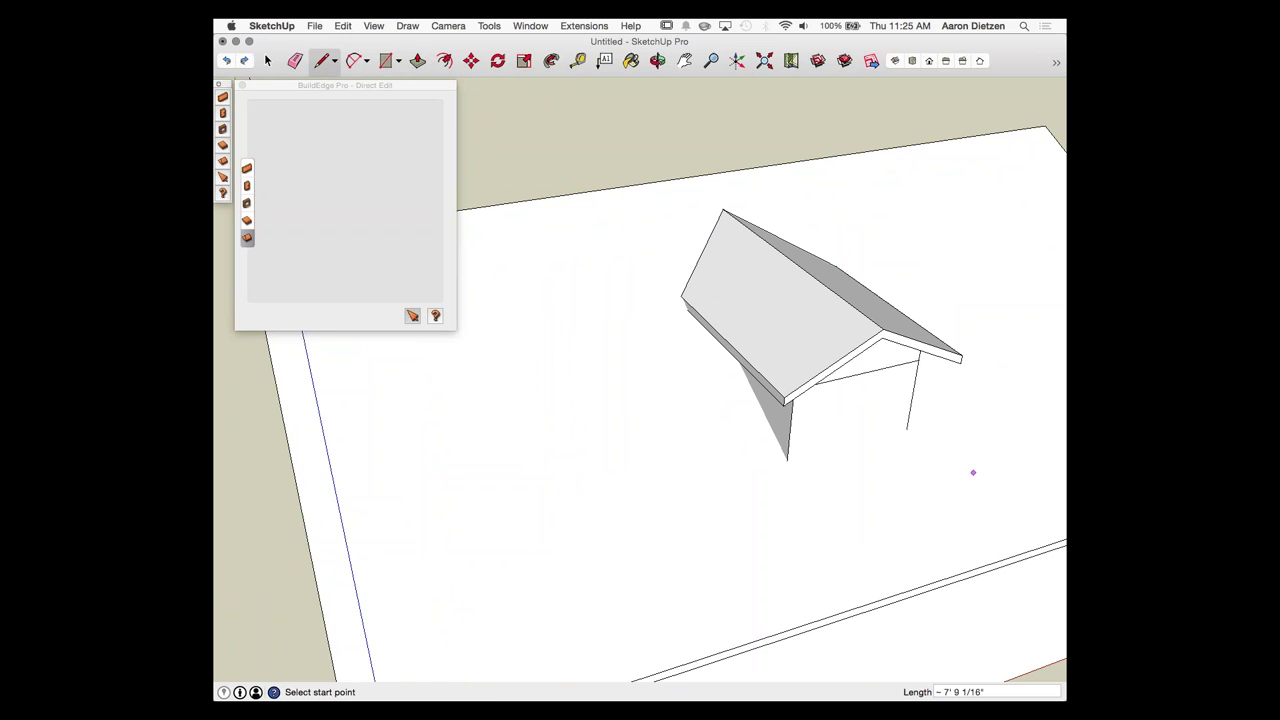
# Step: Examine the dormer walls and roof from above and from underneath the house, where they pass through the main roof
pyautogui.moveTo(971, 471); pyautogui.dragTo(757, 588, button='middle')
pyautogui.scroll(-3, 757, 588)
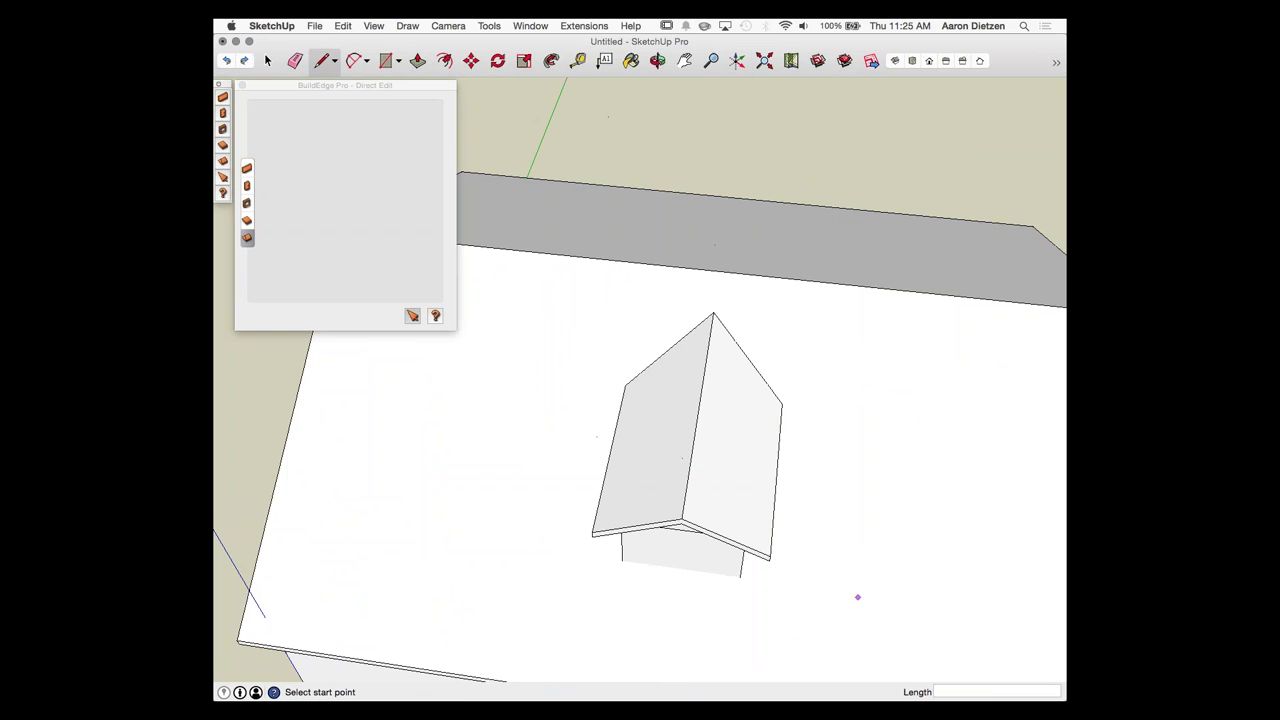
pyautogui.scroll(-1, 859, 592)
pyautogui.moveTo(859, 590); pyautogui.dragTo(450, 330, button='middle')
pyautogui.moveTo(789, 518); pyautogui.dragTo(564, 300, button='middle')
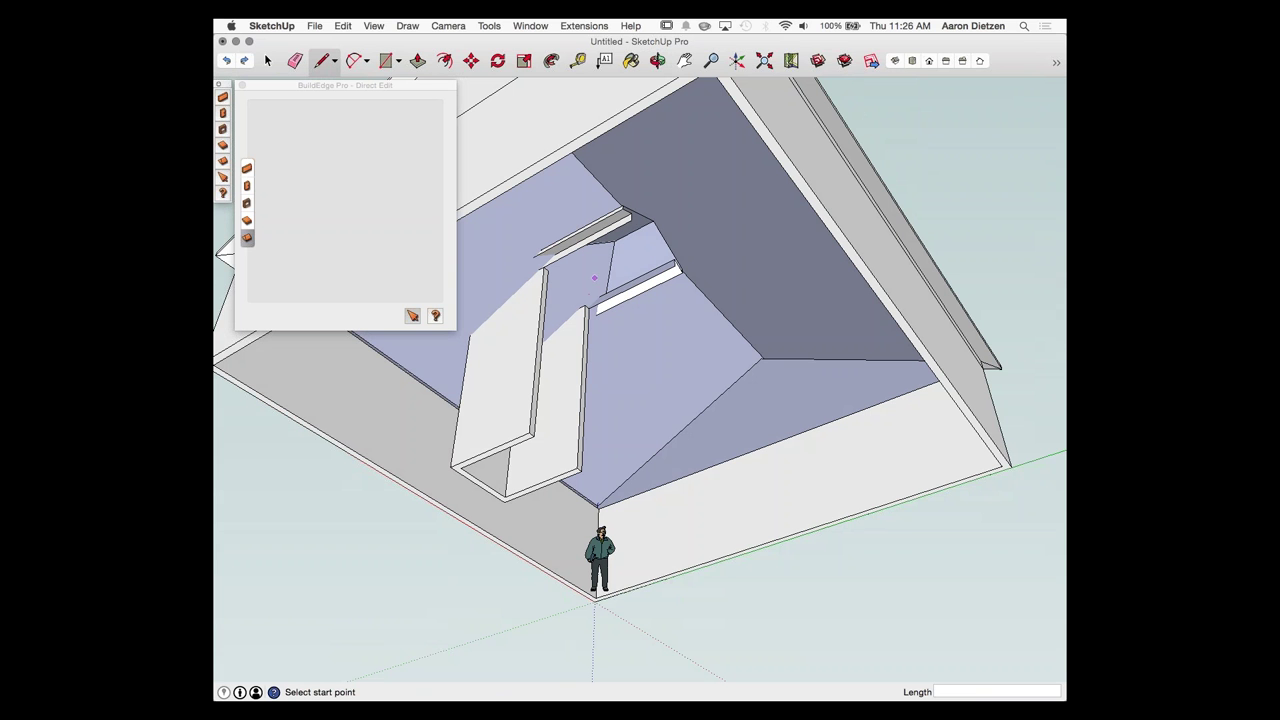
pyautogui.moveTo(663, 306); pyautogui.dragTo(532, 268, button='middle')
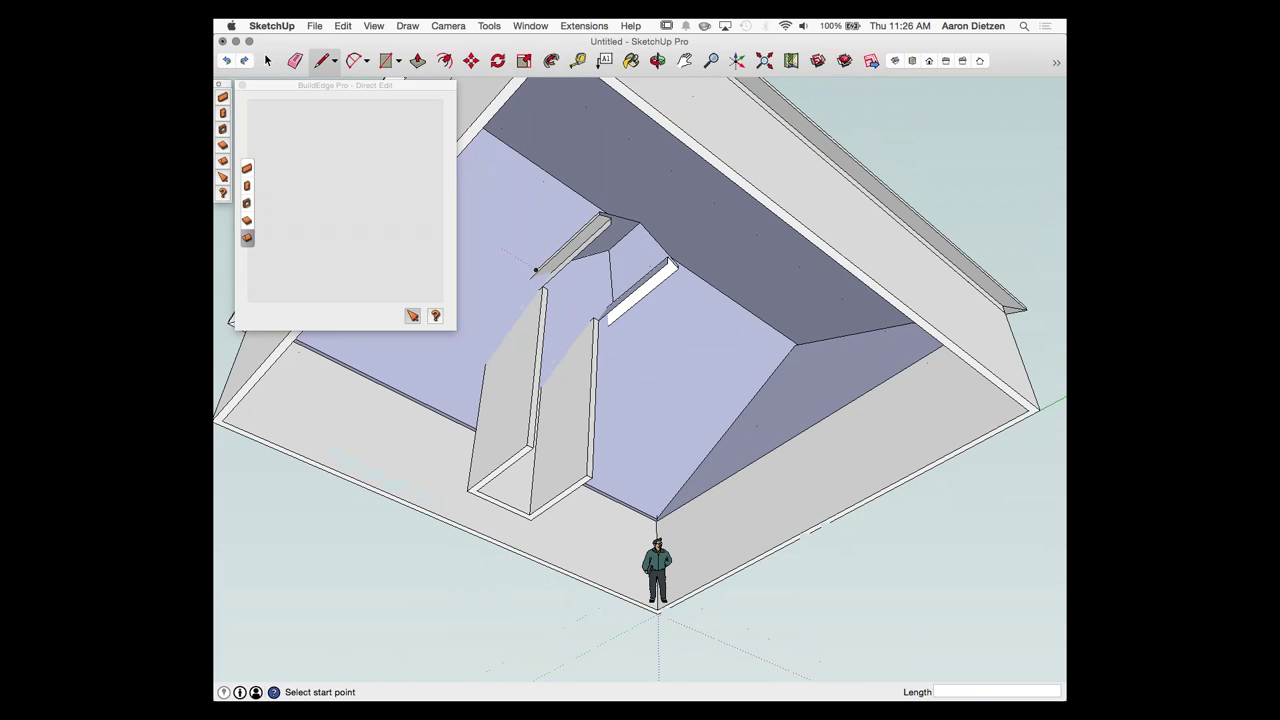
pyautogui.moveTo(531, 270); pyautogui.dragTo(720, 410, button='middle')
pyautogui.moveTo(640, 420); pyautogui.dragTo(477, 352, button='middle')
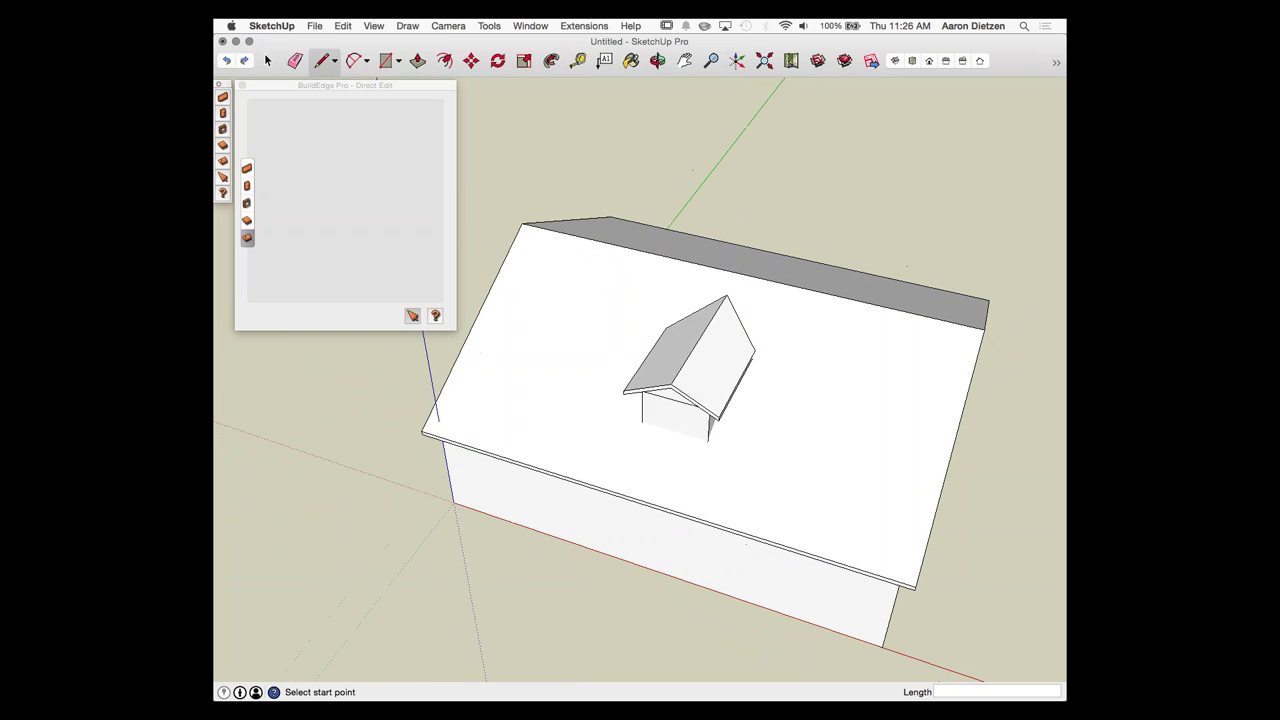
# Step: Split the main roof's front eave line at four points with direct editing
pyautogui.click(412, 316)
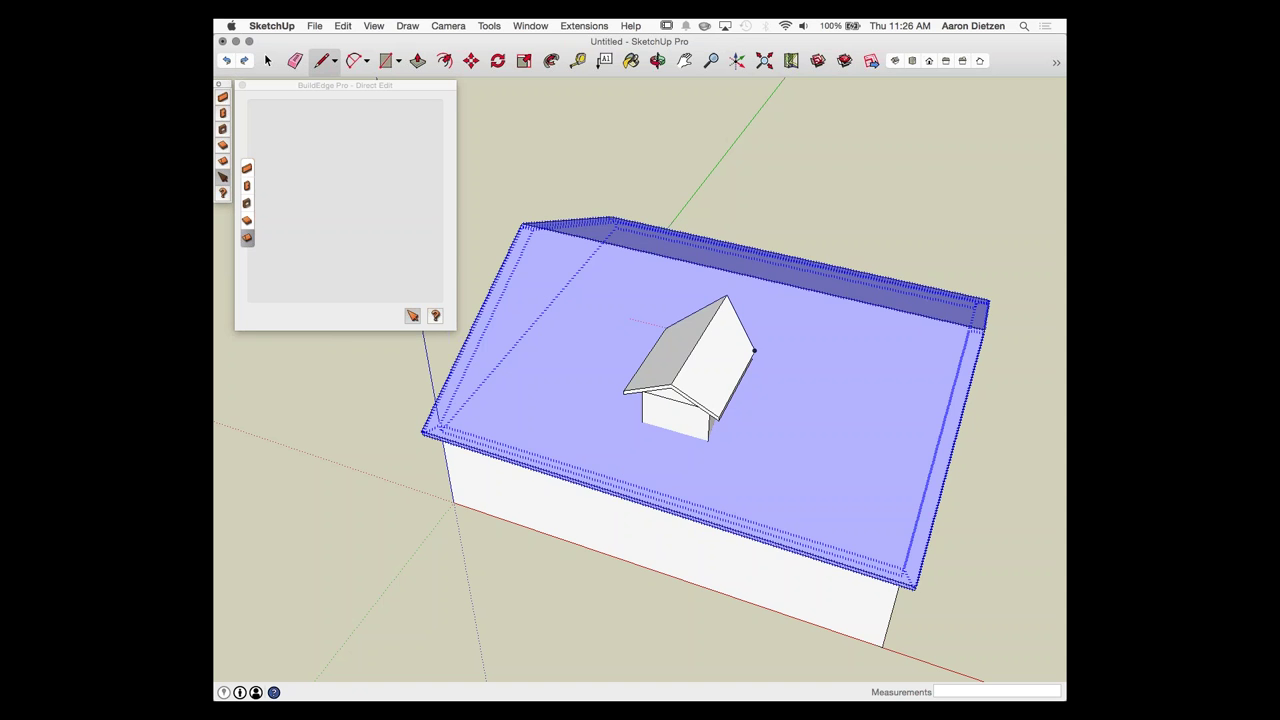
pyautogui.click(247, 221)
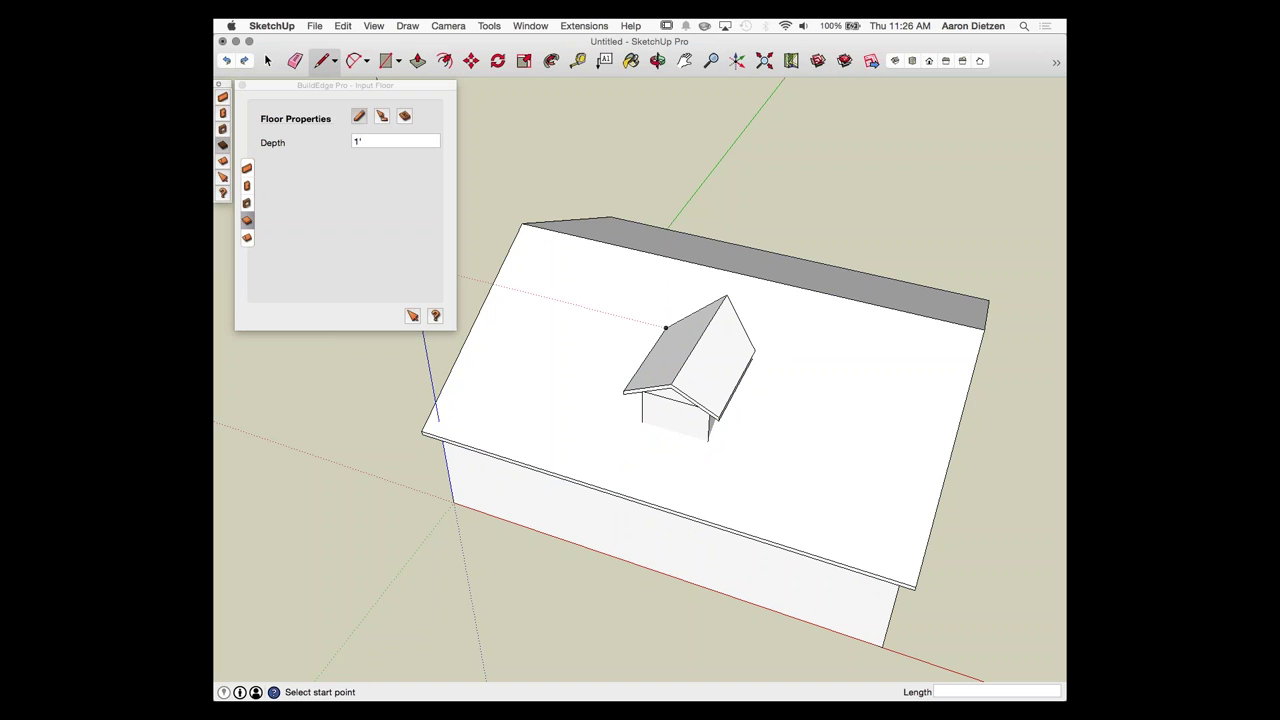
pyautogui.click(412, 316)
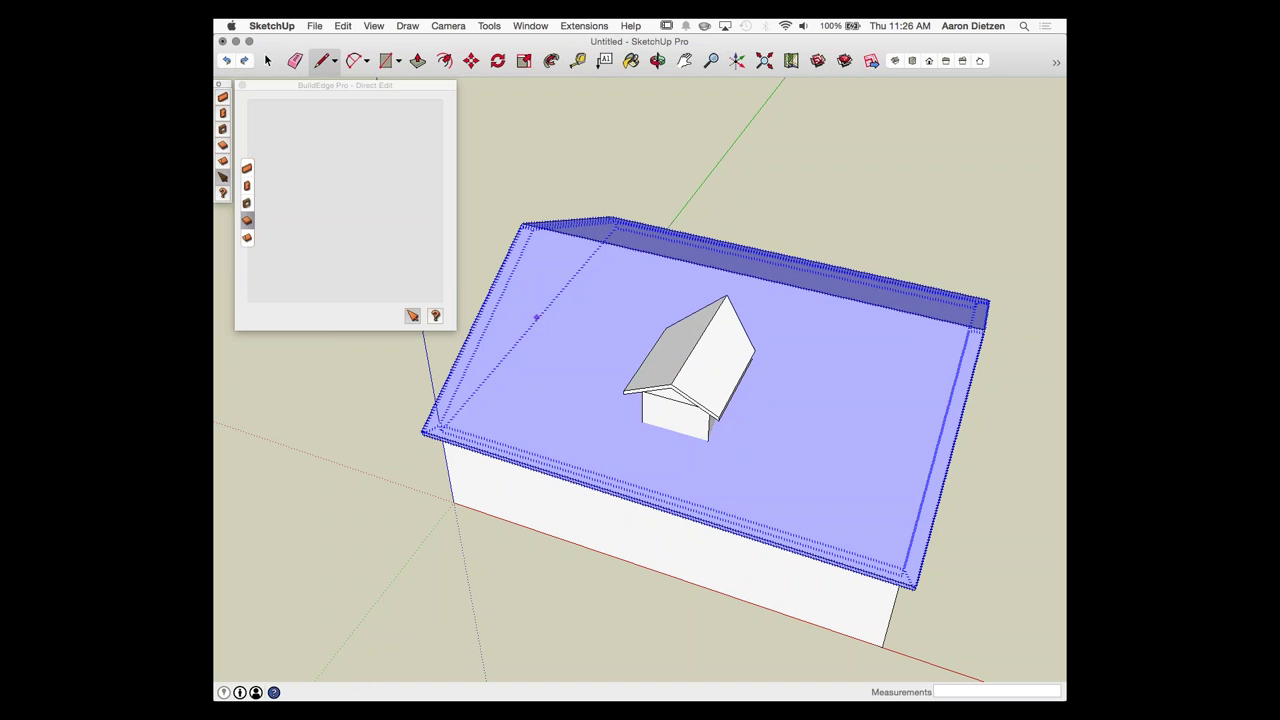
pyautogui.click(612, 322)
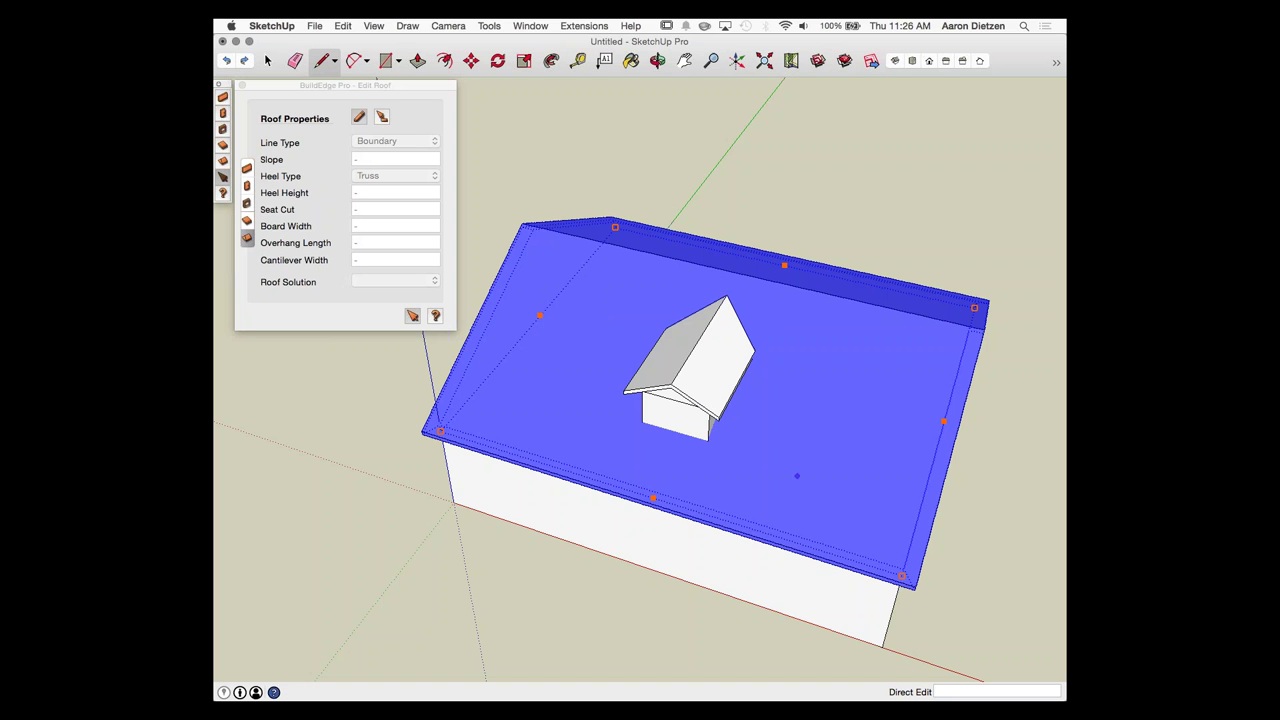
pyautogui.click(824, 552)
pyautogui.click(828, 468)
pyautogui.click(848, 454)
pyautogui.click(742, 525)
pyautogui.click(597, 480)
pyautogui.click(537, 459)
# Step: Change the line type of the short front eave segment left of the dormer to Boundary
pyautogui.click(560, 466)
pyautogui.click(394, 142)
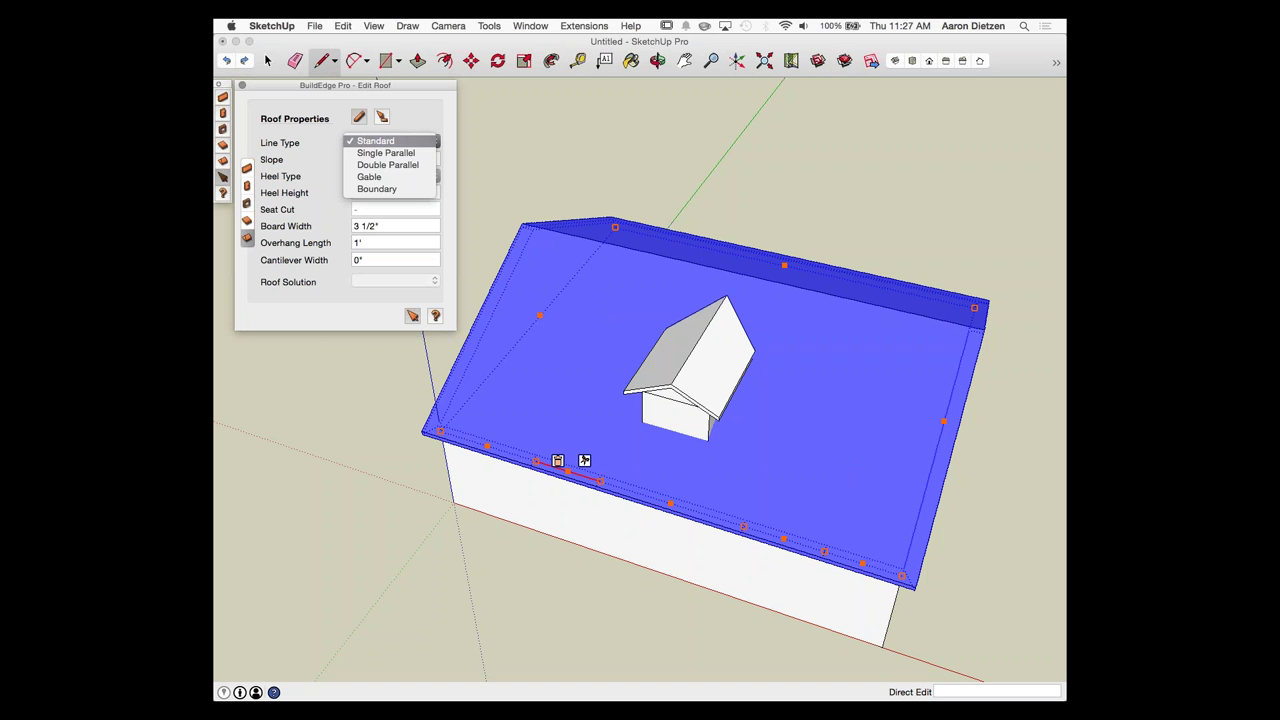
pyautogui.click(388, 189)
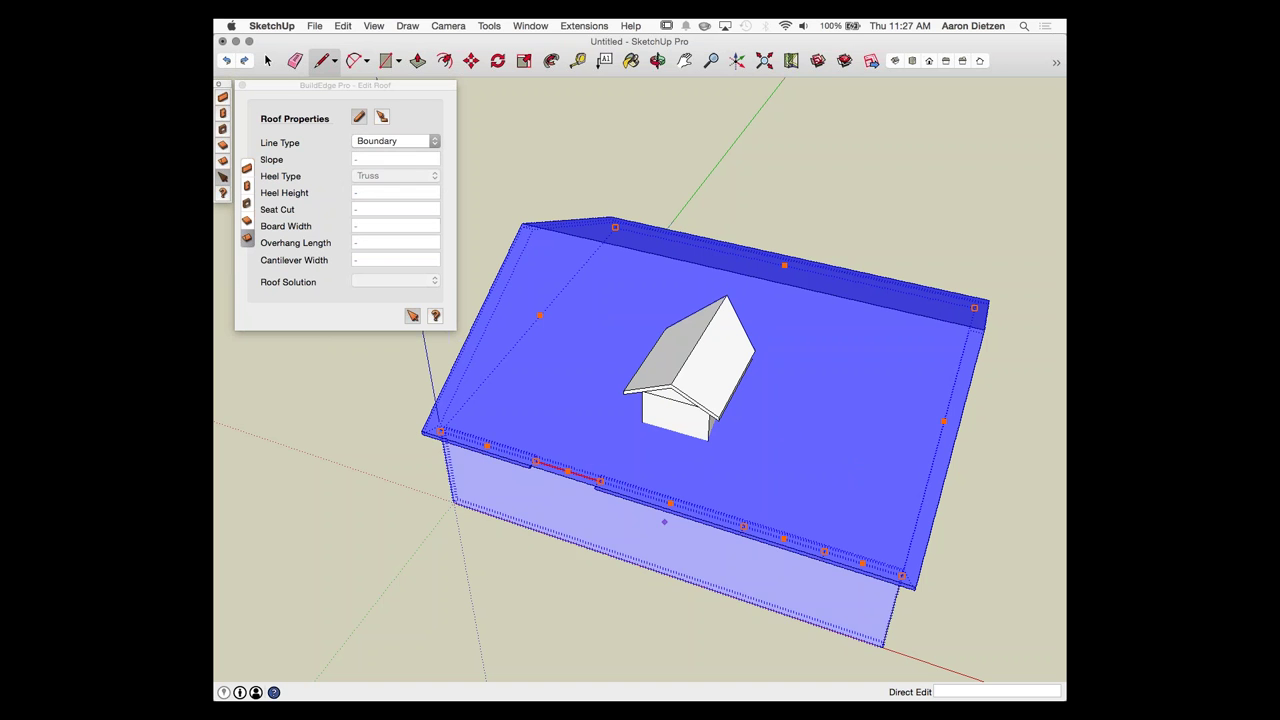
# Step: Try to change the line type of the middle front eave segment to Boundary
pyautogui.click(660, 494)
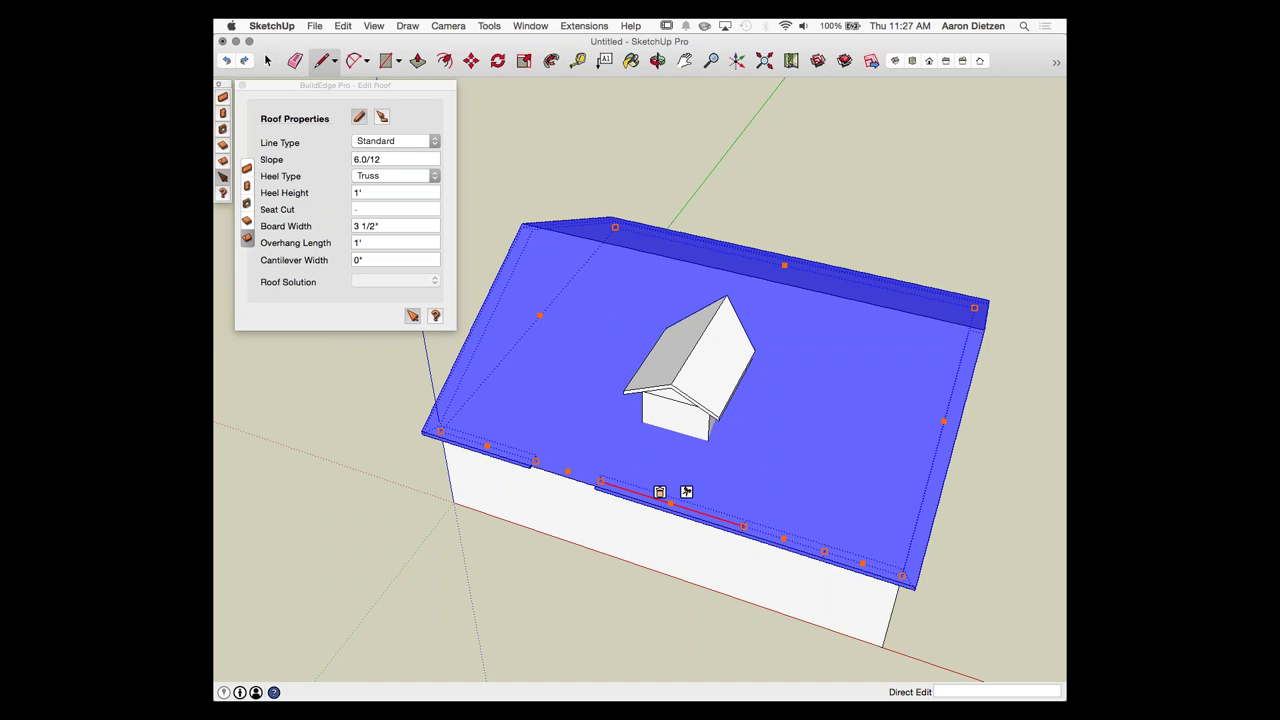
pyautogui.press('space')
pyautogui.press('Down')
pyautogui.press('Down')
pyautogui.press('Down')
pyautogui.press('Down')
pyautogui.press('Return')
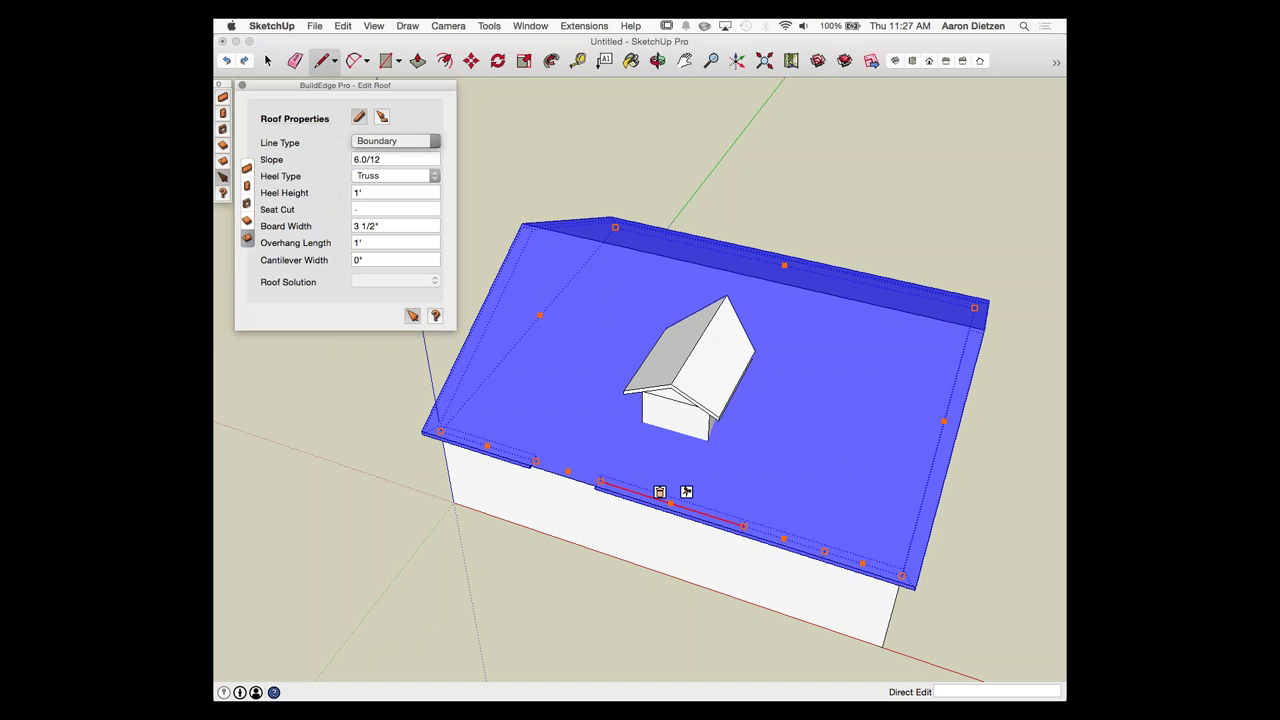
# Step: Change the line type of the front eave segment between the two rightmost split points to Boundary
pyautogui.click(775, 528)
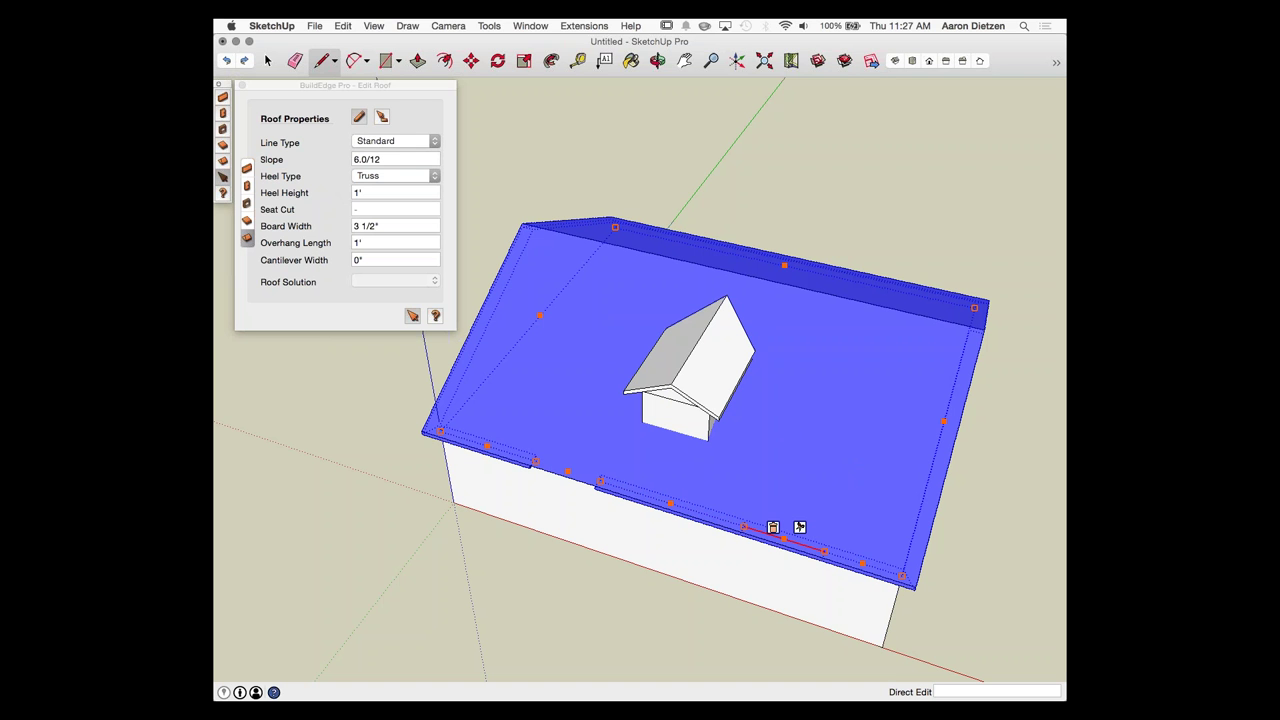
pyautogui.press('space')
pyautogui.press('Down')
pyautogui.press('Down')
pyautogui.press('Down')
pyautogui.press('Down')
pyautogui.press('Return')
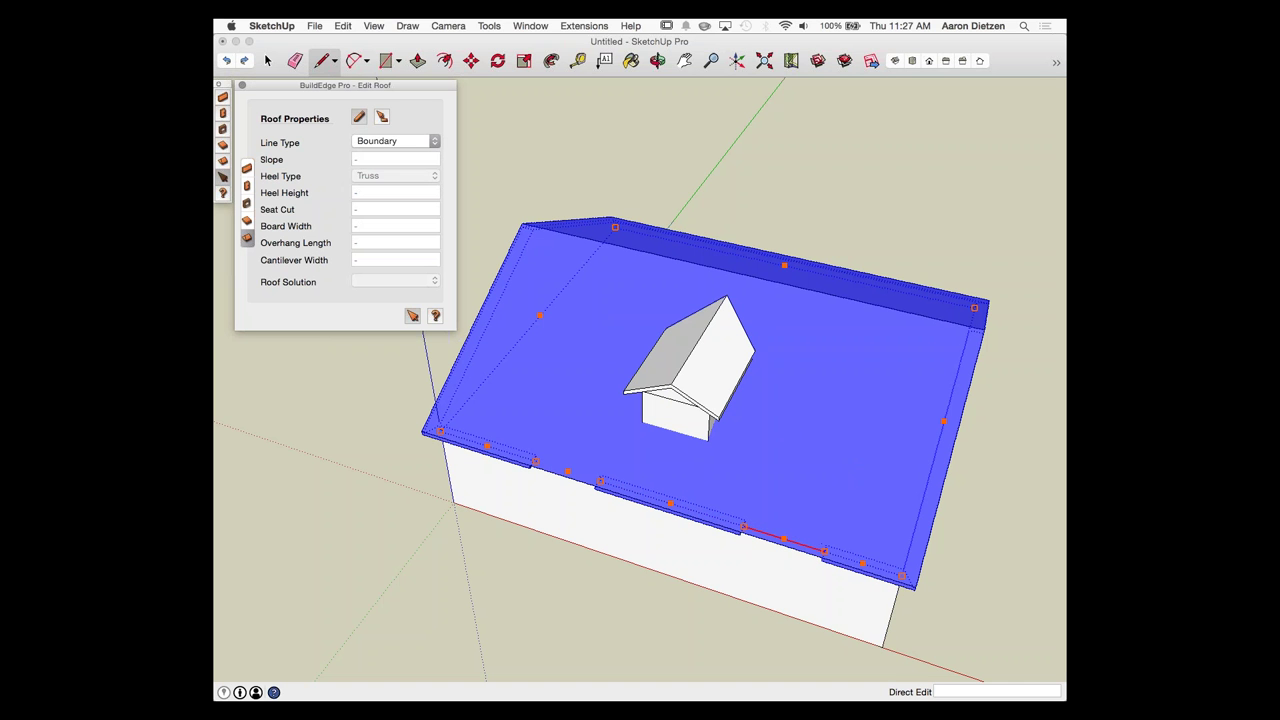
pyautogui.press('super+Tab')
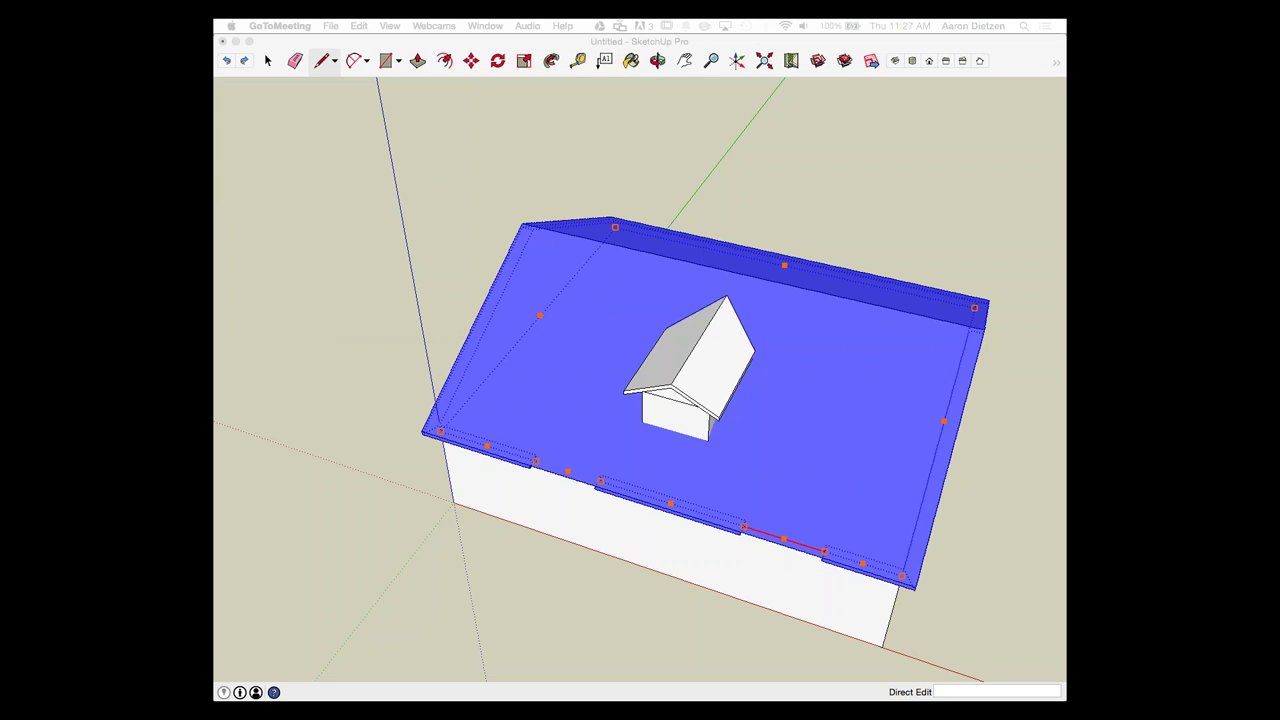
pyautogui.press('super+Tab')
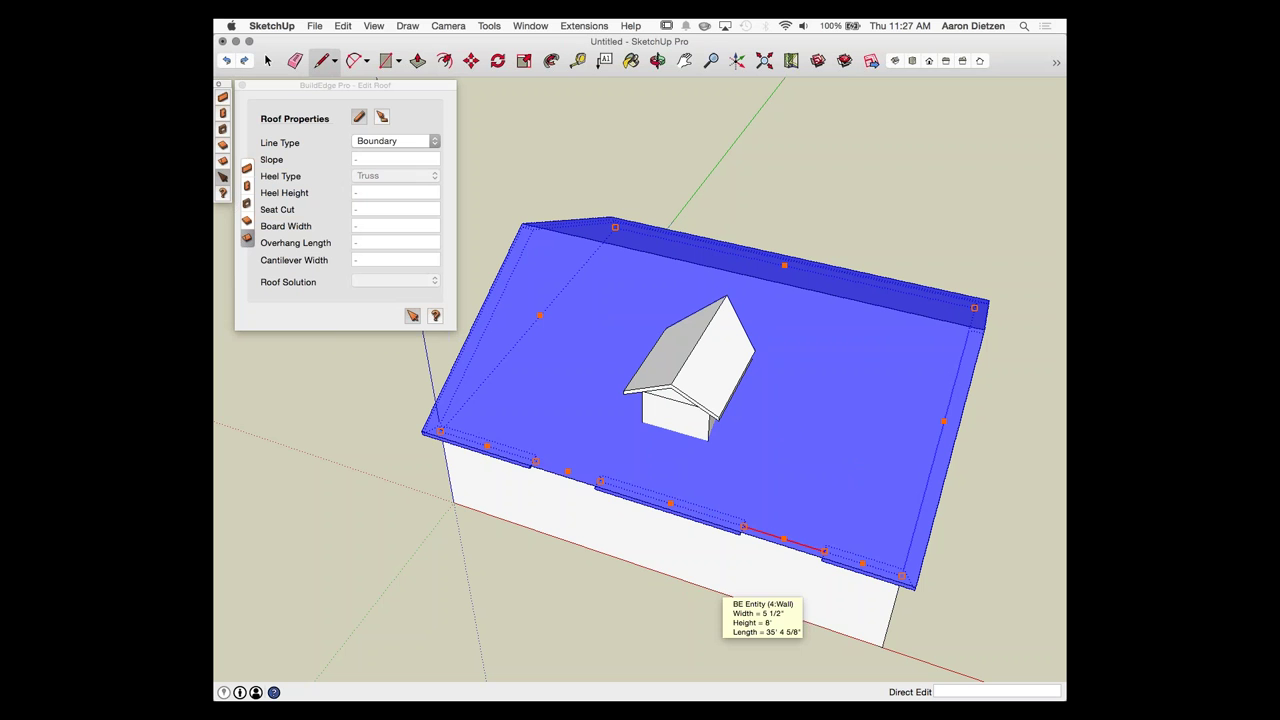
pyautogui.click(684, 570)
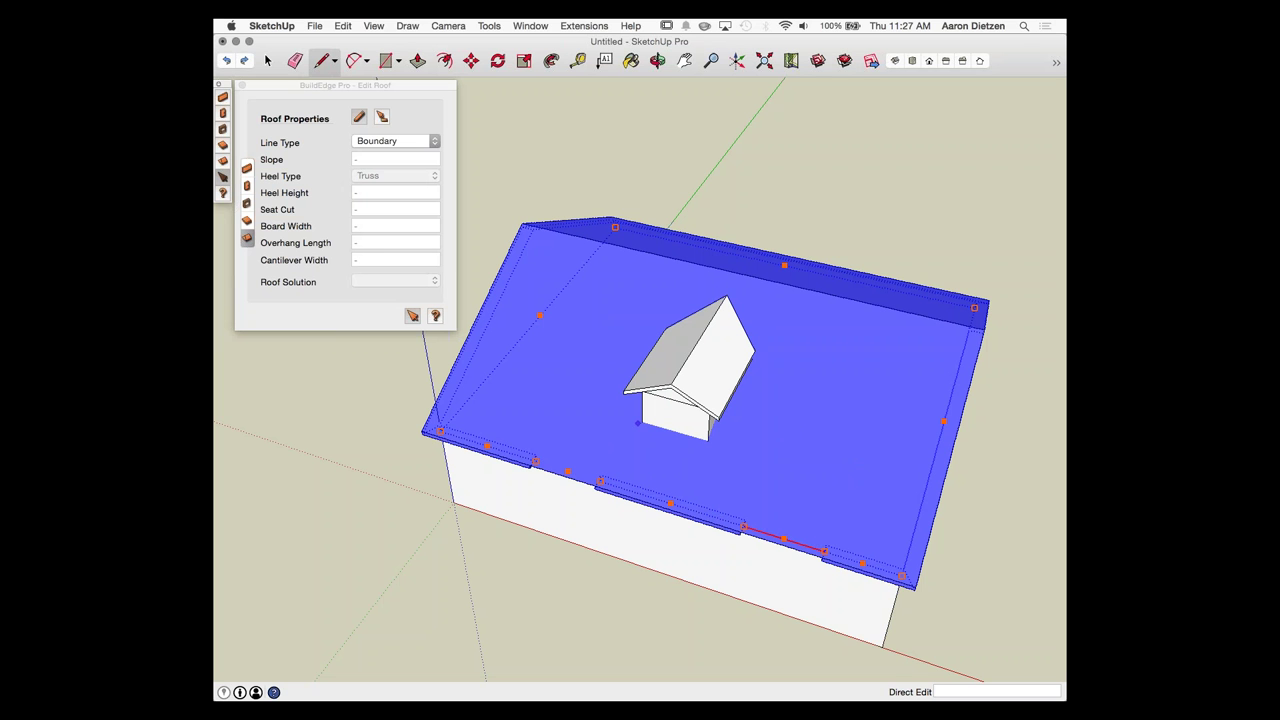
# Step: Show the model from the top in X-Ray style with parallel projection
pyautogui.click(912, 61)
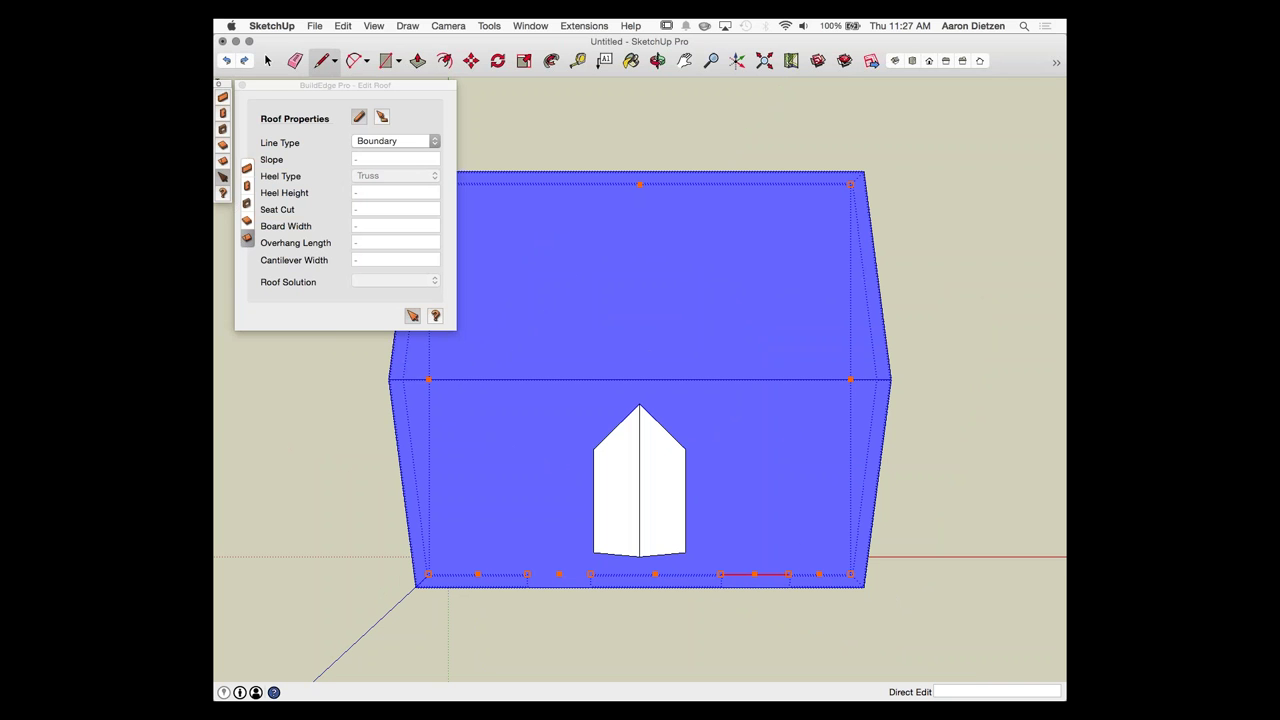
pyautogui.click(1056, 63)
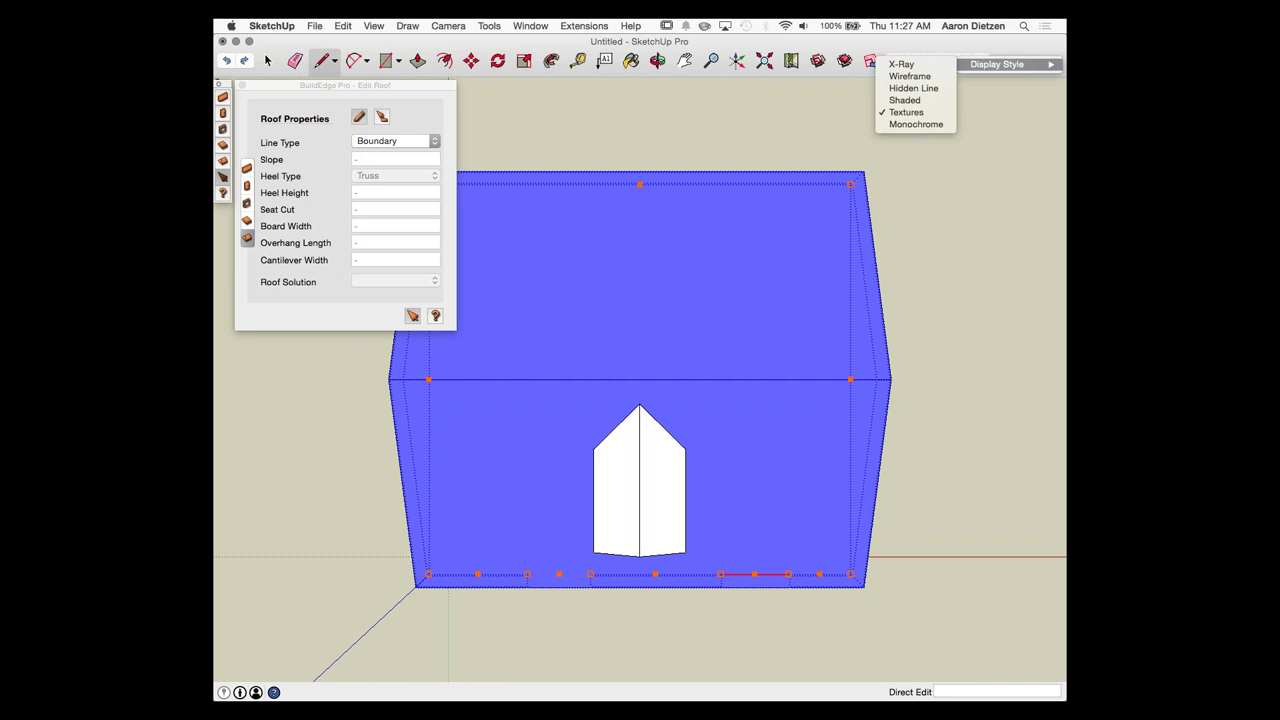
pyautogui.click(901, 64)
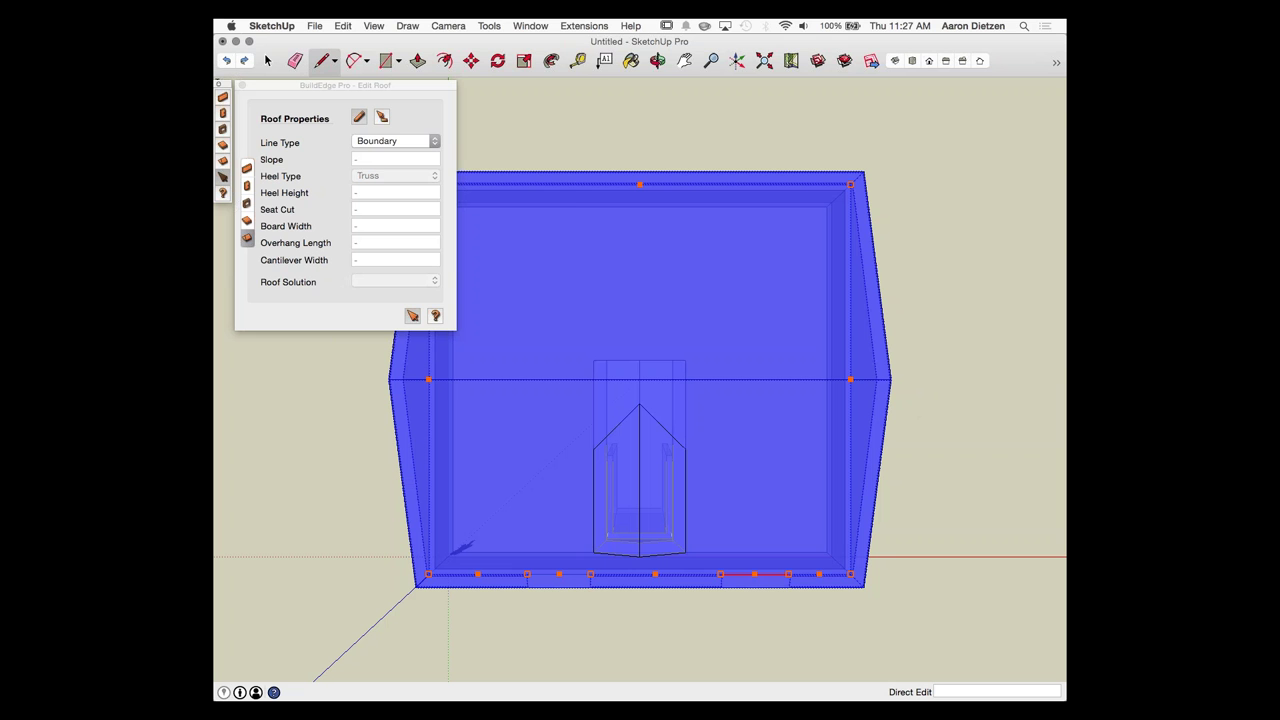
pyautogui.click(448, 26)
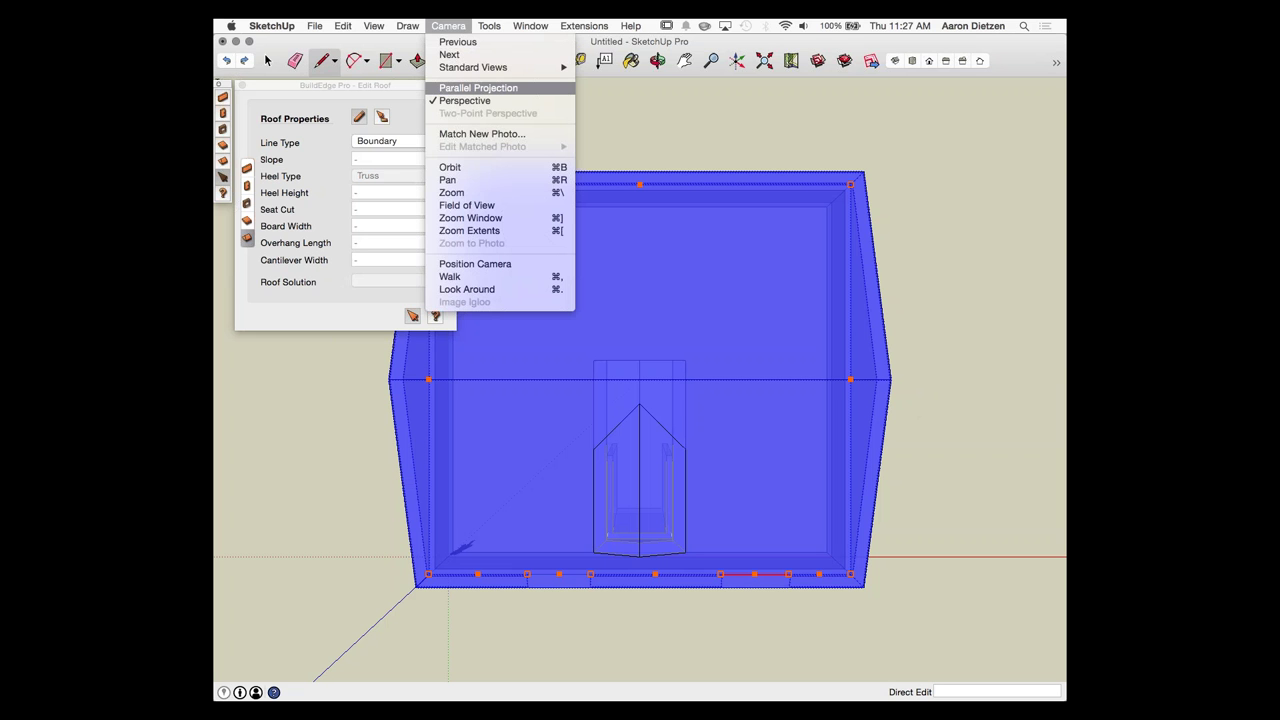
pyautogui.click(478, 88)
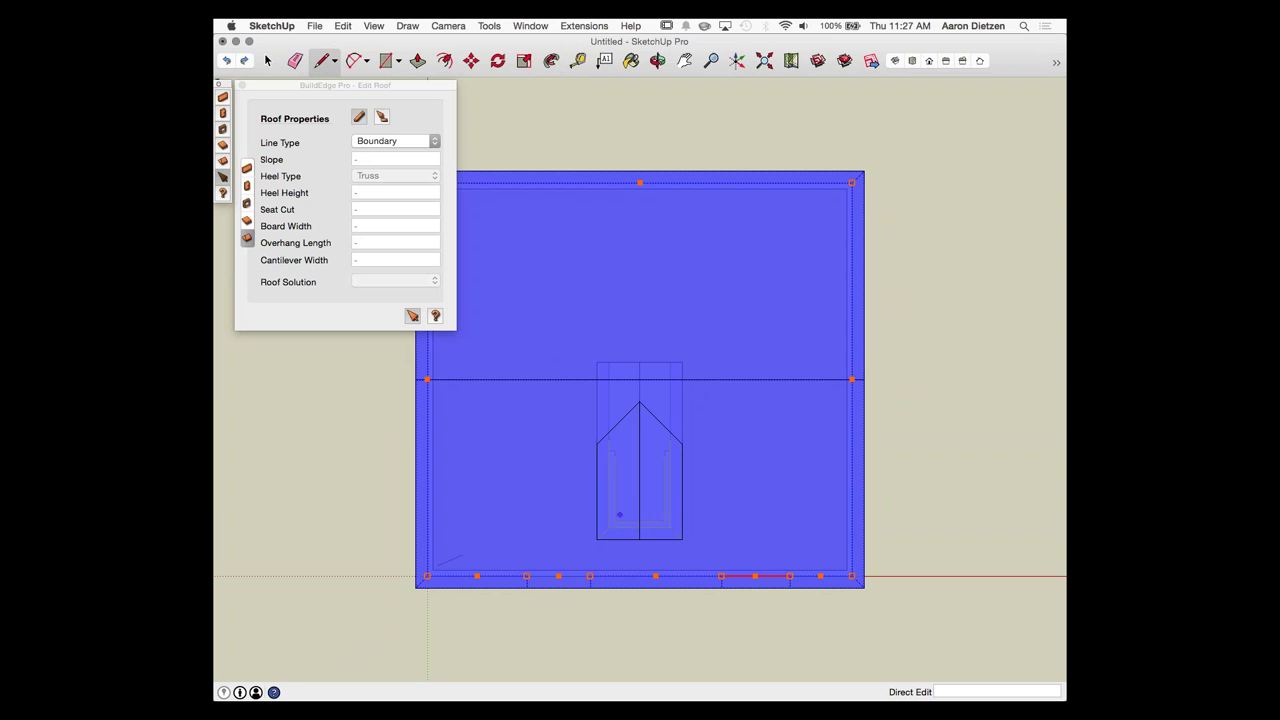
# Step: Move the main roof's eave vertex nearest the dormer's left wall back to that wall's rear outer corner
pyautogui.scroll(3, 616, 545)
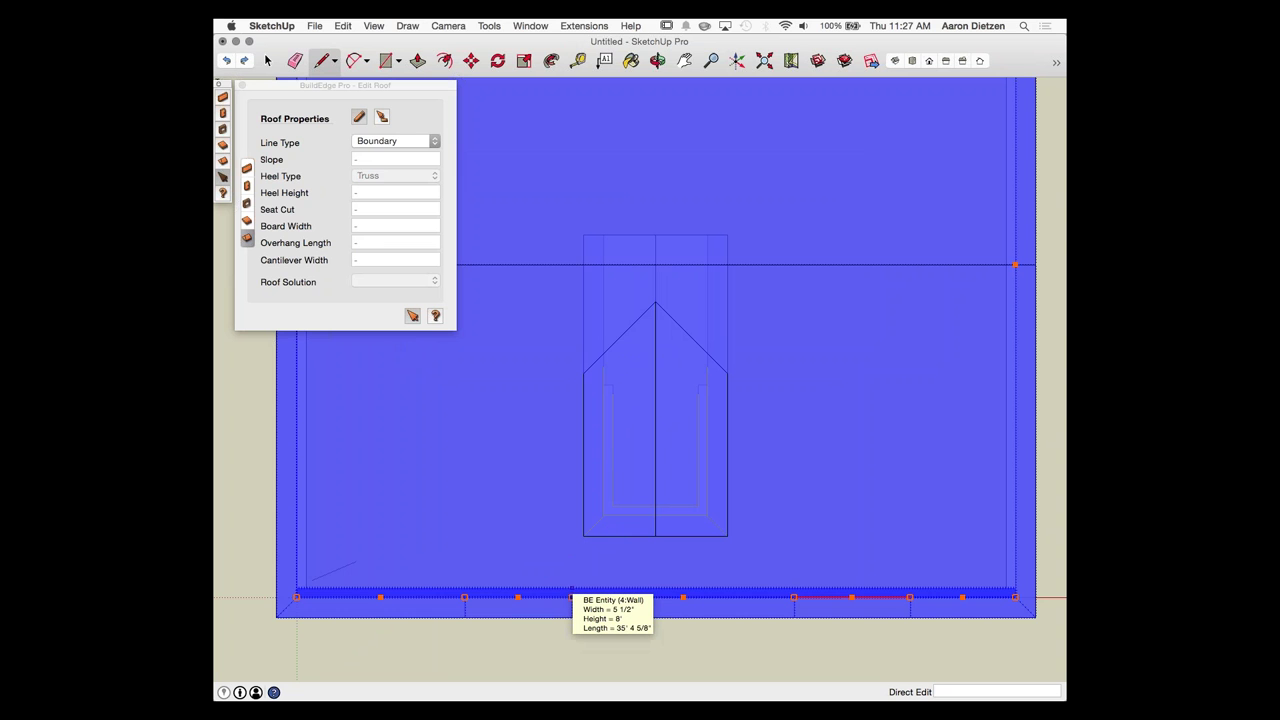
pyautogui.click(571, 596)
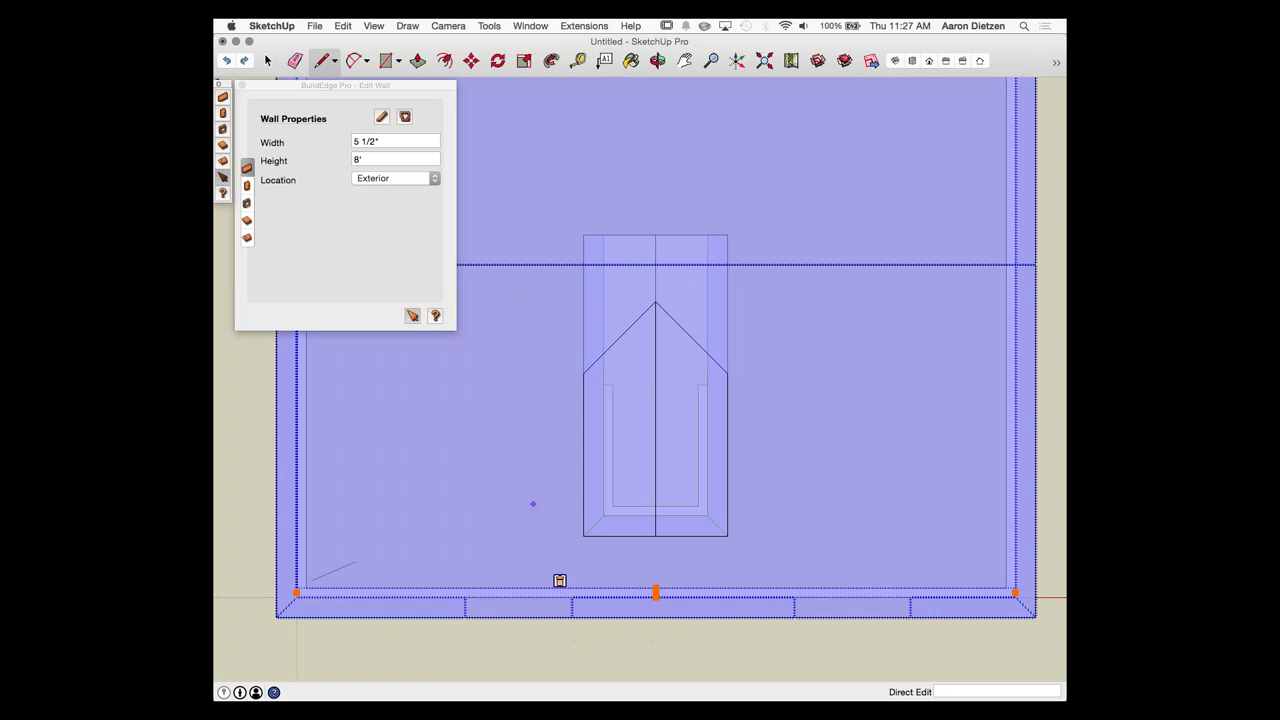
pyautogui.click(533, 504)
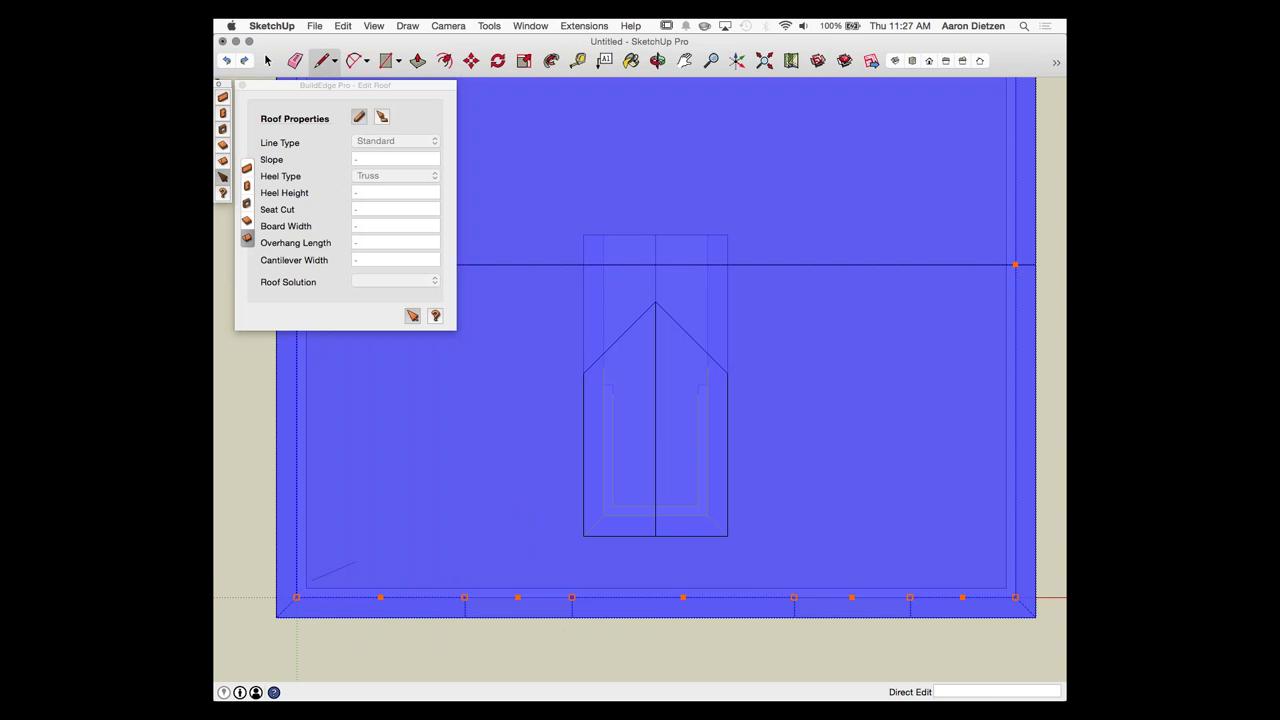
pyautogui.moveTo(572, 597); pyautogui.dragTo(620, 453)
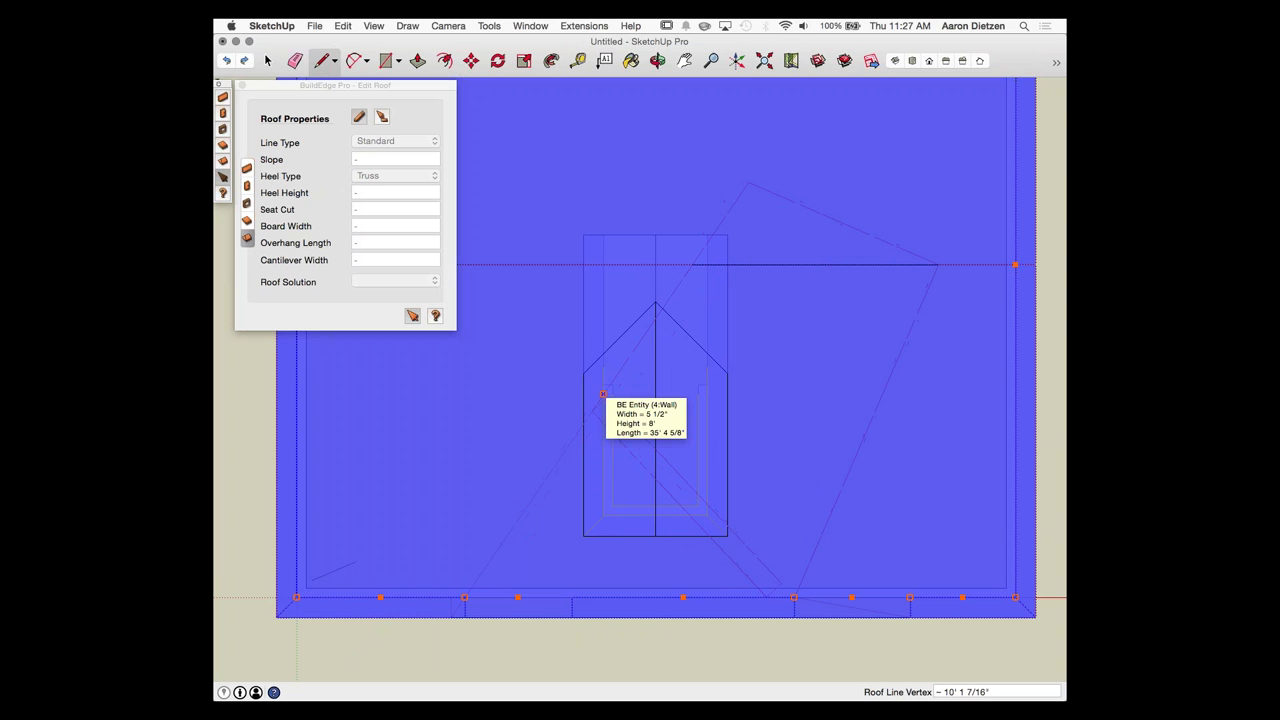
pyautogui.click(603, 394)
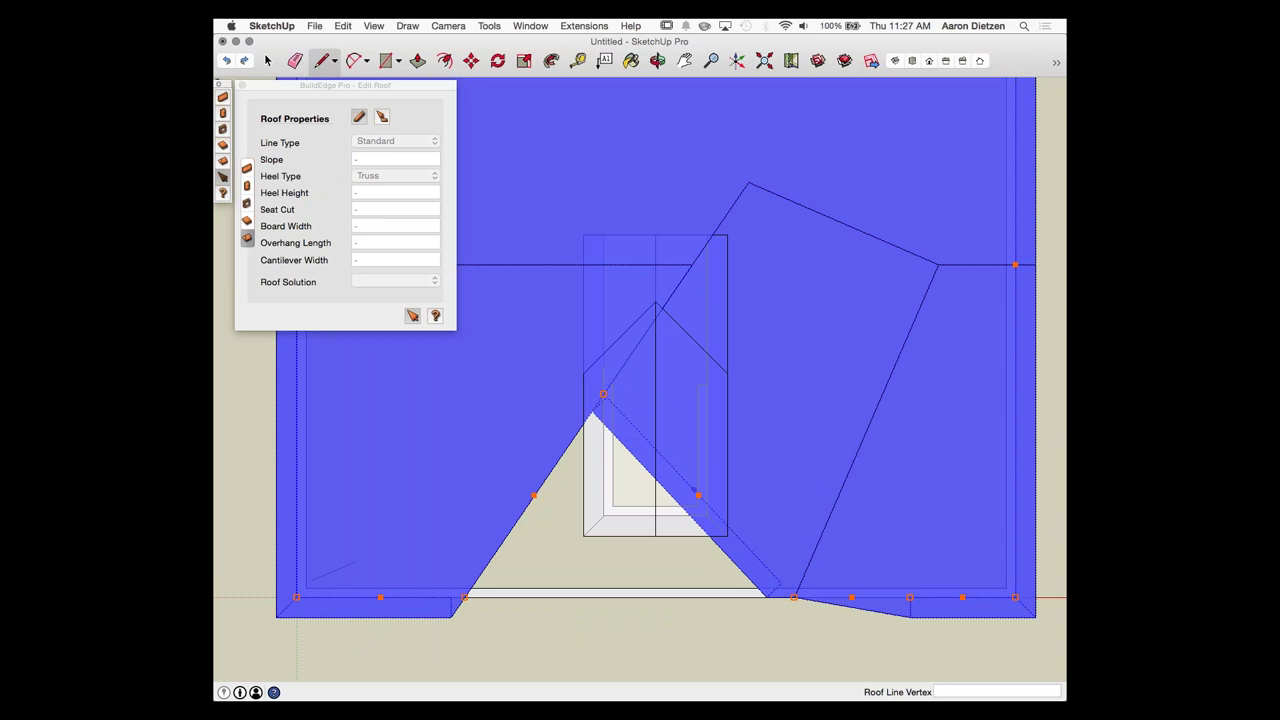
# Step: Change the line type of the diagonal roof line crossing the dormer to Boundary
pyautogui.click(695, 490)
pyautogui.click(396, 141)
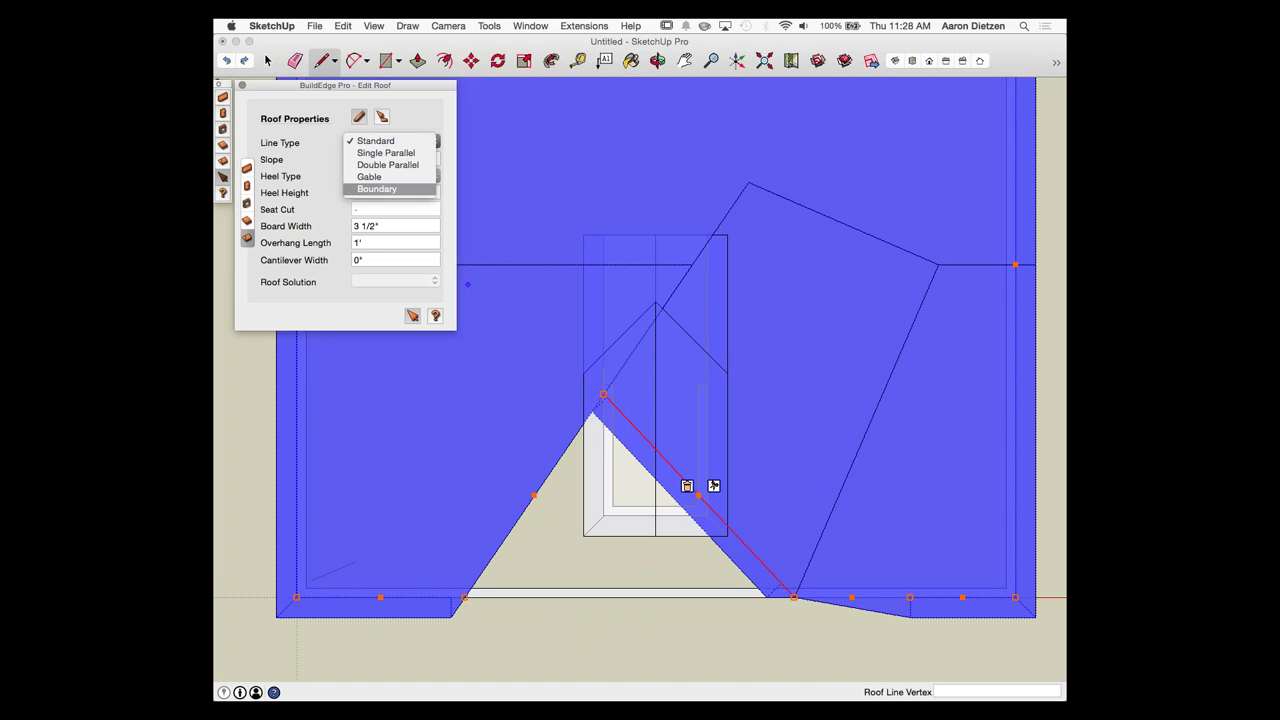
pyautogui.click(377, 188)
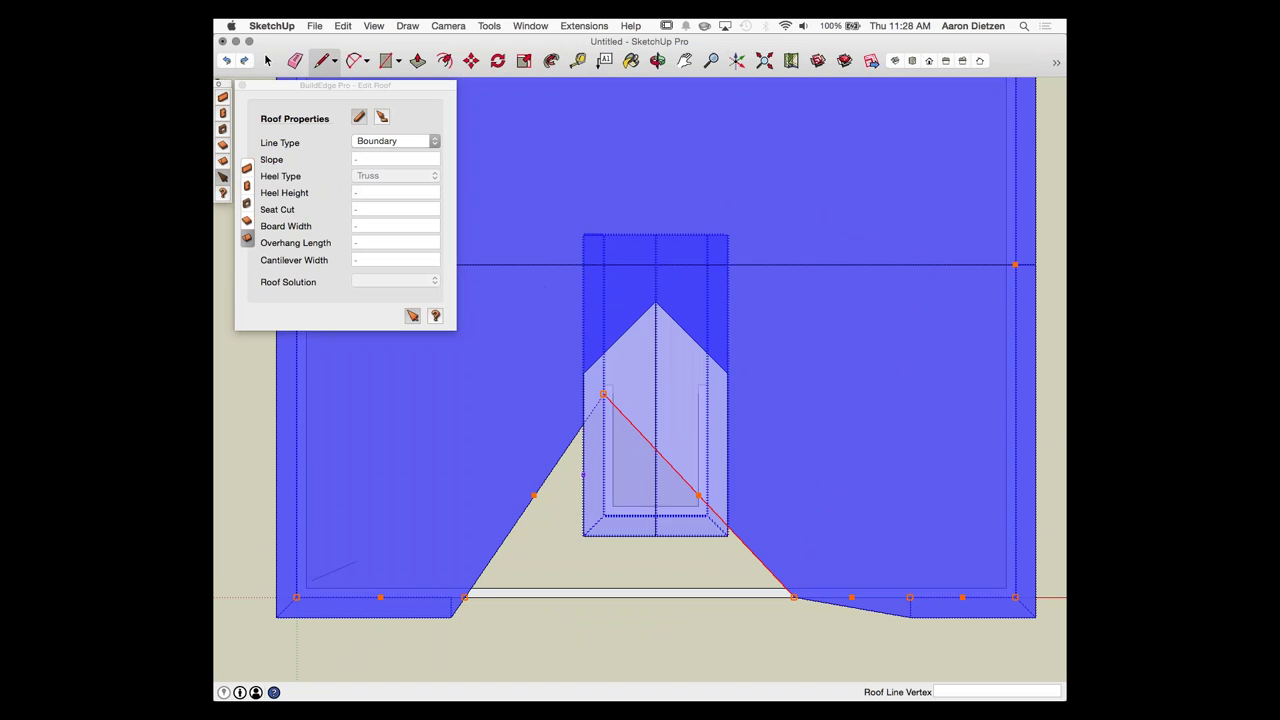
# Step: Move the left split vertex of the main roof onto the eave line, in line with the dormer's left wall
pyautogui.moveTo(465, 597); pyautogui.dragTo(603, 515)
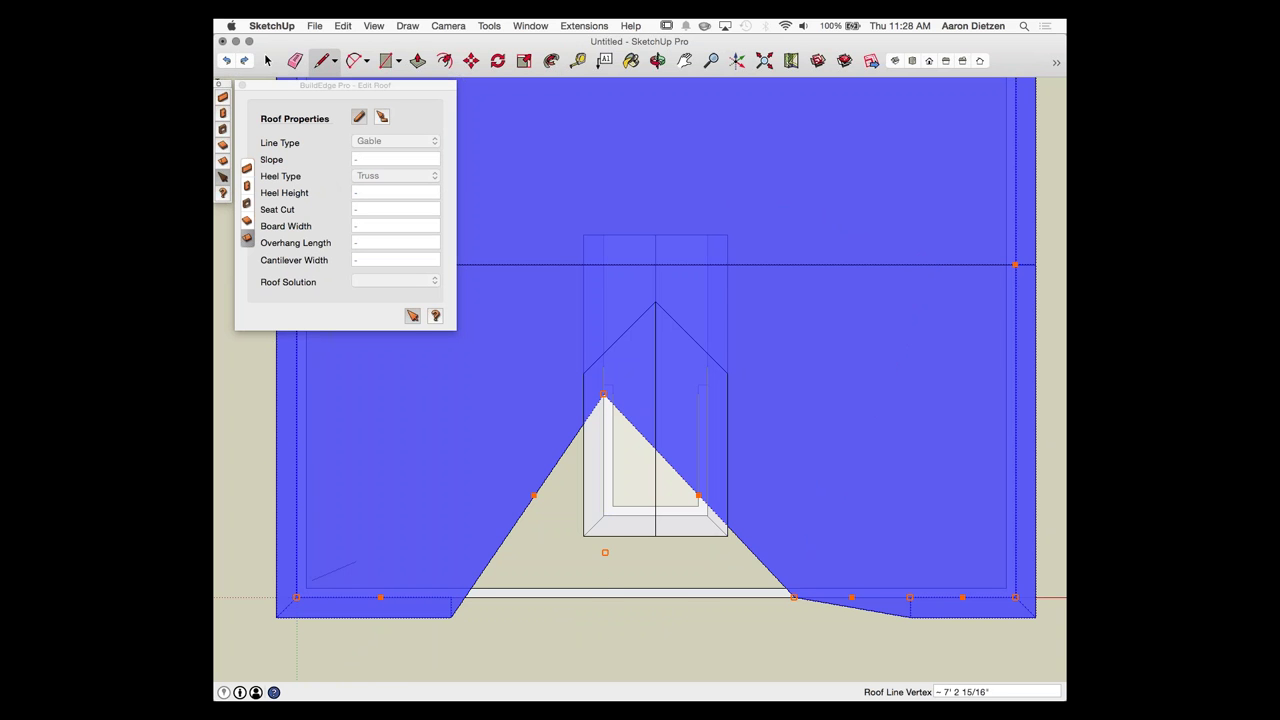
pyautogui.click(603, 597)
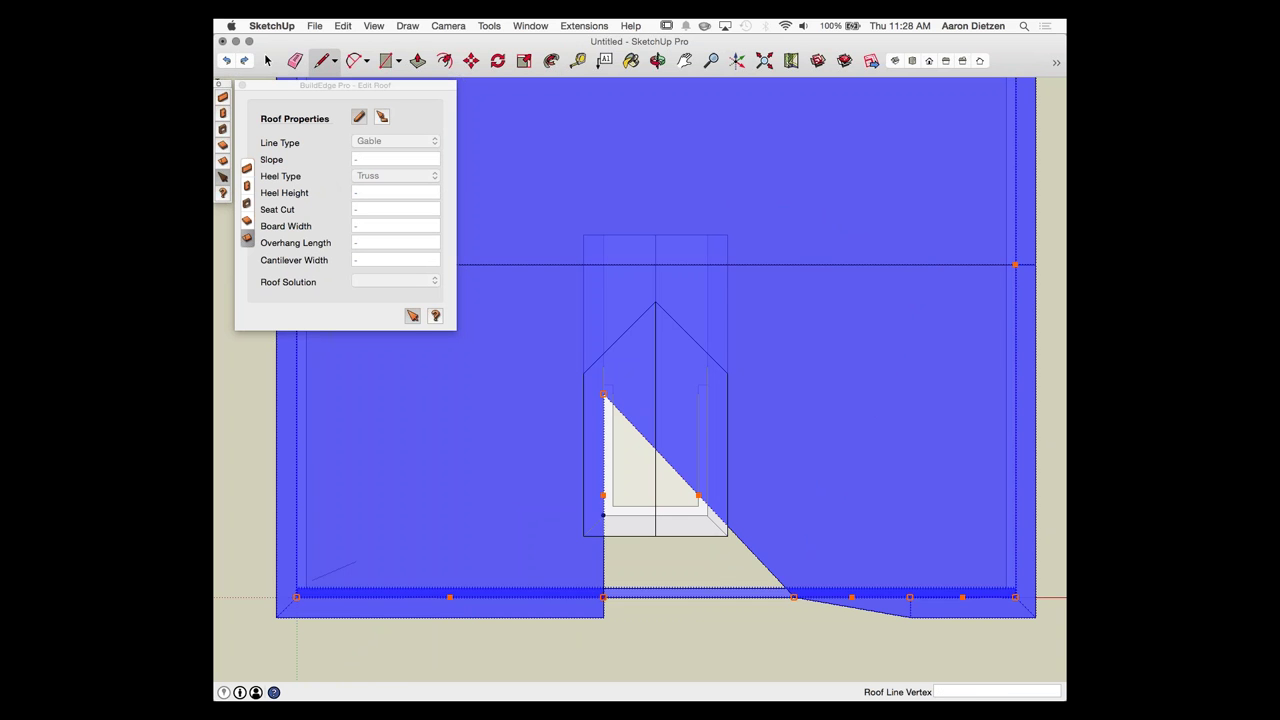
pyautogui.click(712, 510)
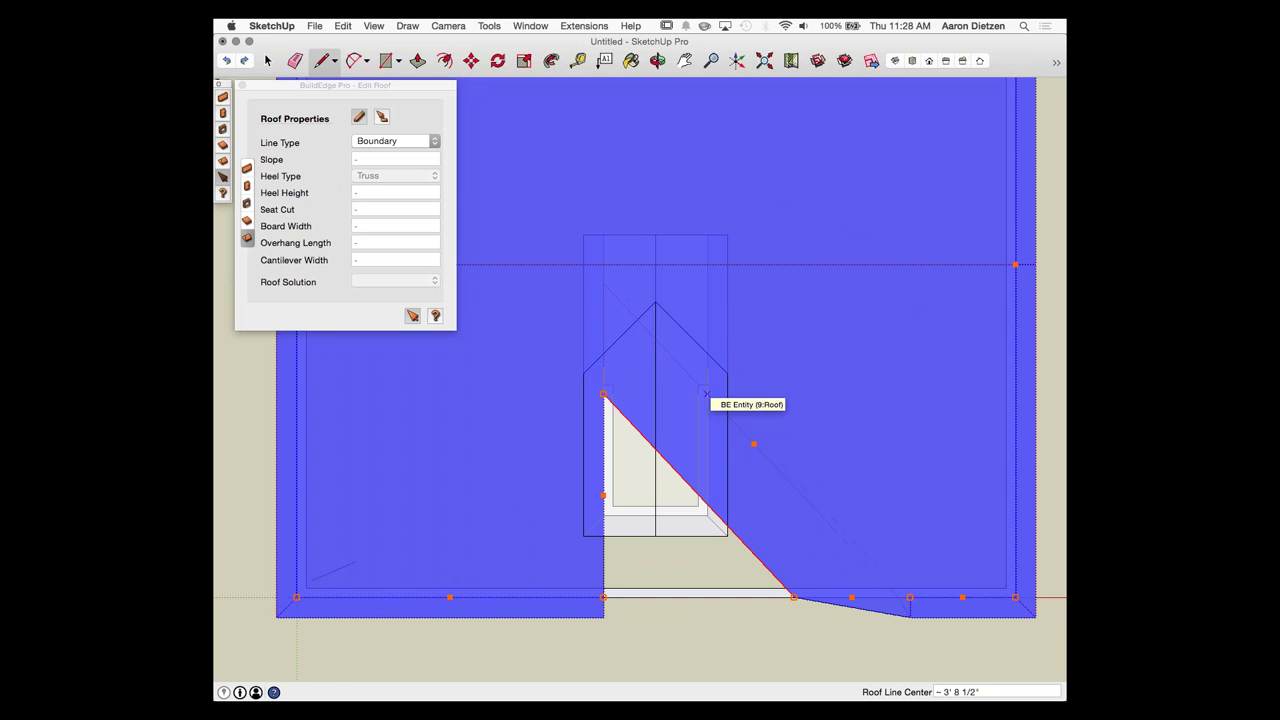
pyautogui.press('Escape')
# Step: Move the eave vertex at the lower end of the diagonal roof line to the rear outer corner of the dormer's right wall
pyautogui.click(655, 408)
pyautogui.moveTo(604, 394)
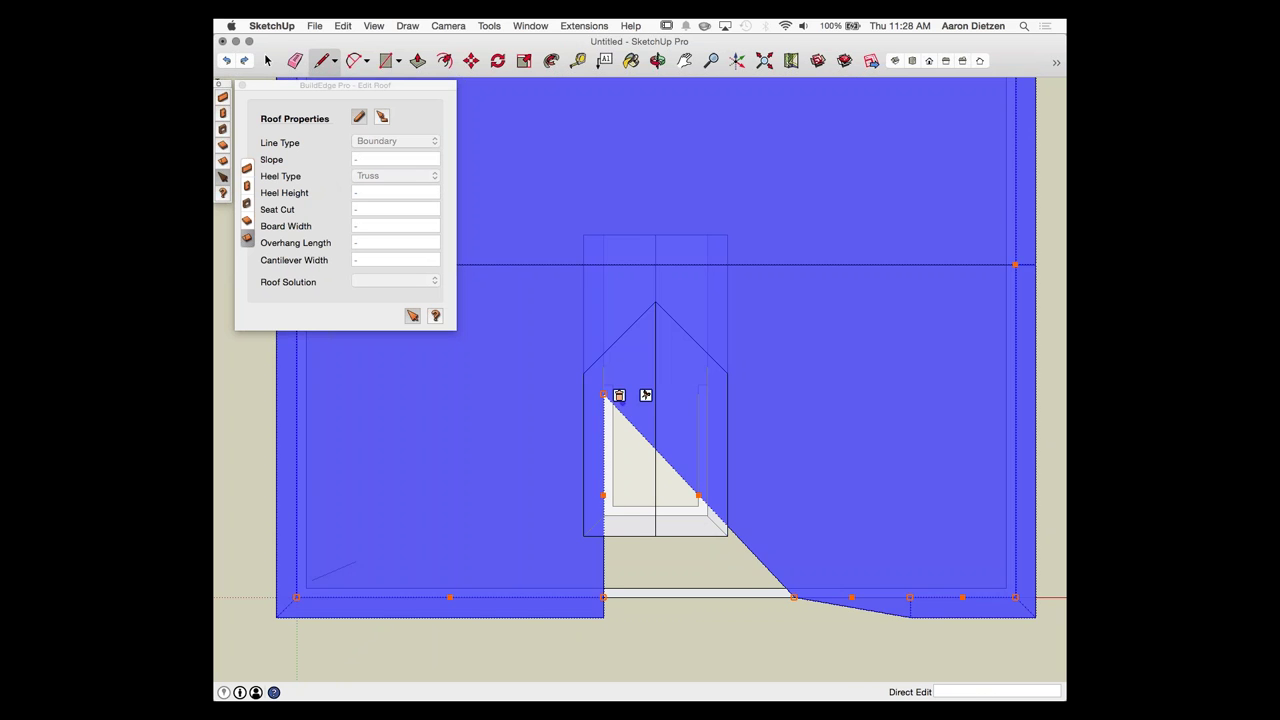
pyautogui.click(605, 393)
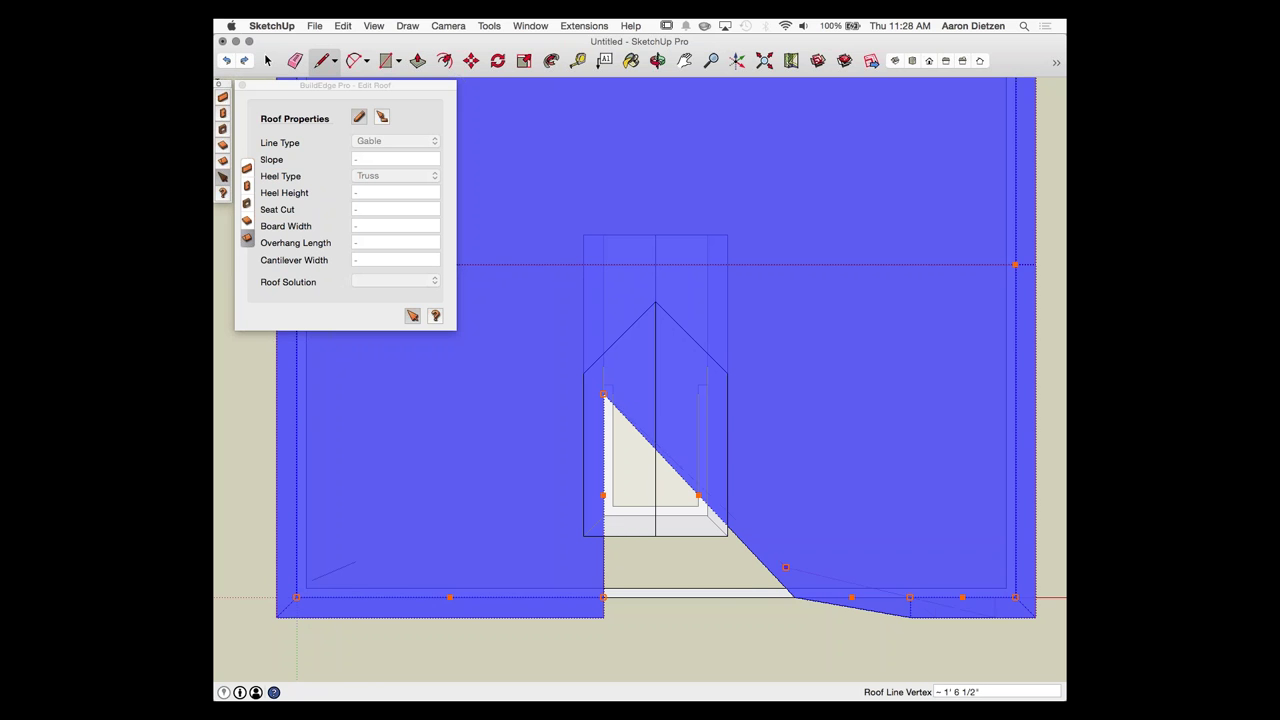
pyautogui.click(707, 394)
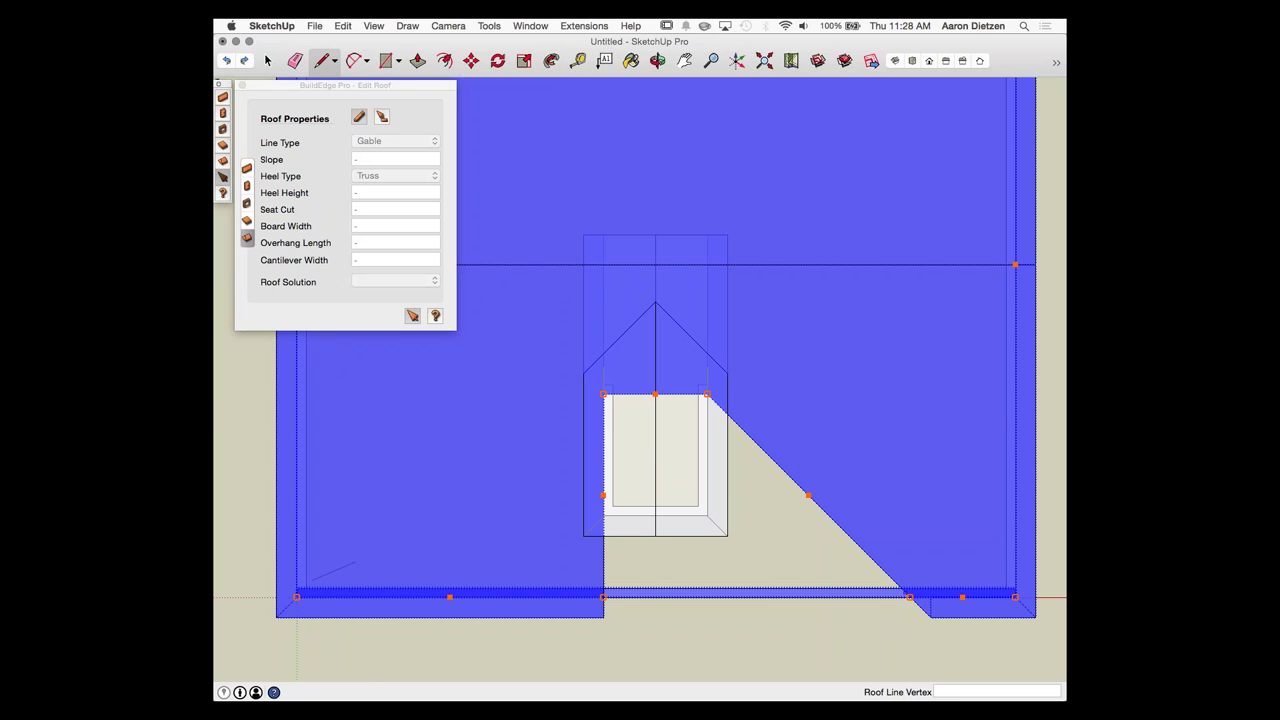
# Step: Move the remaining split vertex along the eave until it lines up with the dormer's right wall
pyautogui.click(909, 597)
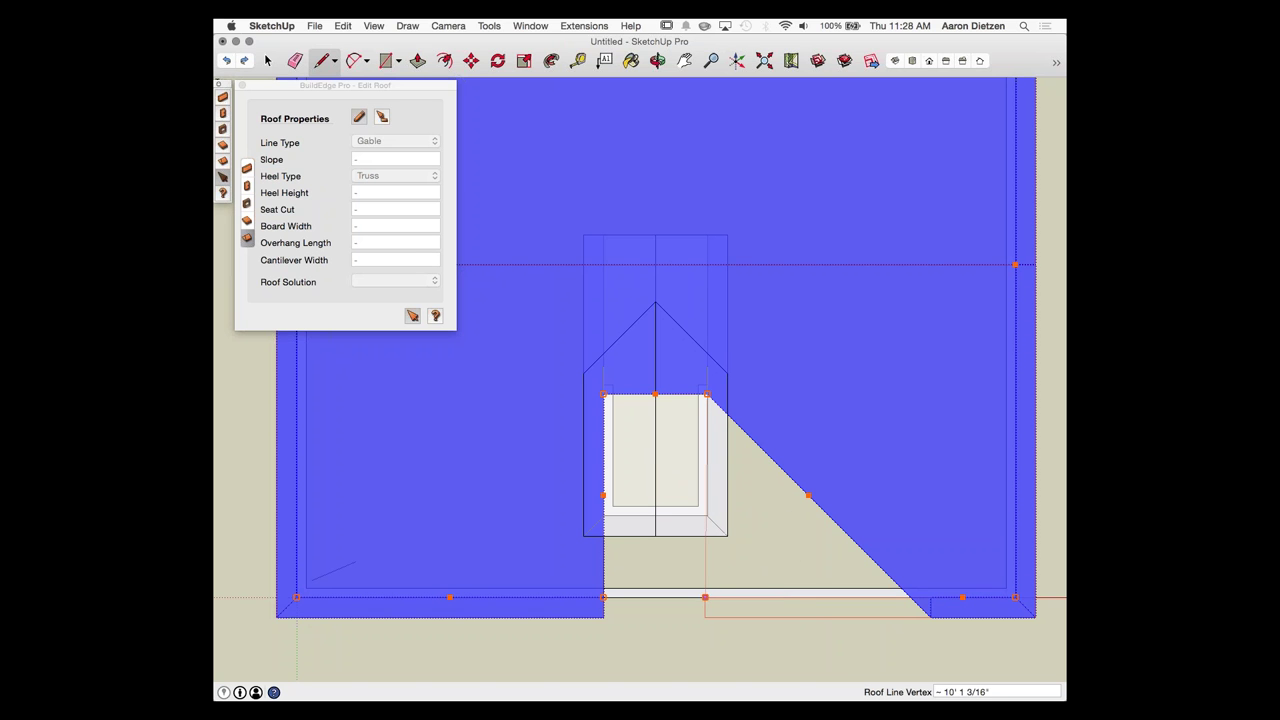
pyautogui.moveTo(712, 520); pyautogui.dragTo(707, 597)
pyautogui.click(709, 599)
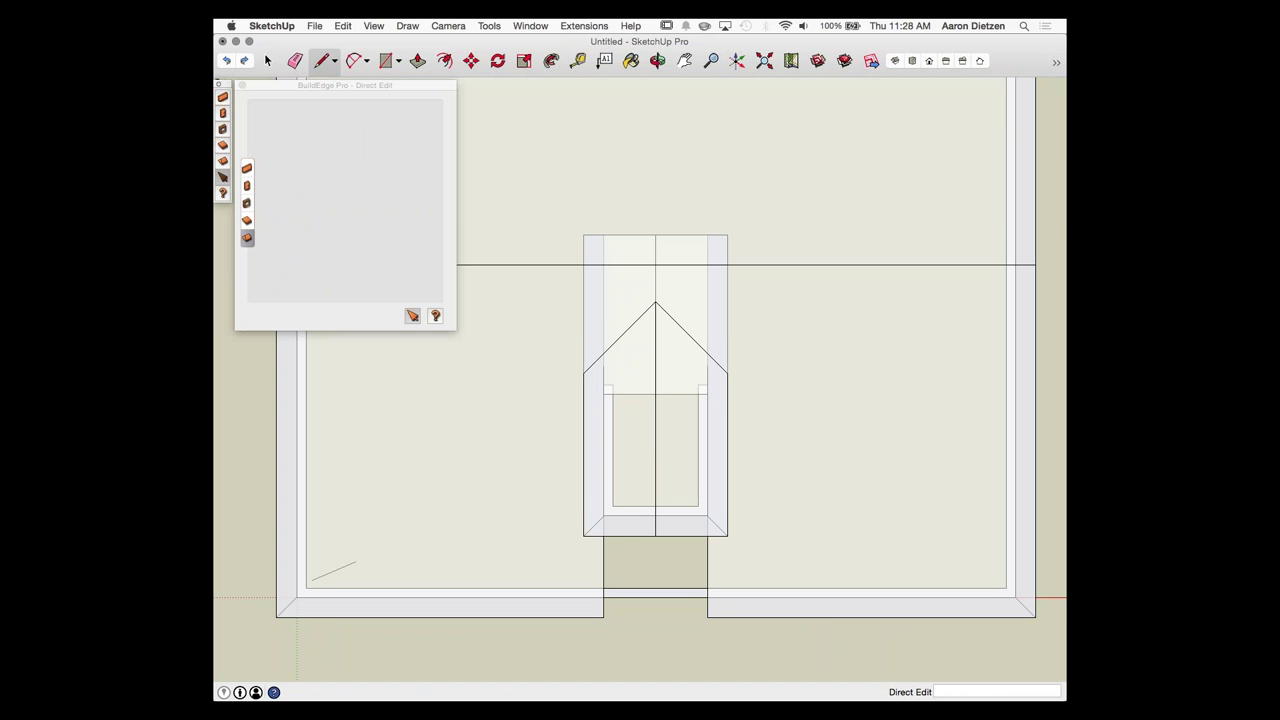
# Step: Turn off the X-Ray style and show the dormer and the roof opening in a shaded 3D view
pyautogui.scroll(2, 676, 635)
pyautogui.moveTo(676, 600); pyautogui.dragTo(800, 410, button='middle')
pyautogui.click(1056, 62)
pyautogui.moveTo(1000, 64)
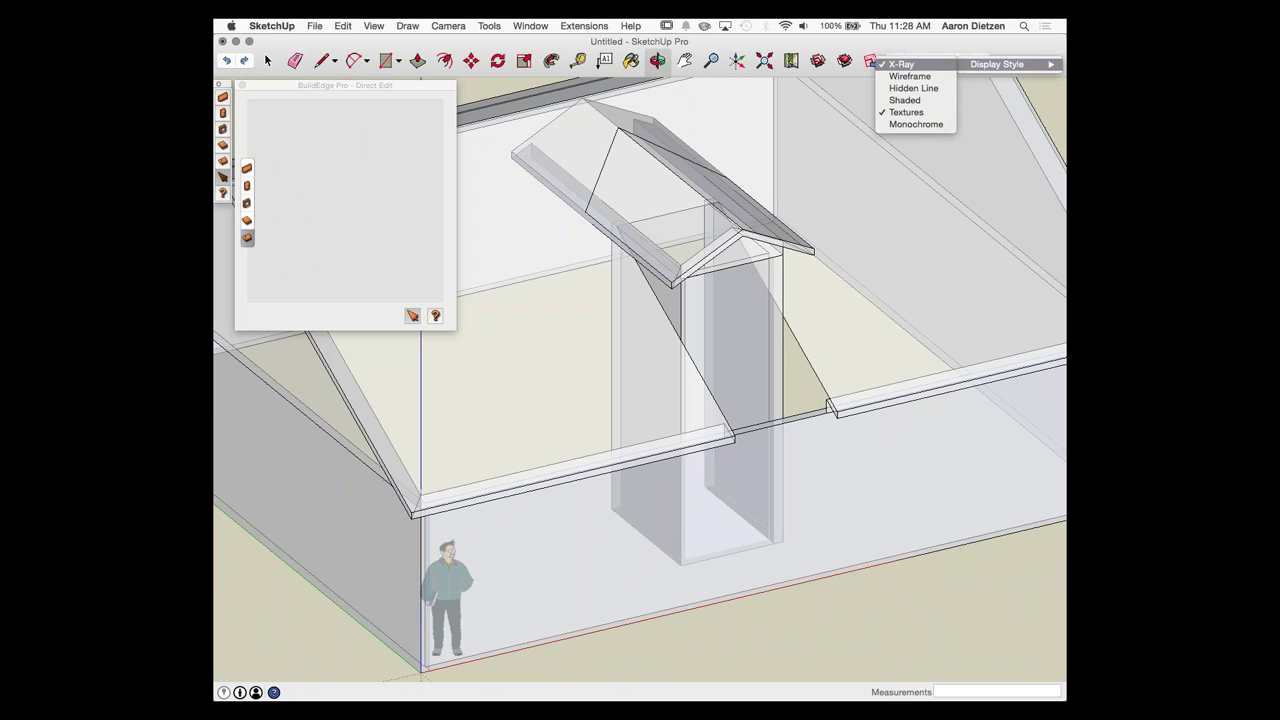
pyautogui.click(909, 70)
pyautogui.moveTo(782, 240); pyautogui.dragTo(560, 255, button='middle')
pyautogui.moveTo(560, 365); pyautogui.dragTo(568, 432, button='middle')
pyautogui.scroll(-4, 566, 438)
pyautogui.press('super+t')
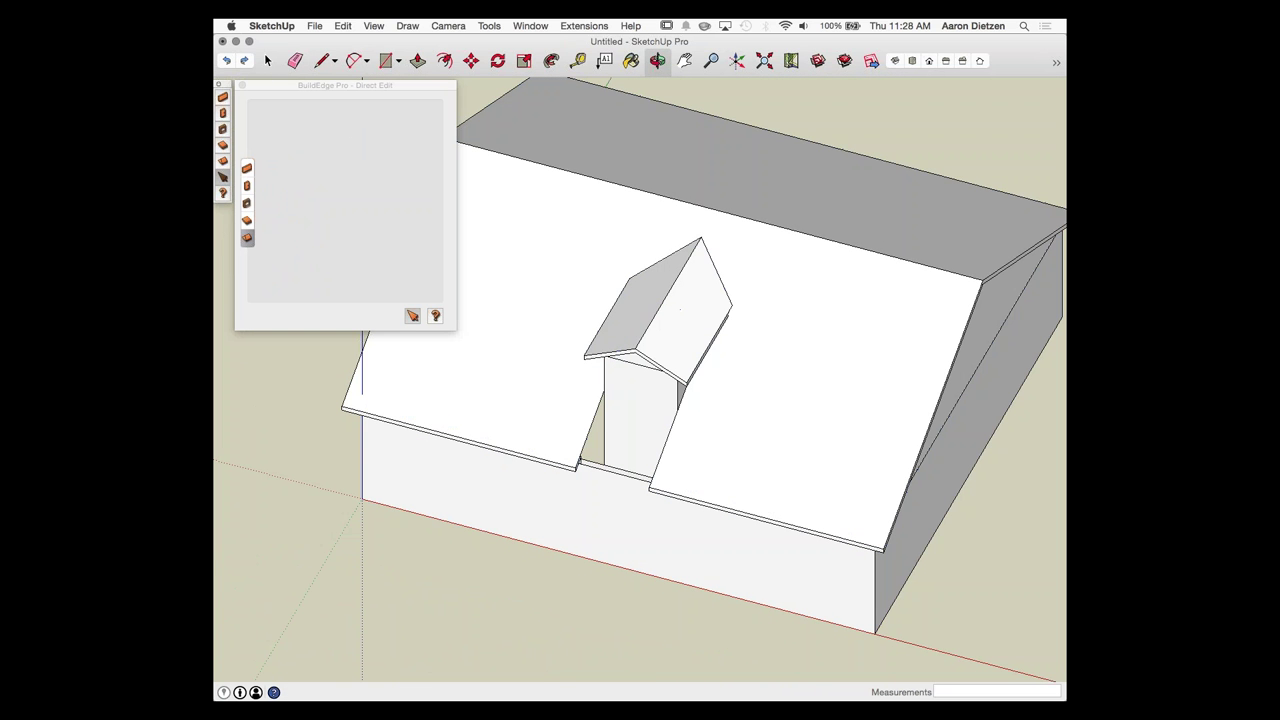
pyautogui.press('super+Tab')
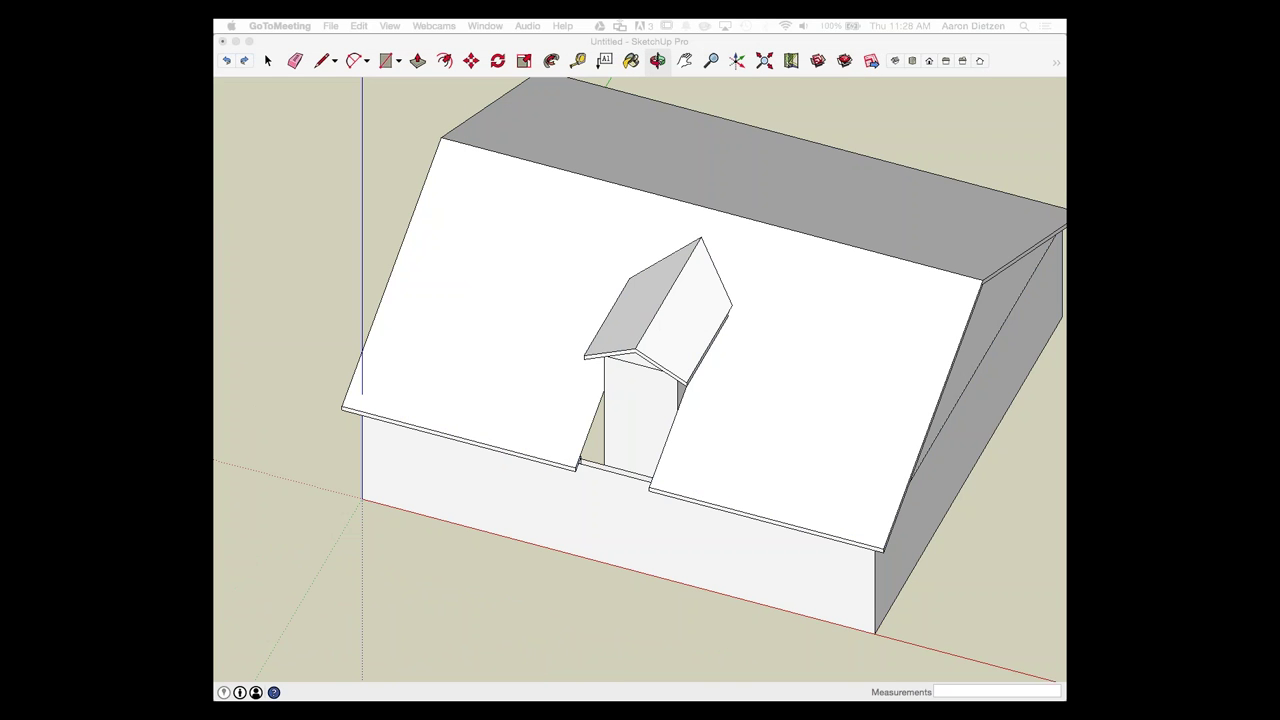
pyautogui.scroll(5, 610, 449)
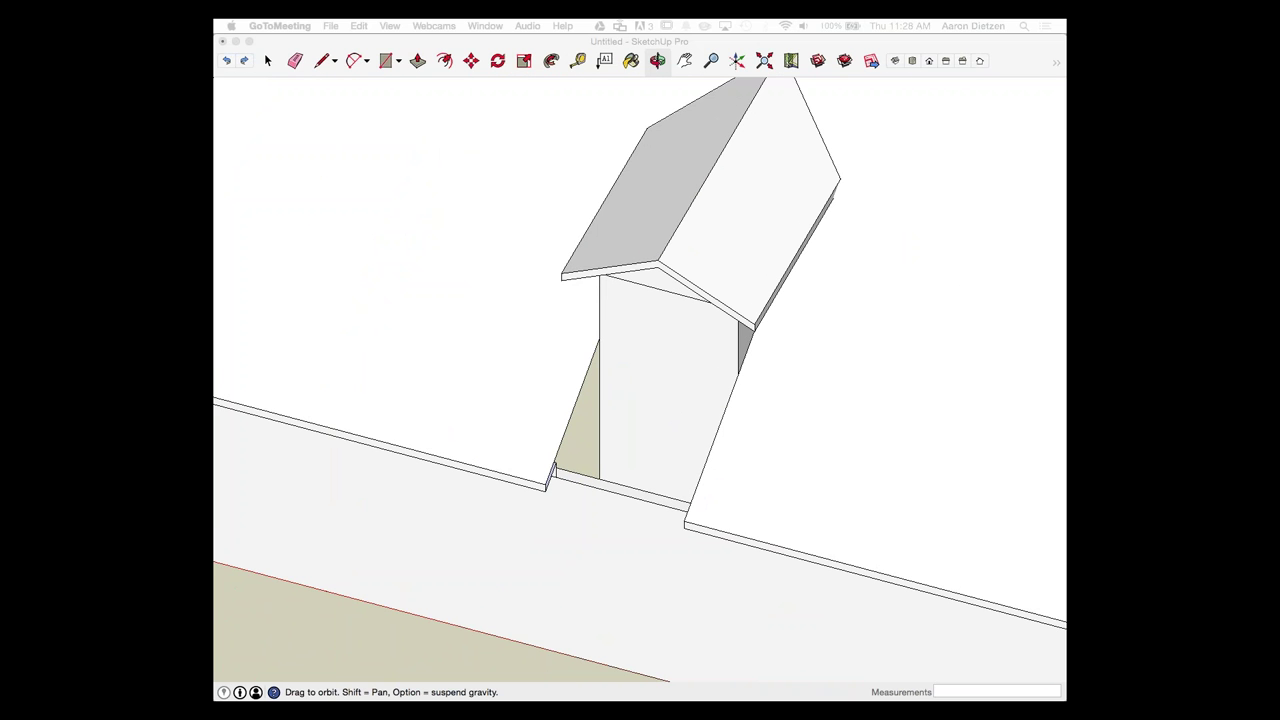
pyautogui.scroll(-3, 625, 500)
pyautogui.press('super+Tab')
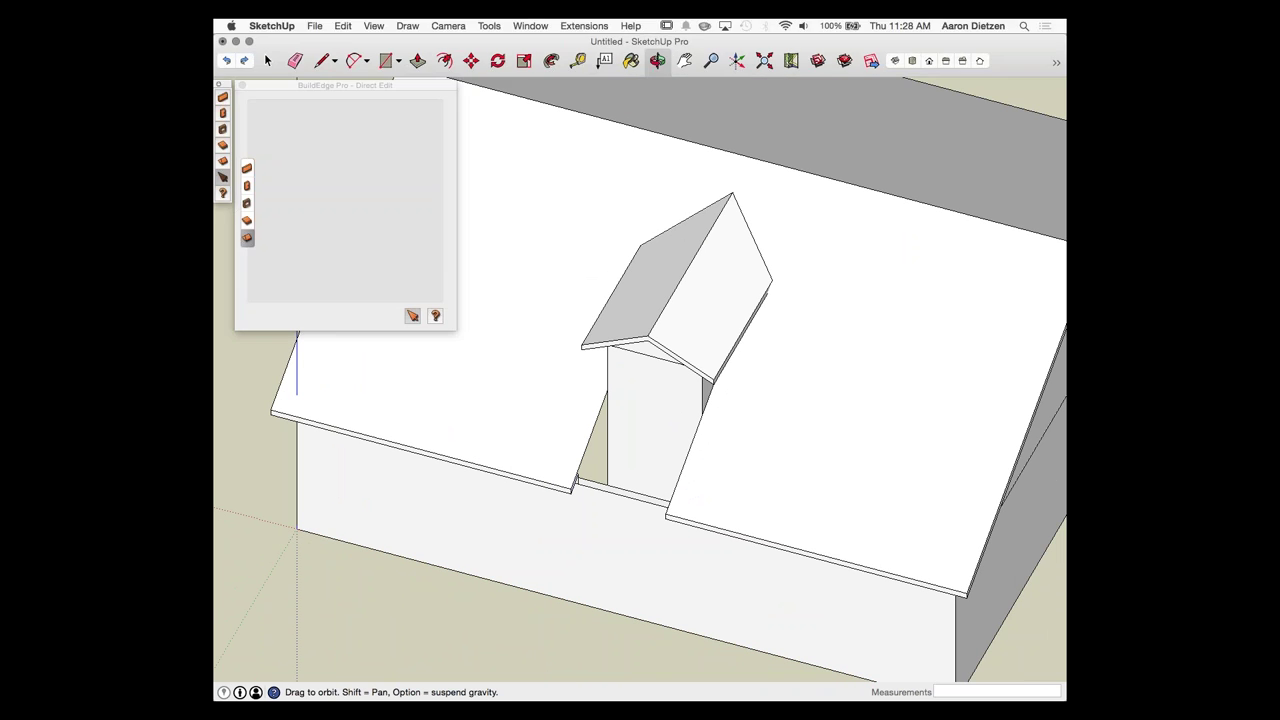
# Step: Start a new roof with line type Standard and a slope of 6/12
pyautogui.click(247, 221)
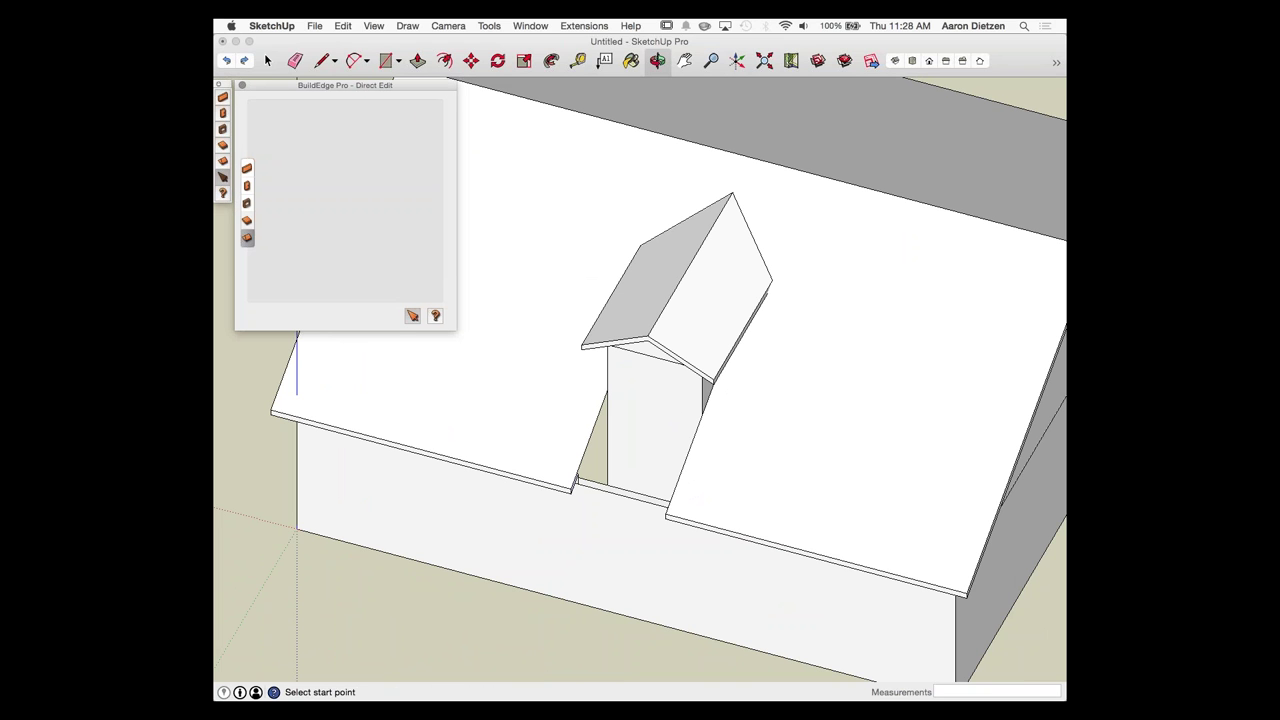
pyautogui.click(247, 238)
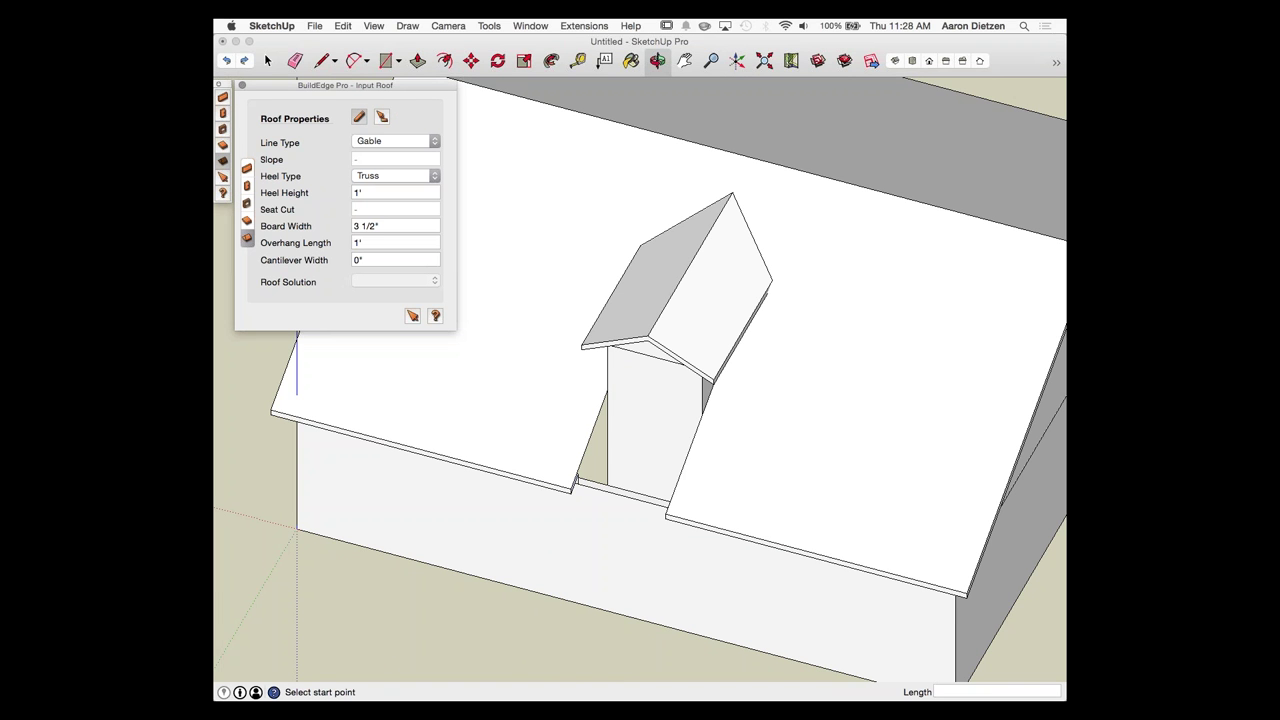
pyautogui.click(395, 141)
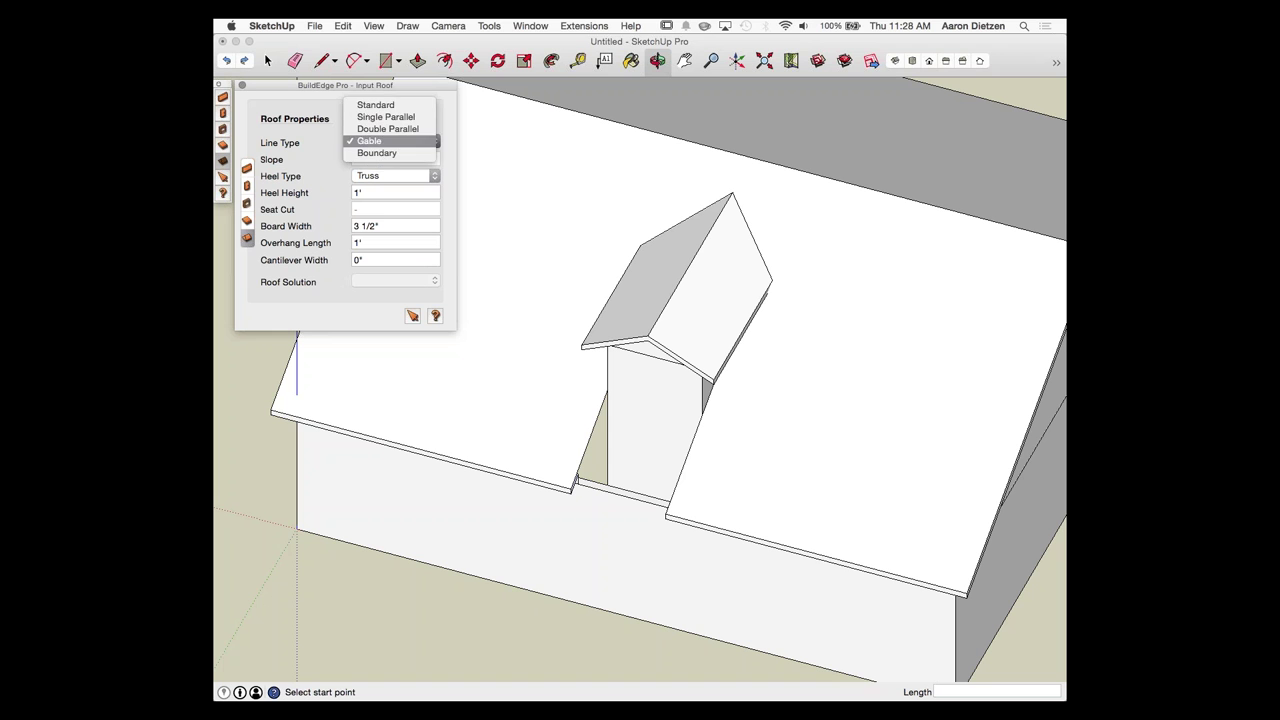
pyautogui.click(395, 105)
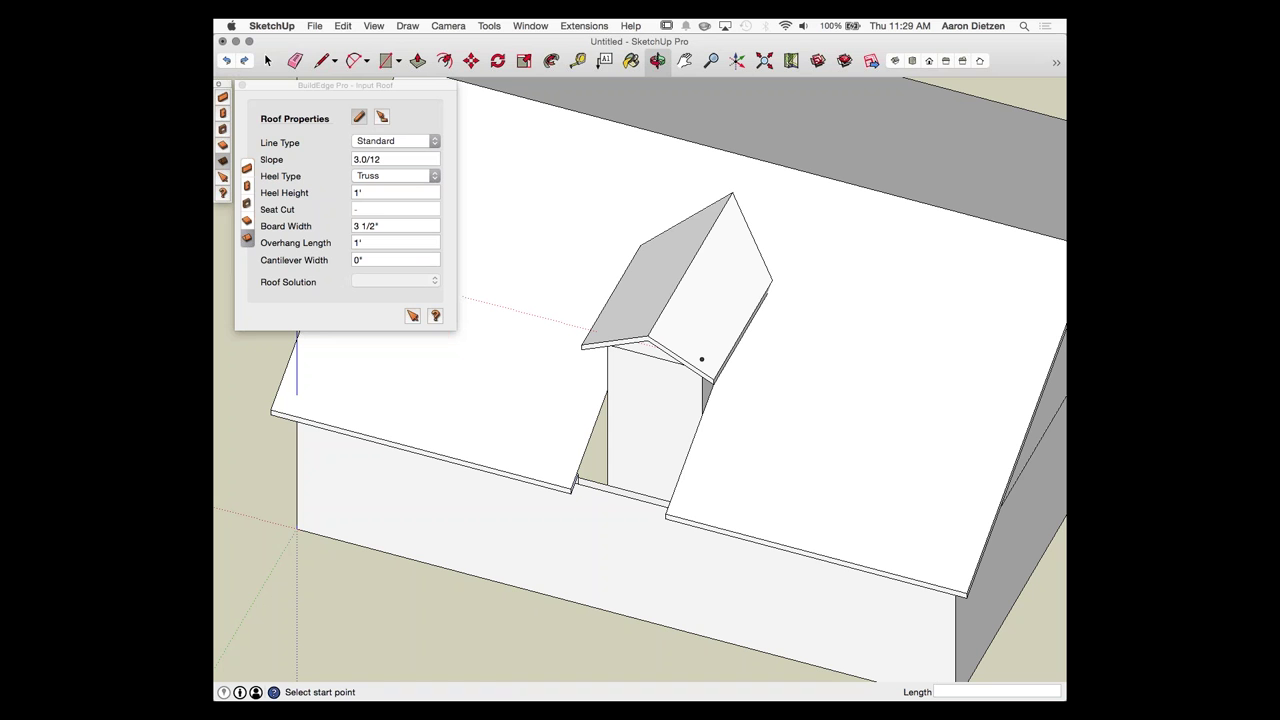
pyautogui.click(362, 160)
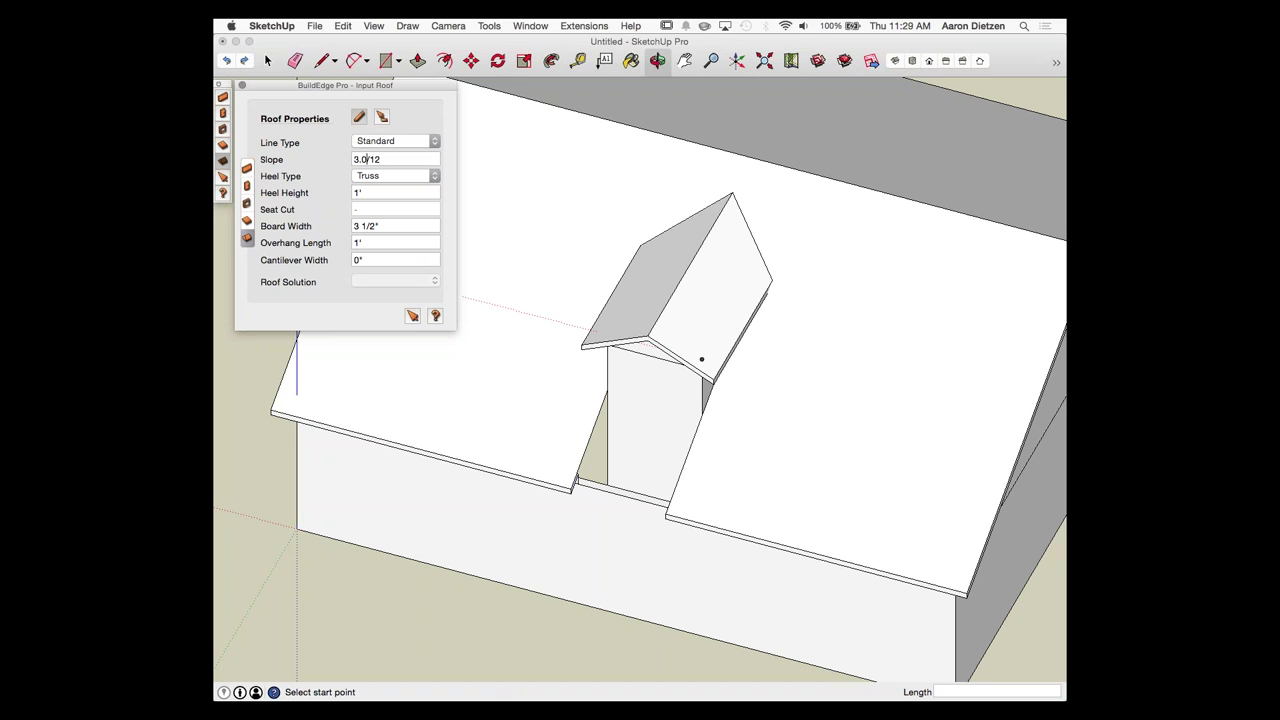
pyautogui.doubleClick(366, 159)
pyautogui.write('6')
pyautogui.press('Return')
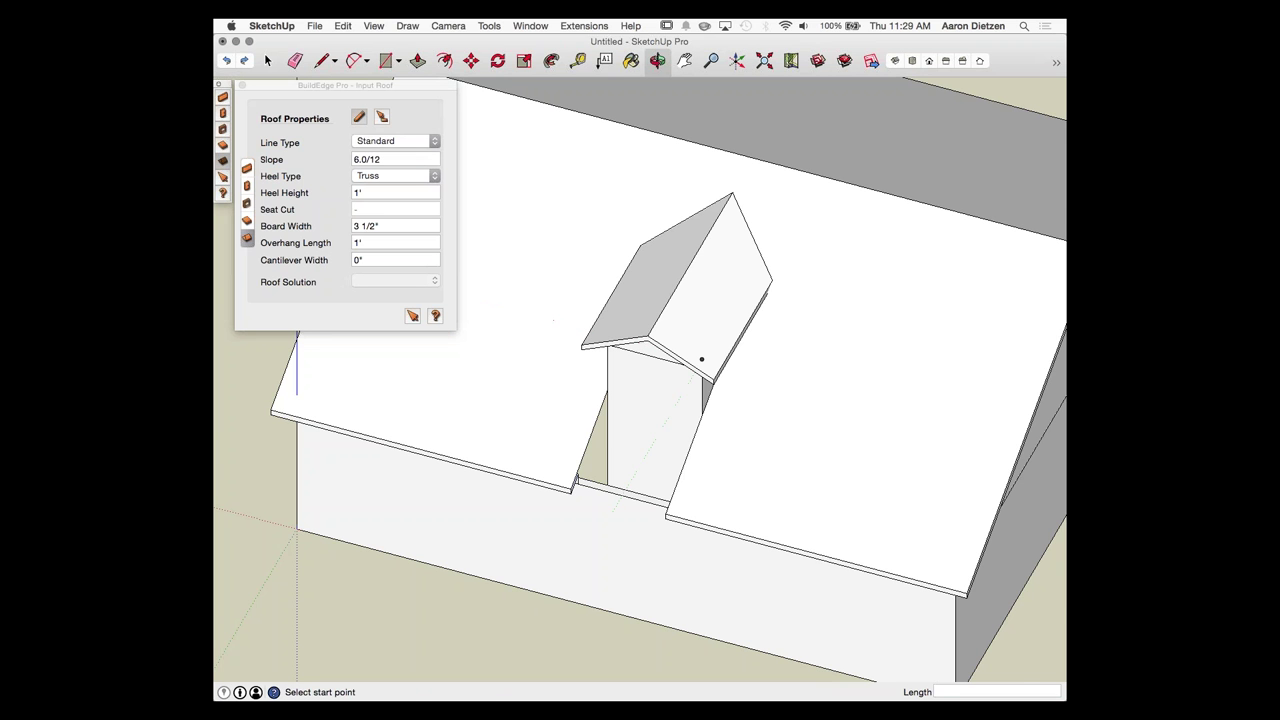
# Step: Draw the new roof's Standard eave line along the front wall, across the full width of the opening
pyautogui.moveTo(702, 358)
pyautogui.mouseDown(button='middle')
pyautogui.moveTo(711, 340)
pyautogui.moveTo(690, 355)
pyautogui.mouseUp(button='middle')
pyautogui.scroll(5, 785, 478)
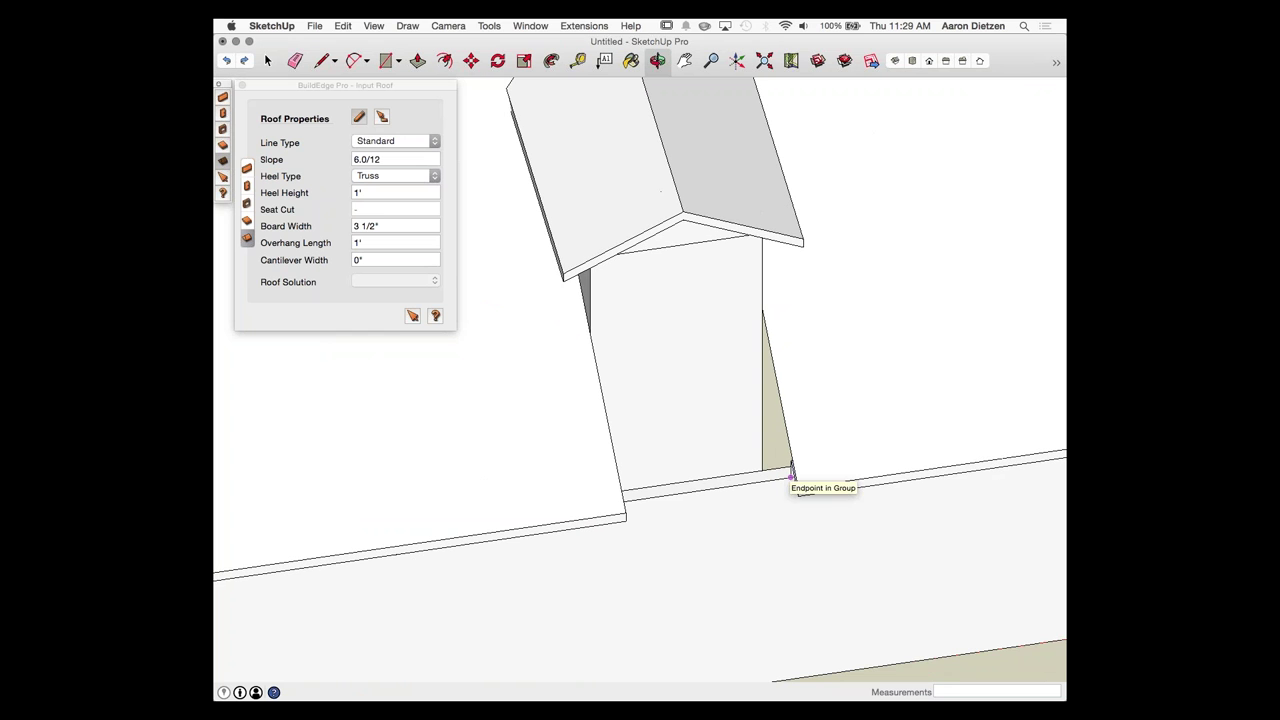
pyautogui.click(790, 478)
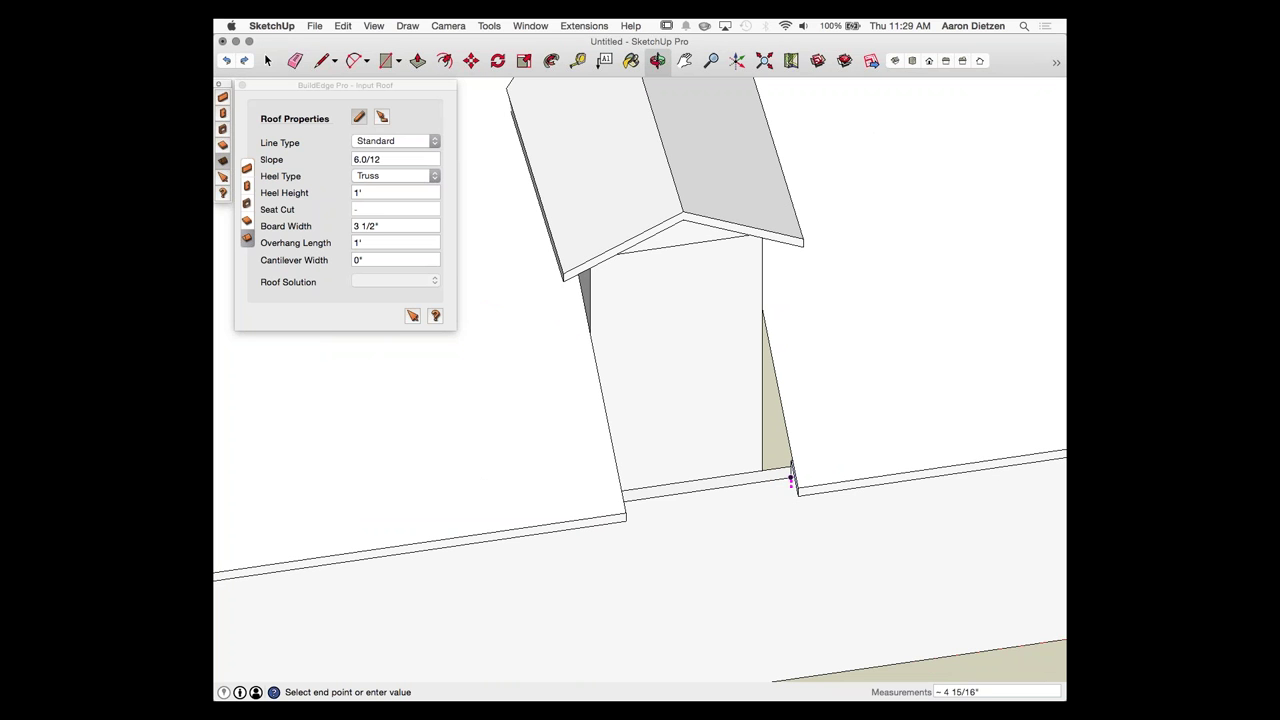
pyautogui.scroll(-1, 788, 479)
pyautogui.scroll(5, 788, 479)
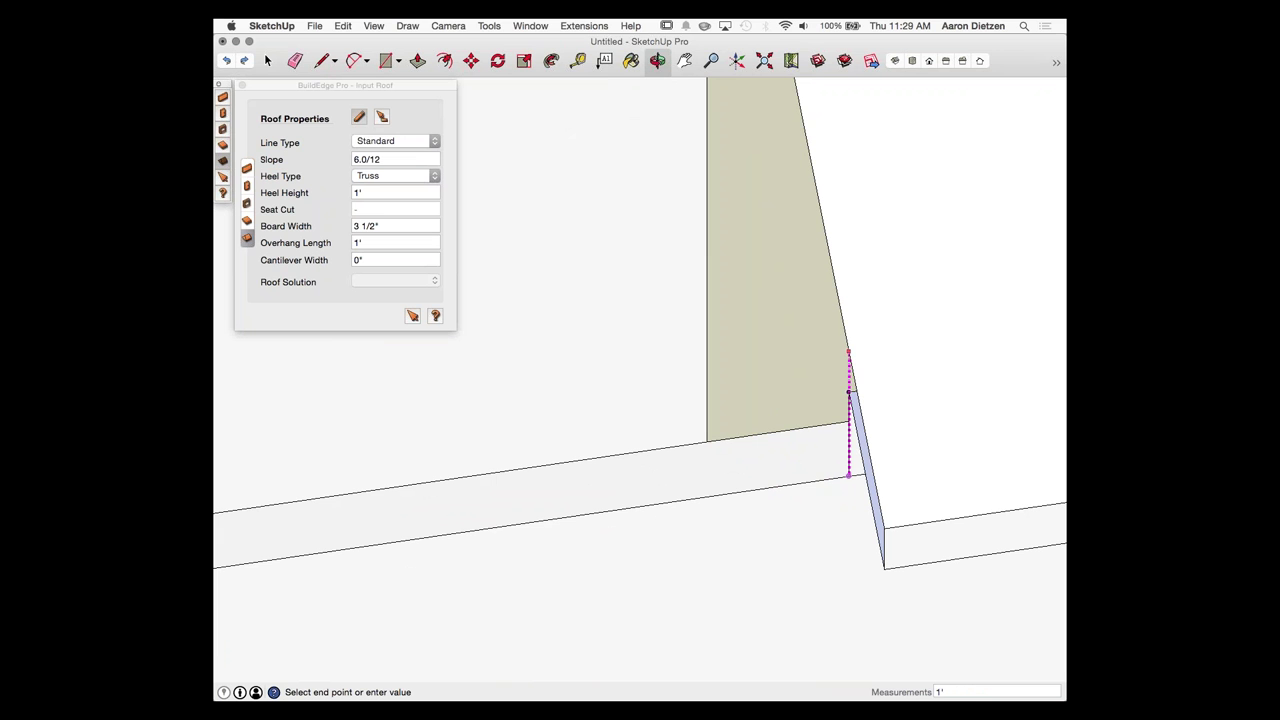
pyautogui.moveTo(880, 571); pyautogui.dragTo(871, 514, button='middle')
pyautogui.moveTo(940, 483); pyautogui.dragTo(766, 494, button='middle')
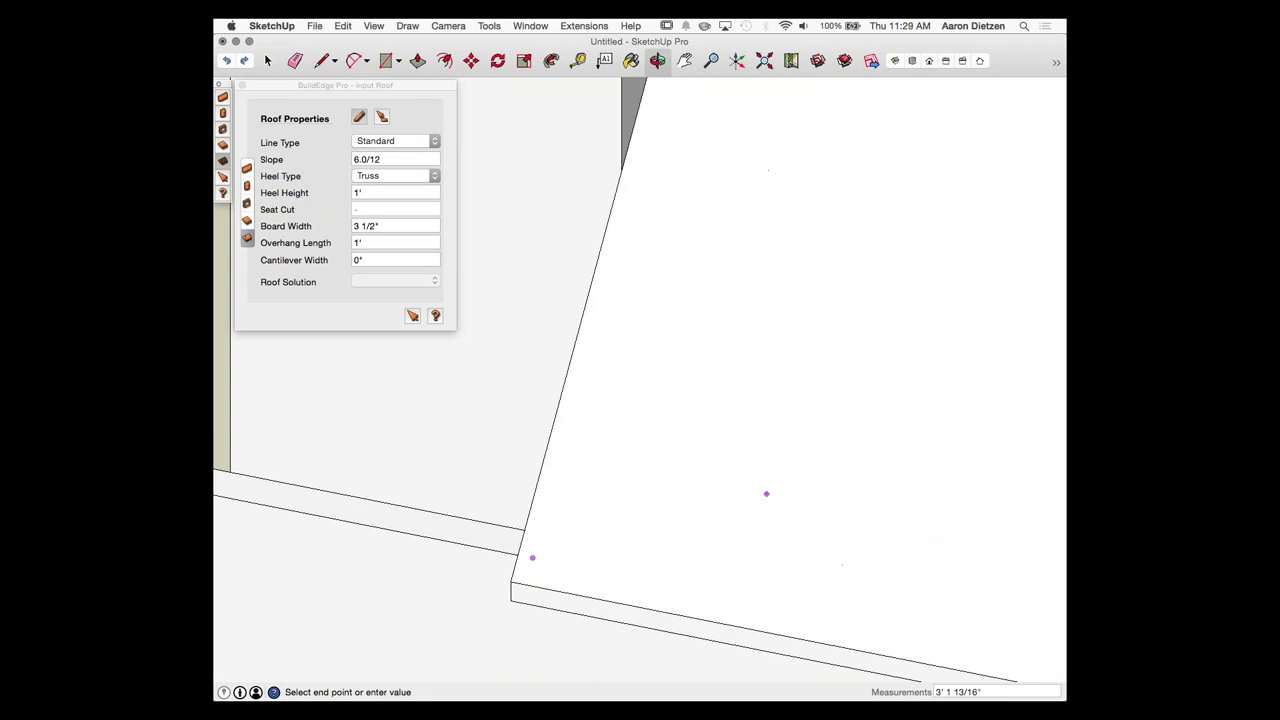
pyautogui.scroll(-5, 764, 515)
pyautogui.scroll(3, 533, 517)
pyautogui.moveTo(769, 548); pyautogui.dragTo(920, 567, button='middle')
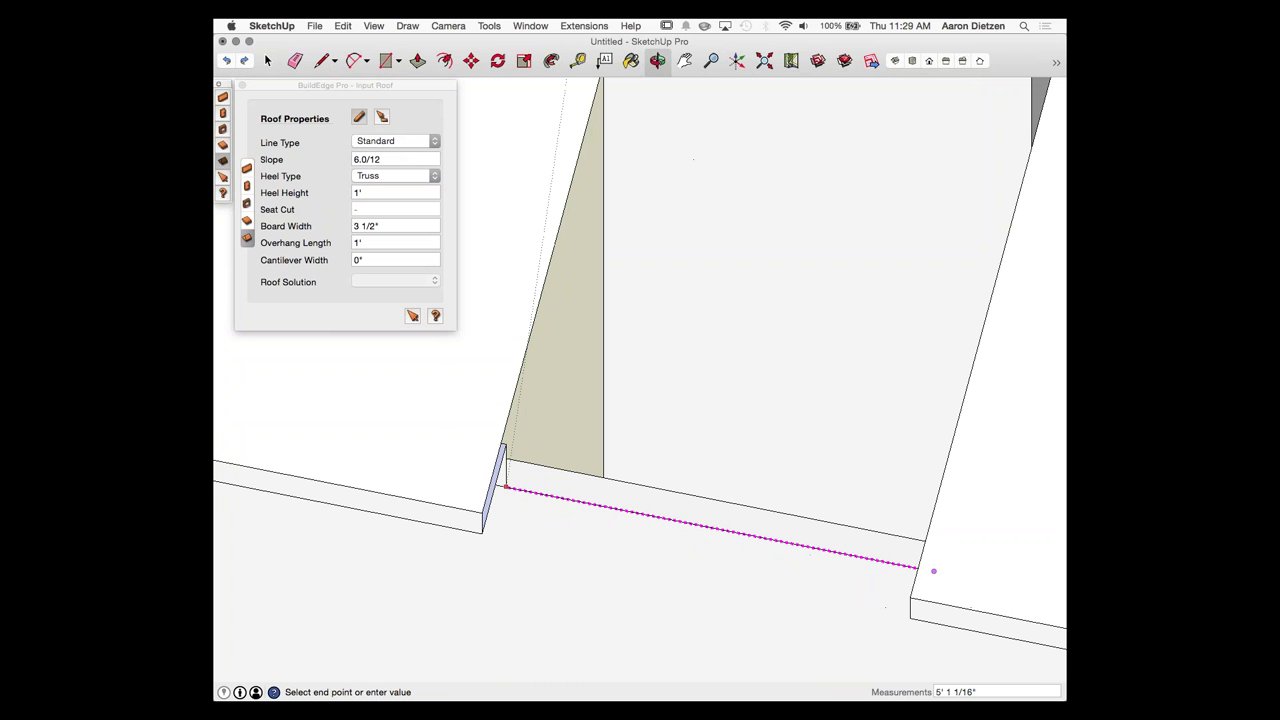
pyautogui.click(918, 567)
pyautogui.scroll(-1, 563, 515)
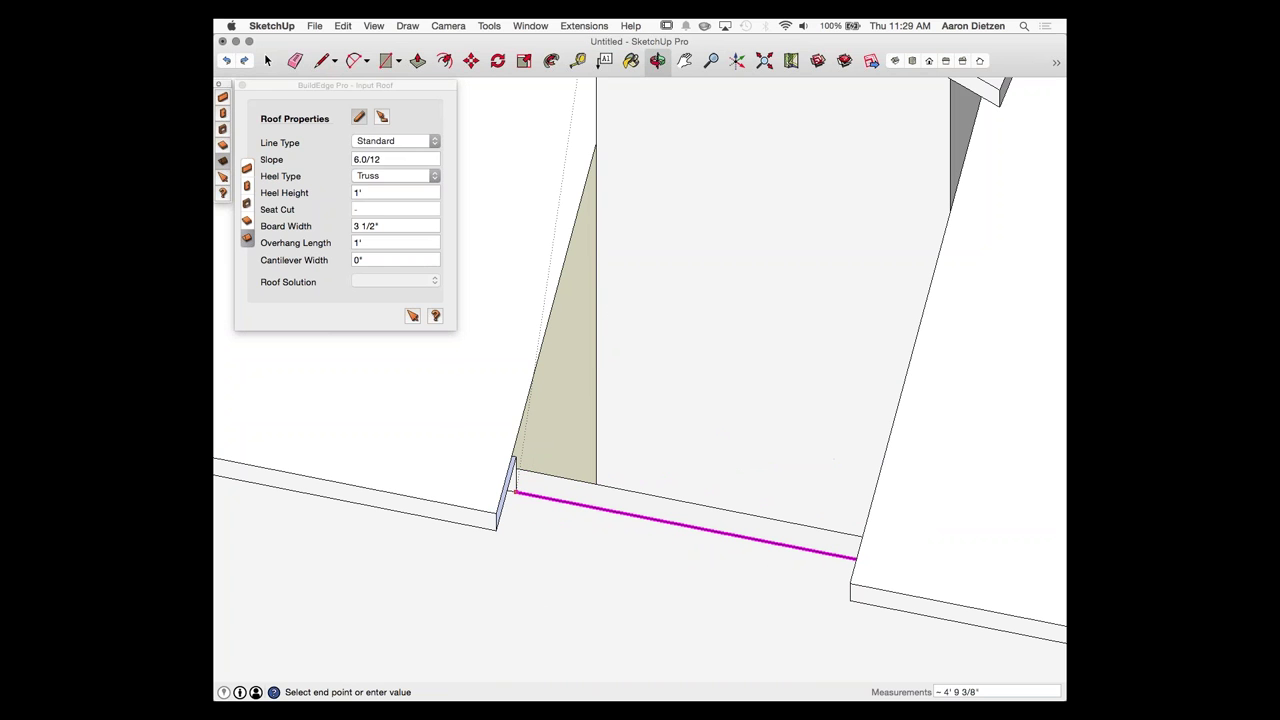
# Step: Close the infill roof outline with Boundary lines along both sides of the opening and across the dormer's front wall
pyautogui.click(395, 141)
pyautogui.click(377, 189)
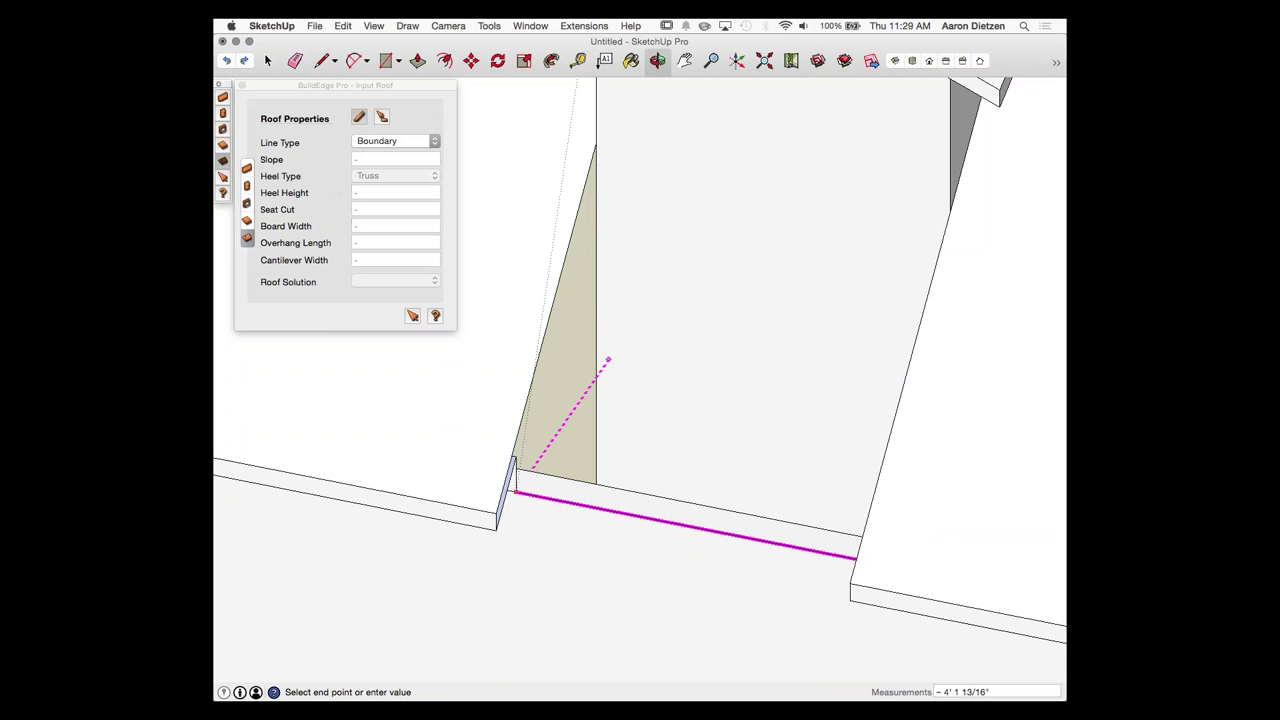
pyautogui.click(598, 303)
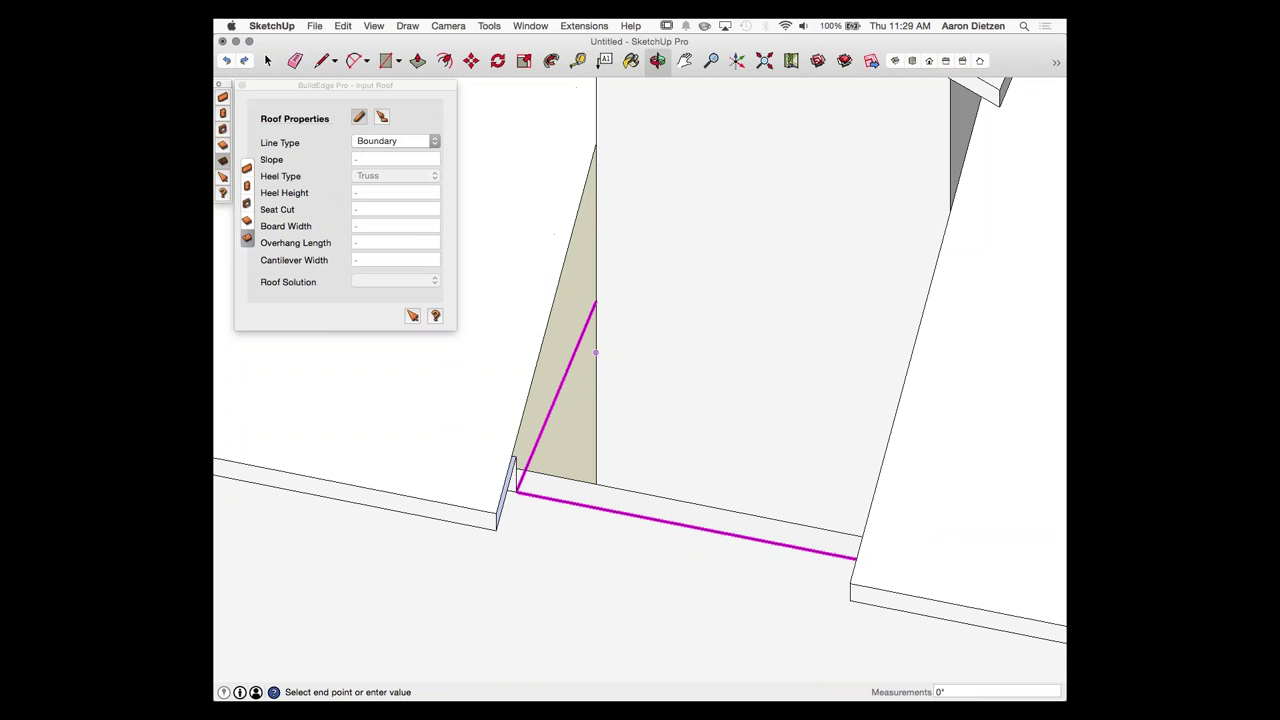
pyautogui.moveTo(503, 311); pyautogui.dragTo(614, 371, button='middle')
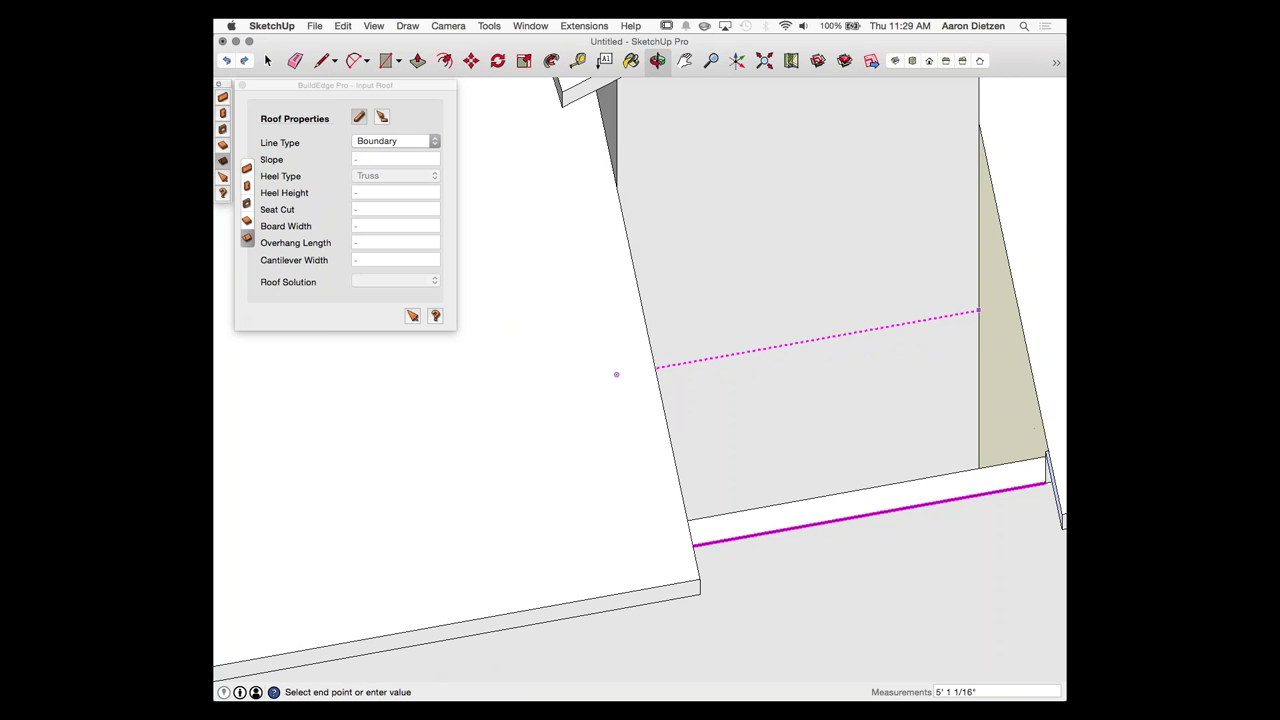
pyautogui.click(979, 312)
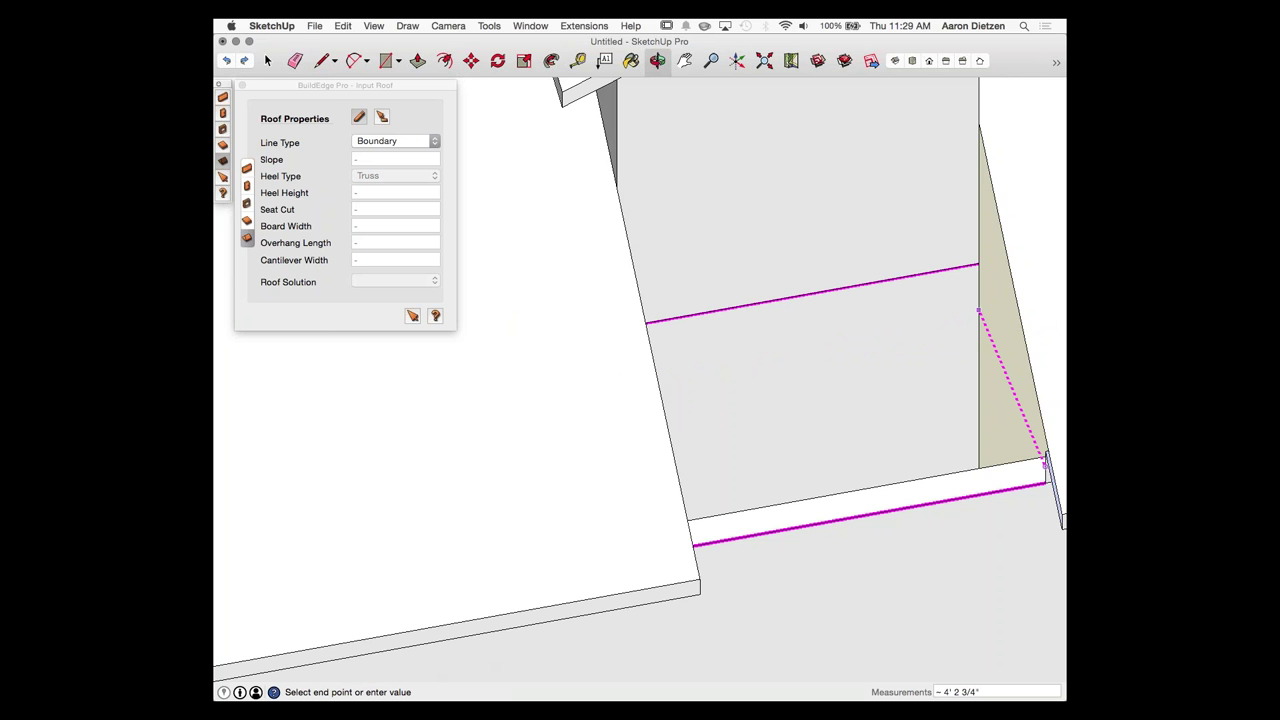
pyautogui.click(1046, 483)
pyautogui.scroll(-8, 897, 397)
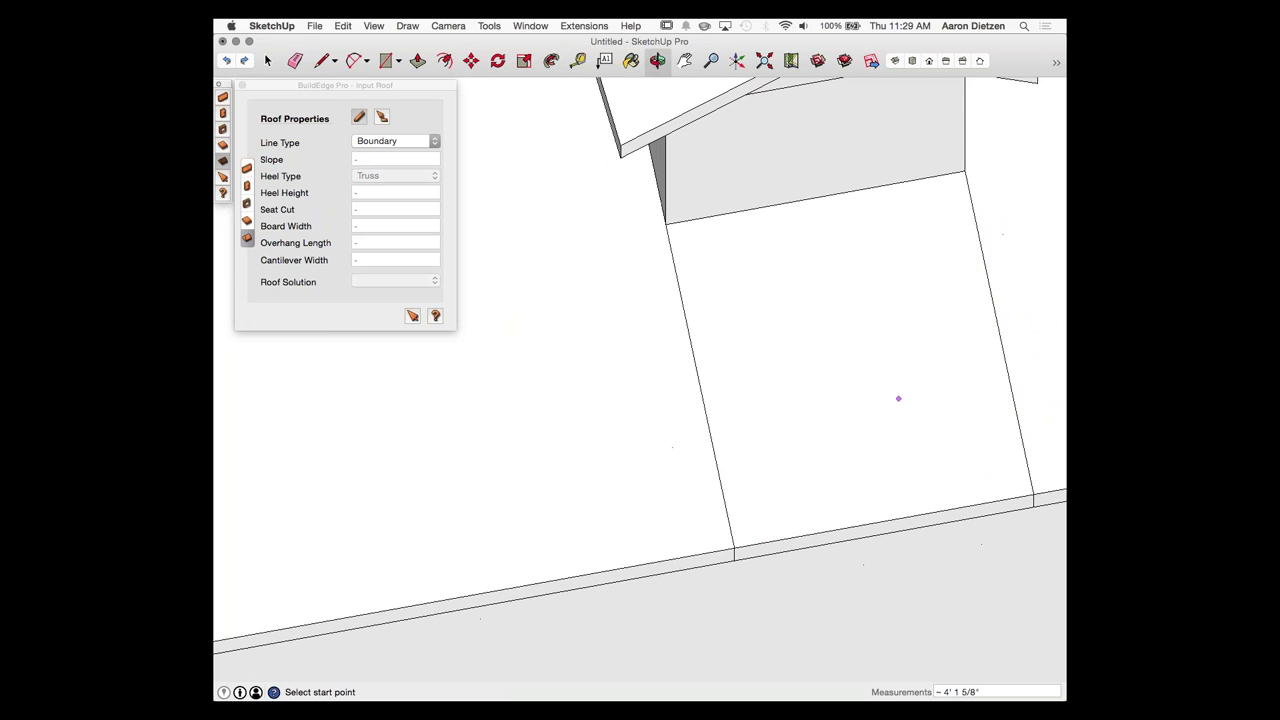
pyautogui.moveTo(974, 397); pyautogui.dragTo(794, 406, button='middle')
pyautogui.scroll(-2, 794, 406)
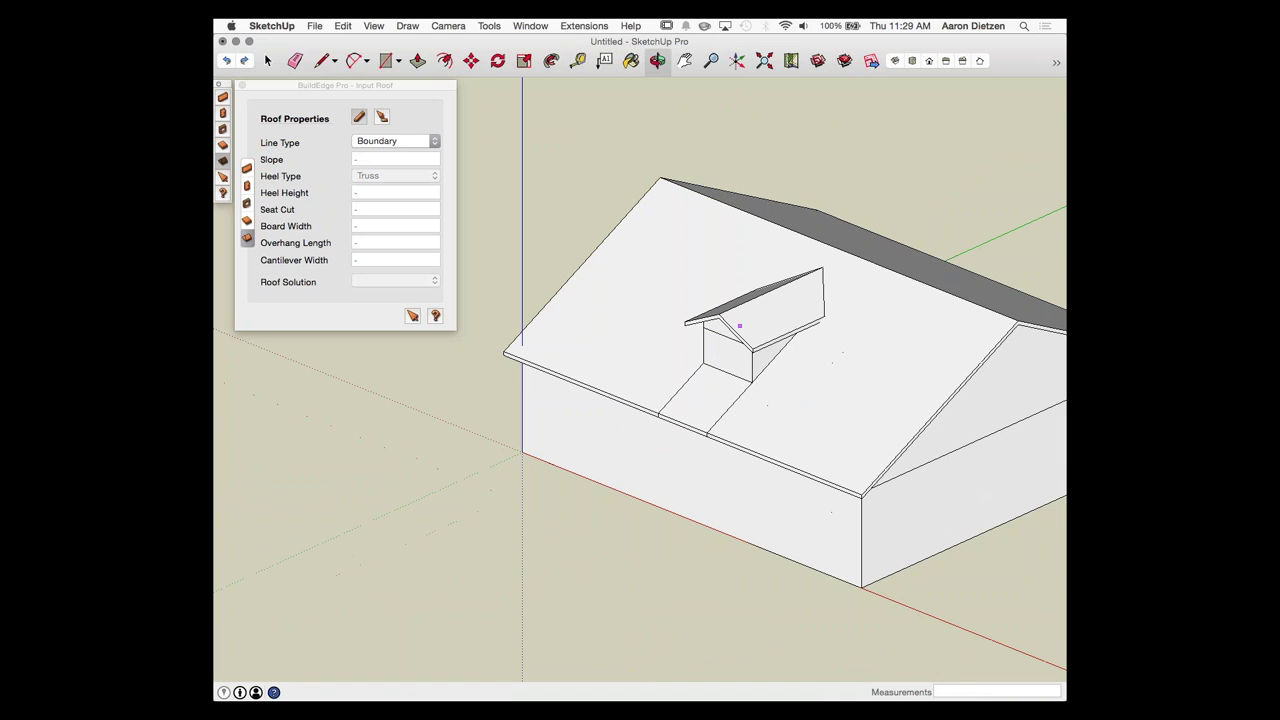
pyautogui.scroll(4, 716, 435)
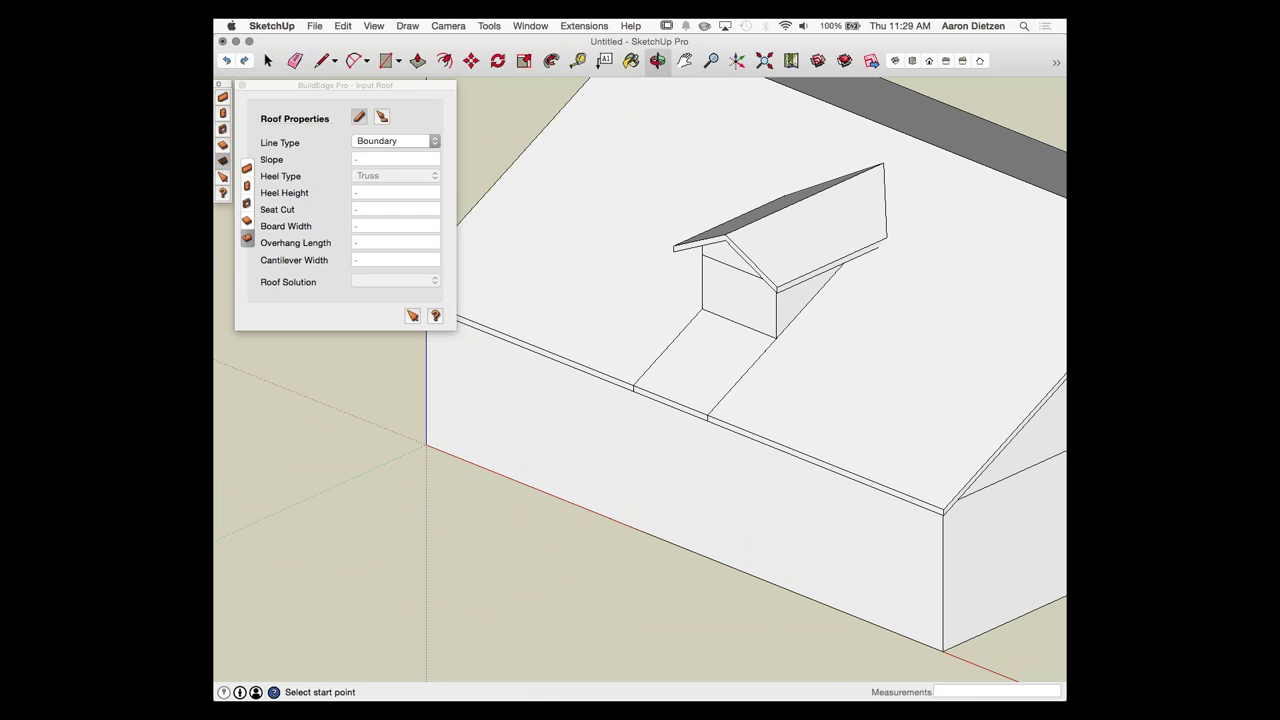
# Step: Open the infill roof group in front of the dormer and hide its side seam edges with the Eraser
pyautogui.press('space')
pyautogui.scroll(4, 669, 367)
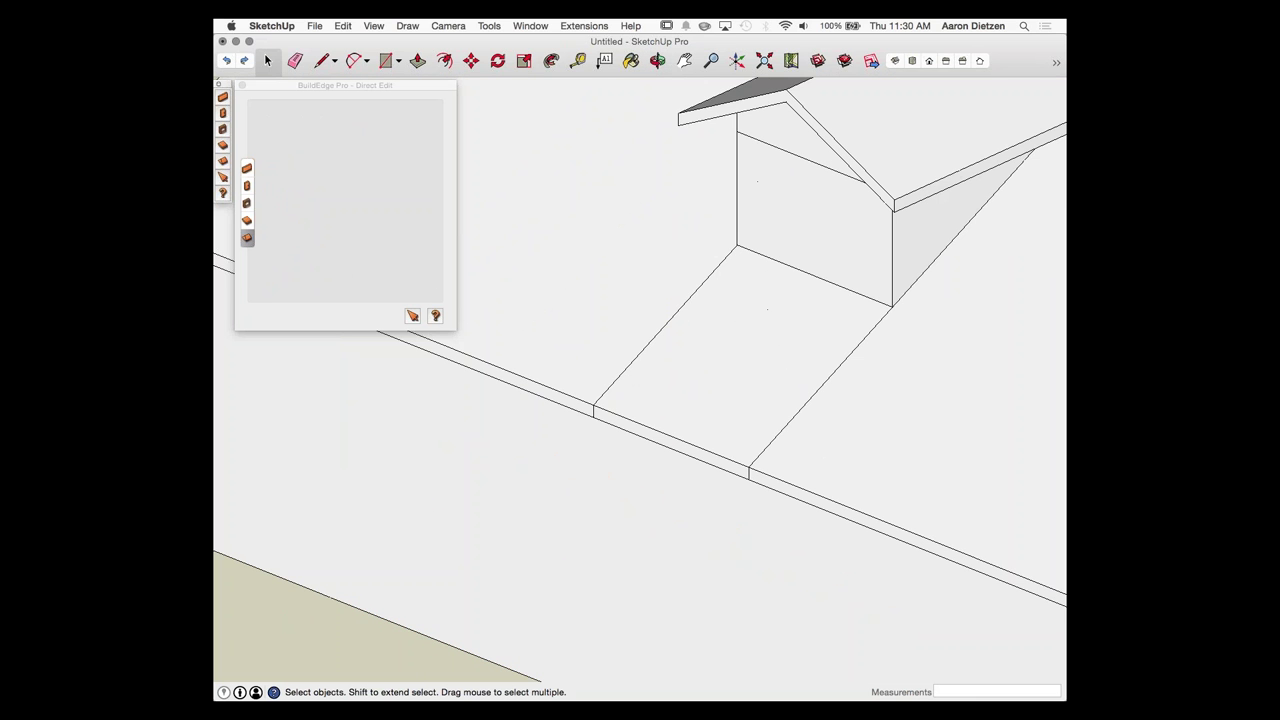
pyautogui.doubleClick(890, 302)
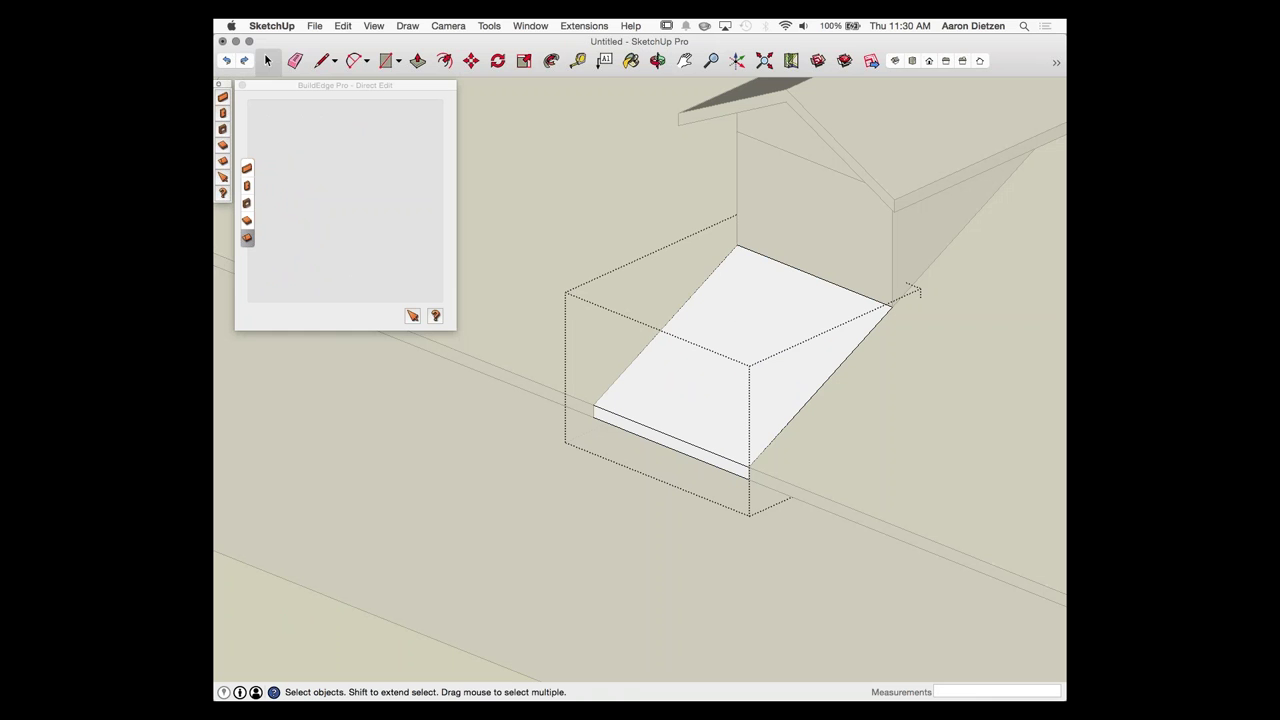
pyautogui.press('e')
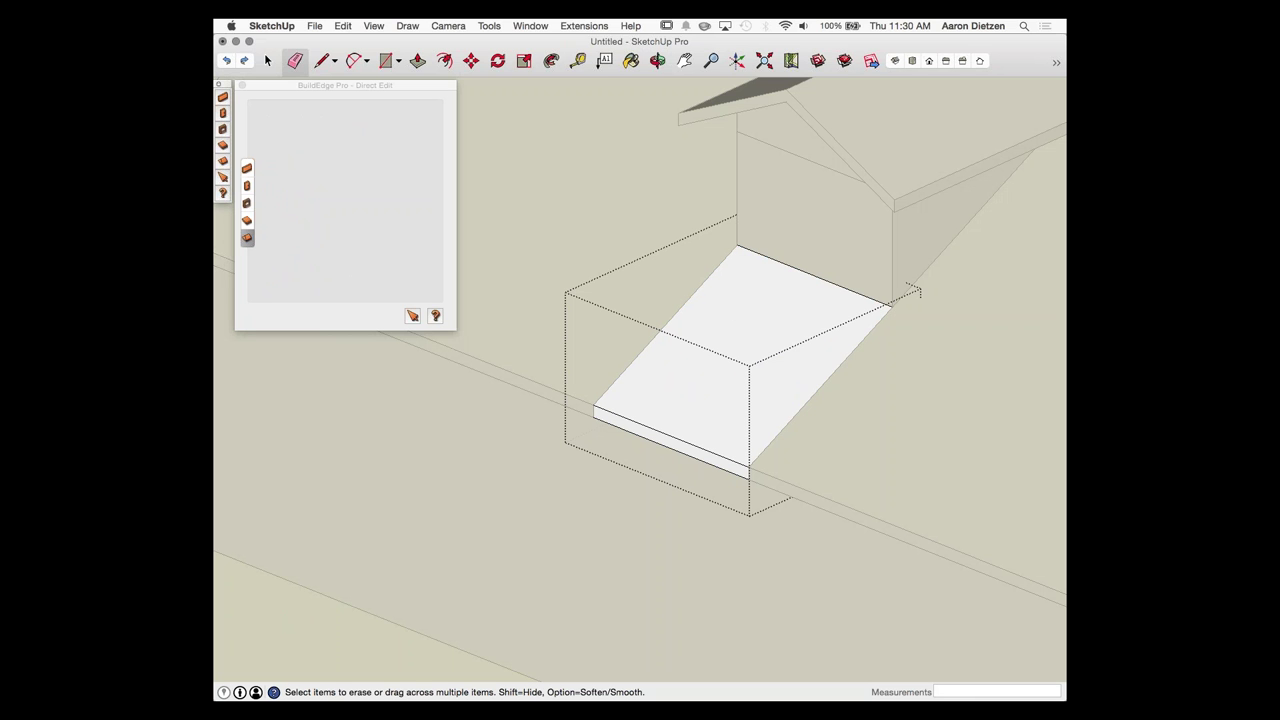
pyautogui.press('space')
# Step: Open the main roof group and hide its seam edges on both sides of the infill roof with the Eraser
pyautogui.doubleClick(840, 430)
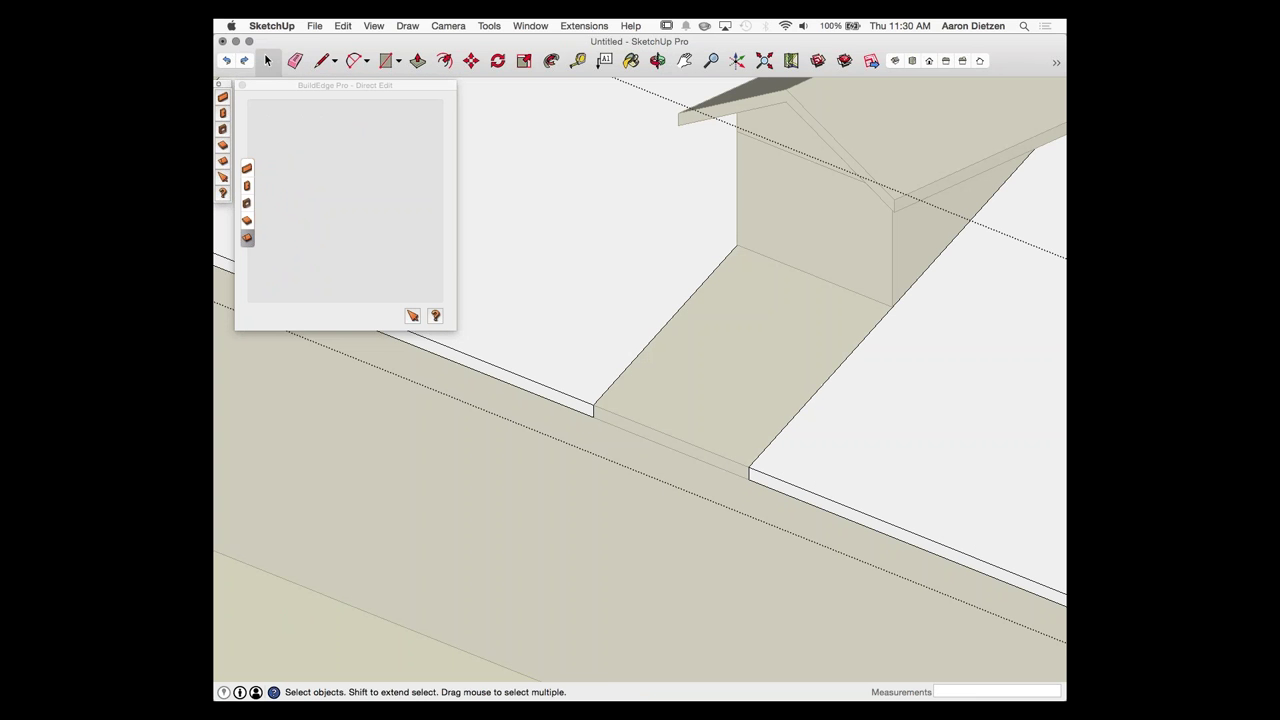
pyautogui.press('e')
pyautogui.keyDown('shift'); pyautogui.click(665, 325); pyautogui.keyUp('shift')
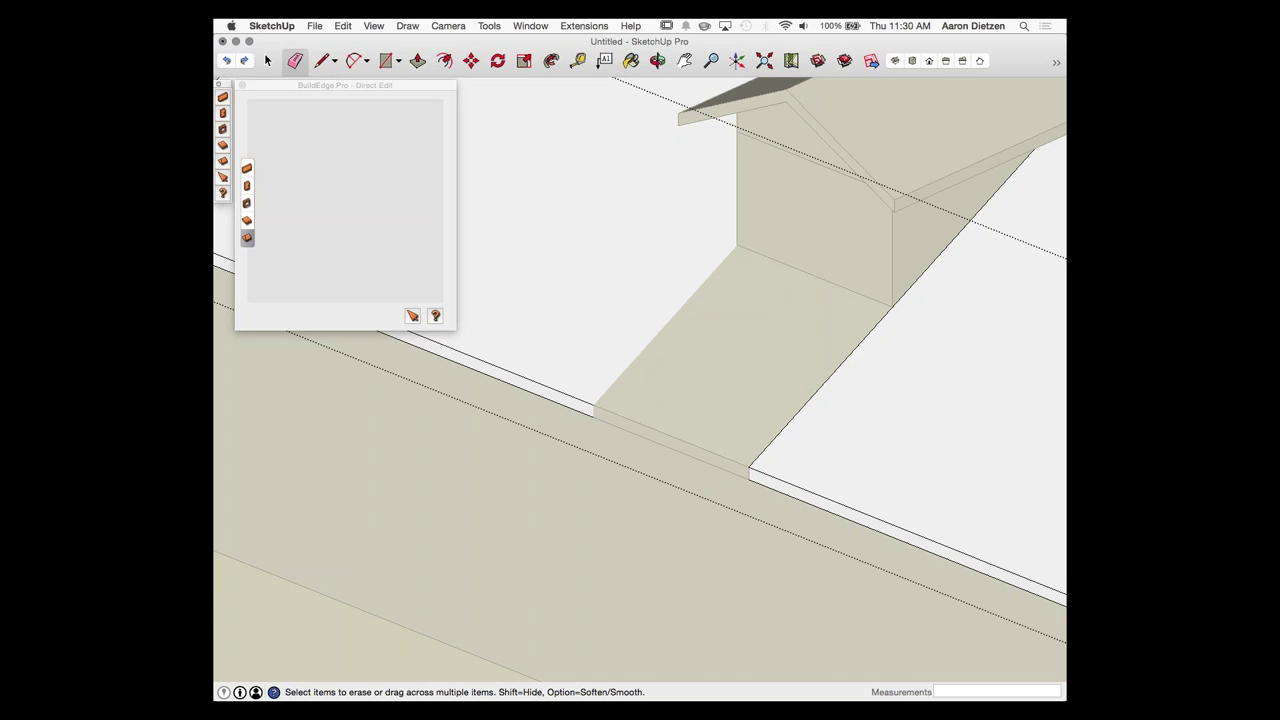
pyautogui.keyDown('shift'); pyautogui.click(820, 388); pyautogui.keyUp('shift')
pyautogui.press('space')
pyautogui.scroll(-10, 685, 468)
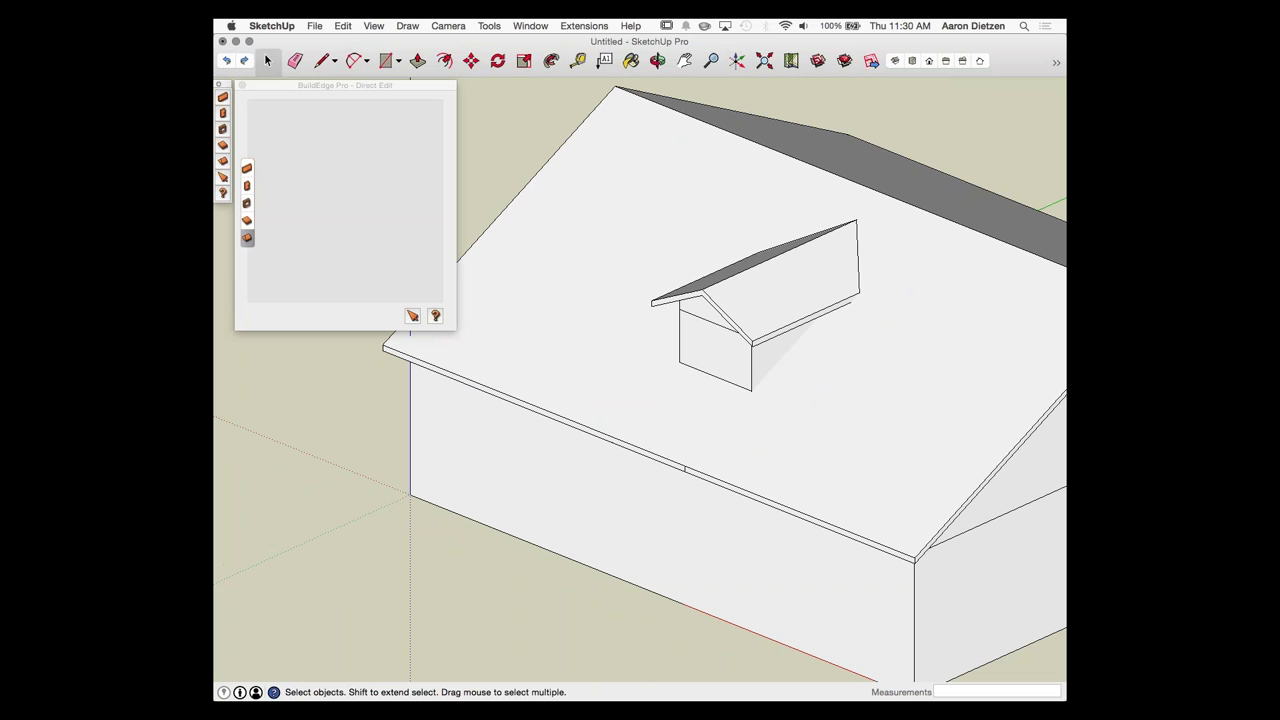
pyautogui.scroll(3, 700, 388)
pyautogui.moveTo(700, 388); pyautogui.dragTo(787, 393, button='middle')
pyautogui.scroll(-3, 787, 393)
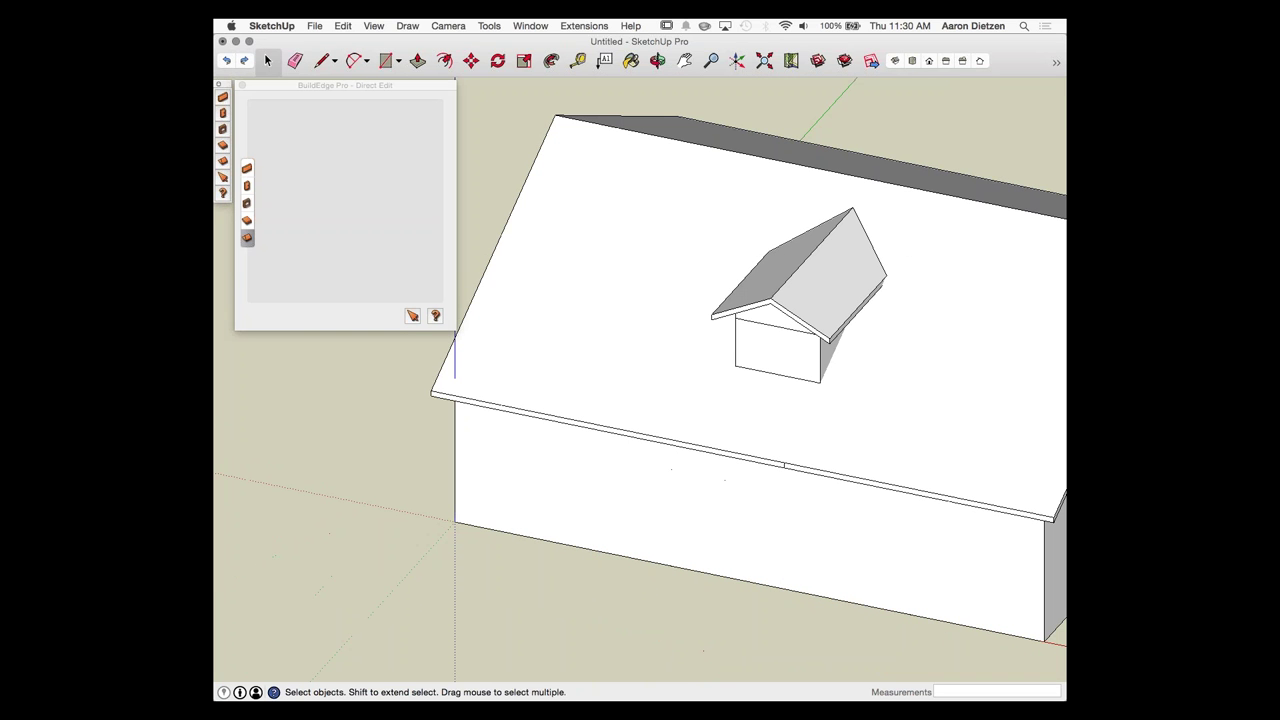
# Step: Try to edit the roof section below the dormer with the Direct Edit tool
pyautogui.click(745, 430)
pyautogui.press('Delete')
pyautogui.click(412, 316)
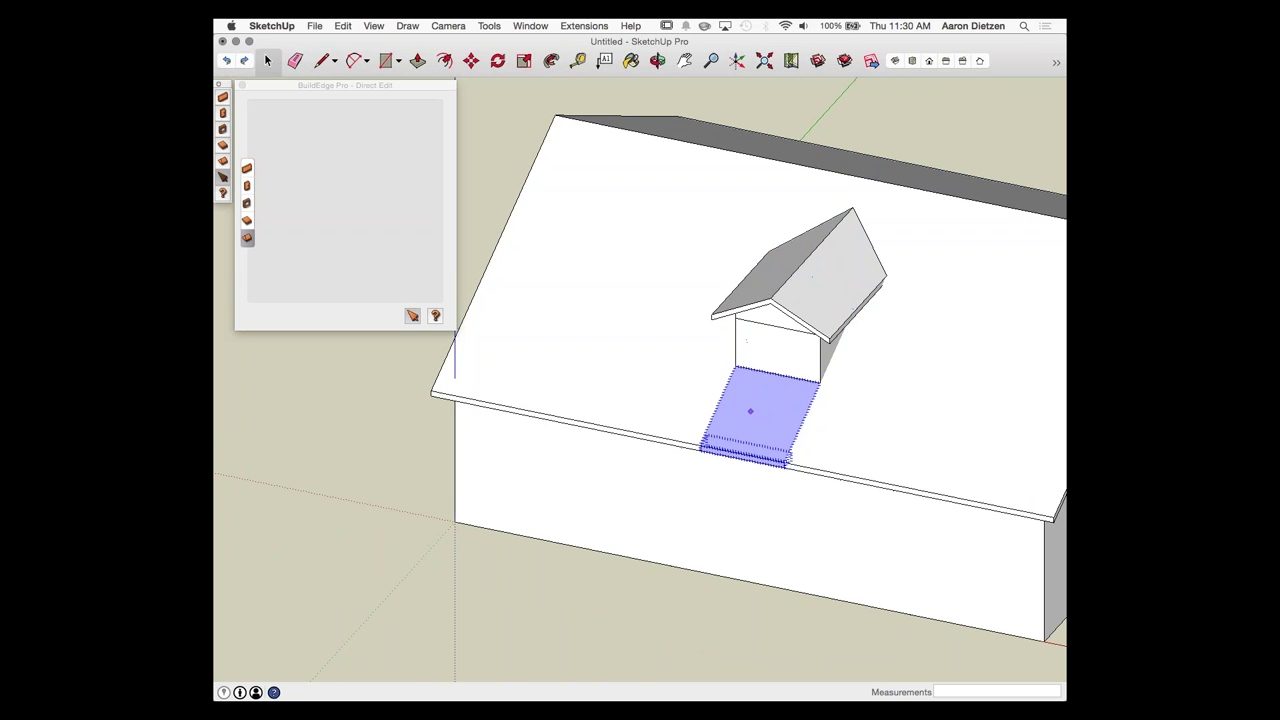
pyautogui.click(749, 409)
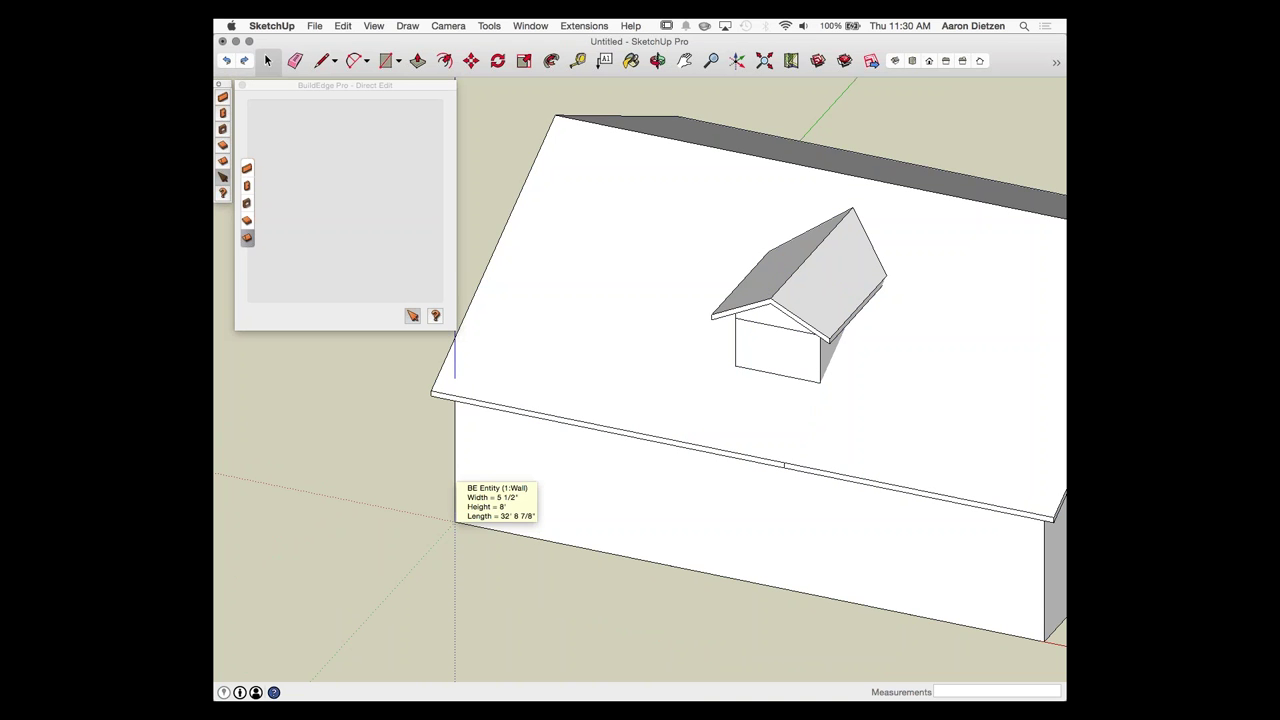
# Step: Close the untitled house model without saving its changes
pyautogui.press('super+Tab')
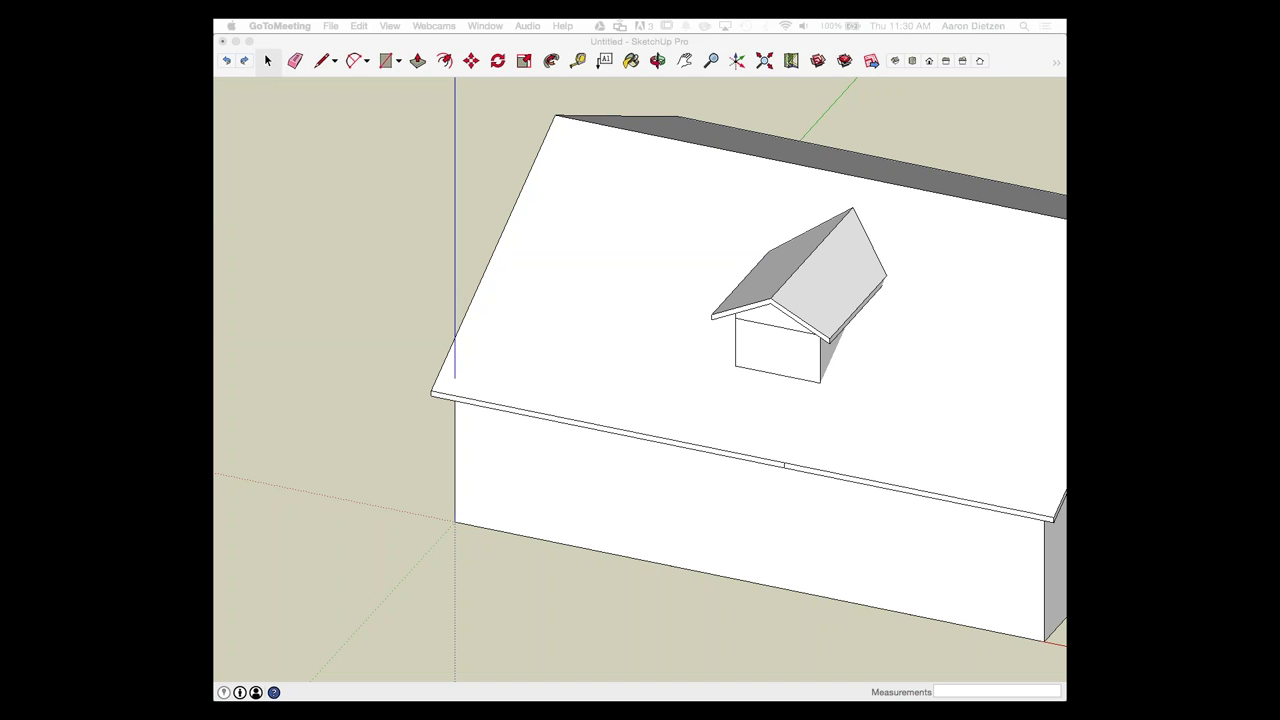
pyautogui.scroll(-5, 713, 581)
pyautogui.scroll(2, 713, 581)
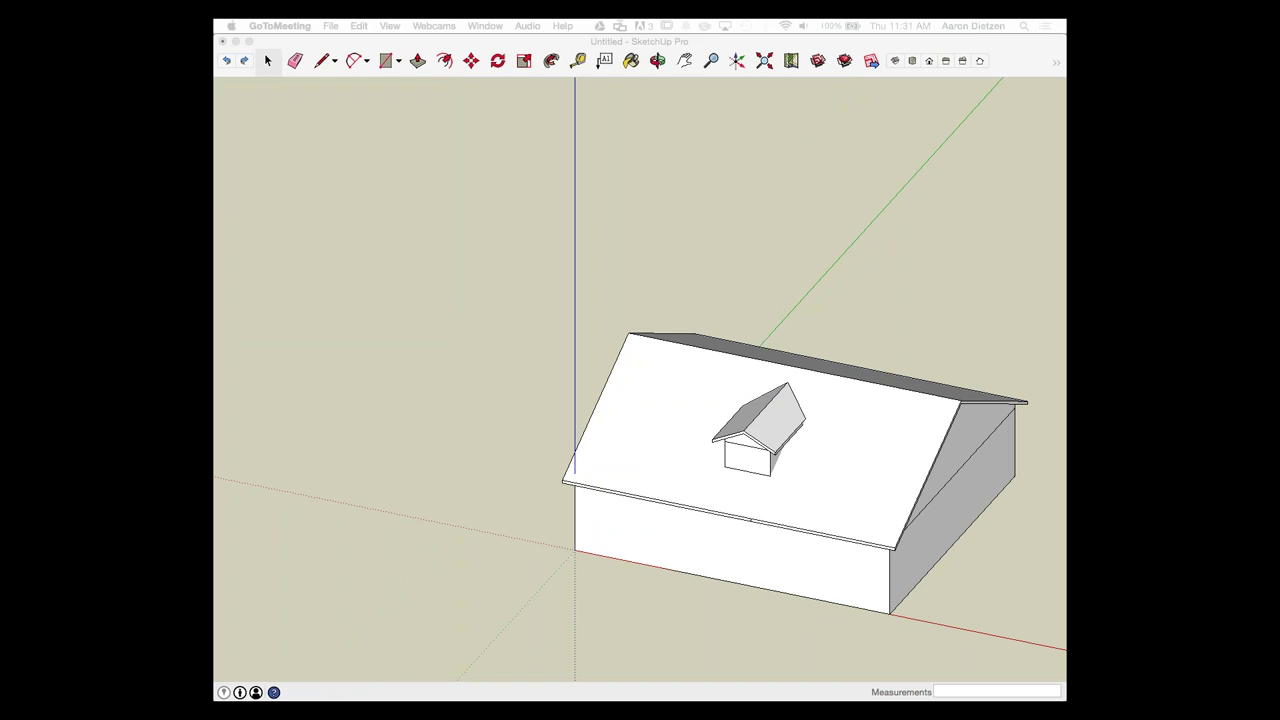
pyautogui.scroll(-5, 679, 312)
pyautogui.scroll(3, 446, 303)
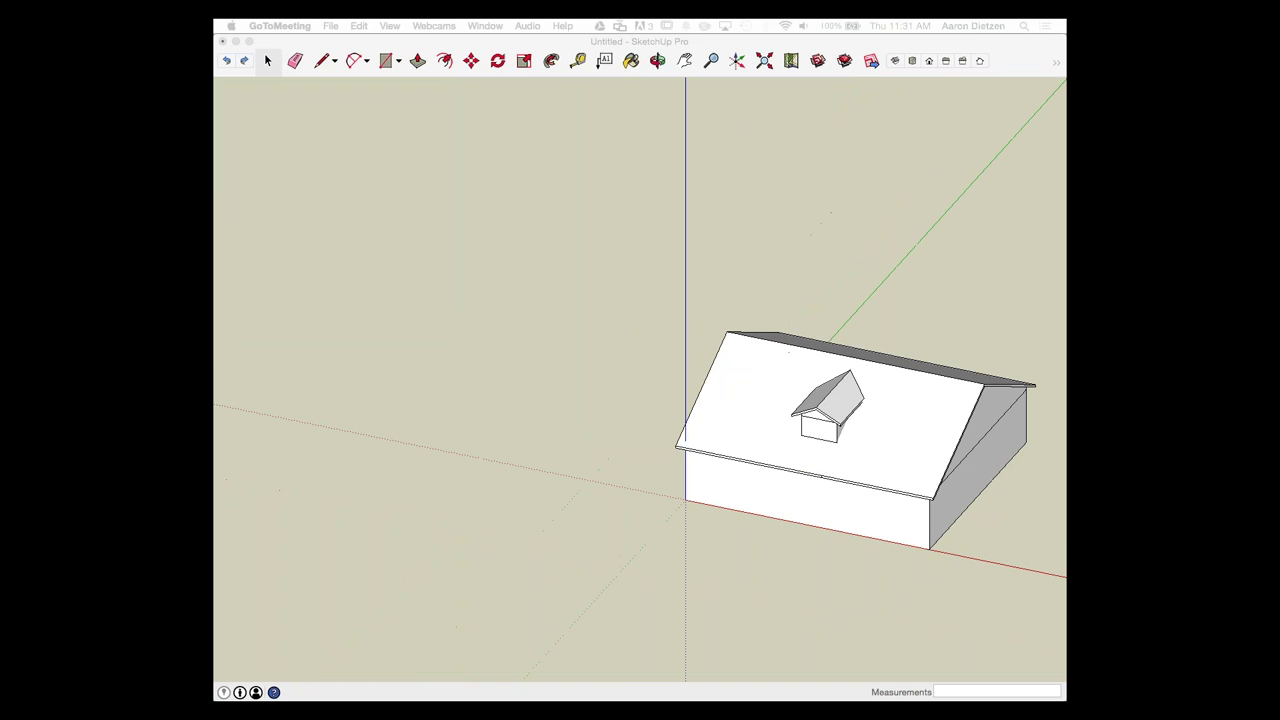
pyautogui.click(222, 41)
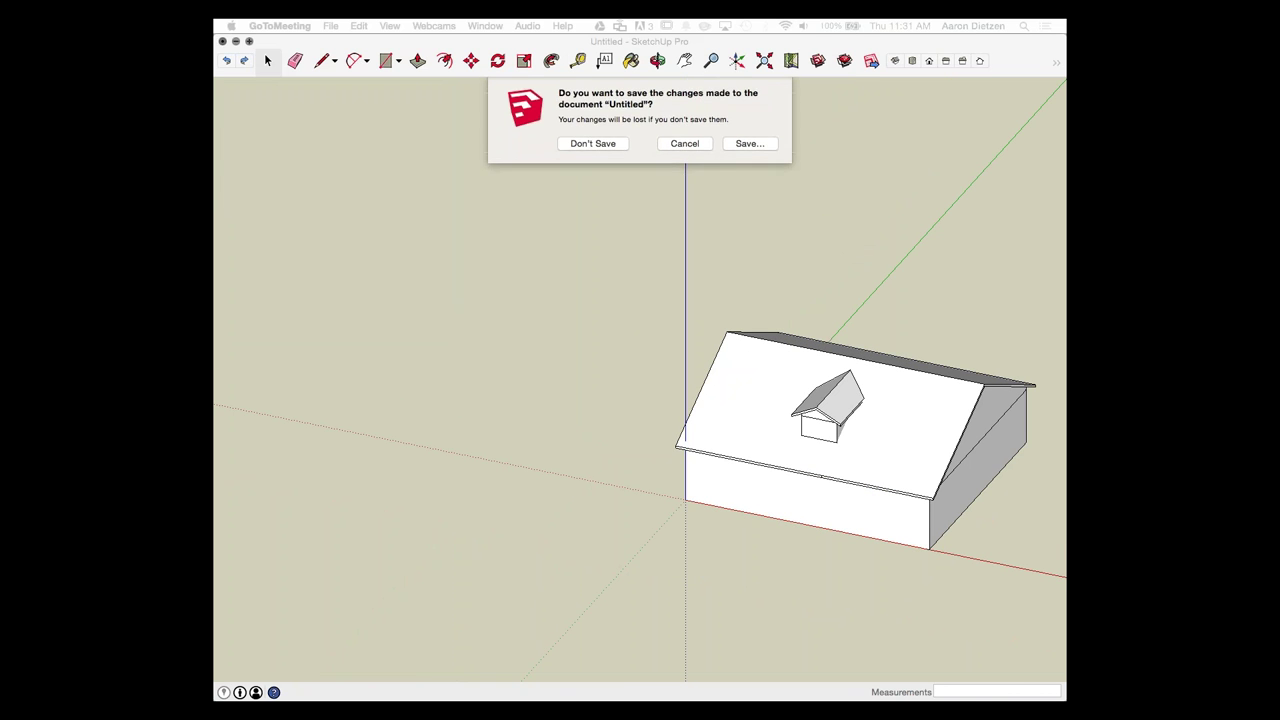
pyautogui.click(594, 143)
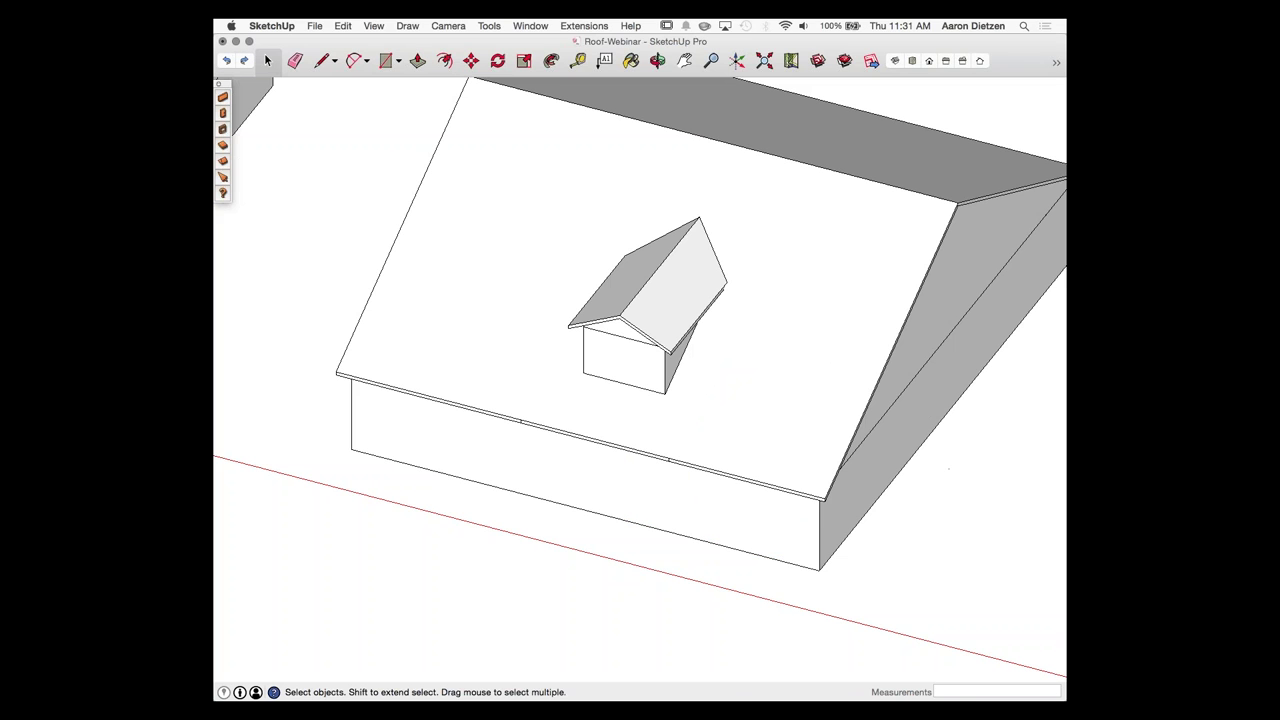
# Step: Examine the dormered house and the round building with its conical roof in the Roof-Webinar model
pyautogui.scroll(-5, 636, 371)
pyautogui.scroll(4, 600, 350)
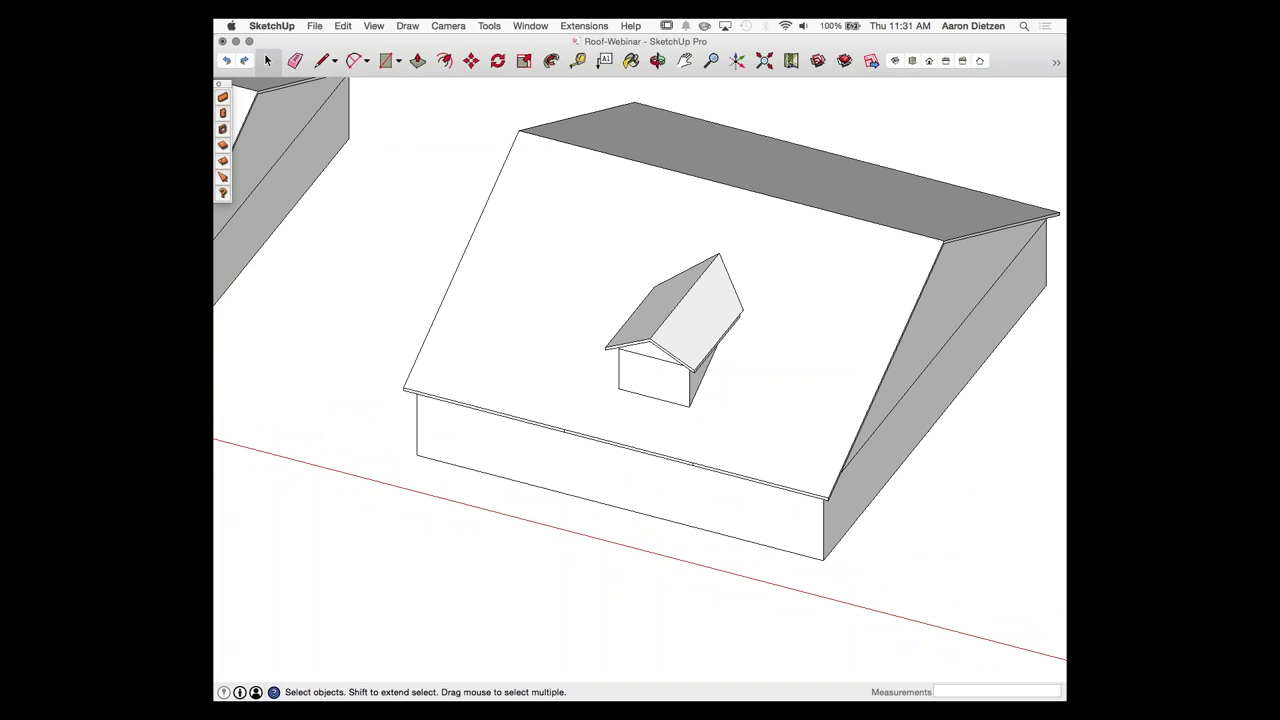
pyautogui.scroll(-3, 543, 215)
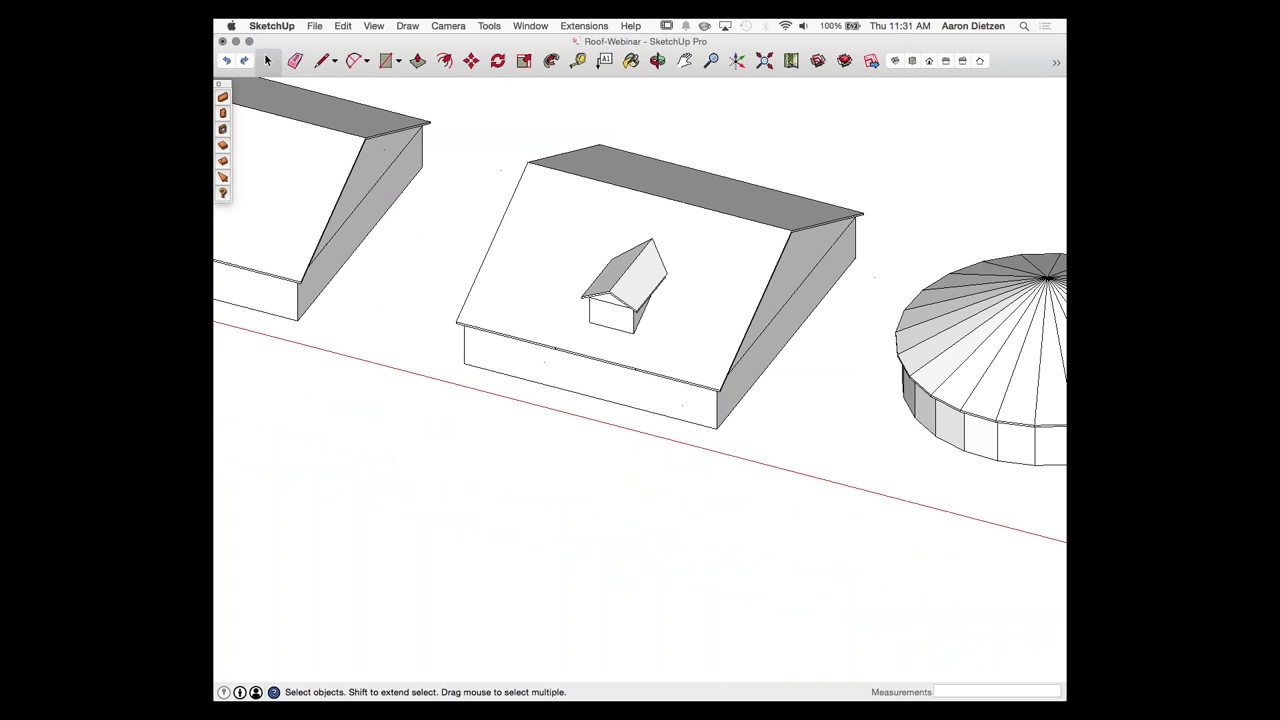
pyautogui.scroll(-2, 470, 186)
pyautogui.scroll(5, 833, 283)
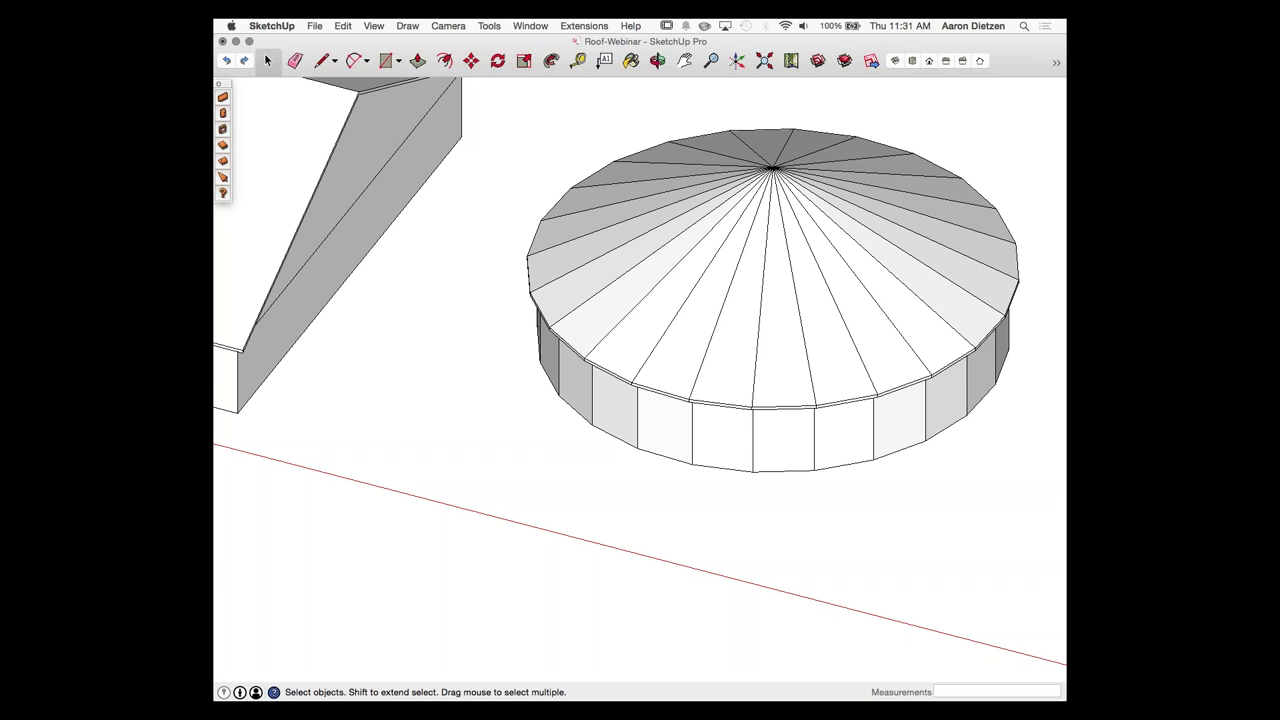
pyautogui.scroll(2, 735, 175)
pyautogui.moveTo(735, 175); pyautogui.dragTo(745, 261, button='middle')
pyautogui.scroll(-4, 745, 261)
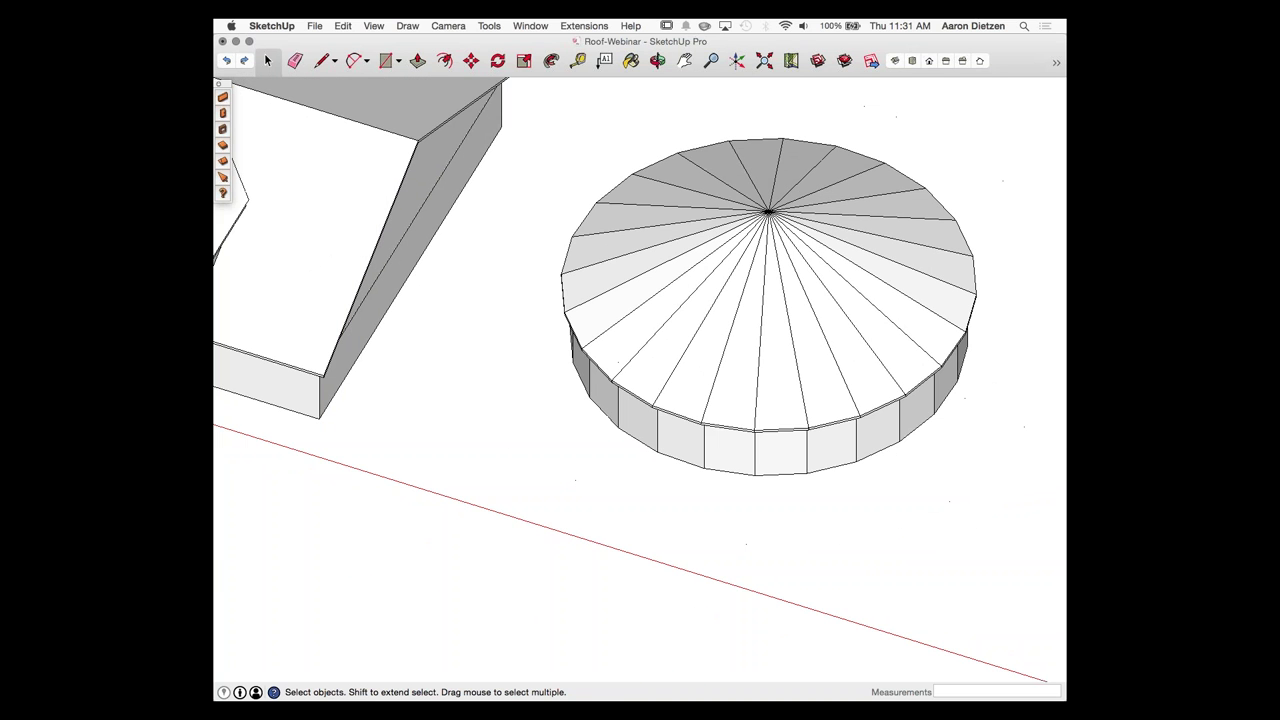
# Step: Create a new blank model and enlarge its window to fill the screen
pyautogui.click(315, 26)
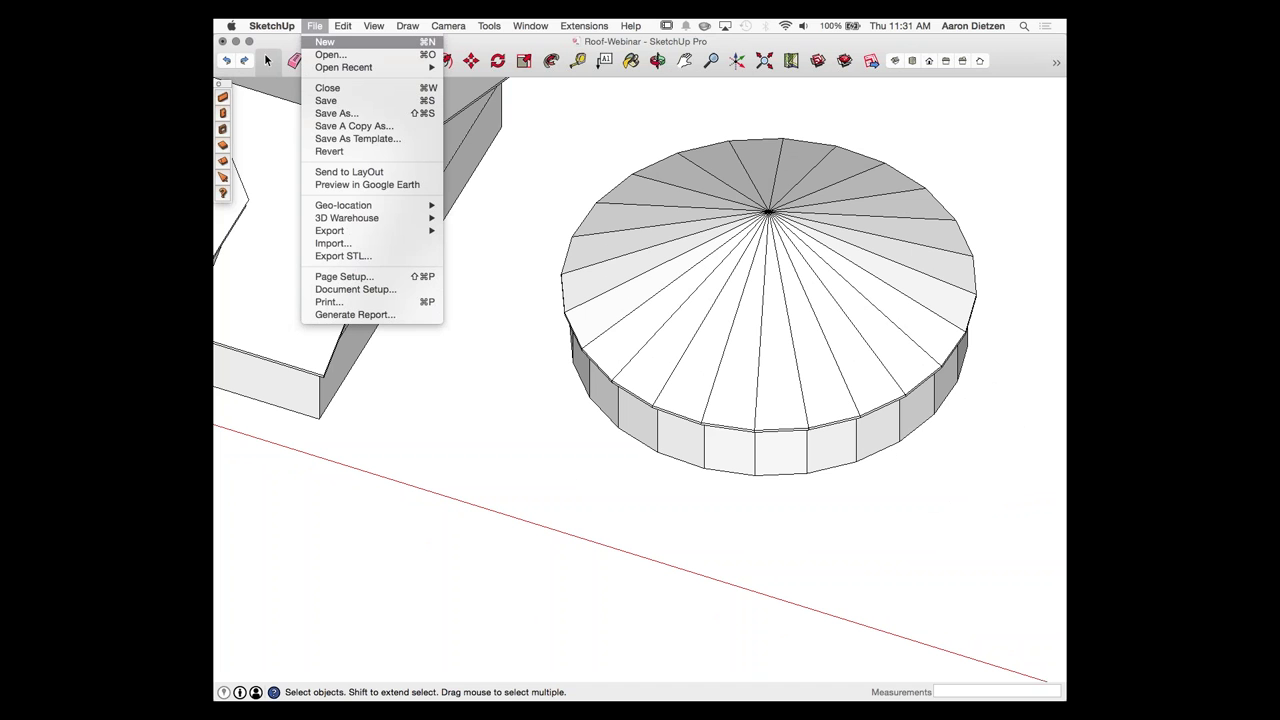
pyautogui.click(267, 61)
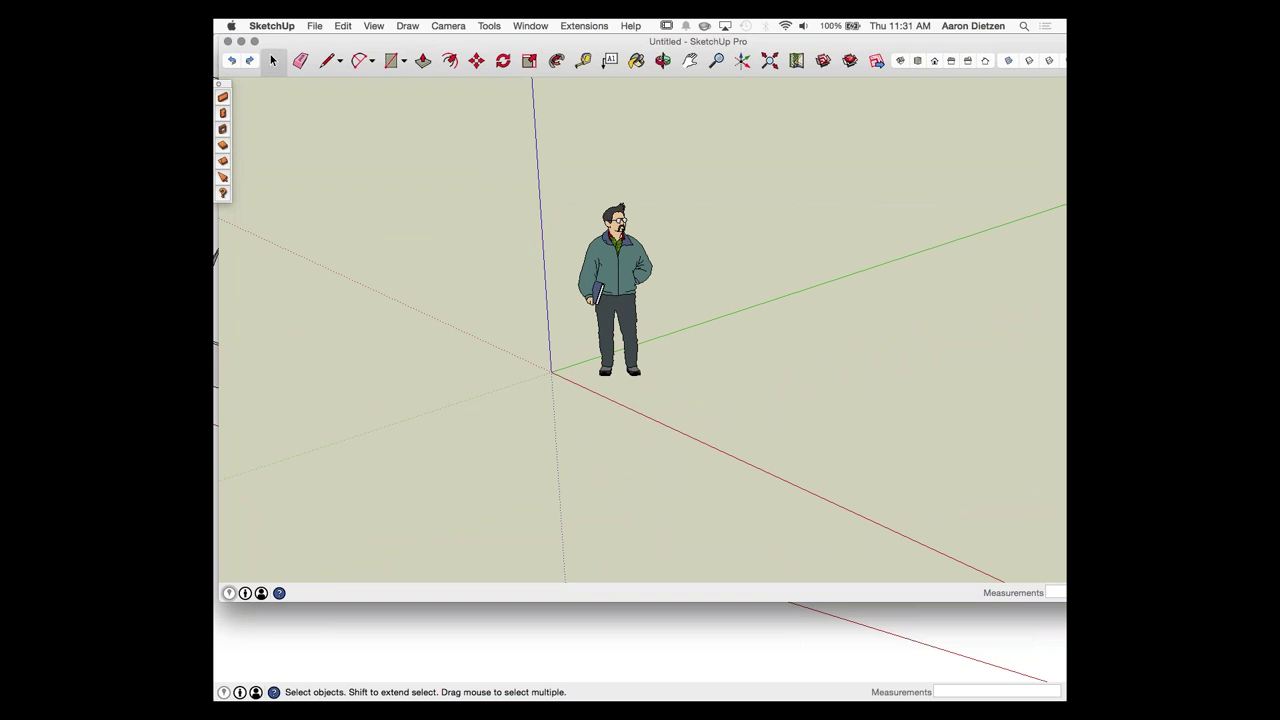
pyautogui.click(223, 97)
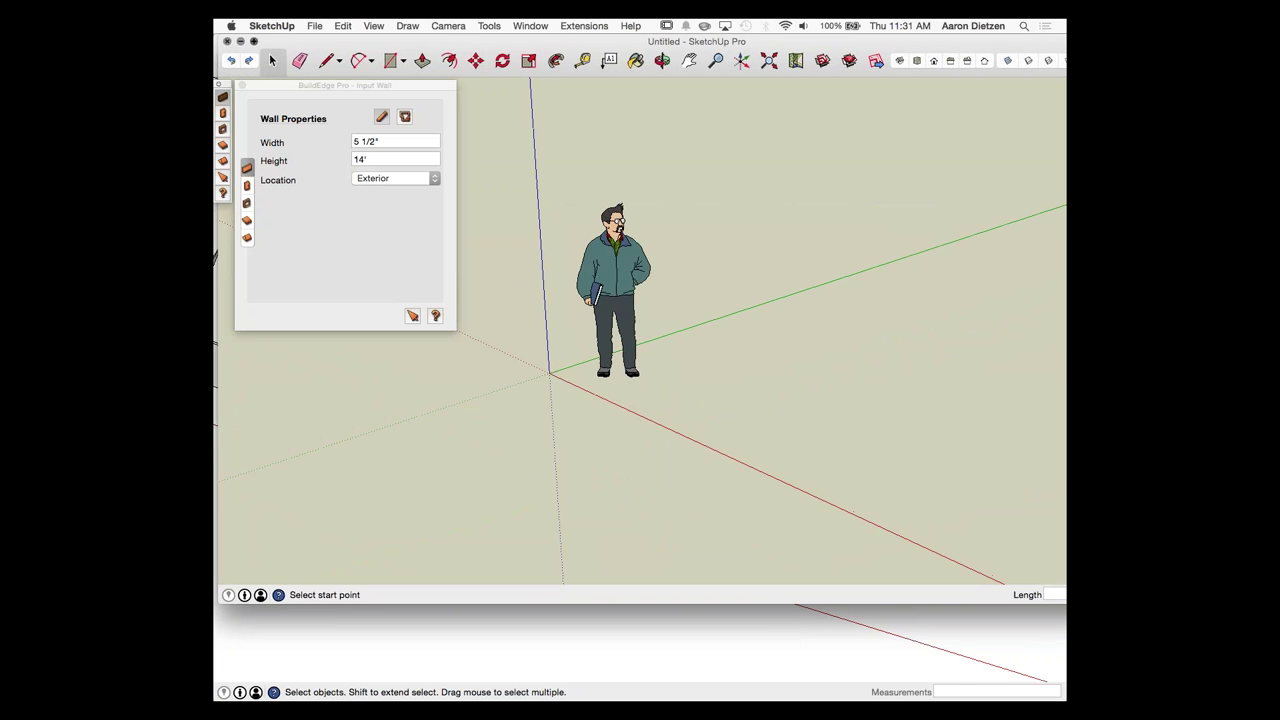
pyautogui.click(254, 41)
pyautogui.scroll(-5, 780, 432)
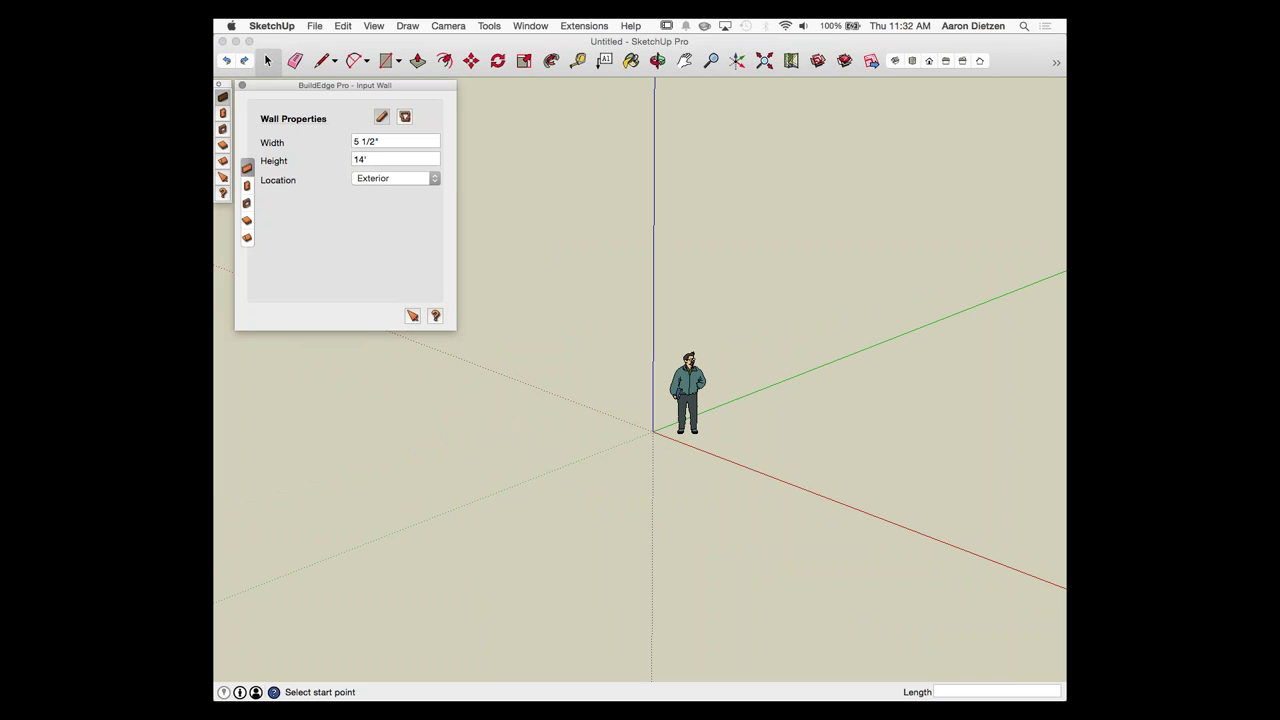
# Step: Set the wall height to 8' in the BuildEdge wall properties
pyautogui.doubleClick(363, 160)
pyautogui.write("8'")
pyautogui.press('Return')
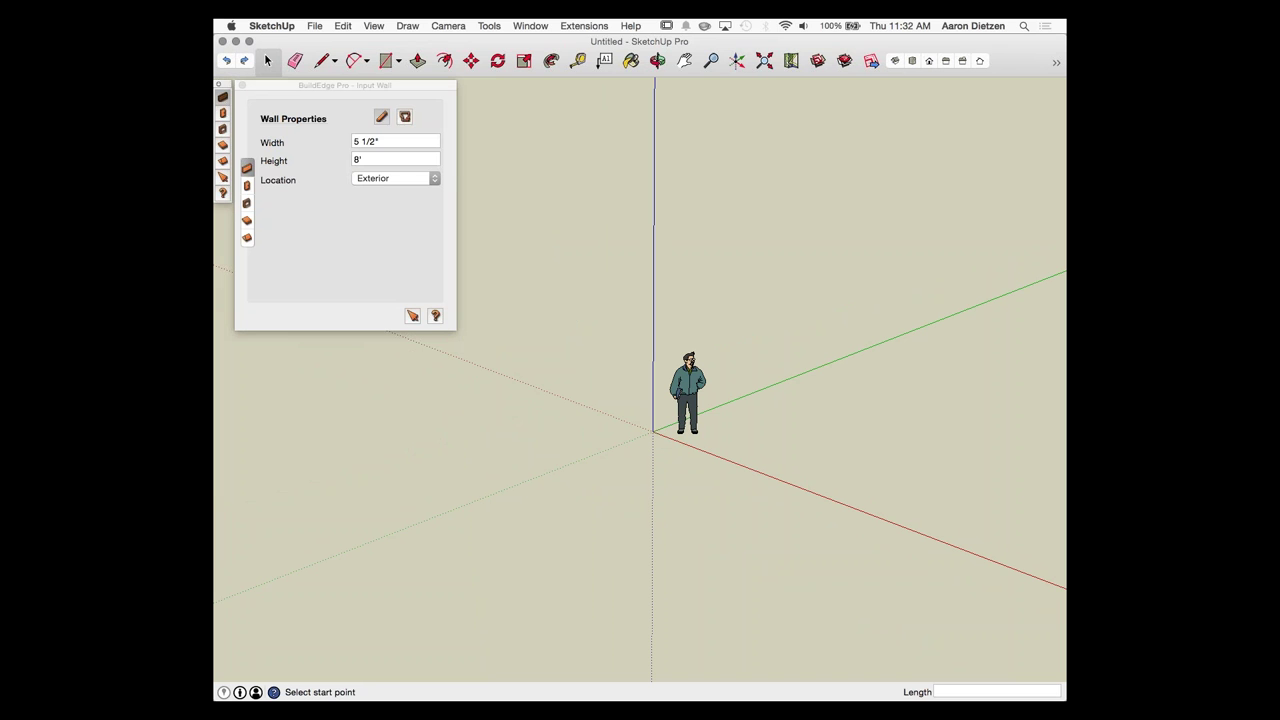
# Step: Draw a 24-sided circle on the ground centred on the origin, with a radius of about 9' 8"
pyautogui.click(397, 61)
pyautogui.click(426, 131)
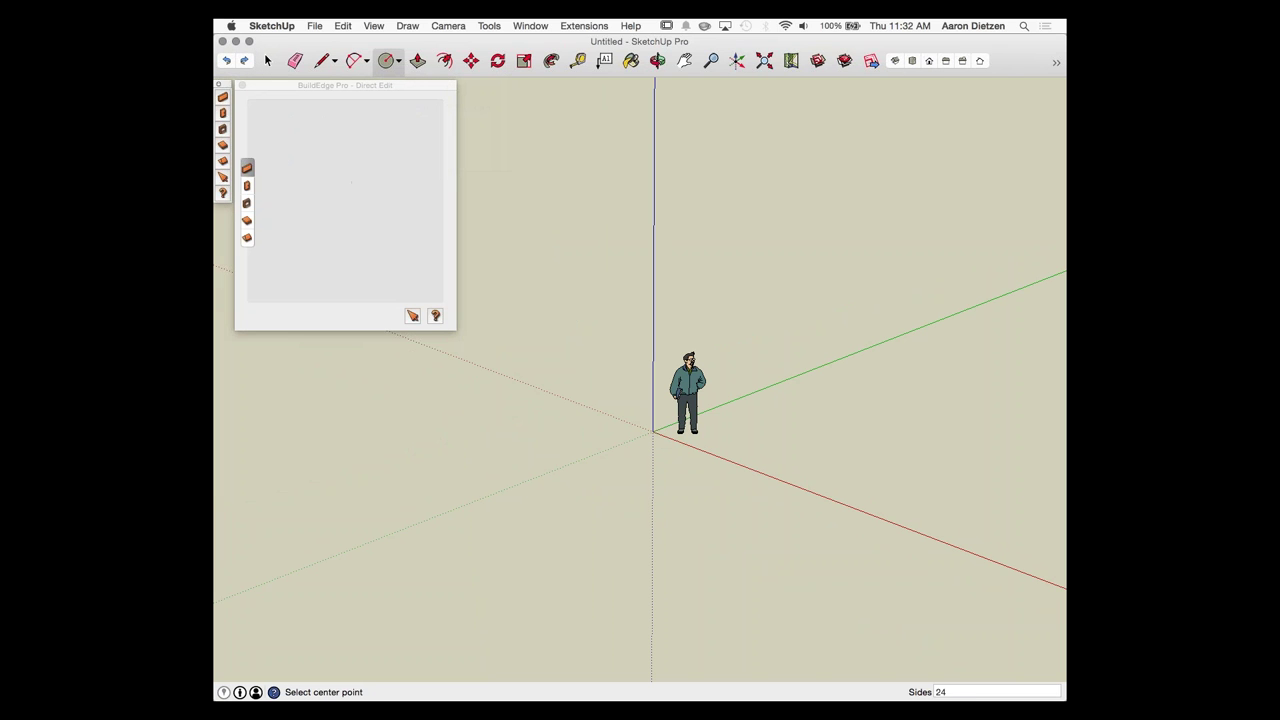
pyautogui.click(652, 432)
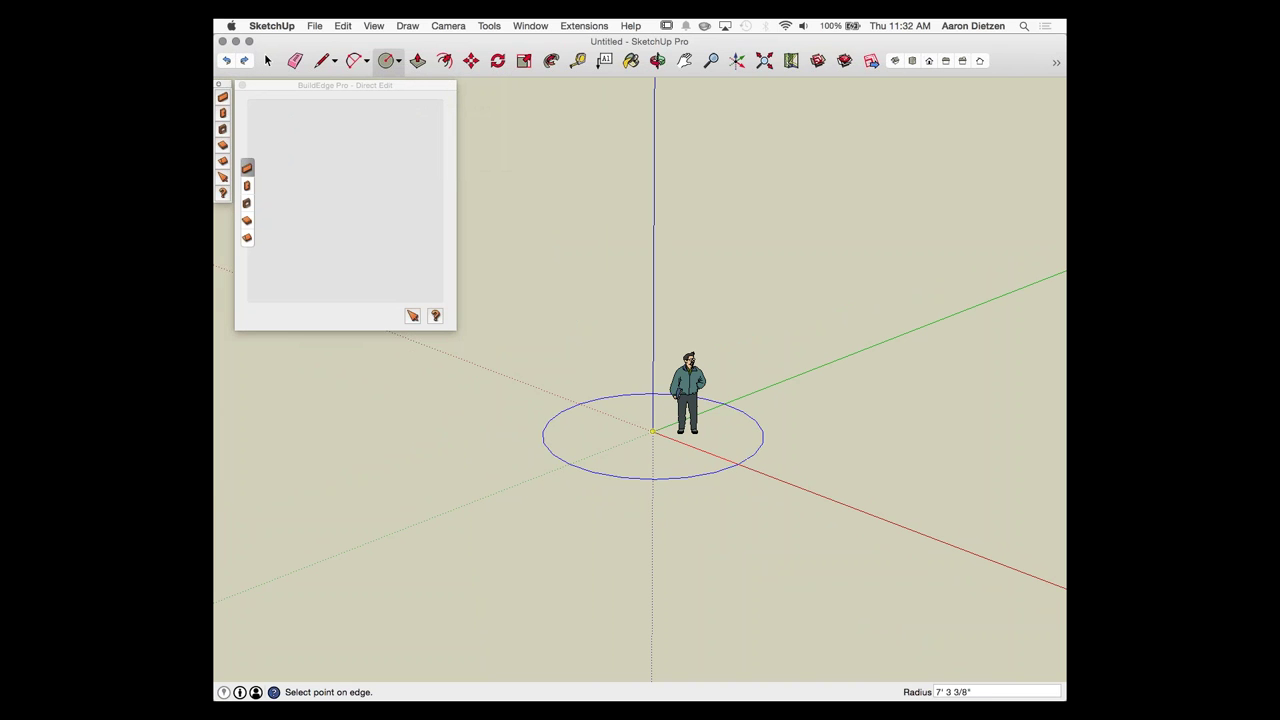
pyautogui.click(770, 476)
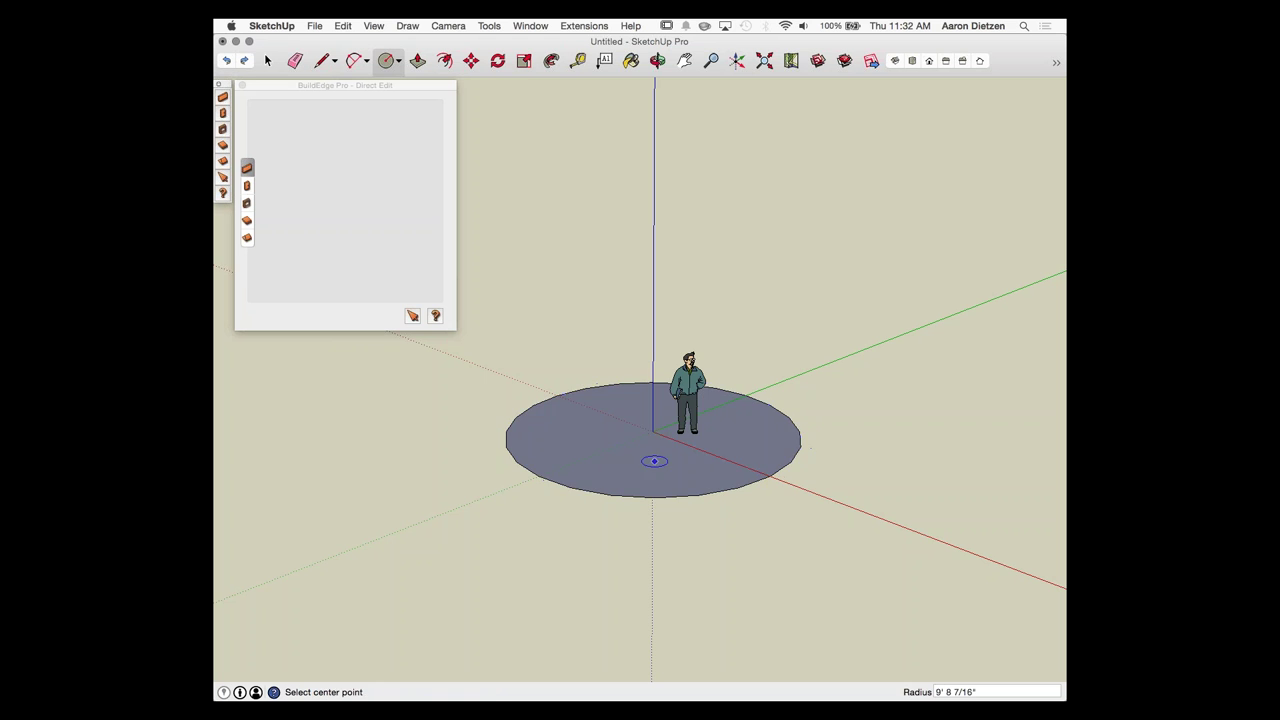
pyautogui.moveTo(606, 377); pyautogui.dragTo(613, 475, button='middle')
pyautogui.scroll(-1, 613, 475)
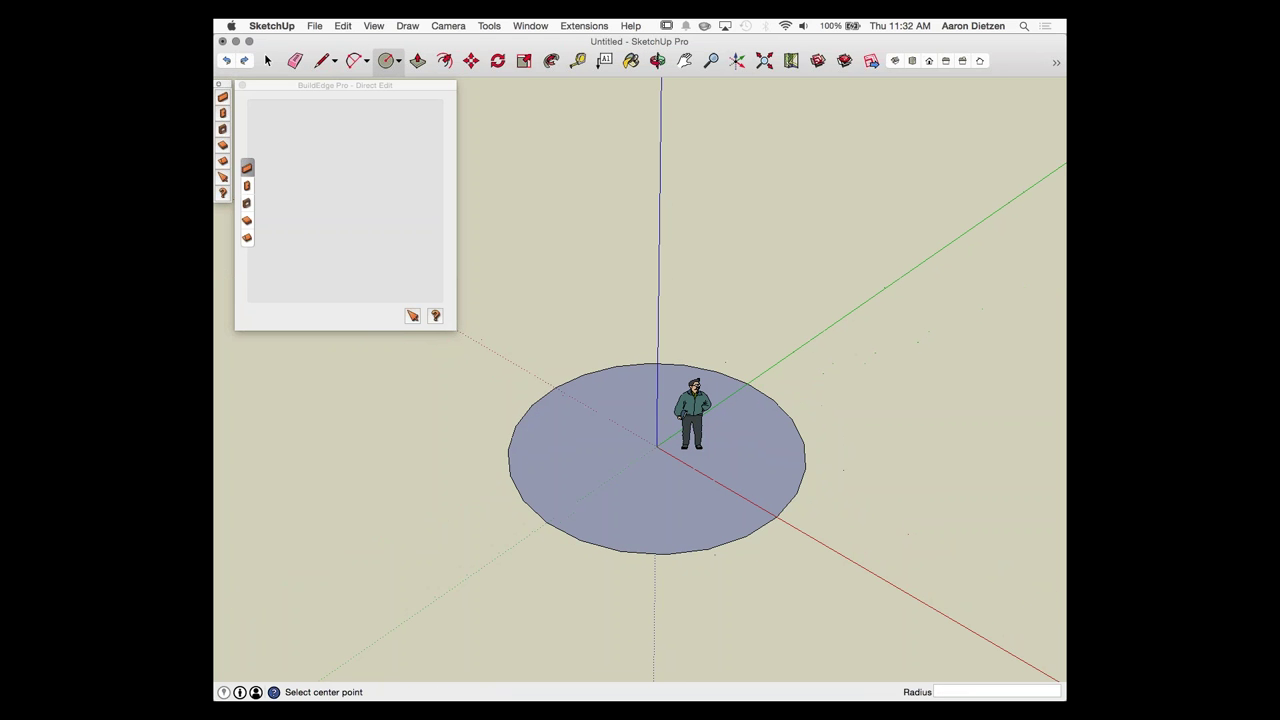
# Step: Outline the circular face with exterior walls 5 1/2" wide and 8' high
pyautogui.click(247, 168)
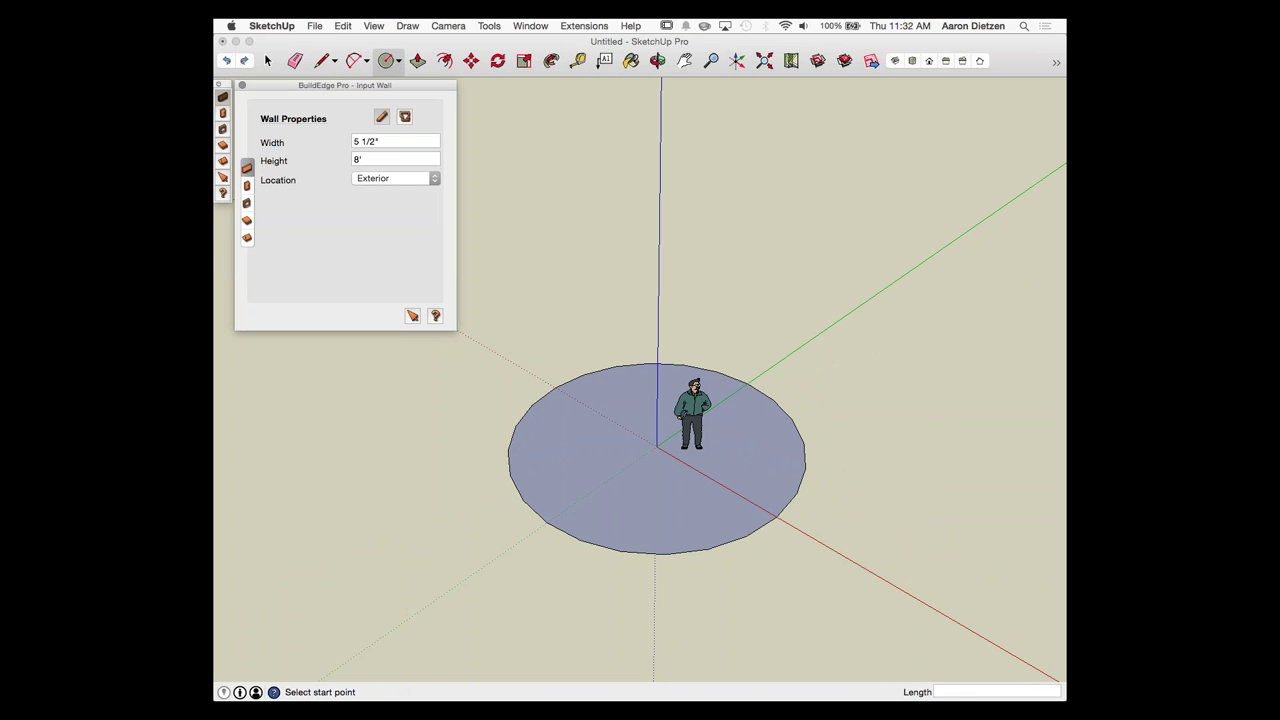
pyautogui.click(404, 117)
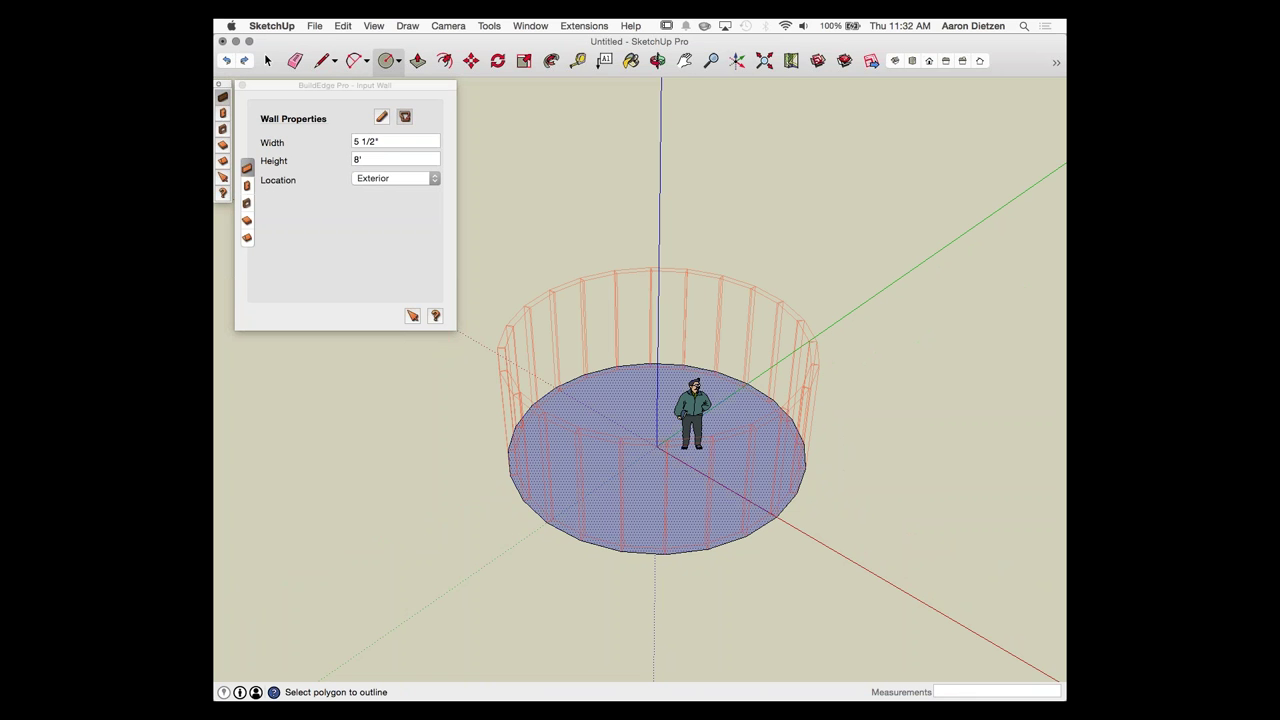
pyautogui.click(622, 462)
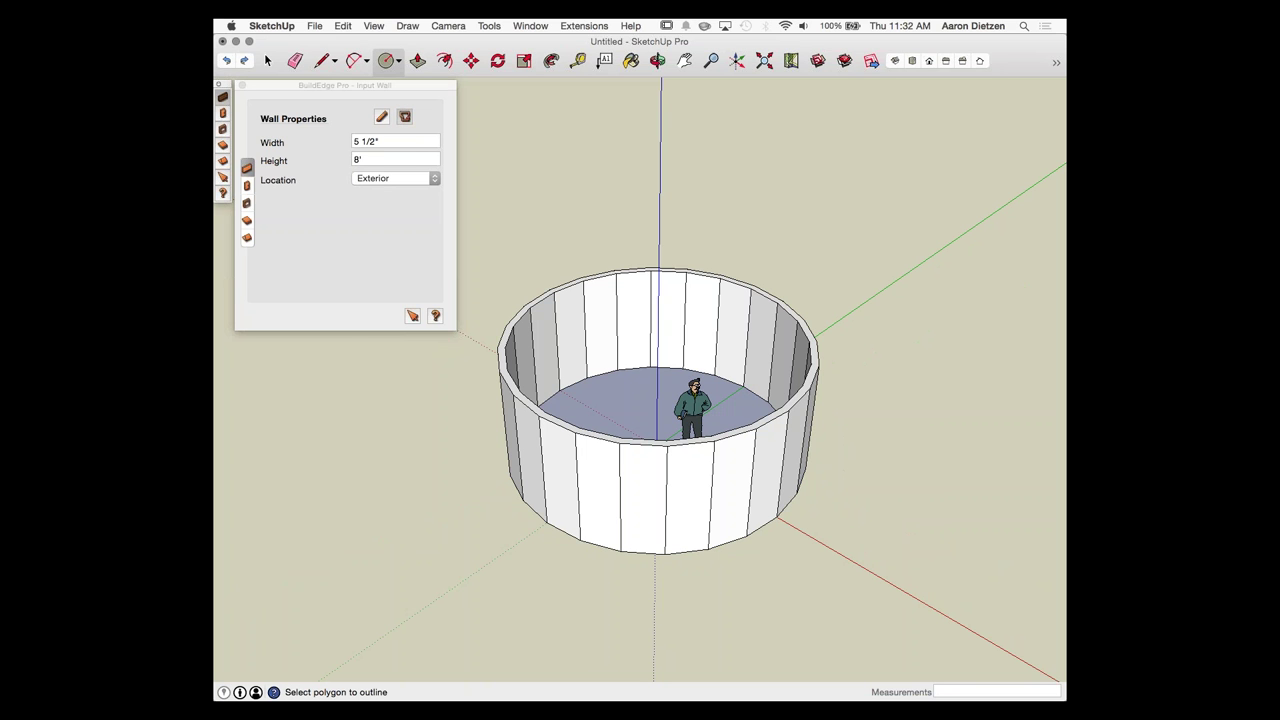
# Step: Set up roof input to pick existing lines, with the line type set to Standard
pyautogui.click(247, 238)
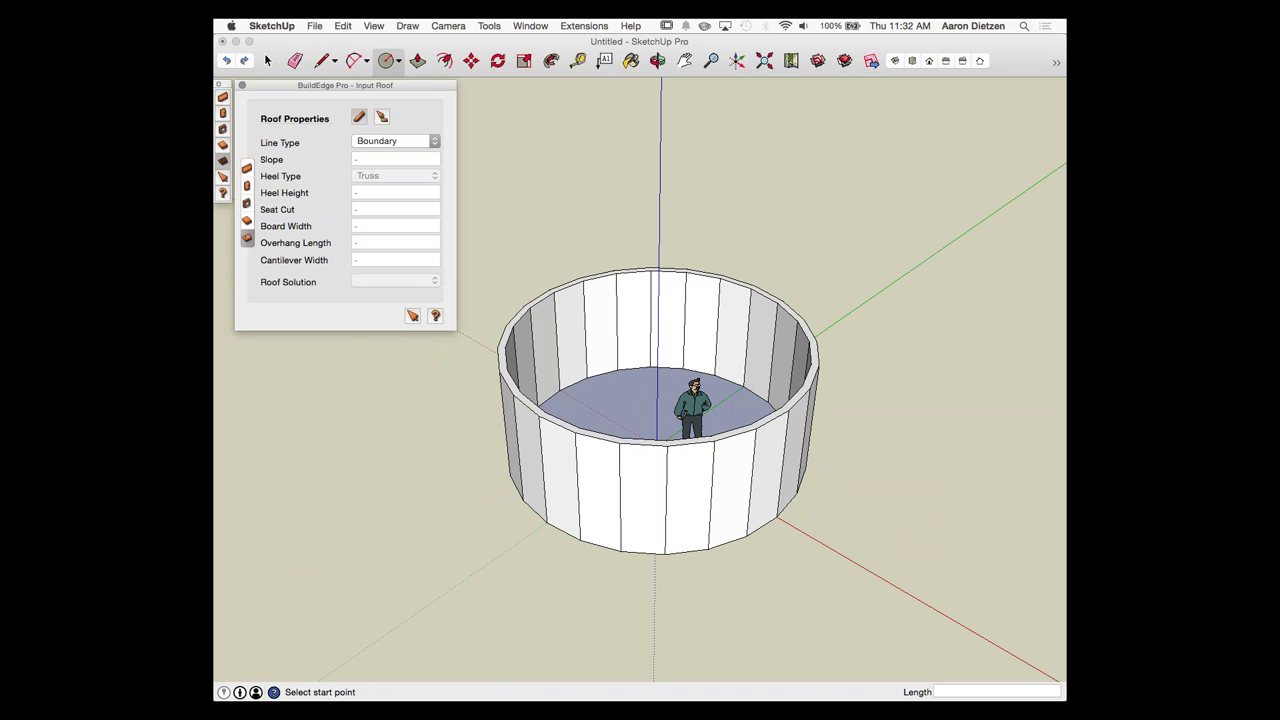
pyautogui.click(382, 117)
pyautogui.click(395, 141)
pyautogui.click(380, 93)
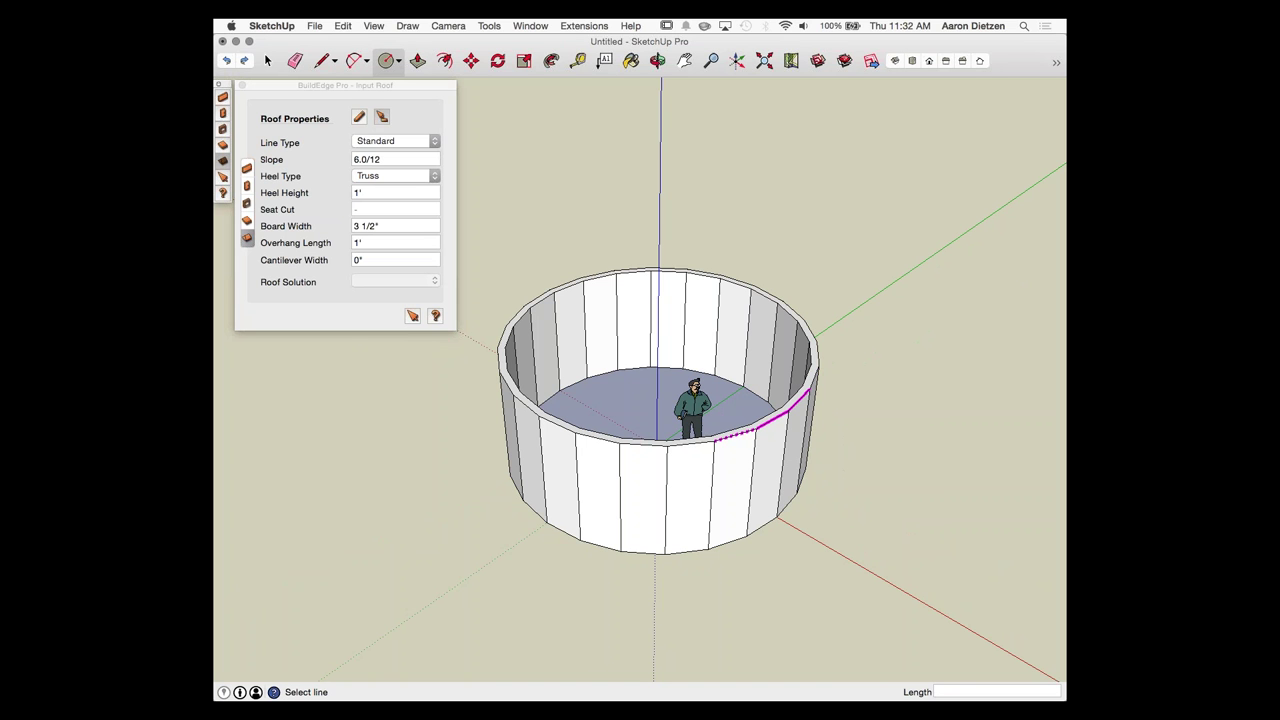
# Step: Pick outer top edges of the round wall in sequence as Standard roof lines with a 6.0/12 slope
pyautogui.click(597, 438)
pyautogui.moveTo(524, 404); pyautogui.dragTo(800, 440, button='middle')
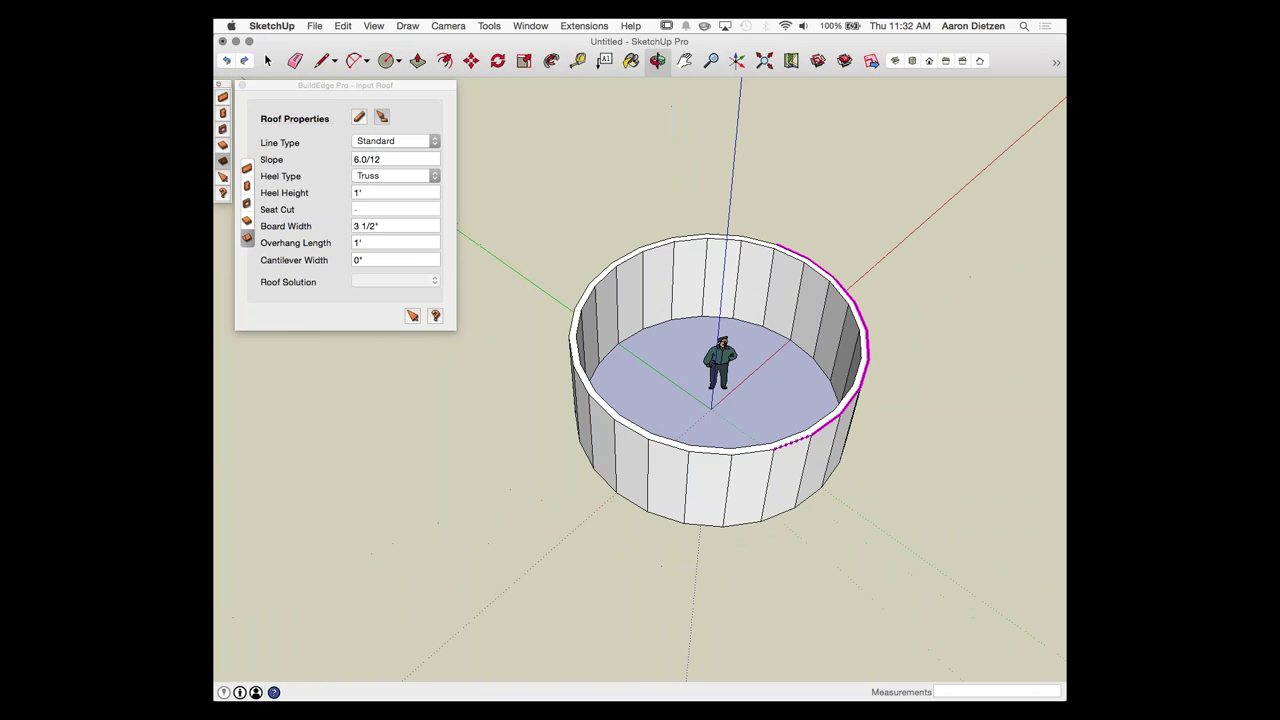
pyautogui.click(752, 452)
pyautogui.click(605, 409)
pyautogui.click(592, 387)
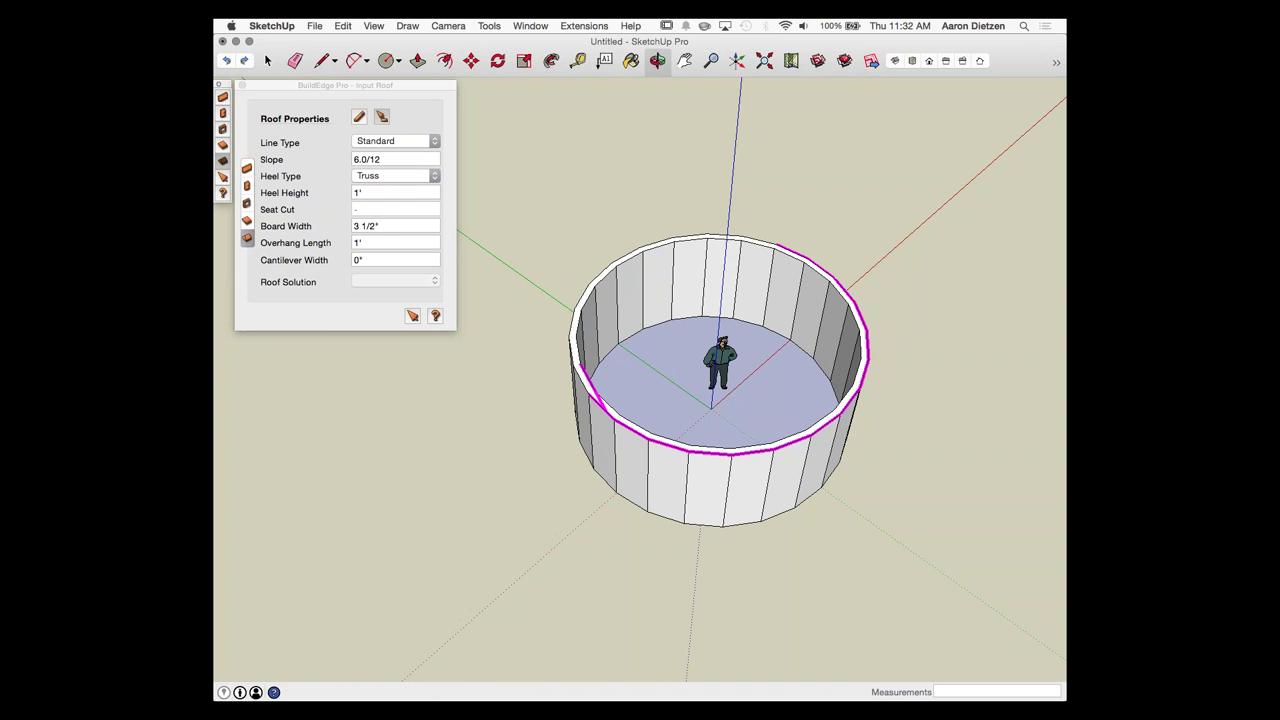
# Step: Undo the wrongly picked edge and pick the remaining outer top edges, closing the loop to generate the conical roof
pyautogui.press('super+z')
pyautogui.moveTo(592, 400); pyautogui.dragTo(800, 390, button='middle')
pyautogui.click(685, 390)
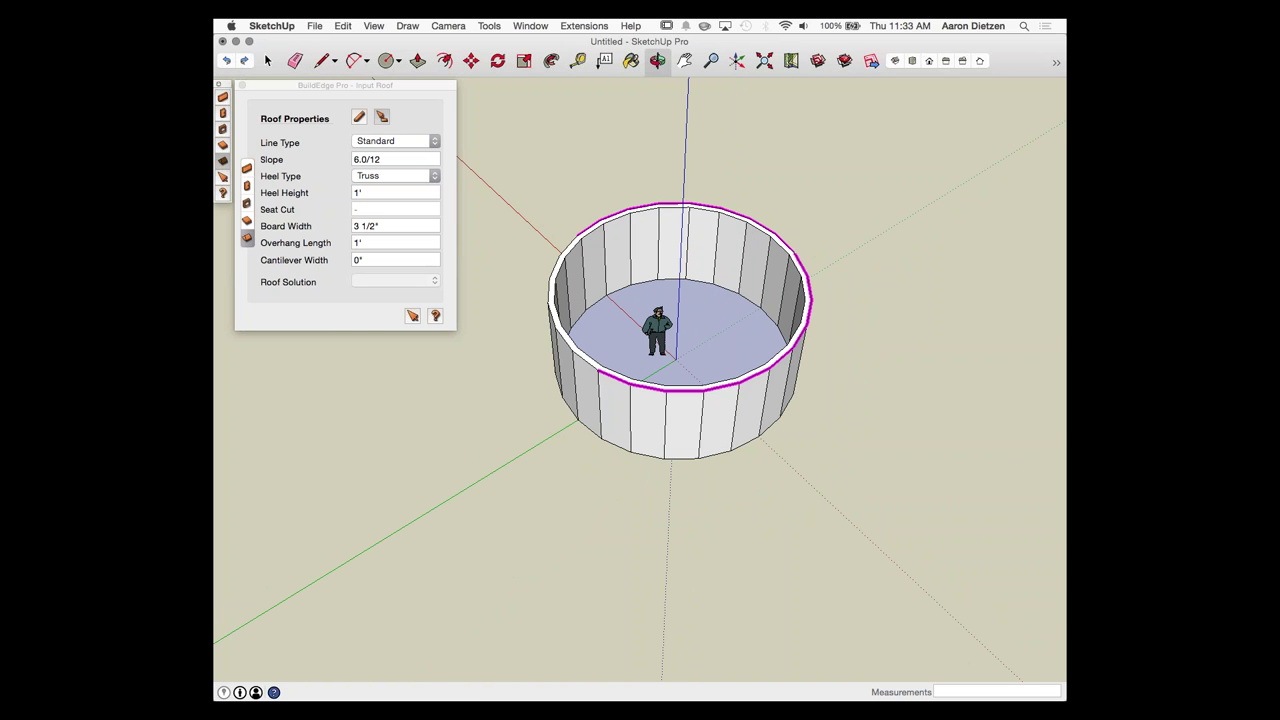
pyautogui.scroll(1, 548, 360)
pyautogui.moveTo(548, 360); pyautogui.dragTo(710, 364, button='middle')
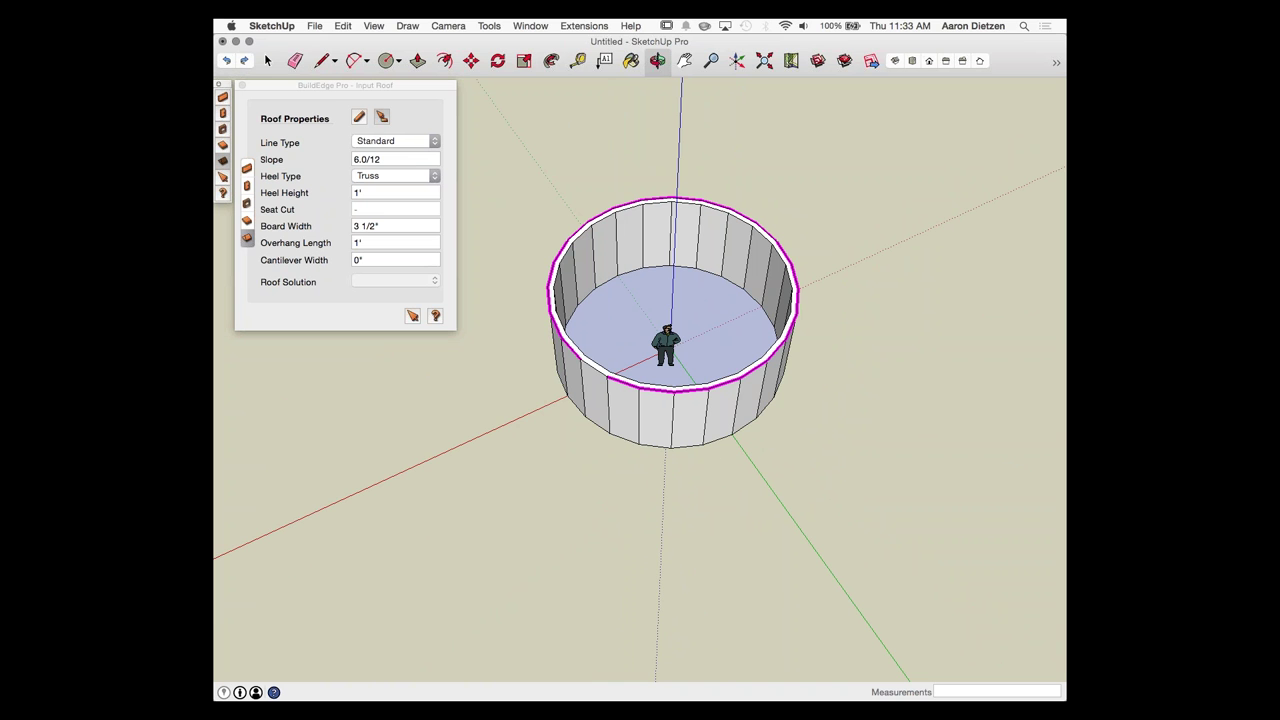
pyautogui.scroll(2, 548, 238)
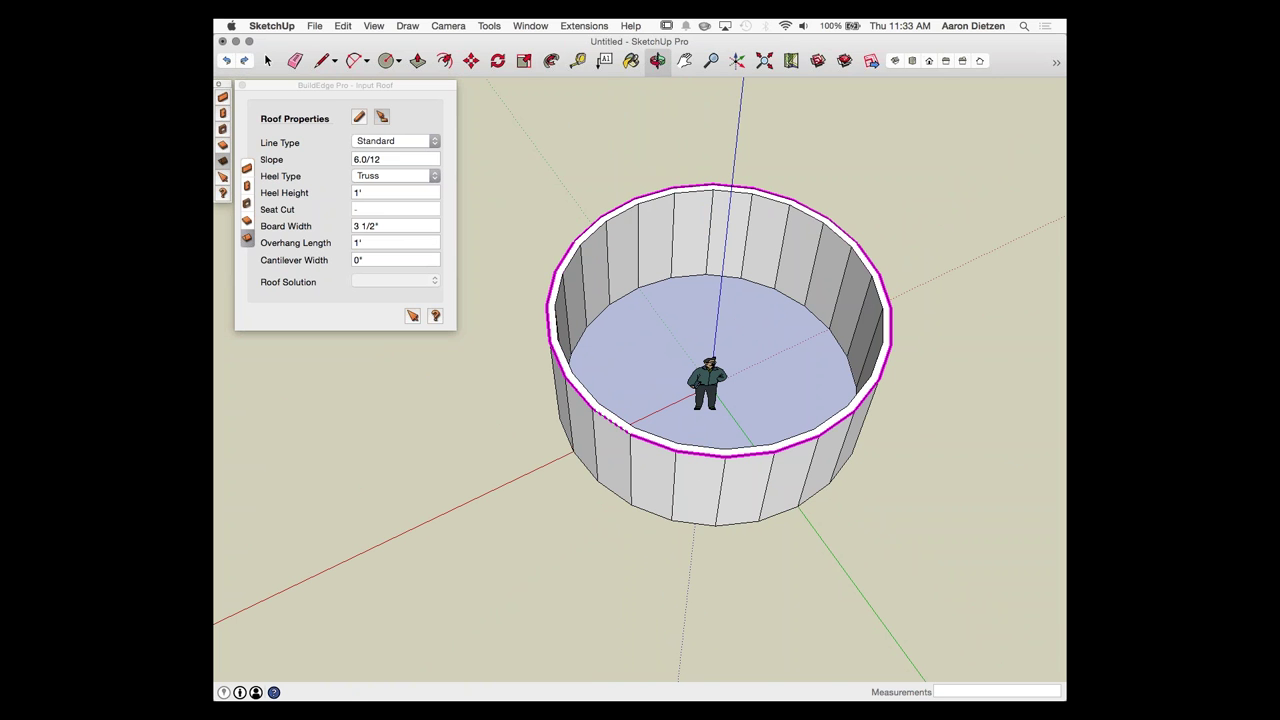
pyautogui.click(630, 432)
pyautogui.moveTo(630, 432); pyautogui.dragTo(783, 398, button='middle')
pyautogui.scroll(-5, 800, 500)
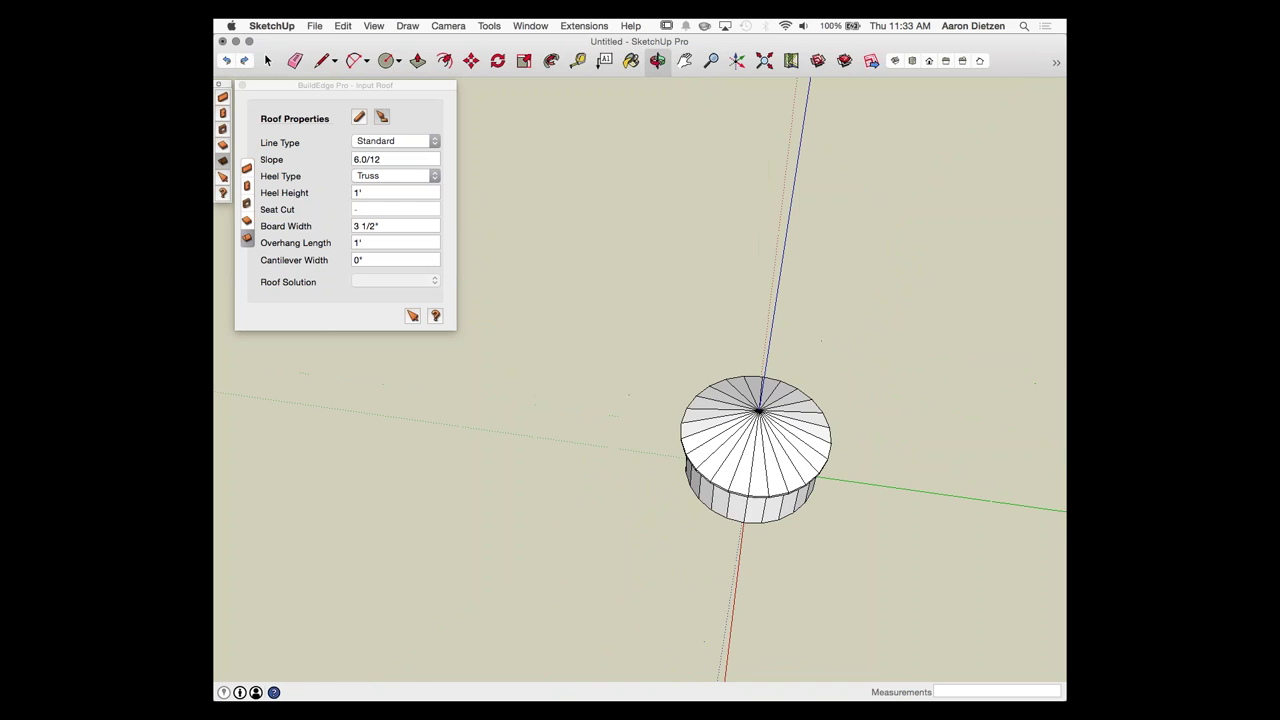
# Step: Open the conical roof for editing and soften the edges between its sloped facets into one smooth surface
pyautogui.scroll(3, 770, 400)
pyautogui.scroll(4, 770, 420)
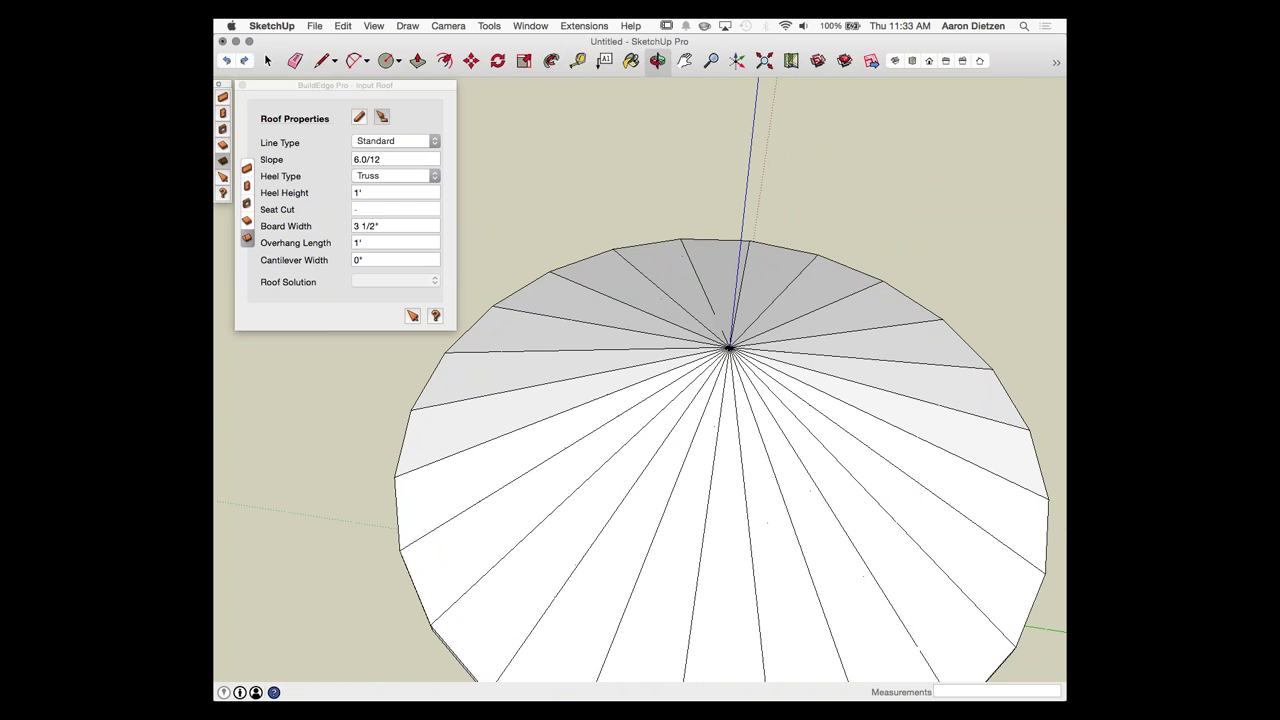
pyautogui.moveTo(770, 420); pyautogui.dragTo(780, 395, button='middle')
pyautogui.scroll(-2, 800, 310)
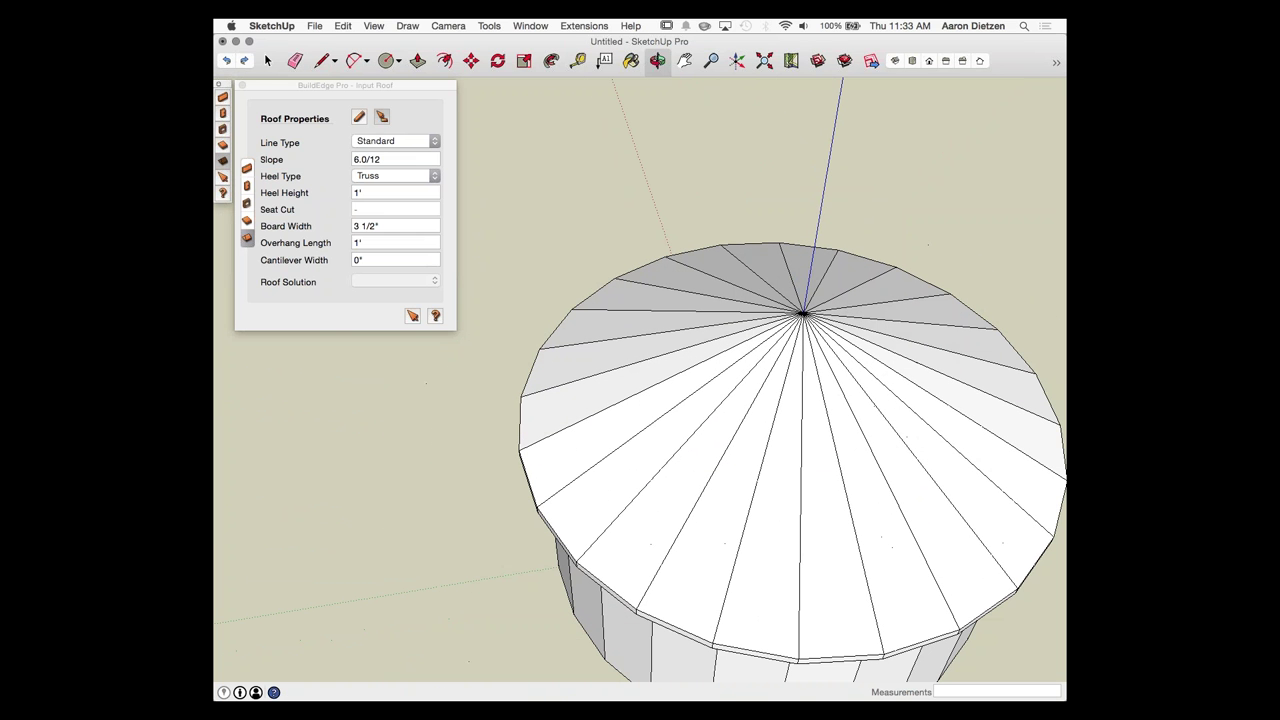
pyautogui.press('space')
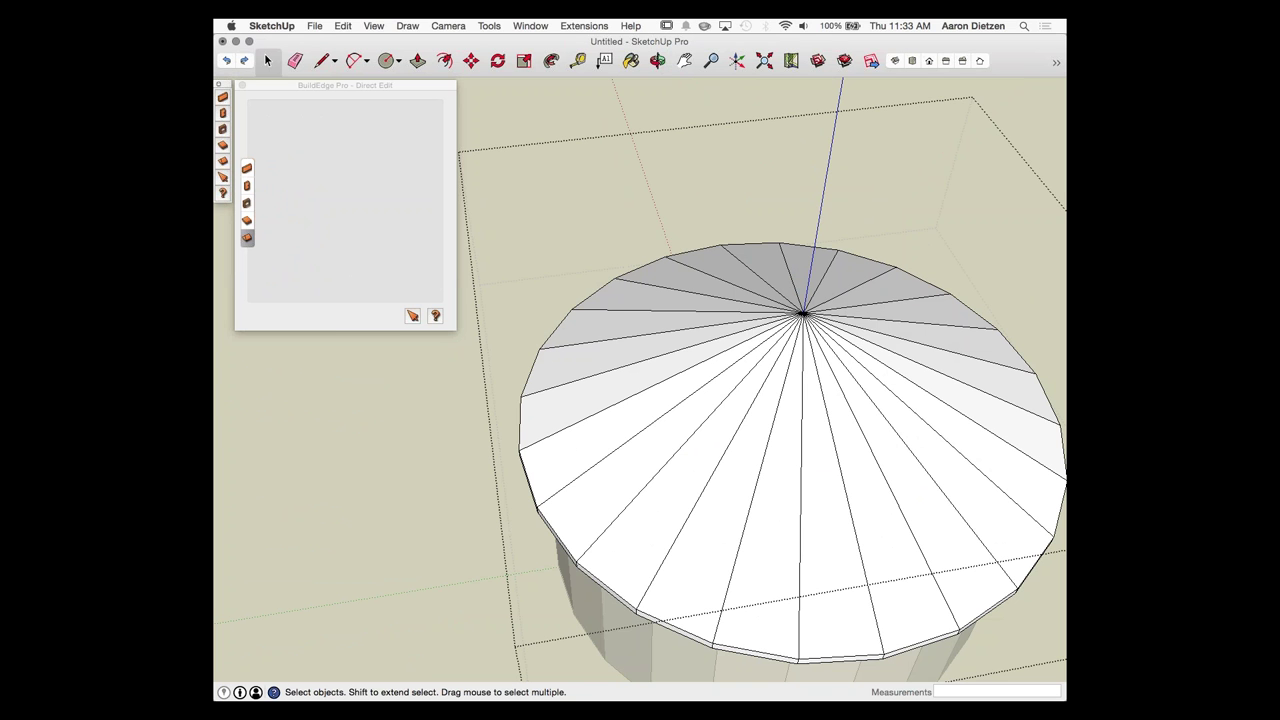
pyautogui.press('e')
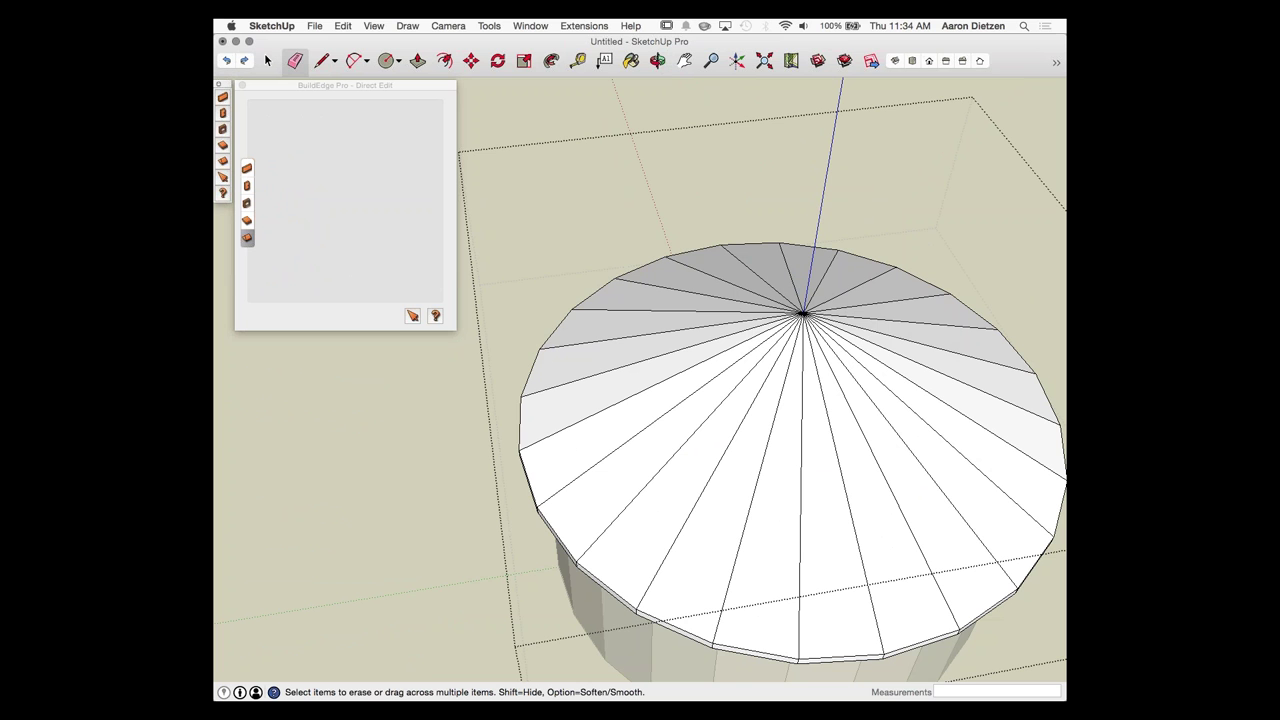
pyautogui.moveTo(862, 298)
pyautogui.mouseDown()
pyautogui.moveTo(814, 280)
pyautogui.moveTo(755, 281)
pyautogui.moveTo(692, 314)
pyautogui.mouseUp()
pyautogui.moveTo(575, 312)
pyautogui.mouseDown()
pyautogui.moveTo(540, 500)
pyautogui.moveTo(640, 605)
pyautogui.moveTo(880, 655)
pyautogui.moveTo(1050, 535)
pyautogui.moveTo(965, 325)
pyautogui.moveTo(895, 298)
pyautogui.mouseUp()
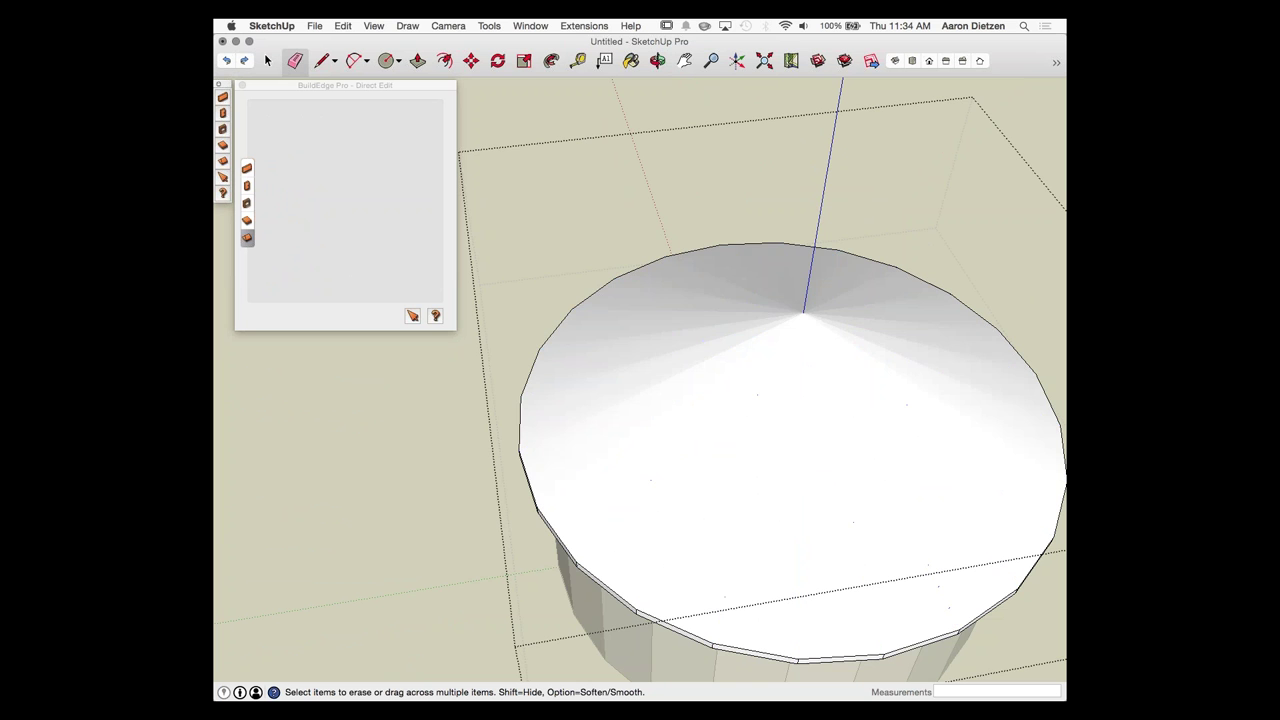
# Step: Examine the smoothed cone of the roof from above and from the side
pyautogui.moveTo(840, 440)
pyautogui.mouseDown(button='middle')
pyautogui.moveTo(725, 265)
pyautogui.moveTo(685, 240)
pyautogui.moveTo(605, 226)
pyautogui.moveTo(730, 300)
pyautogui.moveTo(785, 406)
pyautogui.moveTo(770, 405)
pyautogui.moveTo(770, 505)
pyautogui.moveTo(745, 575)
pyautogui.moveTo(701, 558)
pyautogui.moveTo(808, 335)
pyautogui.mouseUp(button='middle')
pyautogui.scroll(-3, 720, 595)
pyautogui.moveTo(915, 335)
pyautogui.mouseDown(button='middle')
pyautogui.moveTo(919, 247)
pyautogui.moveTo(920, 292)
pyautogui.mouseUp(button='middle')
pyautogui.scroll(-1, 920, 262)
pyautogui.moveTo(778, 300); pyautogui.dragTo(780, 330, button='middle')
pyautogui.moveTo(690, 290); pyautogui.dragTo(705, 332, button='middle')
pyautogui.scroll(1, 705, 332)
pyautogui.scroll(-1, 705, 332)
pyautogui.moveTo(945, 387); pyautogui.dragTo(906, 328, button='middle')
pyautogui.scroll(1, 945, 386)
pyautogui.moveTo(782, 330); pyautogui.dragTo(786, 320, button='middle')
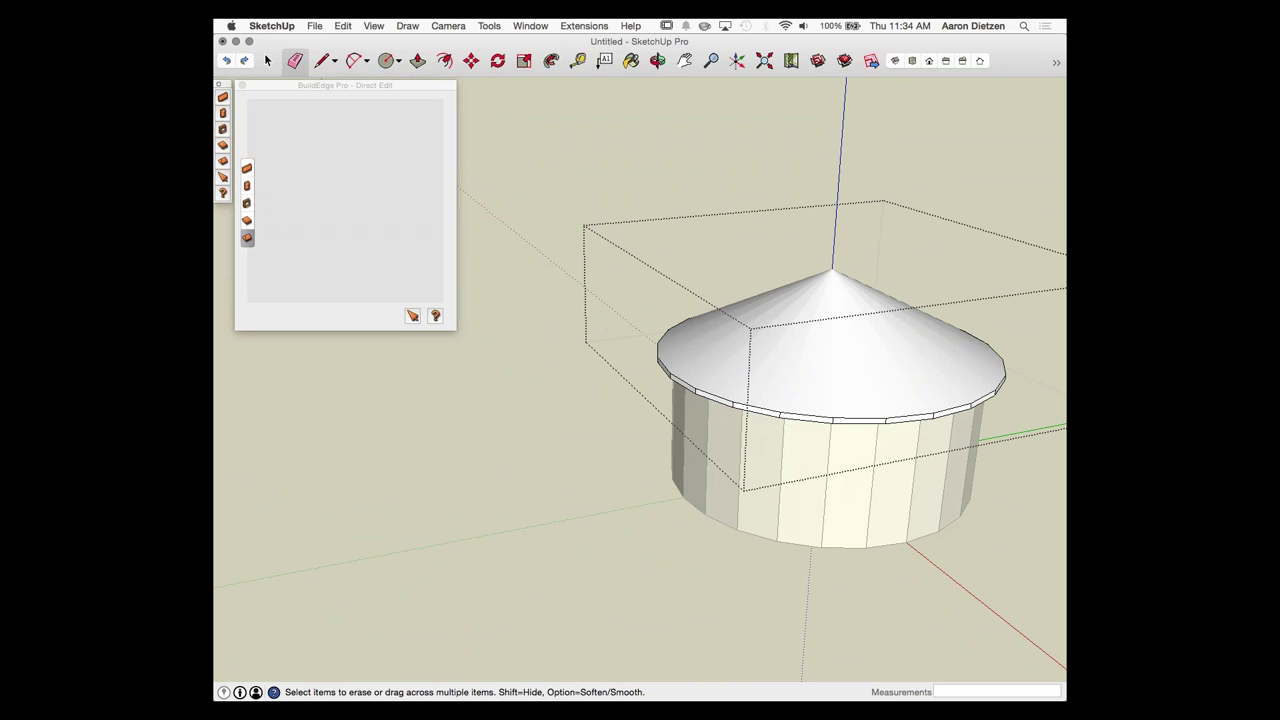
# Step: Undo the softening of the roof's facet edges and close the roof group
pyautogui.press('super+z')
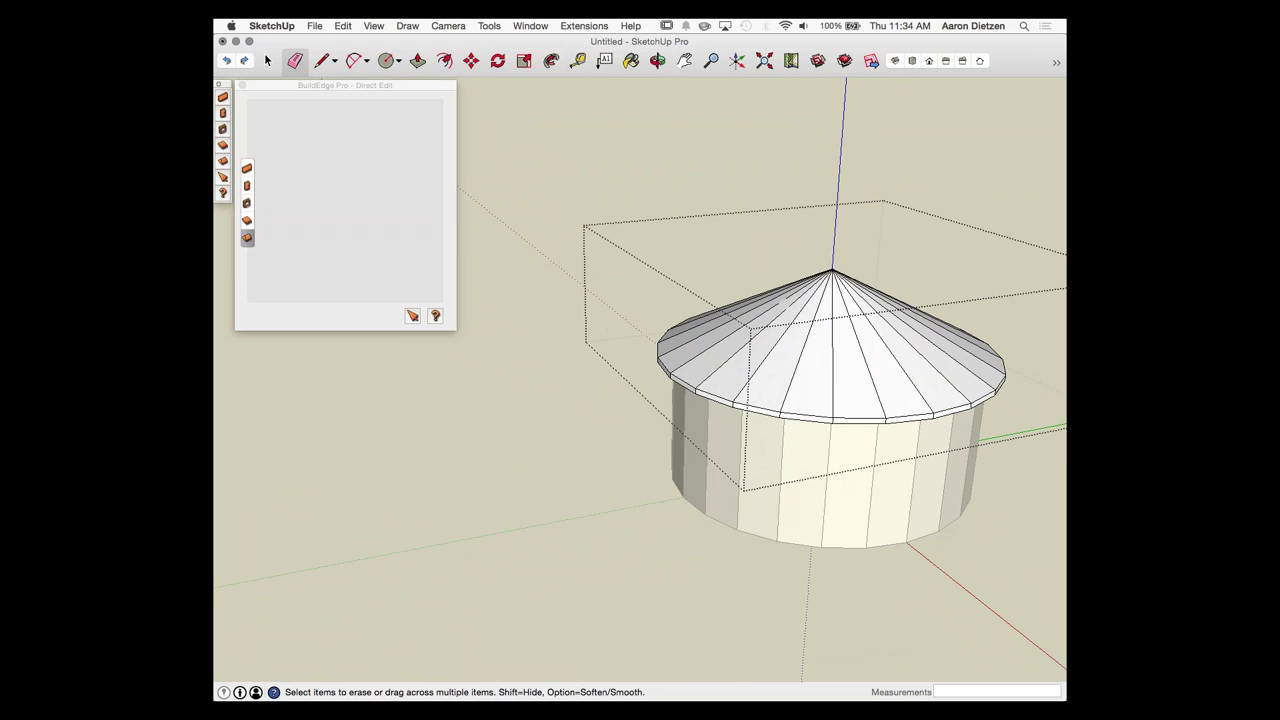
pyautogui.moveTo(710, 297); pyautogui.dragTo(690, 377, button='middle')
pyautogui.scroll(-1, 690, 377)
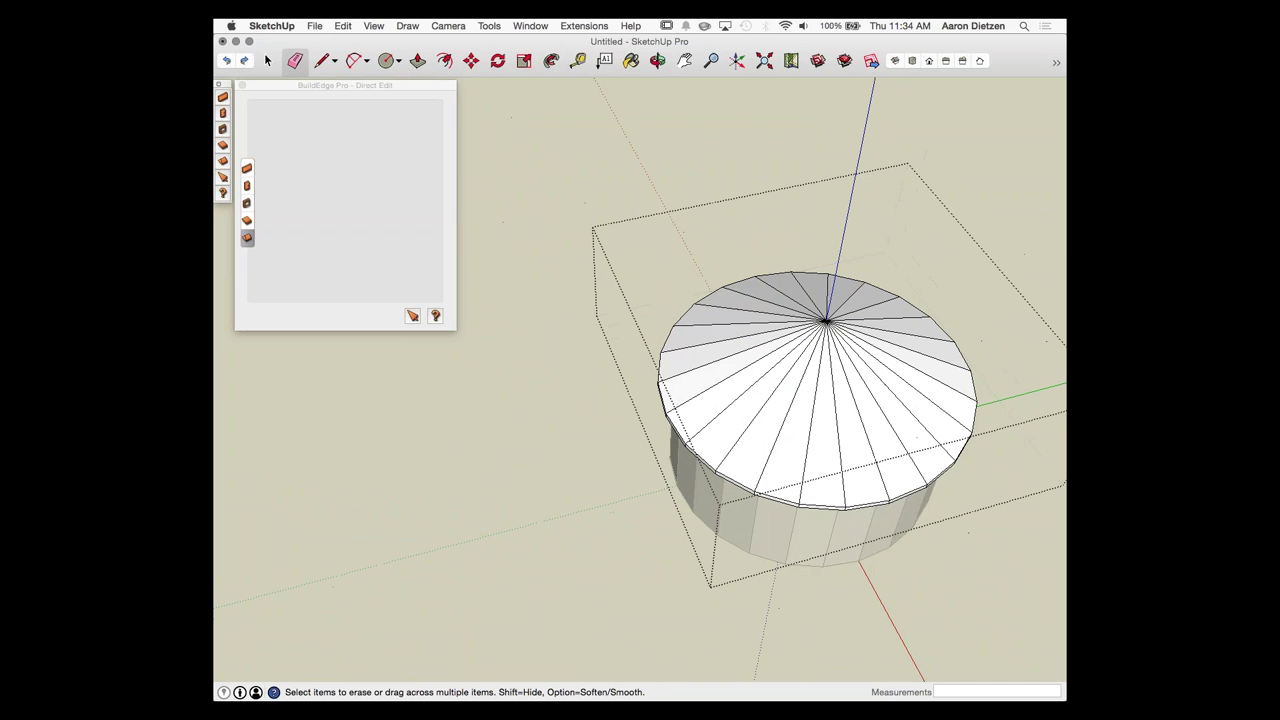
pyautogui.press('space')
pyautogui.press('Escape')
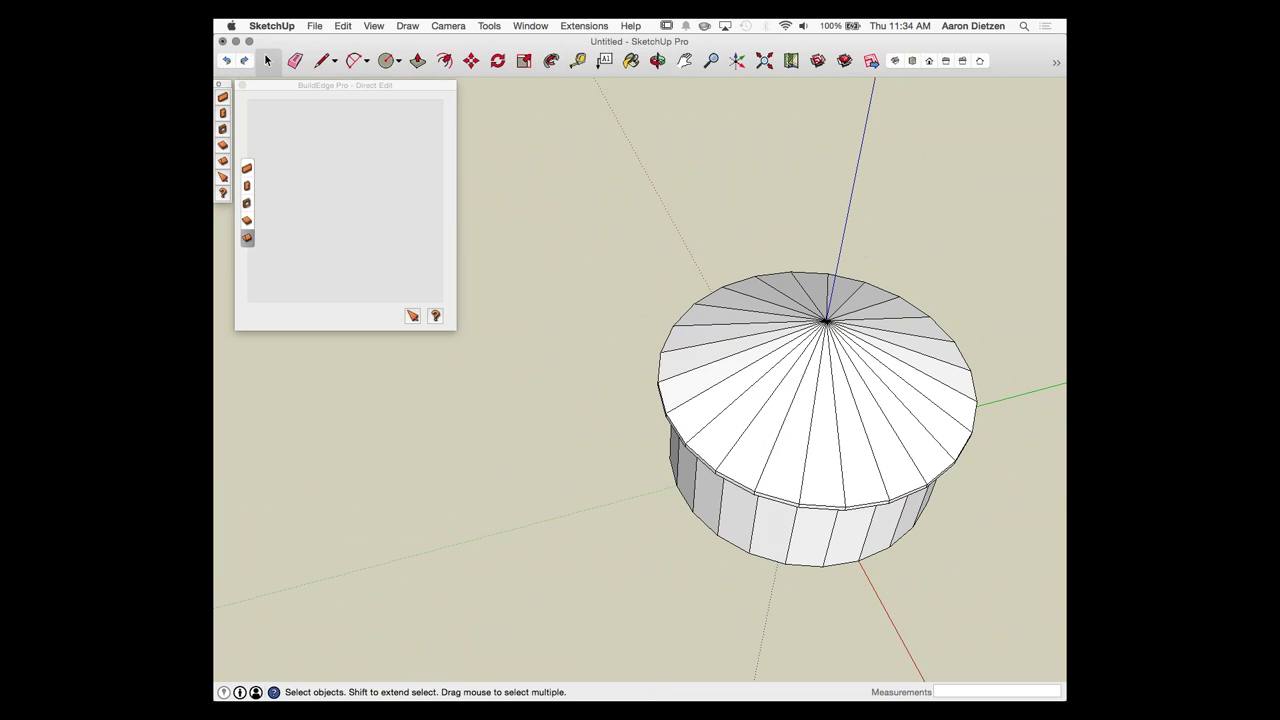
# Step: Hide the round exterior wall beneath the conical roof
pyautogui.moveTo(700, 460); pyautogui.dragTo(676, 338, button='middle')
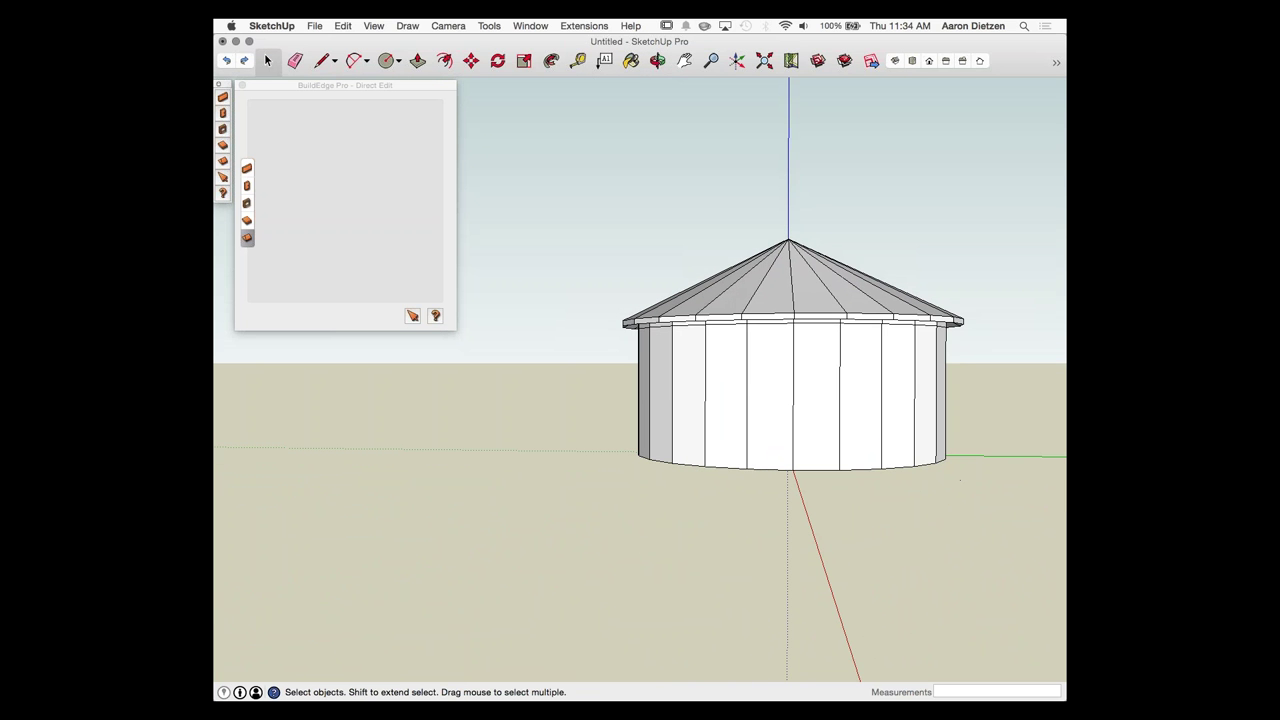
pyautogui.moveTo(535, 528); pyautogui.dragTo(536, 527)
pyautogui.rightClick(757, 381)
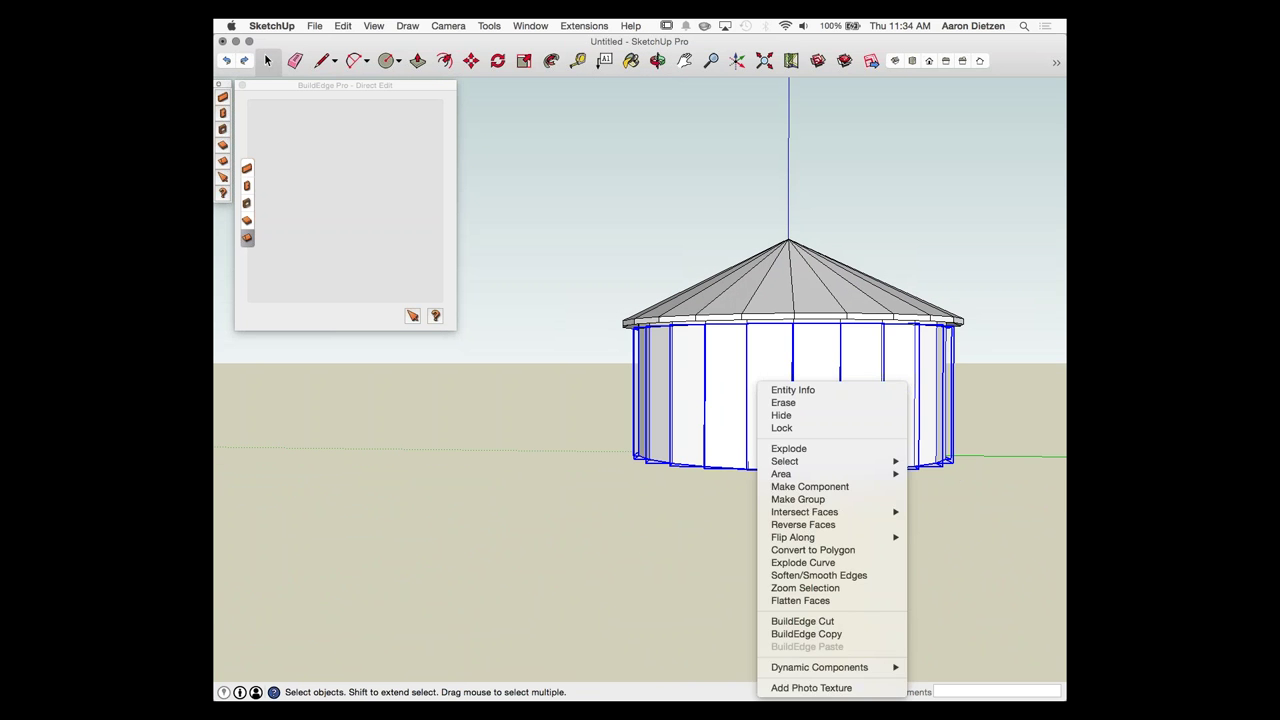
pyautogui.click(781, 415)
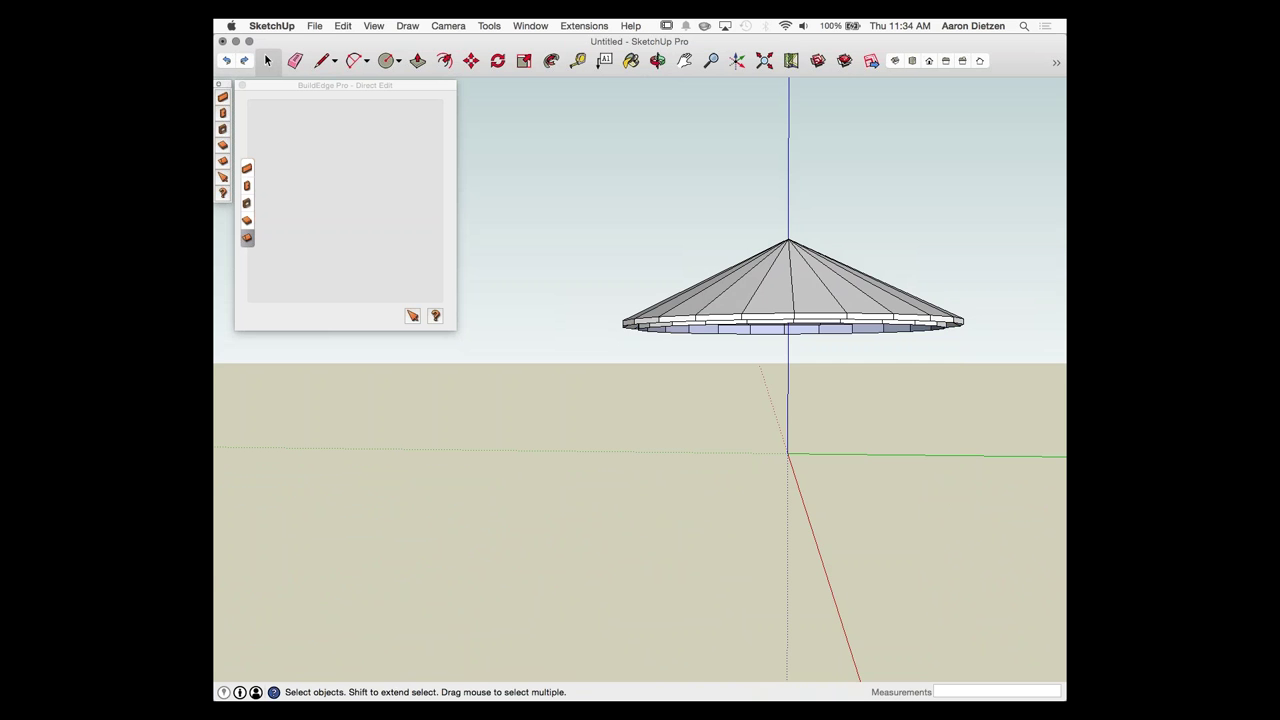
# Step: Inside the roof group, trace one segment of the inner underside rim with a line to form a ceiling face, then close the group
pyautogui.moveTo(781, 415); pyautogui.dragTo(781, 340, button='middle')
pyautogui.moveTo(787, 385); pyautogui.dragTo(831, 347, button='middle')
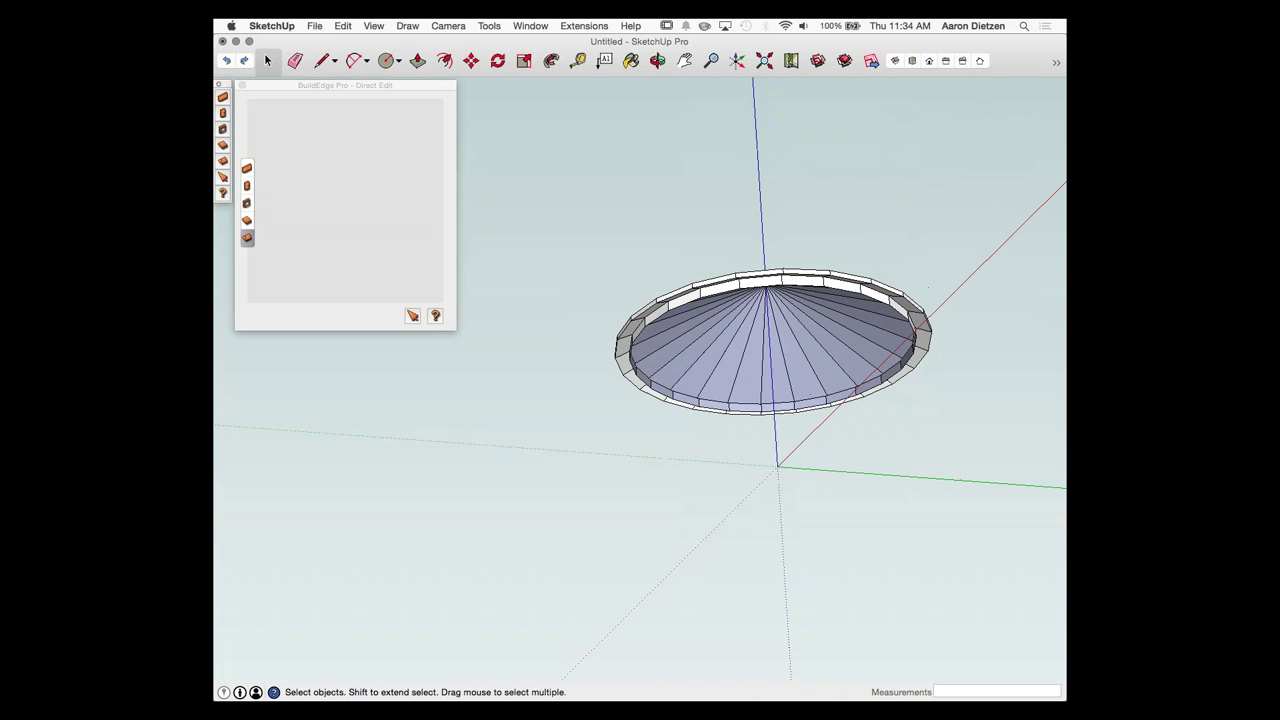
pyautogui.scroll(5, 831, 347)
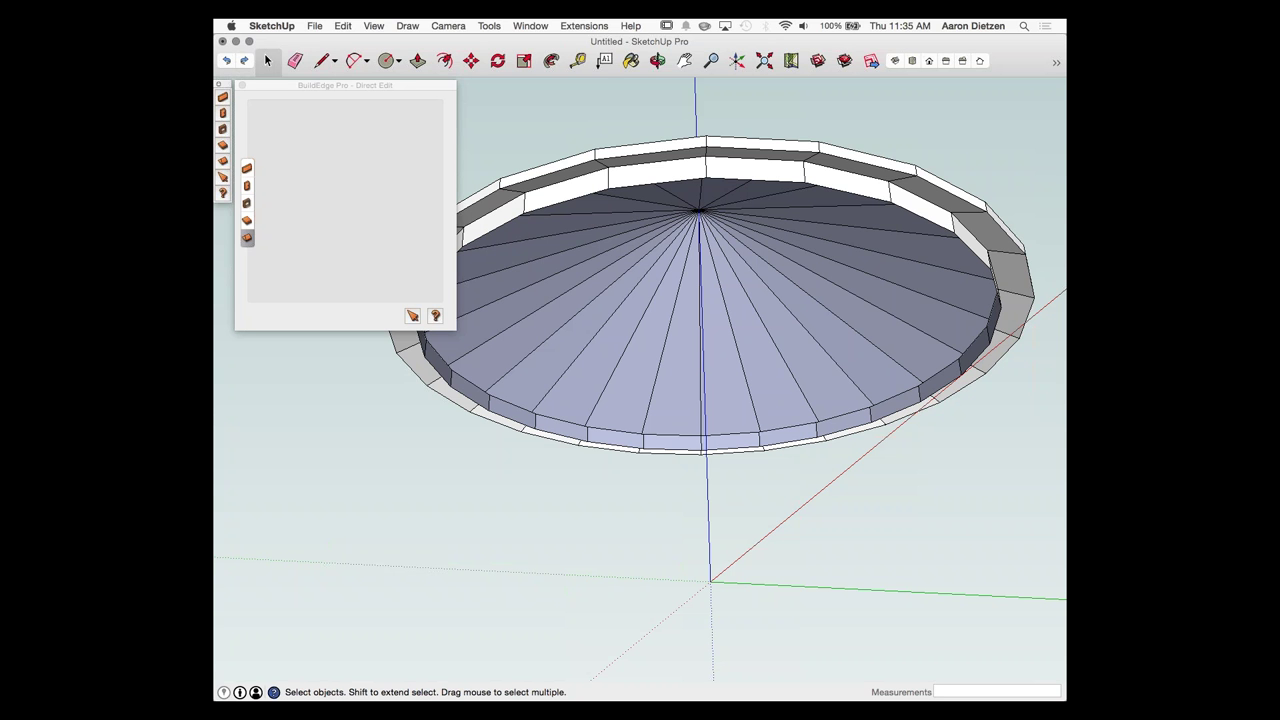
pyautogui.press('super+a')
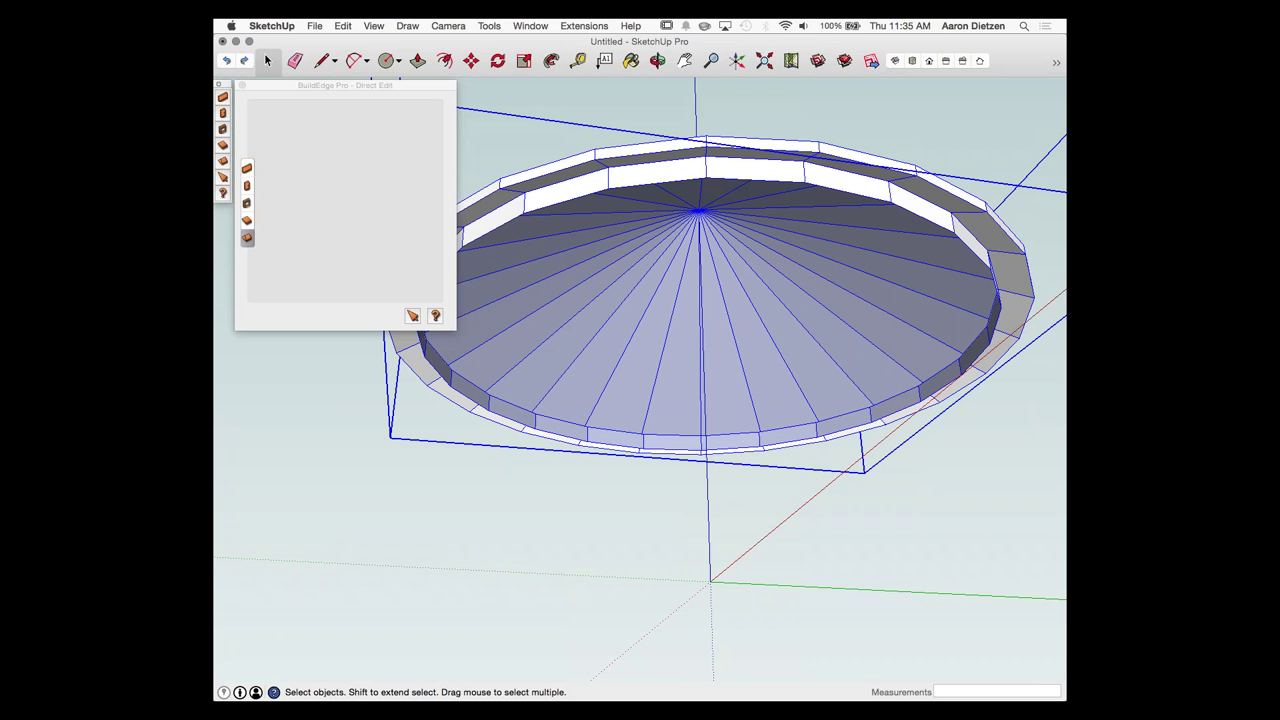
pyautogui.press('Return')
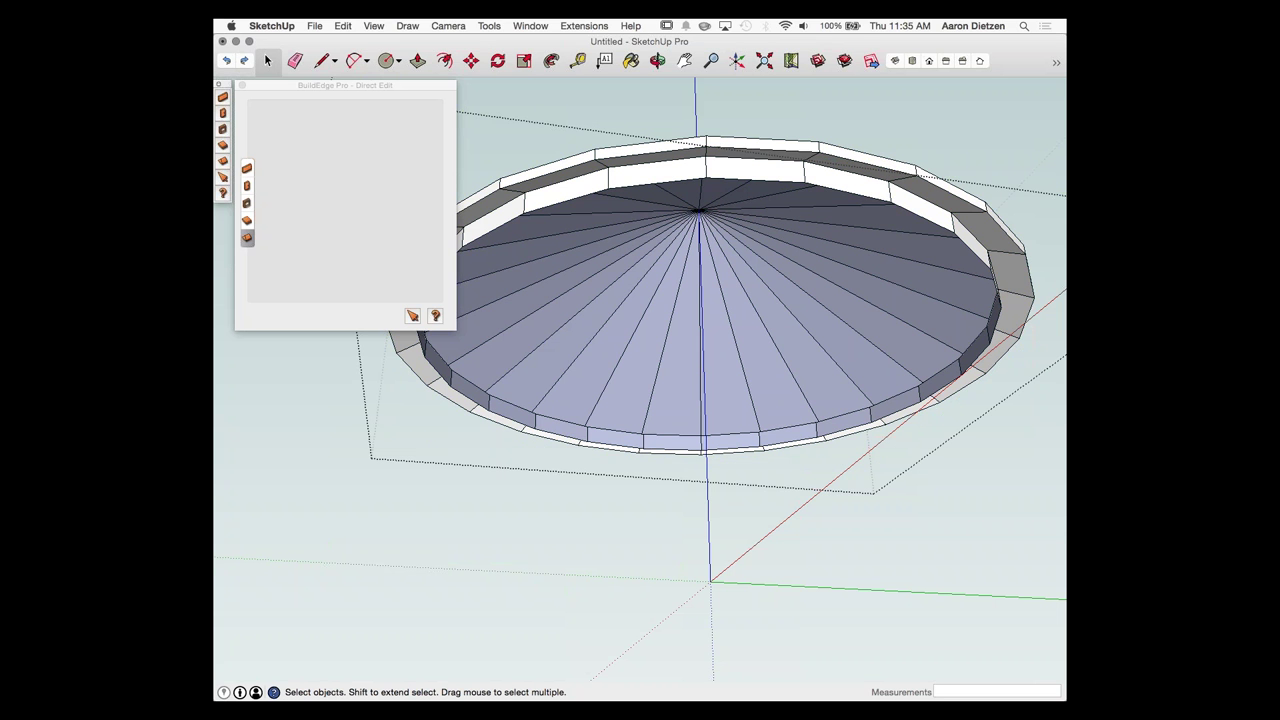
pyautogui.press('l')
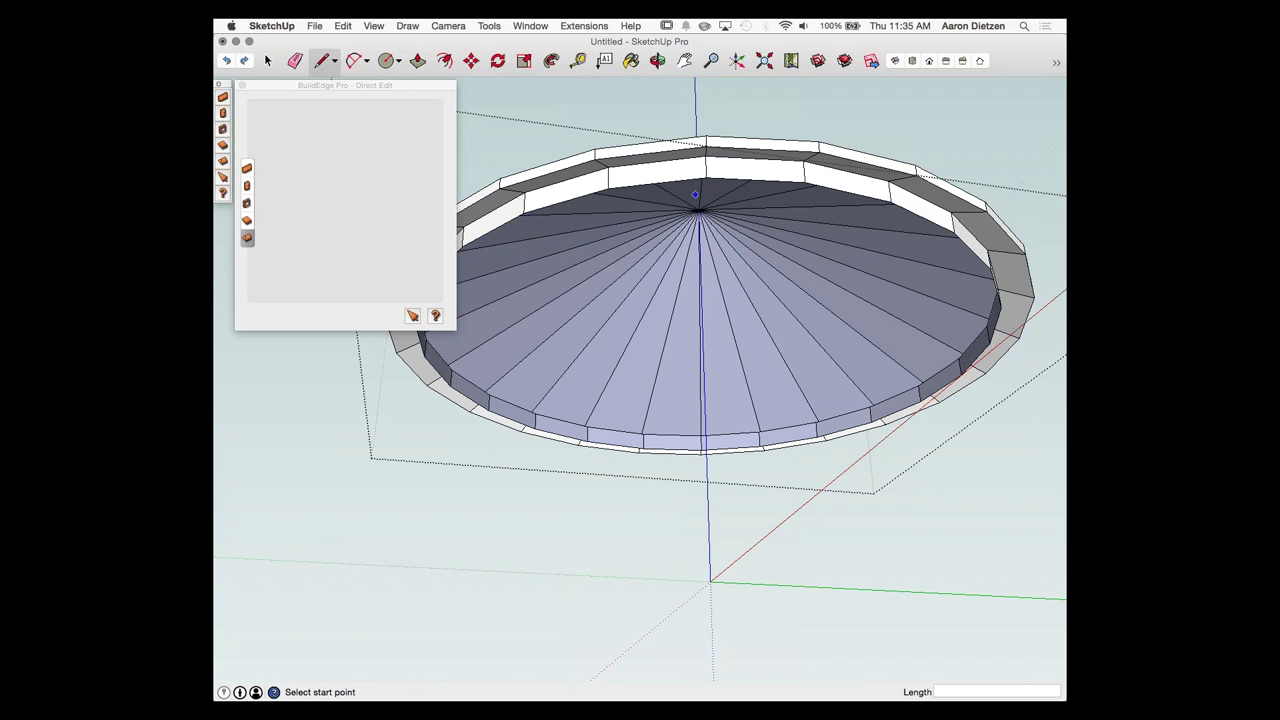
pyautogui.click(706, 178)
pyautogui.click(805, 183)
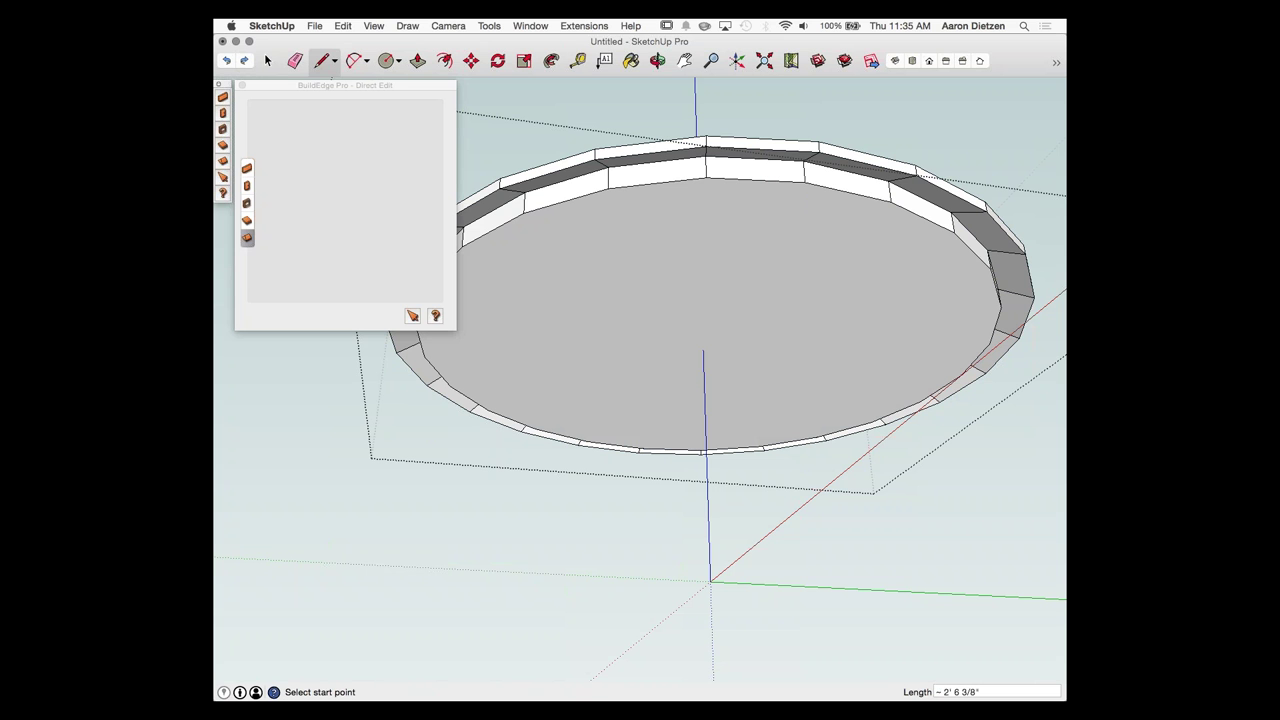
pyautogui.press('space')
pyautogui.press('Escape')
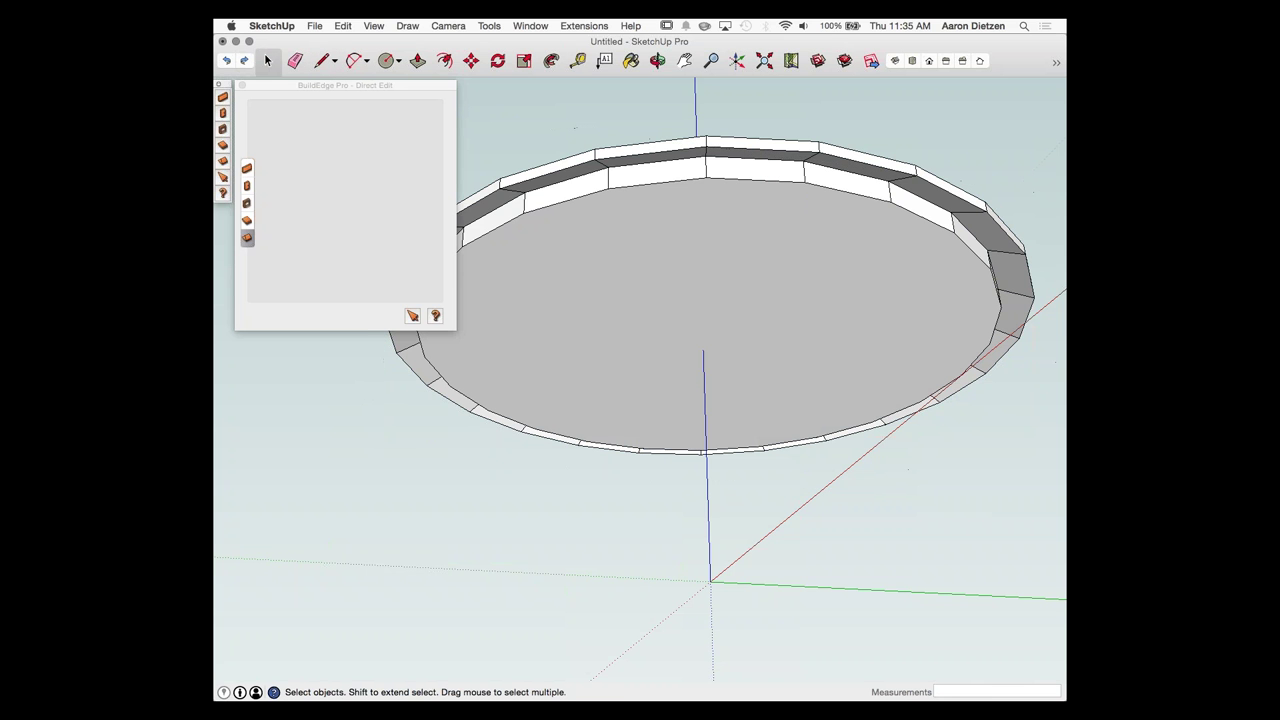
# Step: Examine the closed underside of the roof from below, and its cone from above
pyautogui.scroll(2, 710, 140)
pyautogui.moveTo(710, 140); pyautogui.dragTo(710, 200, button='middle')
pyautogui.moveTo(700, 290)
pyautogui.mouseDown(button='middle')
pyautogui.moveTo(695, 470)
pyautogui.moveTo(685, 275)
pyautogui.mouseUp(button='middle')
pyautogui.scroll(-1, 685, 260)
pyautogui.scroll(-3, 692, 188)
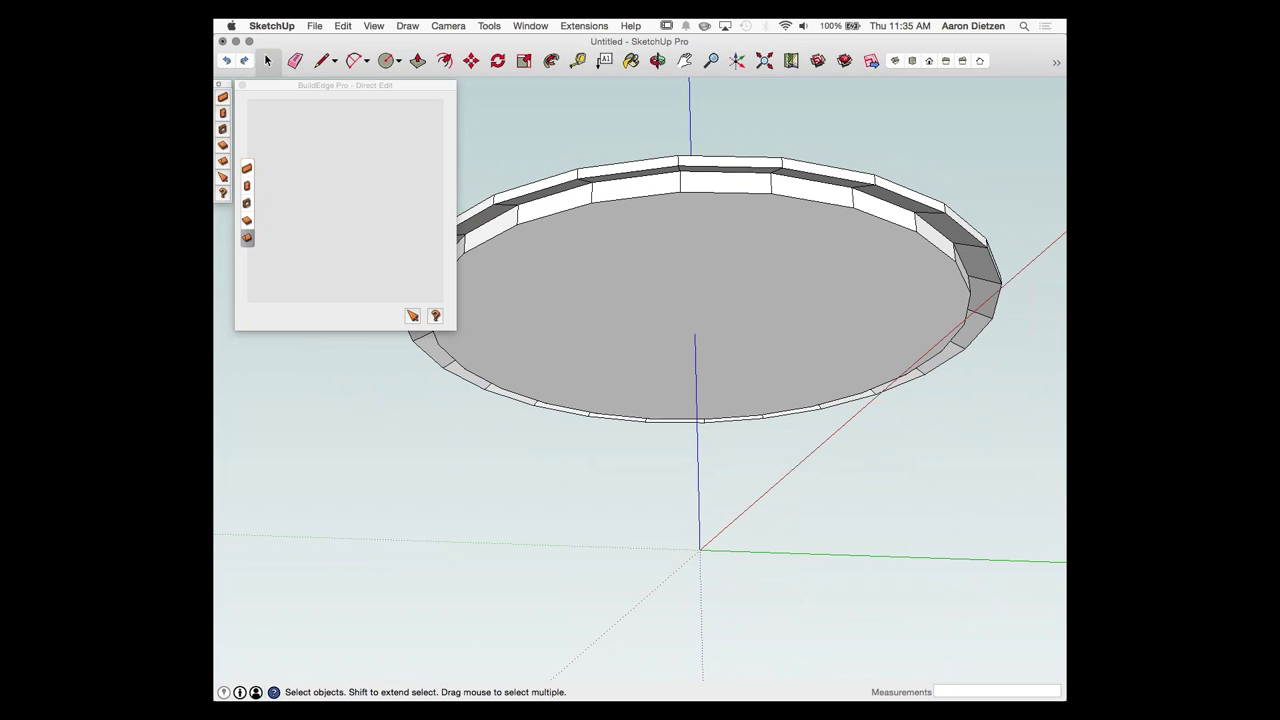
pyautogui.scroll(-1, 682, 148)
pyautogui.moveTo(682, 148); pyautogui.dragTo(650, 437, button='middle')
pyautogui.scroll(-1, 650, 437)
pyautogui.scroll(-3, 612, 439)
# Step: Unhide all hidden geometry to bring back the round wall under the roof
pyautogui.click(374, 26)
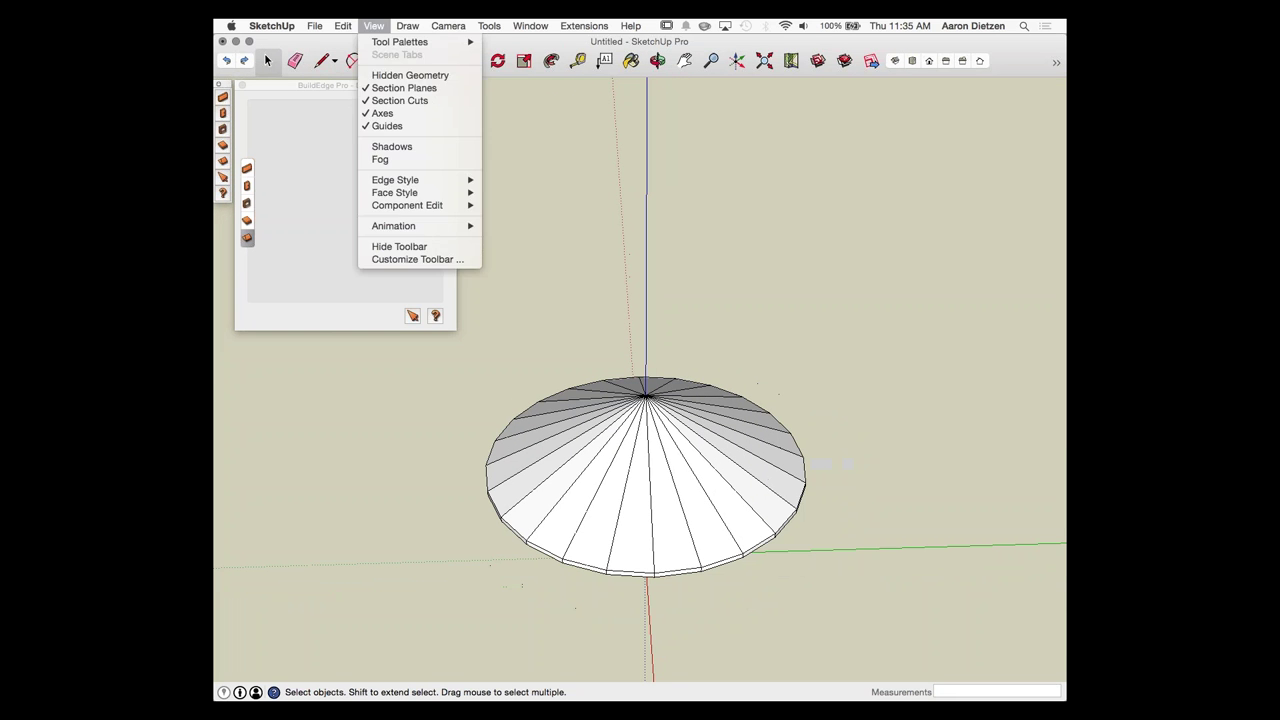
pyautogui.moveTo(343, 26)
pyautogui.moveTo(380, 205)
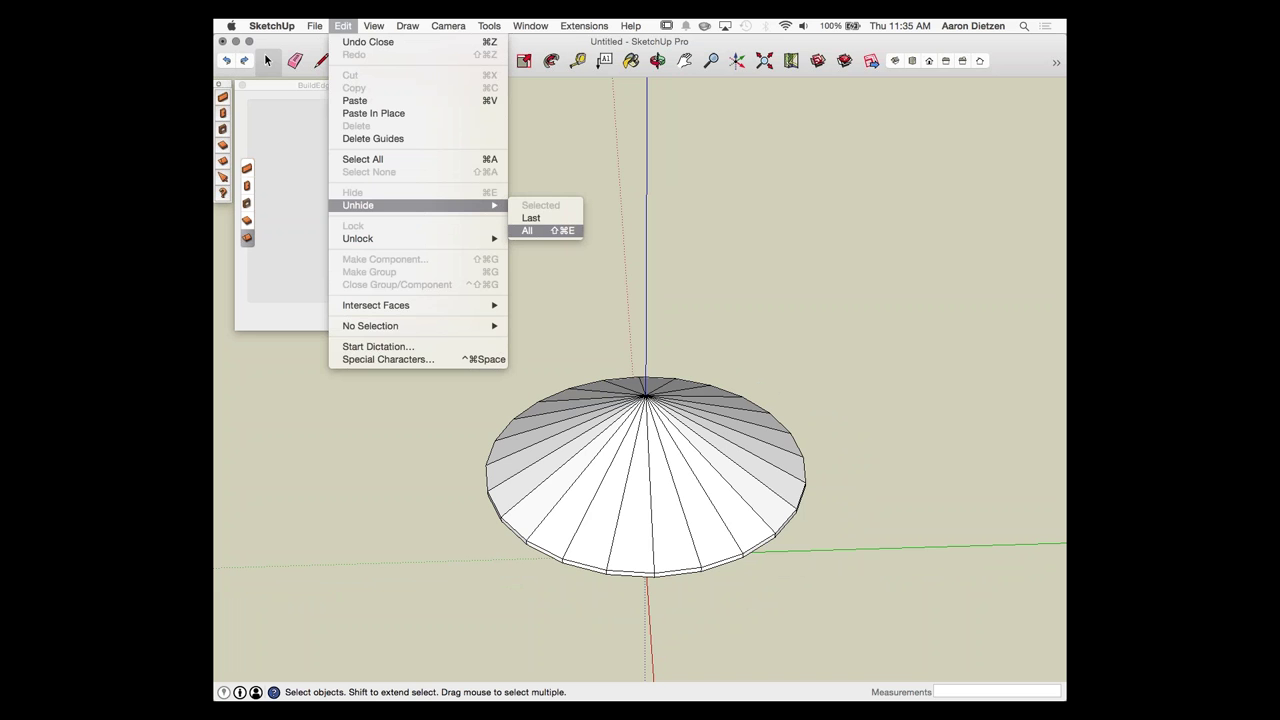
pyautogui.click(541, 231)
pyautogui.moveTo(590, 452); pyautogui.dragTo(680, 280, button='middle')
pyautogui.moveTo(630, 360); pyautogui.dragTo(634, 460, button='middle')
pyautogui.moveTo(585, 510); pyautogui.dragTo(606, 540, button='middle')
pyautogui.scroll(-3, 606, 541)
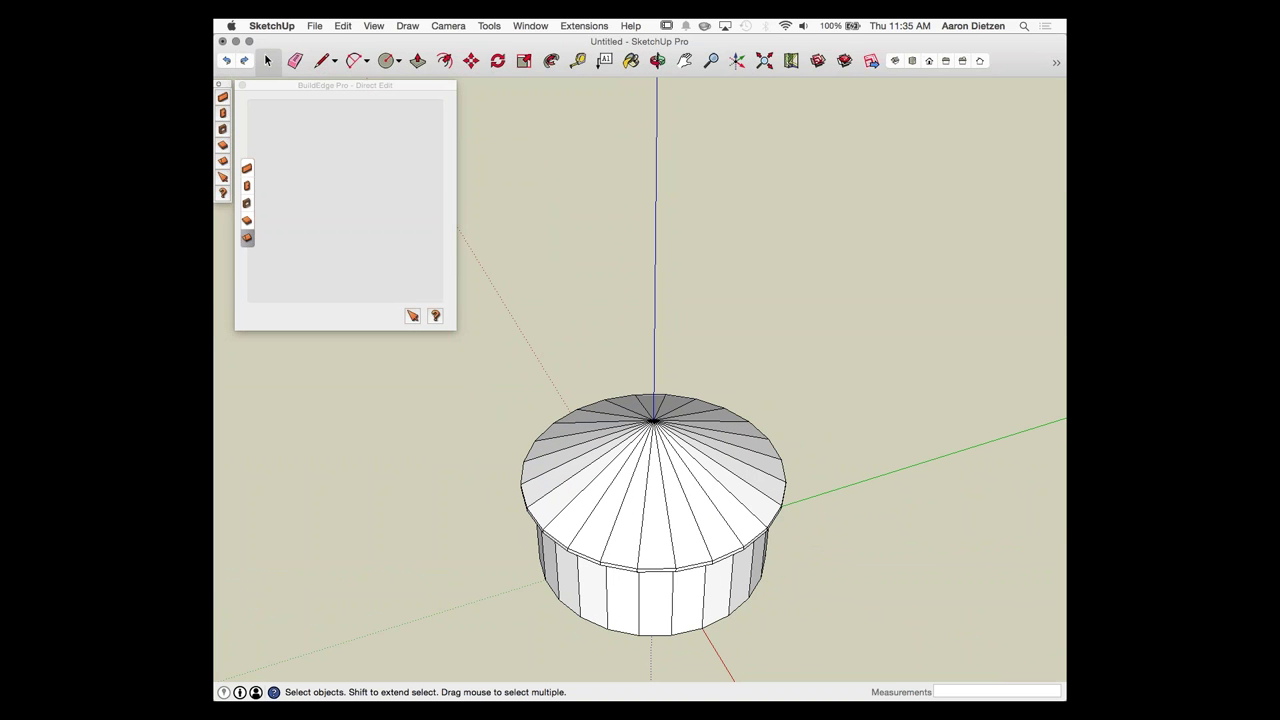
# Step: Draw a ground rectangle about 82' by 54' 8" whose long side runs through the round building
pyautogui.scroll(-3, 576, 434)
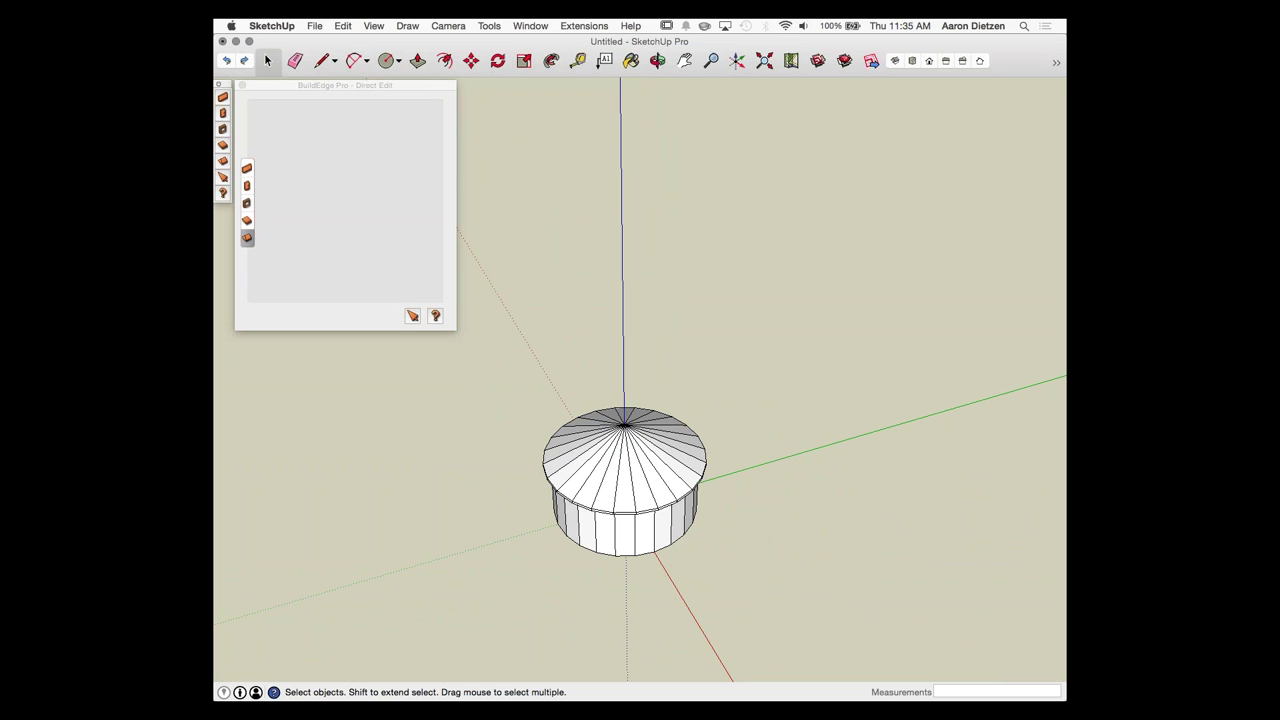
pyautogui.click(398, 61)
pyautogui.click(440, 82)
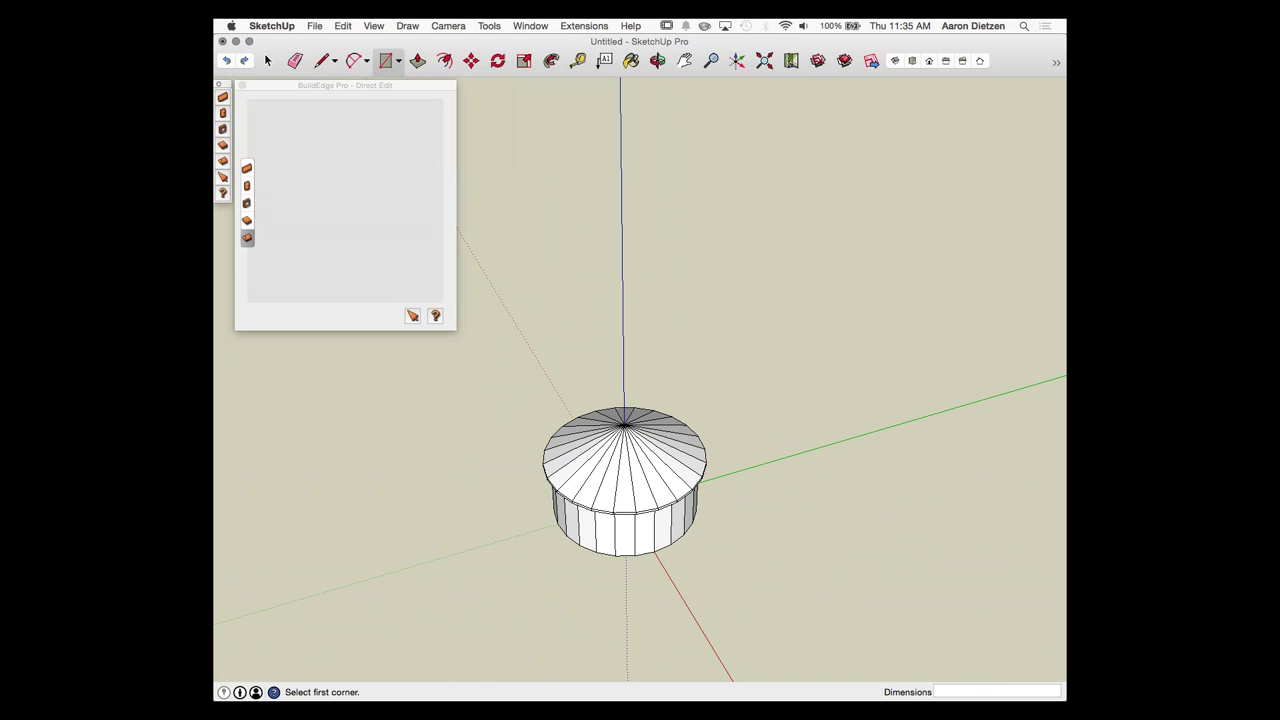
pyautogui.click(697, 645)
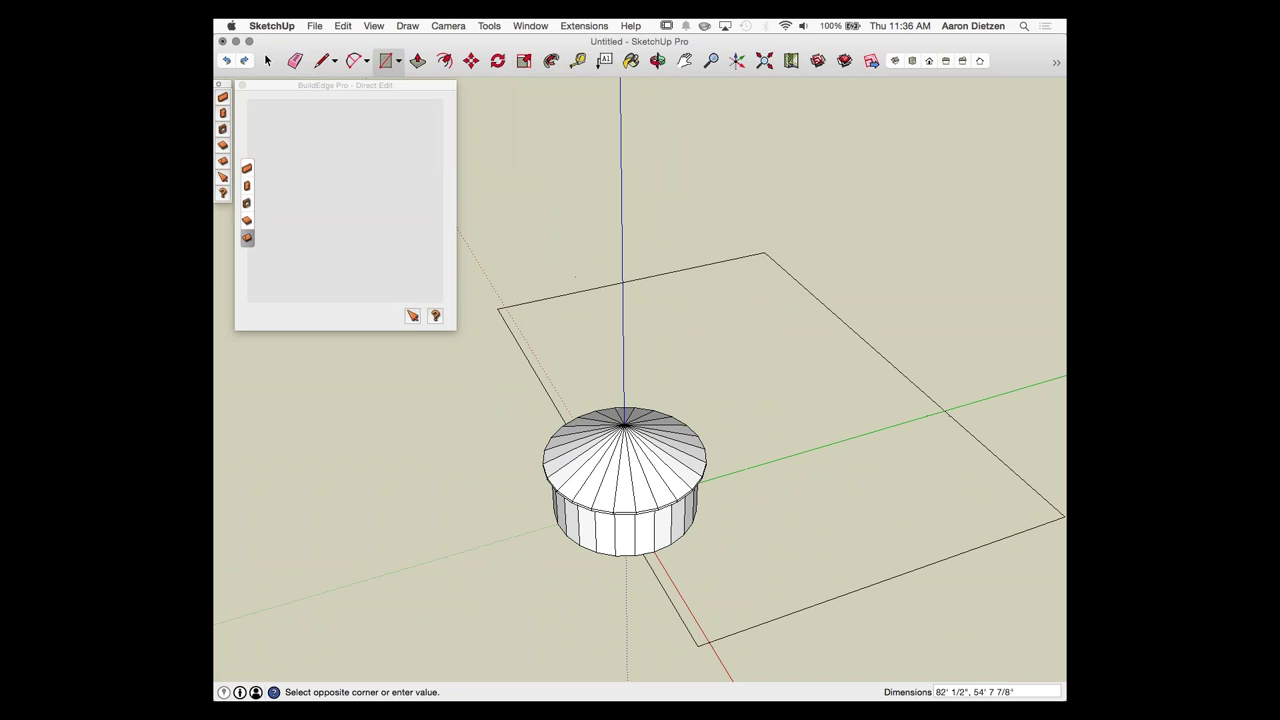
pyautogui.click(765, 253)
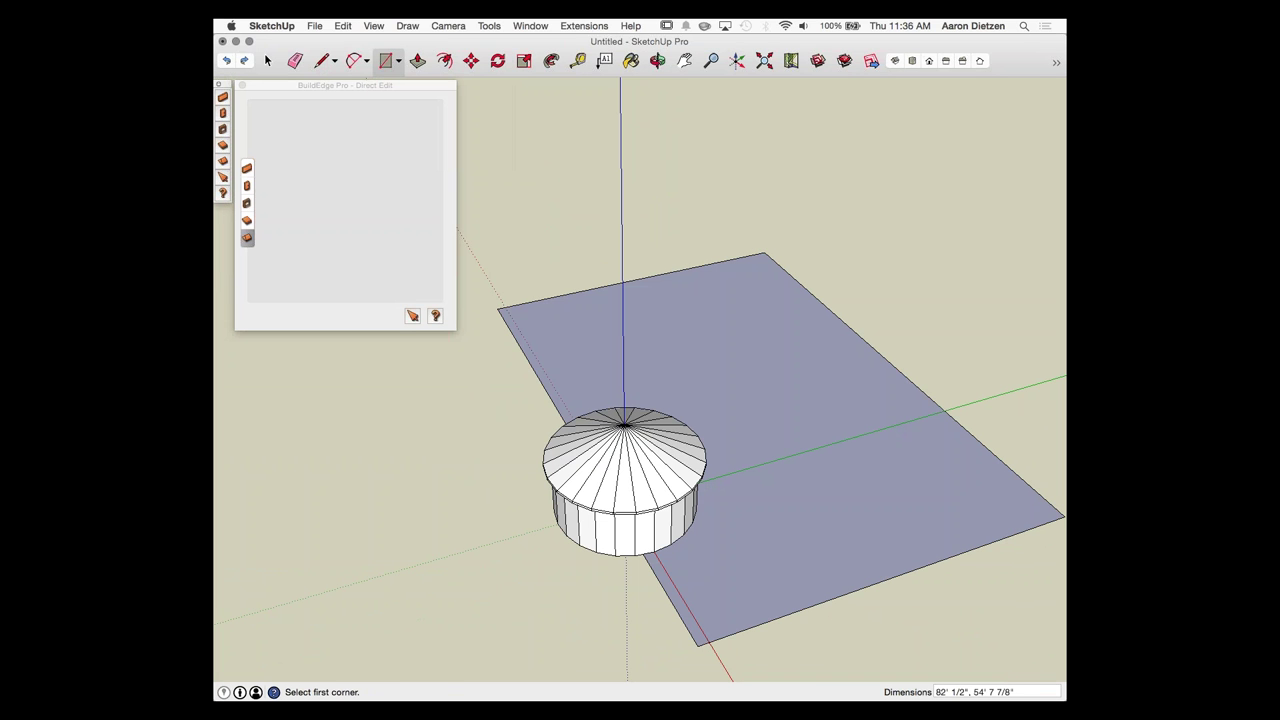
# Step: Add exterior walls 5 1/2" wide and 8' high from the round wall along the rectangle's adjoining long side and the next short side
pyautogui.click(223, 97)
pyautogui.scroll(1, 368, 436)
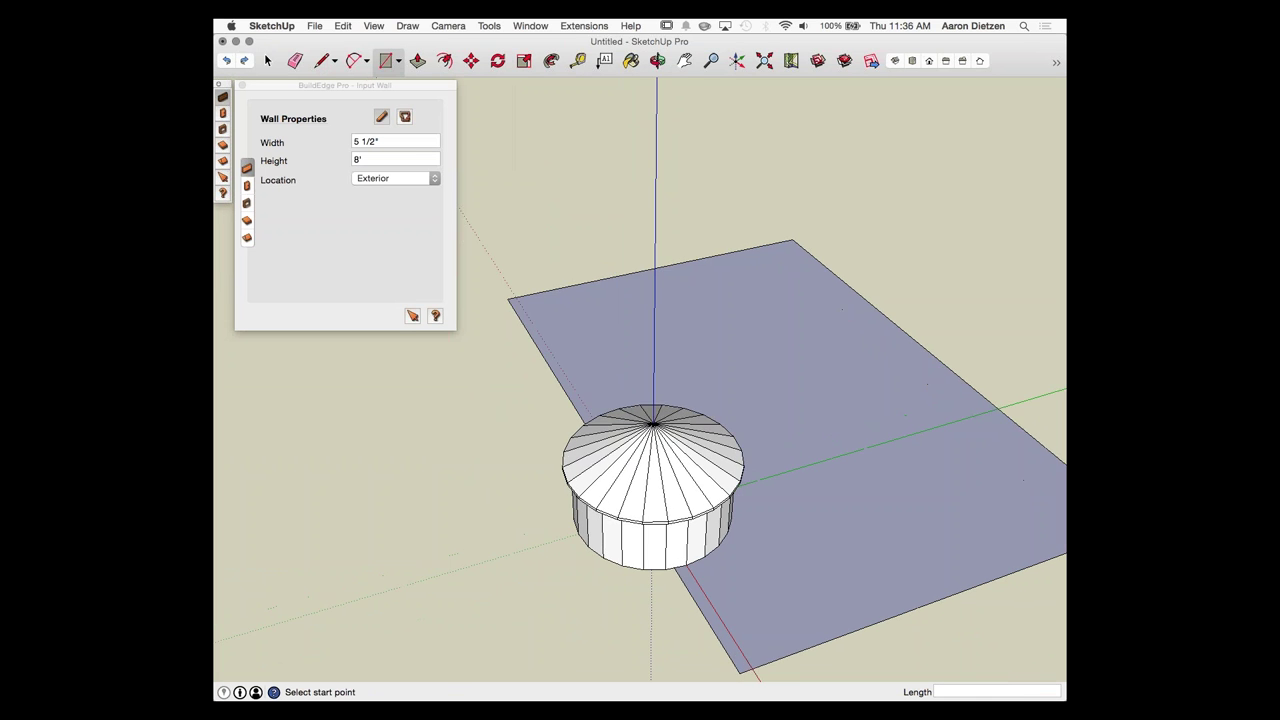
pyautogui.moveTo(480, 470); pyautogui.dragTo(840, 450, button='middle')
pyautogui.click(677, 480)
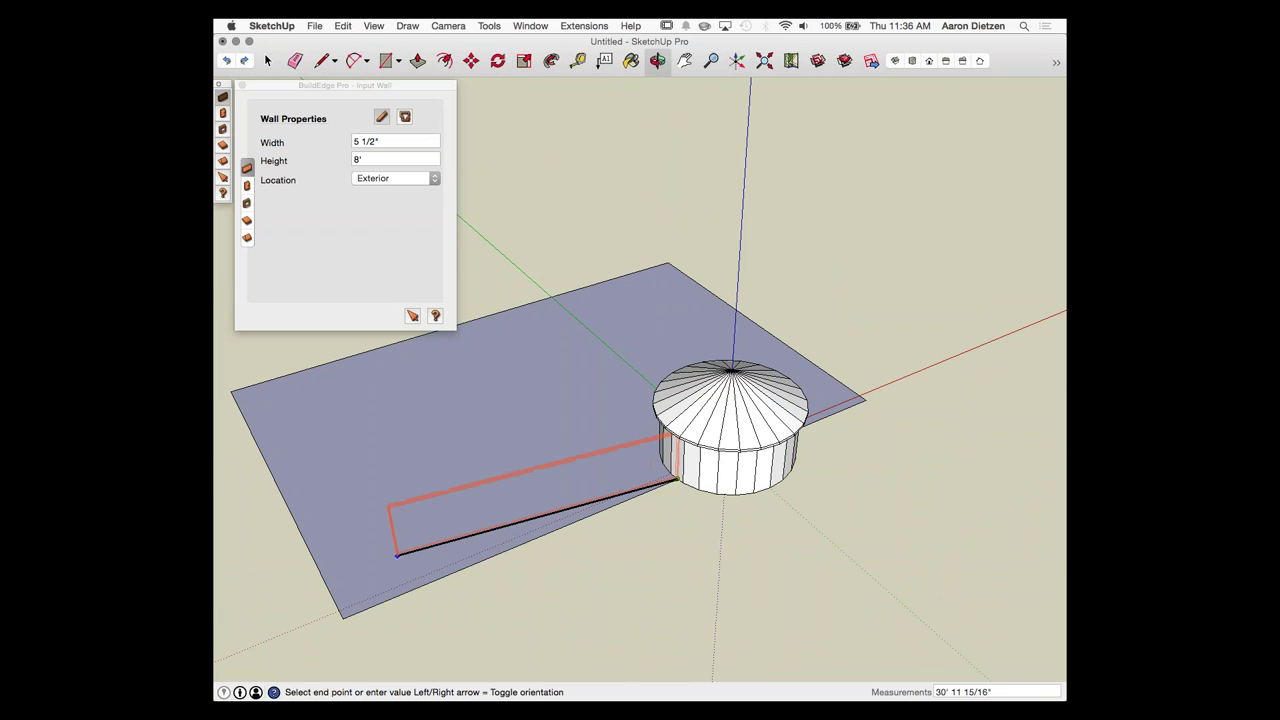
pyautogui.click(342, 617)
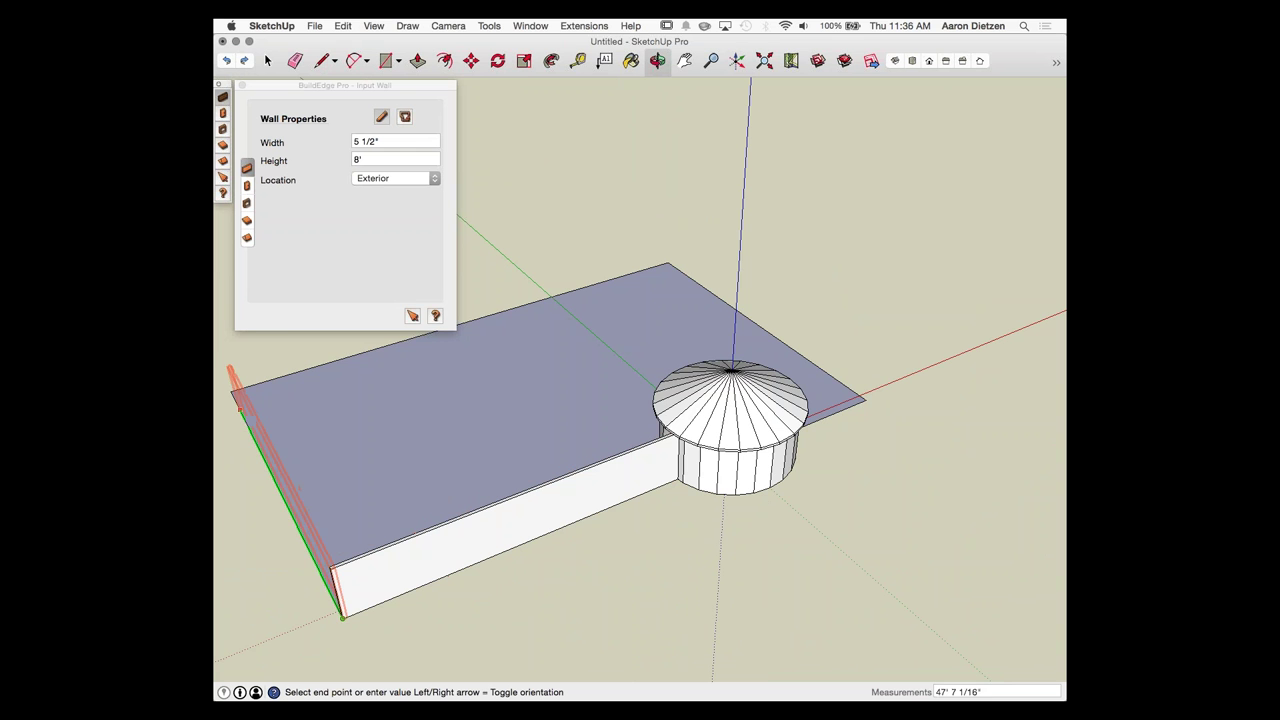
pyautogui.click(230, 390)
# Step: Continue the exterior walls along the rectangle's far long side and remaining short side, ending back at the round wall
pyautogui.scroll(-1, 640, 268)
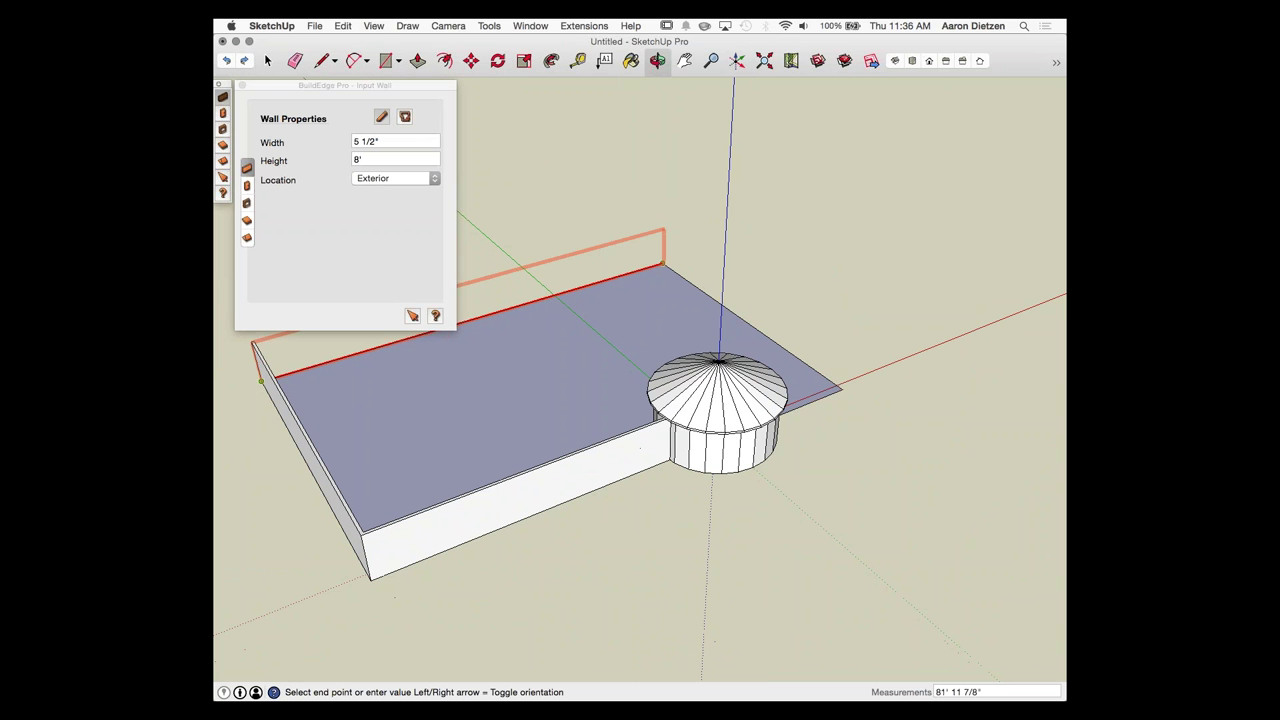
pyautogui.click(663, 265)
pyautogui.click(840, 387)
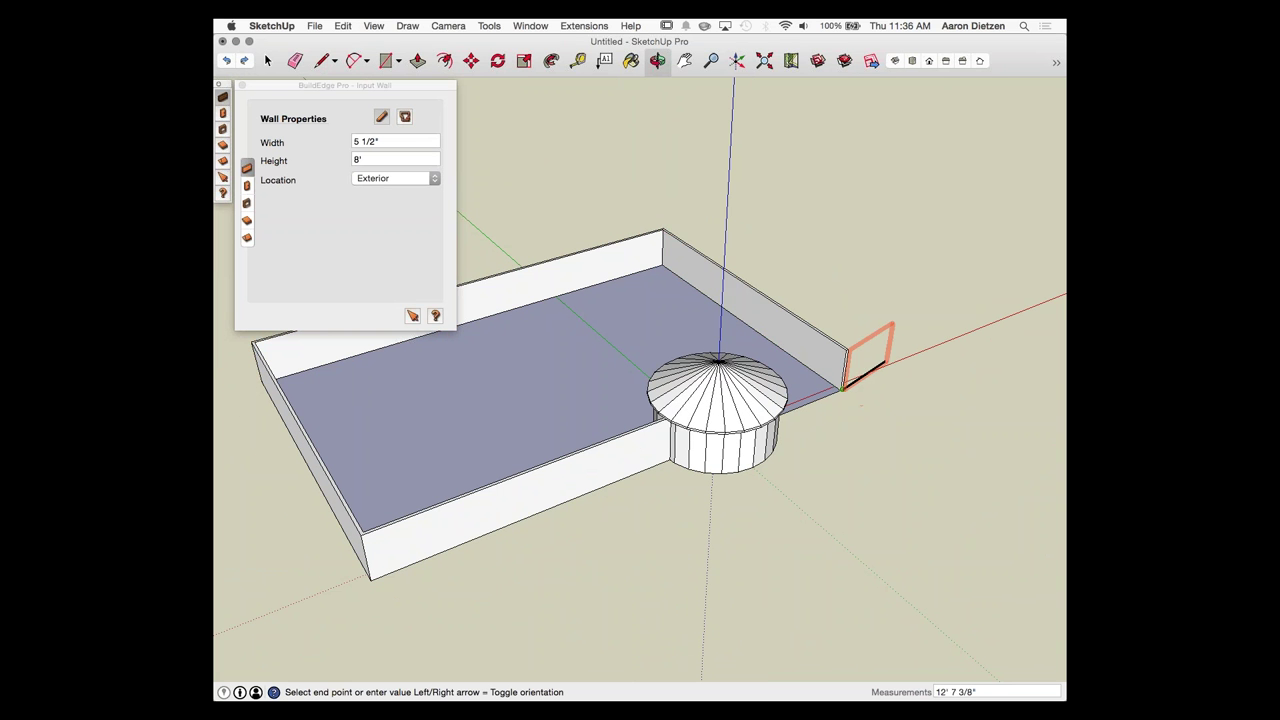
pyautogui.moveTo(840, 387); pyautogui.dragTo(630, 385, button='middle')
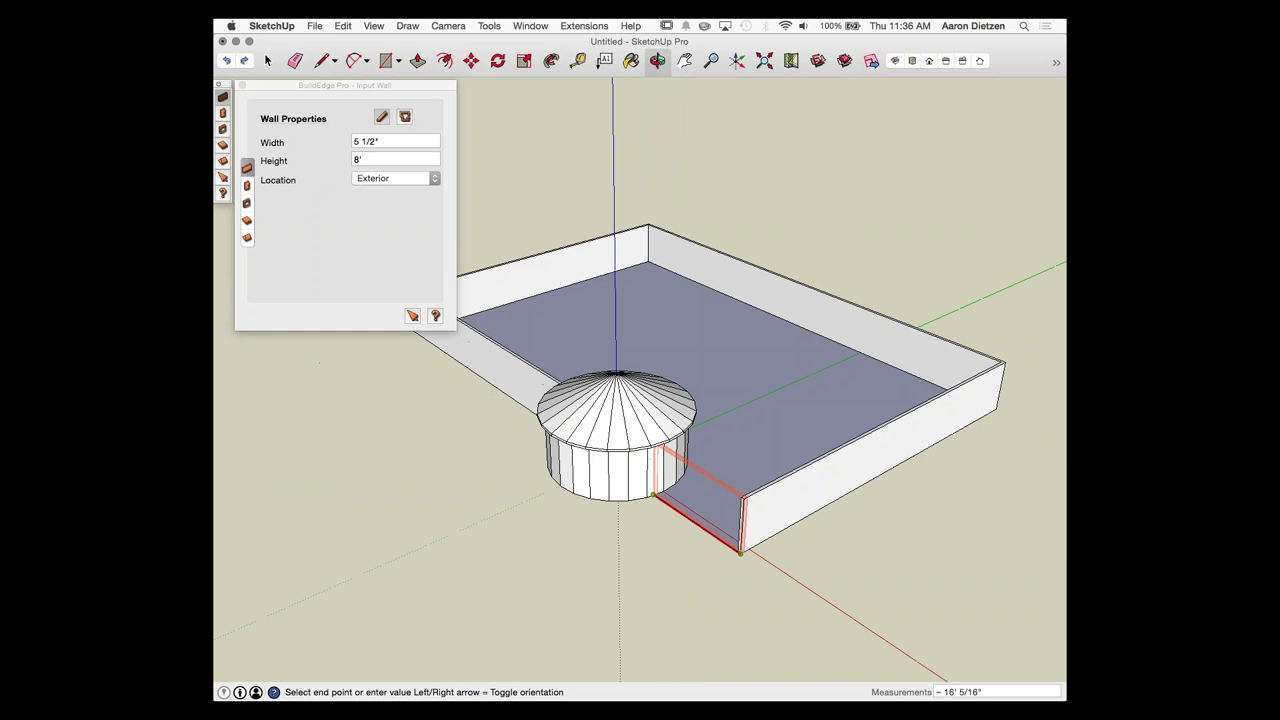
pyautogui.click(653, 494)
pyautogui.moveTo(423, 434); pyautogui.dragTo(574, 543, button='middle')
pyautogui.scroll(-3, 574, 543)
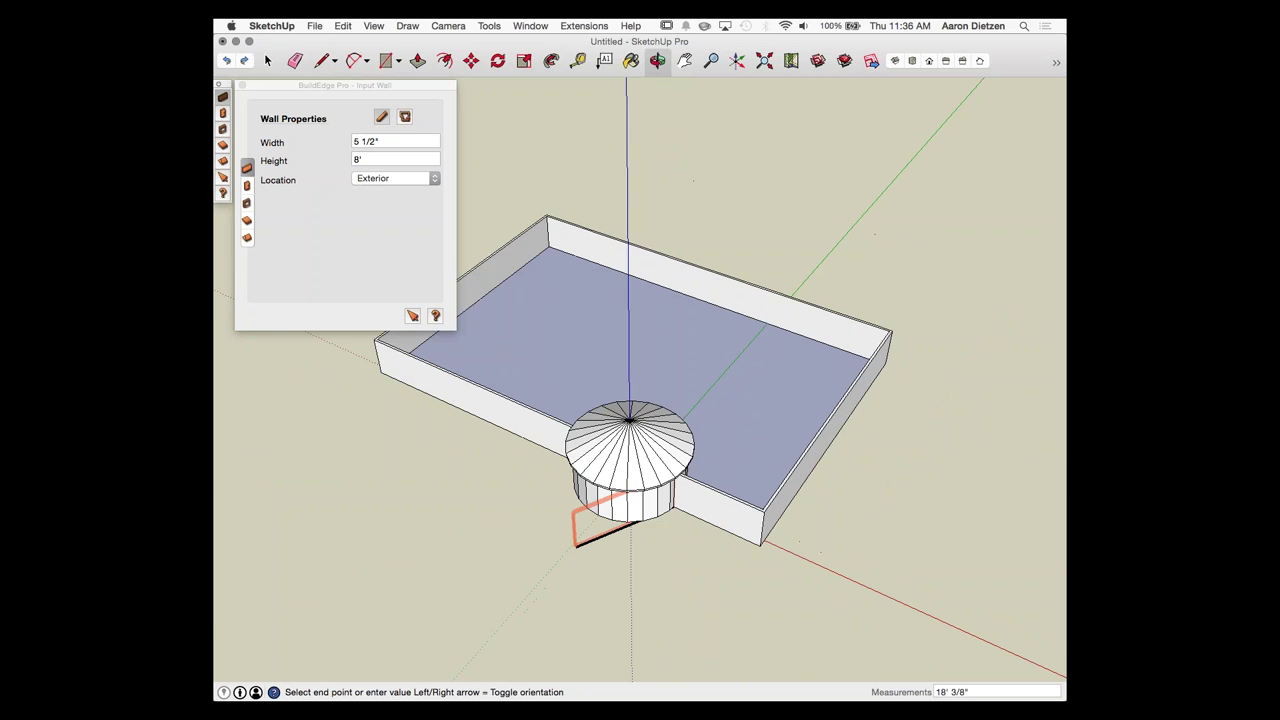
pyautogui.scroll(5, 358, 420)
pyautogui.scroll(-2, 398, 430)
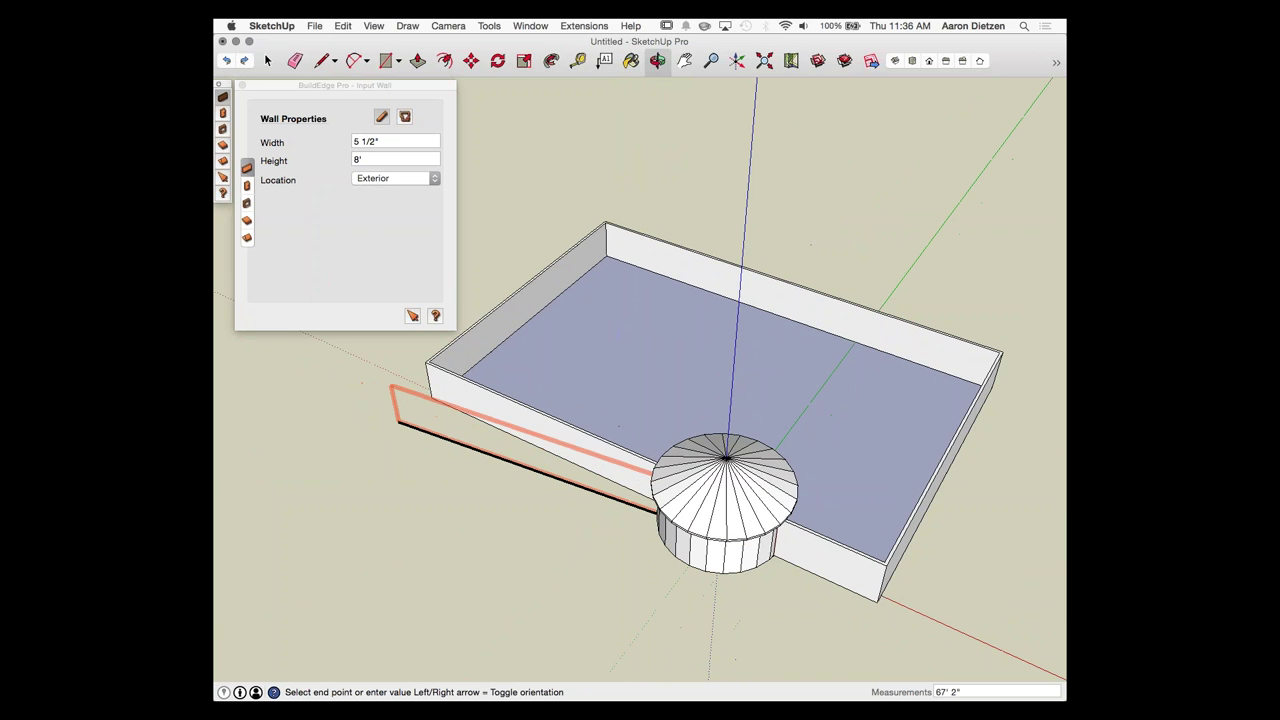
# Step: Add a hip roof with 6.0/12 slope, 1' truss heel and 1' overhang around the rectangular building's outer wall corners
pyautogui.click(247, 238)
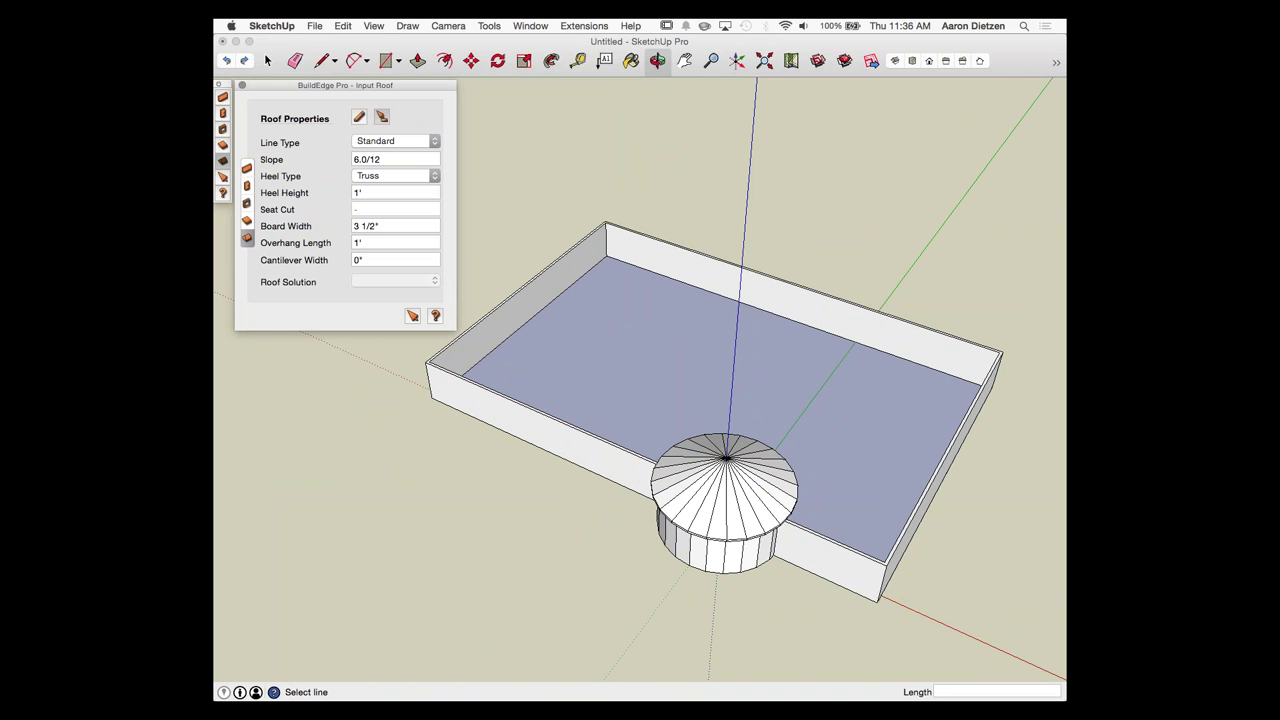
pyautogui.click(359, 116)
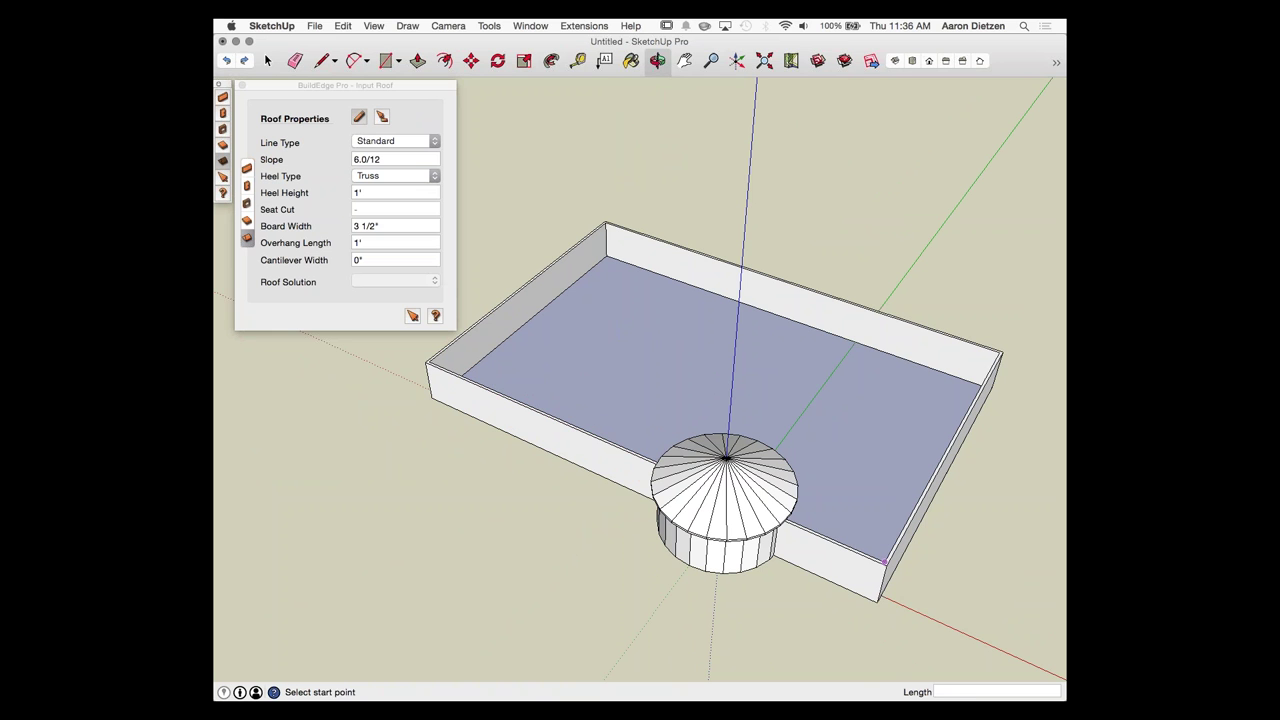
pyautogui.click(886, 566)
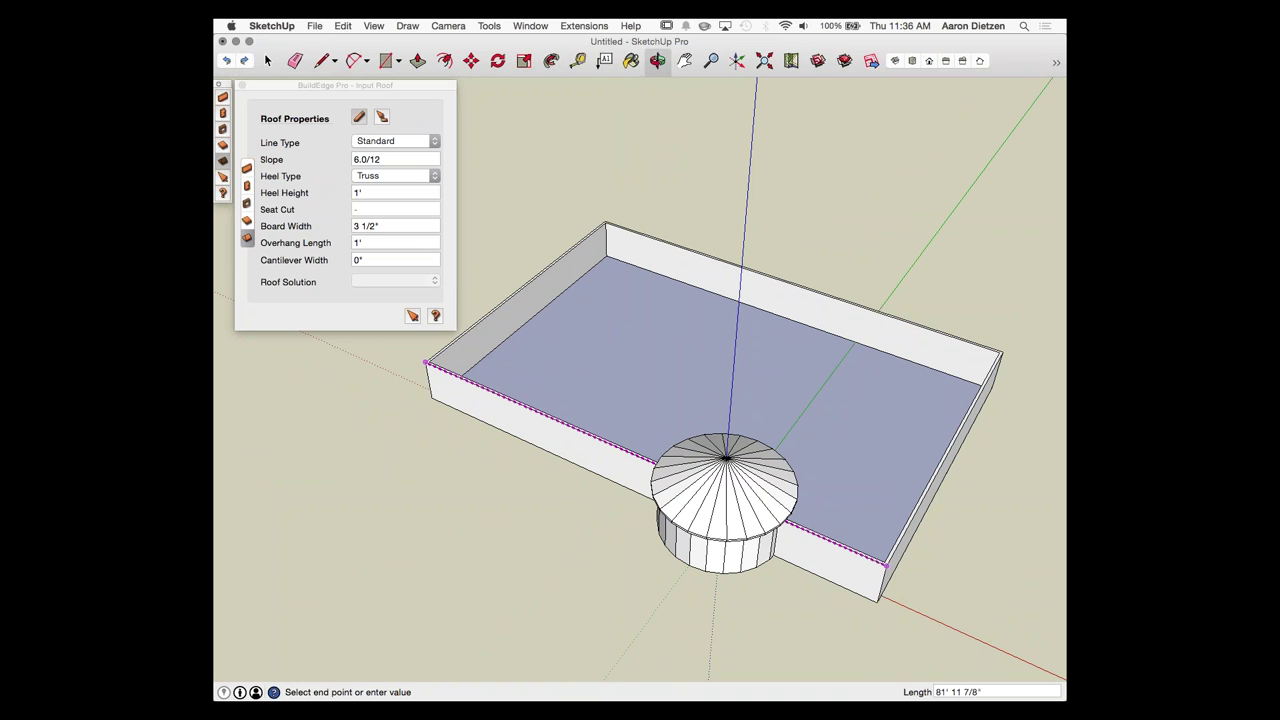
pyautogui.click(426, 362)
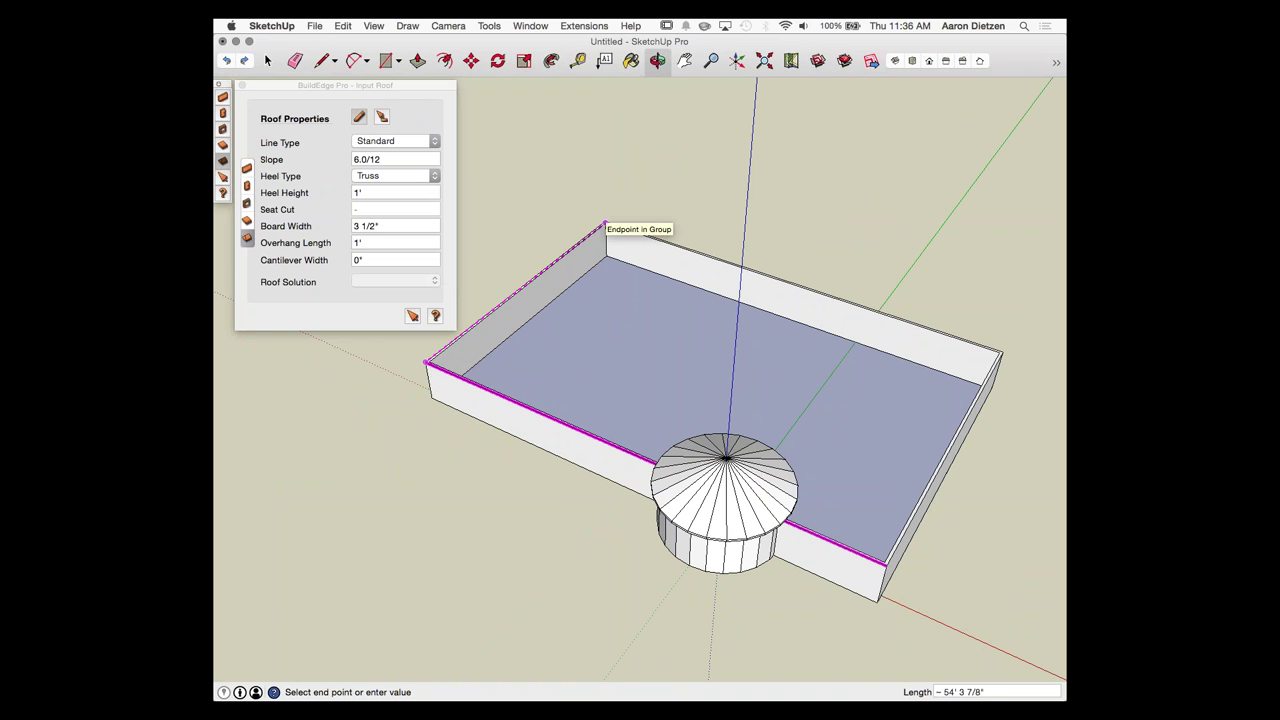
pyautogui.scroll(4, 604, 222)
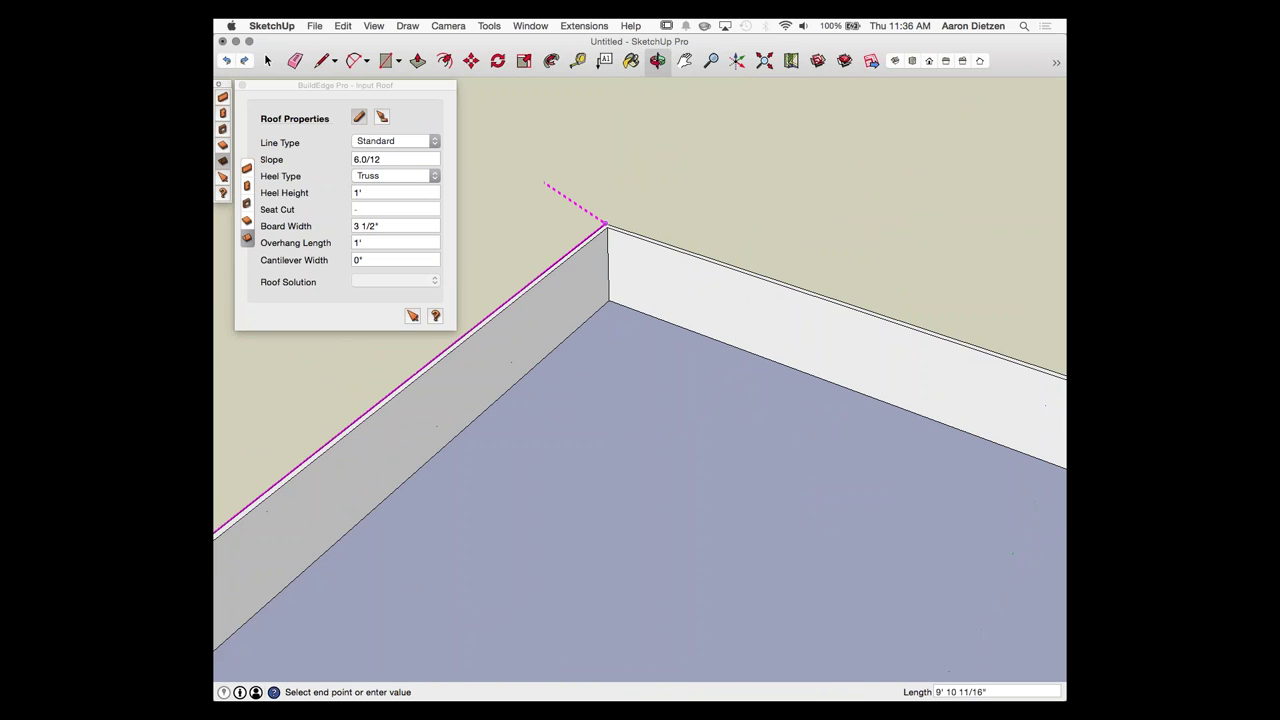
pyautogui.scroll(-8, 560, 195)
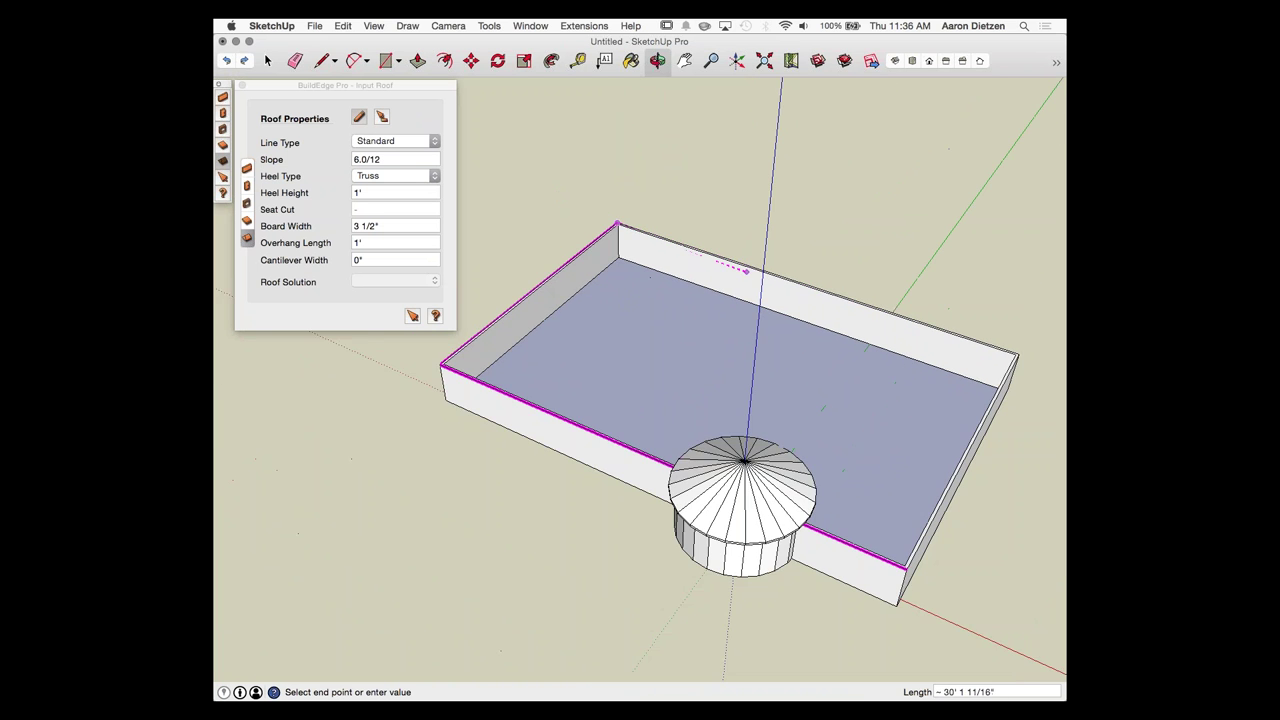
pyautogui.scroll(-2, 746, 271)
pyautogui.scroll(6, 966, 340)
pyautogui.click(951, 334)
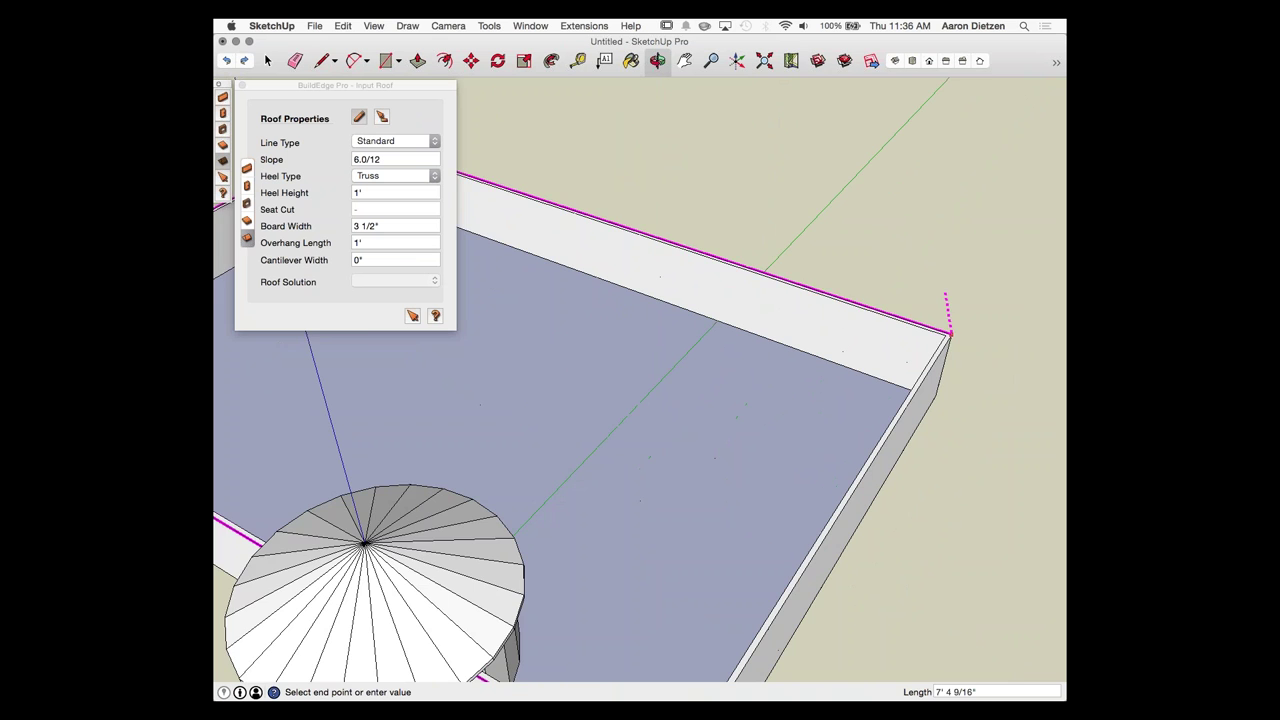
pyautogui.scroll(-6, 947, 295)
pyautogui.click(789, 579)
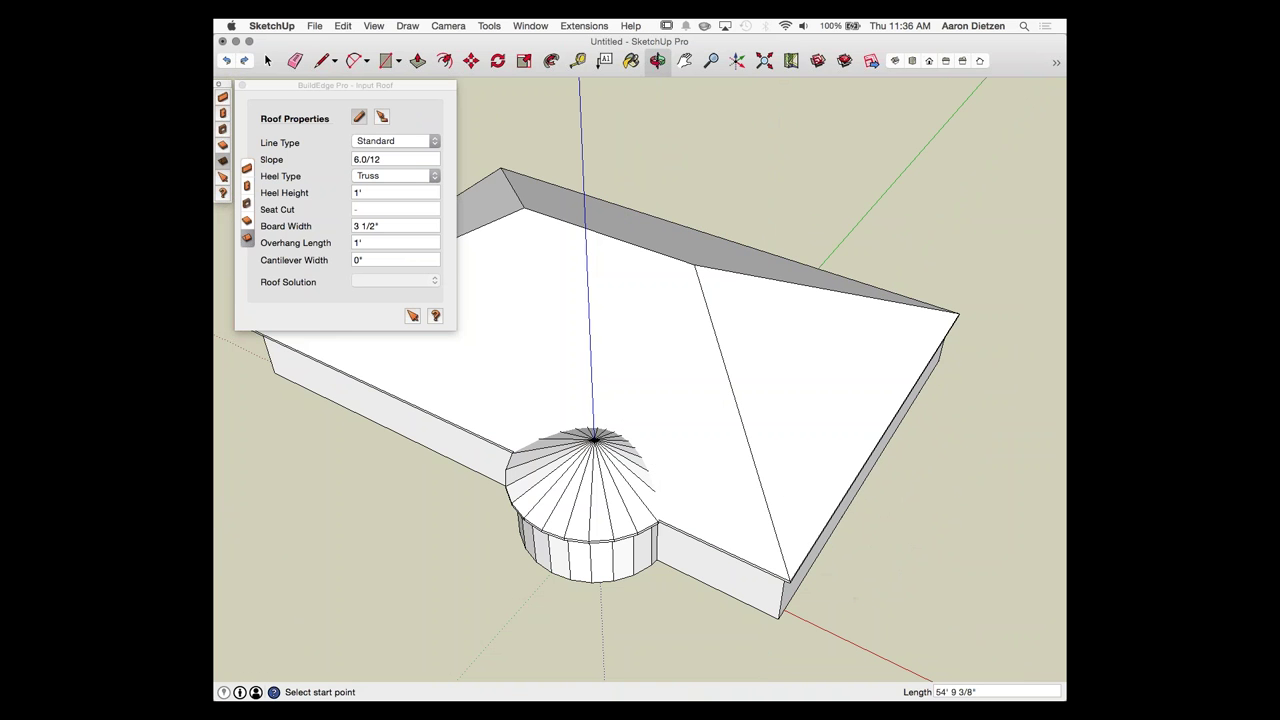
# Step: Trace the intersection of the conical and hip roofs with lines from the eave corner on the longer wall side across the first facets
pyautogui.scroll(-4, 855, 598)
pyautogui.scroll(2, 571, 468)
pyautogui.moveTo(571, 468)
pyautogui.mouseDown(button='middle')
pyautogui.moveTo(668, 446)
pyautogui.moveTo(735, 458)
pyautogui.mouseUp(button='middle')
pyautogui.moveTo(650, 560); pyautogui.dragTo(580, 560, button='middle')
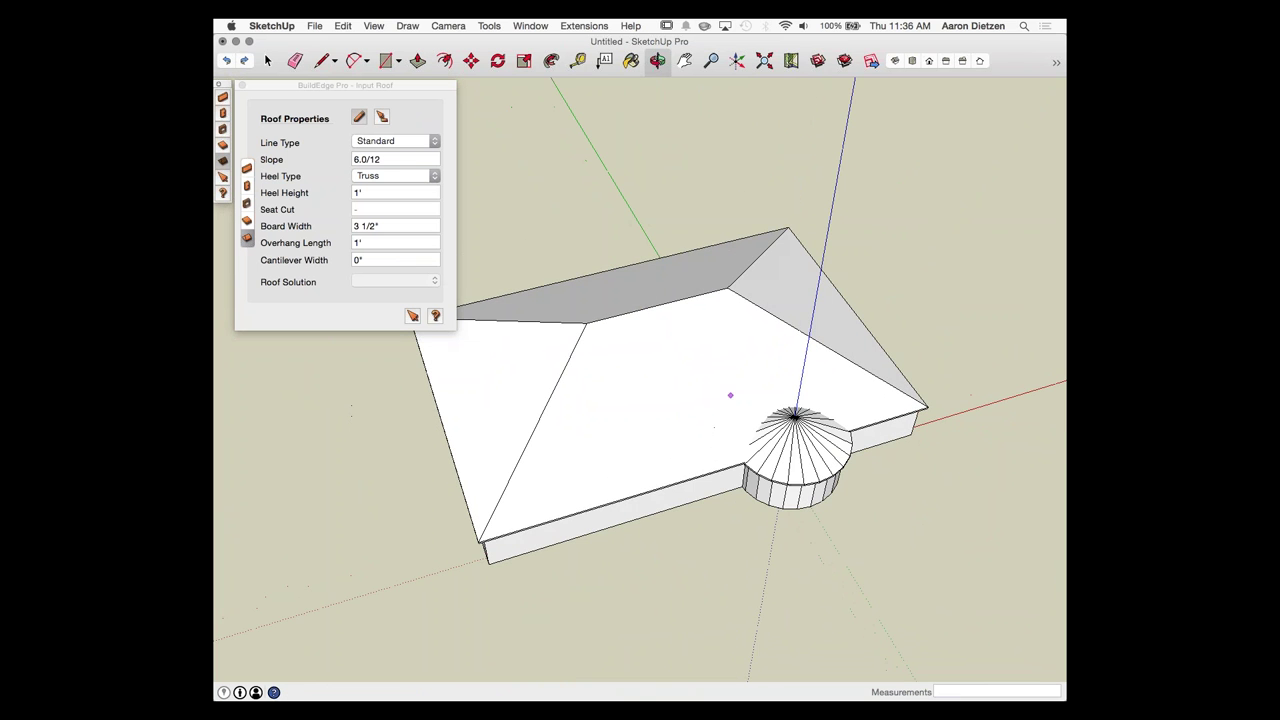
pyautogui.scroll(3, 741, 420)
pyautogui.moveTo(726, 431); pyautogui.dragTo(760, 465, button='middle')
pyautogui.moveTo(680, 470); pyautogui.dragTo(692, 474, button='middle')
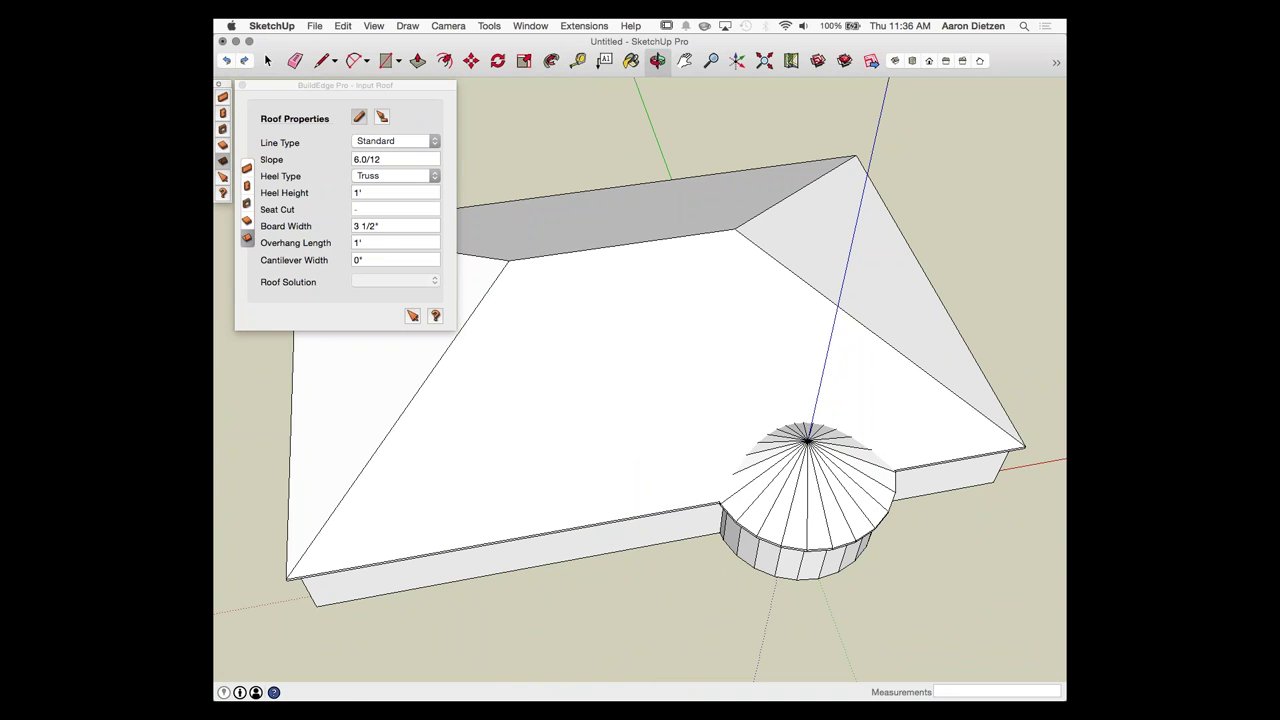
pyautogui.press('l')
pyautogui.scroll(3, 750, 444)
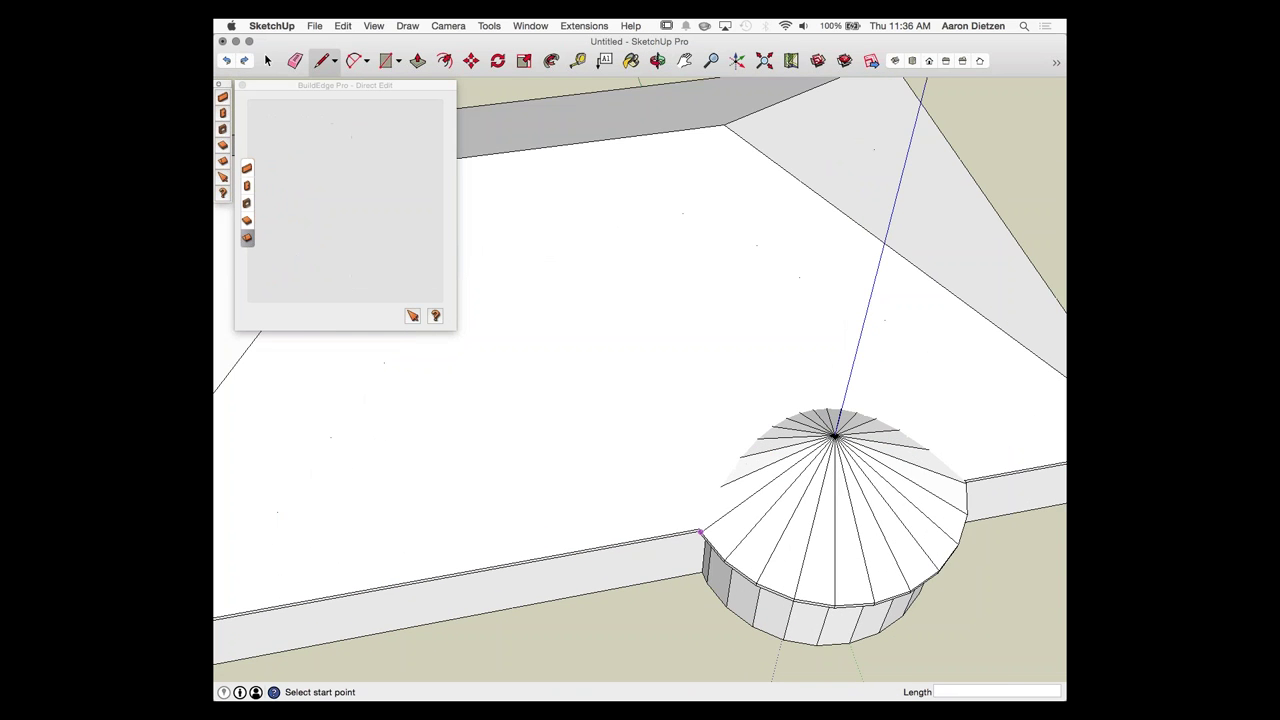
pyautogui.scroll(2, 701, 532)
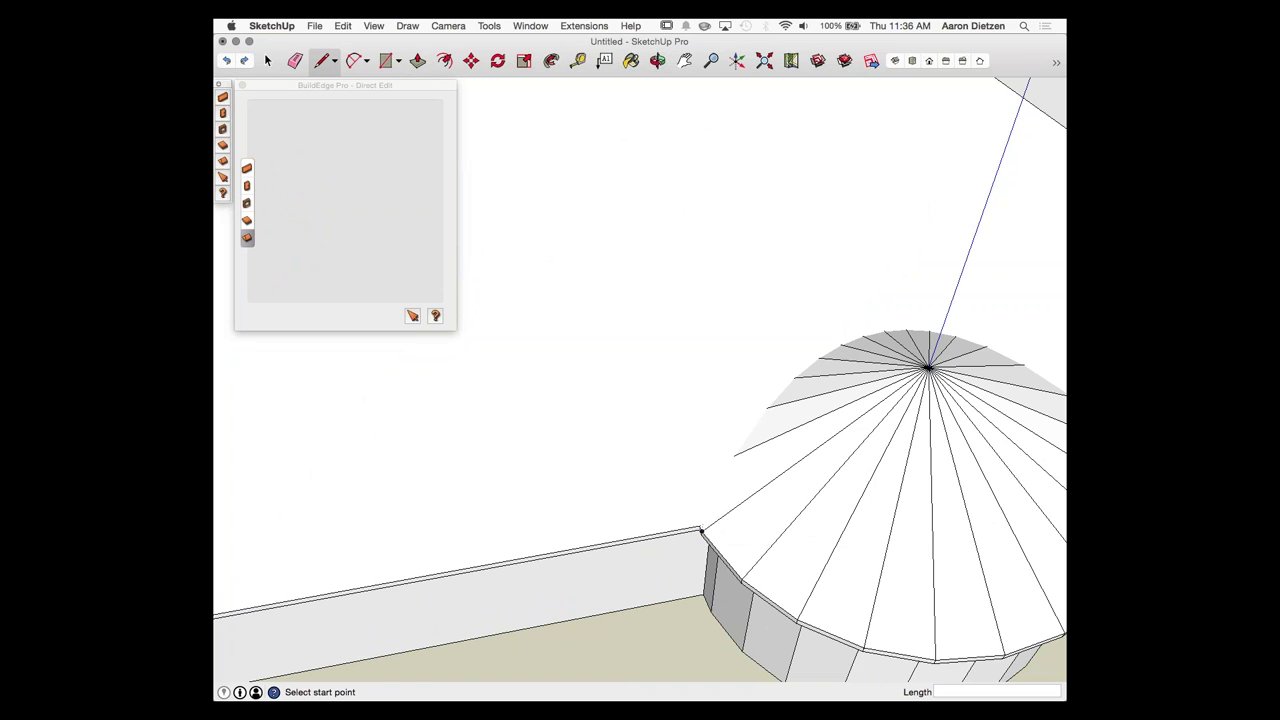
pyautogui.scroll(4, 701, 531)
pyautogui.click(701, 531)
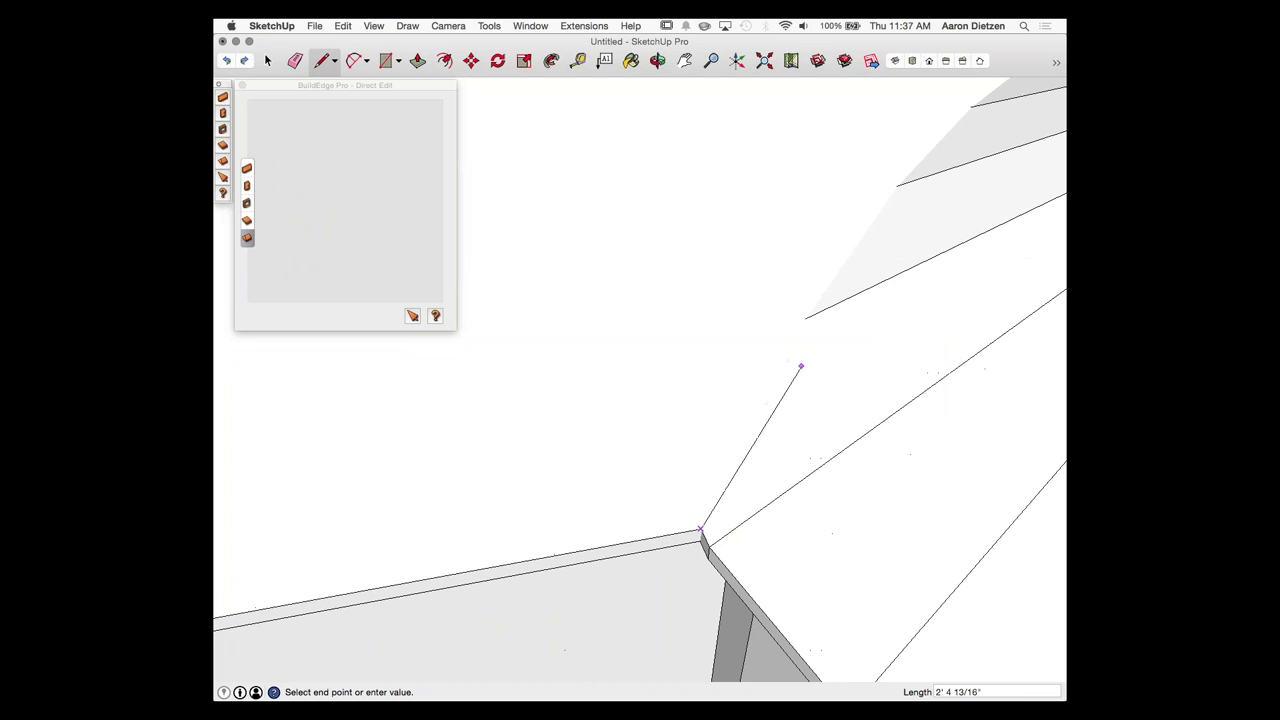
pyautogui.click(805, 318)
pyautogui.click(897, 185)
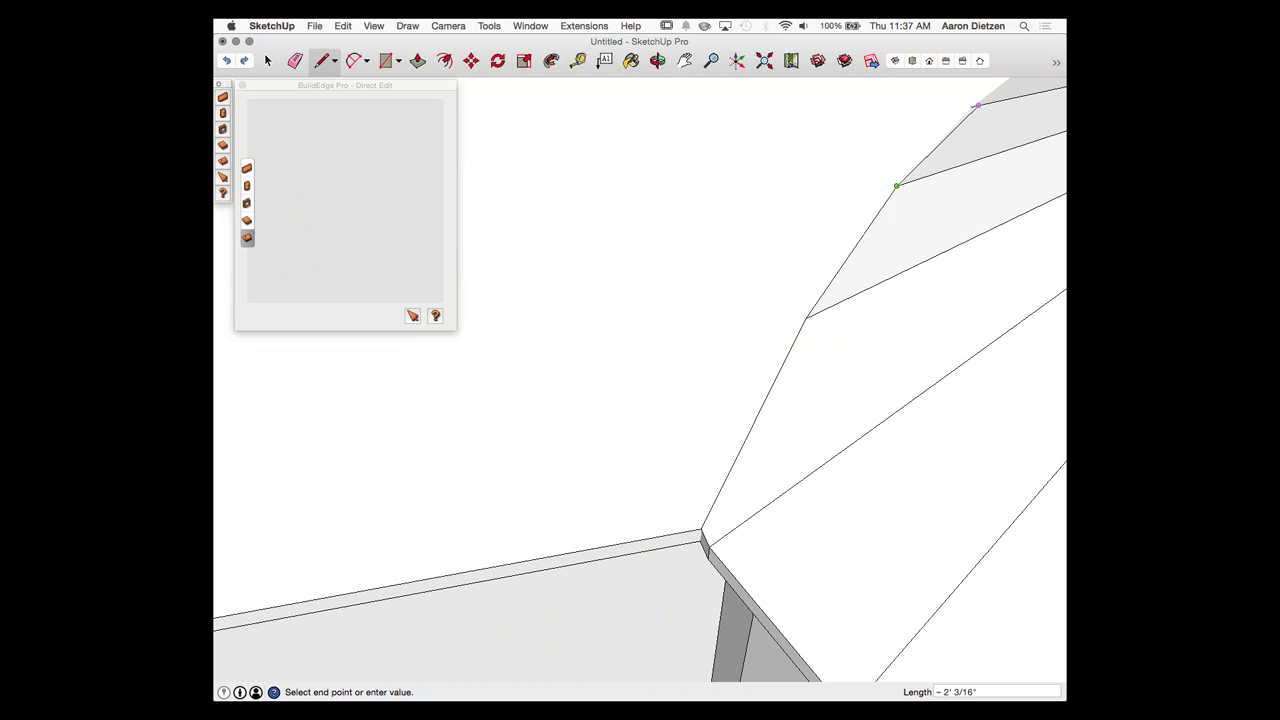
pyautogui.click(970, 106)
# Step: Continue the traced intersection line facet by facet behind the cone's peak to the eave corner on the opposite side
pyautogui.scroll(-9, 548, 488)
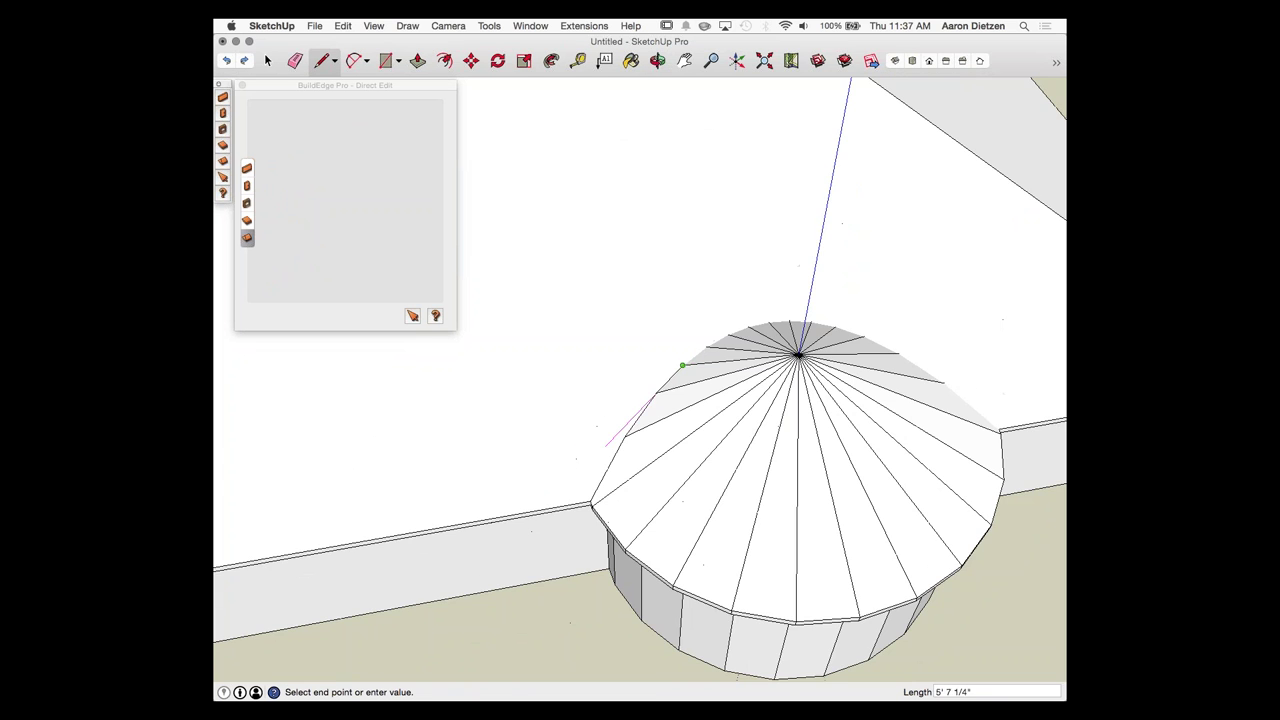
pyautogui.scroll(5, 694, 358)
pyautogui.scroll(1, 703, 346)
pyautogui.click(709, 344)
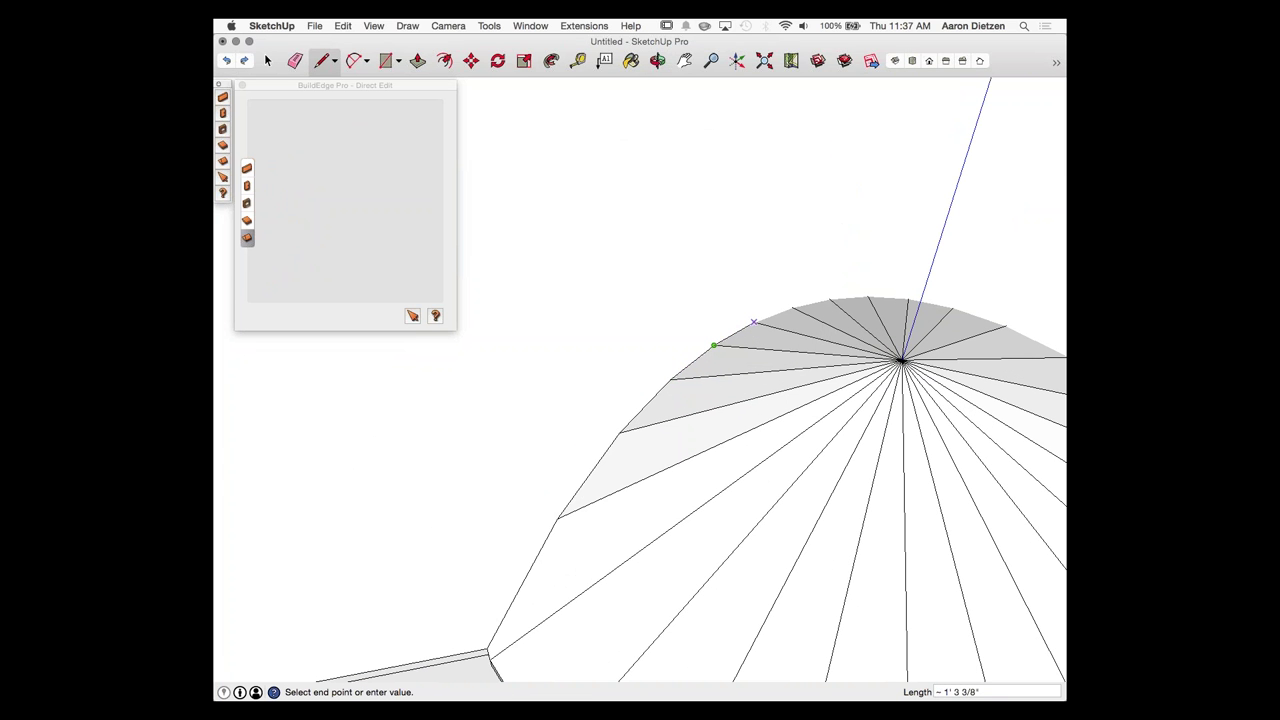
pyautogui.click(754, 322)
pyautogui.click(791, 307)
pyautogui.click(829, 298)
pyautogui.click(867, 296)
pyautogui.click(907, 298)
pyautogui.click(1005, 326)
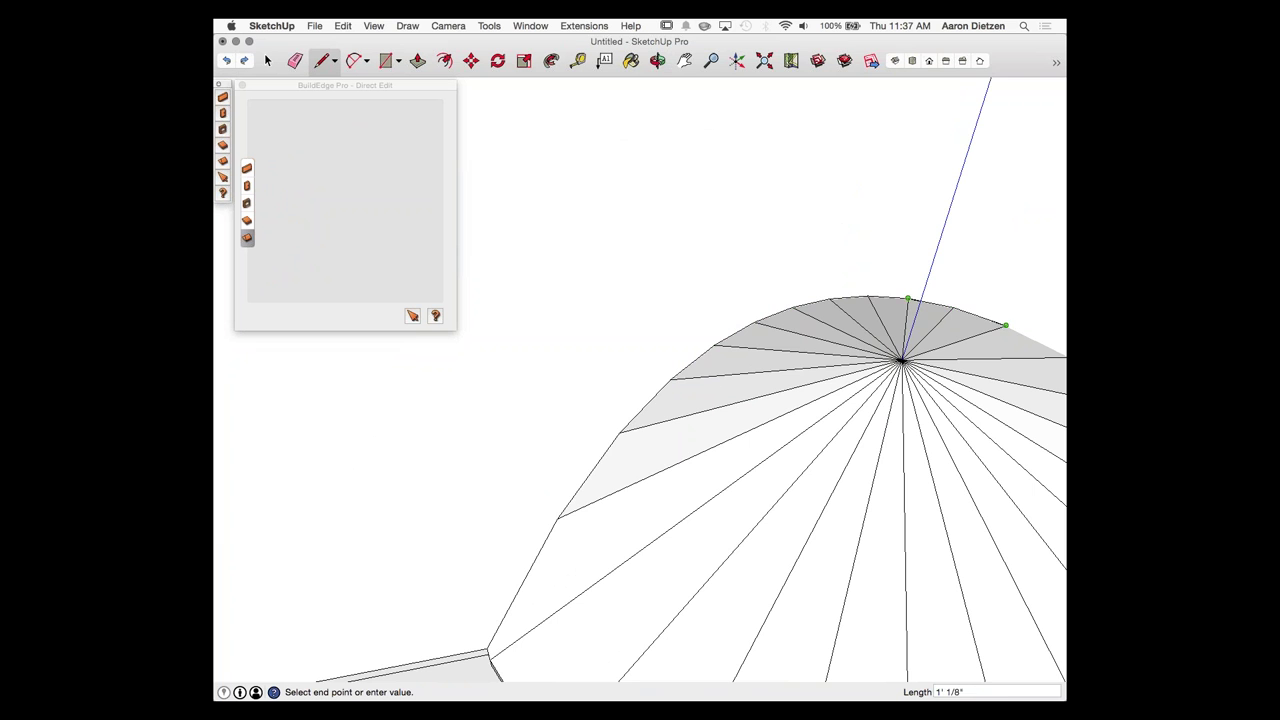
pyautogui.scroll(-5, 612, 294)
pyautogui.scroll(3, 802, 322)
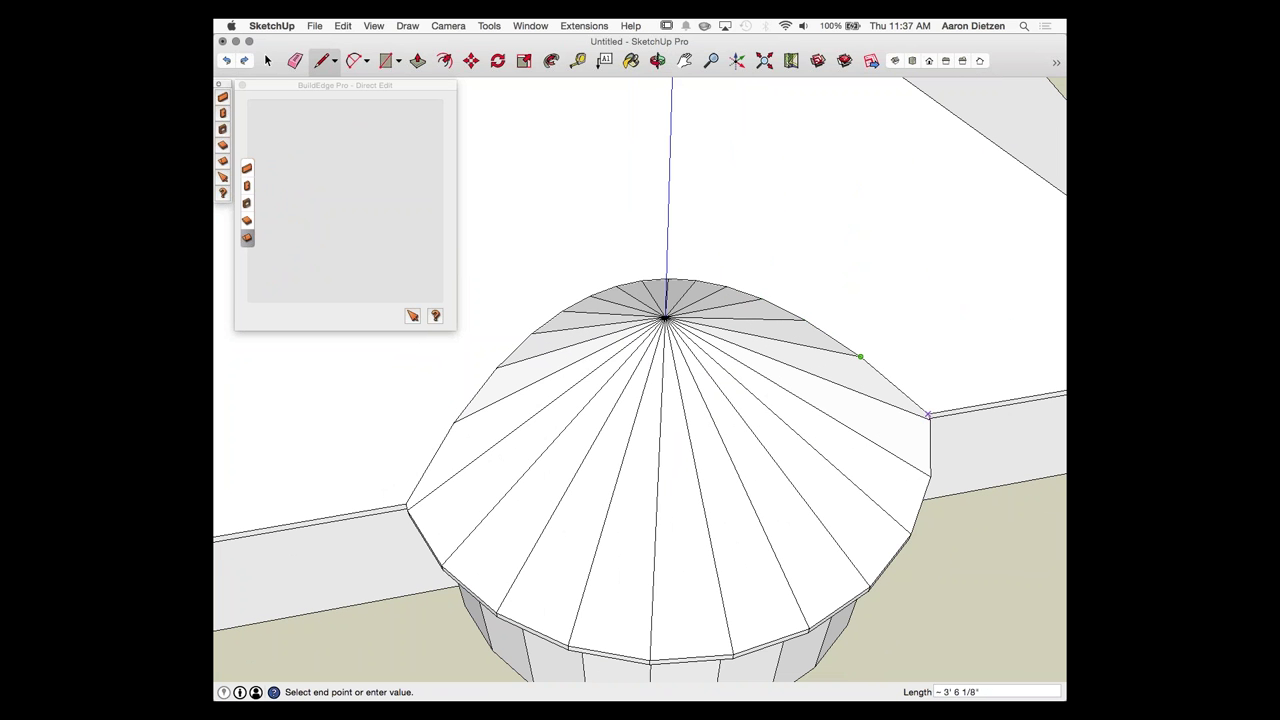
pyautogui.click(928, 413)
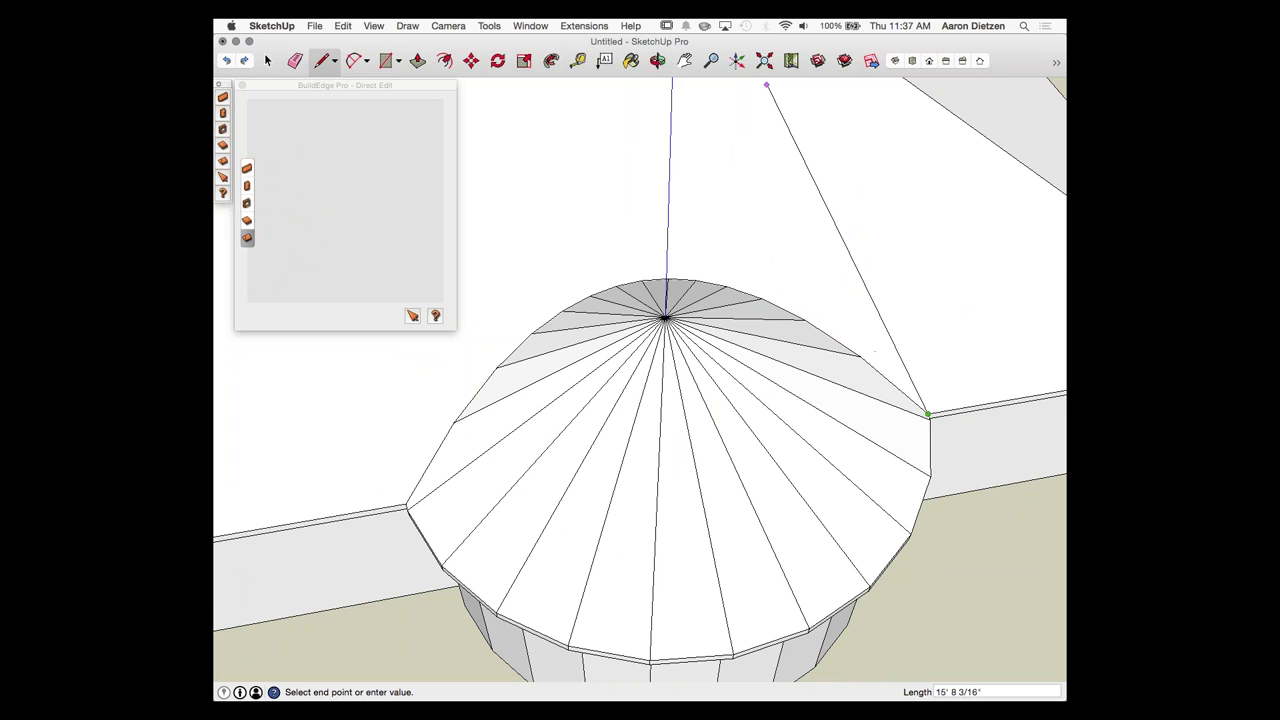
# Step: Delete the hip roof over the rectangular building, keeping the traced intersection line on the cone
pyautogui.click(912, 61)
pyautogui.scroll(-5, 935, 136)
pyautogui.scroll(-3, 880, 475)
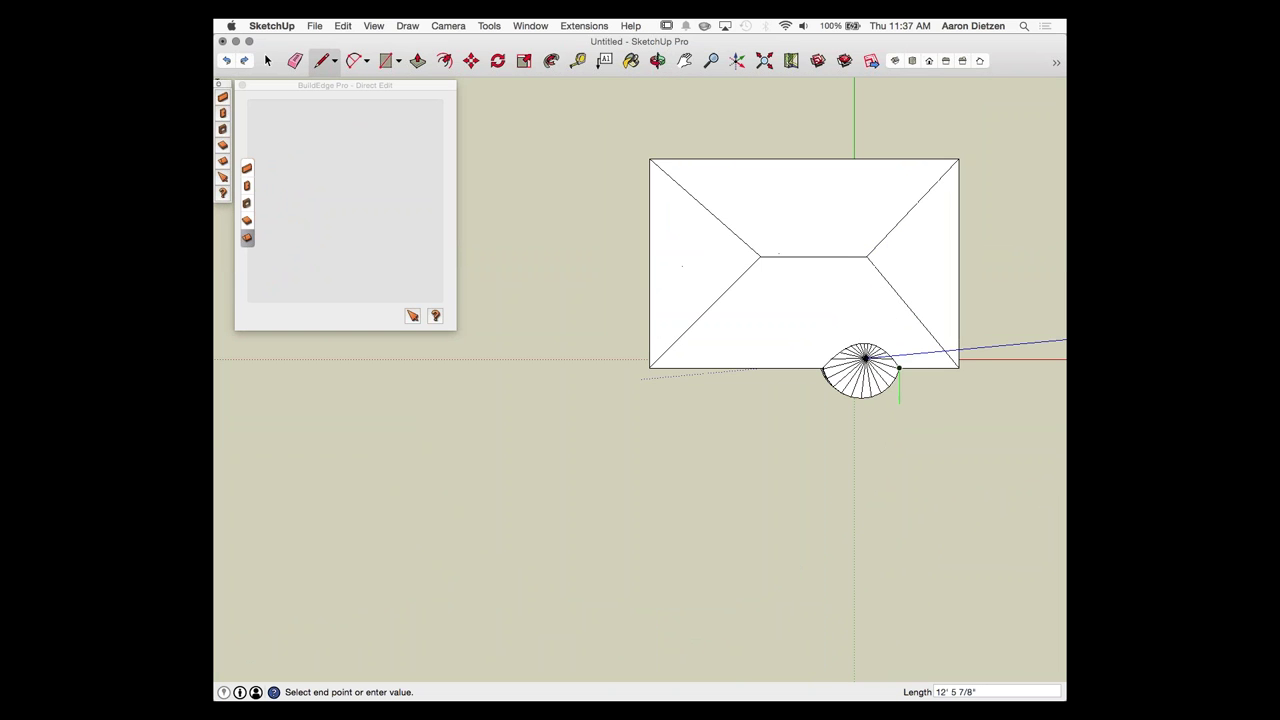
pyautogui.scroll(1, 1002, 310)
pyautogui.scroll(3, 995, 304)
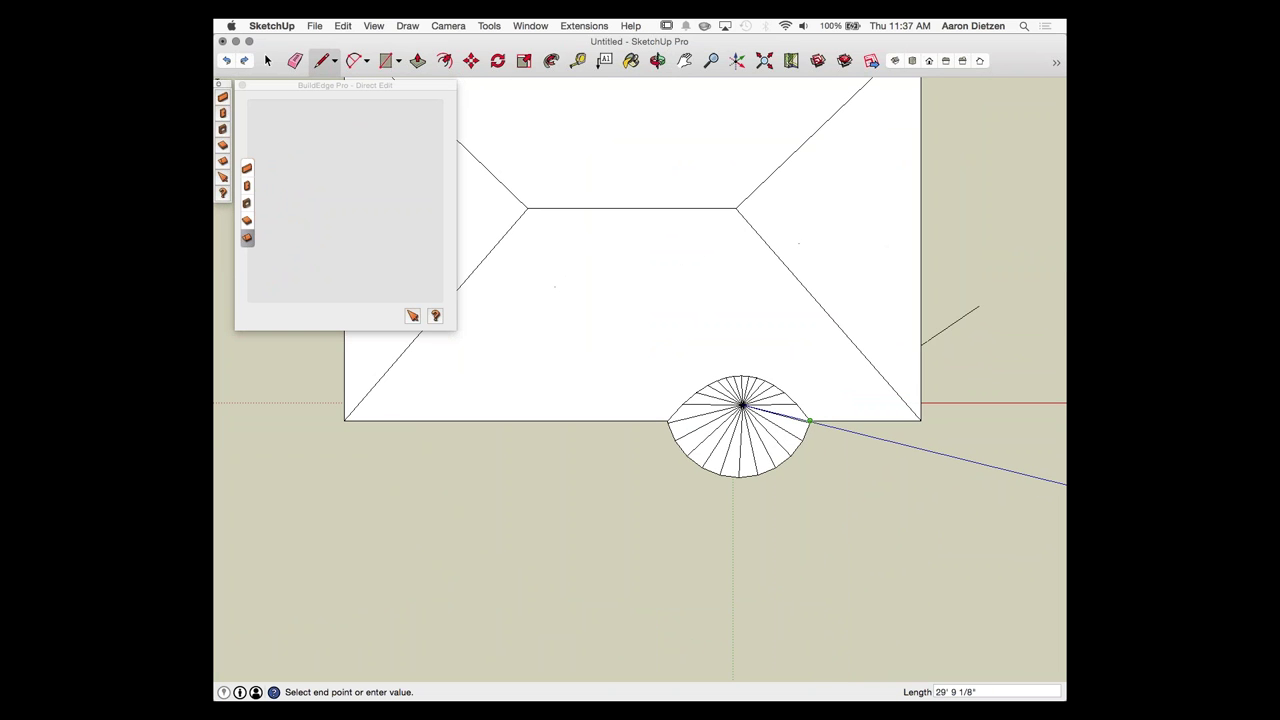
pyautogui.moveTo(830, 450); pyautogui.dragTo(874, 291, button='middle')
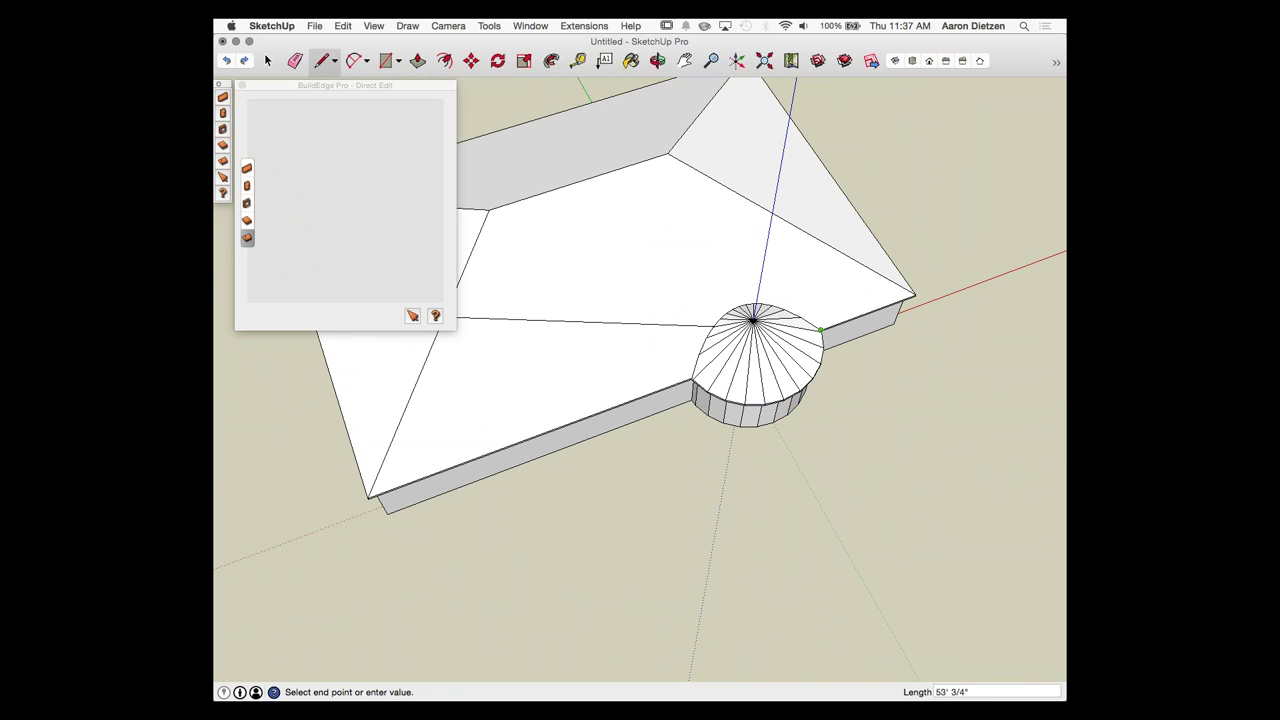
pyautogui.click(412, 316)
pyautogui.click(647, 287)
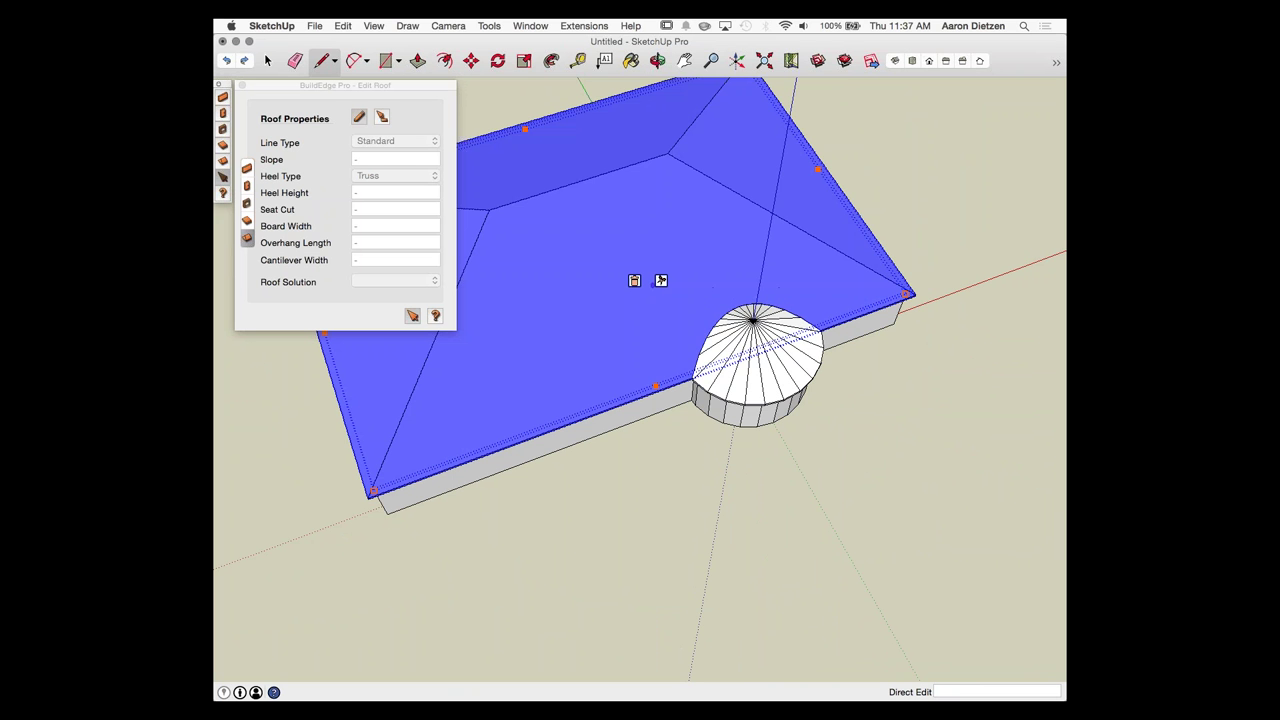
pyautogui.click(634, 281)
pyautogui.click(634, 280)
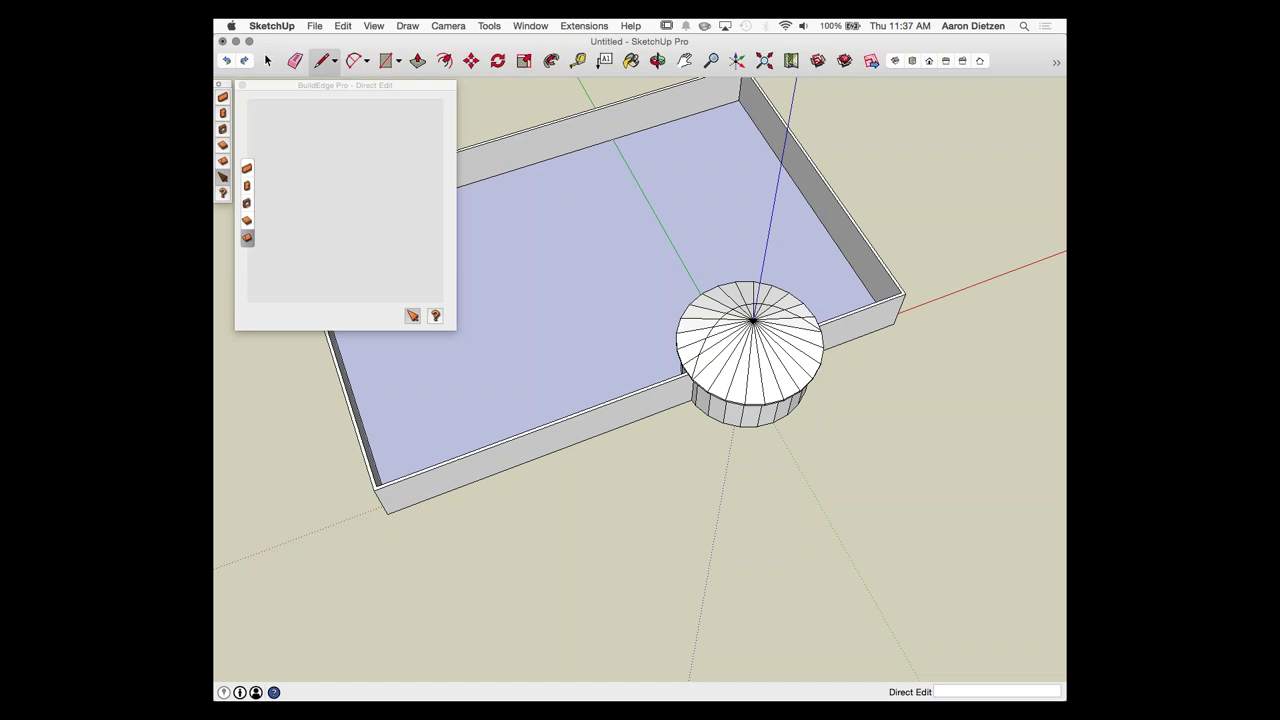
# Step: Start a new Standard roof outline with 6.0/12 slope at the rectangle's outer wall corner nearest the round building, viewed from above
pyautogui.click(247, 220)
pyautogui.click(247, 238)
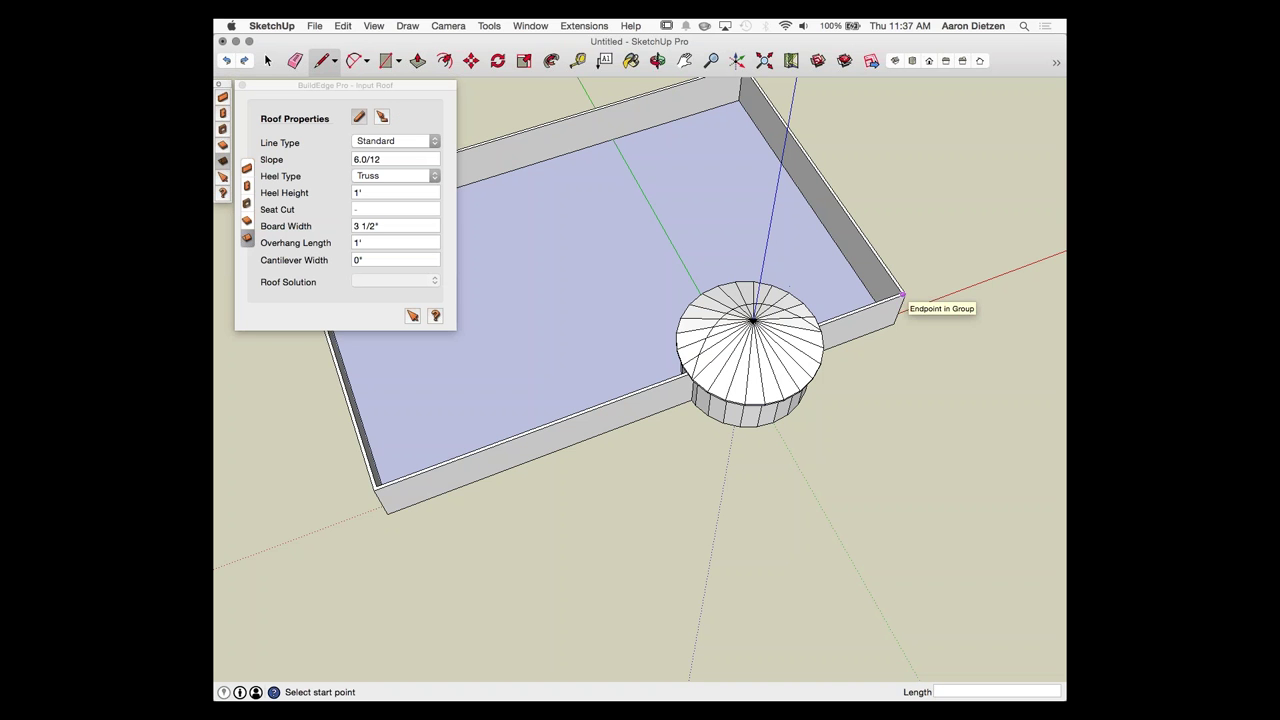
pyautogui.click(904, 294)
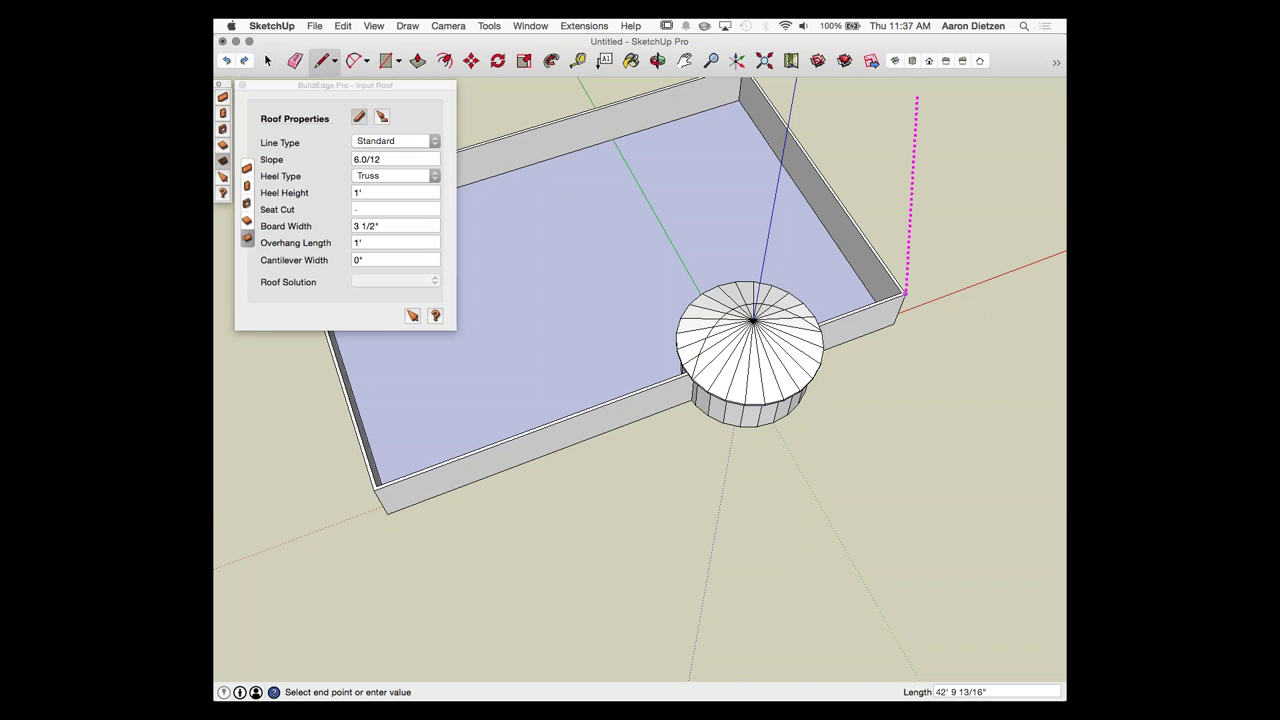
pyautogui.click(912, 61)
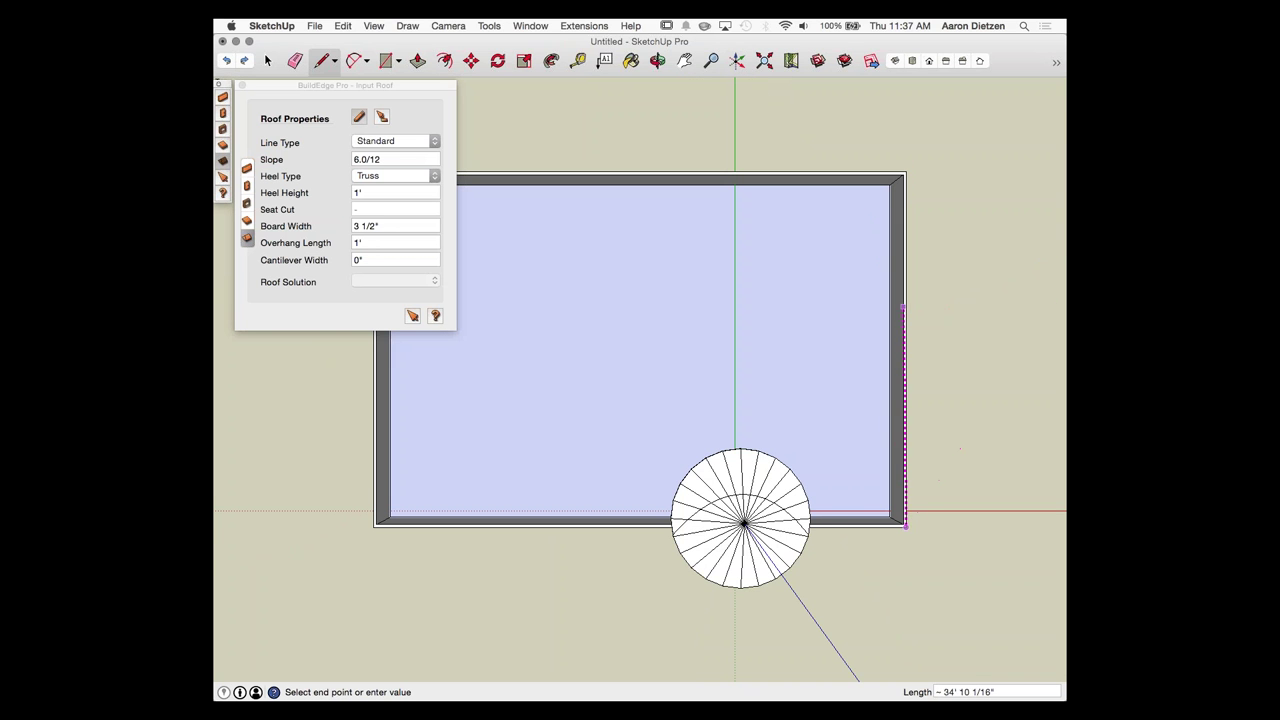
pyautogui.scroll(2, 851, 523)
pyautogui.scroll(5, 852, 524)
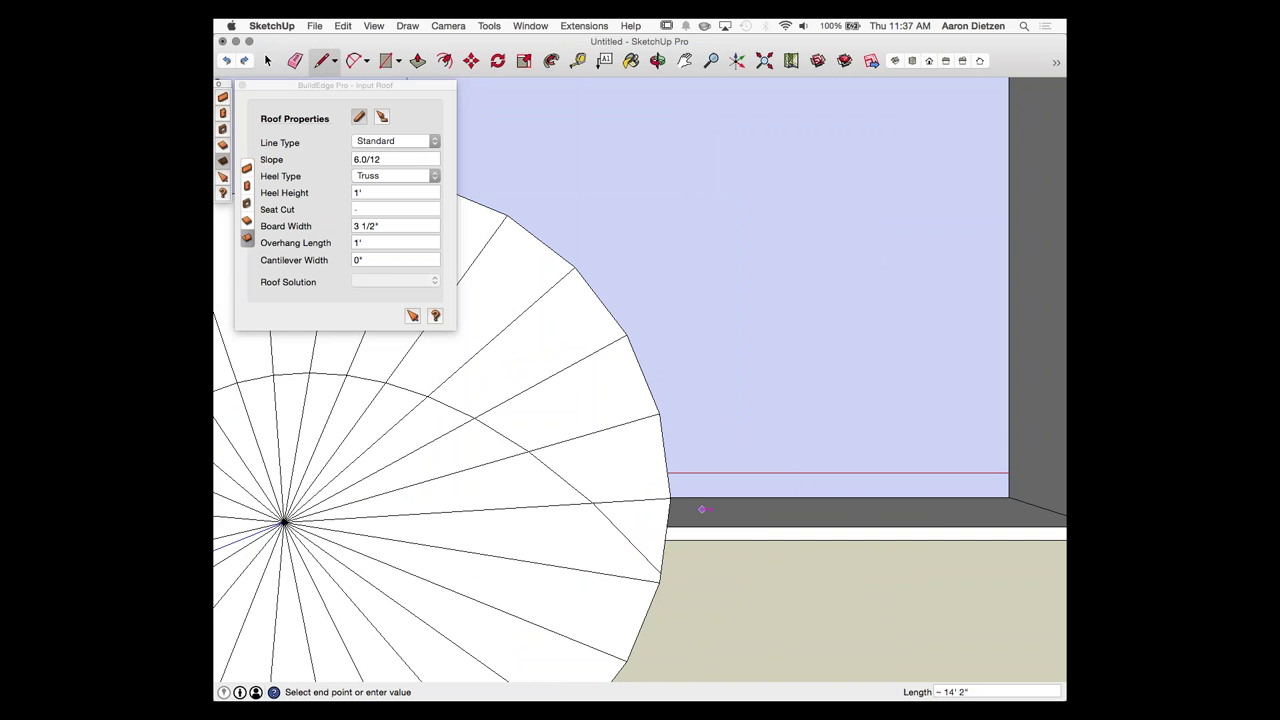
# Step: Show the model in X-Ray style with parallel projection and end the first roof edge where the straight wall meets the round wall
pyautogui.click(1056, 62)
pyautogui.moveTo(997, 64)
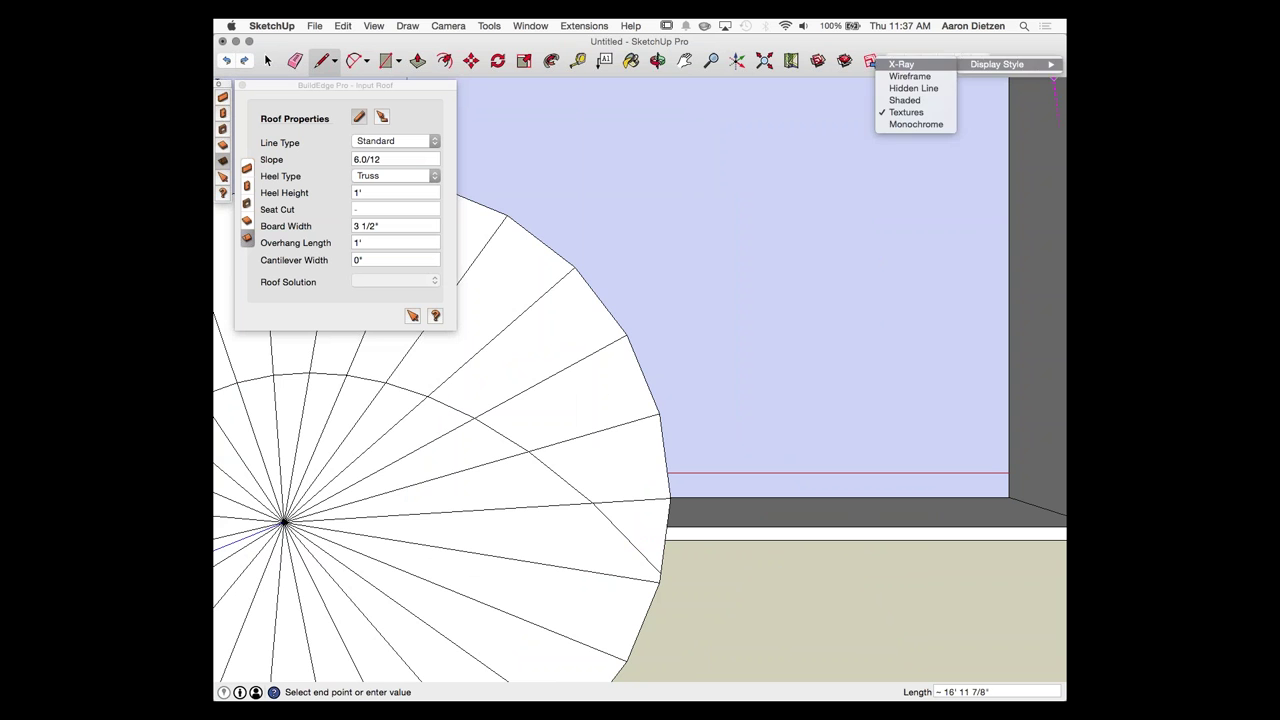
pyautogui.click(900, 64)
pyautogui.click(448, 25)
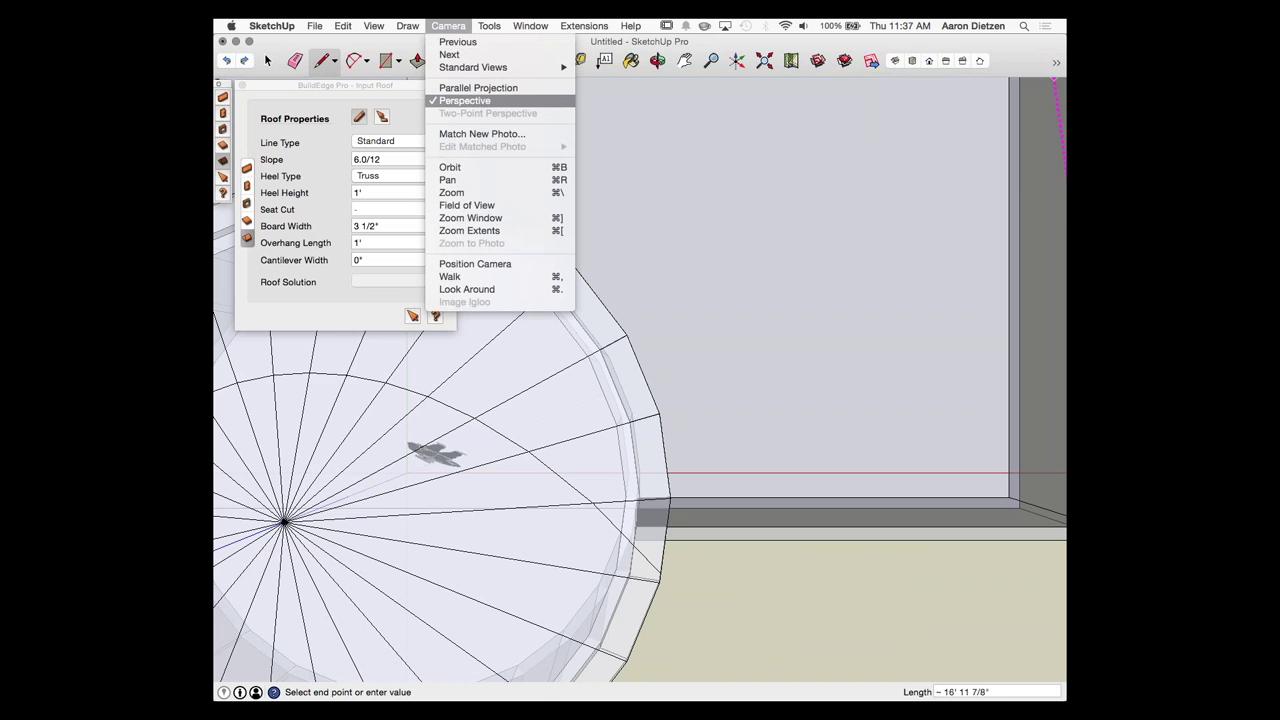
pyautogui.click(478, 88)
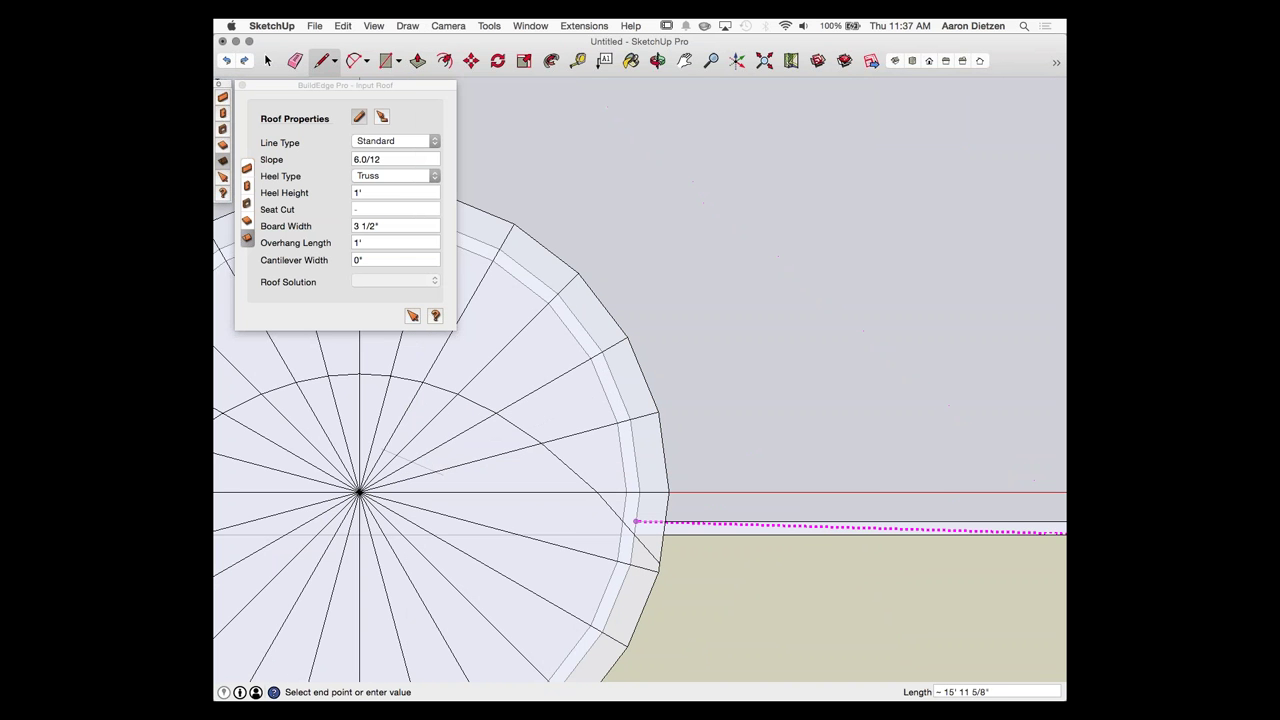
pyautogui.click(634, 535)
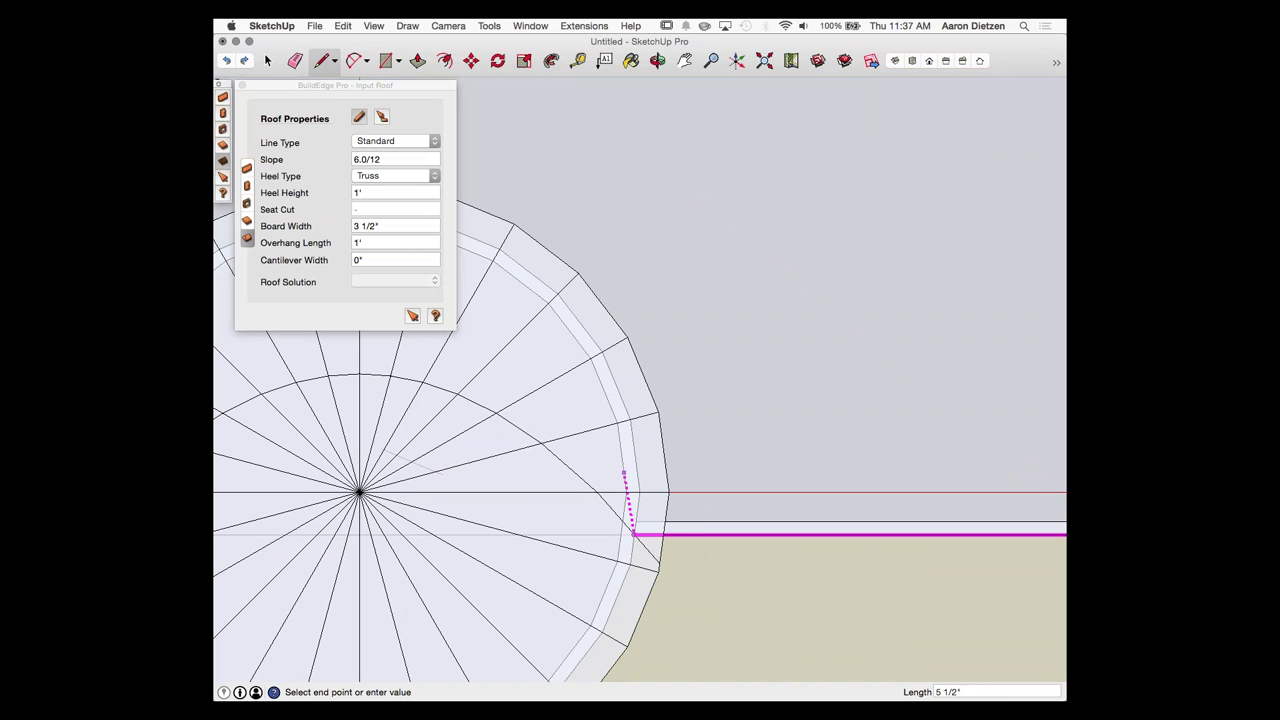
# Step: Set the roof line type to Boundary and trace the cone's intersection line from the wall junction to behind the cone's peak
pyautogui.click(395, 141)
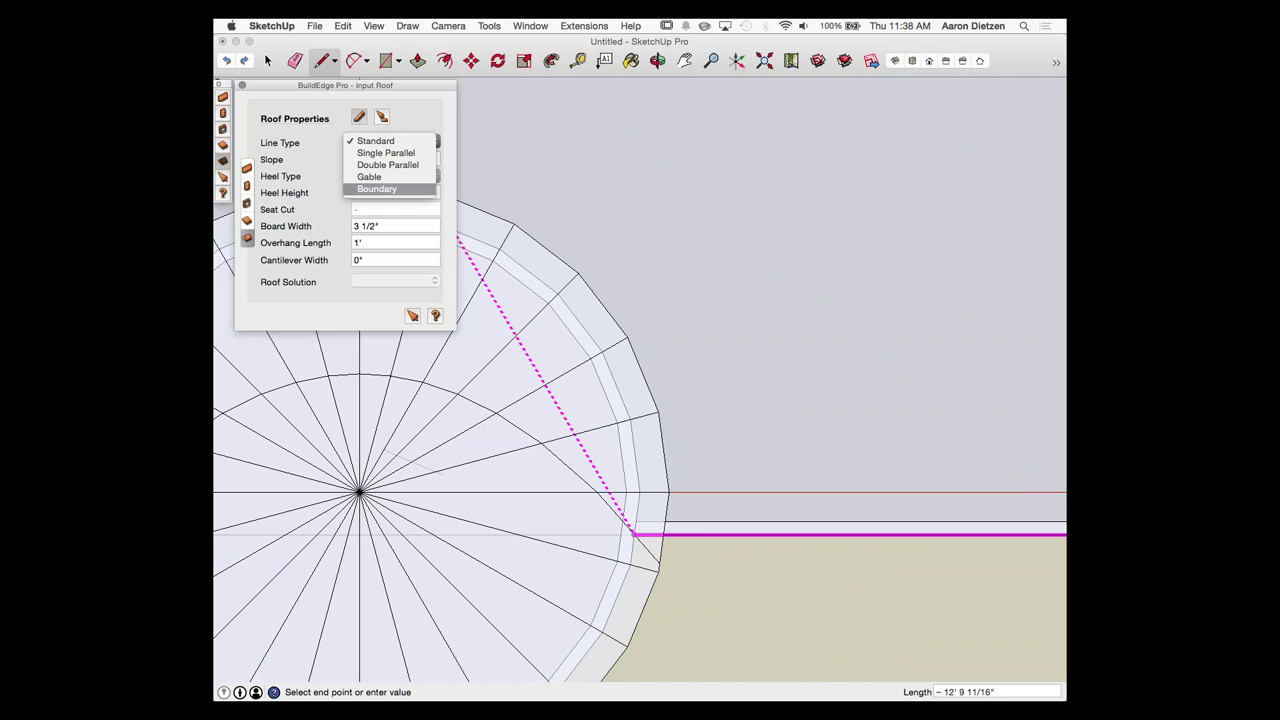
pyautogui.click(377, 189)
pyautogui.scroll(1, 636, 473)
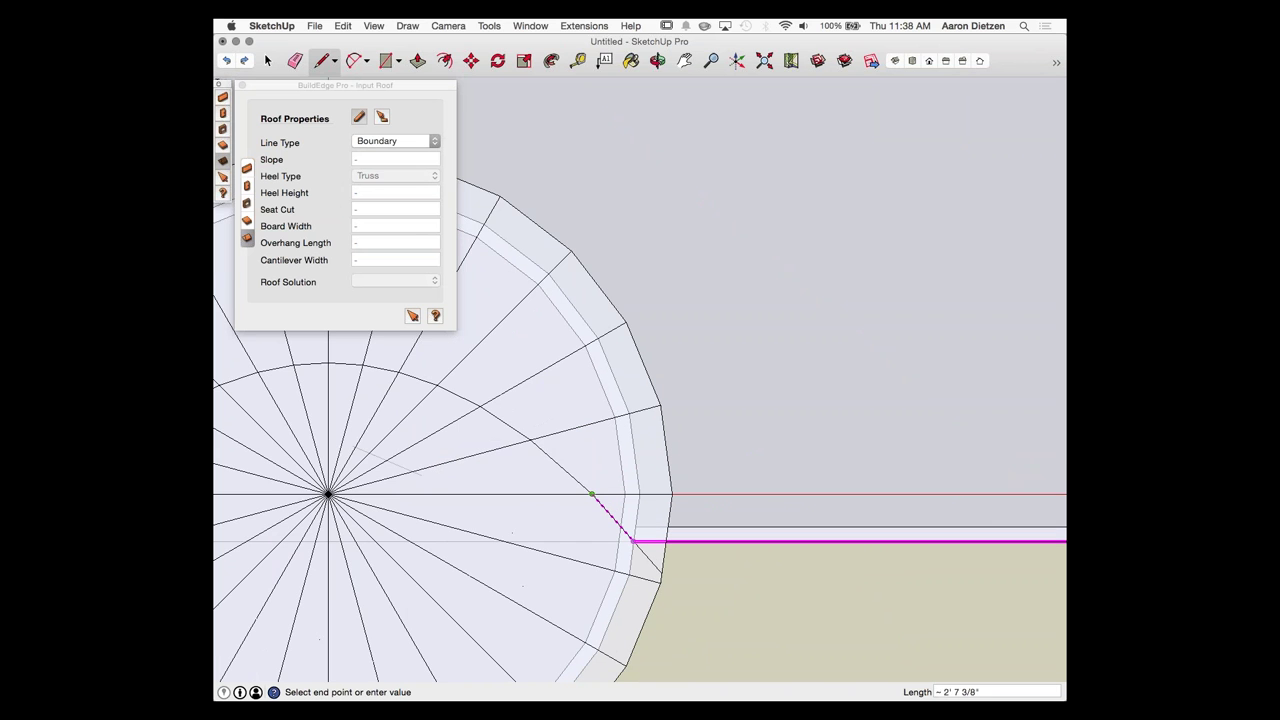
pyautogui.click(530, 440)
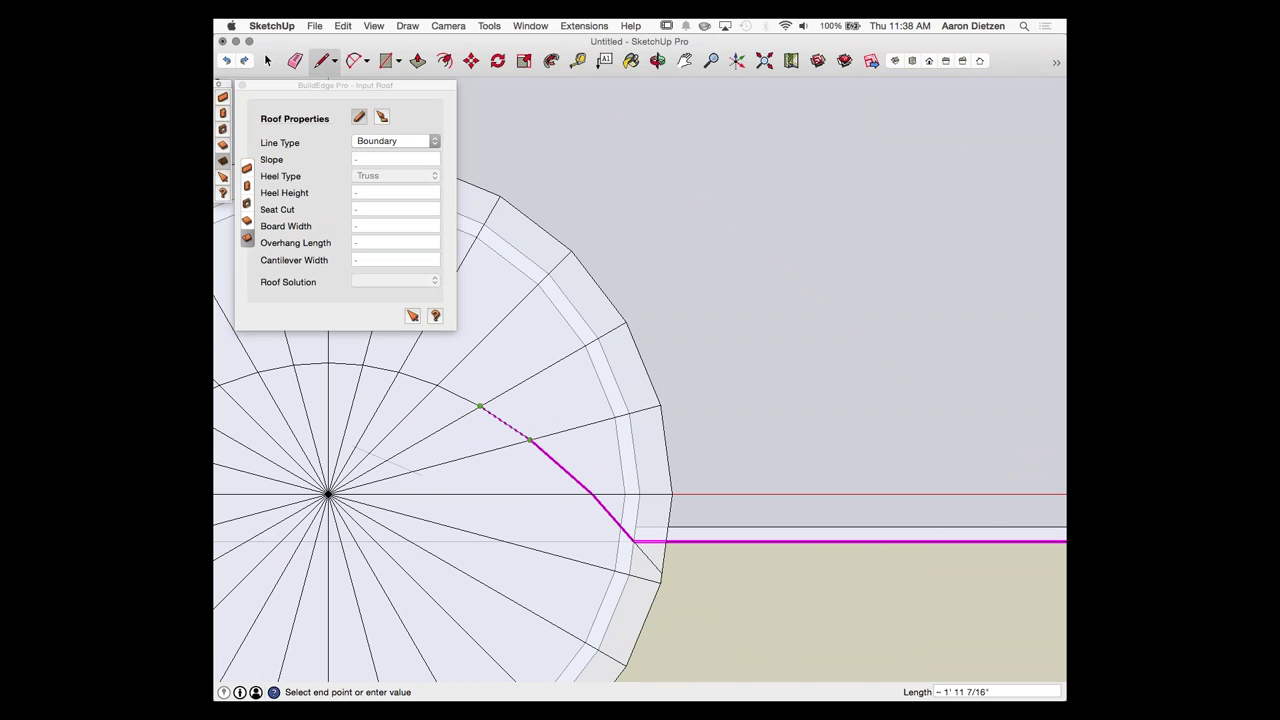
pyautogui.click(436, 384)
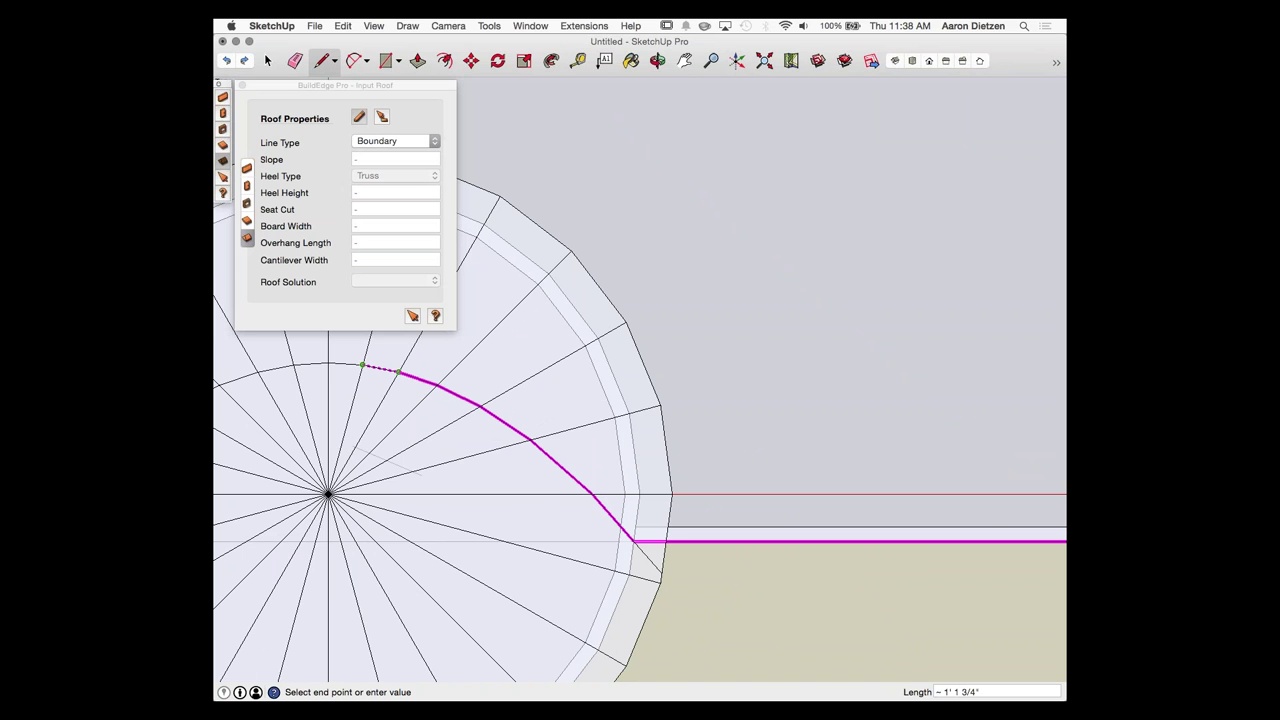
pyautogui.click(362, 365)
pyautogui.click(328, 362)
# Step: Continue the Boundary roof line along the traced intersection to its endpoint on the opposite straight wall
pyautogui.scroll(-5, 668, 382)
pyautogui.scroll(3, 538, 402)
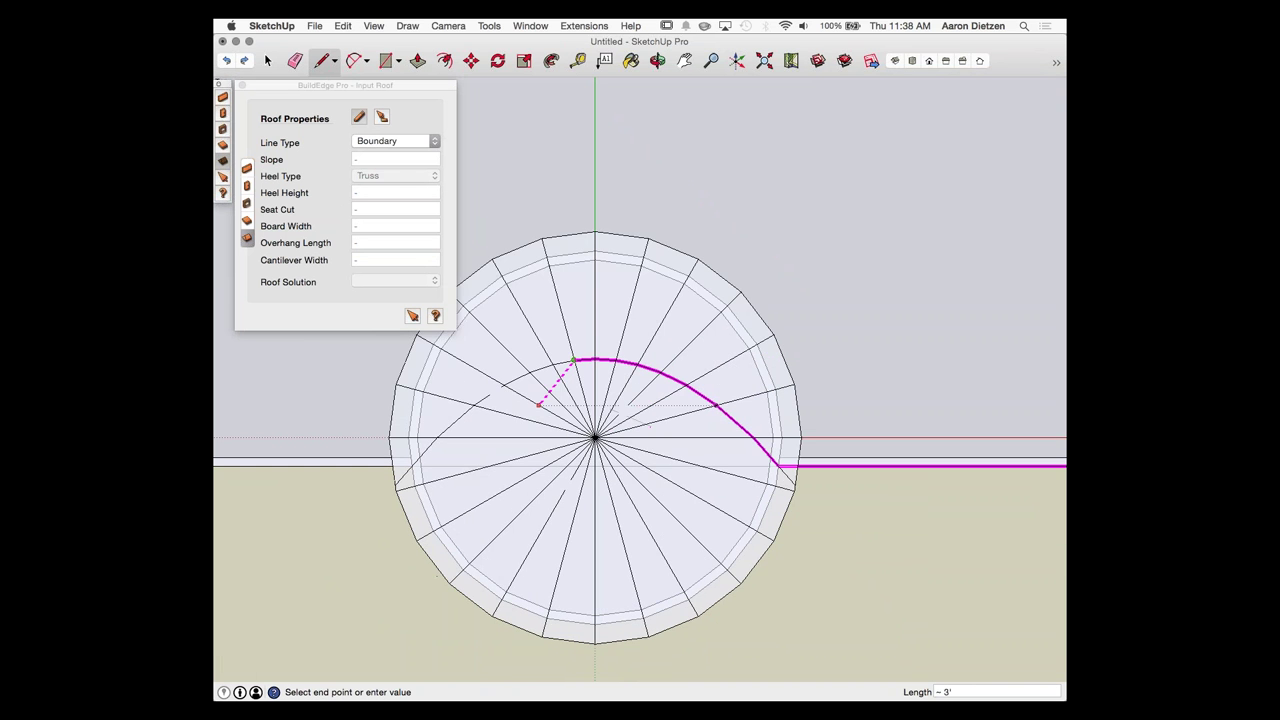
pyautogui.click(553, 364)
pyautogui.click(528, 371)
pyautogui.click(503, 384)
pyautogui.click(436, 437)
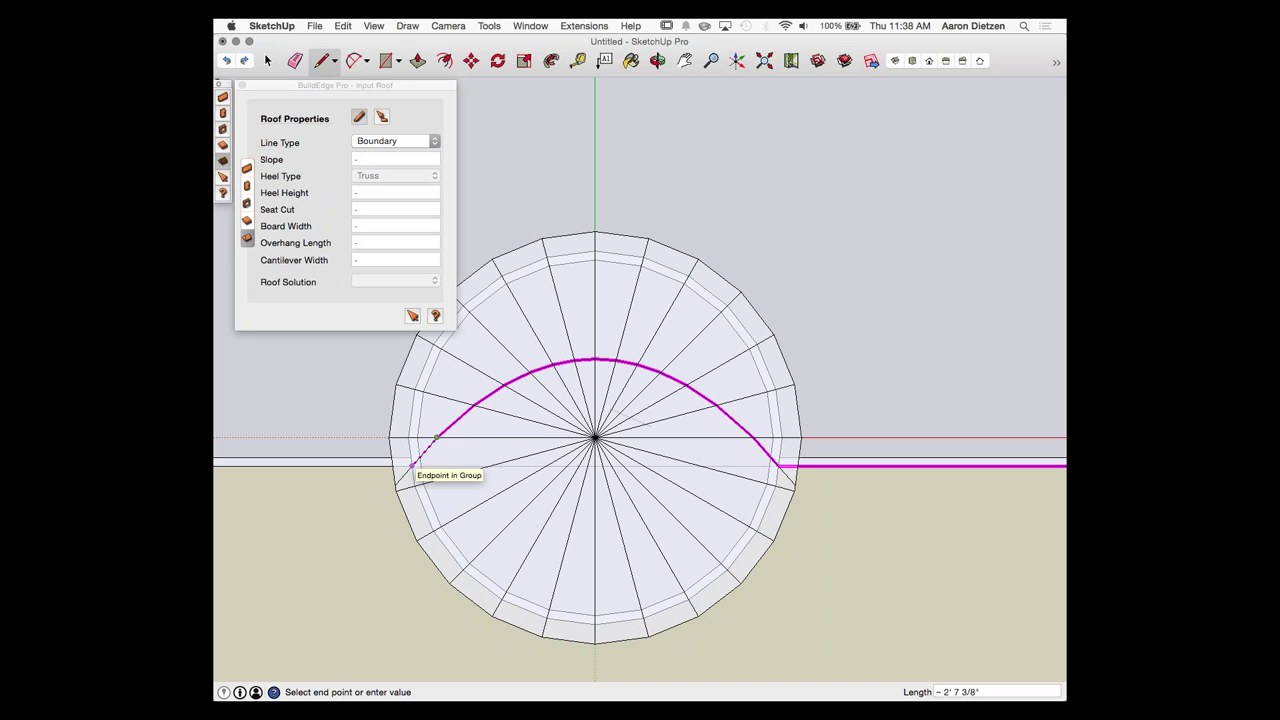
pyautogui.click(411, 465)
# Step: Set the line type back to Standard and outline the rectangle's remaining outer wall corners to close the roof
pyautogui.click(395, 141)
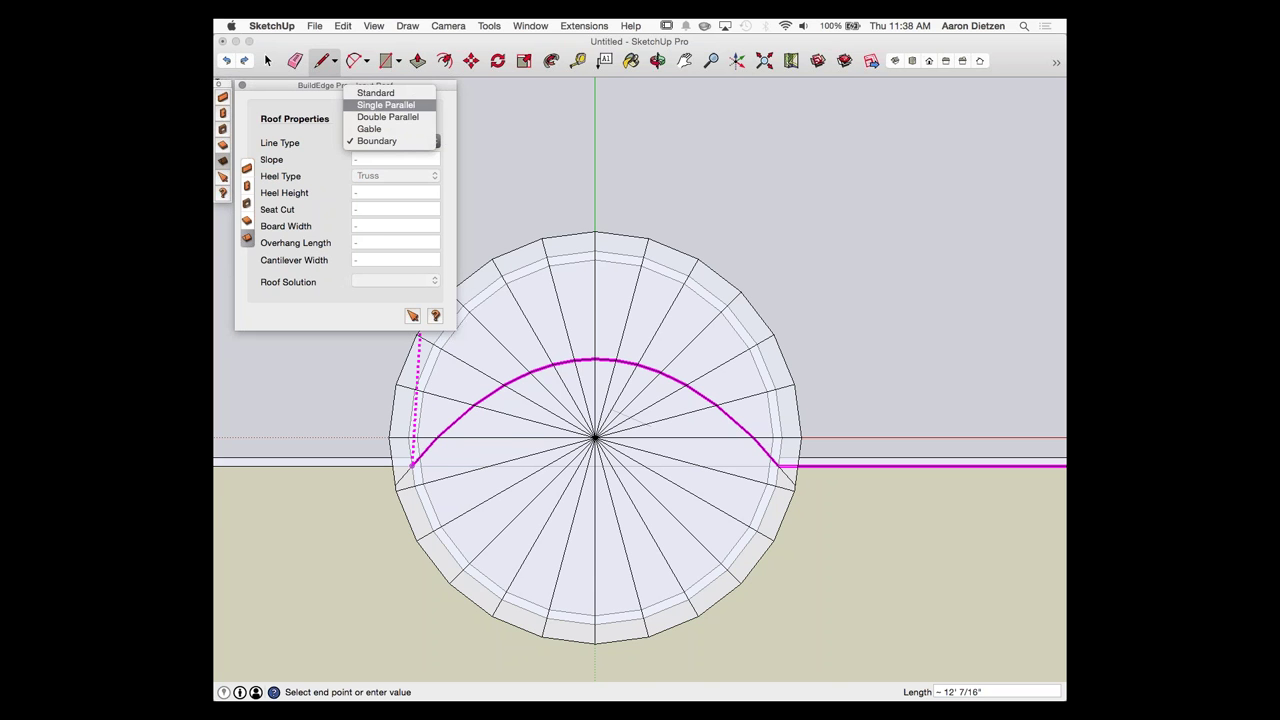
pyautogui.click(375, 92)
pyautogui.scroll(-10, 845, 281)
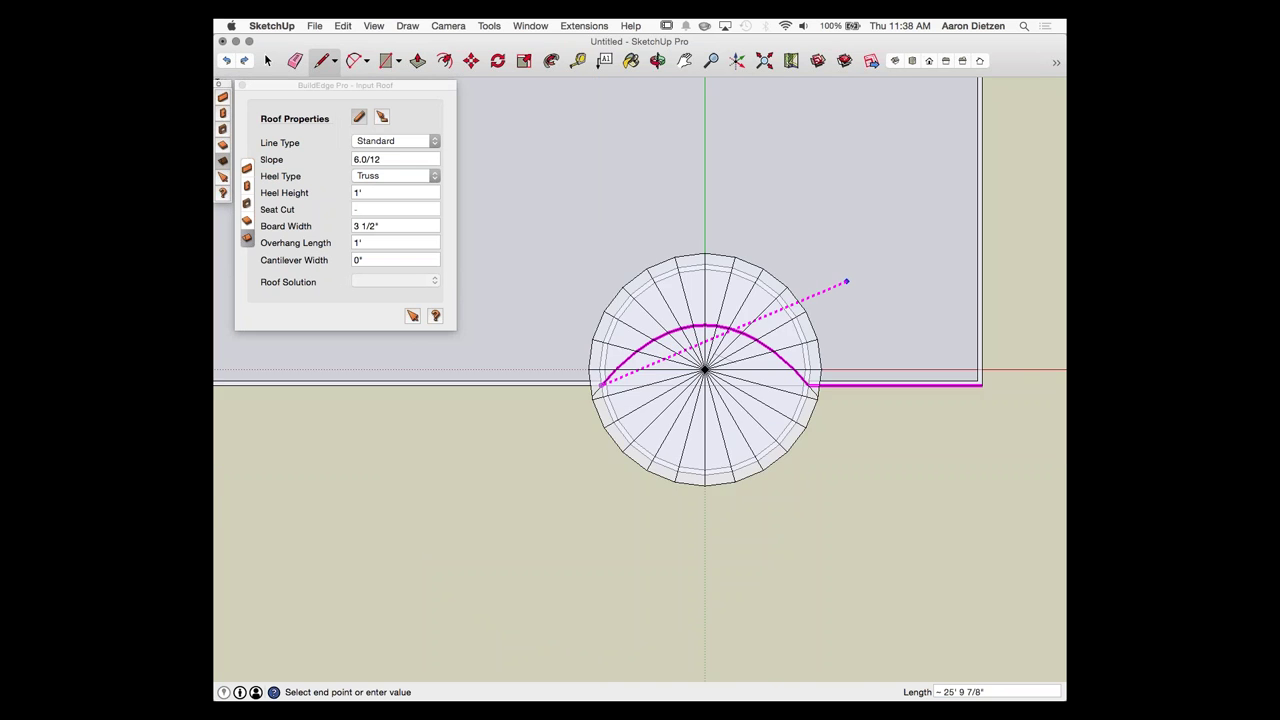
pyautogui.scroll(3, 600, 315)
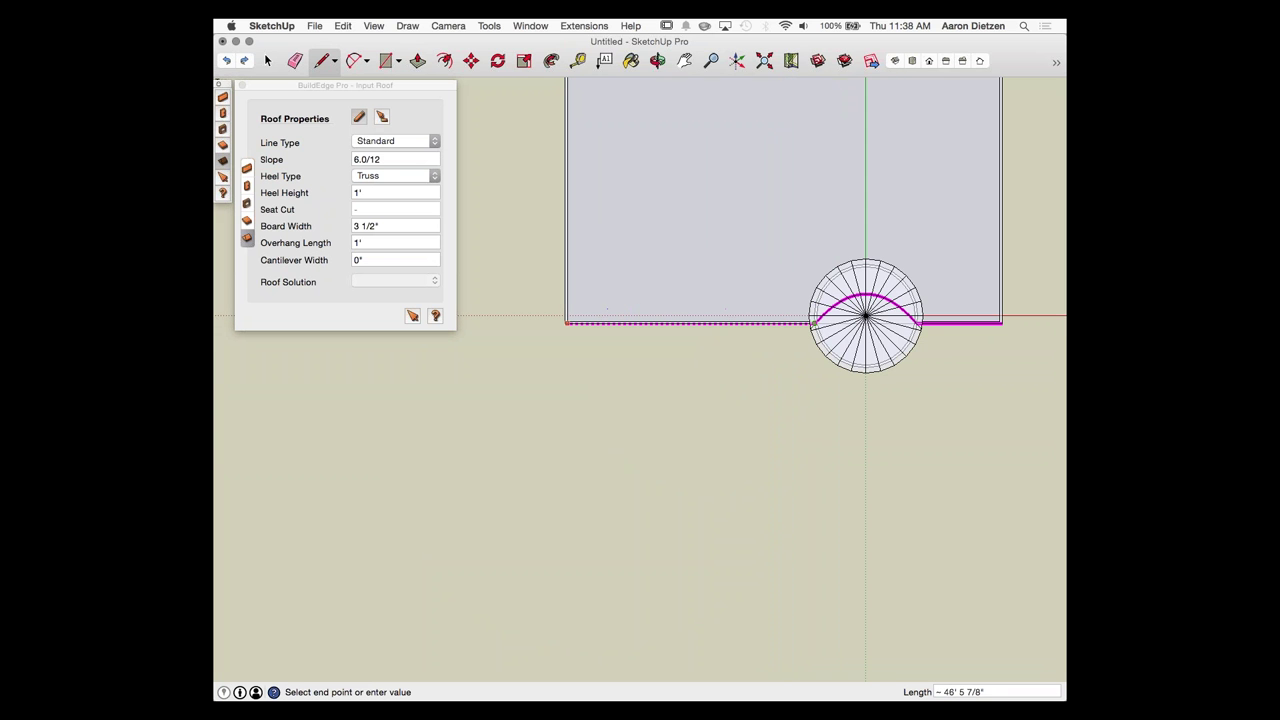
pyautogui.scroll(-3, 531, 414)
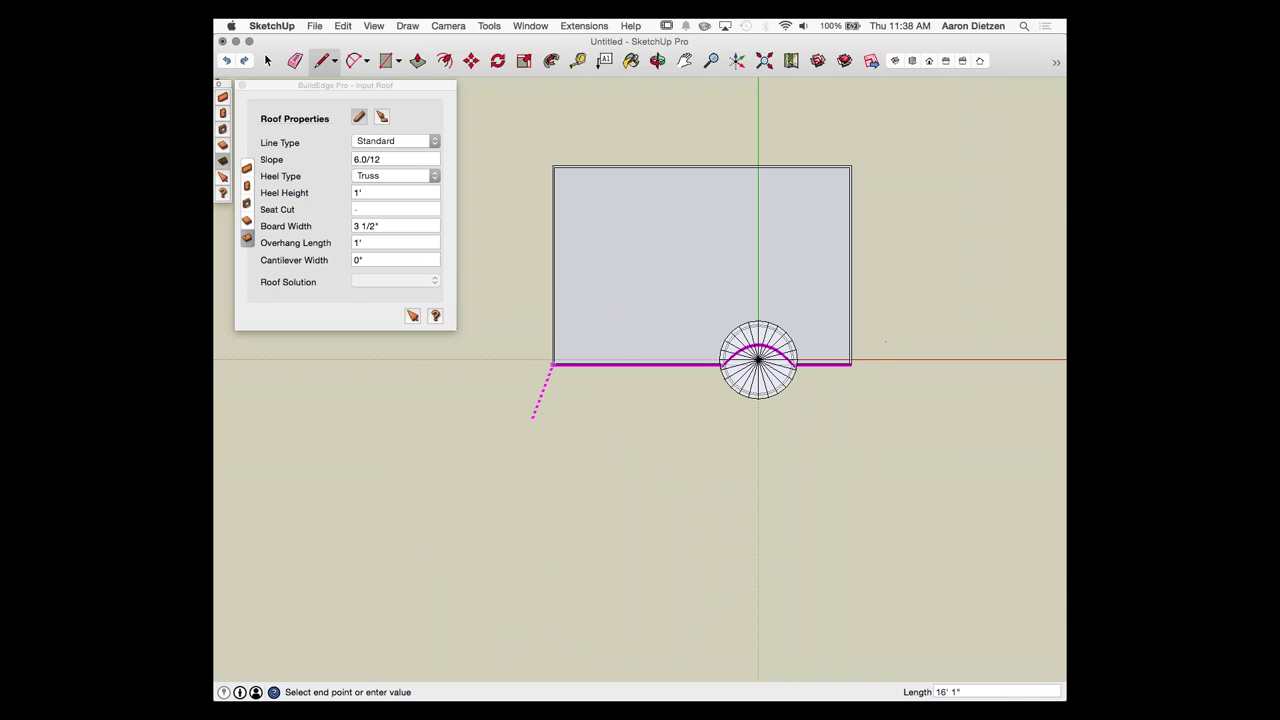
pyautogui.scroll(5, 545, 130)
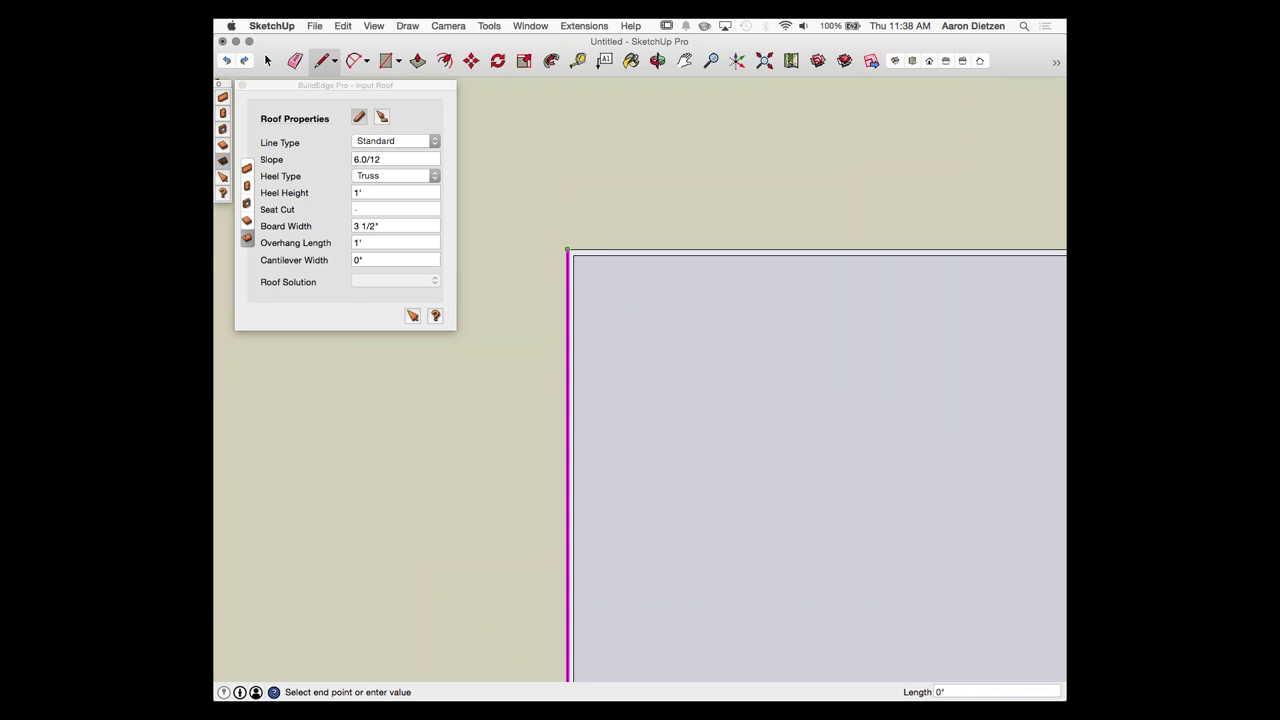
pyautogui.scroll(-5, 810, 493)
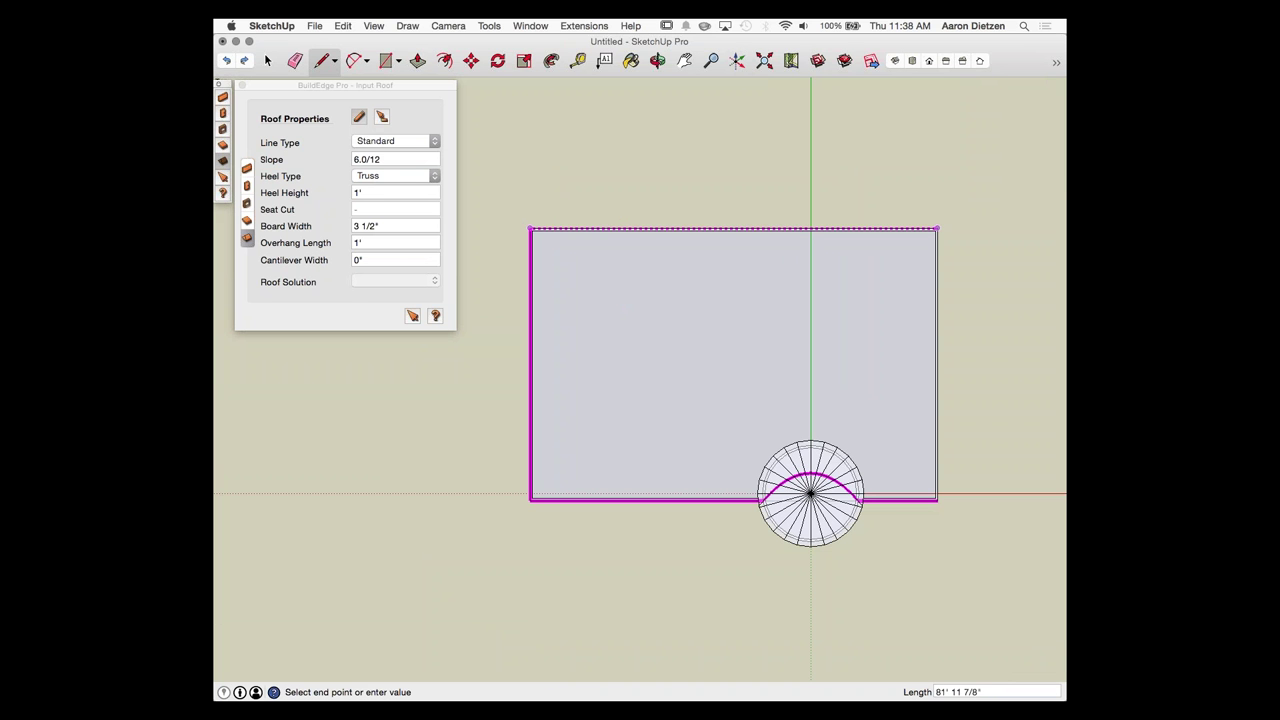
pyautogui.click(937, 229)
pyautogui.click(937, 499)
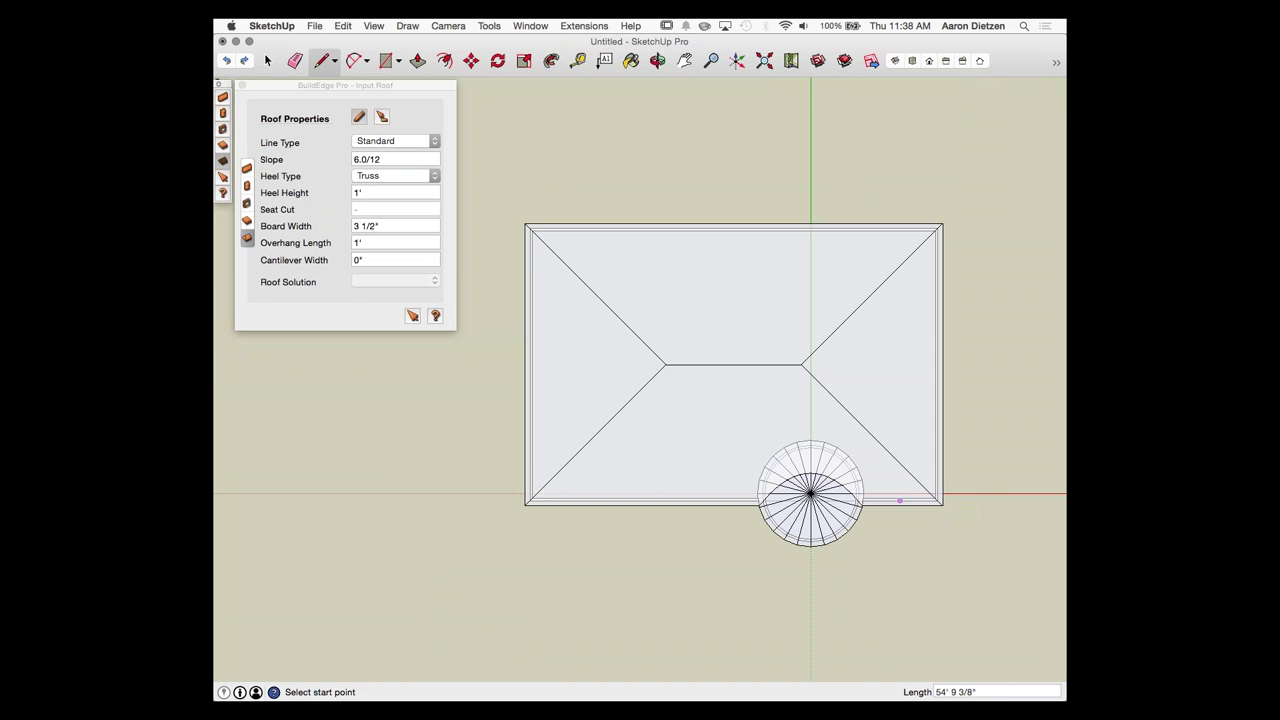
# Step: End the roof input in Direct Edit mode and turn off the X-Ray style, viewing the buildings at an angle
pyautogui.click(412, 316)
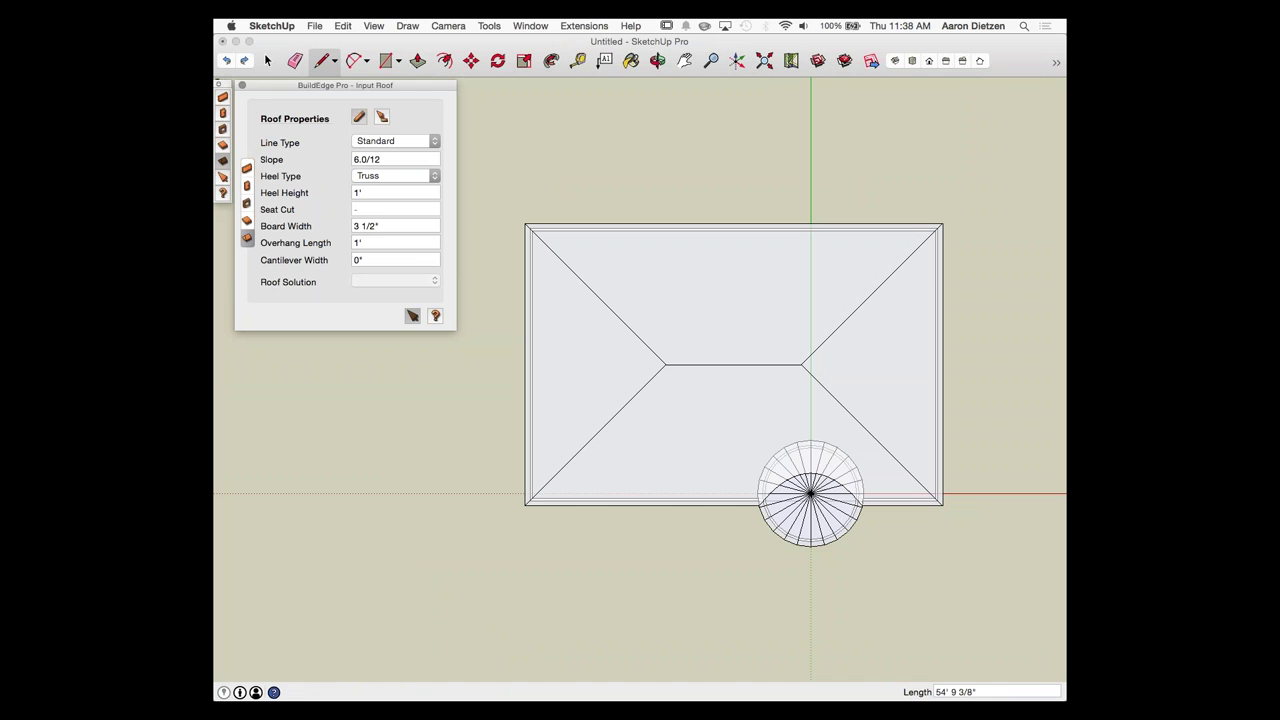
pyautogui.moveTo(838, 426); pyautogui.dragTo(612, 222, button='middle')
pyautogui.scroll(-4, 612, 222)
pyautogui.click(1056, 62)
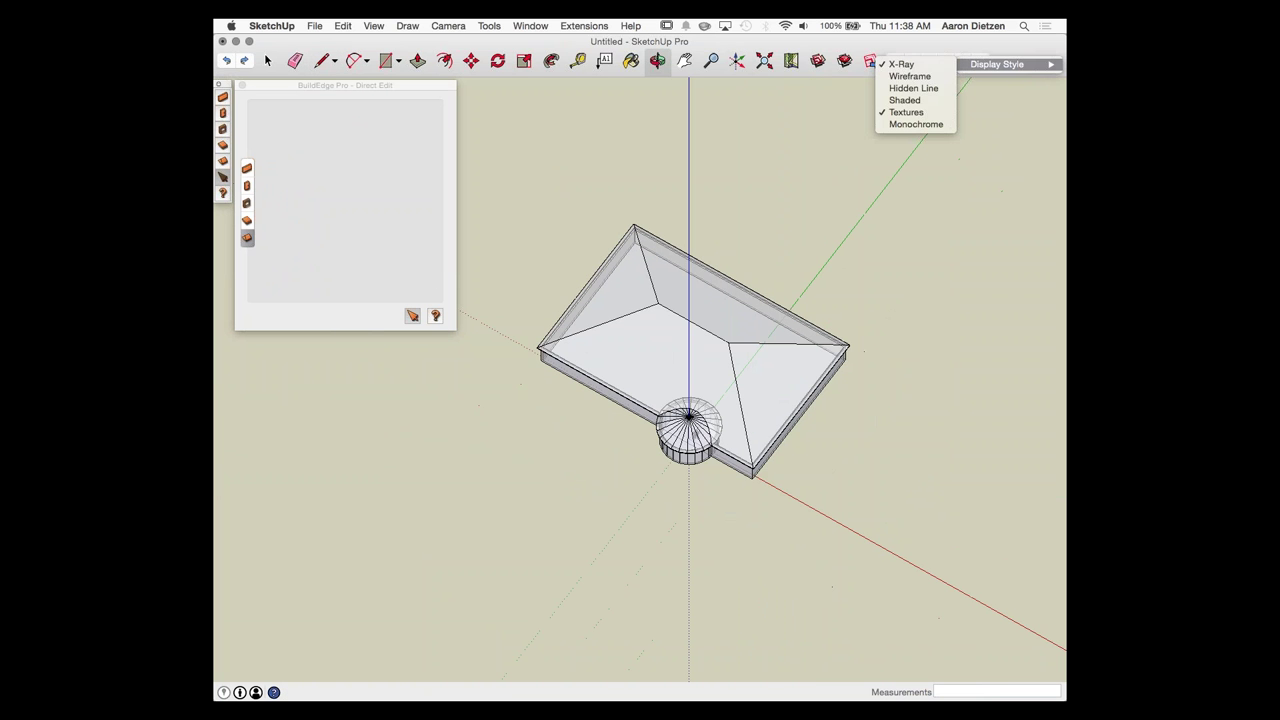
pyautogui.click(895, 64)
pyautogui.scroll(3, 729, 393)
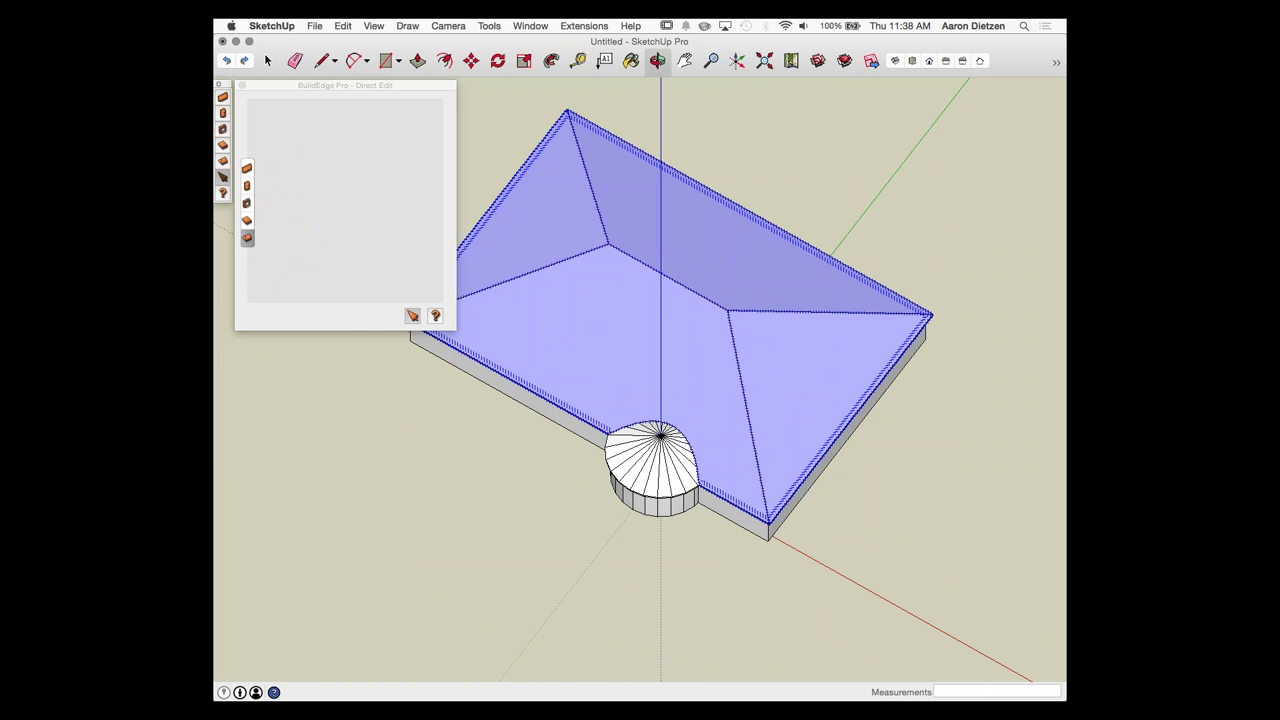
# Step: Select the conical roof and examine where it passes through the rectangular building's roof
pyautogui.click(655, 455)
pyautogui.scroll(3, 660, 453)
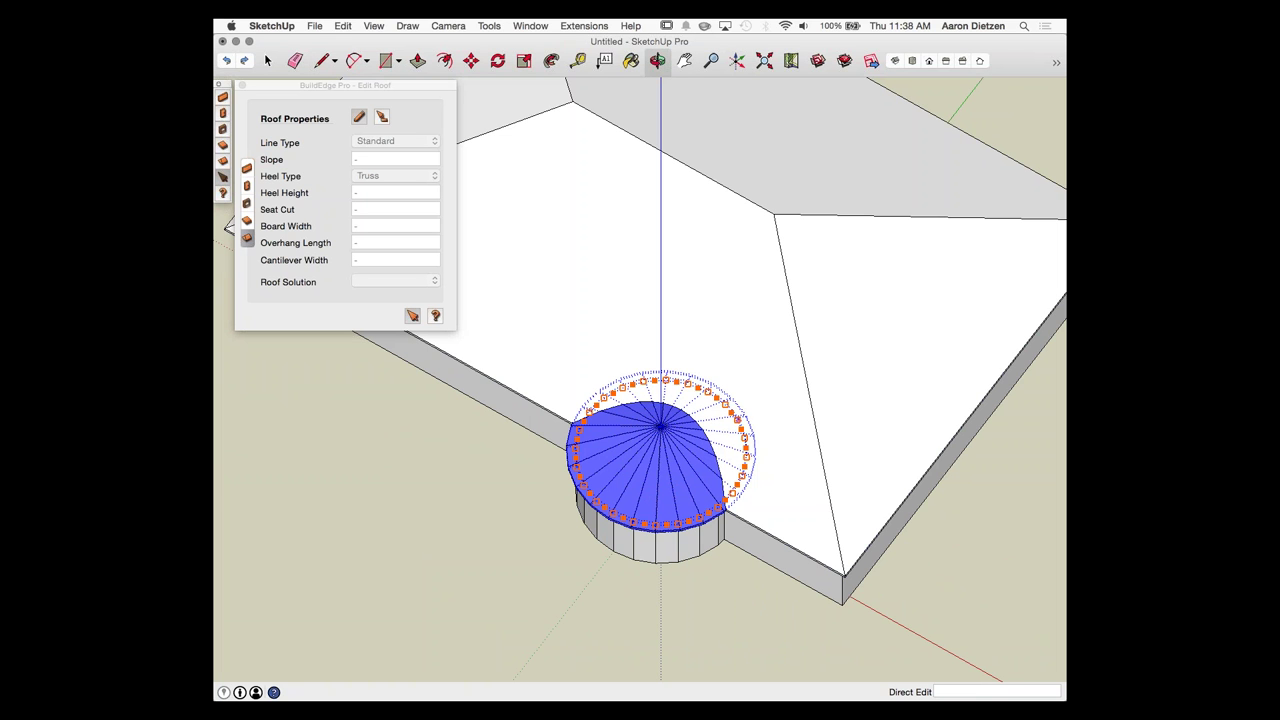
pyautogui.scroll(3, 738, 418)
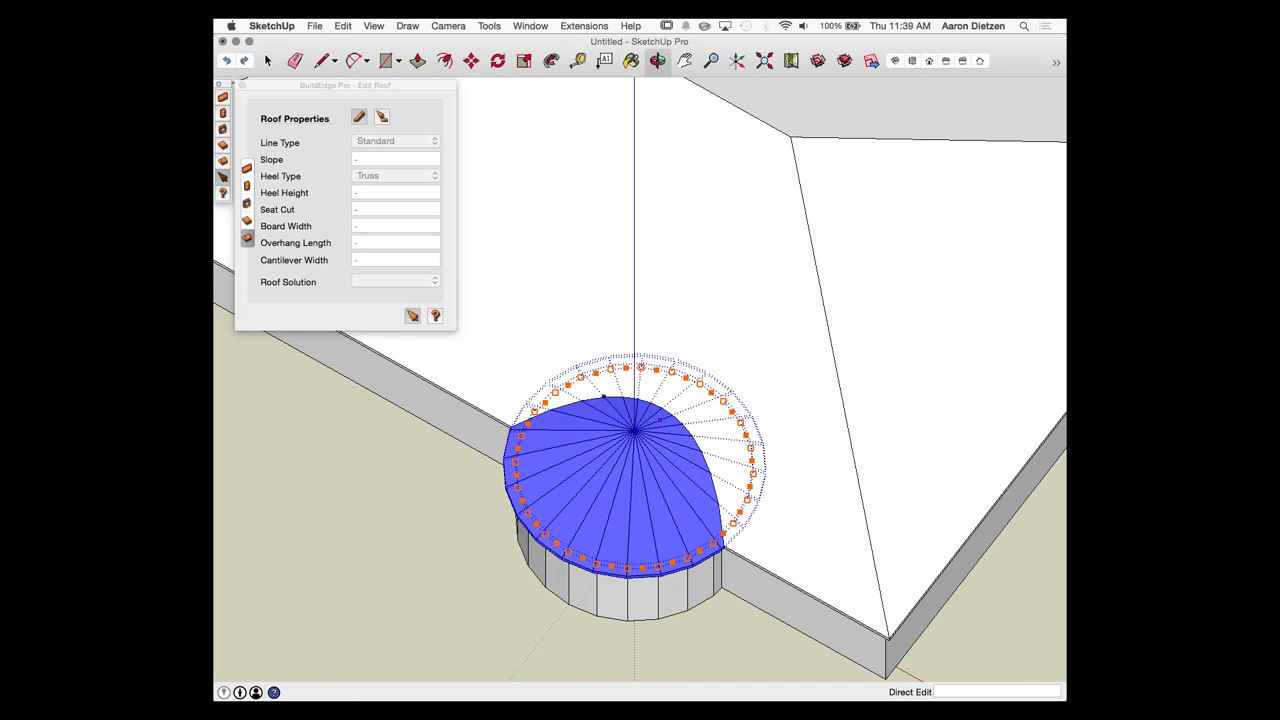
pyautogui.scroll(-1, 664, 412)
pyautogui.scroll(-2, 640, 426)
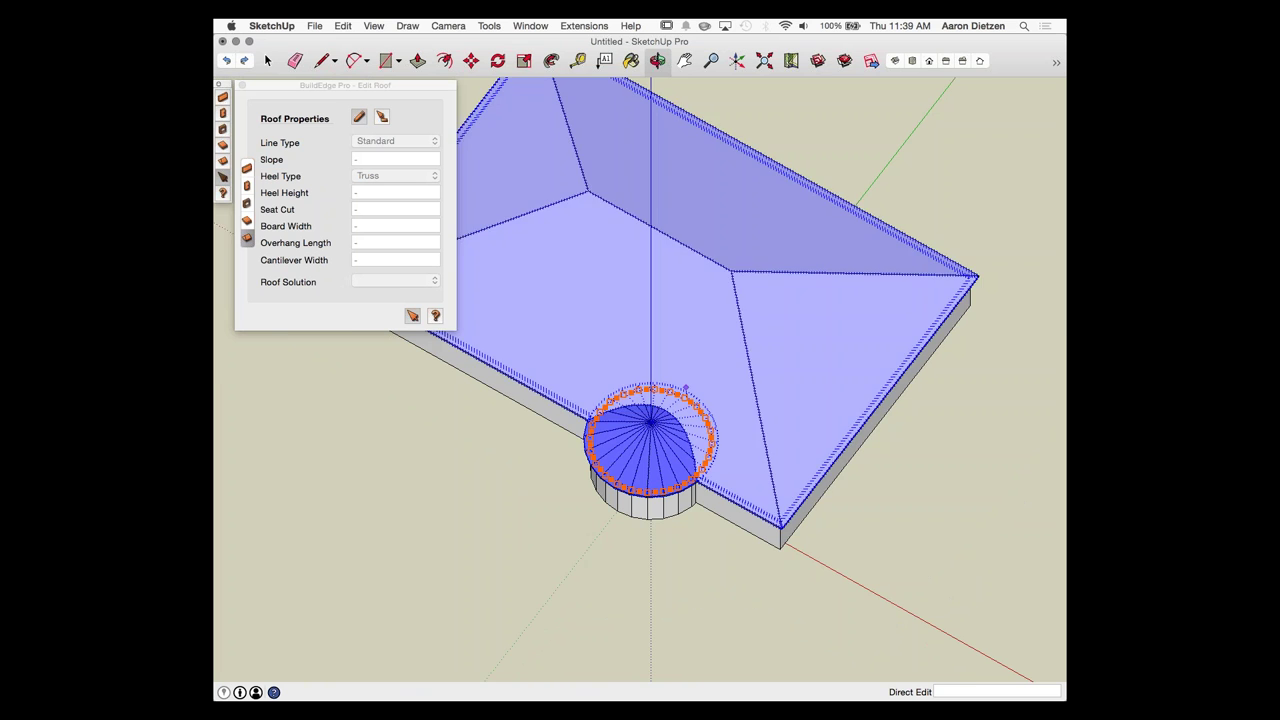
pyautogui.scroll(3, 685, 386)
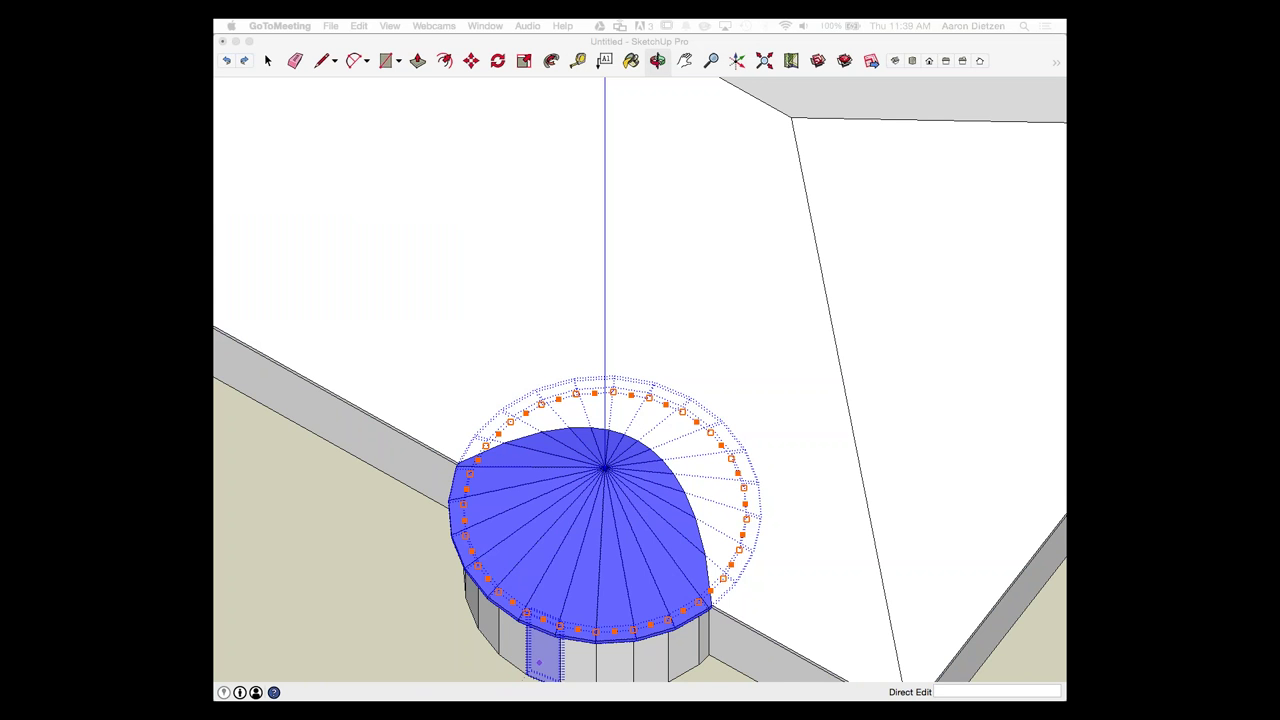
pyautogui.scroll(-4, 584, 419)
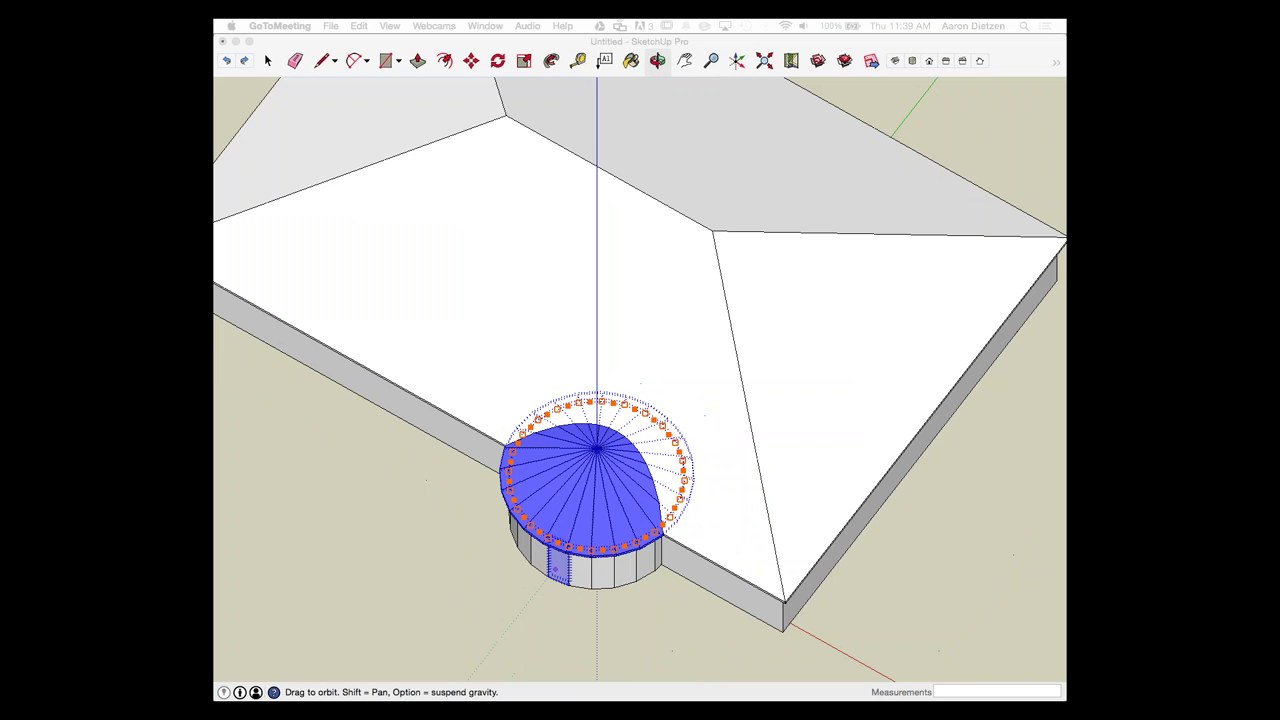
pyautogui.scroll(-1, 650, 405)
pyautogui.scroll(1, 866, 562)
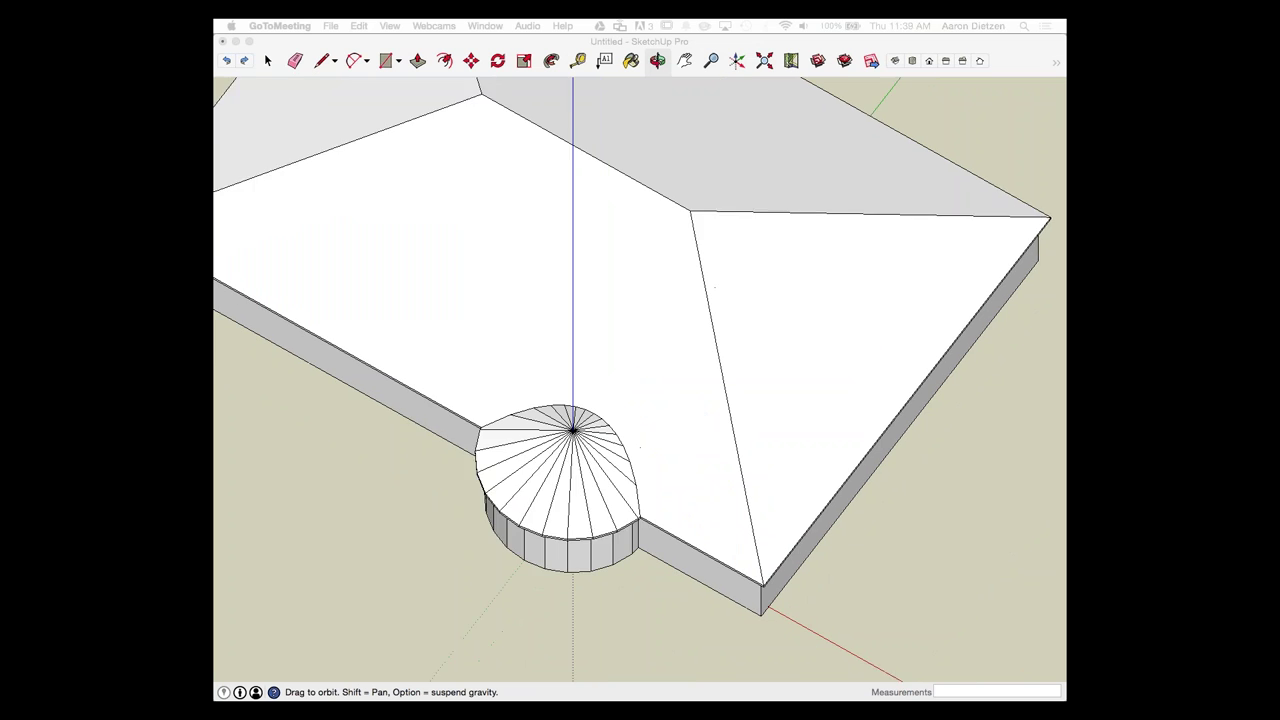
pyautogui.scroll(-1, 788, 466)
pyautogui.click(788, 466)
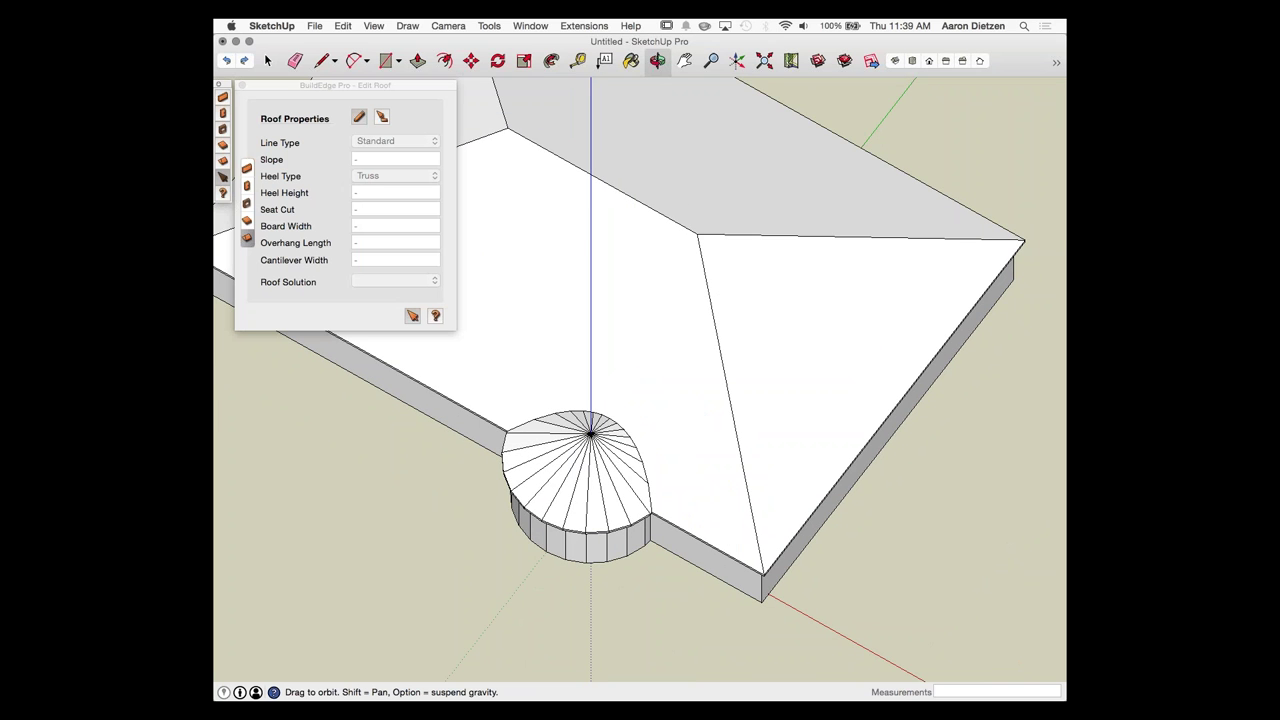
# Step: Change the camera to Perspective and inspect the roof junction from both sides of the round building
pyautogui.moveTo(788, 466)
pyautogui.mouseDown()
pyautogui.moveTo(765, 440)
pyautogui.moveTo(760, 355)
pyautogui.mouseUp()
pyautogui.moveTo(730, 572); pyautogui.dragTo(728, 570, button='middle')
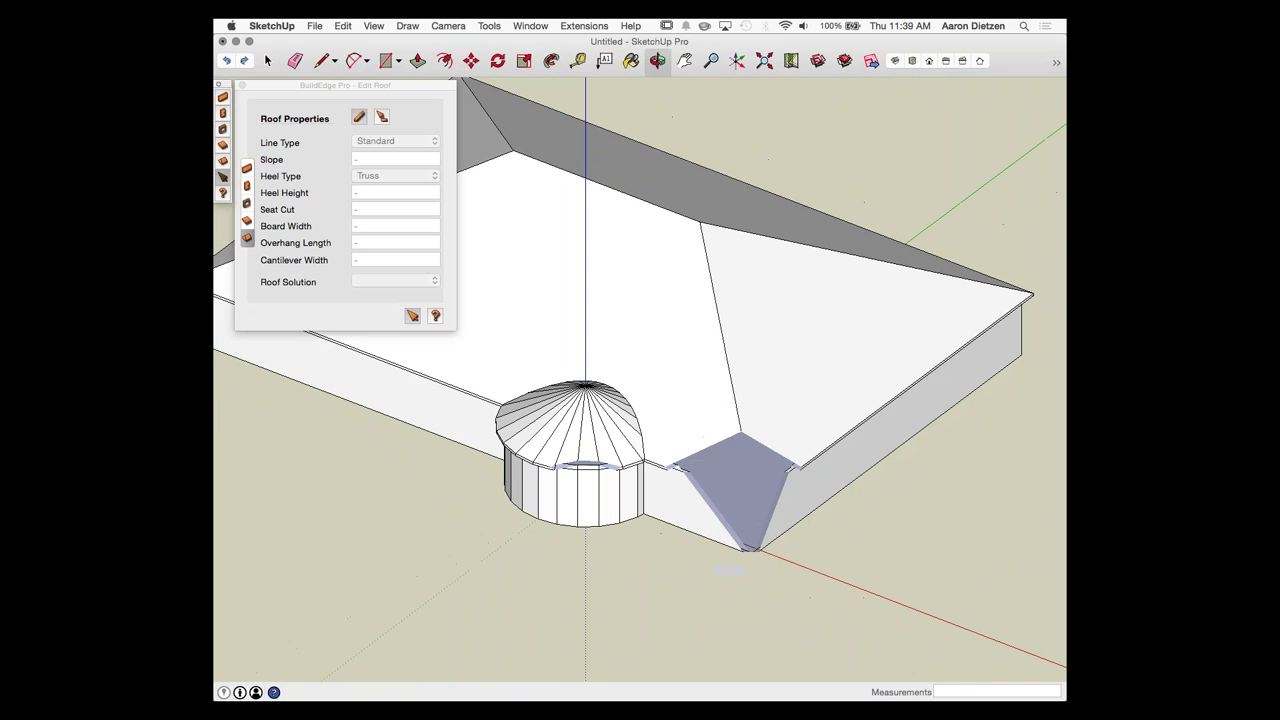
pyautogui.click(448, 26)
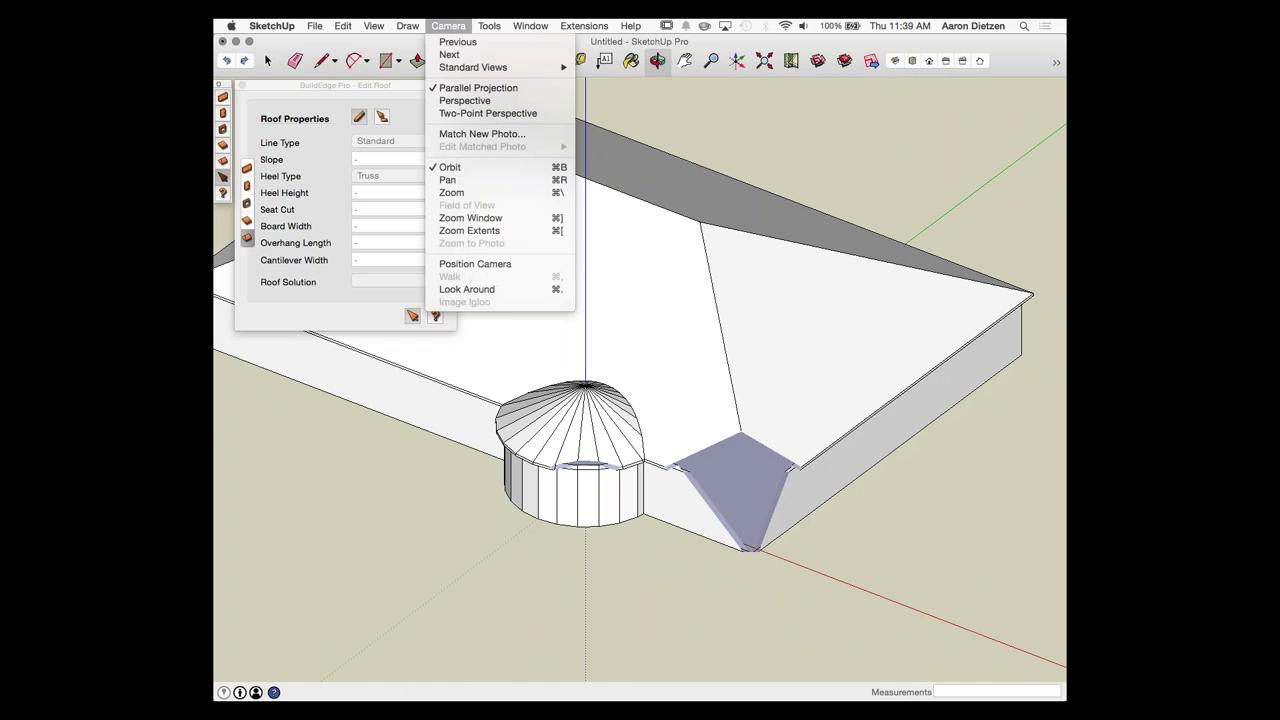
pyautogui.click(466, 102)
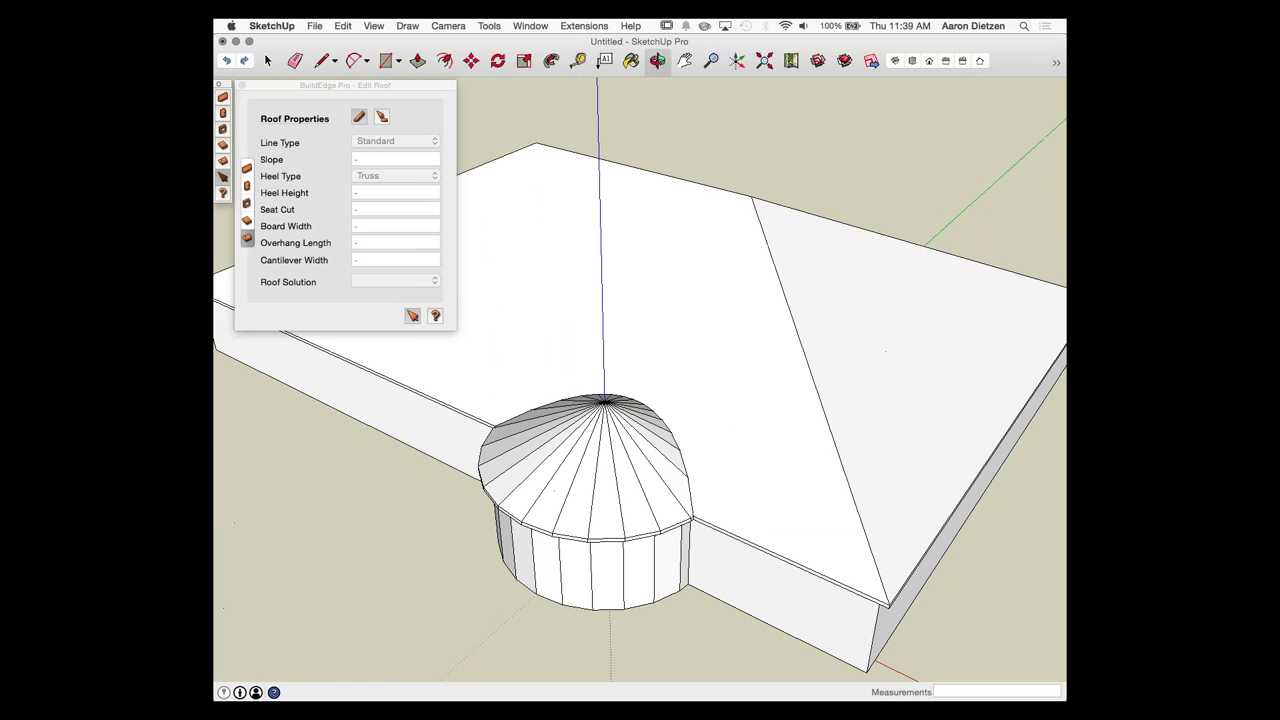
pyautogui.moveTo(775, 475); pyautogui.dragTo(753, 422, button='middle')
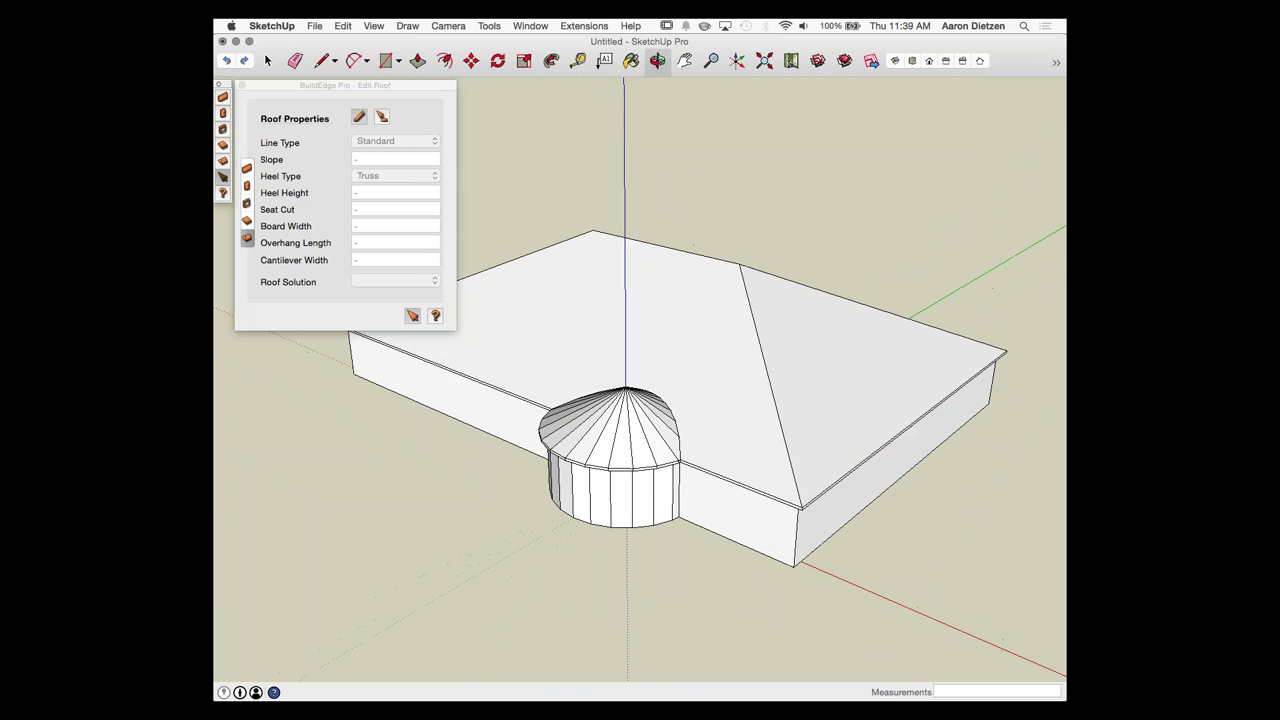
pyautogui.scroll(-1, 753, 422)
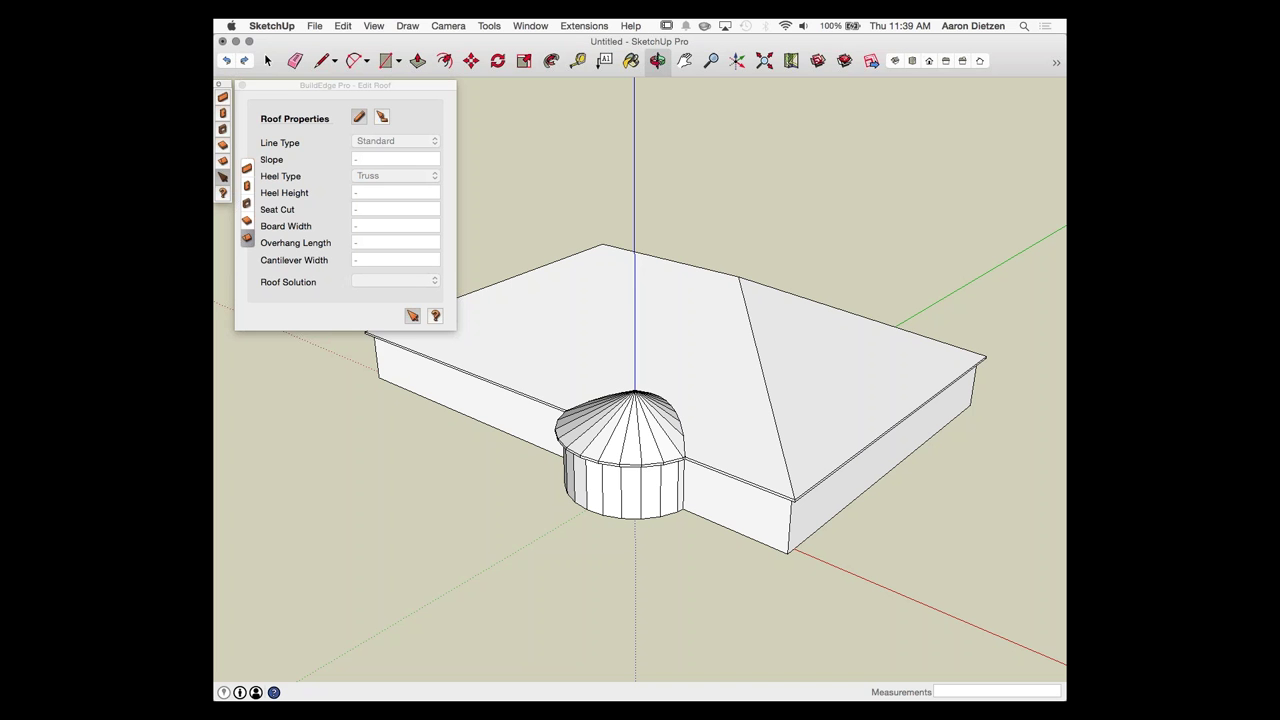
pyautogui.moveTo(640, 370); pyautogui.dragTo(658, 450, button='middle')
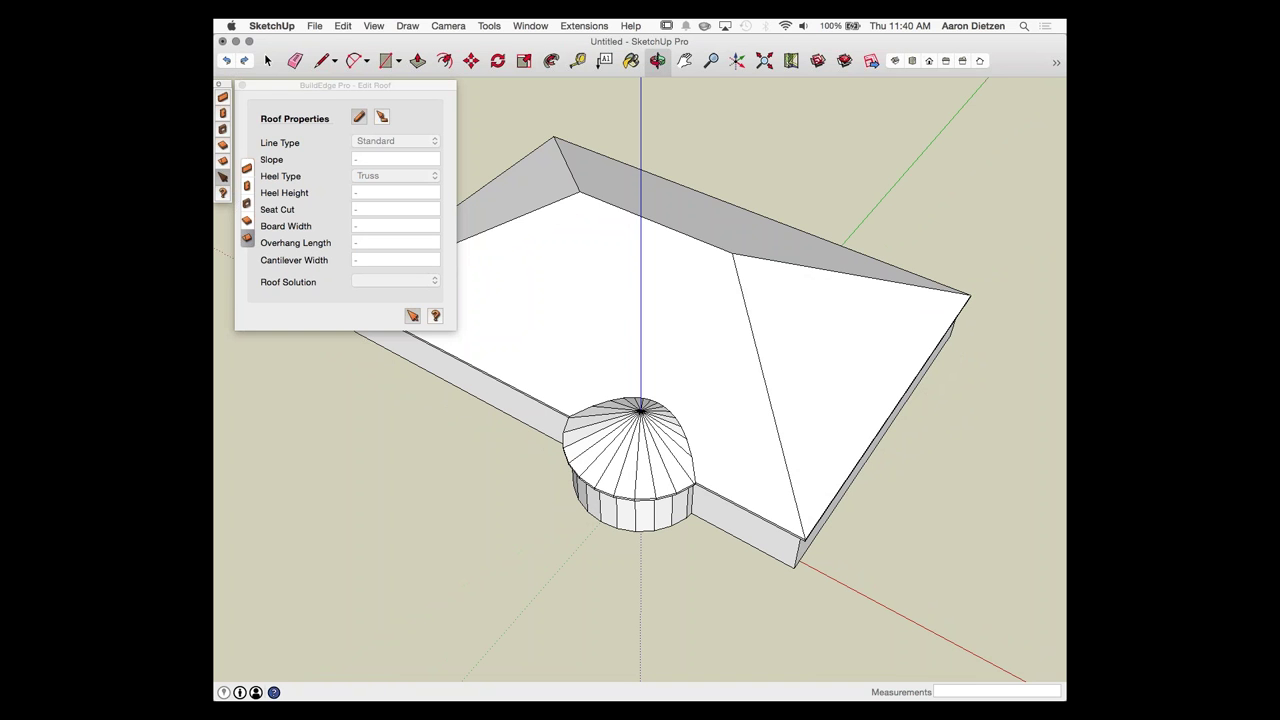
pyautogui.moveTo(610, 430)
pyautogui.mouseDown(button='middle')
pyautogui.moveTo(690, 350)
pyautogui.moveTo(728, 450)
pyautogui.moveTo(726, 437)
pyautogui.mouseUp(button='middle')
pyautogui.scroll(-5, 925, 431)
pyautogui.moveTo(925, 431); pyautogui.dragTo(891, 382, button='middle')
pyautogui.scroll(5, 891, 382)
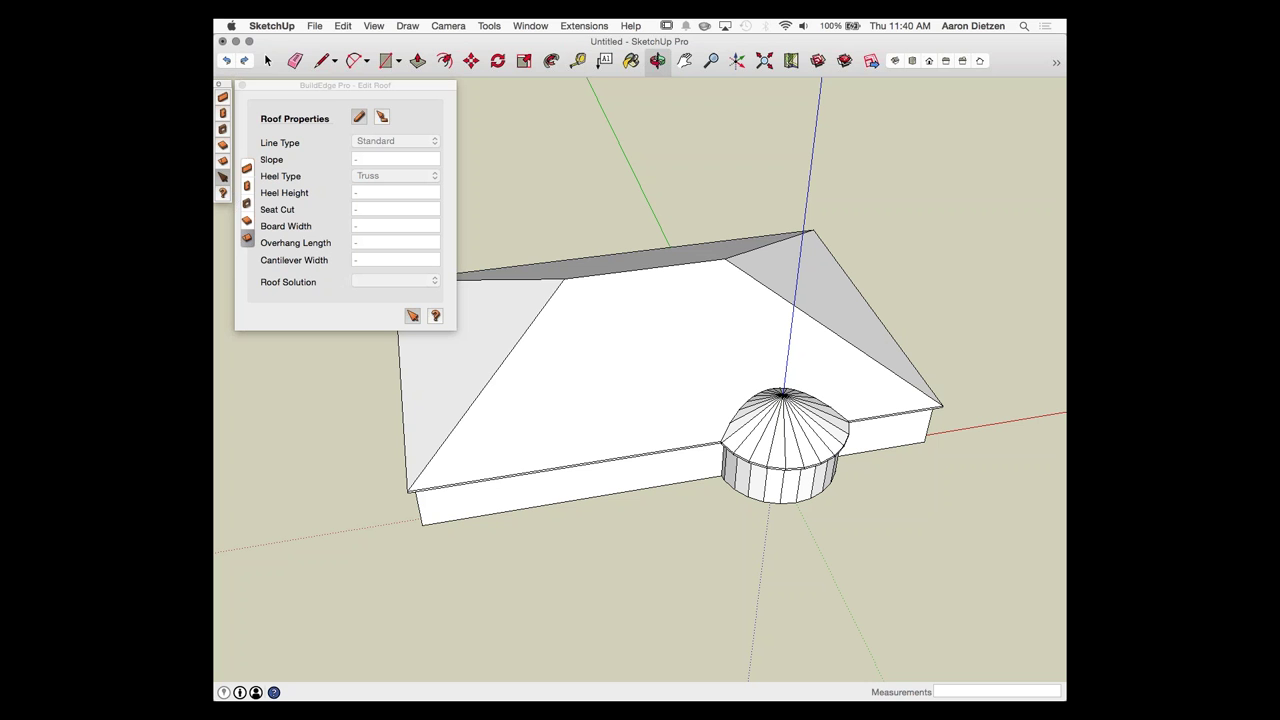
# Step: Close the round-building model without saving and create a new blank model
pyautogui.click(222, 41)
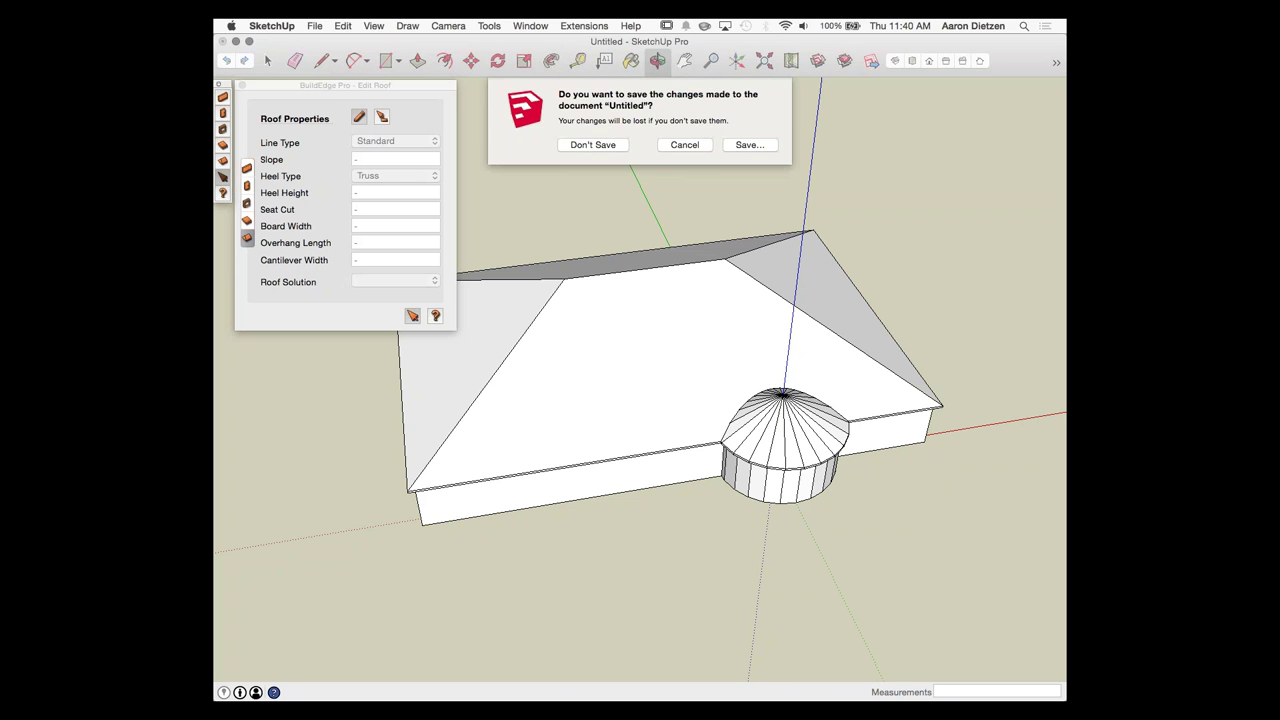
pyautogui.click(594, 145)
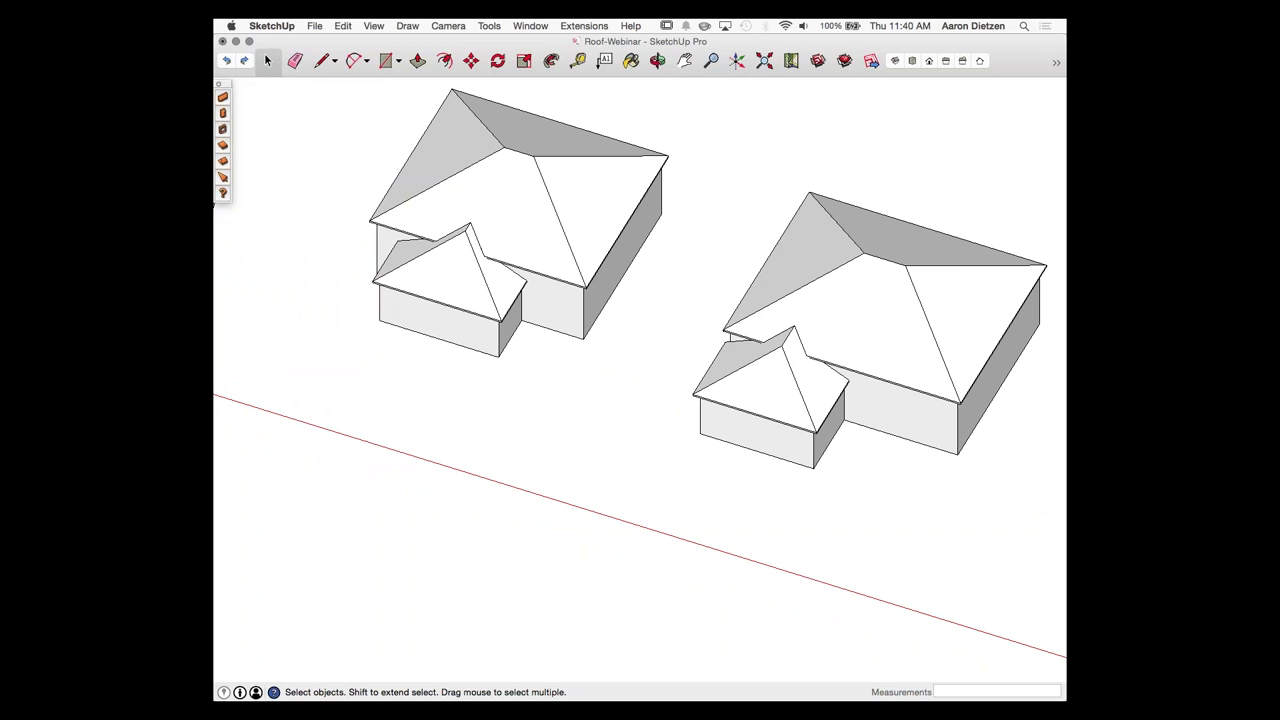
pyautogui.click(314, 26)
pyautogui.click(326, 43)
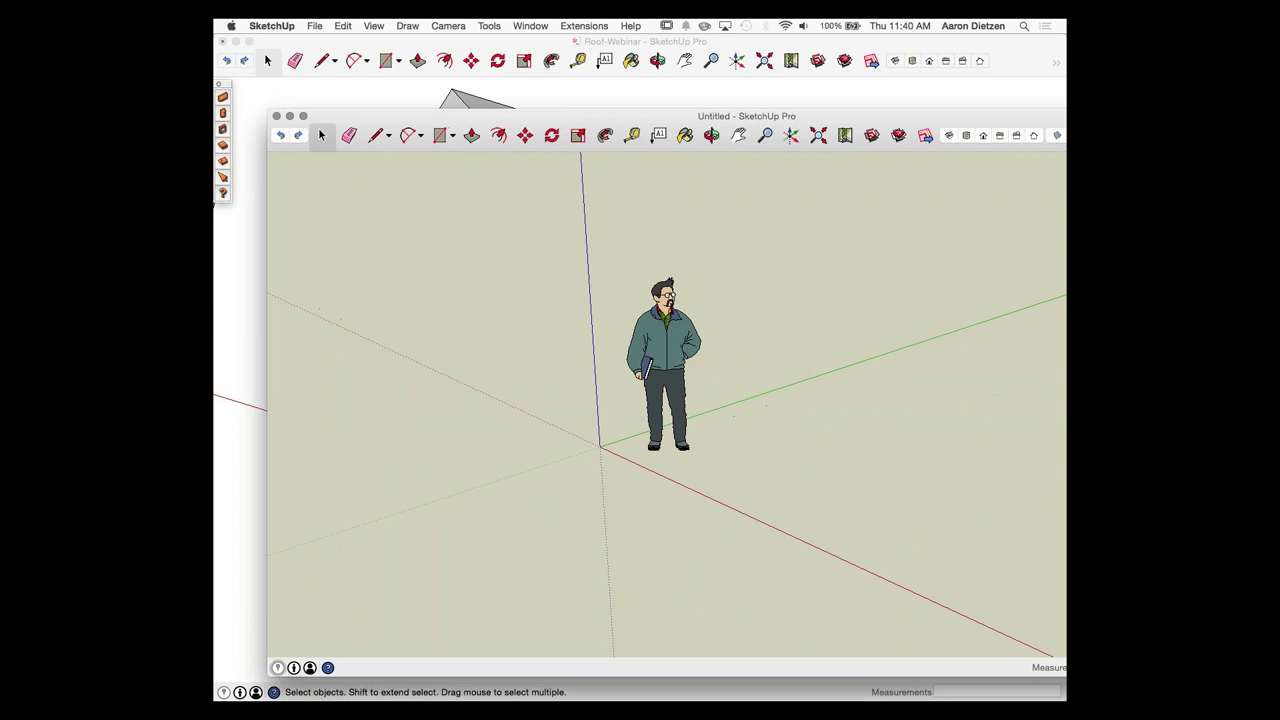
# Step: Start BuildEdge wall input in the new model, enlarge its window, and set the wall height to 10'
pyautogui.click(223, 97)
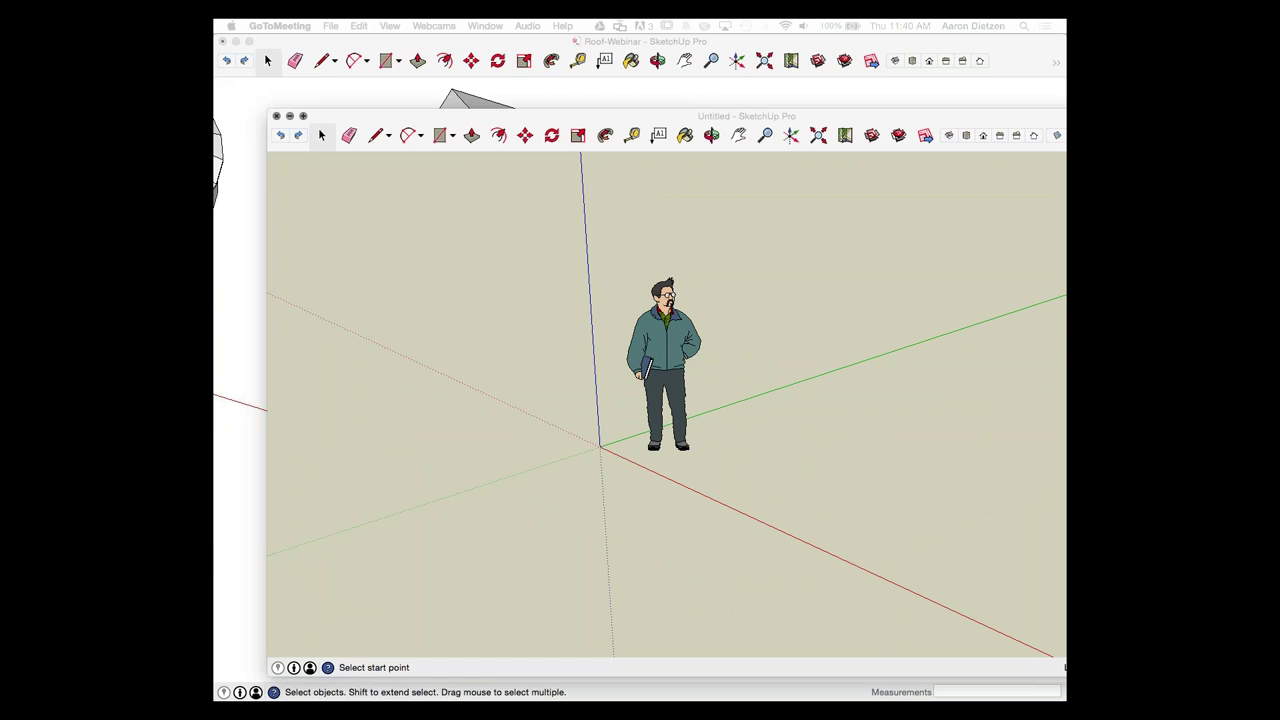
pyautogui.click(303, 116)
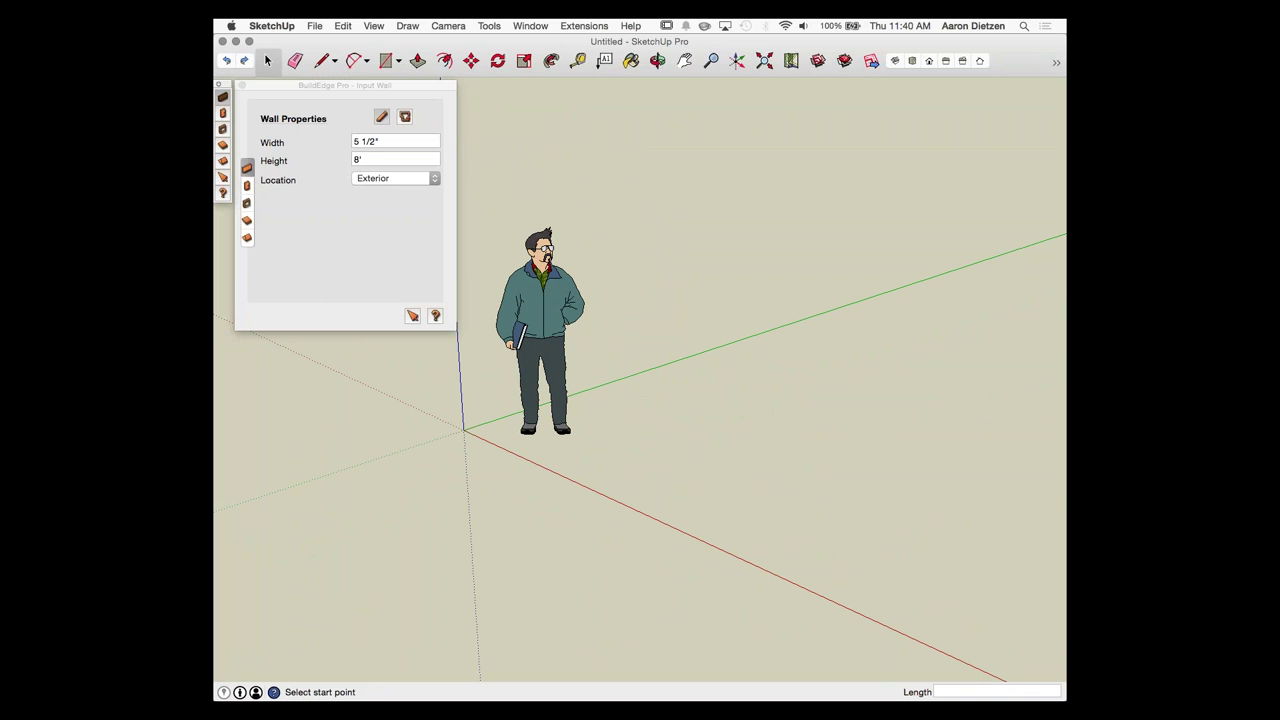
pyautogui.scroll(-5, 606, 356)
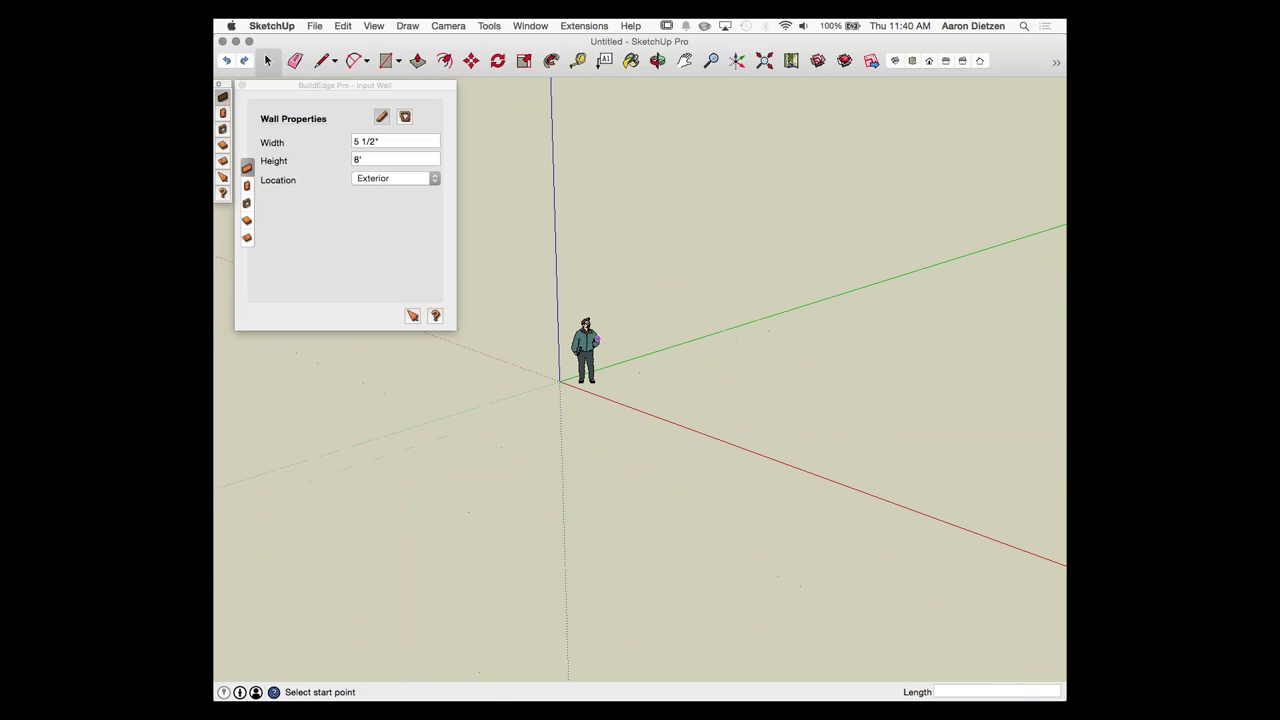
pyautogui.moveTo(606, 356); pyautogui.dragTo(600, 432, button='middle')
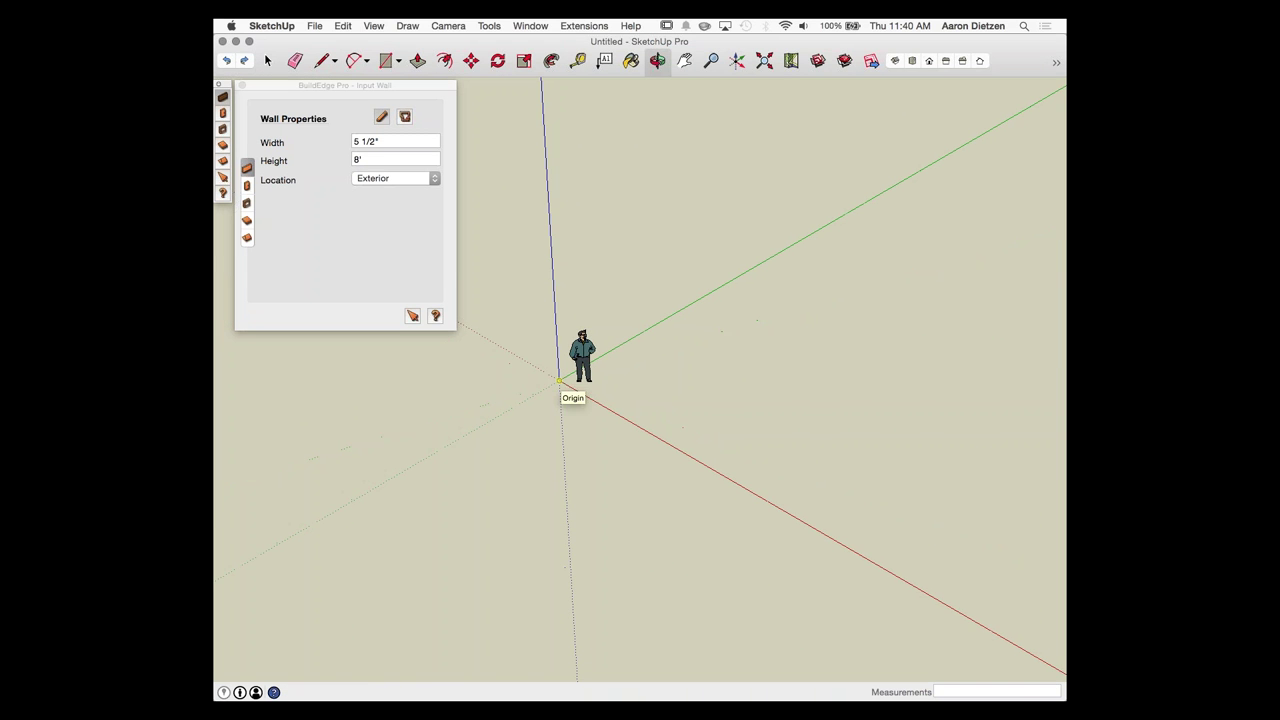
pyautogui.moveTo(370, 159); pyautogui.dragTo(352, 159)
pyautogui.write("10'")
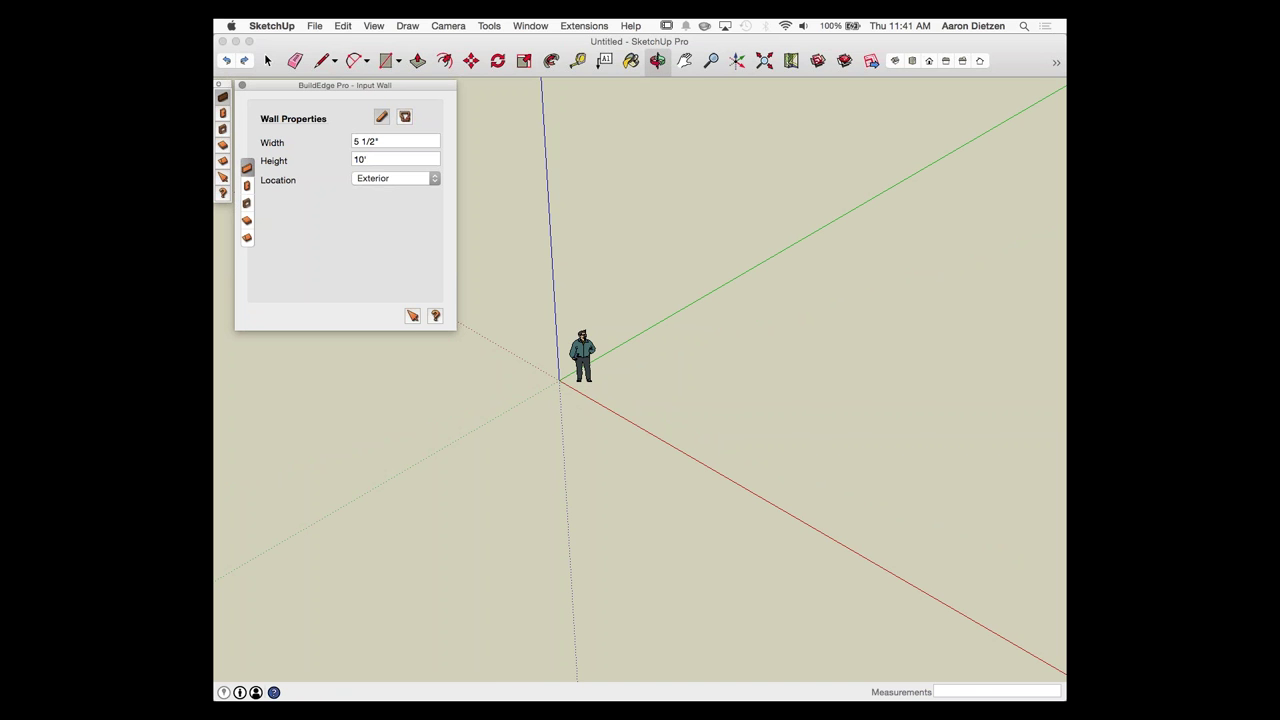
# Step: Draw a closed rectangle of exterior walls from the origin, about 21' along the green axis by about 22' 6" along the red axis
pyautogui.click(612, 343)
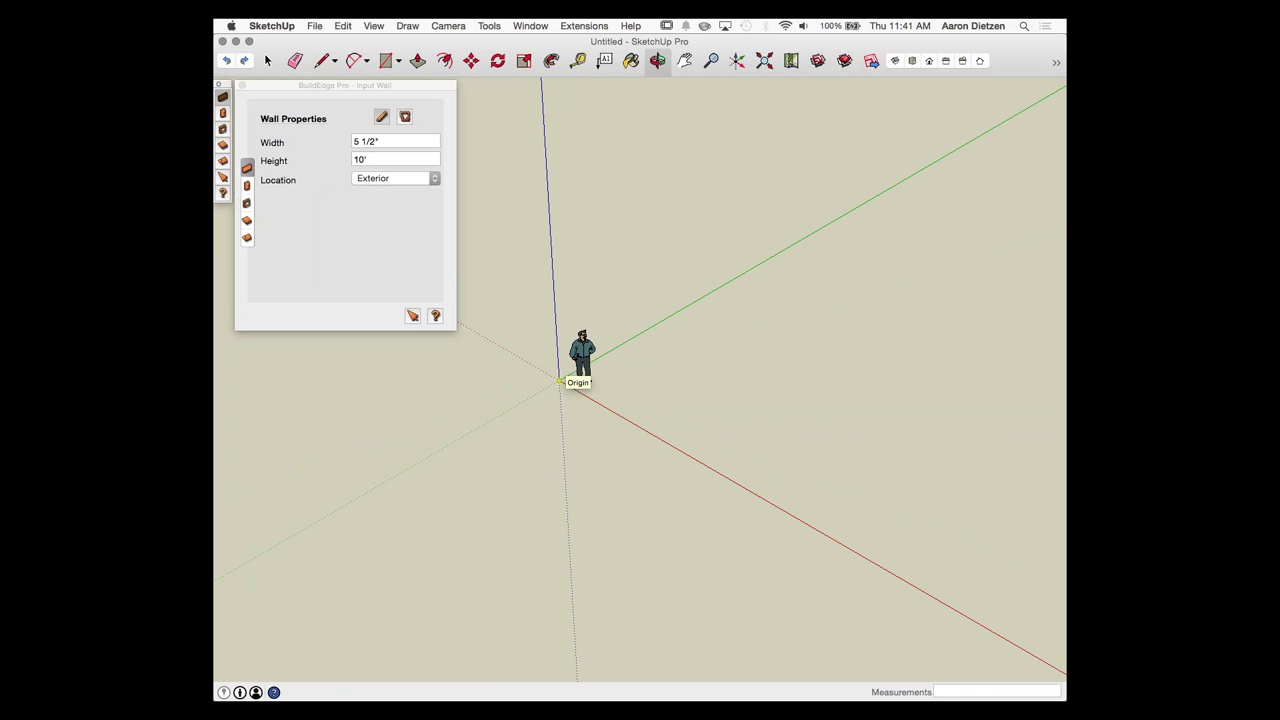
pyautogui.click(560, 381)
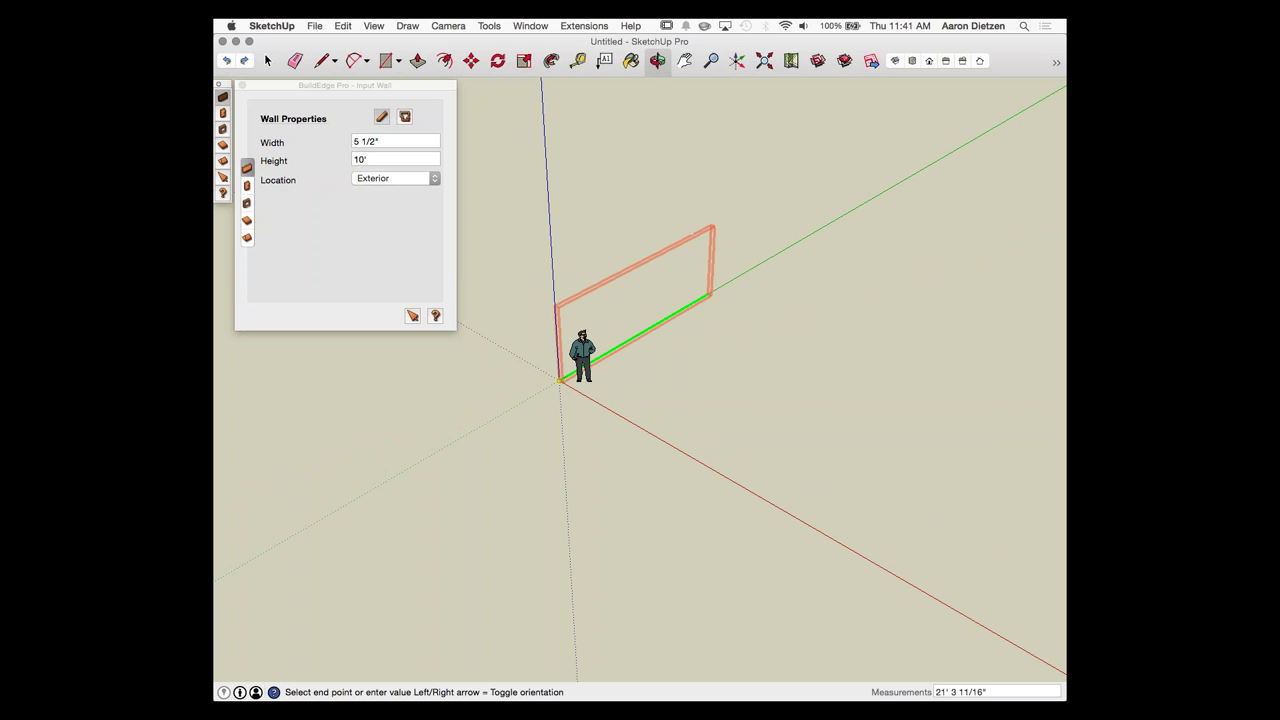
pyautogui.click(705, 299)
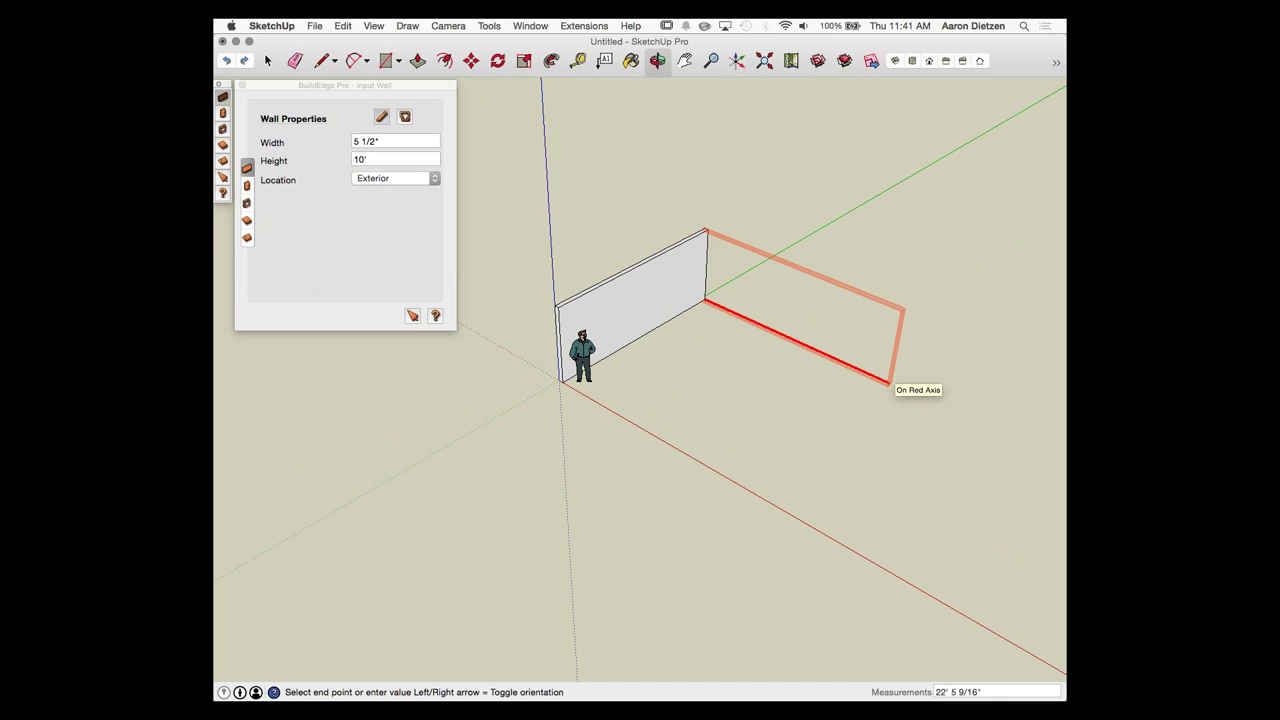
pyautogui.click(889, 383)
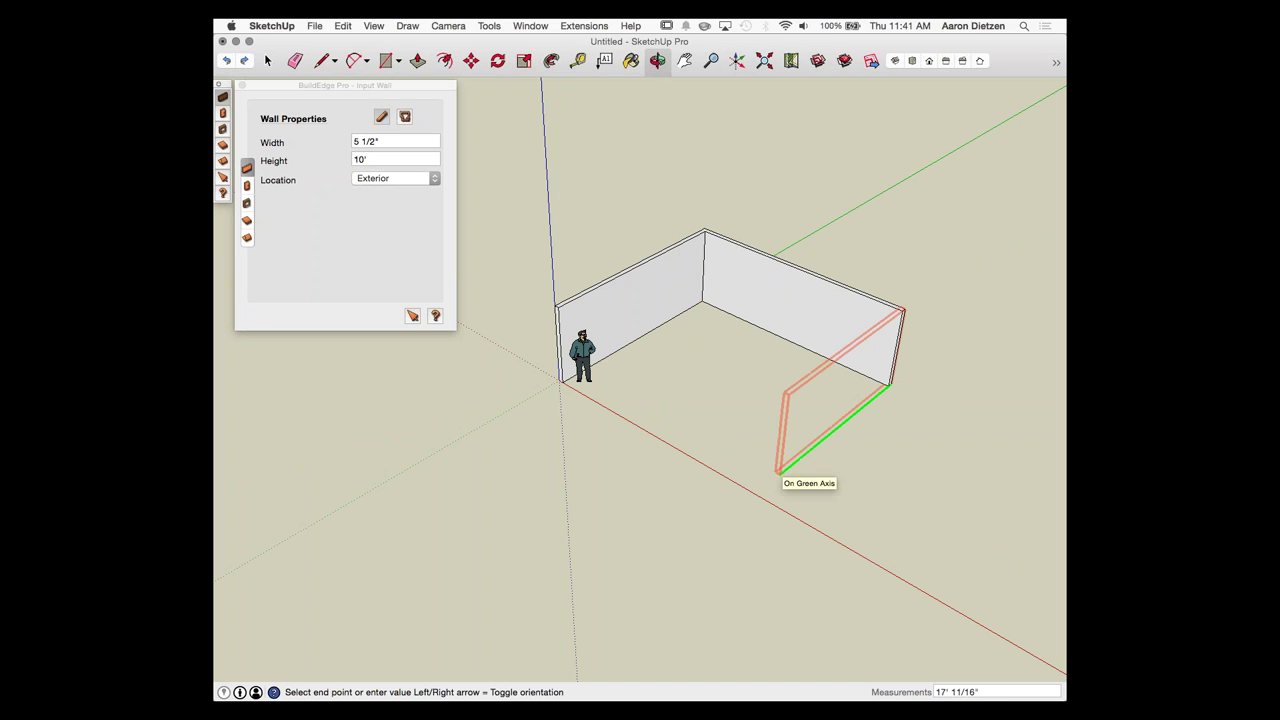
pyautogui.click(755, 492)
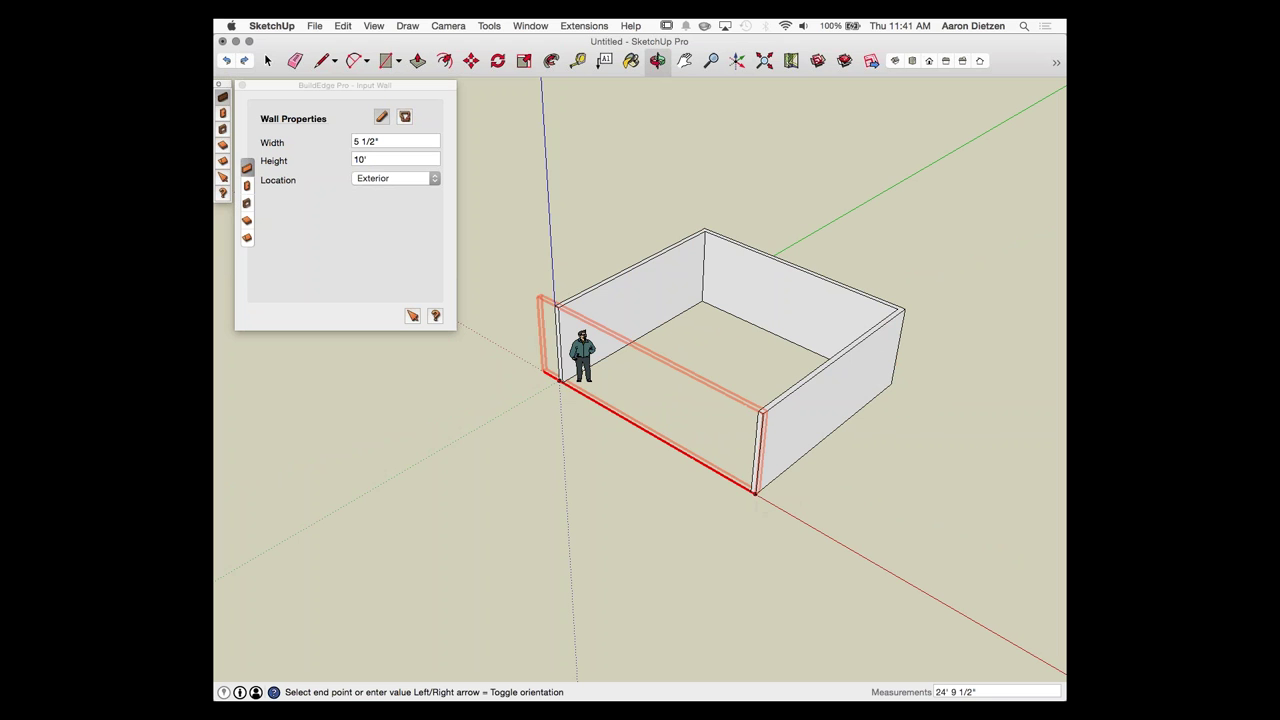
pyautogui.click(559, 381)
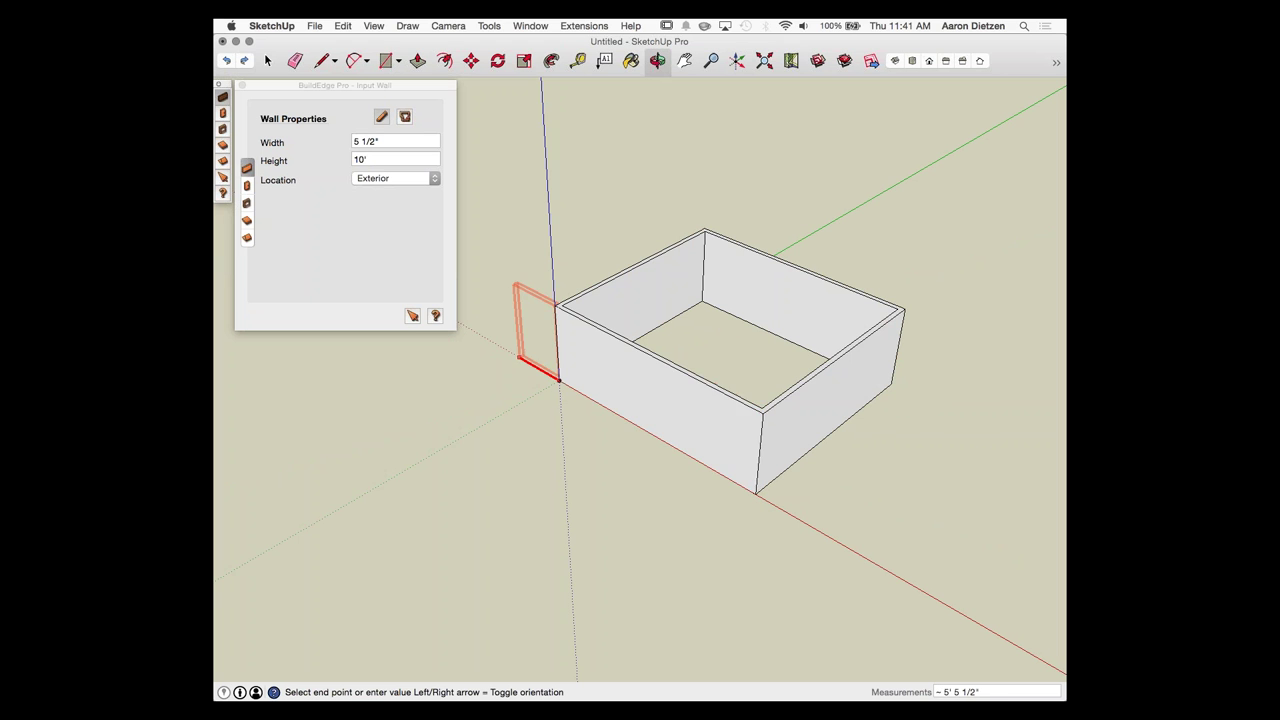
pyautogui.scroll(-4, 480, 336)
pyautogui.press('Escape')
# Step: Draw a second, separate wall rectangle beside the first along the red axis, about 19' 10" deep by about 23' 8" long
pyautogui.click(669, 453)
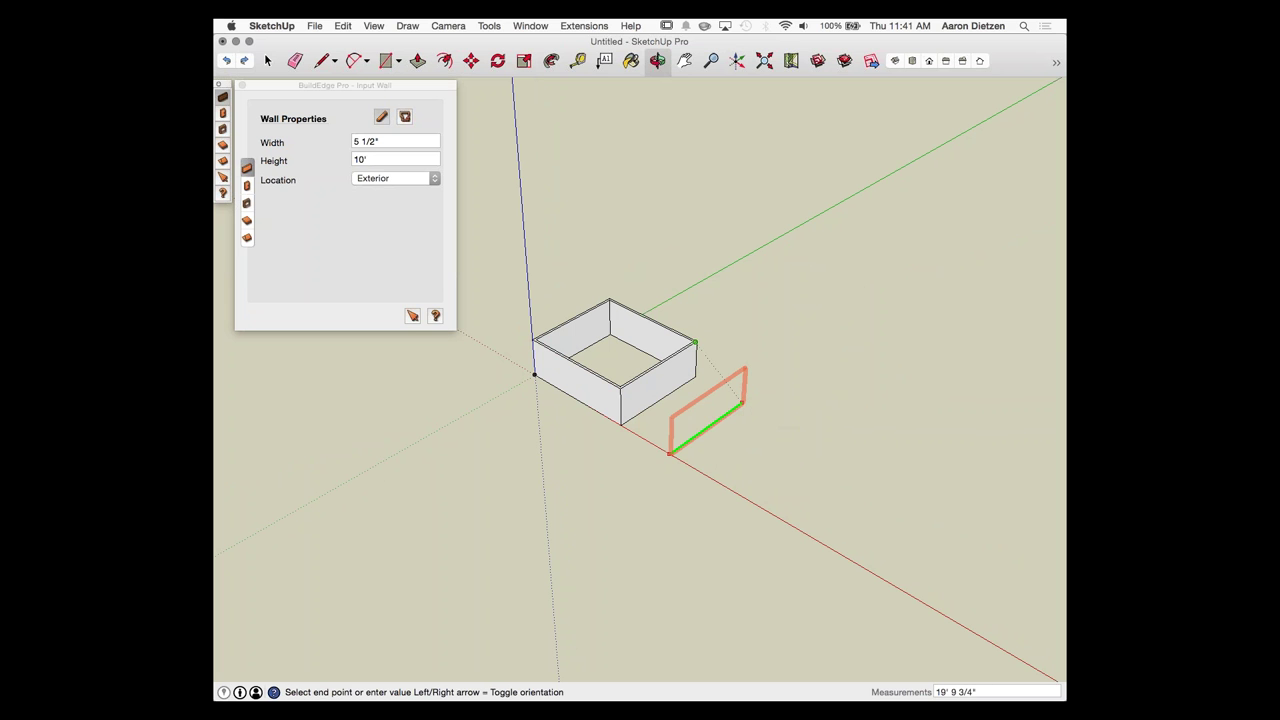
pyautogui.click(743, 401)
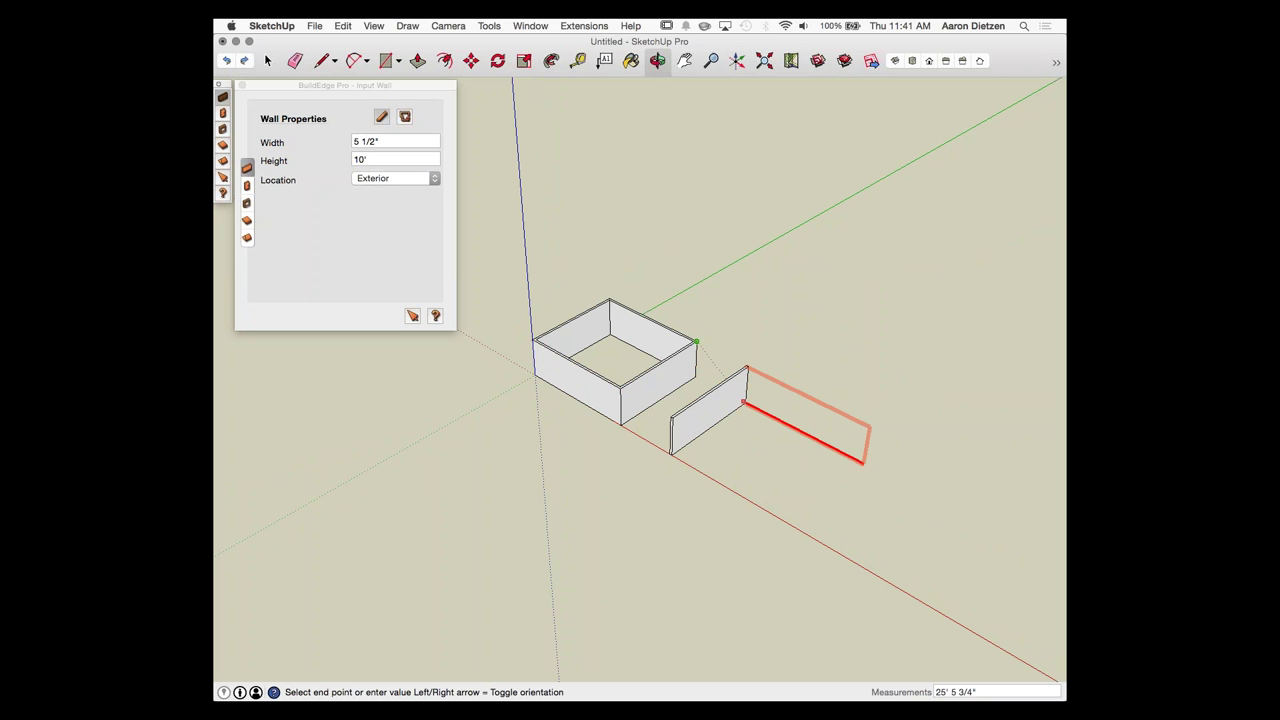
pyautogui.click(855, 458)
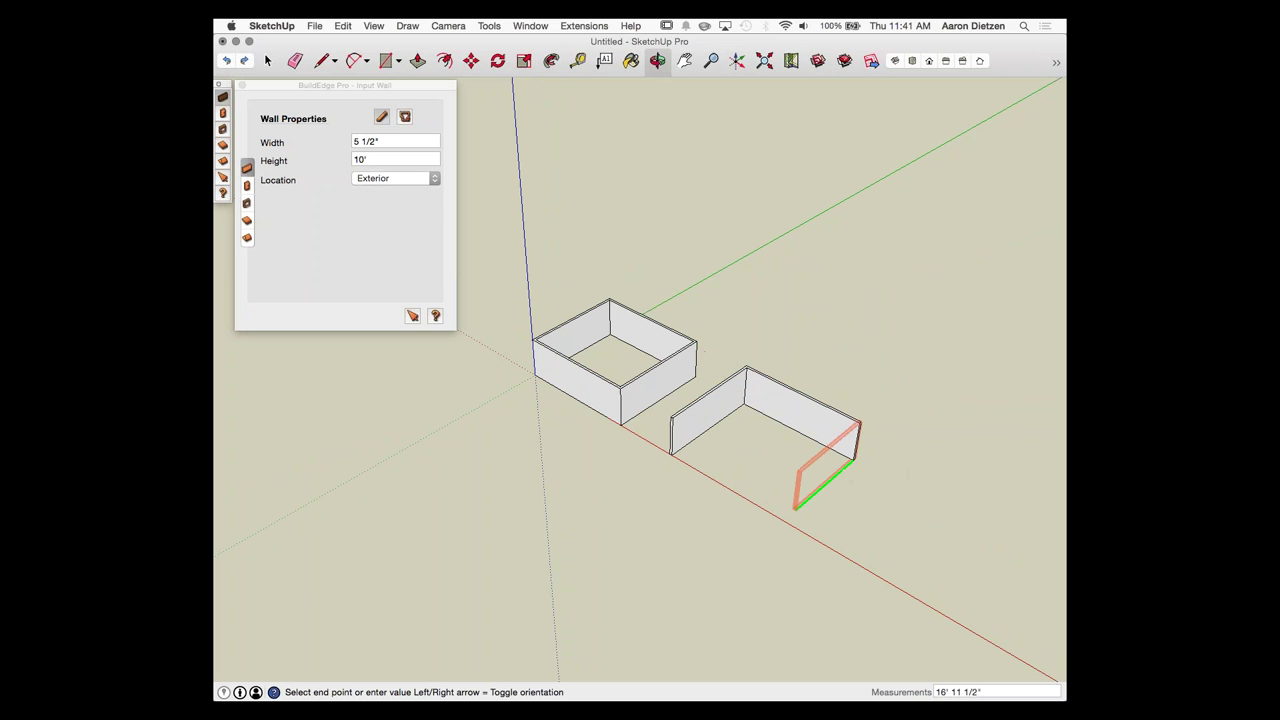
pyautogui.click(784, 519)
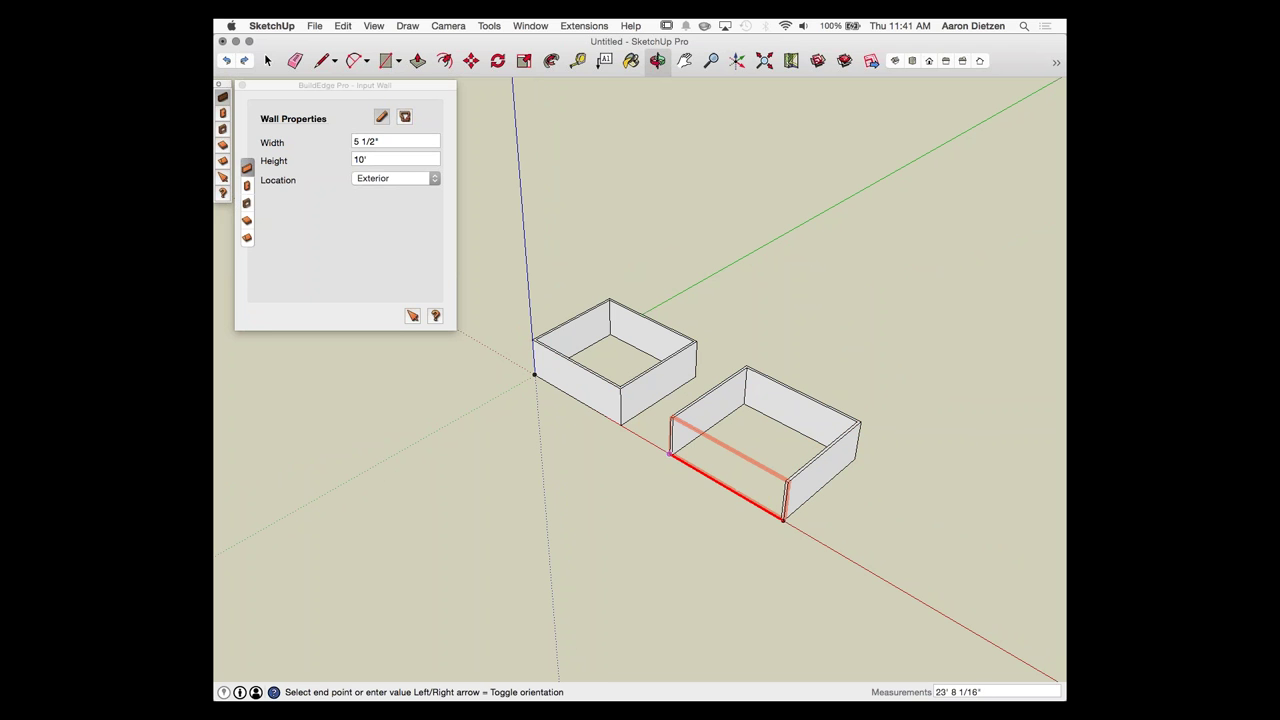
pyautogui.click(671, 456)
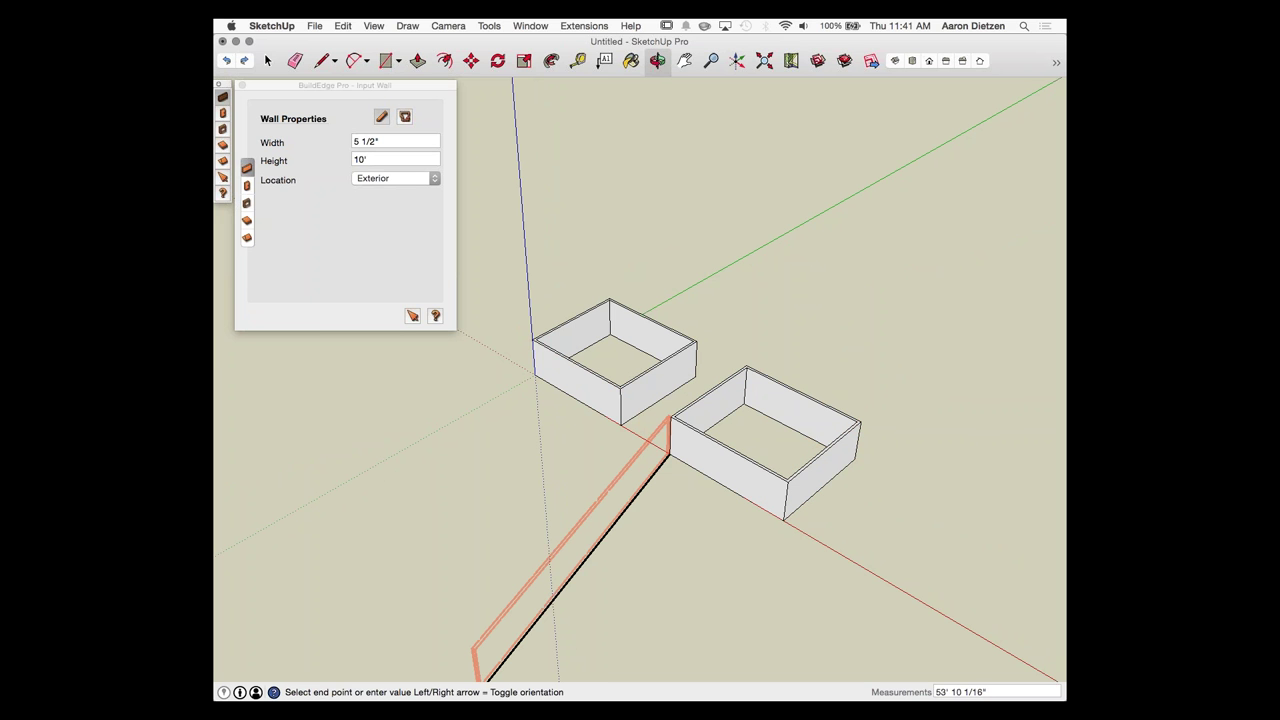
pyautogui.press('super+Tab')
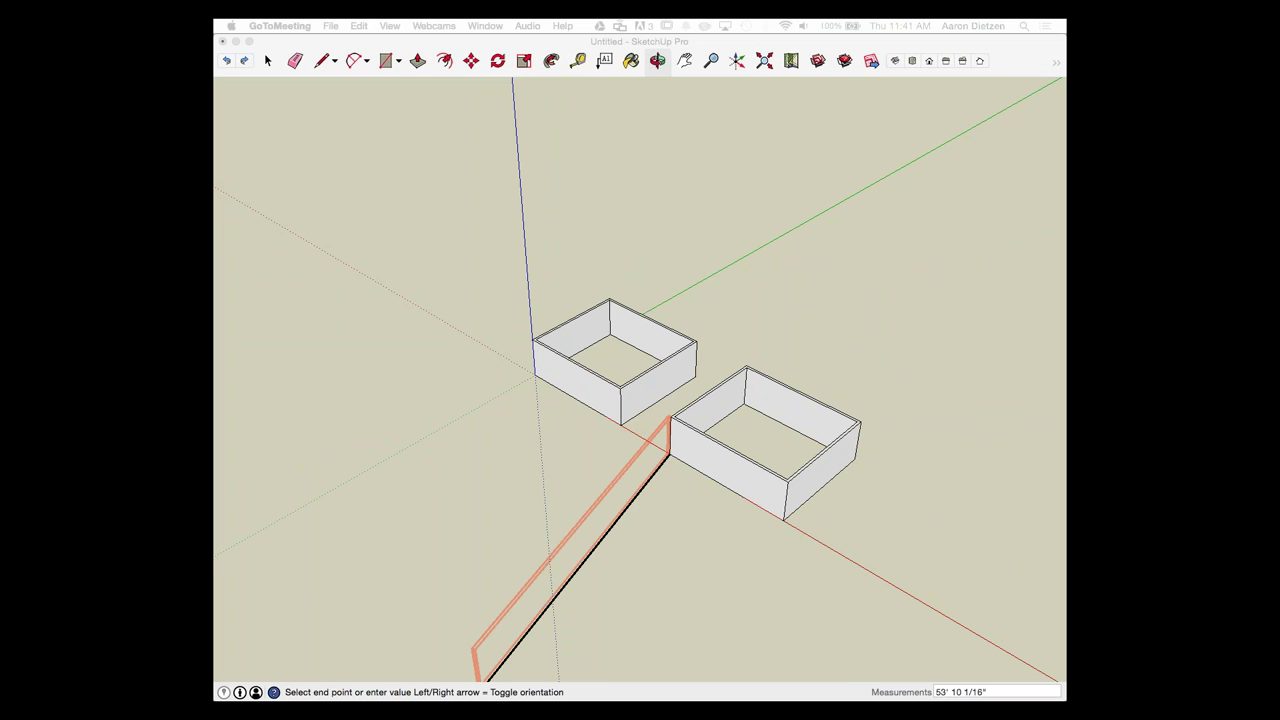
pyautogui.click(622, 415)
pyautogui.scroll(5, 620, 510)
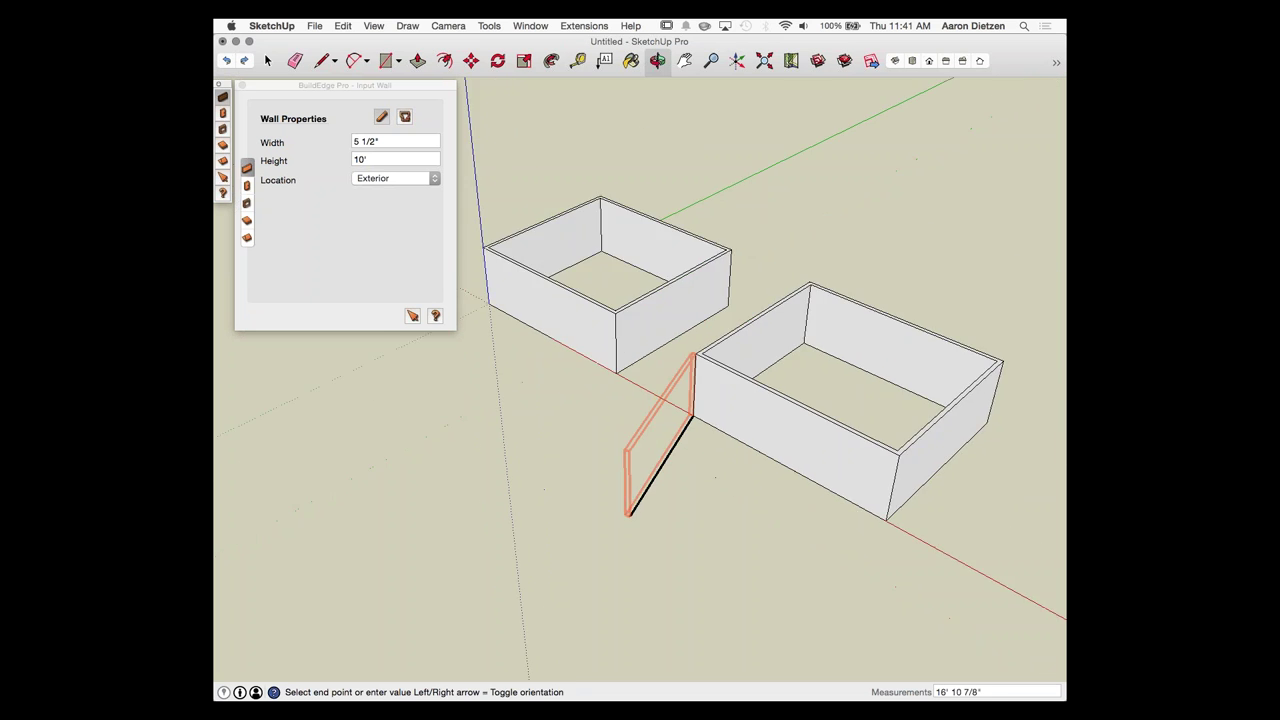
pyautogui.scroll(-3, 620, 510)
pyautogui.press('Escape')
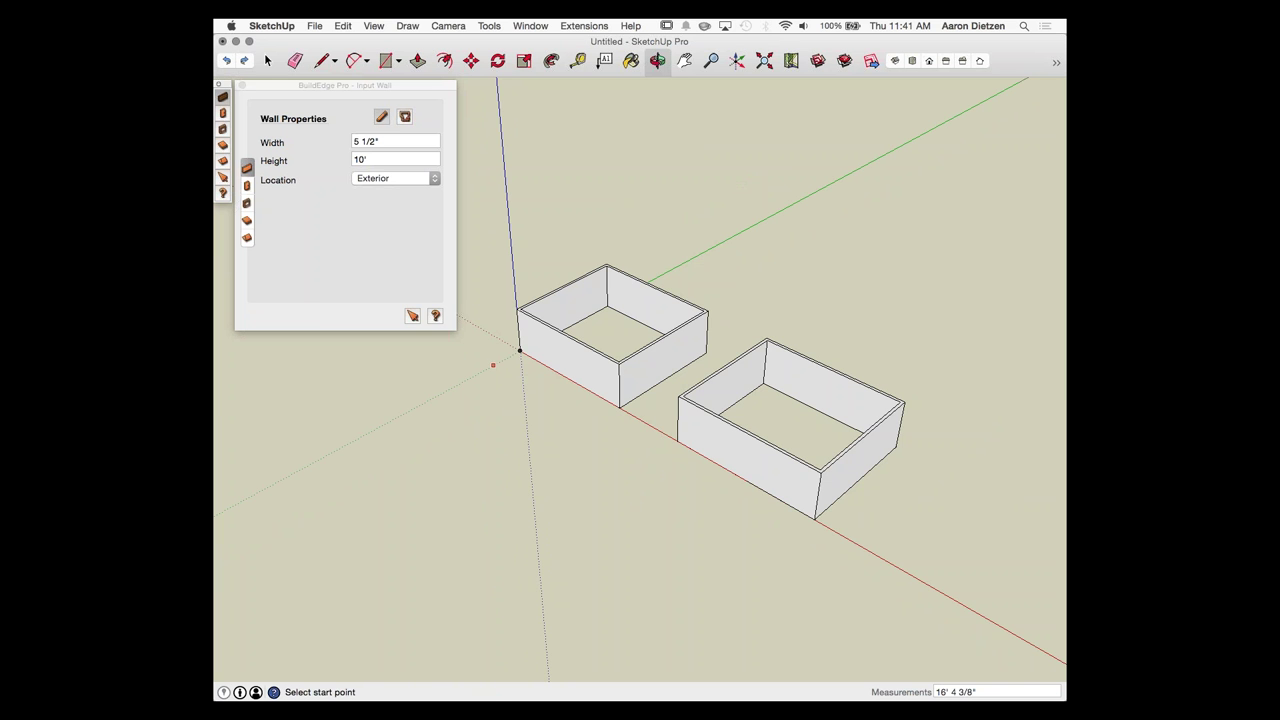
pyautogui.moveTo(491, 366); pyautogui.dragTo(584, 395, button='middle')
pyautogui.scroll(3, 516, 370)
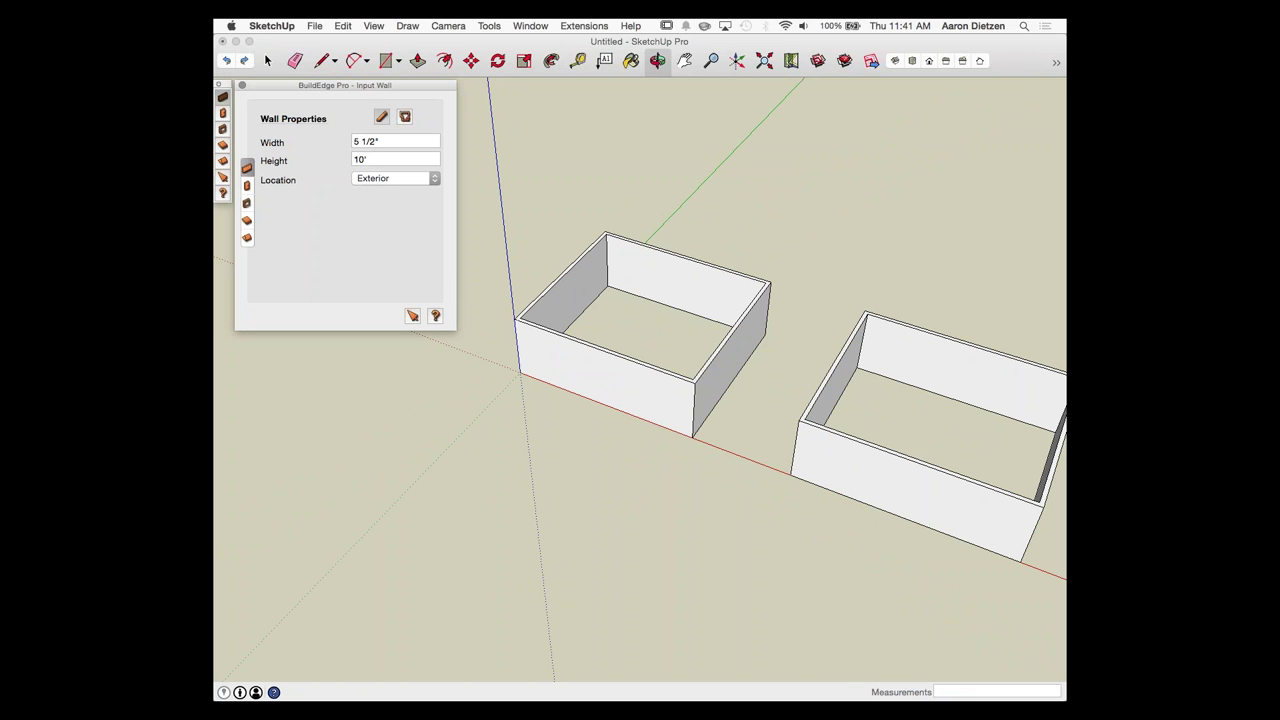
pyautogui.doubleClick(361, 160)
pyautogui.write("8'")
pyautogui.click(626, 412)
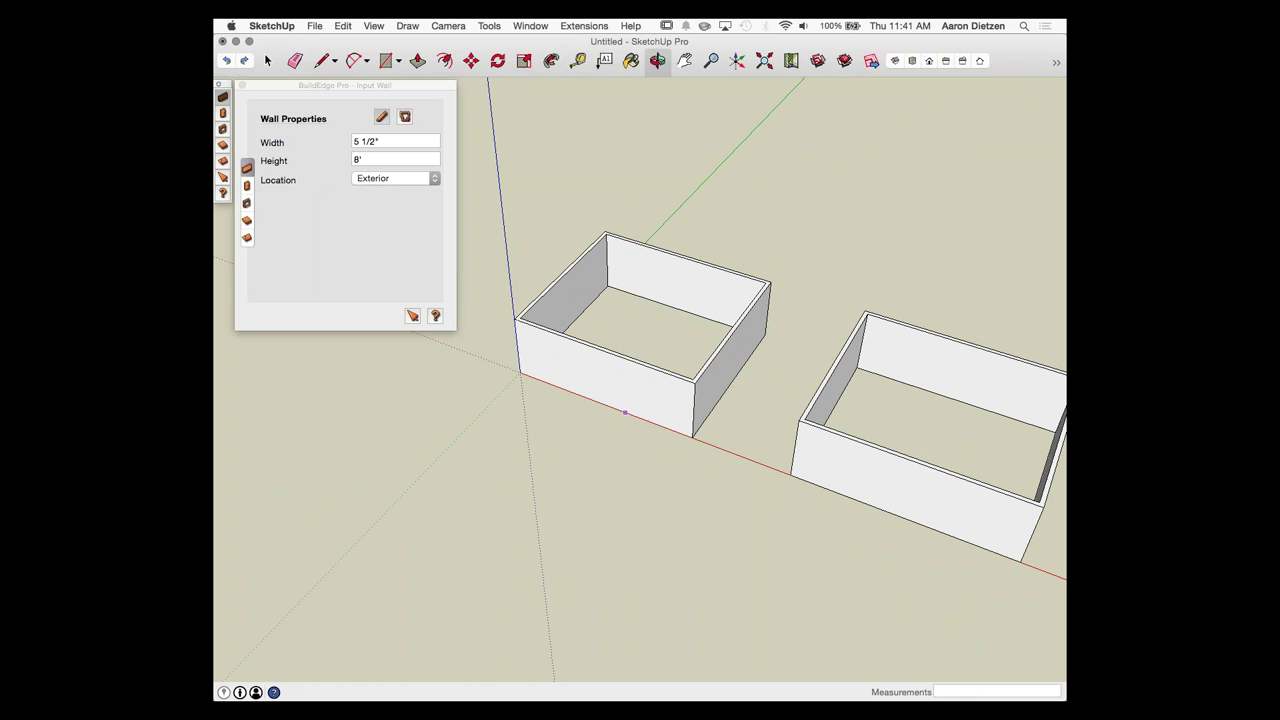
pyautogui.click(631, 413)
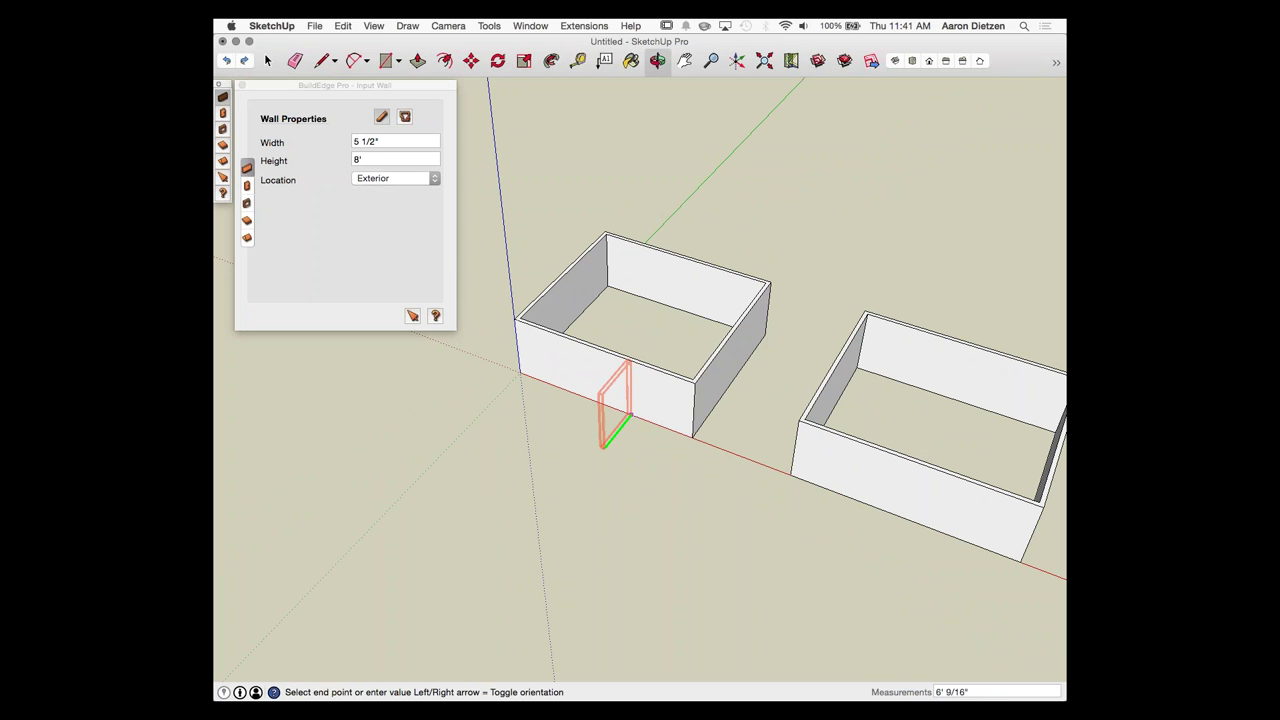
pyautogui.click(383, 159)
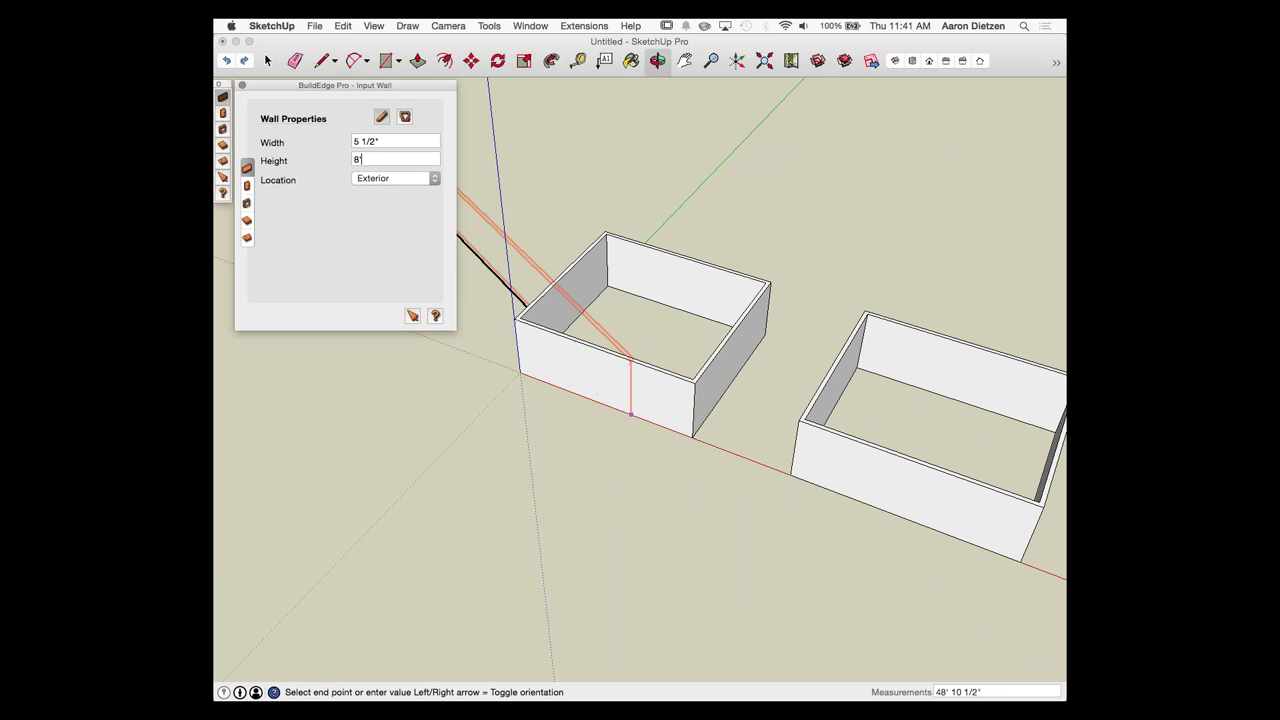
pyautogui.doubleClick(383, 159)
pyautogui.click(612, 384)
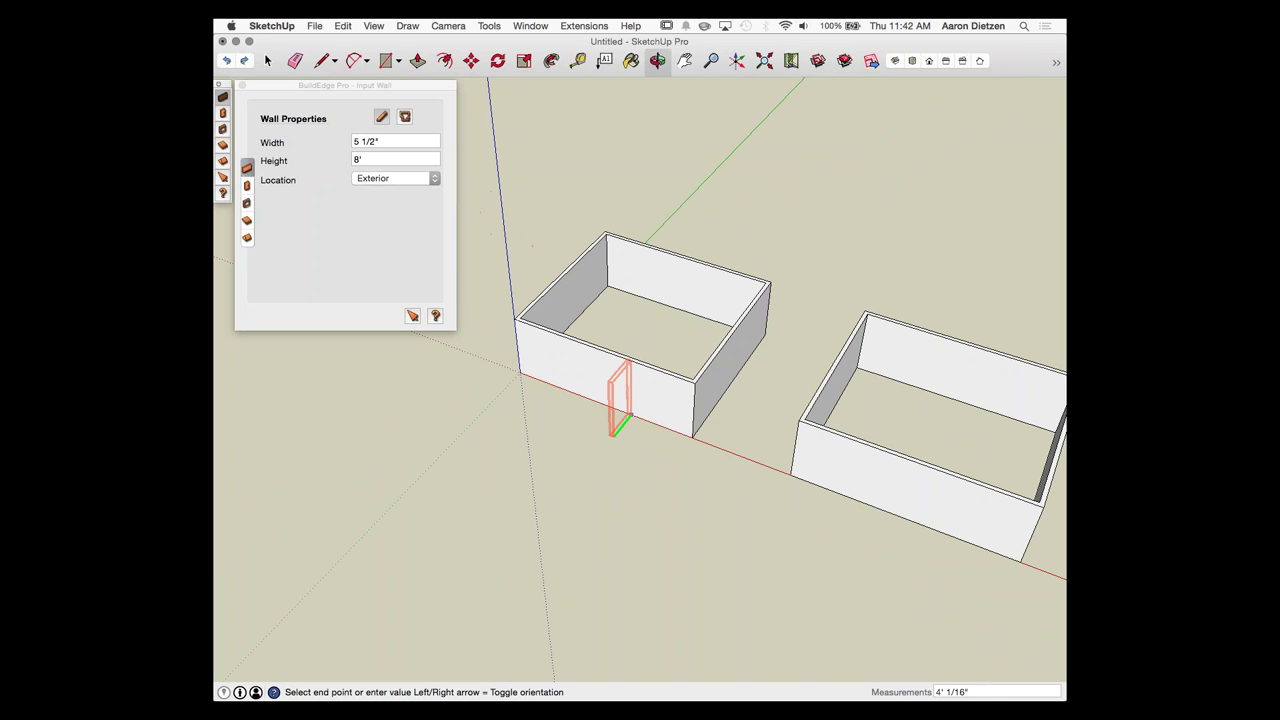
pyautogui.press('Escape')
pyautogui.click(374, 159)
pyautogui.doubleClick(374, 159)
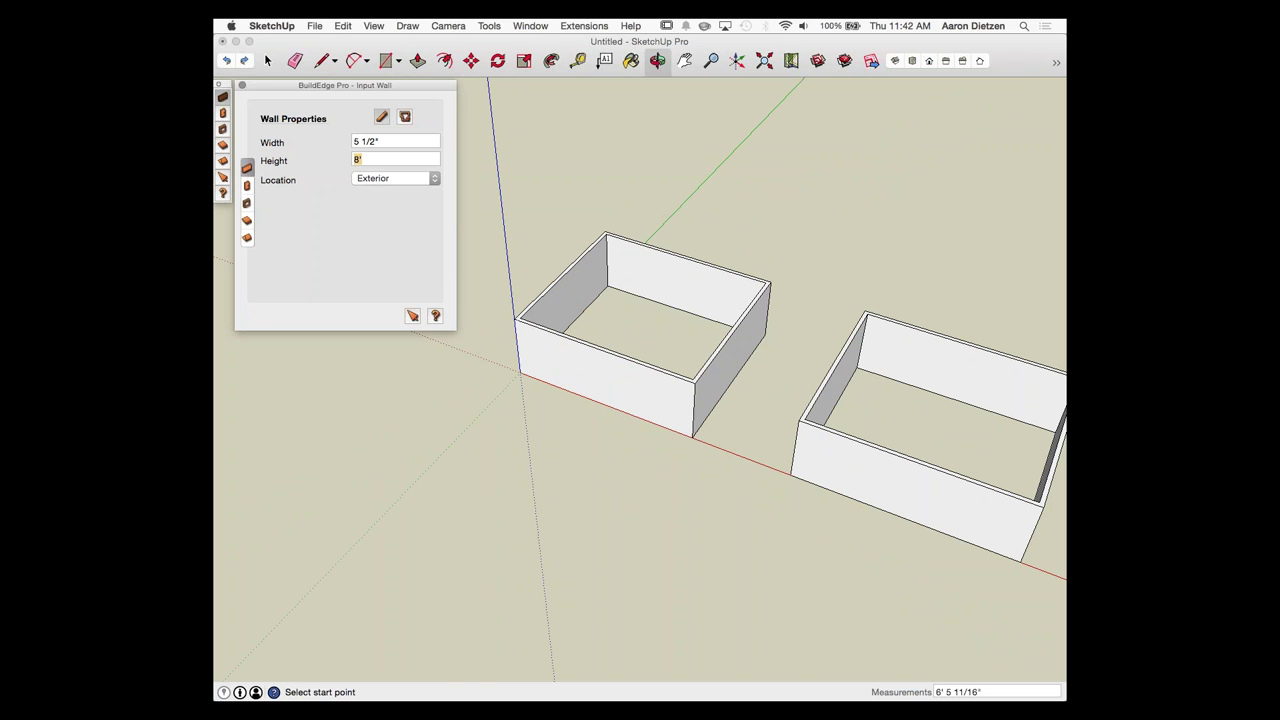
pyautogui.click(626, 412)
pyautogui.press('Escape')
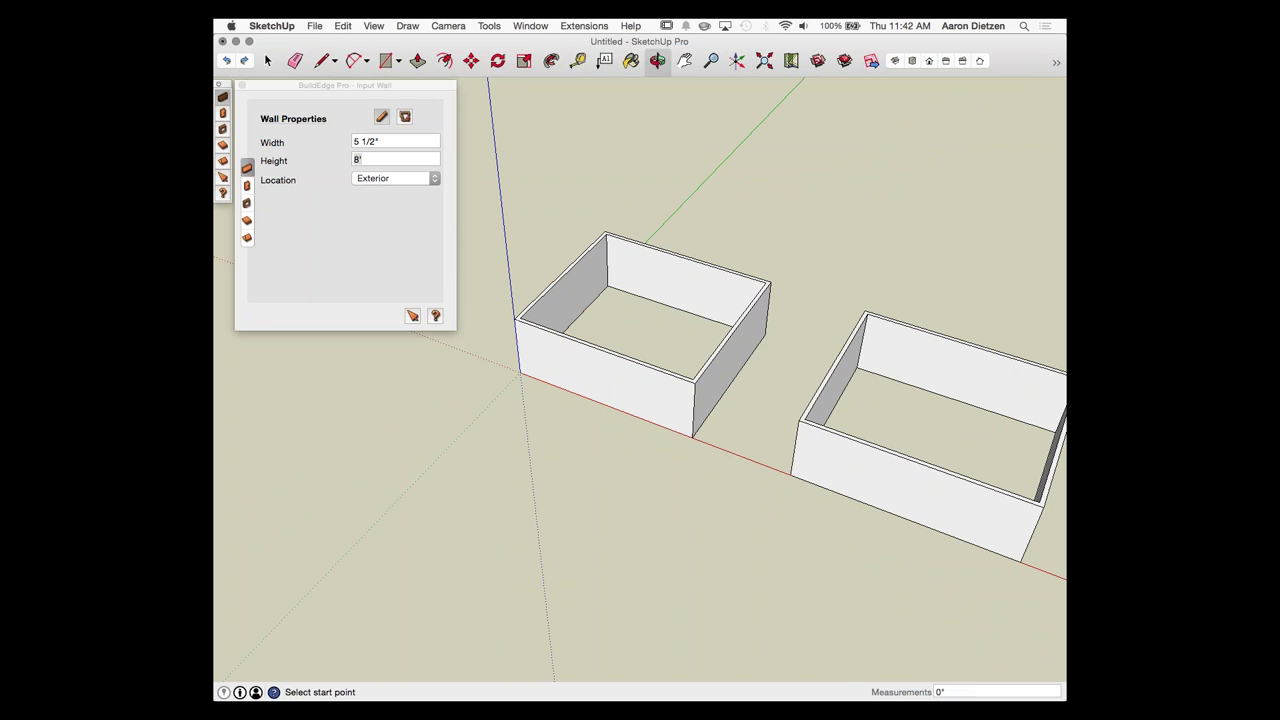
pyautogui.click(626, 413)
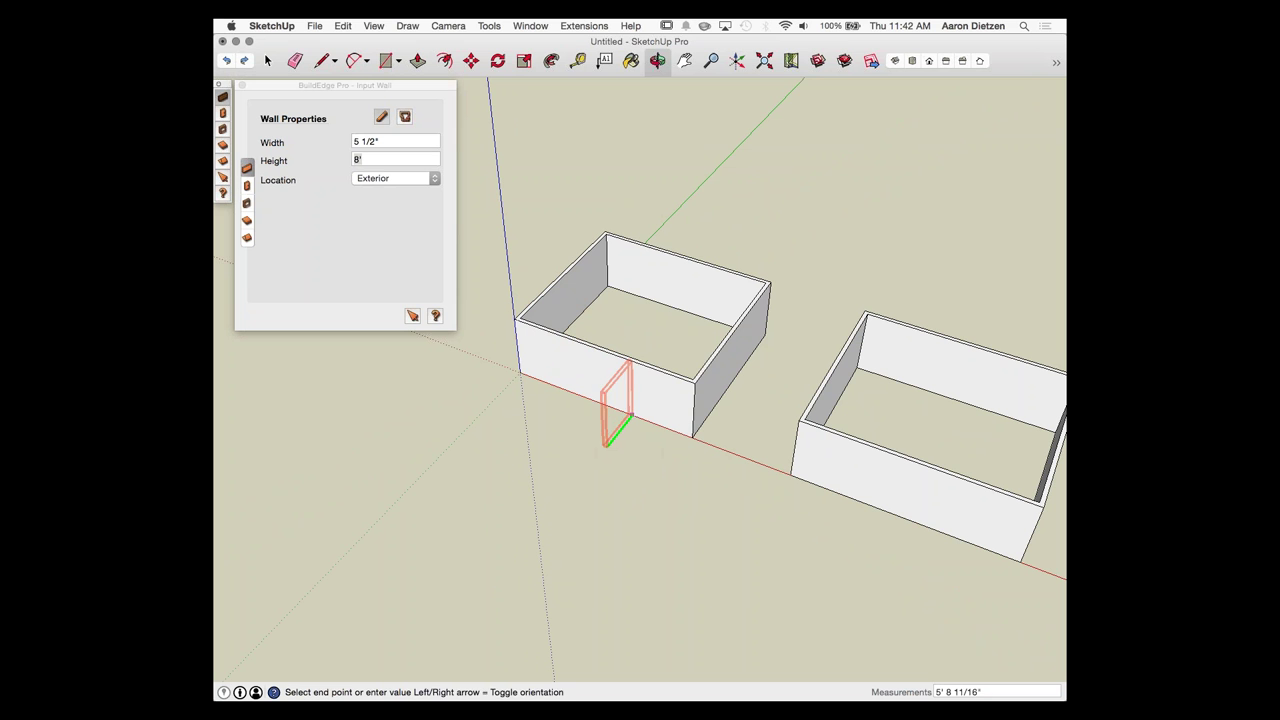
pyautogui.press('Escape')
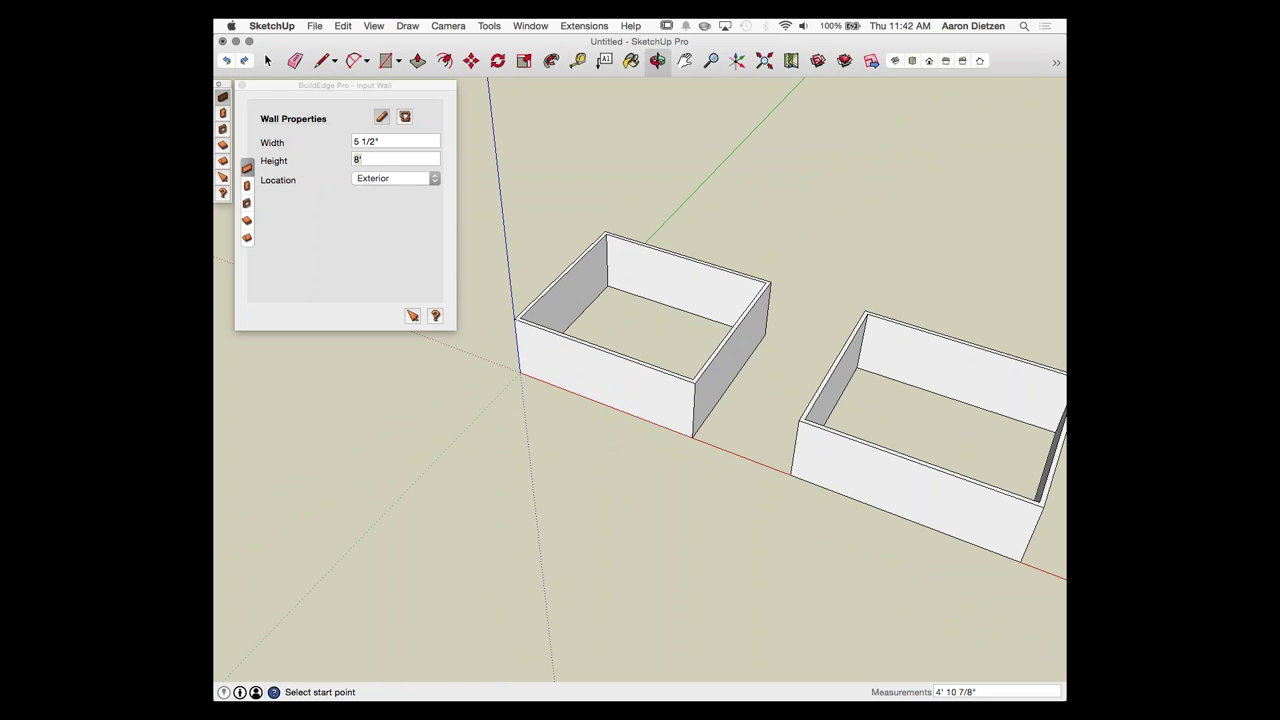
# Step: Set the wall height to 6' and draw a three-sided bump-out about 12' wide and 6' 9" deep on the first building's front wall
pyautogui.click(395, 159)
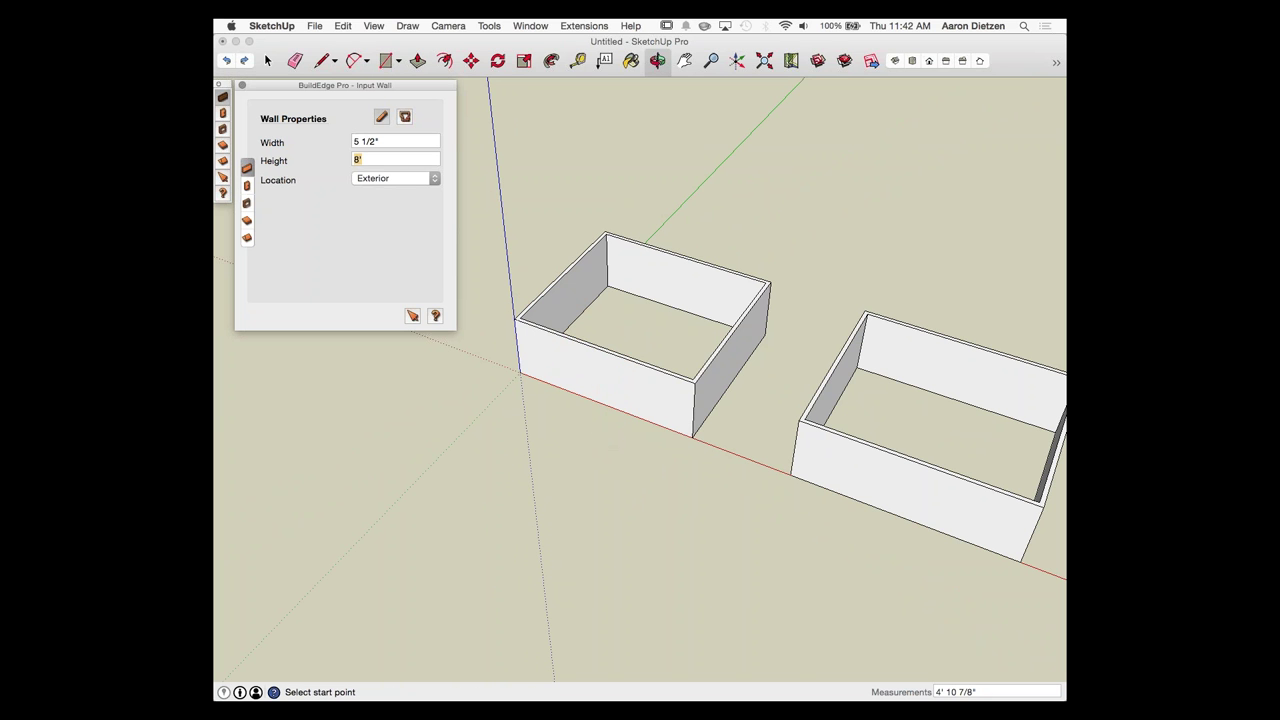
pyautogui.write('6')
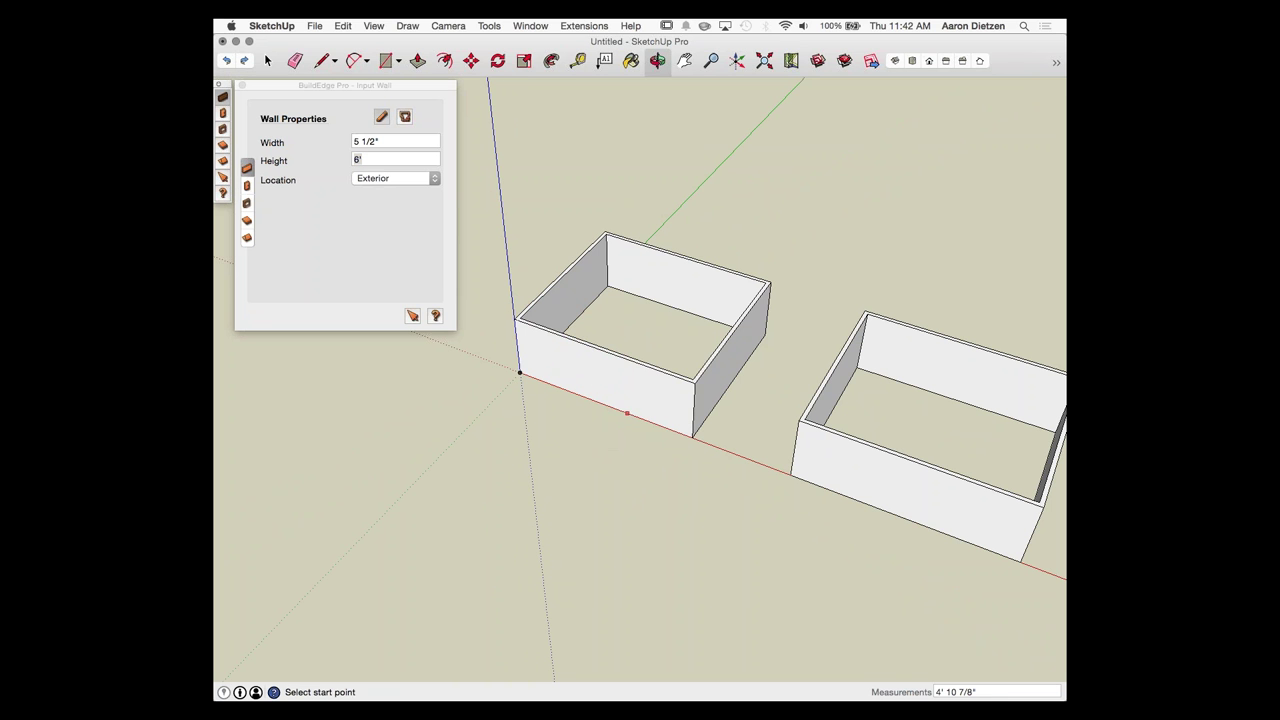
pyautogui.middleClick(632, 415)
pyautogui.click(634, 415)
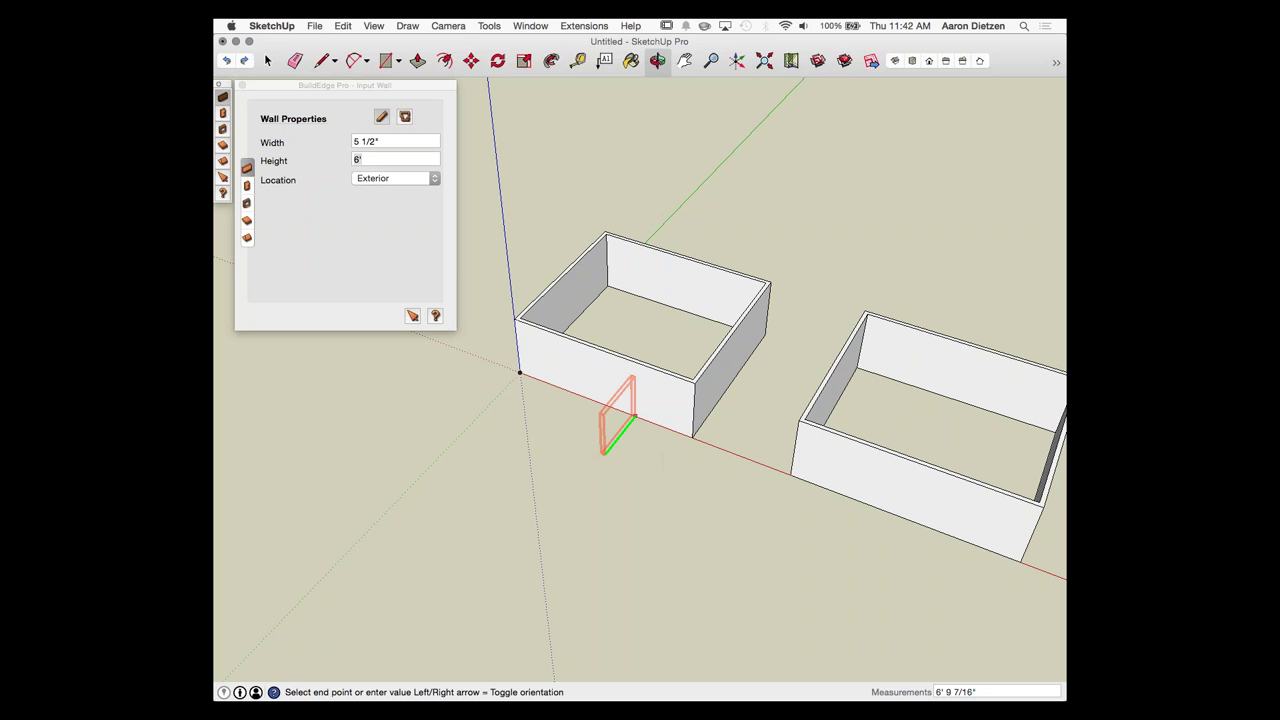
pyautogui.click(603, 447)
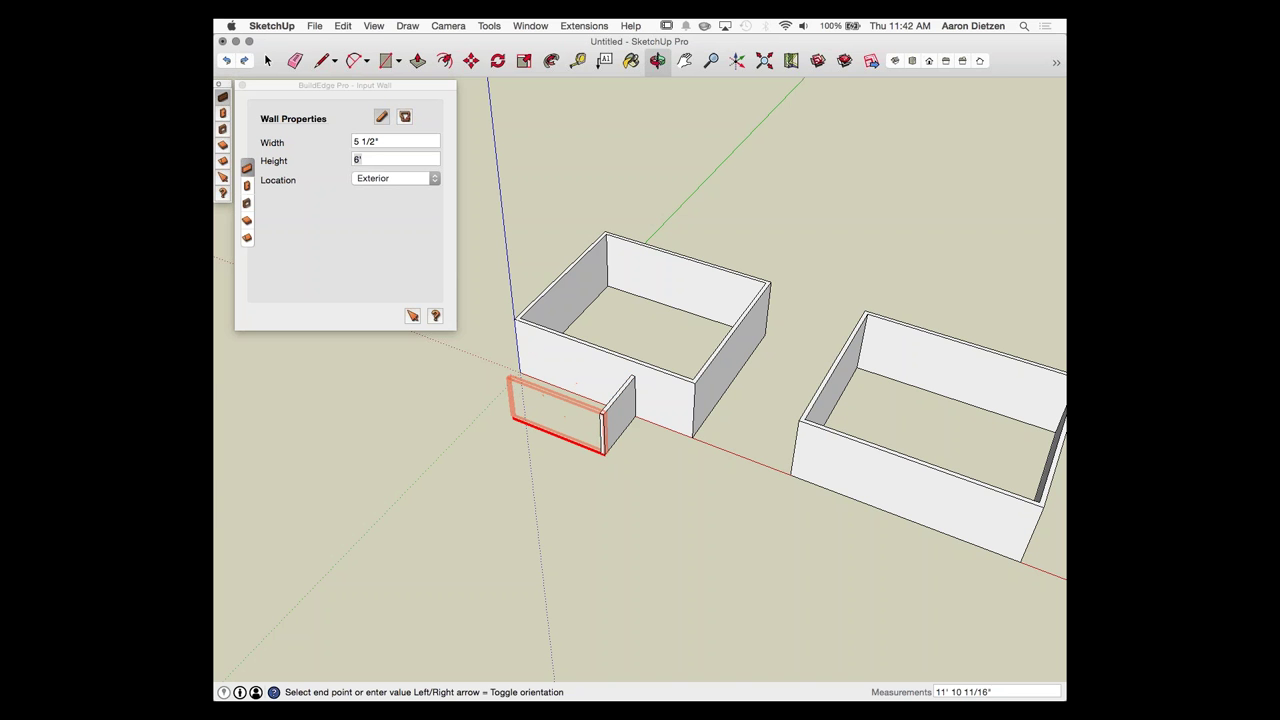
pyautogui.moveTo(493, 362); pyautogui.dragTo(628, 425, button='middle')
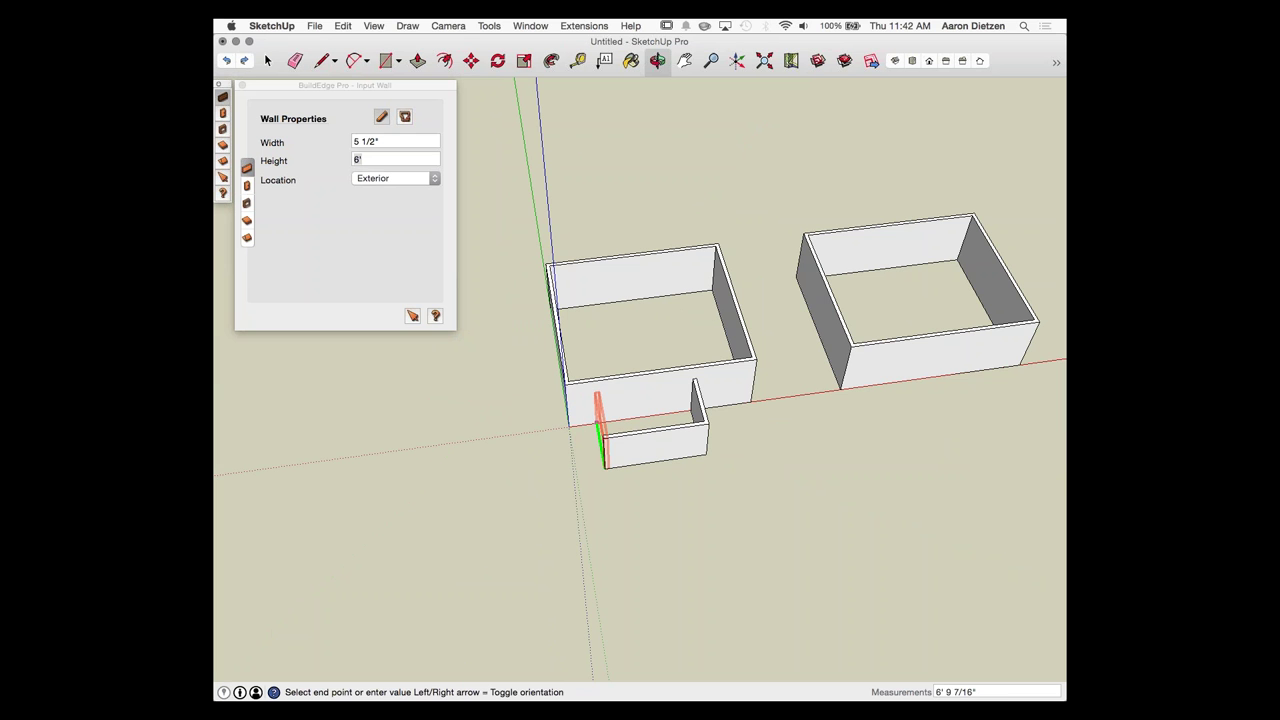
pyautogui.click(599, 426)
pyautogui.moveTo(614, 421); pyautogui.dragTo(480, 408, button='middle')
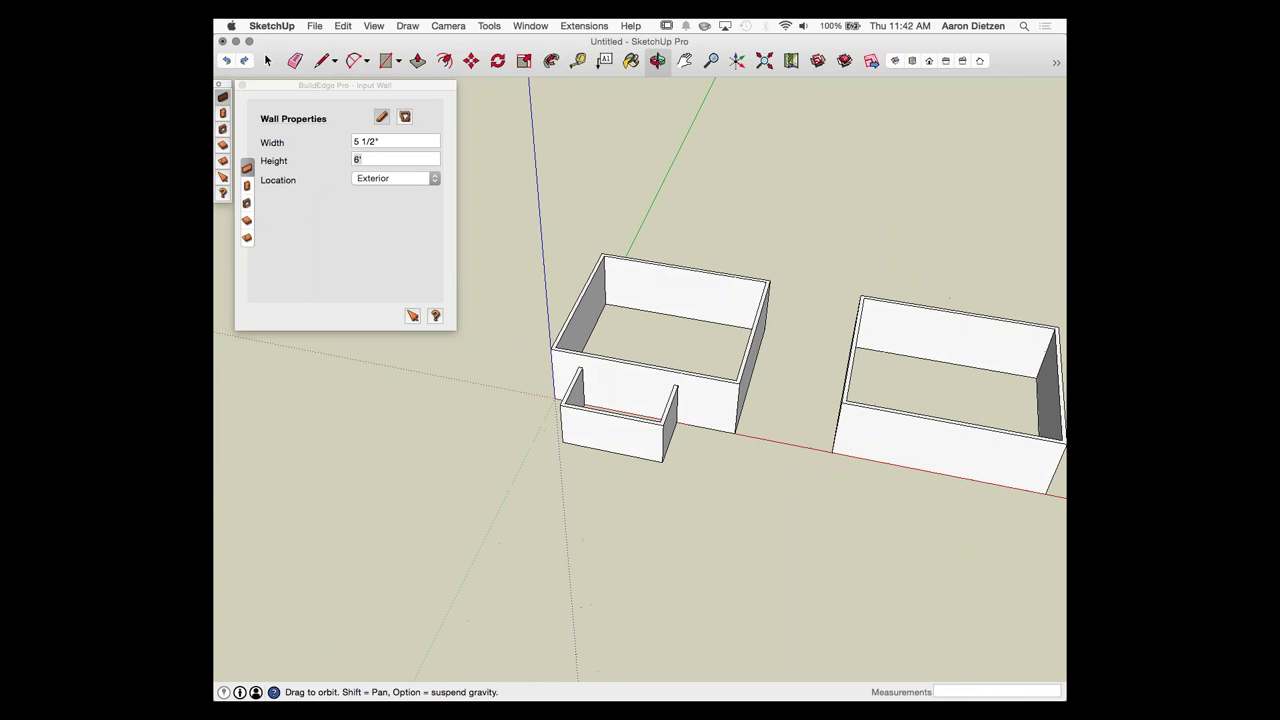
pyautogui.press('Escape')
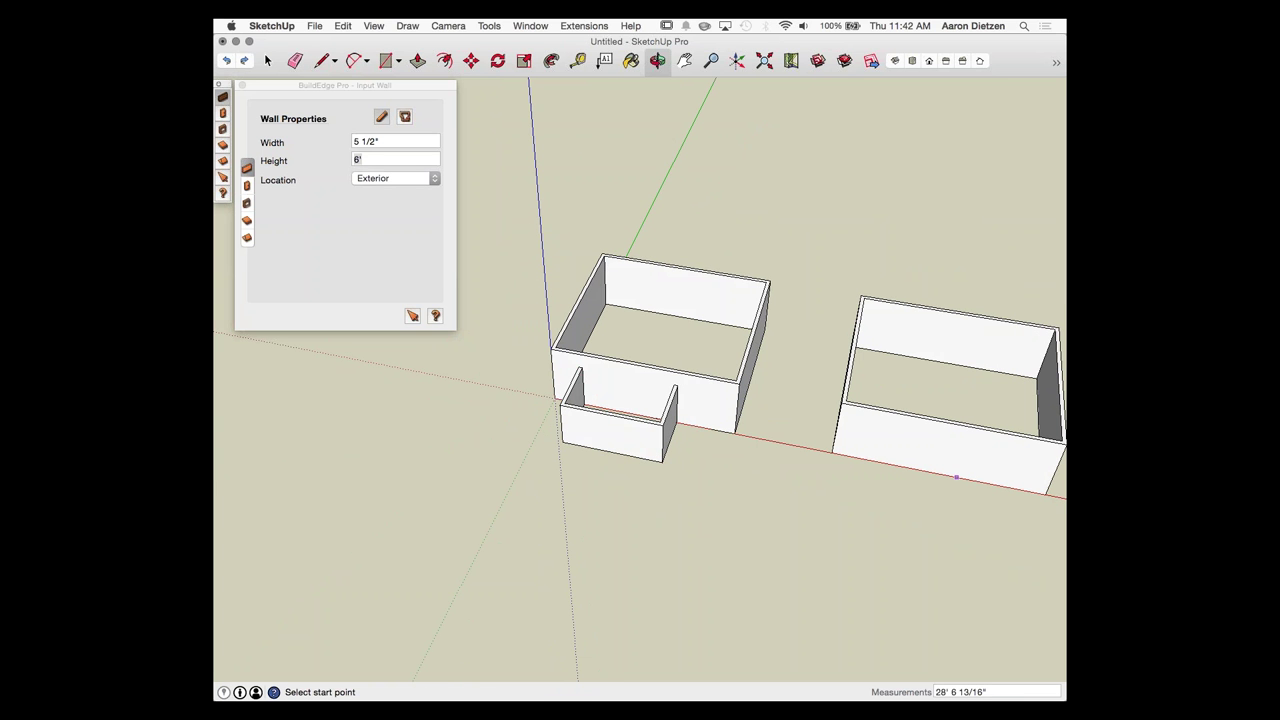
# Step: Draw a three-sided bump-out about 14' wide and 10' 1" deep on the second building's front wall, flush with its corner, and end wall input
pyautogui.click(956, 477)
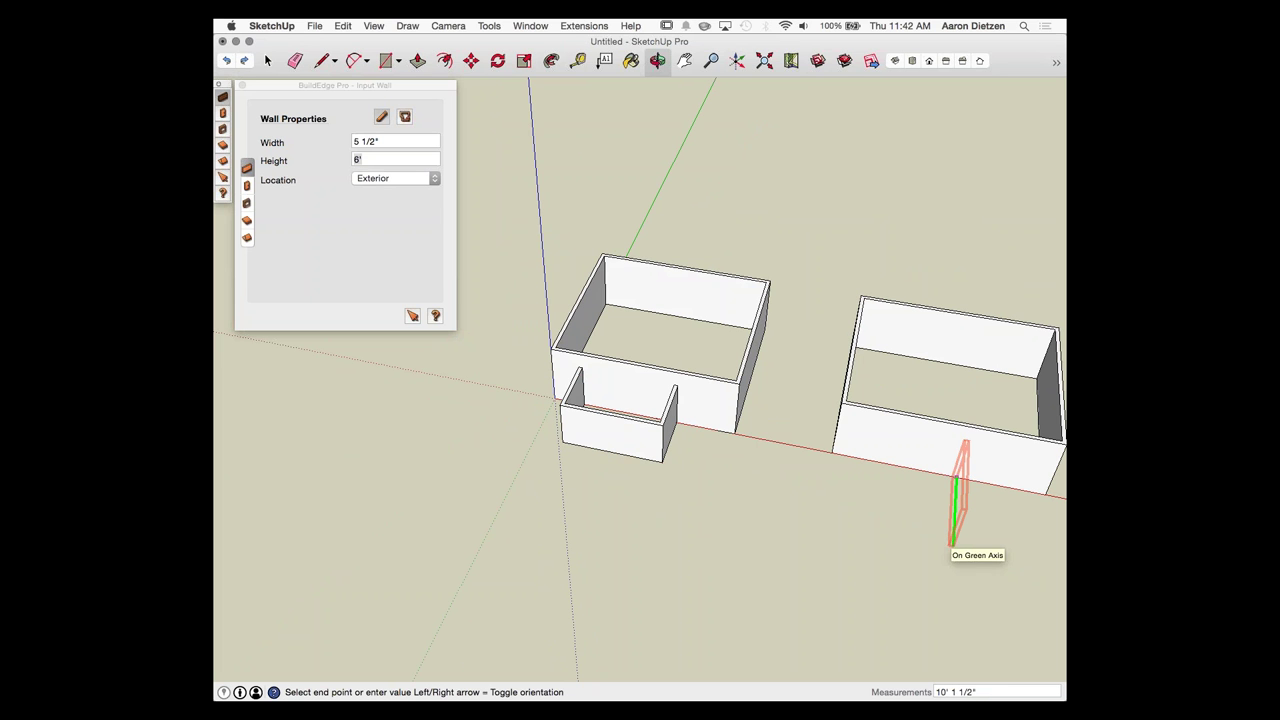
pyautogui.click(953, 545)
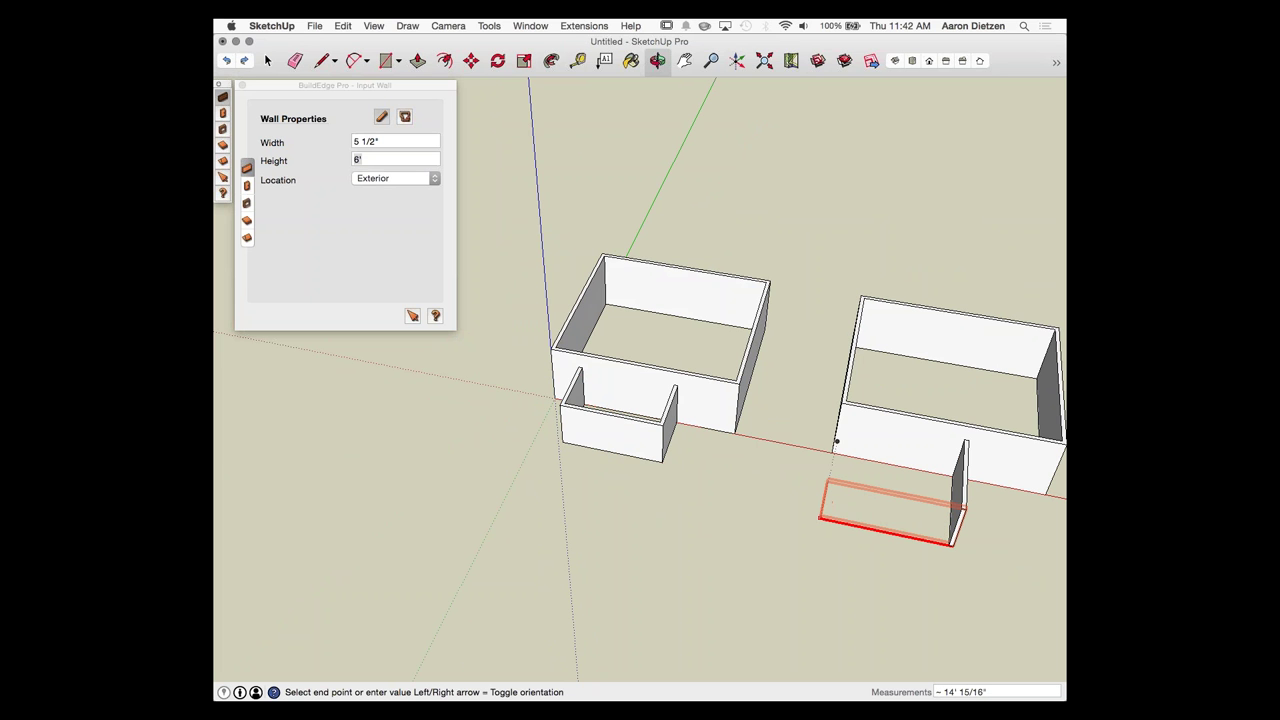
pyautogui.click(834, 448)
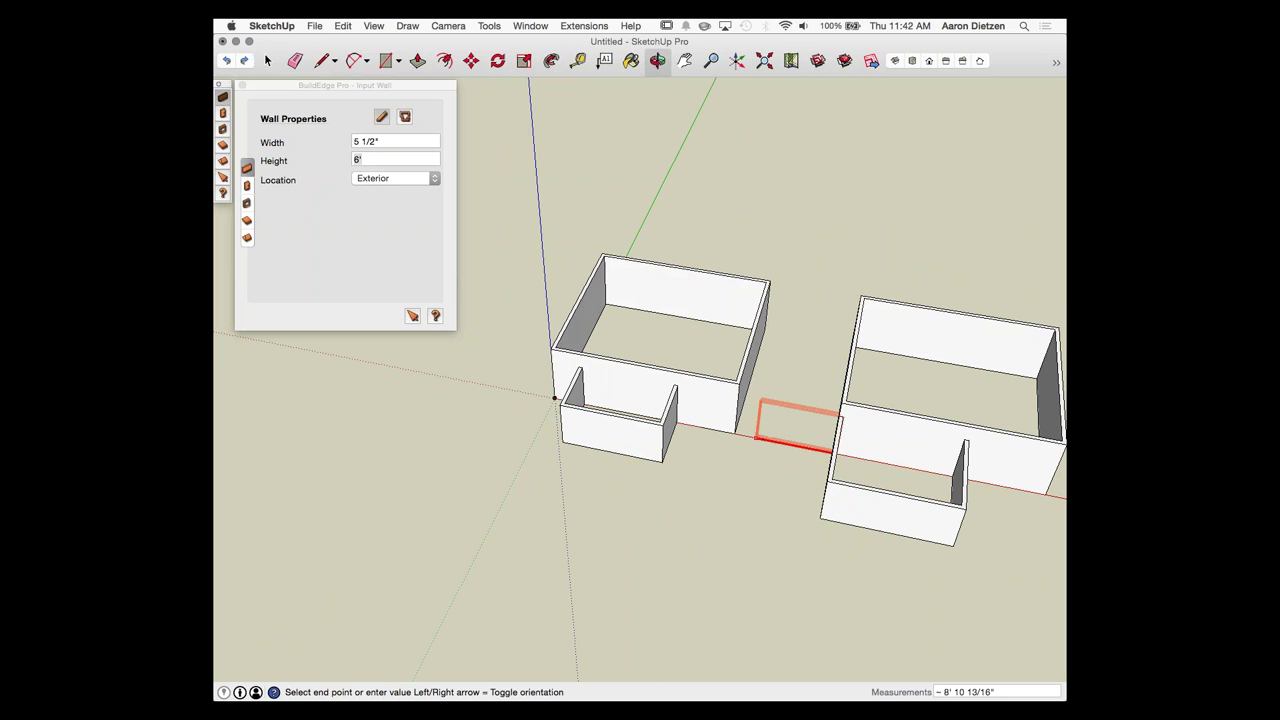
pyautogui.moveTo(737, 434); pyautogui.dragTo(1020, 414, button='middle')
pyautogui.scroll(-1, 1020, 414)
pyautogui.scroll(2, 850, 380)
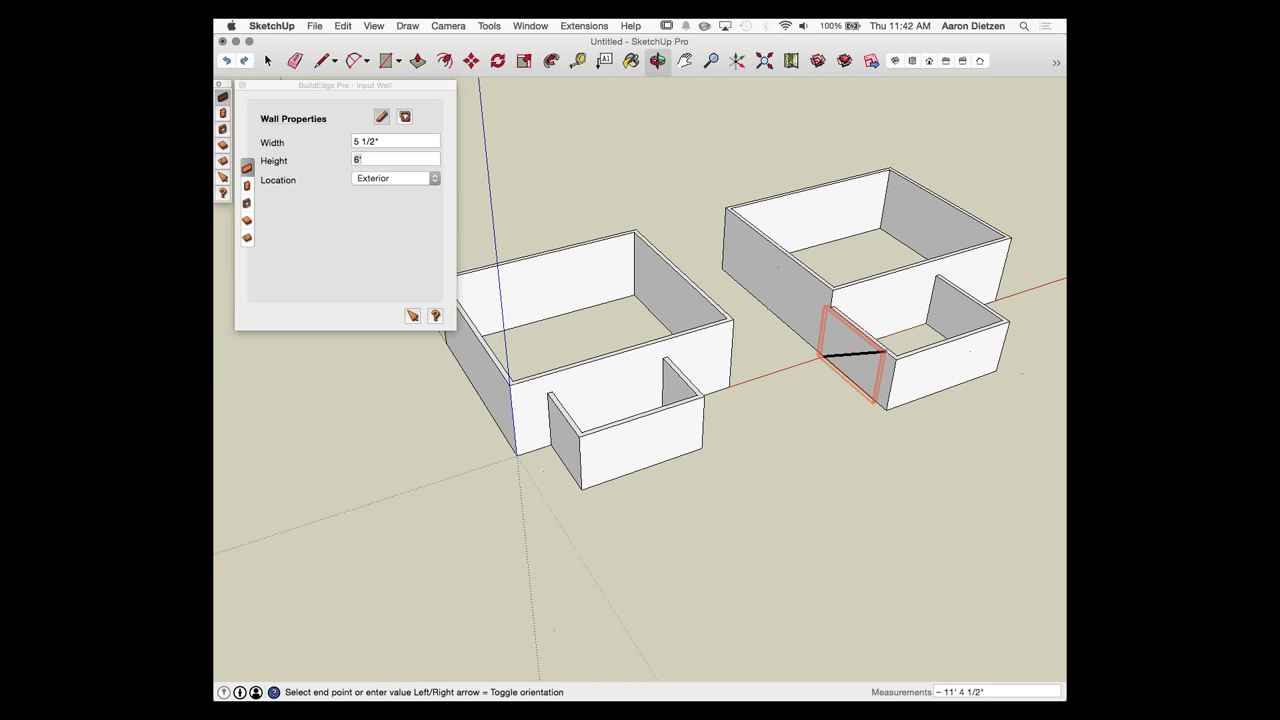
pyautogui.press('space')
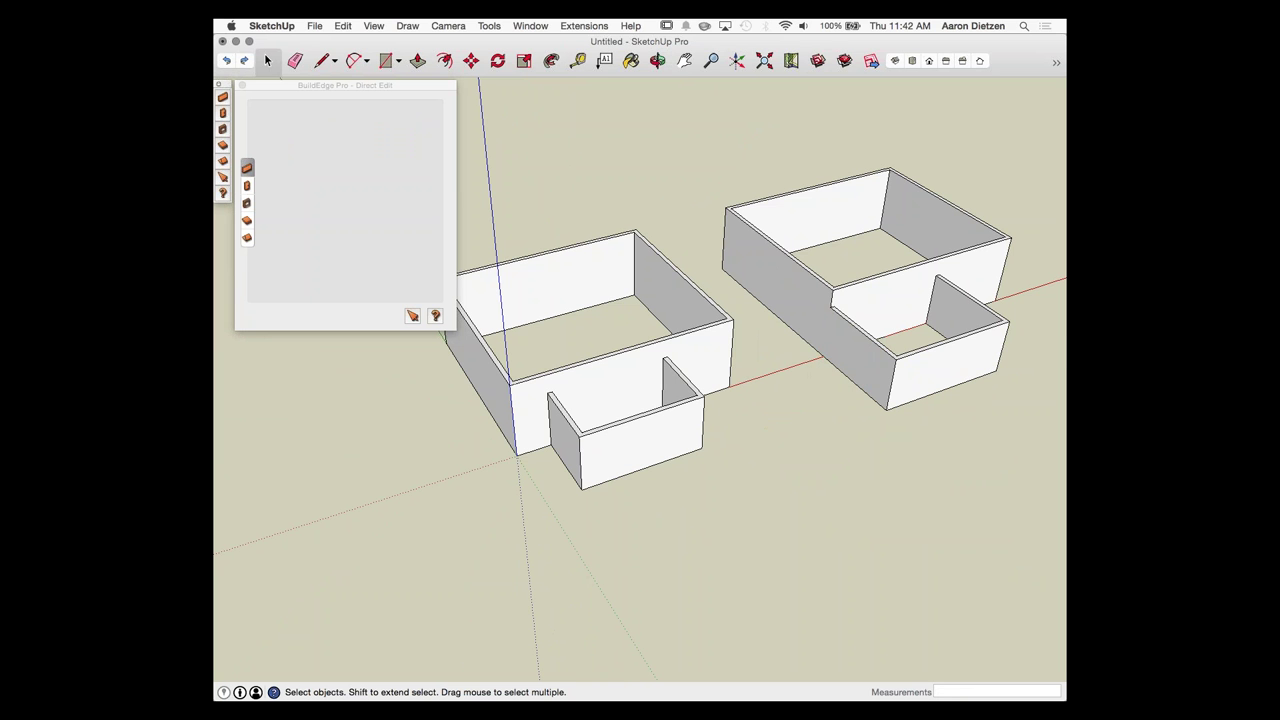
# Step: Start roof input and trace standard lines along about 6' of the first building's front wall top and the bump-out's three outer edges
pyautogui.scroll(-4, 765, 535)
pyautogui.scroll(2, 608, 430)
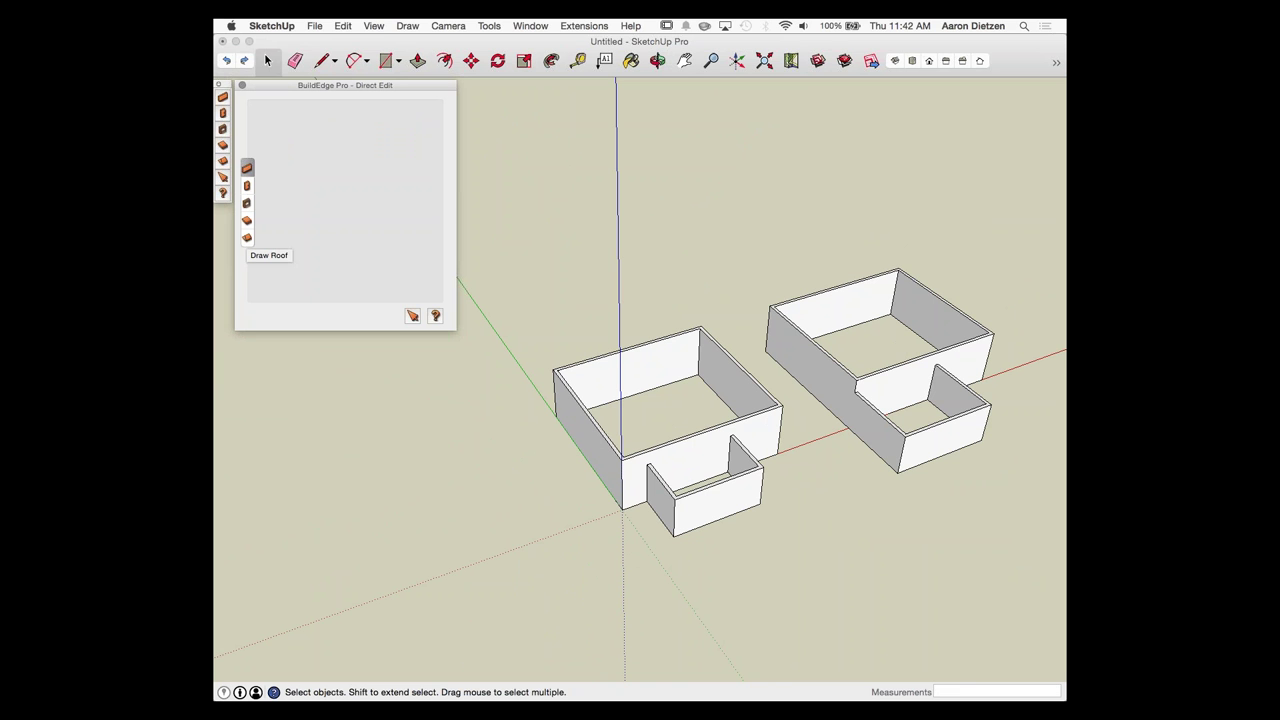
pyautogui.click(247, 237)
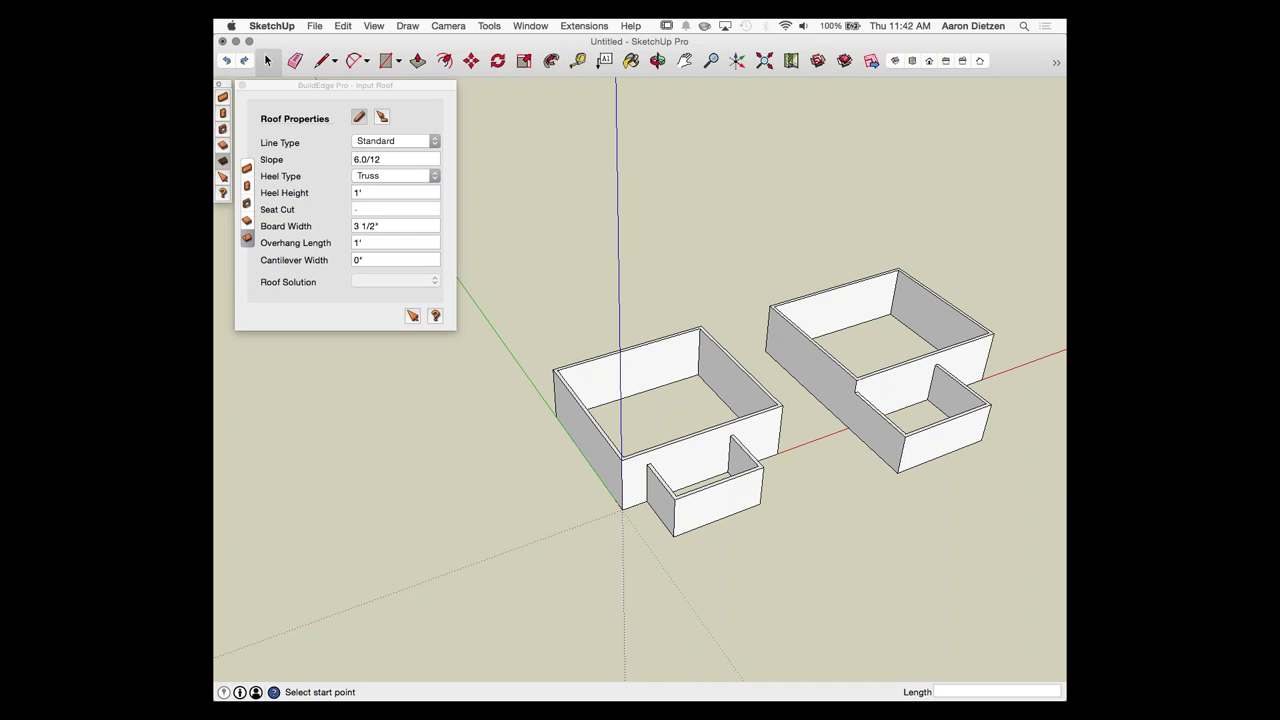
pyautogui.scroll(3, 637, 481)
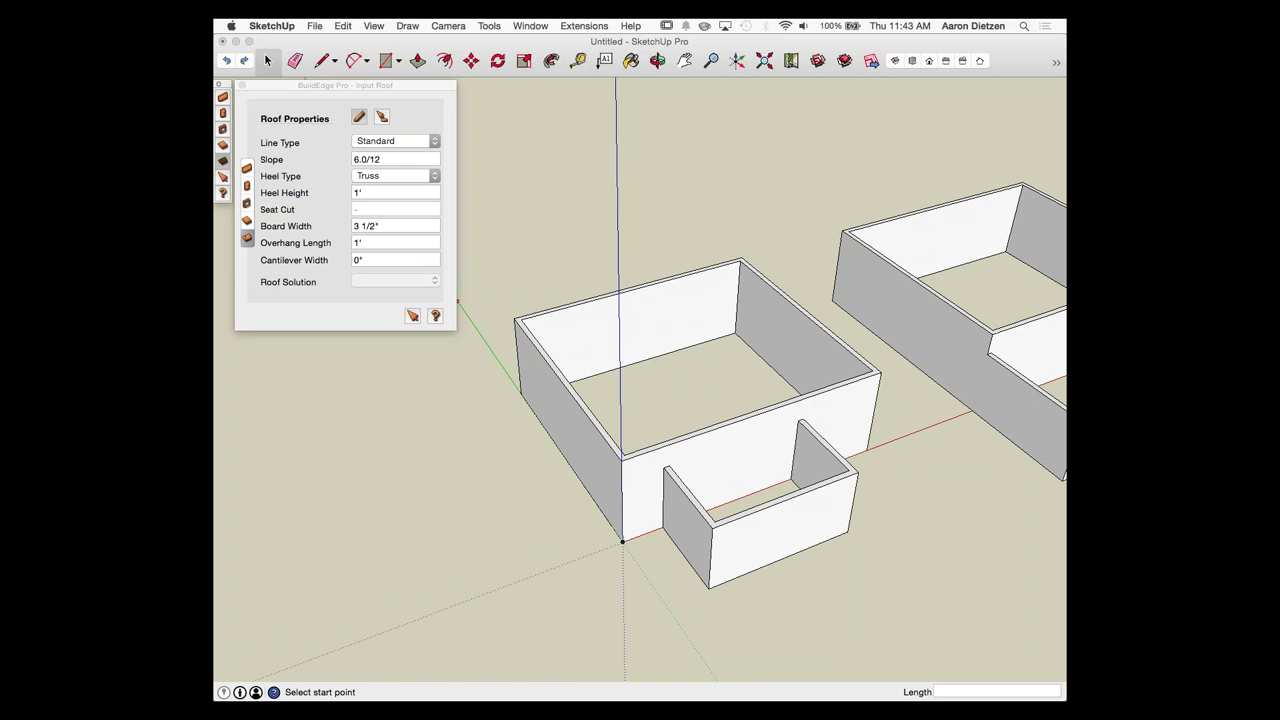
pyautogui.click(382, 117)
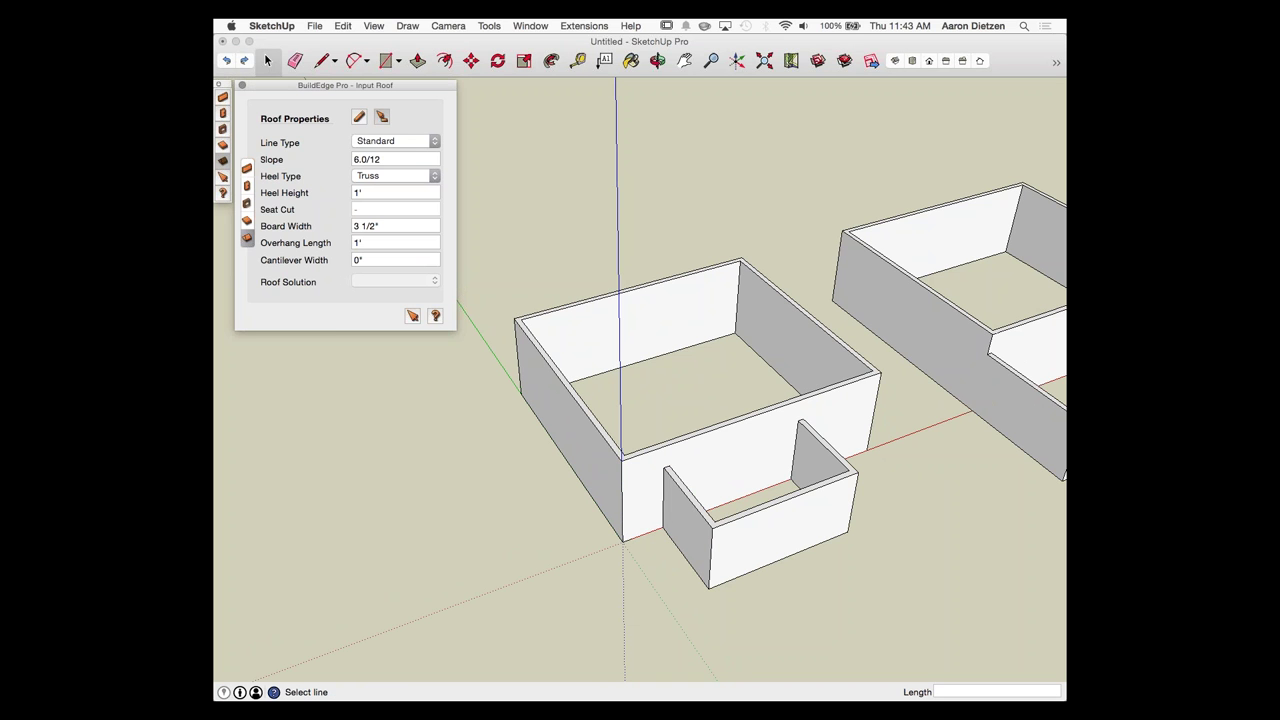
pyautogui.click(359, 116)
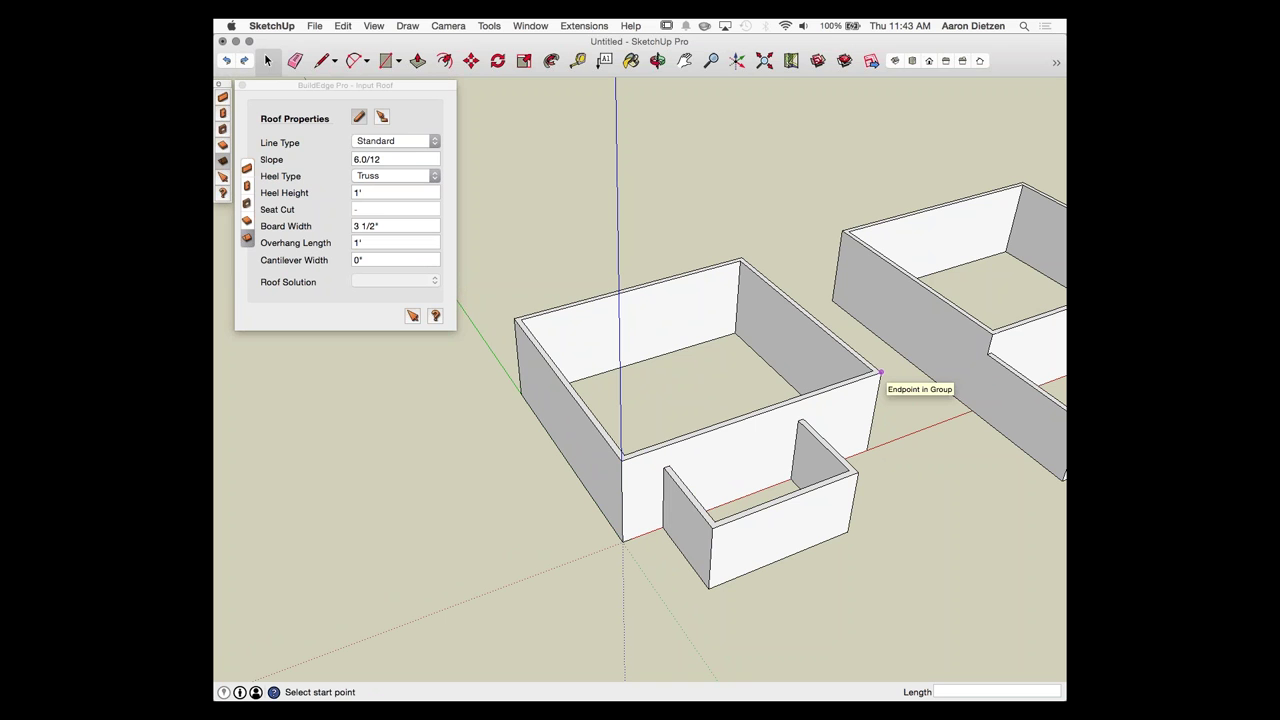
pyautogui.click(880, 373)
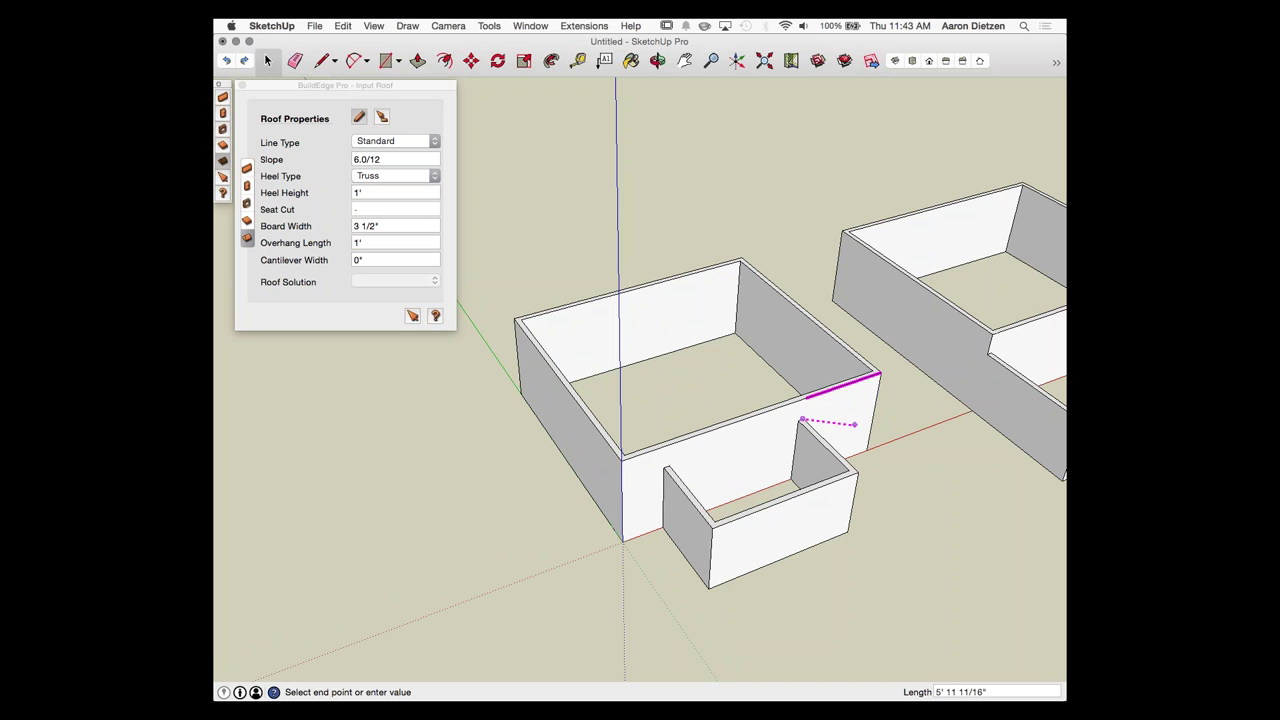
pyautogui.click(856, 472)
pyautogui.click(710, 527)
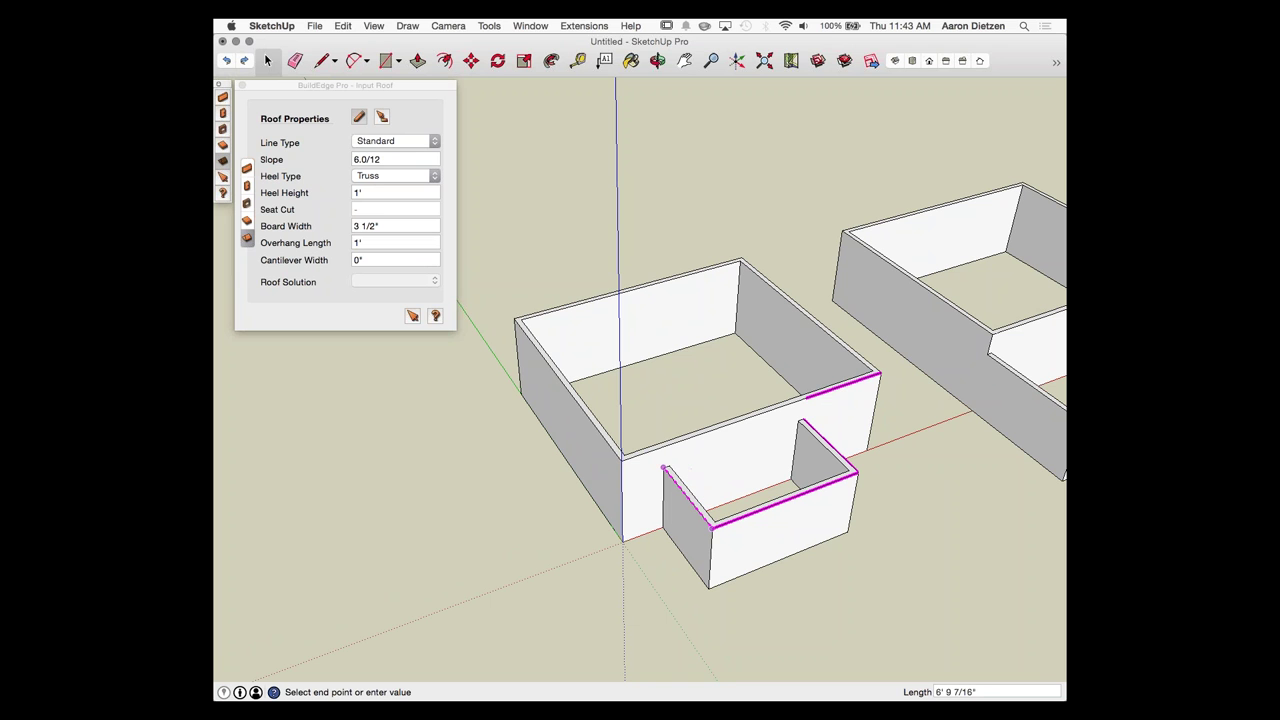
pyautogui.click(664, 468)
pyautogui.click(622, 462)
pyautogui.press('super+z')
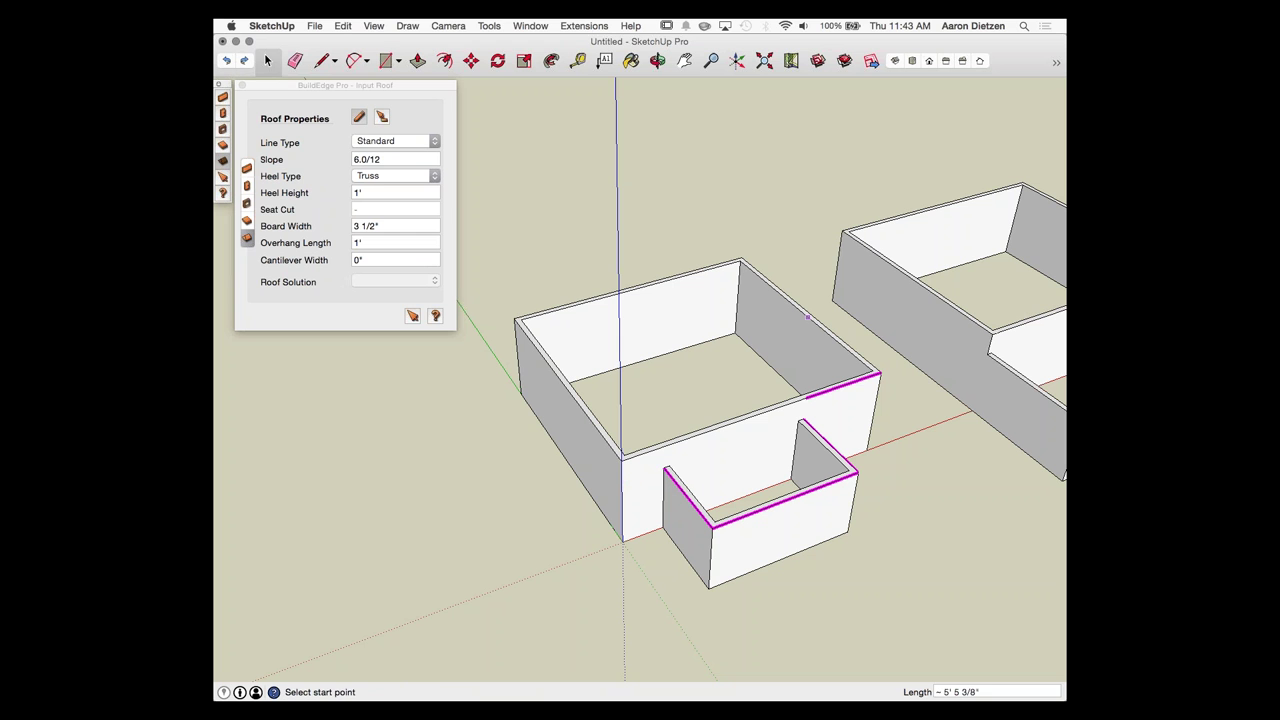
# Step: Trace the first building's side and back wall tops, and close the outline at the bump-out's open corner to generate one combined roof
pyautogui.click(880, 373)
pyautogui.click(741, 260)
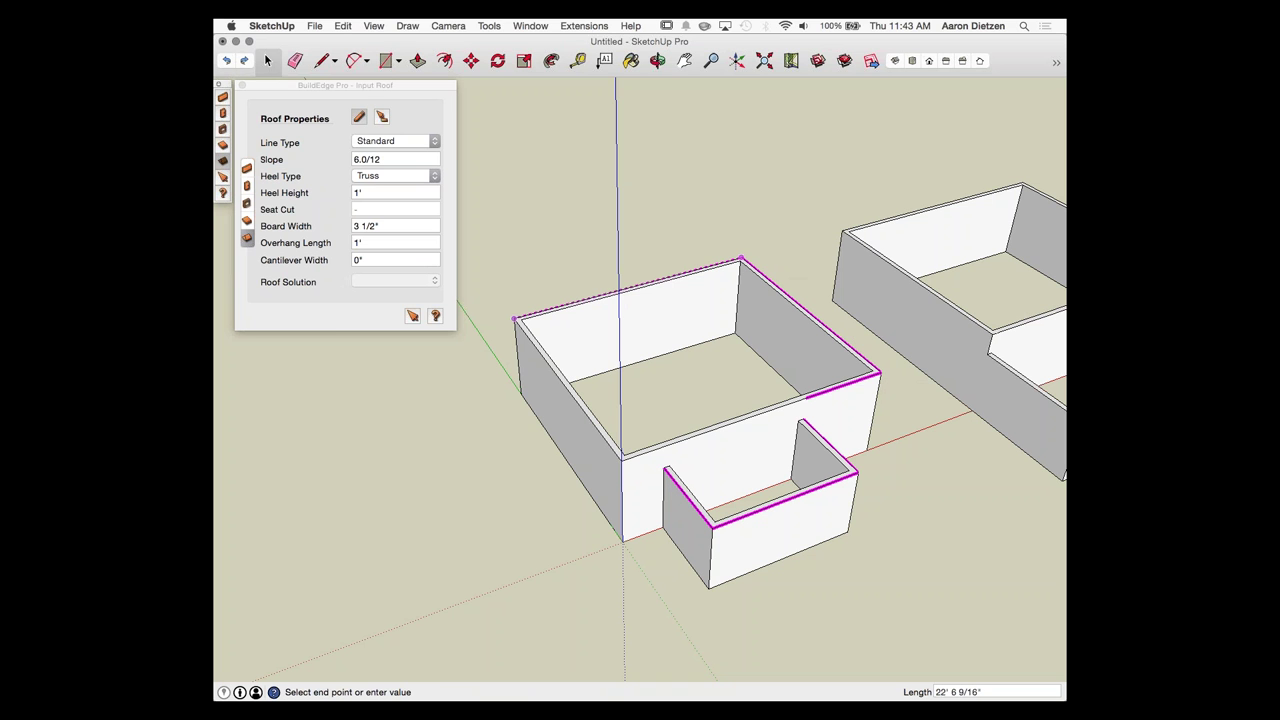
pyautogui.click(515, 320)
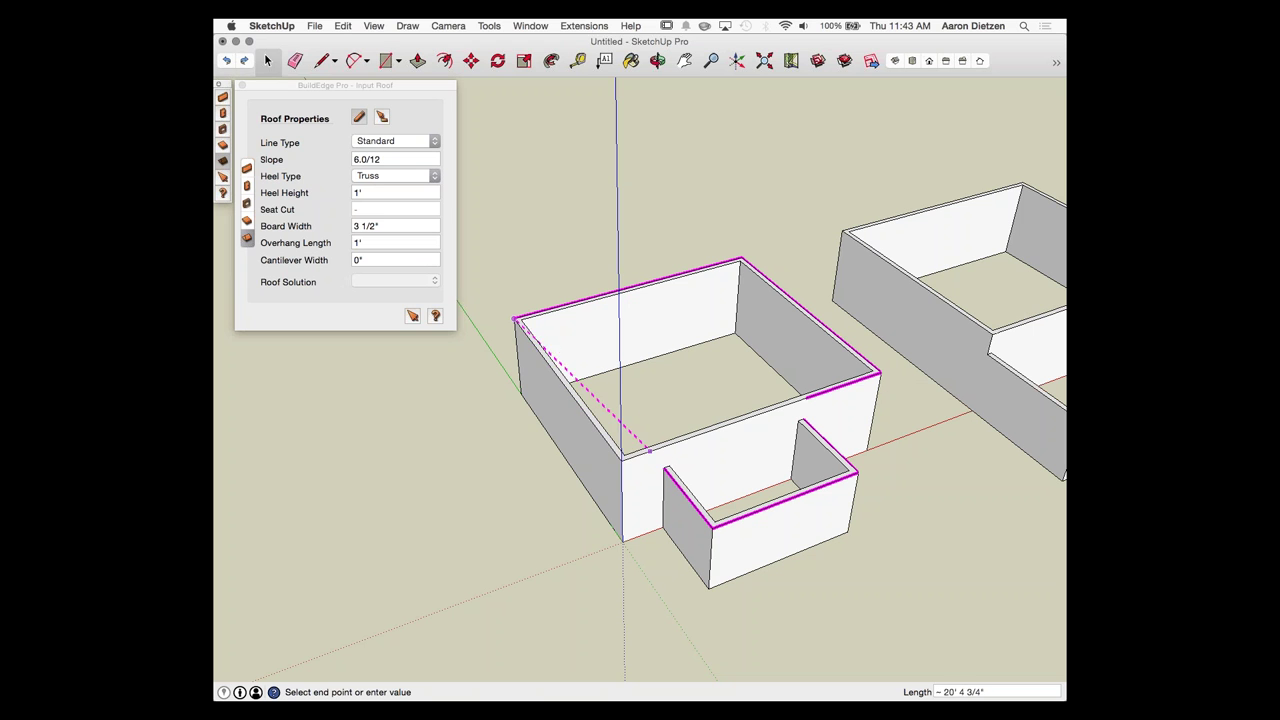
pyautogui.click(621, 461)
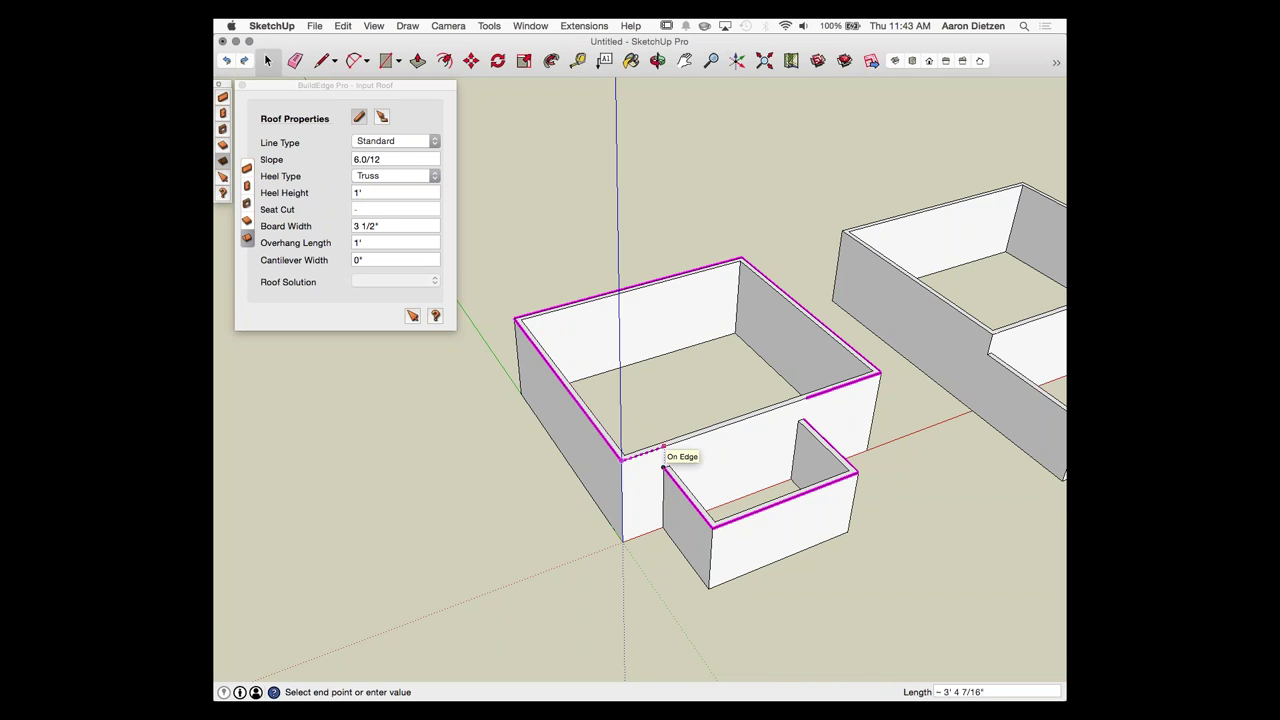
pyautogui.scroll(6, 664, 446)
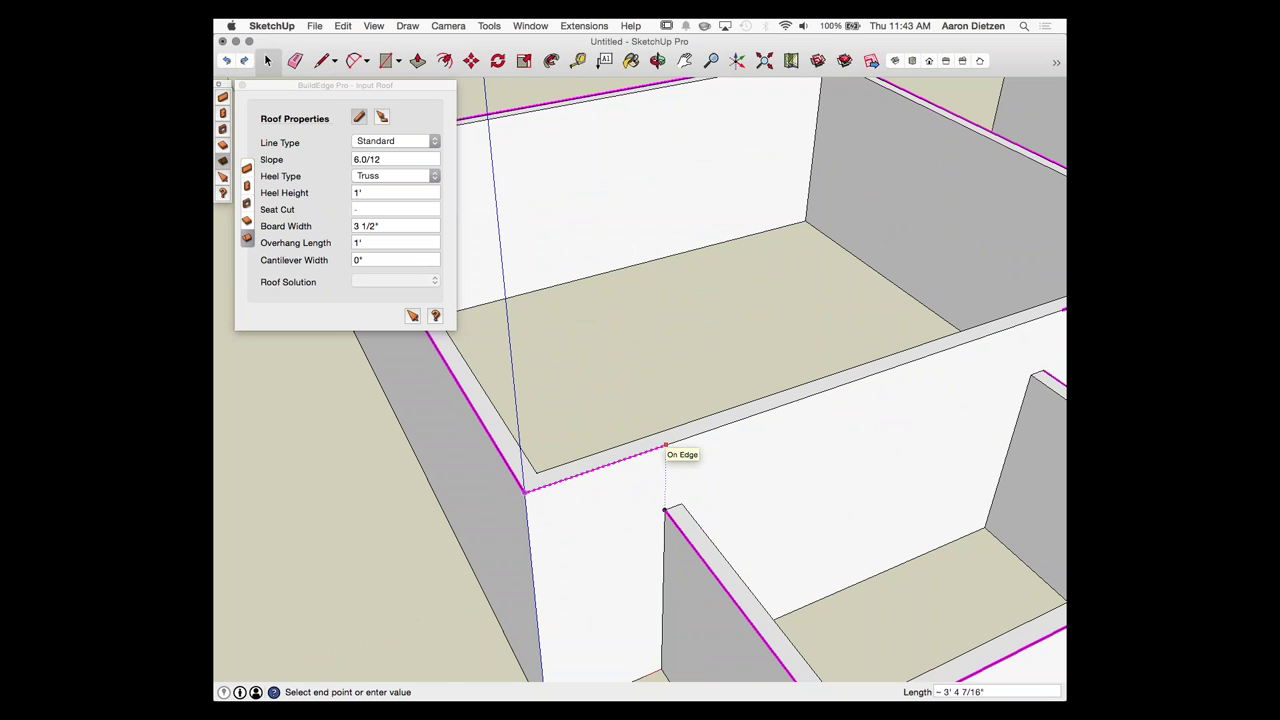
pyautogui.scroll(-5, 665, 446)
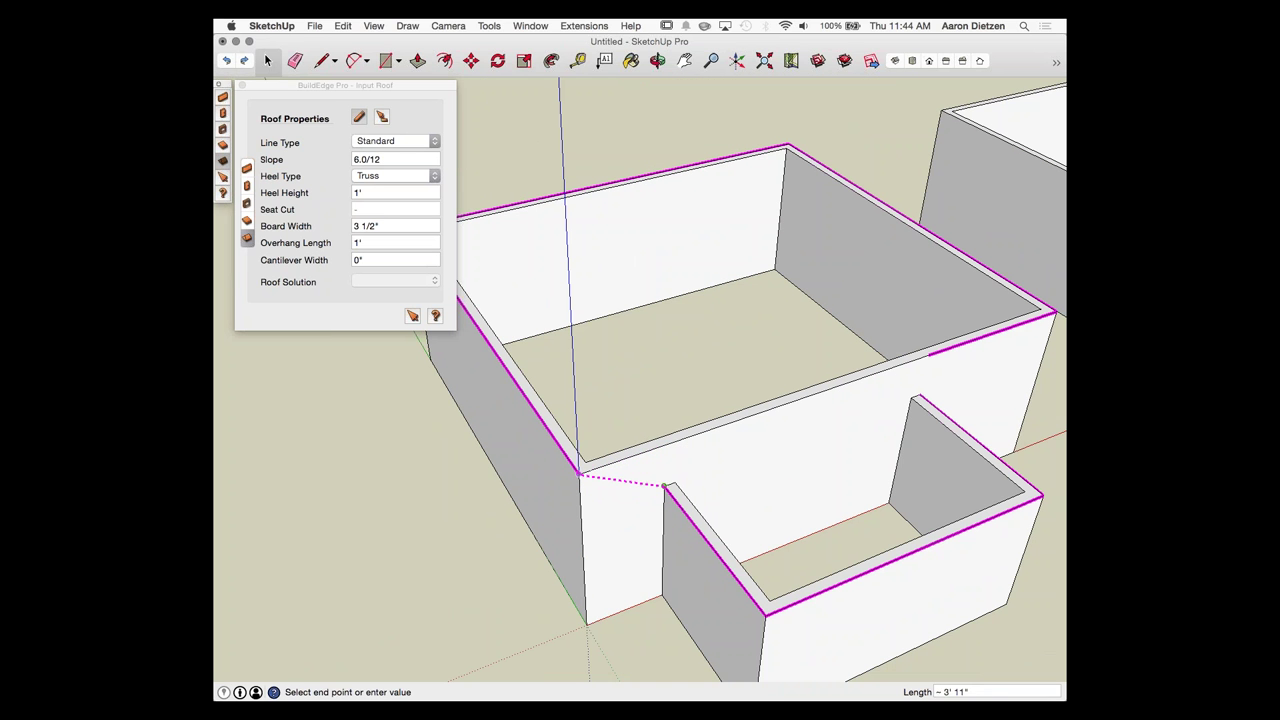
pyautogui.click(664, 486)
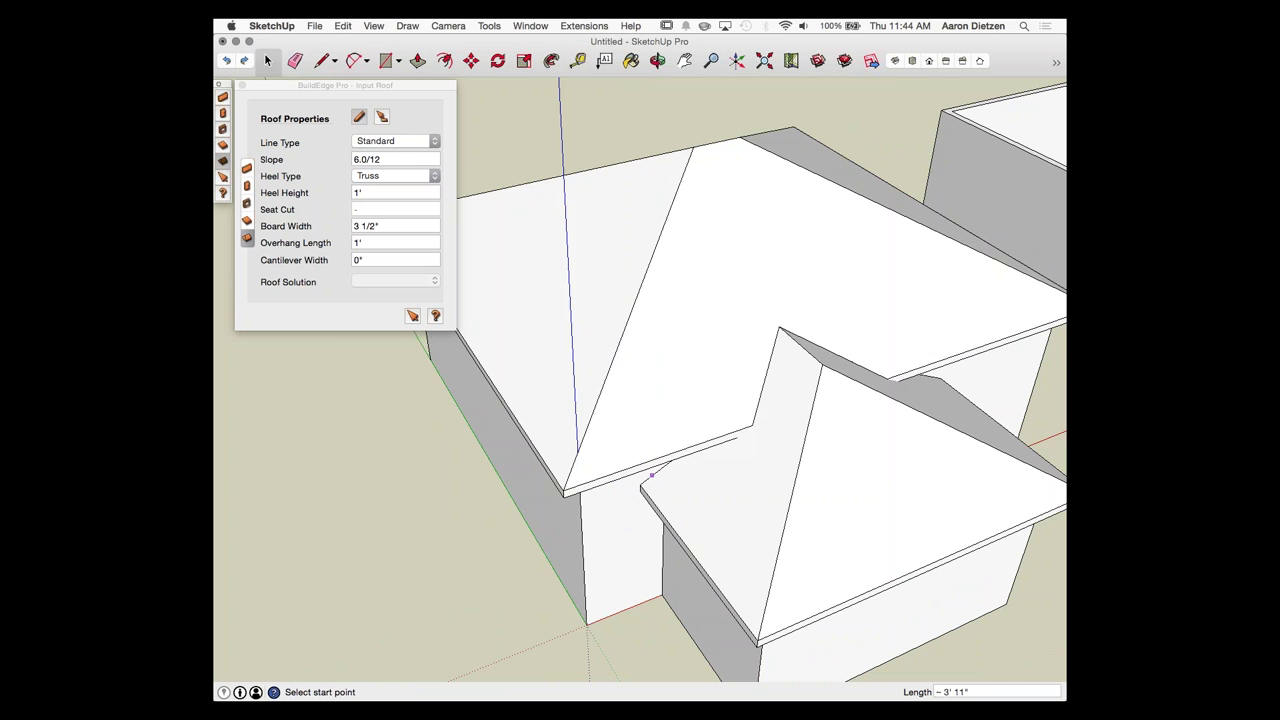
# Step: Examine the first building's combined roof in Direct Edit and select it to check how the main and bump-out parts belong together
pyautogui.scroll(-5, 660, 482)
pyautogui.moveTo(660, 482); pyautogui.dragTo(556, 500, button='middle')
pyautogui.scroll(-3, 512, 495)
pyautogui.click(412, 316)
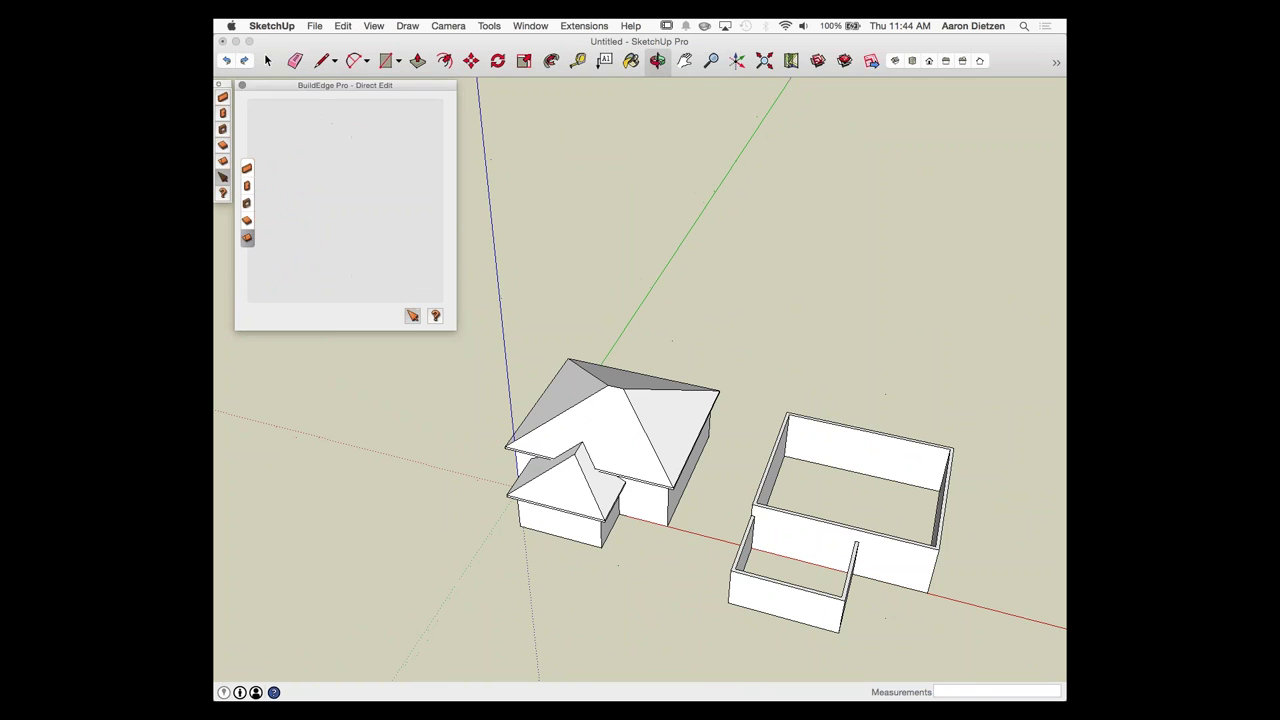
pyautogui.scroll(6, 560, 454)
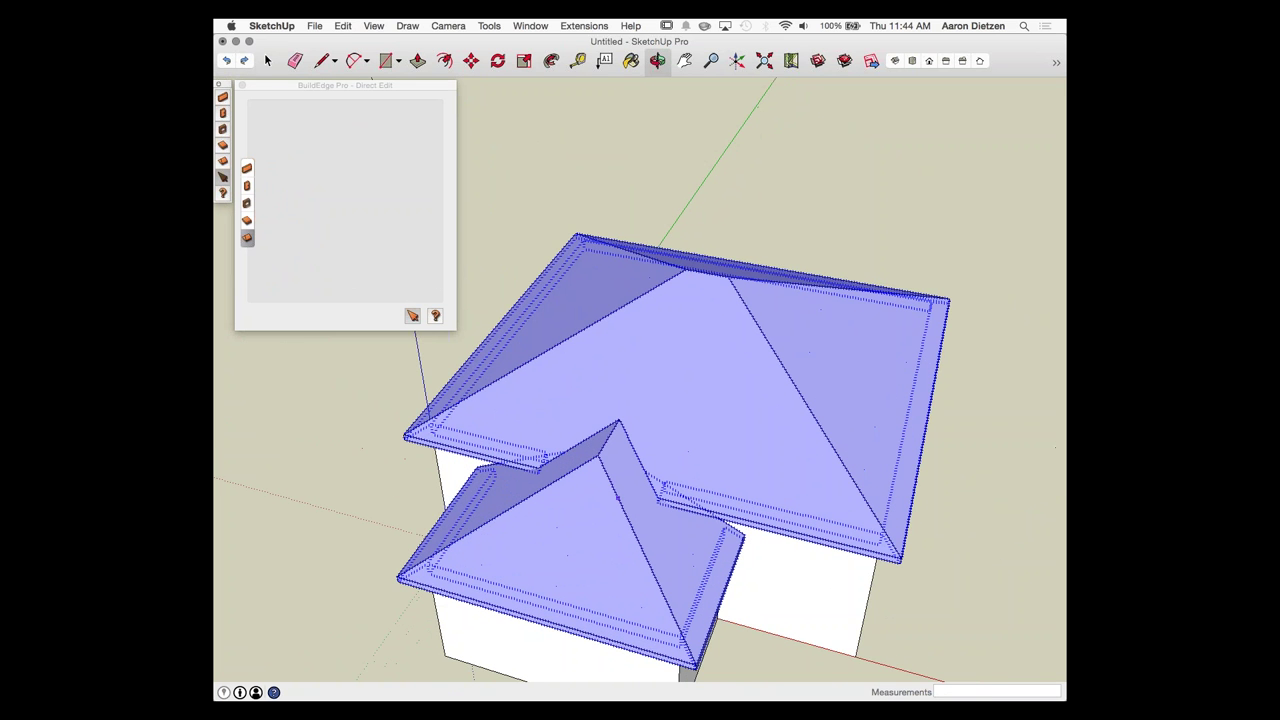
pyautogui.scroll(-6, 640, 450)
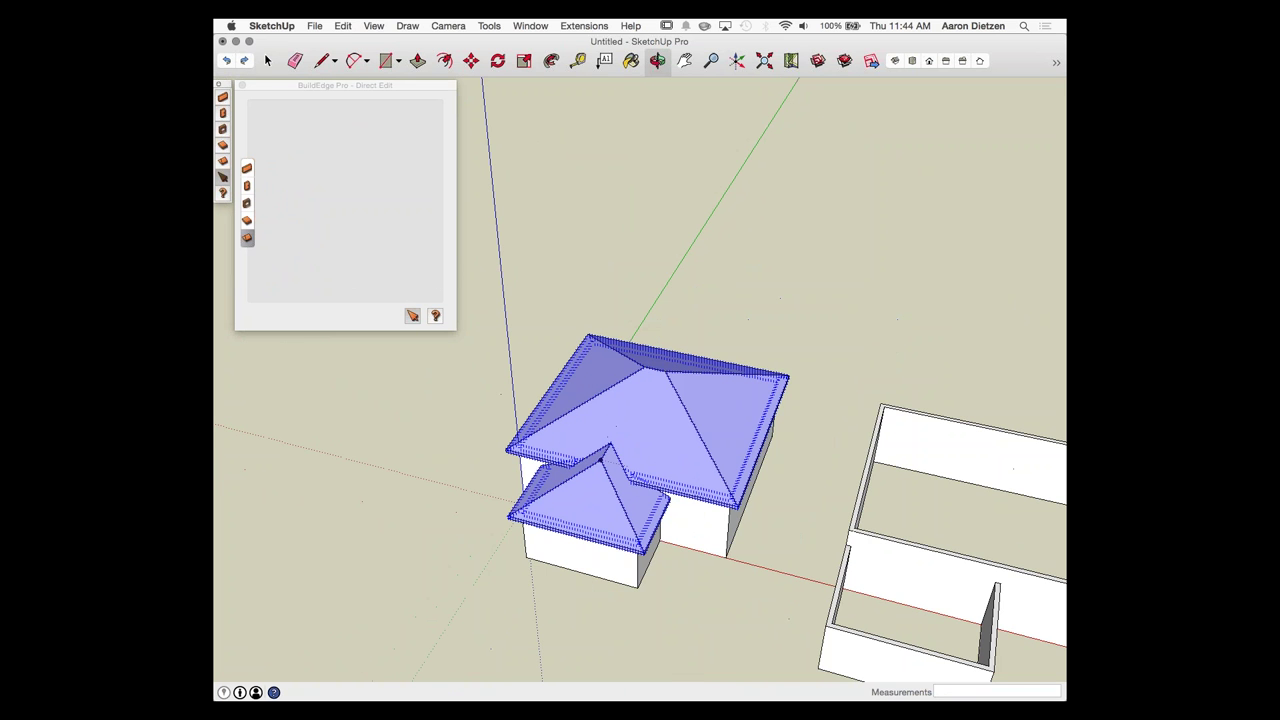
pyautogui.press('Escape')
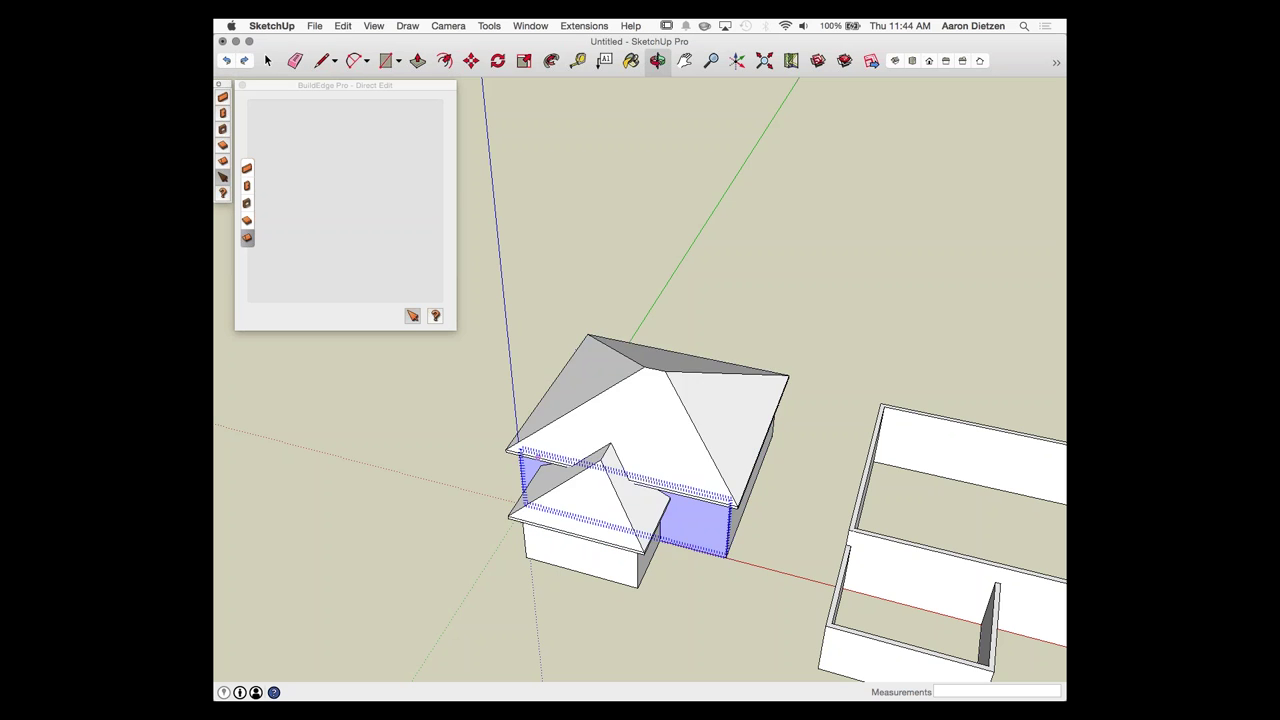
pyautogui.scroll(-2, 519, 422)
pyautogui.scroll(5, 950, 600)
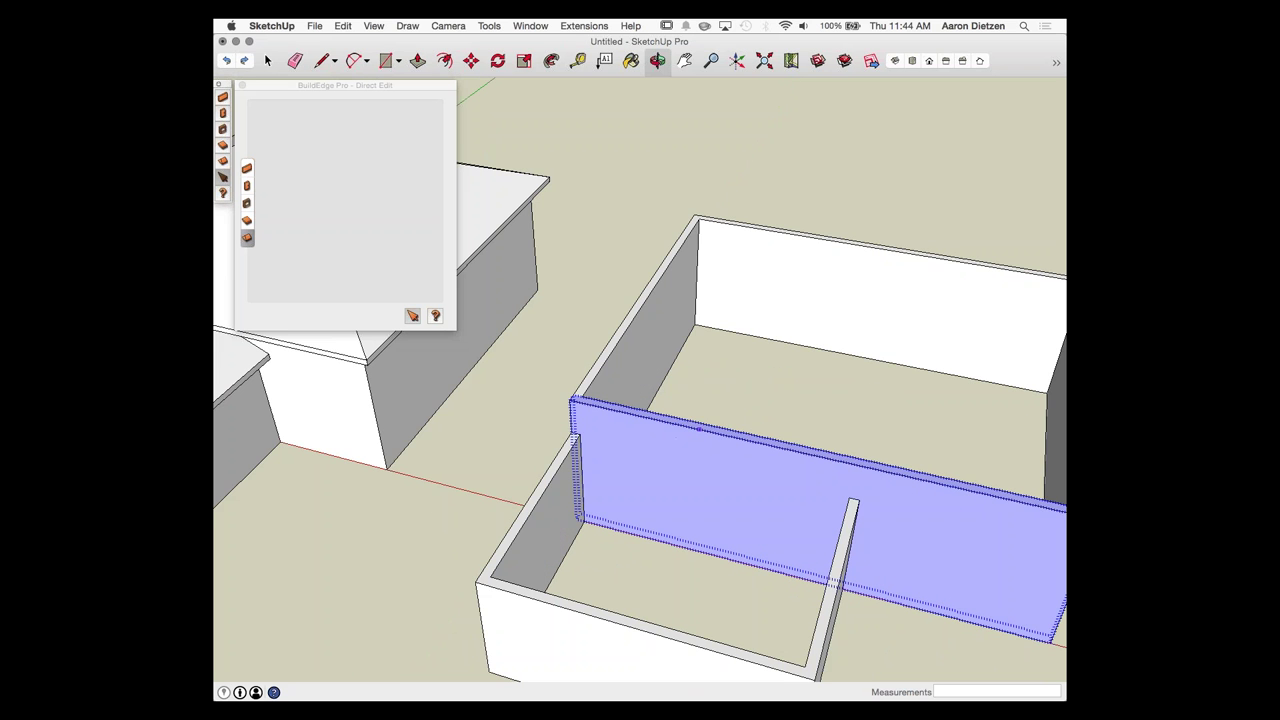
pyautogui.scroll(-5, 733, 440)
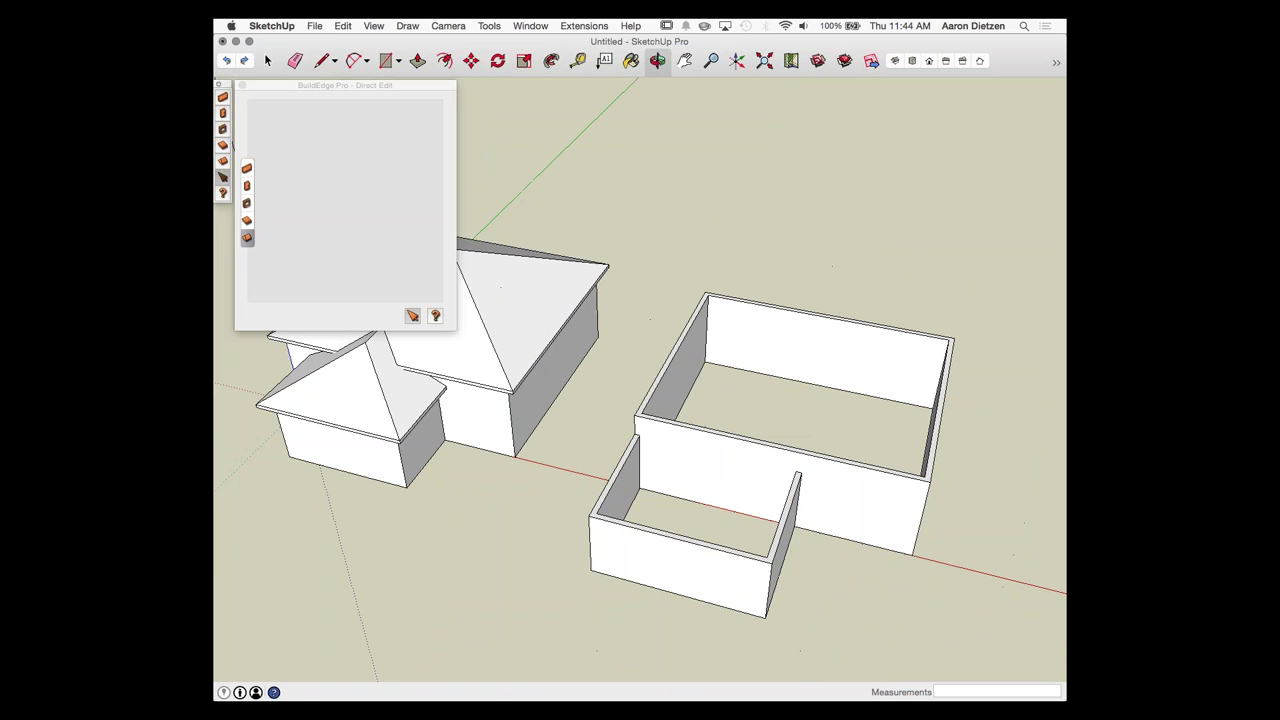
pyautogui.moveTo(735, 440); pyautogui.dragTo(778, 450, button='middle')
pyautogui.moveTo(655, 452); pyautogui.dragTo(748, 464, button='middle')
pyautogui.scroll(1, 747, 465)
pyautogui.scroll(-3, 747, 462)
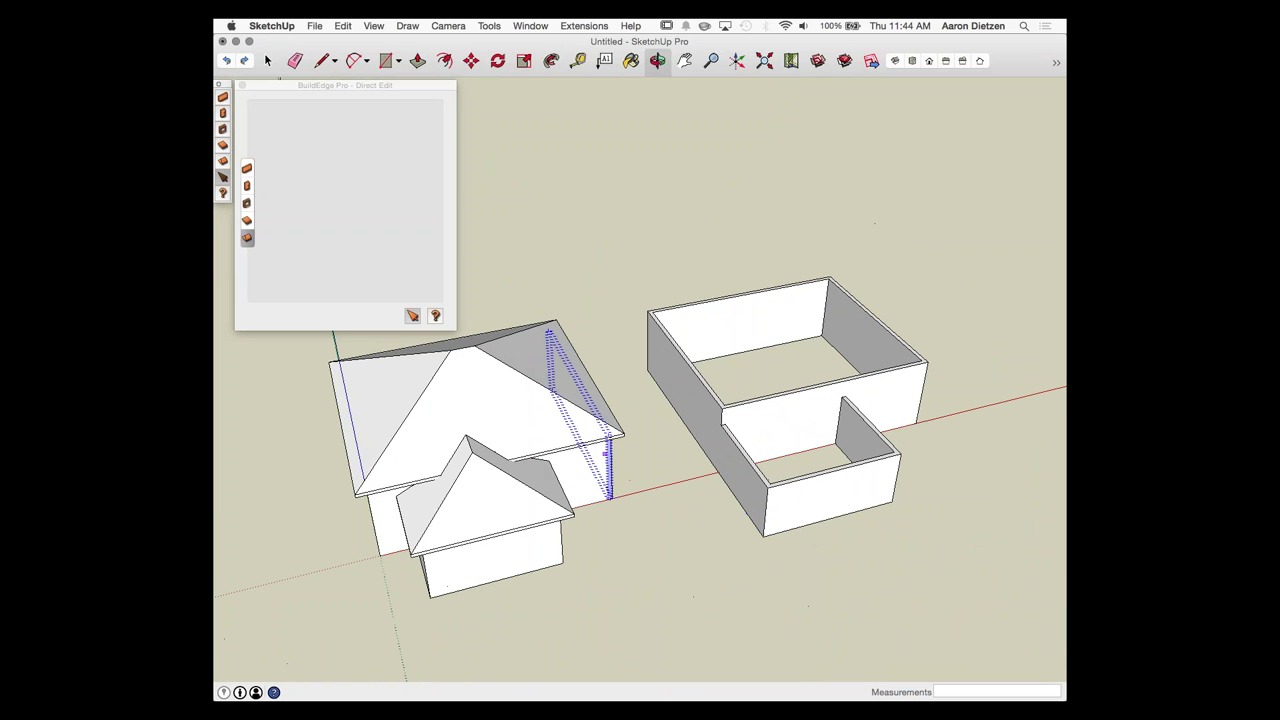
pyautogui.click(515, 358)
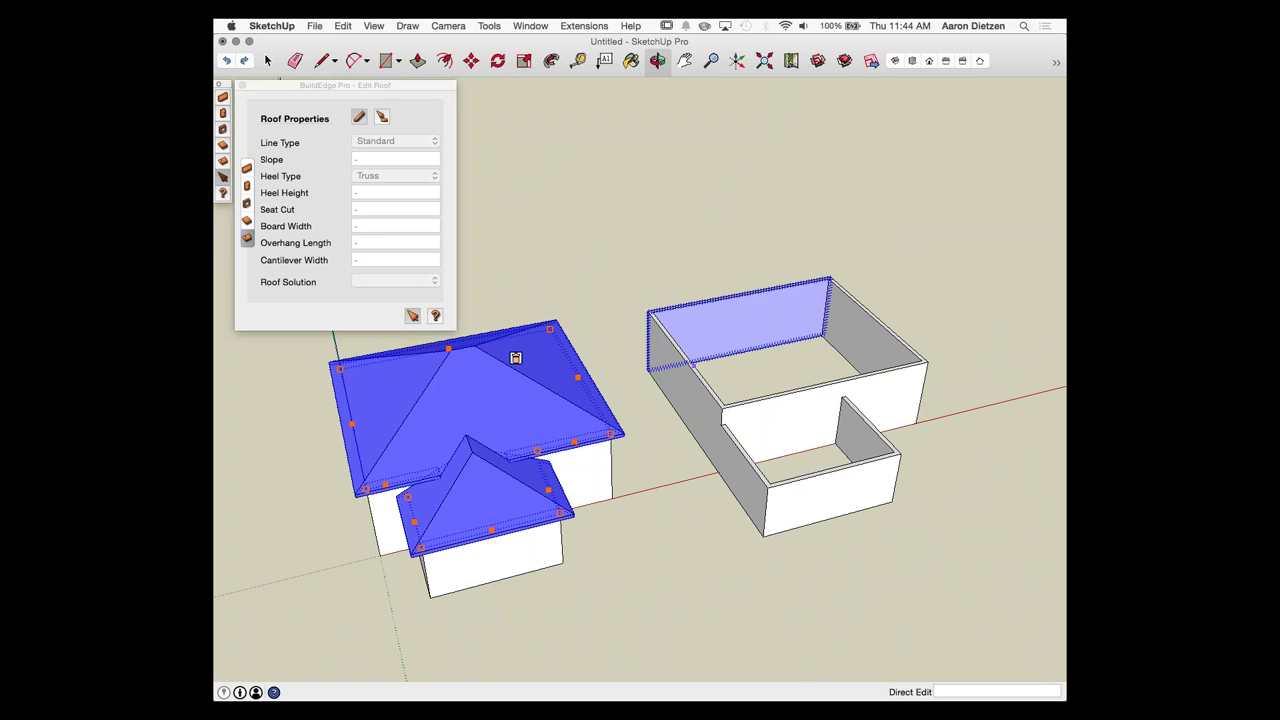
# Step: Generate a standard hip roof on the second building by picking the four existing top edges of its main walls
pyautogui.click(381, 117)
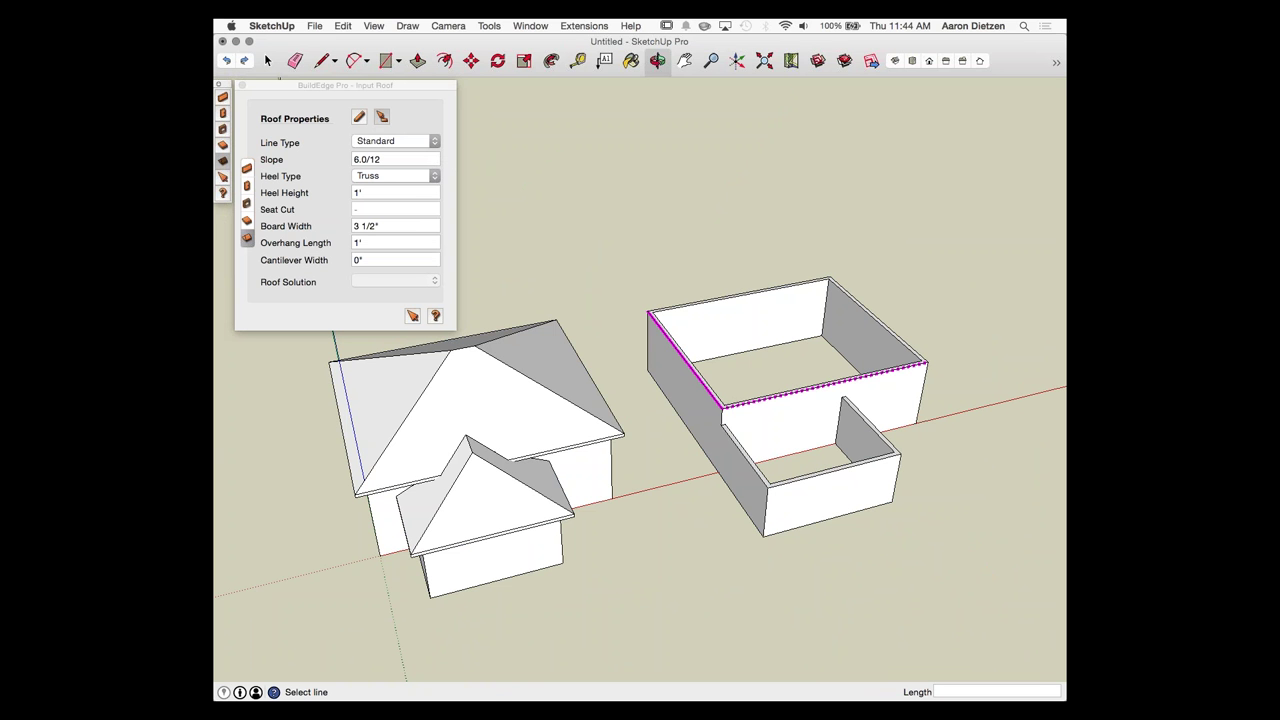
pyautogui.click(821, 386)
pyautogui.moveTo(821, 386); pyautogui.dragTo(500, 385, button='middle')
pyautogui.click(656, 545)
pyautogui.scroll(2, 764, 500)
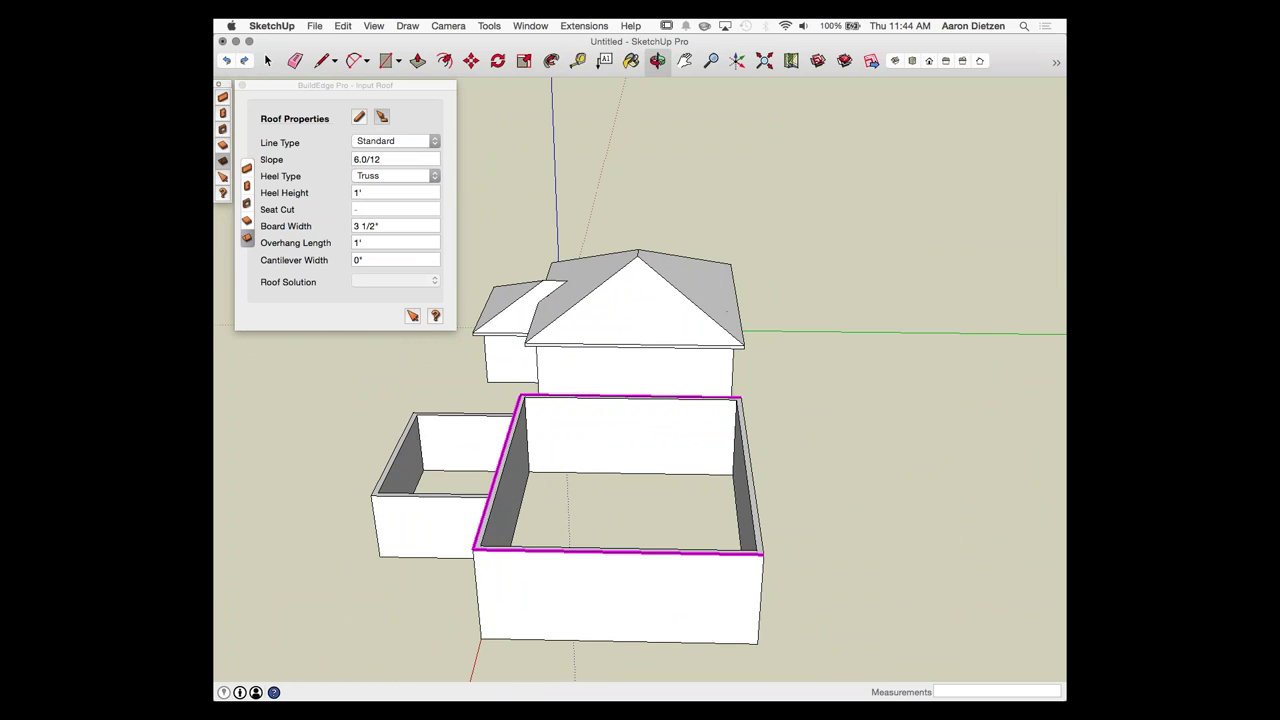
pyautogui.moveTo(780, 478); pyautogui.dragTo(975, 490, button='middle')
pyautogui.click(697, 488)
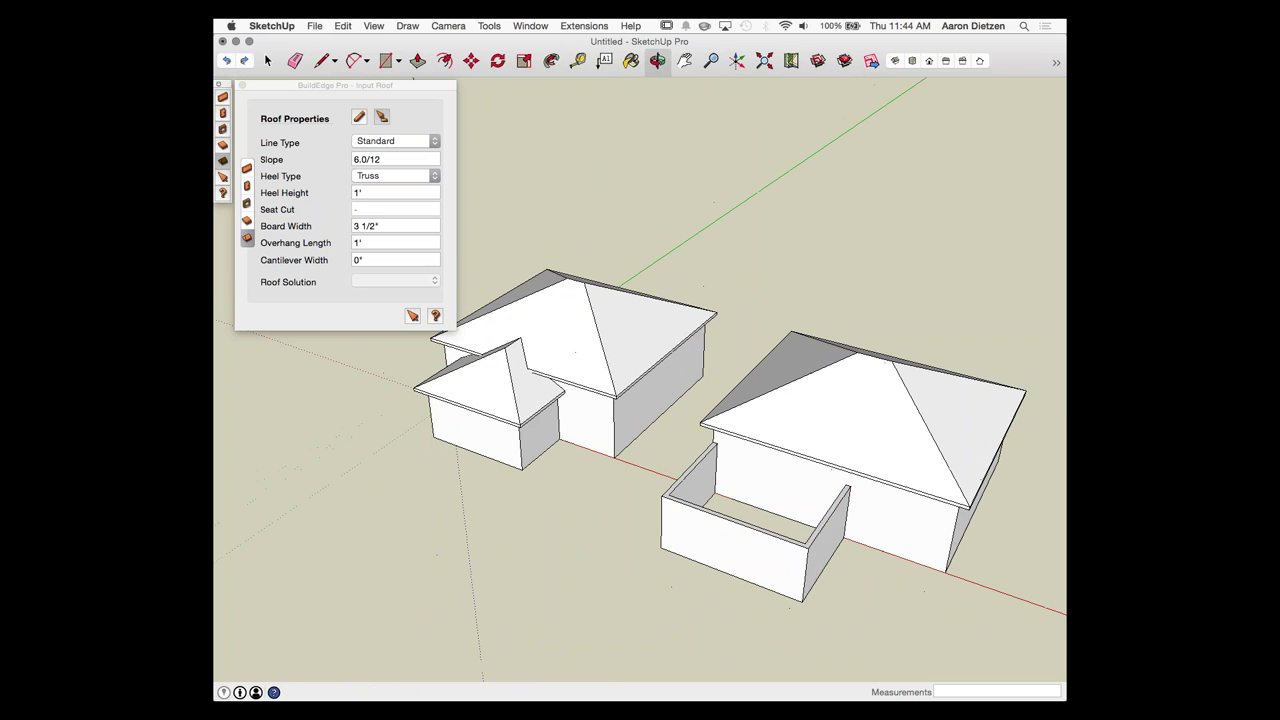
# Step: Roof the second bump-out by picking its three outer wall edges and closing them with a Boundary line about 14' long along the main wall
pyautogui.click(736, 522)
pyautogui.moveTo(736, 522); pyautogui.dragTo(870, 485, button='middle')
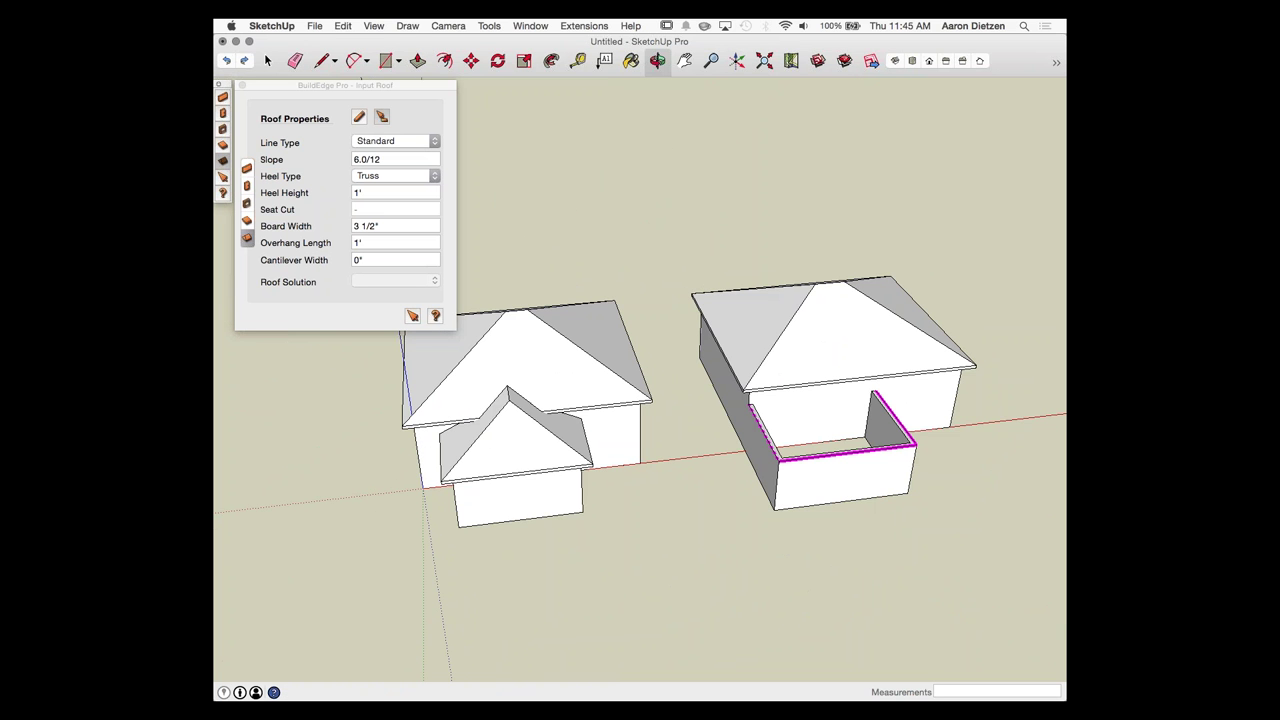
pyautogui.click(395, 141)
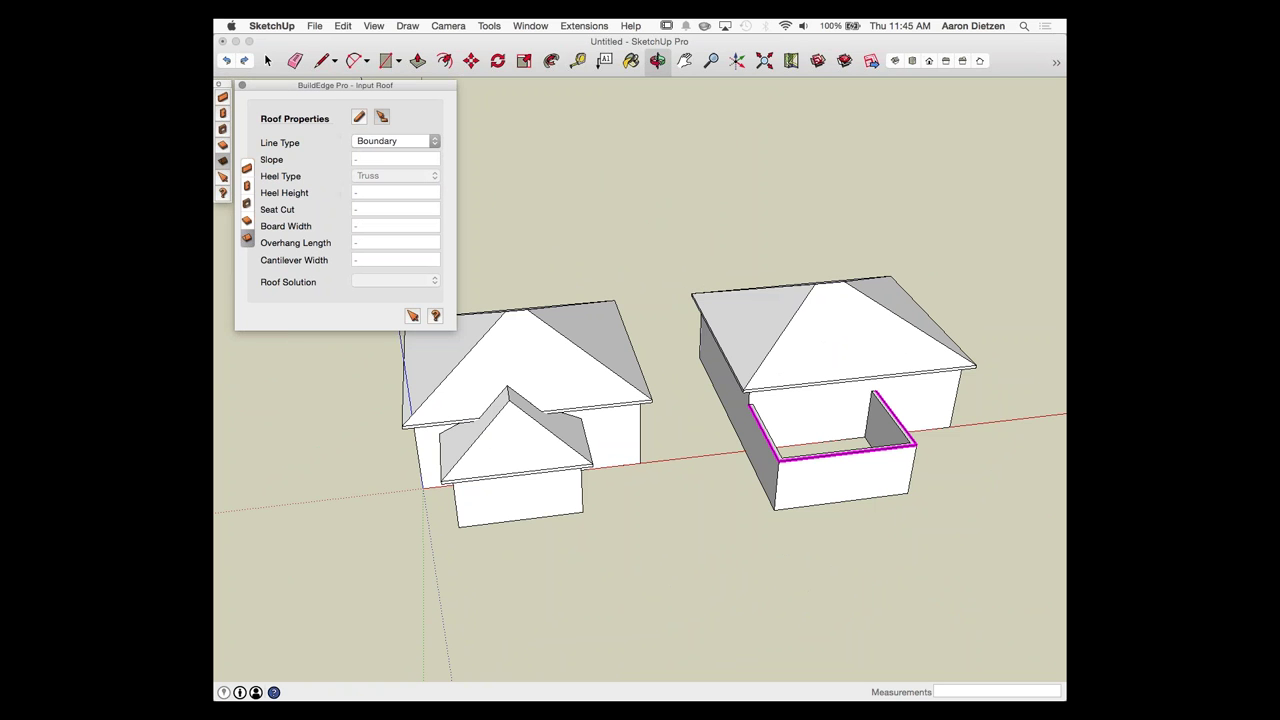
pyautogui.click(359, 116)
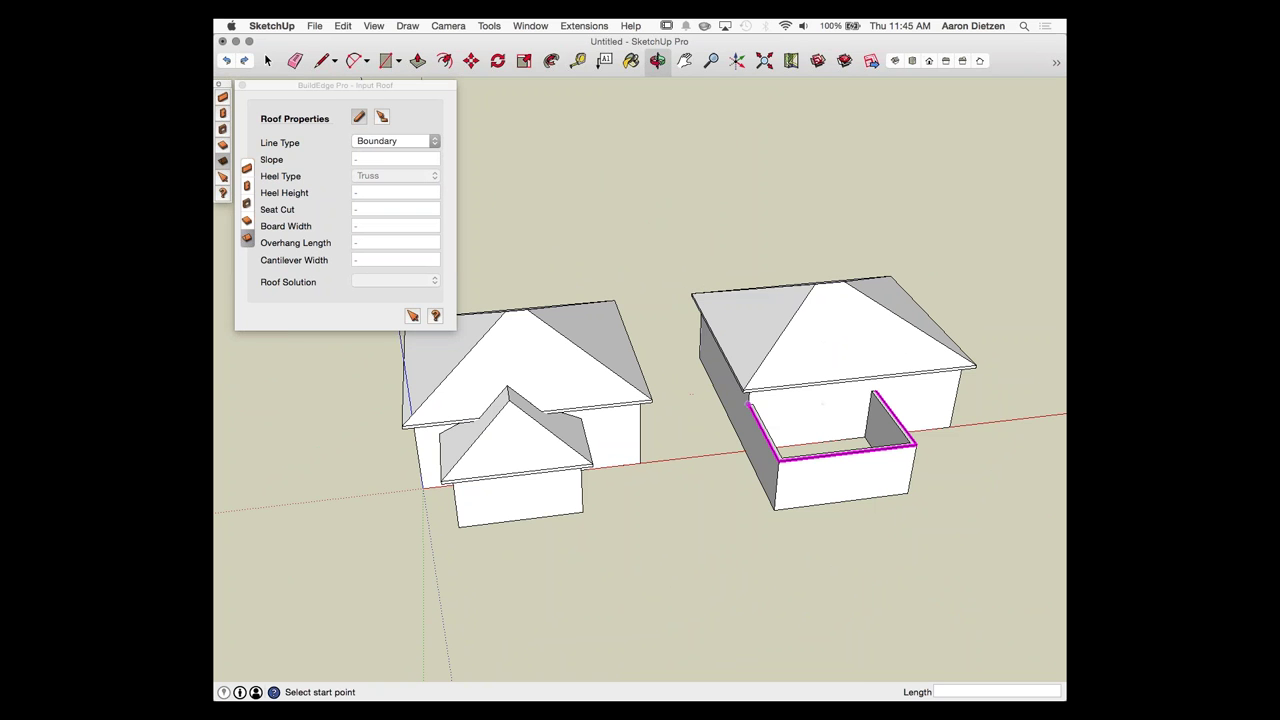
pyautogui.click(750, 403)
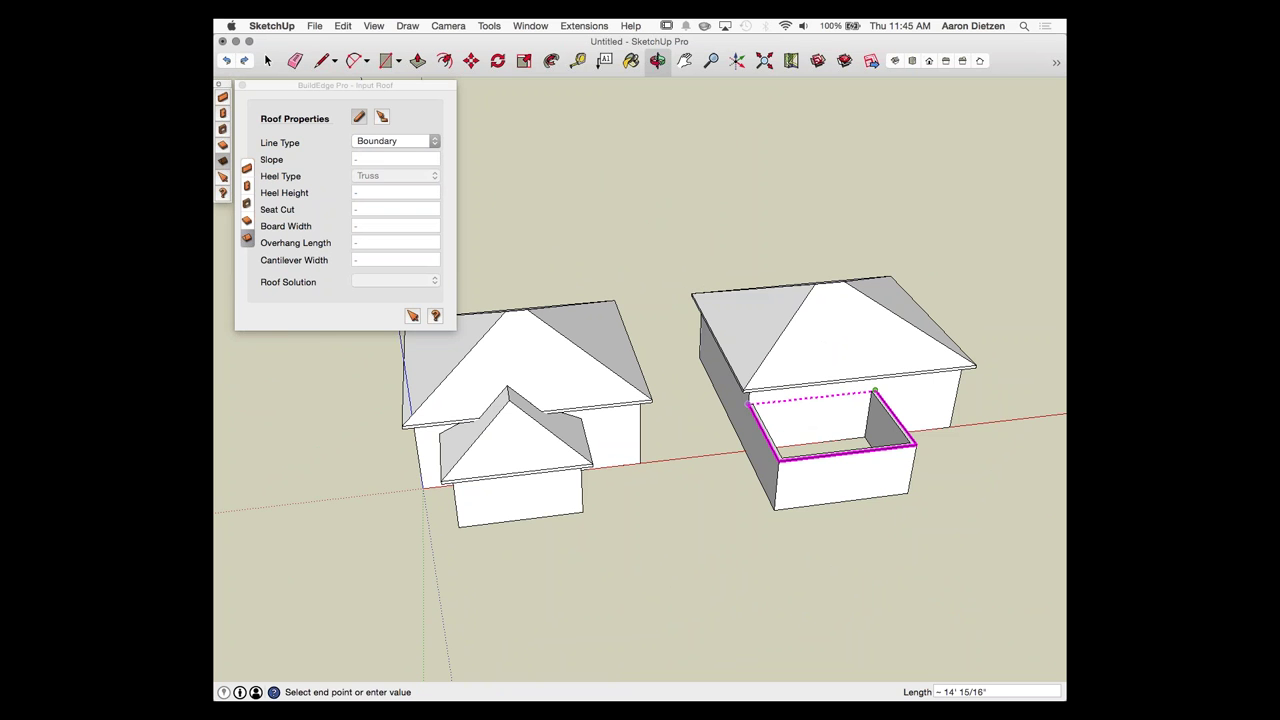
pyautogui.click(872, 392)
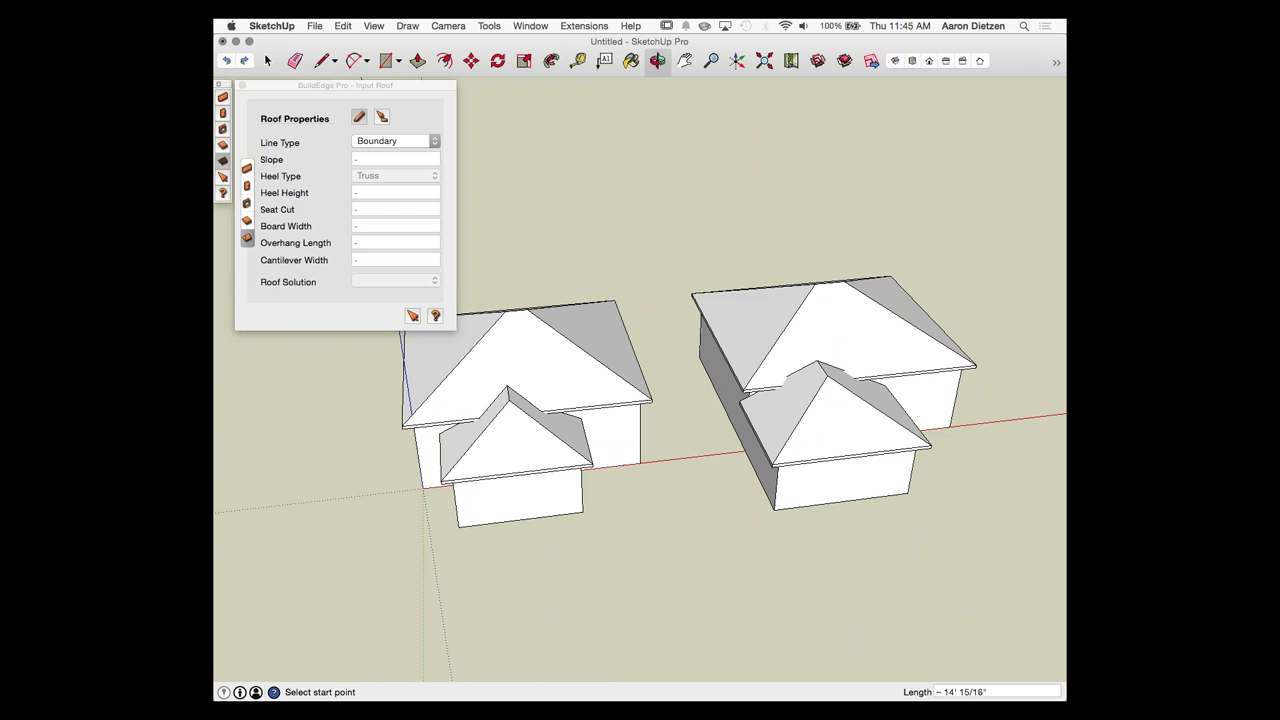
# Step: Select the second bump-out's roof in Direct Edit and move its boundary line about 8' into the main roof
pyautogui.moveTo(765, 290); pyautogui.dragTo(535, 254, button='middle')
pyautogui.scroll(-2, 534, 254)
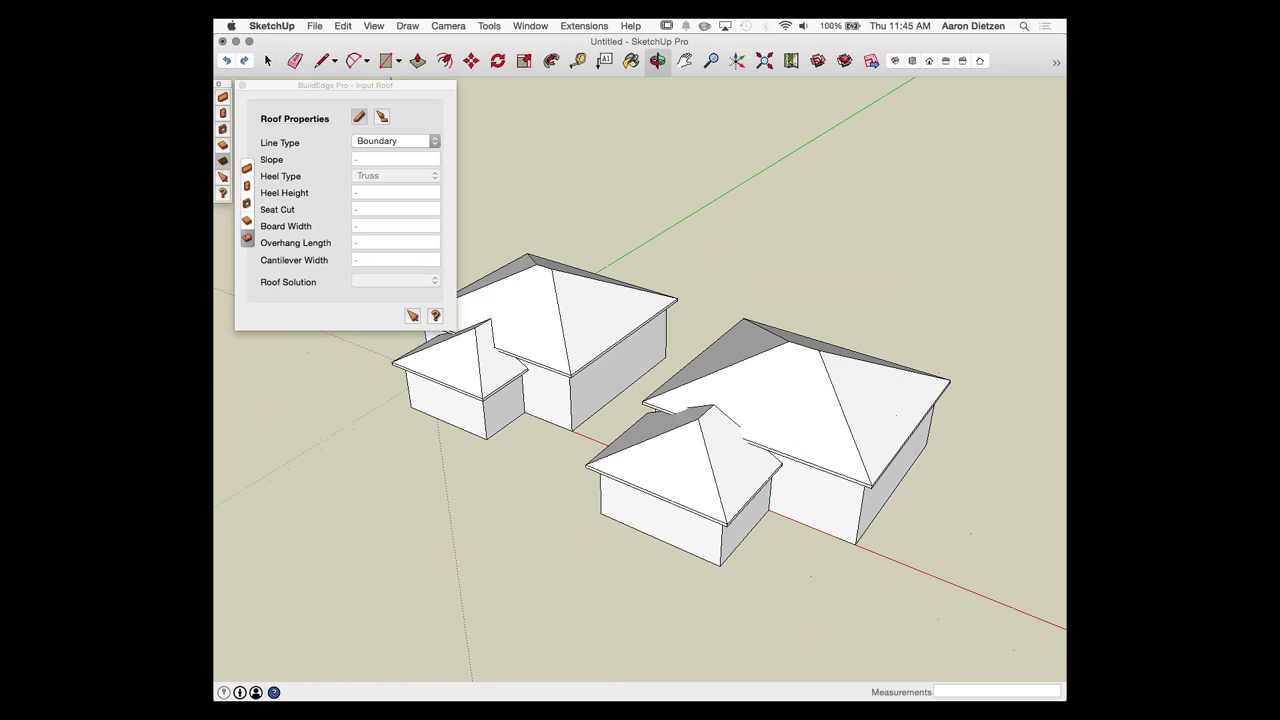
pyautogui.click(412, 316)
pyautogui.click(719, 478)
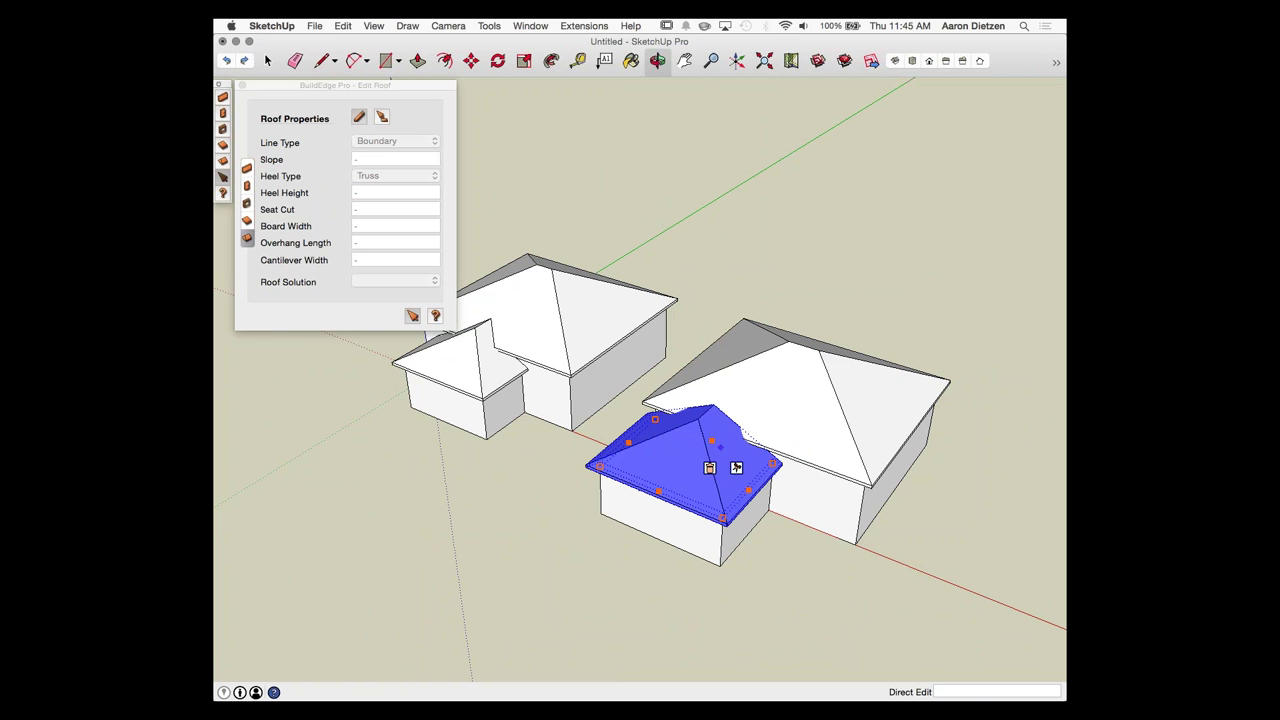
pyautogui.click(710, 468)
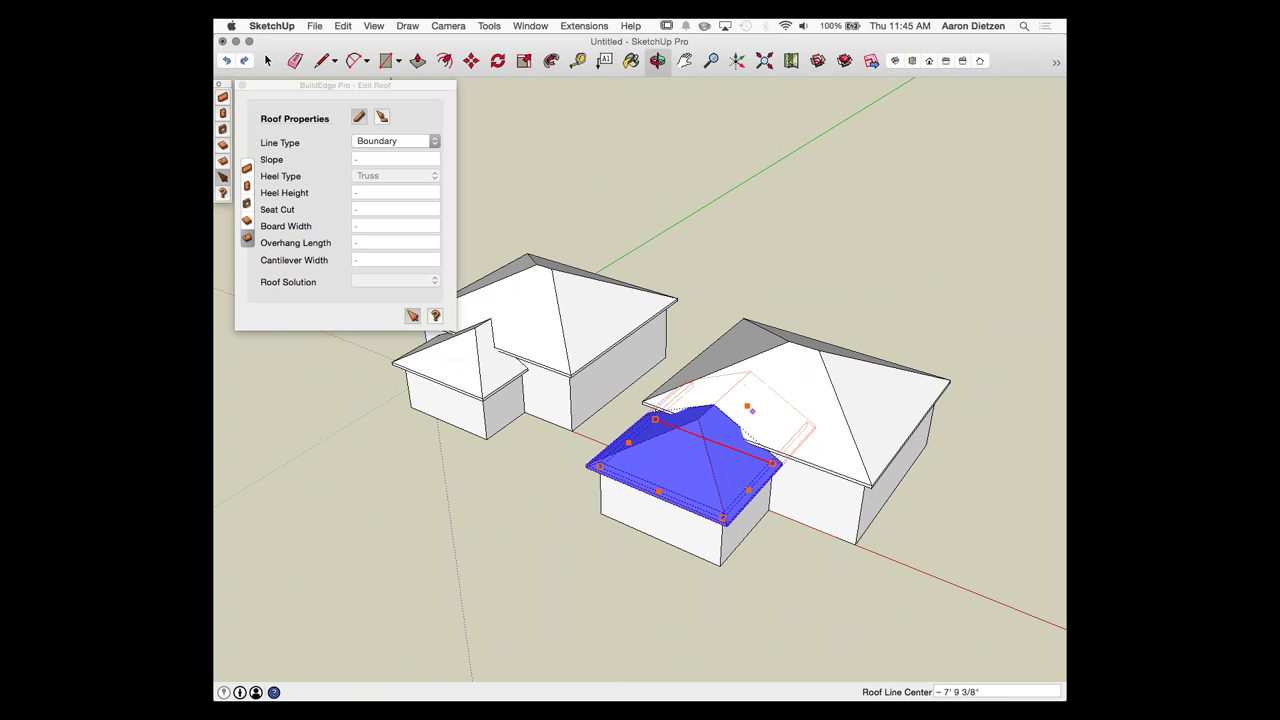
pyautogui.click(756, 408)
pyautogui.click(757, 407)
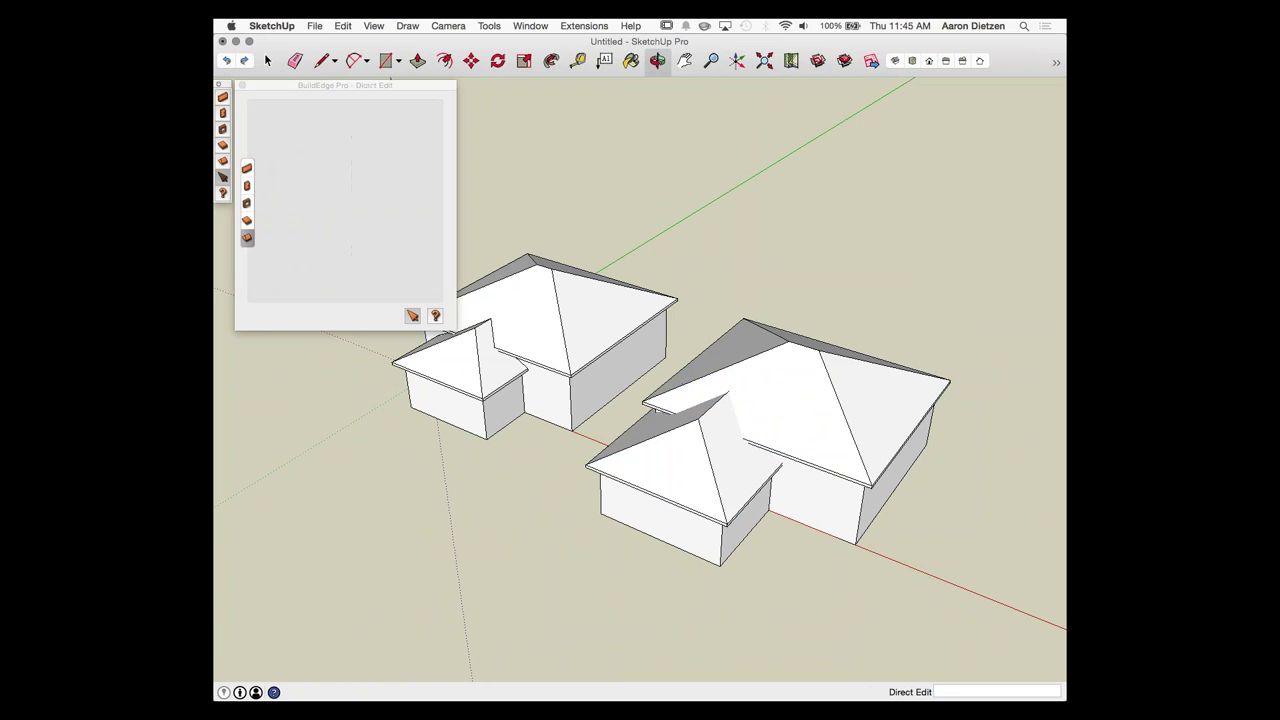
# Step: Examine the extended bump-out roof from above and from underneath, where it passes through the main roof
pyautogui.scroll(2, 743, 468)
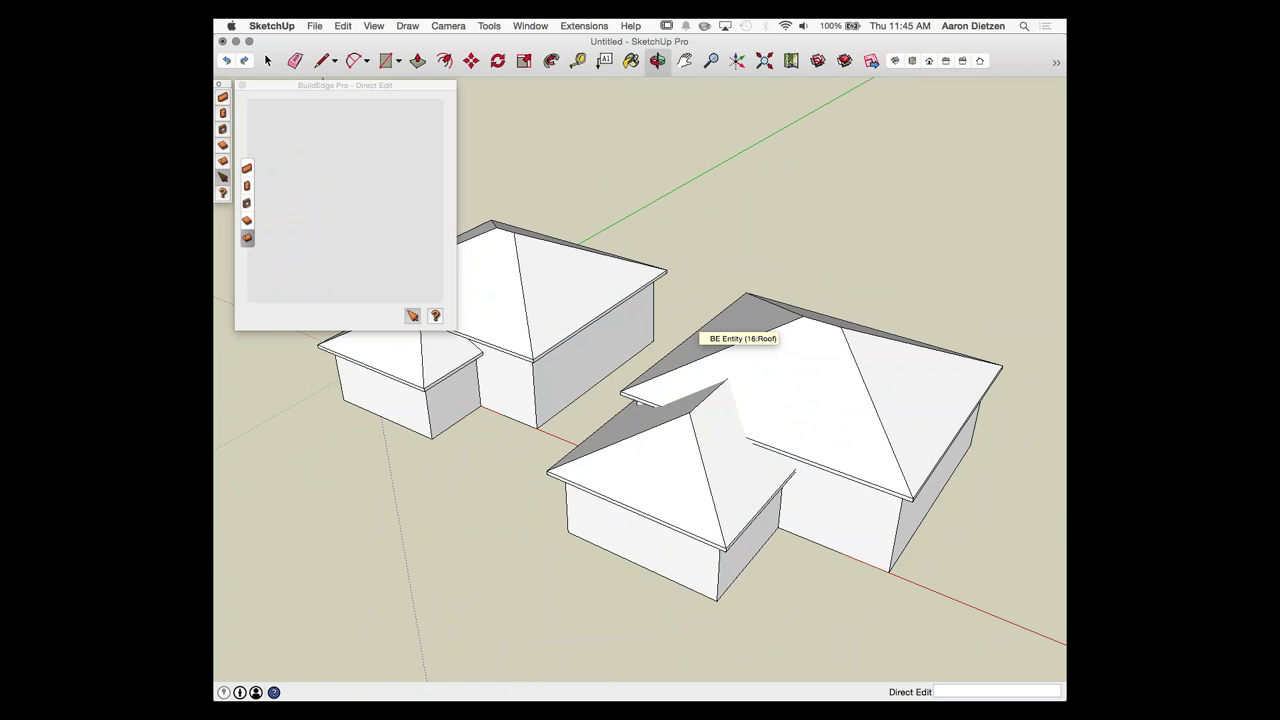
pyautogui.moveTo(745, 405); pyautogui.dragTo(475, 165, button='middle')
pyautogui.scroll(-5, 735, 288)
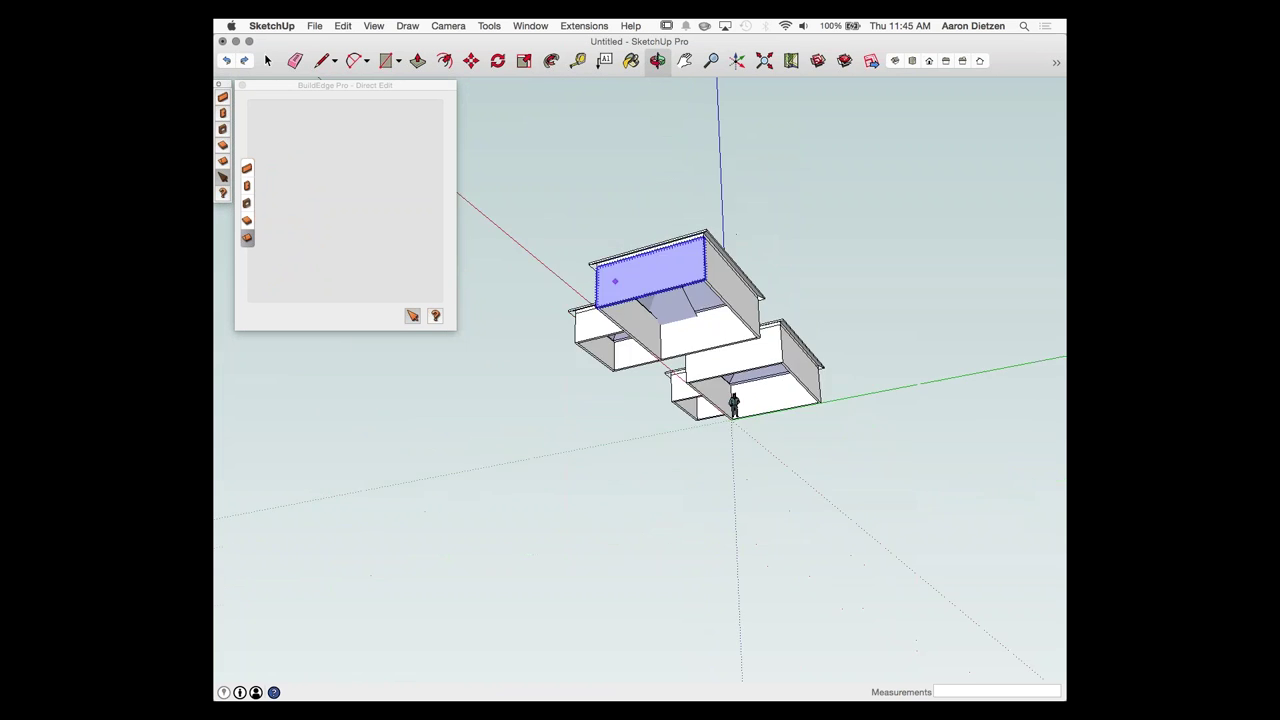
pyautogui.scroll(5, 612, 281)
pyautogui.moveTo(572, 378); pyautogui.dragTo(540, 308, button='middle')
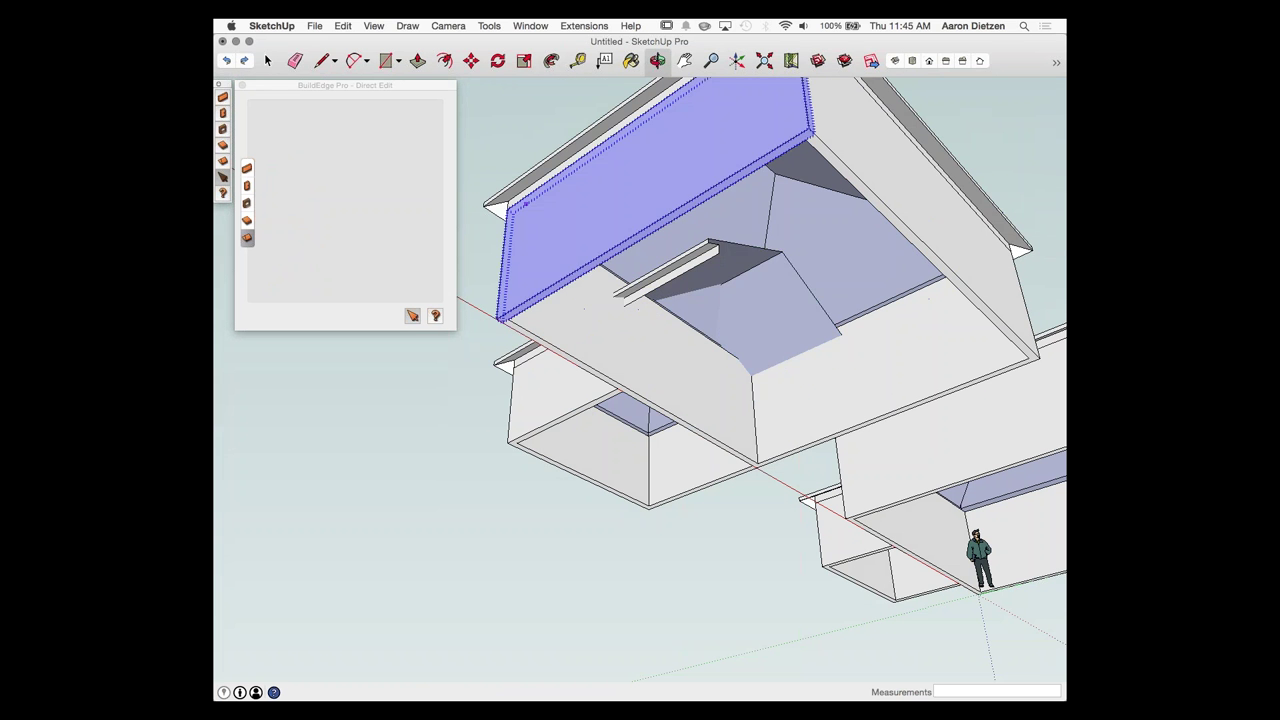
pyautogui.moveTo(585, 309); pyautogui.dragTo(874, 546, button='middle')
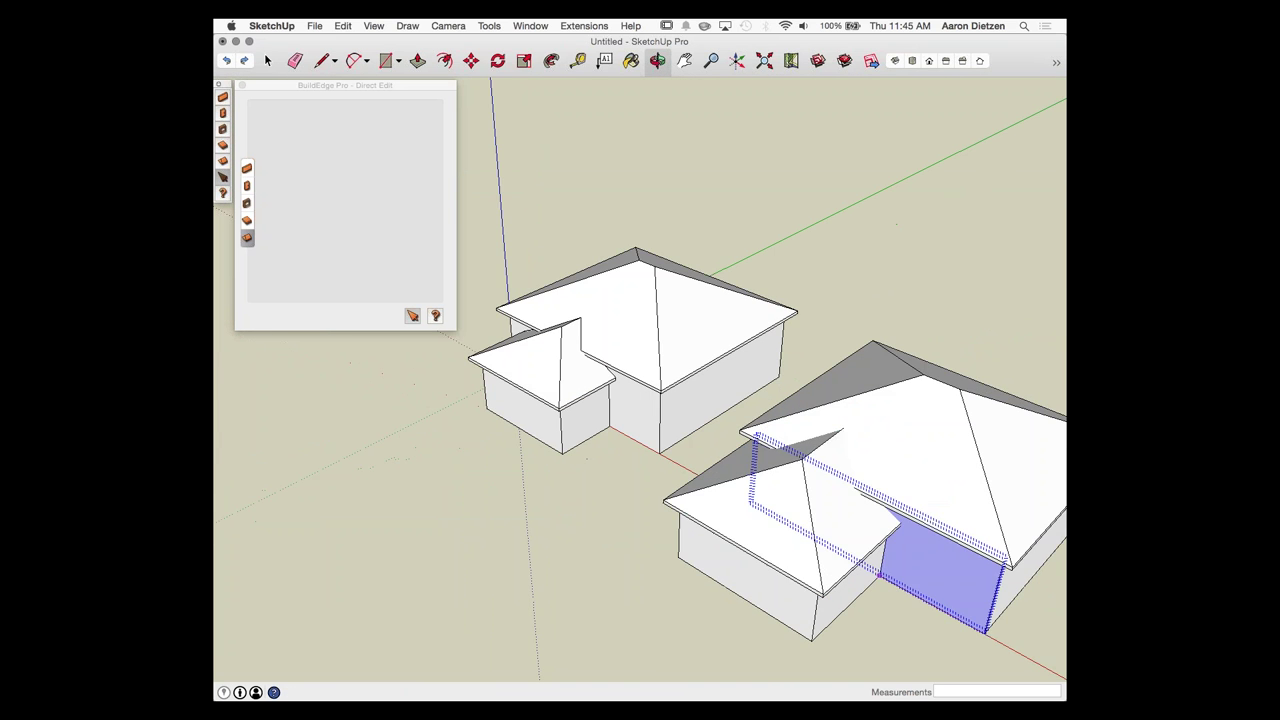
pyautogui.scroll(3, 876, 549)
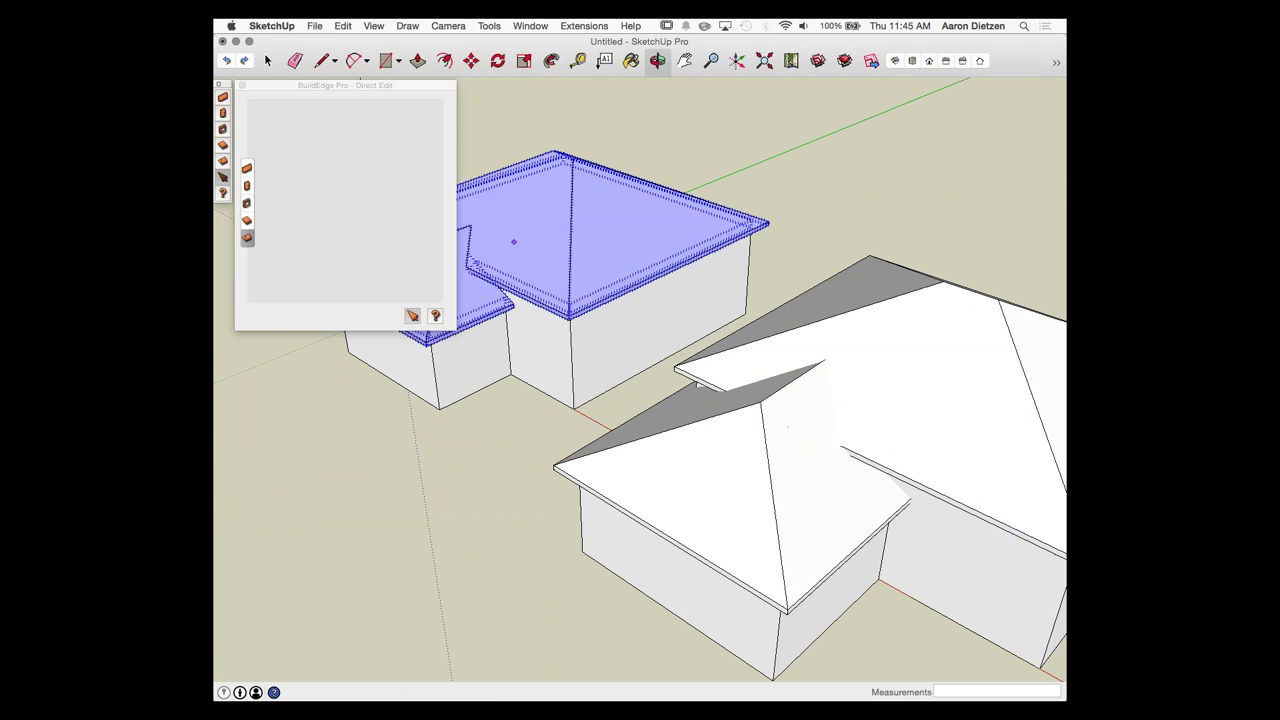
# Step: Draw lines from the peak of the bump-out ridge down both intersections with the main roof to its eave
pyautogui.press('l')
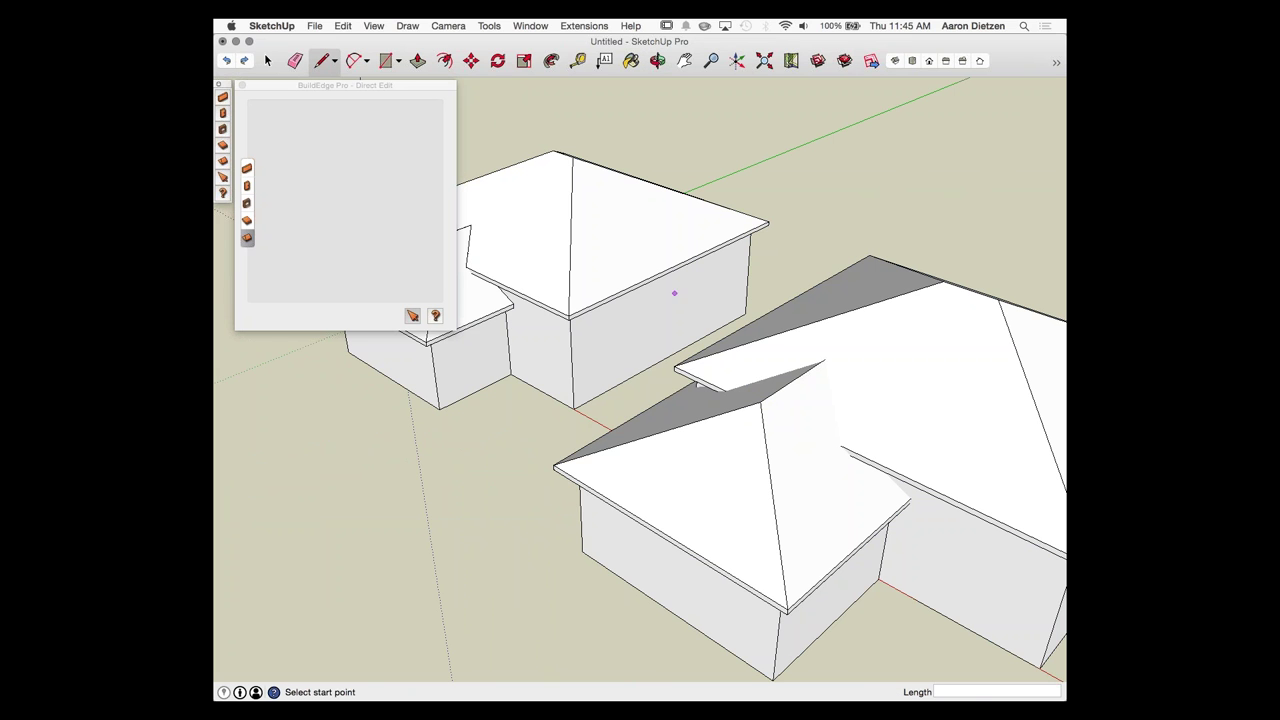
pyautogui.click(824, 360)
pyautogui.click(840, 446)
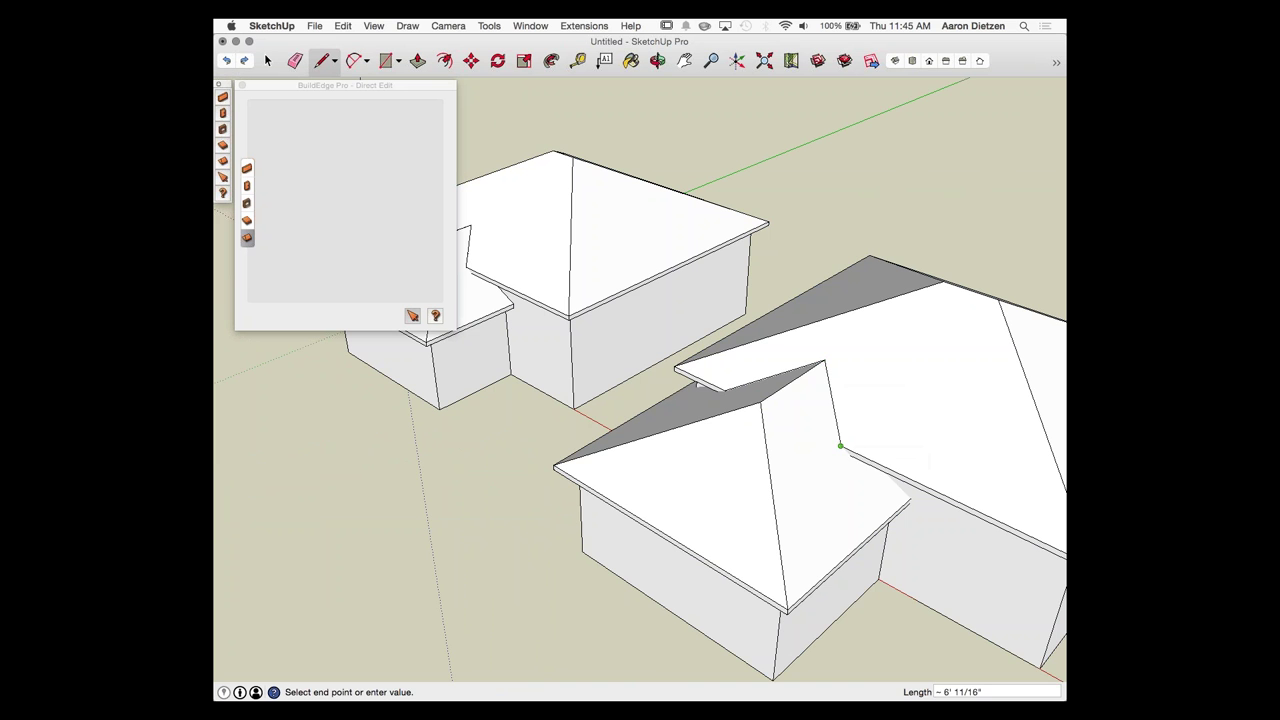
pyautogui.moveTo(751, 219); pyautogui.dragTo(820, 361, button='middle')
pyautogui.scroll(-3, 809, 303)
pyautogui.scroll(3, 930, 404)
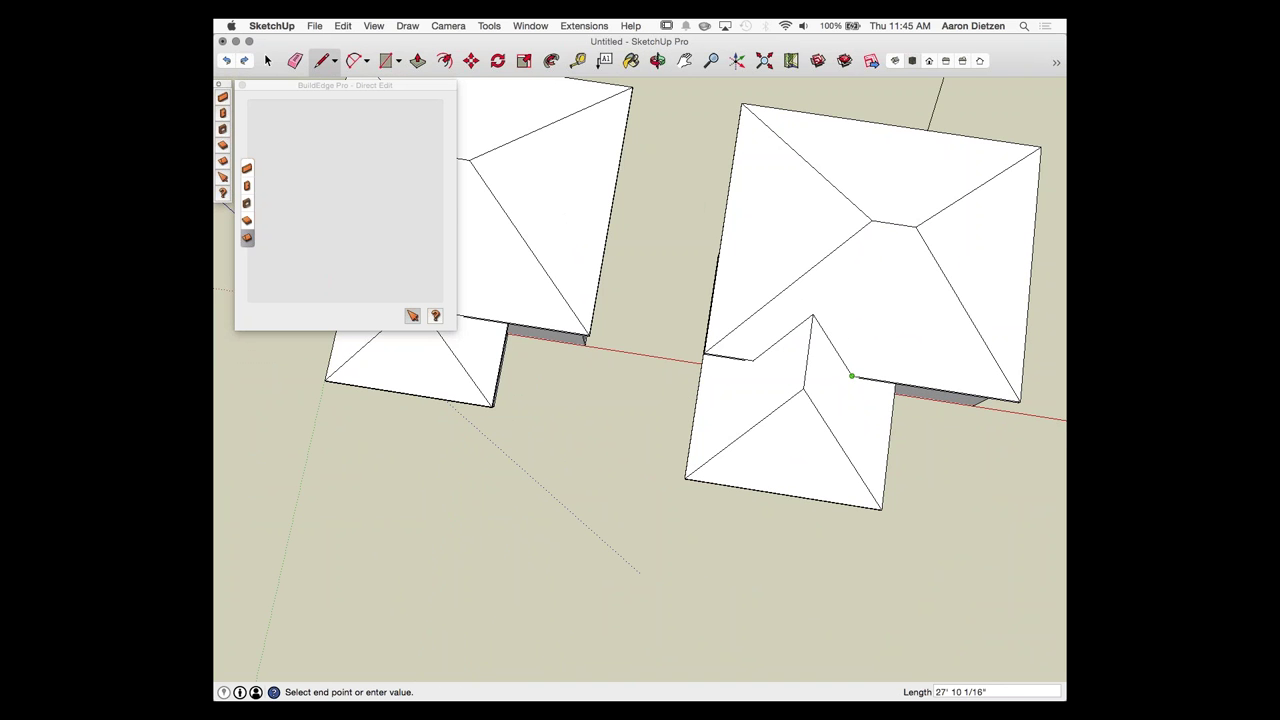
# Step: Show the model in top view with X-ray display and parallel projection
pyautogui.click(912, 61)
pyautogui.click(1056, 63)
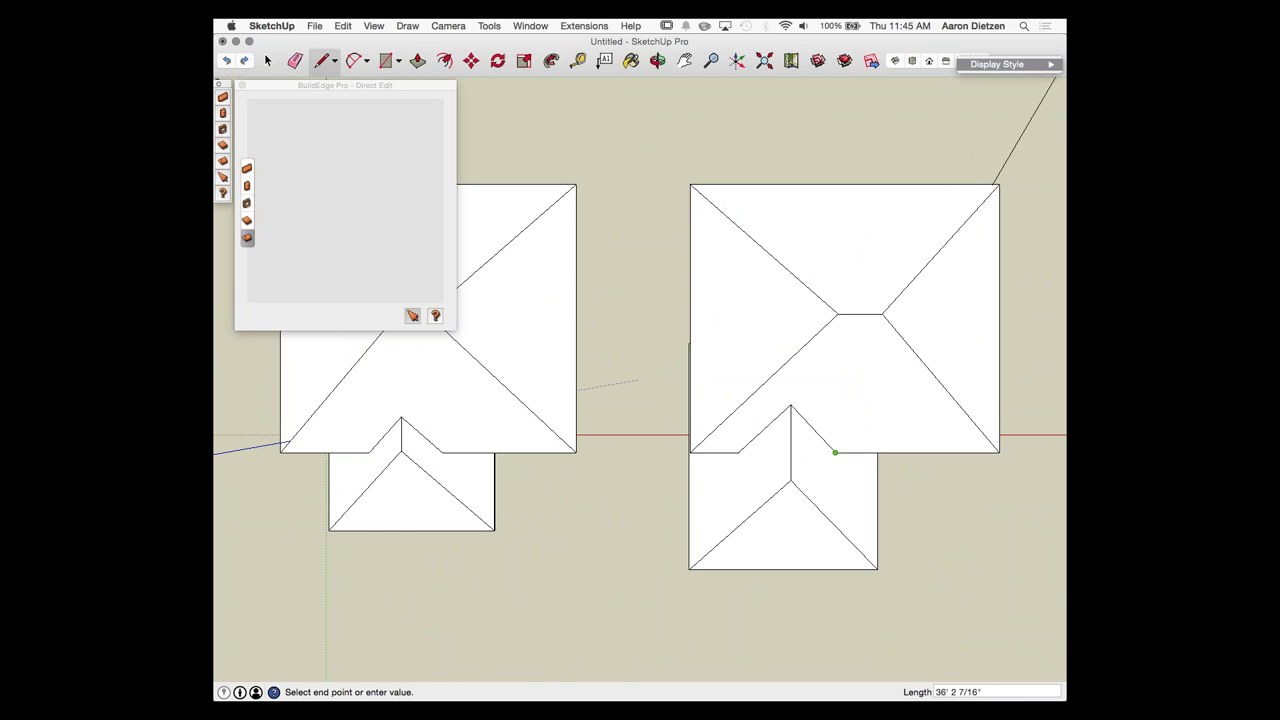
pyautogui.moveTo(1030, 64)
pyautogui.click(912, 64)
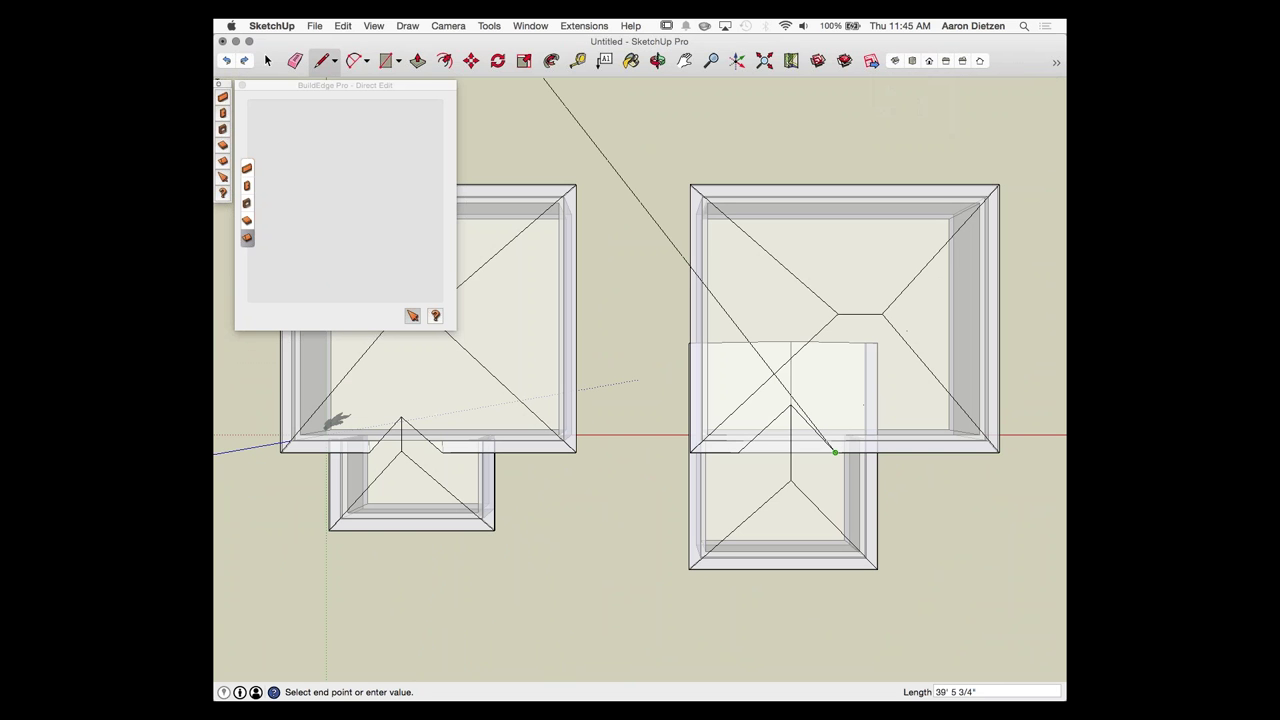
pyautogui.click(448, 25)
pyautogui.click(470, 86)
pyautogui.scroll(3, 875, 497)
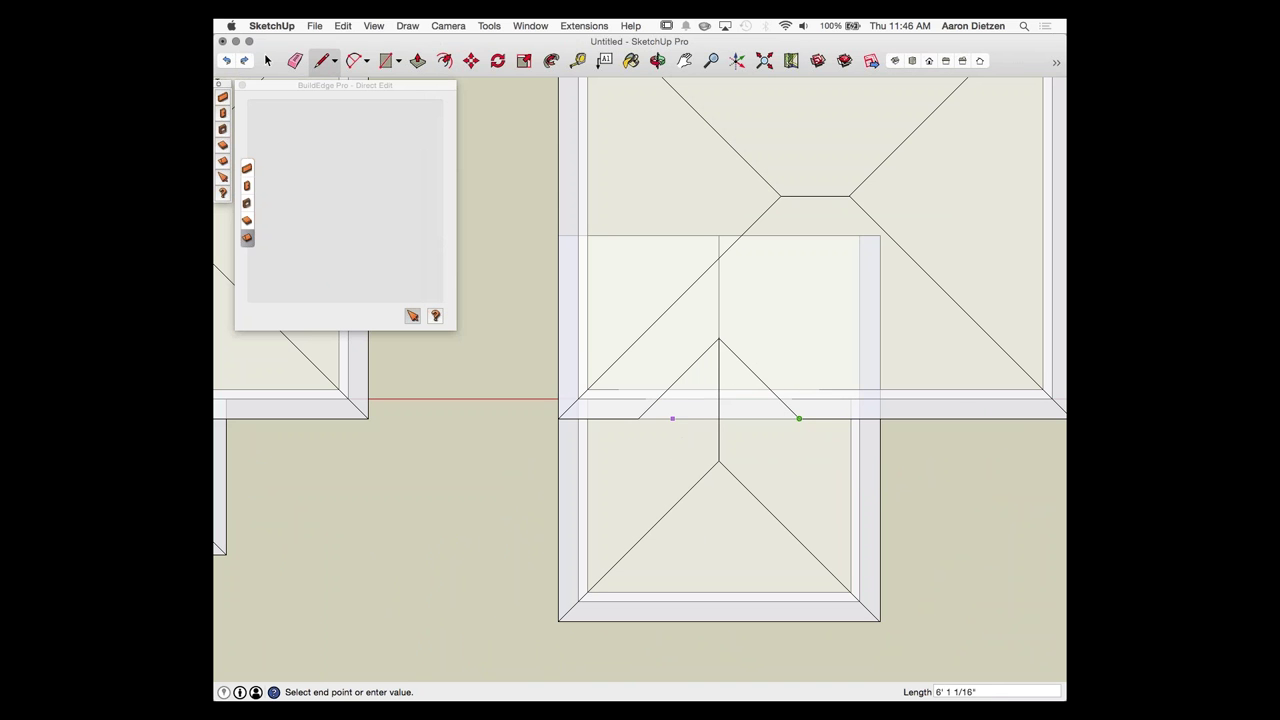
# Step: Delete the second bump-out's extended roof in Direct Edit, keeping the traced intersection lines
pyautogui.click(223, 177)
pyautogui.click(757, 557)
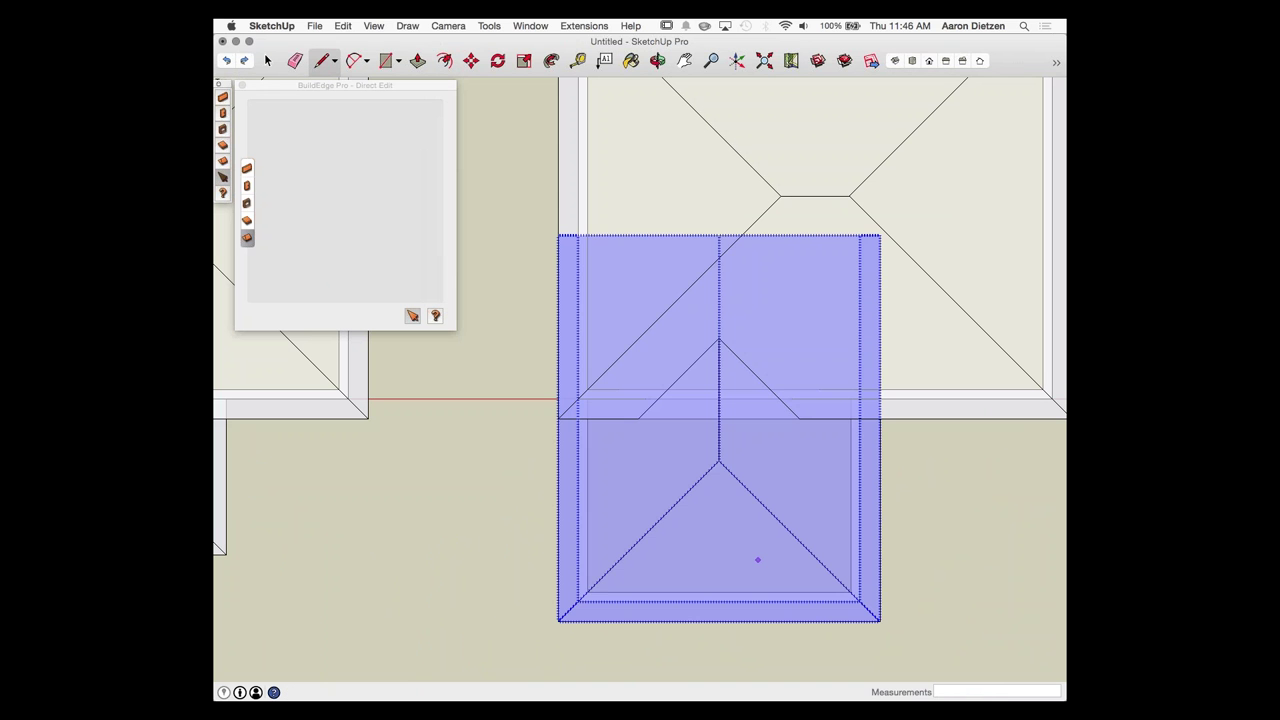
pyautogui.press('Delete')
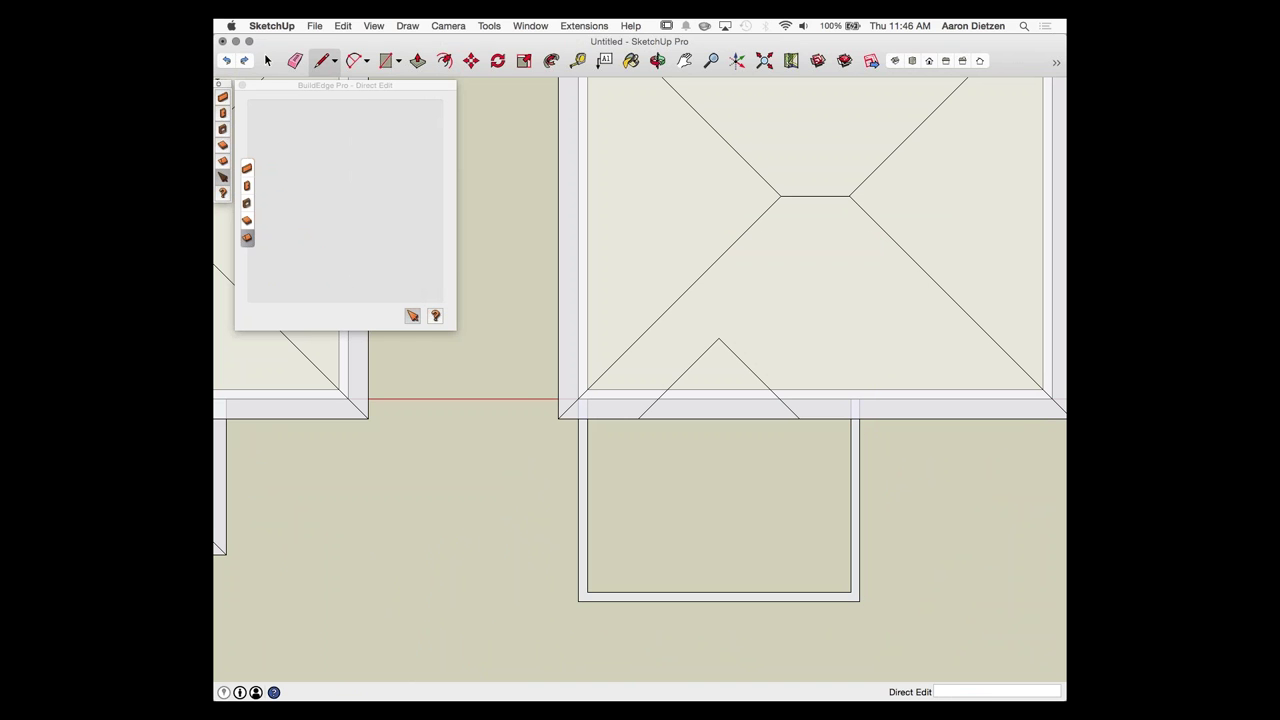
# Step: Pick the bump-out's three outer wall edges as Standard roof lines with 1' heel height, 3 1/2" board width and 1' overhang
pyautogui.click(247, 221)
pyautogui.click(247, 238)
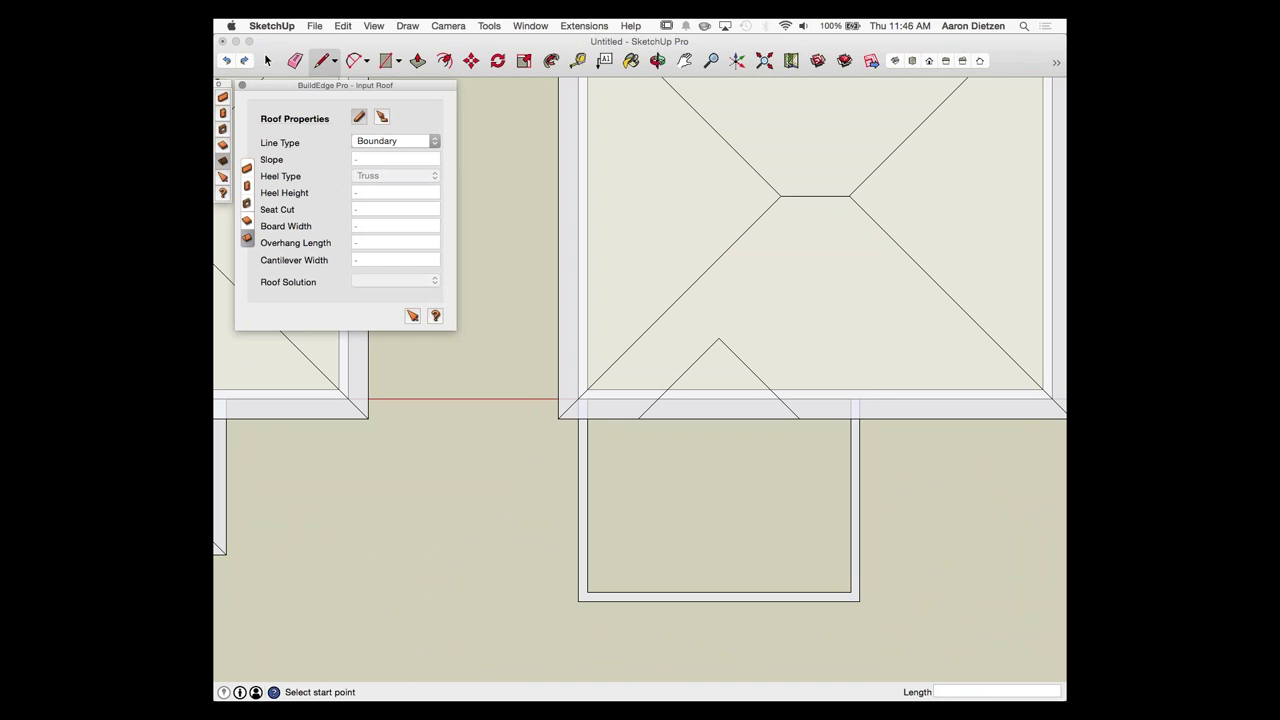
pyautogui.click(395, 141)
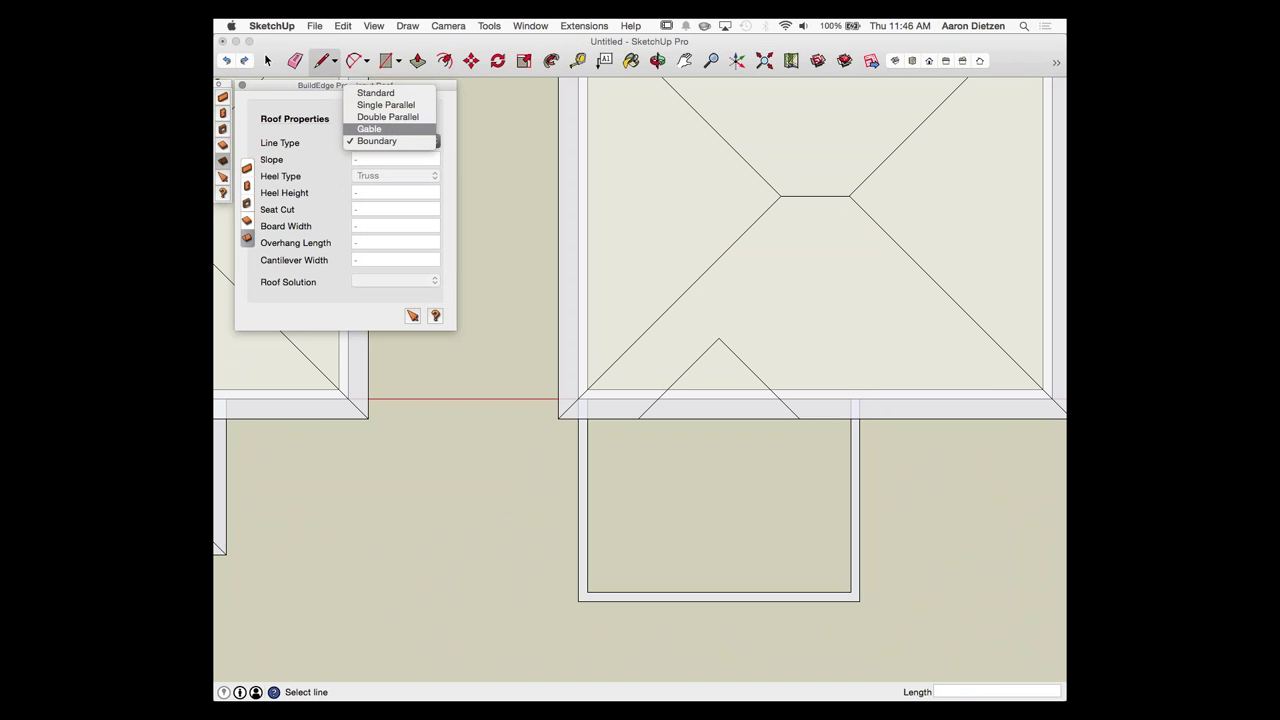
pyautogui.click(376, 92)
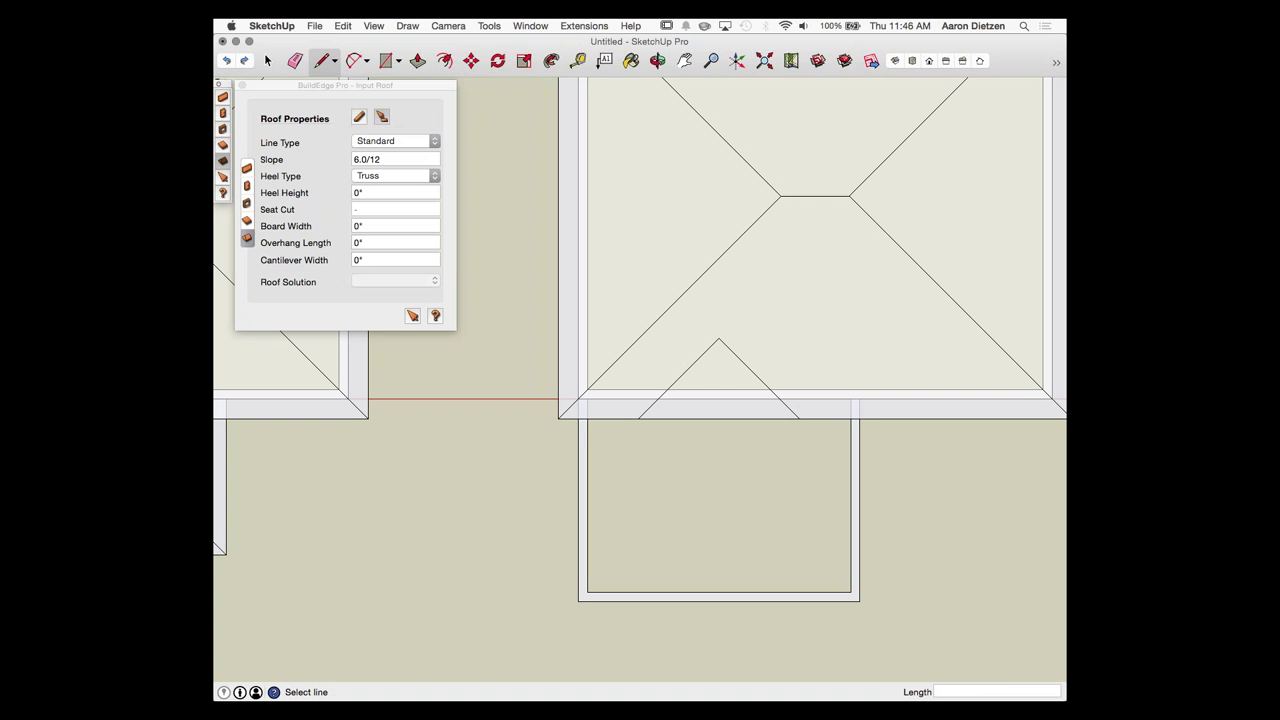
pyautogui.doubleClick(358, 193)
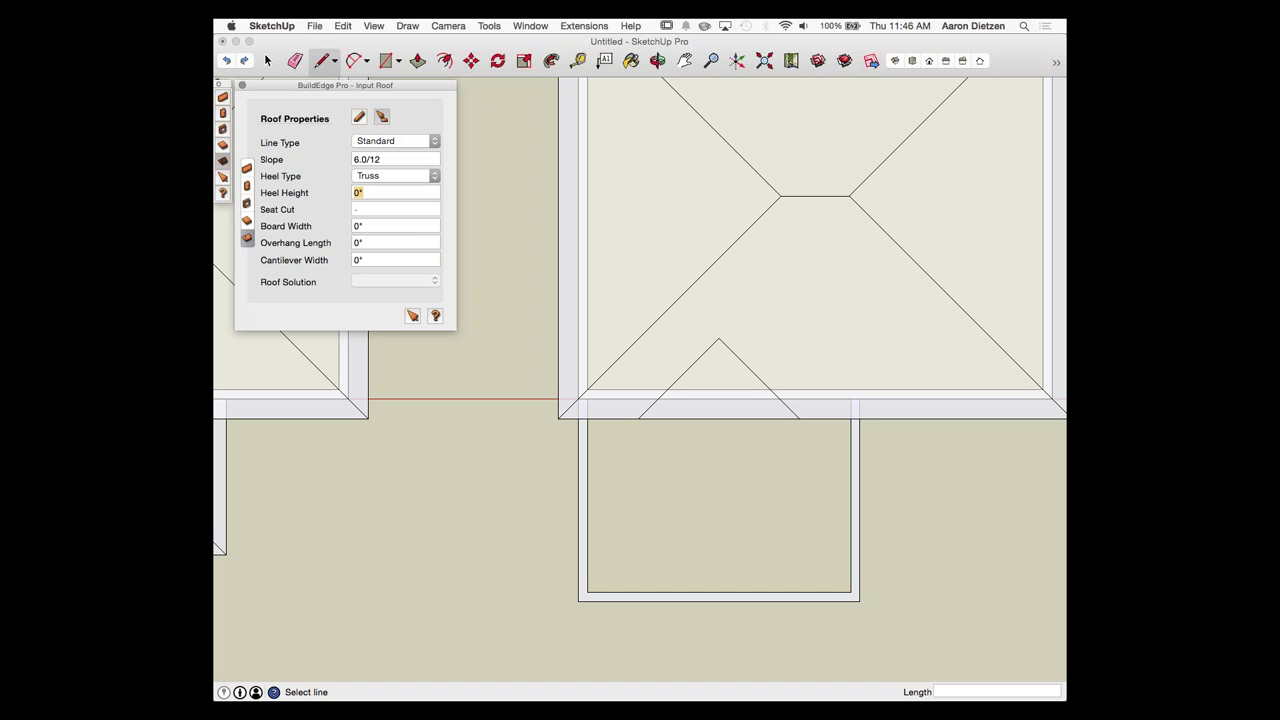
pyautogui.write('12')
pyautogui.press('Tab')
pyautogui.write('12')
pyautogui.press('Tab')
pyautogui.write('3.5')
pyautogui.press('Tab')
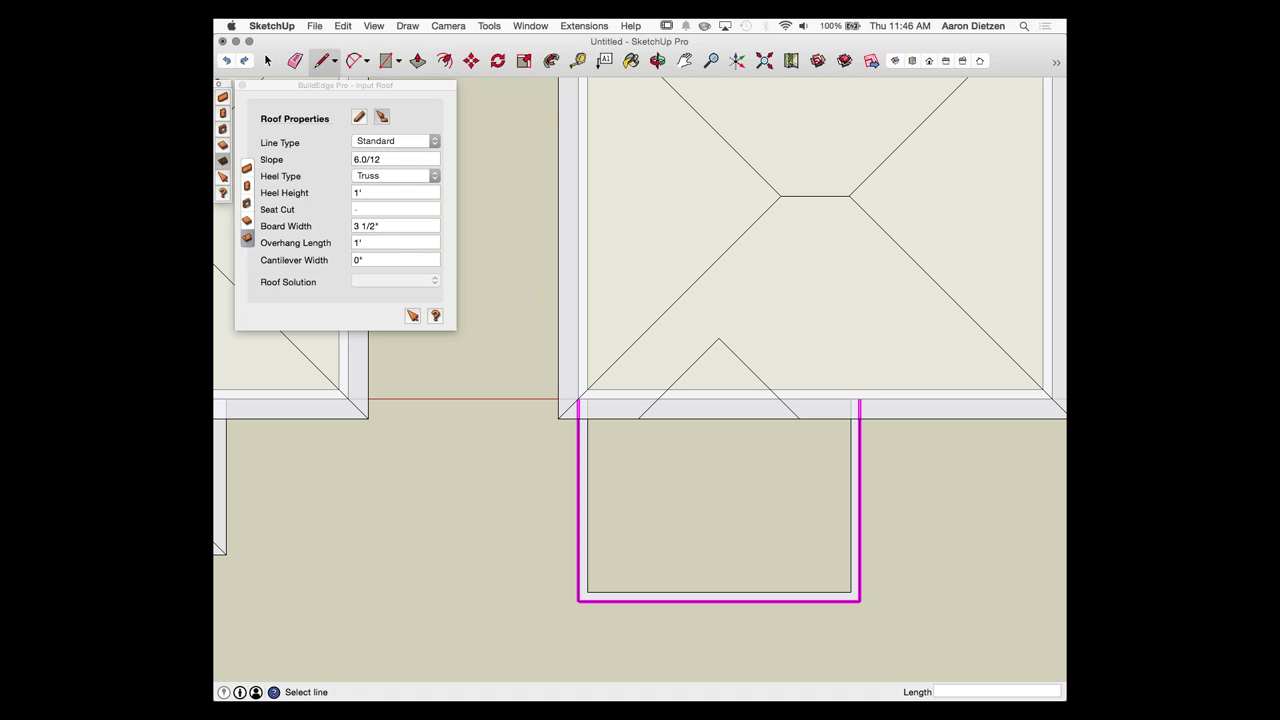
# Step: Close the bump-out's roof outline with Boundary lines along the main wall and up both traced intersection lines to the peak
pyautogui.click(395, 141)
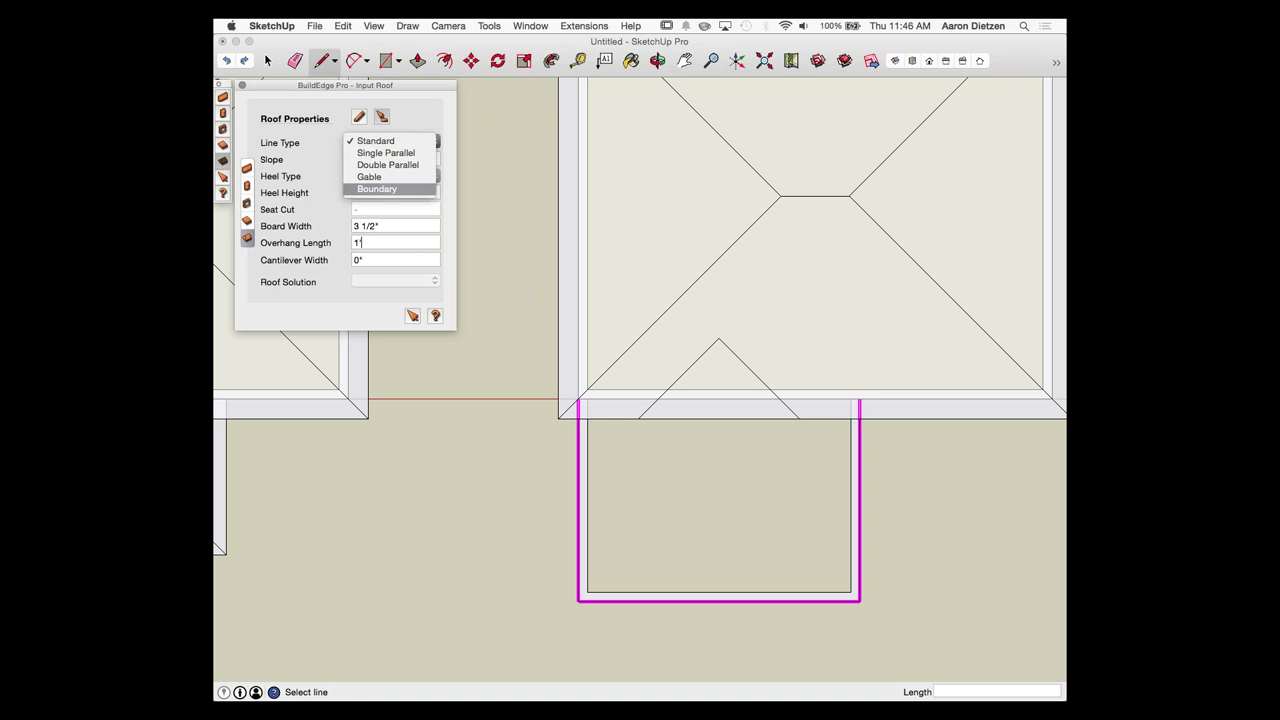
pyautogui.click(376, 183)
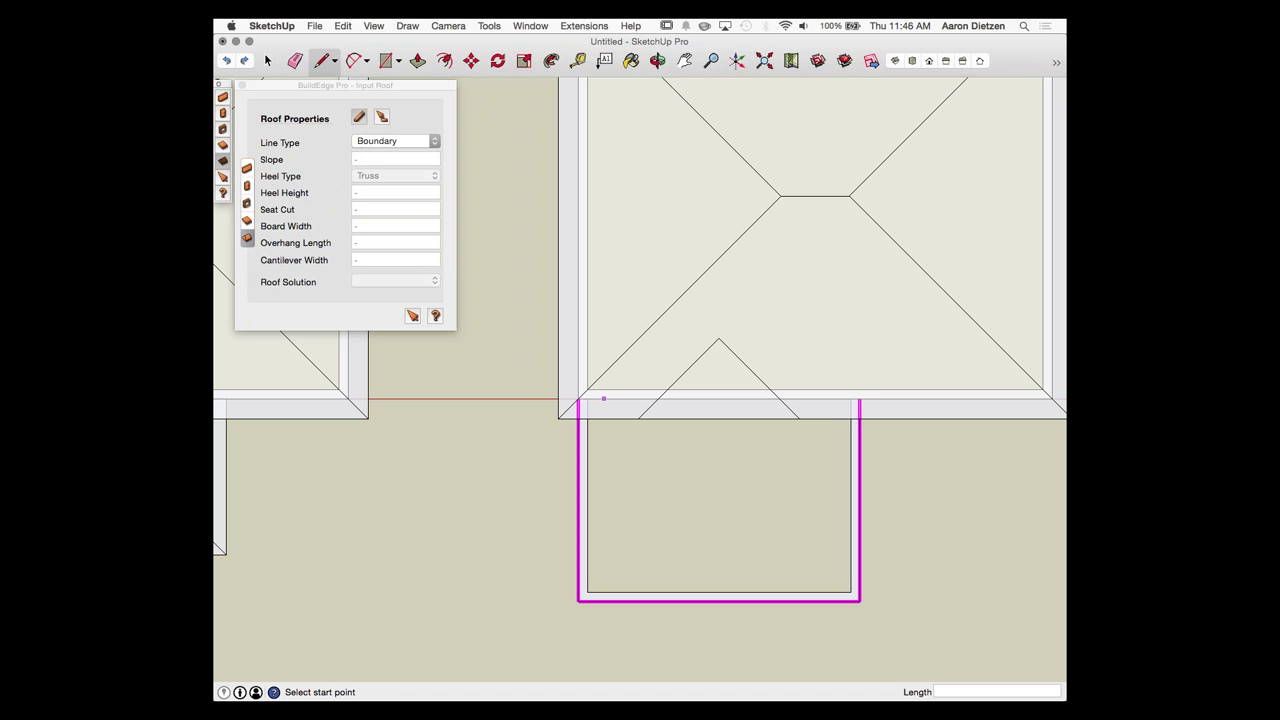
pyautogui.click(578, 399)
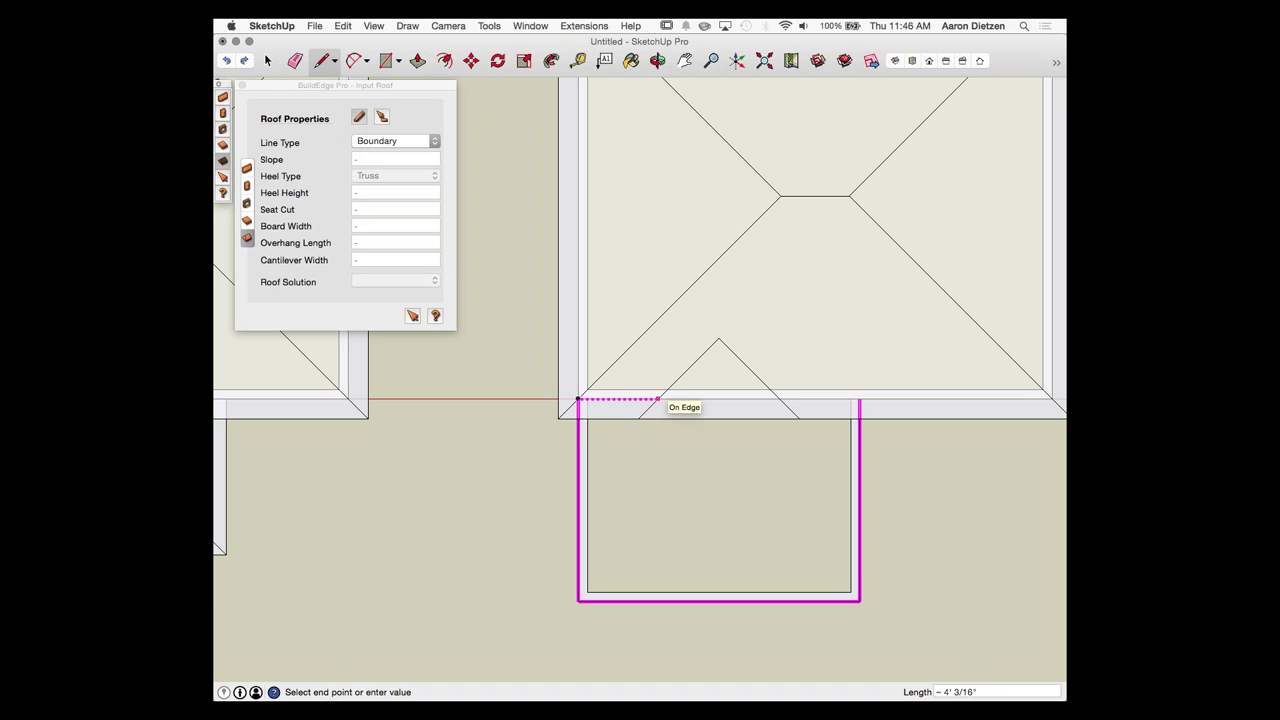
pyautogui.click(718, 340)
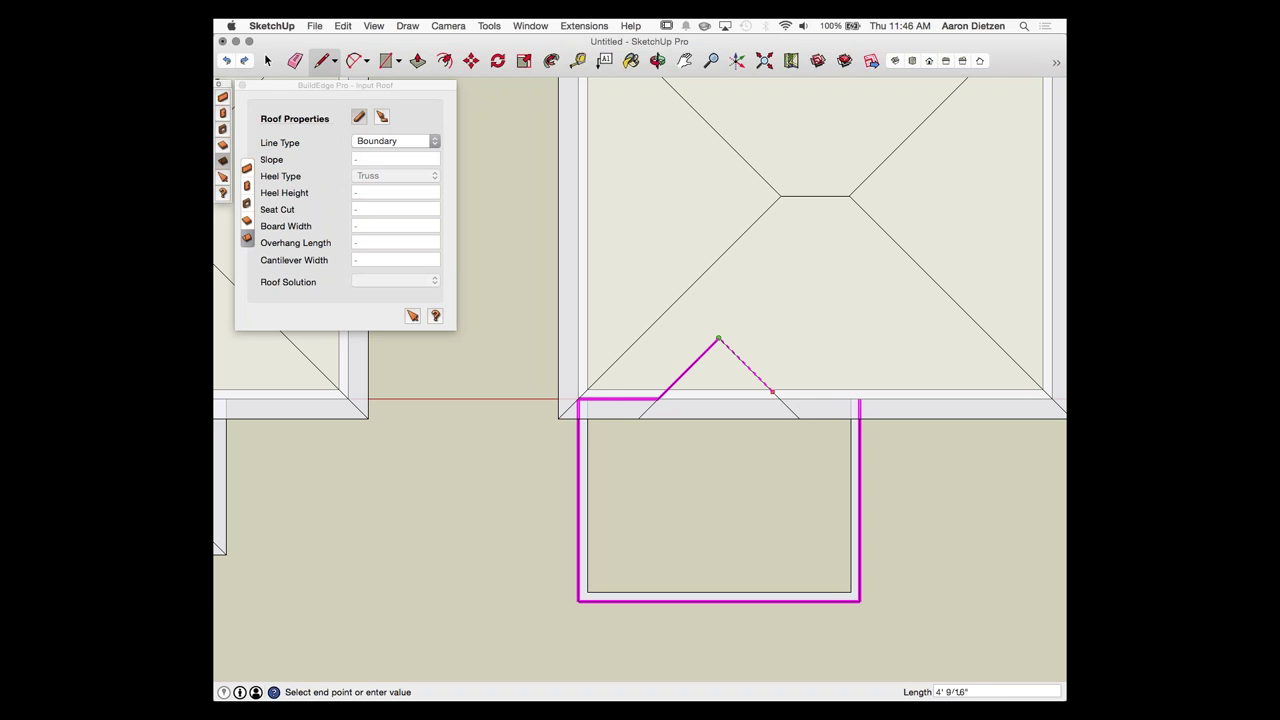
pyautogui.click(780, 400)
pyautogui.click(858, 400)
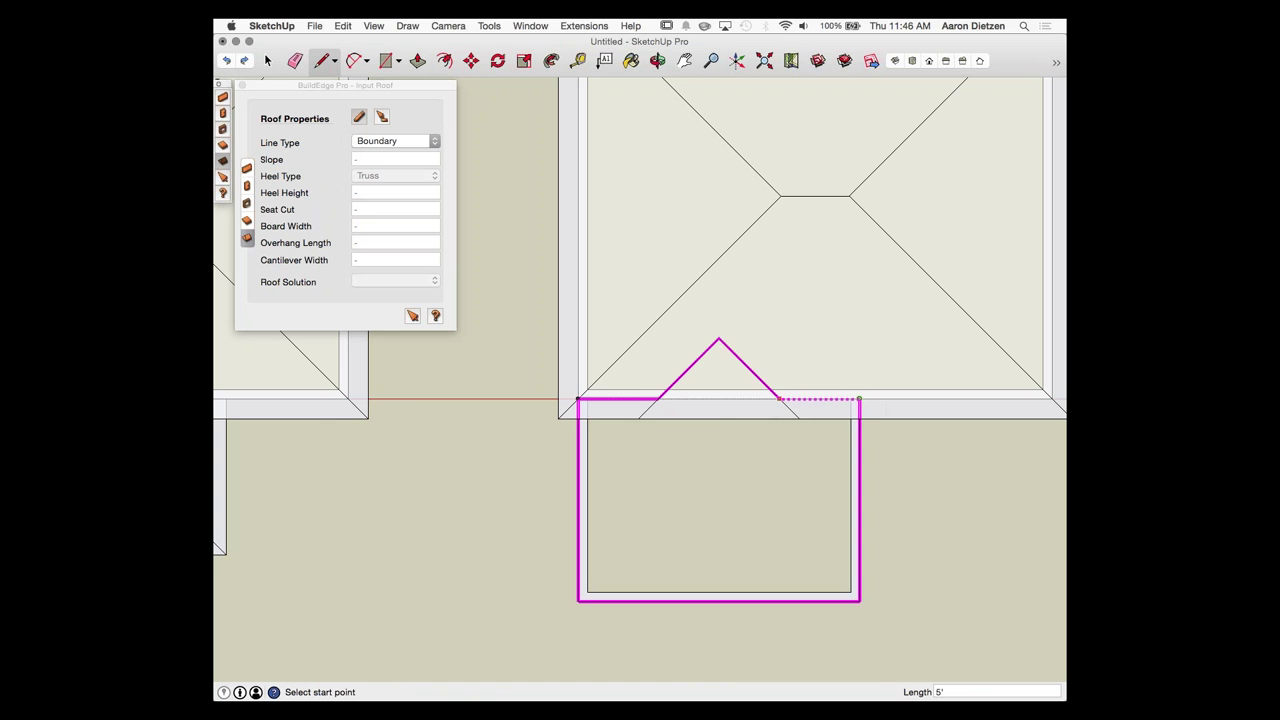
pyautogui.scroll(2, 935, 592)
pyautogui.moveTo(935, 592); pyautogui.dragTo(760, 410, button='middle')
# Step: Check the new bump-out roof in Direct Edit and delete the second building's main roof in top view
pyautogui.click(412, 316)
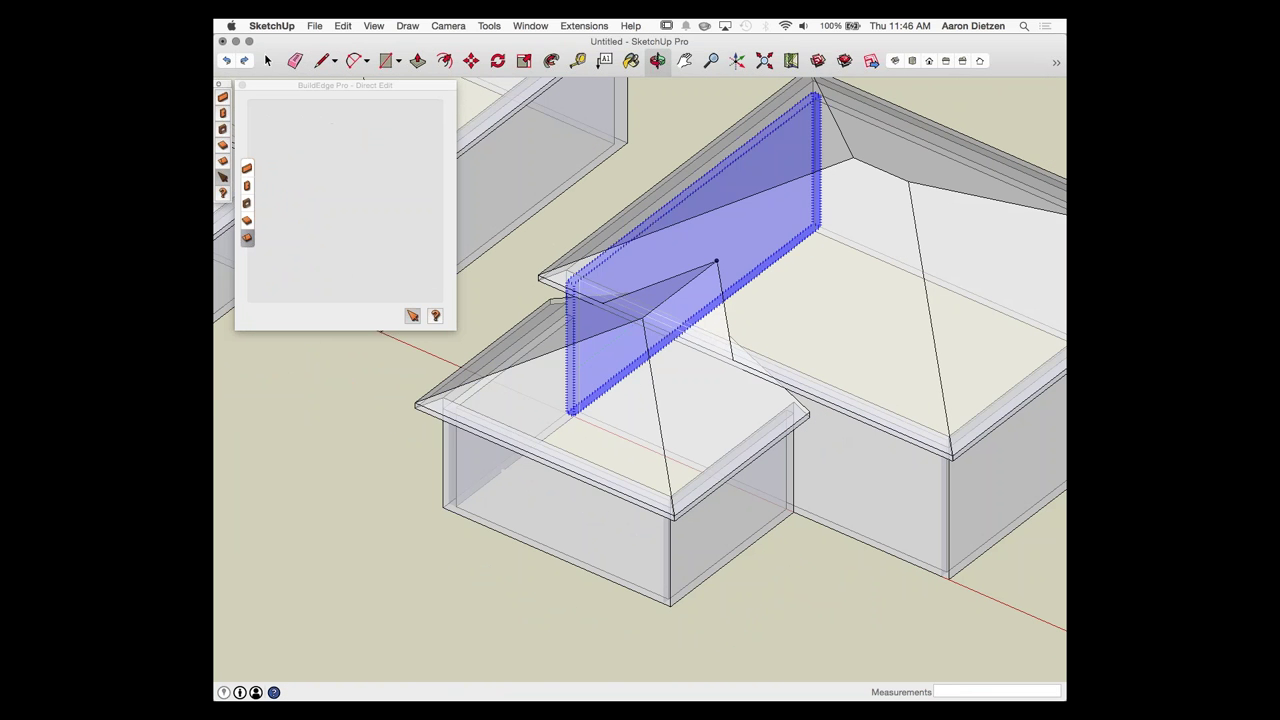
pyautogui.click(625, 453)
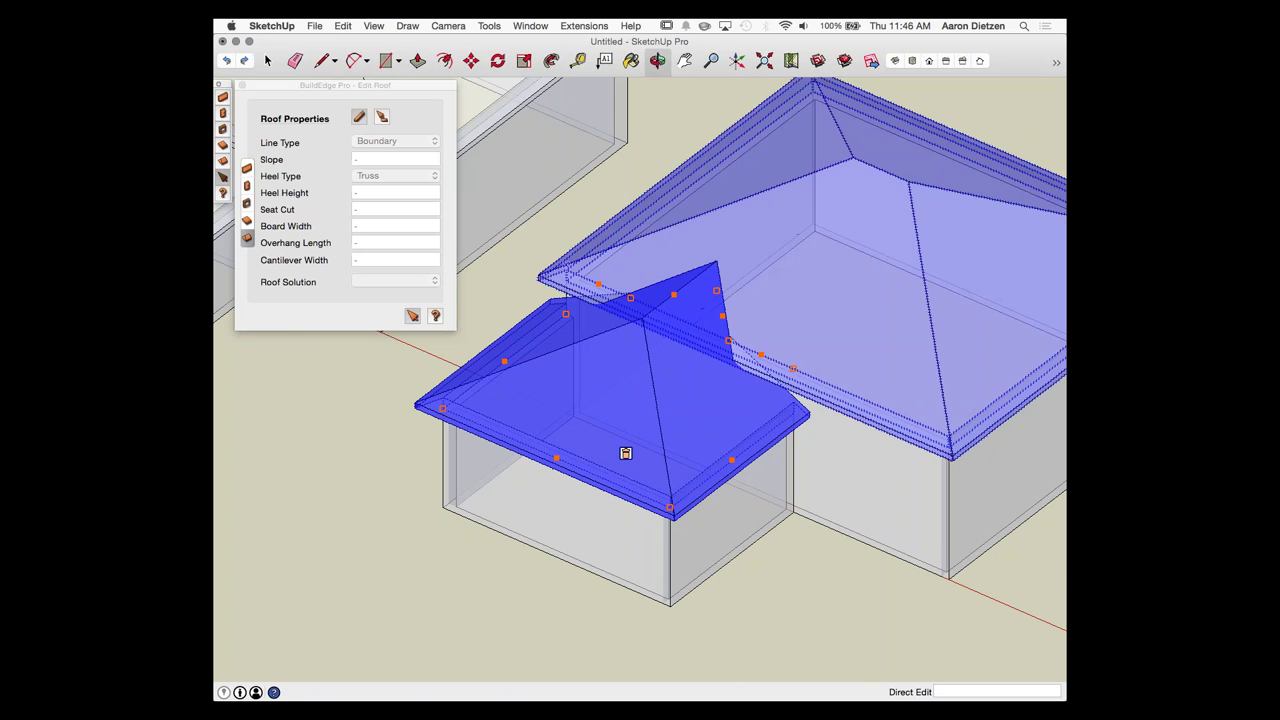
pyautogui.moveTo(625, 453); pyautogui.dragTo(590, 530, button='middle')
pyautogui.click(912, 61)
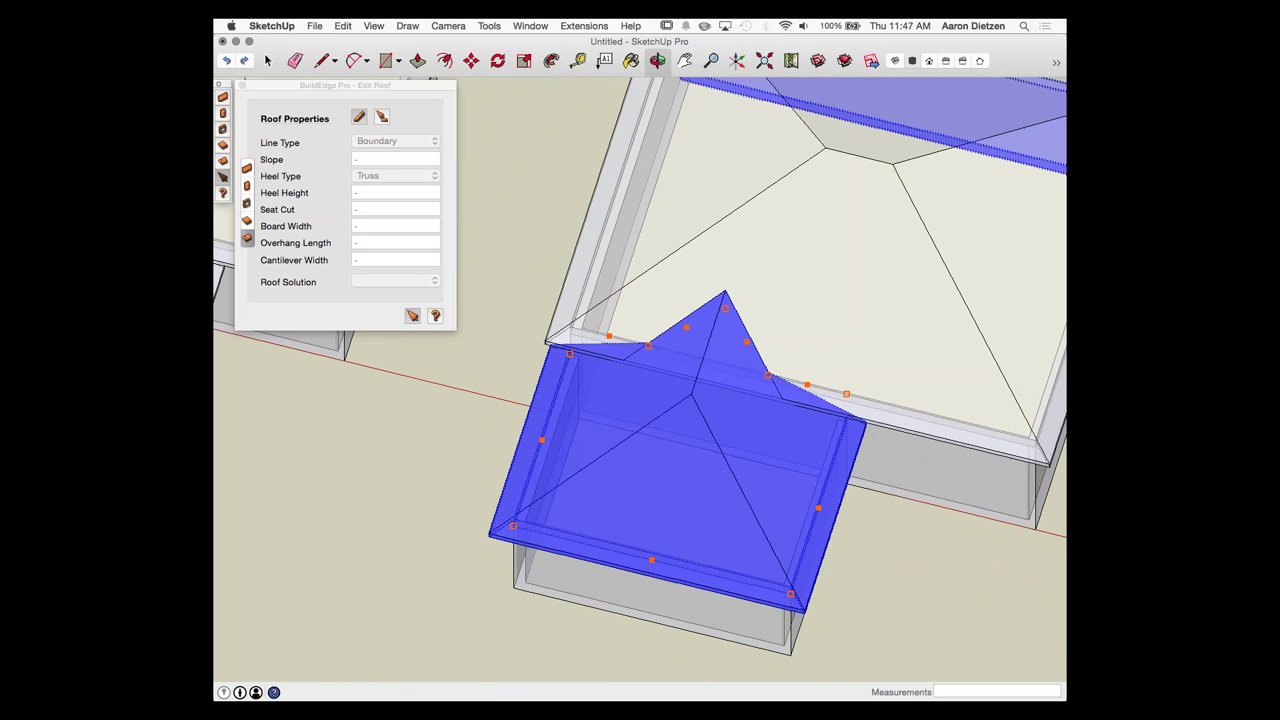
pyautogui.click(769, 300)
pyautogui.press('Delete')
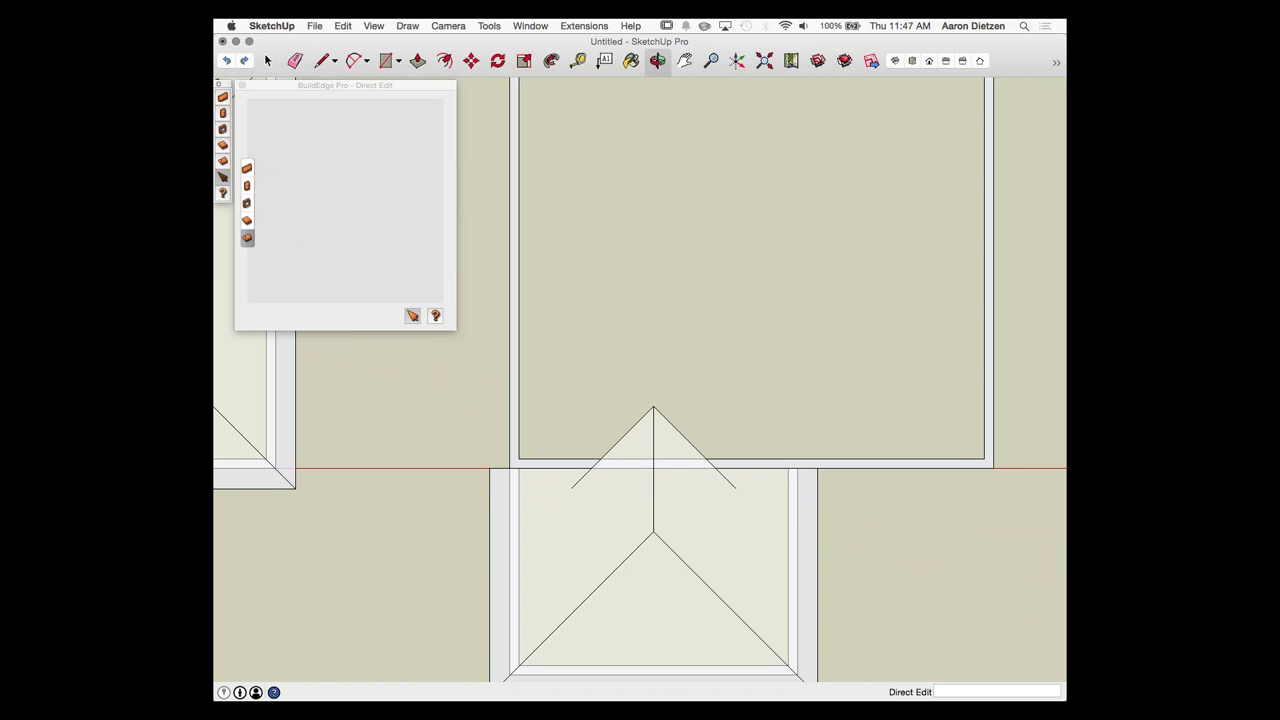
# Step: Pick the second building's three main wall edges away from the bump-out as Standard roof lines with 6.0/12 slope and 1' overhang
pyautogui.scroll(-3, 586, 392)
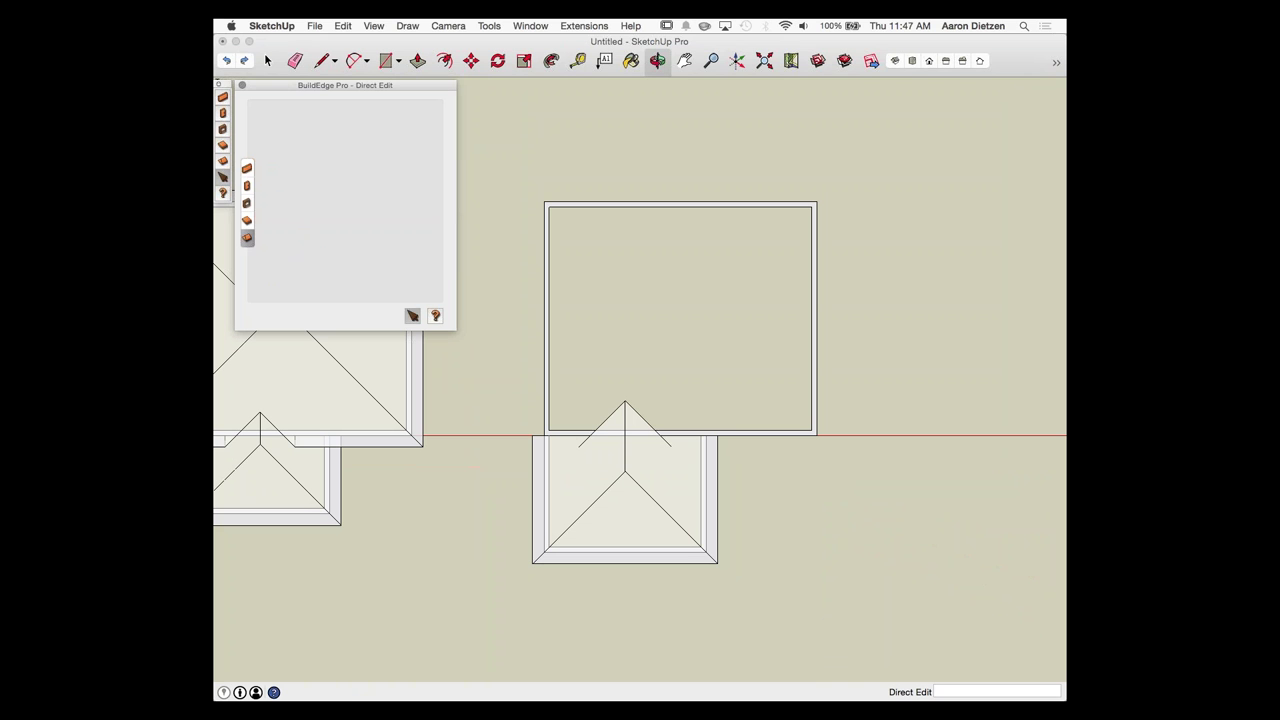
pyautogui.click(247, 221)
pyautogui.click(247, 238)
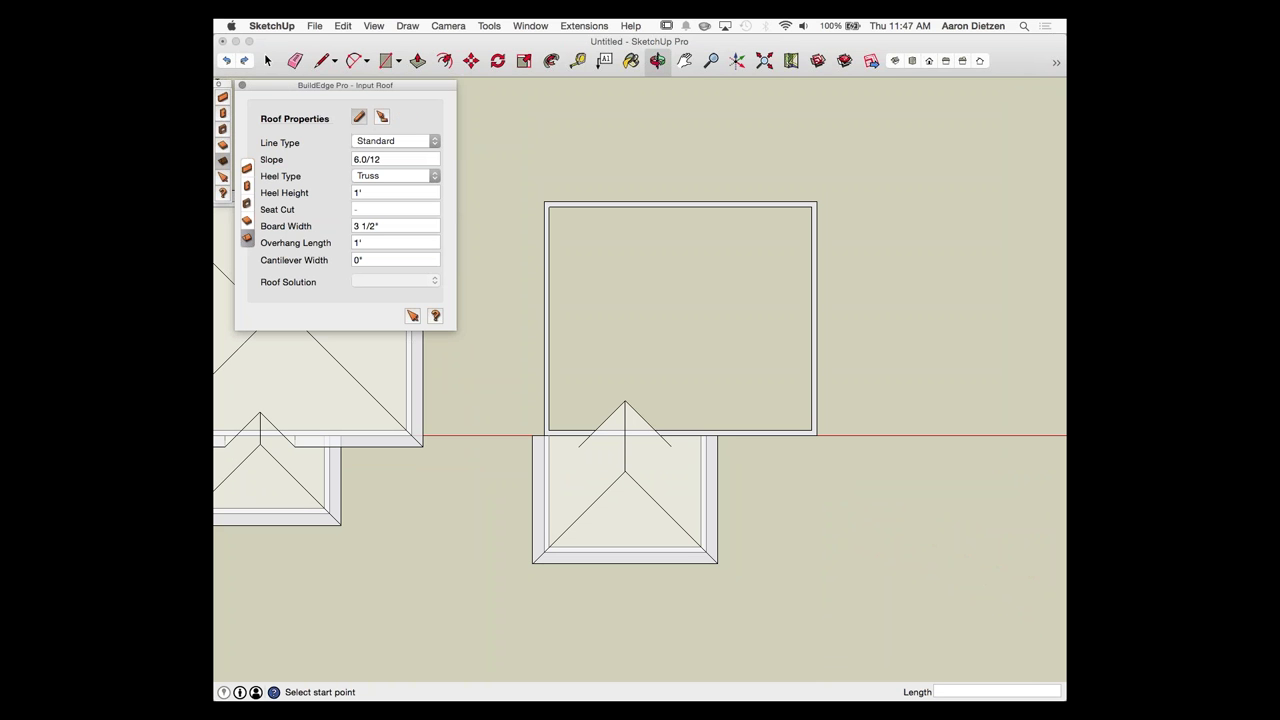
pyautogui.click(382, 117)
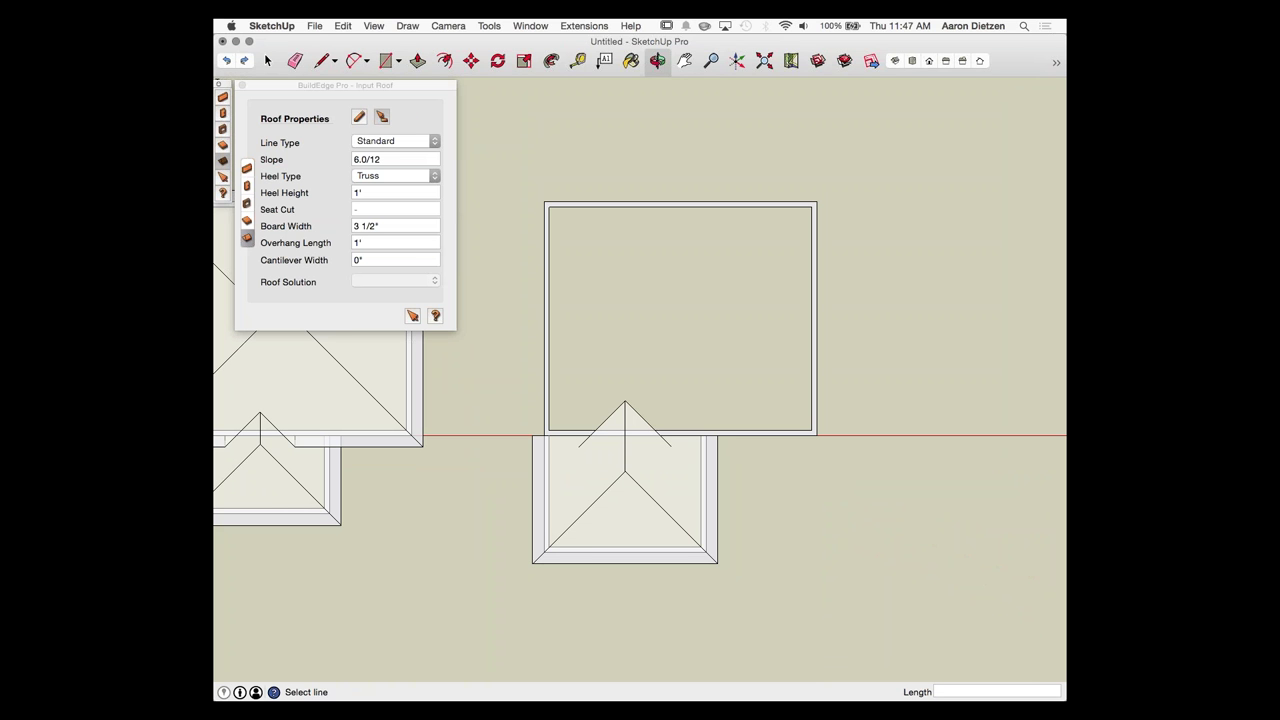
pyautogui.scroll(-1, 540, 298)
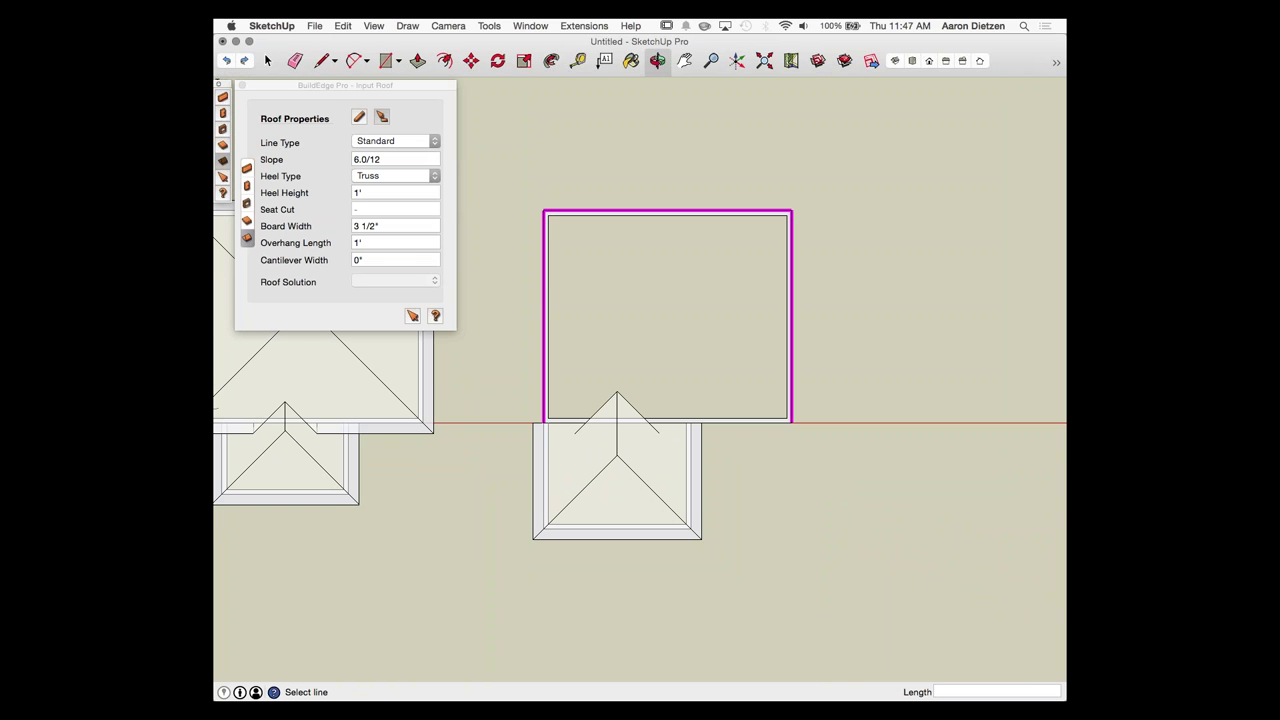
pyautogui.scroll(3, 620, 325)
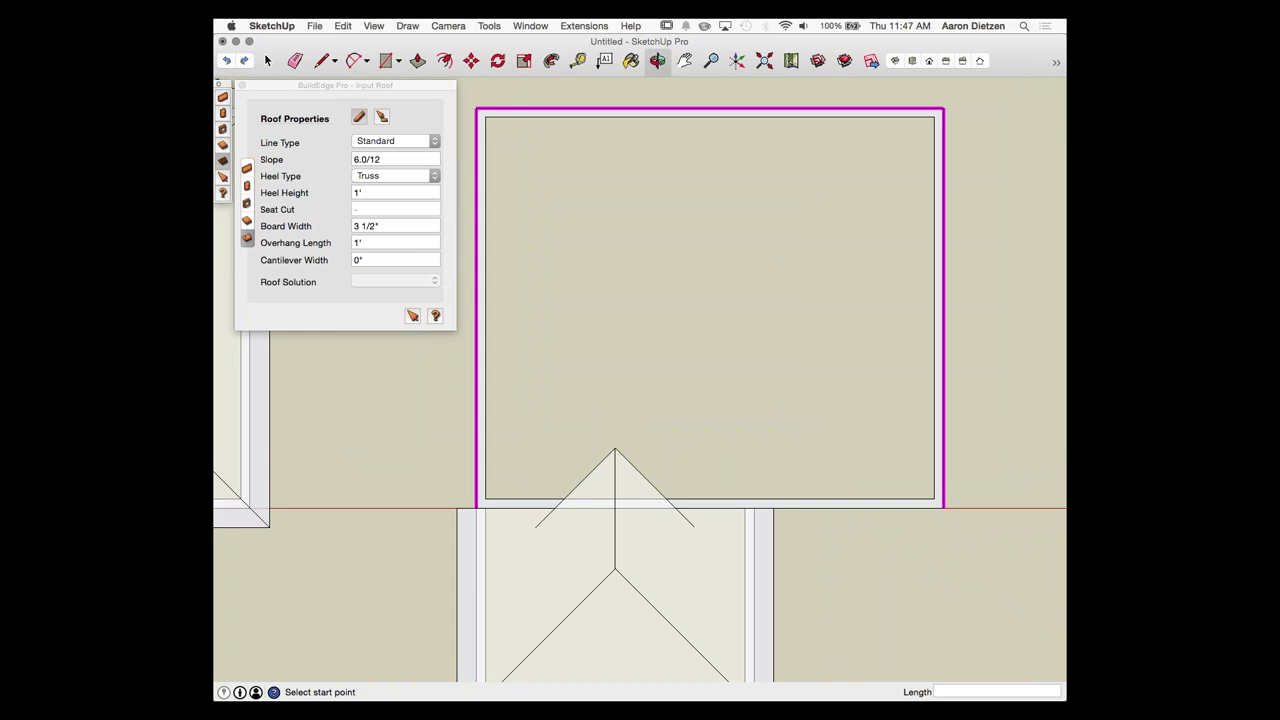
# Step: Close the second main roof's outline with Standard lines along the bump-out side and Boundary lines over the intersection peak
pyautogui.click(943, 508)
pyautogui.click(395, 141)
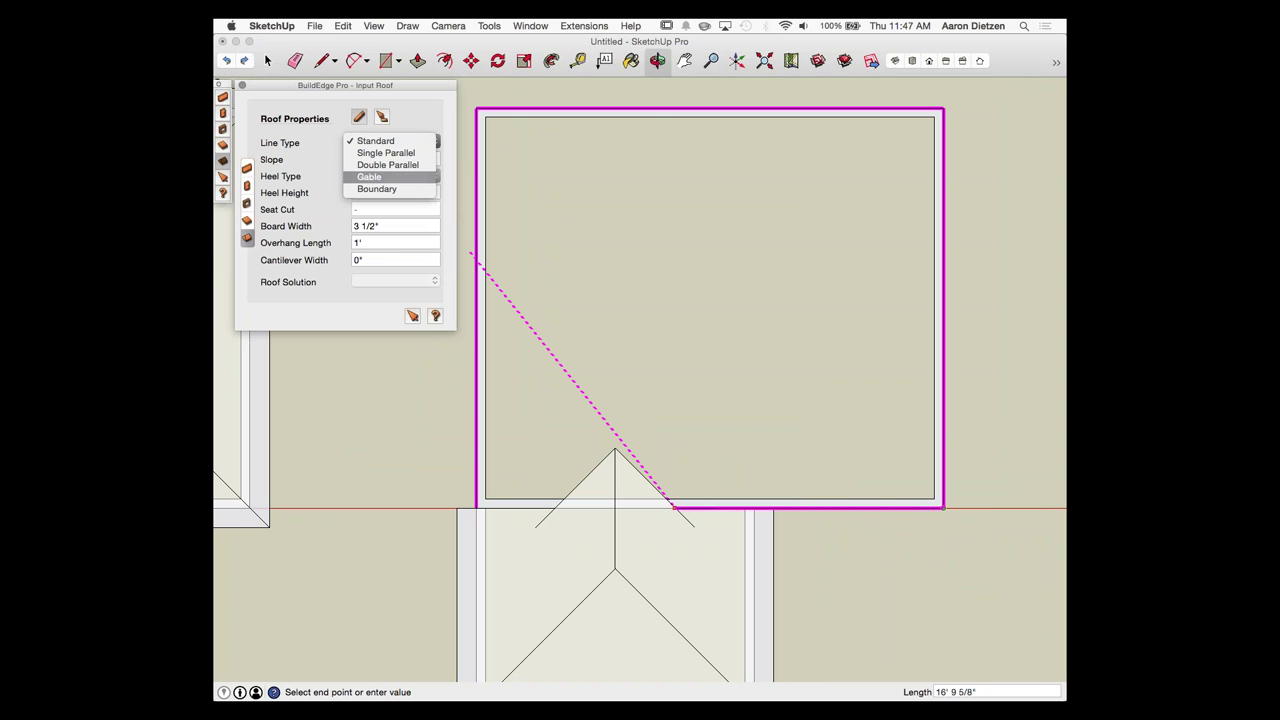
pyautogui.click(377, 189)
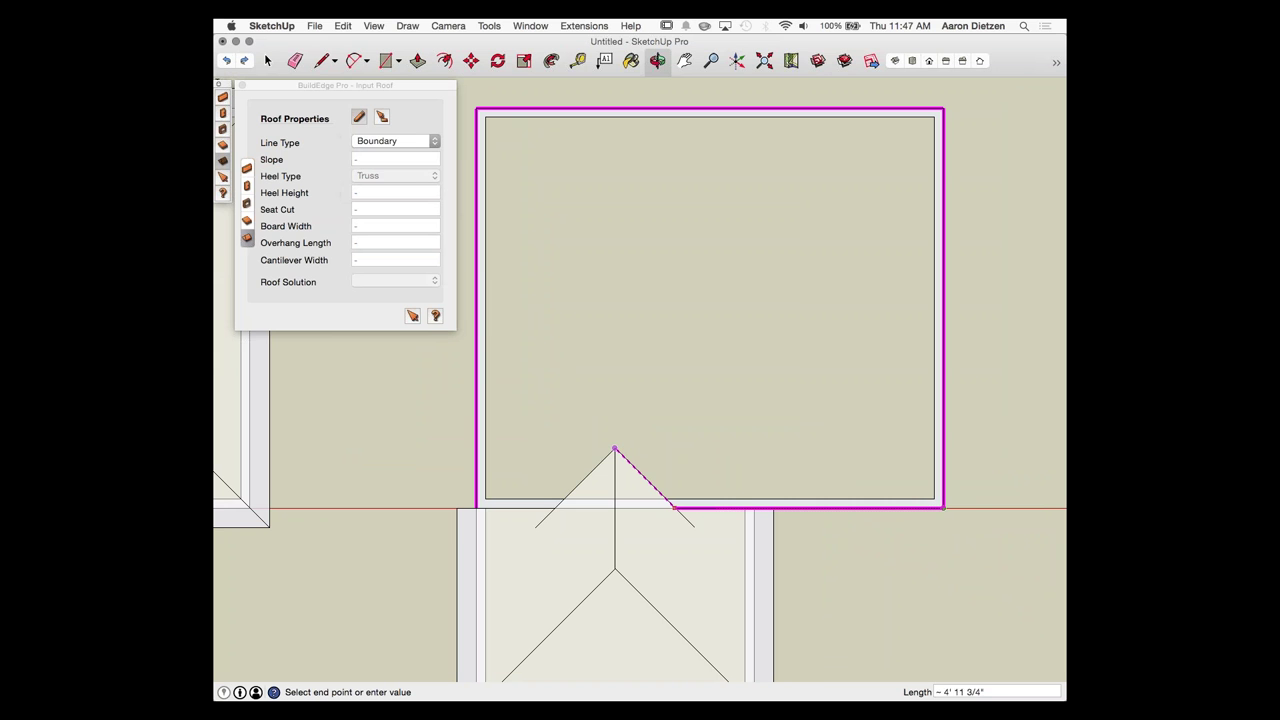
pyautogui.click(555, 508)
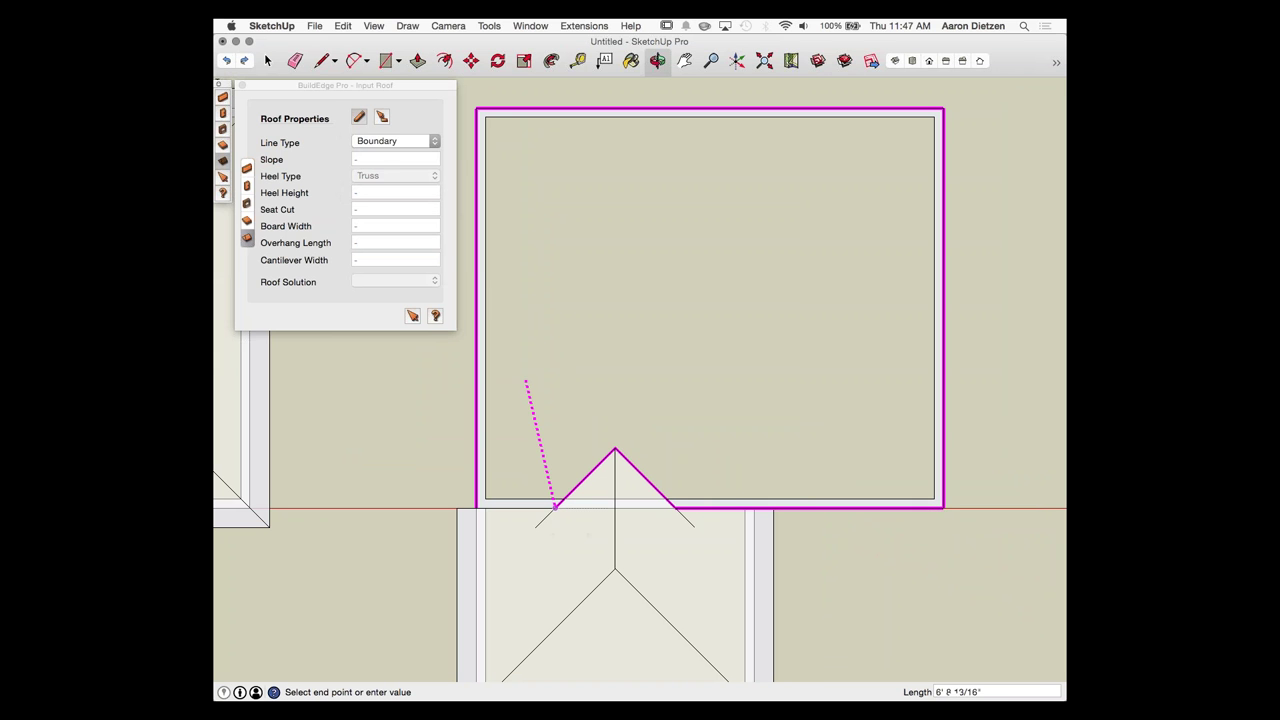
pyautogui.click(395, 141)
pyautogui.click(380, 93)
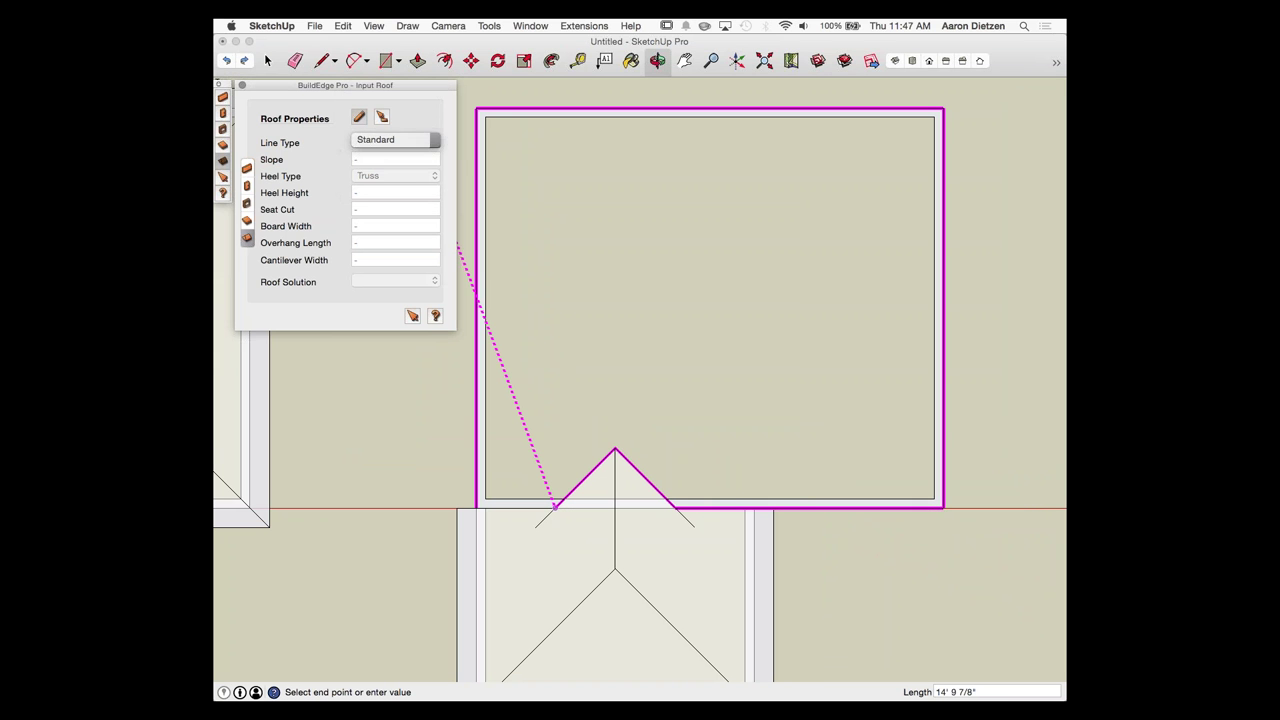
pyautogui.click(477, 508)
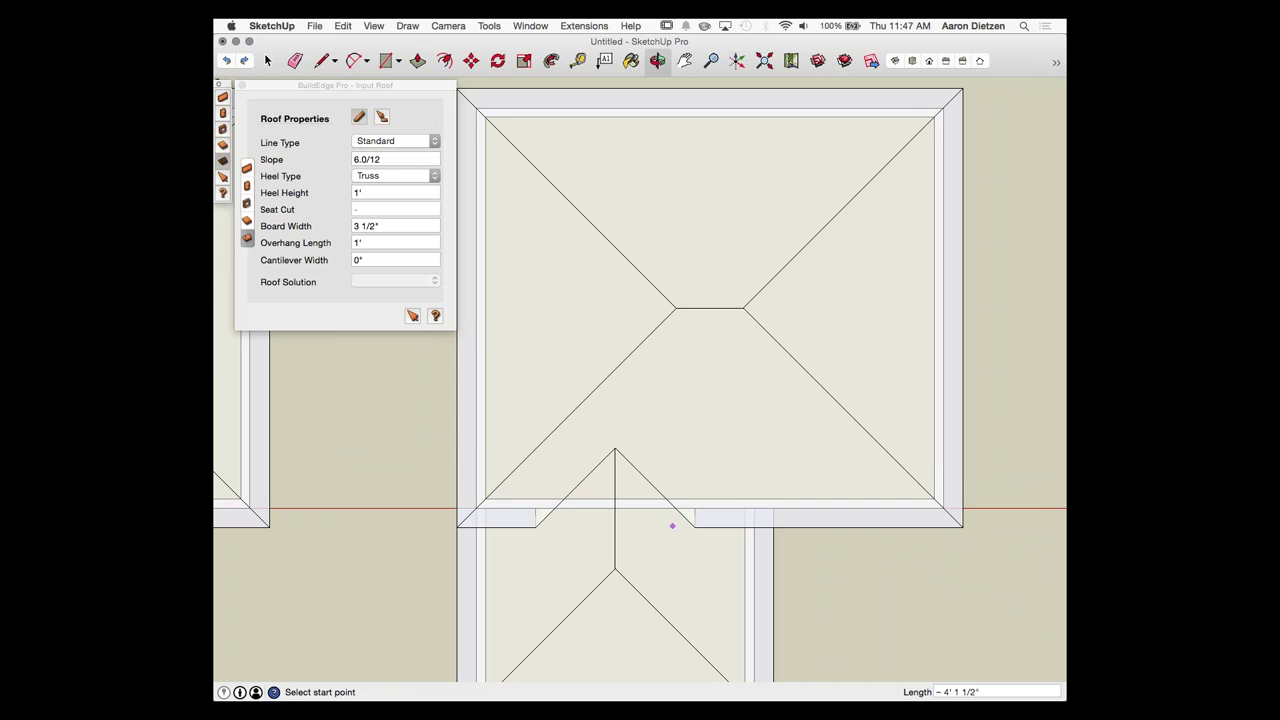
# Step: Turn off the see-through X-ray display so the roofs and walls show opaque faces
pyautogui.moveTo(951, 491); pyautogui.dragTo(785, 108, button='middle')
pyautogui.scroll(-8, 865, 236)
pyautogui.moveTo(683, 298); pyautogui.dragTo(738, 376, button='middle')
pyautogui.scroll(5, 745, 305)
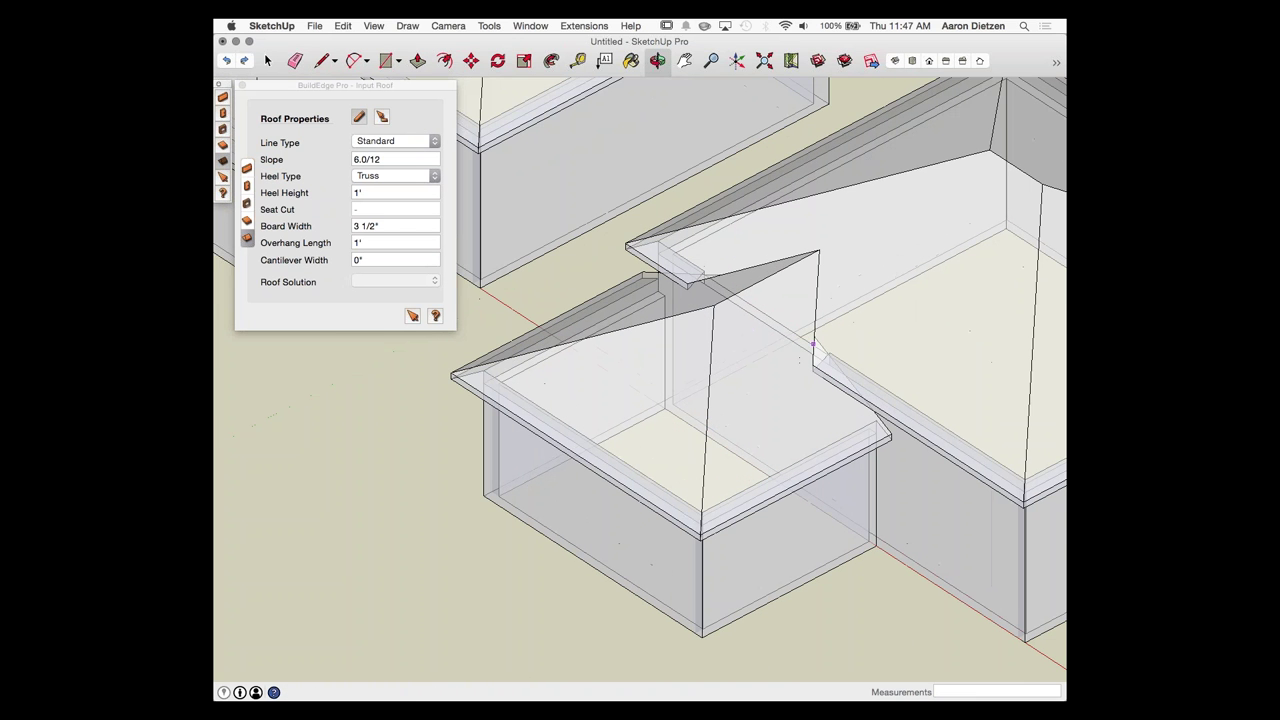
pyautogui.click(1056, 63)
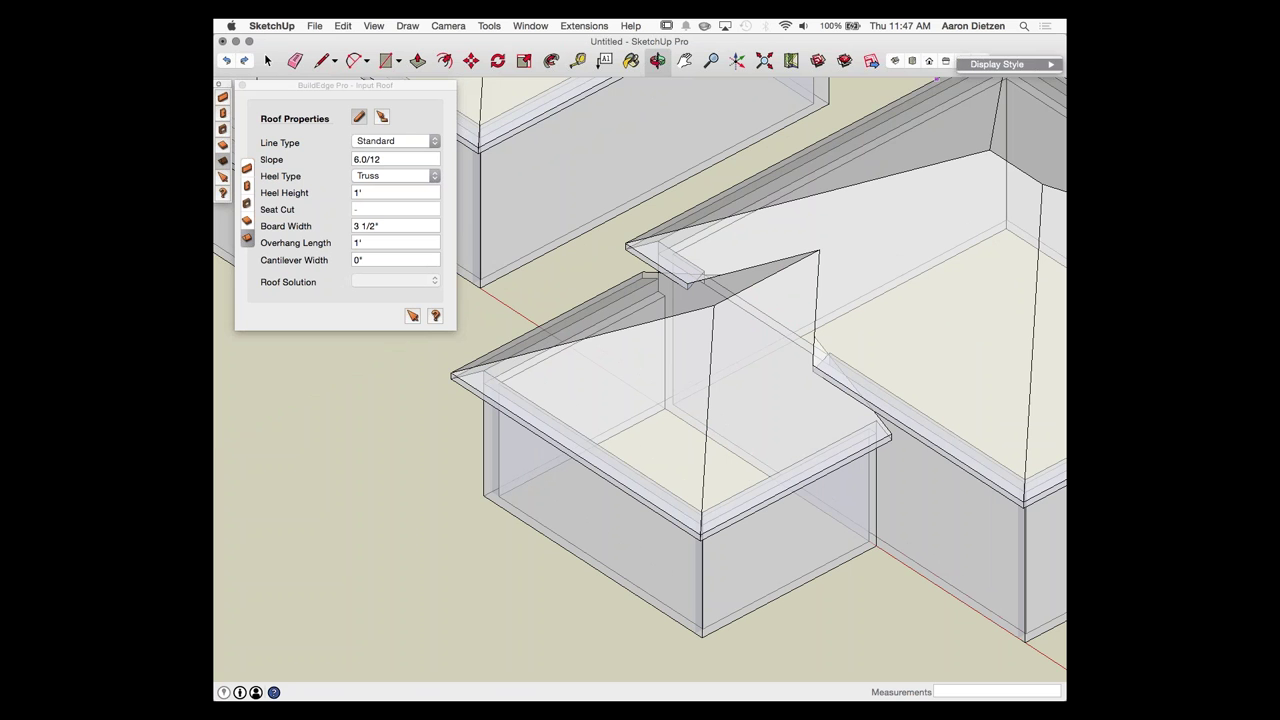
pyautogui.moveTo(1008, 65)
pyautogui.click(908, 65)
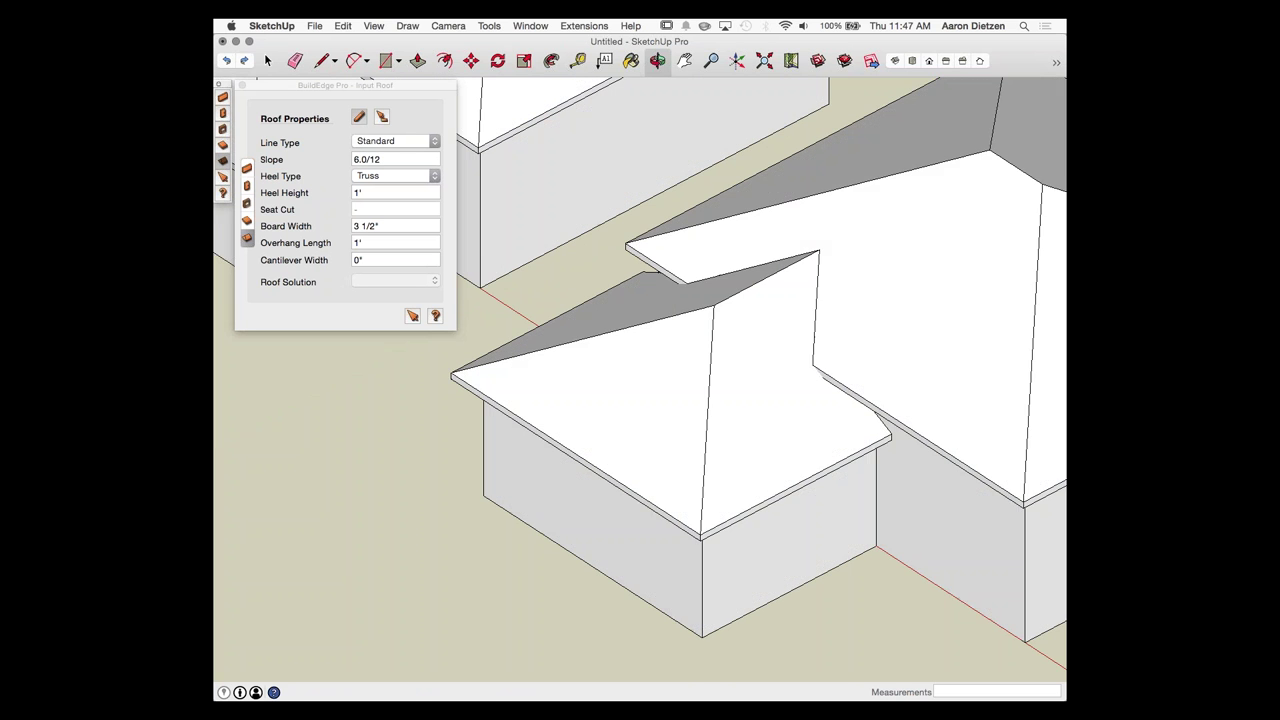
# Step: Compare the roof intersections of both buildings from several sides
pyautogui.scroll(2, 685, 180)
pyautogui.moveTo(685, 185); pyautogui.dragTo(701, 223, button='middle')
pyautogui.scroll(-3, 701, 223)
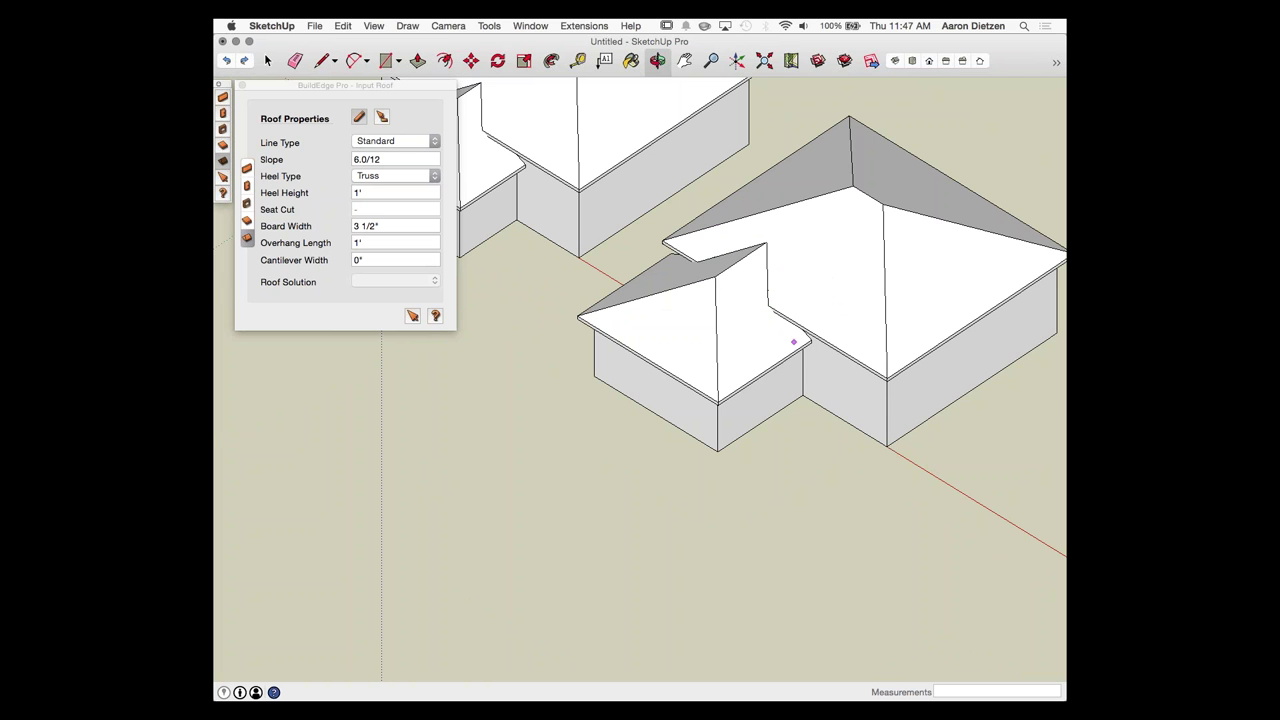
pyautogui.scroll(-3, 793, 342)
pyautogui.scroll(2, 812, 298)
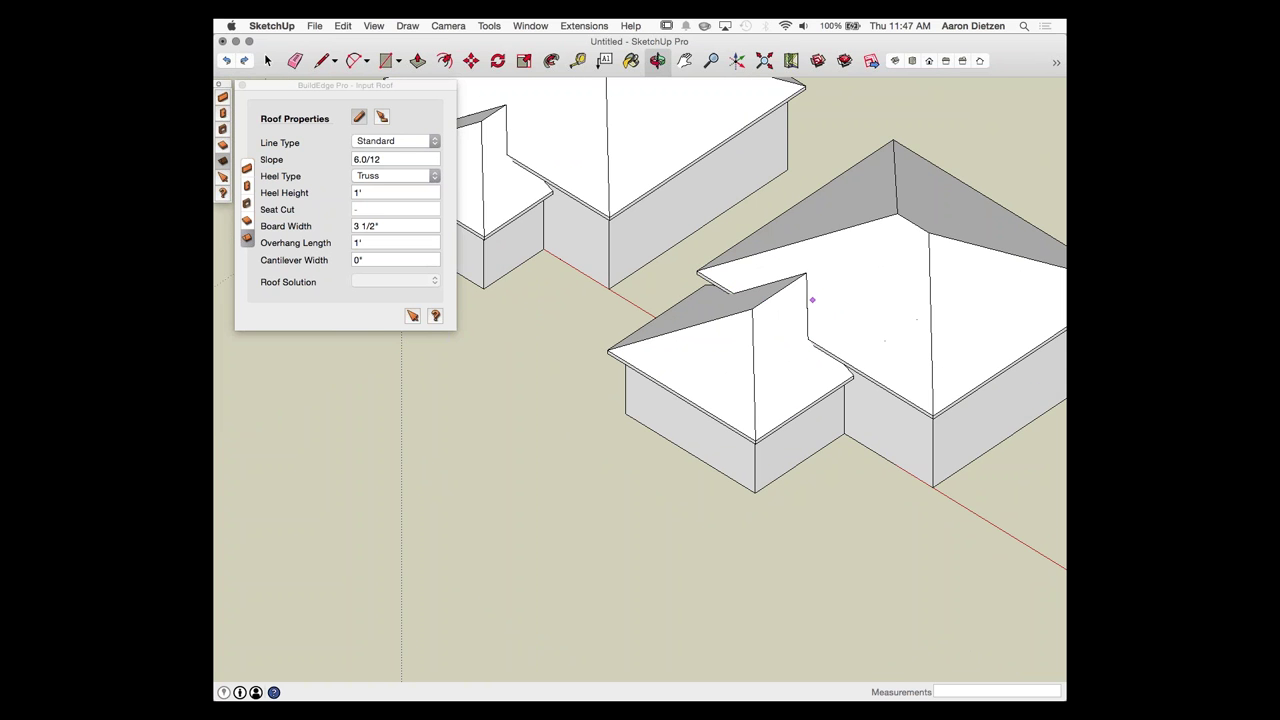
pyautogui.scroll(-2, 812, 300)
pyautogui.scroll(3, 622, 188)
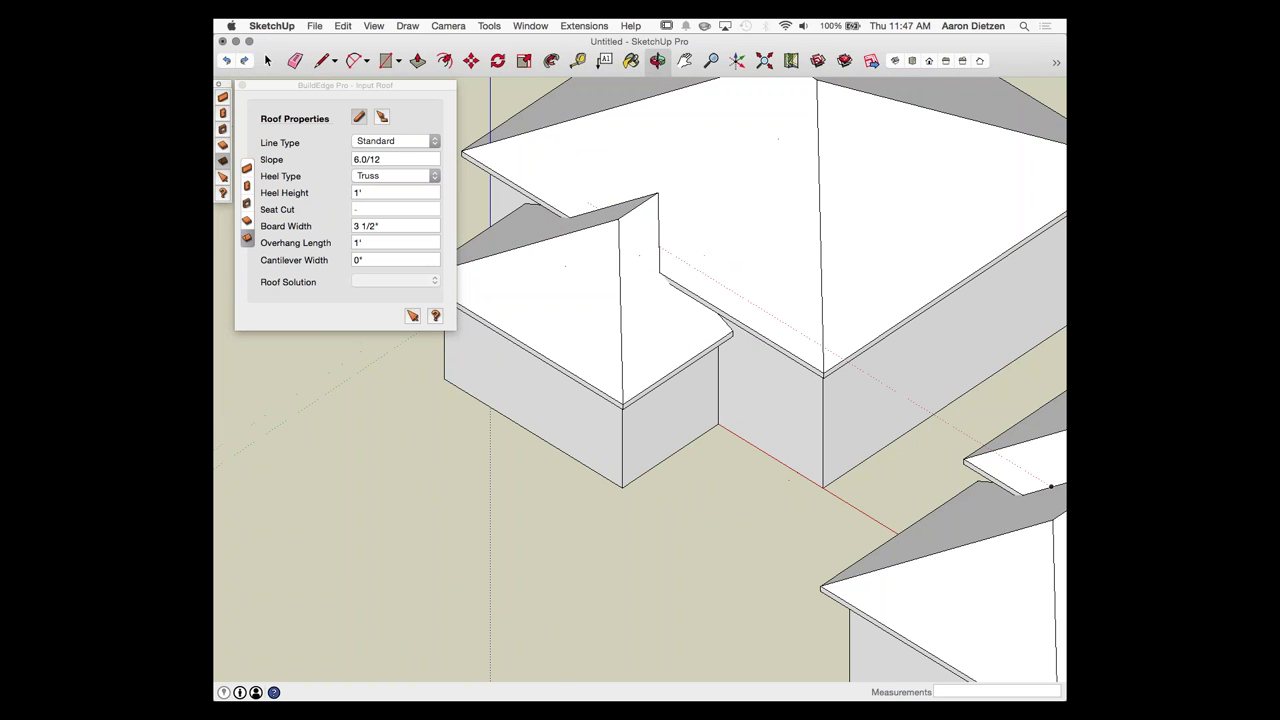
pyautogui.scroll(-3, 615, 351)
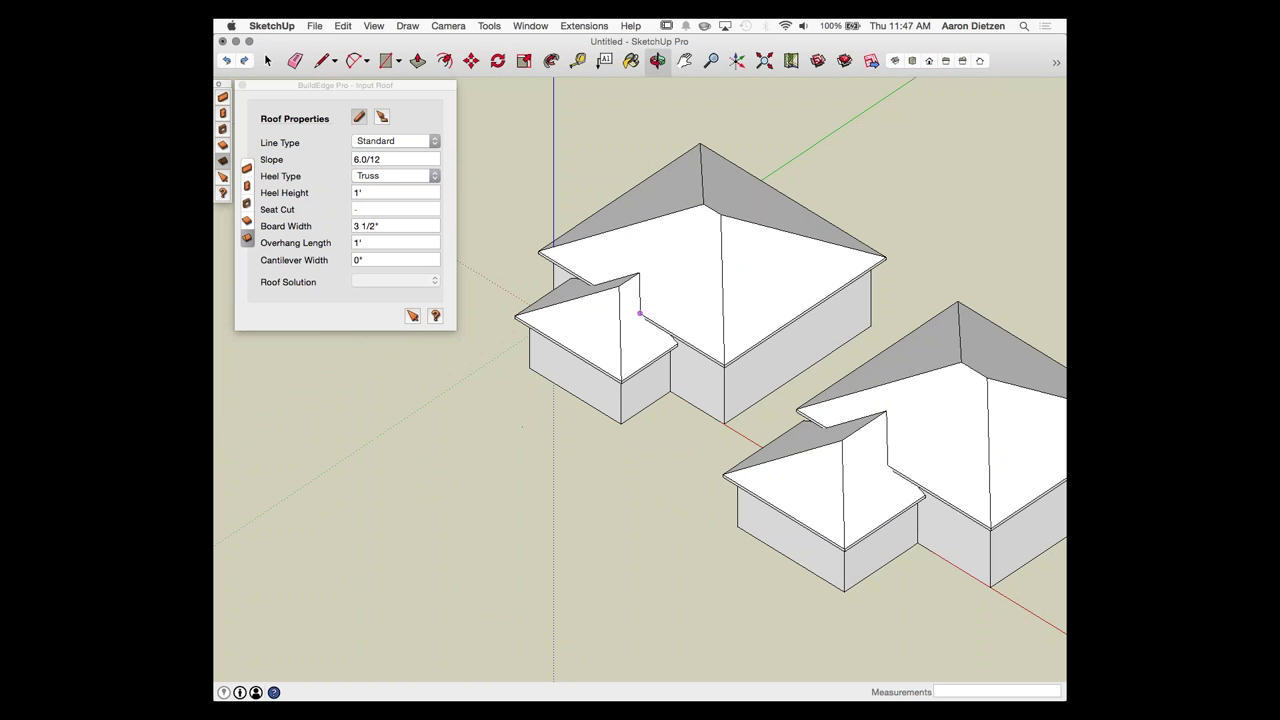
pyautogui.moveTo(842, 456); pyautogui.dragTo(1008, 383, button='middle')
pyautogui.scroll(-2, 1005, 383)
pyautogui.moveTo(737, 343); pyautogui.dragTo(803, 243, button='middle')
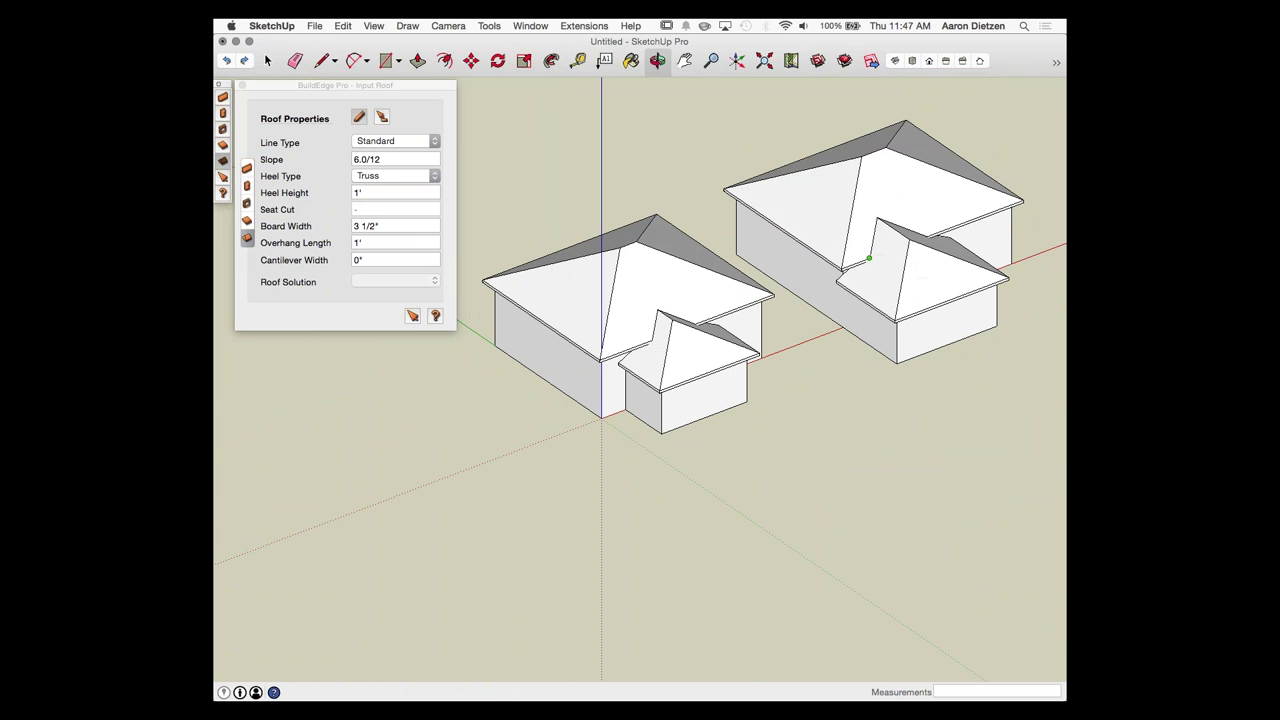
pyautogui.scroll(2, 940, 236)
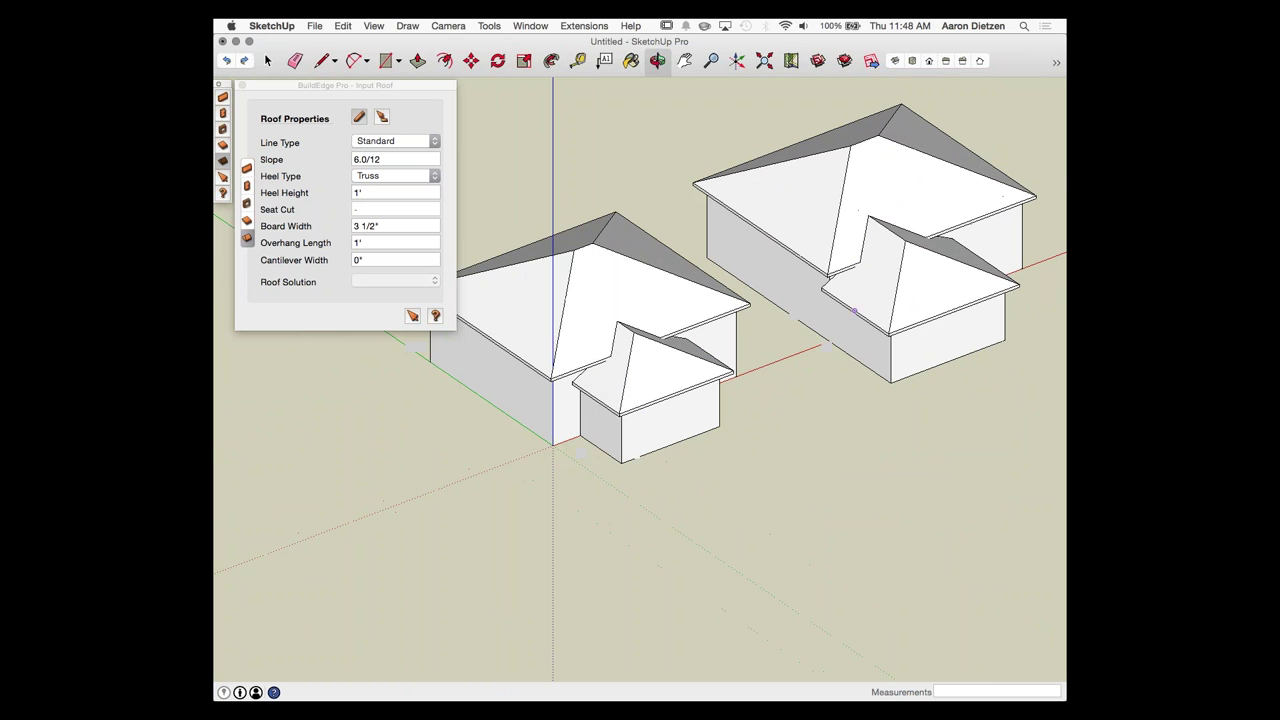
pyautogui.scroll(2, 930, 230)
pyautogui.scroll(2, 871, 194)
pyautogui.moveTo(871, 194); pyautogui.dragTo(850, 263, button='middle')
pyautogui.scroll(-6, 850, 263)
pyautogui.scroll(3, 850, 263)
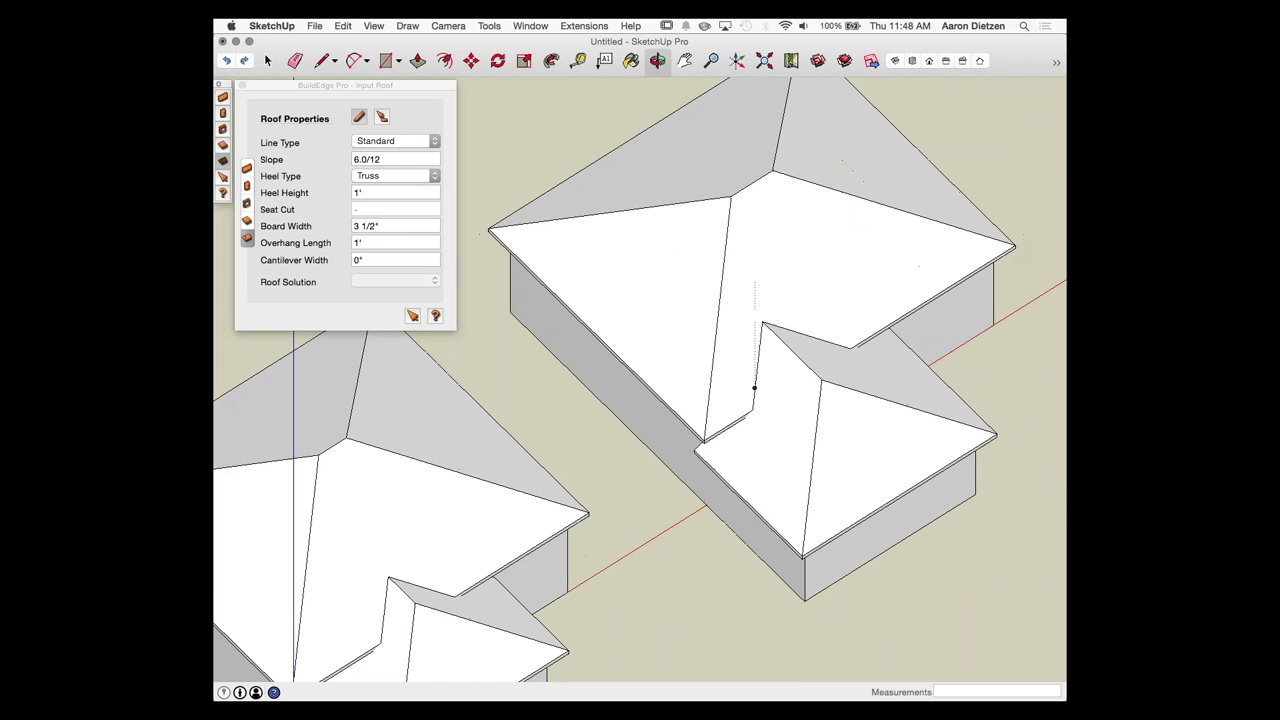
# Step: Set the overhang of the second bump-out roof to 2' on the side flush with the main building's wall, using Direct Edit
pyautogui.click(412, 316)
pyautogui.click(693, 331)
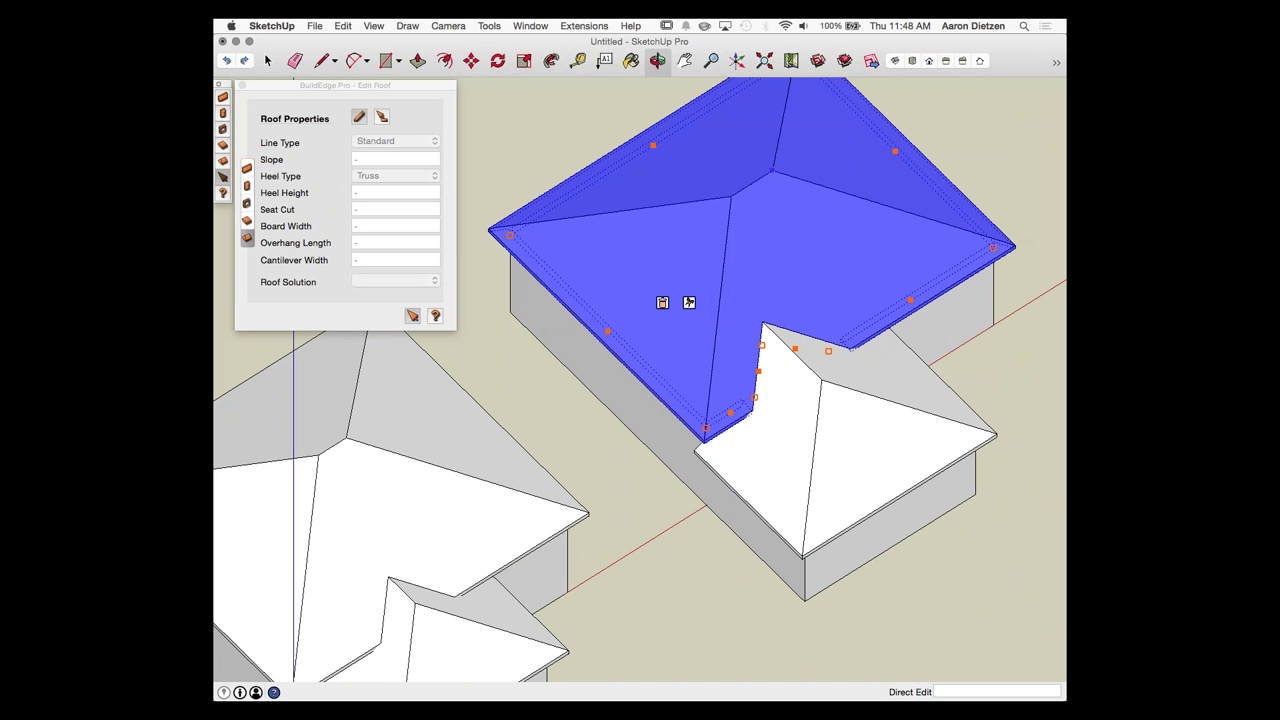
pyautogui.click(817, 420)
pyautogui.click(766, 286)
pyautogui.click(827, 418)
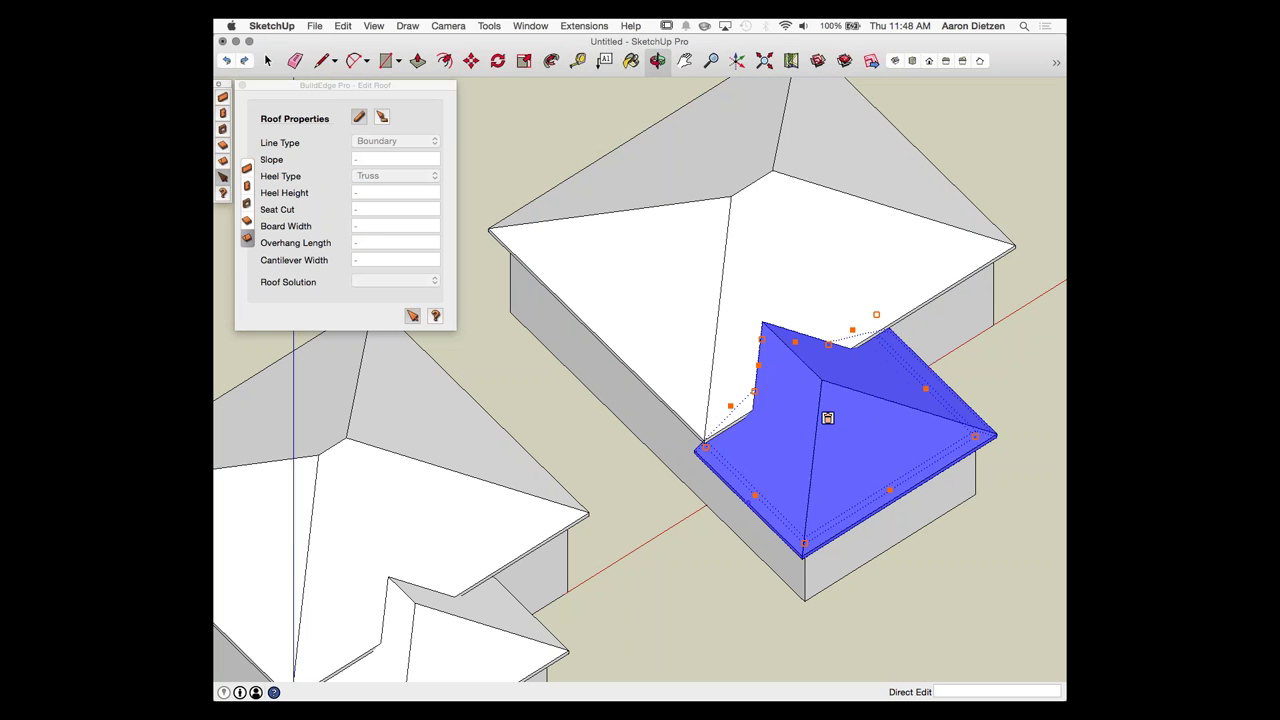
pyautogui.click(743, 486)
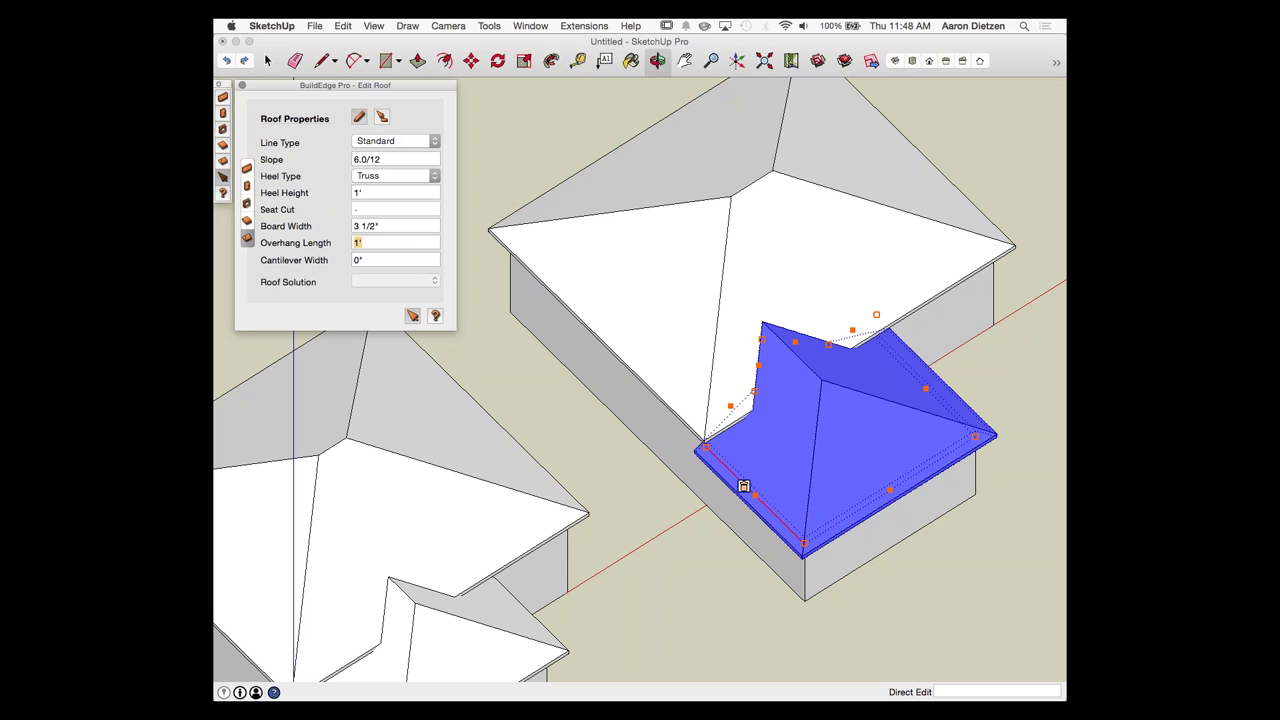
pyautogui.write("2'")
pyautogui.press('Return')
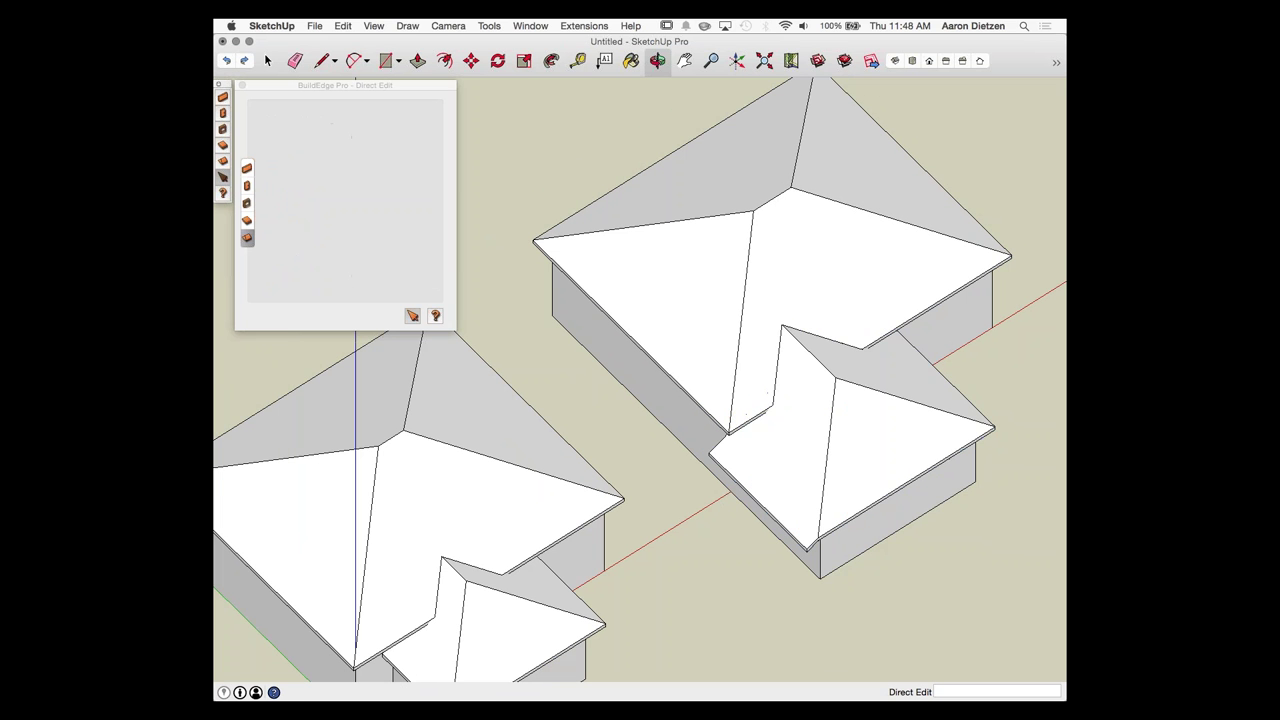
pyautogui.moveTo(757, 403); pyautogui.dragTo(660, 345, button='middle')
pyautogui.scroll(-1, 914, 190)
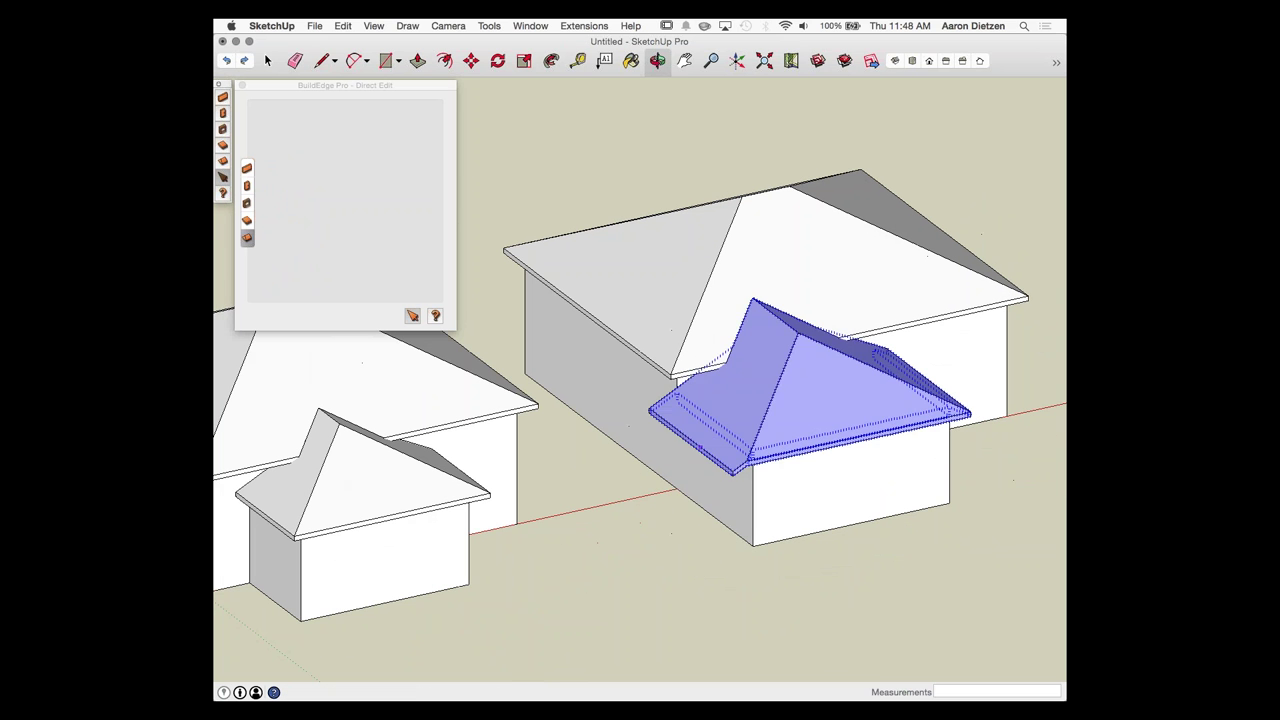
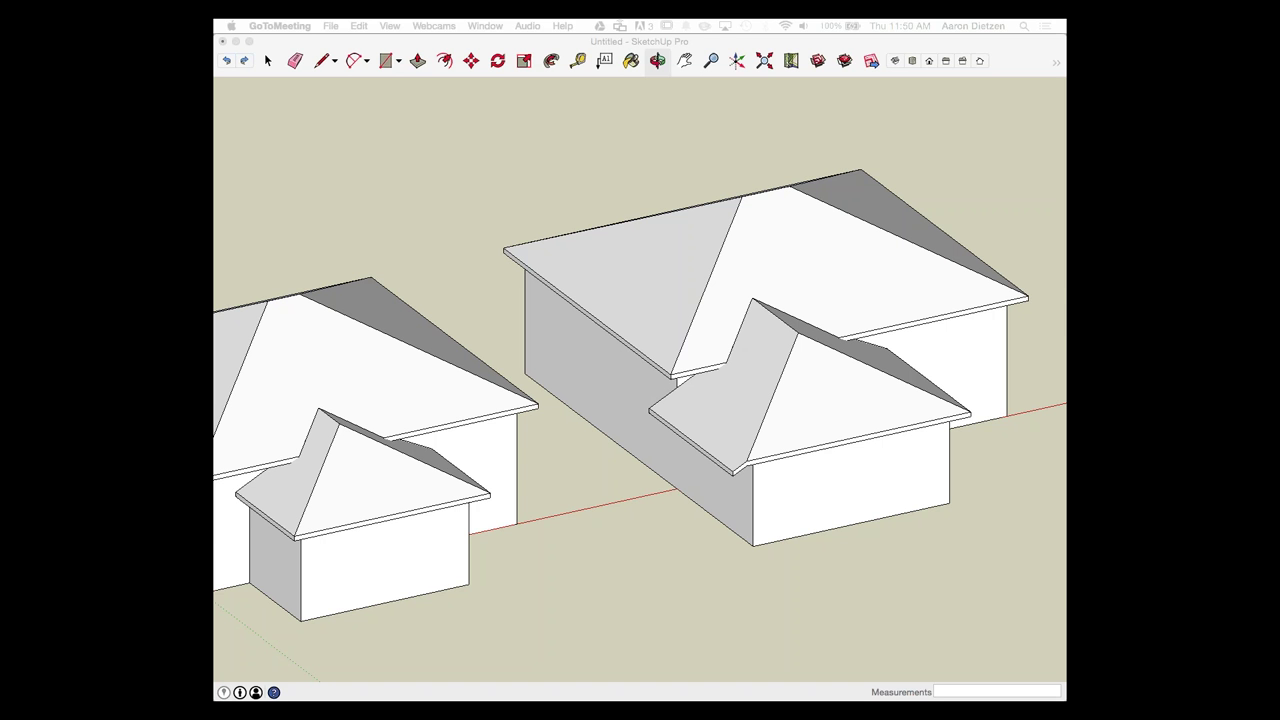
# Step: Leave Direct Edit and open the first building's combined roof group for manual editing
pyautogui.scroll(5, 720, 412)
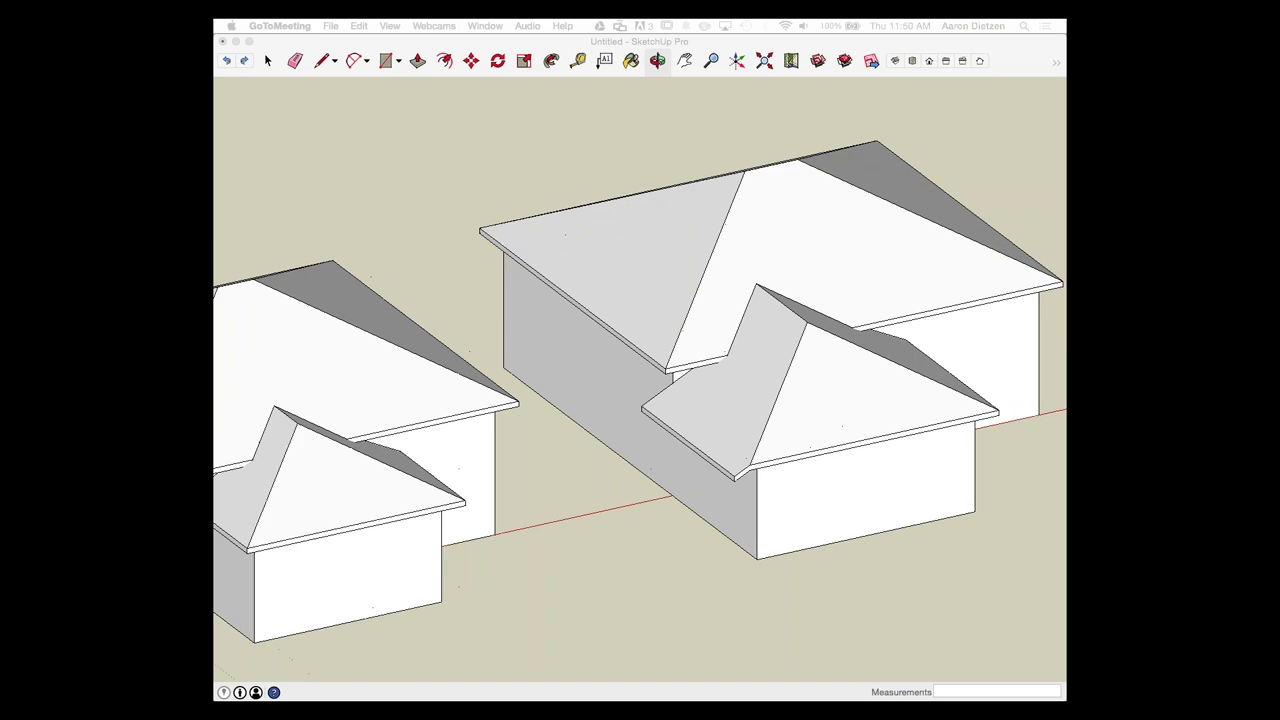
pyautogui.scroll(-6, 740, 480)
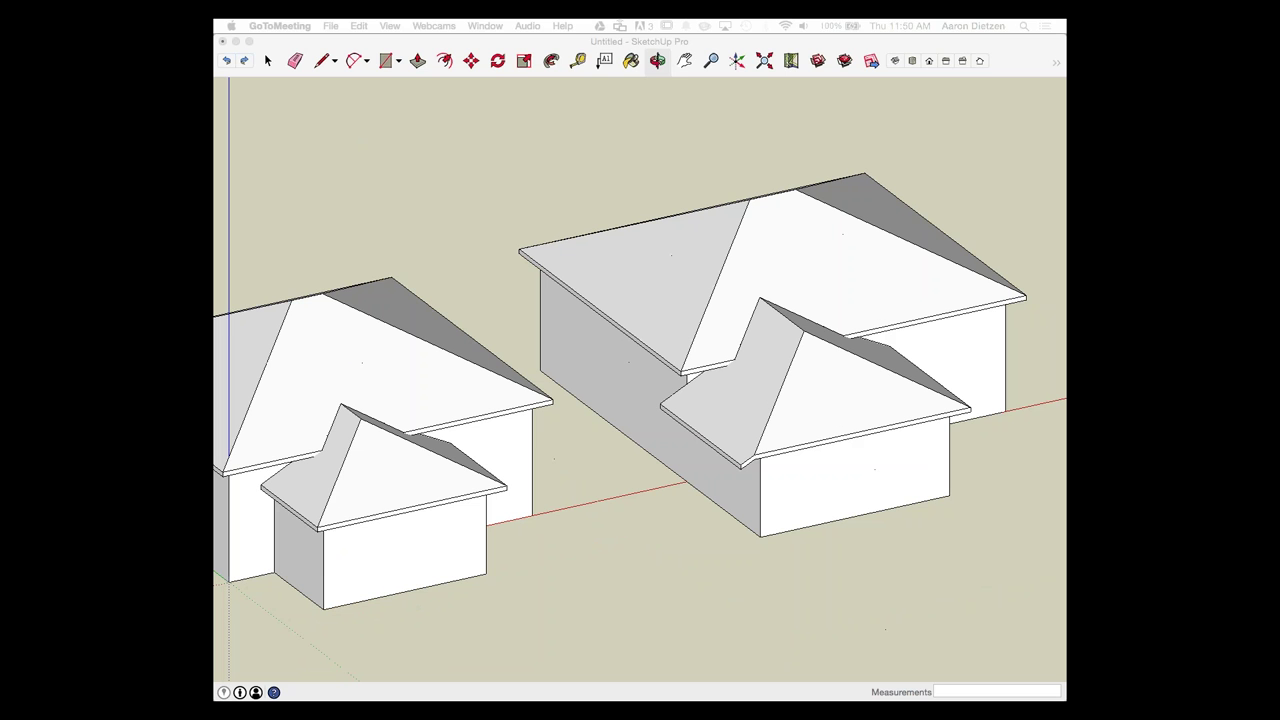
pyautogui.click(303, 537)
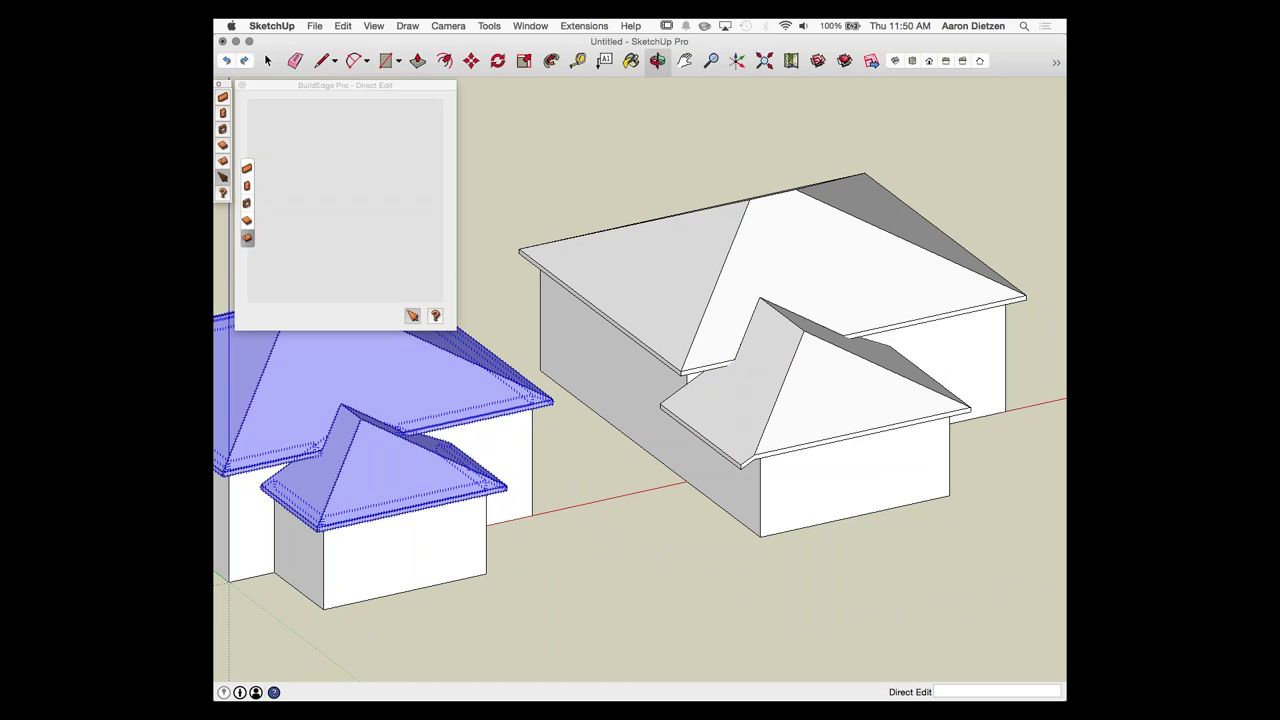
pyautogui.scroll(-3, 925, 485)
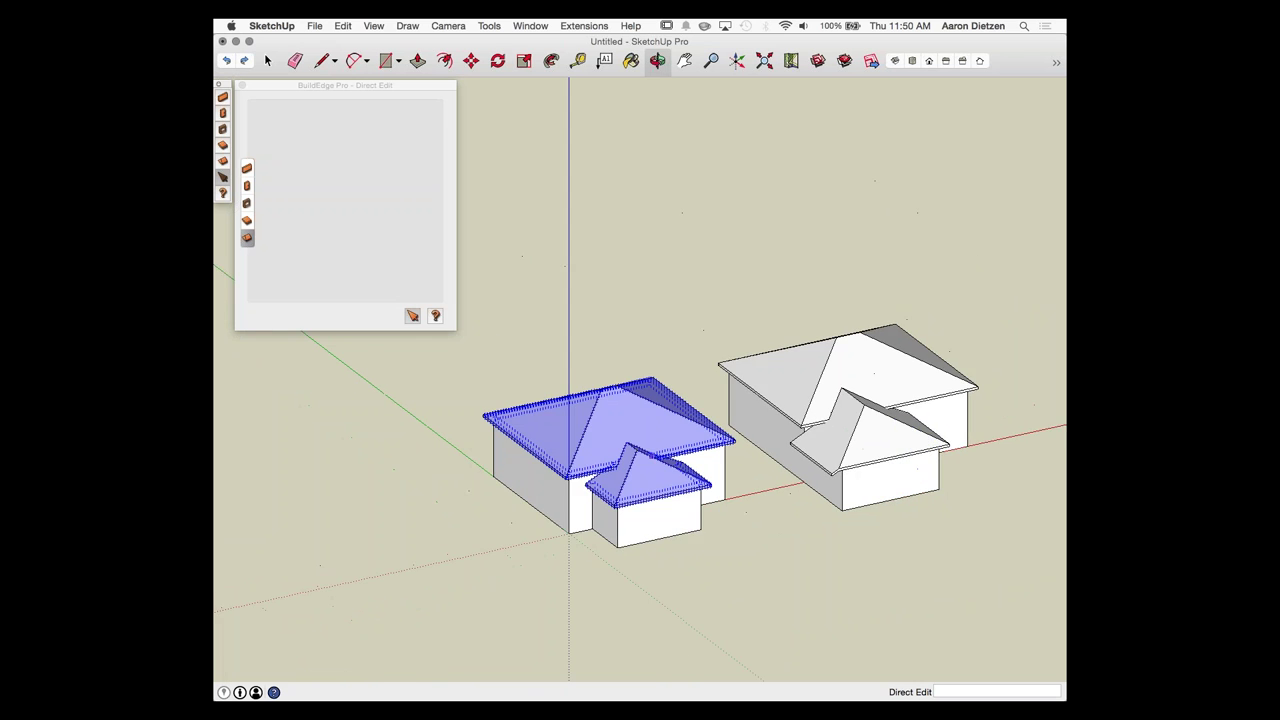
pyautogui.scroll(5, 540, 450)
pyautogui.click(266, 58)
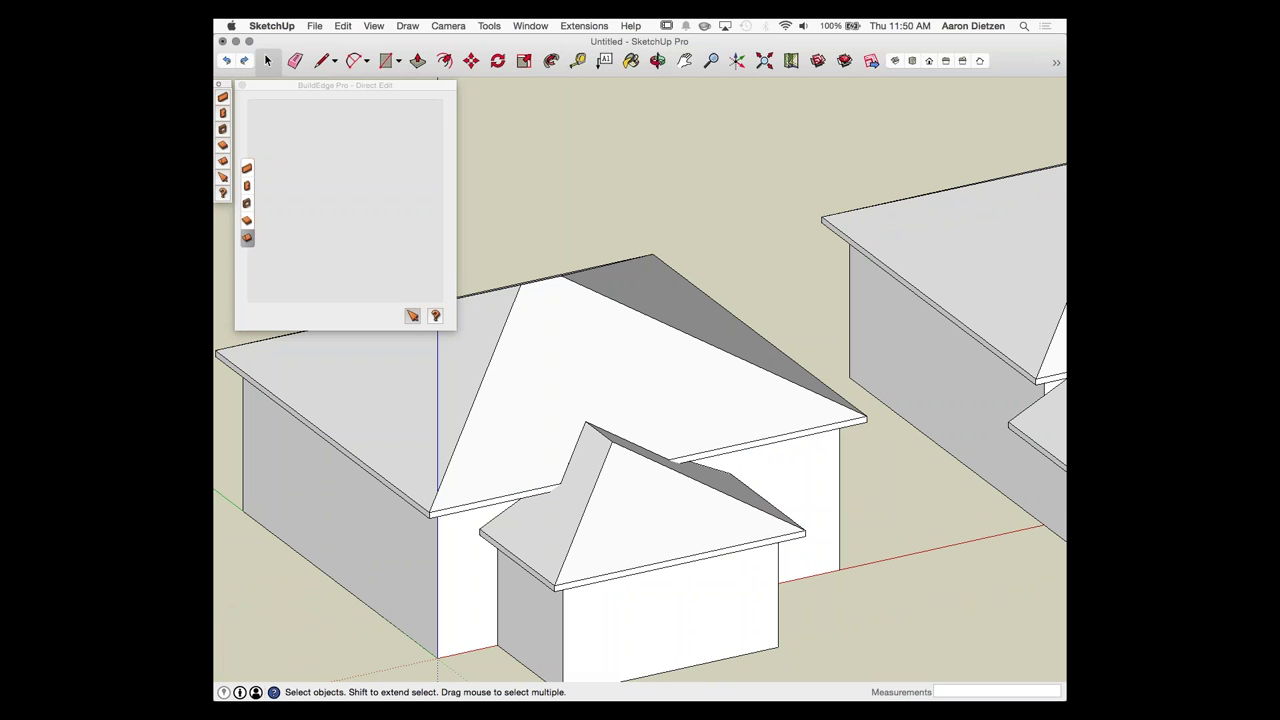
pyautogui.doubleClick(590, 380)
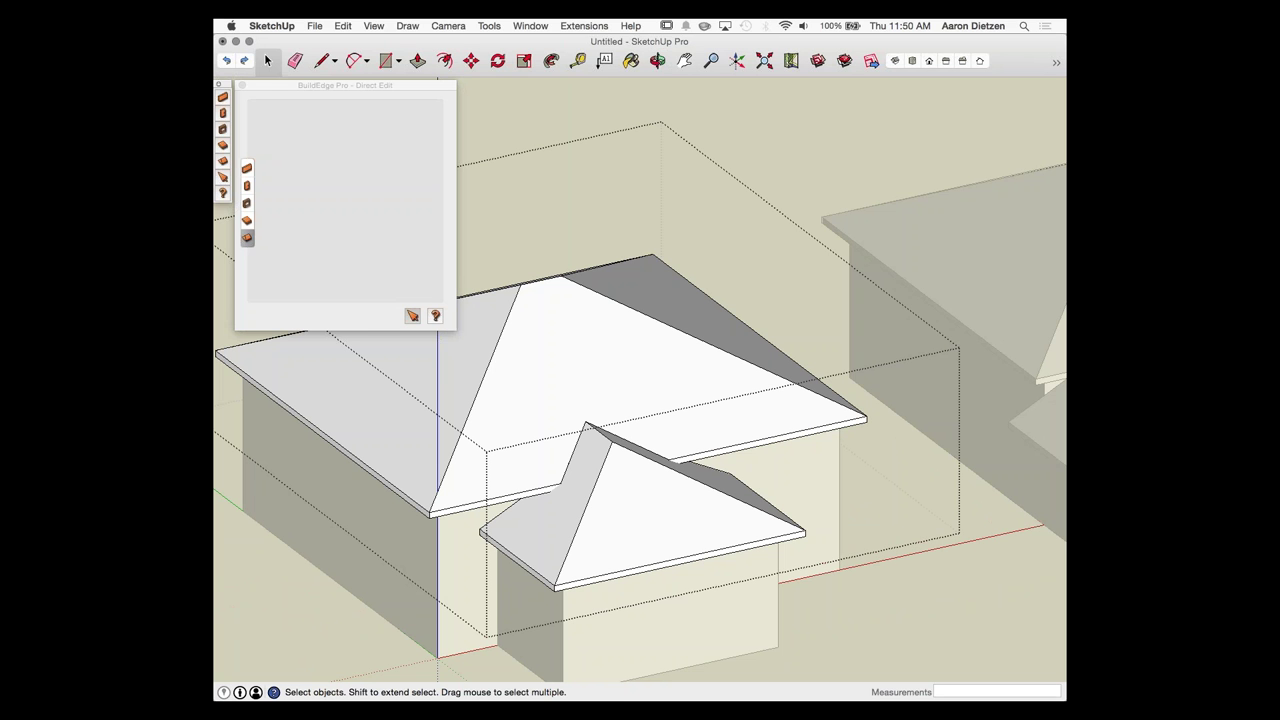
# Step: Move the bump-out ridge's peak point on the main roof slope by about 4' 8 5/8" with the Move tool
pyautogui.press('m')
pyautogui.click(585, 424)
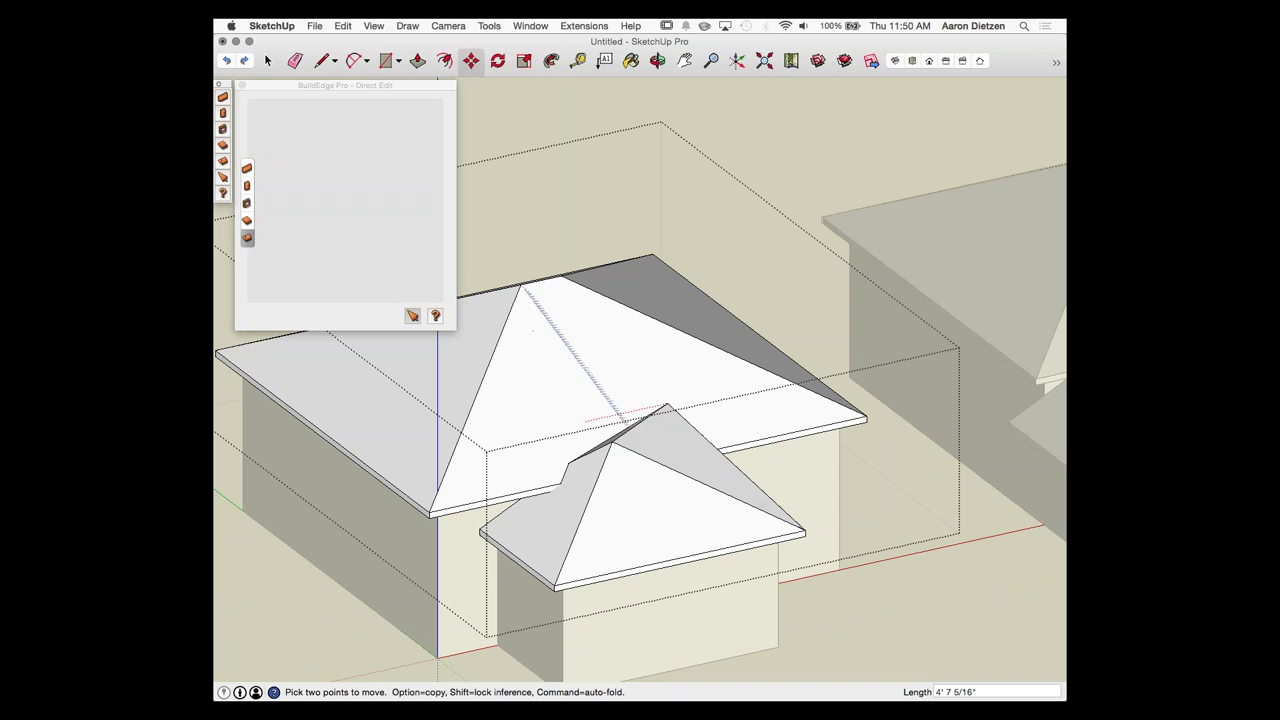
pyautogui.click(644, 390)
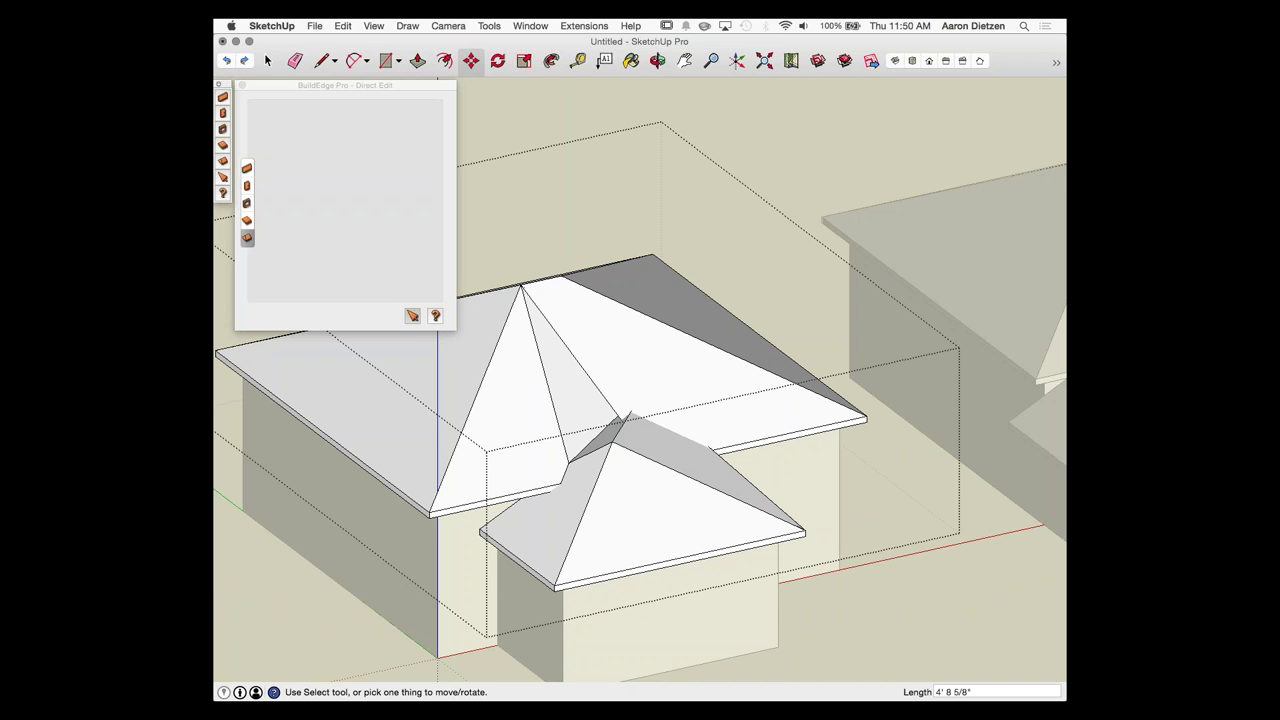
pyautogui.scroll(2, 644, 400)
pyautogui.moveTo(644, 400); pyautogui.dragTo(644, 430, button='middle')
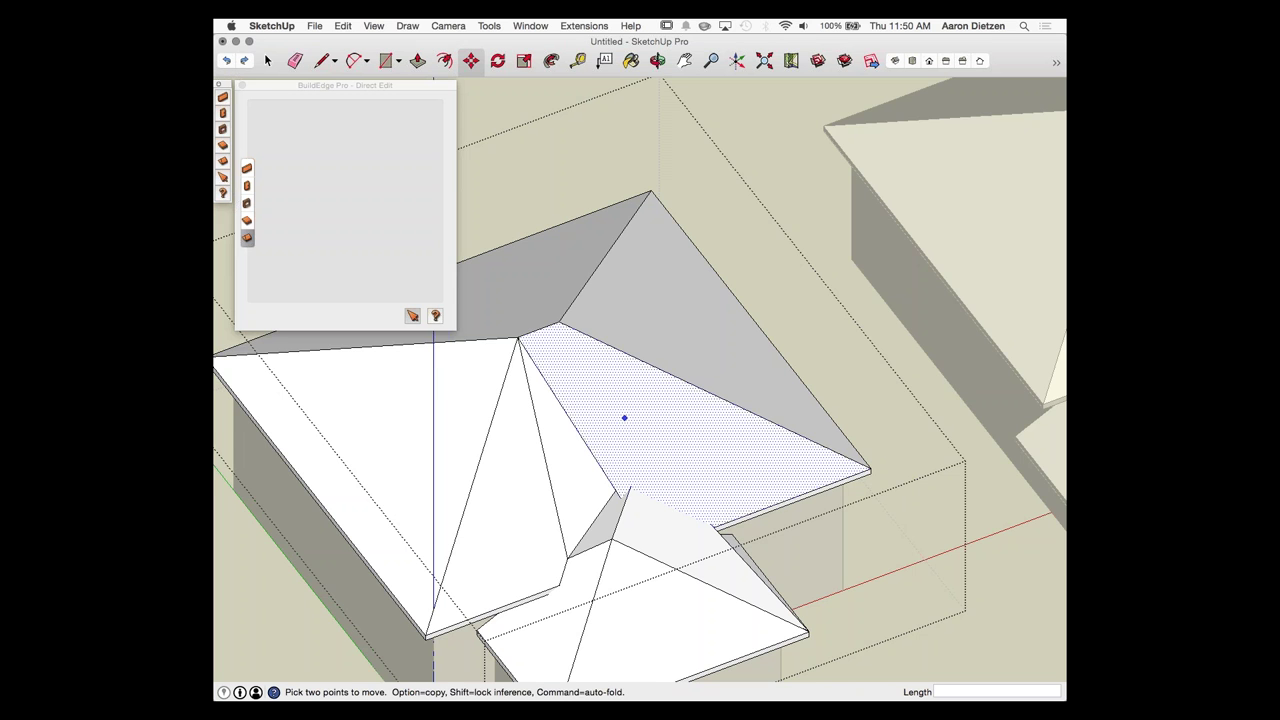
# Step: Close the first building's roof group and inspect the manually reshaped bump-out ridge from several angles
pyautogui.scroll(-6, 623, 417)
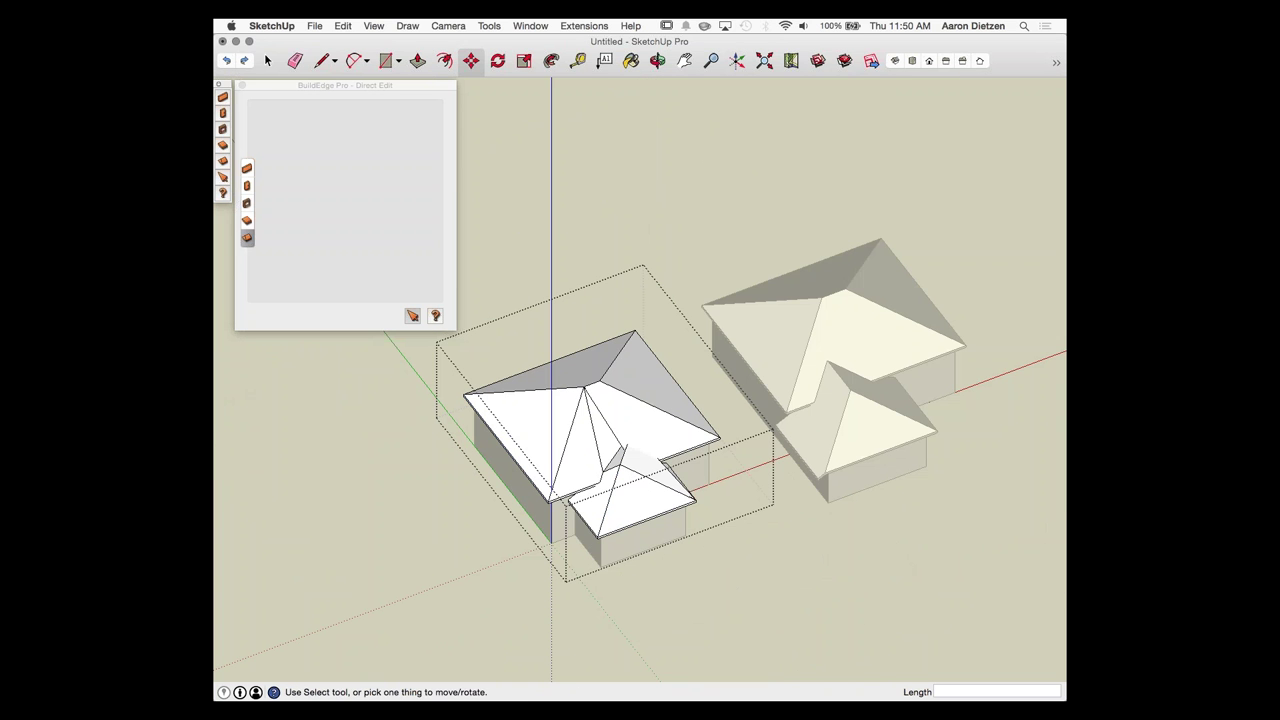
pyautogui.click(267, 60)
pyautogui.scroll(5, 612, 449)
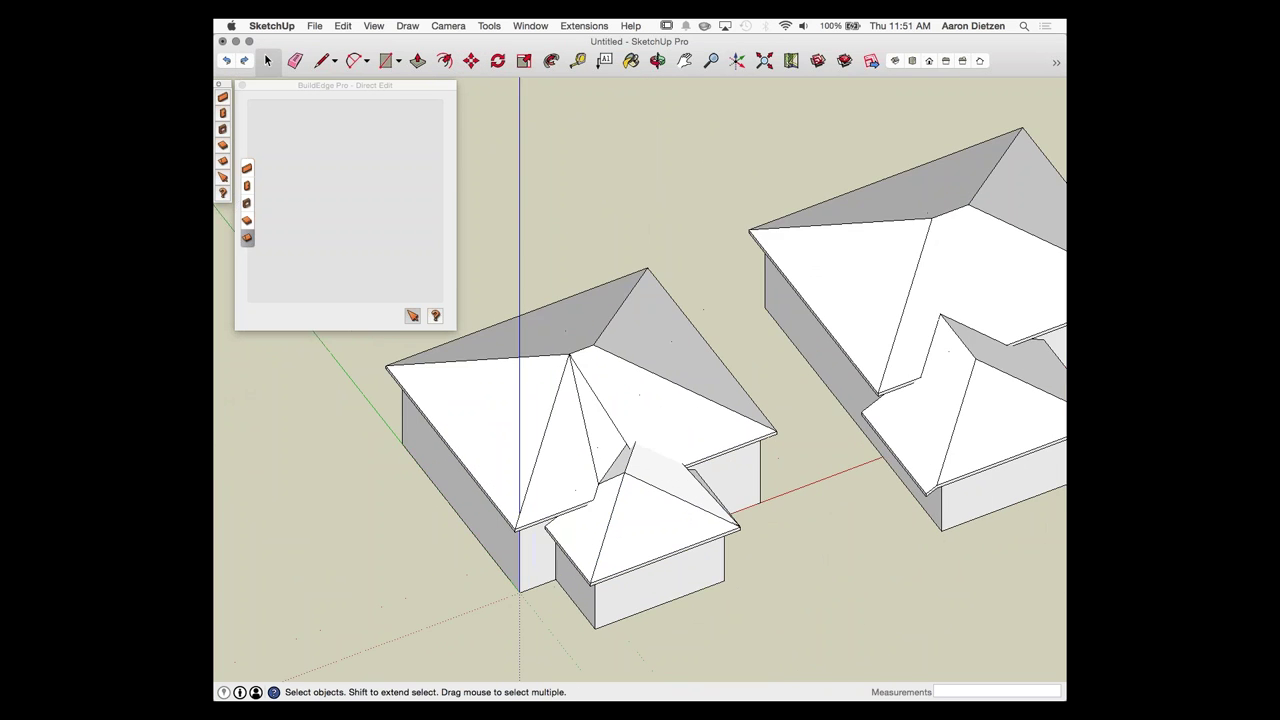
pyautogui.moveTo(612, 449)
pyautogui.mouseDown(button='middle')
pyautogui.moveTo(518, 408)
pyautogui.moveTo(455, 402)
pyautogui.moveTo(765, 440)
pyautogui.mouseUp(button='middle')
pyautogui.scroll(-5, 765, 435)
pyautogui.scroll(4, 755, 430)
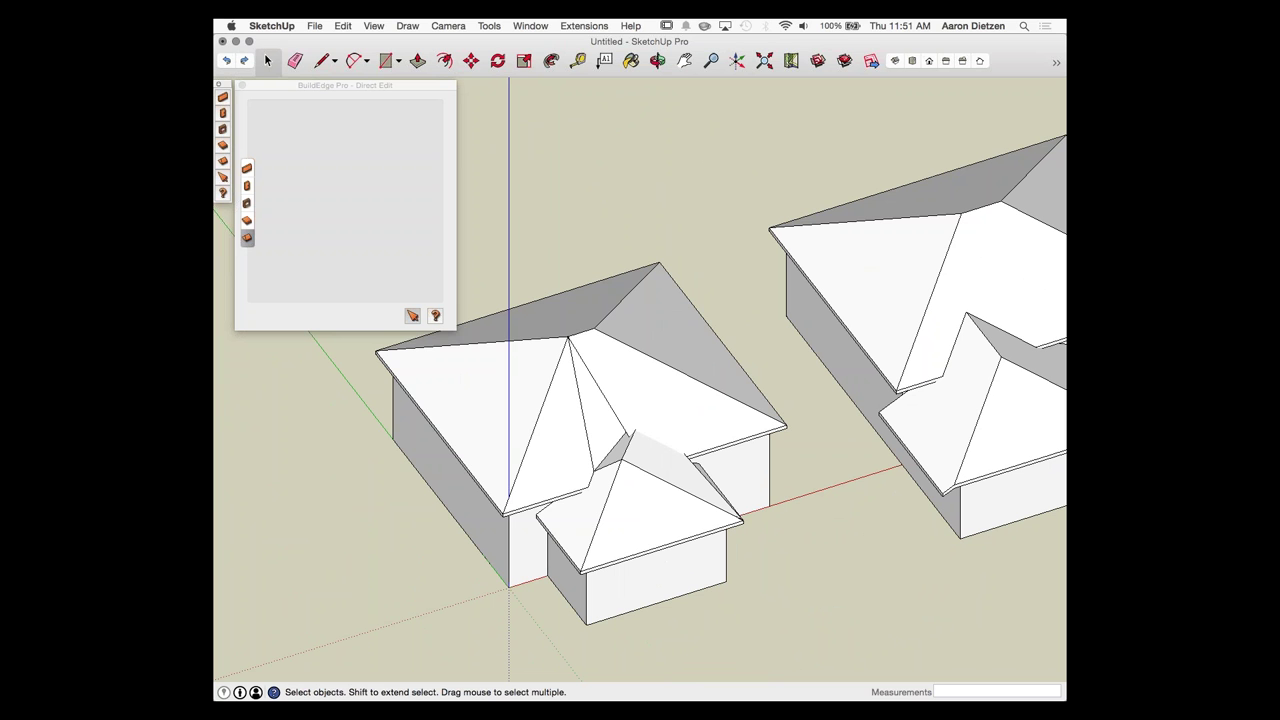
# Step: Regenerate the first building's combined roof with BuildEdge Direct Edit to discard the manually moved ridge point
pyautogui.click(412, 316)
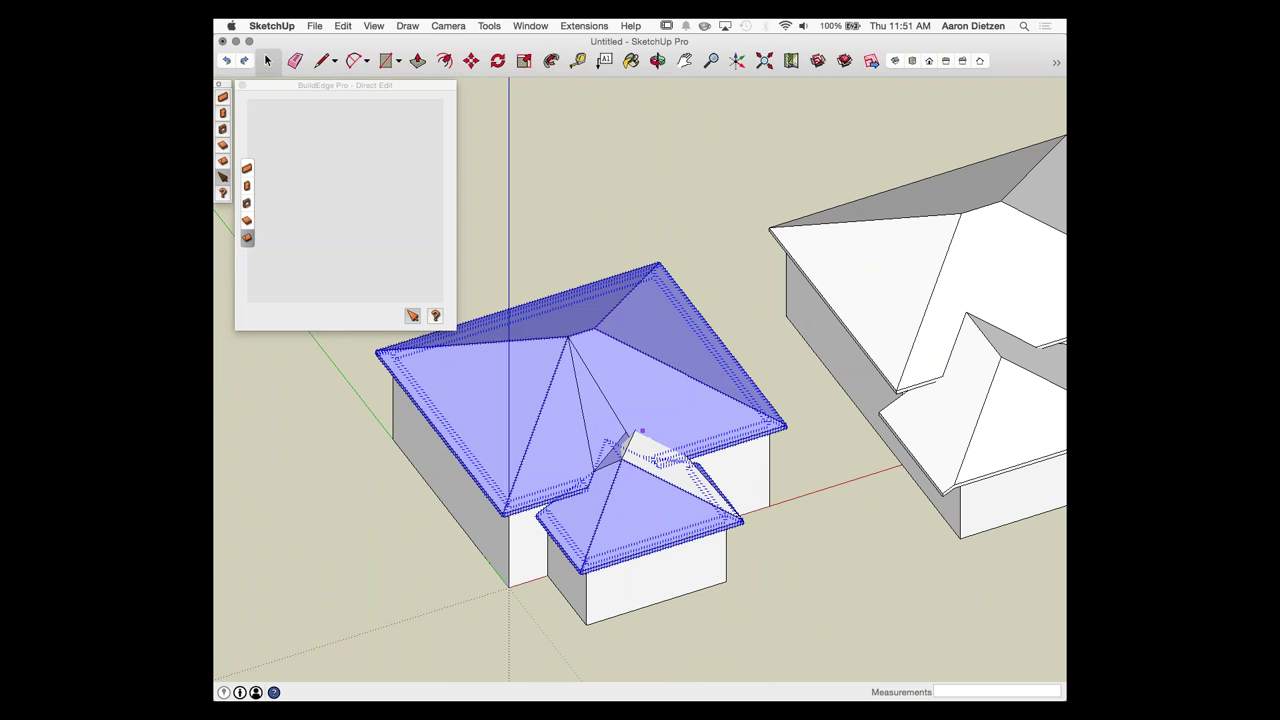
pyautogui.click(623, 402)
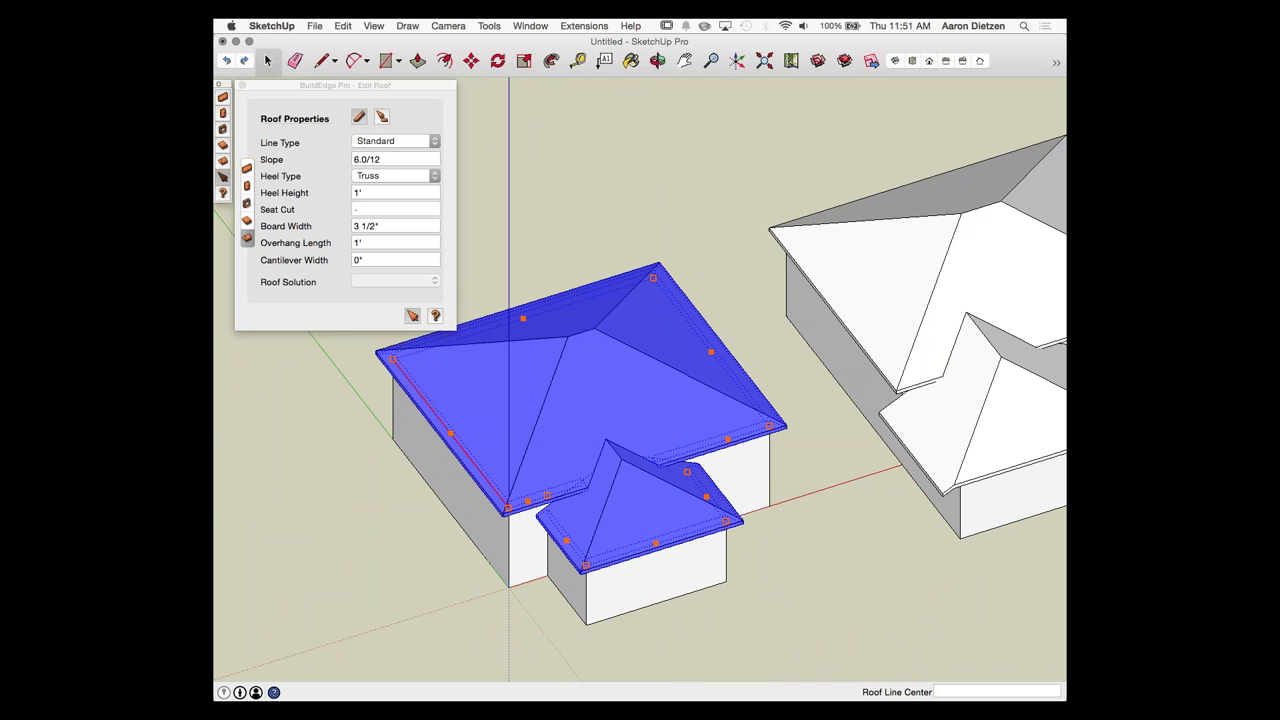
pyautogui.press('Escape')
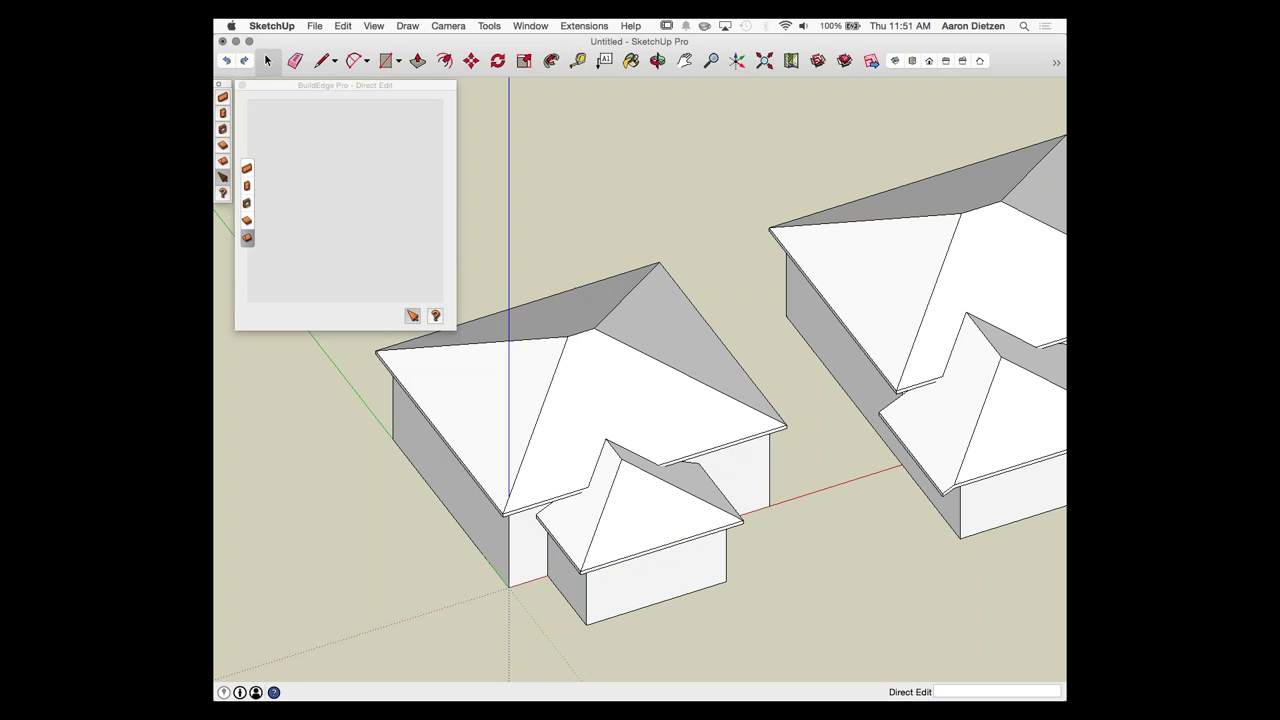
pyautogui.press('super+Tab')
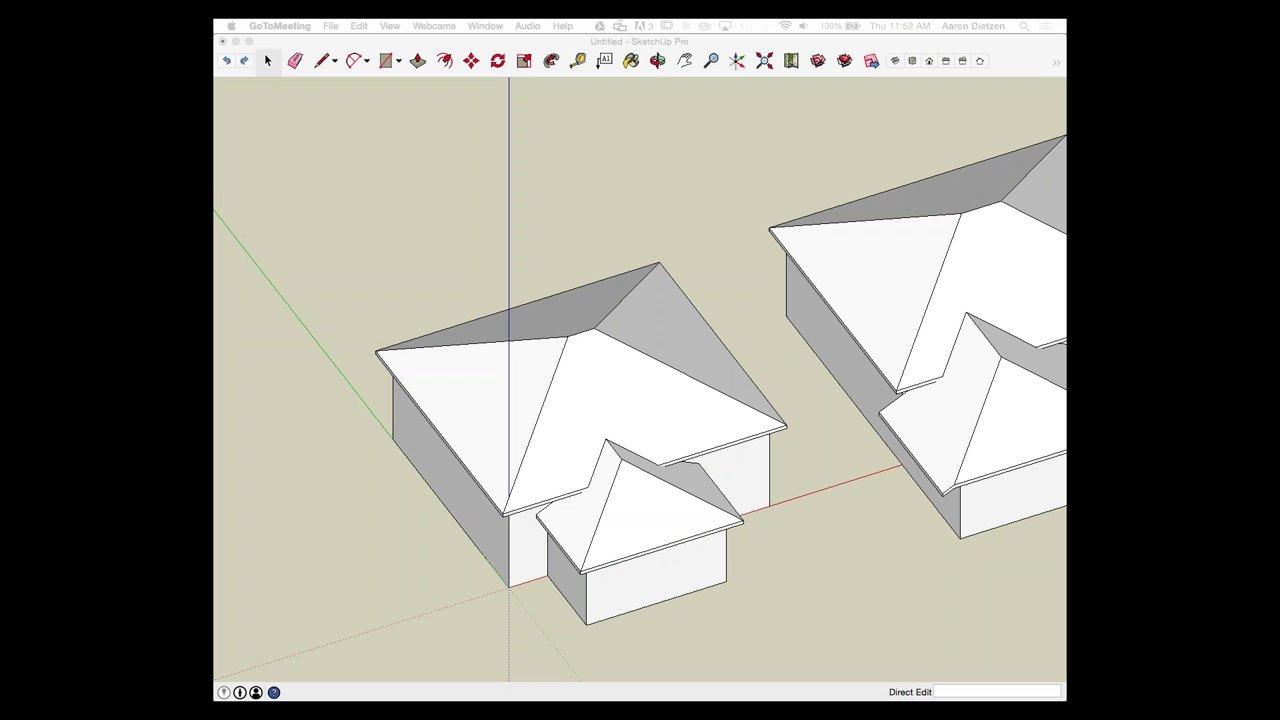
pyautogui.click(267, 61)
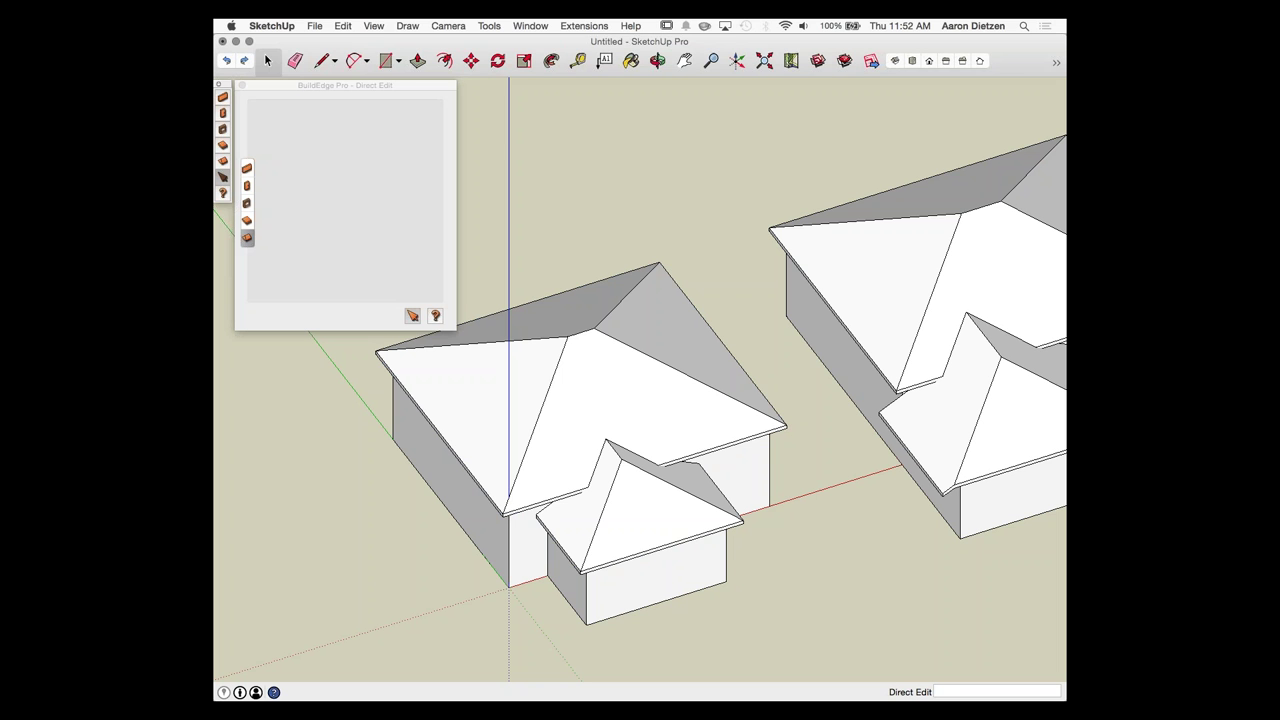
# Step: Check the installed BuildEdge Pro extension's version and creator details in the SketchUp preferences, and close them
pyautogui.click(271, 26)
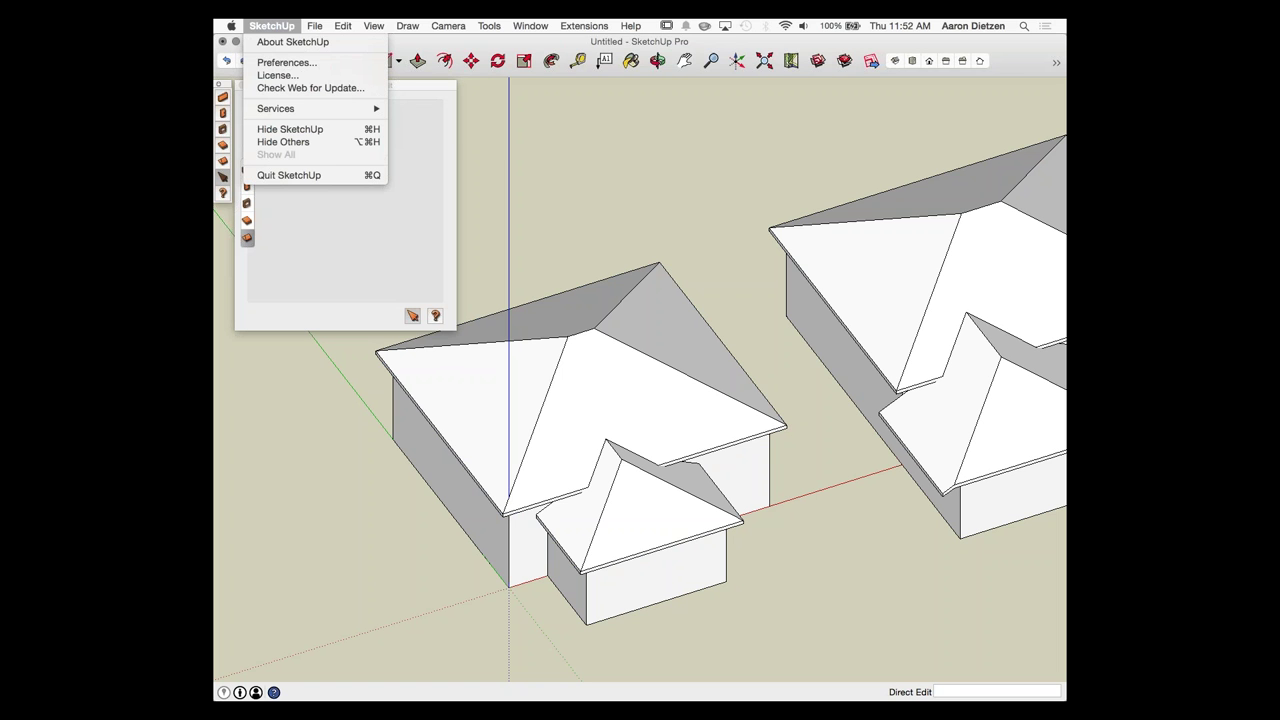
pyautogui.click(286, 62)
pyautogui.click(476, 176)
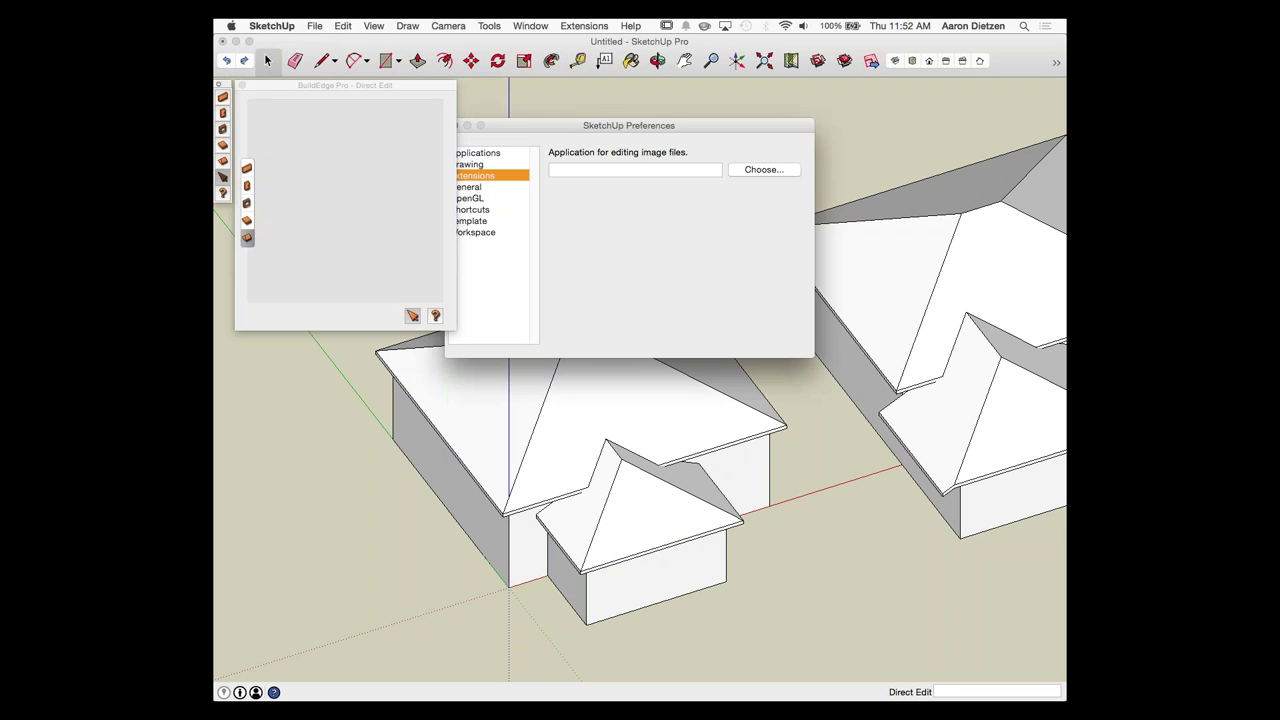
pyautogui.click(594, 166)
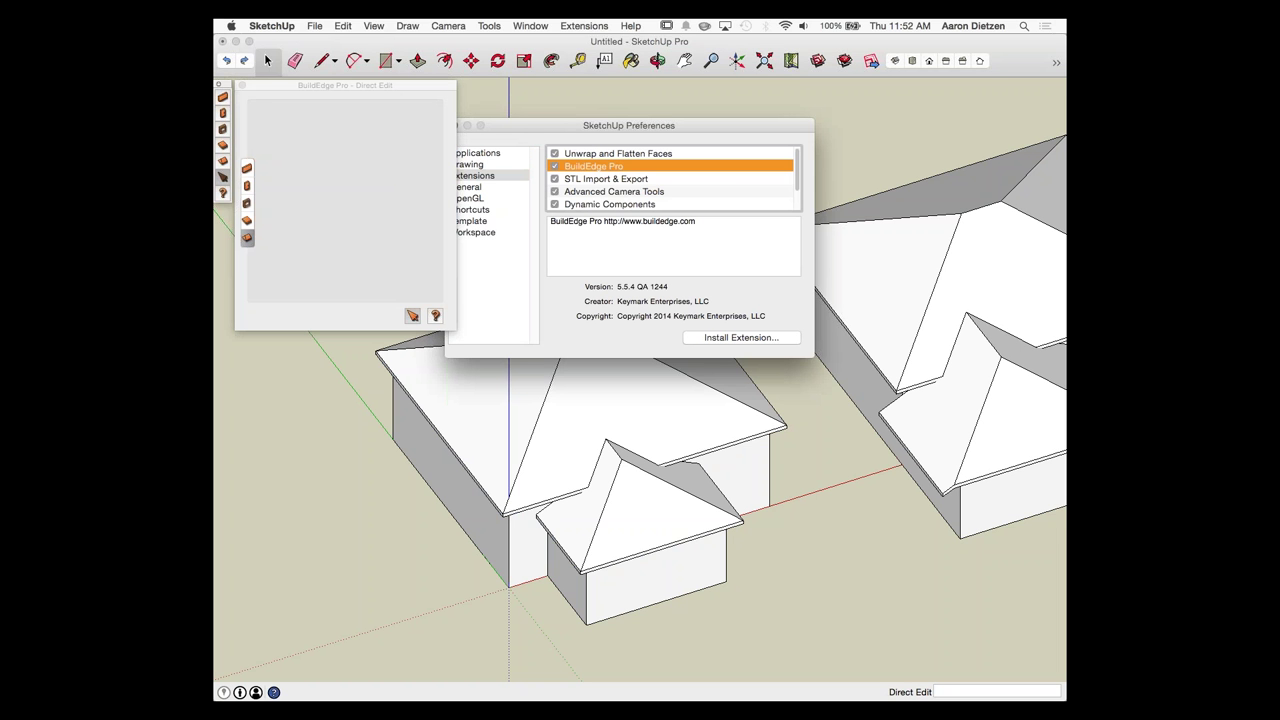
pyautogui.moveTo(629, 126); pyautogui.dragTo(684, 131)
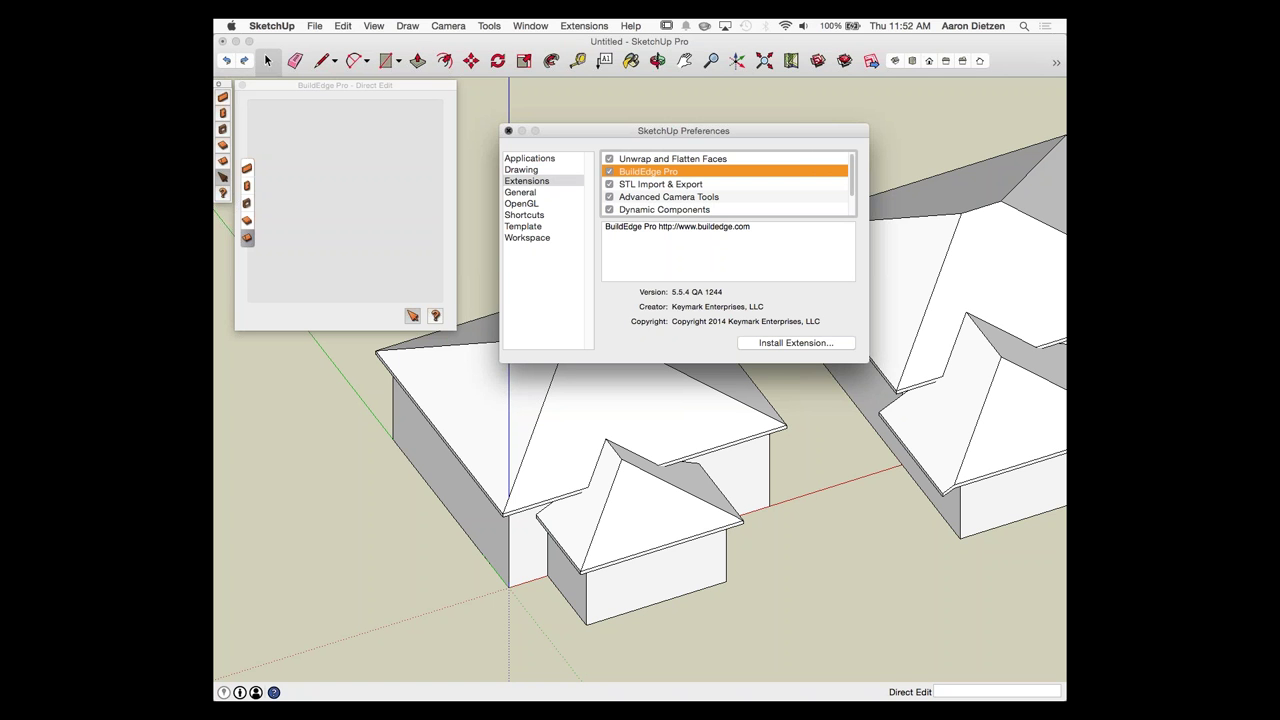
pyautogui.click(508, 130)
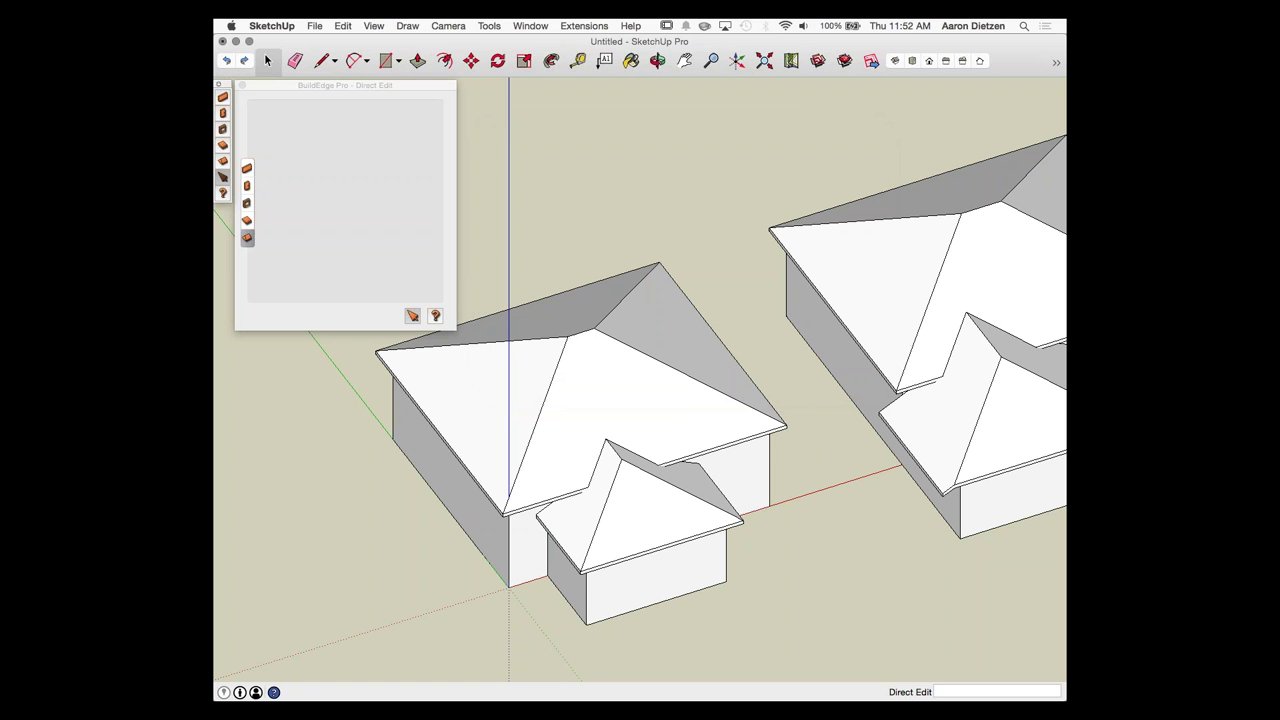
# Step: Change the first building's main roof line on the end wall along the green axis to Gable and inspect that end
pyautogui.click(600, 380)
pyautogui.click(658, 265)
pyautogui.press('super+Tab')
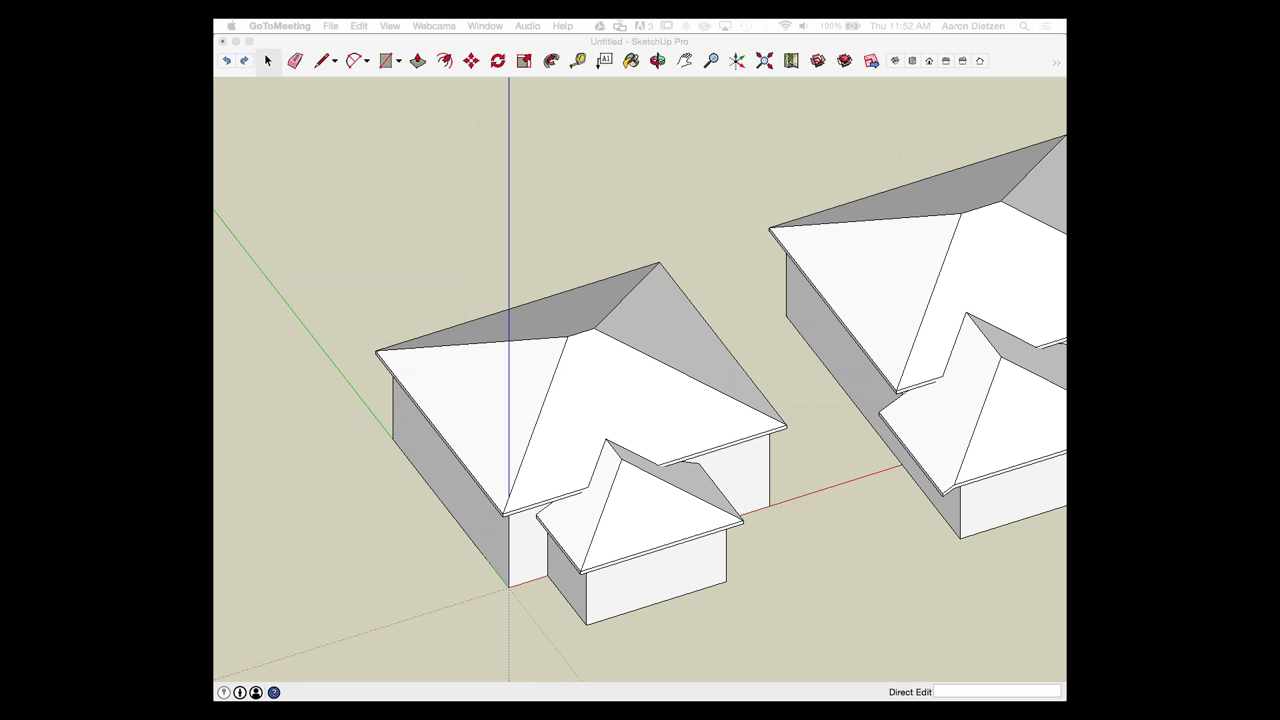
pyautogui.press('super+Tab')
pyautogui.click(461, 431)
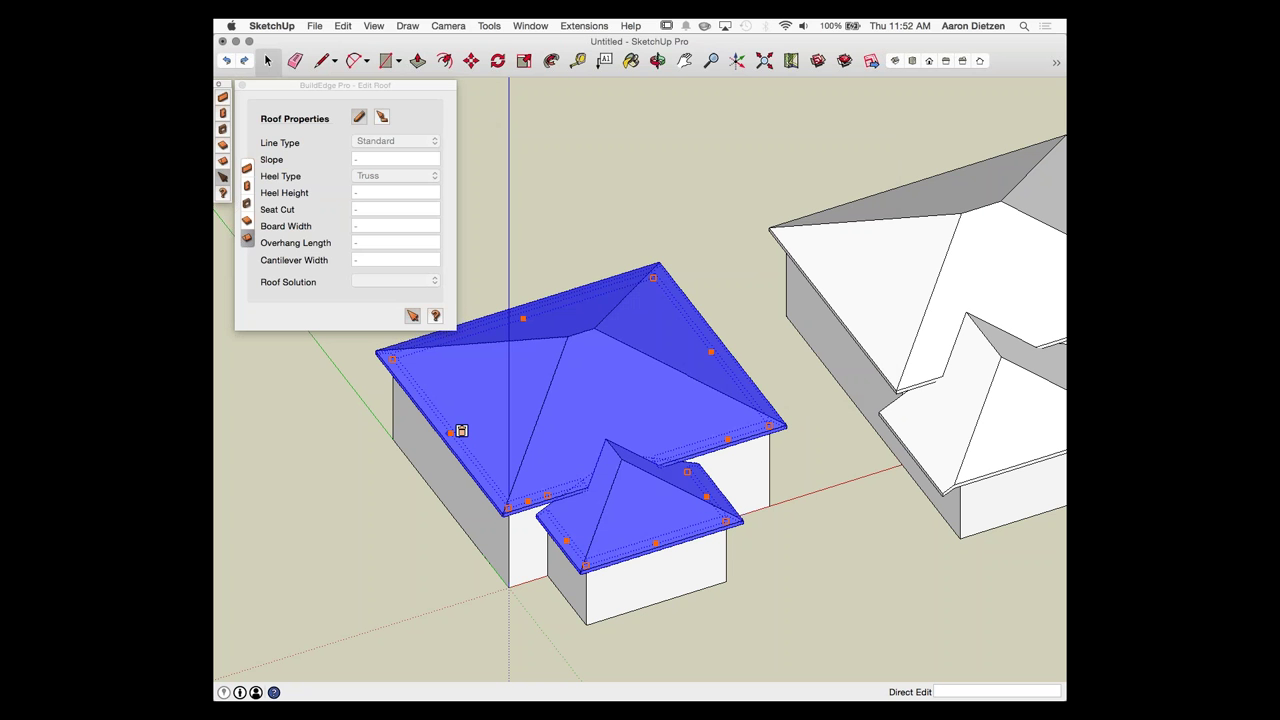
pyautogui.click(452, 432)
pyautogui.click(396, 141)
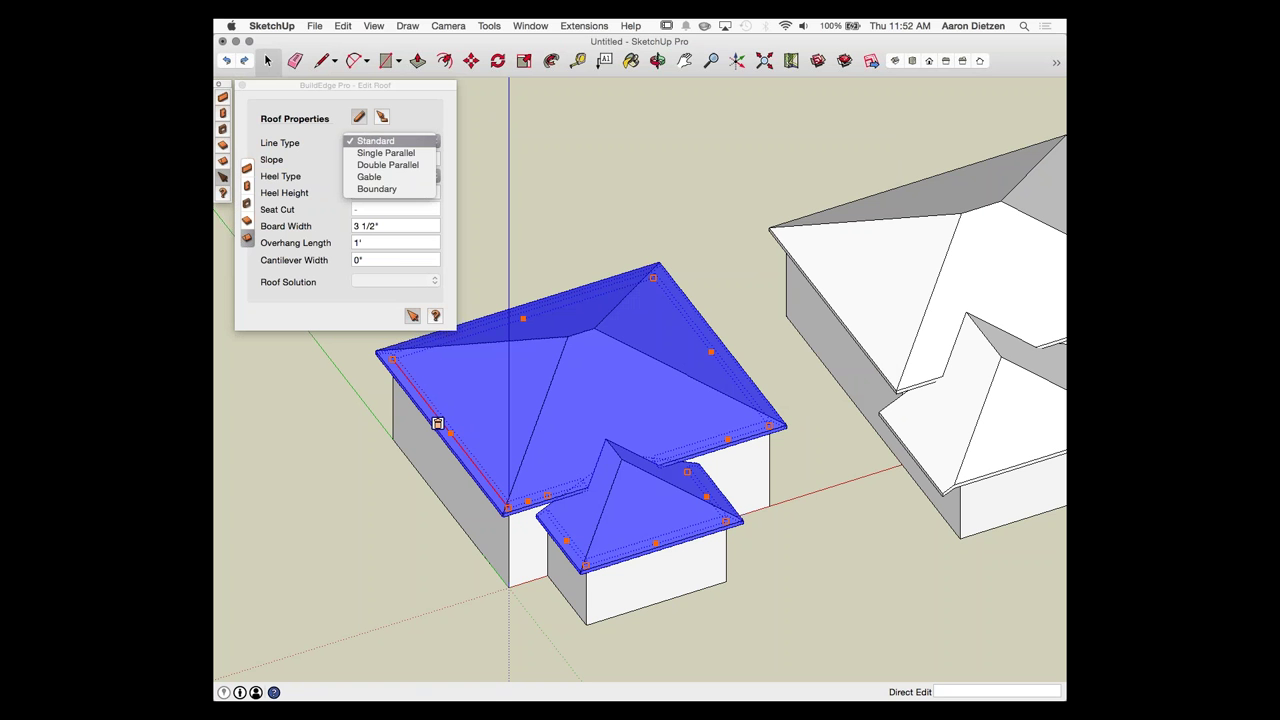
pyautogui.click(374, 177)
pyautogui.moveTo(437, 424); pyautogui.dragTo(508, 434, button='middle')
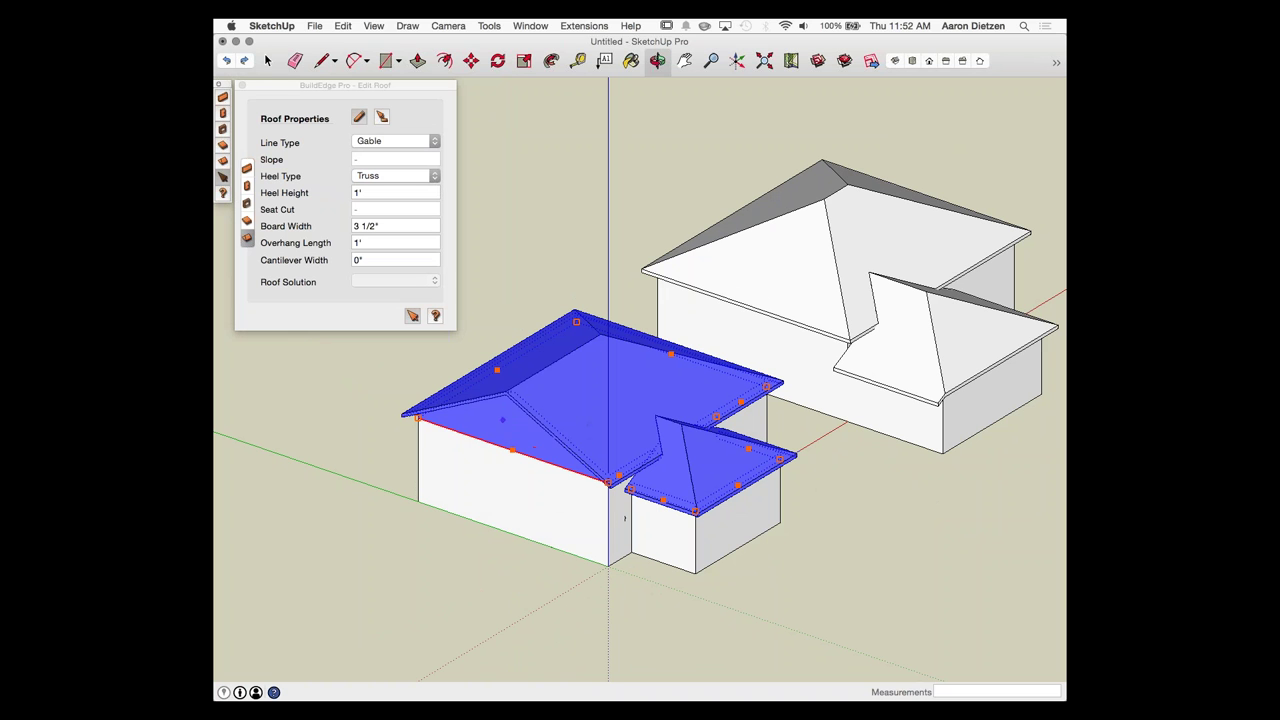
pyautogui.keyDown('shift'); pyautogui.click(507, 503); pyautogui.keyUp('shift')
pyautogui.moveTo(625, 517); pyautogui.dragTo(659, 453, button='middle')
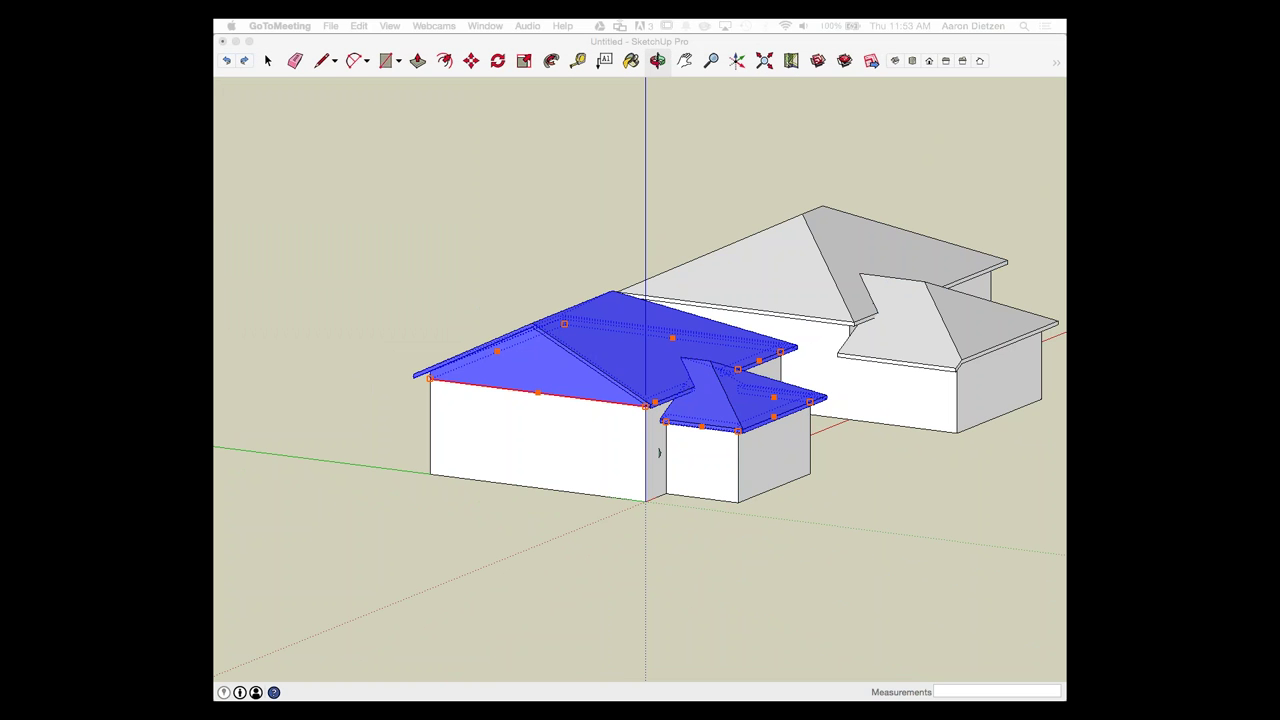
# Step: Select the second building's main roof in Direct Edit to examine its separate roof lines and handles
pyautogui.click(914, 315)
pyautogui.click(840, 284)
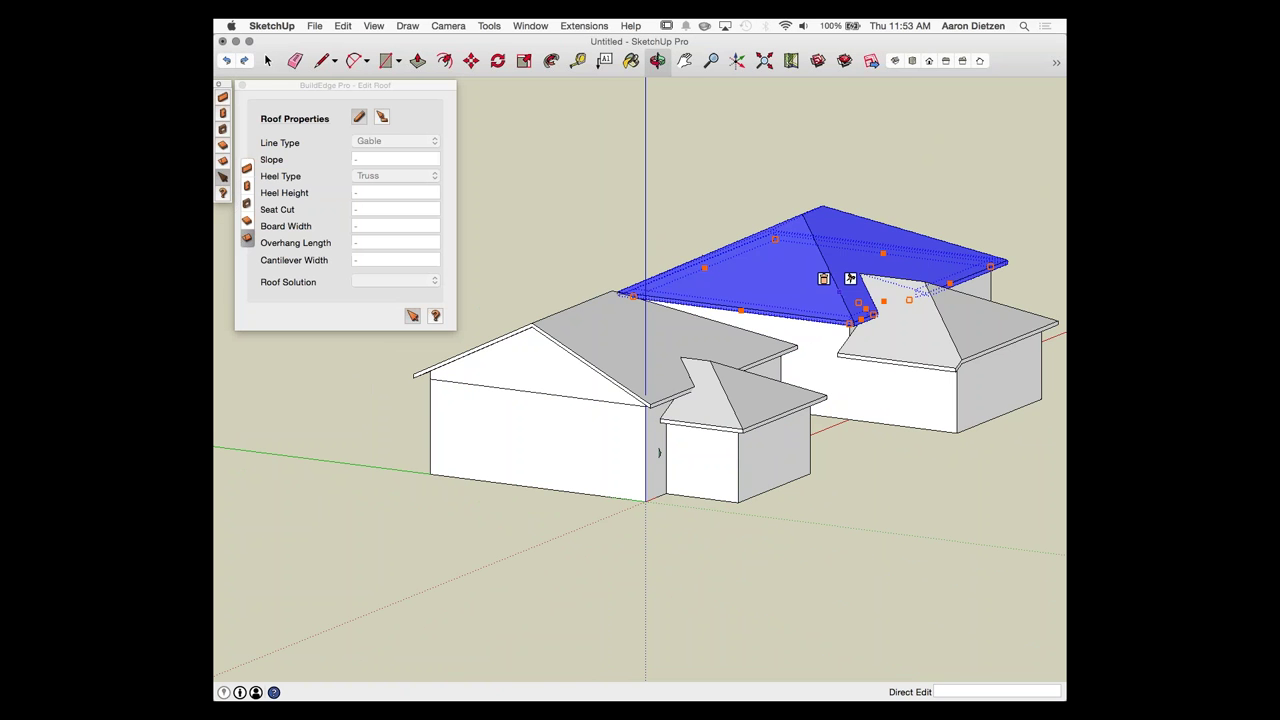
pyautogui.click(913, 317)
pyautogui.click(857, 253)
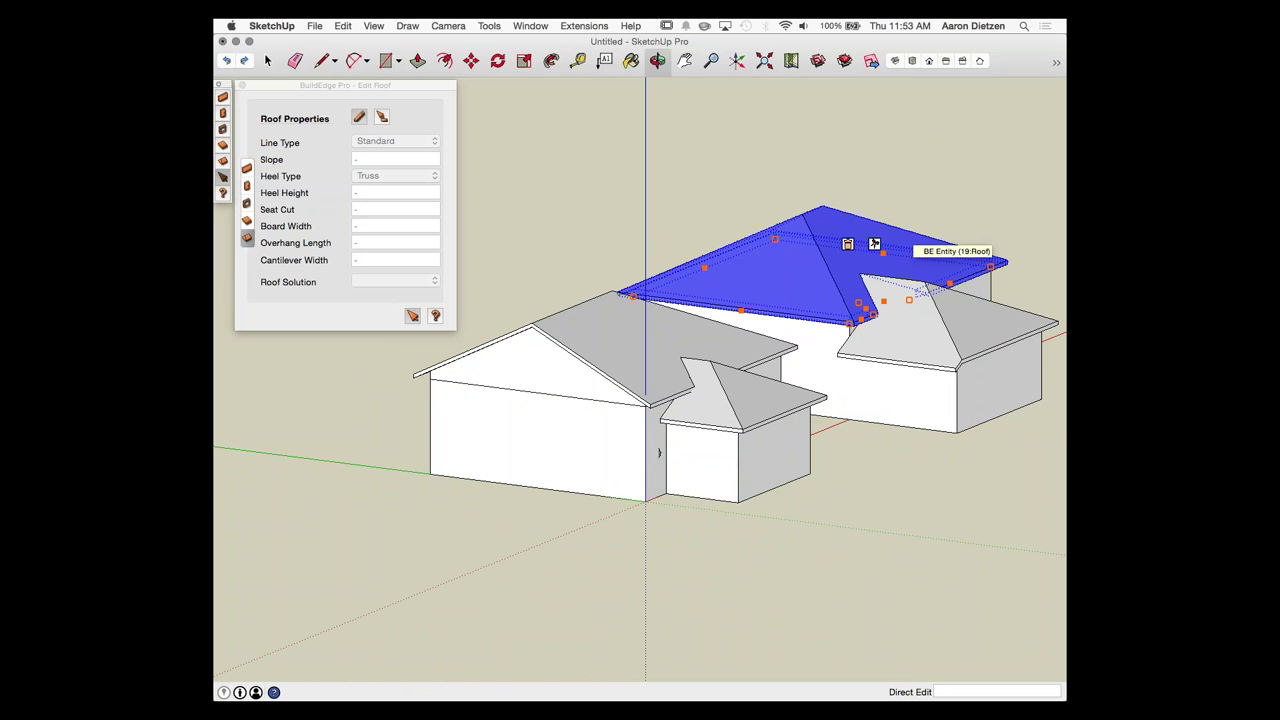
pyautogui.moveTo(910, 250); pyautogui.dragTo(850, 365, button='middle')
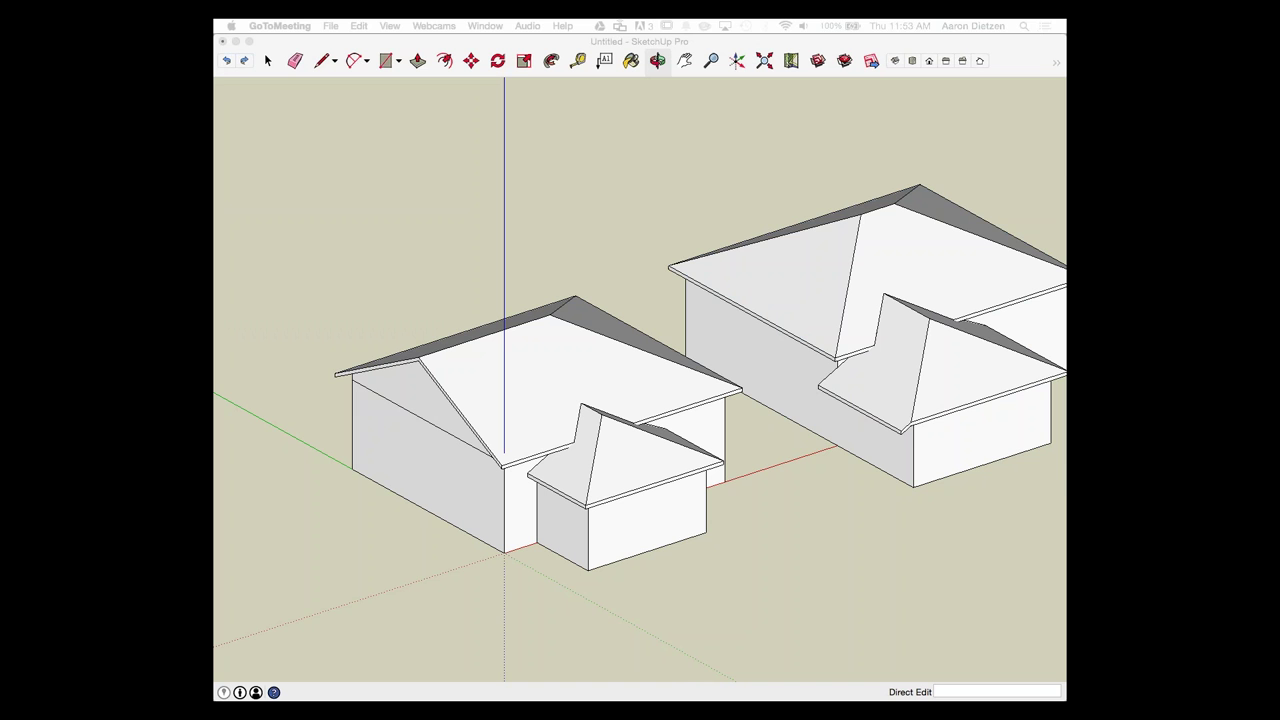
# Step: Examine which walls and roofs of the two buildings can be picked as individual BuildEdge entities in Direct Edit
pyautogui.scroll(4, 570, 512)
pyautogui.scroll(-2, 574, 514)
pyautogui.click(574, 520)
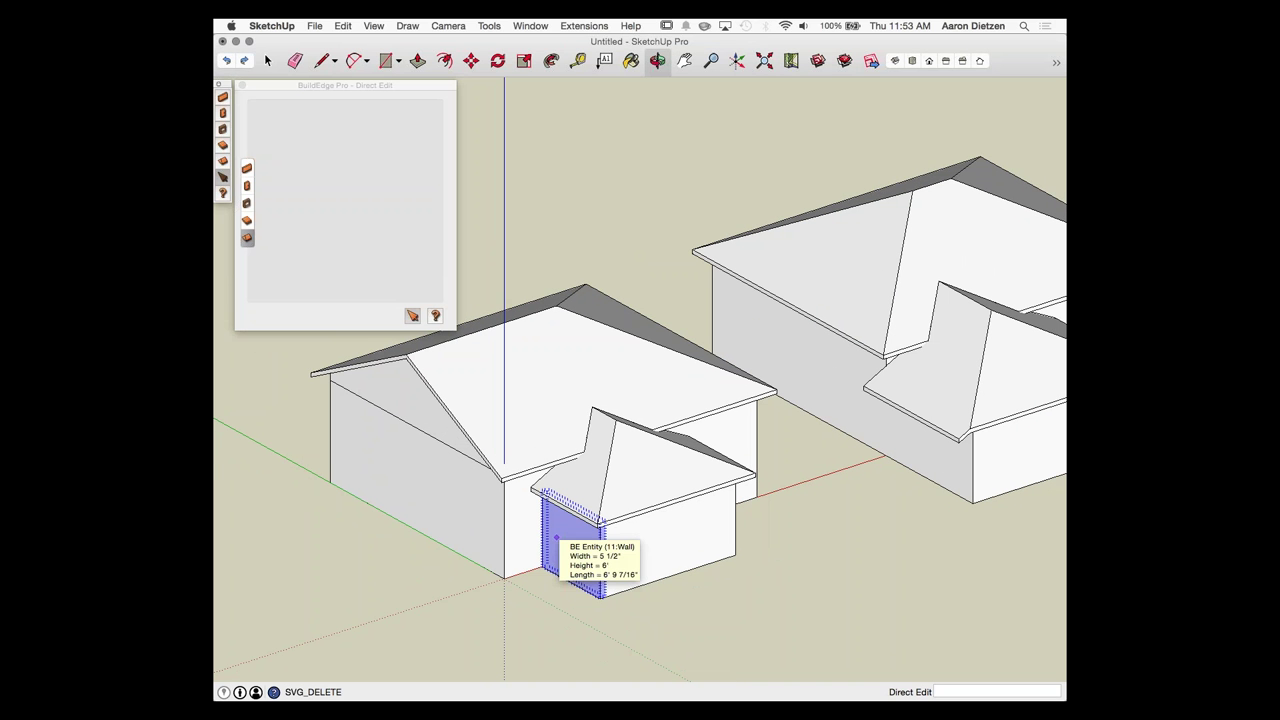
pyautogui.click(600, 470)
pyautogui.click(415, 480)
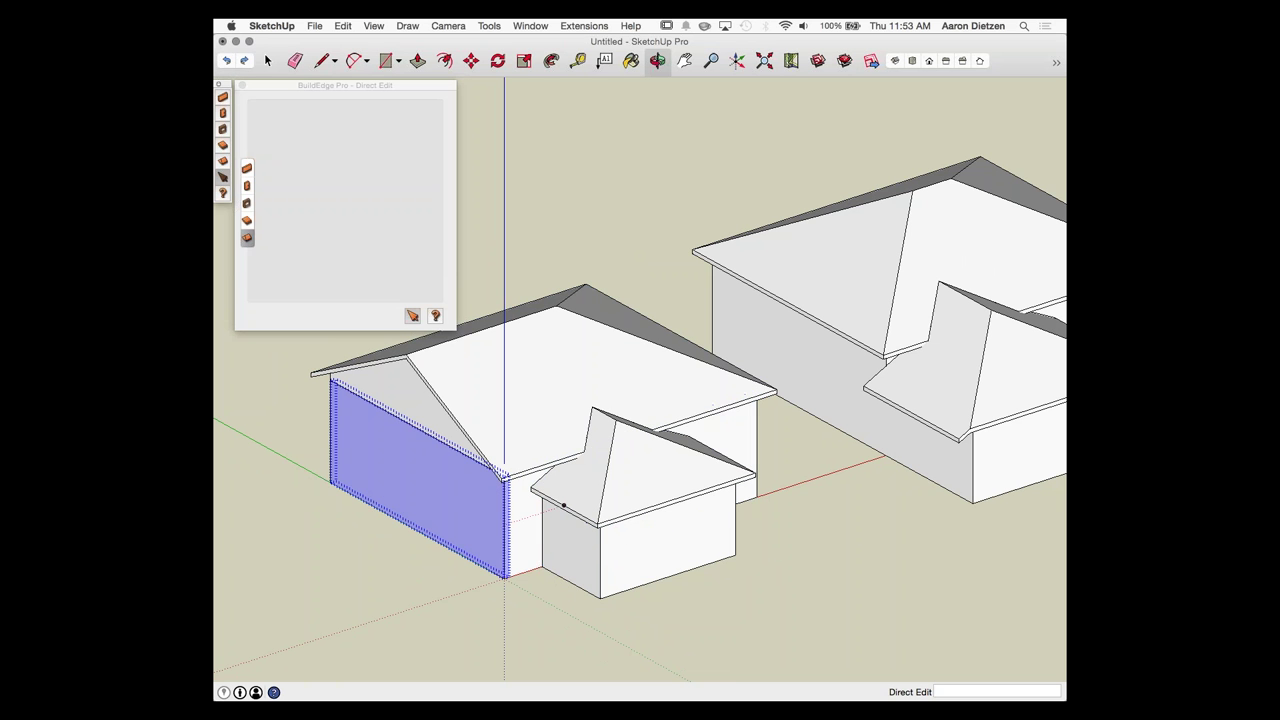
pyautogui.click(522, 525)
pyautogui.click(415, 480)
pyautogui.click(540, 360)
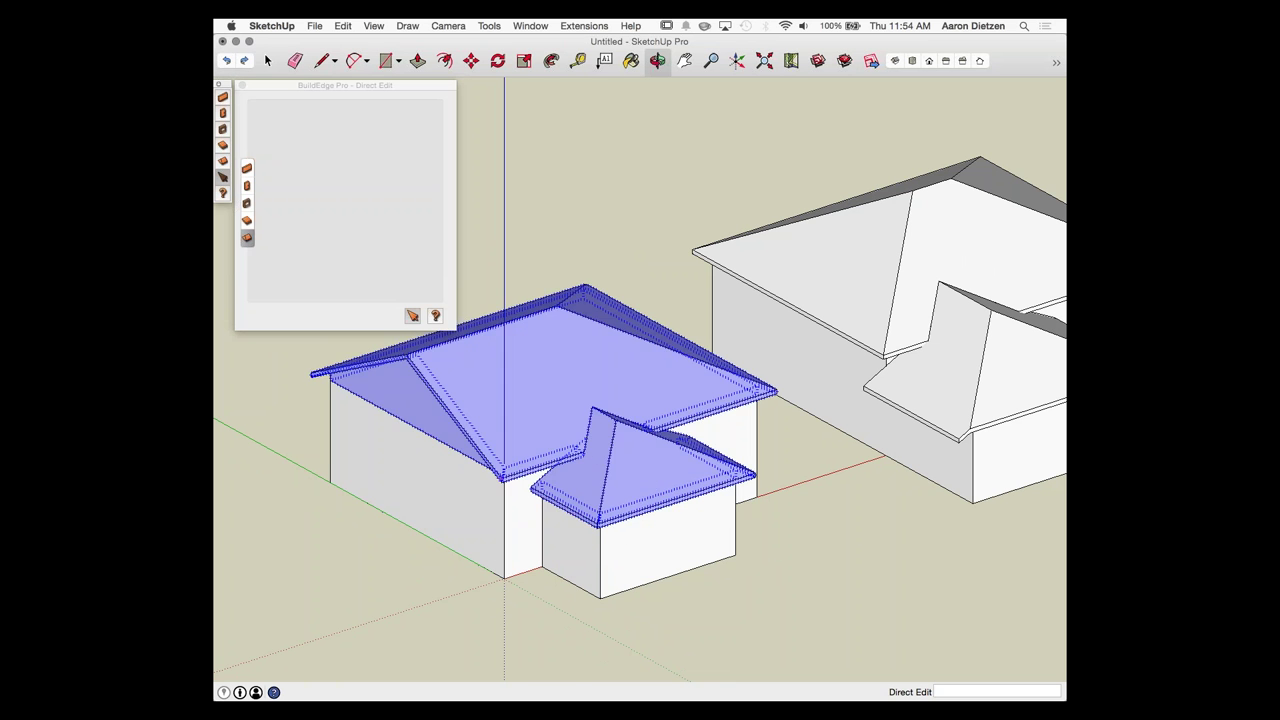
pyautogui.click(857, 257)
pyautogui.click(950, 350)
# Step: Set the first building's gable roof line back to the Standard line type
pyautogui.click(540, 360)
pyautogui.click(423, 409)
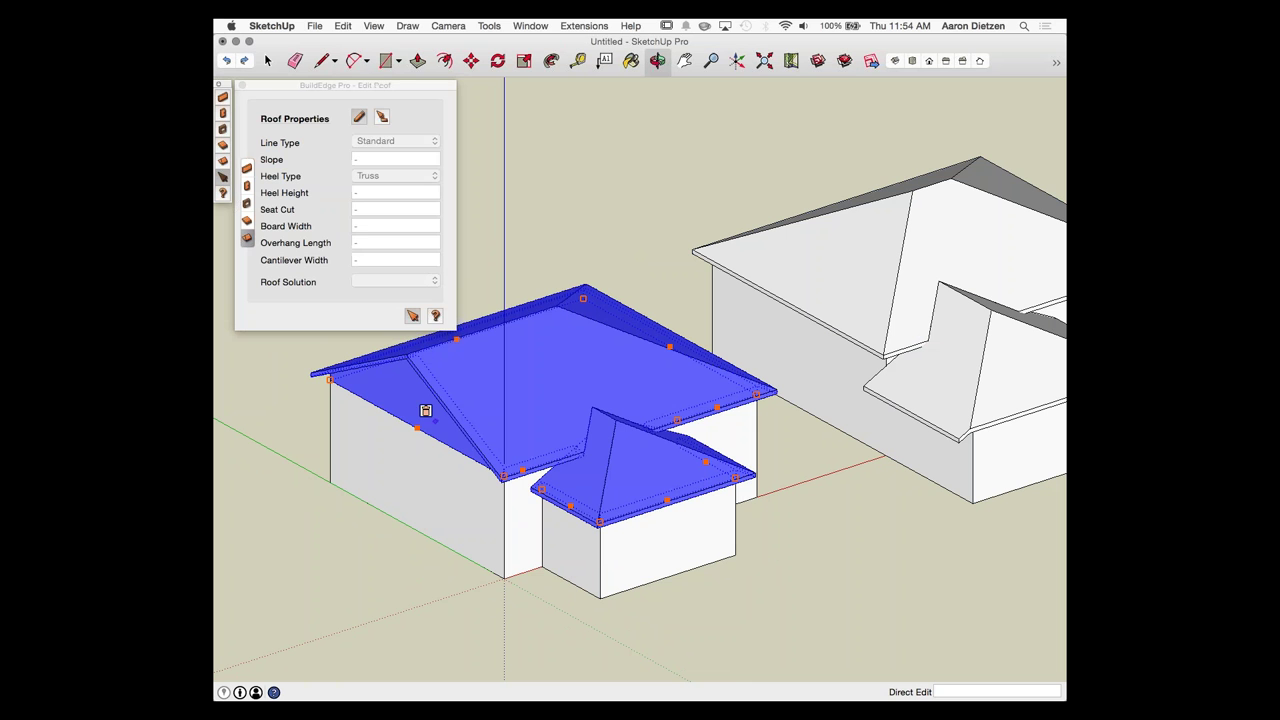
pyautogui.click(407, 418)
pyautogui.click(395, 141)
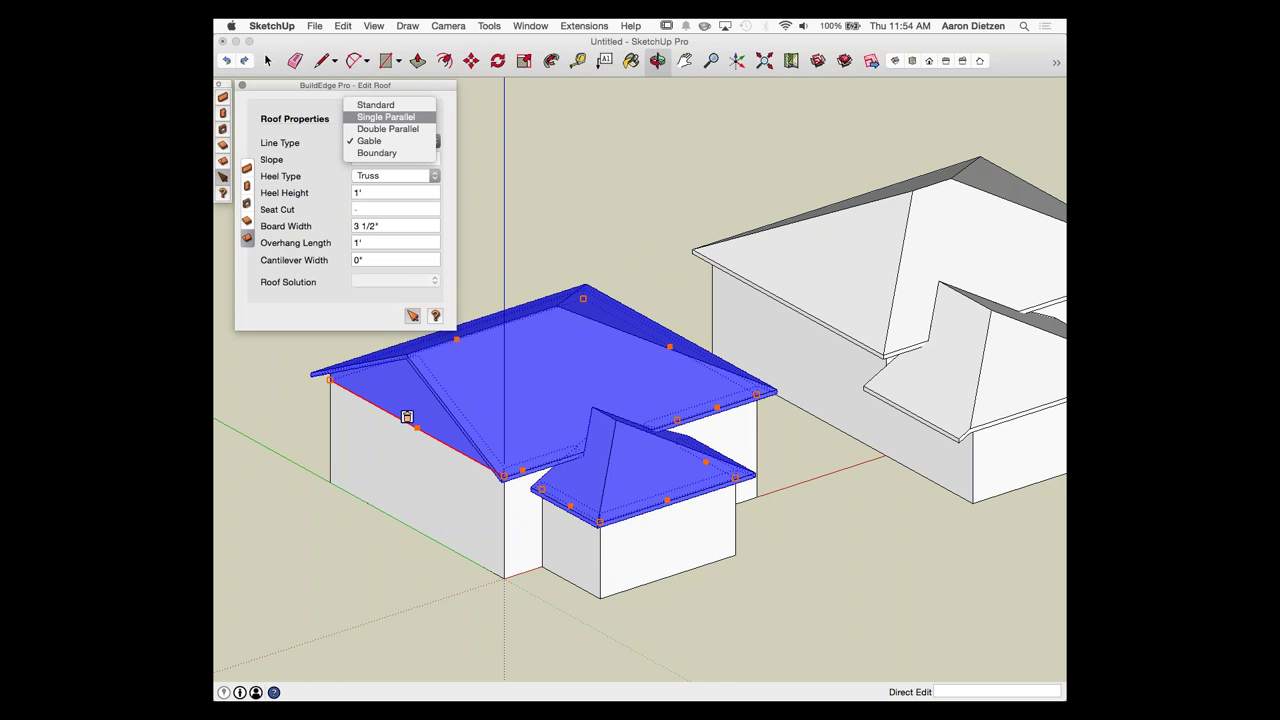
pyautogui.click(386, 105)
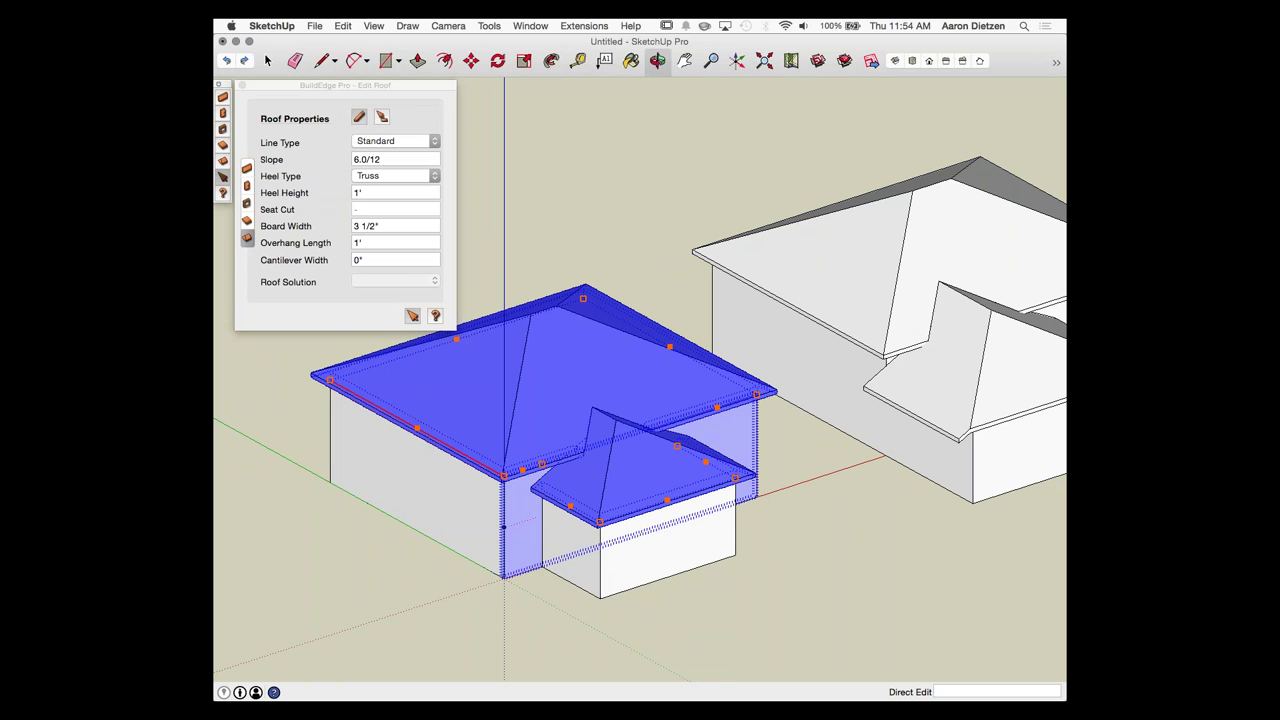
# Step: Examine the first building's combined roof outline and bump-out handles from directly above
pyautogui.scroll(3, 578, 503)
pyautogui.click(912, 61)
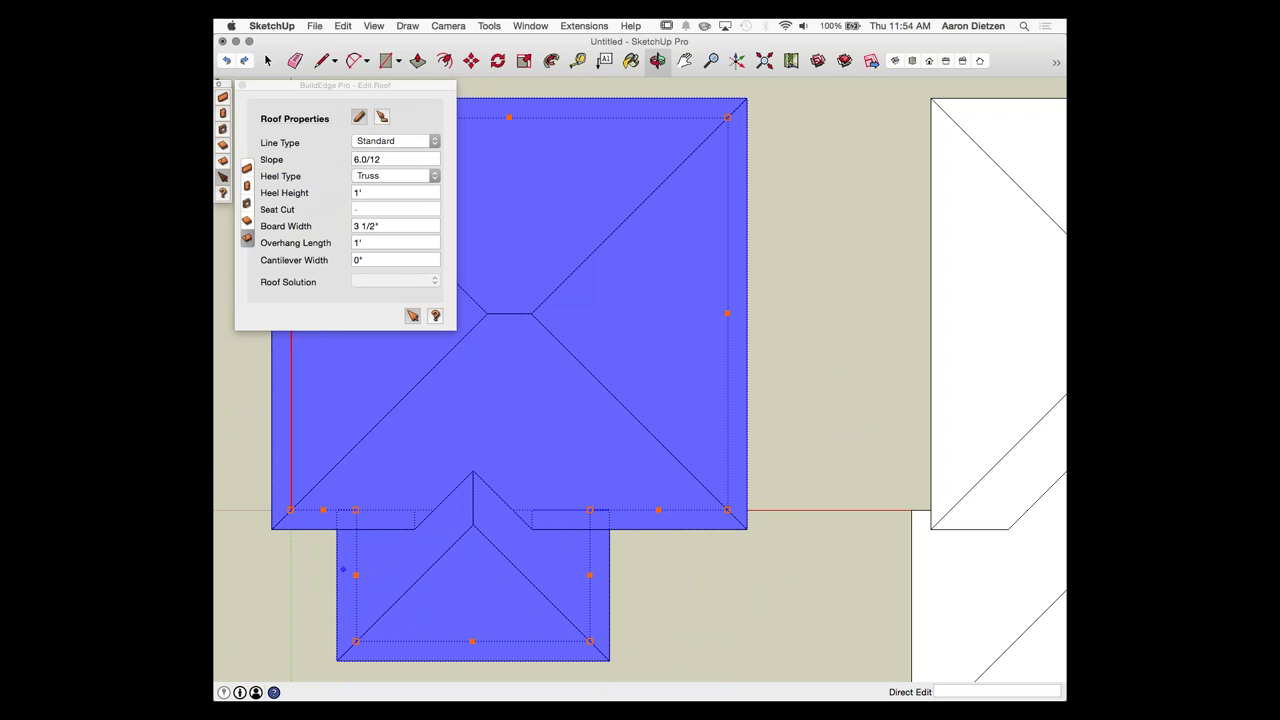
pyautogui.moveTo(356, 575); pyautogui.dragTo(310, 519)
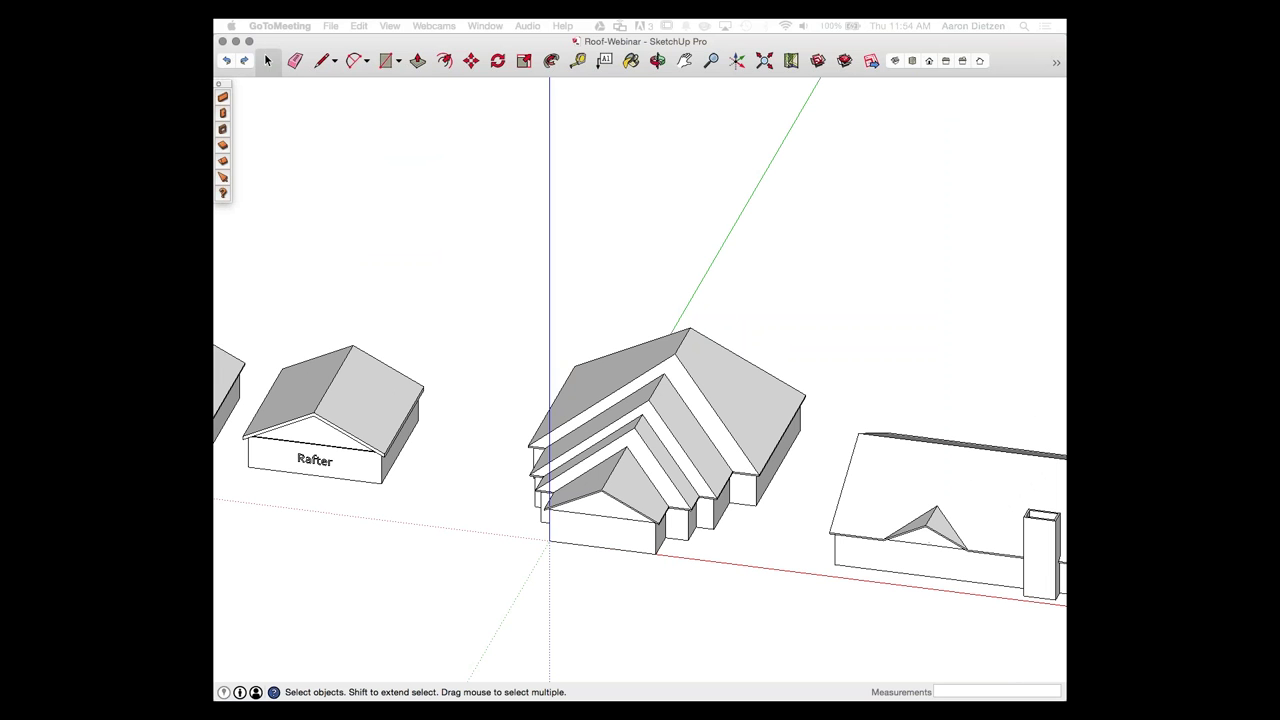
# Step: Zoom out over the Roof-Webinar example buildings and create a new blank SketchUp document
pyautogui.scroll(-5, 466, 558)
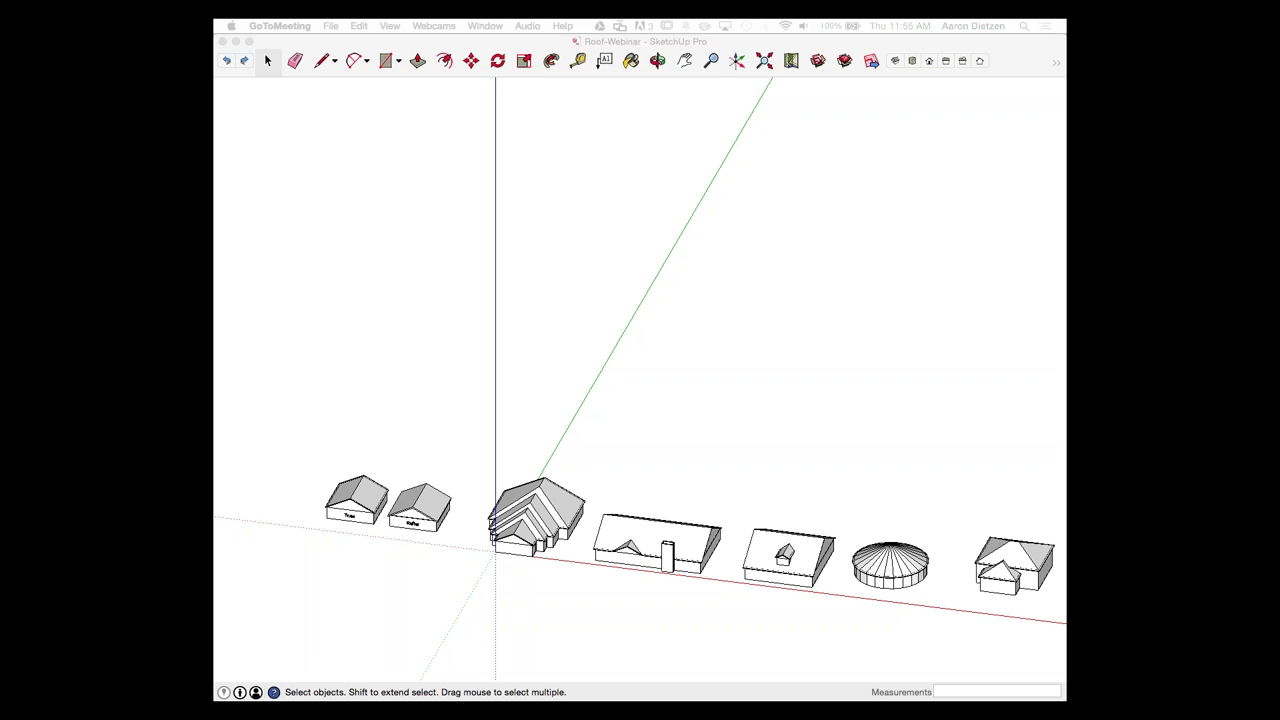
pyautogui.click(331, 26)
pyautogui.click(312, 42)
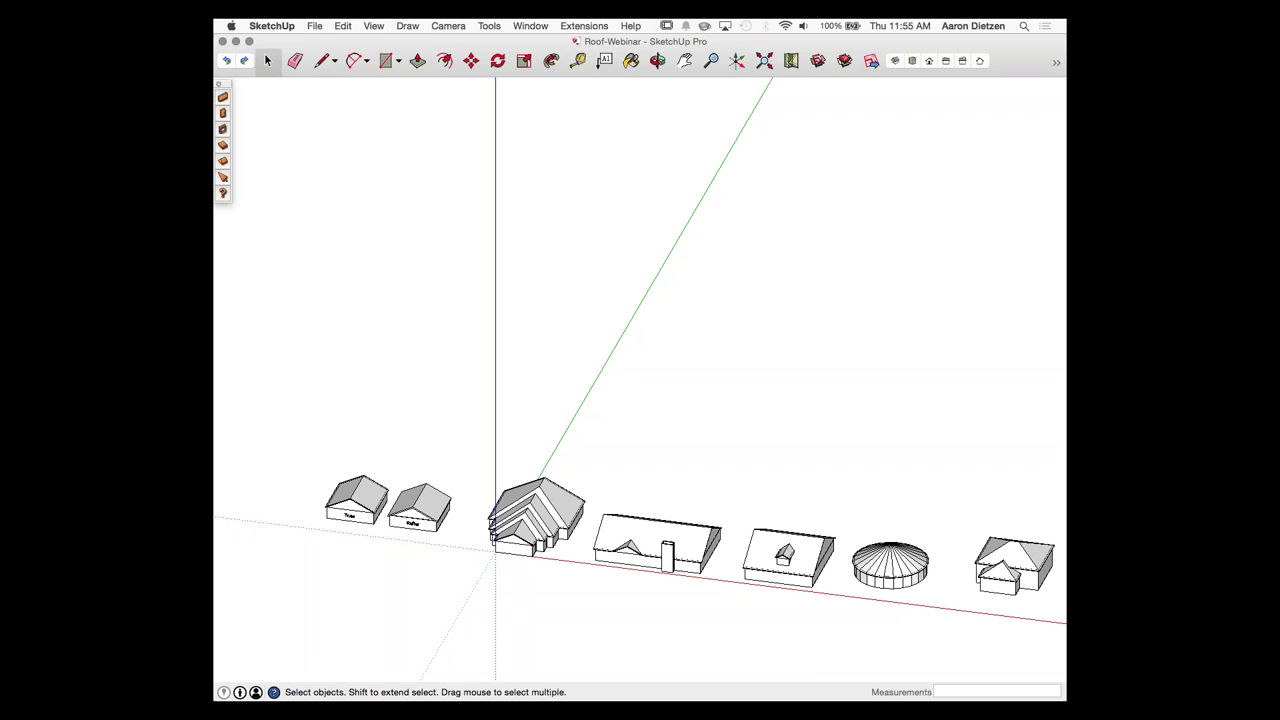
pyautogui.click(315, 26)
pyautogui.click(324, 42)
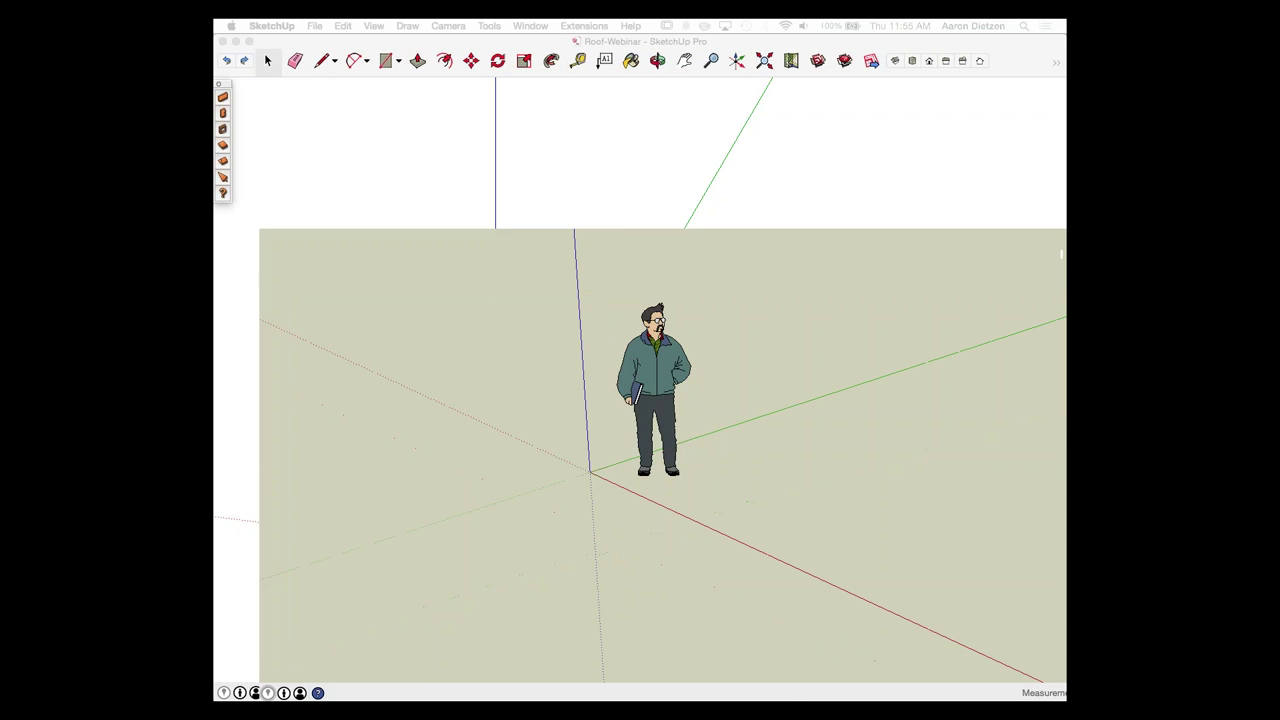
pyautogui.click(274, 128)
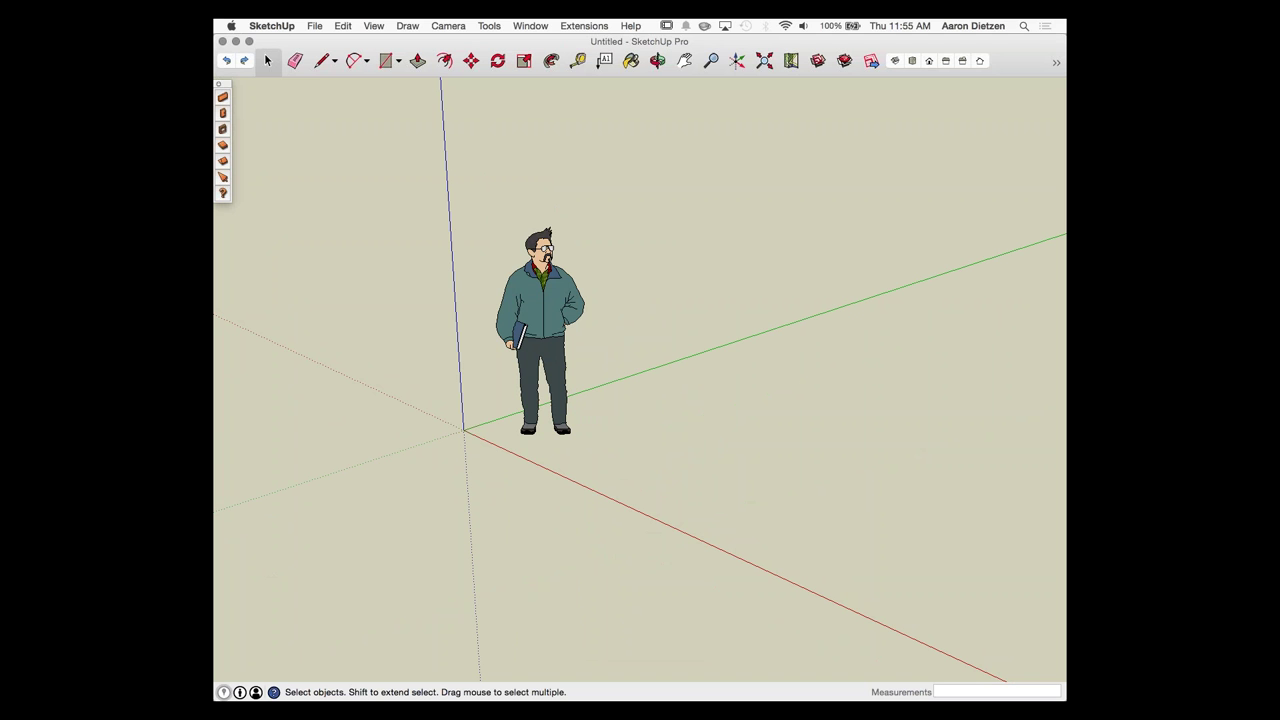
# Step: Draw a closed rectangle of four exterior walls from the origin, 5 1/2" thick and 6' high, with the front wall about 17' 5" long
pyautogui.click(223, 97)
pyautogui.click(464, 430)
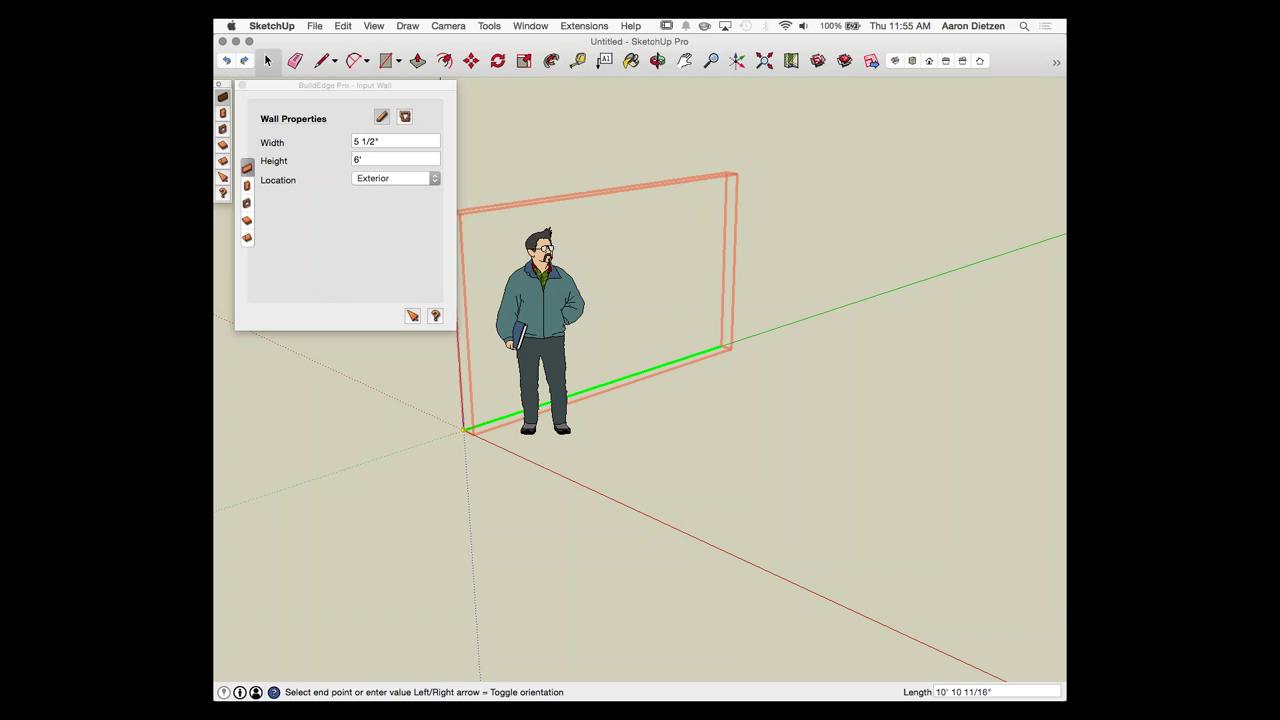
pyautogui.scroll(-3, 628, 440)
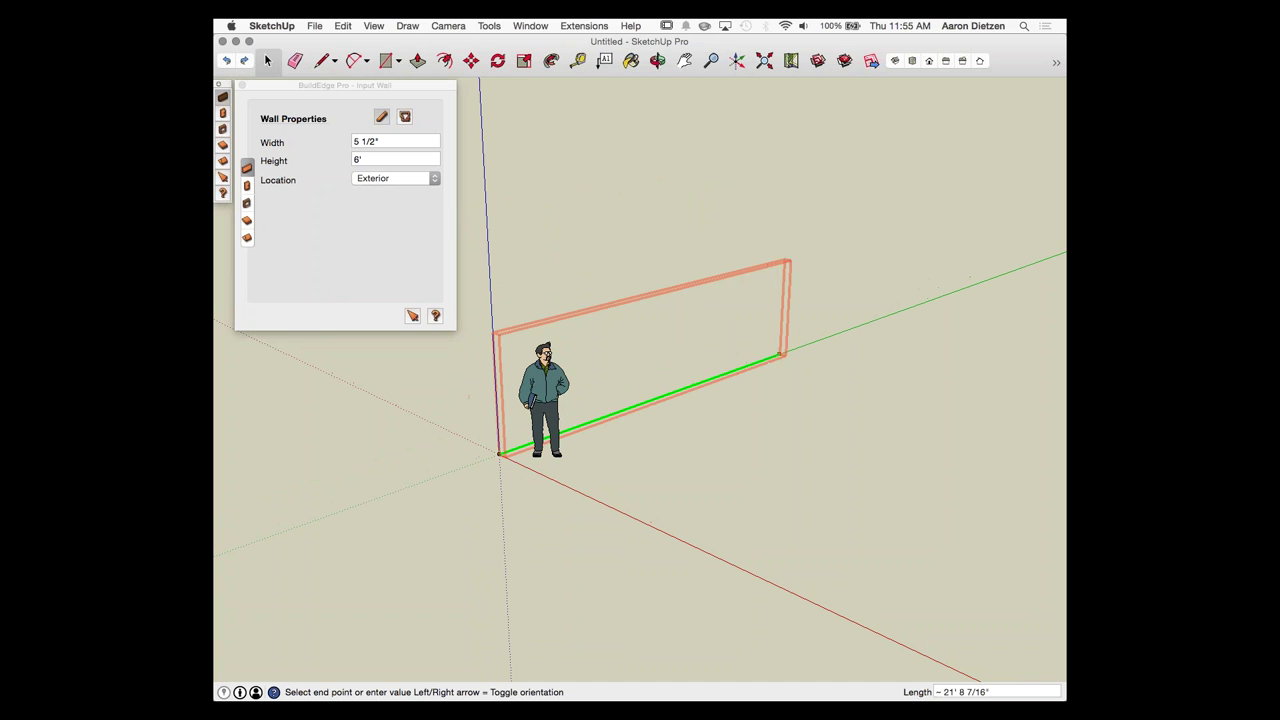
pyautogui.click(770, 360)
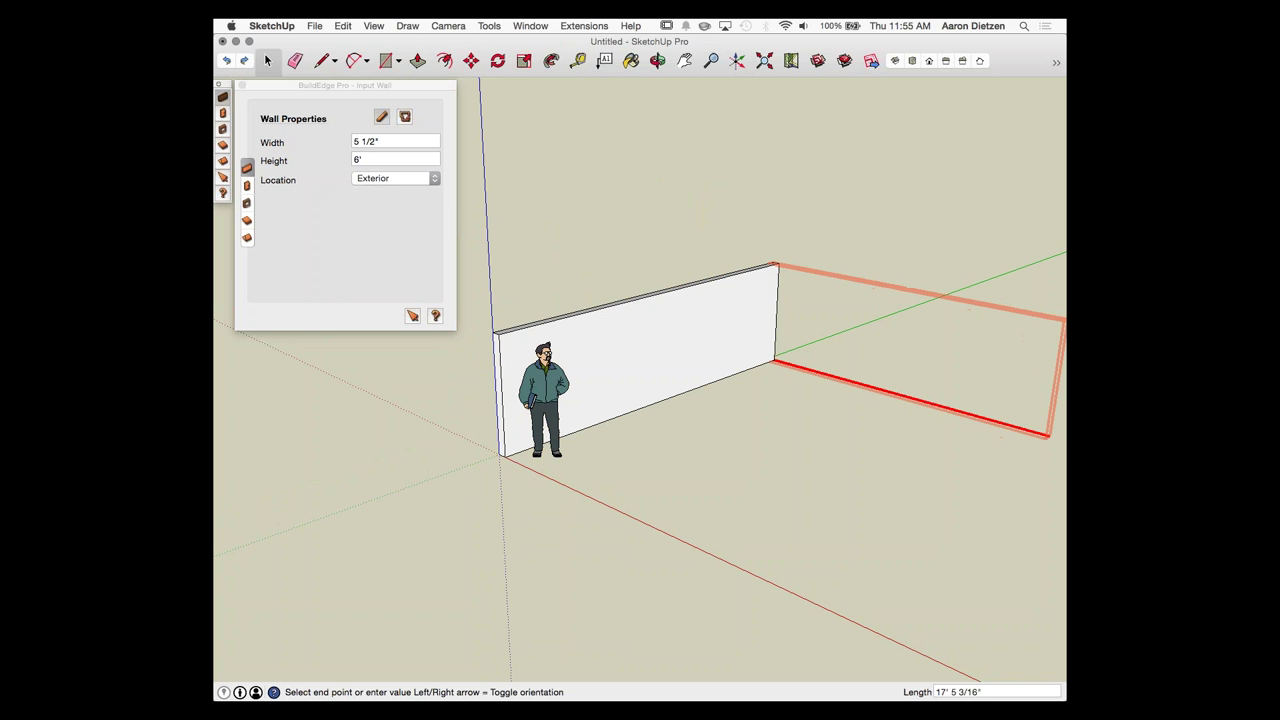
pyautogui.click(1048, 435)
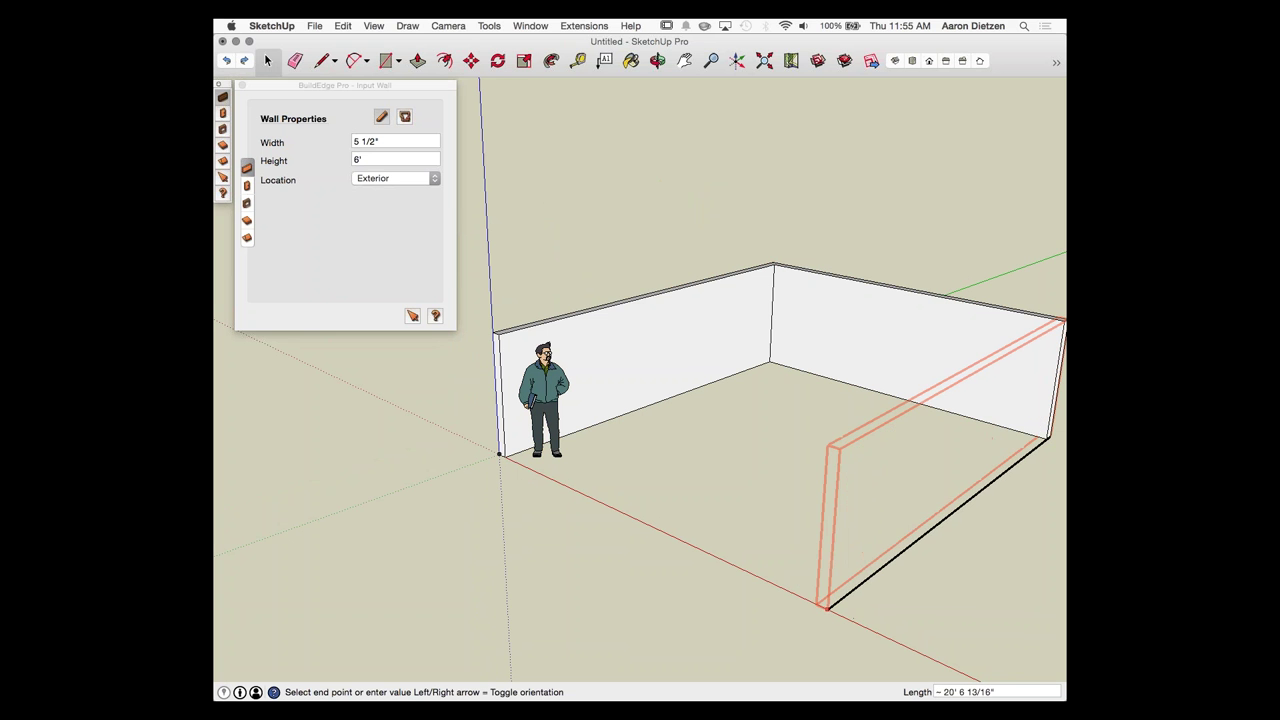
pyautogui.click(801, 597)
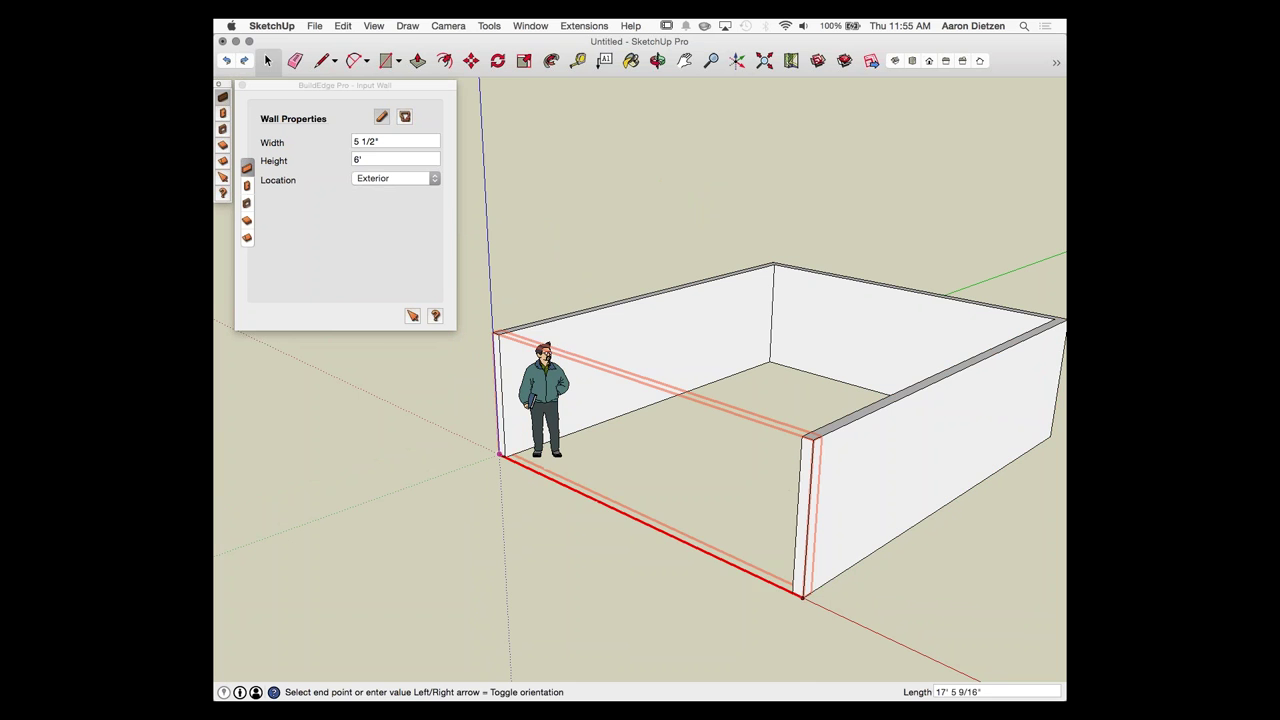
pyautogui.click(500, 455)
pyautogui.moveTo(547, 345); pyautogui.dragTo(567, 395, button='middle')
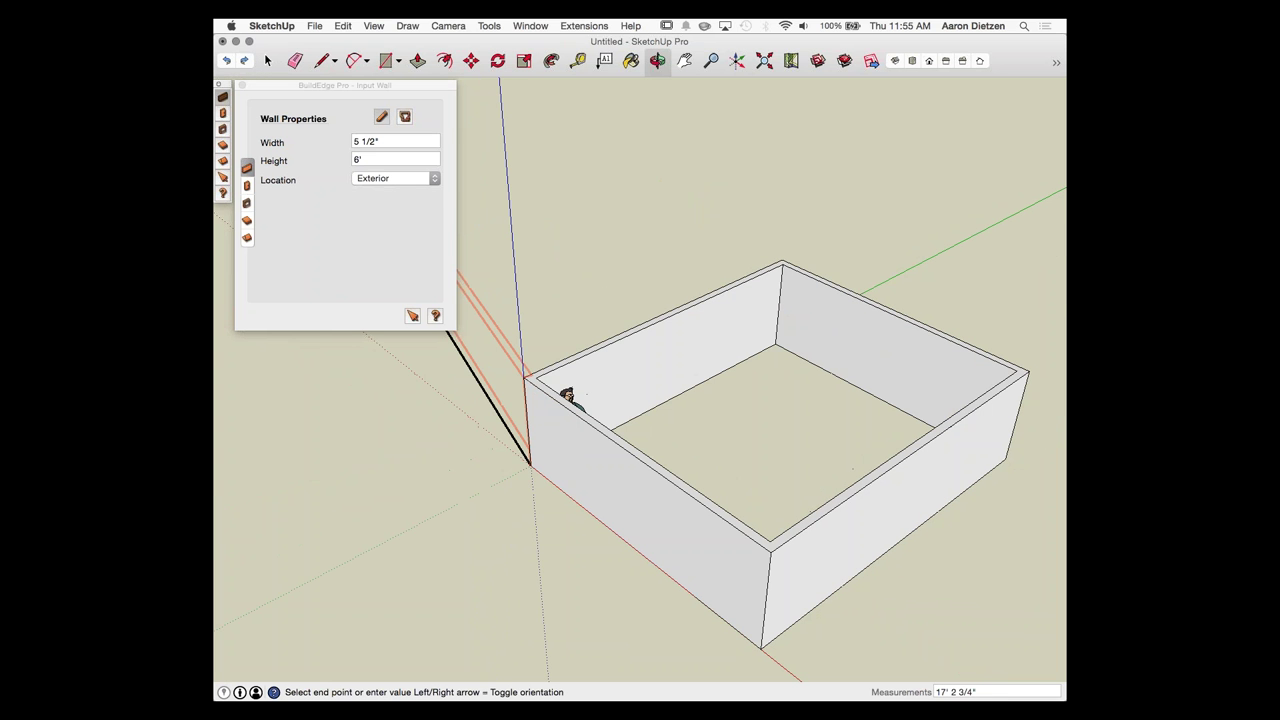
# Step: Build a hip roof from the four picked top wall edges, using slope 6/12 for the first edge and 4/12 for the other three
pyautogui.click(247, 238)
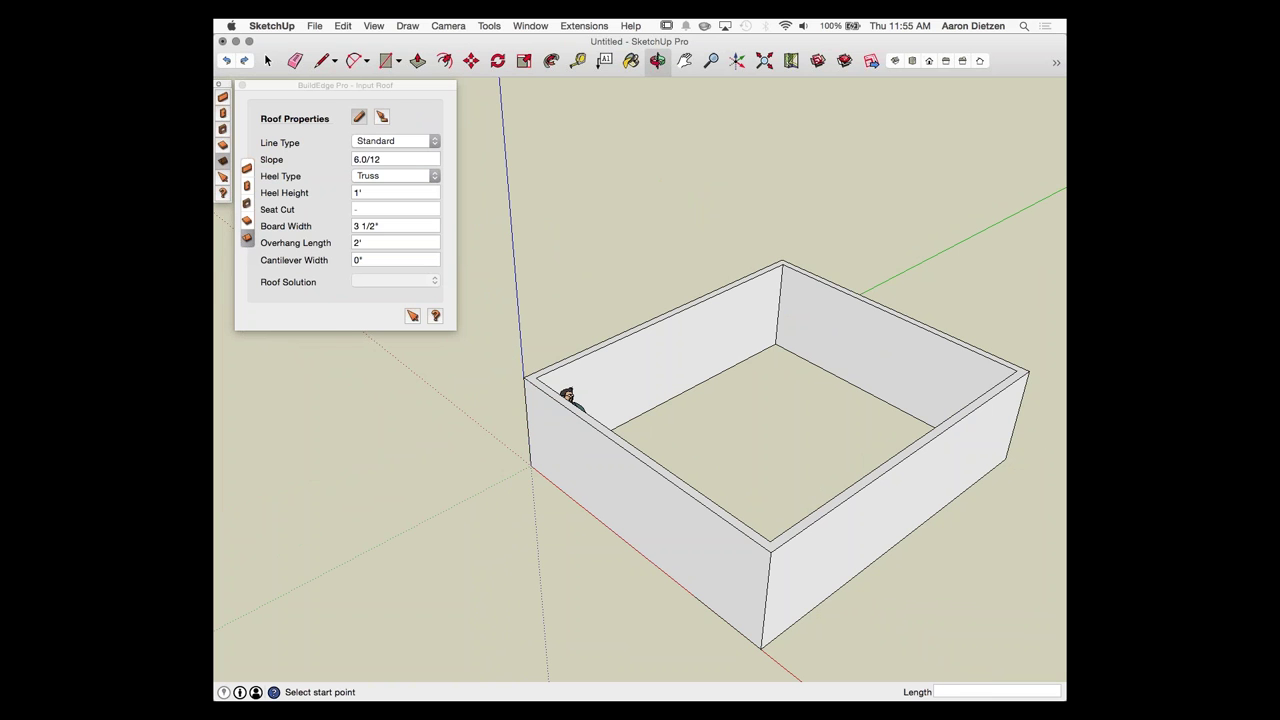
pyautogui.click(382, 117)
pyautogui.click(567, 396)
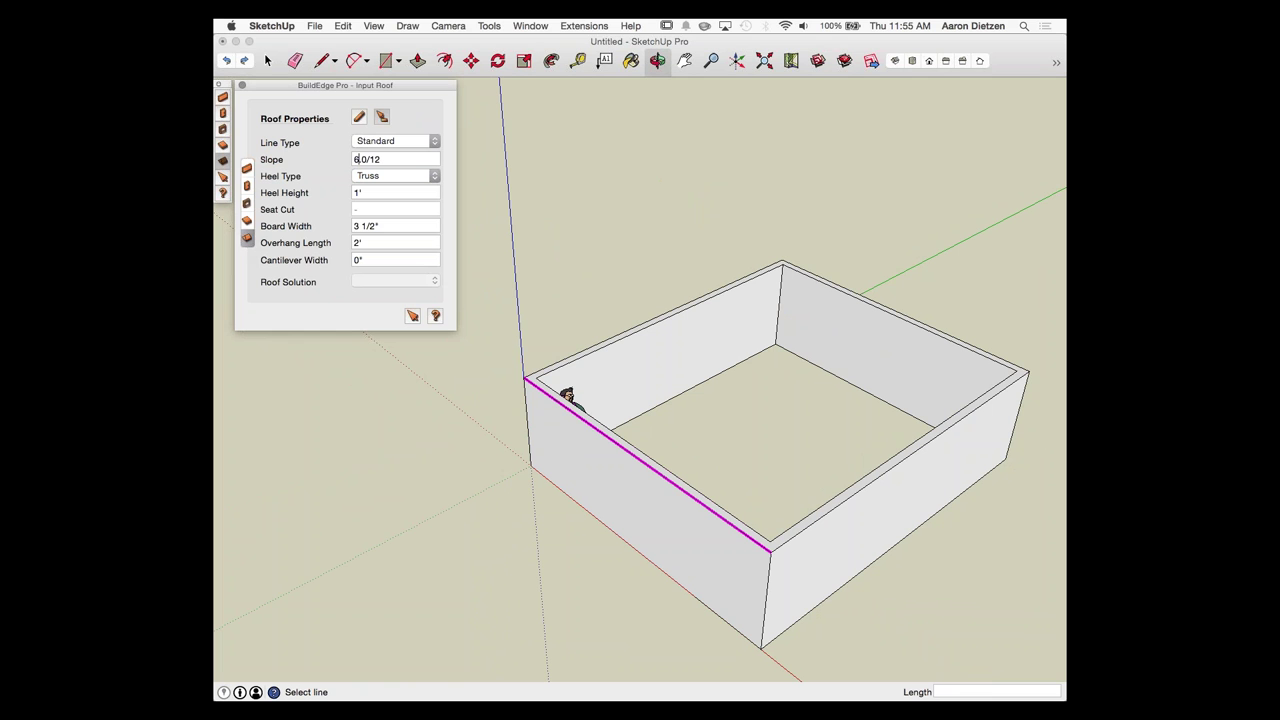
pyautogui.write('4')
pyautogui.press('Return')
pyautogui.press('Tab')
pyautogui.click(900, 462)
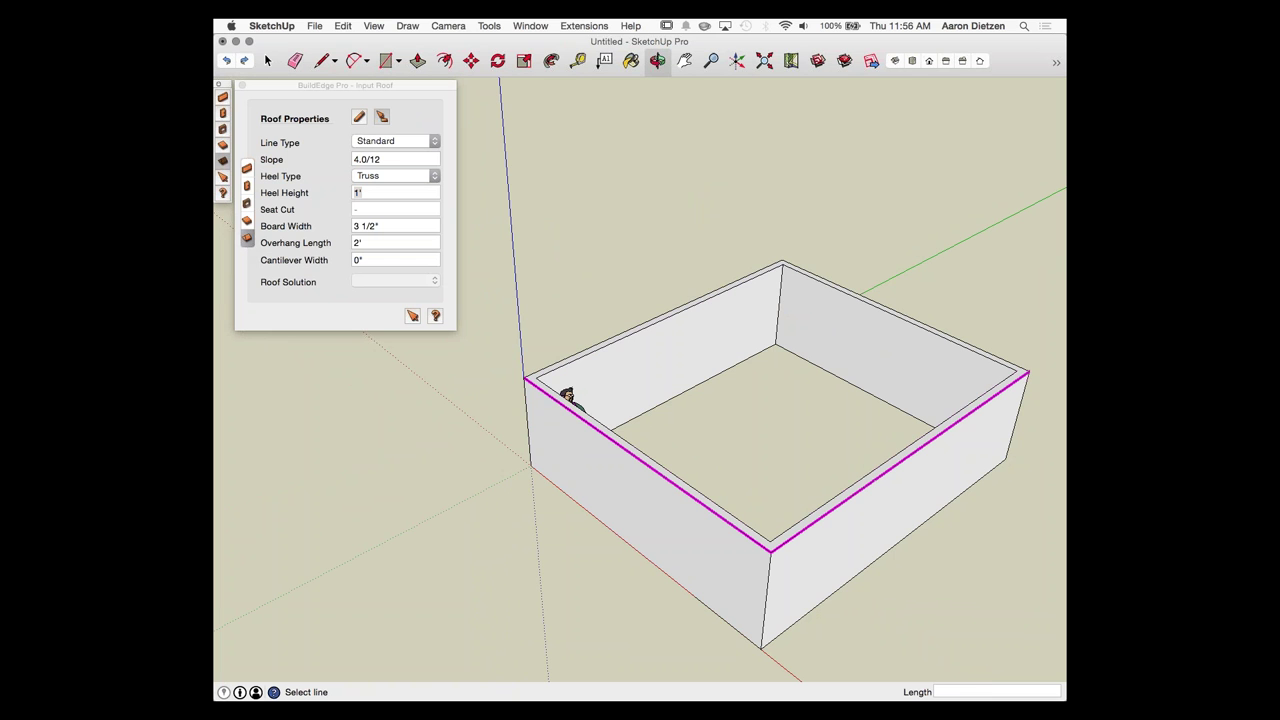
pyautogui.moveTo(690, 480); pyautogui.dragTo(375, 460, button='middle')
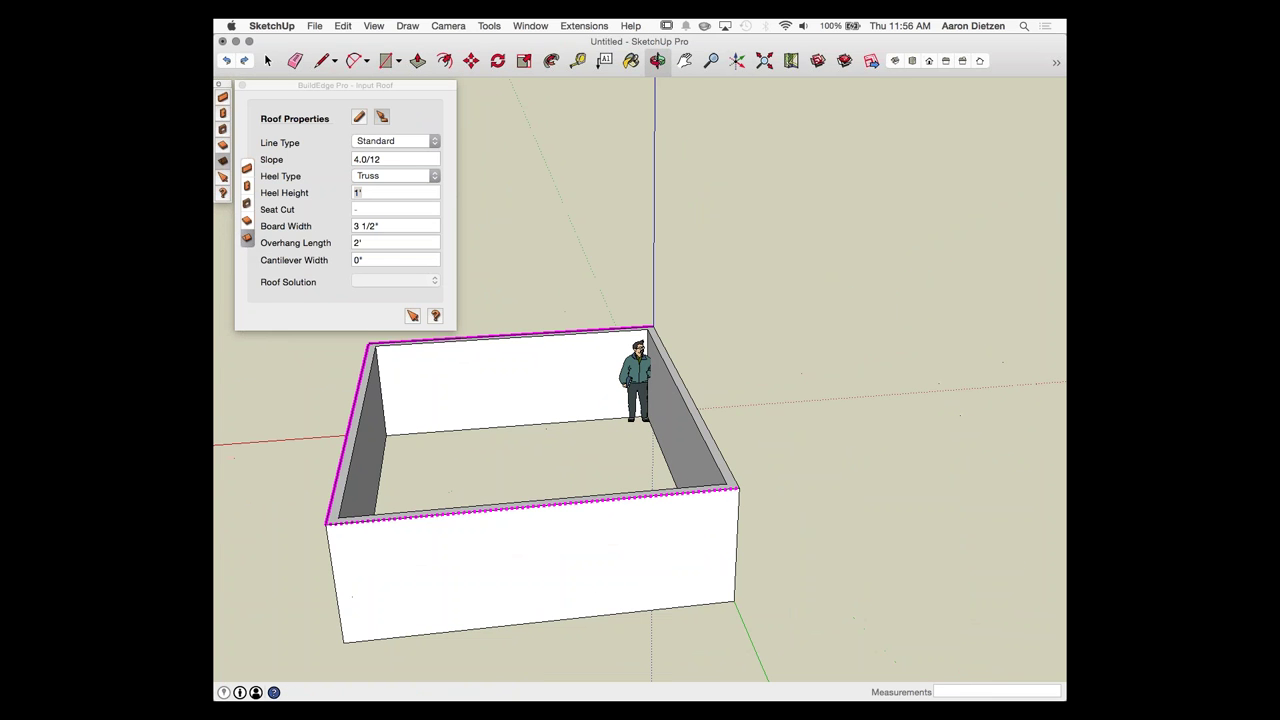
pyautogui.click(533, 506)
pyautogui.moveTo(640, 490); pyautogui.dragTo(445, 445, button='middle')
pyautogui.click(570, 390)
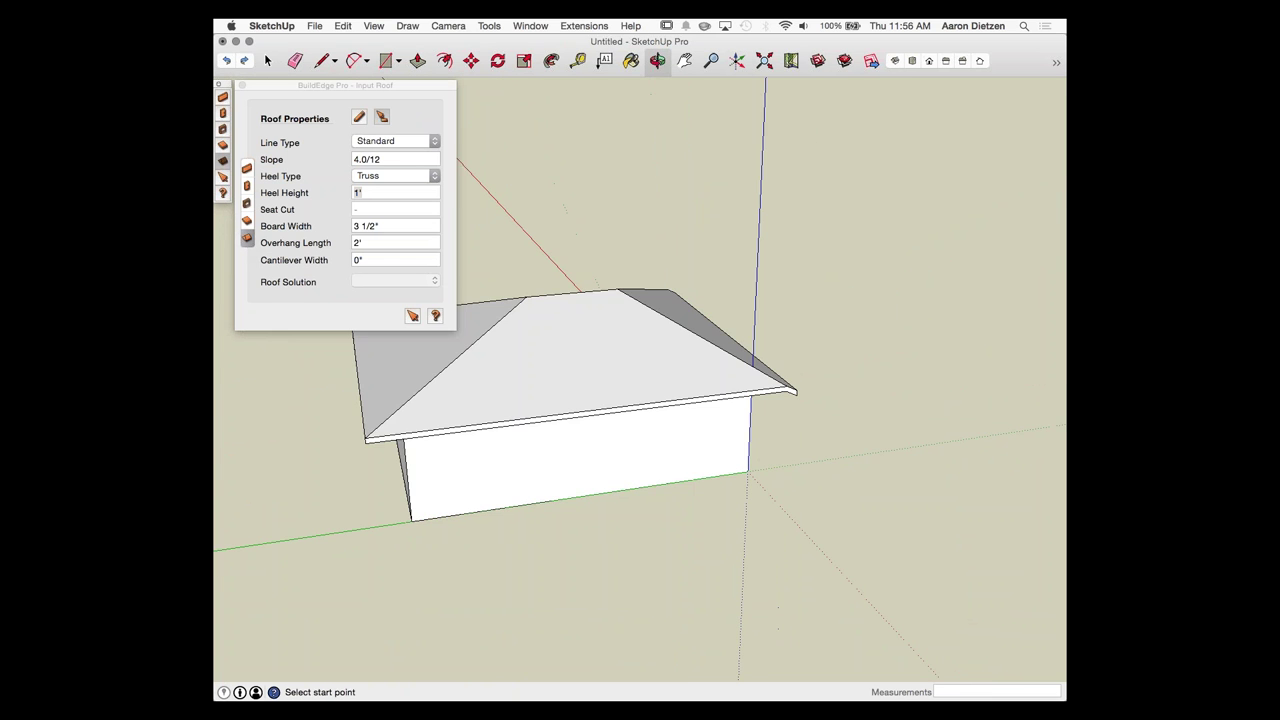
# Step: Open the roof in Direct Edit and set the overhang length of its 6/12 edge to 12"
pyautogui.moveTo(765, 435); pyautogui.dragTo(660, 408, button='middle')
pyautogui.scroll(6, 662, 405)
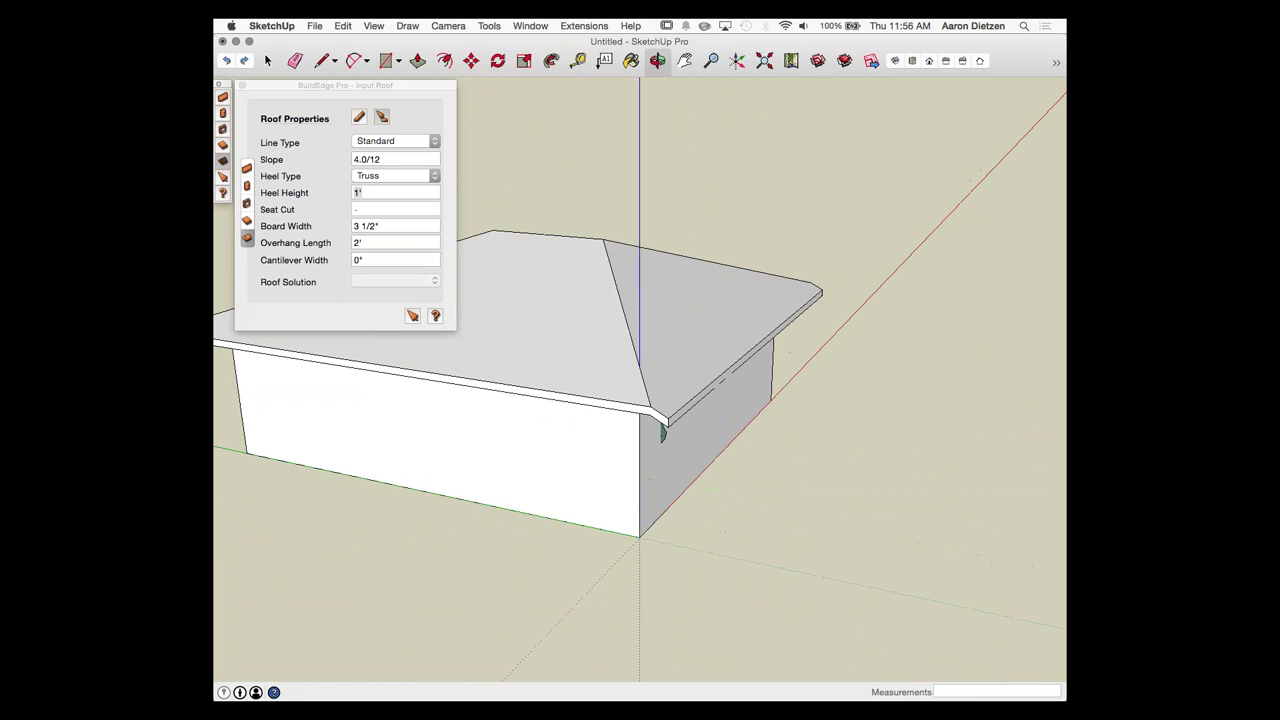
pyautogui.scroll(3, 655, 425)
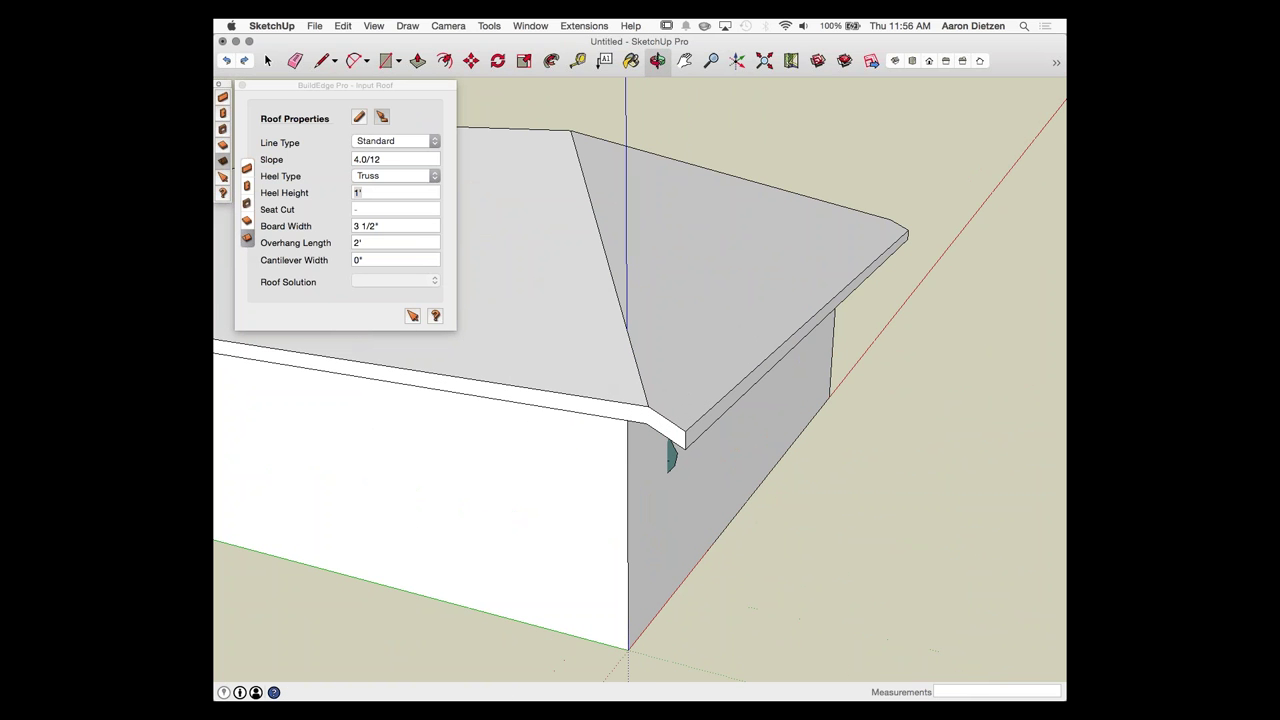
pyautogui.scroll(-3, 645, 440)
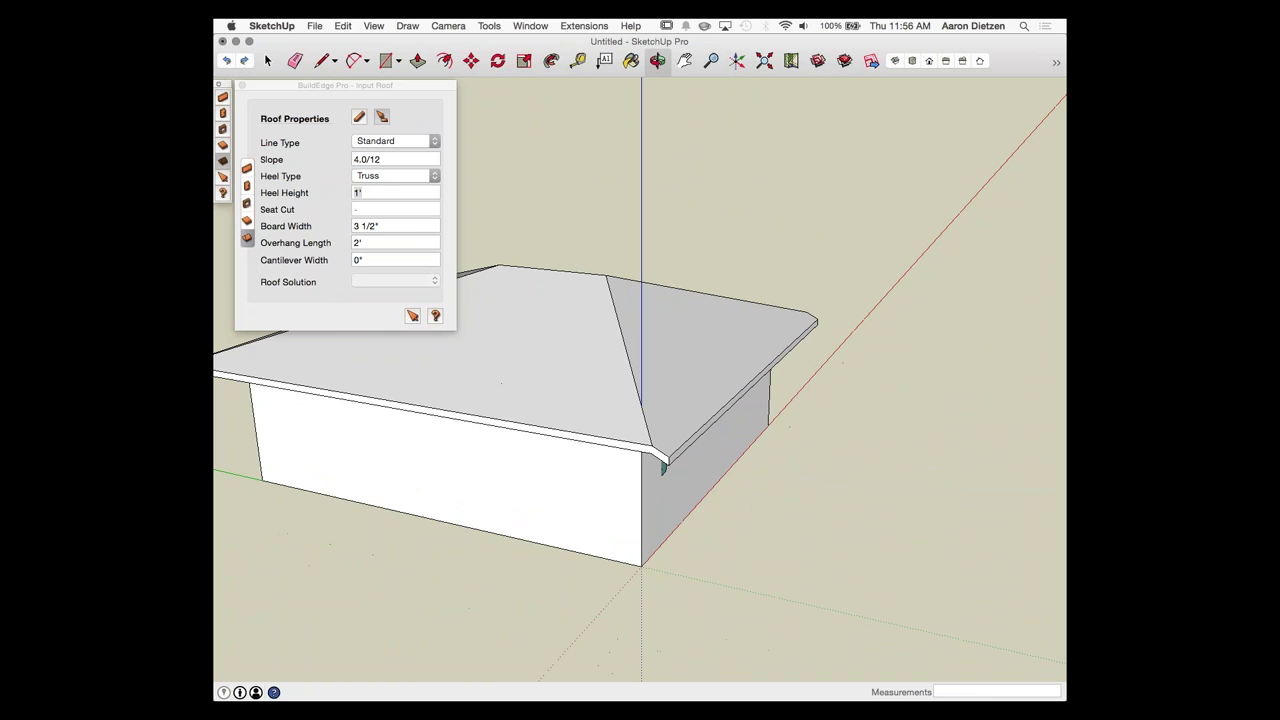
pyautogui.click(413, 316)
pyautogui.click(661, 509)
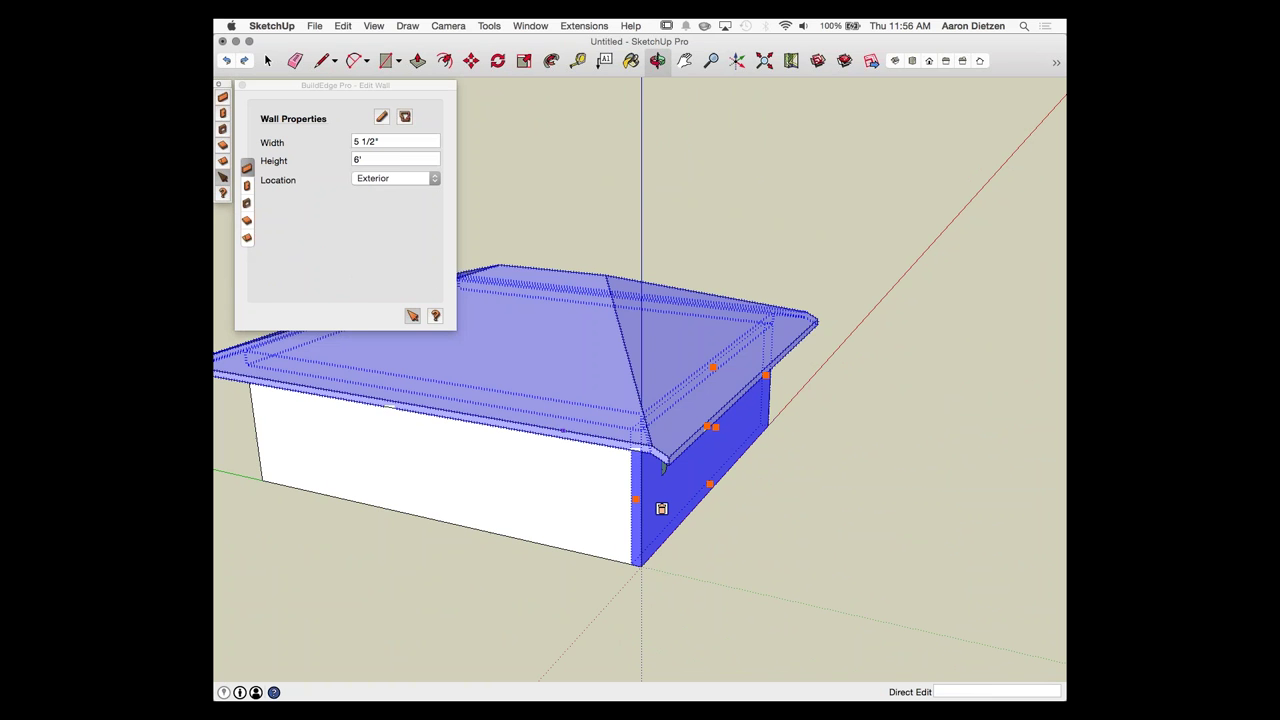
pyautogui.click(713, 368)
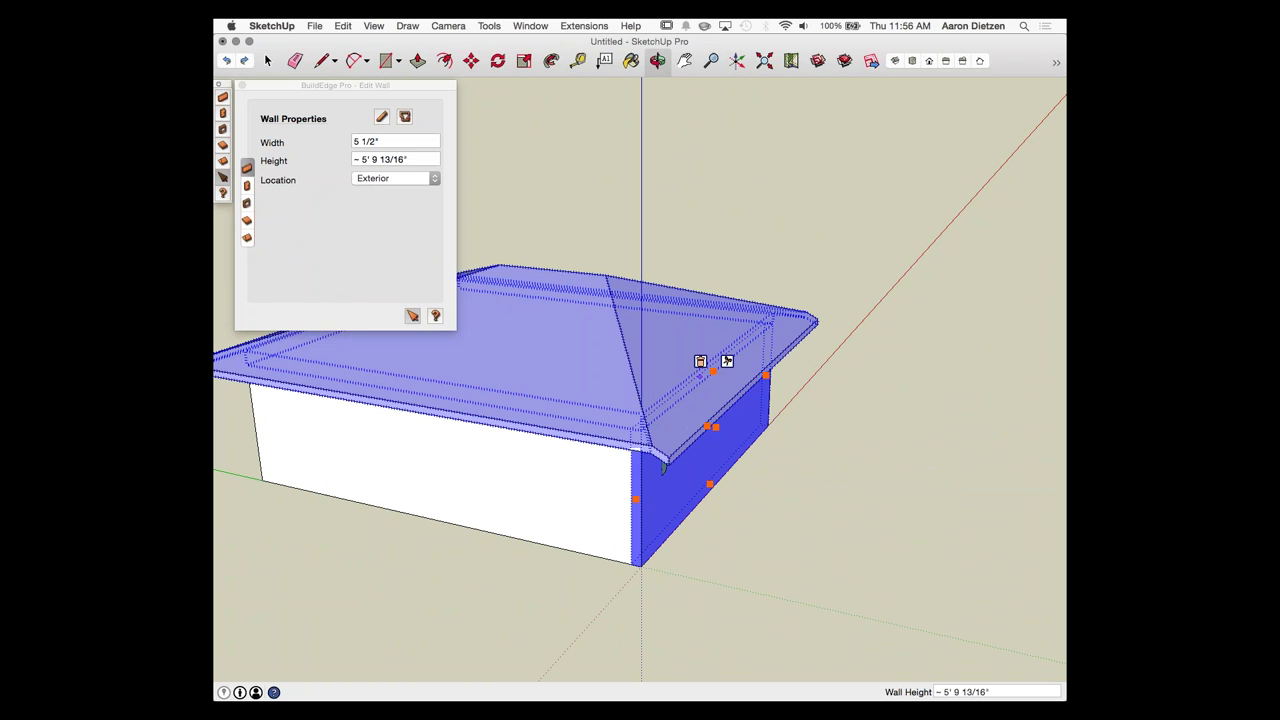
pyautogui.click(638, 359)
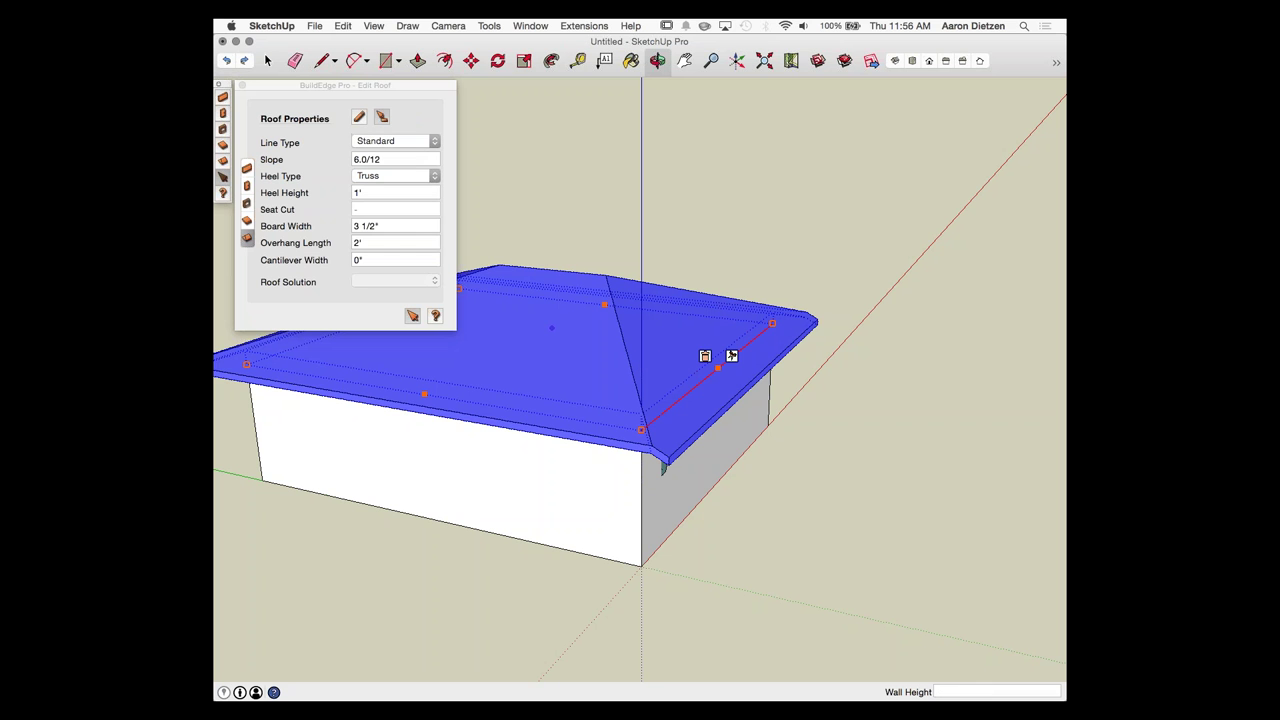
pyautogui.click(366, 243)
pyautogui.write('12')
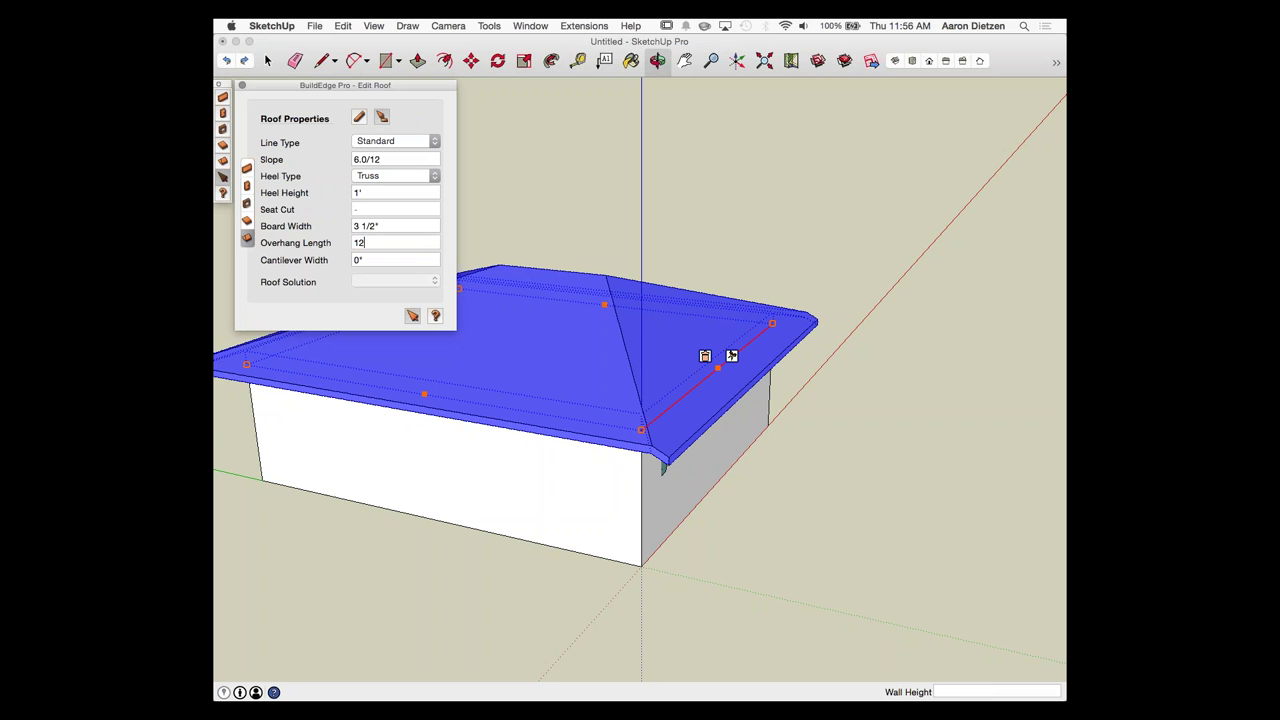
pyautogui.press('Return')
# Step: Try an 18" overhang length on the 6/12 roof edge
pyautogui.scroll(3, 662, 465)
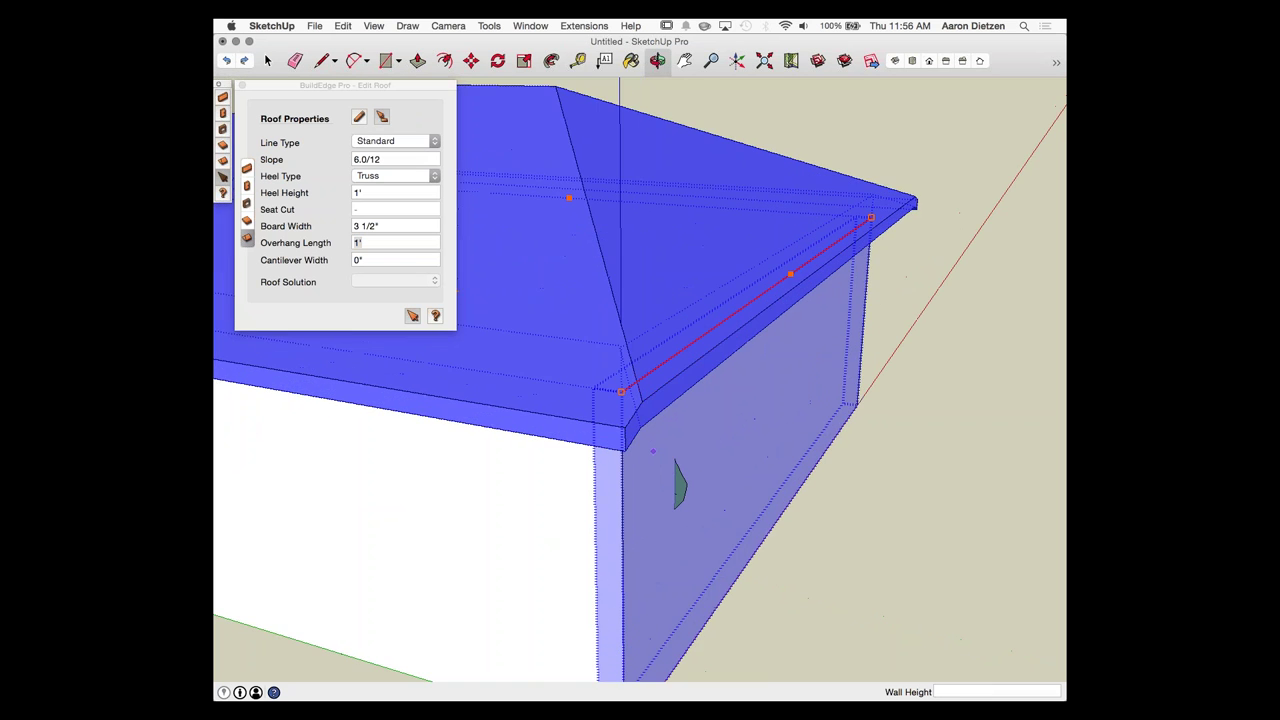
pyautogui.write('1')
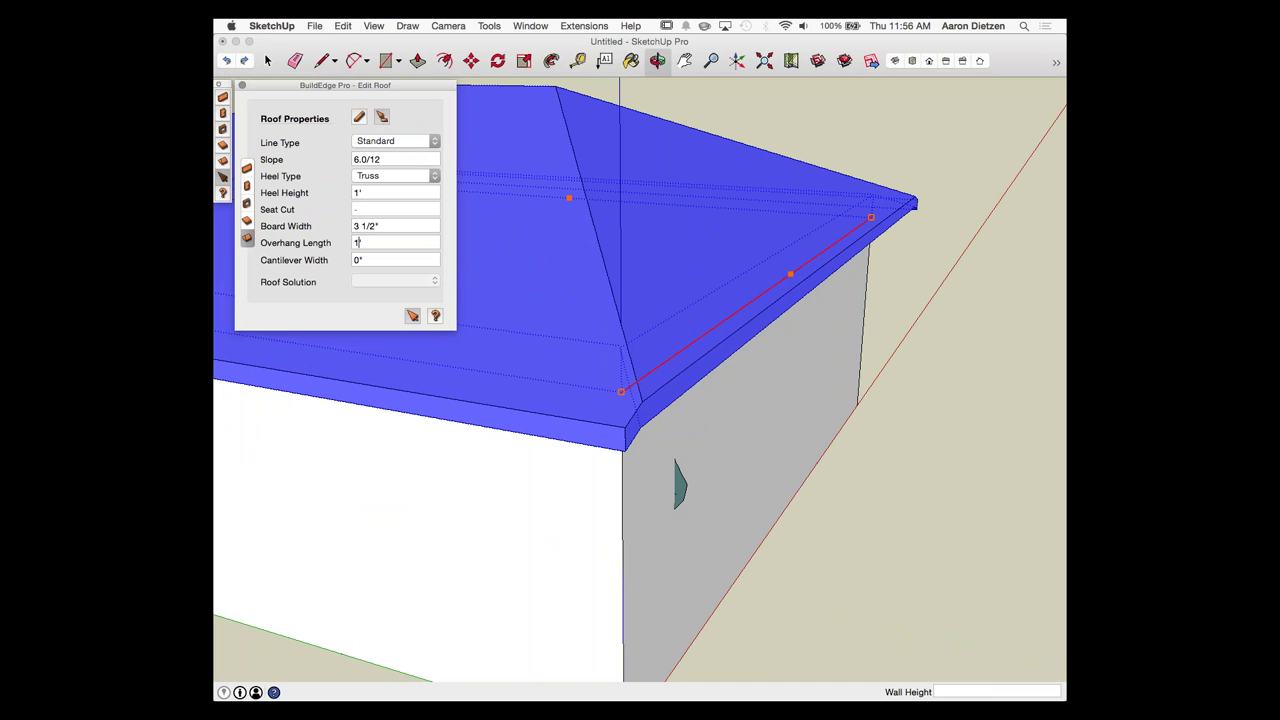
pyautogui.write('8')
pyautogui.press('Return')
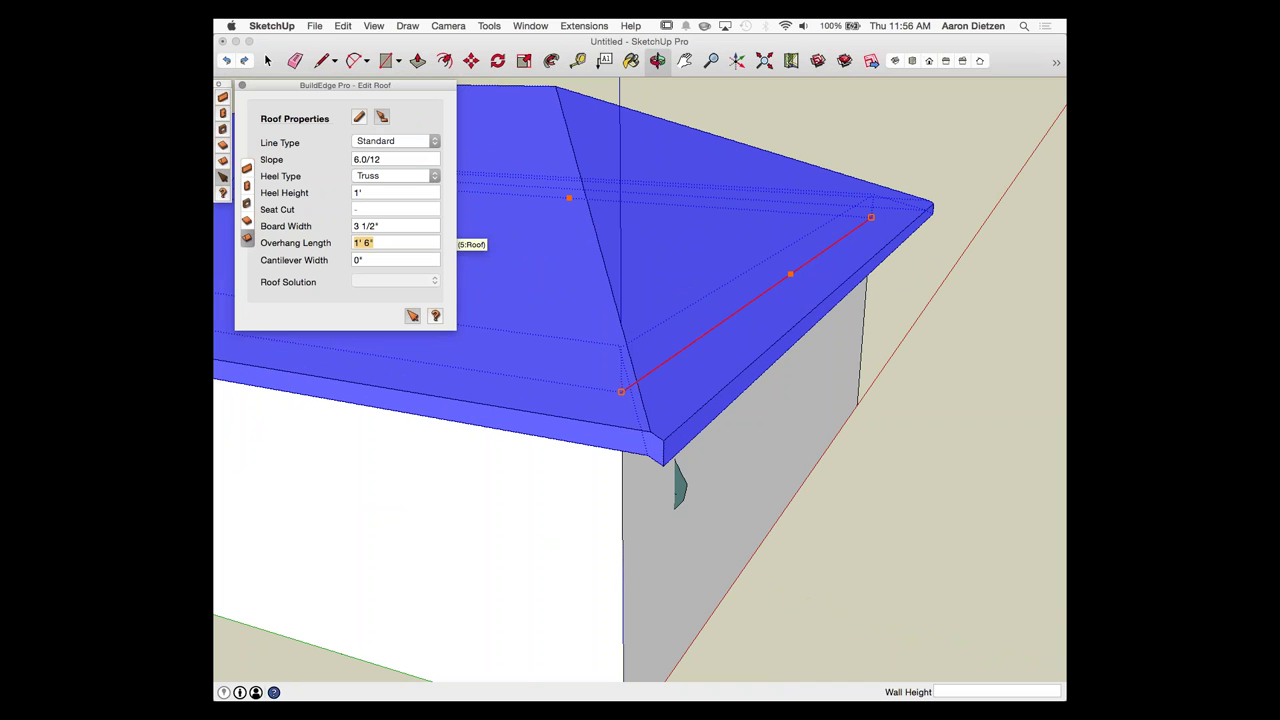
# Step: Set the overhang length of the 6/12 roof edge to 1' 4" and finish editing the roof
pyautogui.click(370, 243)
pyautogui.press('BackSpace')
pyautogui.press('BackSpace')
pyautogui.write('4')
pyautogui.press('Return')
pyautogui.click(714, 488)
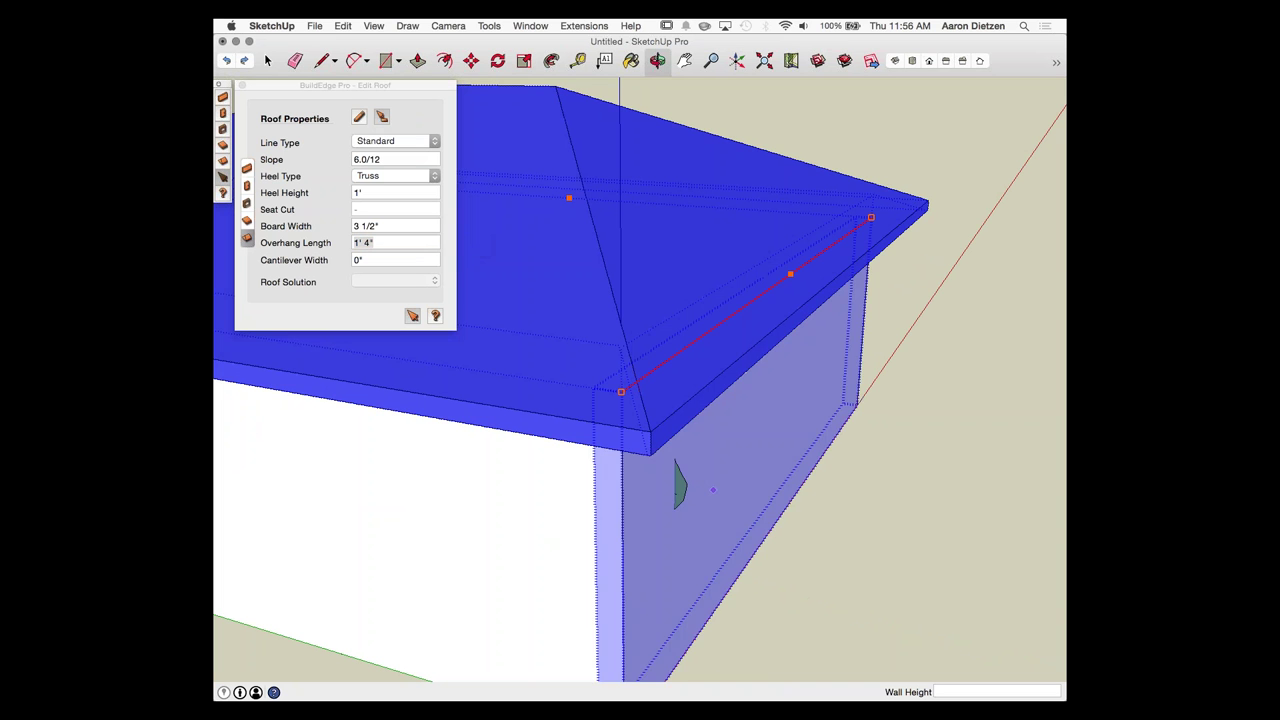
pyautogui.click(720, 466)
# Step: Examine closely the eave corner where the 6/12 and 4/12 roof slopes meet
pyautogui.moveTo(720, 466); pyautogui.dragTo(669, 506, button='middle')
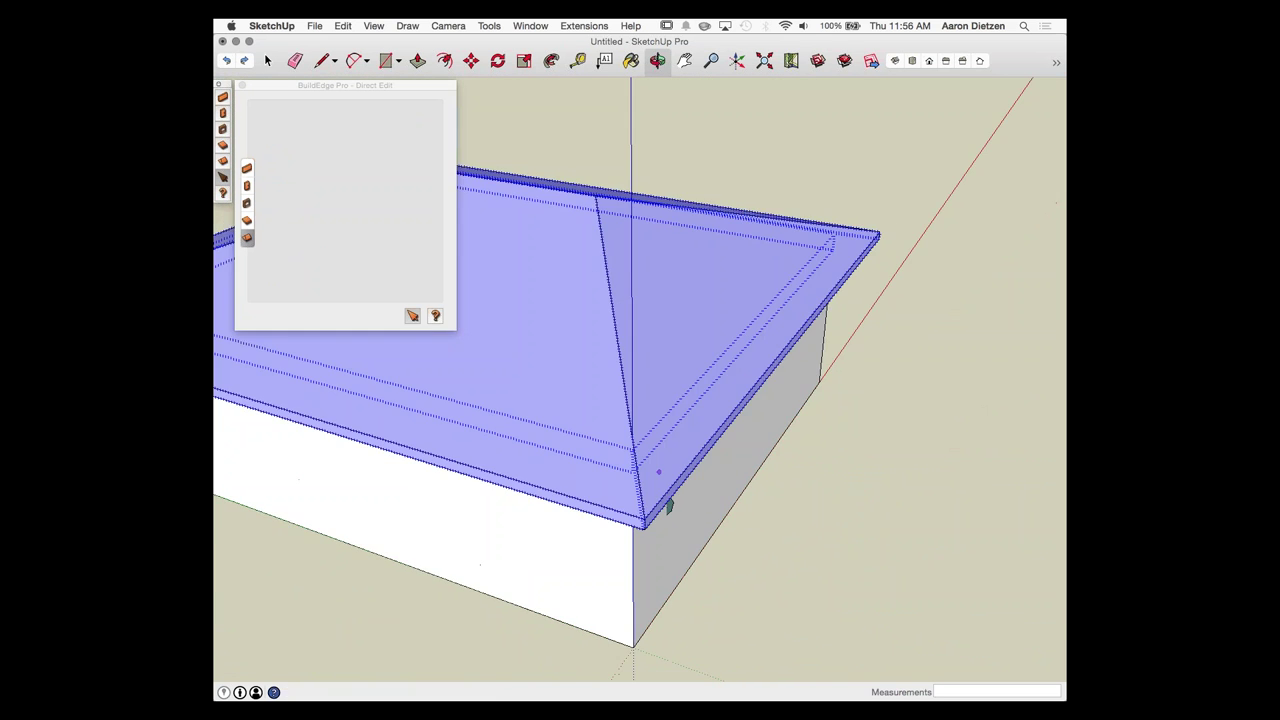
pyautogui.moveTo(562, 401); pyautogui.dragTo(683, 349, button='middle')
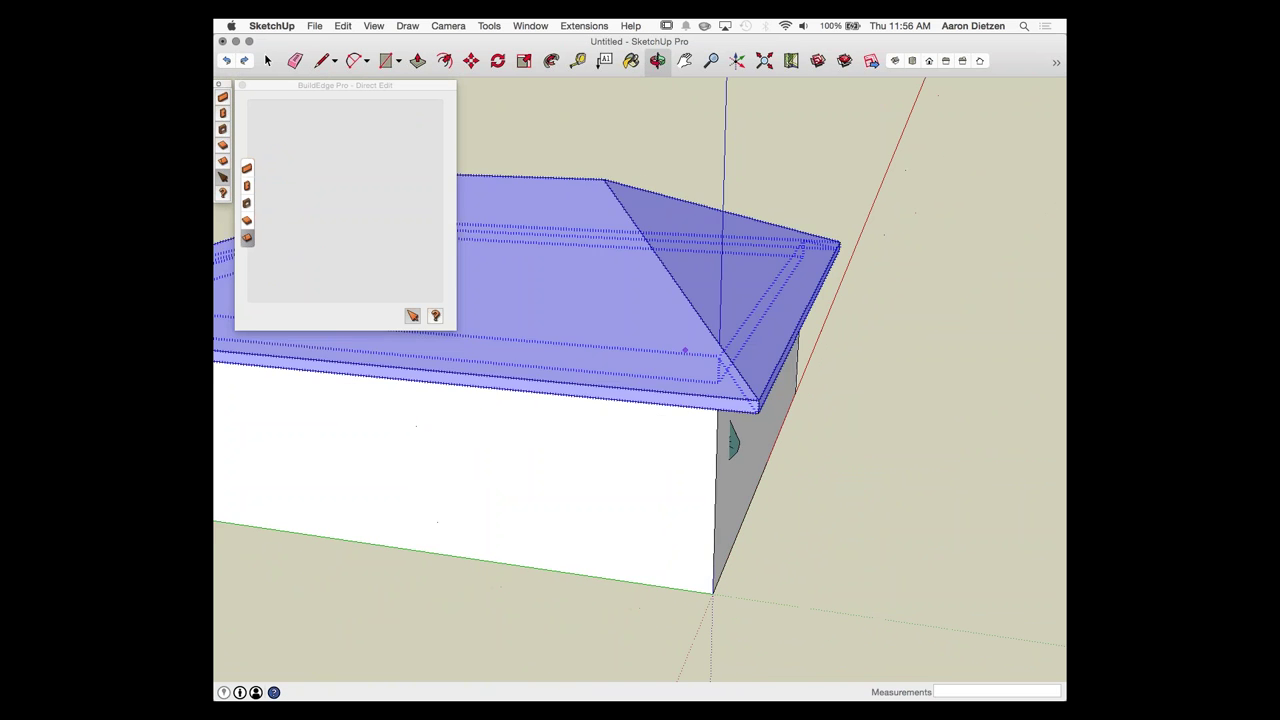
pyautogui.scroll(1, 791, 407)
pyautogui.scroll(5, 791, 407)
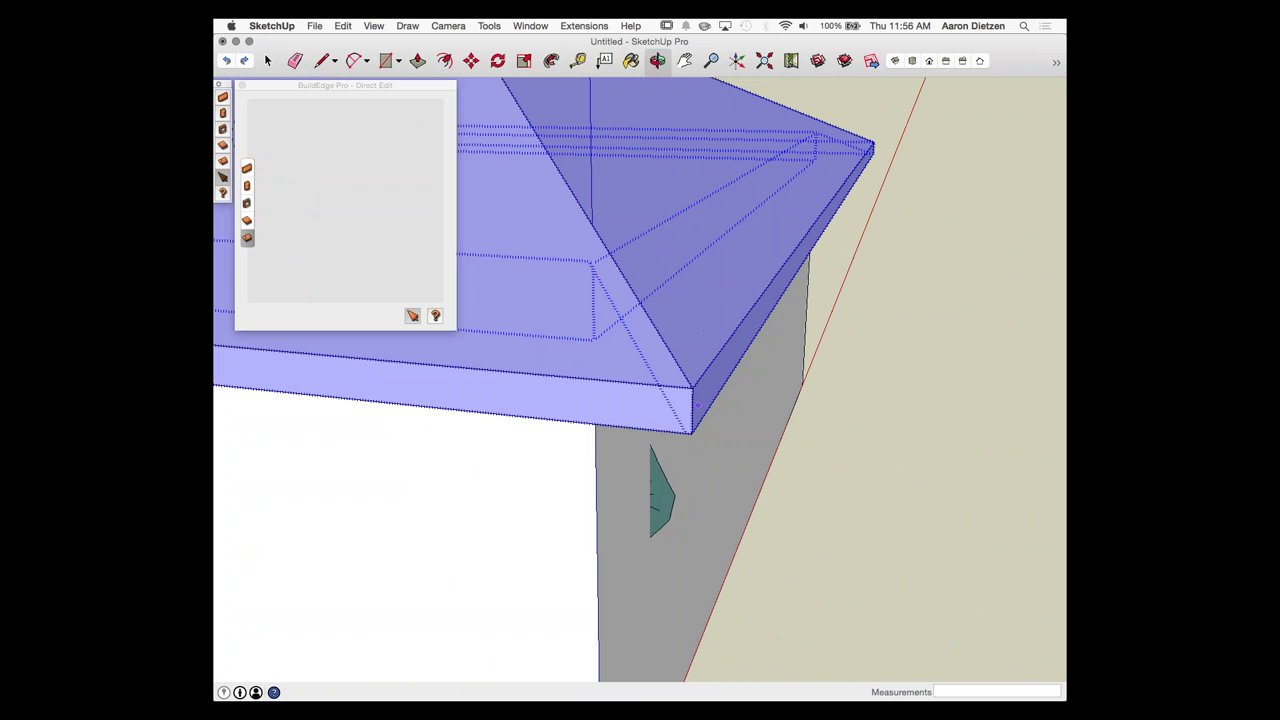
pyautogui.scroll(5, 688, 431)
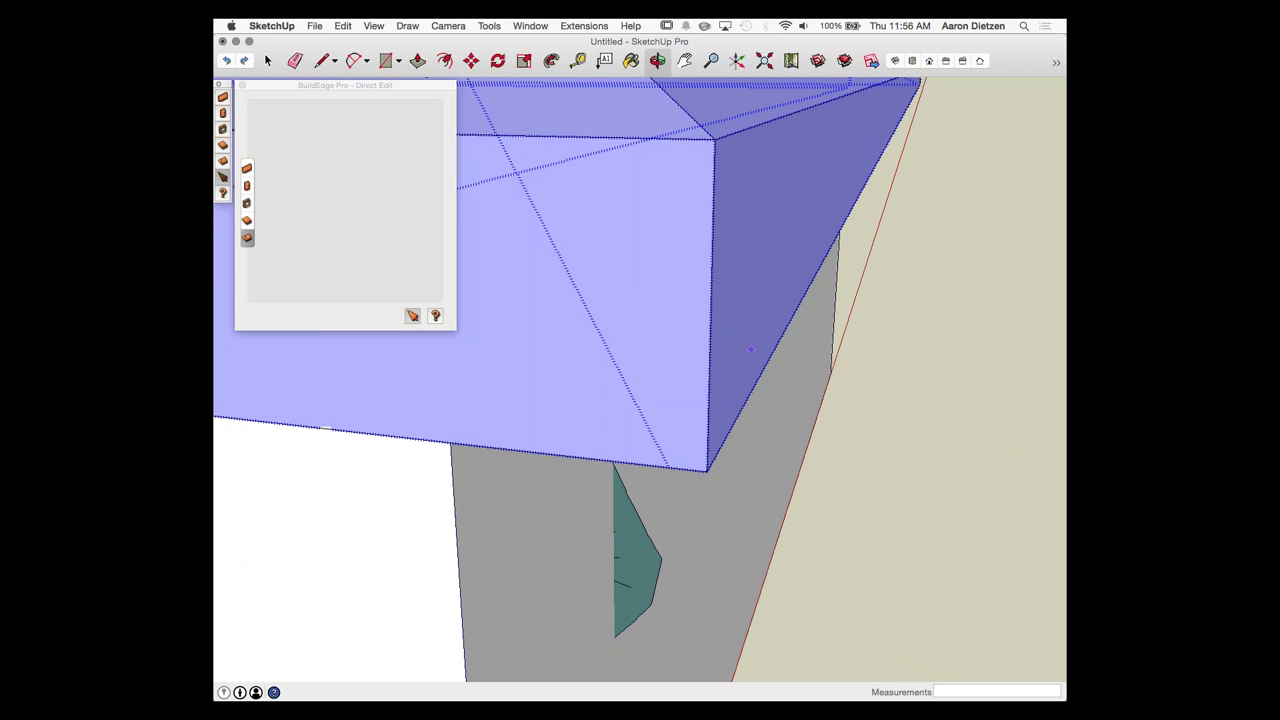
pyautogui.moveTo(718, 424); pyautogui.dragTo(704, 474, button='middle')
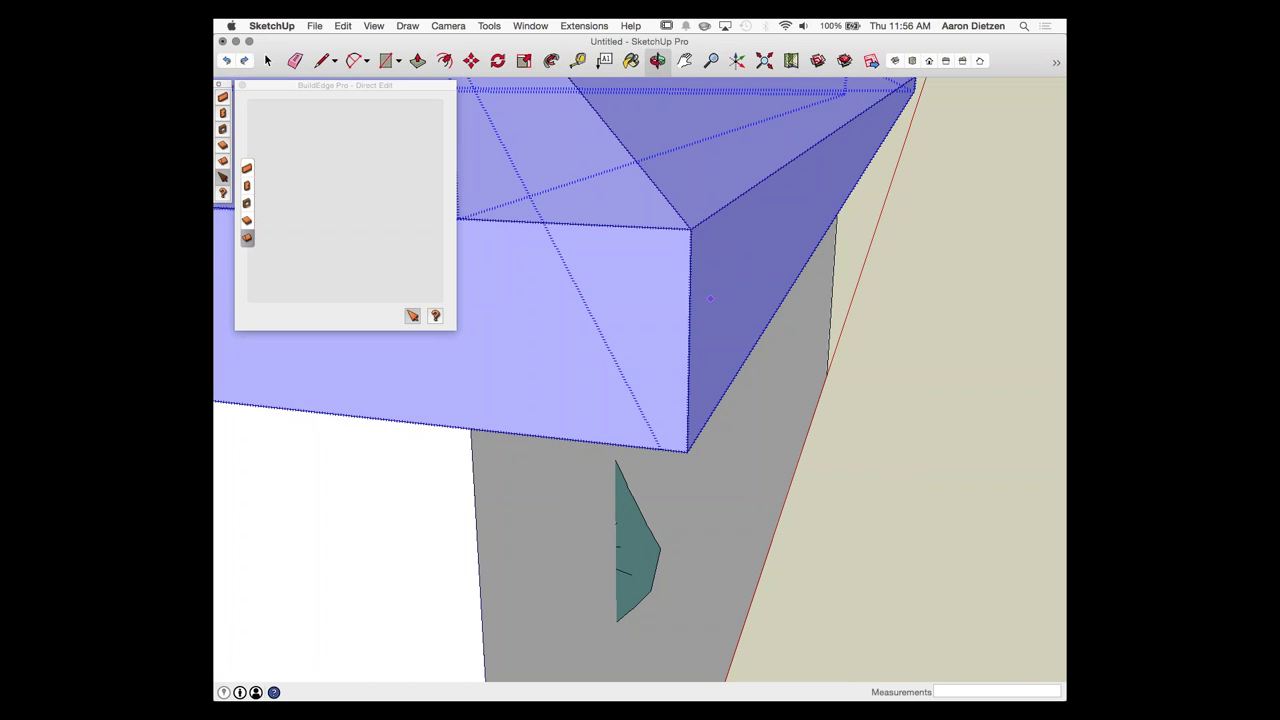
pyautogui.moveTo(710, 298); pyautogui.dragTo(641, 346, button='middle')
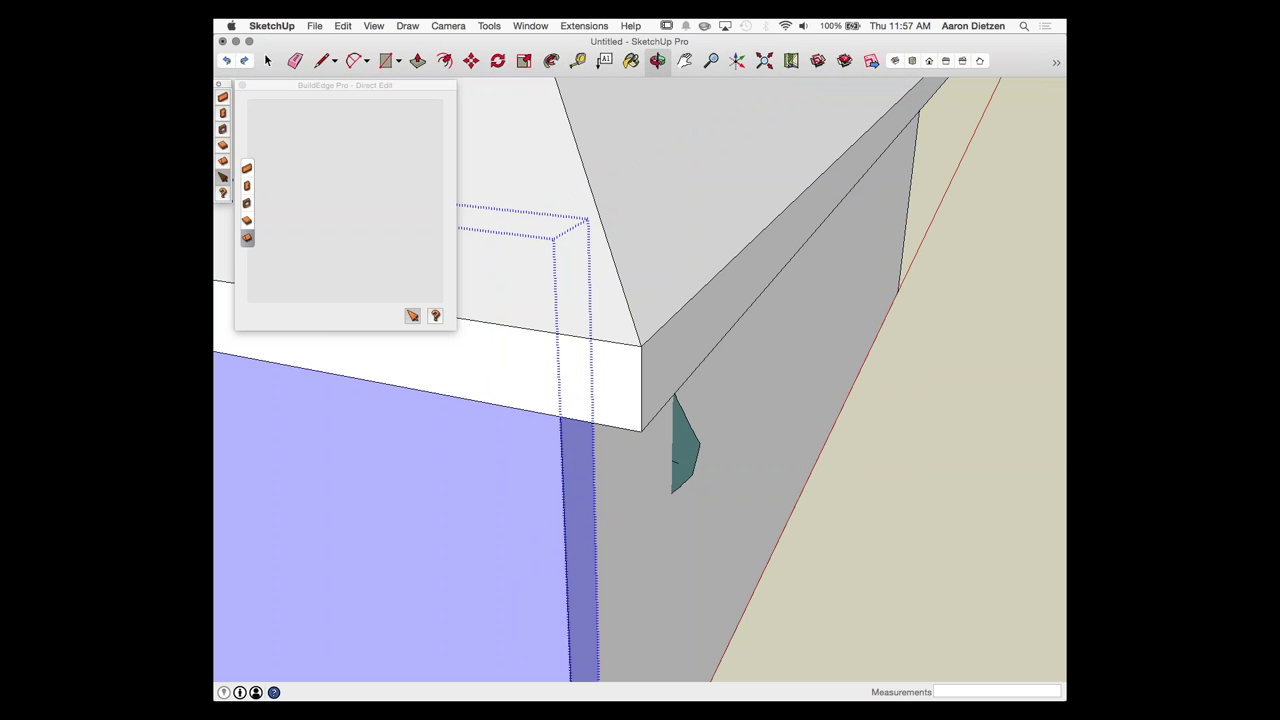
pyautogui.press('super+Tab')
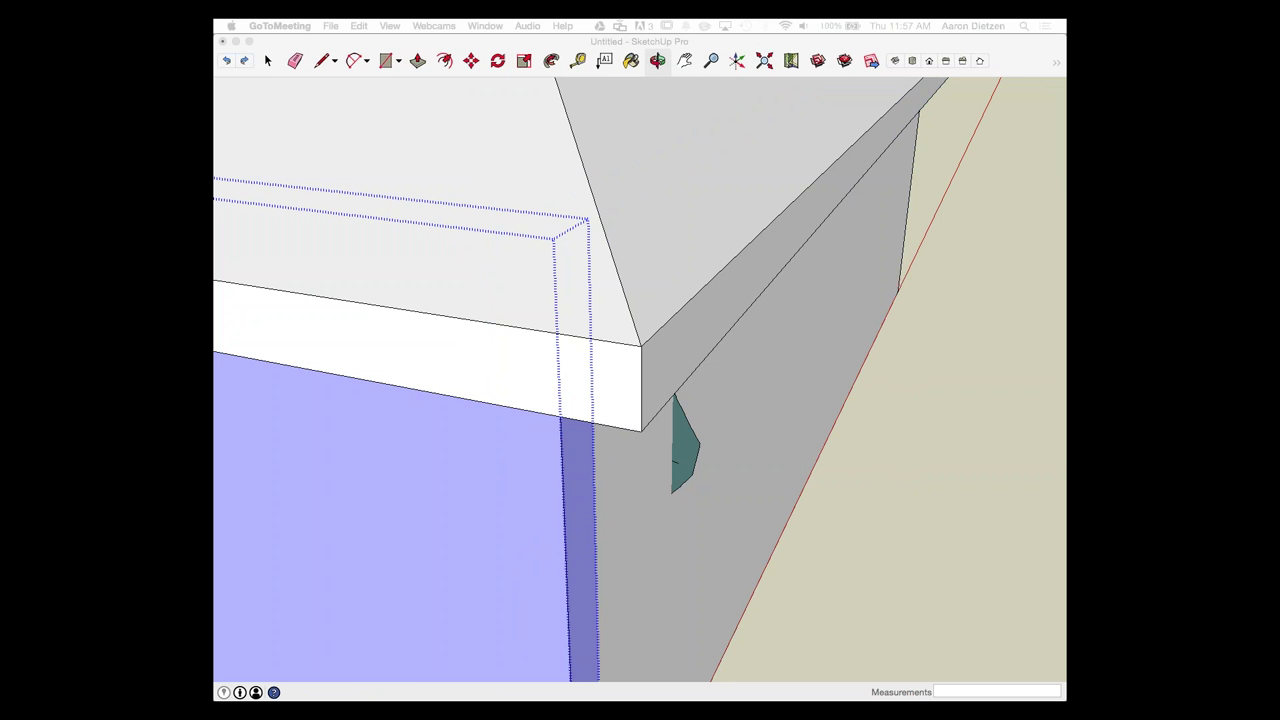
pyautogui.scroll(-10, 836, 517)
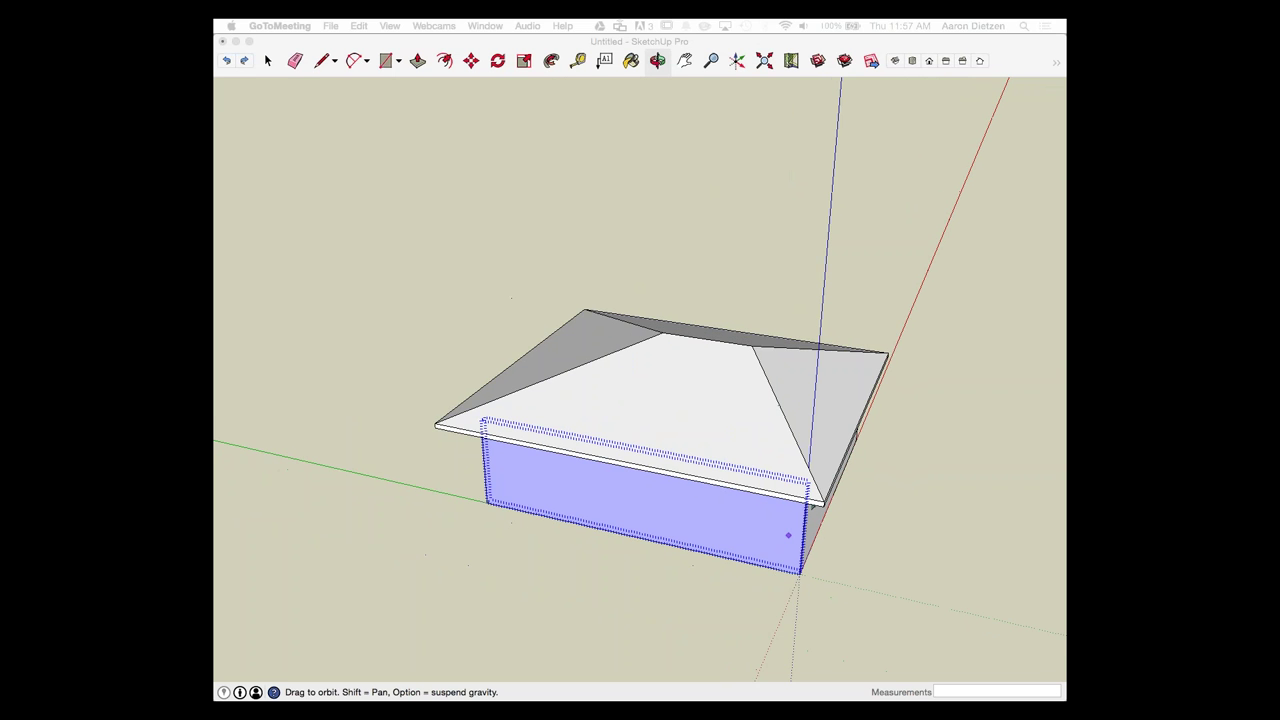
pyautogui.scroll(-1, 640, 588)
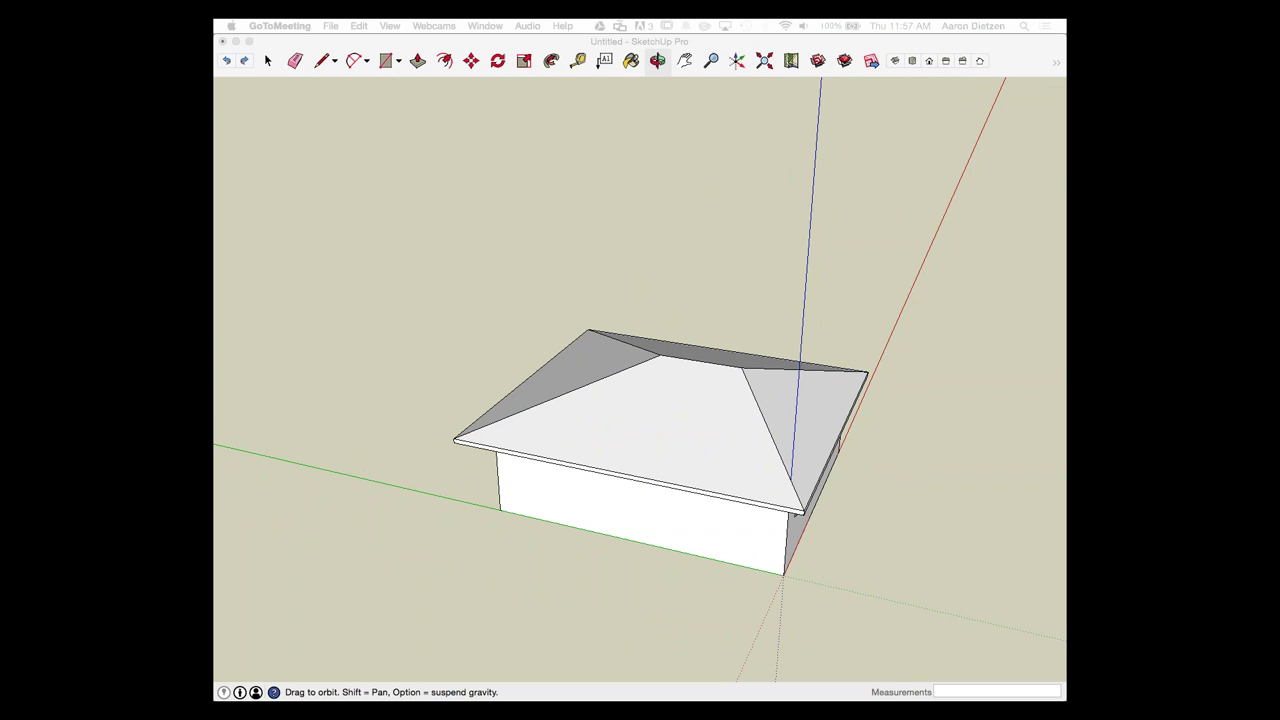
pyautogui.scroll(2, 844, 470)
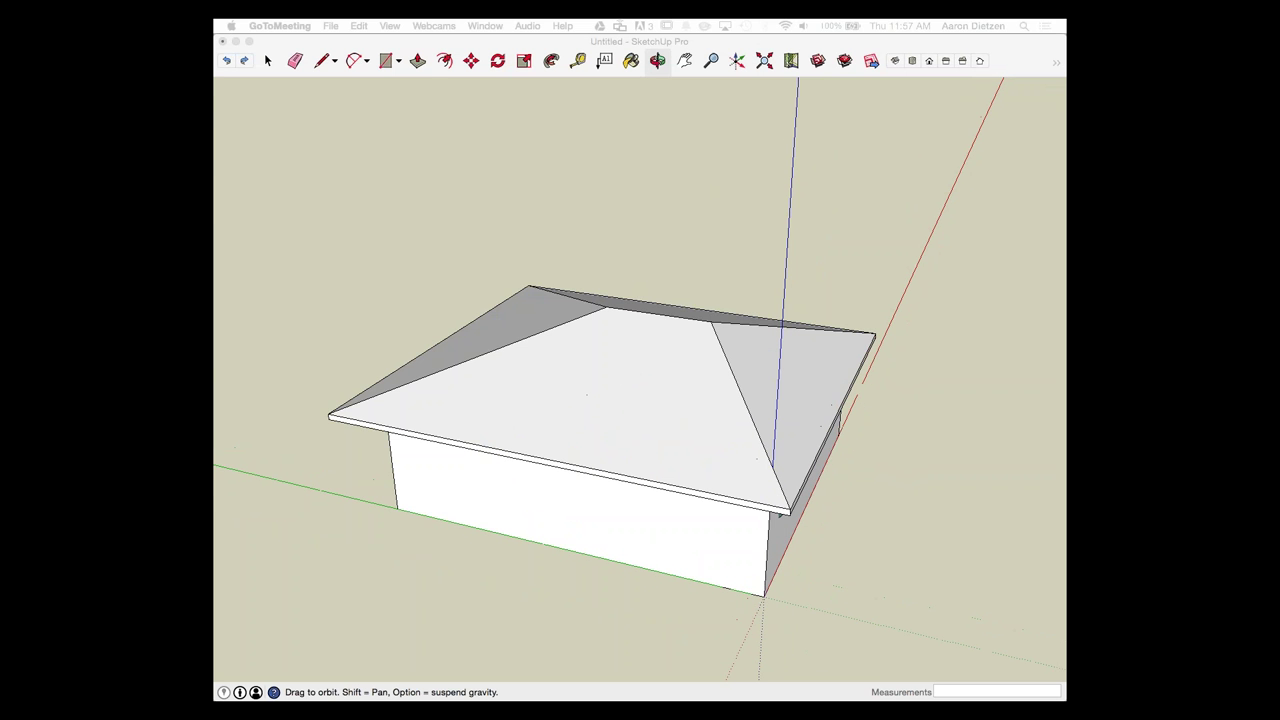
pyautogui.scroll(1, 759, 500)
pyautogui.moveTo(759, 500)
pyautogui.keyDown('shift'); pyautogui.mouseDown(button='middle')
pyautogui.moveTo(910, 565)
pyautogui.moveTo(810, 640)
pyautogui.mouseUp(button='middle'); pyautogui.keyUp('shift')
pyautogui.scroll(-5, 720, 450)
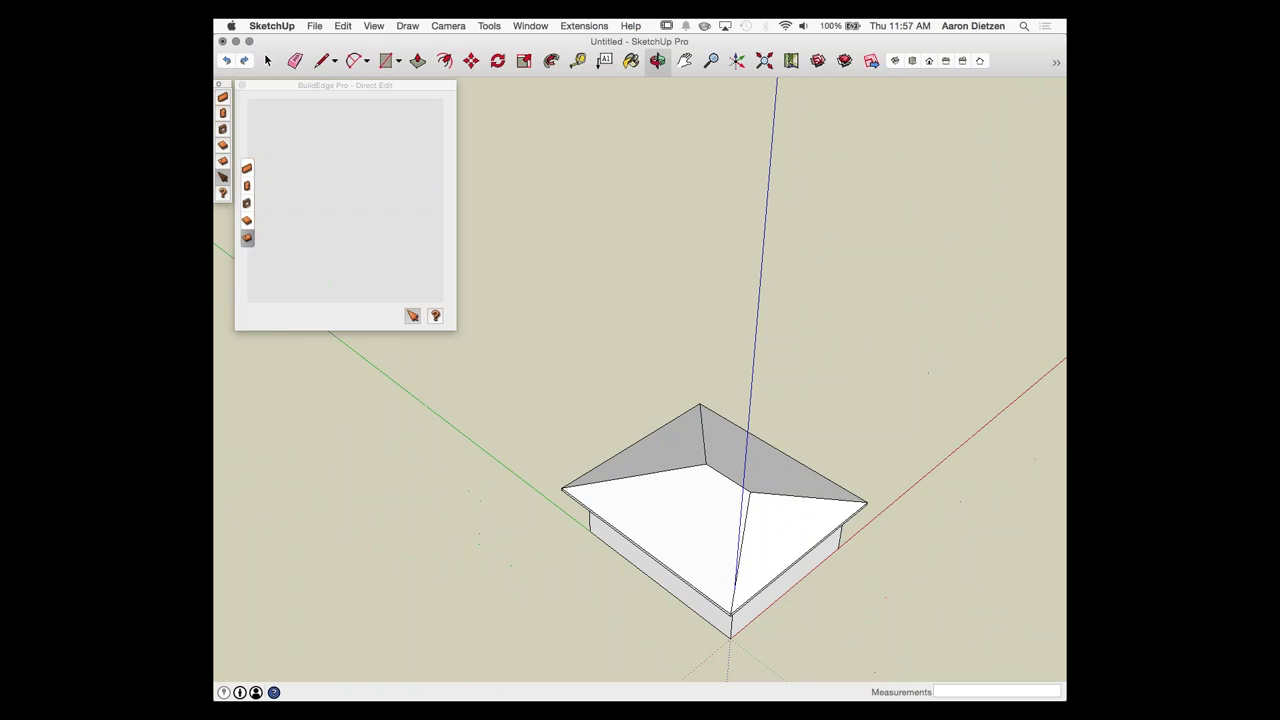
# Step: Open the hip roof in Direct Edit and add two points along its eave line on the green-axis side
pyautogui.scroll(4, 723, 552)
pyautogui.moveTo(723, 552); pyautogui.dragTo(812, 508, button='middle')
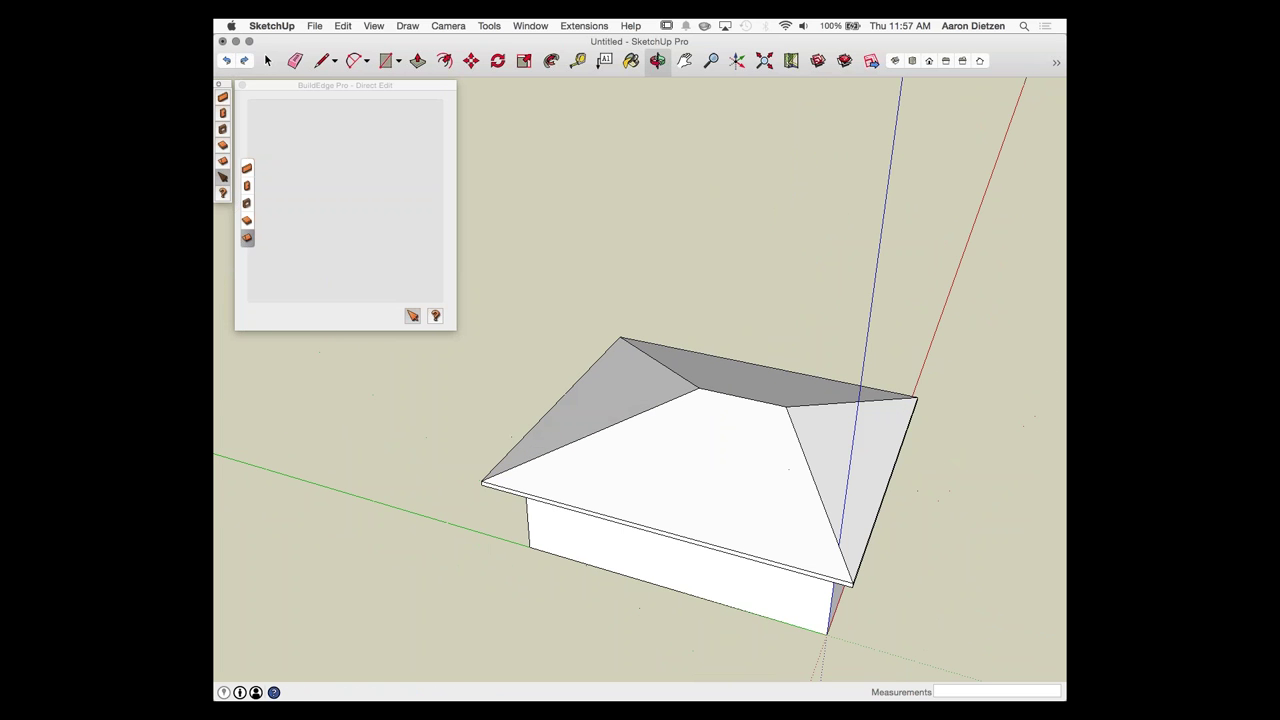
pyautogui.press('space')
pyautogui.click(712, 508)
pyautogui.scroll(4, 712, 508)
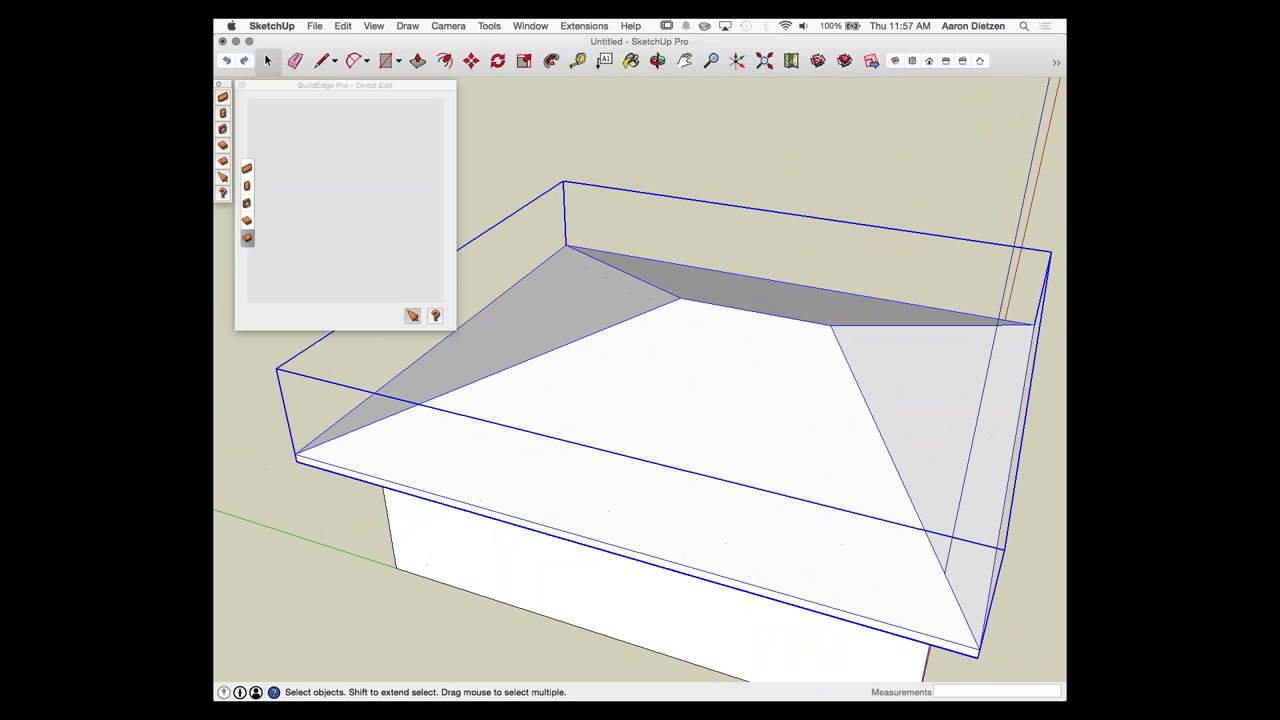
pyautogui.click(223, 177)
pyautogui.click(754, 427)
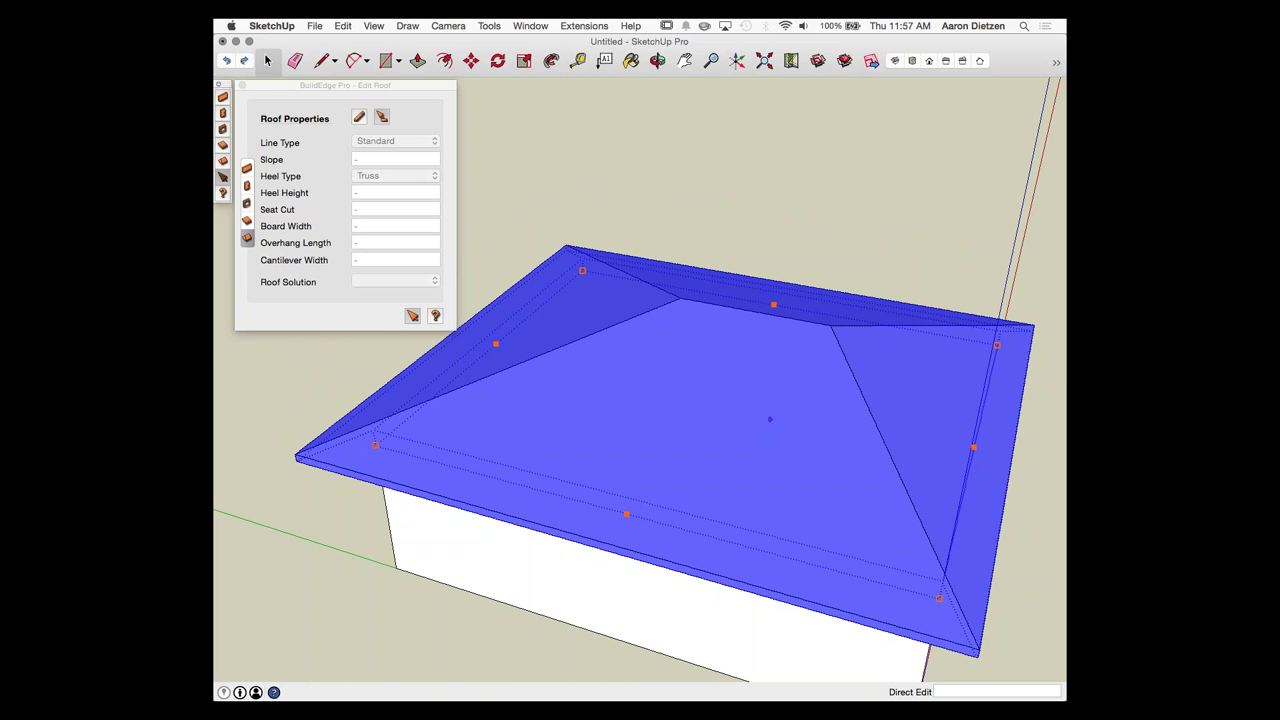
pyautogui.click(601, 506)
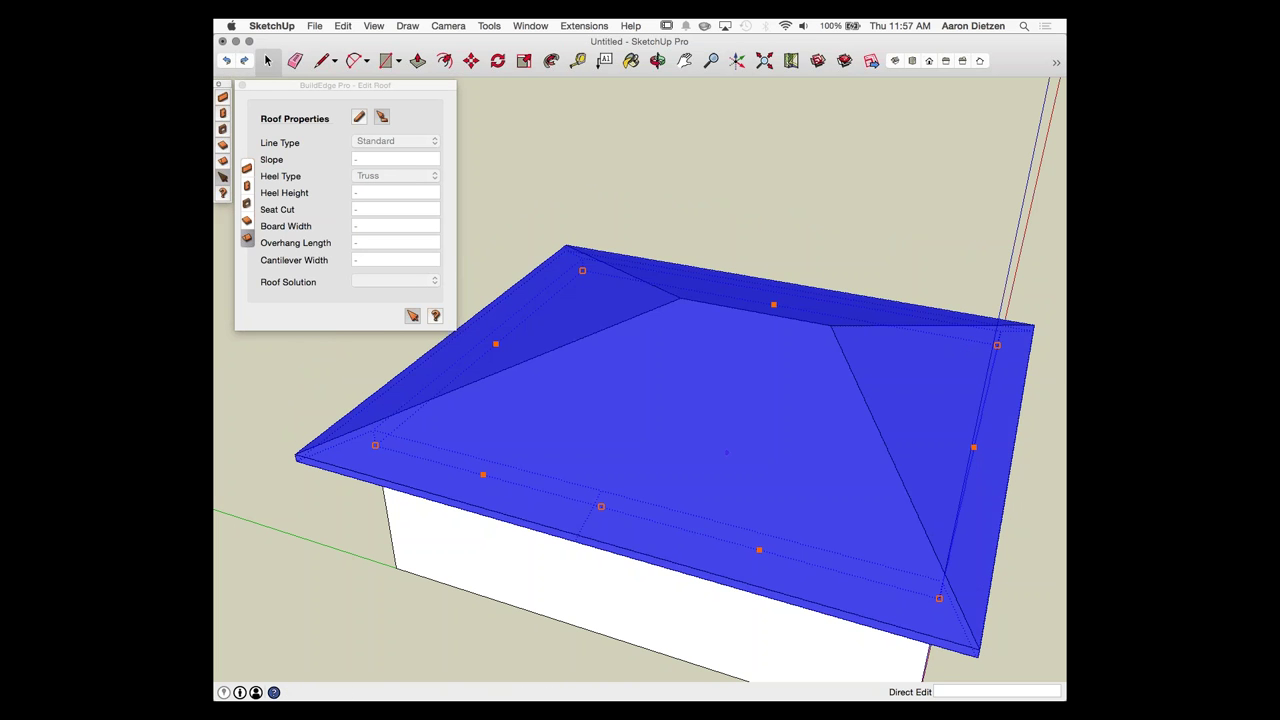
pyautogui.click(741, 544)
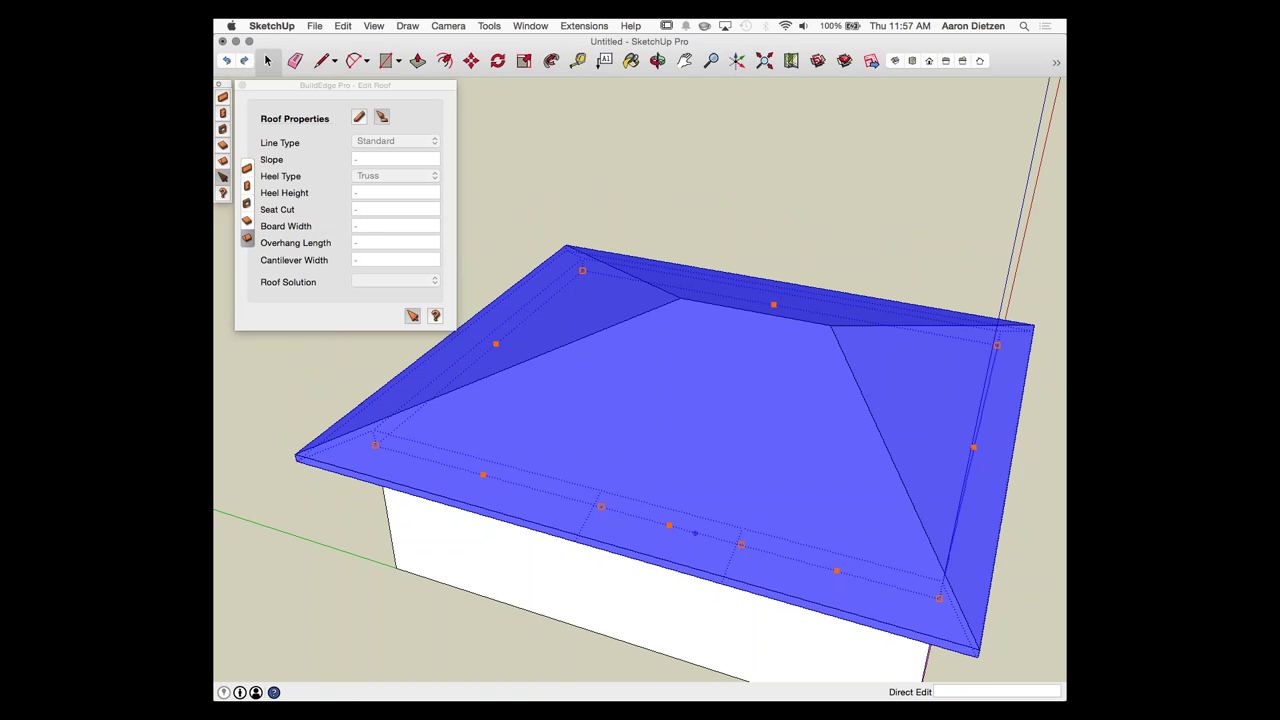
# Step: Set the line type of the middle segment between the two new points to Single Parallel and leave roof editing
pyautogui.click(670, 525)
pyautogui.click(396, 141)
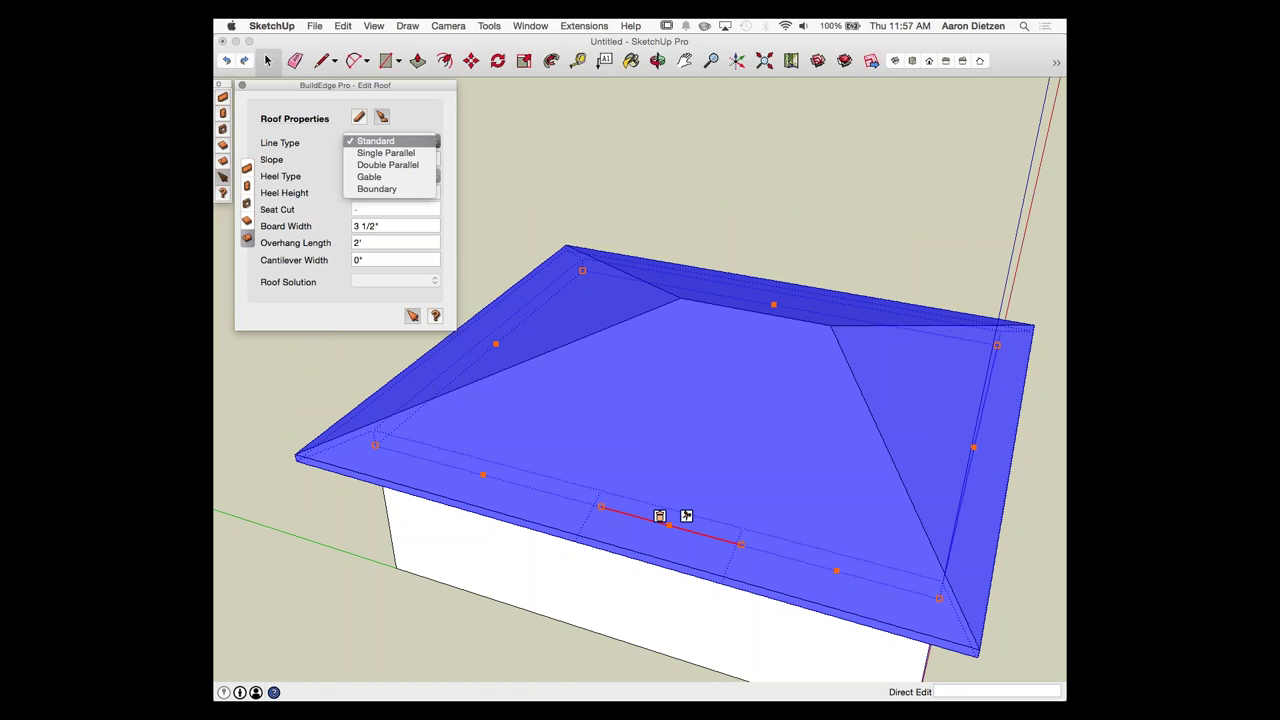
pyautogui.click(390, 154)
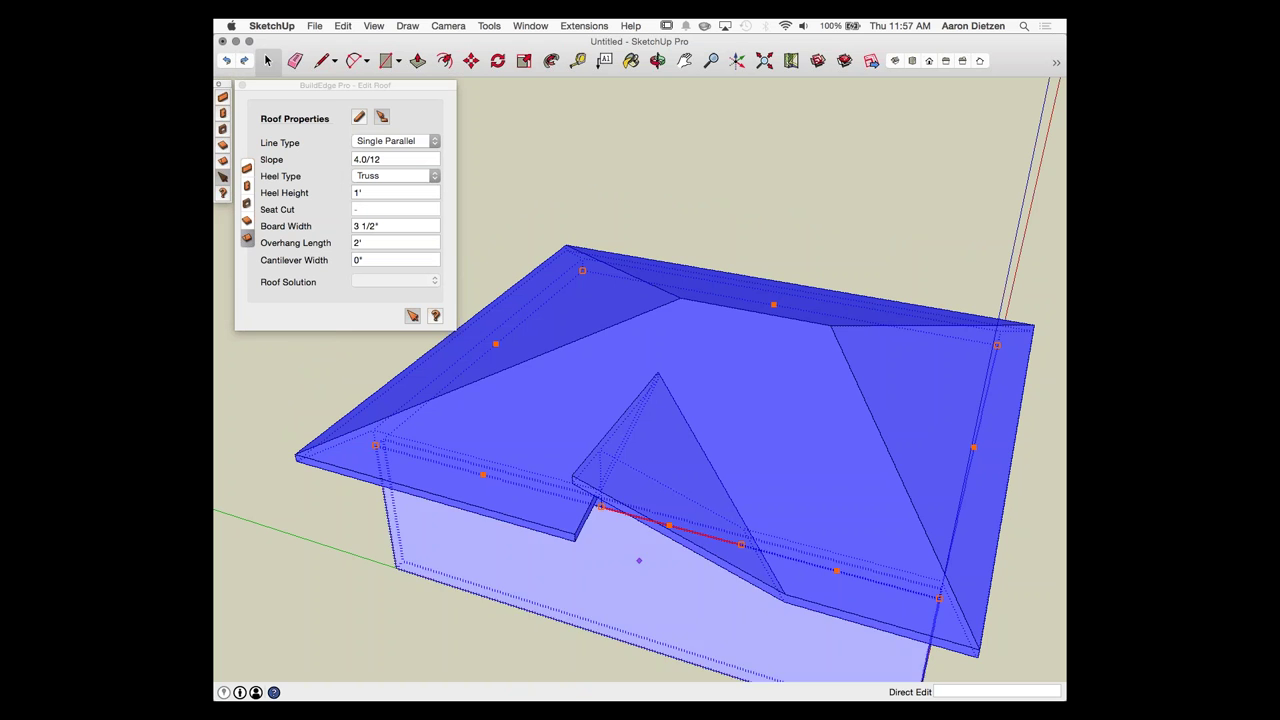
pyautogui.scroll(-2, 768, 612)
pyautogui.moveTo(581, 564); pyautogui.dragTo(746, 440, button='middle')
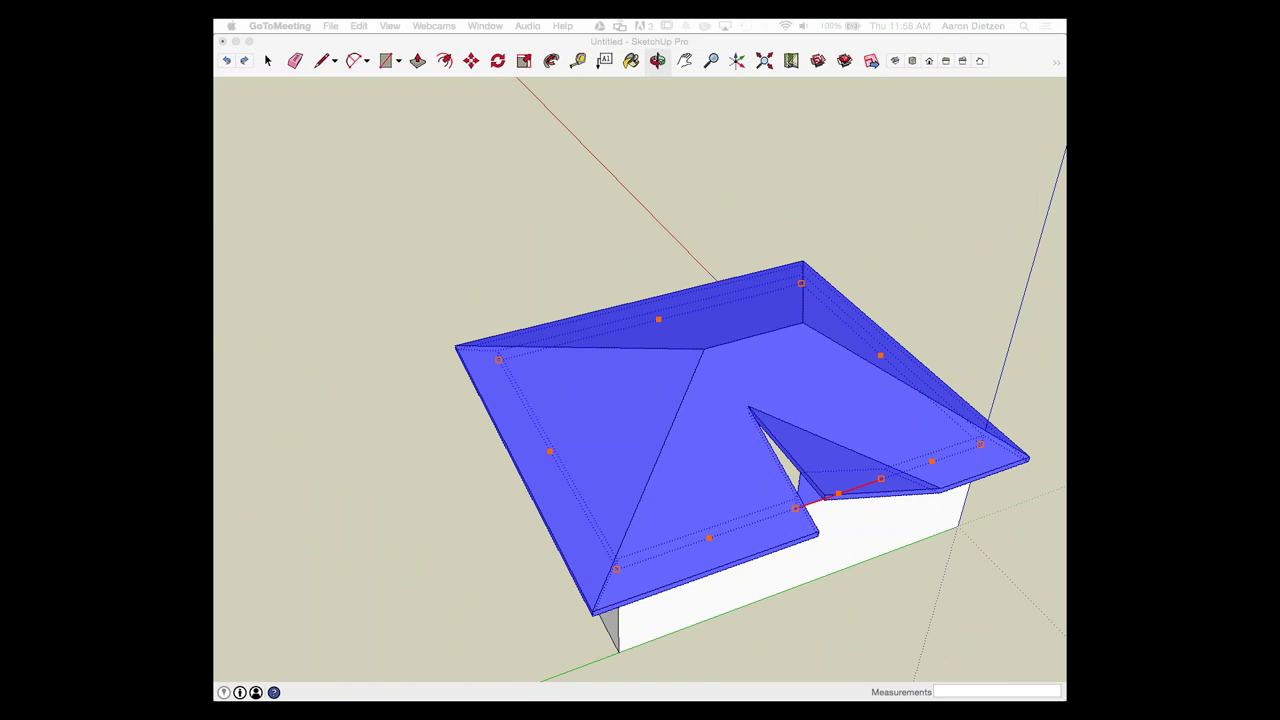
pyautogui.scroll(-4, 692, 262)
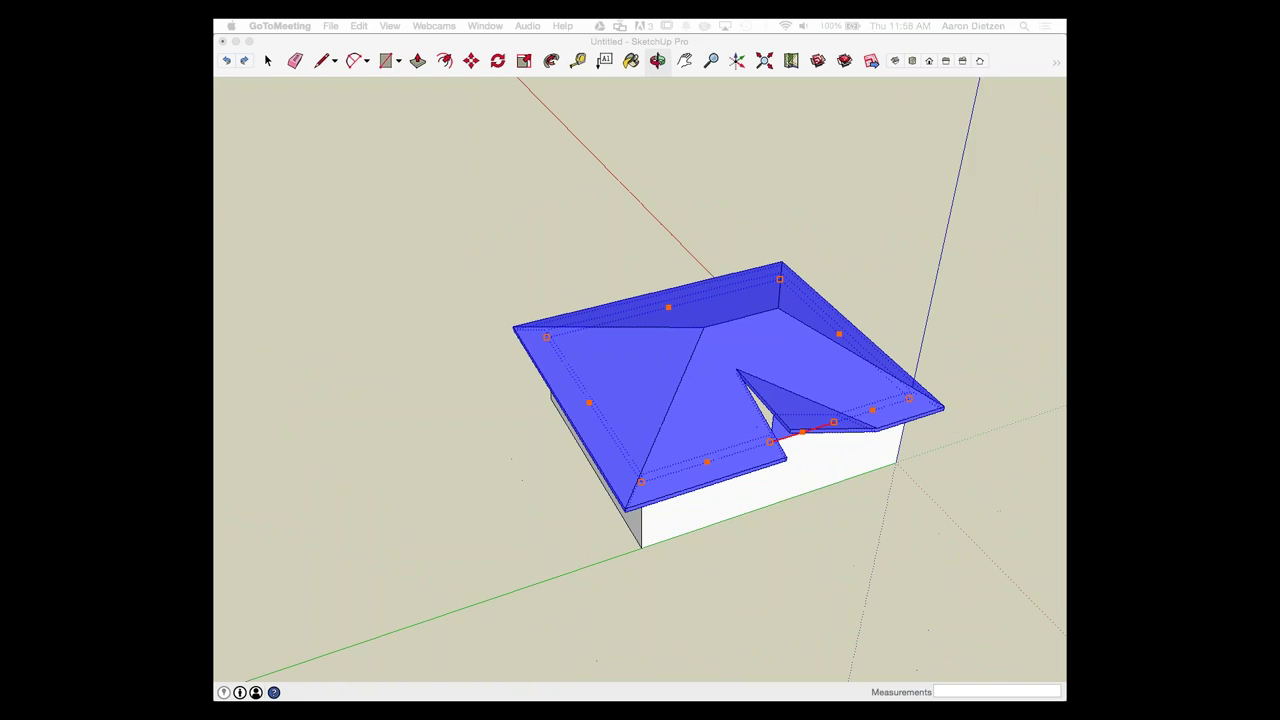
pyautogui.click(442, 244)
pyautogui.scroll(1, 442, 244)
pyautogui.press('super+Tab')
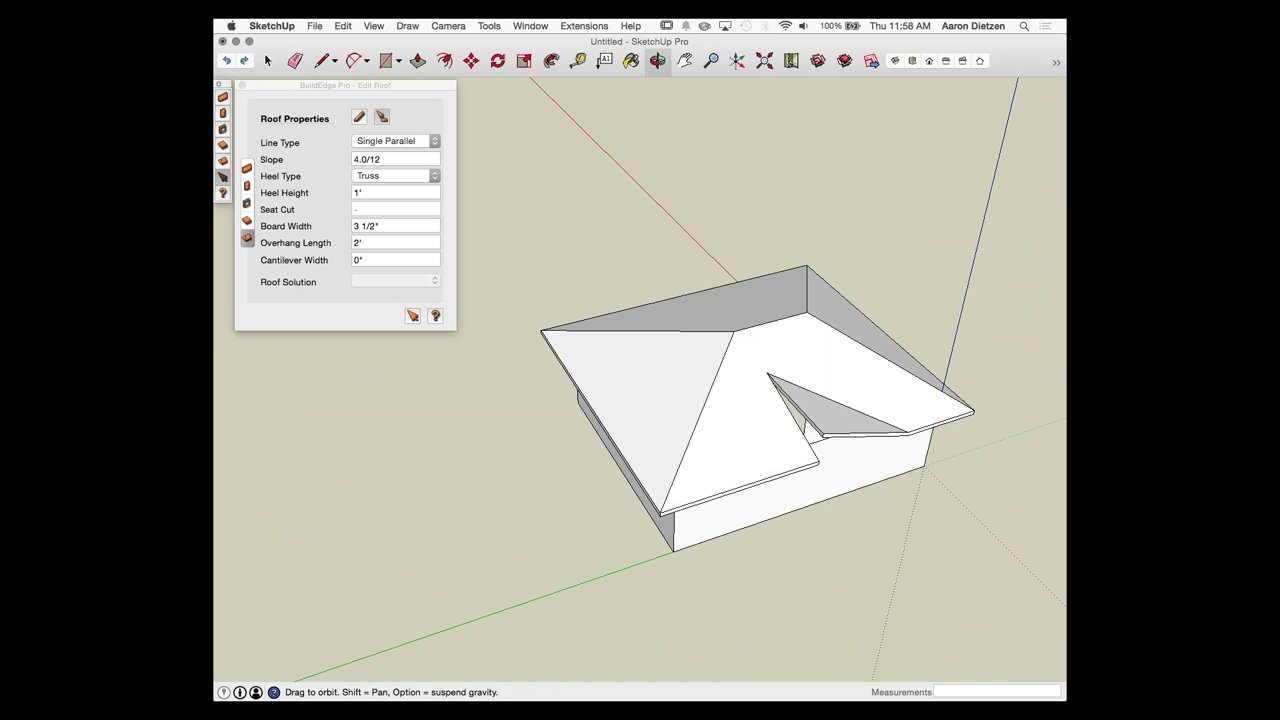
pyautogui.click(266, 60)
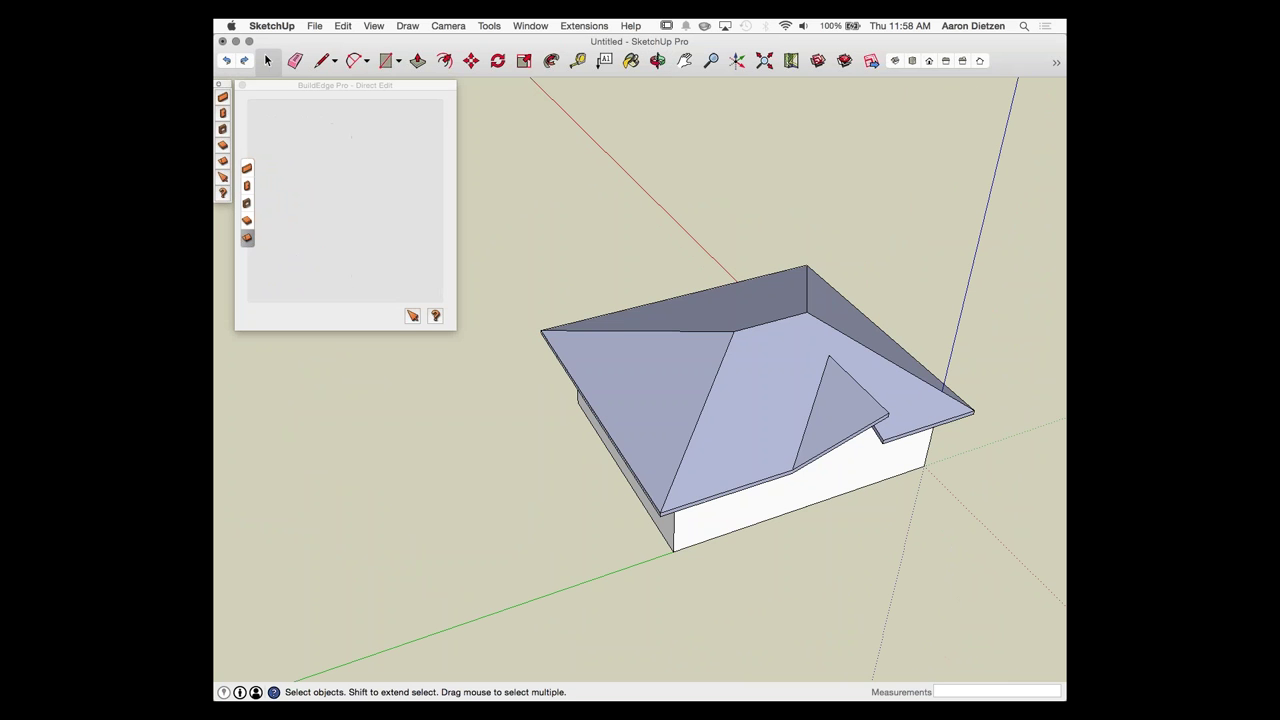
# Step: Delete the entire roof, keeping the four walls
pyautogui.rightClick(673, 374)
pyautogui.press('Escape')
pyautogui.click(412, 316)
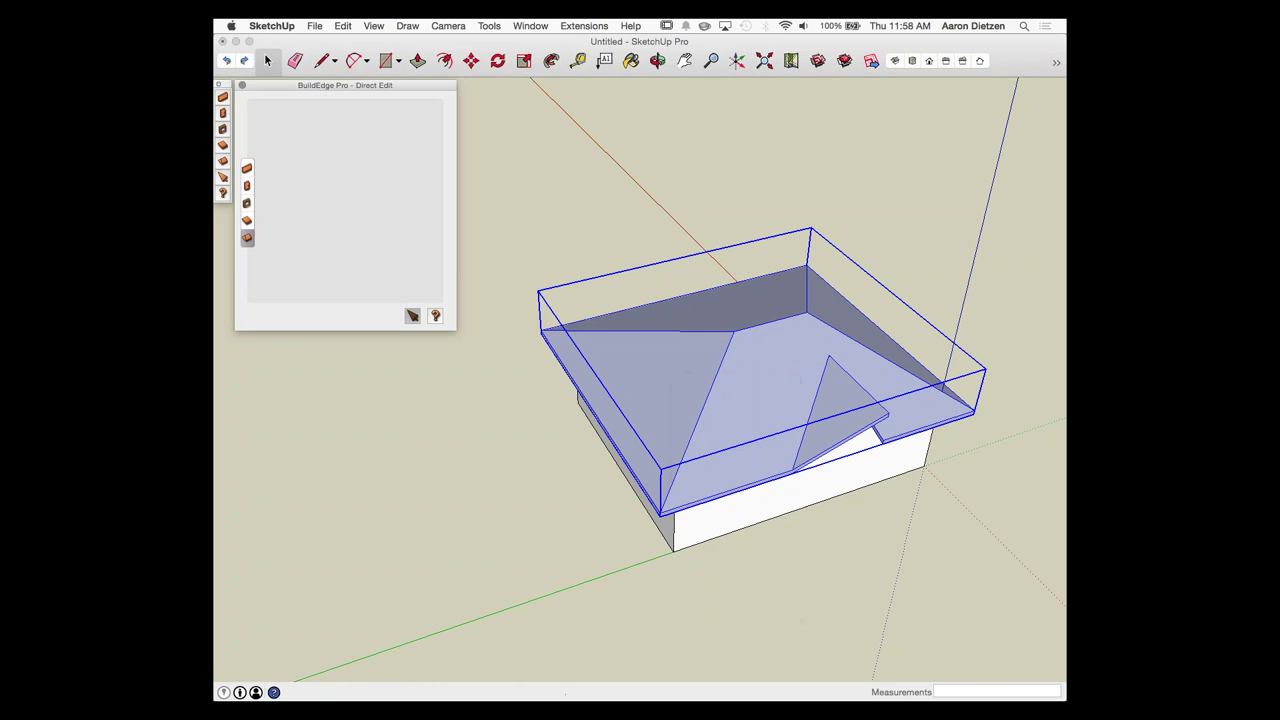
pyautogui.click(663, 366)
pyautogui.press('Delete')
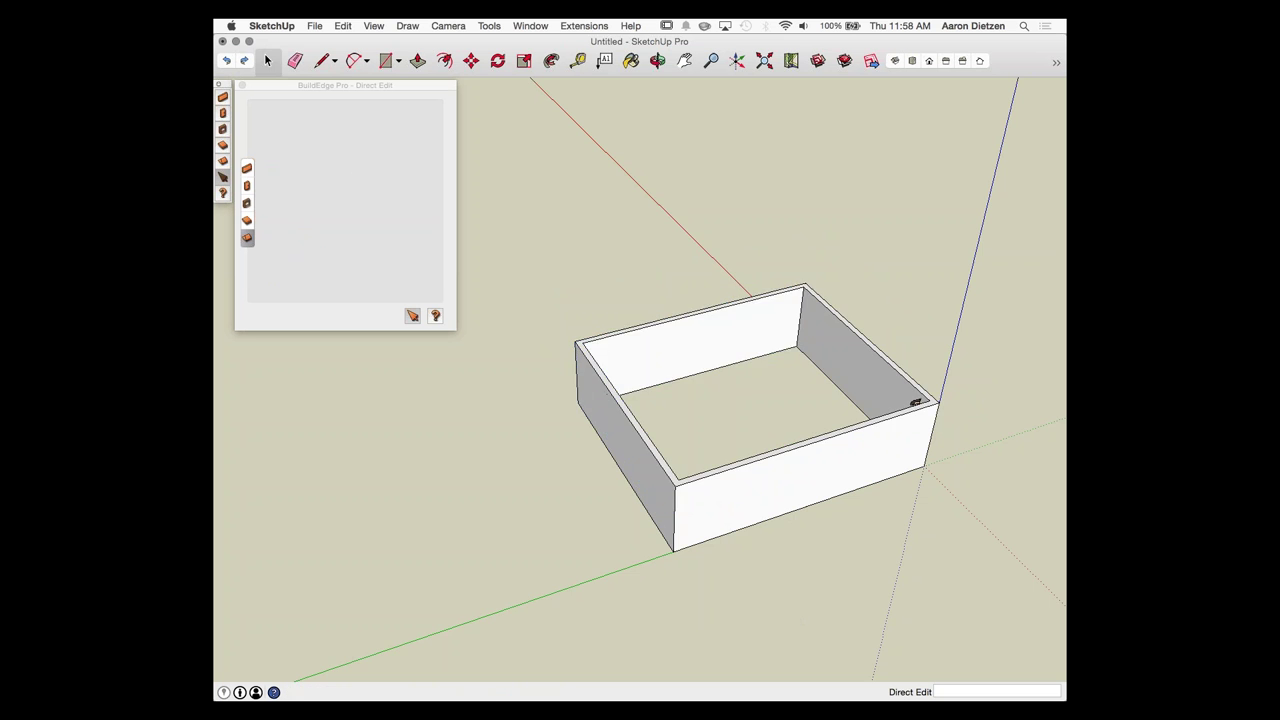
# Step: Start a new roof with a Standard line, 6' long, from the origin corner along the green-axis wall
pyautogui.scroll(2, 914, 400)
pyautogui.moveTo(914, 400); pyautogui.dragTo(708, 617, button='middle')
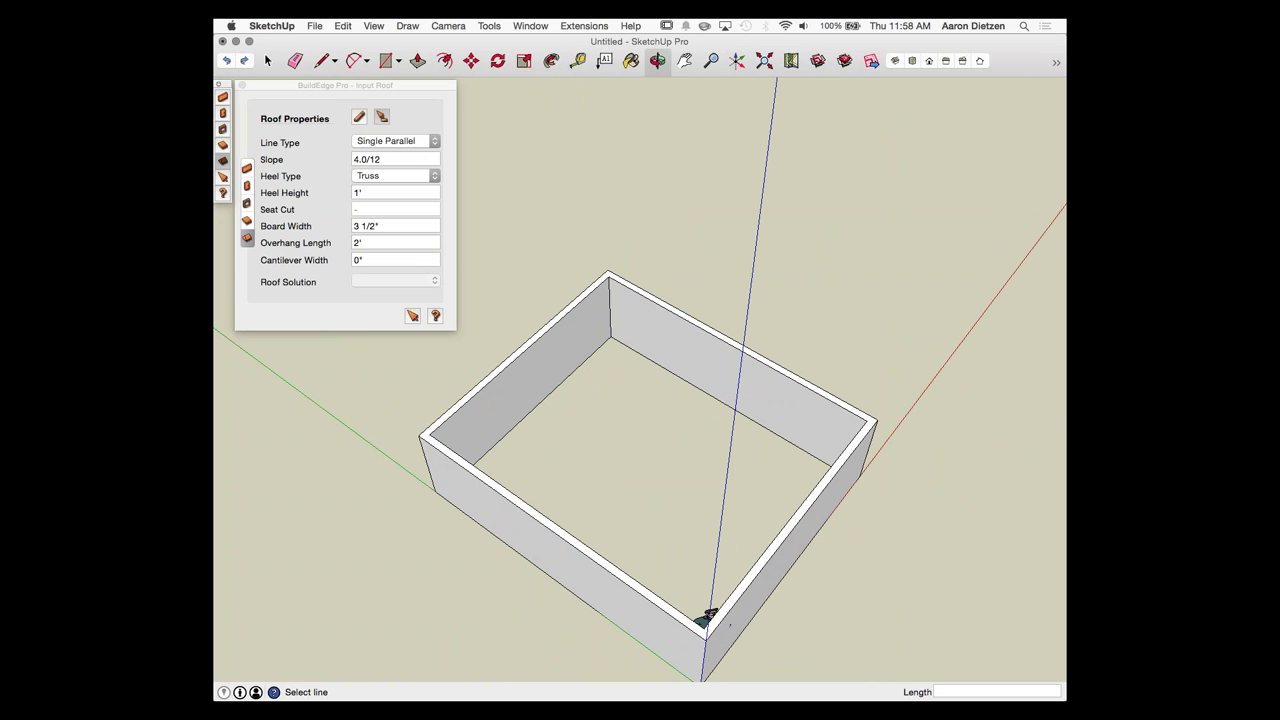
pyautogui.click(395, 141)
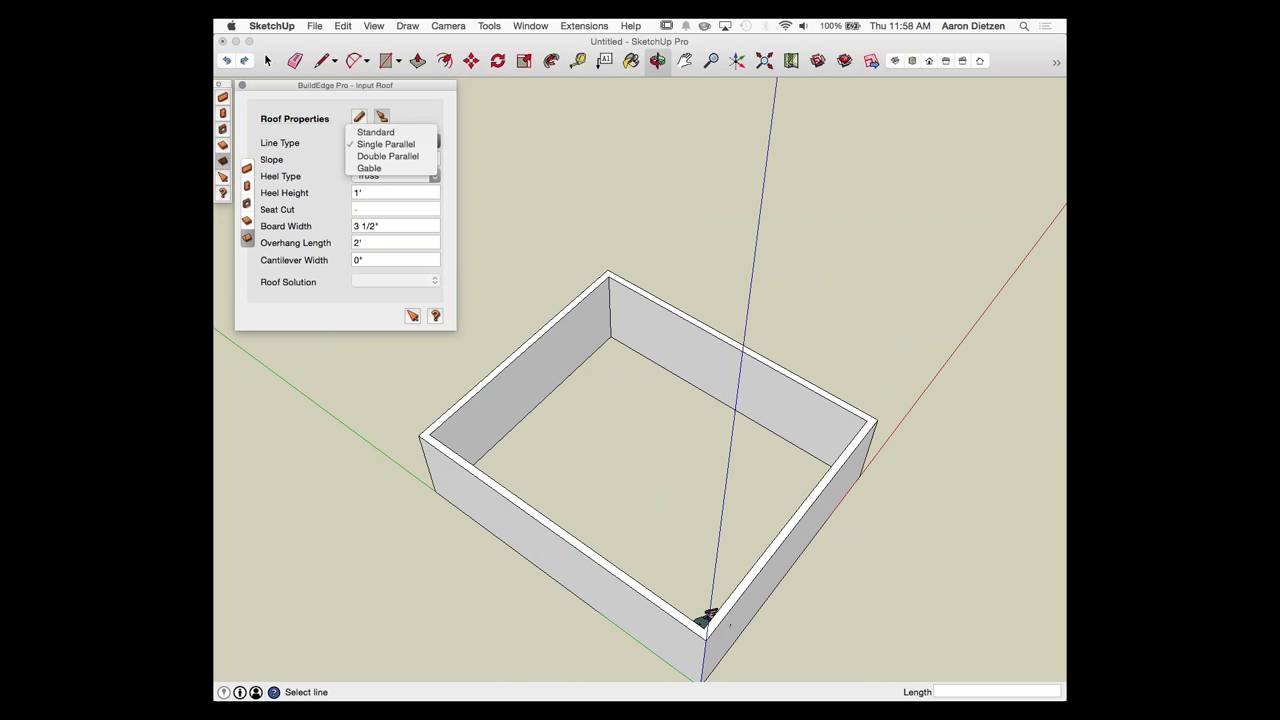
pyautogui.click(378, 128)
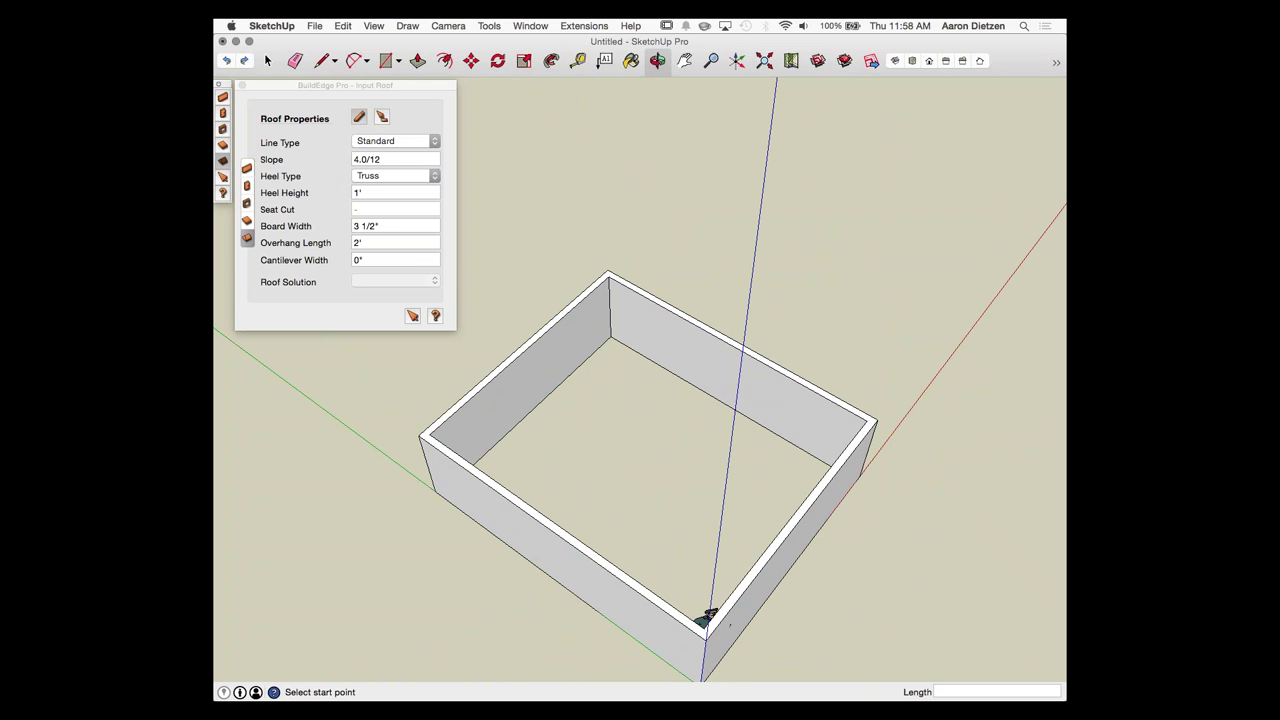
pyautogui.click(706, 620)
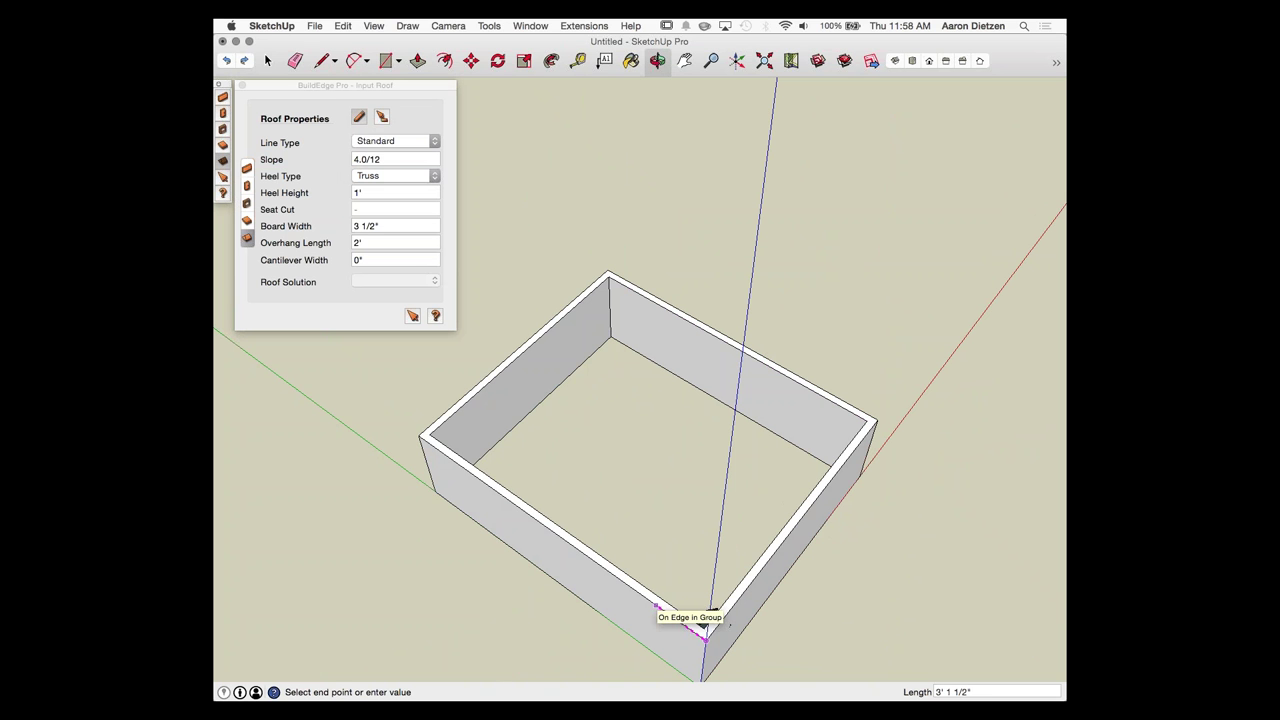
pyautogui.write("6'")
pyautogui.press('Return')
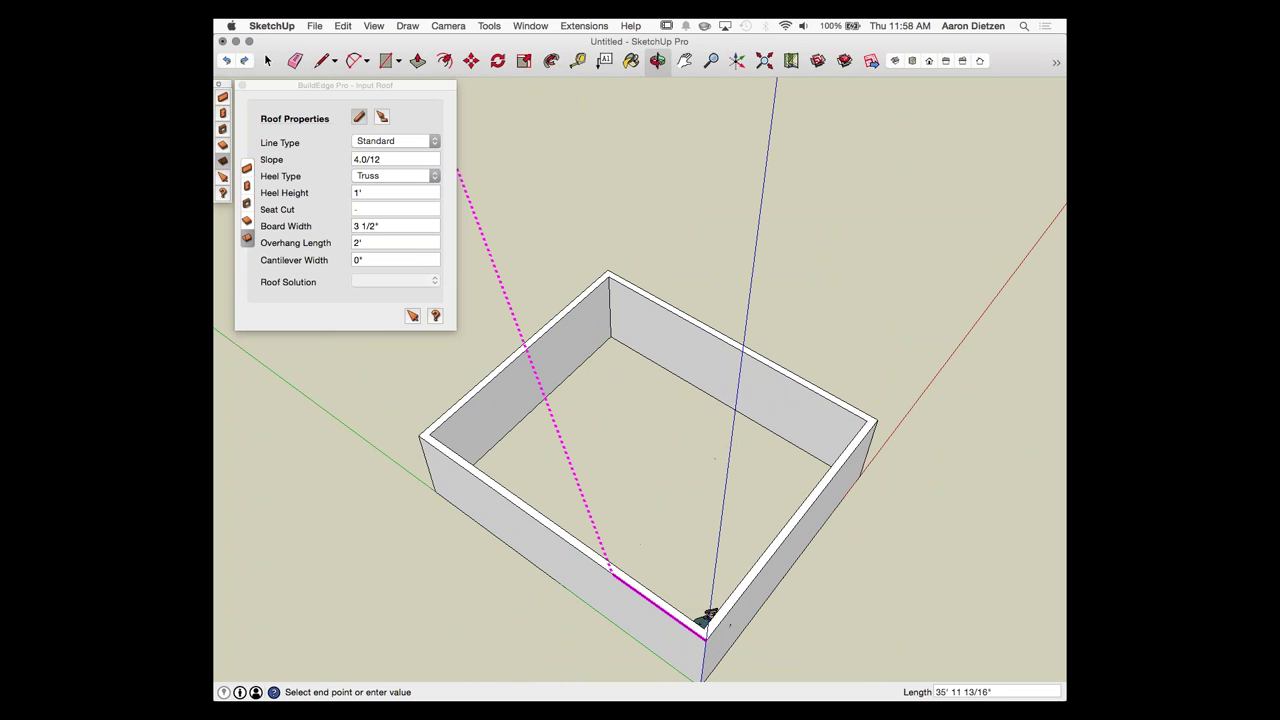
# Step: Draw a Boundary line from the end of the 6' line straight across to the opposite wall
pyautogui.click(395, 141)
pyautogui.click(377, 189)
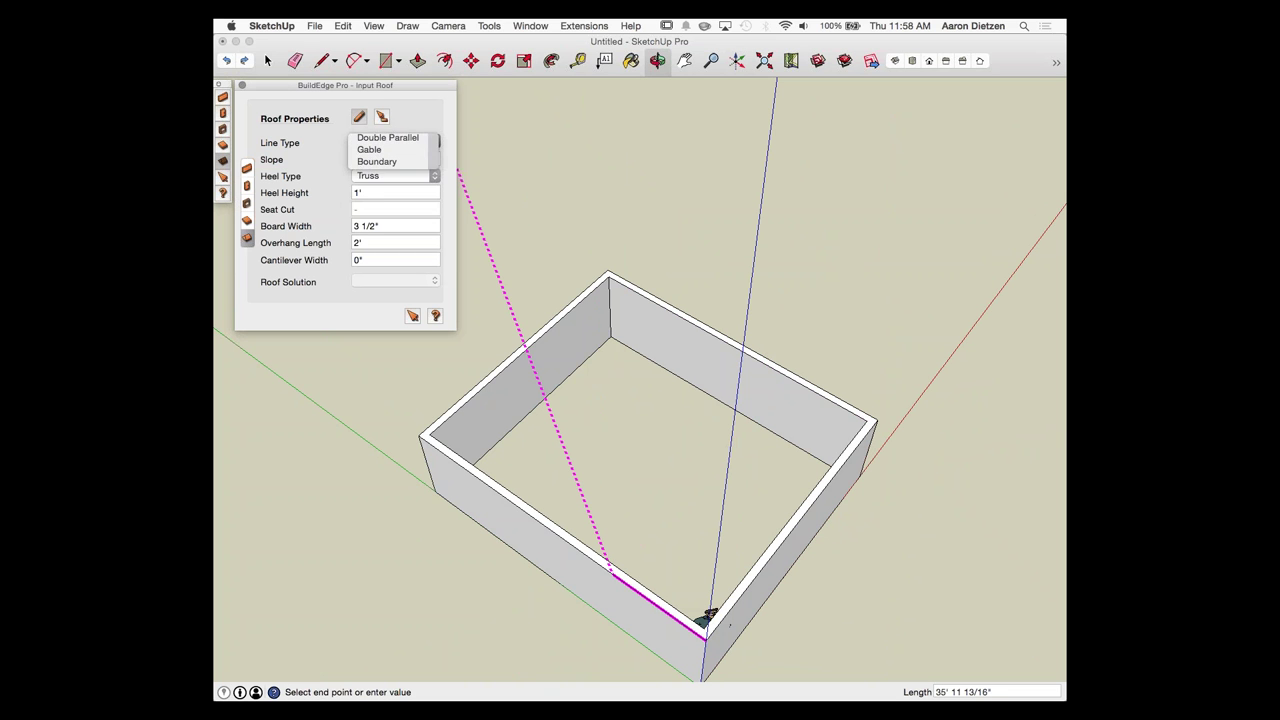
pyautogui.click(790, 373)
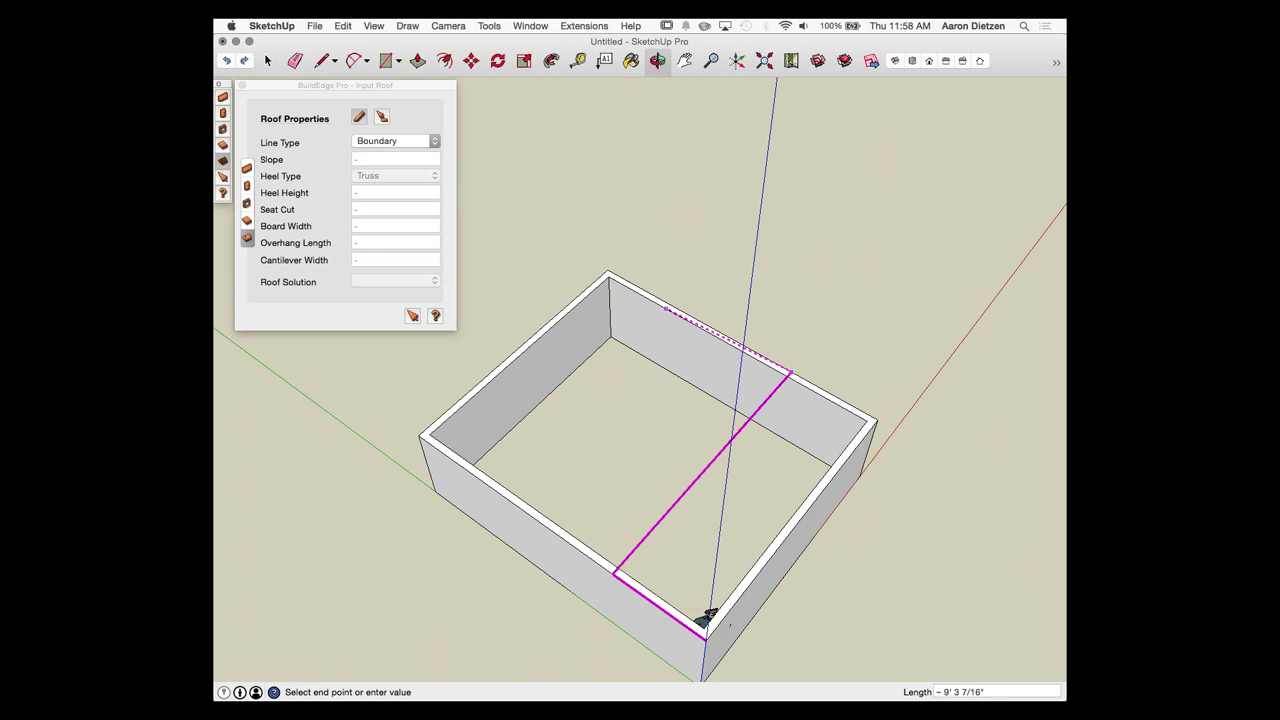
# Step: Complete the small roof's outline with Standard lines along the opposite wall and the red-axis wall back to the start corner
pyautogui.click(395, 141)
pyautogui.press('Up')
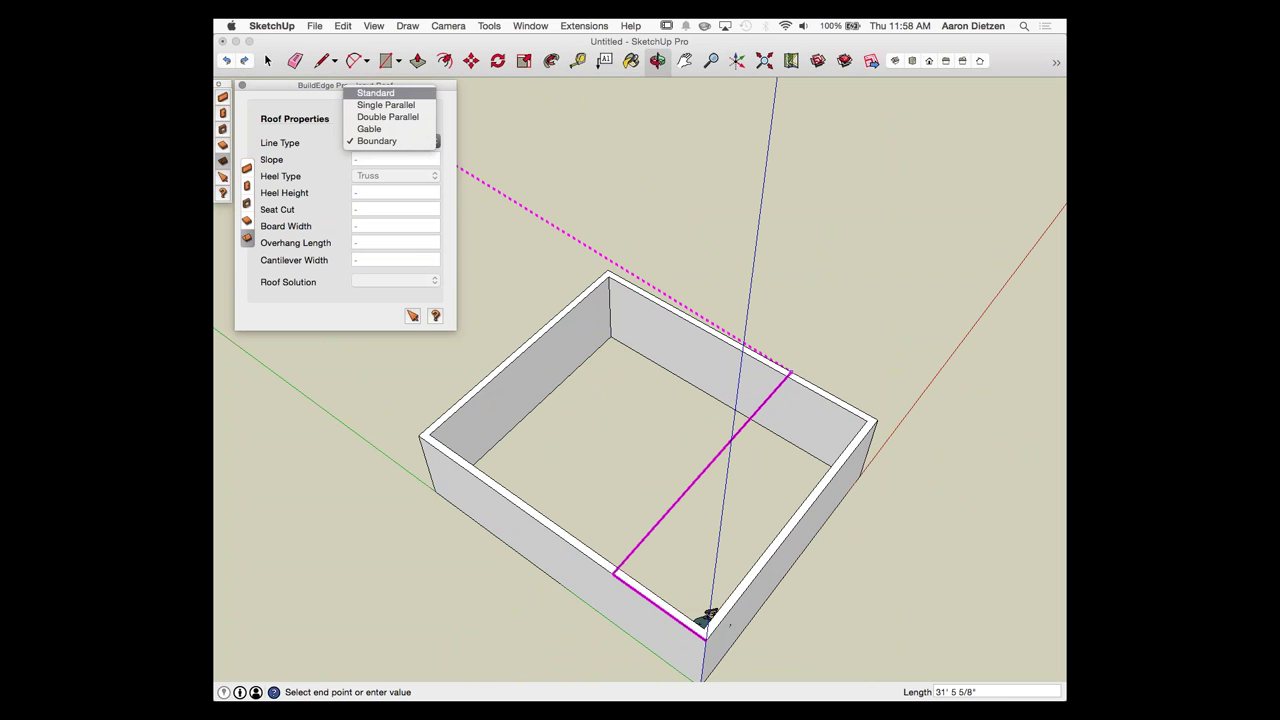
pyautogui.press('Return')
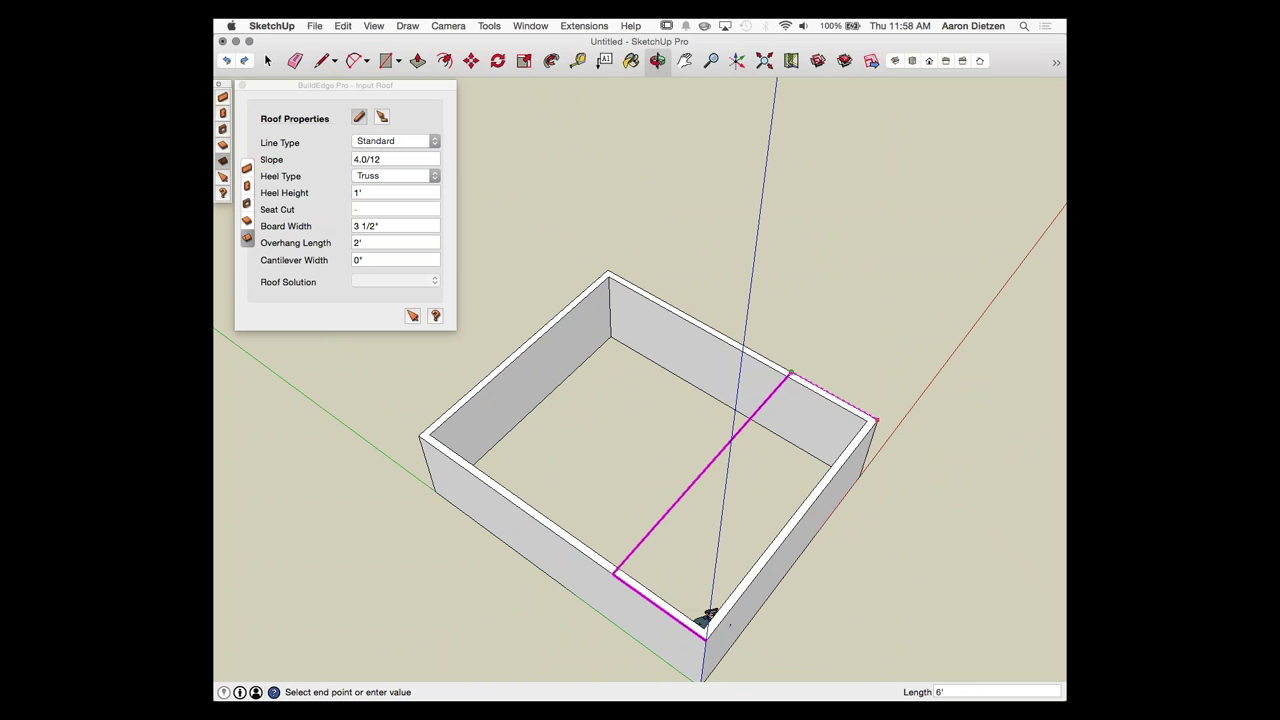
pyautogui.click(876, 420)
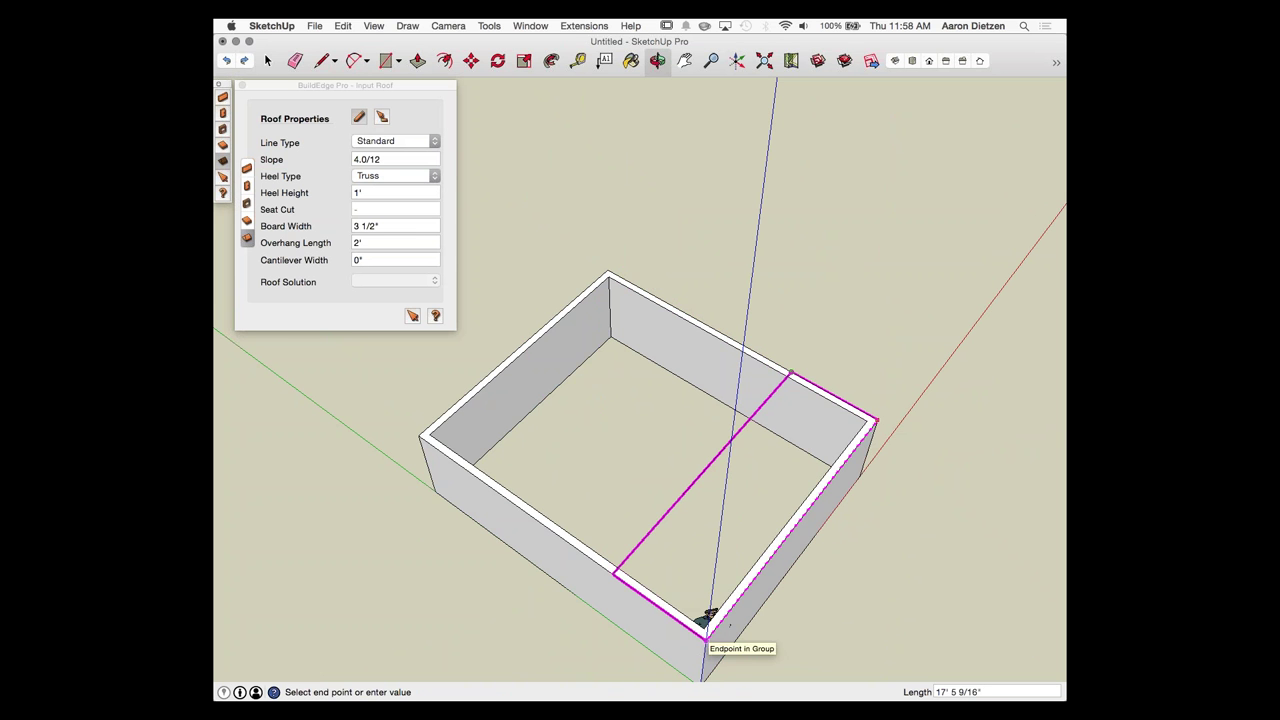
pyautogui.click(705, 630)
pyautogui.moveTo(723, 634)
pyautogui.mouseDown(button='middle')
pyautogui.moveTo(560, 630)
pyautogui.moveTo(640, 632)
pyautogui.moveTo(864, 585)
pyautogui.moveTo(950, 620)
pyautogui.mouseUp(button='middle')
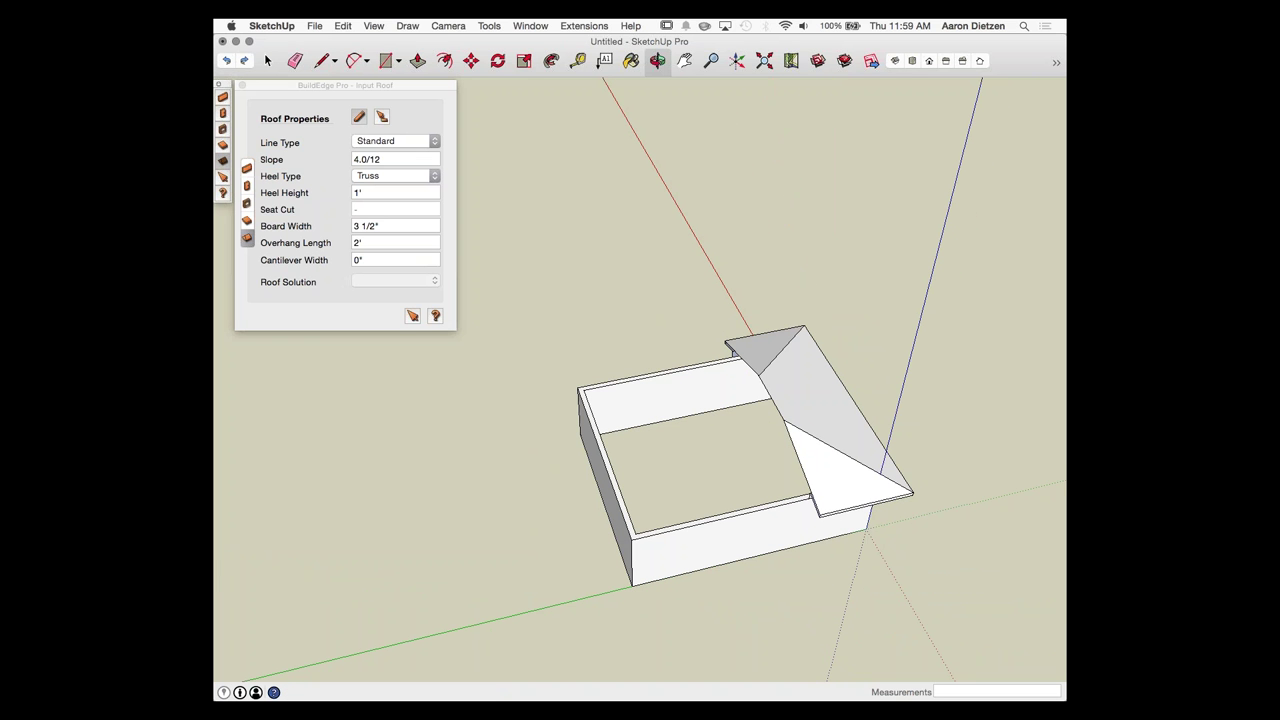
# Step: Start a second roof with a Standard line from the small roof's edge along the green-axis wall to the far corner
pyautogui.click(395, 141)
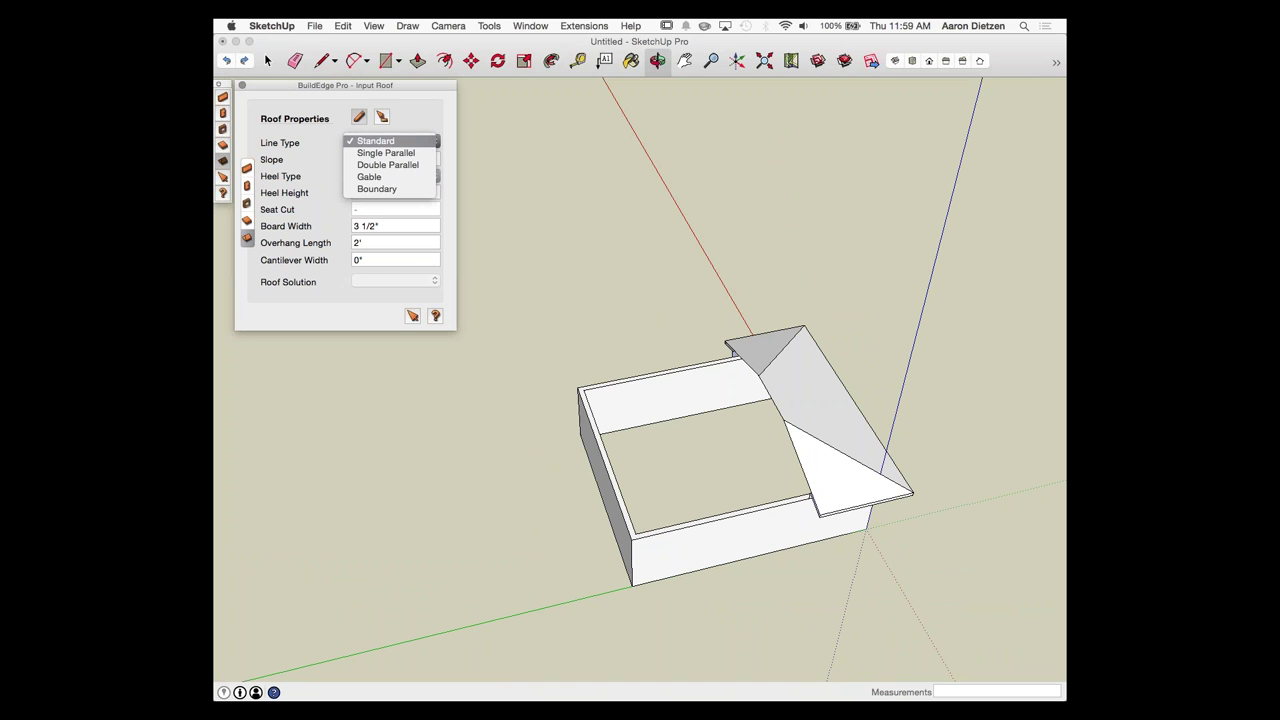
pyautogui.click(390, 141)
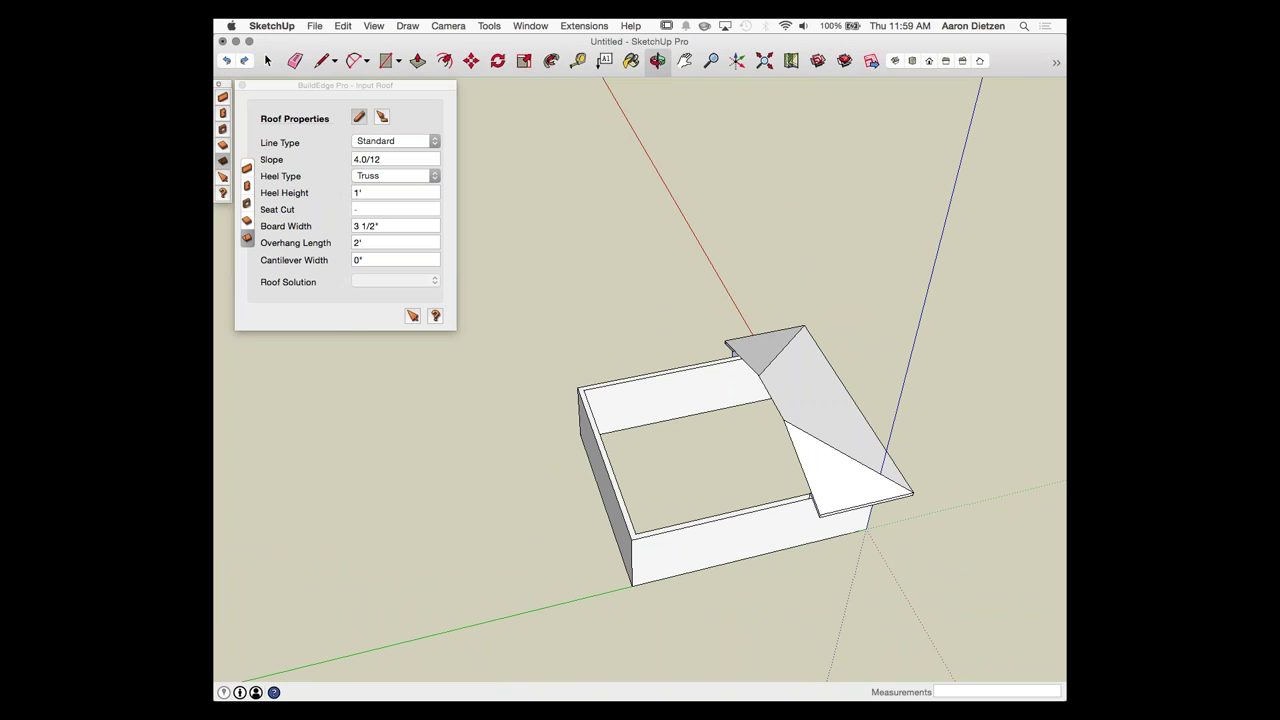
pyautogui.scroll(5, 799, 499)
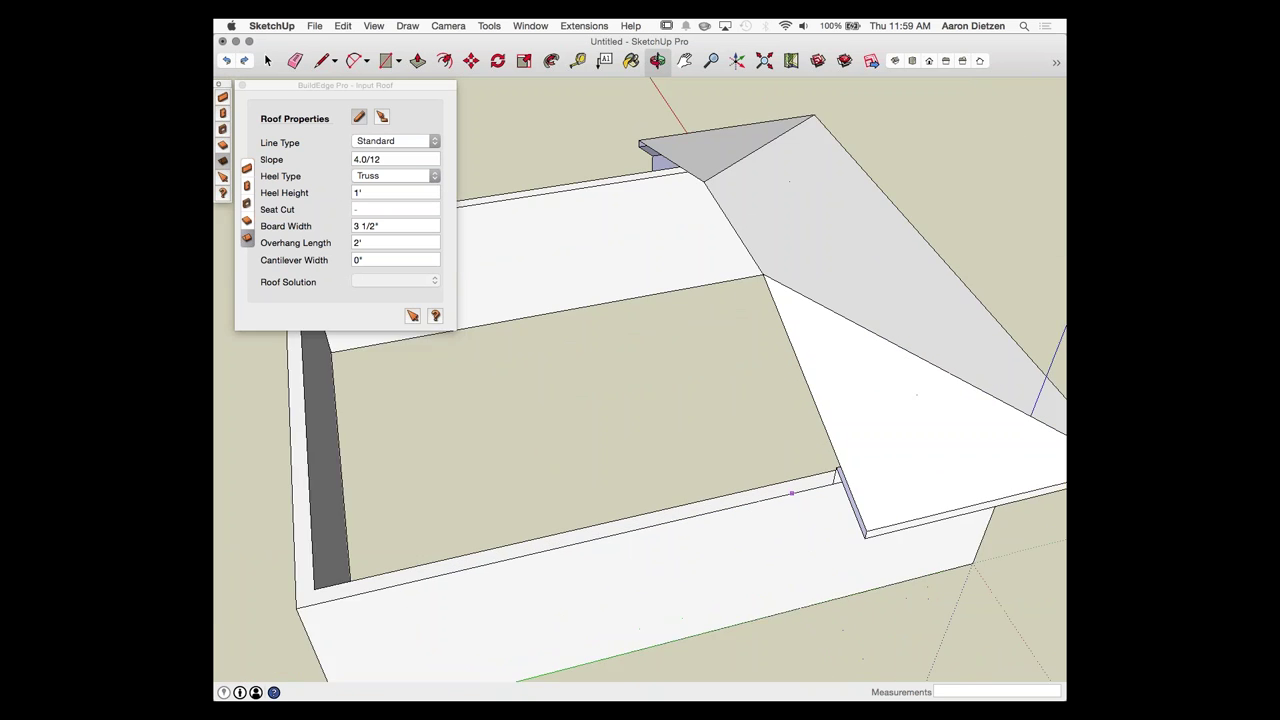
pyautogui.click(843, 476)
pyautogui.scroll(-2, 842, 476)
pyautogui.scroll(-3, 843, 476)
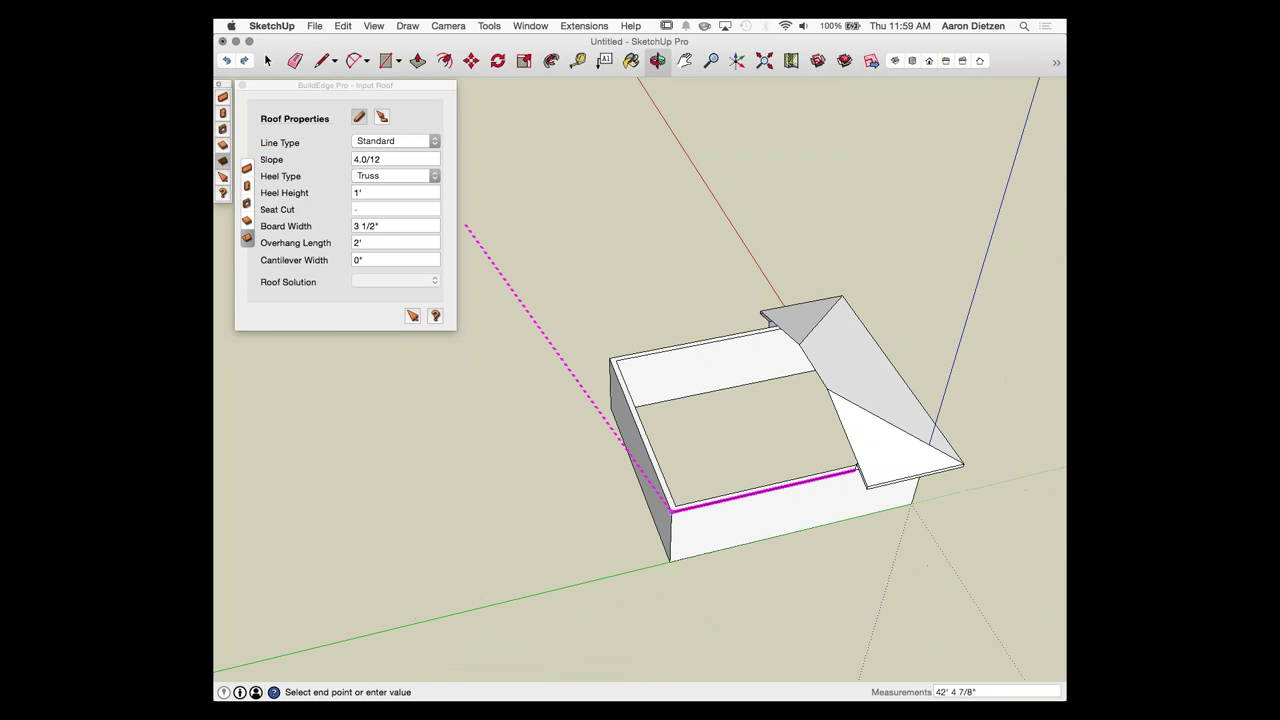
# Step: Continue the second roof with a Gable line along the far end wall and a Standard line back to the small roof
pyautogui.click(395, 141)
pyautogui.click(369, 172)
pyautogui.click(395, 141)
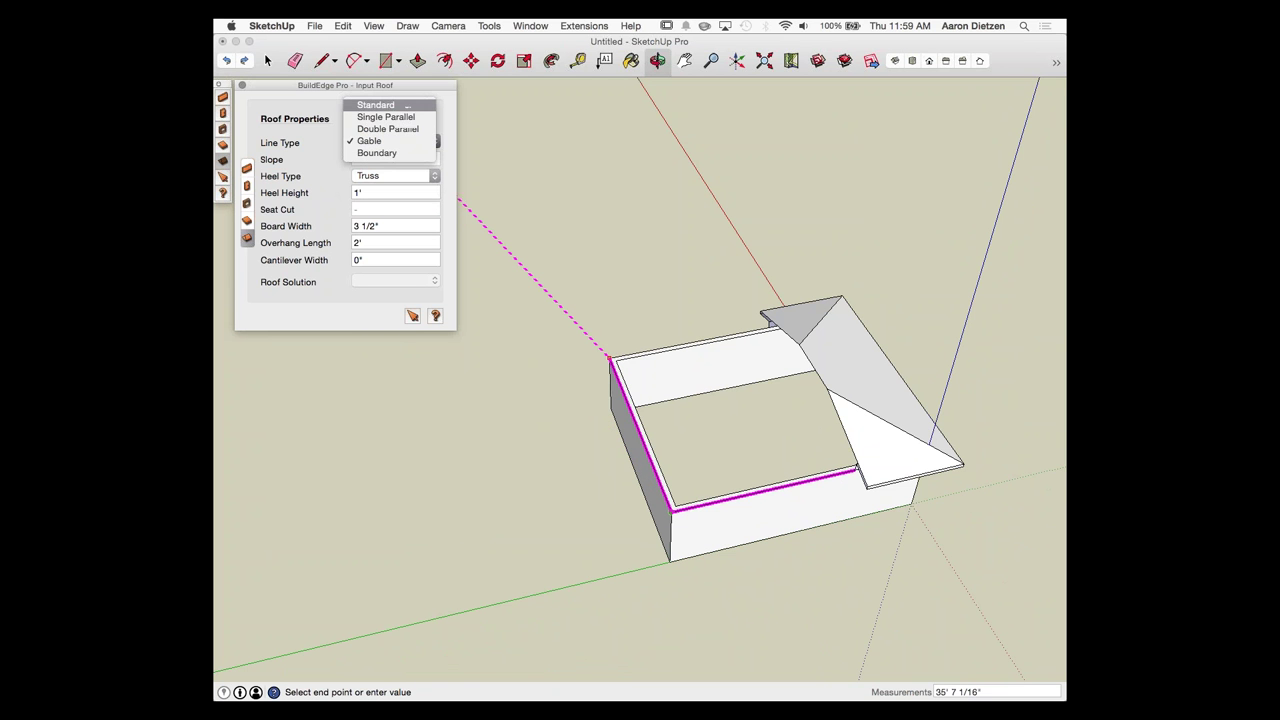
pyautogui.click(375, 105)
pyautogui.scroll(5, 770, 326)
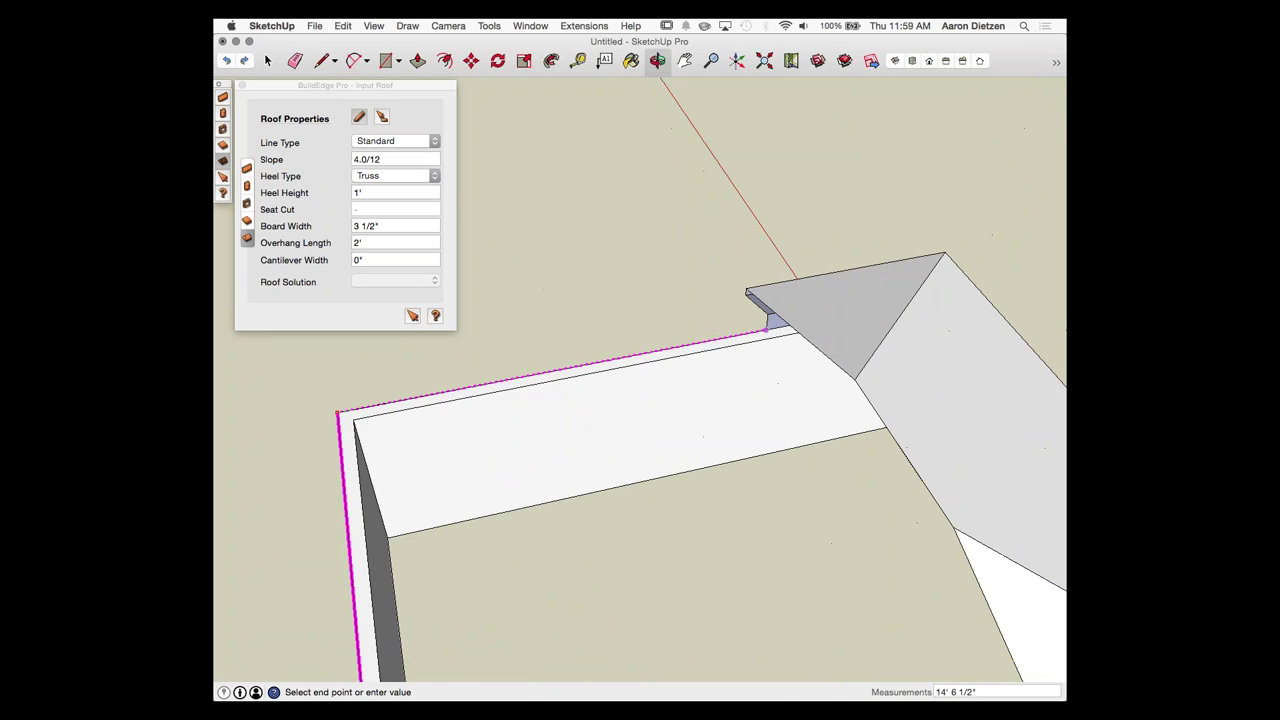
# Step: Close the second roof's outline with a Gable line across the building, and inspect where the two roofs overlap
pyautogui.click(395, 141)
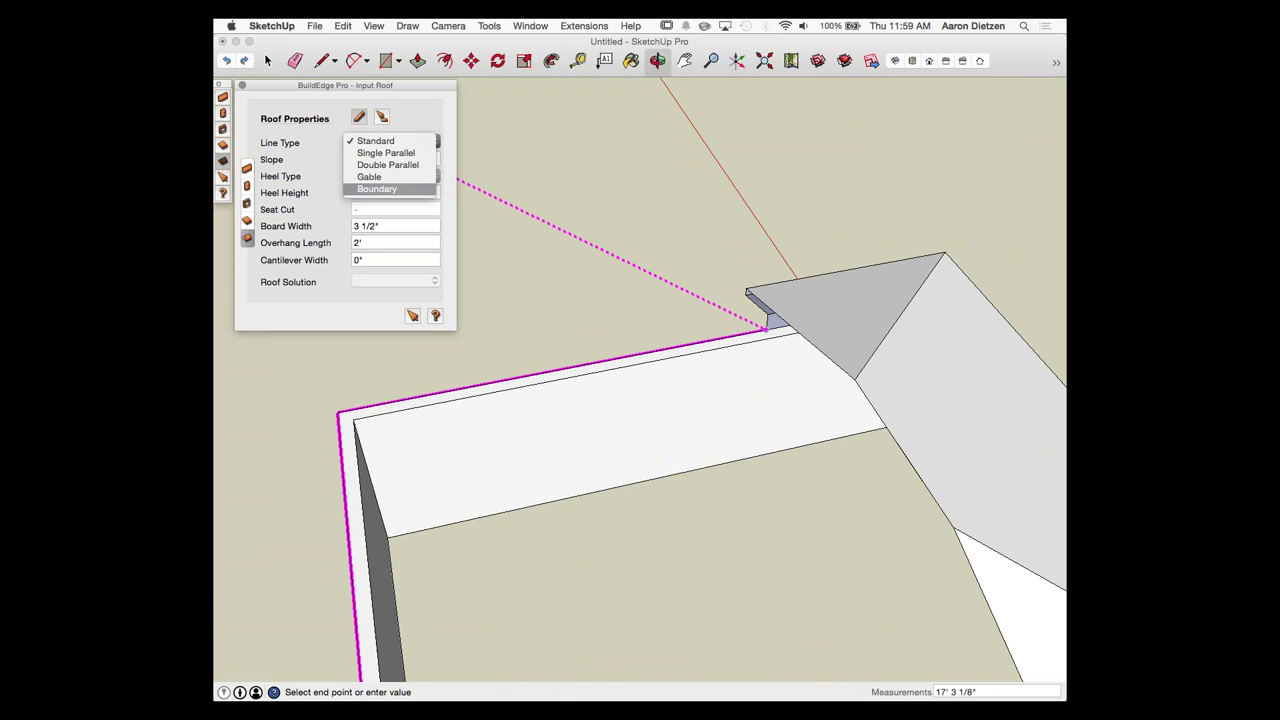
pyautogui.click(369, 176)
pyautogui.scroll(-6, 748, 413)
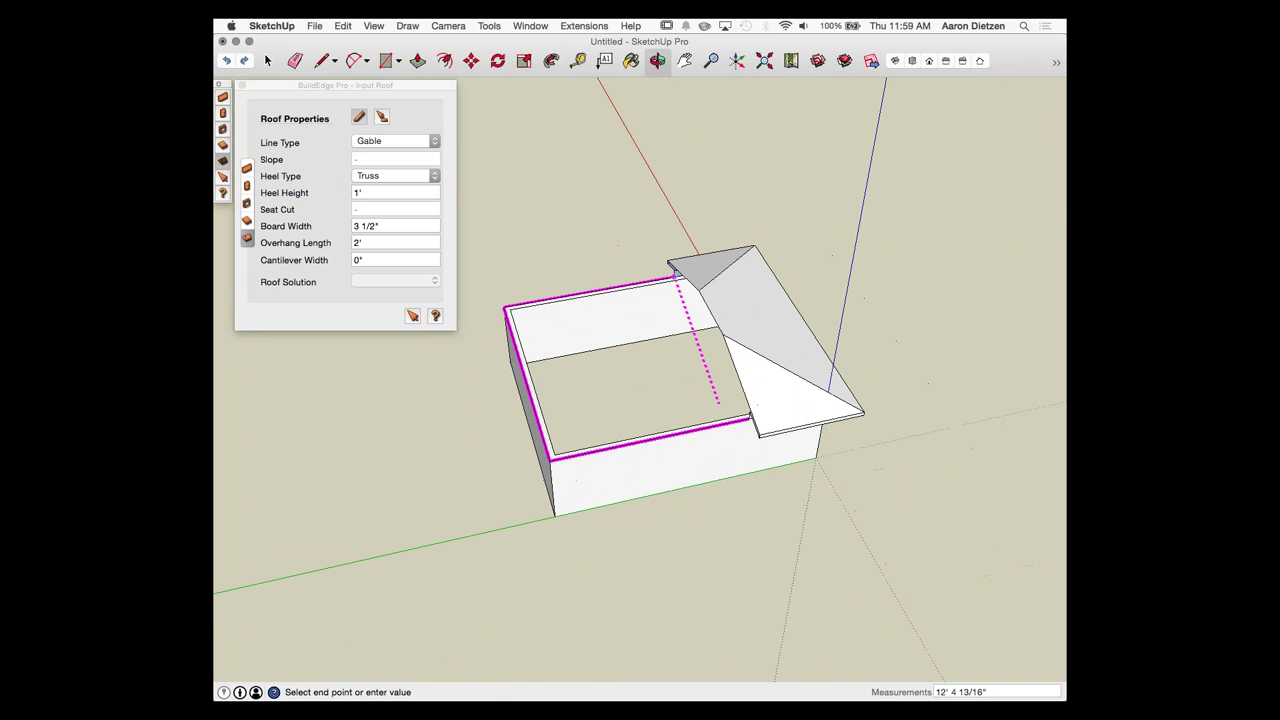
pyautogui.click(746, 415)
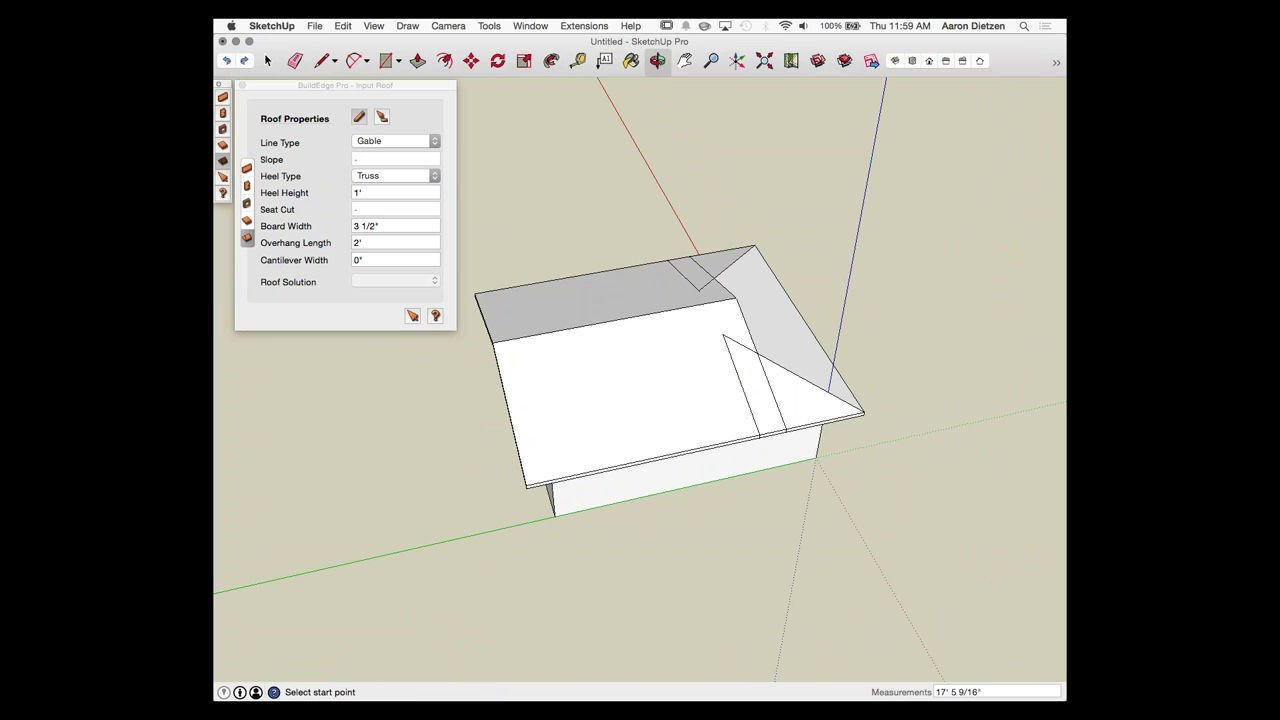
pyautogui.moveTo(746, 415); pyautogui.dragTo(530, 336, button='middle')
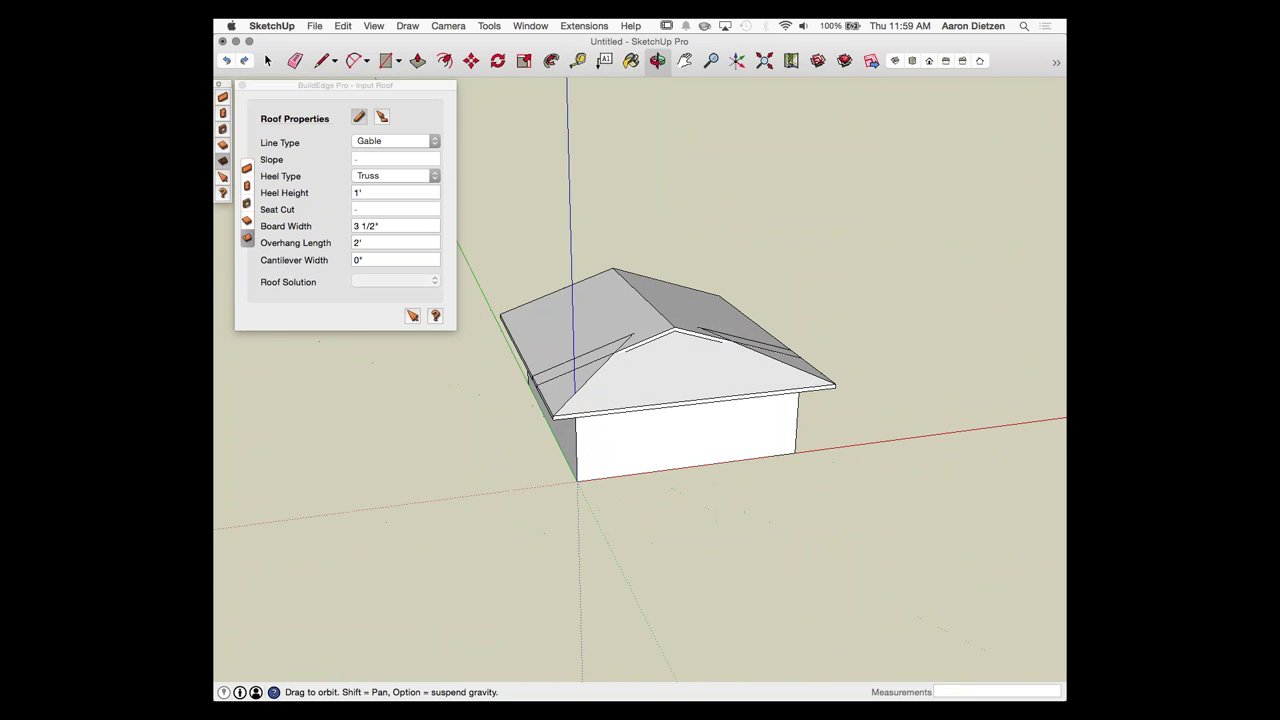
pyautogui.moveTo(602, 362); pyautogui.dragTo(645, 416, button='middle')
pyautogui.scroll(5, 646, 417)
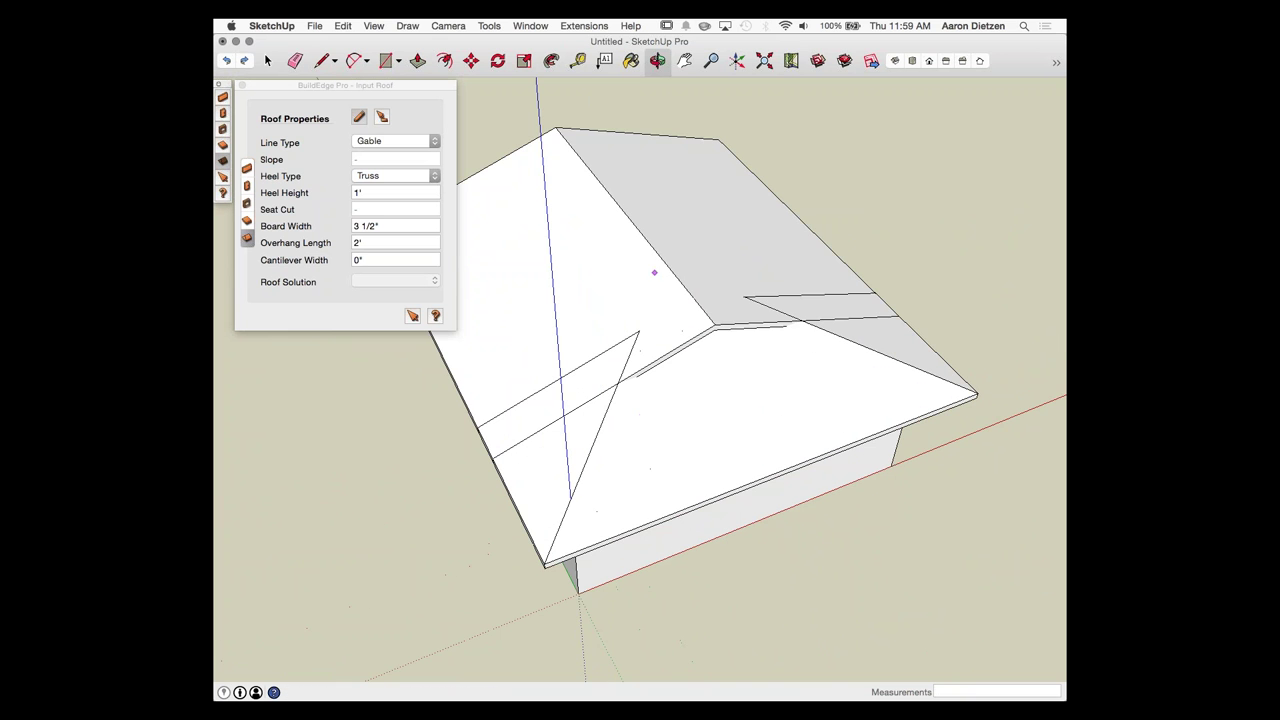
# Step: Select the gable roof for direct editing and examine where it overlaps the small hip roof
pyautogui.click(412, 316)
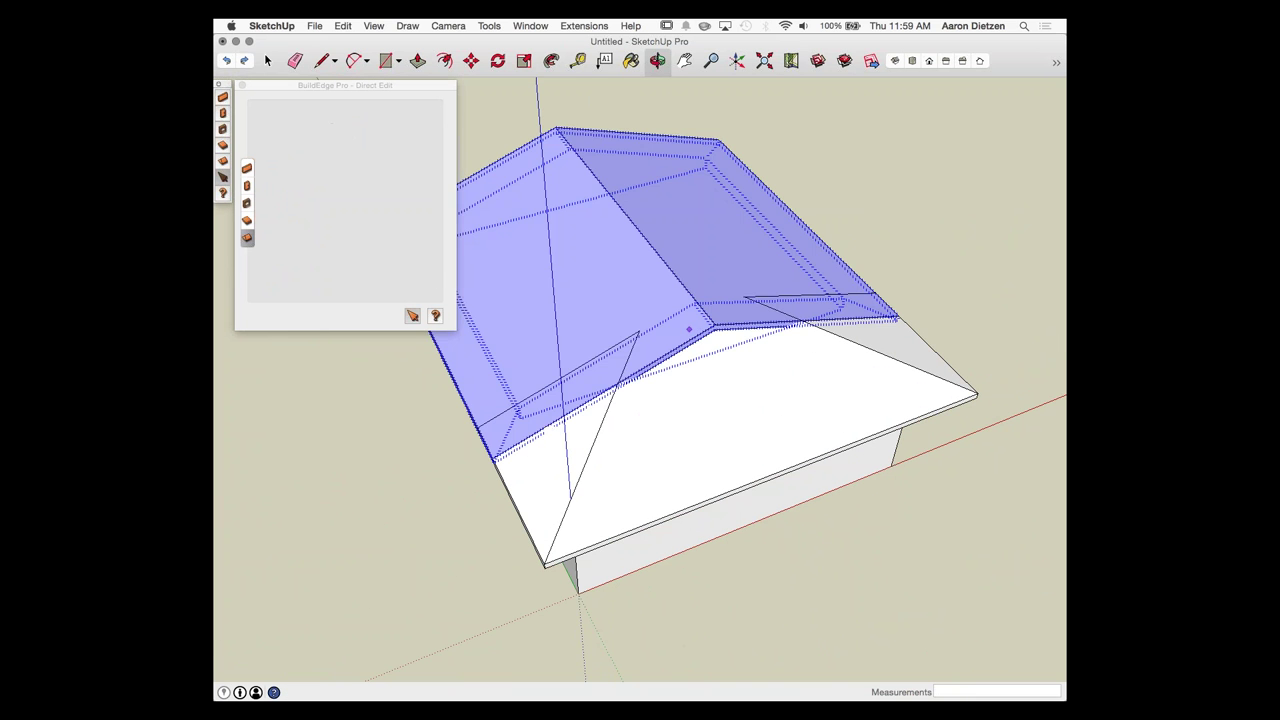
pyautogui.click(692, 328)
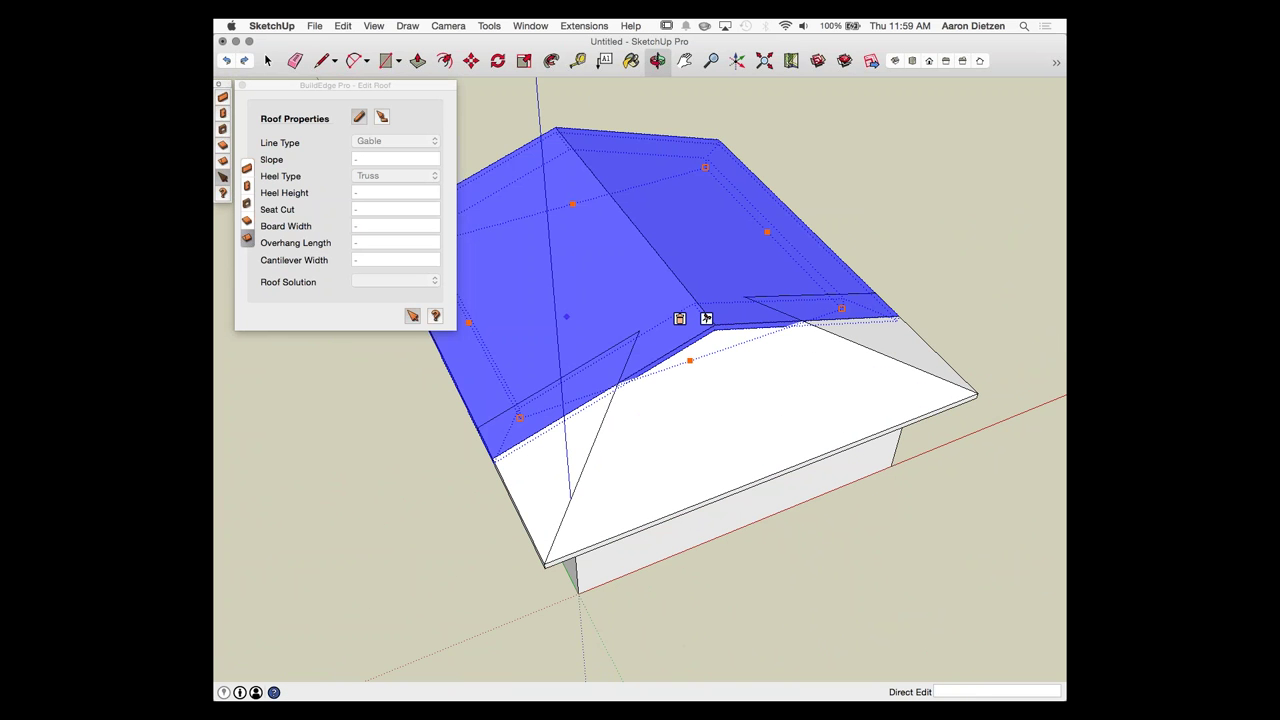
pyautogui.moveTo(680, 350); pyautogui.dragTo(725, 375, button='middle')
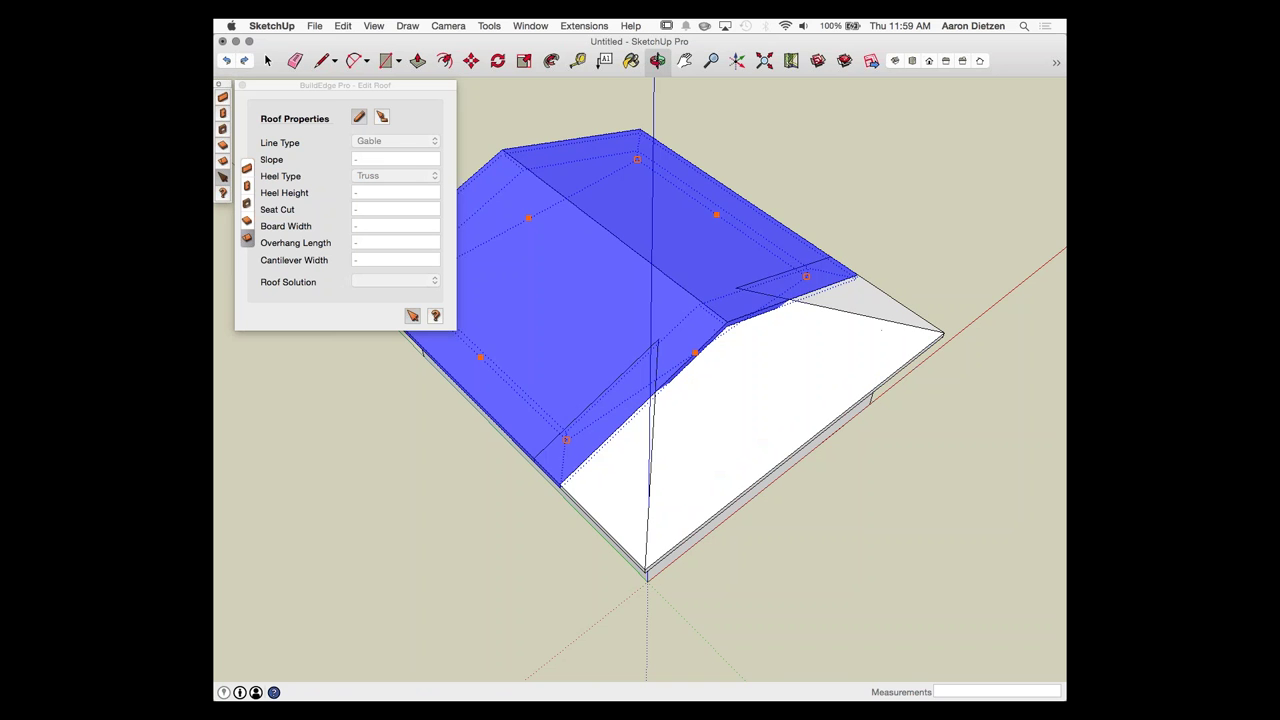
pyautogui.moveTo(760, 440); pyautogui.dragTo(685, 335, button='middle')
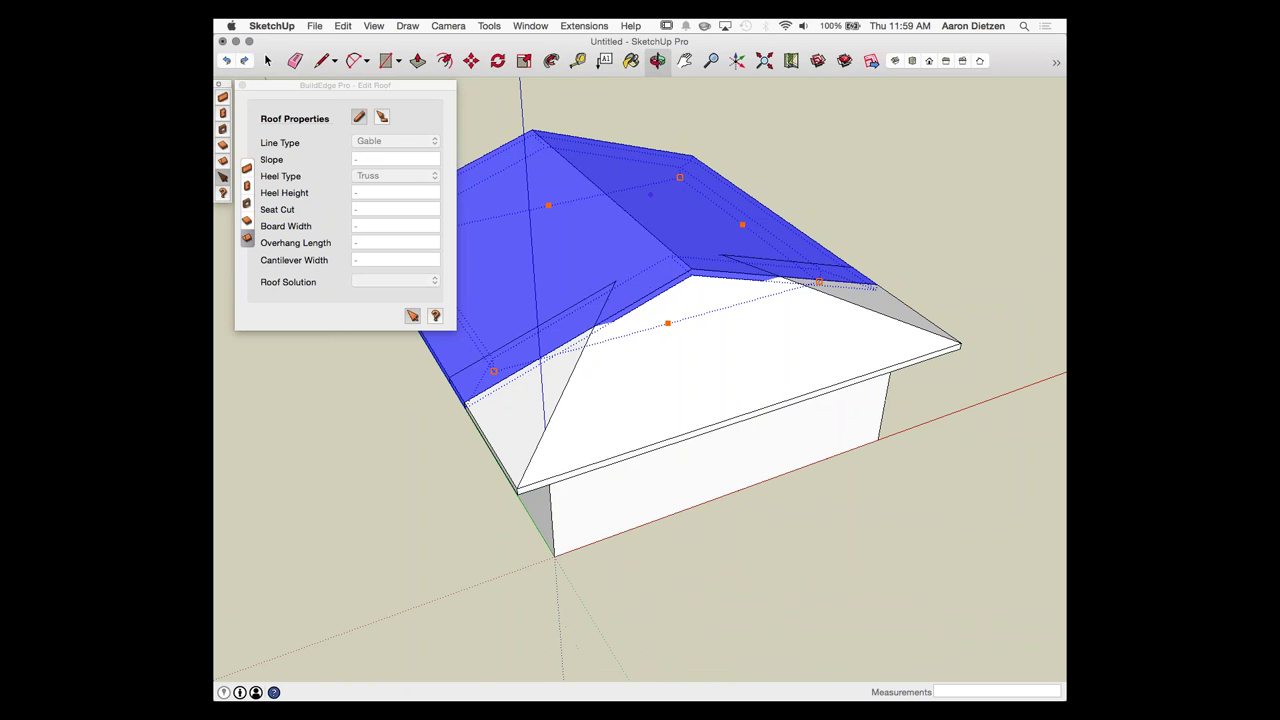
pyautogui.moveTo(650, 195); pyautogui.dragTo(583, 207, button='middle')
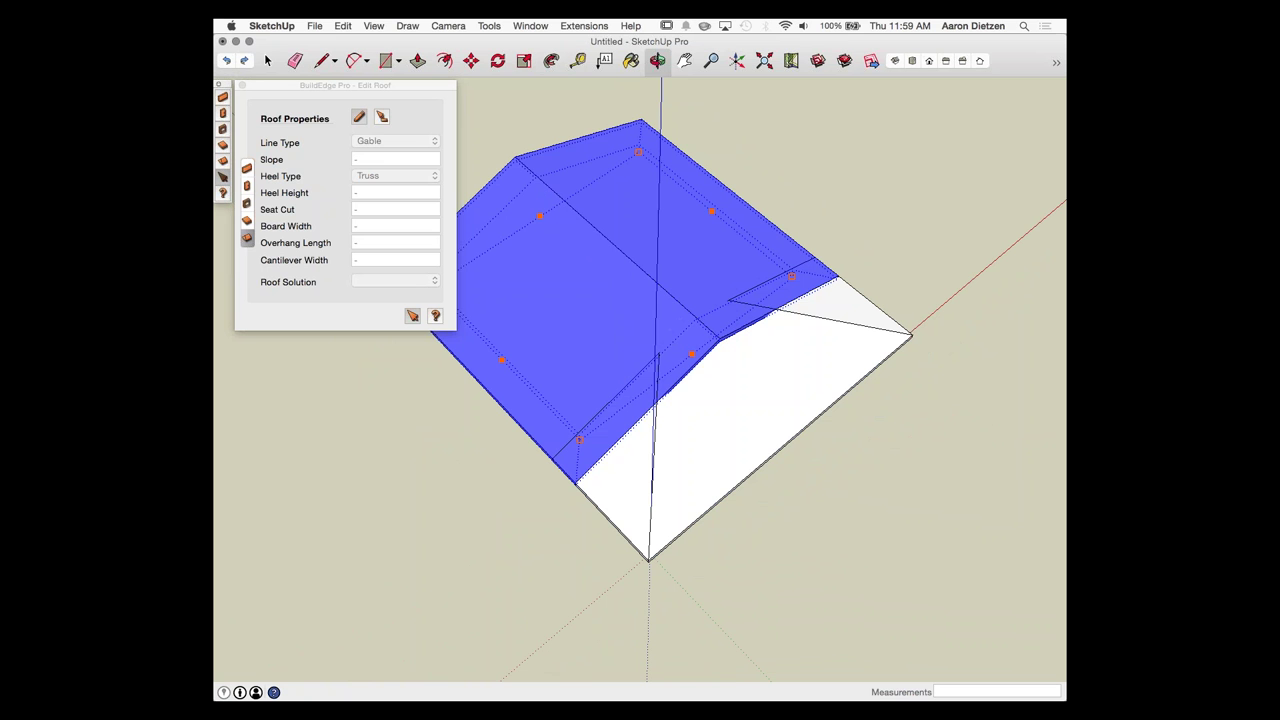
# Step: Draw two parallel lines down the front hip slope, from its upper corners to the eave along the red-axis side
pyautogui.press('l')
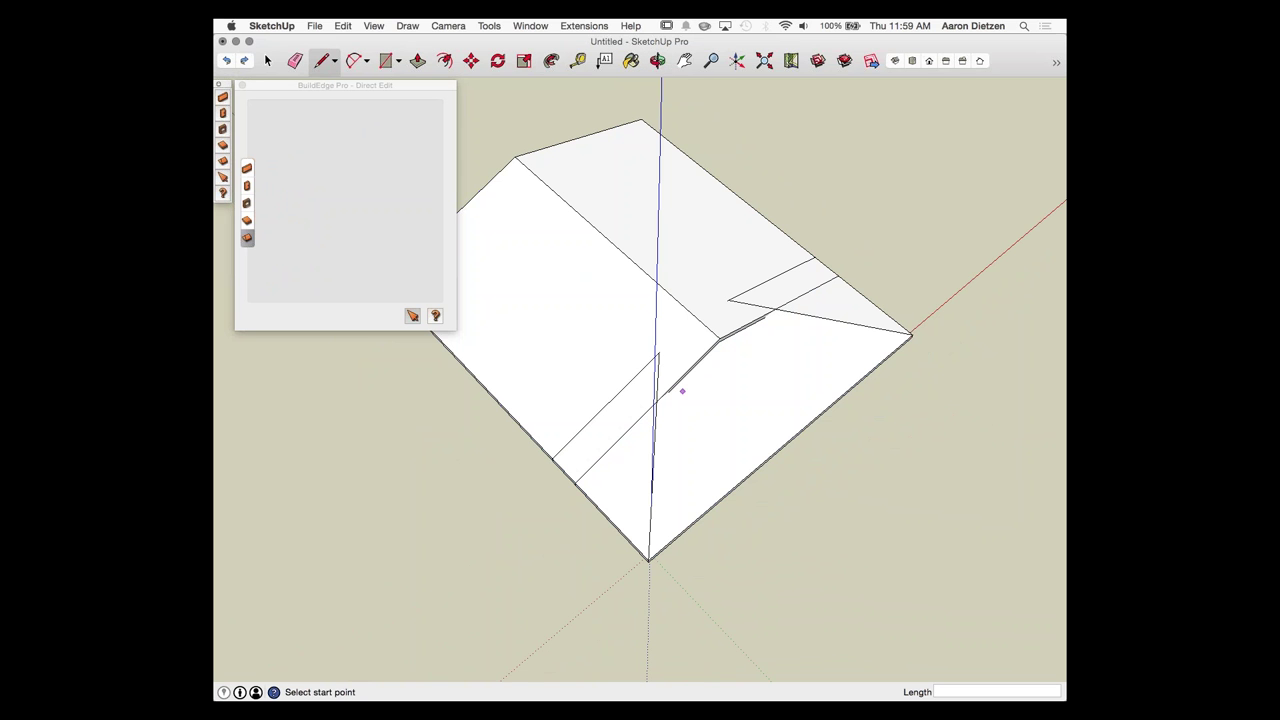
pyautogui.click(686, 377)
pyautogui.click(756, 467)
pyautogui.click(750, 327)
pyautogui.click(822, 411)
pyautogui.moveTo(822, 411); pyautogui.dragTo(779, 319, button='middle')
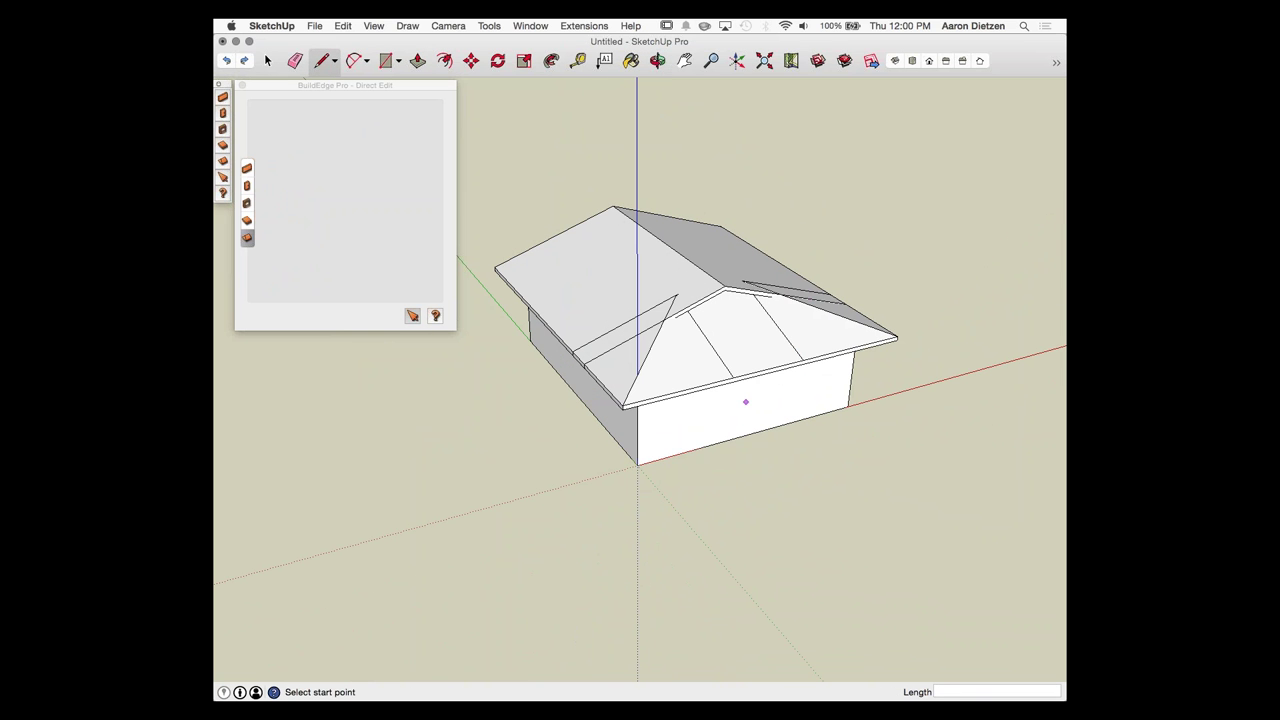
pyautogui.moveTo(618, 209); pyautogui.dragTo(650, 305, button='middle')
pyautogui.scroll(-1, 650, 305)
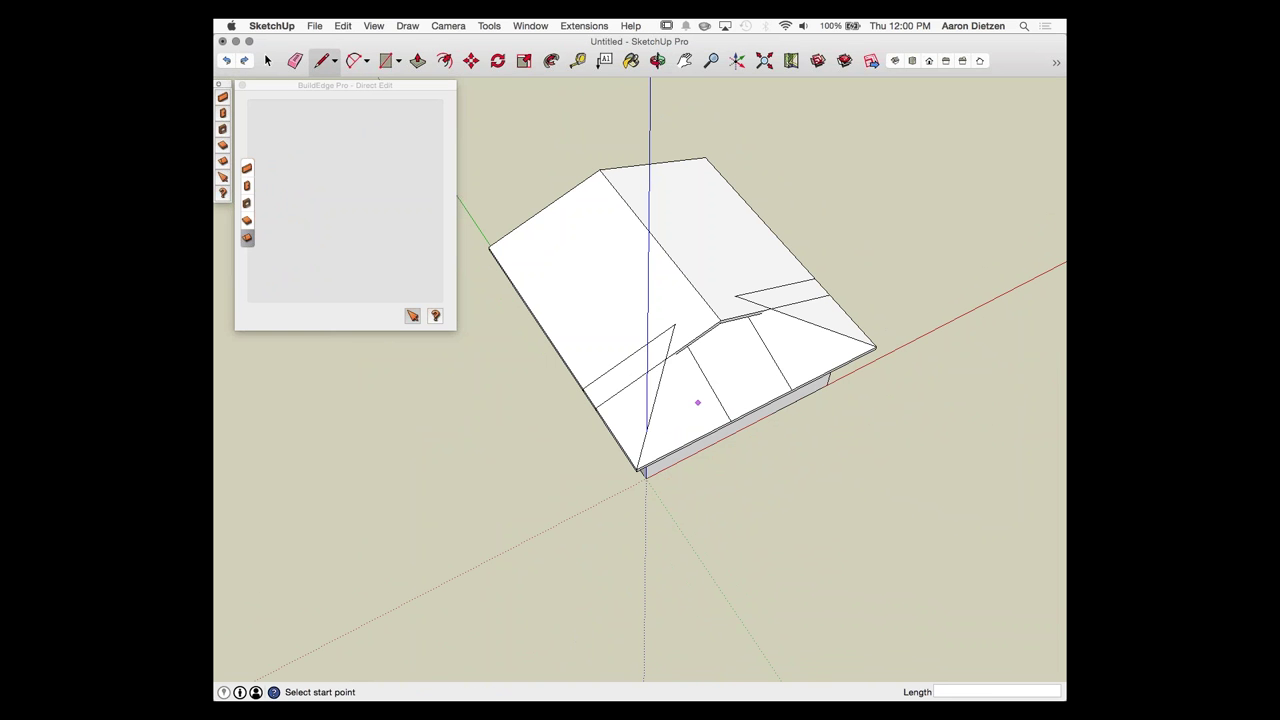
# Step: Delete the small hip roof and the gable roof, keeping the walls and the two guide lines
pyautogui.click(222, 176)
pyautogui.click(667, 427)
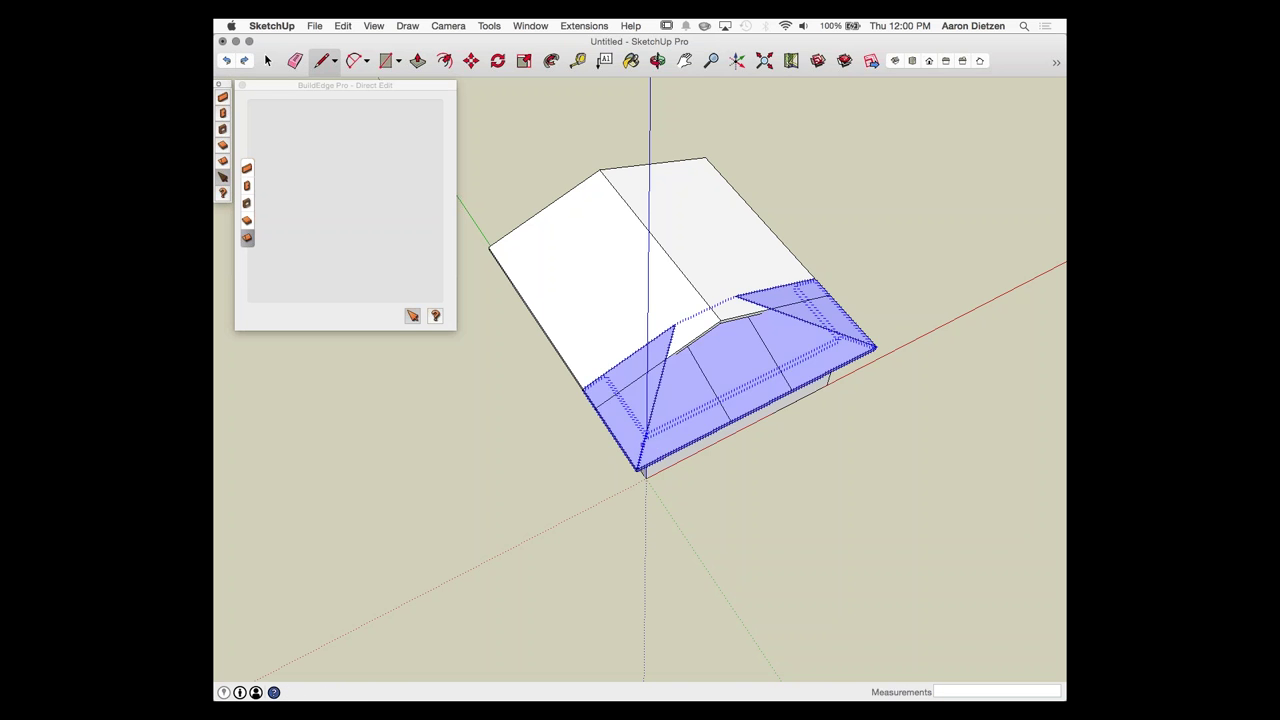
pyautogui.click(640, 428)
pyautogui.click(681, 270)
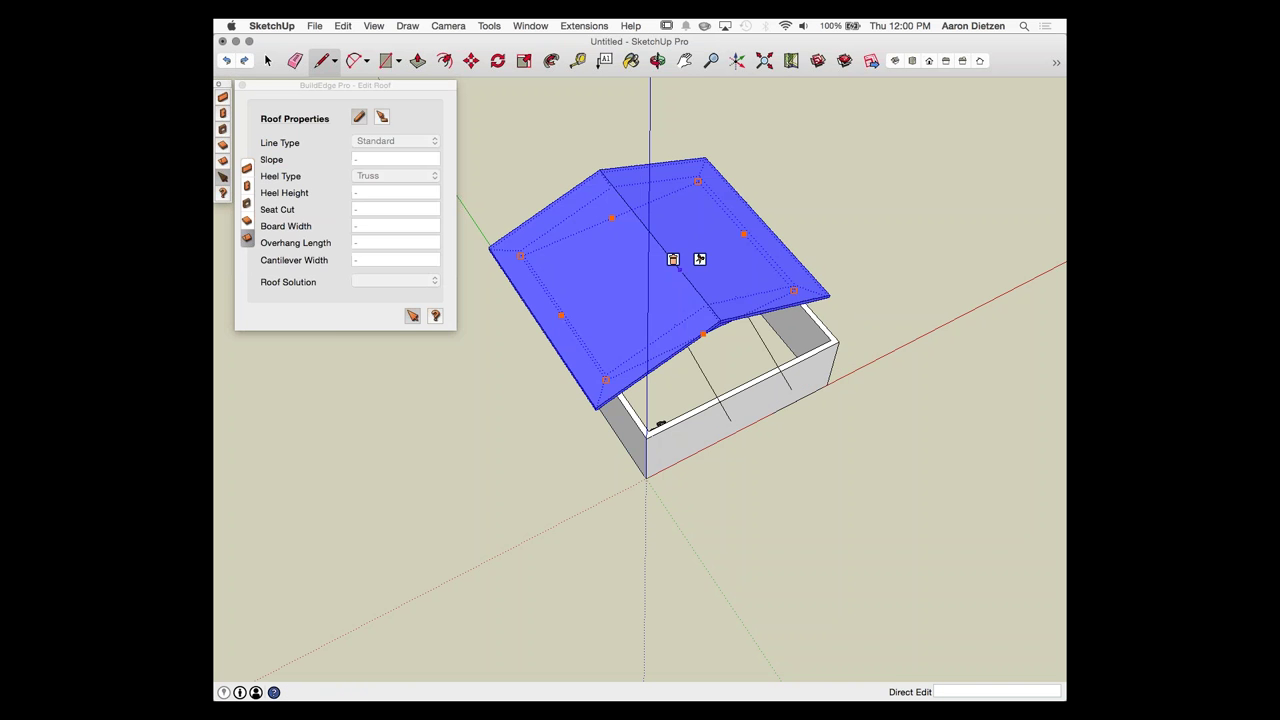
pyautogui.click(673, 259)
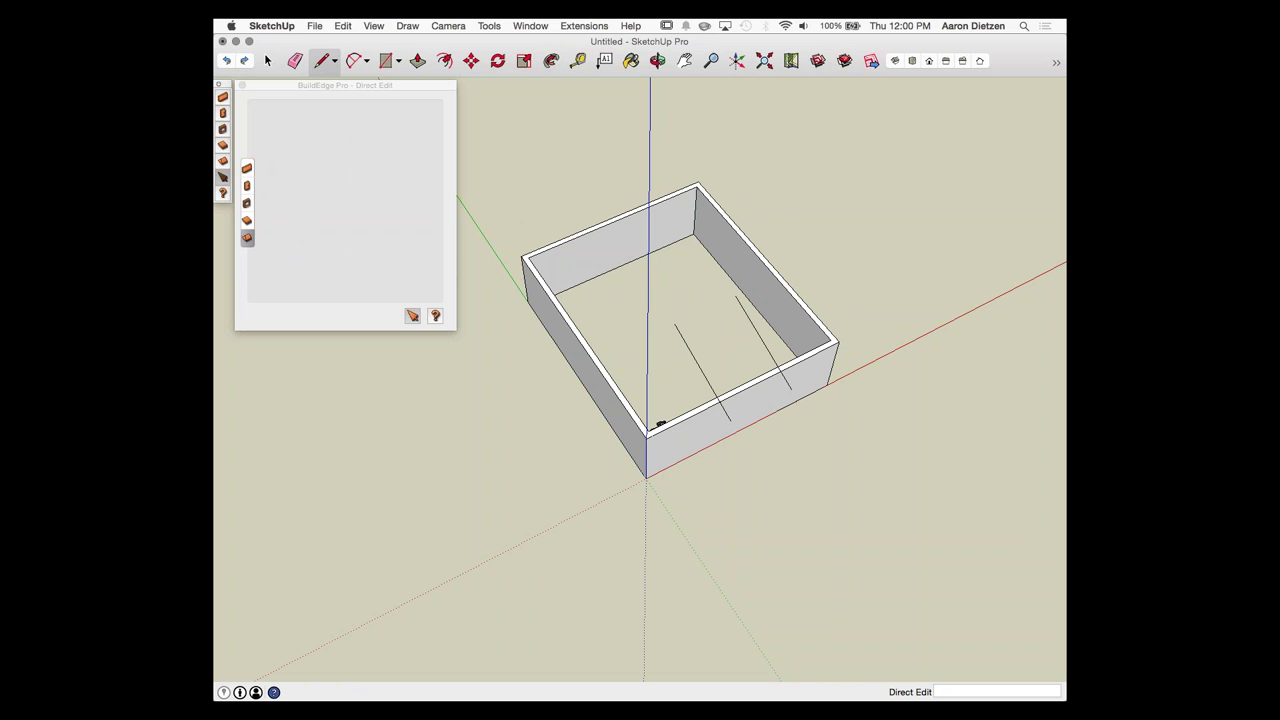
# Step: Start a new roof with a 4.0/12 Standard line along the wall opposite the green axis, from far corner to red-axis corner
pyautogui.click(247, 238)
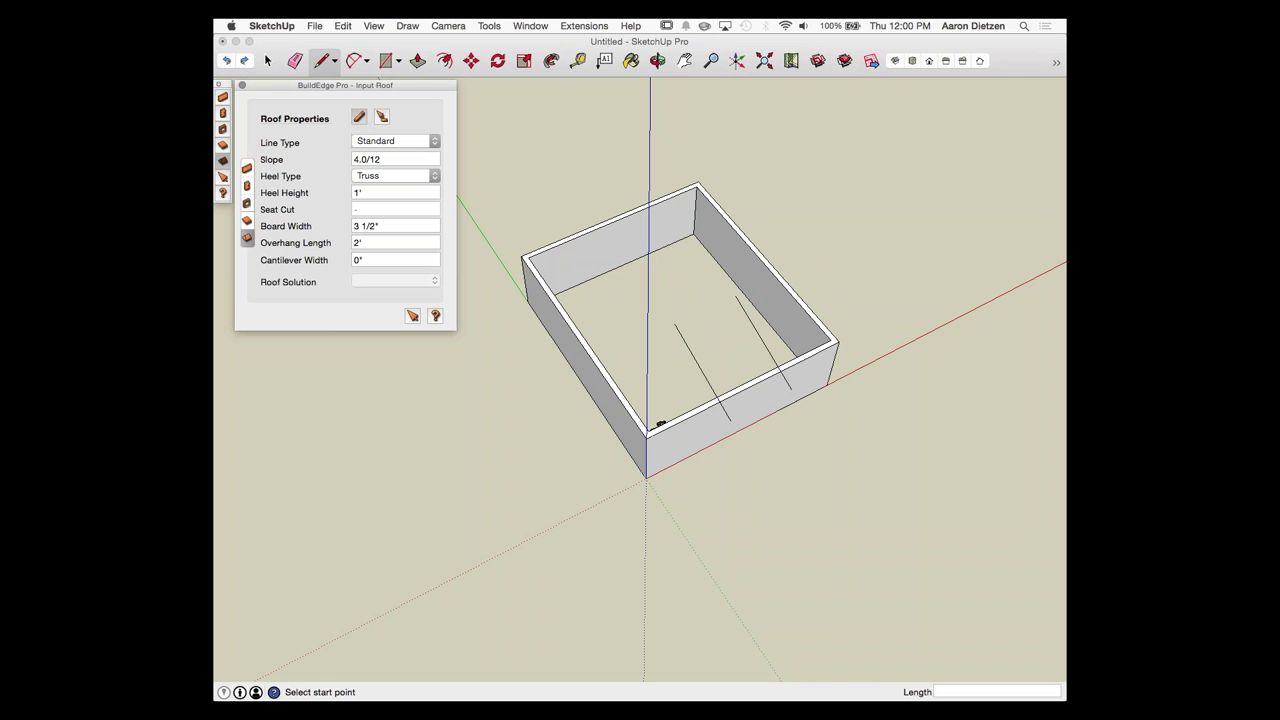
pyautogui.click(368, 160)
pyautogui.press('Return')
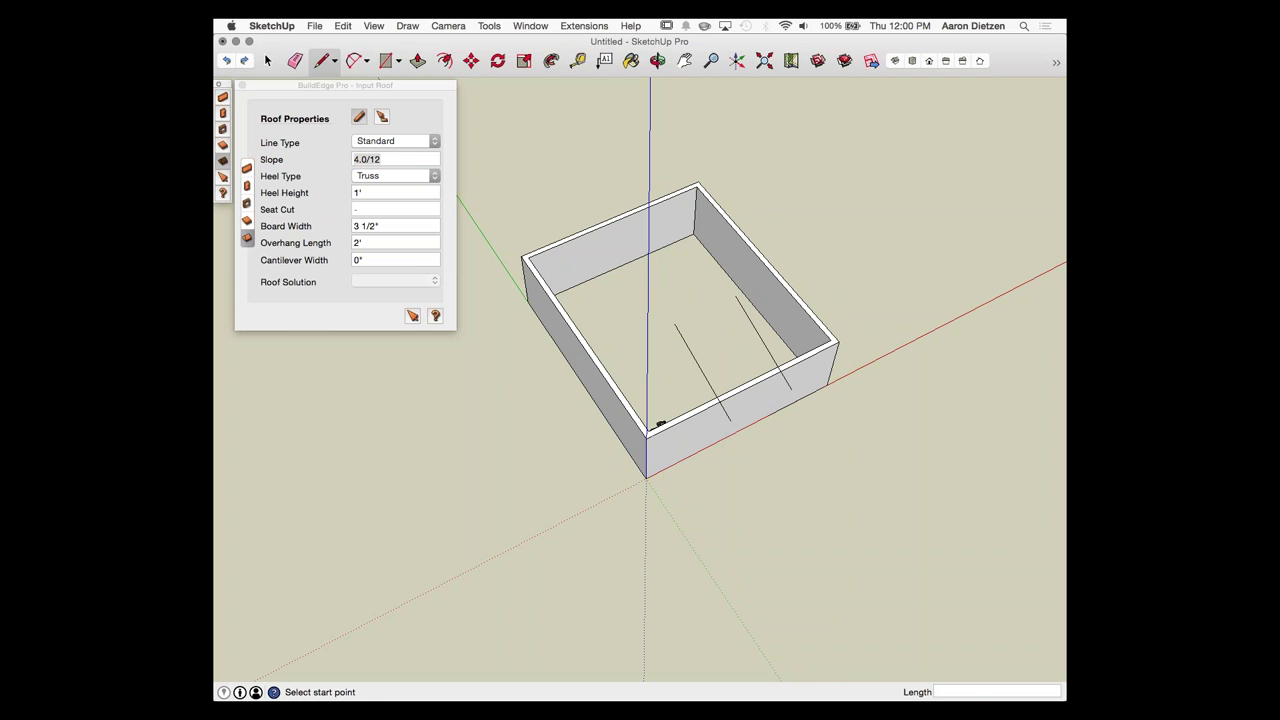
pyautogui.click(698, 184)
pyautogui.click(838, 342)
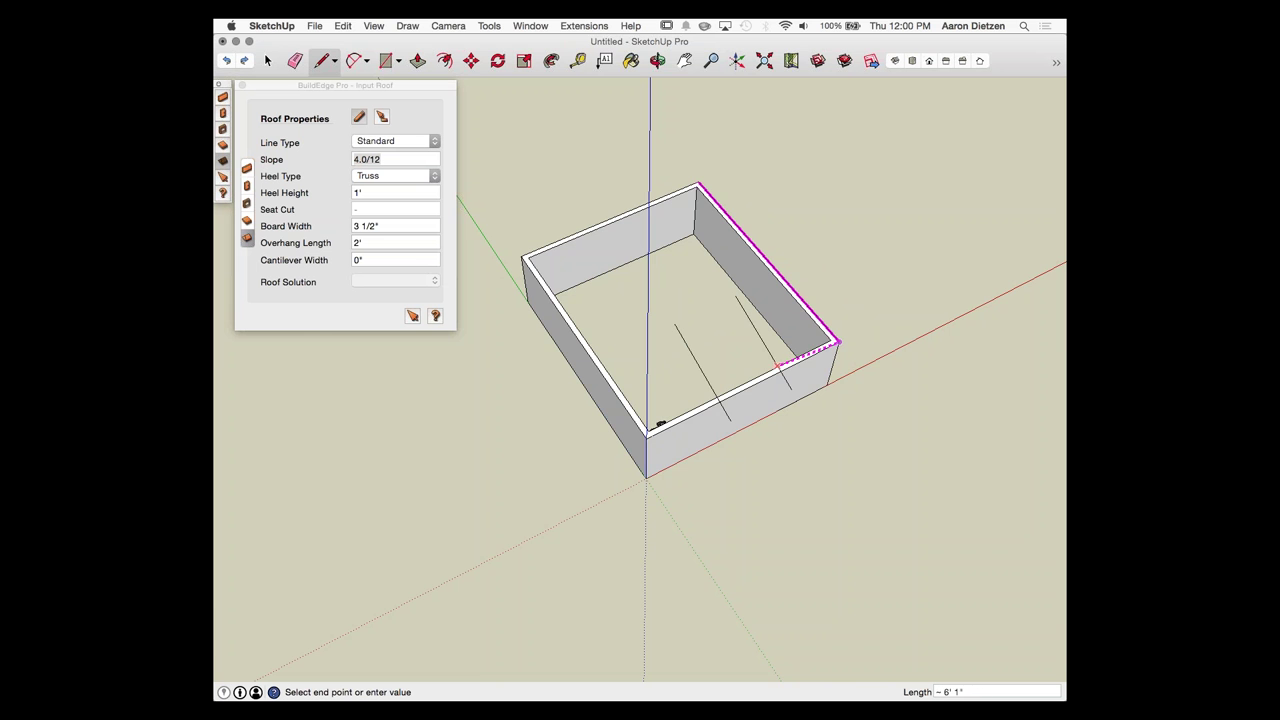
# Step: Switch to a parallel-projection top view and continue the Standard line along the red-axis wall to the nearer guide line
pyautogui.scroll(5, 660, 424)
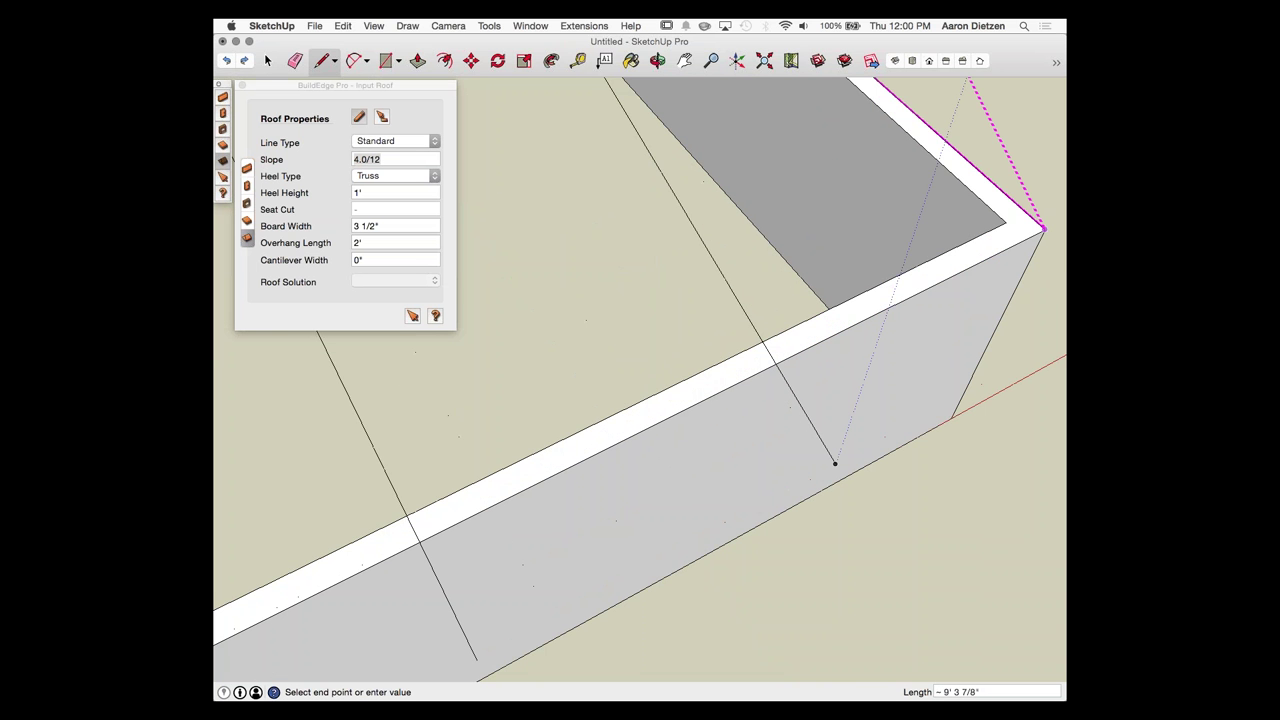
pyautogui.click(912, 61)
pyautogui.scroll(-4, 864, 332)
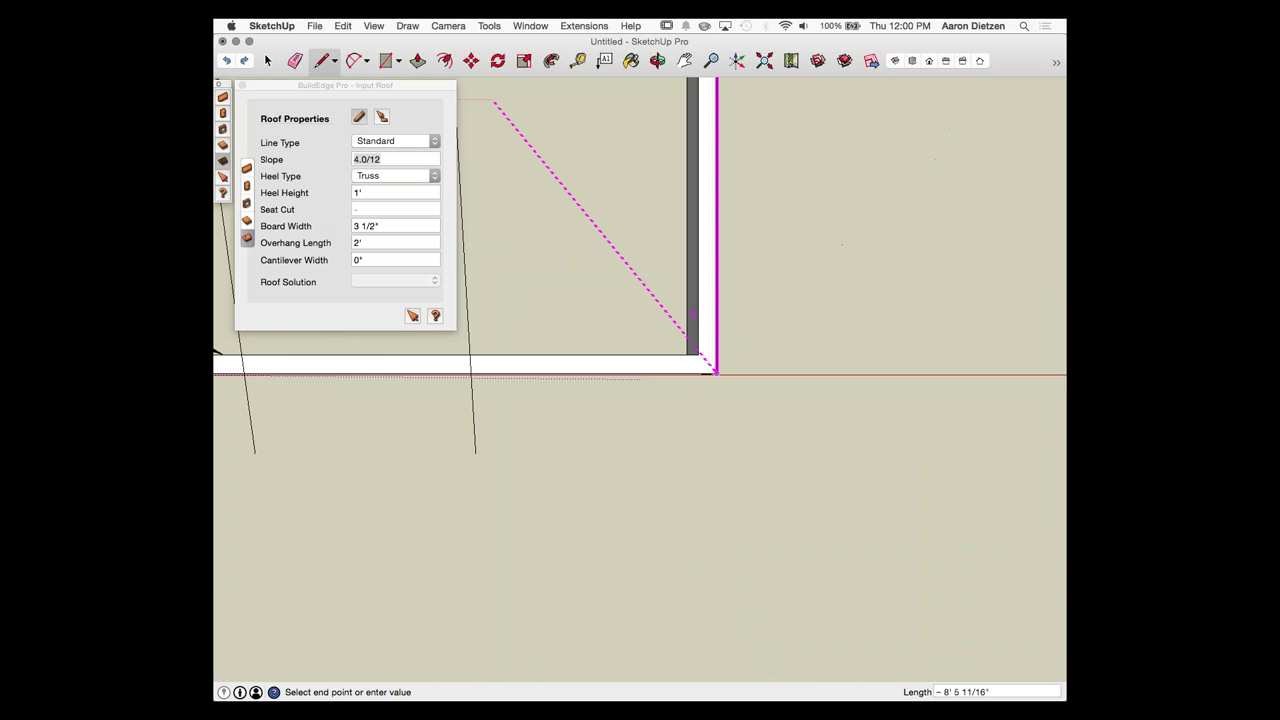
pyautogui.click(448, 25)
pyautogui.click(480, 89)
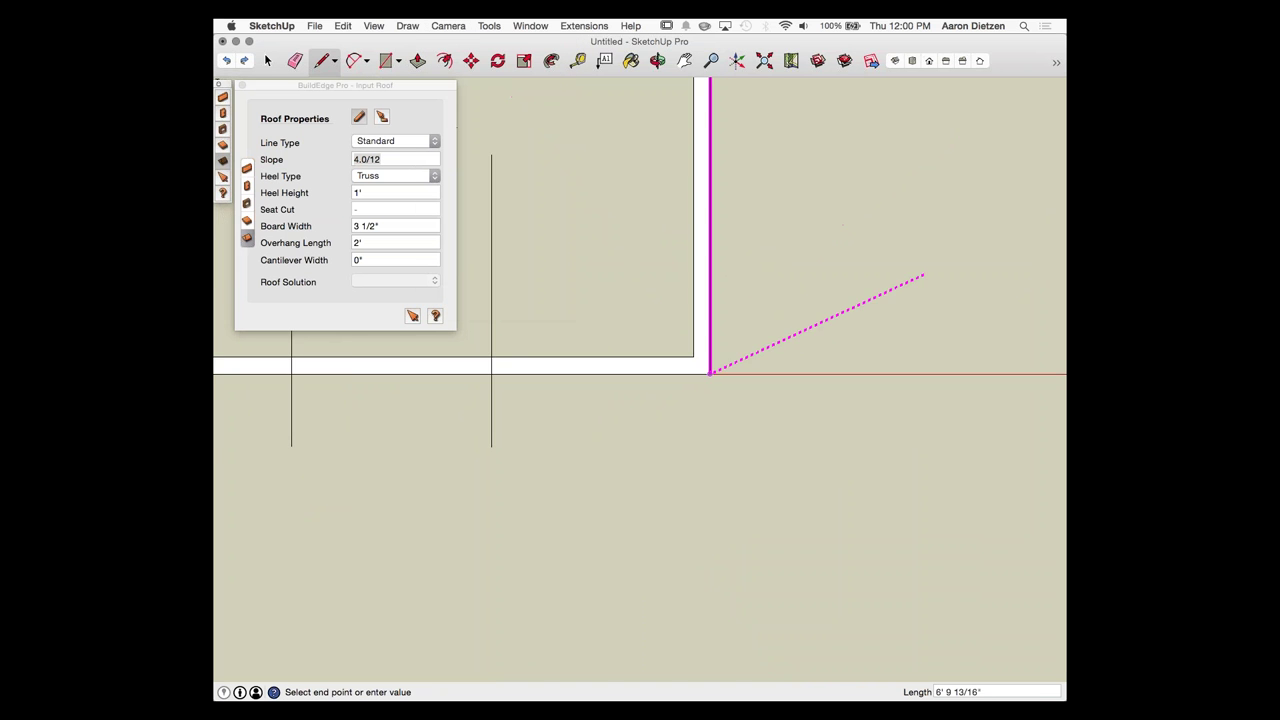
pyautogui.scroll(-3, 923, 275)
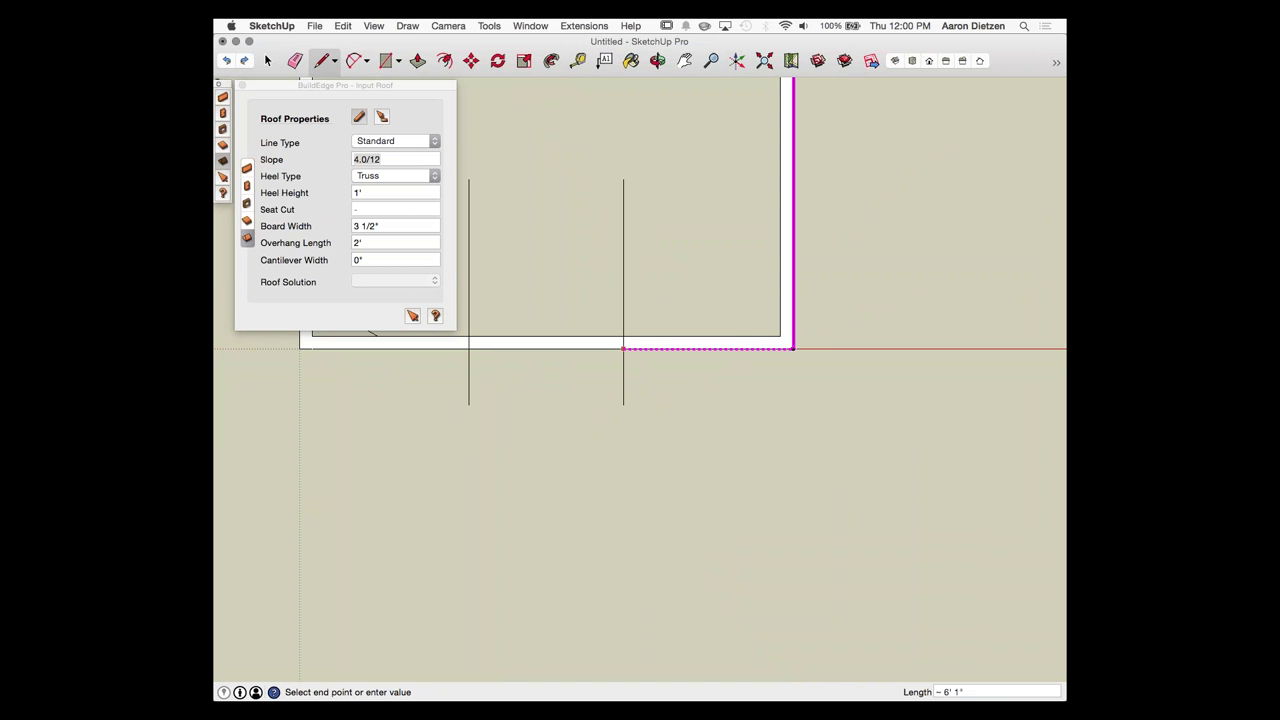
# Step: Outline a notch with a Boundary line up the first guide, a Gable line across, and a Boundary line down the second guide
pyautogui.click(395, 141)
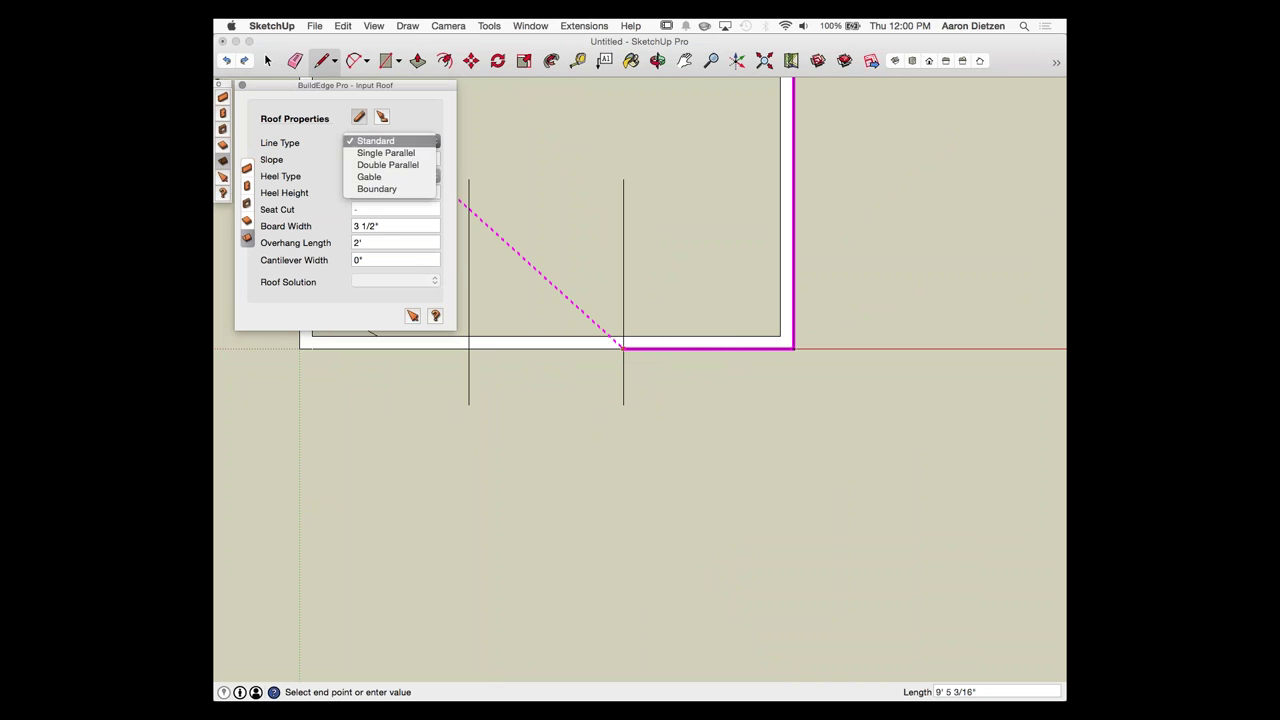
pyautogui.click(377, 189)
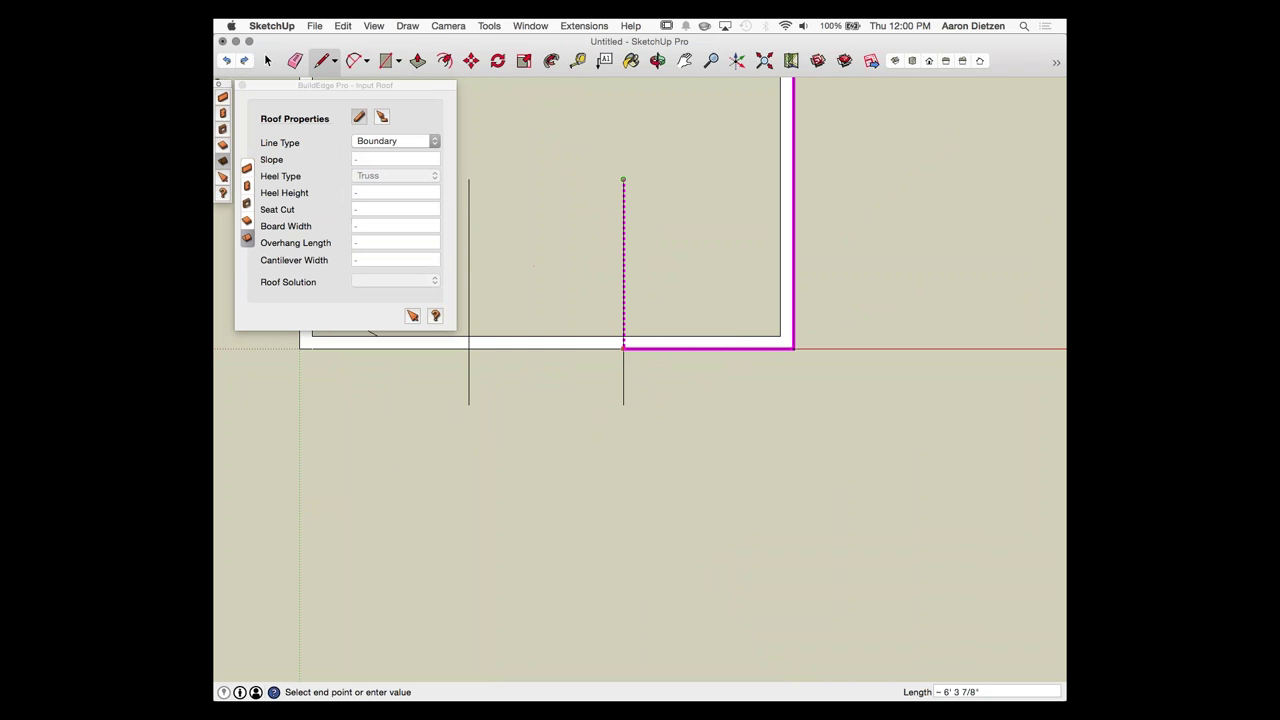
pyautogui.click(623, 180)
pyautogui.click(395, 141)
pyautogui.click(377, 128)
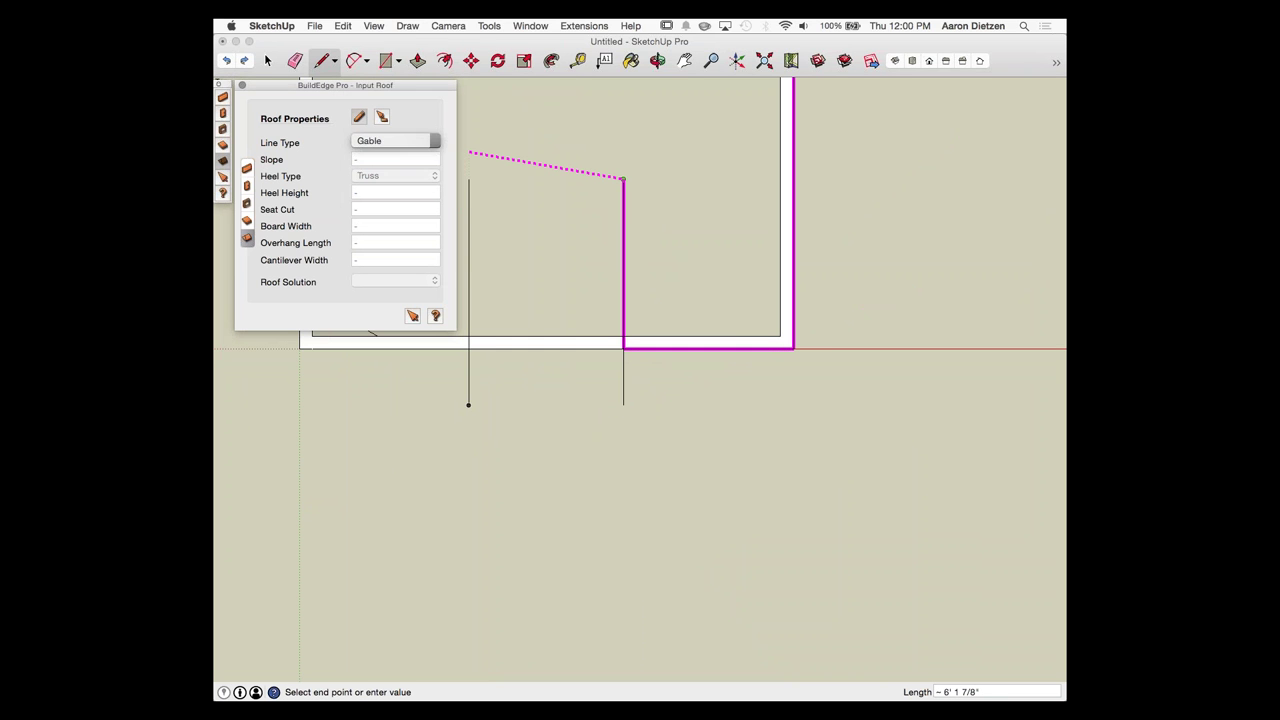
pyautogui.click(468, 180)
pyautogui.click(395, 141)
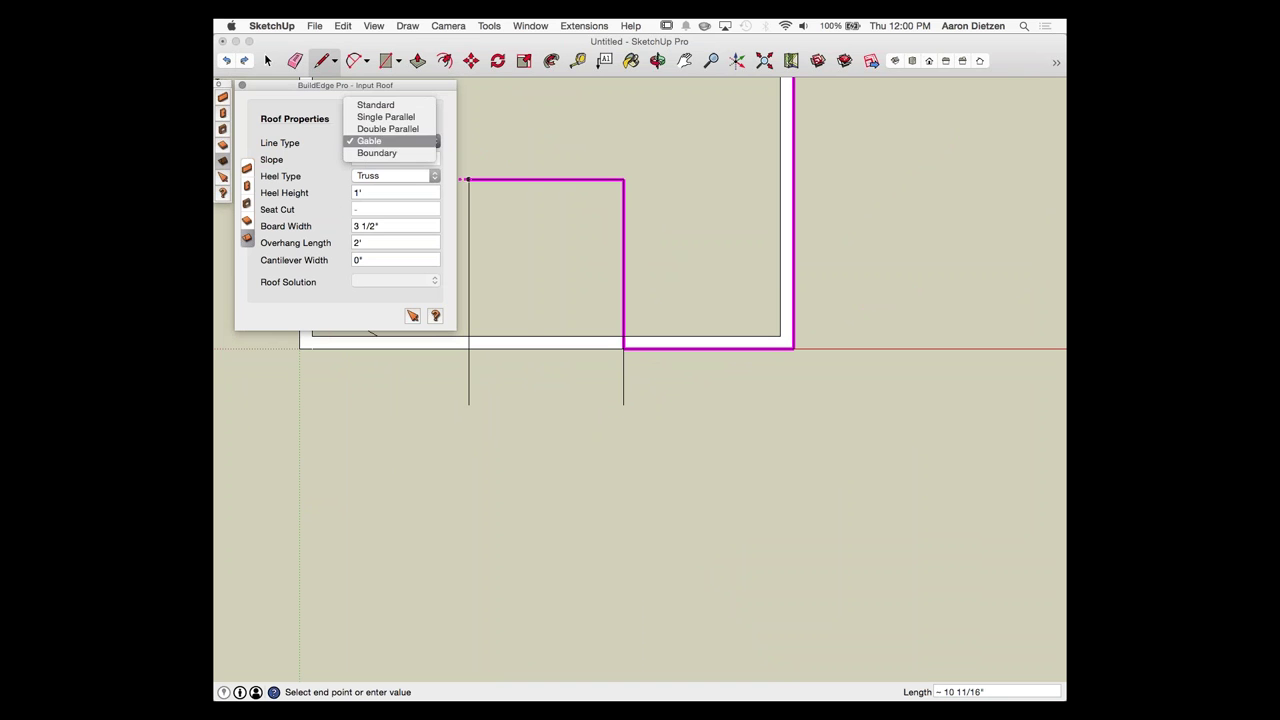
pyautogui.press('Return')
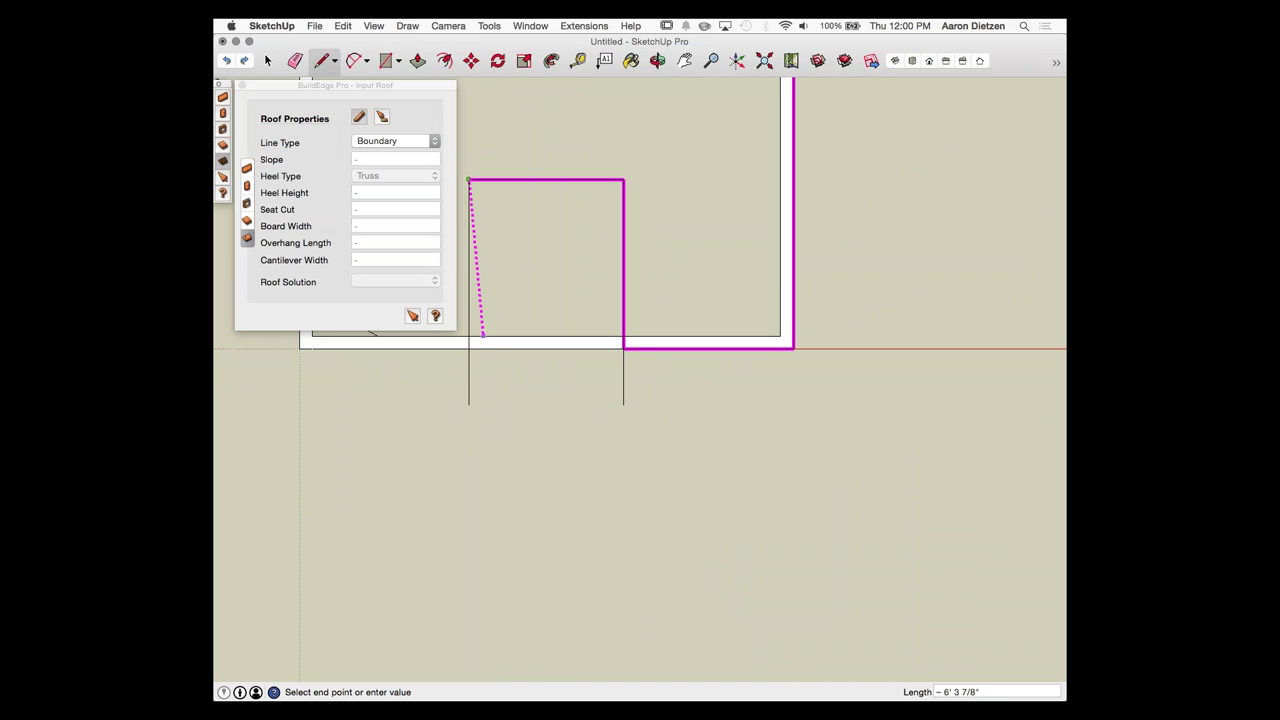
# Step: Complete the roof outline with Standard lines to the origin corner, along the green-axis wall, and back to the start corner
pyautogui.press('space')
pyautogui.press('Up')
pyautogui.press('Up')
pyautogui.press('Up')
pyautogui.press('Up')
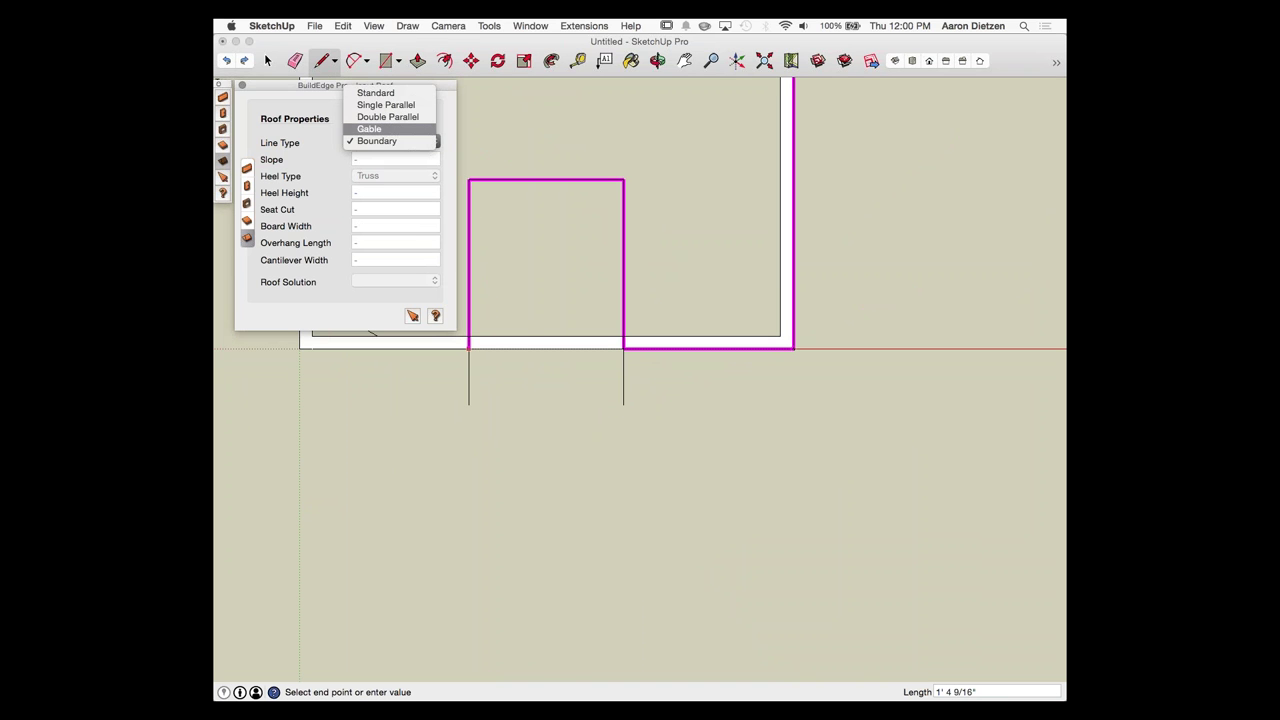
pyautogui.press('Return')
pyautogui.scroll(-5, 691, 288)
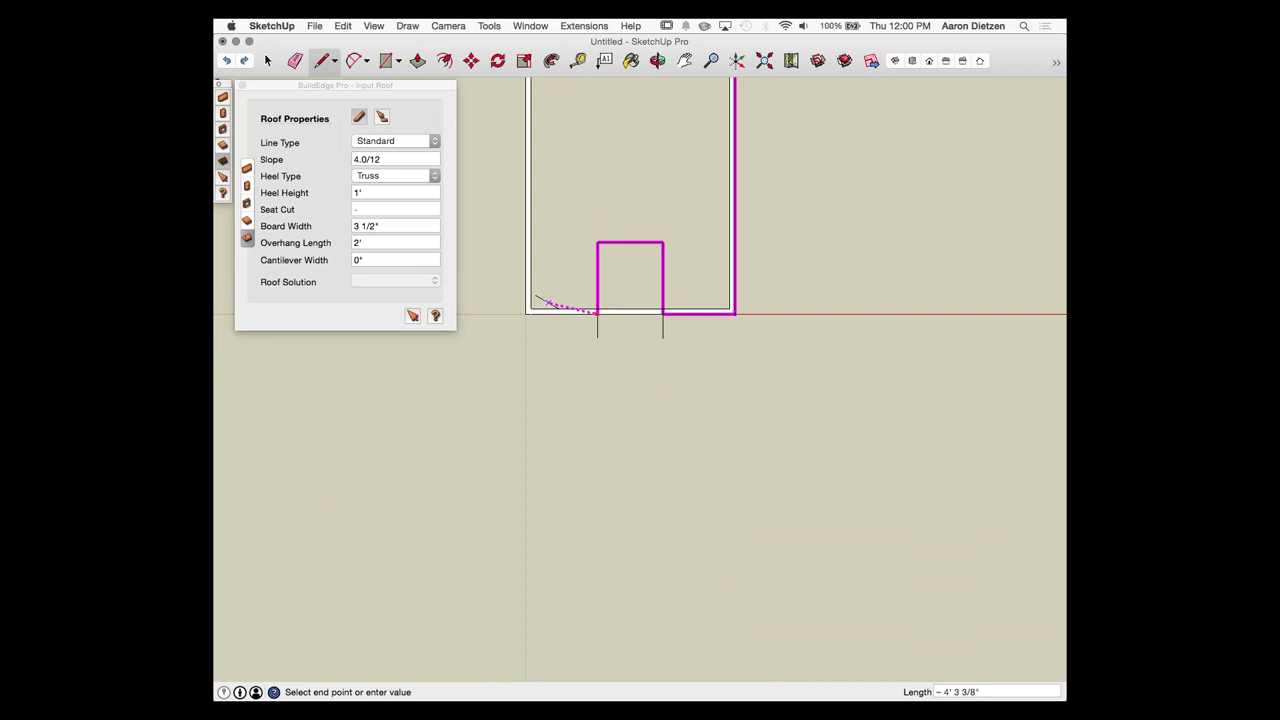
pyautogui.click(525, 314)
pyautogui.scroll(-3, 508, 435)
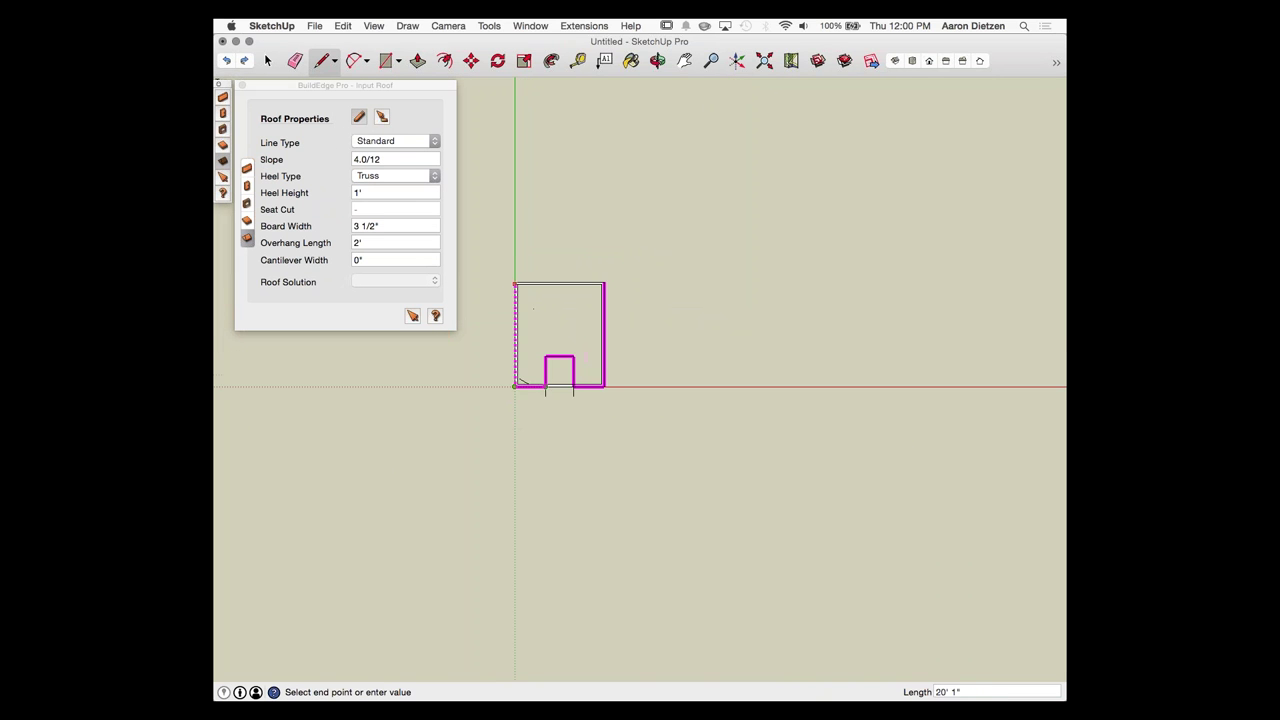
pyautogui.scroll(2, 514, 270)
pyautogui.click(514, 284)
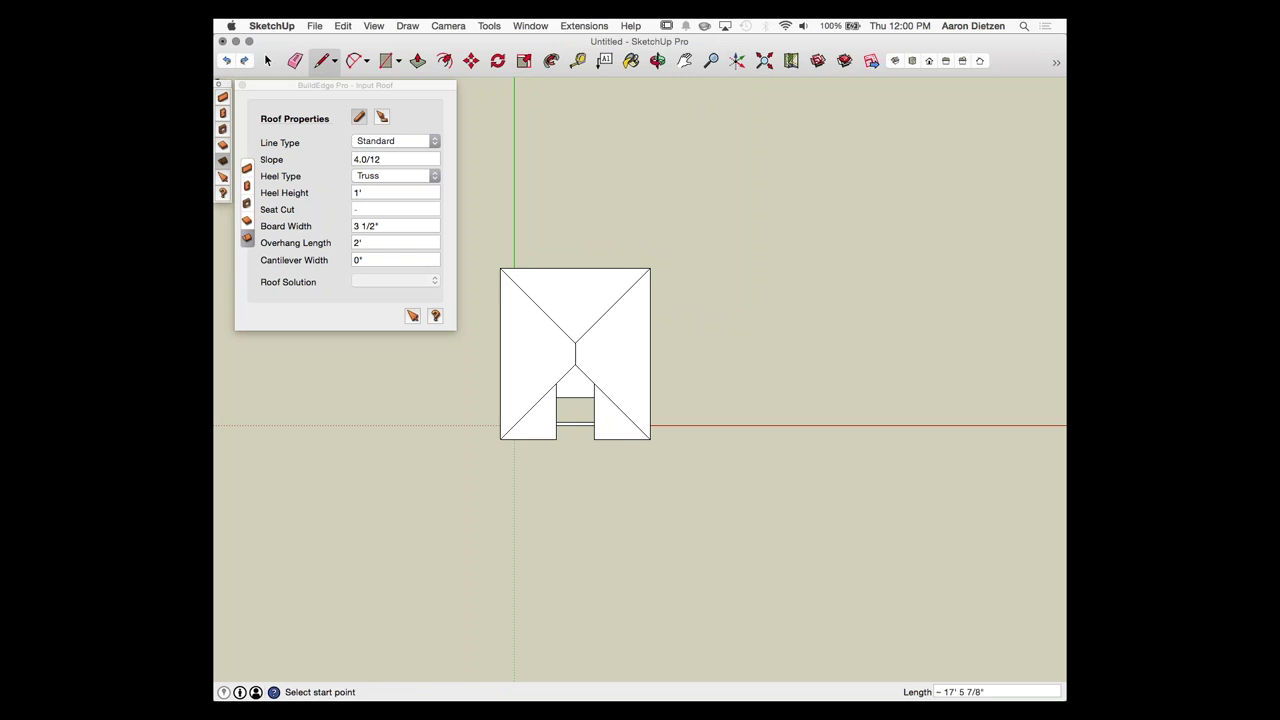
# Step: Examine the notched hip roof and its recessed gable edge from several angles
pyautogui.scroll(2, 655, 490)
pyautogui.moveTo(600, 485); pyautogui.dragTo(640, 386, button='middle')
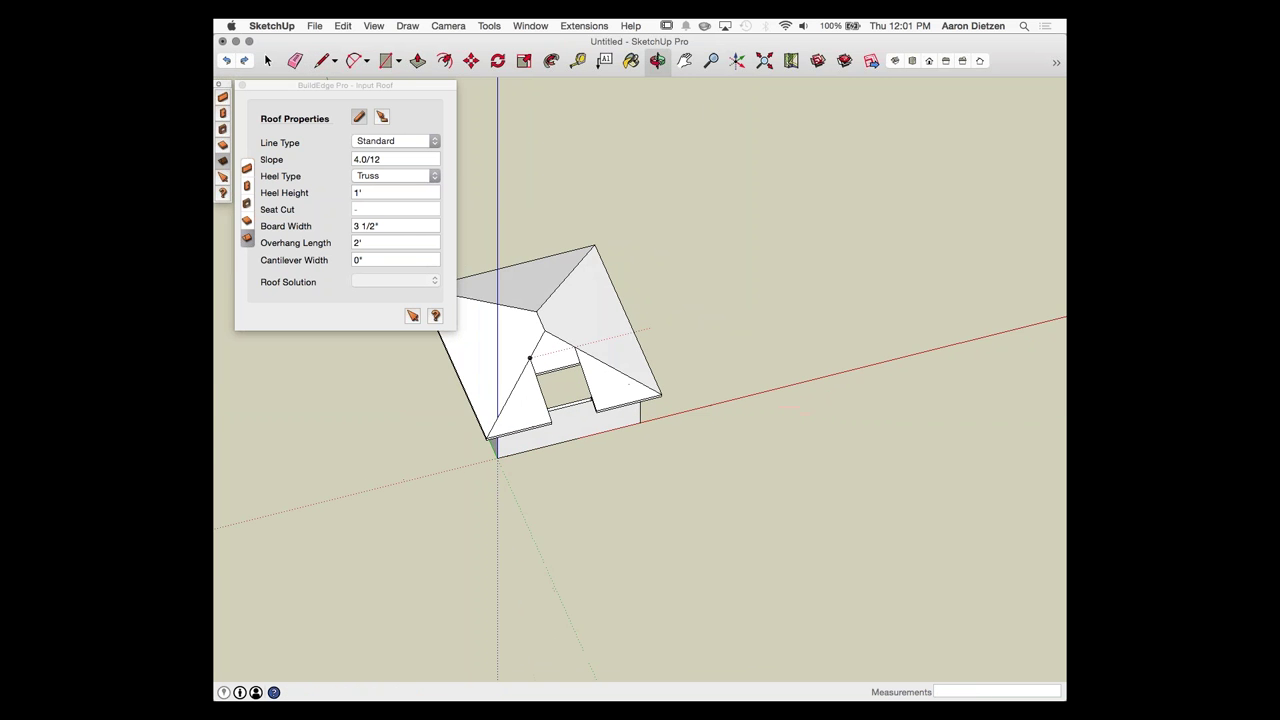
pyautogui.scroll(6, 556, 390)
pyautogui.moveTo(556, 390); pyautogui.dragTo(545, 280, button='middle')
pyautogui.moveTo(585, 200); pyautogui.dragTo(636, 328, button='middle')
pyautogui.scroll(-1, 641, 282)
pyautogui.scroll(-5, 641, 282)
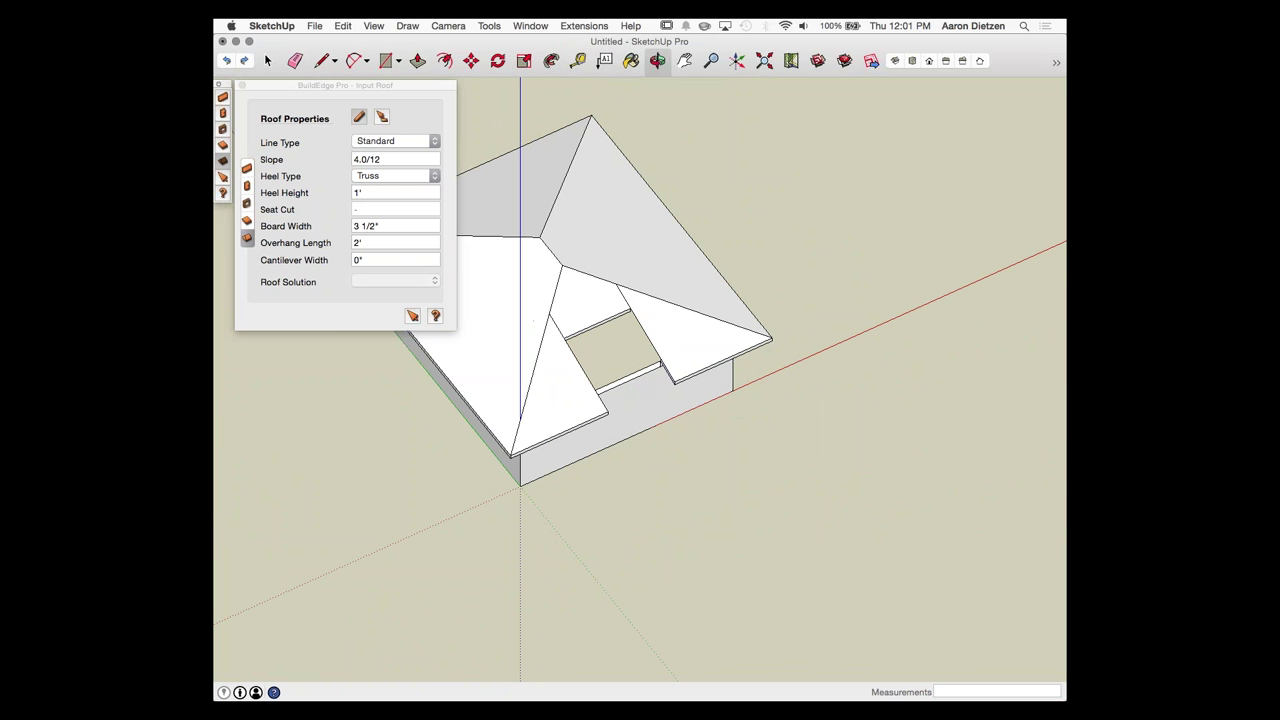
# Step: Delete the notched hip roof from the walls
pyautogui.click(413, 316)
pyautogui.click(530, 250)
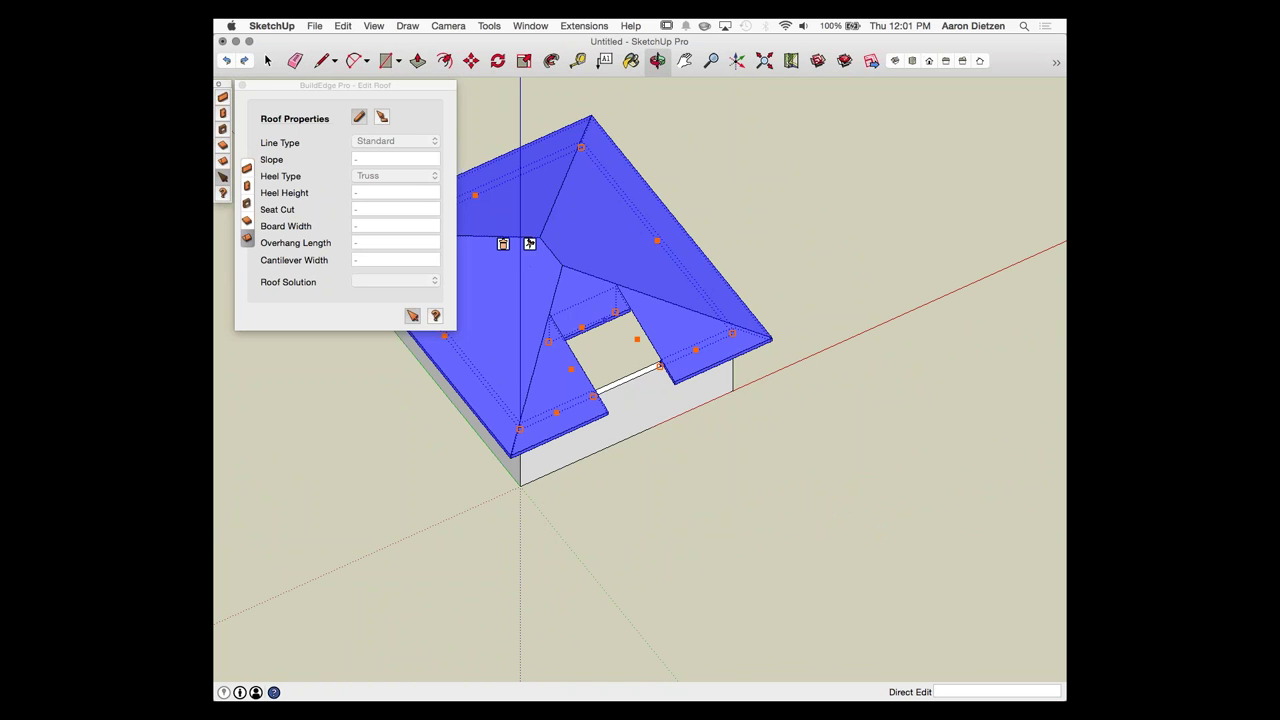
pyautogui.press('Delete')
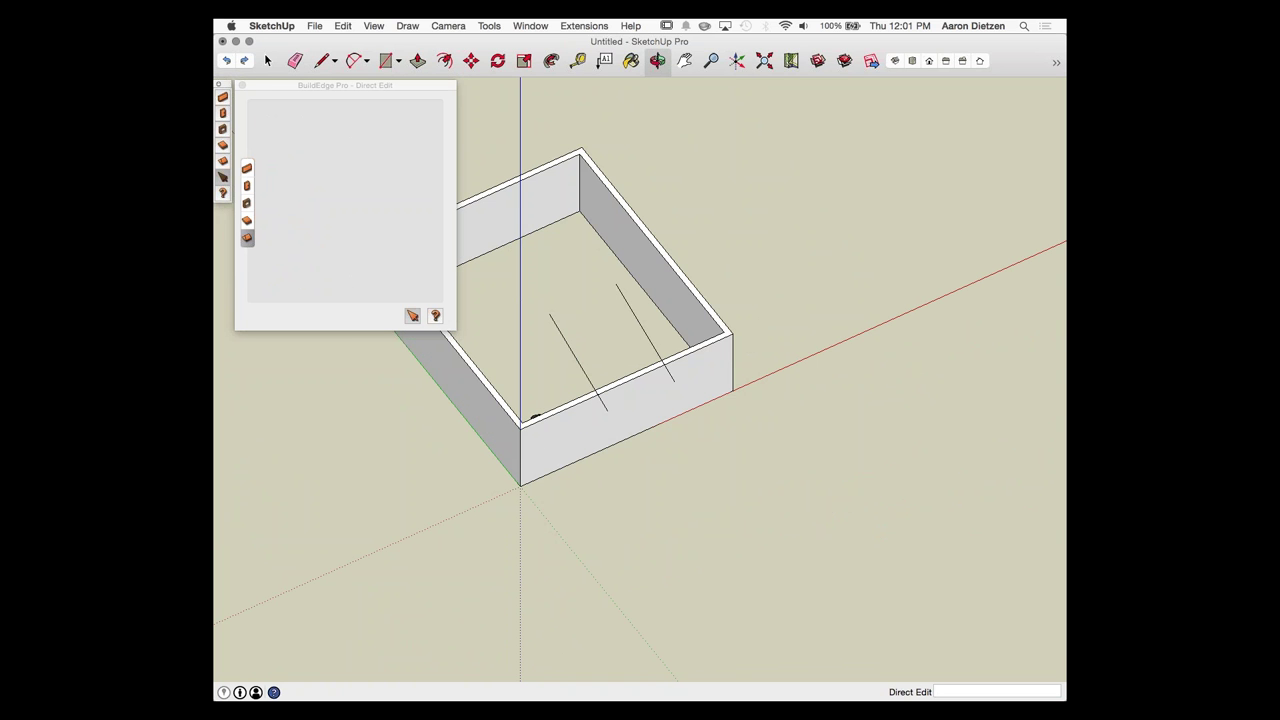